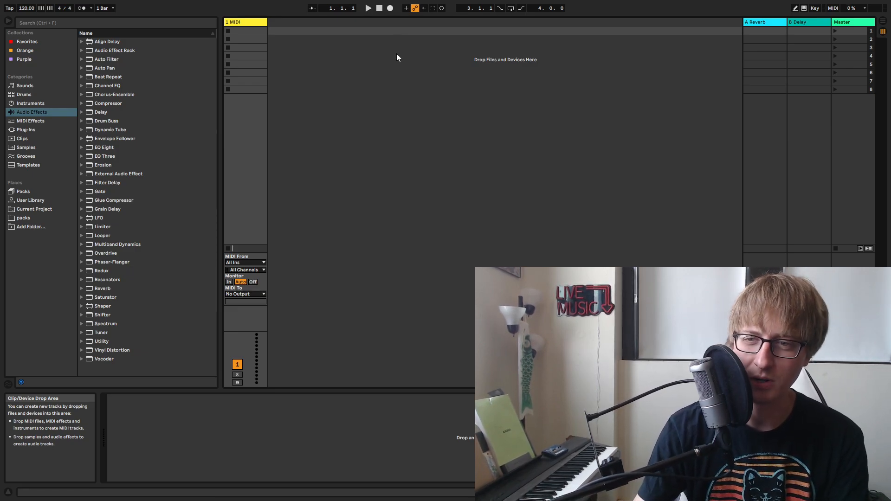
Find the Coin Op pack among the kits in the User Library and expand its contents
{"action": "left_click", "coordinate": [39, 130]}
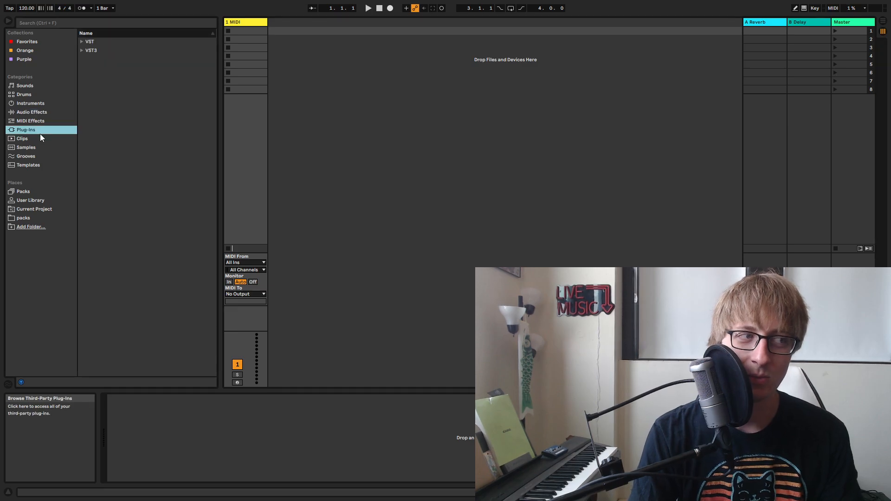
{"action": "left_click", "coordinate": [28, 191]}
{"action": "left_click", "coordinate": [29, 201]}
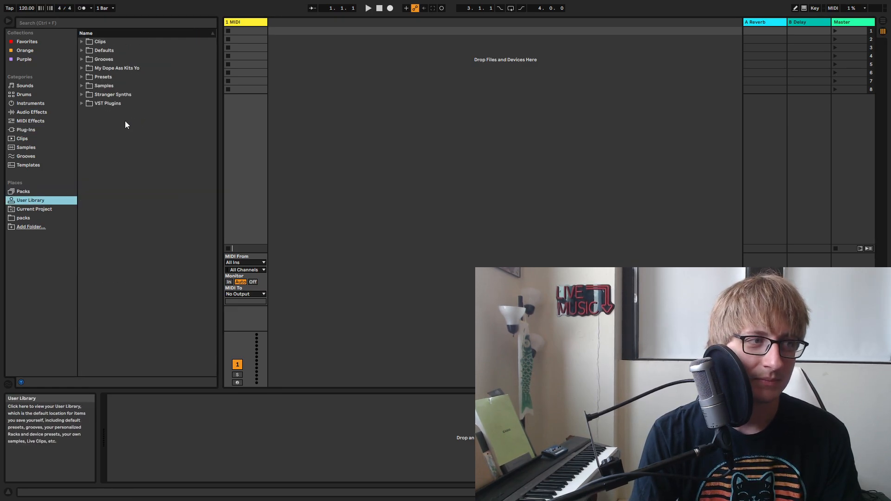
{"action": "left_click", "coordinate": [82, 68]}
{"action": "scroll", "coordinate": [125, 209], "scroll_direction": "down", "scroll_amount": 3}
{"action": "left_click", "coordinate": [85, 118]}
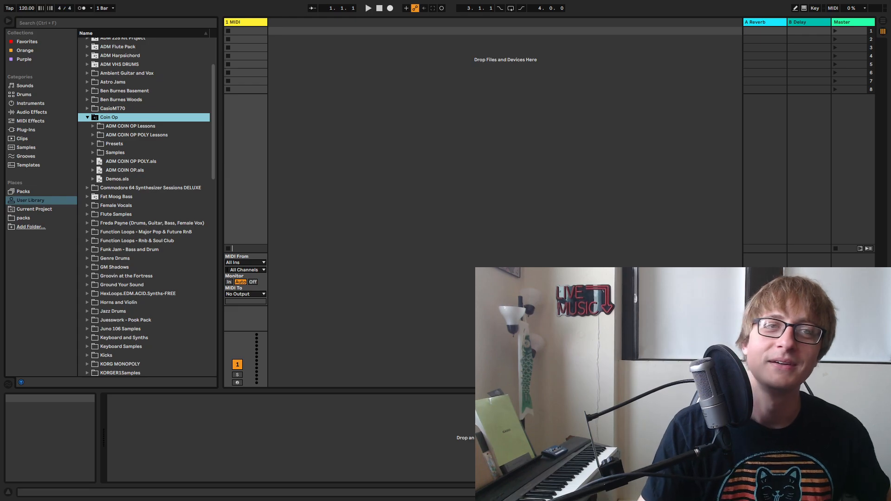
{"action": "left_click", "coordinate": [386, 171]}
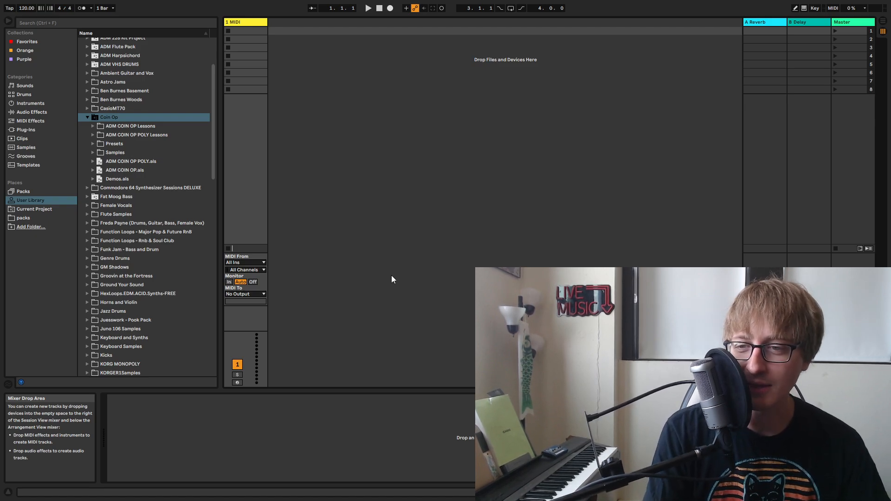
Load the ADM COIN-OP Pulse POLY.adg instrument preset from the Coin Op pack onto a new track and delete the empty MIDI track
{"action": "left_click", "coordinate": [93, 143]}
{"action": "left_click", "coordinate": [99, 161]}
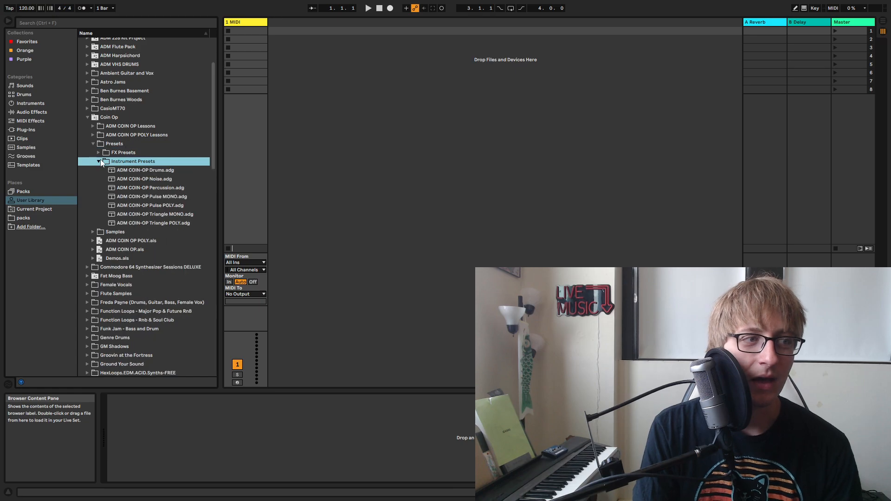
{"action": "left_click", "coordinate": [166, 197]}
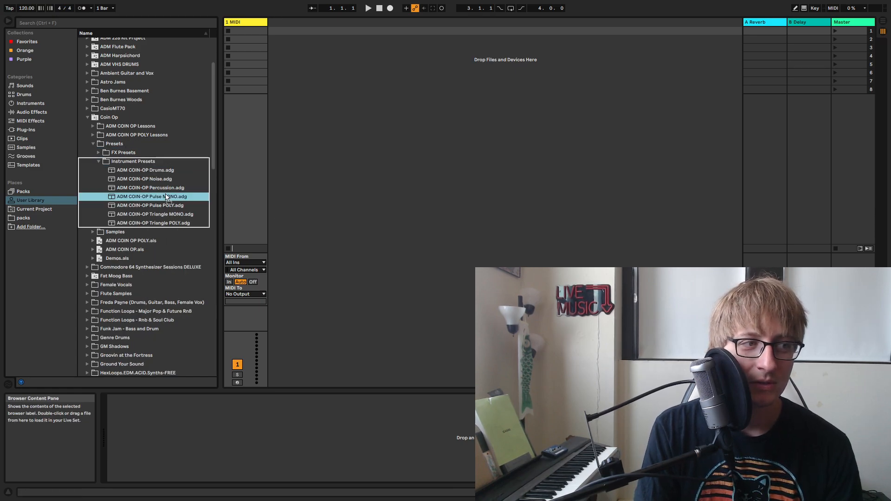
{"action": "left_click_drag", "start_coordinate": [166, 205], "coordinate": [445, 190]}
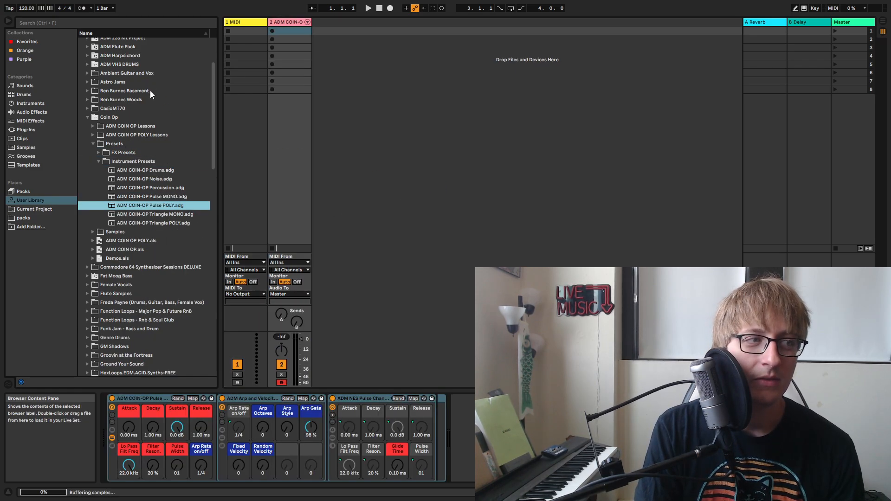
{"action": "left_click", "coordinate": [497, 169]}
{"action": "left_click", "coordinate": [248, 22]}
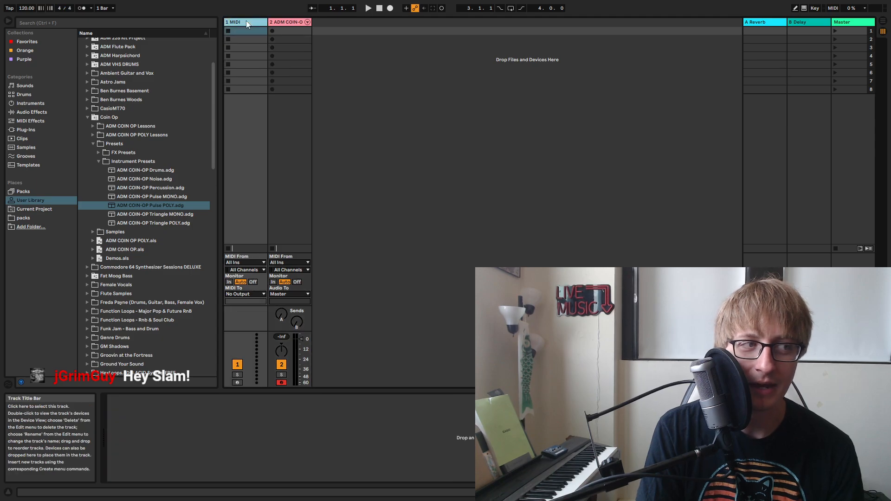
{"action": "key", "text": "Delete"}
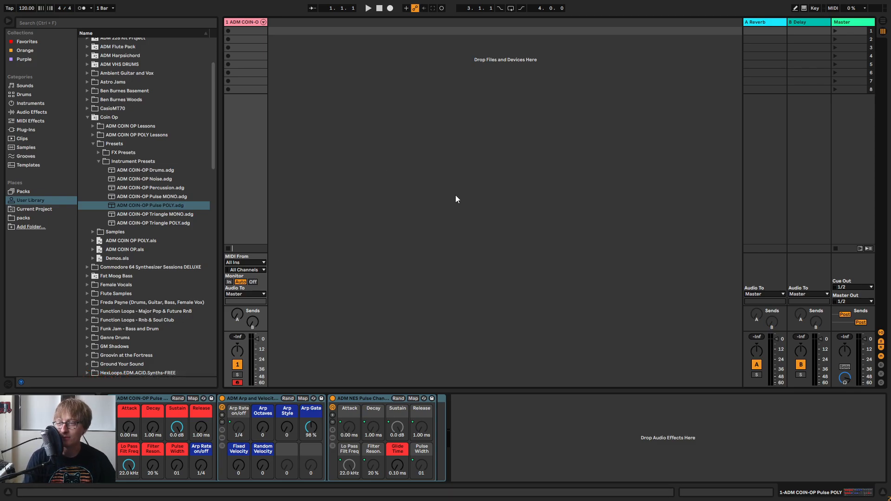
Lower the Pulse POLY track's volume to about -11 dB
{"action": "left_click_drag", "start_coordinate": [257, 339], "coordinate": [258, 344]}
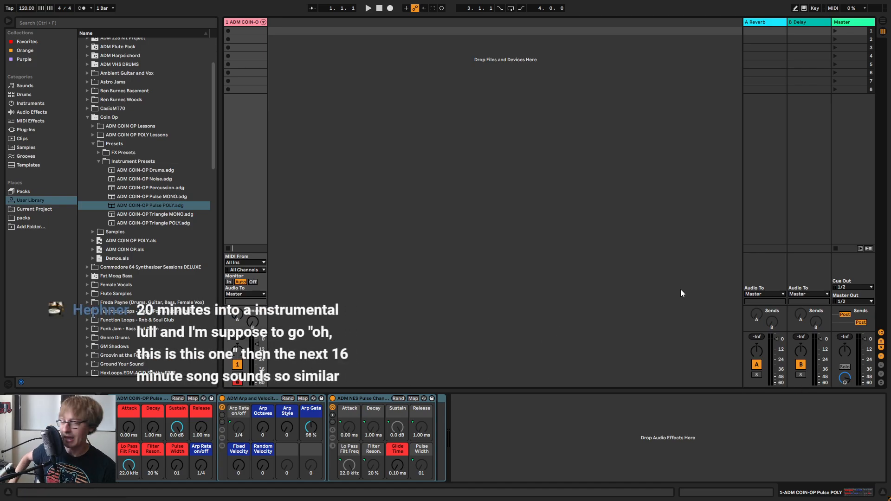
{"action": "key", "text": "Tab"}
{"action": "key", "text": "Tab"}
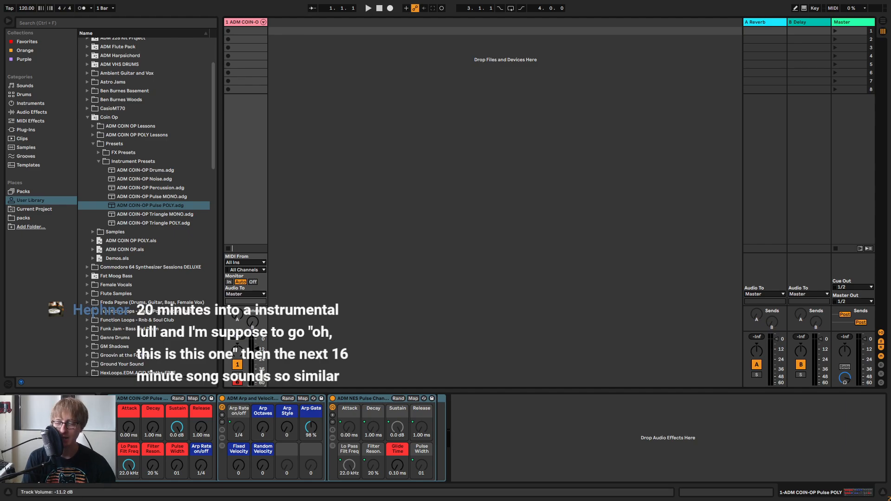
{"action": "key", "text": "Tab"}
{"action": "key", "text": "Tab"}
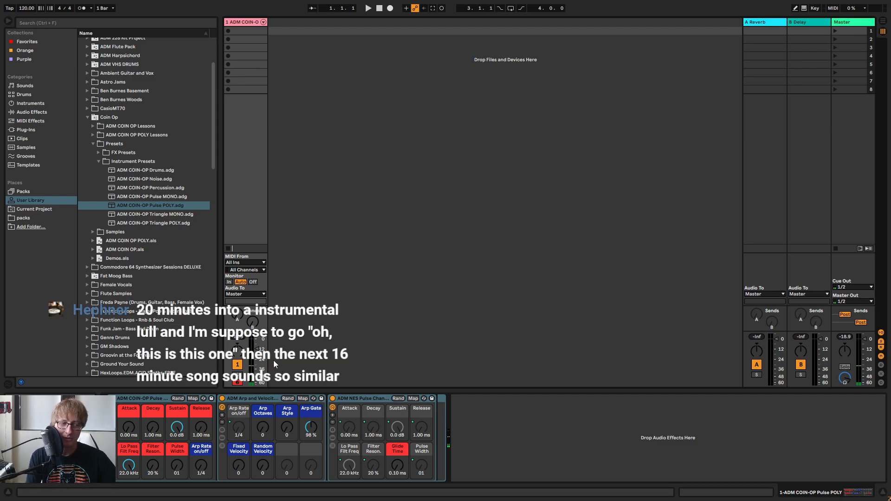
{"action": "mouse_move", "coordinate": [256, 350]}
{"action": "left_mouse_down"}
{"action": "mouse_move", "coordinate": [257, 358]}
{"action": "mouse_move", "coordinate": [256, 349]}
{"action": "left_mouse_up"}
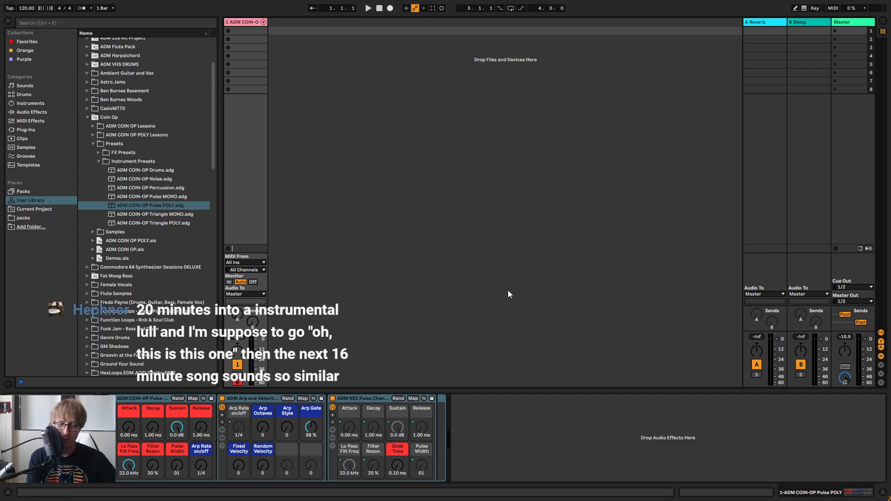
Switch to the Arrangement View and set the COIN-OP Pulse rack's Pulse Width to 04
{"action": "key", "text": "Tab"}
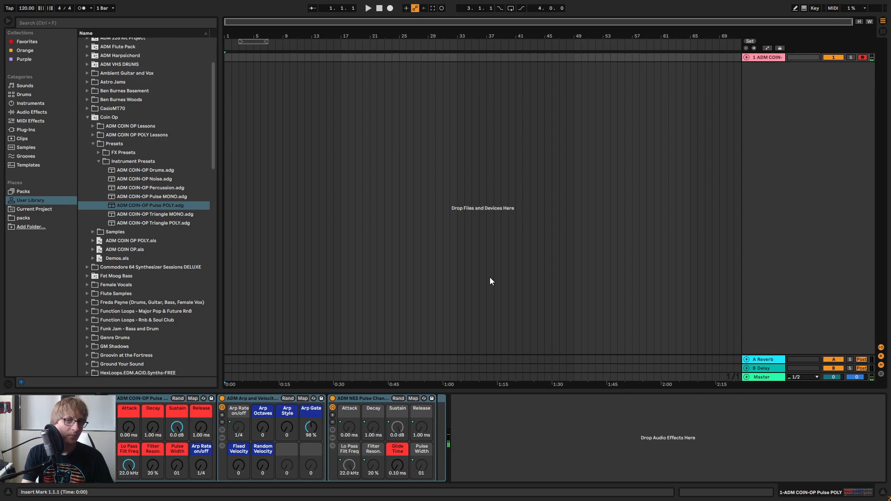
{"action": "left_click", "coordinate": [447, 57]}
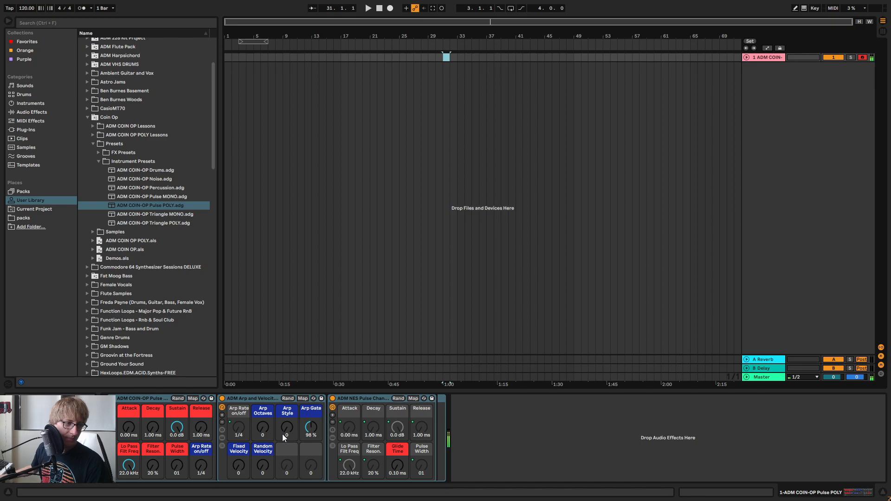
{"action": "mouse_move", "coordinate": [283, 433]}
{"action": "left_mouse_down"}
{"action": "mouse_move", "coordinate": [283, 397]}
{"action": "mouse_move", "coordinate": [282, 434]}
{"action": "left_mouse_up"}
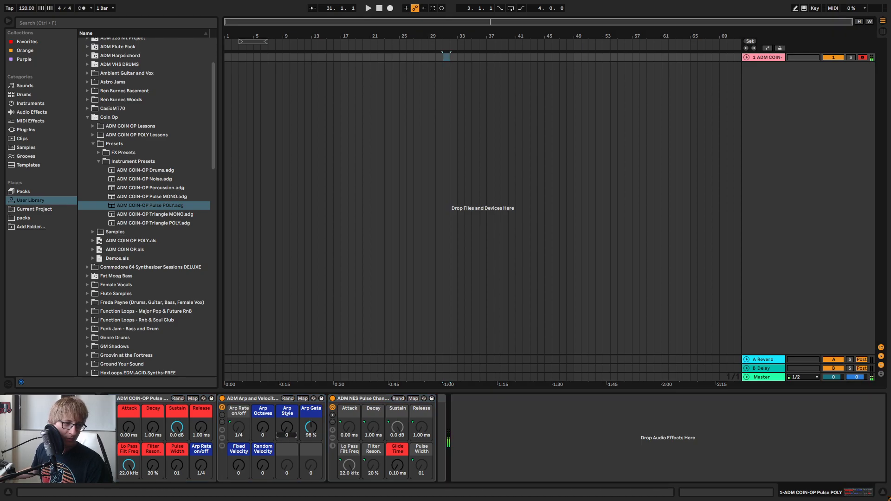
{"action": "left_click", "coordinate": [179, 473]}
{"action": "left_click_drag", "start_coordinate": [177, 466], "coordinate": [177, 460]}
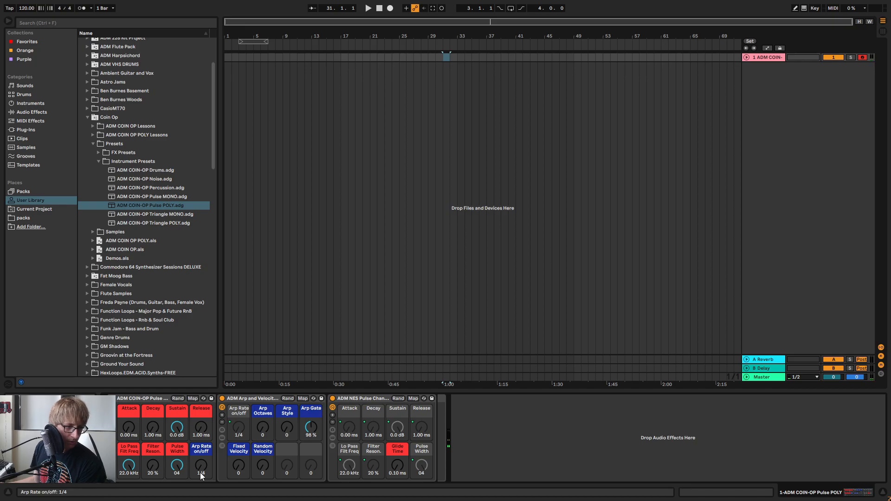
Set the arpeggiator to rate 1/8, style 23 and octaves 0, trying rate 1/16 and 2 octaves along the way
{"action": "left_click_drag", "start_coordinate": [200, 472], "coordinate": [200, 464]}
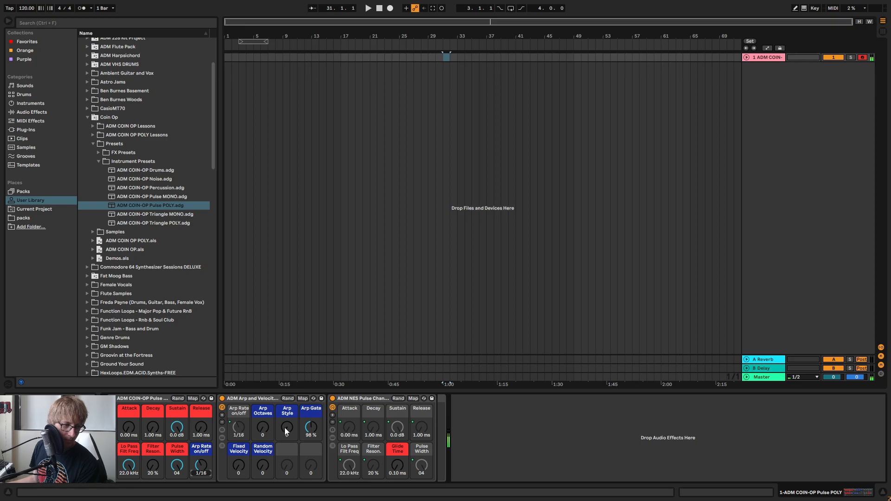
{"action": "left_click_drag", "start_coordinate": [285, 427], "coordinate": [285, 434]}
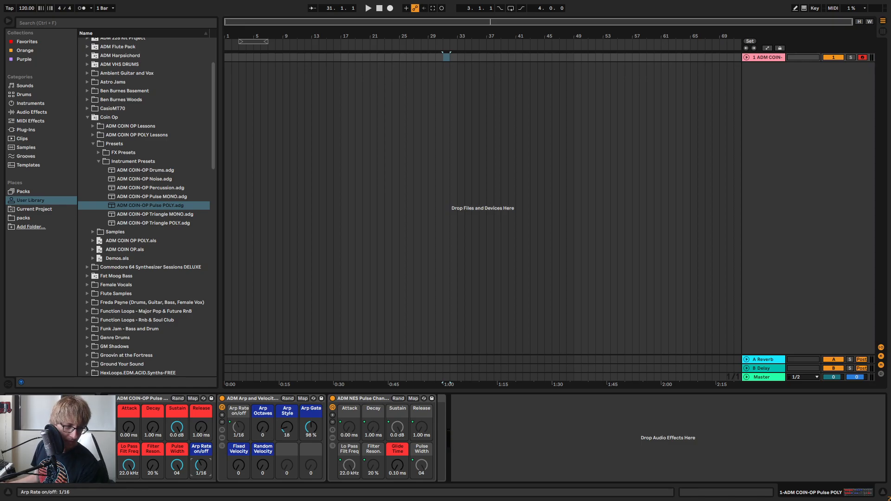
{"action": "left_click_drag", "start_coordinate": [201, 465], "coordinate": [200, 469]}
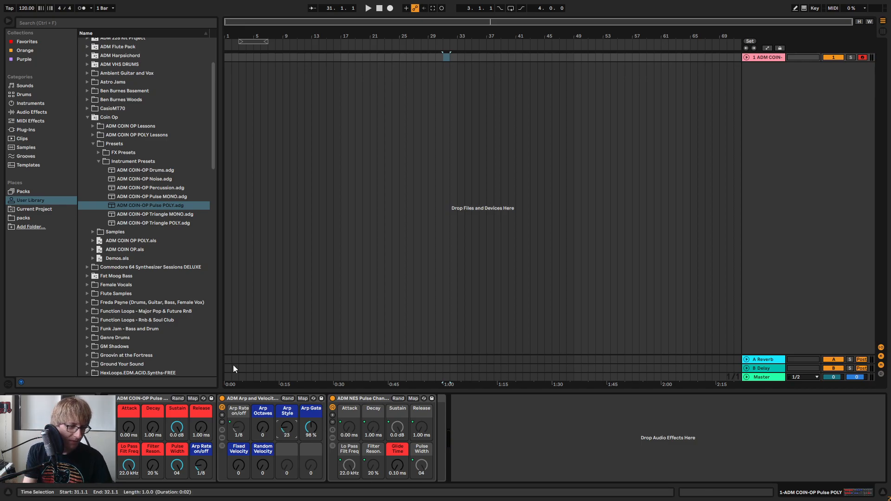
{"action": "left_click_drag", "start_coordinate": [266, 427], "coordinate": [266, 425]}
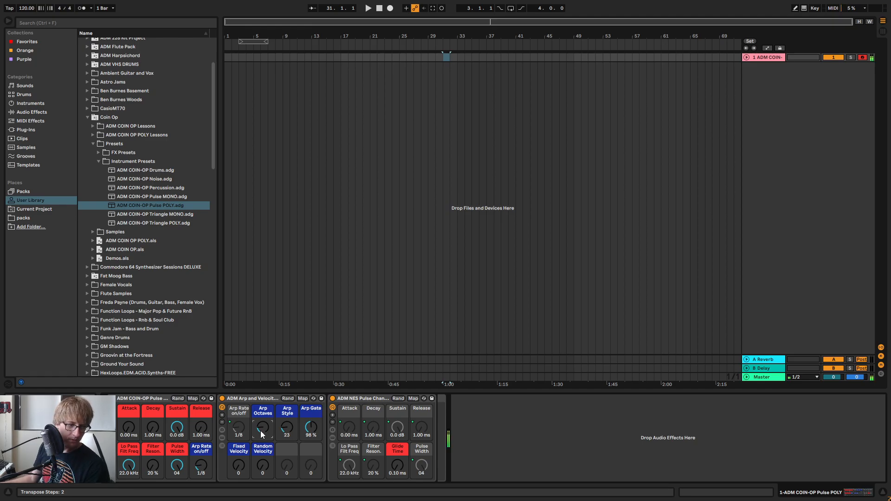
{"action": "left_click_drag", "start_coordinate": [260, 431], "coordinate": [261, 440]}
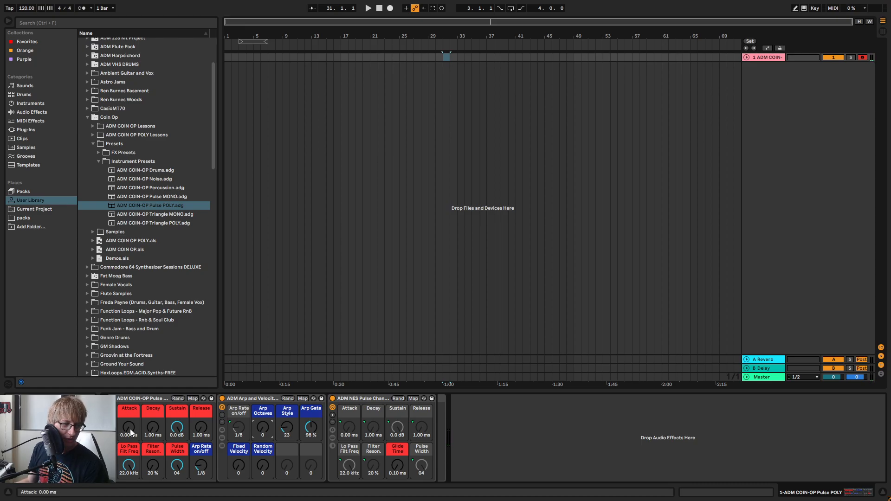
Shape the pulse sound's envelope with attack 3.86 ms, decay 3.75 s, sustain -inf dB and release 1.00 ms
{"action": "mouse_move", "coordinate": [130, 429]}
{"action": "left_mouse_down"}
{"action": "mouse_move", "coordinate": [130, 418]}
{"action": "mouse_move", "coordinate": [130, 426]}
{"action": "left_mouse_up"}
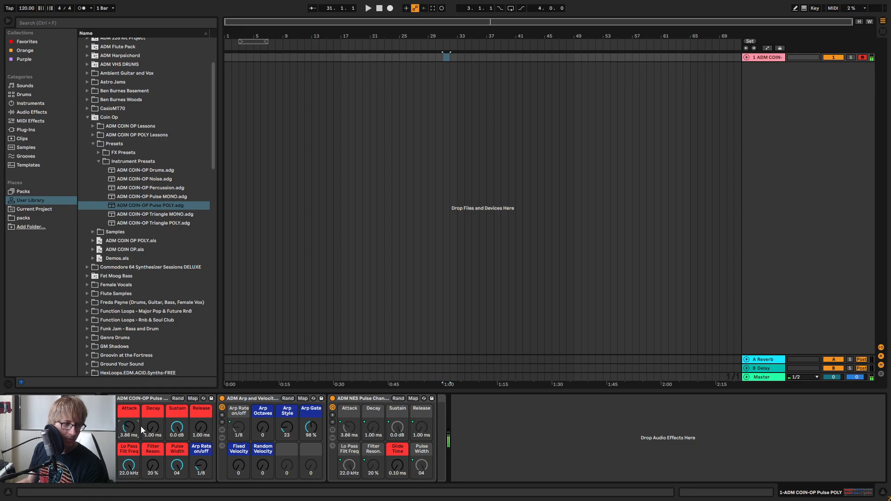
{"action": "left_click_drag", "start_coordinate": [177, 431], "coordinate": [176, 455]}
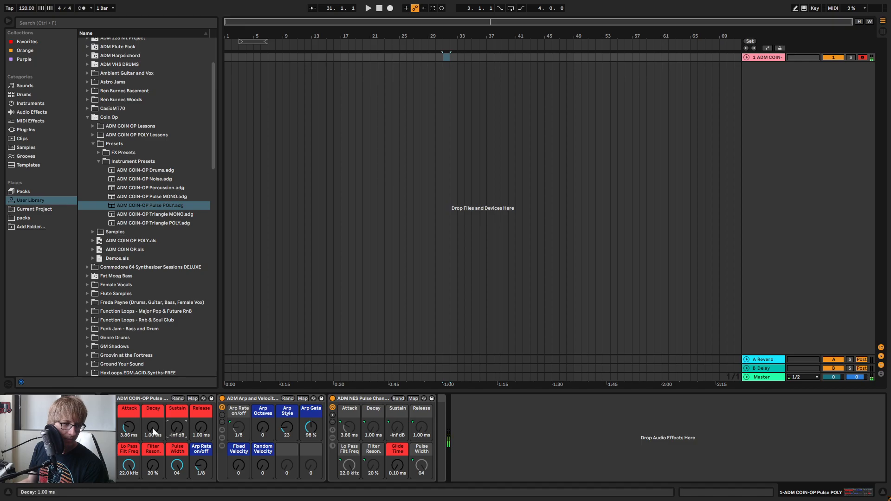
{"action": "left_click_drag", "start_coordinate": [152, 428], "coordinate": [152, 407]}
{"action": "left_click_drag", "start_coordinate": [152, 403], "coordinate": [153, 401]}
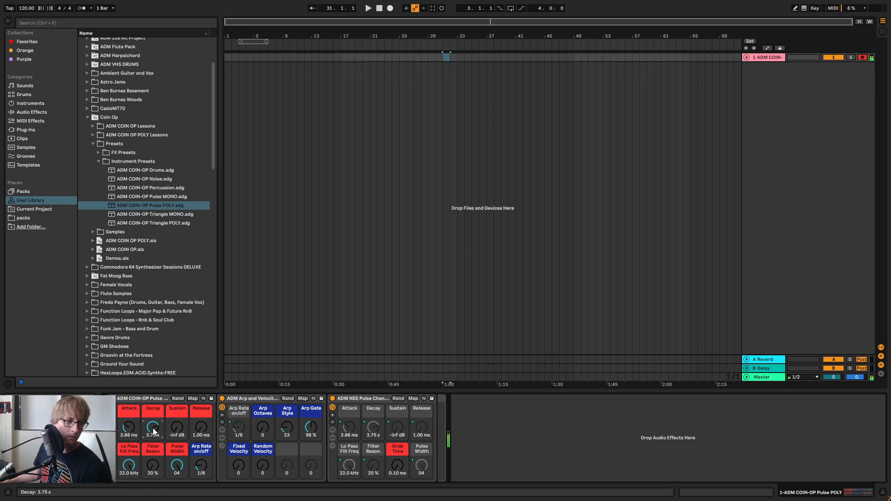
{"action": "left_click_drag", "start_coordinate": [197, 431], "coordinate": [200, 399]}
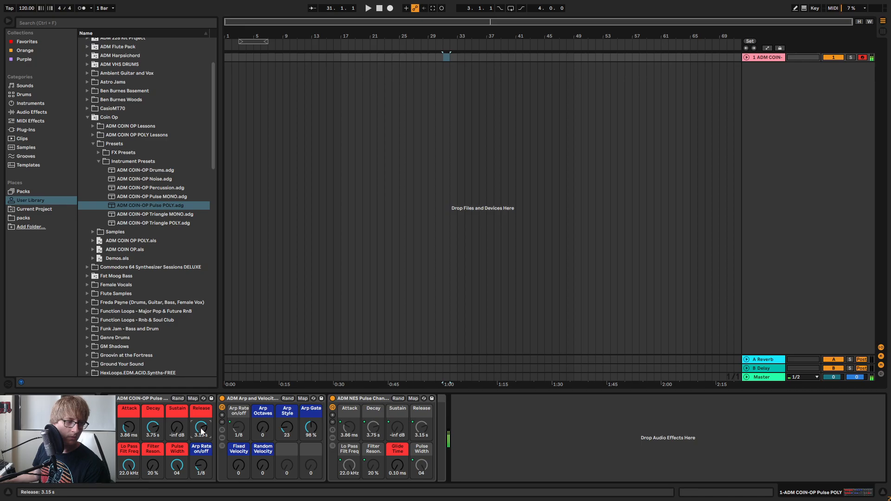
{"action": "left_click_drag", "start_coordinate": [200, 428], "coordinate": [201, 468]}
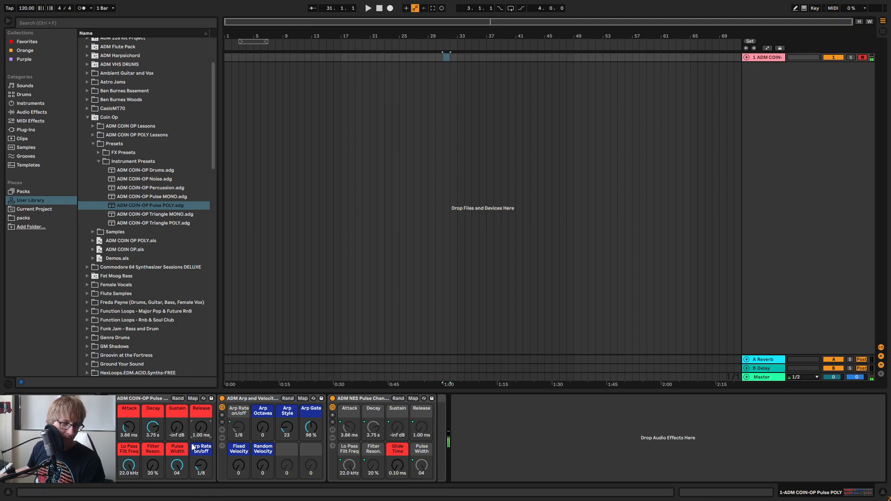
Try Pulse Width 02, return it to 04, and shorten the decay to 1.22 s
{"action": "left_click_drag", "start_coordinate": [172, 472], "coordinate": [171, 481]}
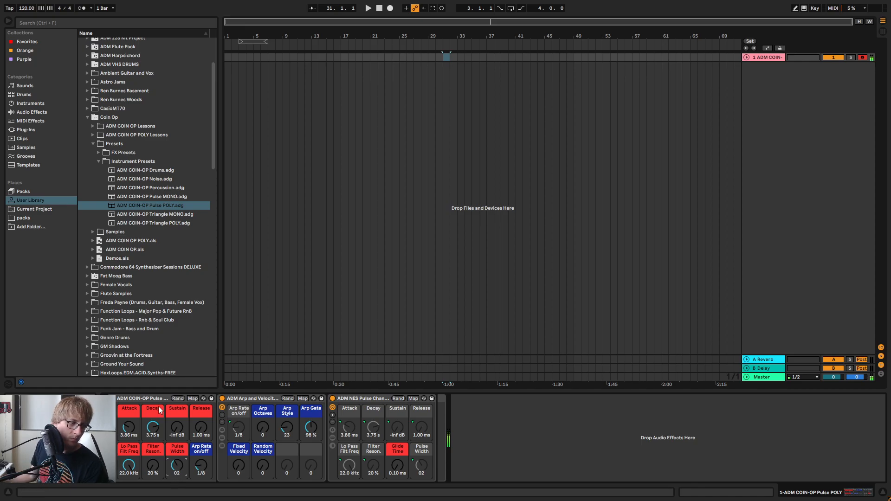
{"action": "mouse_move", "coordinate": [153, 427]}
{"action": "left_mouse_down"}
{"action": "mouse_move", "coordinate": [152, 440]}
{"action": "mouse_move", "coordinate": [163, 430]}
{"action": "left_mouse_up"}
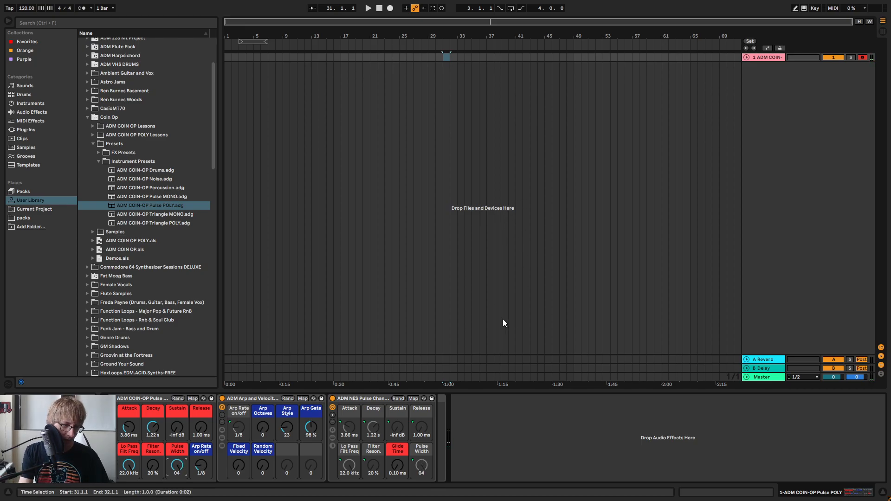
{"action": "left_click", "coordinate": [664, 223]}
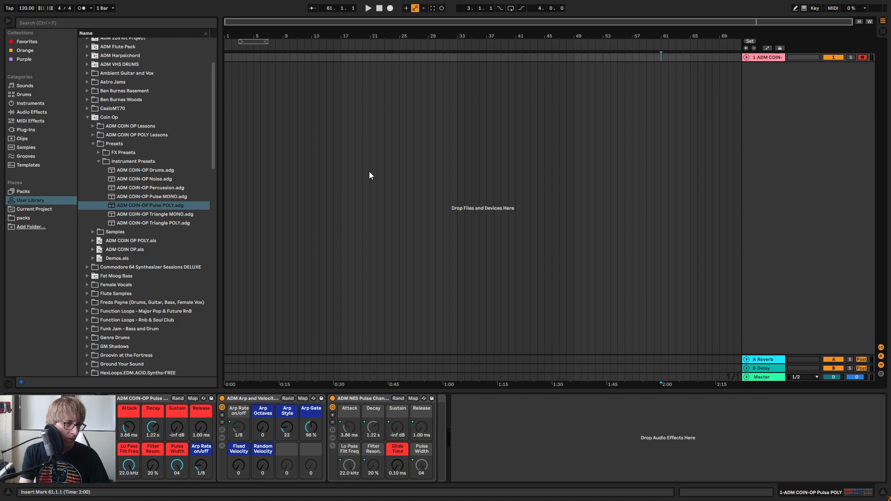
Add the Delay audio effect after the pulse rack, with Ping Pong on and Dry/Wet at 34%
{"action": "left_click", "coordinate": [43, 113]}
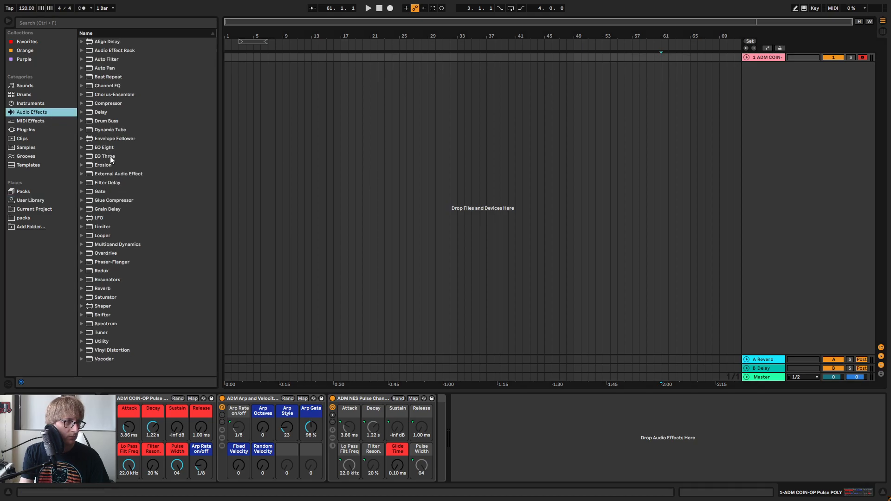
{"action": "left_click_drag", "start_coordinate": [102, 112], "coordinate": [578, 469]}
{"action": "left_click", "coordinate": [605, 444]}
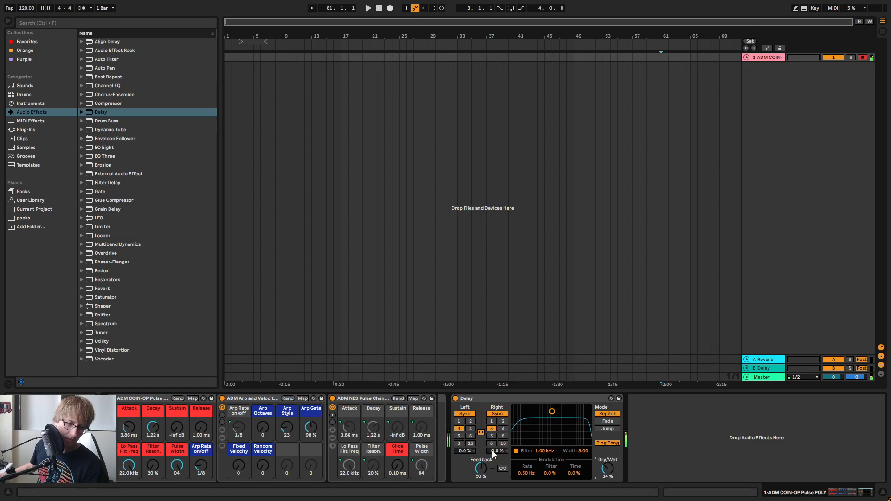
Set both synced delay times to 1, turn off Ping Pong, and narrow the delay filter to 966 Hz with width 4.64
{"action": "left_click", "coordinate": [503, 429]}
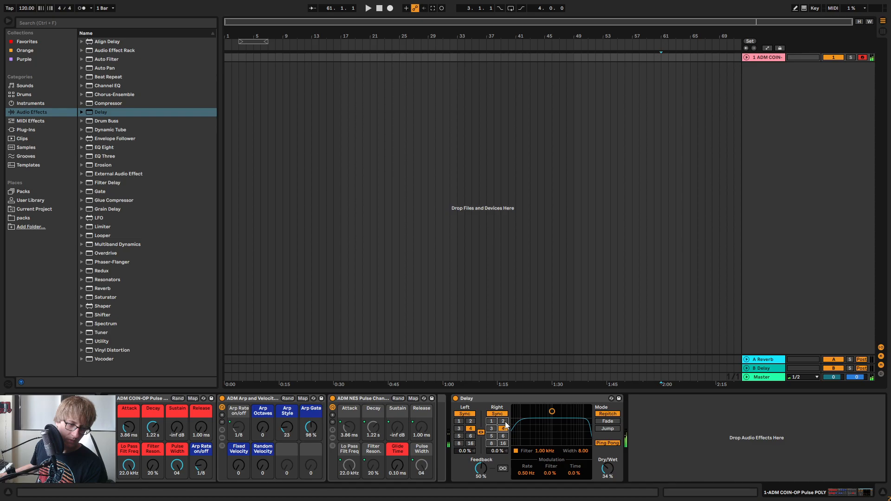
{"action": "left_click", "coordinate": [504, 422]}
{"action": "left_click", "coordinate": [492, 421]}
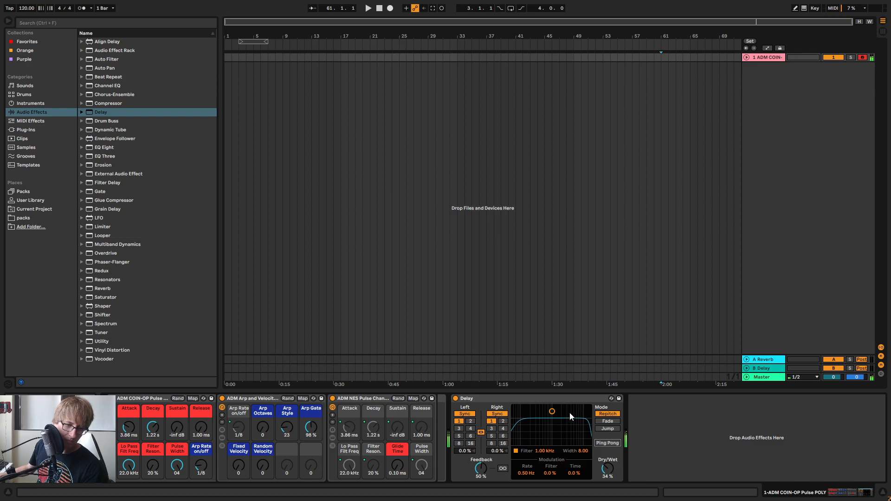
{"action": "left_click_drag", "start_coordinate": [553, 413], "coordinate": [553, 428]}
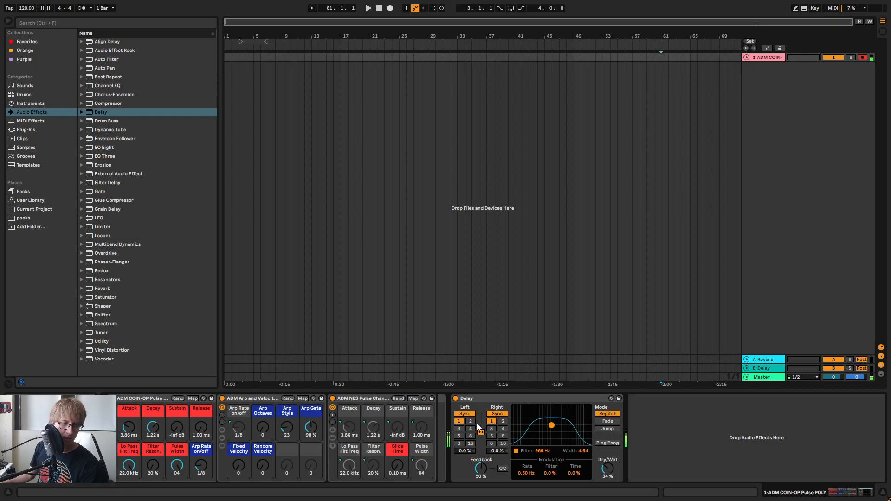
Try synced delay times of 3, 5 and 6 on both channels while raising the Dry/Wet to 45%
{"action": "left_click", "coordinate": [492, 429]}
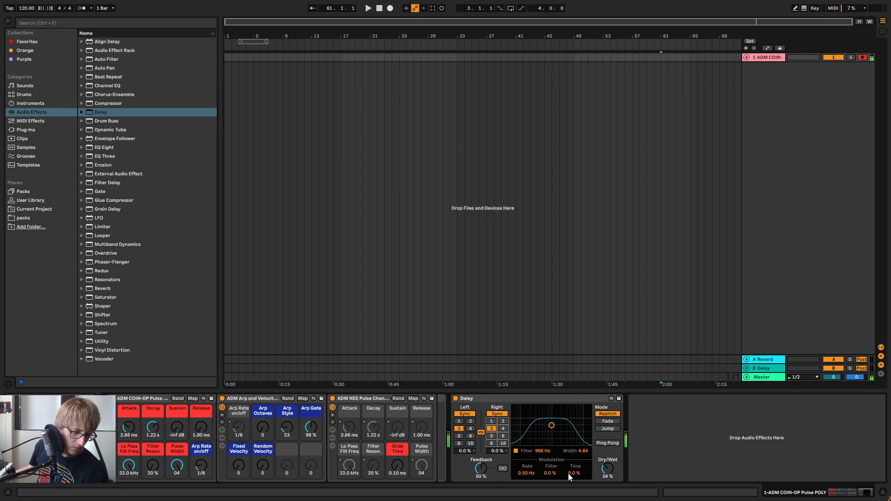
{"action": "left_click_drag", "start_coordinate": [606, 470], "coordinate": [607, 461]}
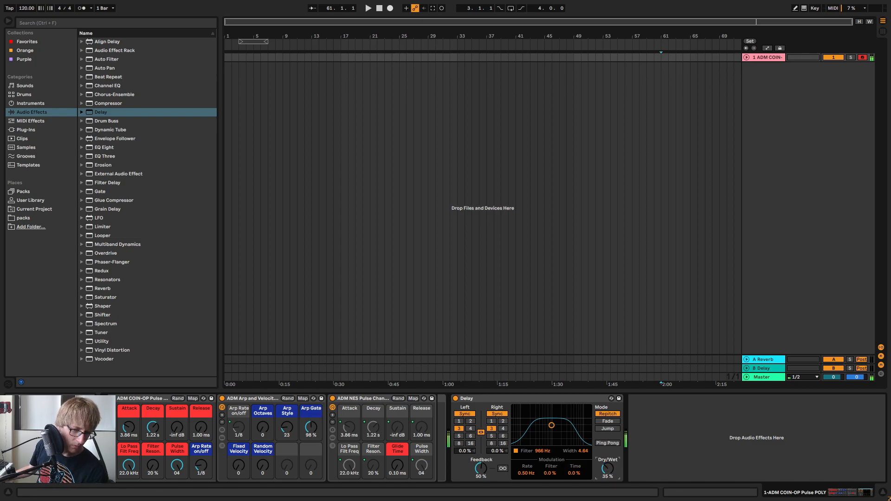
{"action": "left_click", "coordinate": [493, 436]}
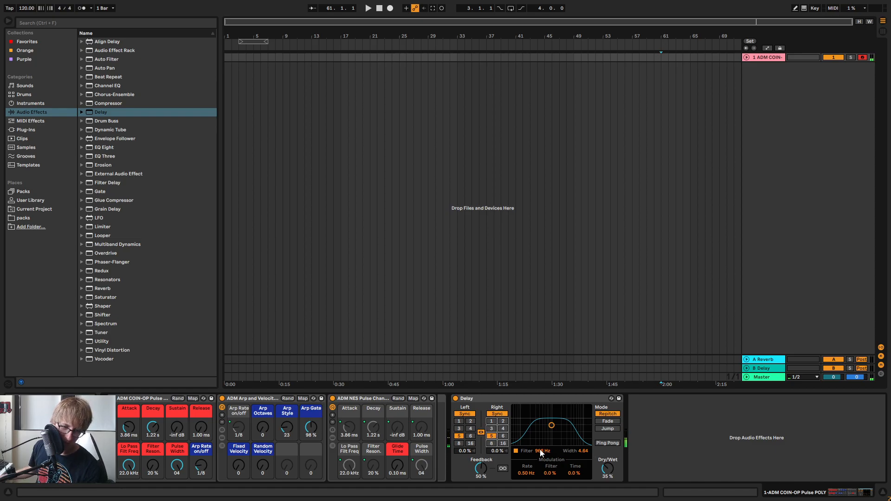
{"action": "left_click_drag", "start_coordinate": [606, 468], "coordinate": [606, 467]}
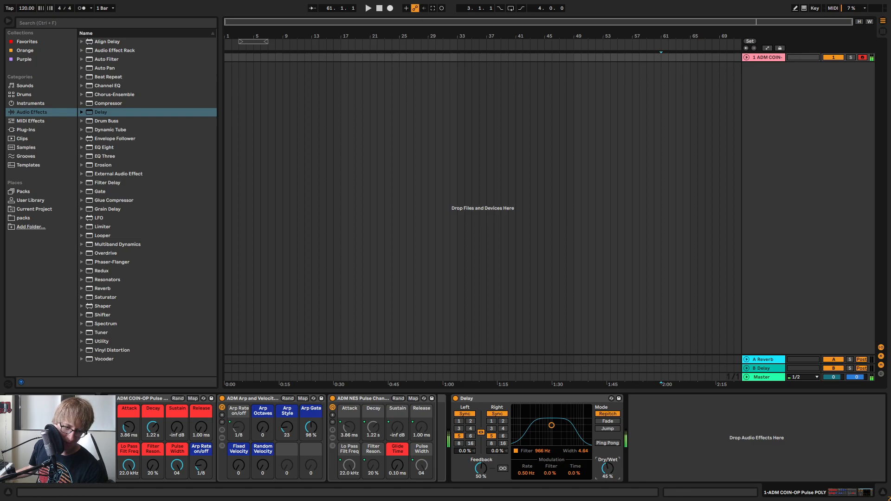
{"action": "left_click", "coordinate": [503, 436]}
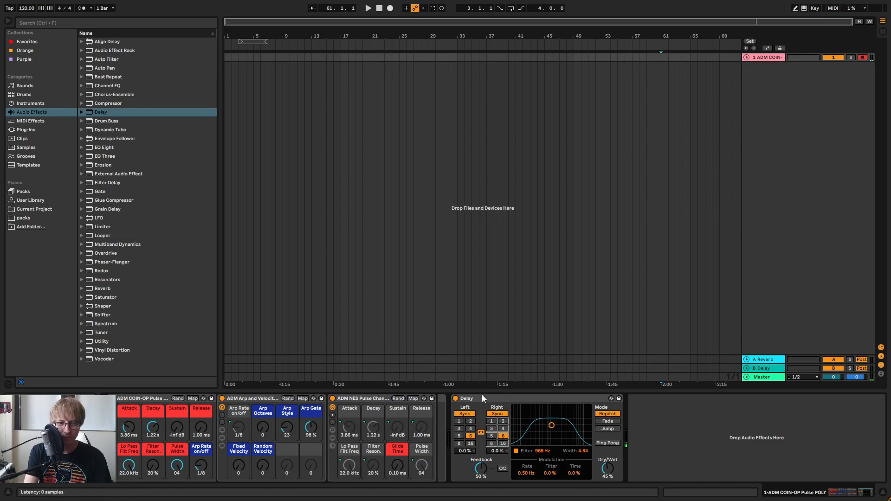
Remove the Delay effect from the pulse track and start playback
{"action": "key", "text": "Delete"}
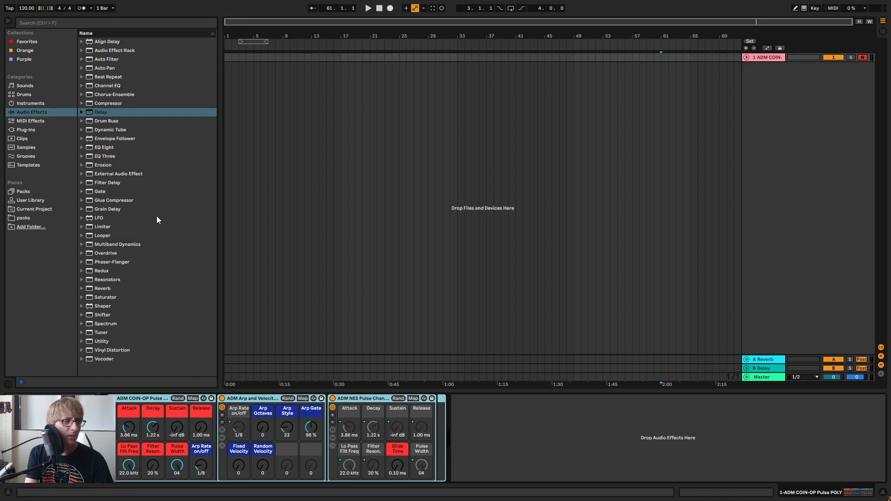
{"action": "left_click", "coordinate": [369, 9]}
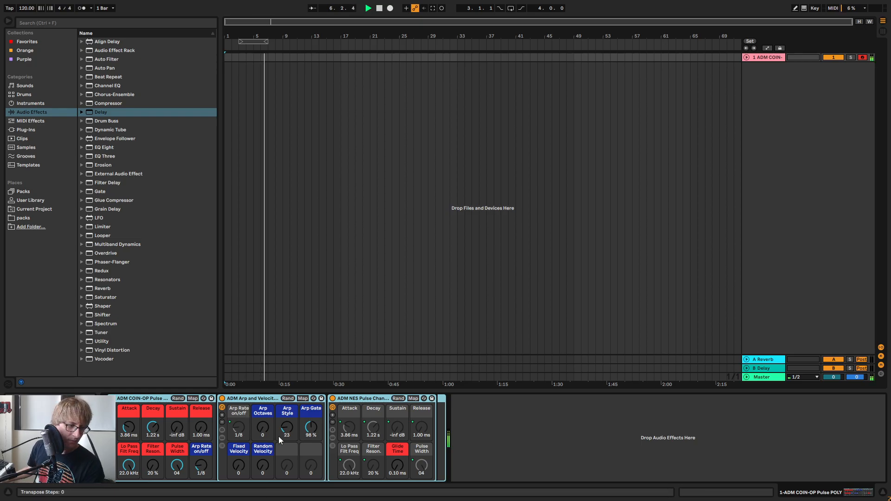
Set the arp rate to 1/16 and audition Arp Style values from 127 down through 45, ending at 0
{"action": "left_click_drag", "start_coordinate": [286, 425], "coordinate": [287, 404]}
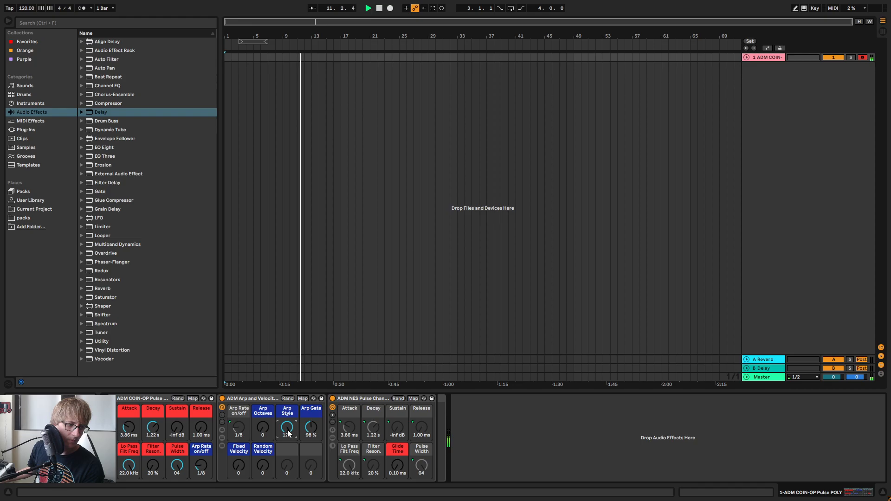
{"action": "left_click_drag", "start_coordinate": [202, 472], "coordinate": [202, 467]}
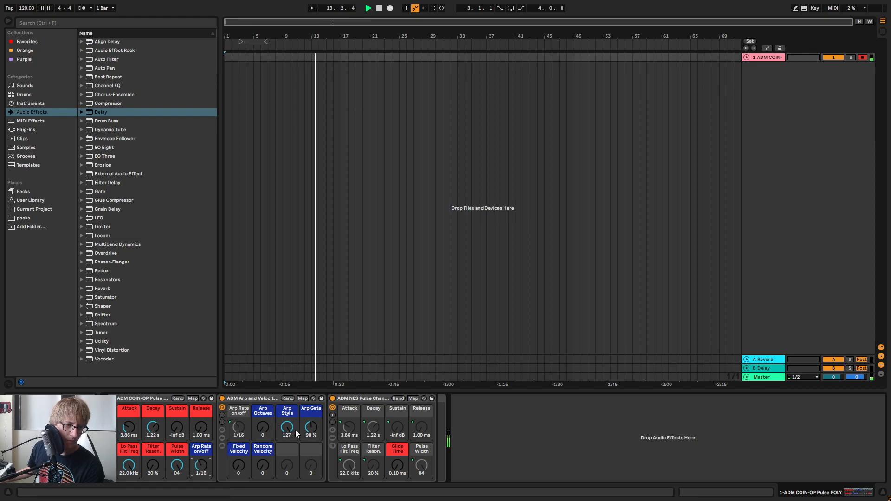
{"action": "left_click_drag", "start_coordinate": [288, 431], "coordinate": [288, 441]}
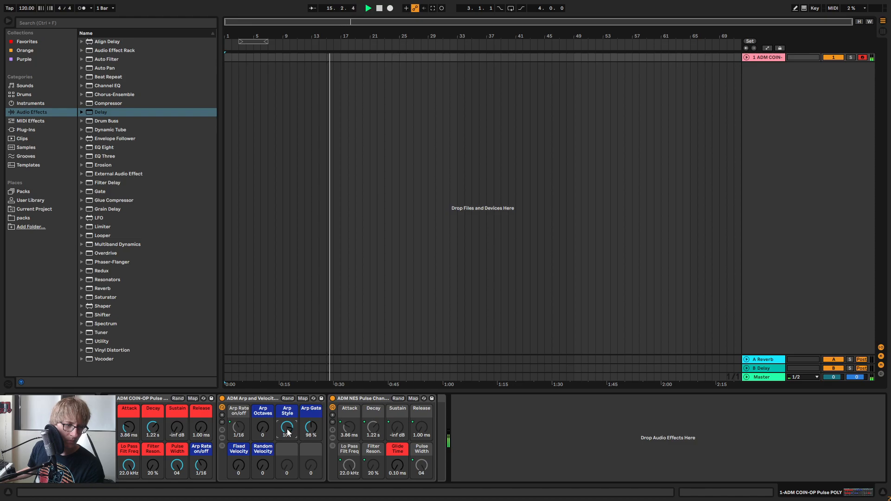
{"action": "left_click_drag", "start_coordinate": [288, 432], "coordinate": [286, 436]}
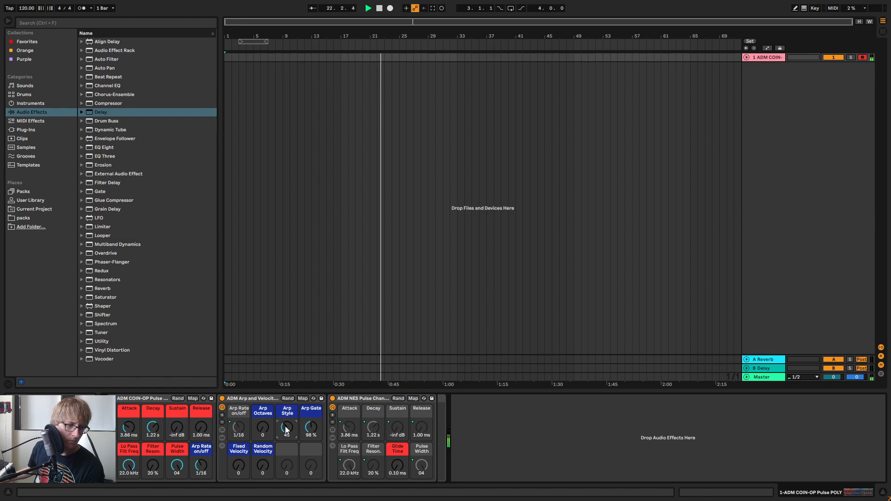
{"action": "left_click_drag", "start_coordinate": [286, 431], "coordinate": [287, 439]}
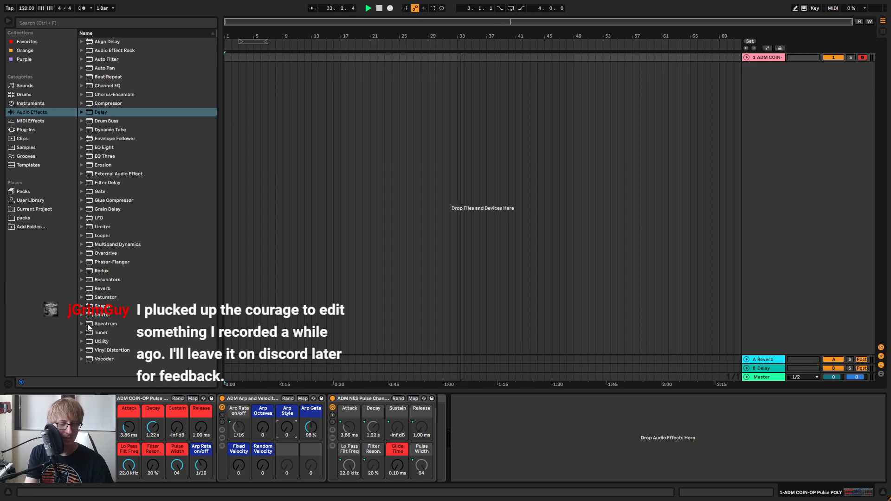
Set the arp rate to 1/4 and lengthen both the decay and the release to 4.09 s
{"action": "left_click_drag", "start_coordinate": [202, 465], "coordinate": [196, 455]}
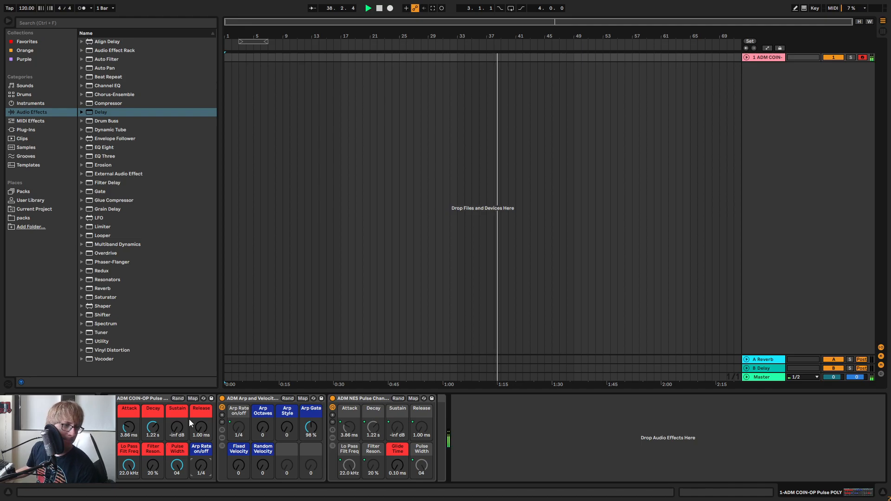
{"action": "left_click_drag", "start_coordinate": [146, 428], "coordinate": [146, 409]}
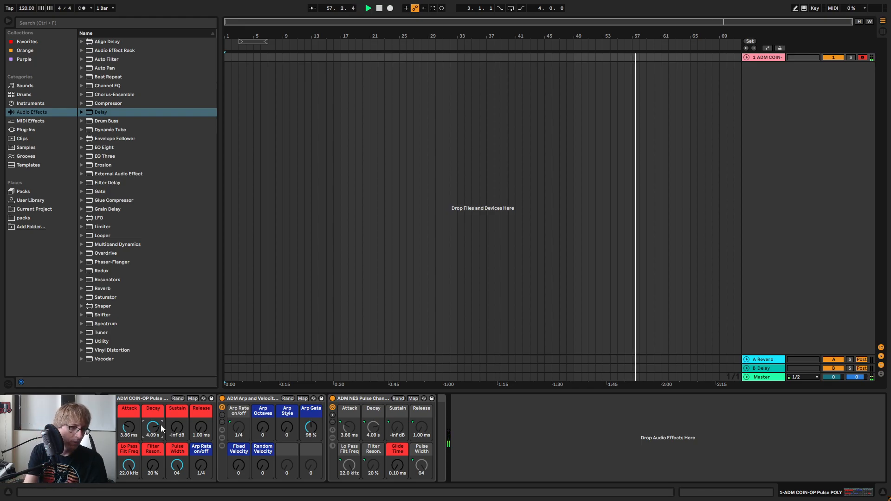
{"action": "left_click_drag", "start_coordinate": [201, 428], "coordinate": [201, 415]}
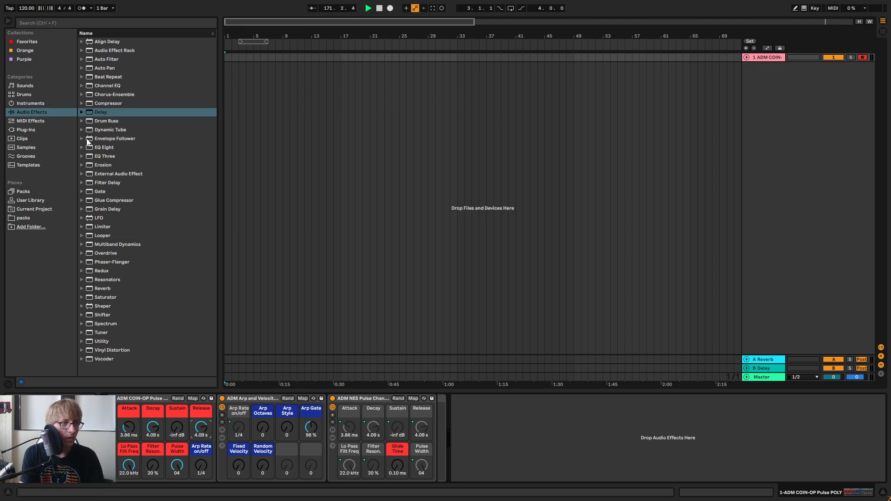
{"action": "double_click", "coordinate": [229, 58]}
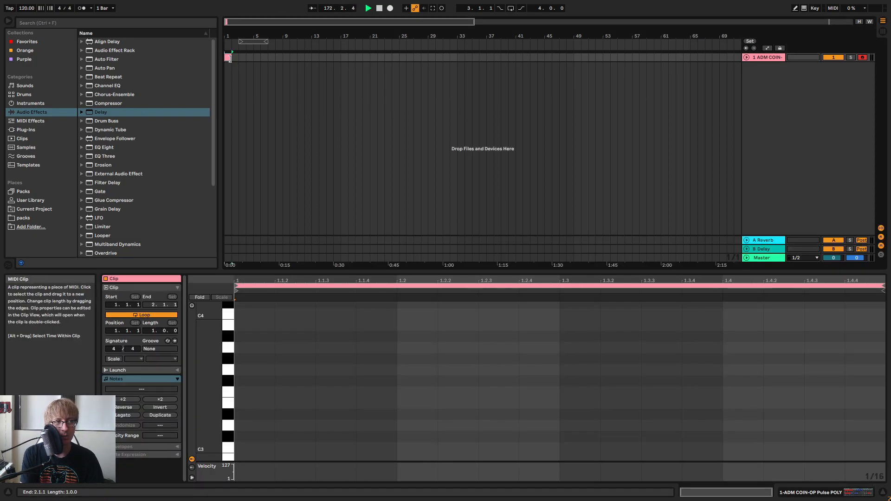
{"action": "left_click", "coordinate": [246, 63]}
{"action": "left_click", "coordinate": [228, 58]}
{"action": "key", "text": "Delete"}
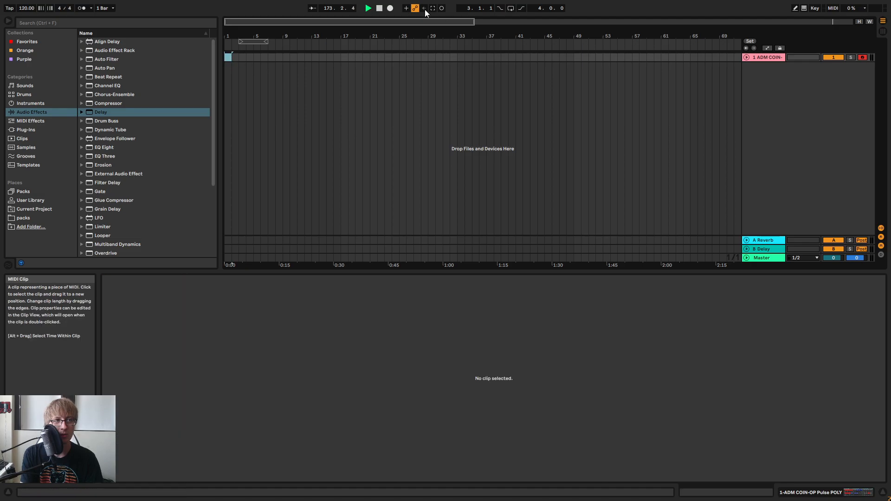
Restart playback from the beginning, play a phrase on the pulse track, stop, and capture the phrase as a MIDI clip
{"action": "double_click", "coordinate": [379, 9]}
{"action": "left_click", "coordinate": [368, 8]}
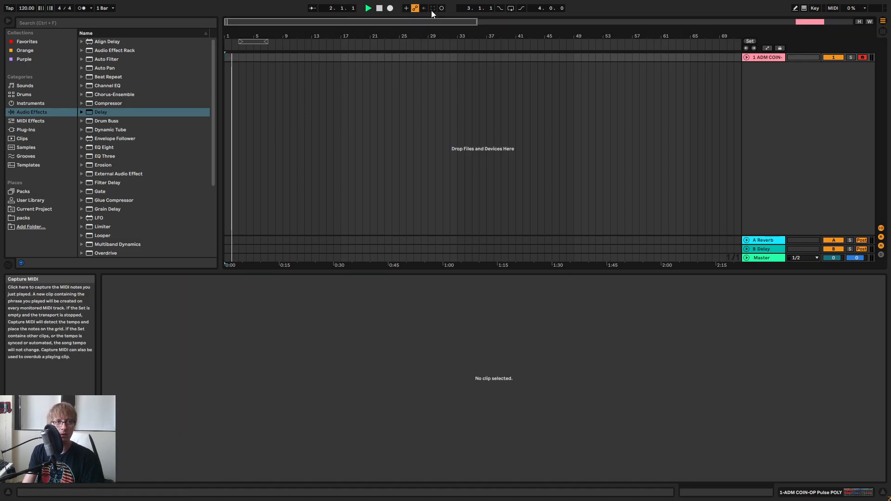
{"action": "left_click", "coordinate": [381, 9]}
{"action": "left_click", "coordinate": [368, 8]}
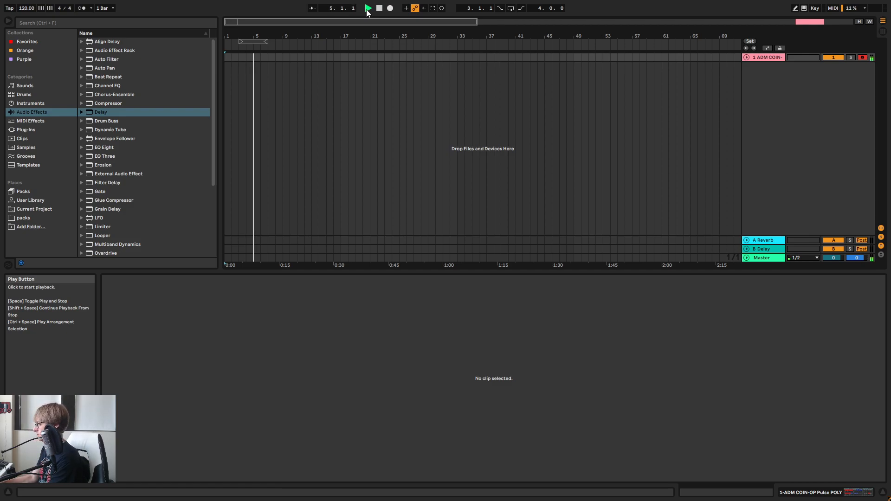
{"action": "key", "text": "space"}
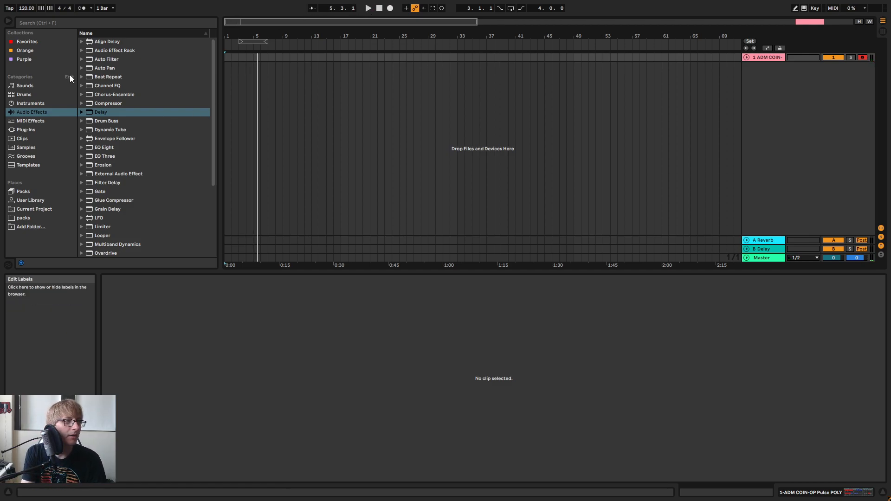
{"action": "left_click", "coordinate": [333, 109]}
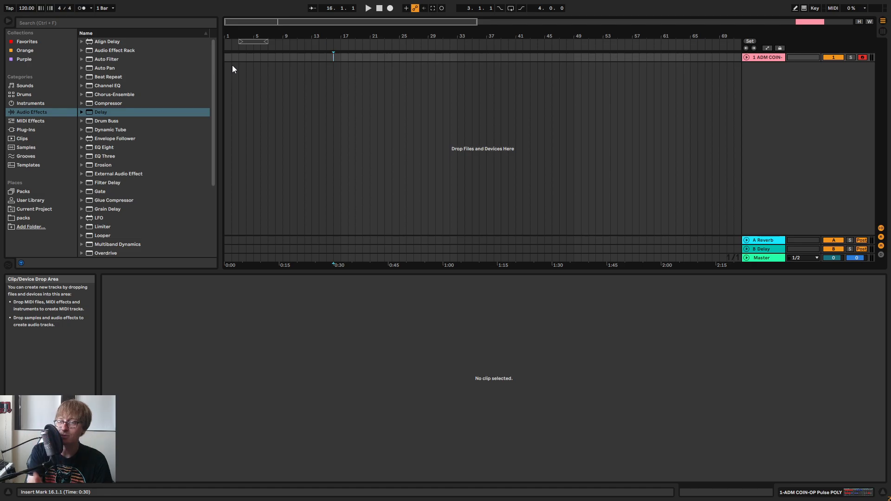
{"action": "left_click", "coordinate": [433, 8]}
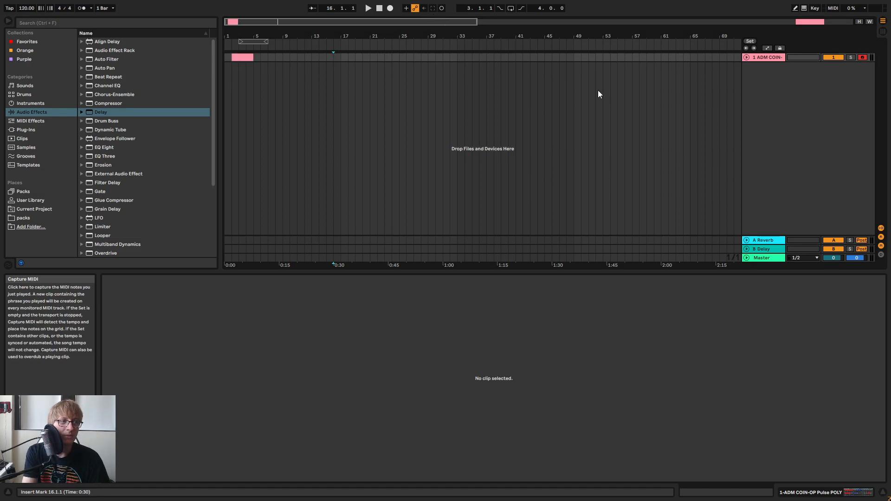
Unfold the pulse track to show the captured clip's notes and delete the clip
{"action": "left_click", "coordinate": [747, 58]}
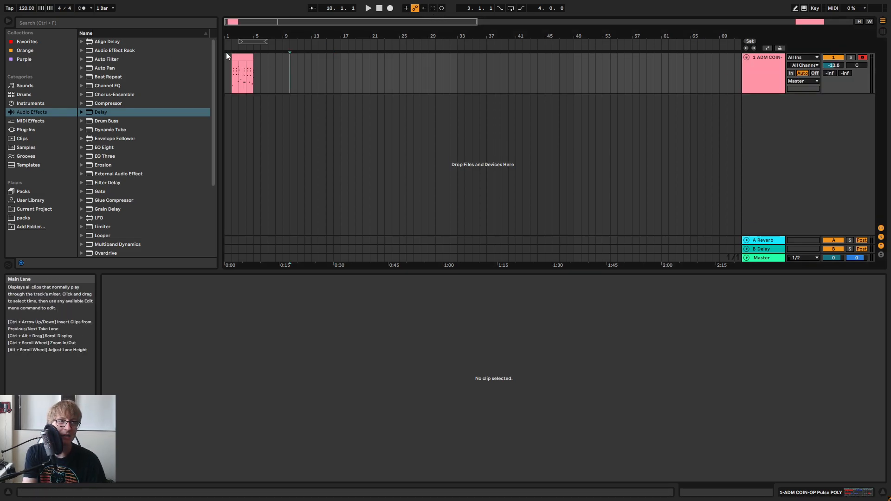
{"action": "left_click", "coordinate": [239, 57]}
{"action": "key", "text": "Delete"}
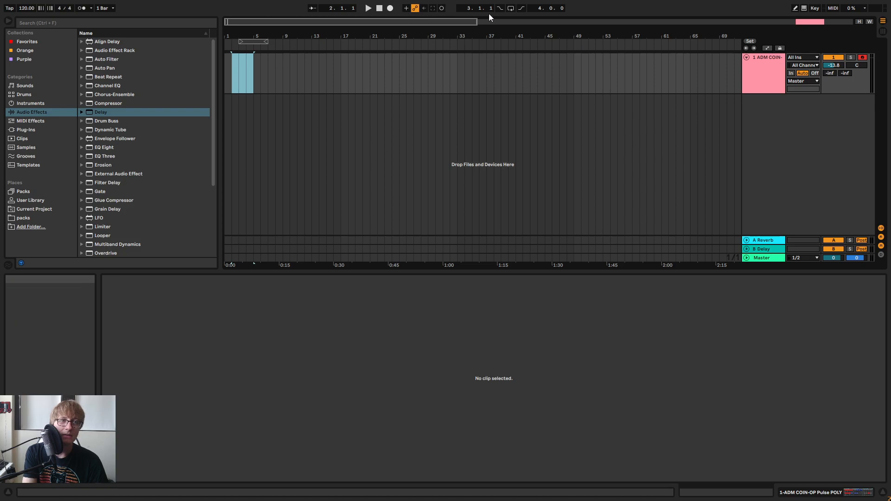
{"action": "left_click", "coordinate": [392, 74]}
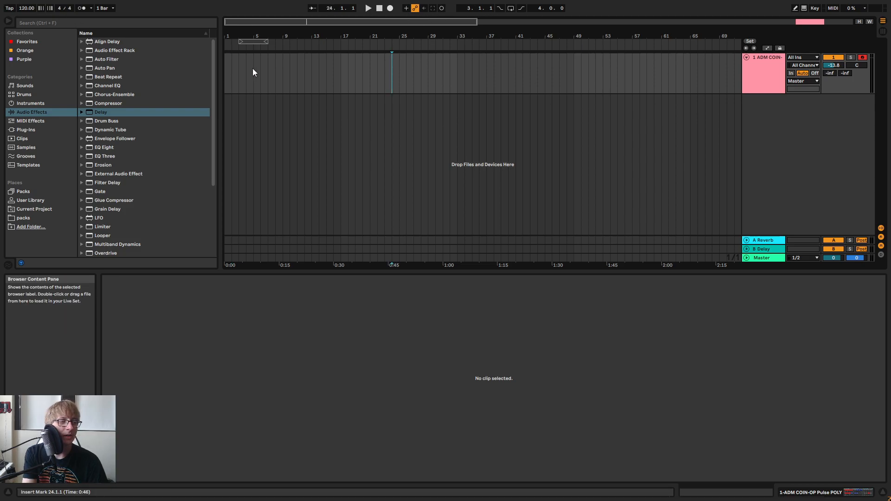
{"action": "left_click", "coordinate": [320, 123]}
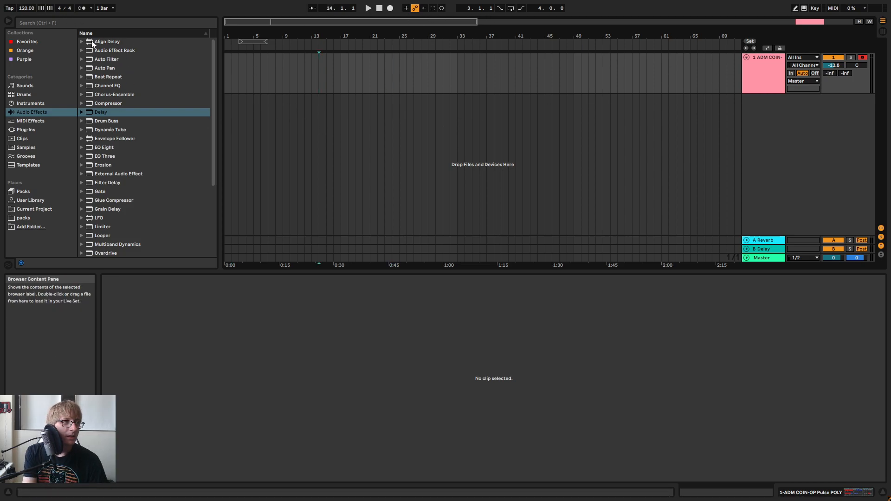
Open the User Library's Coin Op instrument presets and try to load ADM COIN-OP Percussion.adg
{"action": "left_click", "coordinate": [28, 130]}
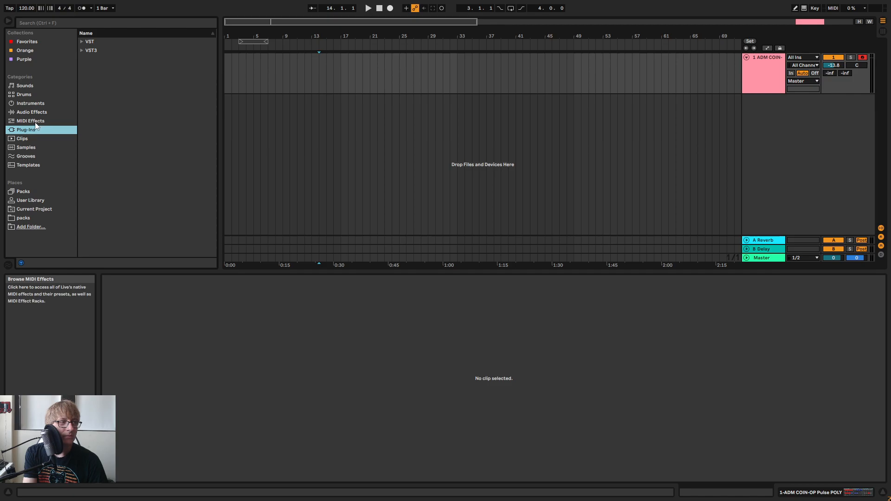
{"action": "left_click", "coordinate": [29, 199]}
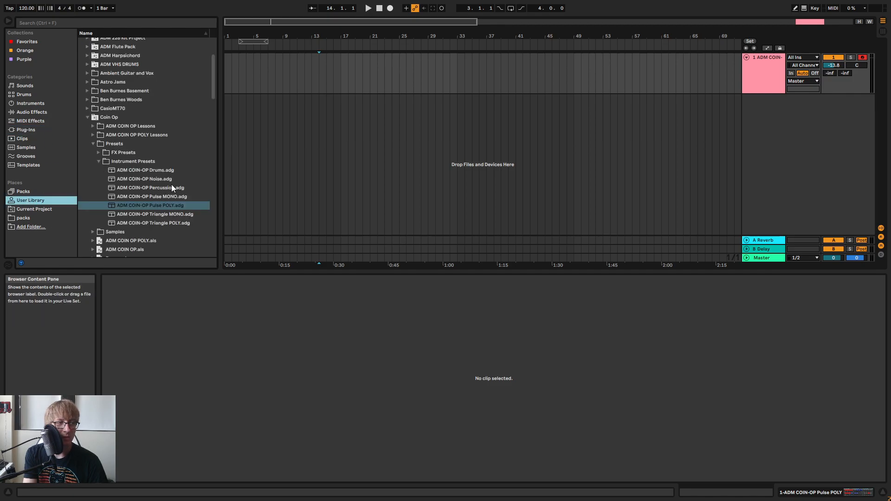
{"action": "mouse_move", "coordinate": [166, 187]}
{"action": "left_mouse_down"}
{"action": "mouse_move", "coordinate": [718, 129]}
{"action": "mouse_move", "coordinate": [792, 153]}
{"action": "mouse_move", "coordinate": [630, 116]}
{"action": "mouse_move", "coordinate": [206, 189]}
{"action": "mouse_move", "coordinate": [176, 170]}
{"action": "mouse_move", "coordinate": [168, 175]}
{"action": "left_mouse_up"}
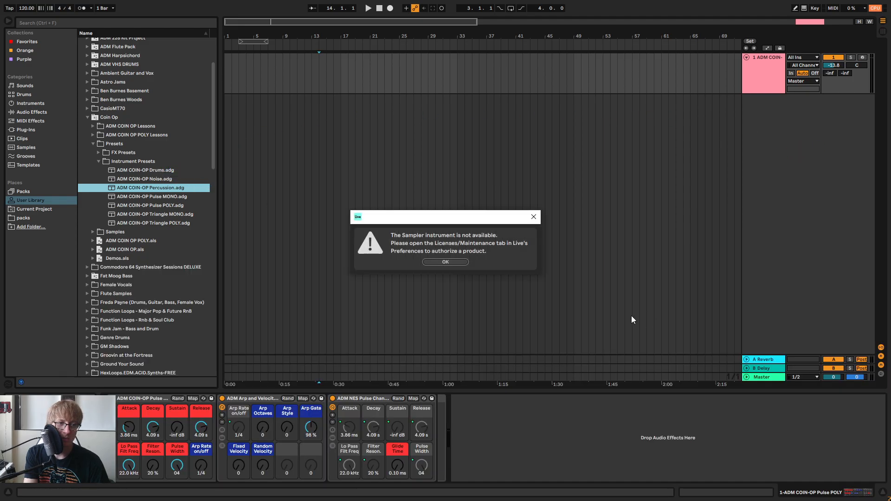
{"action": "left_click", "coordinate": [455, 262]}
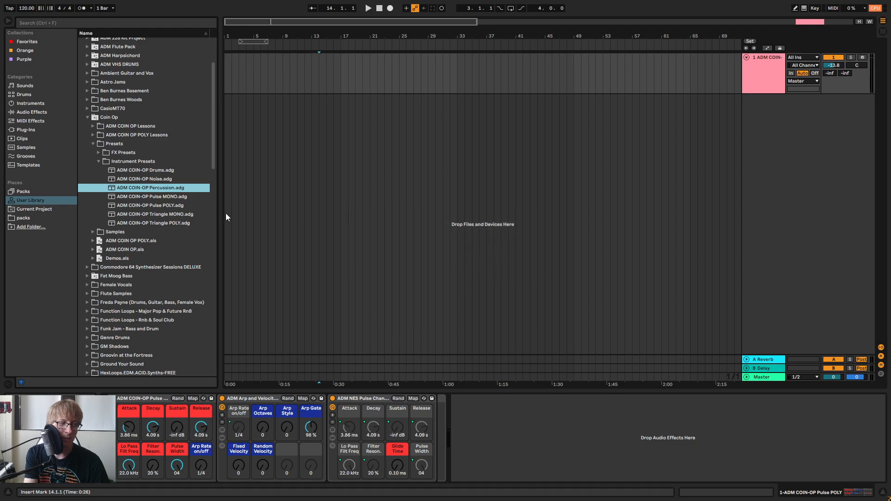
Load ADM COIN-OP Drums.adg on a new track and add a looped one-bar MIDI clip extended to bar 146
{"action": "left_click_drag", "start_coordinate": [153, 170], "coordinate": [471, 189]}
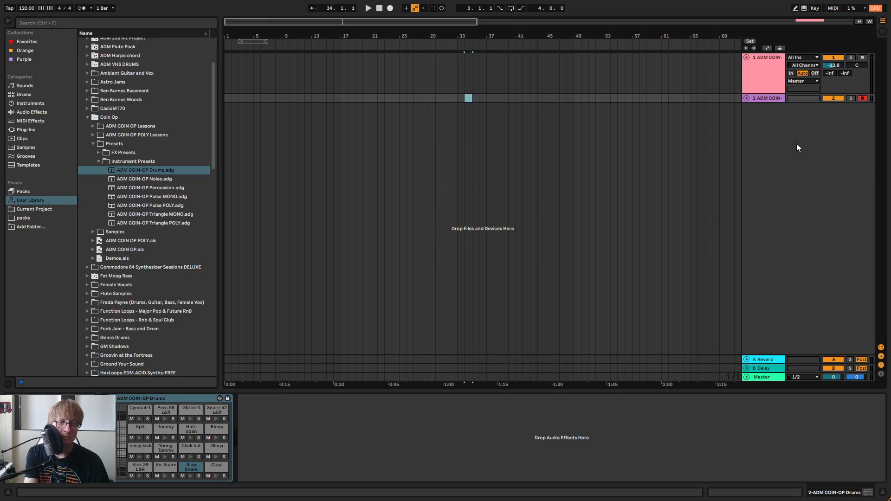
{"action": "double_click", "coordinate": [228, 99]}
{"action": "left_click_drag", "start_coordinate": [232, 98], "coordinate": [779, 167]}
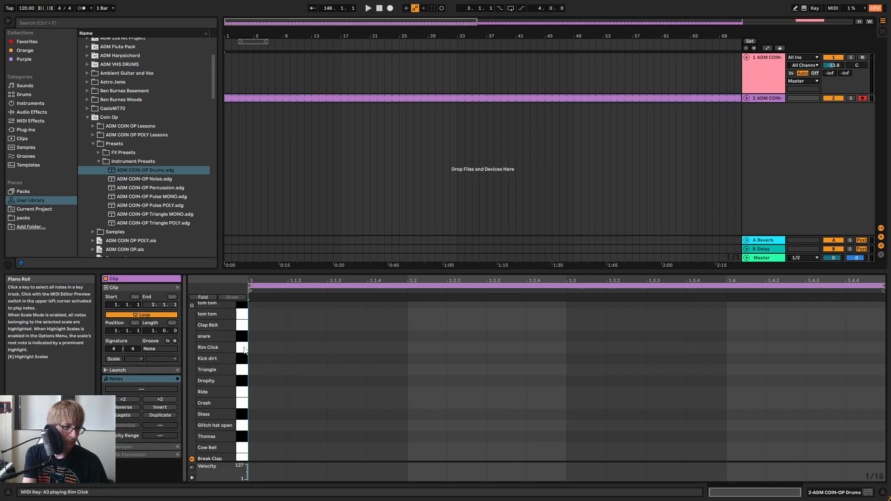
Turn on note preview in the drum clip's piano roll and audition the kit's sounds
{"action": "key", "text": "Tab"}
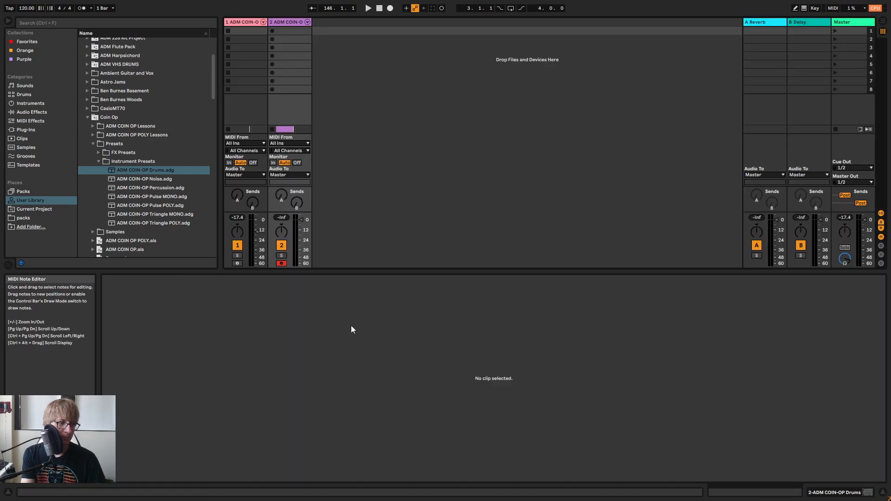
{"action": "key", "text": "Tab"}
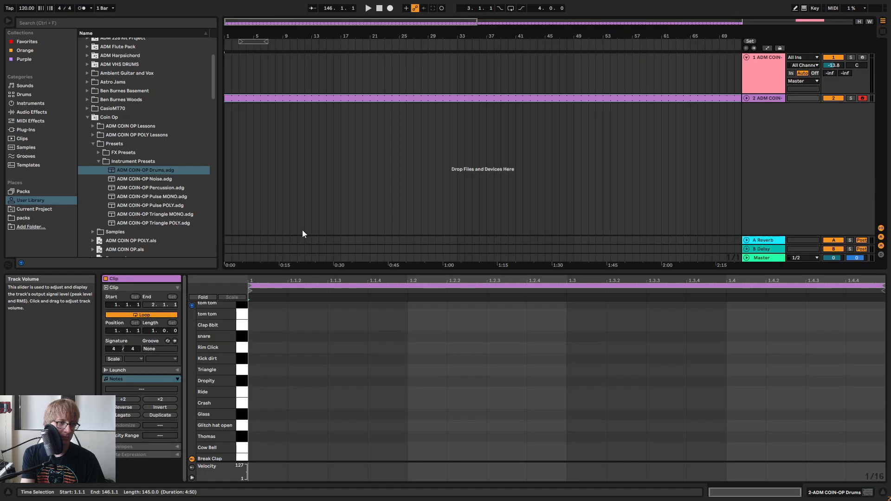
{"action": "left_click", "coordinate": [241, 387]}
{"action": "scroll", "coordinate": [241, 385], "scroll_direction": "down", "scroll_amount": 5}
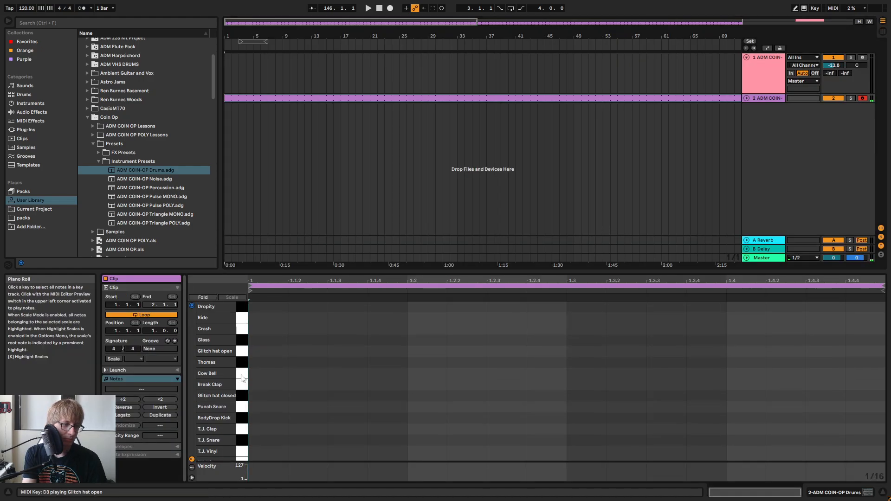
Audition more of the drum kit's snare, kick, bleep and noise hat sounds across the piano roll's range
{"action": "left_click", "coordinate": [245, 351]}
{"action": "scroll", "coordinate": [245, 352], "scroll_direction": "down", "scroll_amount": 3}
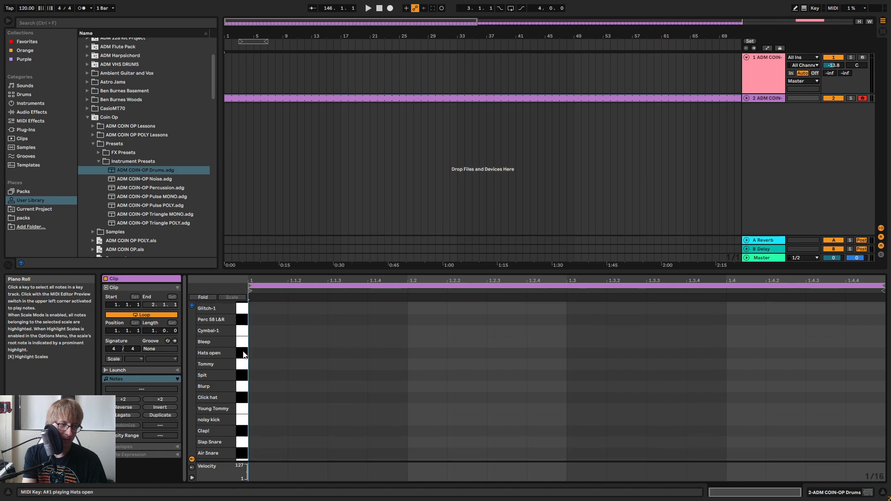
{"action": "left_click", "coordinate": [241, 403]}
{"action": "left_click", "coordinate": [242, 370]}
{"action": "scroll", "coordinate": [244, 381], "scroll_direction": "up", "scroll_amount": 5}
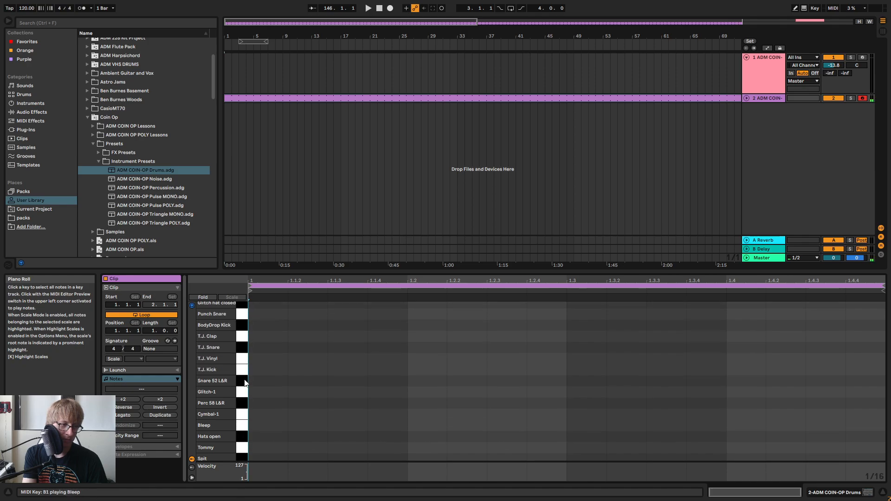
{"action": "scroll", "coordinate": [244, 381], "scroll_direction": "up", "scroll_amount": 5}
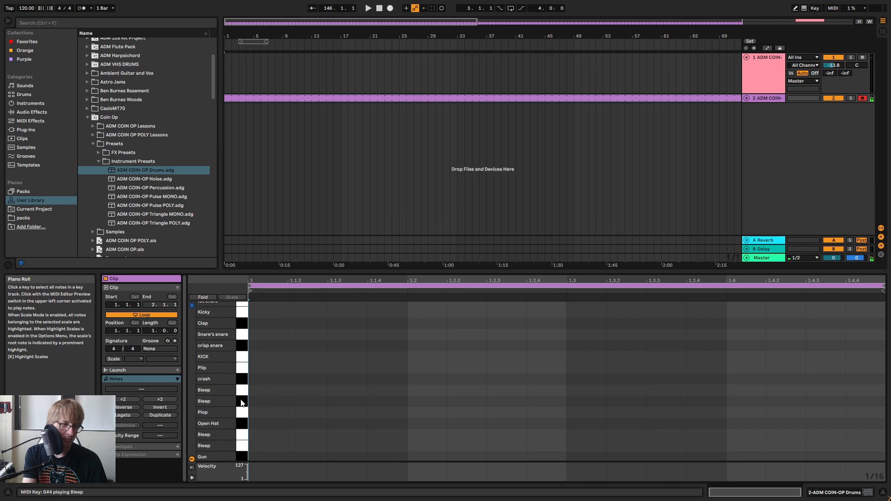
{"action": "left_click", "coordinate": [241, 356]}
{"action": "scroll", "coordinate": [241, 356], "scroll_direction": "up", "scroll_amount": 1}
{"action": "left_click", "coordinate": [241, 358]}
{"action": "scroll", "coordinate": [241, 348], "scroll_direction": "up", "scroll_amount": 2}
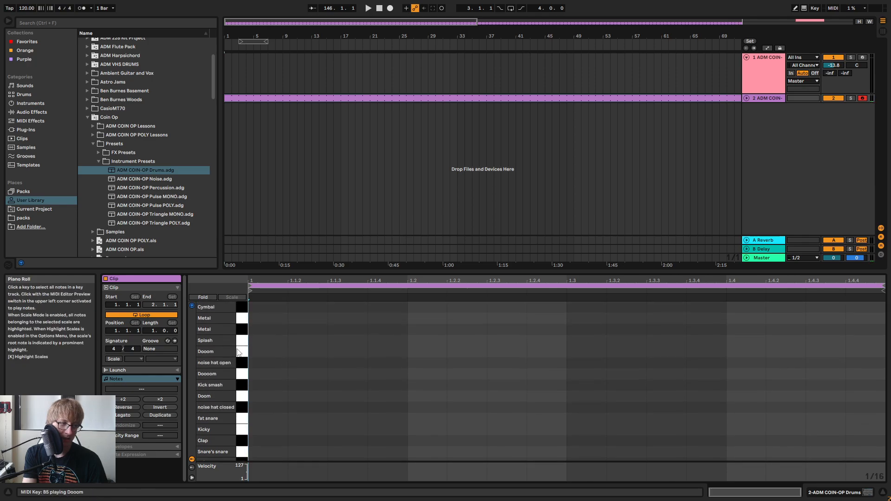
{"action": "left_click_drag", "start_coordinate": [241, 342], "coordinate": [243, 407]}
Add a noise hat closed note on each of the bar's four beats in the drum clip and play the loop
{"action": "double_click", "coordinate": [271, 407]}
{"action": "double_click", "coordinate": [419, 407]}
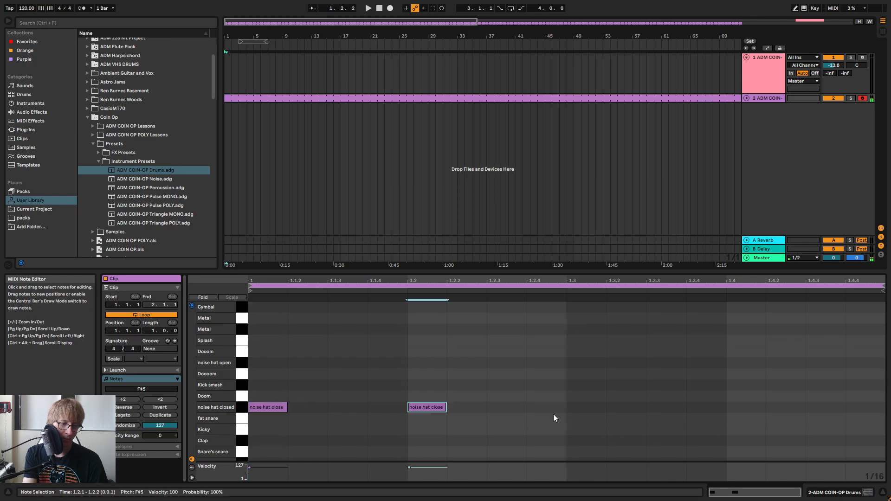
{"action": "double_click", "coordinate": [583, 407]}
{"action": "double_click", "coordinate": [742, 408]}
{"action": "key", "text": "space"}
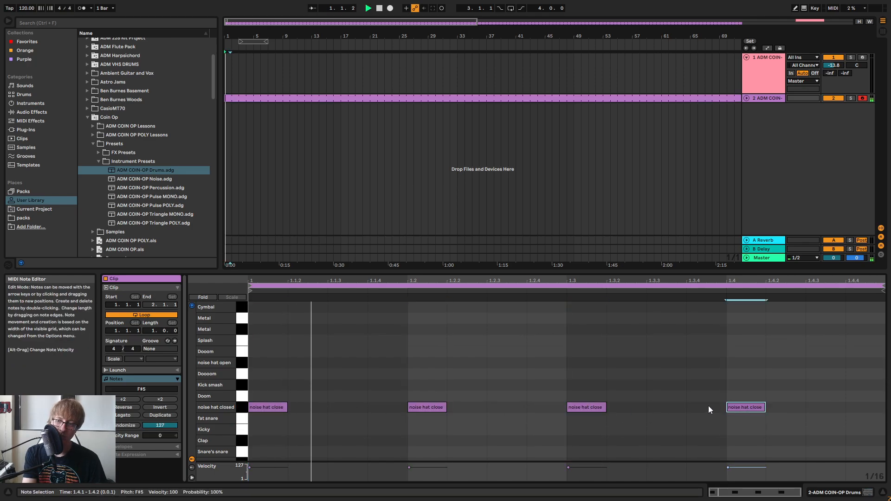
{"action": "key", "text": "Tab"}
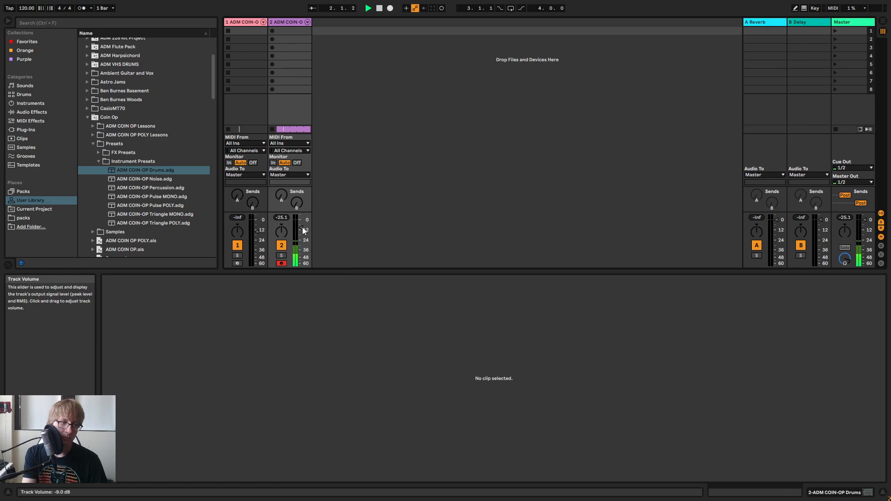
{"action": "key", "text": "Tab"}
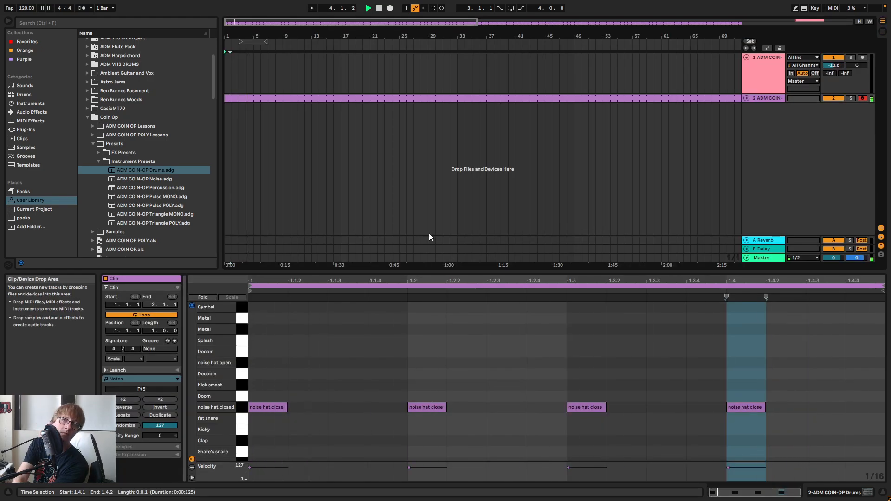
Arm the ADM COIN-OP Pulse POLY track, show its devices and set the song tempo to 100 BPM
{"action": "left_click", "coordinate": [863, 58]}
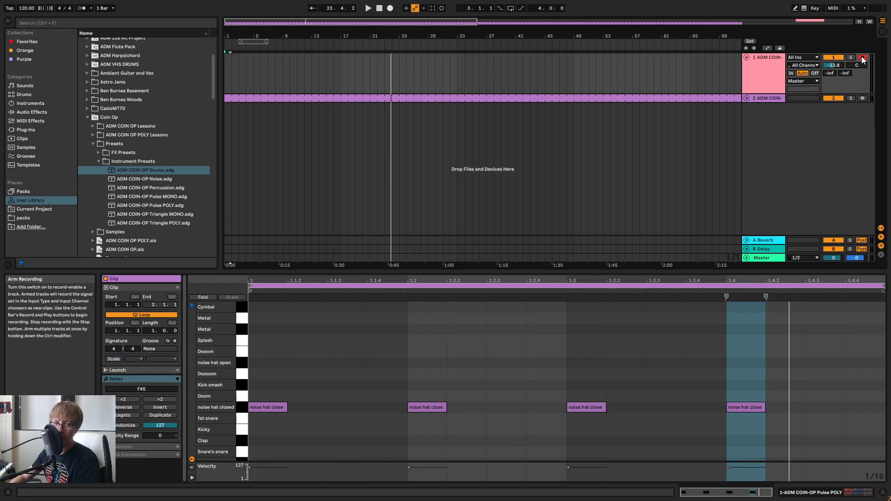
{"action": "left_click", "coordinate": [762, 75]}
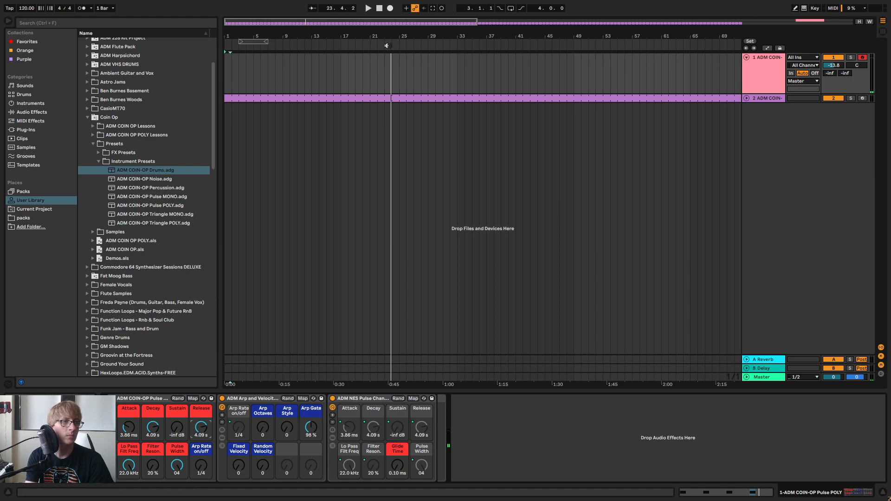
{"action": "left_click", "coordinate": [368, 8]}
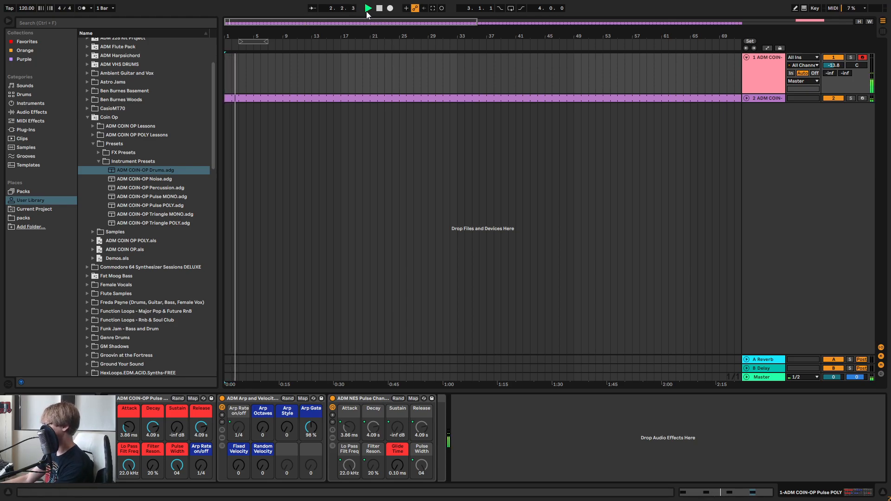
{"action": "left_click_drag", "start_coordinate": [26, 7], "coordinate": [27, 18]}
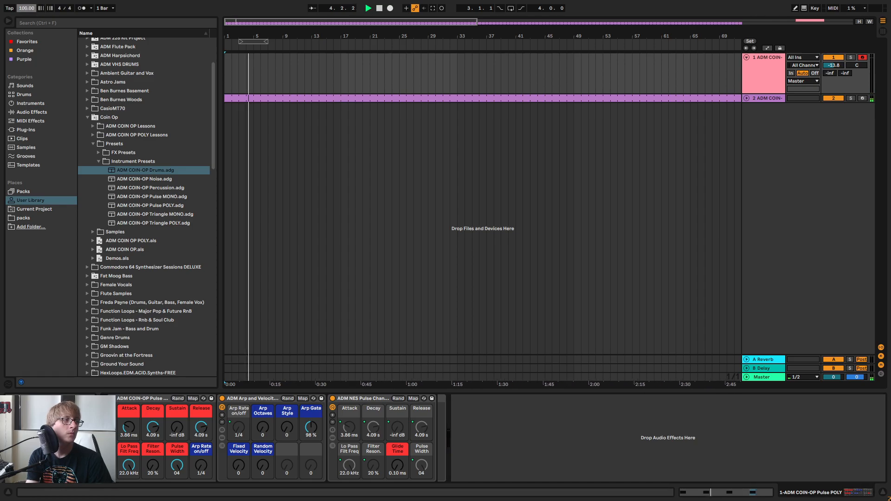
{"action": "left_click", "coordinate": [378, 8]}
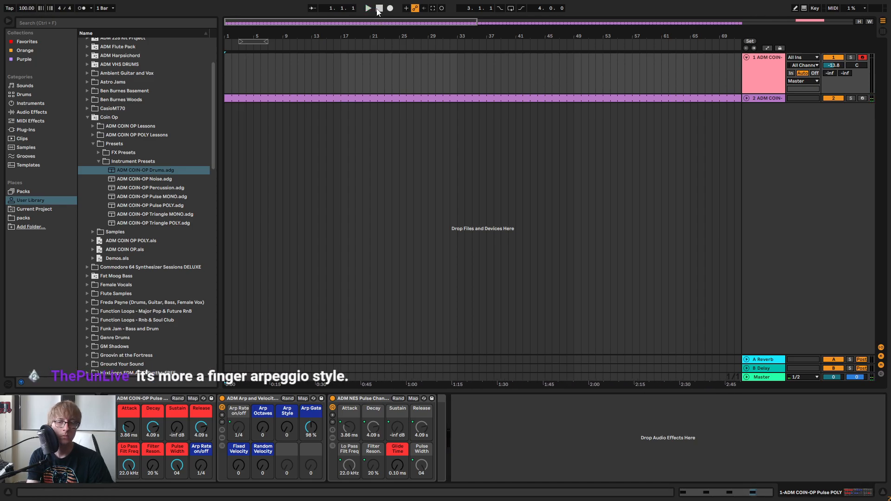
{"action": "left_click", "coordinate": [378, 9]}
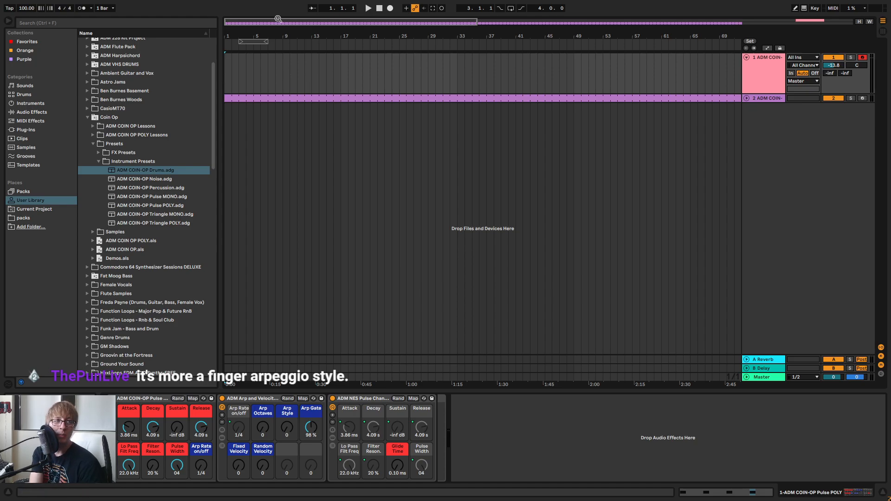
Play along with the drum loop and capture the performance as a MIDI clip on the pulse track
{"action": "left_click", "coordinate": [370, 11]}
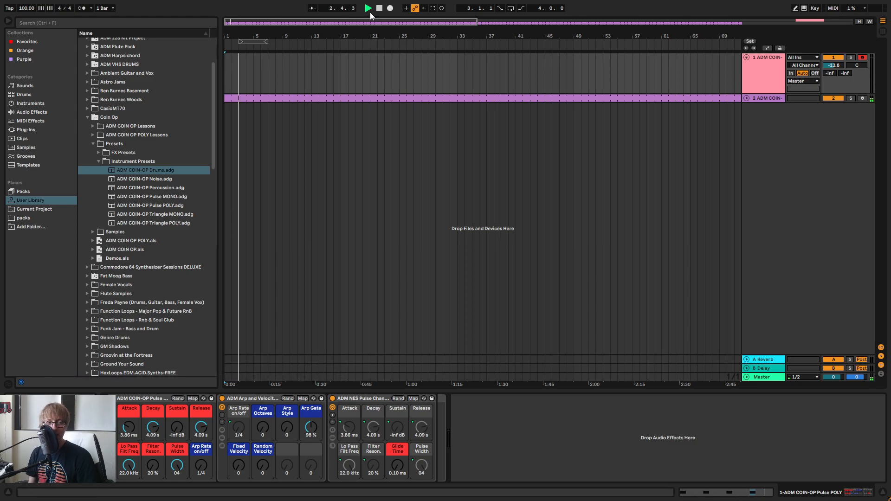
{"action": "left_click", "coordinate": [379, 10]}
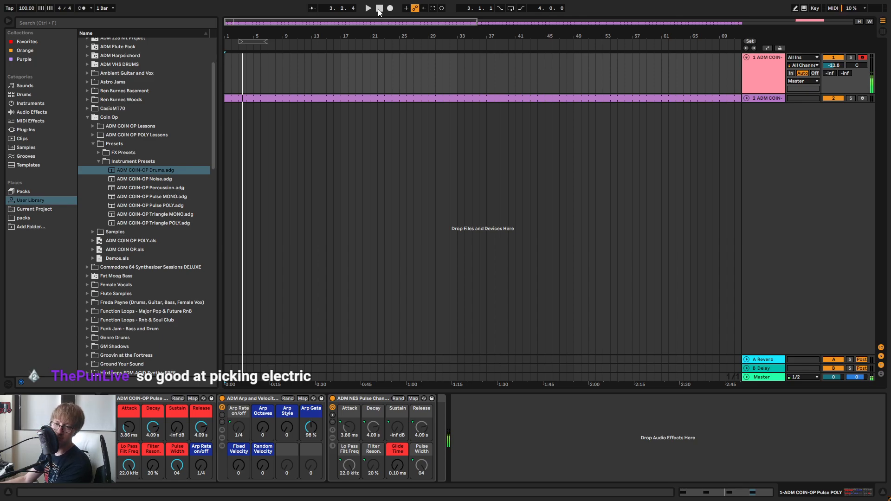
{"action": "key", "text": "space"}
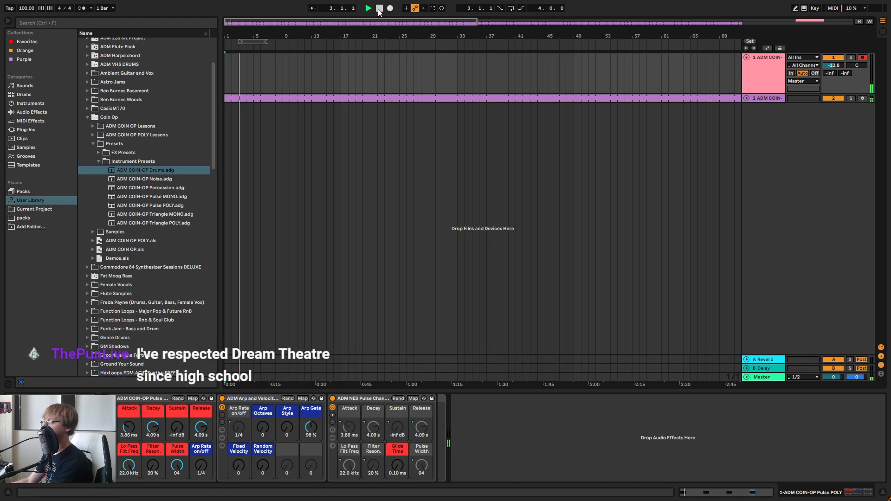
{"action": "left_click", "coordinate": [433, 8]}
{"action": "key", "text": "space"}
{"action": "left_click_drag", "start_coordinate": [239, 31], "coordinate": [242, 84]}
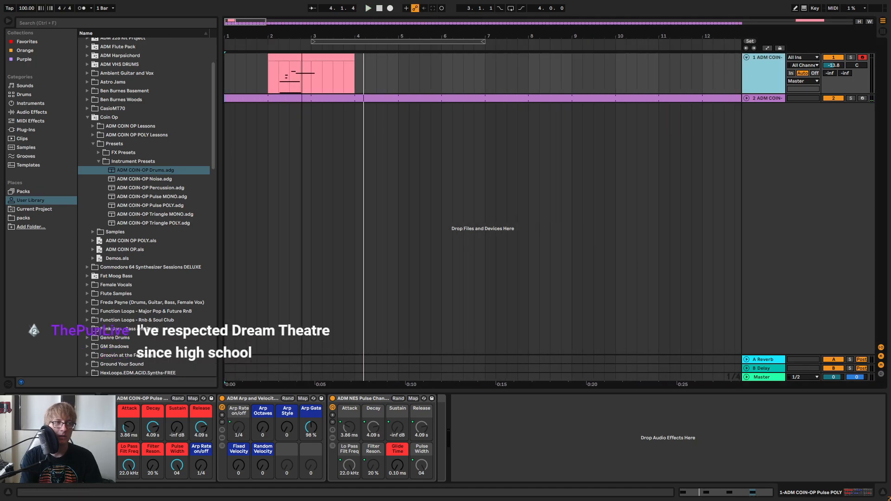
Trim the captured pulse clip so it starts at 2.2.1 and open it for editing
{"action": "left_click_drag", "start_coordinate": [302, 36], "coordinate": [281, 58]}
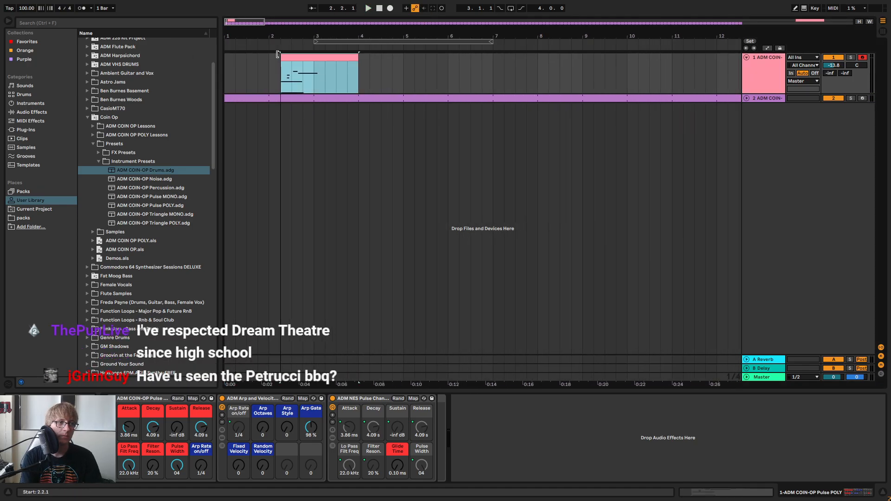
{"action": "left_click", "coordinate": [408, 77]}
{"action": "double_click", "coordinate": [341, 61]}
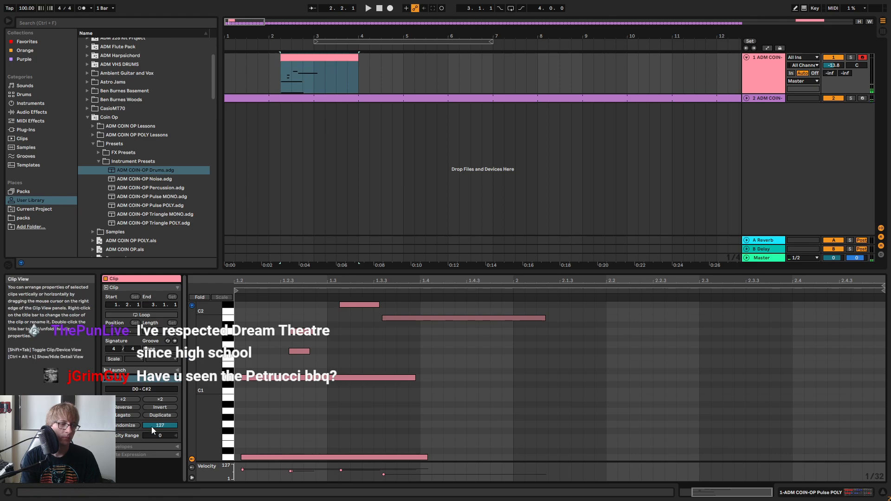
Show the clip's MIDI Ctrl envelope for 64: Sustain and lower its raised section to zero
{"action": "left_click", "coordinate": [177, 446]}
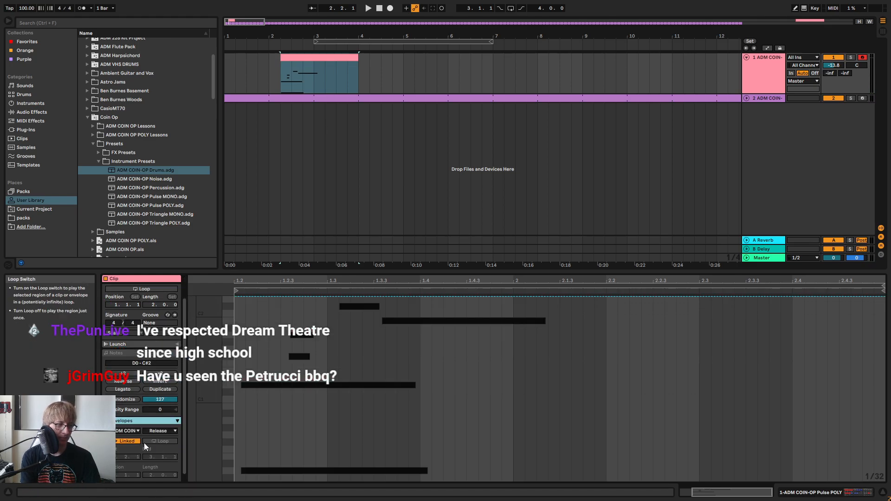
{"action": "left_click", "coordinate": [137, 433]}
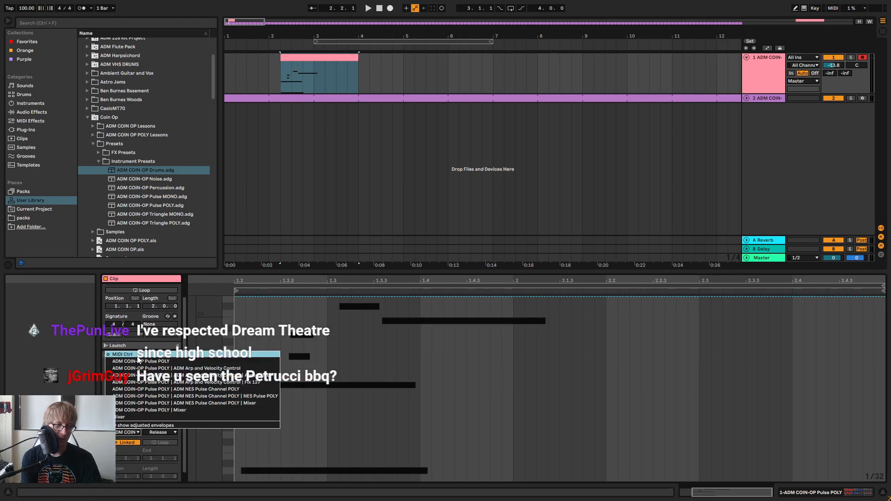
{"action": "left_click", "coordinate": [122, 355]}
{"action": "left_click", "coordinate": [160, 432]}
{"action": "scroll", "coordinate": [179, 357], "scroll_direction": "down", "scroll_amount": 5}
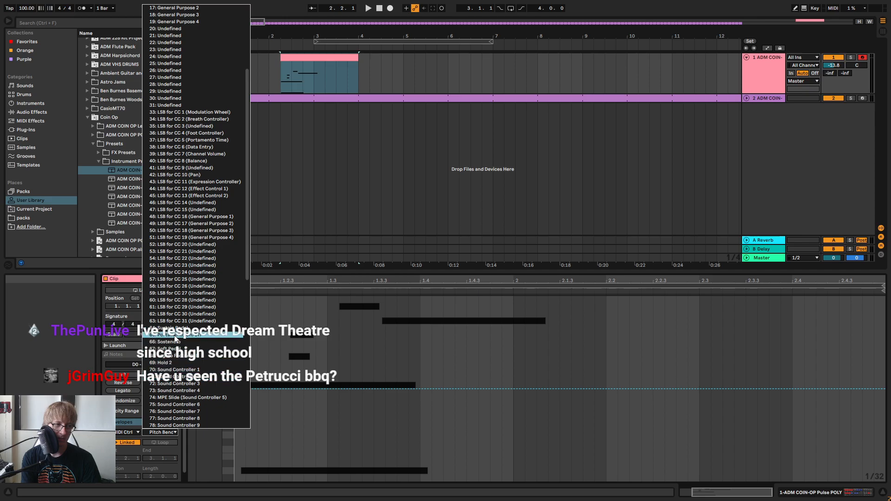
{"action": "left_click", "coordinate": [179, 351]}
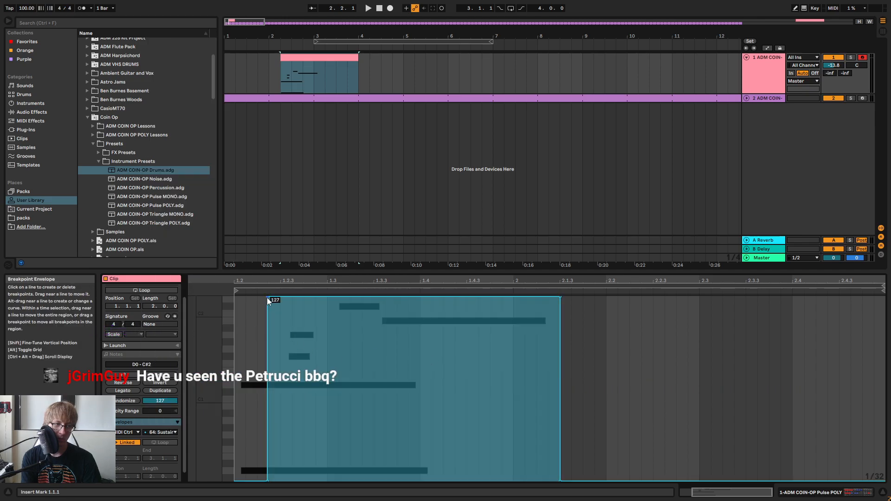
{"action": "left_click_drag", "start_coordinate": [266, 297], "coordinate": [267, 479]}
{"action": "left_click", "coordinate": [560, 300]}
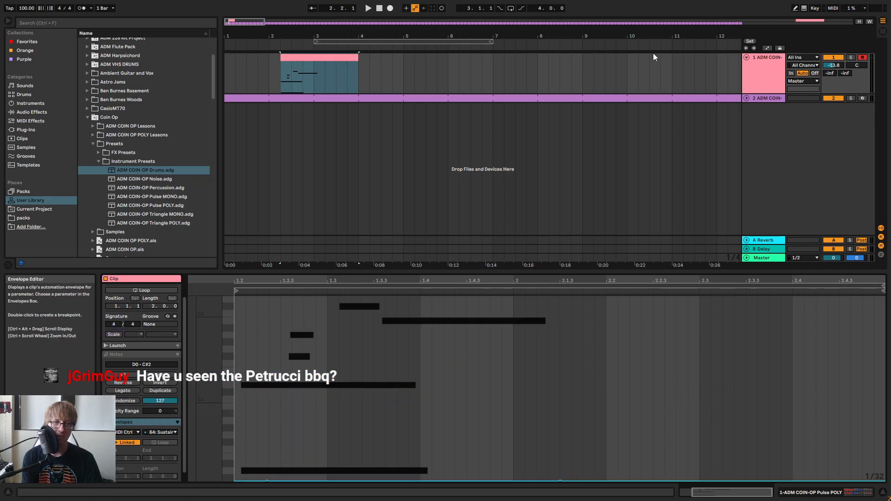
Move the pulse clip to the start of the arrangement and shorten it to one bar
{"action": "left_click", "coordinate": [380, 8]}
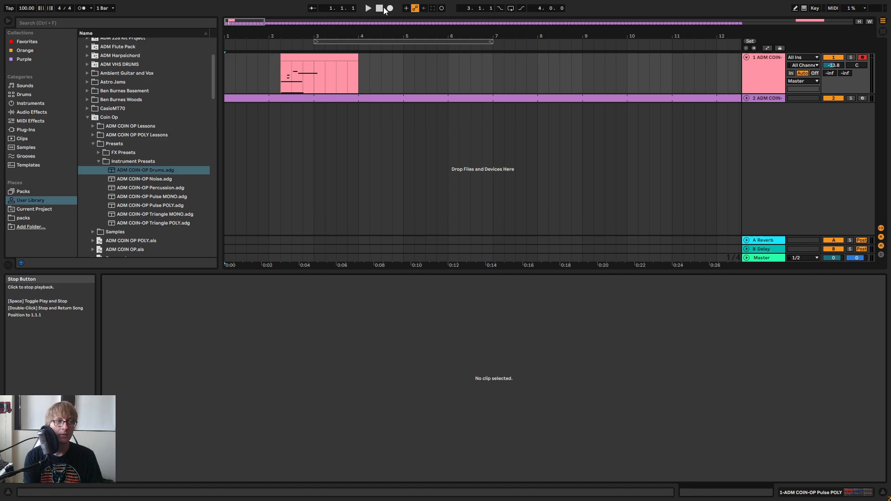
{"action": "left_click", "coordinate": [304, 57]}
{"action": "key", "text": "space"}
{"action": "left_click", "coordinate": [401, 71]}
{"action": "mouse_move", "coordinate": [317, 57]}
{"action": "left_mouse_down"}
{"action": "mouse_move", "coordinate": [261, 57]}
{"action": "mouse_move", "coordinate": [269, 57]}
{"action": "left_mouse_up"}
{"action": "left_click", "coordinate": [336, 66]}
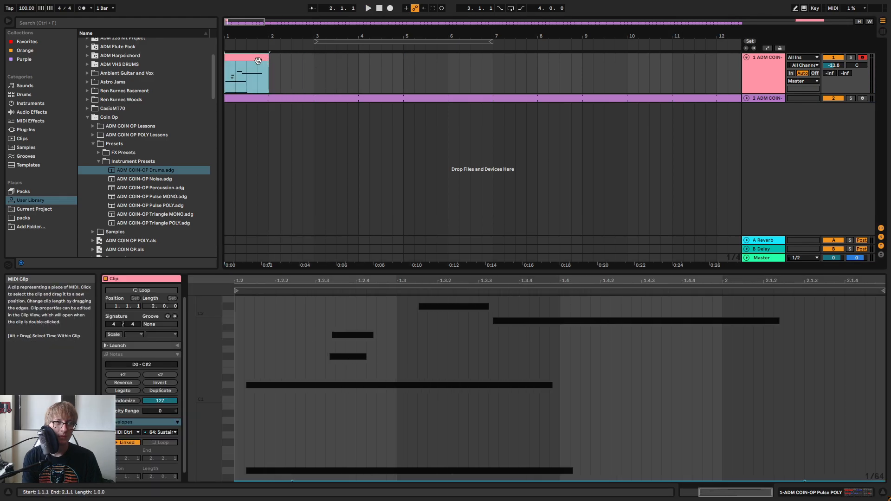
Consolidate the pulse clip with the empty time up to 5.1.1 into one four-bar clip
{"action": "right_click", "coordinate": [258, 61]}
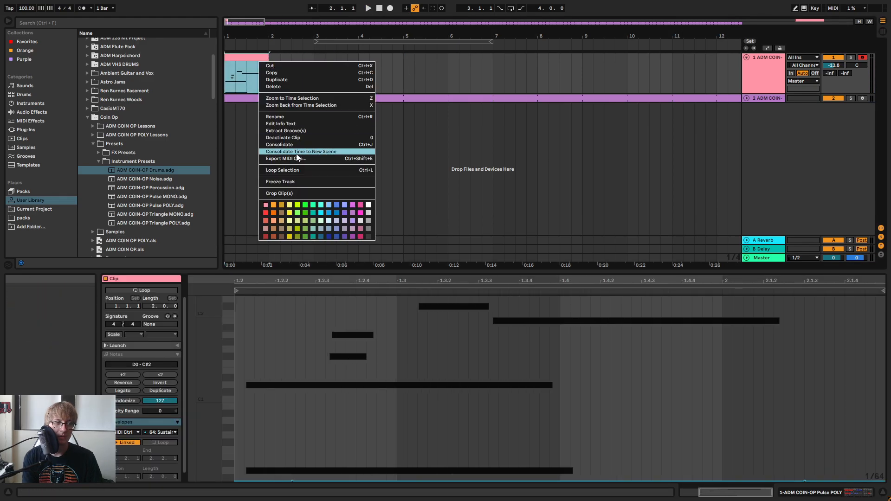
{"action": "left_click", "coordinate": [395, 66]}
{"action": "left_click", "coordinate": [397, 73], "text": "shift"}
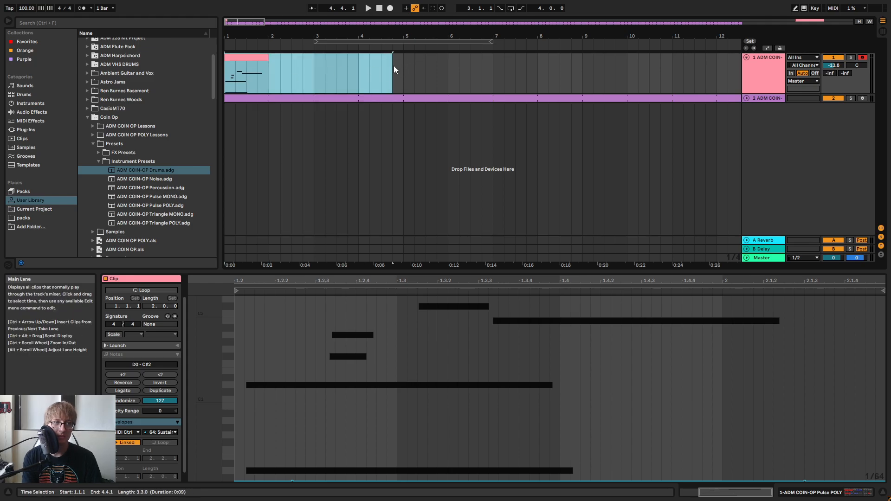
{"action": "right_click", "coordinate": [243, 56]}
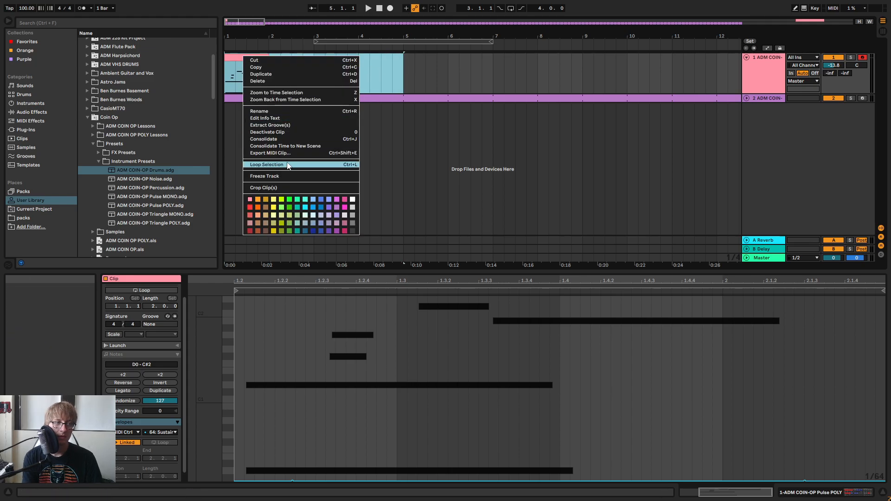
{"action": "left_click", "coordinate": [267, 139]}
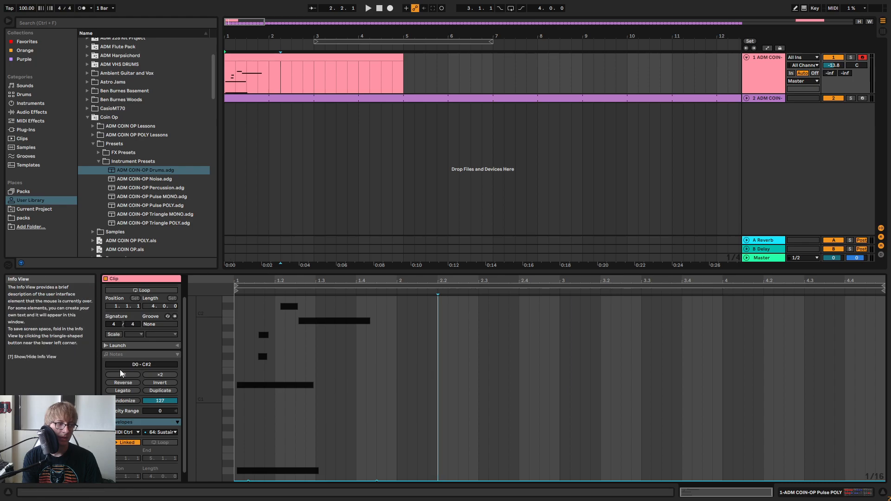
Show the pulse clip's notes and quantize them
{"action": "left_click", "coordinate": [117, 354]}
{"action": "right_click", "coordinate": [433, 366]}
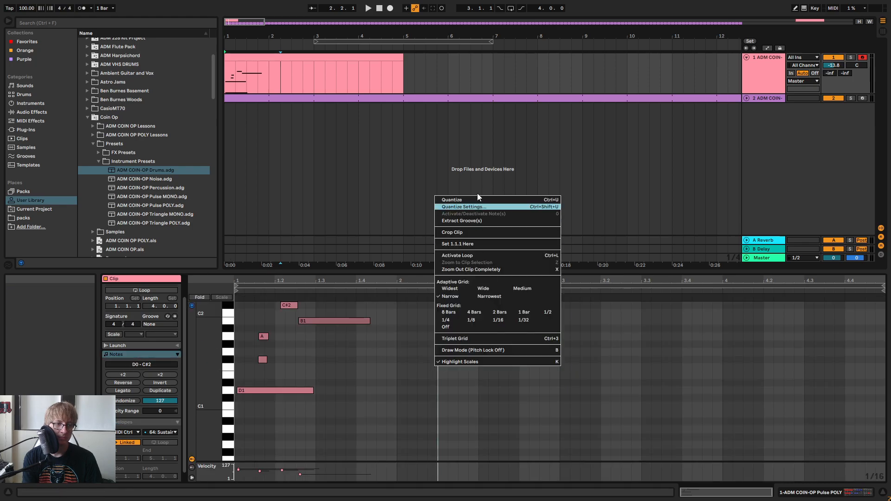
{"action": "left_click", "coordinate": [448, 200]}
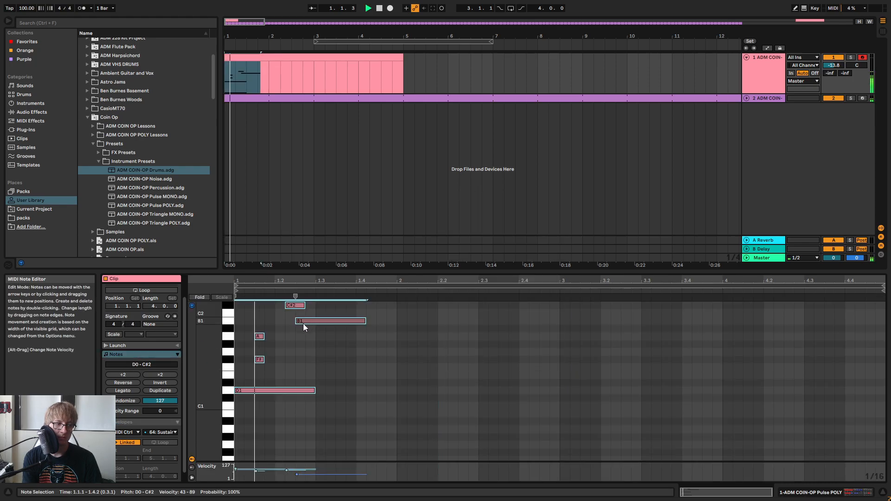
Move the C#2 note to beat 1.2 and set the velocity of all the clip's notes to 98
{"action": "left_click", "coordinate": [254, 345]}
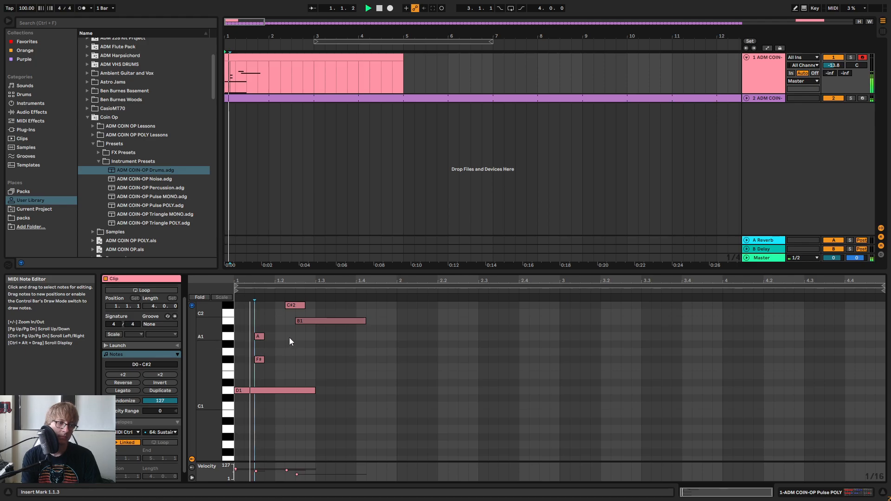
{"action": "left_click", "coordinate": [293, 306]}
{"action": "mouse_move", "coordinate": [305, 333]}
{"action": "left_mouse_down"}
{"action": "mouse_move", "coordinate": [327, 312]}
{"action": "mouse_move", "coordinate": [326, 288]}
{"action": "mouse_move", "coordinate": [318, 348]}
{"action": "mouse_move", "coordinate": [318, 313]}
{"action": "left_mouse_up"}
{"action": "left_click", "coordinate": [334, 333]}
{"action": "key", "text": "ctrl+a"}
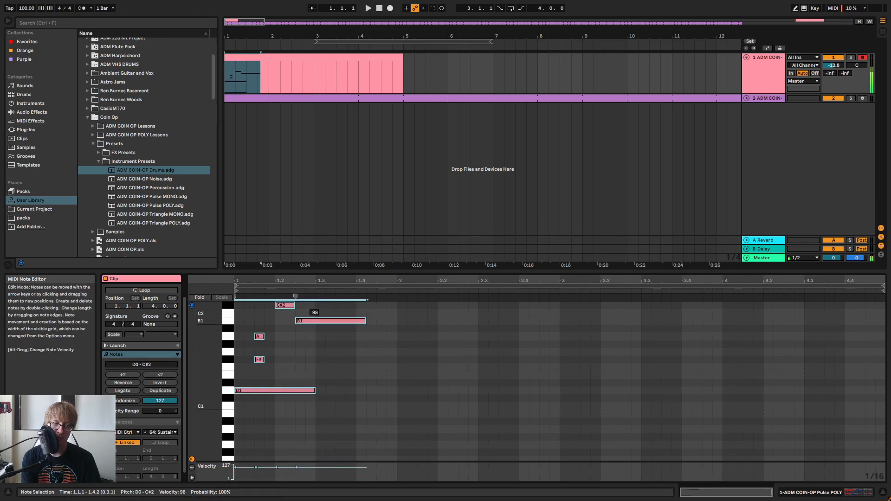
Set the velocity of all the pulse clip's notes to 90 and play the clip from its start
{"action": "left_click_drag", "start_coordinate": [318, 313], "coordinate": [318, 316]}
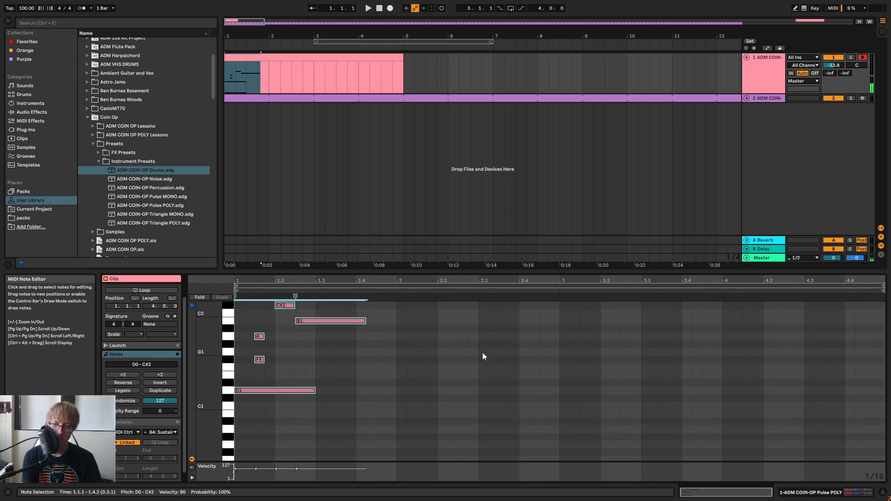
{"action": "left_click", "coordinate": [588, 346]}
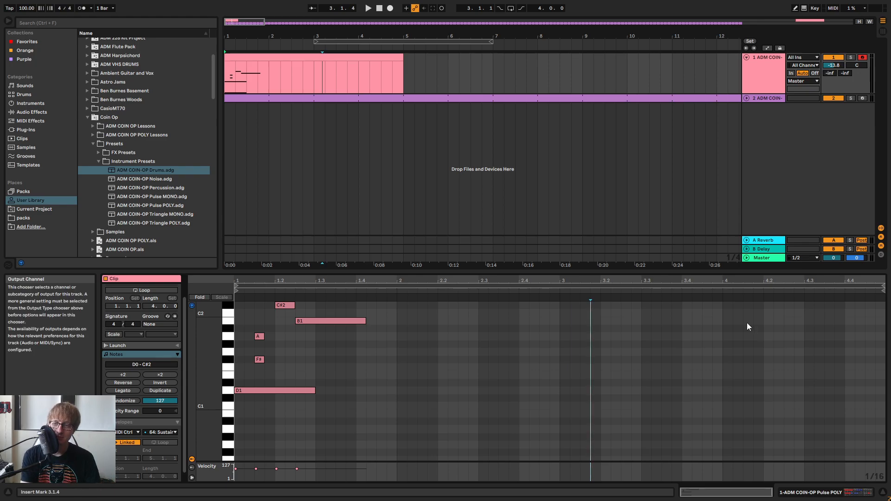
{"action": "left_click", "coordinate": [363, 56]}
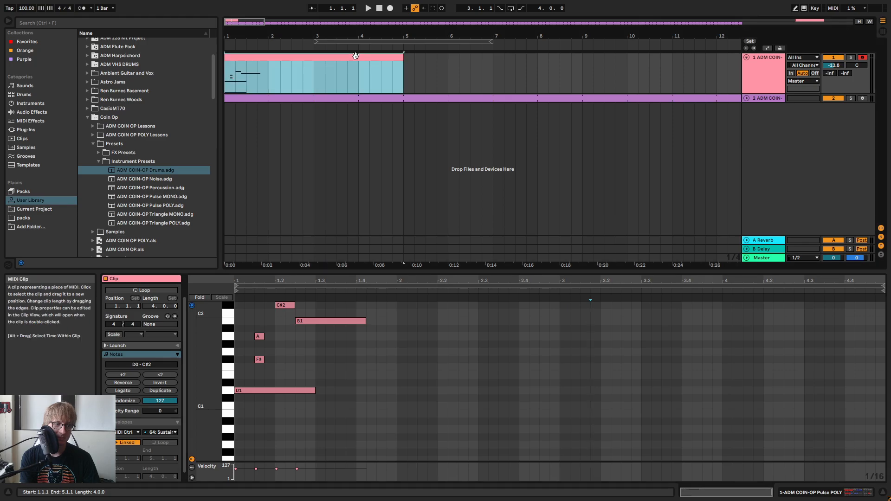
{"action": "key", "text": "space"}
{"action": "key", "text": "space"}
Shorten the B1 note so it ends at beat 1.3 and play the phrase
{"action": "left_click", "coordinate": [349, 339]}
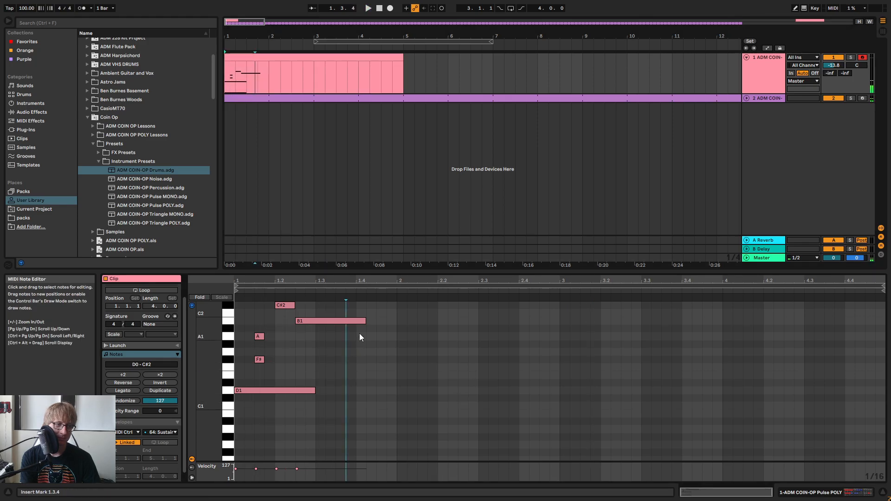
{"action": "left_click_drag", "start_coordinate": [366, 321], "coordinate": [317, 328]}
{"action": "left_click", "coordinate": [353, 382]}
{"action": "key", "text": "space"}
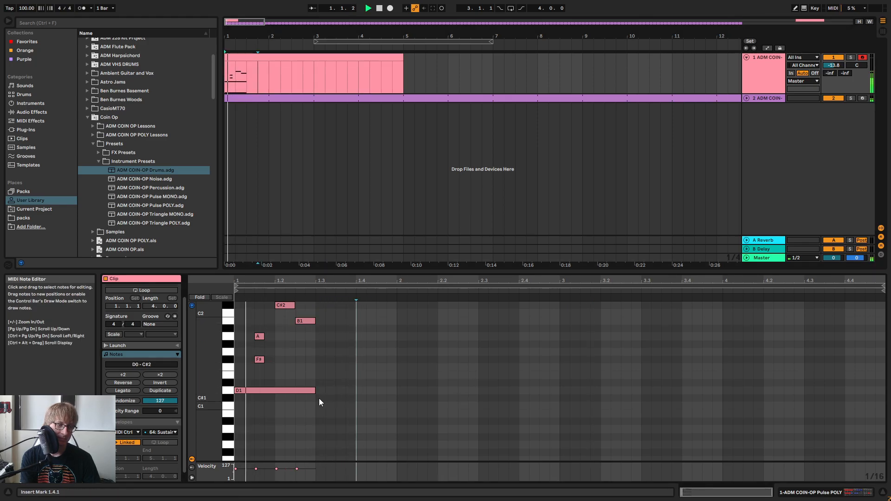
{"action": "key", "text": "space"}
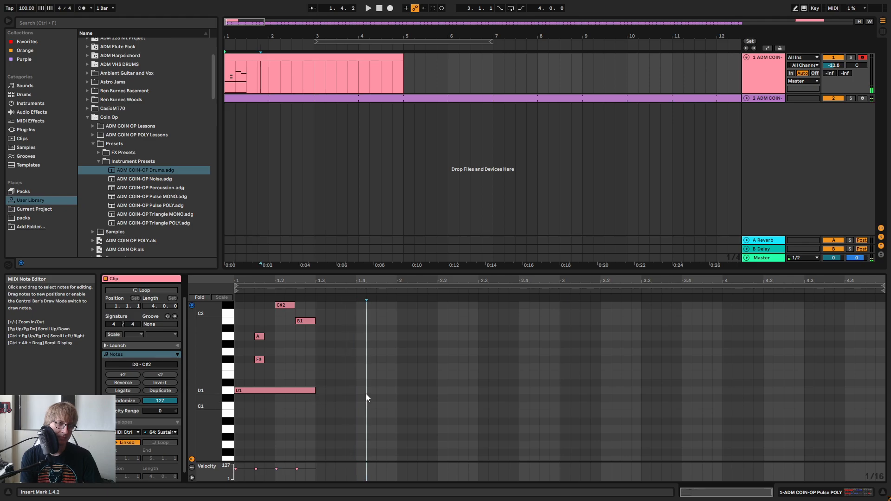
Duplicate all the notes so the two-beat phrase repeats from beat 1.3 to 2, and play the result
{"action": "key", "text": "ctrl+a"}
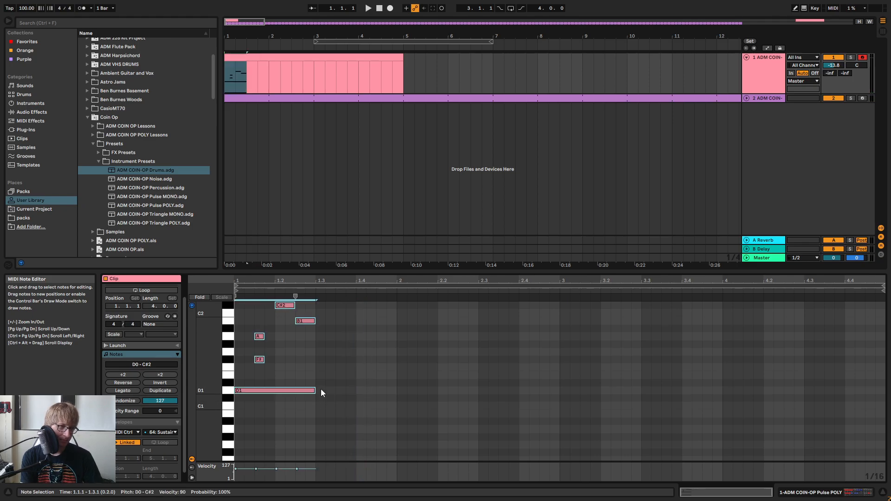
{"action": "key", "text": "ctrl+d"}
{"action": "key", "text": "space"}
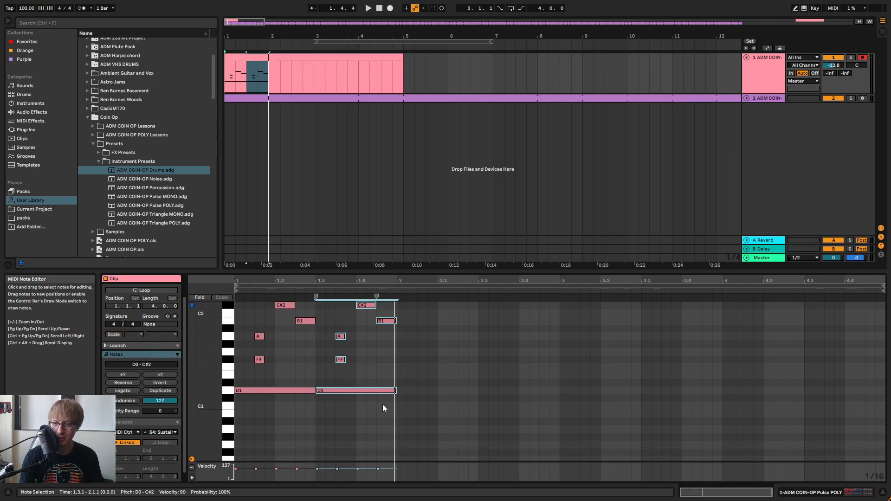
{"action": "left_click", "coordinate": [479, 370]}
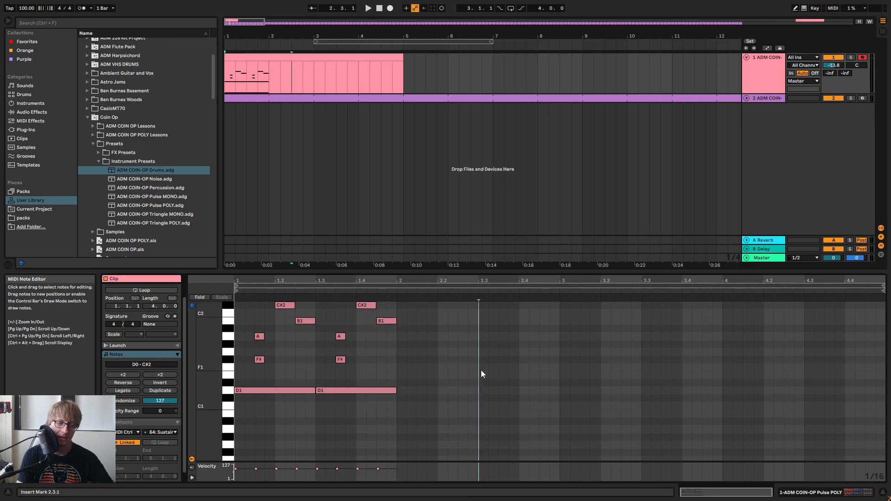
{"action": "key", "text": "space"}
Enlarge the note editor, show a wider octave range of the piano roll, and play the phrase
{"action": "left_click_drag", "start_coordinate": [488, 271], "coordinate": [499, 210]}
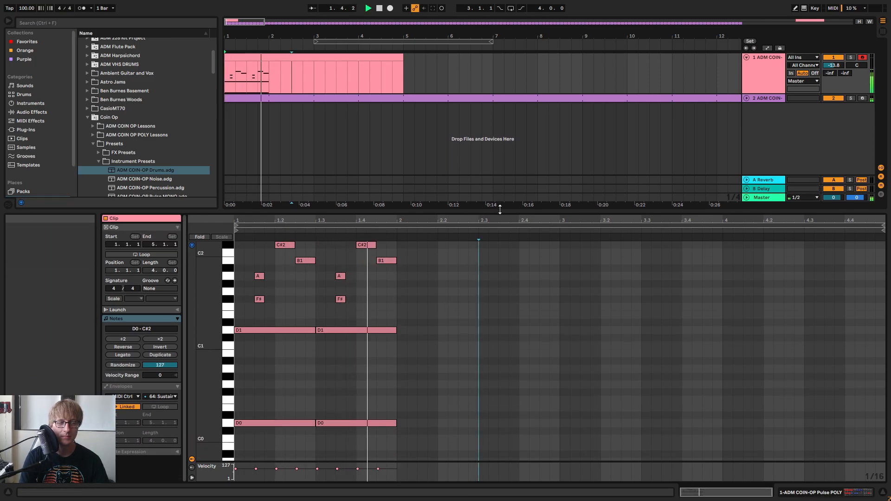
{"action": "scroll", "coordinate": [493, 260], "scroll_direction": "up", "scroll_amount": 3}
{"action": "scroll", "coordinate": [493, 260], "scroll_direction": "down", "scroll_amount": 4}
{"action": "key", "text": "space"}
{"action": "left_click_drag", "start_coordinate": [208, 332], "coordinate": [193, 346]}
{"action": "left_click", "coordinate": [556, 341]}
{"action": "key", "text": "space"}
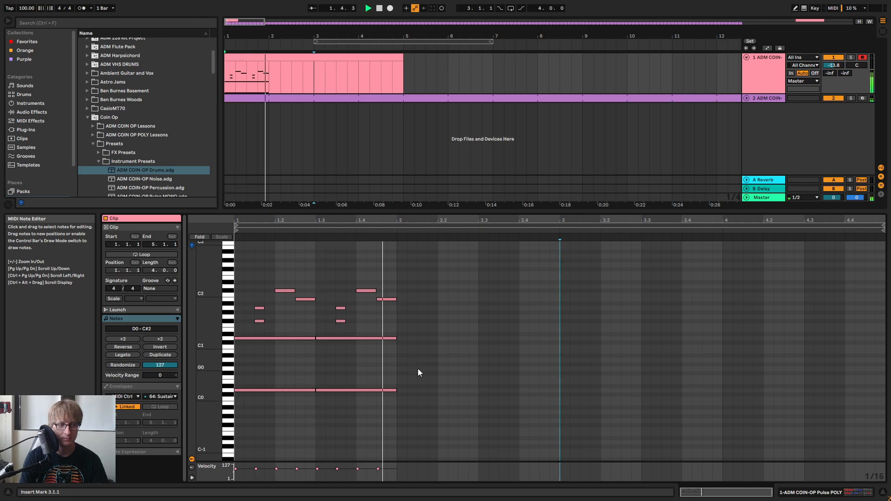
{"action": "key", "text": "space"}
Add sixteenth A1 notes at beats 1.2 and 1.4, playing the phrase to check them
{"action": "left_click", "coordinate": [277, 411]}
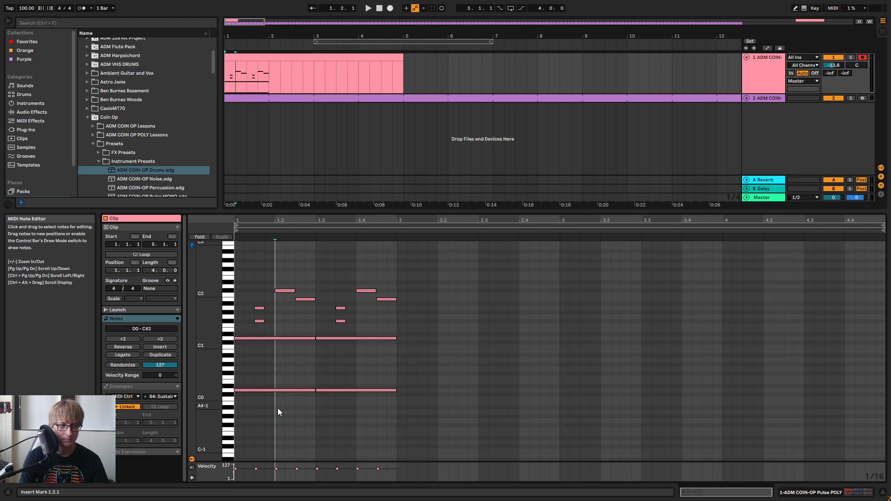
{"action": "key", "text": "space"}
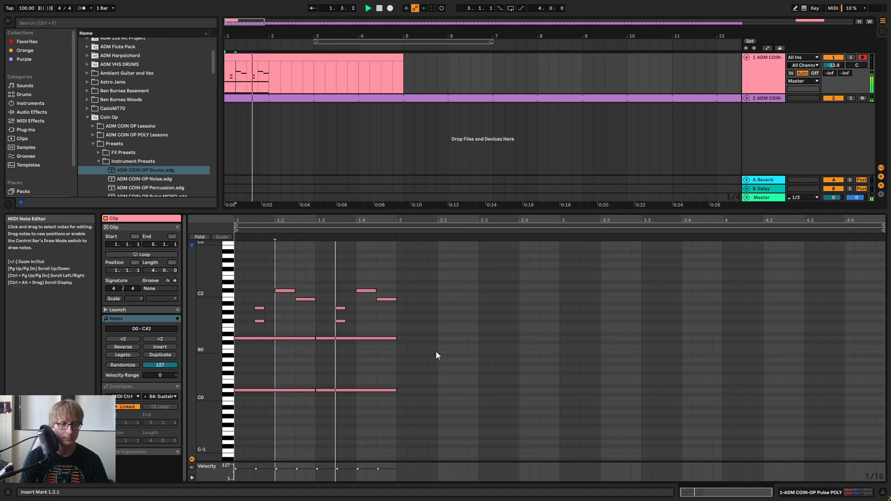
{"action": "key", "text": "space"}
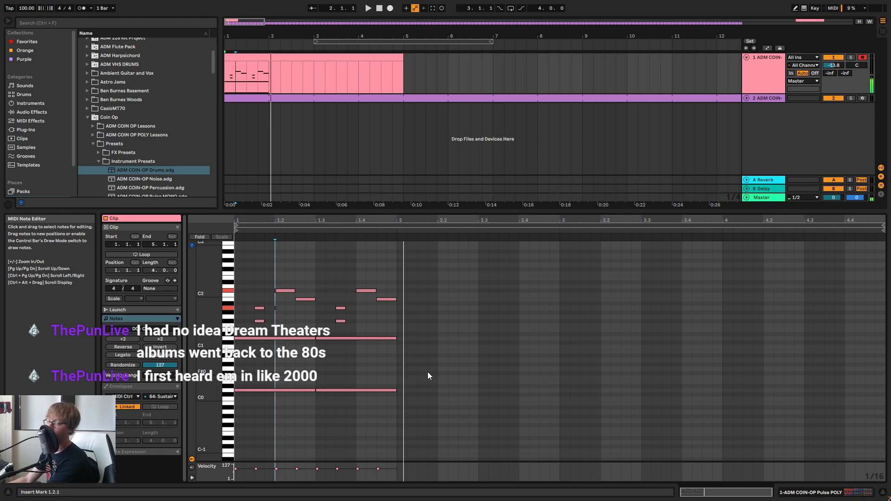
{"action": "key", "text": "space"}
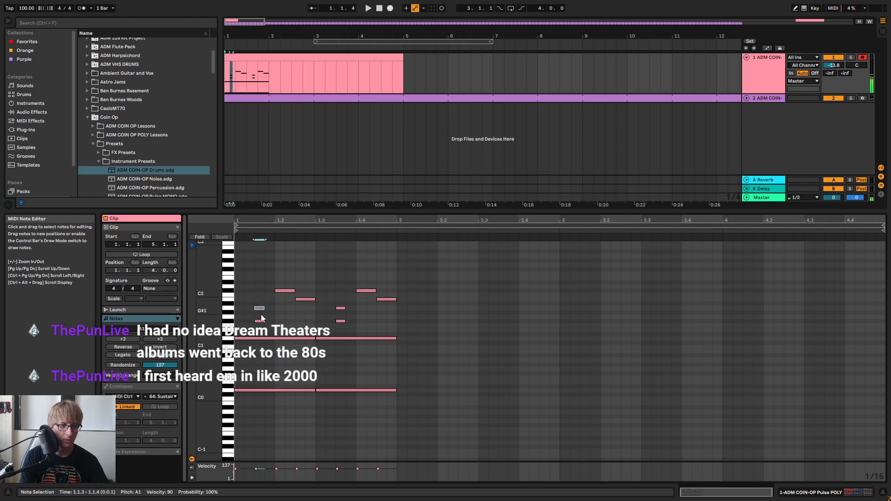
{"action": "double_click", "coordinate": [275, 308]}
{"action": "key", "text": "space"}
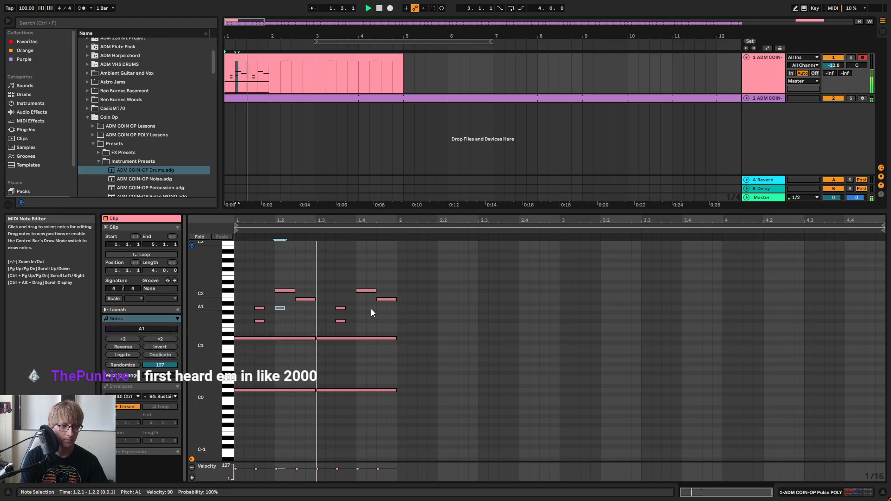
{"action": "double_click", "coordinate": [359, 309]}
{"action": "key", "text": "space"}
{"action": "key", "text": "space"}
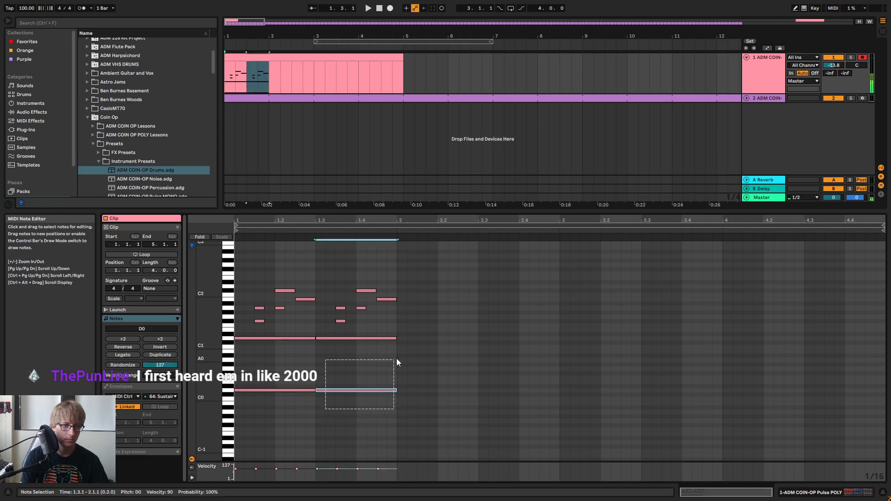
{"action": "key", "text": "space"}
Duplicate the first bar's notes into bar 2 and transpose the copy up two semitones
{"action": "key", "text": "ctrl+a"}
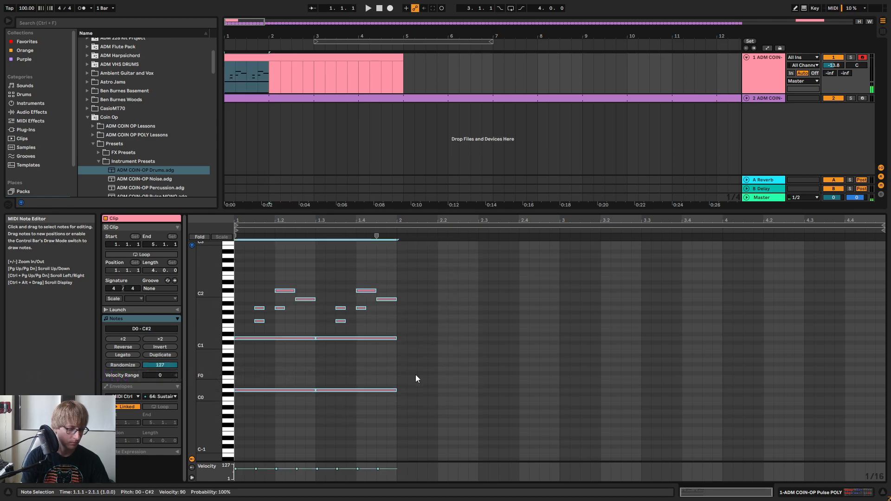
{"action": "key", "text": "ctrl+d"}
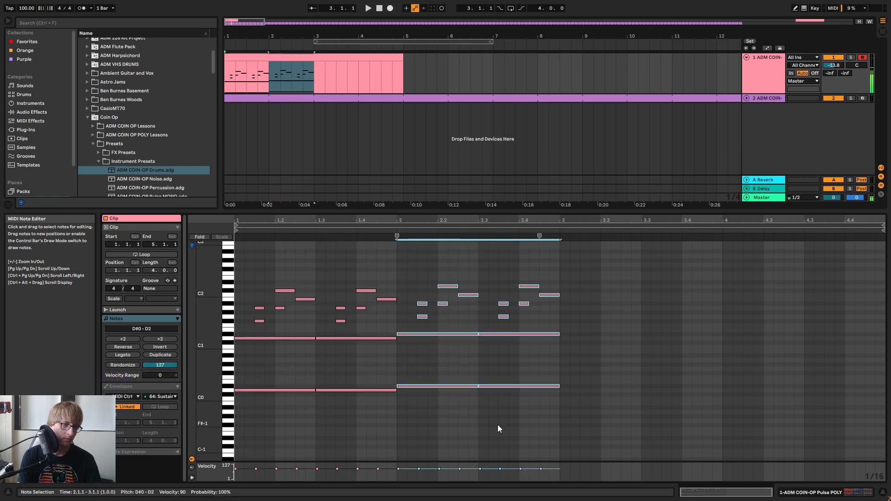
{"action": "key", "text": "Up"}
Lower the two short G#1 notes in bar 2 to G1 and play both bars
{"action": "left_click_drag", "start_coordinate": [410, 316], "coordinate": [546, 314]}
{"action": "key", "text": "Down"}
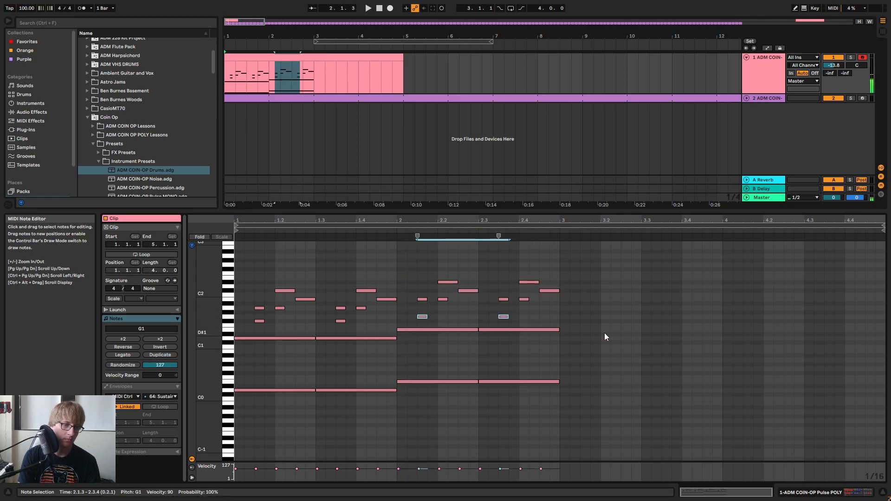
{"action": "key", "text": "space"}
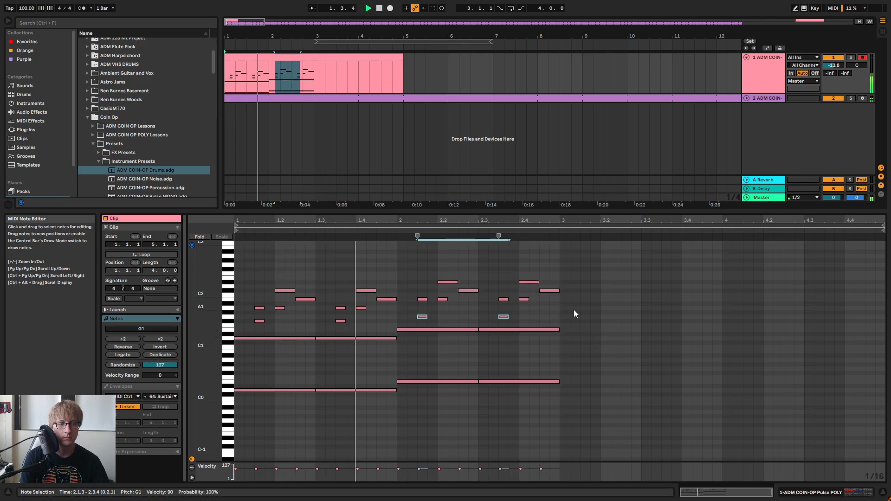
{"action": "key", "text": "space"}
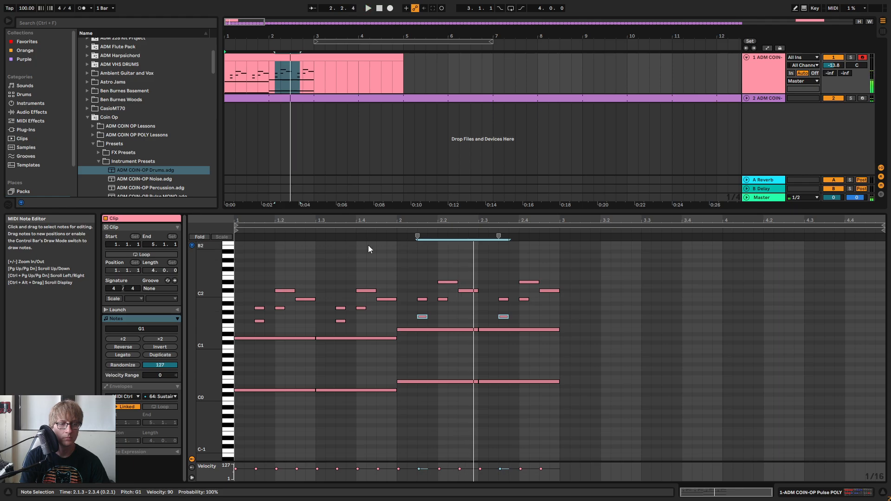
Lower the D#2 notes at beats 2.2 and 2.4 to D2
{"action": "left_click", "coordinate": [438, 270]}
{"action": "left_click", "coordinate": [443, 282]}
{"action": "key", "text": "Down"}
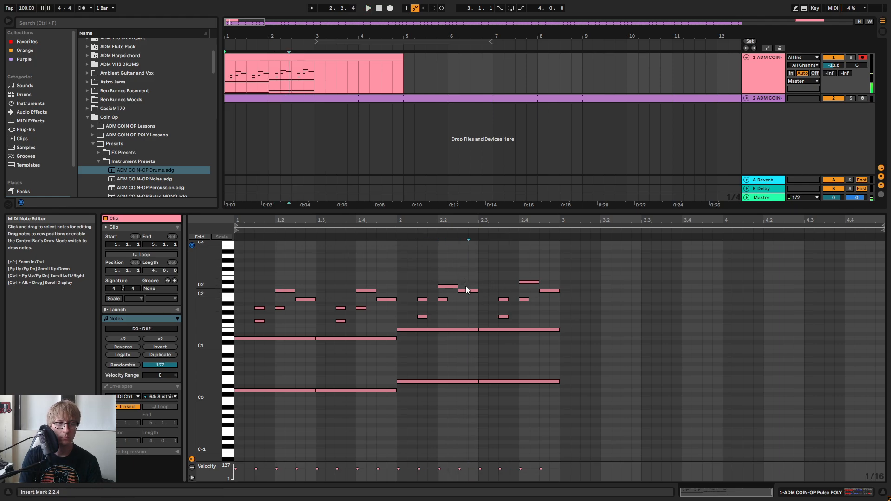
{"action": "left_click", "coordinate": [468, 290]}
{"action": "key", "text": "space"}
{"action": "left_click", "coordinate": [529, 282]}
{"action": "key", "text": "Down"}
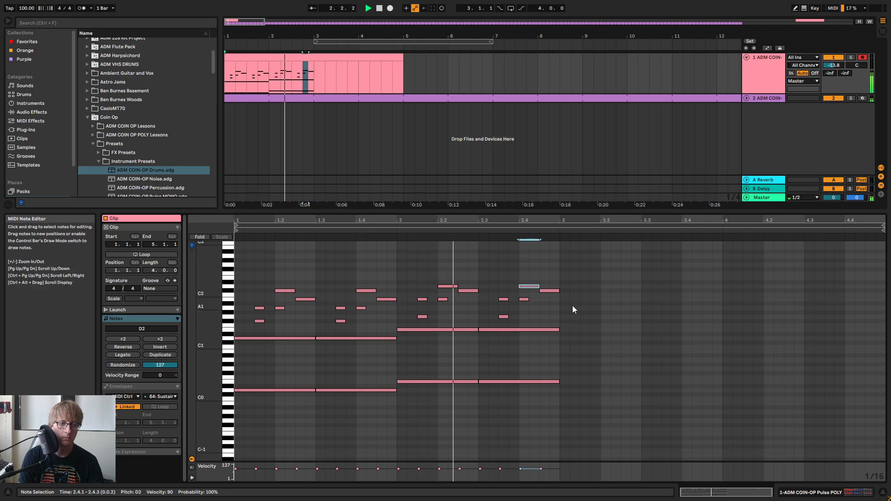
Mute the second track and play the pulse part on its own
{"action": "left_click", "coordinate": [642, 304]}
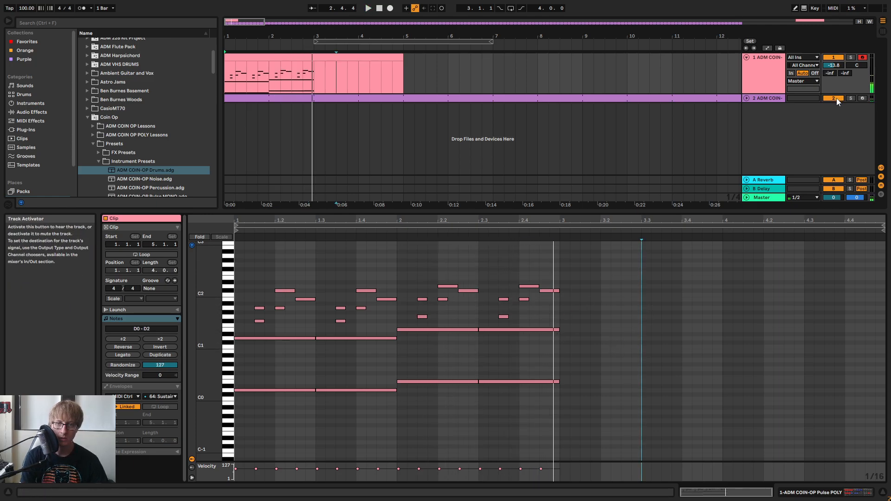
{"action": "left_click", "coordinate": [723, 366]}
{"action": "key", "text": "space"}
{"action": "key", "text": "space"}
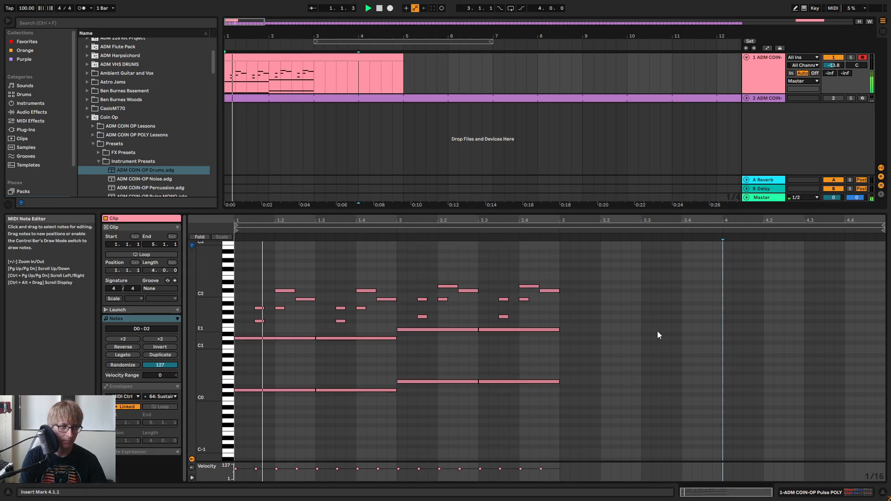
{"action": "key", "text": "ctrl+a"}
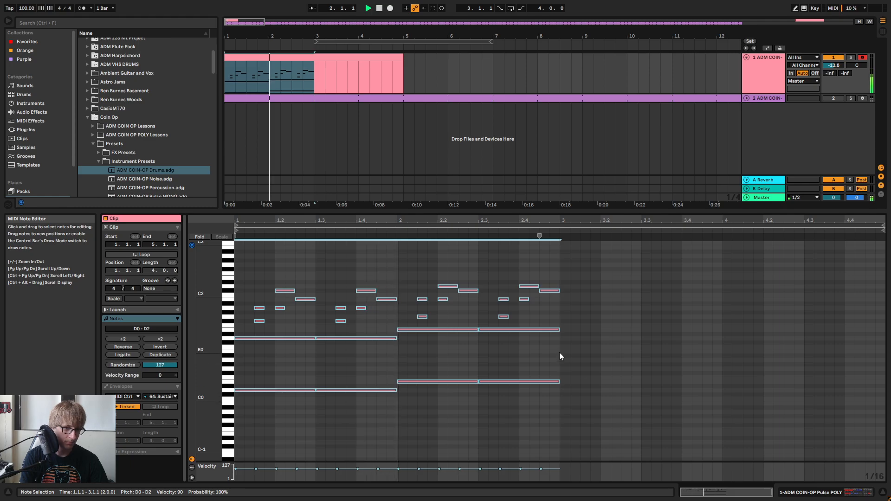
{"action": "key", "text": "ctrl+d"}
{"action": "key", "text": "Up"}
{"action": "key", "text": "Up"}
{"action": "key", "text": "Up"}
{"action": "key", "text": "Up"}
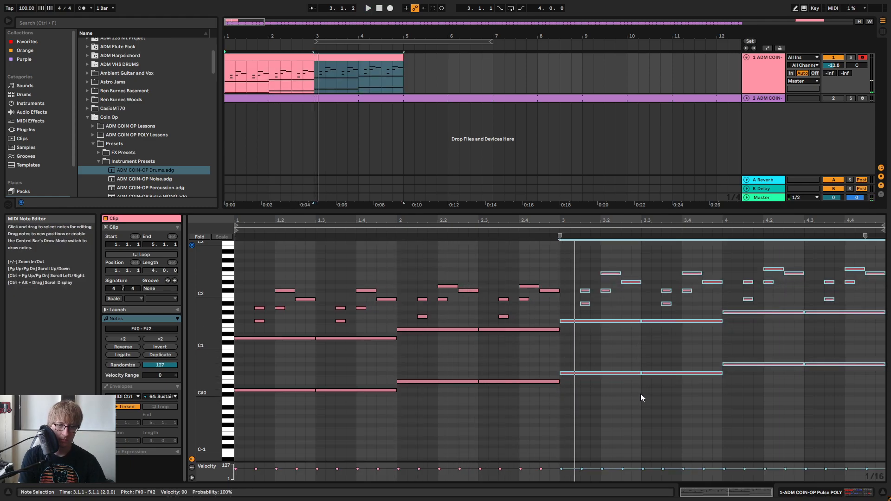
{"action": "key", "text": "Down"}
{"action": "key", "text": "Delete"}
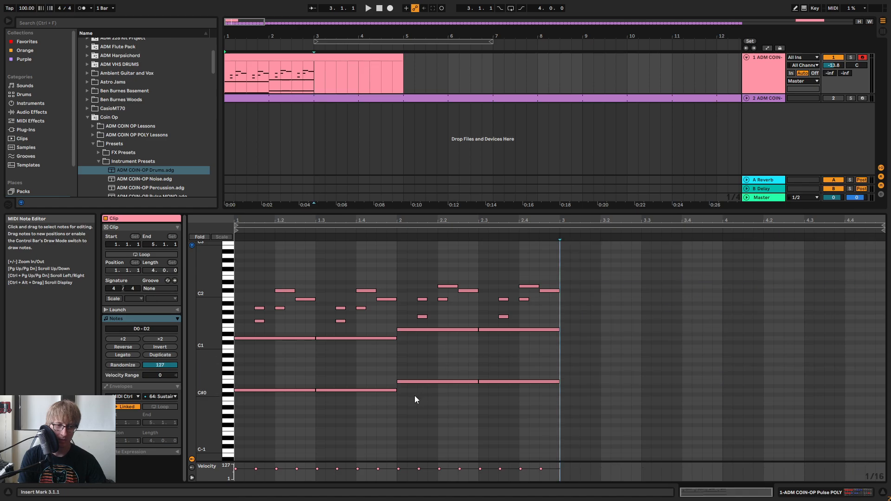
Copy bar 2's notes into bar 3 transposed up two semitones, and into bar 4 at their original pitch
{"action": "left_click_drag", "start_coordinate": [404, 392], "coordinate": [664, 246]}
{"action": "left_click", "coordinate": [563, 276]}
{"action": "key", "text": "ctrl+v"}
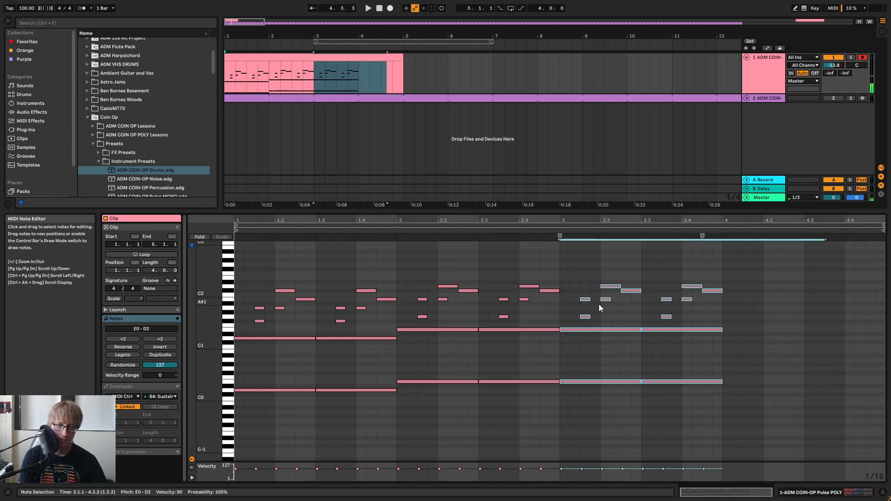
{"action": "key", "text": "Up"}
{"action": "key", "text": "Up"}
{"action": "left_click", "coordinate": [724, 348]}
{"action": "key", "text": "ctrl+v"}
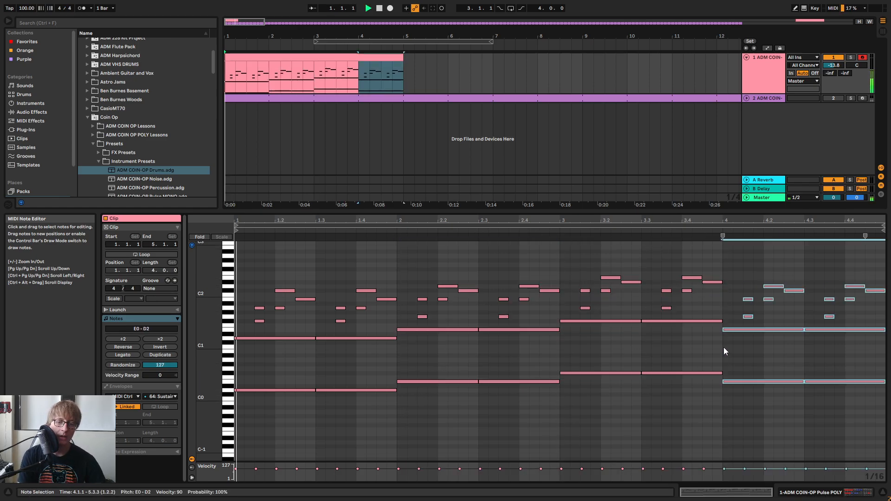
Play the four-bar clip, lower the D#2 notes at 3.2.3 and 3.4.3 to D2, and play it again
{"action": "key", "text": "space"}
{"action": "left_click", "coordinate": [418, 95]}
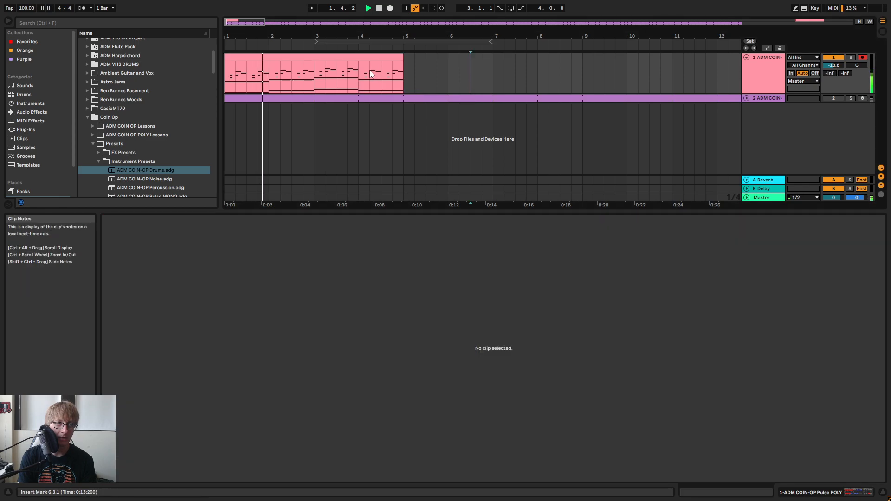
{"action": "left_click", "coordinate": [370, 71]}
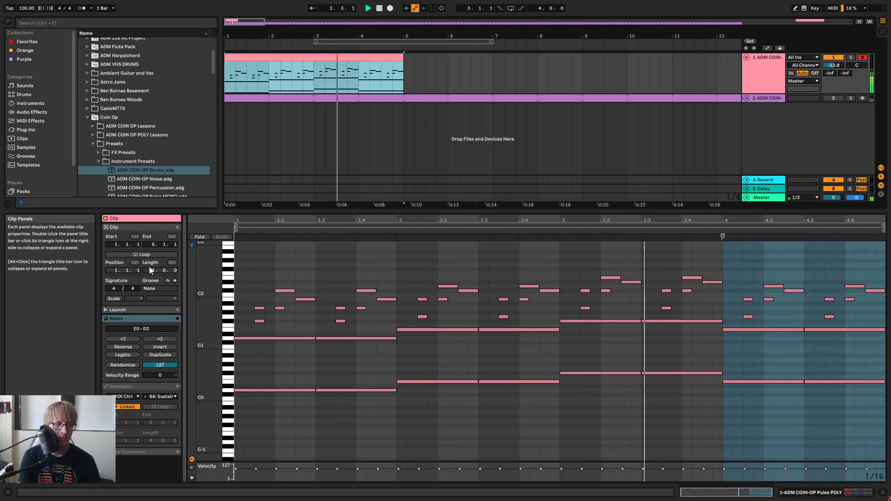
{"action": "key", "text": "space"}
{"action": "left_click", "coordinate": [609, 278]}
{"action": "left_click", "coordinate": [630, 282]}
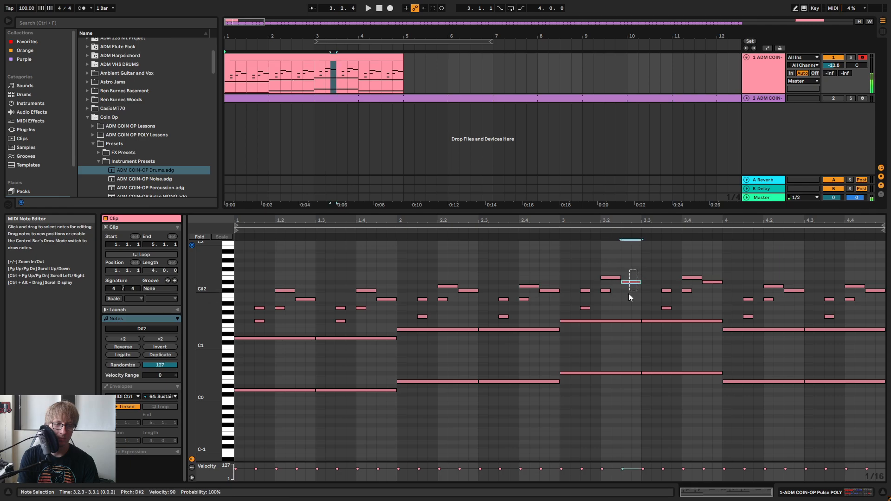
{"action": "left_click_drag", "start_coordinate": [719, 261], "coordinate": [711, 286]}
{"action": "key", "text": "Down"}
{"action": "key", "text": "space"}
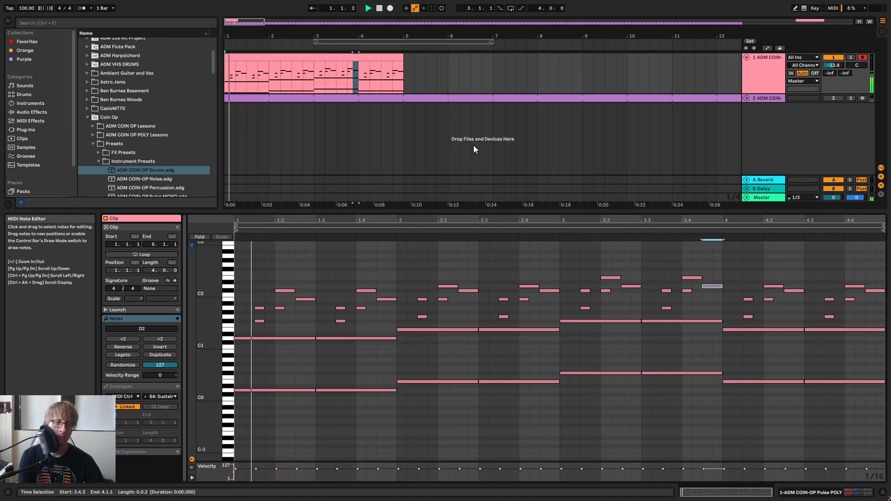
Turn on looping for the four-bar pulse clip and extend it along the timeline to bar 83
{"action": "left_click", "coordinate": [471, 98]}
{"action": "left_click", "coordinate": [379, 57]}
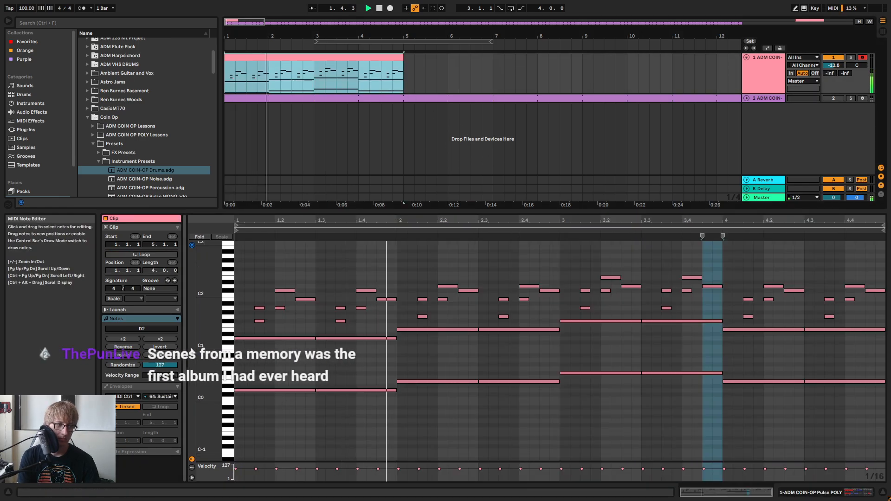
{"action": "left_click", "coordinate": [141, 254]}
{"action": "left_click_drag", "start_coordinate": [403, 74], "coordinate": [882, 87]}
{"action": "left_click_drag", "start_coordinate": [513, 36], "coordinate": [509, 3]}
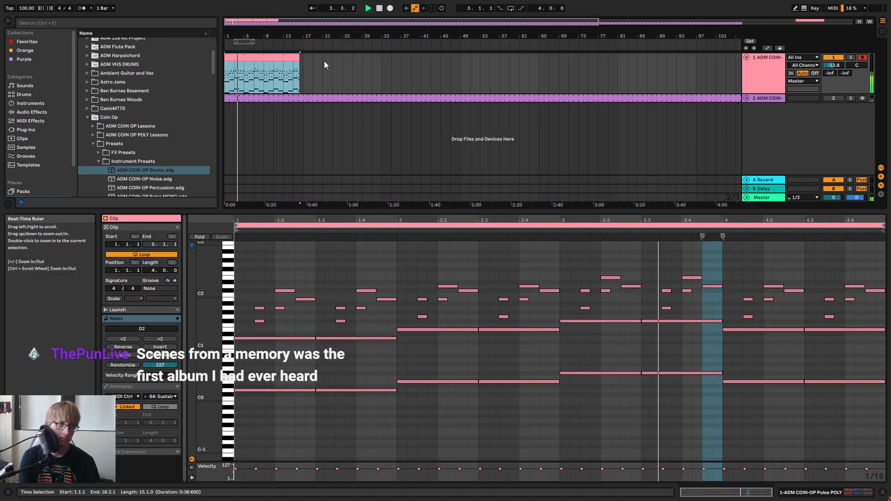
{"action": "left_click", "coordinate": [324, 62]}
{"action": "left_click_drag", "start_coordinate": [294, 61], "coordinate": [628, 61]}
Play the looped pulse progression from the start and review its notes across the four bars
{"action": "left_click_drag", "start_coordinate": [606, 209], "coordinate": [589, 143]}
{"action": "mouse_move", "coordinate": [202, 277]}
{"action": "left_mouse_down"}
{"action": "mouse_move", "coordinate": [186, 278]}
{"action": "mouse_move", "coordinate": [198, 278]}
{"action": "left_mouse_up"}
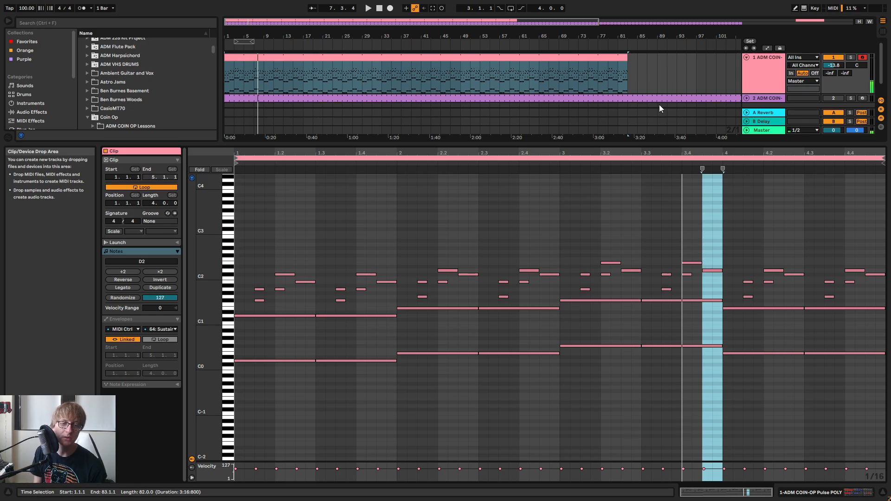
{"action": "key", "text": "space"}
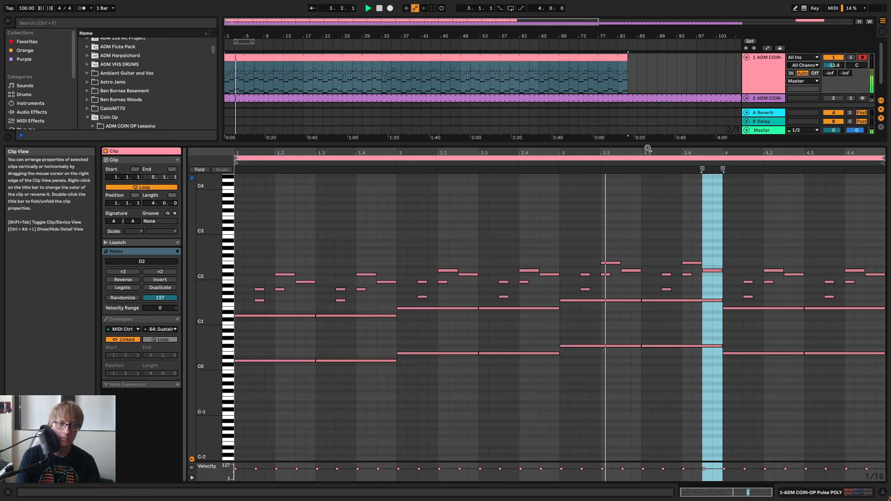
{"action": "left_click_drag", "start_coordinate": [652, 144], "coordinate": [660, 97]}
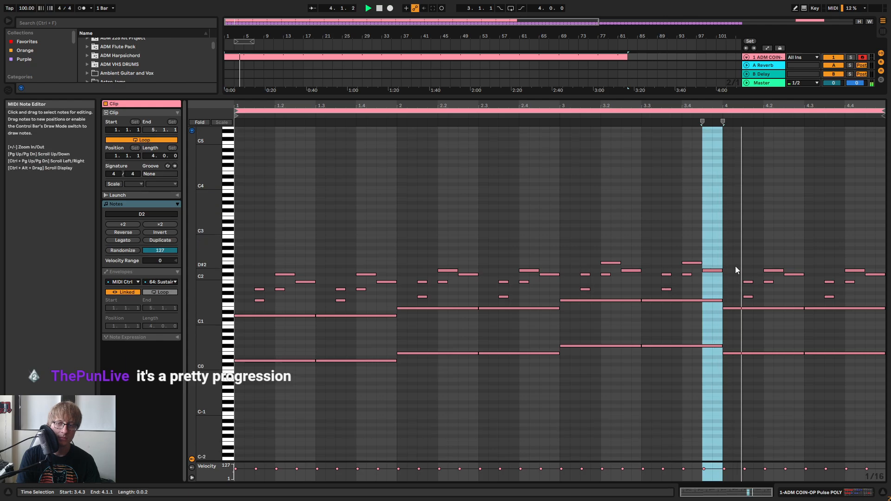
{"action": "left_click_drag", "start_coordinate": [217, 256], "coordinate": [199, 258]}
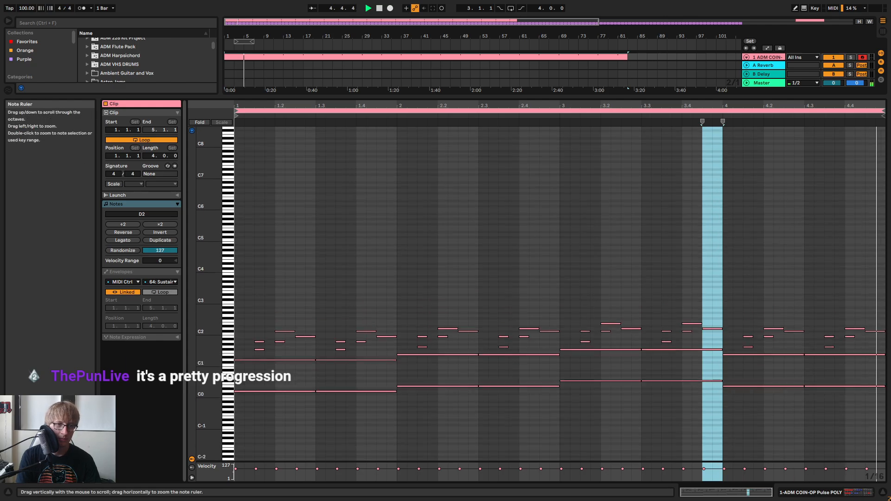
{"action": "left_click_drag", "start_coordinate": [621, 95], "coordinate": [622, 293]}
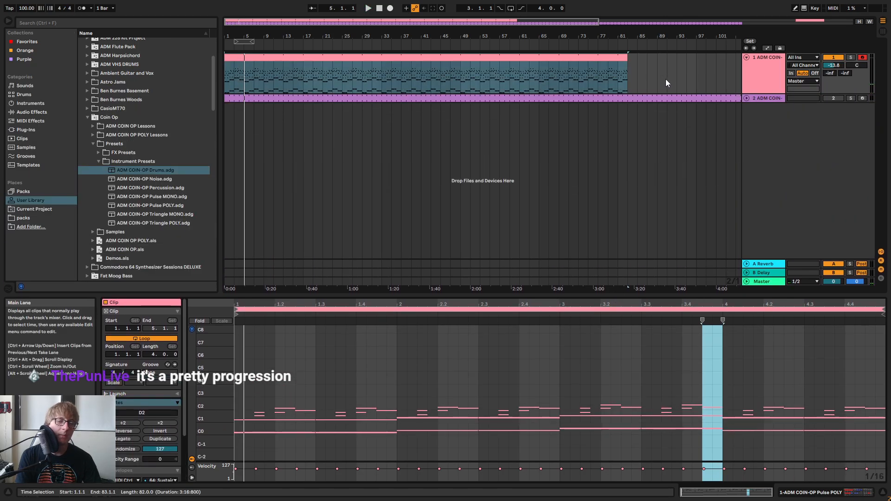
Shorten the looped pulse clip to end at bar 9 and play it from the start
{"action": "left_click_drag", "start_coordinate": [626, 66], "coordinate": [266, 45]}
{"action": "key", "text": "space"}
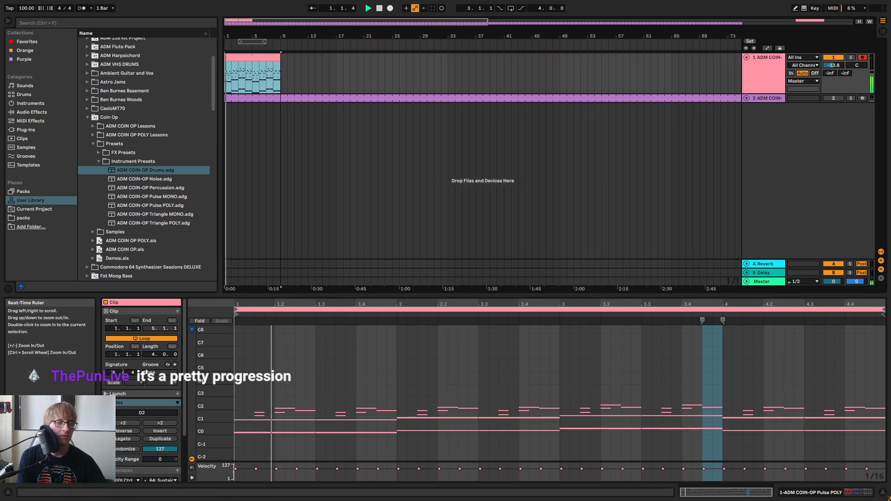
{"action": "left_click", "coordinate": [288, 81]}
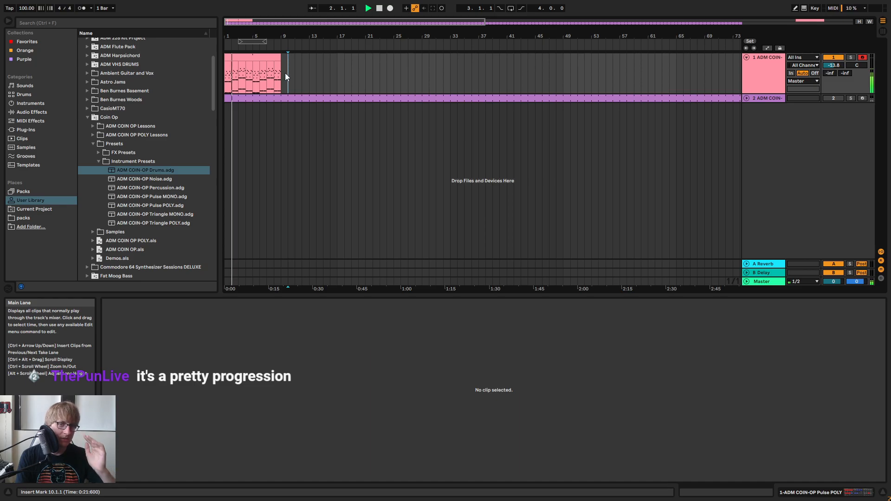
{"action": "left_click_drag", "start_coordinate": [253, 37], "coordinate": [253, 56]}
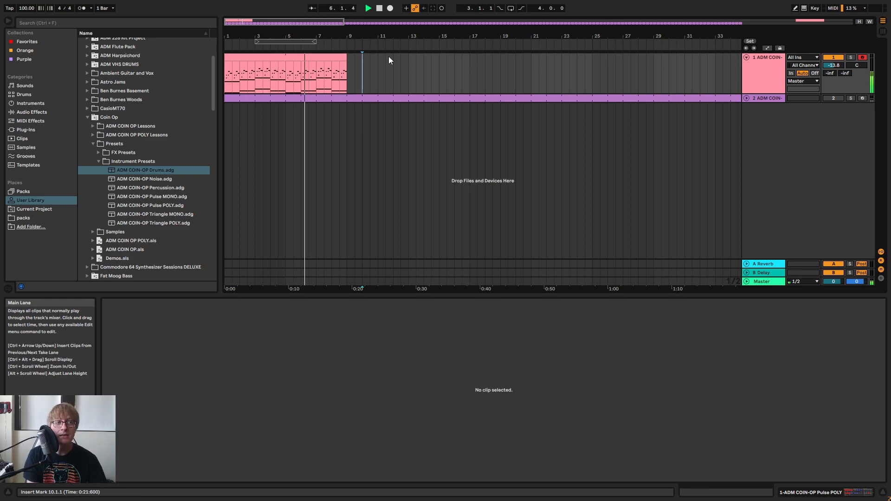
{"action": "left_click_drag", "start_coordinate": [438, 85], "coordinate": [427, 83]}
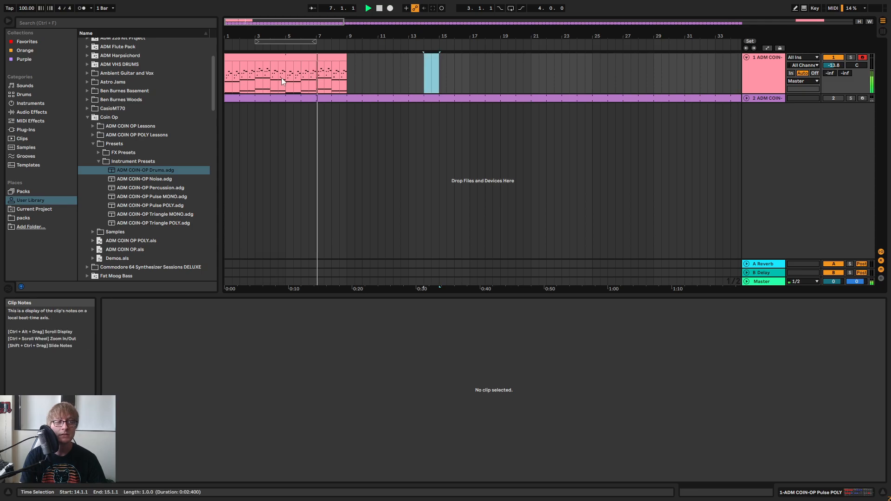
Extend the pulse part to bar 13 with an eight-bar clip spanning bars 5 to 13
{"action": "left_click_drag", "start_coordinate": [281, 77], "coordinate": [470, 74]}
{"action": "left_click_drag", "start_coordinate": [327, 56], "coordinate": [410, 58]}
{"action": "left_click", "coordinate": [265, 70]}
{"action": "left_click", "coordinate": [263, 57]}
{"action": "left_click", "coordinate": [393, 65]}
{"action": "left_click", "coordinate": [479, 84]}
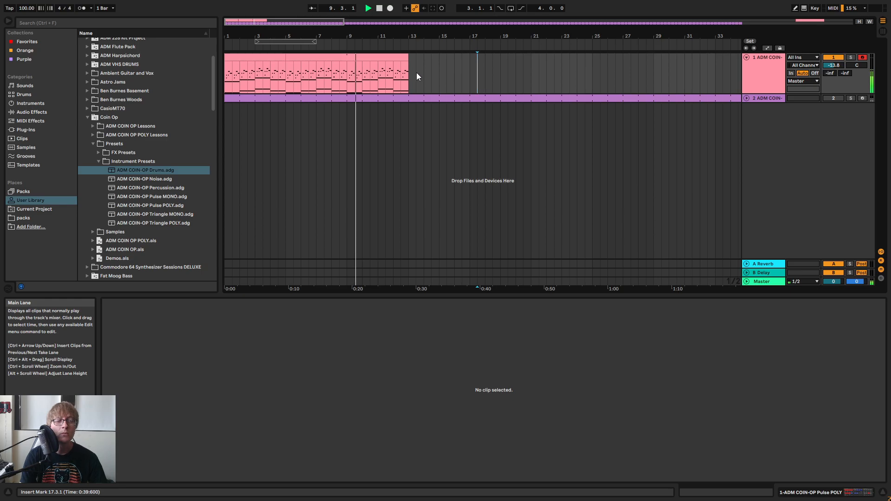
Duplicate the eight-bar pulse clip from bars 5 to 13 into bars 13 to 21, and stop playback
{"action": "left_click", "coordinate": [364, 57]}
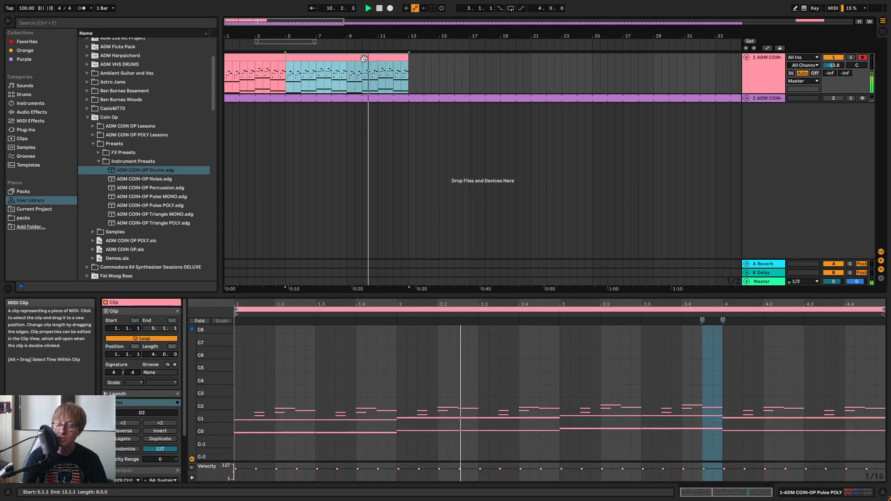
{"action": "left_click", "coordinate": [465, 86]}
{"action": "left_click", "coordinate": [361, 58]}
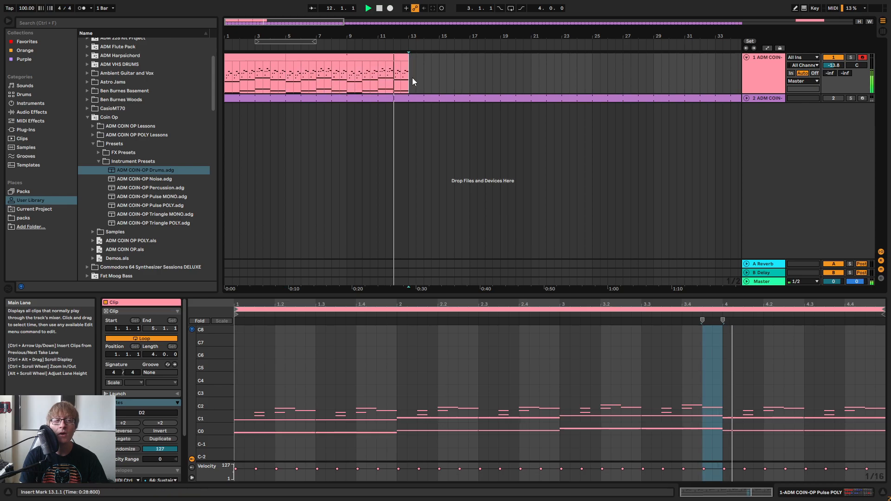
{"action": "key", "text": "ctrl+d"}
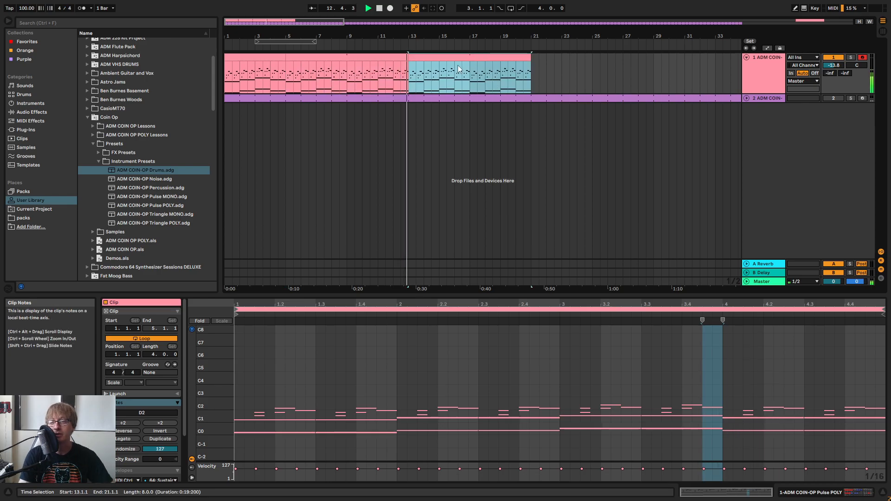
{"action": "key", "text": "space"}
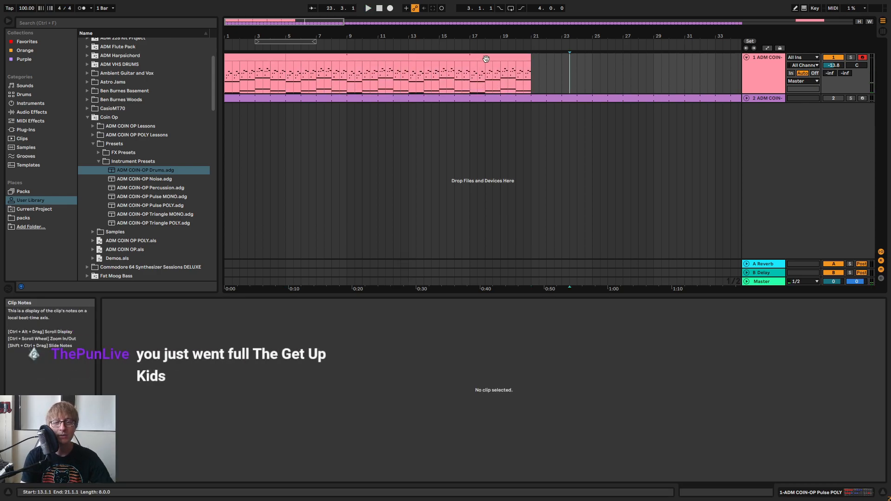
{"action": "left_click", "coordinate": [485, 59]}
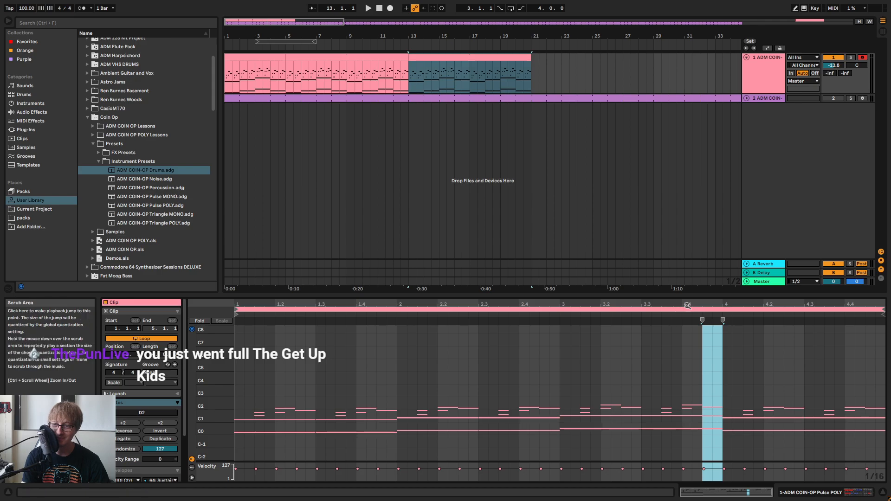
Play the opening of the duplicated clip at bar 13, and restart playback from bar 5
{"action": "left_click_drag", "start_coordinate": [672, 295], "coordinate": [672, 124]}
{"action": "left_click_drag", "start_coordinate": [197, 350], "coordinate": [223, 351]}
{"action": "scroll", "coordinate": [316, 303], "scroll_direction": "down", "scroll_amount": 3}
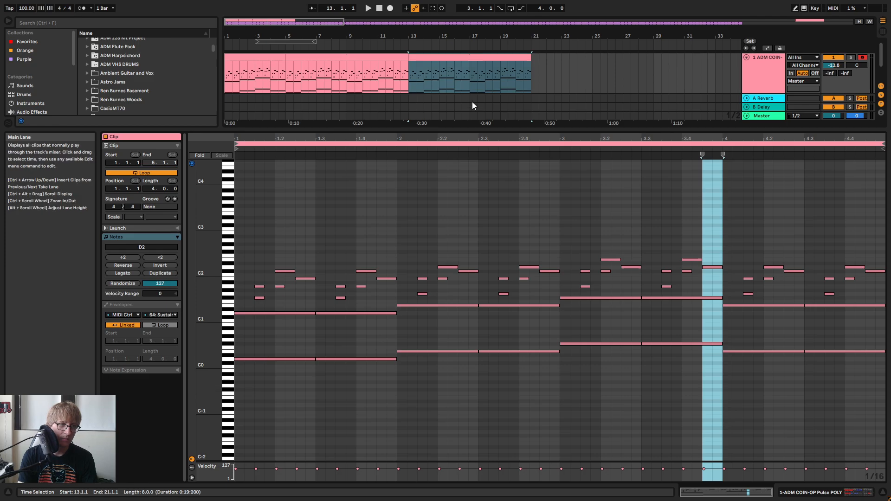
{"action": "left_click", "coordinate": [458, 225]}
{"action": "mouse_move", "coordinate": [242, 380]}
{"action": "left_mouse_down"}
{"action": "mouse_move", "coordinate": [266, 307]}
{"action": "mouse_move", "coordinate": [391, 217]}
{"action": "left_mouse_up"}
{"action": "key", "text": "space"}
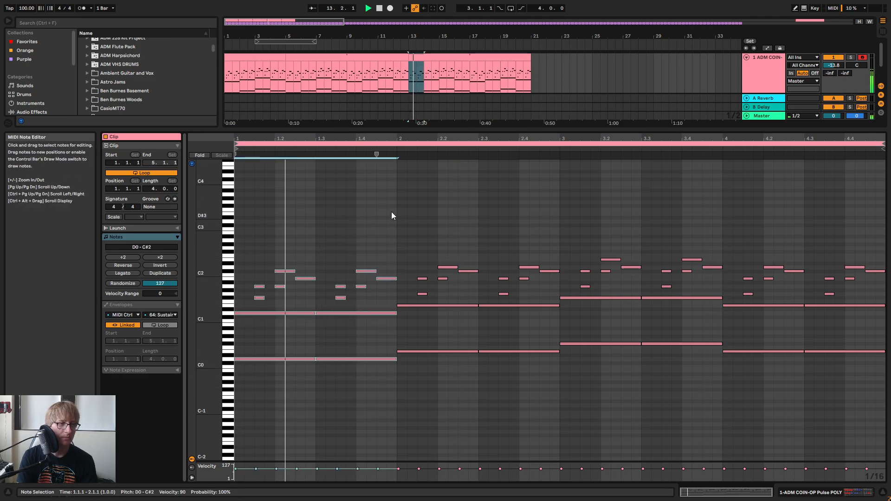
{"action": "key", "text": "space"}
{"action": "left_click", "coordinate": [367, 56]}
{"action": "key", "text": "space"}
{"action": "left_click", "coordinate": [561, 69]}
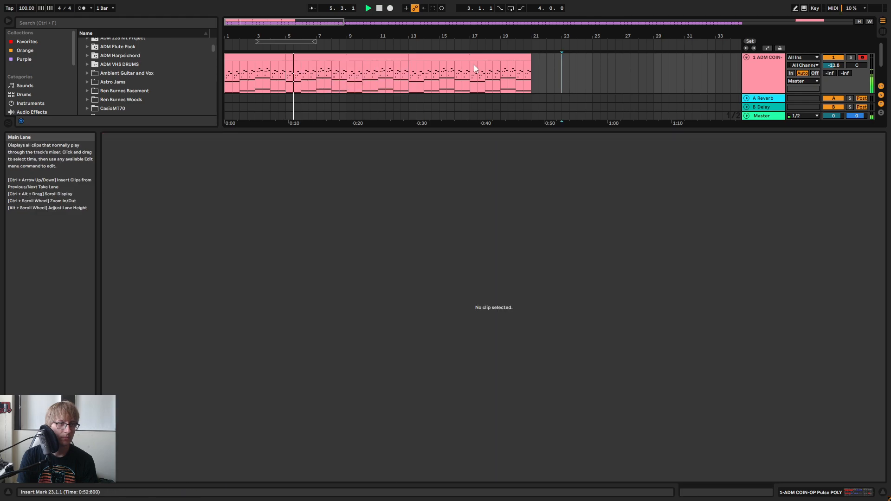
In the clip starting at bar 13, transpose all notes of its first bar up five semitones
{"action": "left_click", "coordinate": [474, 68]}
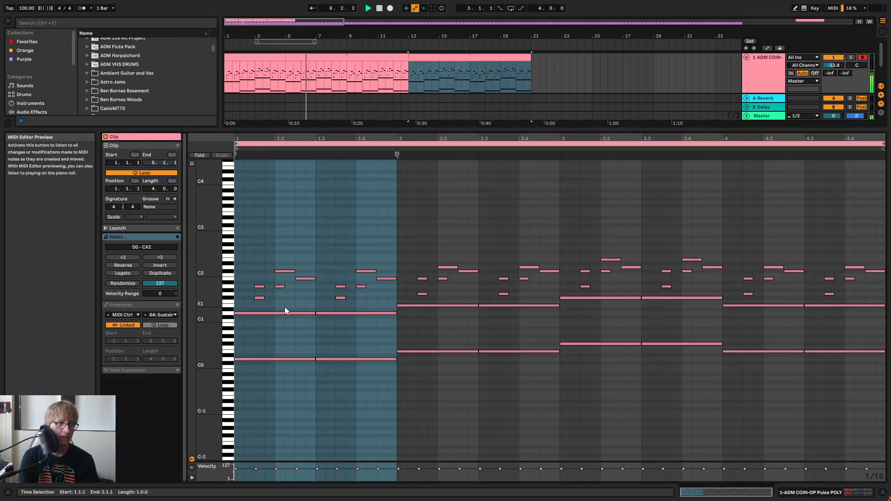
{"action": "left_click_drag", "start_coordinate": [245, 376], "coordinate": [393, 238]}
{"action": "key", "text": "Up"}
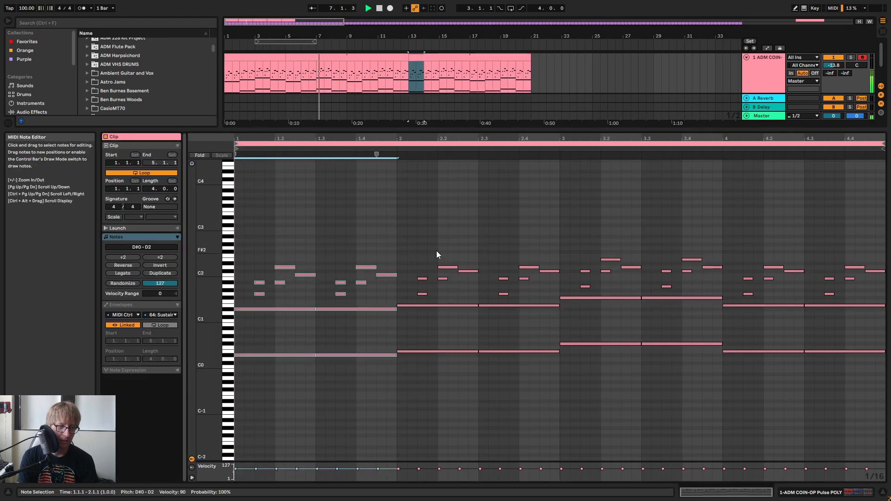
{"action": "key", "text": "Up"}
{"action": "key", "text": "Up"}
{"action": "key", "text": "Up"}
{"action": "key", "text": "Up"}
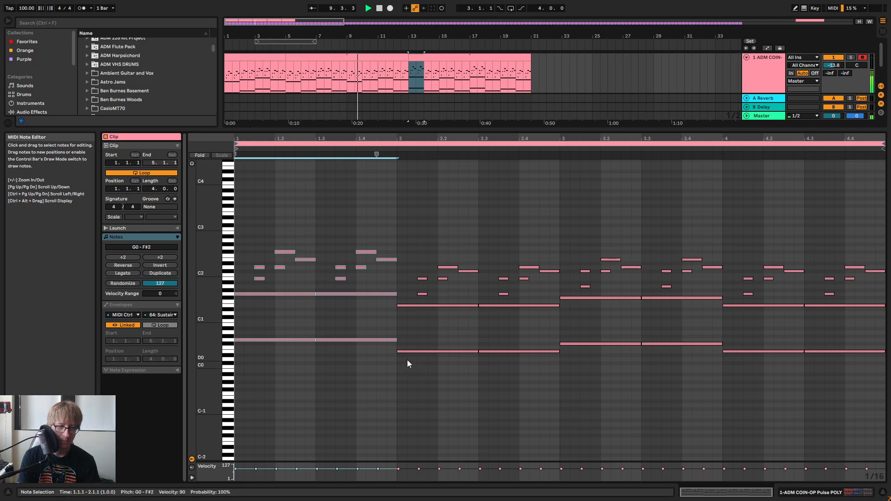
Transpose all notes in the clip's second bar up seven semitones
{"action": "left_click_drag", "start_coordinate": [405, 372], "coordinate": [543, 237]}
{"action": "key", "text": "Up"}
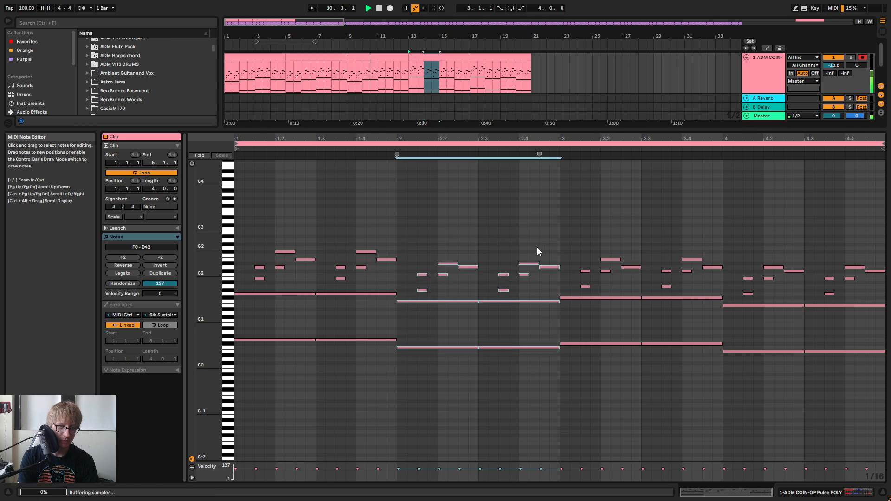
{"action": "key", "text": "Up"}
{"action": "key", "text": "Up"}
{"action": "key", "text": "Up"}
{"action": "key", "text": "Up"}
{"action": "key", "text": "Up"}
{"action": "key", "text": "Up"}
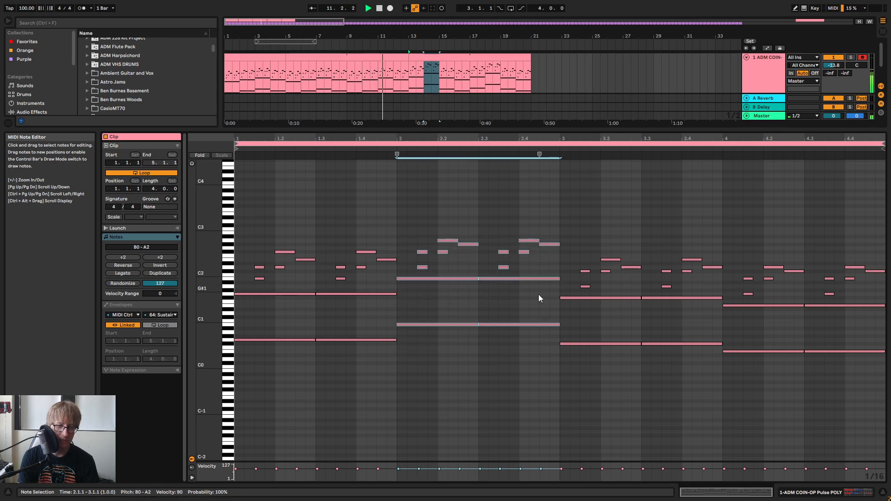
Transpose all notes in the clip's third bar down two semitones
{"action": "left_click_drag", "start_coordinate": [569, 378], "coordinate": [715, 227]}
{"action": "key", "text": "Down"}
{"action": "key", "text": "Down"}
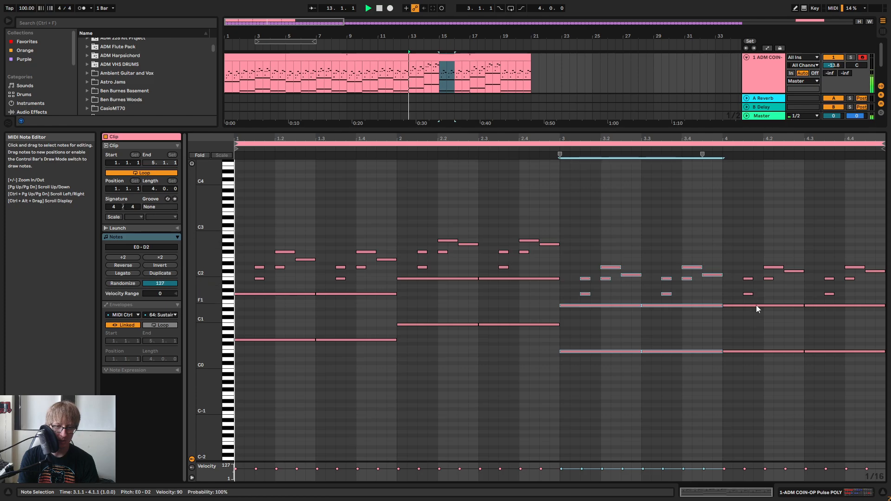
Transpose all notes in the clip's fourth bar up five semitones
{"action": "left_click_drag", "start_coordinate": [739, 372], "coordinate": [872, 239]}
{"action": "key", "text": "Up"}
{"action": "key", "text": "Up"}
{"action": "key", "text": "Up"}
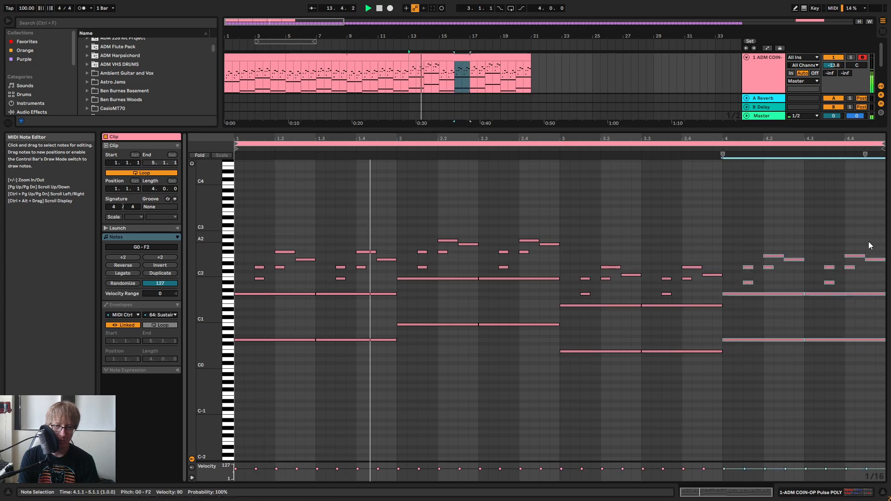
{"action": "key", "text": "Up"}
{"action": "key", "text": "Up"}
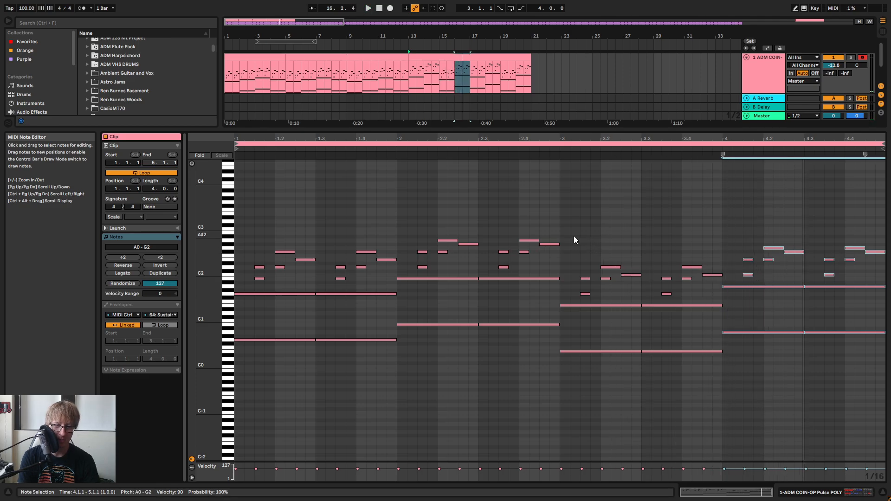
Lower the G#2 notes at 2.2.3 and 2.4.3 to G2 and play the clip at bar 13
{"action": "left_click_drag", "start_coordinate": [447, 231], "coordinate": [539, 242]}
{"action": "key", "text": "space"}
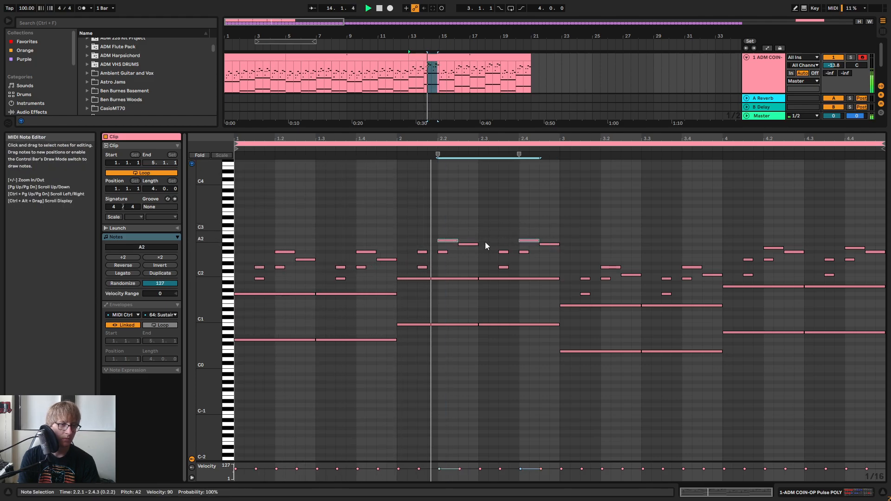
{"action": "key", "text": "space"}
{"action": "left_click", "coordinate": [448, 236]}
{"action": "left_click", "coordinate": [448, 240]}
{"action": "left_click", "coordinate": [470, 244]}
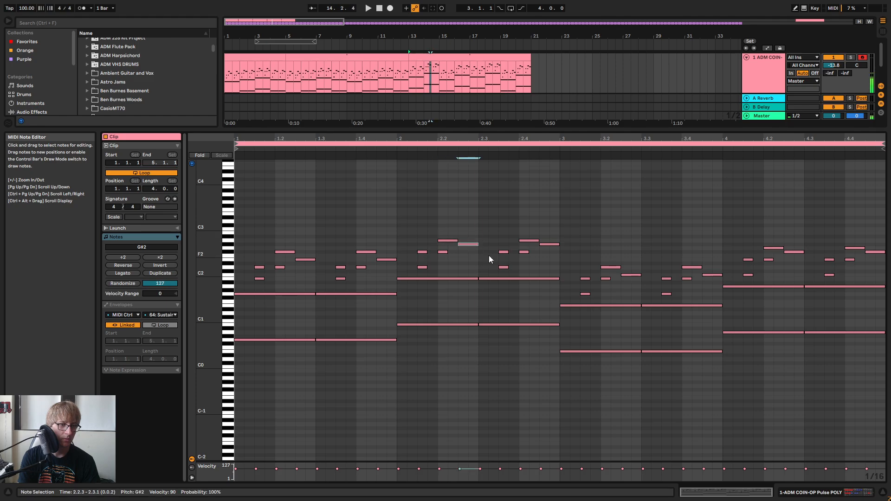
{"action": "left_click", "coordinate": [549, 244], "text": "shift"}
{"action": "key", "text": "Down"}
{"action": "key", "text": "space"}
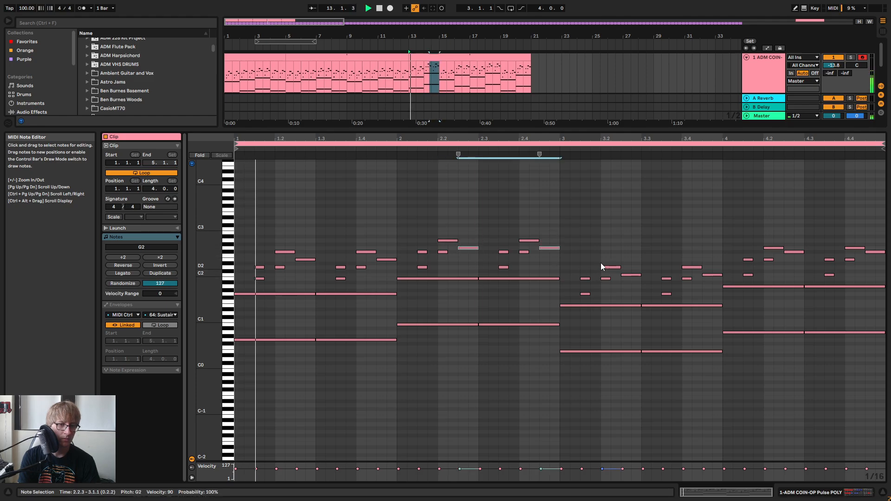
Raise the C2 notes at 3.2.3 and 3.4.3 to C#2 and play the clip again
{"action": "left_click", "coordinate": [564, 154]}
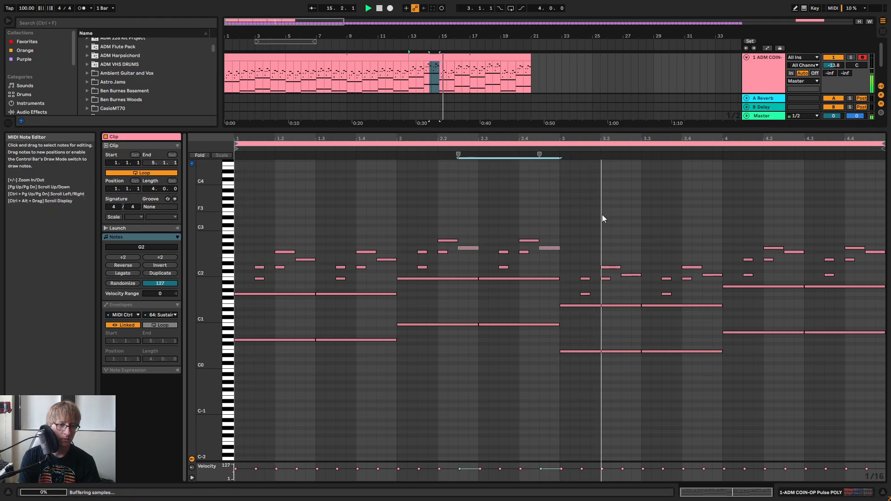
{"action": "key", "text": "space"}
{"action": "left_click_drag", "start_coordinate": [576, 387], "coordinate": [627, 247]}
{"action": "left_click_drag", "start_coordinate": [648, 250], "coordinate": [633, 280]}
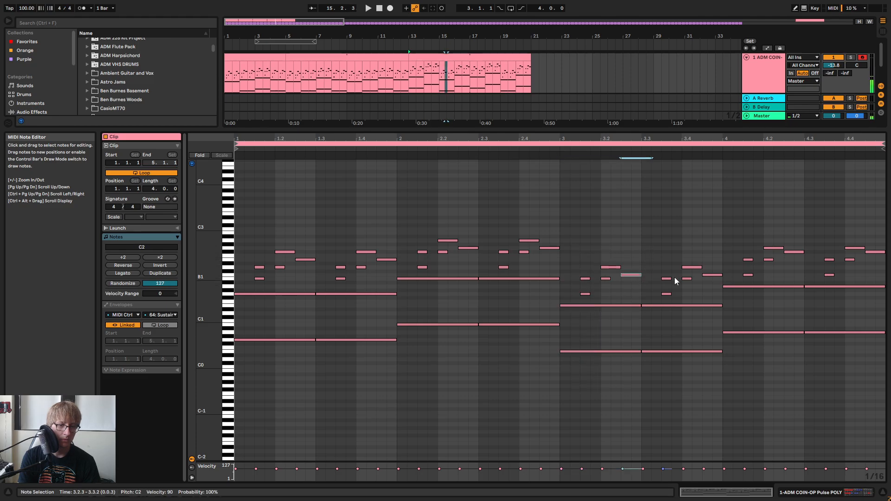
{"action": "key", "text": "Up"}
{"action": "key", "text": "space"}
{"action": "left_click", "coordinate": [662, 227]}
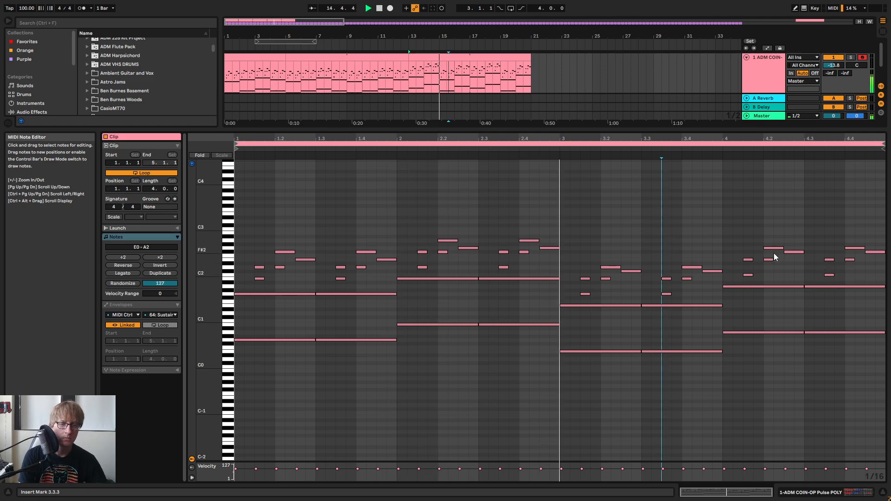
Raise both tracks' volumes together, bringing the Pulse POLY track to -7.3 dB, and play the chord clip from bar 13
{"action": "key", "text": "Tab"}
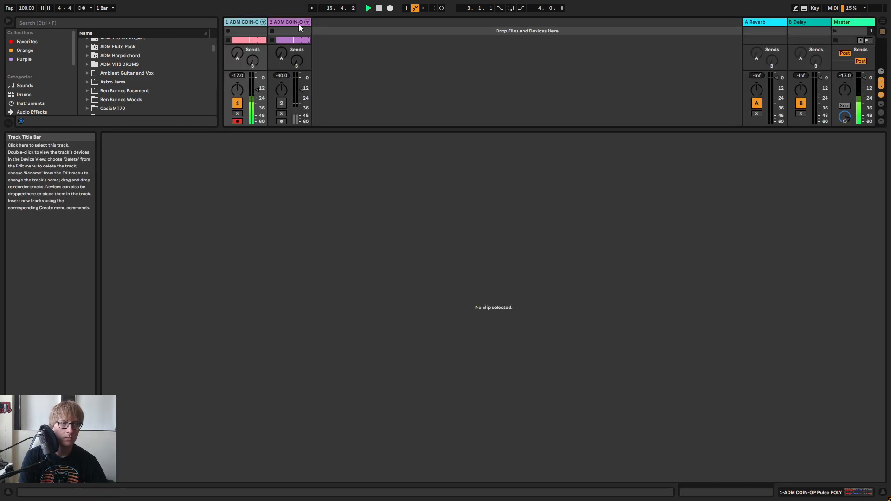
{"action": "left_click", "coordinate": [298, 24], "text": "shift"}
{"action": "left_click_drag", "start_coordinate": [258, 88], "coordinate": [258, 85]}
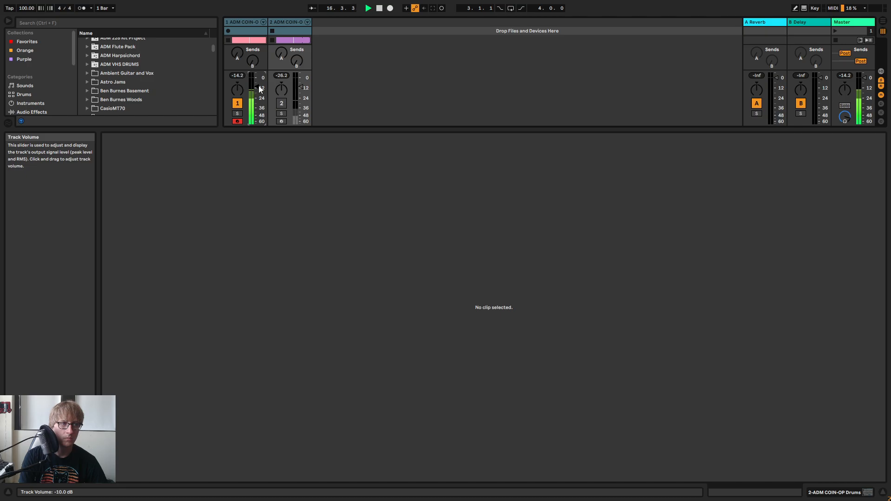
{"action": "key", "text": "Tab"}
{"action": "left_click", "coordinate": [663, 223]}
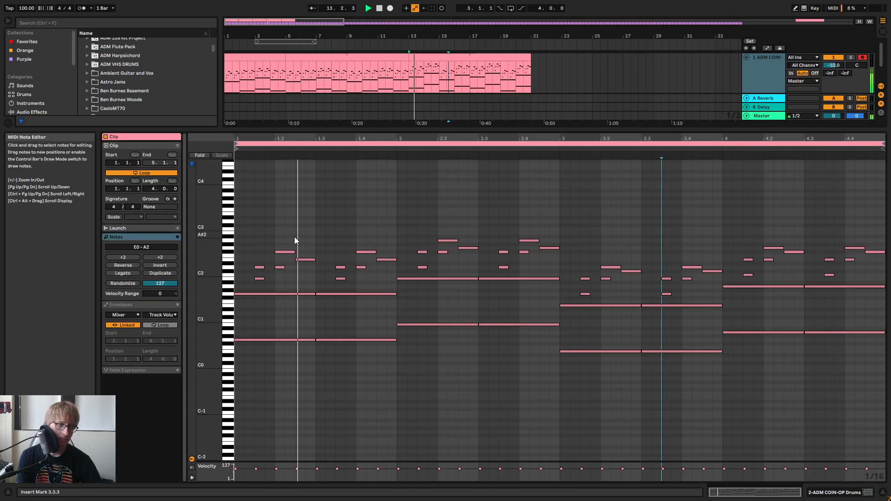
{"action": "key", "text": "Tab"}
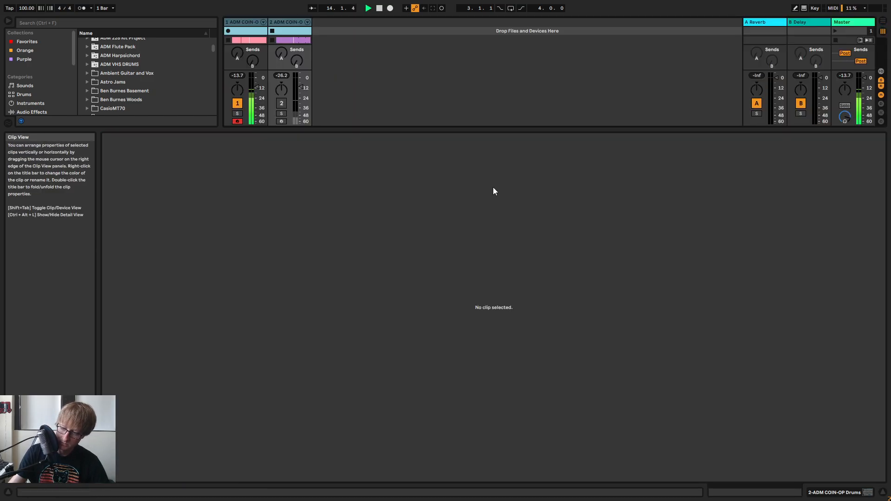
{"action": "key", "text": "Tab"}
{"action": "key", "text": "Tab"}
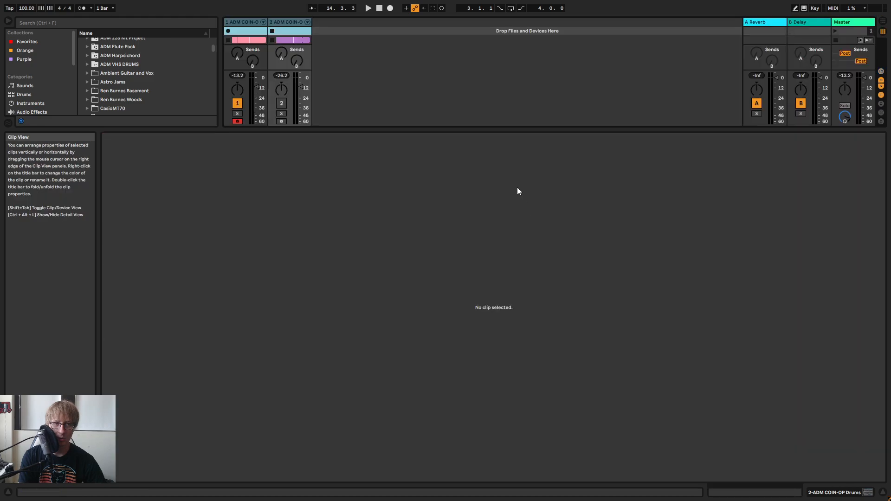
{"action": "left_click", "coordinate": [254, 87]}
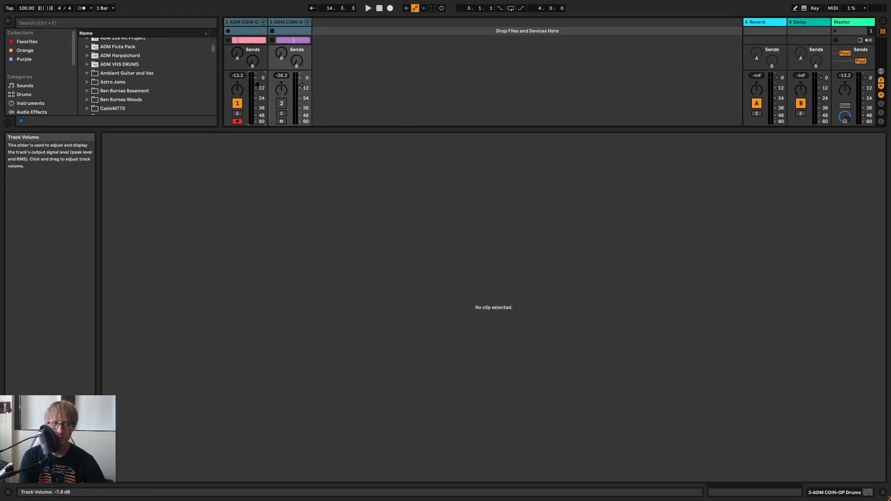
{"action": "key", "text": "space"}
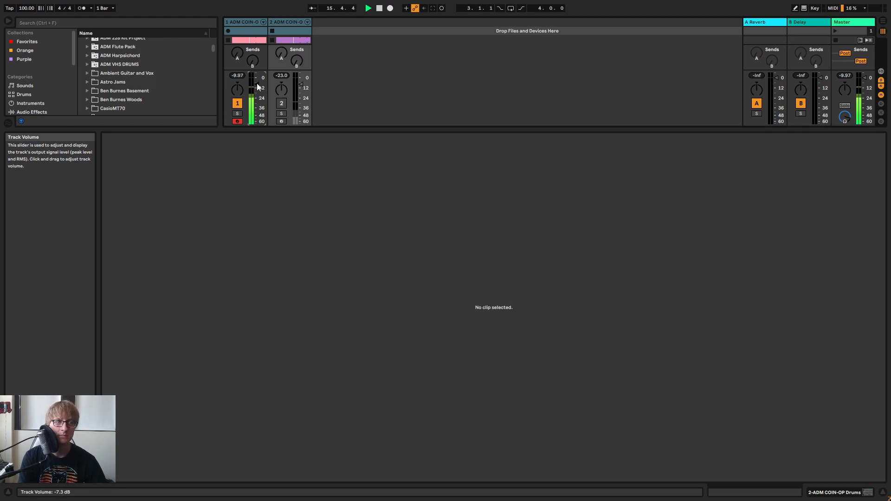
{"action": "key", "text": "Tab"}
{"action": "left_click", "coordinate": [598, 209]}
{"action": "key", "text": "space"}
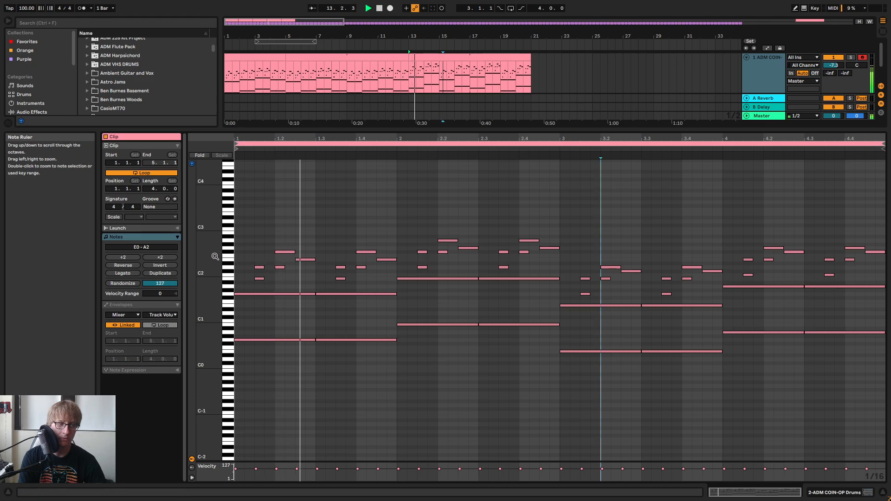
Transpose all notes in the clip's third bar up two semitones and play the clip
{"action": "mouse_move", "coordinate": [215, 254]}
{"action": "left_mouse_down"}
{"action": "mouse_move", "coordinate": [207, 260]}
{"action": "mouse_move", "coordinate": [215, 258]}
{"action": "left_mouse_up"}
{"action": "scroll", "coordinate": [795, 304], "scroll_direction": "down", "scroll_amount": 5}
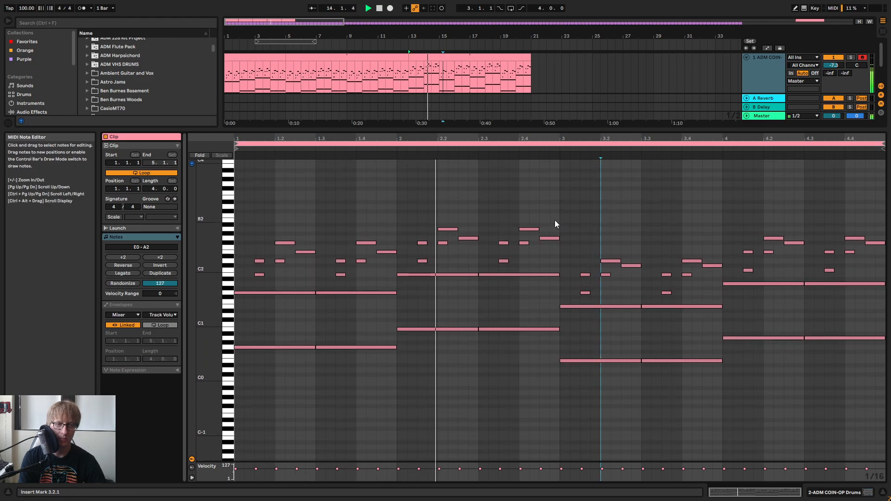
{"action": "scroll", "coordinate": [713, 276], "scroll_direction": "down", "scroll_amount": 3}
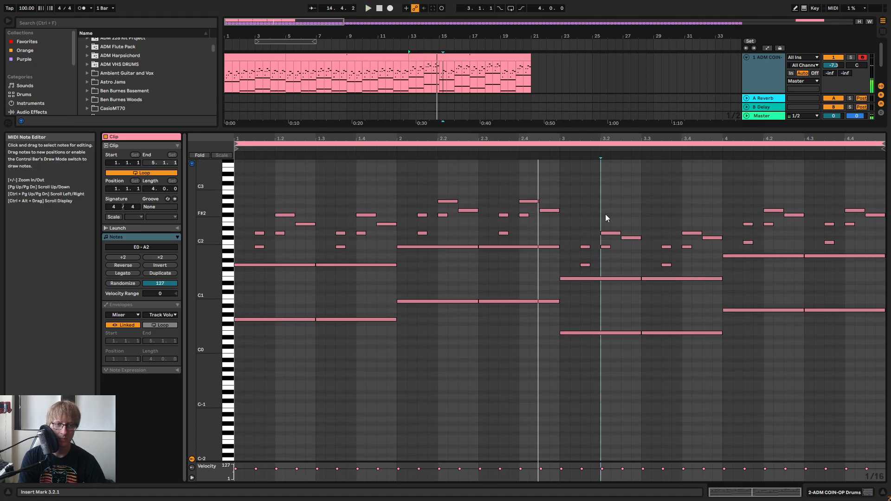
{"action": "left_click", "coordinate": [553, 211]}
{"action": "left_click", "coordinate": [526, 215]}
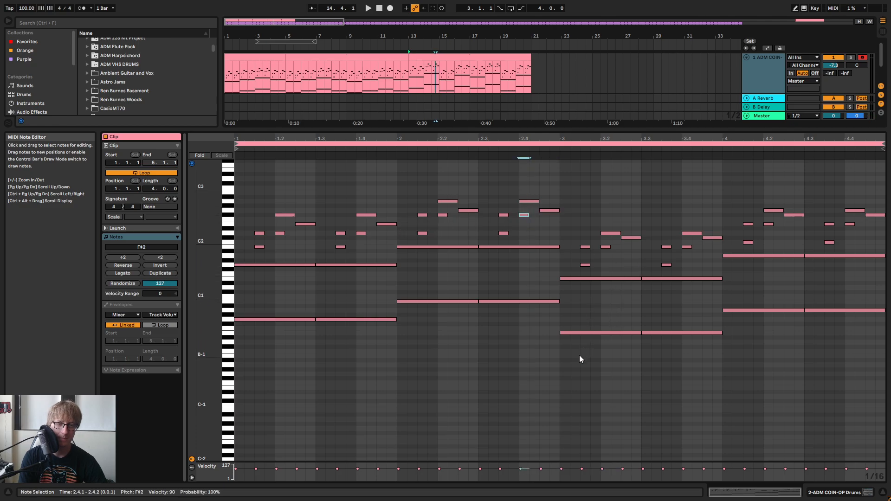
{"action": "left_click_drag", "start_coordinate": [572, 360], "coordinate": [716, 201]}
{"action": "key", "text": "Up"}
{"action": "key", "text": "Up"}
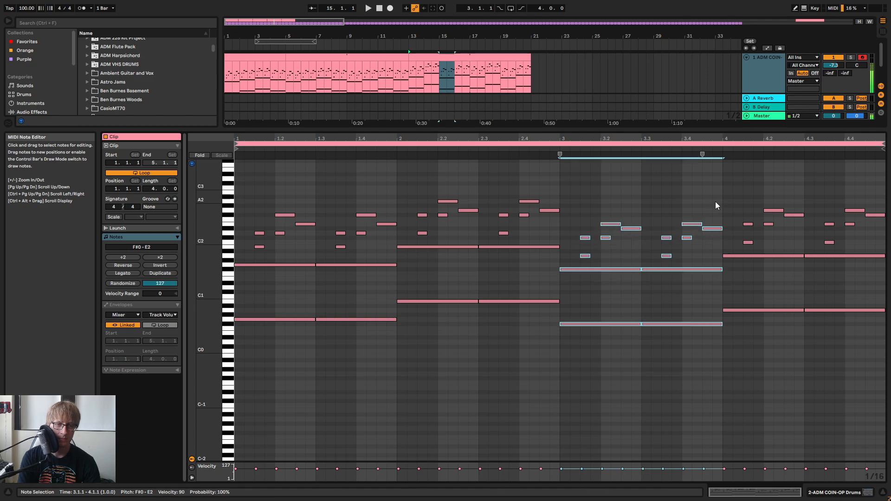
{"action": "key", "text": "space"}
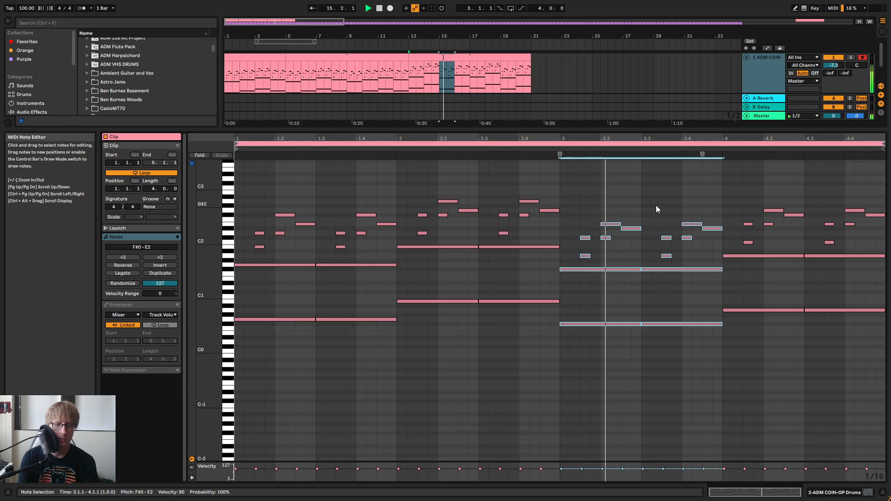
Lower the D#2 notes at 3.2.3 and 3.4.3 to D2
{"action": "left_click_drag", "start_coordinate": [655, 204], "coordinate": [627, 232]}
{"action": "key", "text": "space"}
{"action": "left_click_drag", "start_coordinate": [717, 213], "coordinate": [714, 241]}
{"action": "key", "text": "Down"}
Transpose all notes in the clip's fourth bar down five semitones and play the clip from bar 13
{"action": "left_click_drag", "start_coordinate": [748, 351], "coordinate": [874, 190]}
{"action": "key", "text": "Down"}
{"action": "key", "text": "Down"}
{"action": "key", "text": "Down"}
{"action": "key", "text": "Down"}
{"action": "key", "text": "Down"}
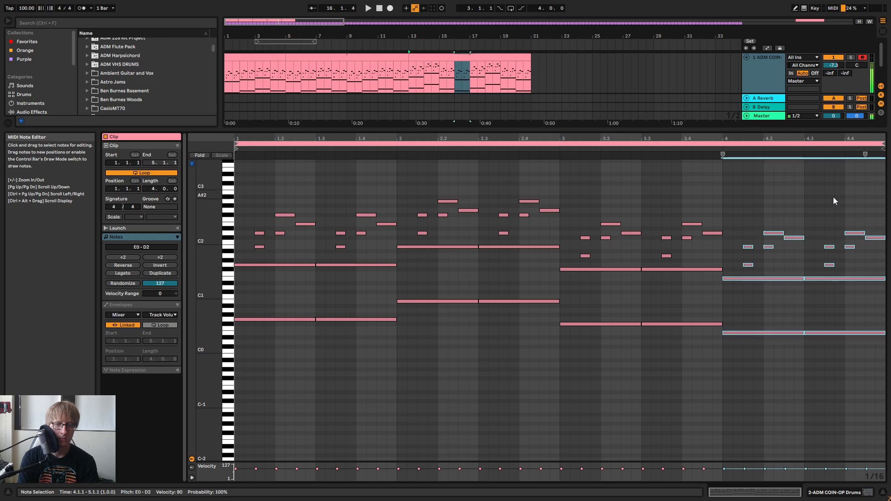
{"action": "key", "text": "space"}
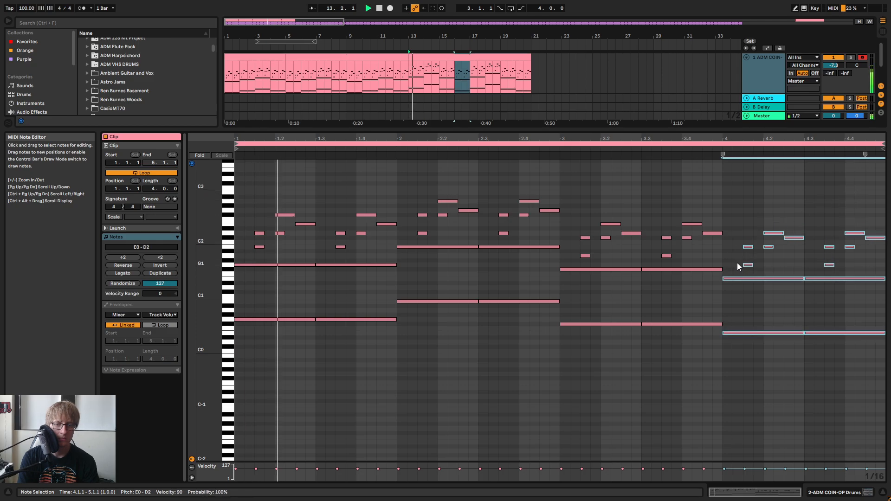
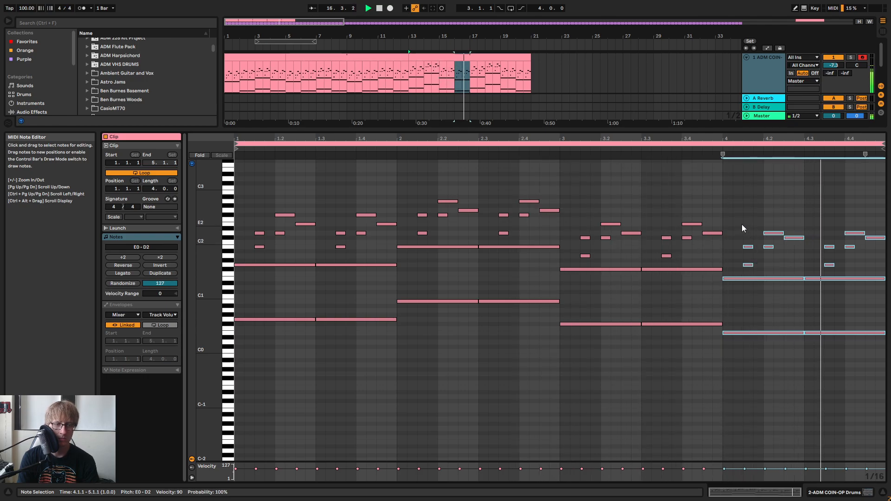
Copy the Pulse POLY clip spanning bars 5 to 13 and paste it at bar 21
{"action": "left_click", "coordinate": [572, 72]}
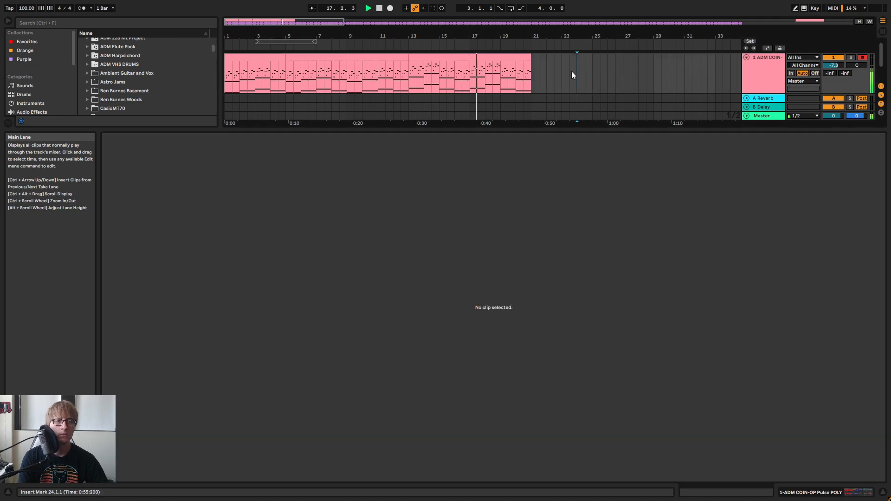
{"action": "left_click", "coordinate": [364, 55]}
{"action": "left_click_drag", "start_coordinate": [394, 36], "coordinate": [394, 16]}
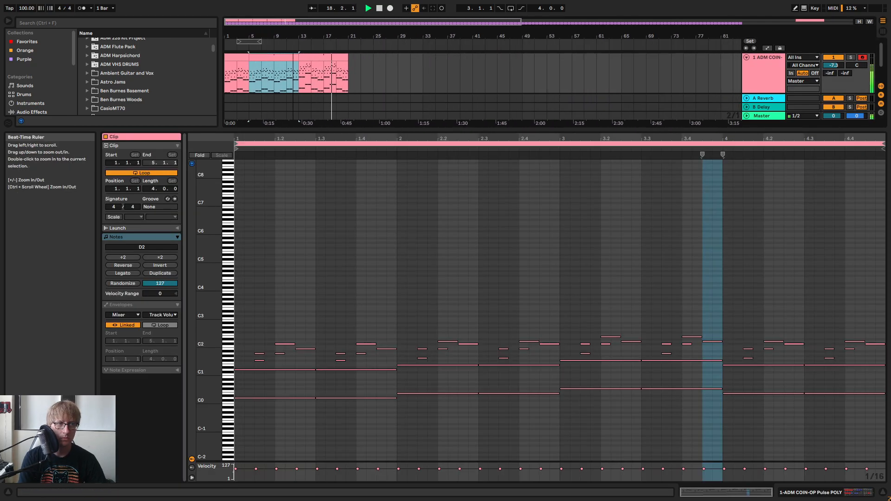
{"action": "left_click", "coordinate": [374, 60]}
{"action": "left_click", "coordinate": [274, 60]}
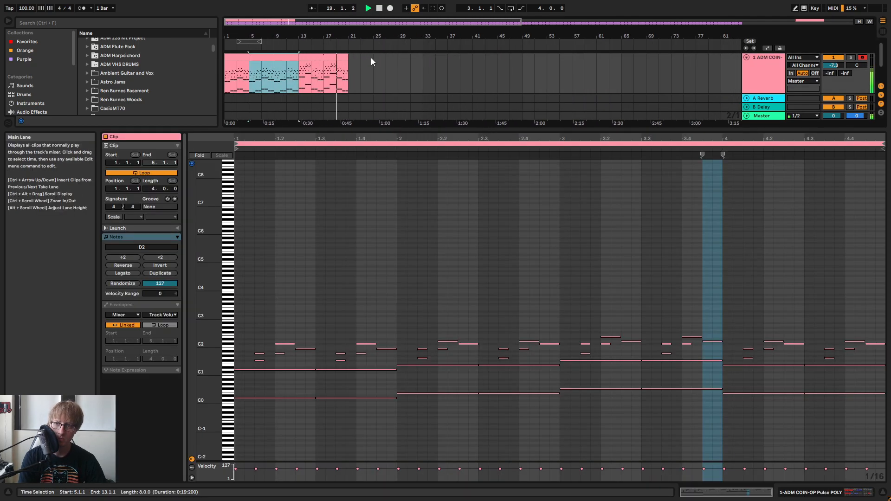
{"action": "left_click", "coordinate": [350, 75]}
{"action": "key", "text": "ctrl+v"}
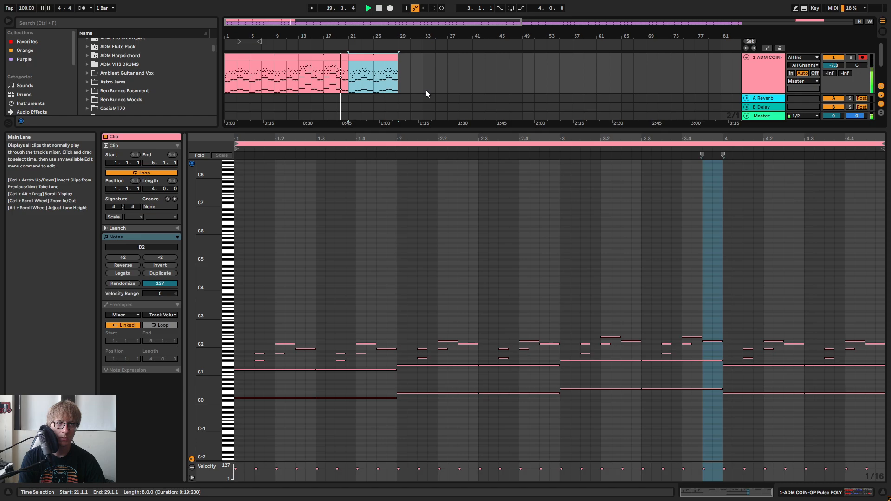
Copy the Pulse POLY clip spanning bars 13 to 21 to bar 29 and duplicate it again at bar 37
{"action": "left_click", "coordinate": [446, 65]}
{"action": "left_click", "coordinate": [360, 61]}
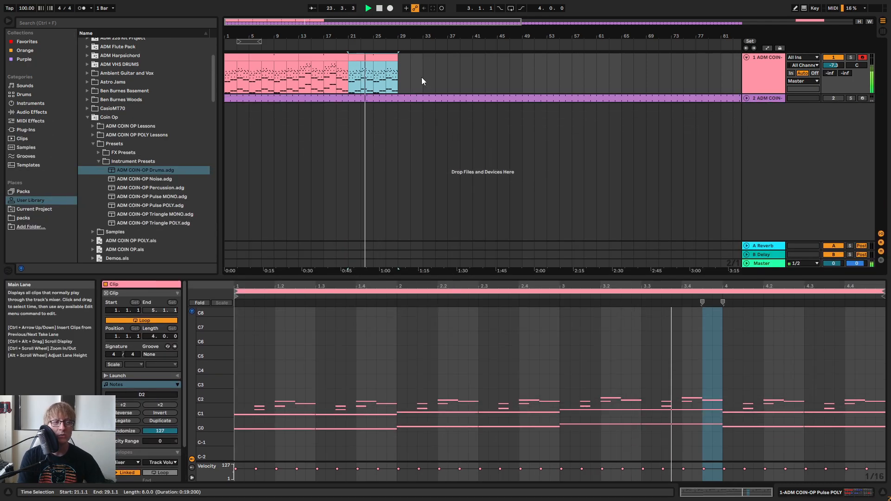
{"action": "left_click", "coordinate": [422, 77]}
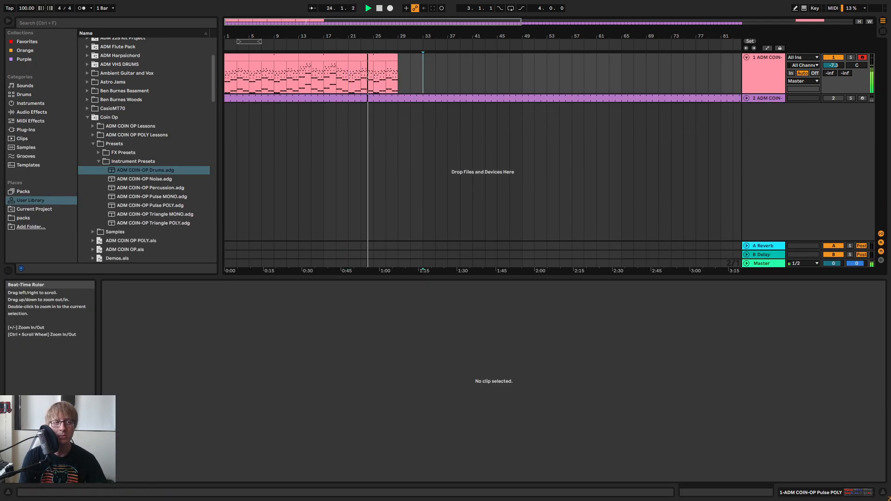
{"action": "left_click_drag", "start_coordinate": [386, 36], "coordinate": [386, 50]}
{"action": "left_click", "coordinate": [465, 98]}
{"action": "left_click", "coordinate": [381, 59]}
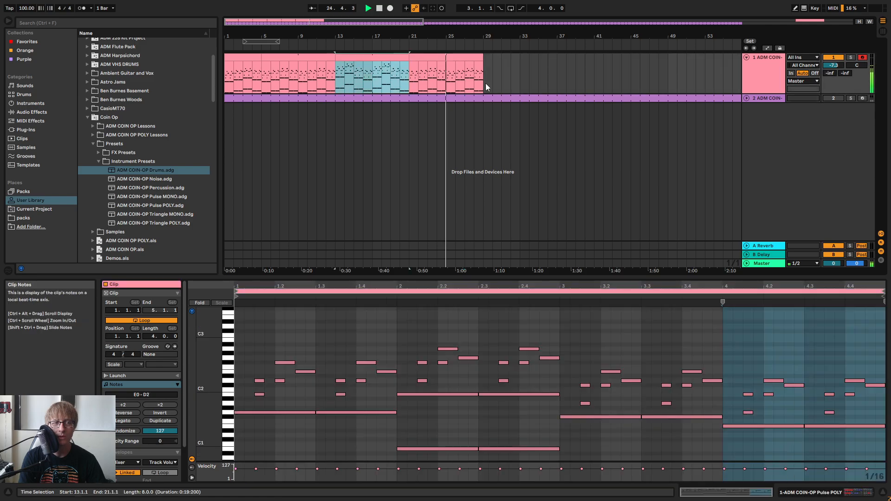
{"action": "left_click", "coordinate": [485, 73]}
{"action": "key", "text": "ctrl+d"}
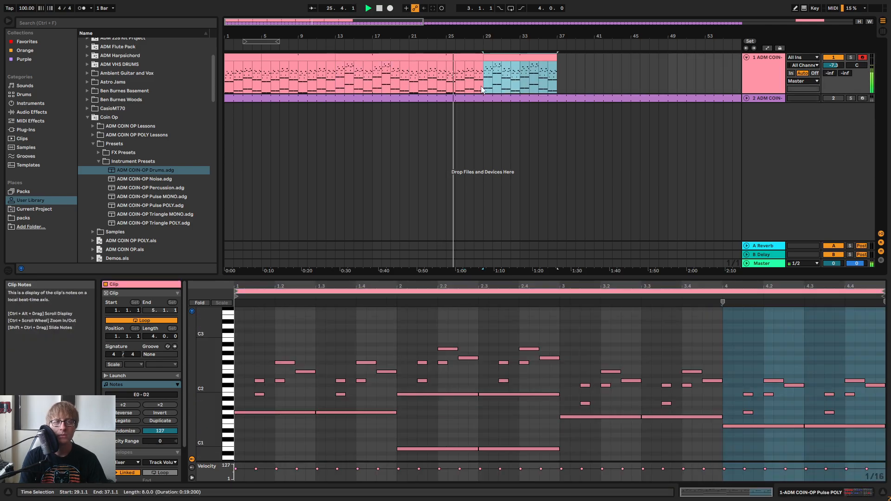
{"action": "key", "text": "ctrl+d"}
Extend the Pulse POLY clip starting at bar 21 to bar 37 and the clip starting at bar 37 to bar 53
{"action": "left_click_drag", "start_coordinate": [580, 59], "coordinate": [579, 57]}
{"action": "left_click", "coordinate": [510, 72]}
{"action": "left_click_drag", "start_coordinate": [483, 65], "coordinate": [555, 65]}
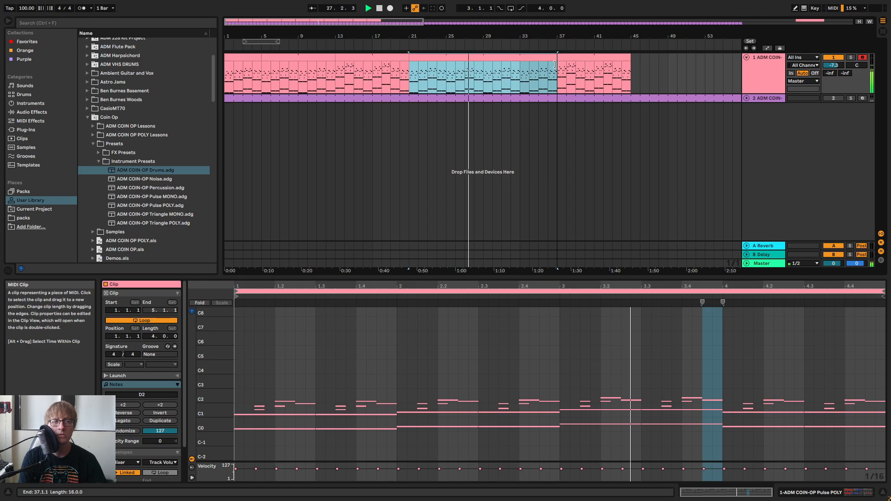
{"action": "left_click_drag", "start_coordinate": [586, 36], "coordinate": [446, 33]}
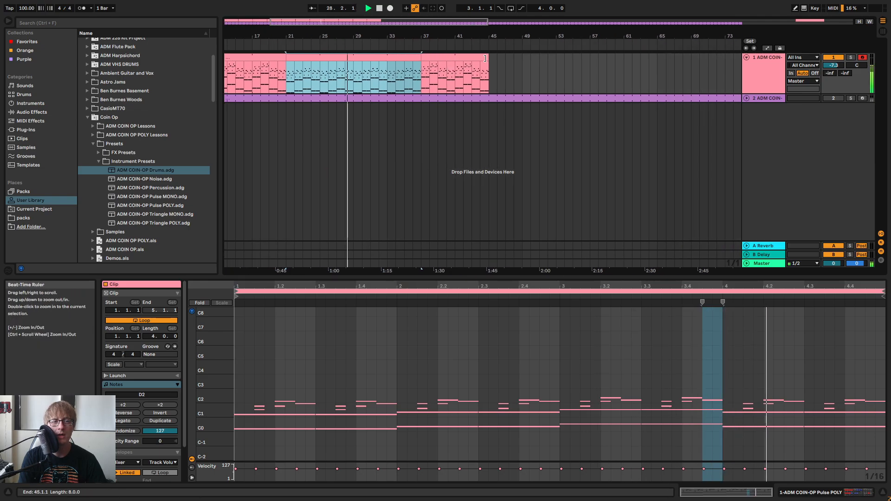
{"action": "left_click_drag", "start_coordinate": [489, 70], "coordinate": [556, 69]}
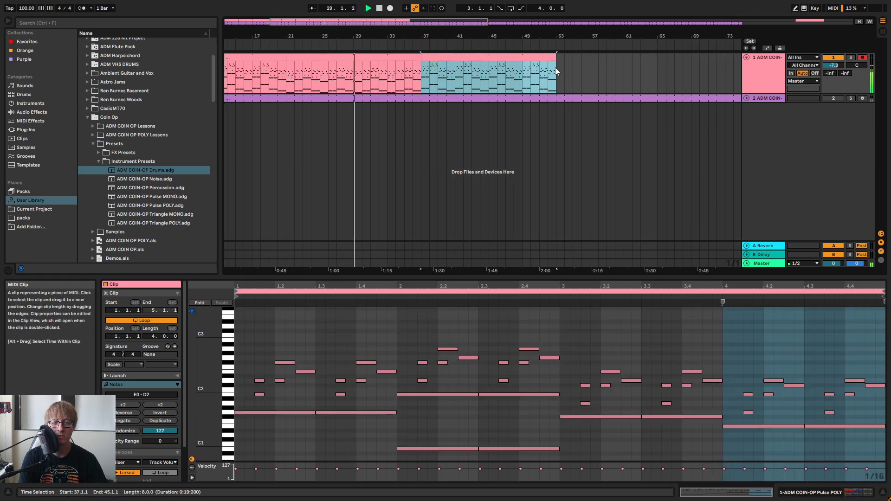
{"action": "left_click_drag", "start_coordinate": [359, 36], "coordinate": [360, 30]}
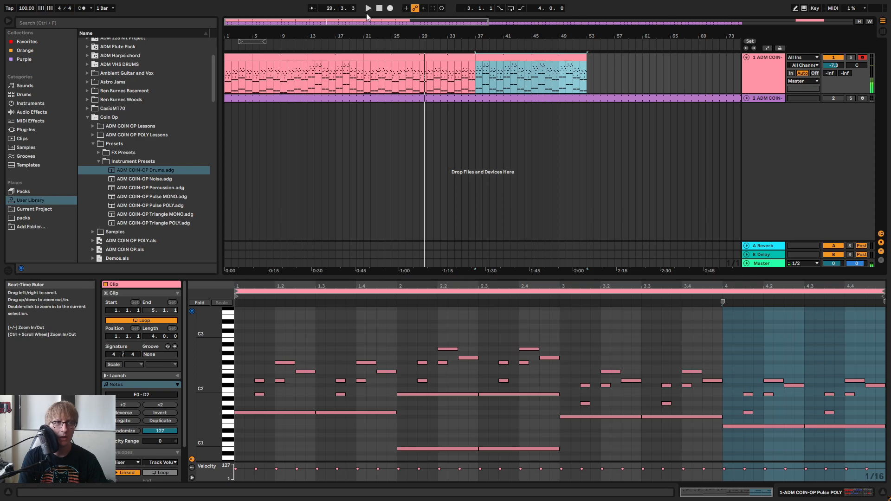
Return the stopped playhead to the start, fold the Pulse POLY track and rename it Piano Chip
{"action": "double_click", "coordinate": [379, 9]}
{"action": "left_click", "coordinate": [746, 58]}
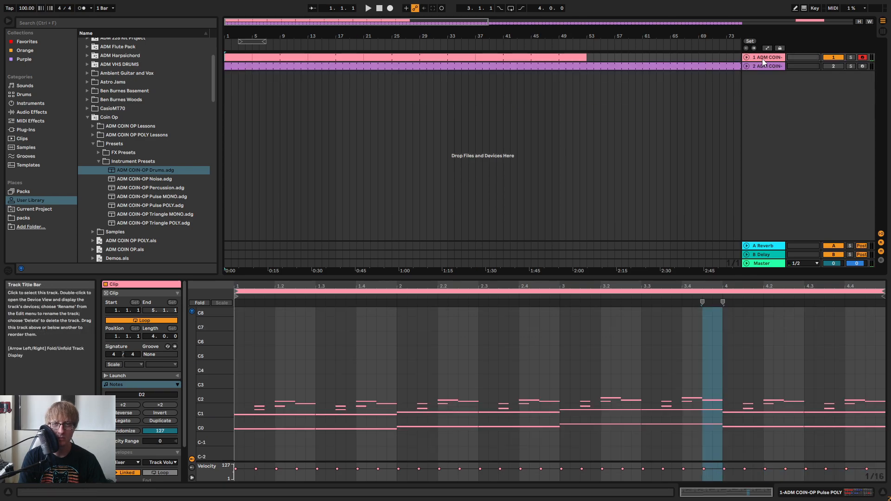
{"action": "right_click", "coordinate": [764, 62]}
{"action": "left_click", "coordinate": [795, 93]}
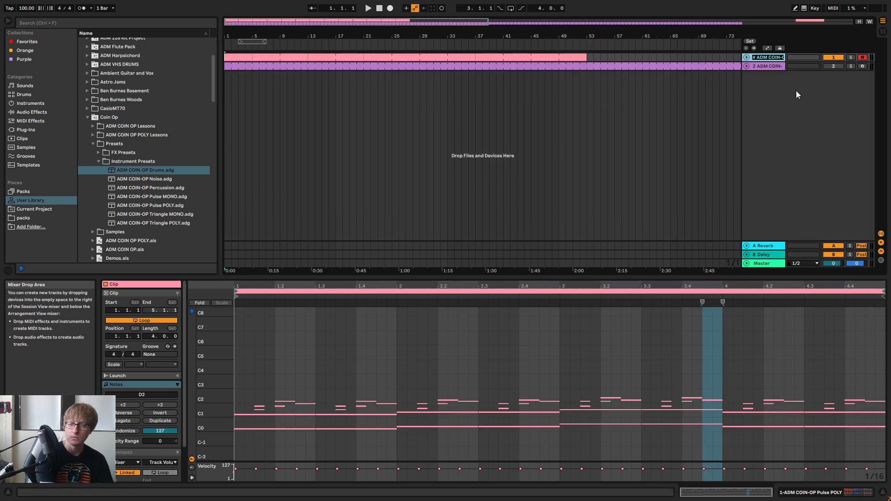
{"action": "type", "text": "Piano Chip"}
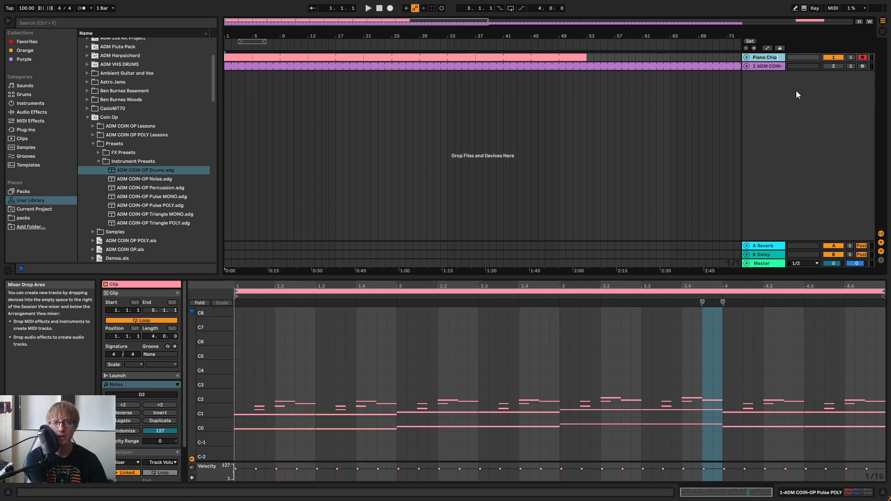
{"action": "key", "text": "Return"}
Play the arrangement from the start, show the track devices and collapse the Coin Op folder in the browser
{"action": "key", "text": "space"}
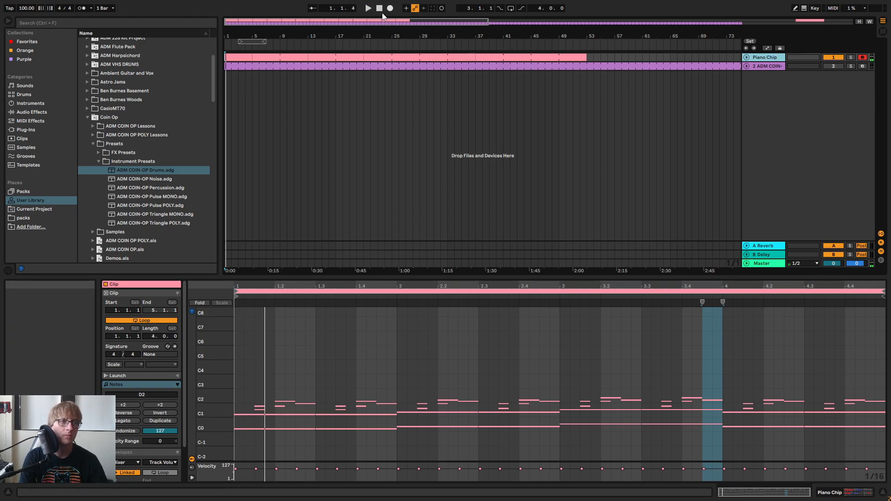
{"action": "left_click", "coordinate": [642, 66]}
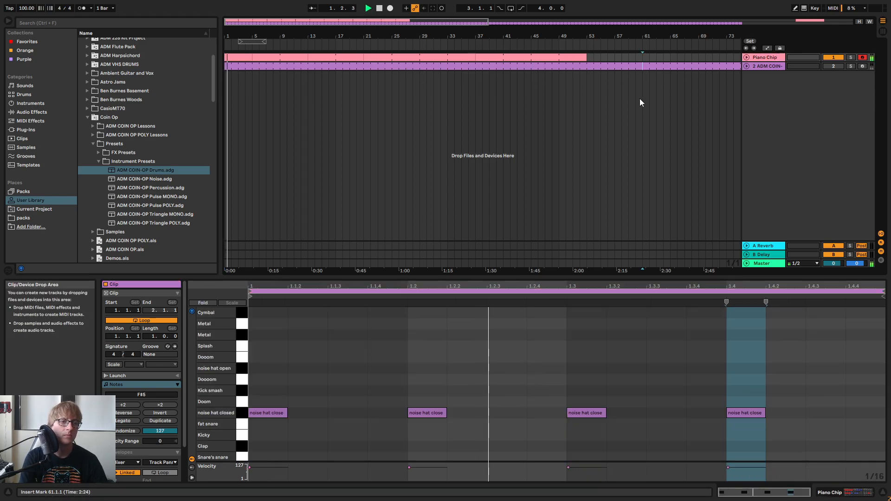
{"action": "left_click", "coordinate": [771, 58]}
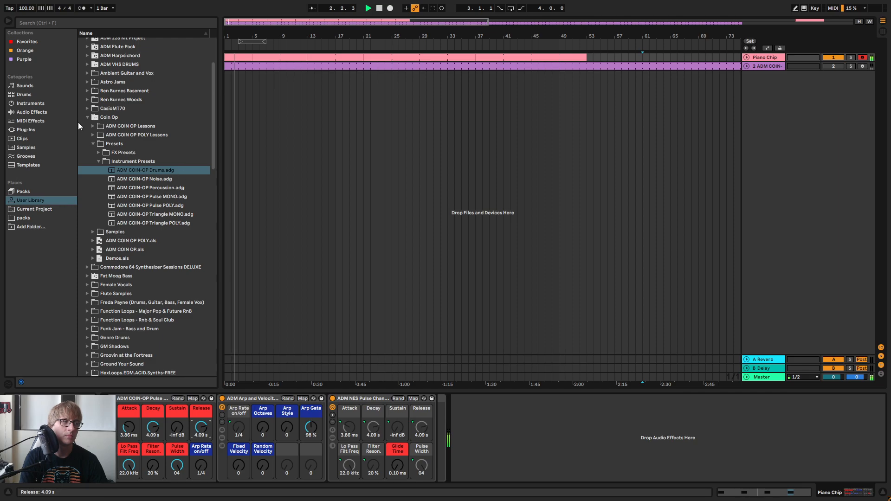
{"action": "left_click", "coordinate": [87, 117]}
{"action": "left_click", "coordinate": [346, 104]}
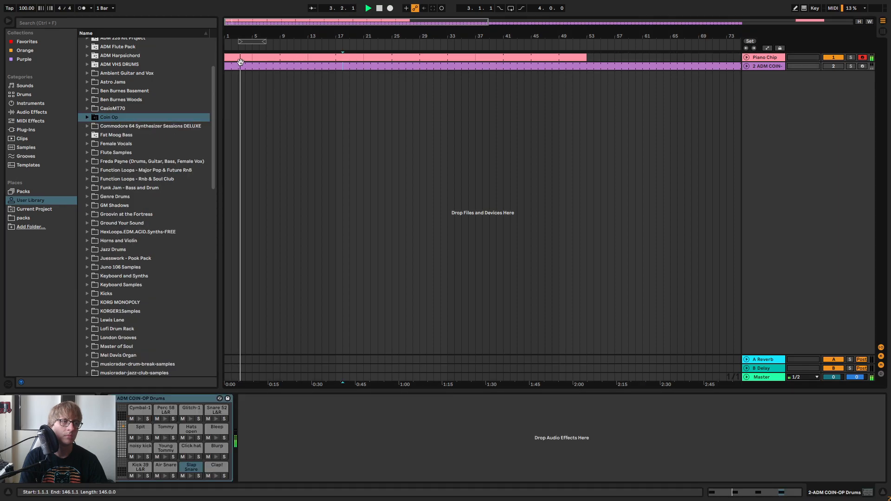
In the COIN-OP drum clip, move the four noise hat closed notes to 1.1.3, 1.1.4, 1.2.3 and 1.2.4, then play it
{"action": "left_click_drag", "start_coordinate": [250, 35], "coordinate": [284, 70]}
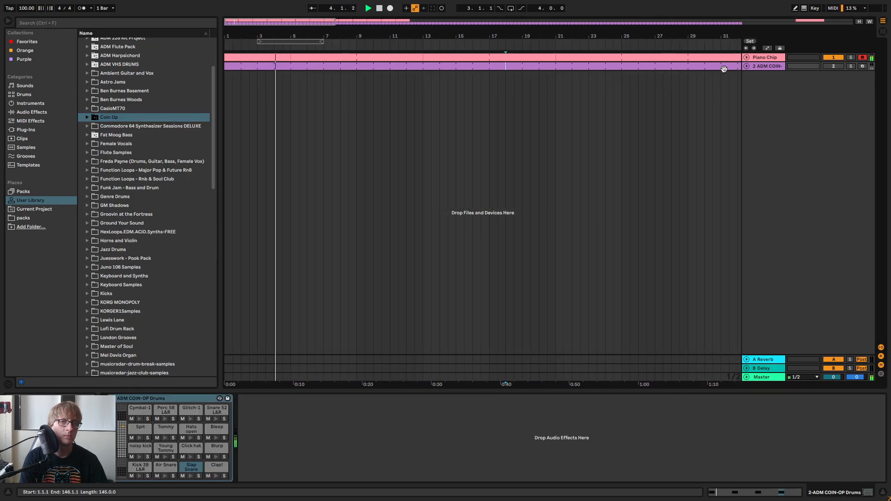
{"action": "left_click", "coordinate": [581, 66]}
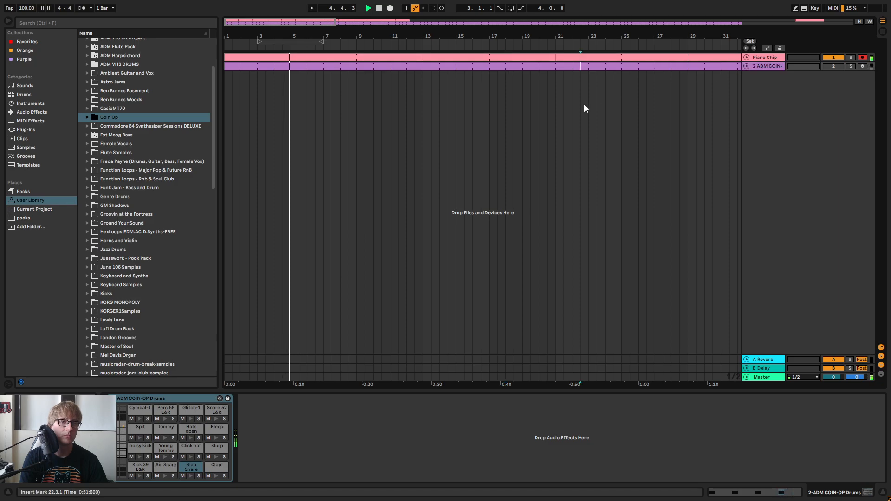
{"action": "double_click", "coordinate": [567, 66]}
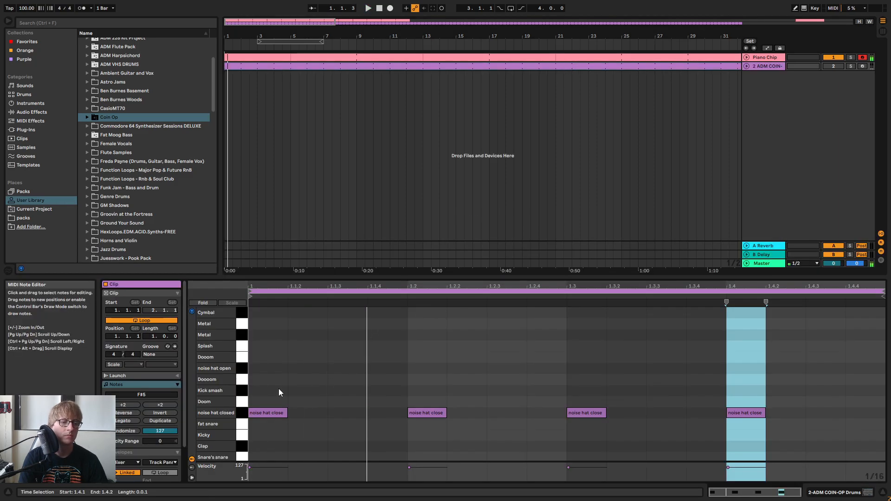
{"action": "left_click_drag", "start_coordinate": [268, 412], "coordinate": [348, 413]}
{"action": "left_click_drag", "start_coordinate": [419, 413], "coordinate": [378, 414]}
{"action": "left_click_drag", "start_coordinate": [572, 415], "coordinate": [492, 415]}
{"action": "left_click_drag", "start_coordinate": [757, 413], "coordinate": [548, 409]}
{"action": "key", "text": "space"}
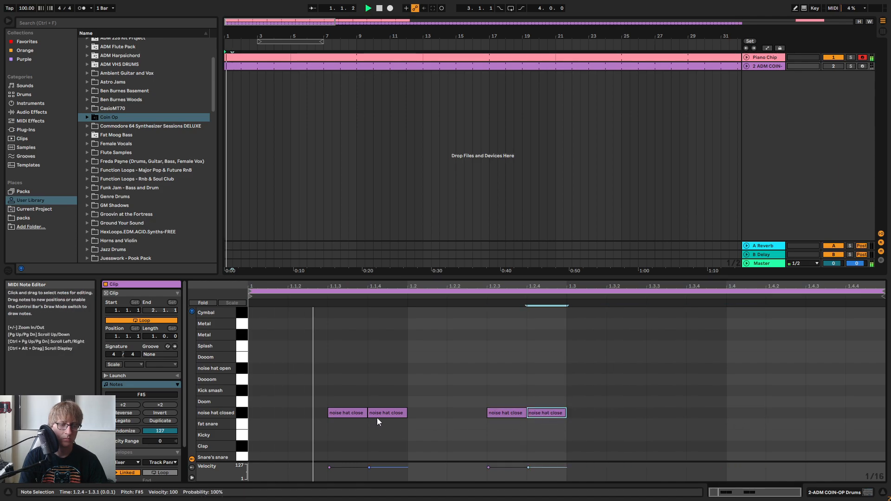
Duplicate the four noise hat closed notes into the second half of the bar and check the drum track's level in the mixer
{"action": "key", "text": "Tab"}
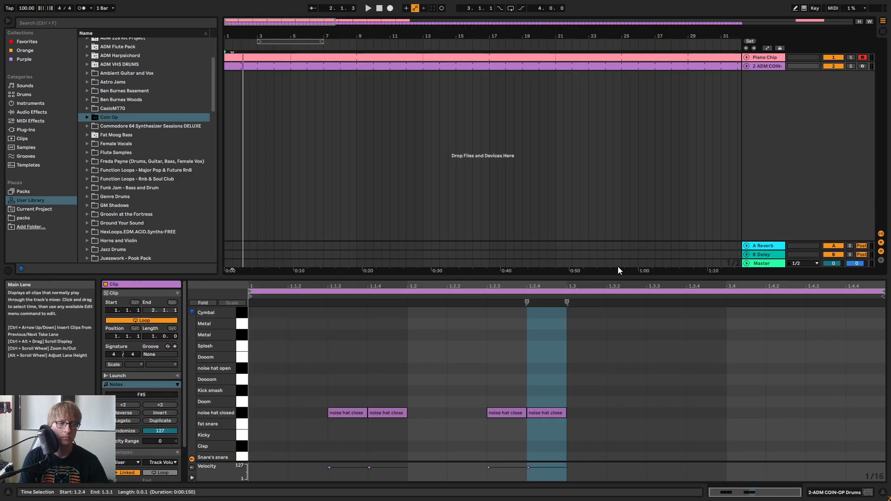
{"action": "key", "text": "Tab"}
{"action": "left_click", "coordinate": [345, 384]}
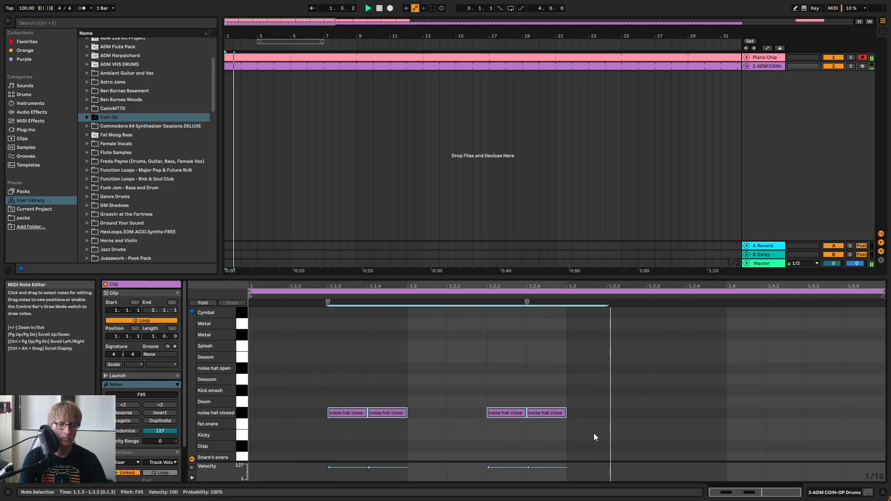
{"action": "key", "text": "Tab"}
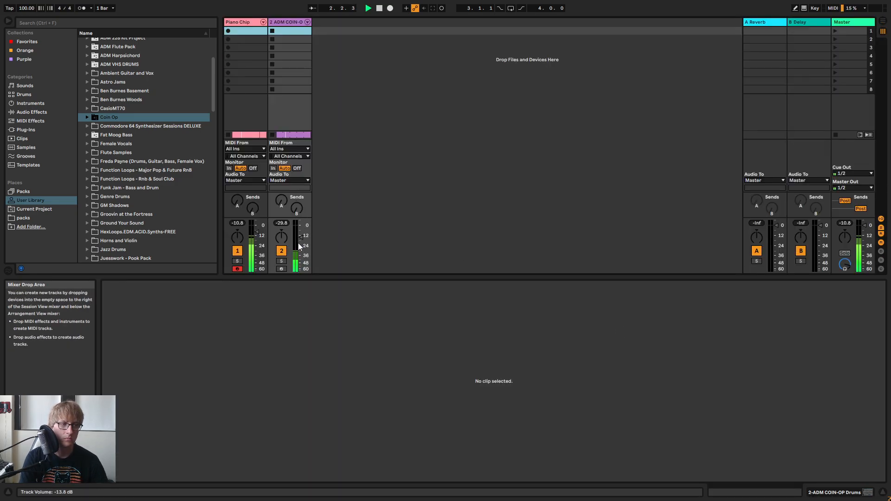
{"action": "key", "text": "Tab"}
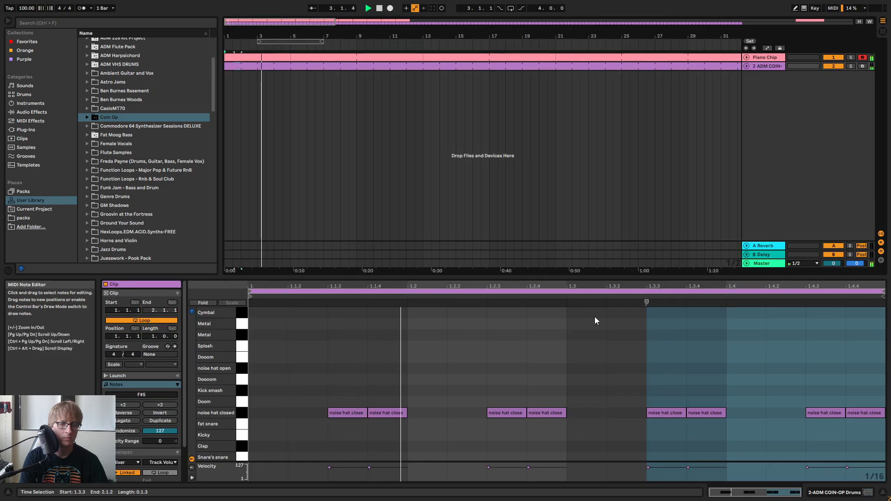
Stop playback, enlarge the drum clip's note editor and audition the kit's sounds down to Hat
{"action": "left_click_drag", "start_coordinate": [562, 278], "coordinate": [563, 101]}
{"action": "key", "text": "space"}
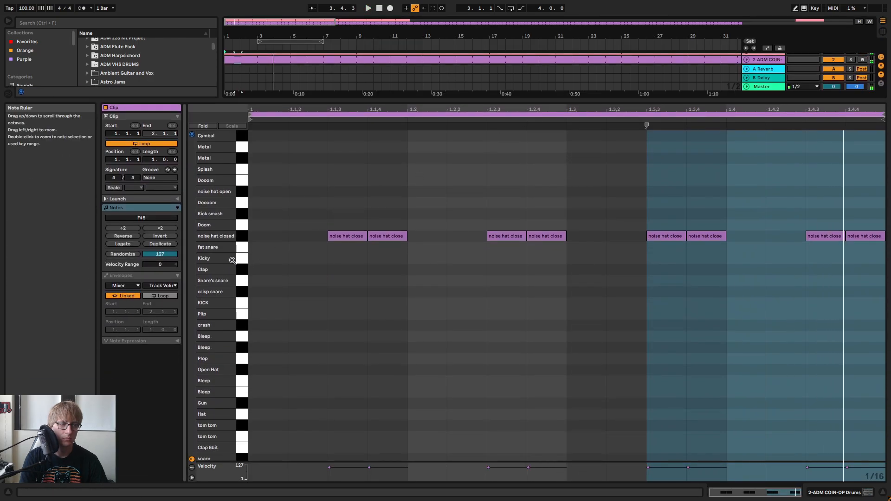
{"action": "left_click_drag", "start_coordinate": [233, 259], "coordinate": [246, 411]}
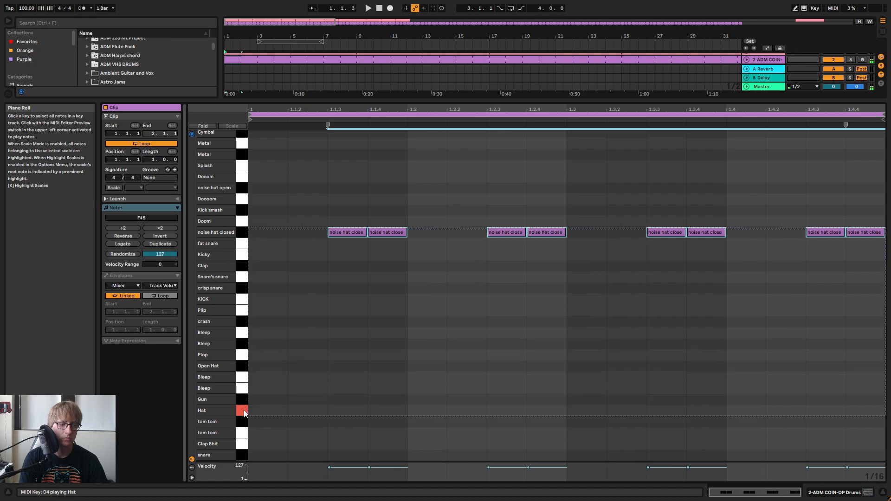
{"action": "scroll", "coordinate": [245, 411], "scroll_direction": "down", "scroll_amount": 1}
{"action": "left_click", "coordinate": [242, 395]}
Move all the noise hat closed notes down to the Hat row and play the clip
{"action": "key", "text": "ctrl+a"}
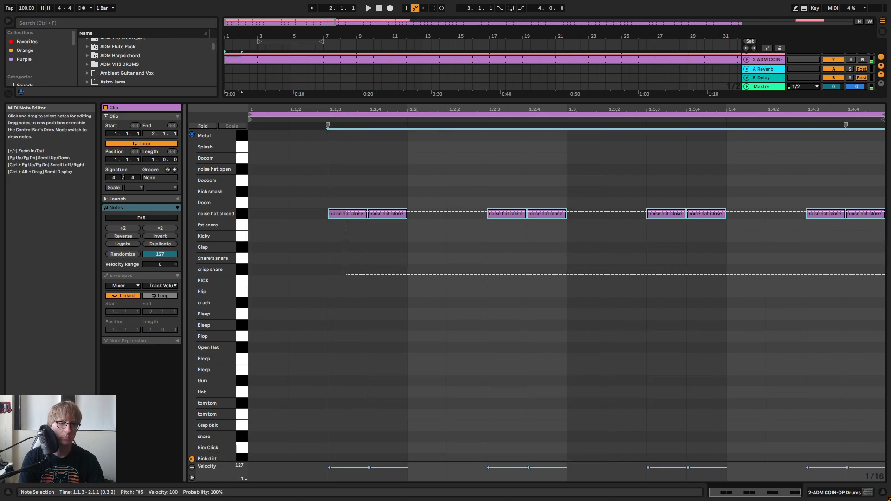
{"action": "key", "text": "Down"}
{"action": "key", "text": "Down"}
{"action": "key", "text": "Down"}
{"action": "key", "text": "Down"}
{"action": "key", "text": "Down"}
{"action": "key", "text": "Down"}
{"action": "key", "text": "Down"}
{"action": "key", "text": "Down"}
{"action": "key", "text": "Down"}
{"action": "key", "text": "Down"}
{"action": "key", "text": "Down"}
{"action": "key", "text": "Down"}
{"action": "key", "text": "Down"}
{"action": "key", "text": "Down"}
{"action": "key", "text": "Down"}
{"action": "key", "text": "Down"}
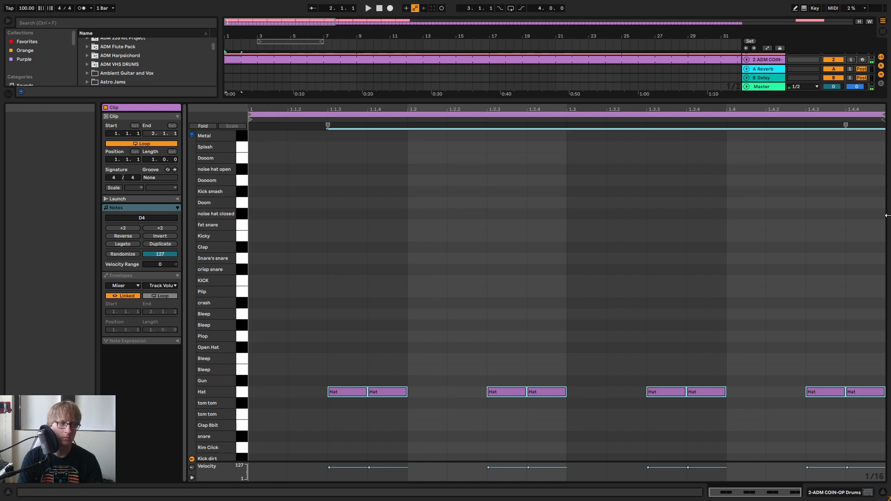
{"action": "key", "text": "space"}
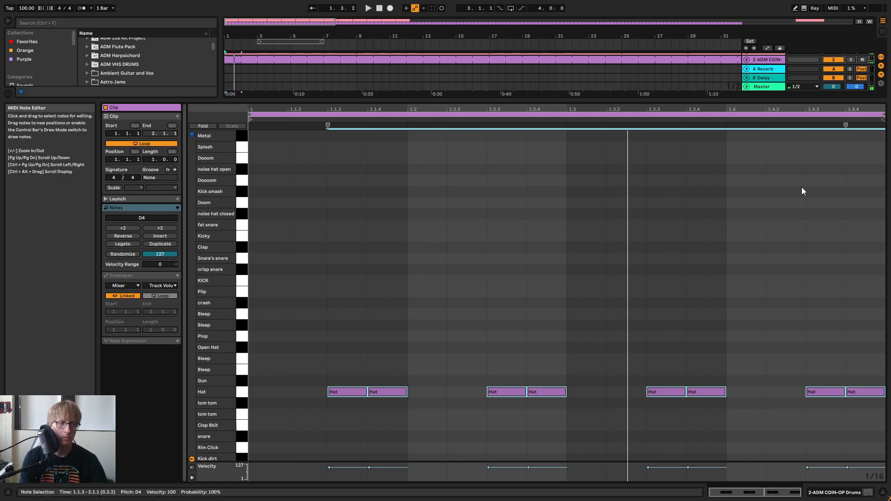
Move the Hat notes back up to the noise hat closed row and listen to the pattern
{"action": "key", "text": "Up"}
{"action": "key", "text": "Up"}
{"action": "key", "text": "Up"}
{"action": "key", "text": "Up"}
{"action": "key", "text": "Up"}
{"action": "key", "text": "Up"}
{"action": "key", "text": "Up"}
{"action": "key", "text": "Up"}
{"action": "key", "text": "Up"}
{"action": "key", "text": "Up"}
{"action": "key", "text": "Up"}
{"action": "key", "text": "Up"}
{"action": "key", "text": "Up"}
{"action": "key", "text": "Up"}
{"action": "key", "text": "Up"}
{"action": "key", "text": "Up"}
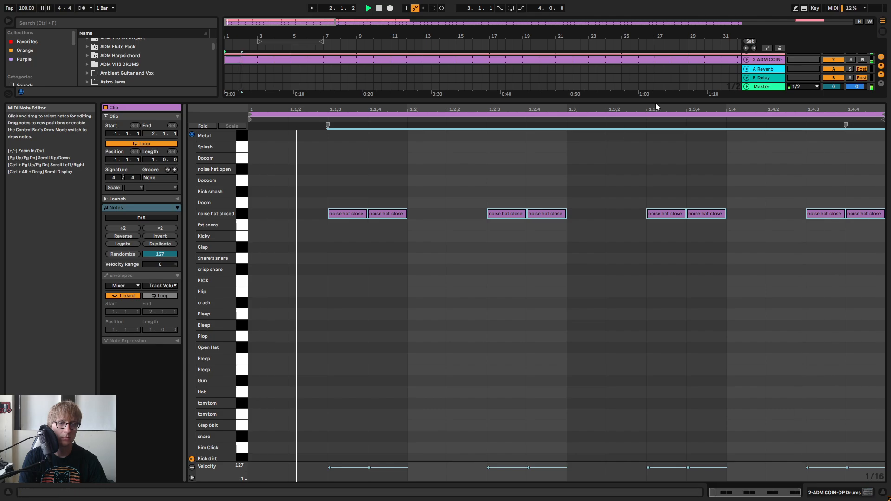
{"action": "key", "text": "space"}
Audition Kick dirt, then move the noise hat closed notes down to the Rim Click row and play the clip
{"action": "left_click", "coordinate": [240, 459]}
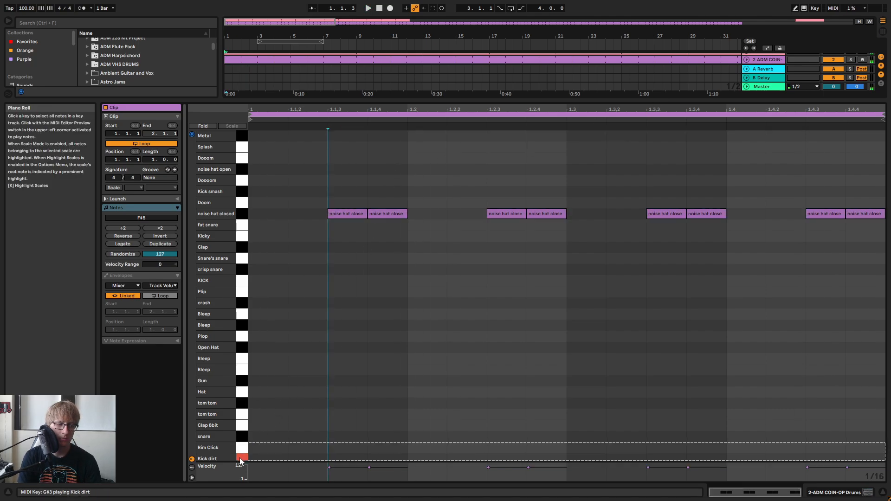
{"action": "left_click_drag", "start_coordinate": [344, 260], "coordinate": [864, 171]}
{"action": "key", "text": "Down"}
{"action": "key", "text": "Down"}
{"action": "key", "text": "Down"}
{"action": "key", "text": "Down"}
{"action": "key", "text": "Down"}
{"action": "key", "text": "Down"}
{"action": "key", "text": "Down"}
{"action": "key", "text": "Down"}
{"action": "key", "text": "Down"}
{"action": "key", "text": "Down"}
{"action": "key", "text": "Down"}
{"action": "key", "text": "Down"}
{"action": "key", "text": "Down"}
{"action": "key", "text": "Down"}
{"action": "key", "text": "Down"}
{"action": "key", "text": "Down"}
{"action": "key", "text": "Down"}
{"action": "key", "text": "Down"}
{"action": "key", "text": "Down"}
{"action": "key", "text": "Down"}
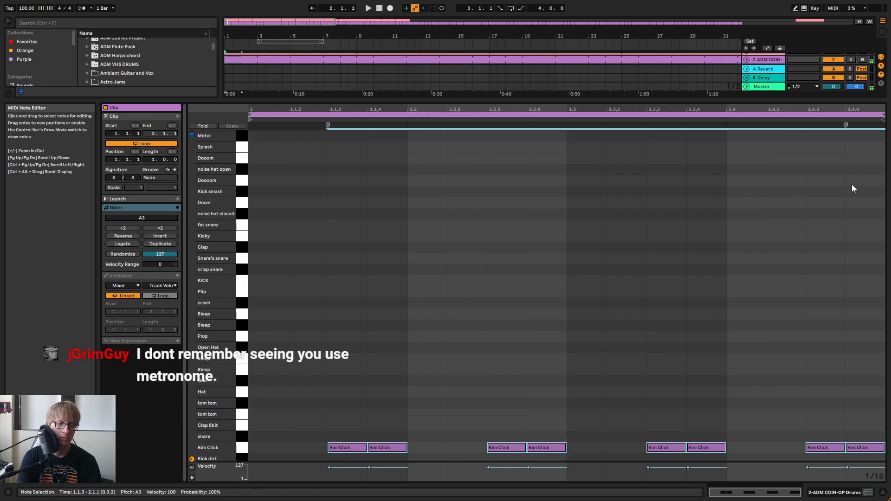
{"action": "key", "text": "space"}
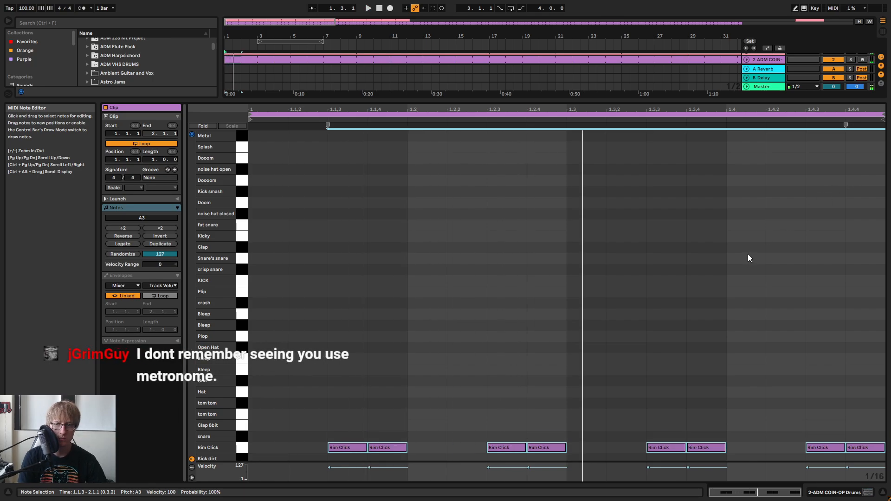
Try the pattern on other sounds by moving the notes down through Crash to Cow Bell, then back up to Dropity
{"action": "scroll", "coordinate": [745, 258], "scroll_direction": "down", "scroll_amount": 5}
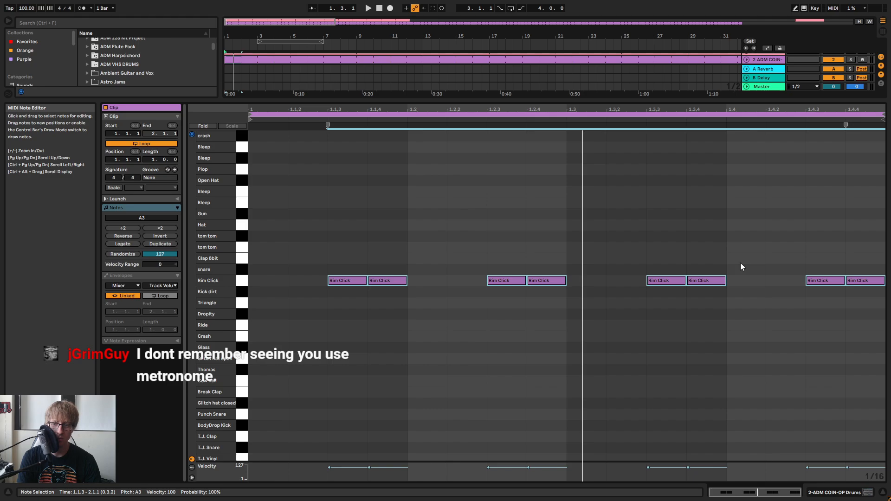
{"action": "key", "text": "Down"}
{"action": "key", "text": "Down"}
{"action": "key", "text": "Down"}
{"action": "key", "text": "Down"}
{"action": "key", "text": "Down"}
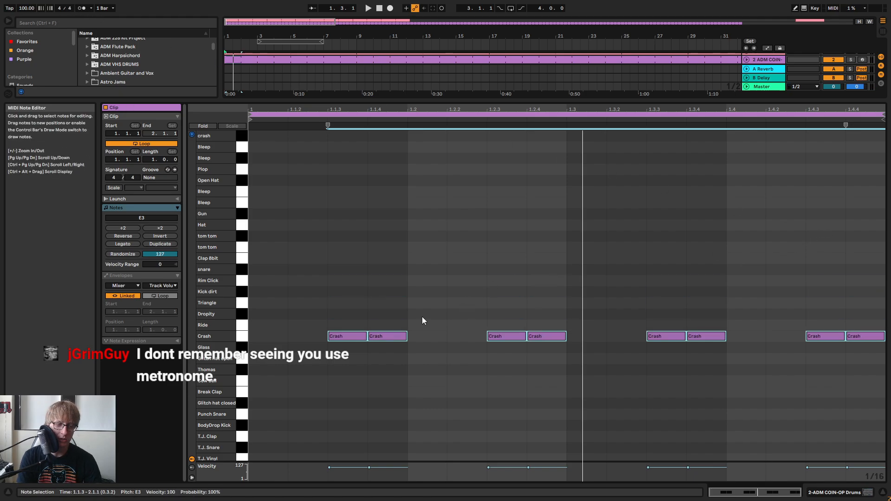
{"action": "key", "text": "Down"}
{"action": "key", "text": "Down"}
{"action": "key", "text": "Down"}
{"action": "key", "text": "Down"}
{"action": "key", "text": "Down"}
{"action": "key", "text": "Down"}
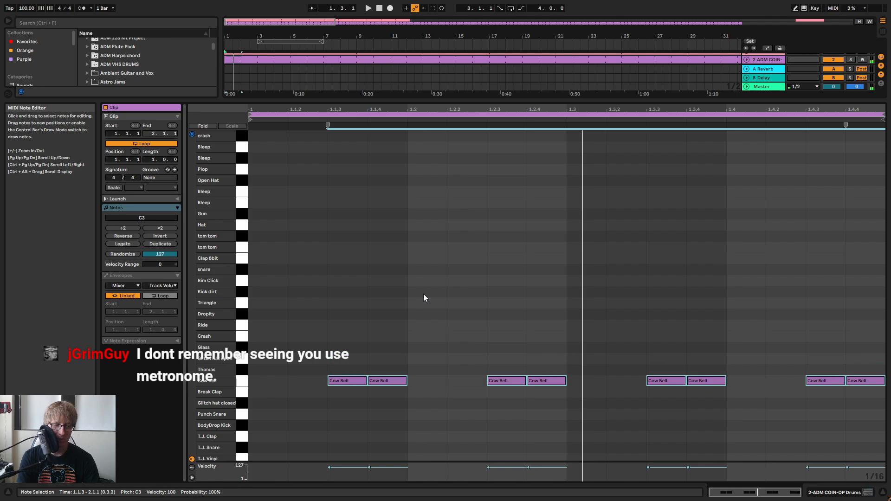
{"action": "key", "text": "Up"}
{"action": "key", "text": "Up"}
{"action": "key", "text": "Up"}
{"action": "key", "text": "Up"}
{"action": "key", "text": "Up"}
{"action": "key", "text": "Up"}
{"action": "key", "text": "Up"}
{"action": "key", "text": "Up"}
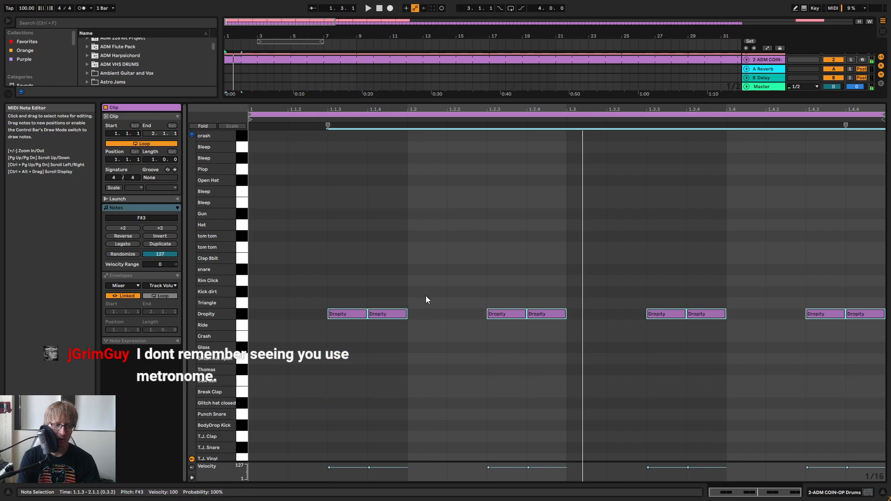
Audition the kit's lower sounds by moving the Dropity notes down through Perc 58 L&R to the Clap! row
{"action": "scroll", "coordinate": [425, 299], "scroll_direction": "down", "scroll_amount": 3}
{"action": "key", "text": "Down"}
{"action": "key", "text": "Down"}
{"action": "key", "text": "Down"}
{"action": "key", "text": "Down"}
{"action": "key", "text": "Down"}
{"action": "key", "text": "Down"}
{"action": "key", "text": "Down"}
{"action": "key", "text": "Down"}
{"action": "key", "text": "Down"}
{"action": "key", "text": "Down"}
{"action": "key", "text": "Down"}
{"action": "key", "text": "Down"}
{"action": "key", "text": "Down"}
{"action": "key", "text": "Down"}
{"action": "key", "text": "Down"}
{"action": "key", "text": "Down"}
{"action": "key", "text": "Down"}
{"action": "key", "text": "Down"}
{"action": "key", "text": "Down"}
{"action": "key", "text": "Down"}
{"action": "key", "text": "Down"}
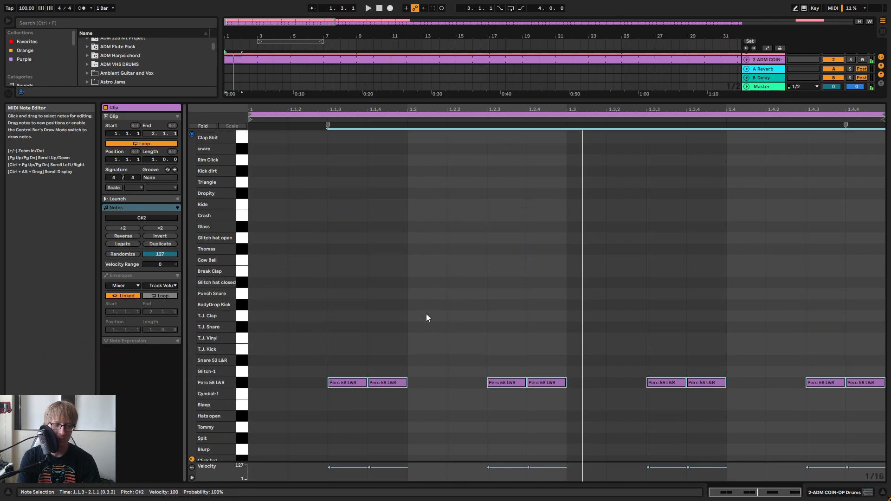
{"action": "key", "text": "Up"}
{"action": "key", "text": "Up"}
{"action": "key", "text": "Up"}
{"action": "key", "text": "Up"}
{"action": "key", "text": "Up"}
{"action": "key", "text": "Up"}
{"action": "key", "text": "Up"}
{"action": "key", "text": "Up"}
{"action": "key", "text": "Up"}
{"action": "key", "text": "Up"}
{"action": "key", "text": "Up"}
{"action": "key", "text": "Up"}
{"action": "key", "text": "Up"}
{"action": "key", "text": "Up"}
{"action": "key", "text": "Up"}
{"action": "key", "text": "Up"}
{"action": "key", "text": "Up"}
{"action": "key", "text": "Up"}
{"action": "key", "text": "Up"}
{"action": "key", "text": "Up"}
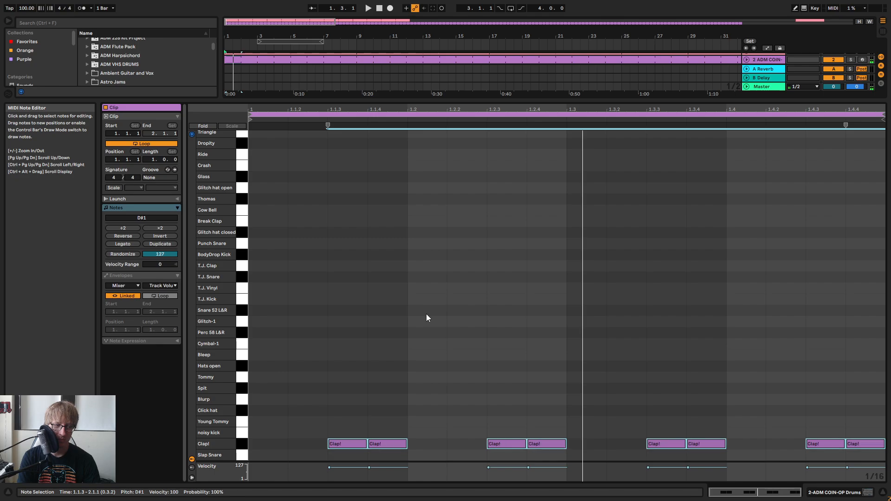
Move the pattern's notes from Clap! up to the Kicky row at E5
{"action": "key", "text": "Up"}
{"action": "key", "text": "Up"}
{"action": "key", "text": "Up"}
{"action": "key", "text": "Up"}
{"action": "key", "text": "Up"}
{"action": "key", "text": "Up"}
{"action": "key", "text": "Up"}
{"action": "key", "text": "Up"}
{"action": "key", "text": "Up"}
{"action": "key", "text": "Up"}
{"action": "key", "text": "Up"}
{"action": "key", "text": "Up"}
{"action": "key", "text": "Up"}
{"action": "key", "text": "Up"}
{"action": "key", "text": "Up"}
{"action": "key", "text": "Up"}
{"action": "key", "text": "Up"}
{"action": "key", "text": "Up"}
{"action": "key", "text": "Up"}
{"action": "key", "text": "Up"}
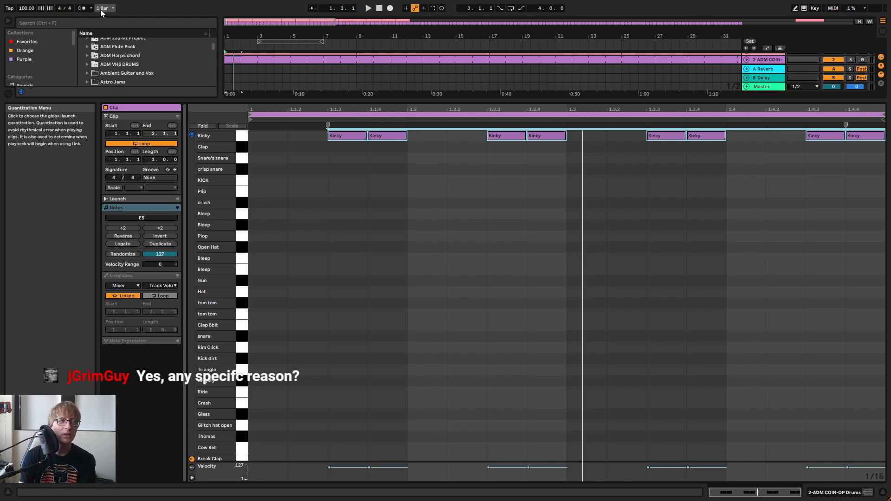
{"action": "right_click", "coordinate": [81, 10]}
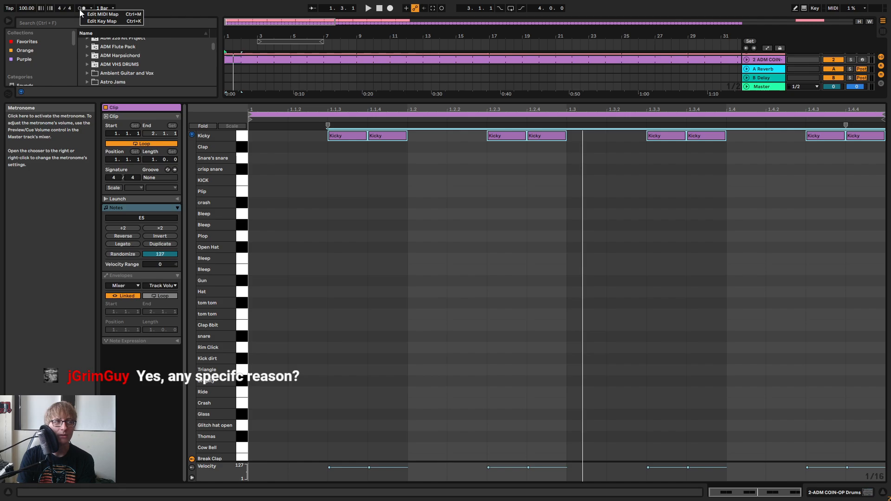
{"action": "left_click", "coordinate": [212, 8]}
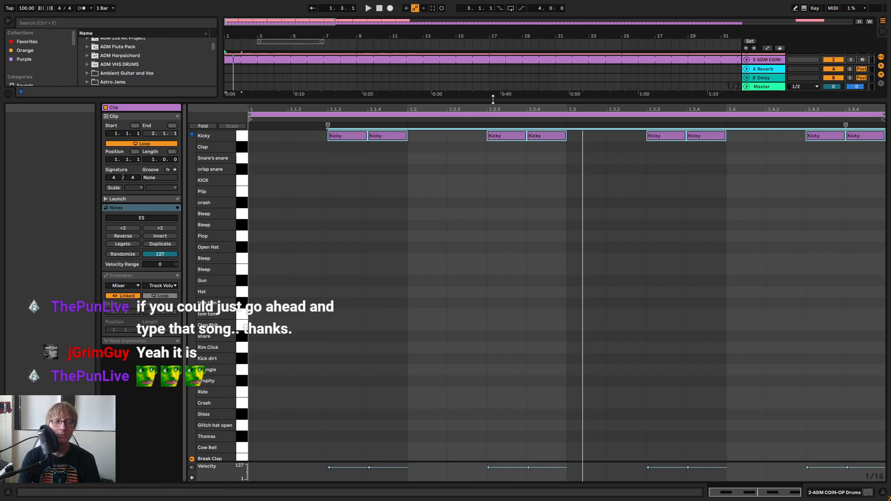
Play the arrangement from the start to hear the drum pattern on the Kicky sound
{"action": "left_click_drag", "start_coordinate": [494, 100], "coordinate": [465, 135]}
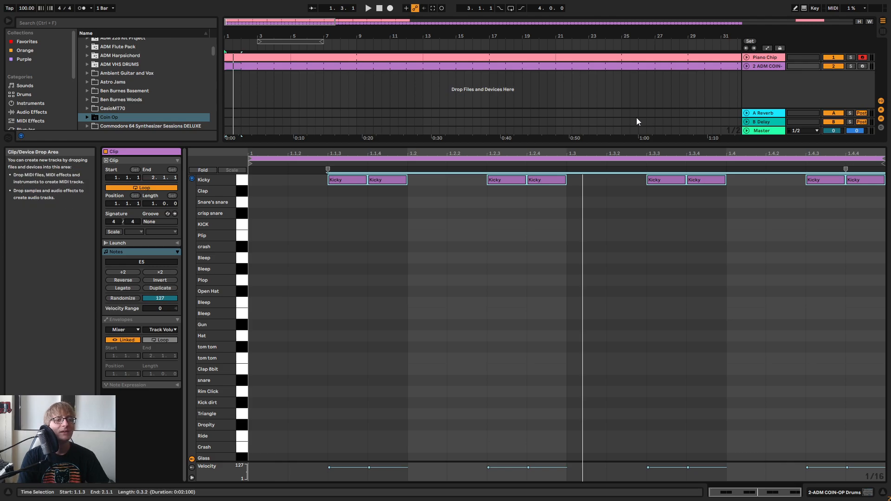
{"action": "left_click", "coordinate": [379, 9]}
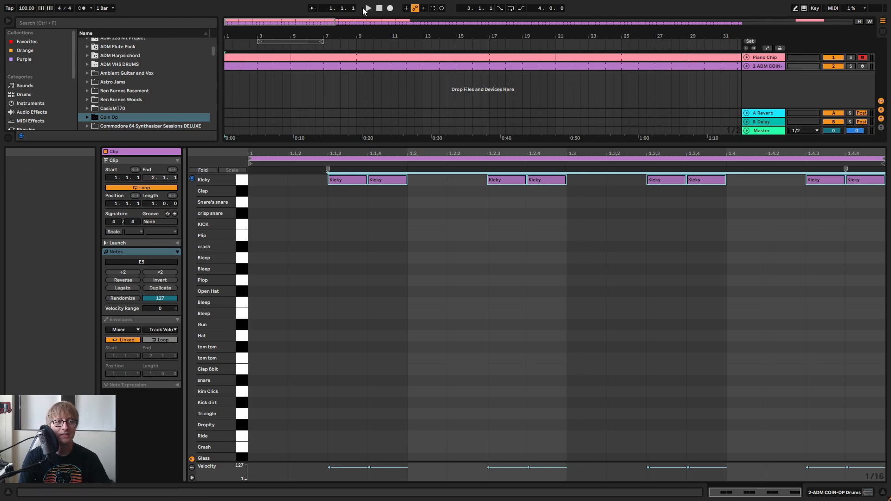
{"action": "left_click", "coordinate": [368, 9]}
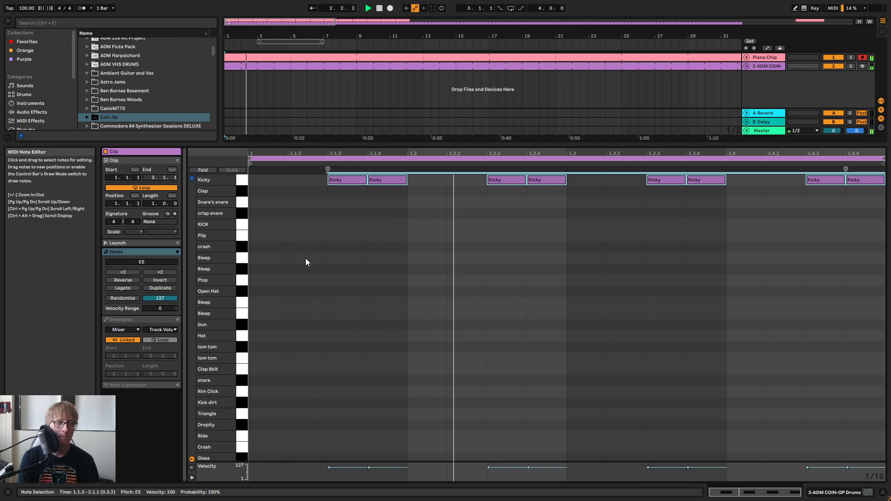
{"action": "key", "text": "space"}
Try the drum pattern on lower sounds by moving all its notes from Kicky down to the Hat row at D4
{"action": "left_click_drag", "start_coordinate": [308, 247], "coordinate": [871, 182]}
{"action": "key", "text": "Down"}
{"action": "key", "text": "Down"}
{"action": "key", "text": "Down"}
{"action": "key", "text": "Down"}
{"action": "key", "text": "Down"}
{"action": "key", "text": "Down"}
{"action": "key", "text": "Down"}
{"action": "key", "text": "Down"}
{"action": "key", "text": "Down"}
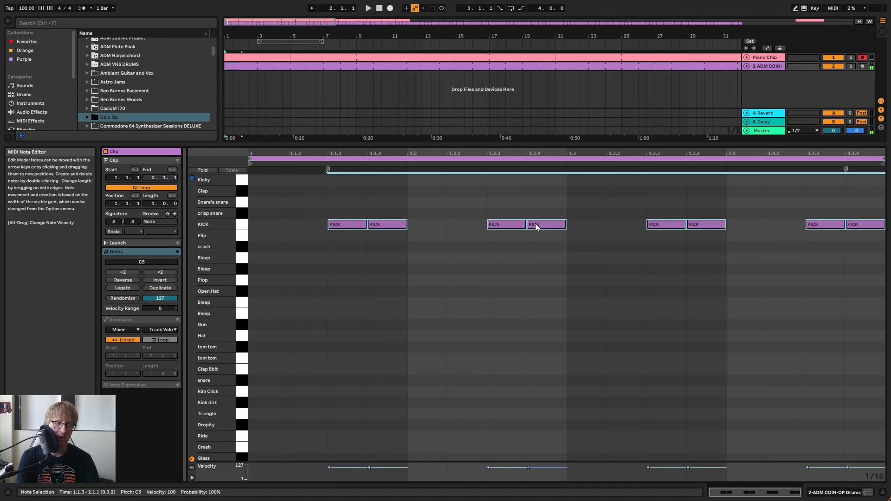
{"action": "key", "text": "Down"}
{"action": "key", "text": "Down"}
{"action": "key", "text": "Down"}
{"action": "key", "text": "Down"}
{"action": "key", "text": "Down"}
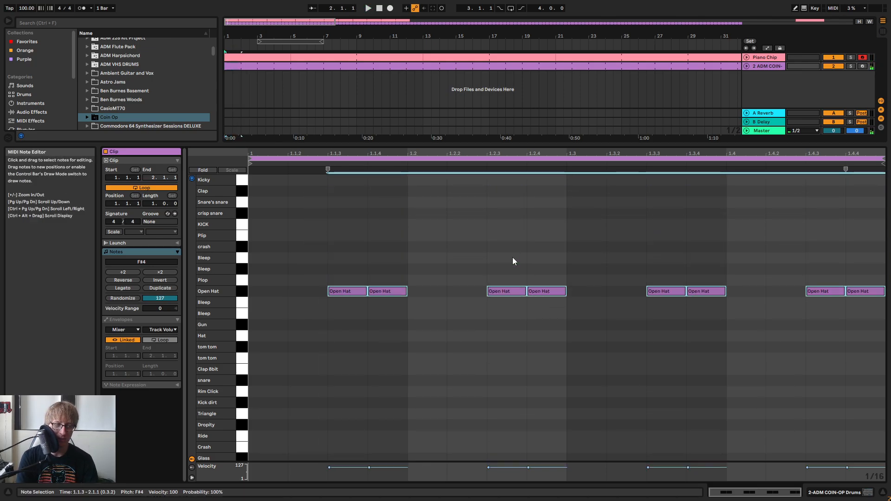
{"action": "scroll", "coordinate": [513, 260], "scroll_direction": "down", "scroll_amount": 10}
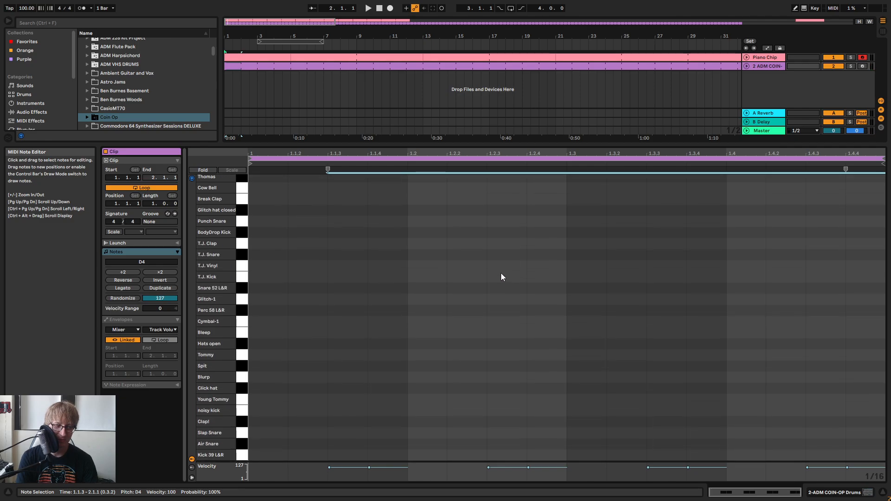
{"action": "scroll", "coordinate": [502, 277], "scroll_direction": "up", "scroll_amount": 5}
{"action": "scroll", "coordinate": [501, 277], "scroll_direction": "up", "scroll_amount": 3}
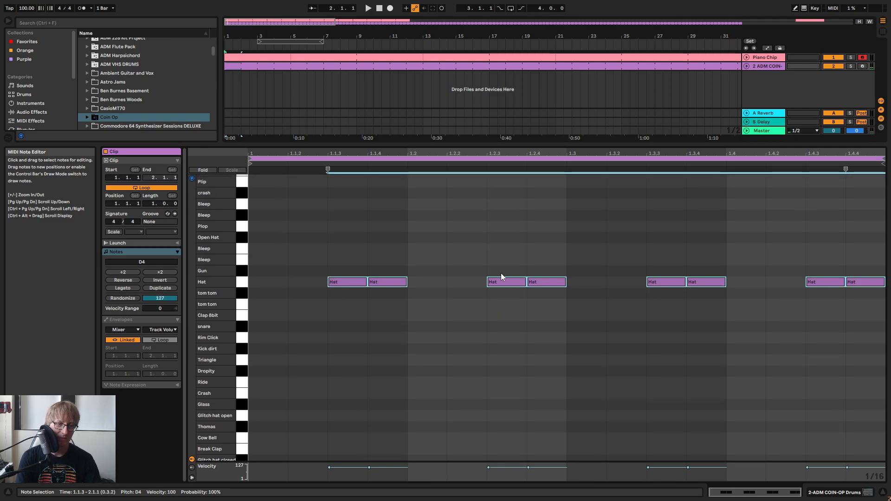
Play the song and set the drum track's volume to about -12.3 dB
{"action": "key", "text": "space"}
{"action": "key", "text": "Tab"}
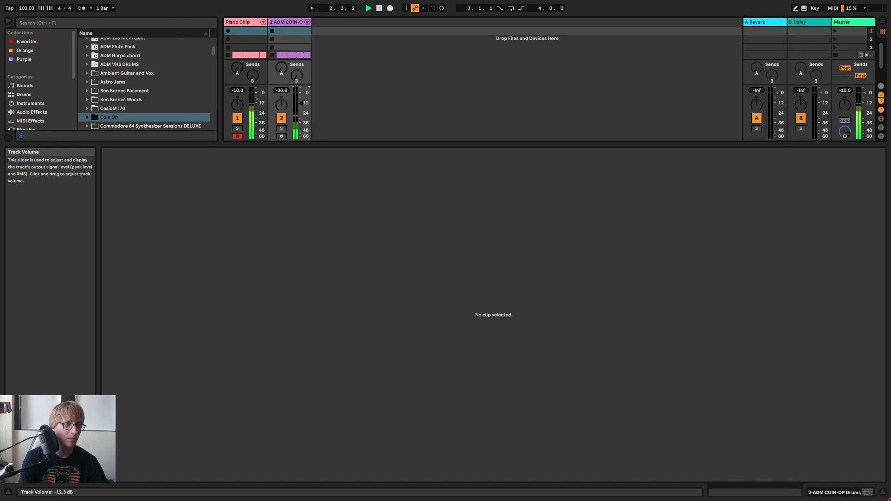
{"action": "key", "text": "Tab"}
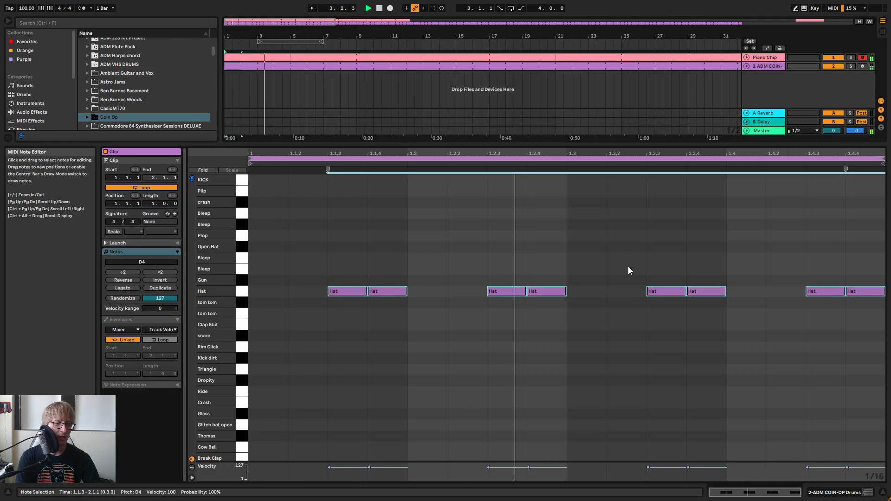
Move the pattern's notes up to the noise hat closed row at F#5 and replay the song from the start
{"action": "key", "text": "Up"}
{"action": "key", "text": "Up"}
{"action": "key", "text": "Up"}
{"action": "key", "text": "Up"}
{"action": "key", "text": "Up"}
{"action": "key", "text": "Up"}
{"action": "key", "text": "Up"}
{"action": "key", "text": "Up"}
{"action": "key", "text": "Up"}
{"action": "key", "text": "Up"}
{"action": "key", "text": "Up"}
{"action": "key", "text": "Up"}
{"action": "key", "text": "Up"}
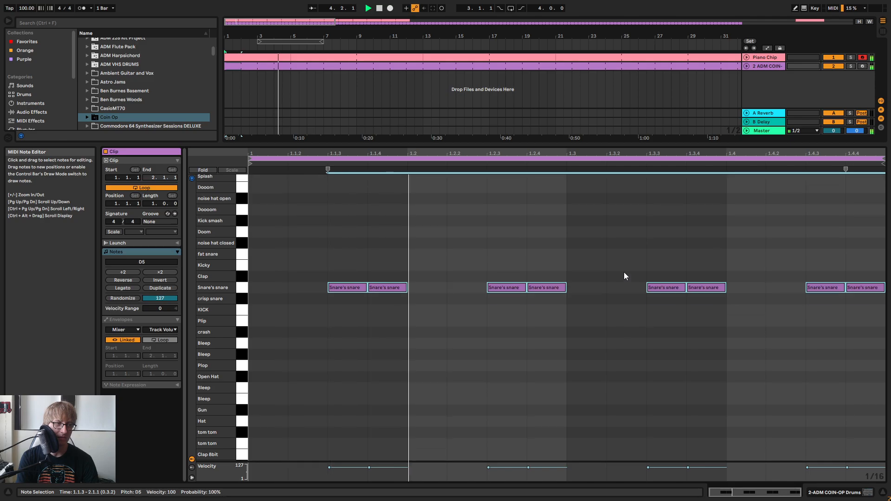
{"action": "key", "text": "Up"}
{"action": "key", "text": "Up"}
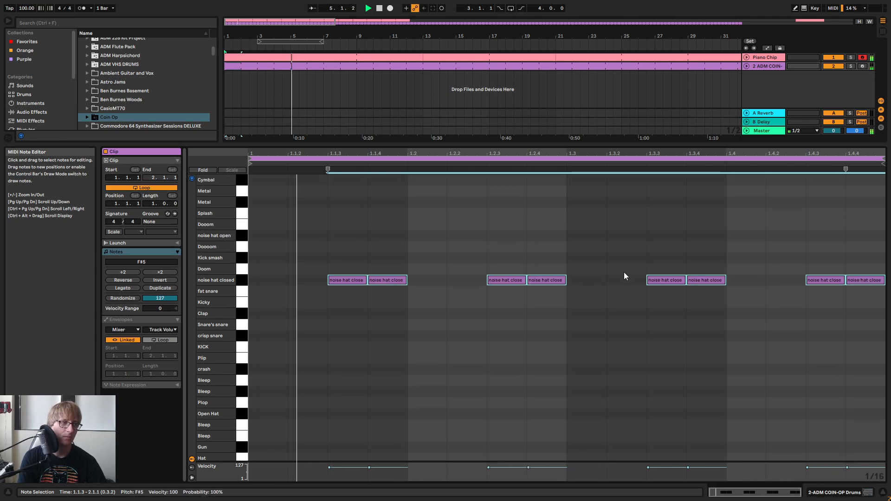
{"action": "left_click", "coordinate": [633, 143]}
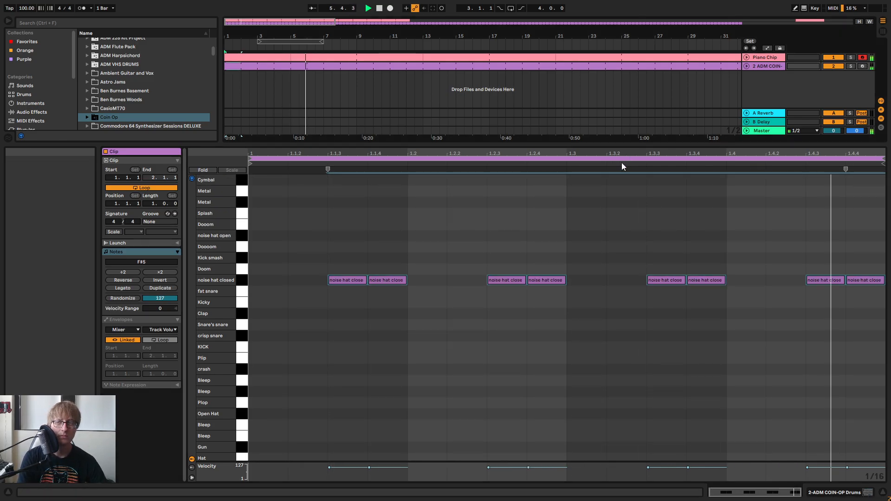
{"action": "key", "text": "space"}
{"action": "key", "text": "space"}
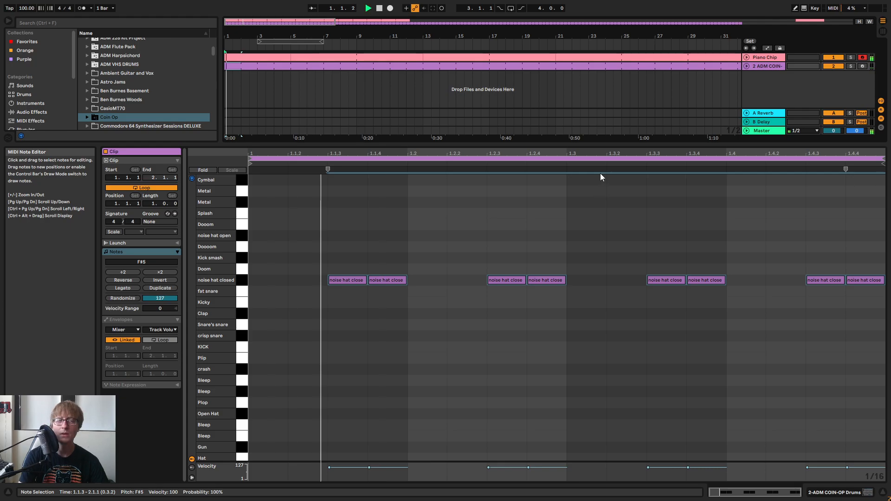
Enlarge the arrangement area and rename the ADM COIN-OP drum track to Hat
{"action": "left_click_drag", "start_coordinate": [594, 145], "coordinate": [594, 278]}
{"action": "right_click", "coordinate": [763, 69]}
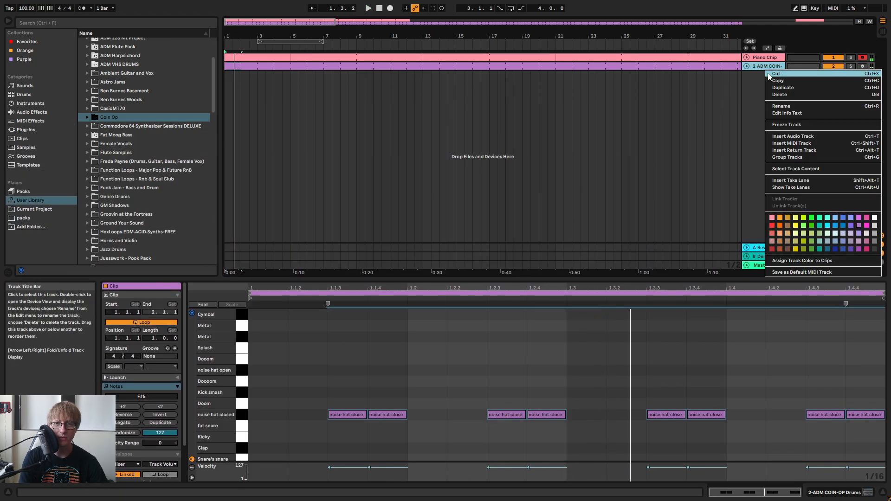
{"action": "left_click", "coordinate": [771, 106]}
{"action": "type", "text": "Hat"}
{"action": "key", "text": "Return"}
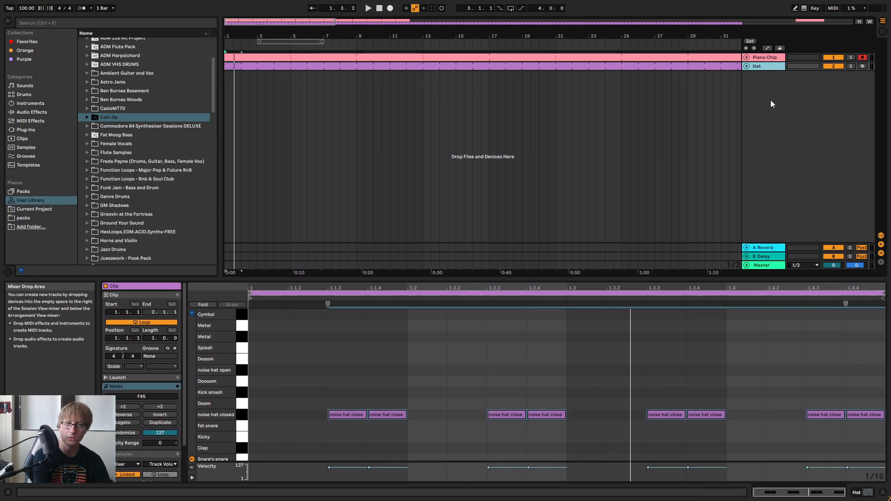
Duplicate the Hat track twice to make three drum tracks
{"action": "right_click", "coordinate": [766, 67]}
{"action": "left_click", "coordinate": [792, 87]}
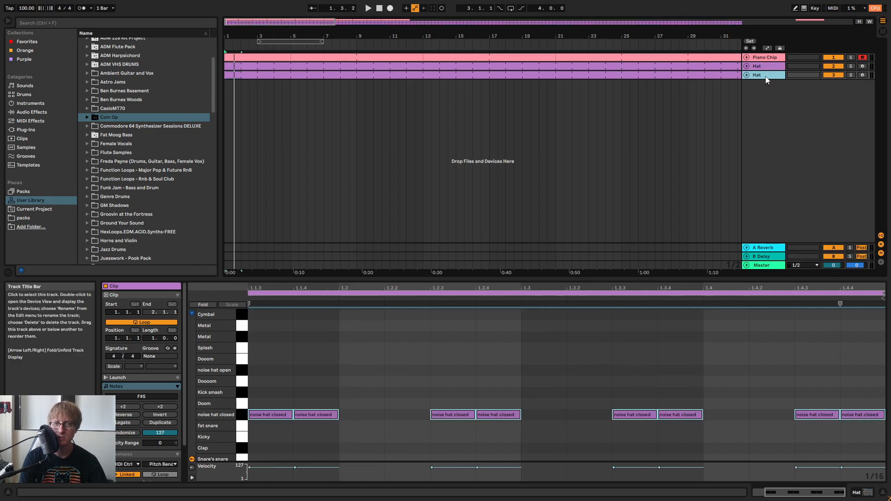
{"action": "right_click", "coordinate": [766, 76]}
{"action": "left_click", "coordinate": [790, 95]}
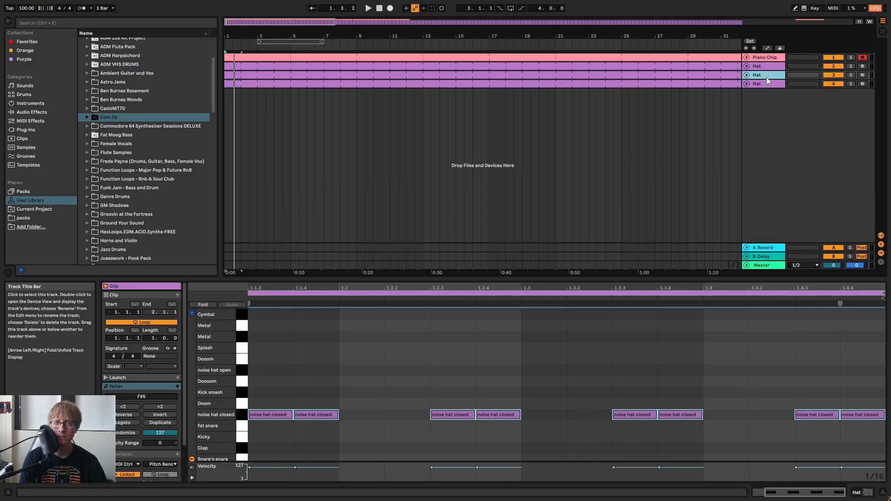
Rename the two duplicated drum tracks Kick and Snare
{"action": "right_click", "coordinate": [767, 76]}
{"action": "left_click", "coordinate": [790, 114]}
{"action": "type", "text": "Kick"}
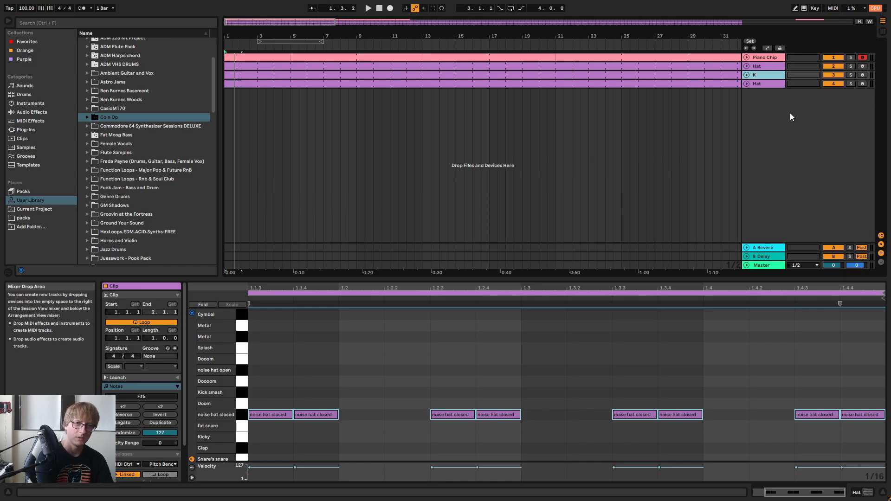
{"action": "key", "text": "Tab"}
{"action": "type", "text": "Snare"}
{"action": "key", "text": "Return"}
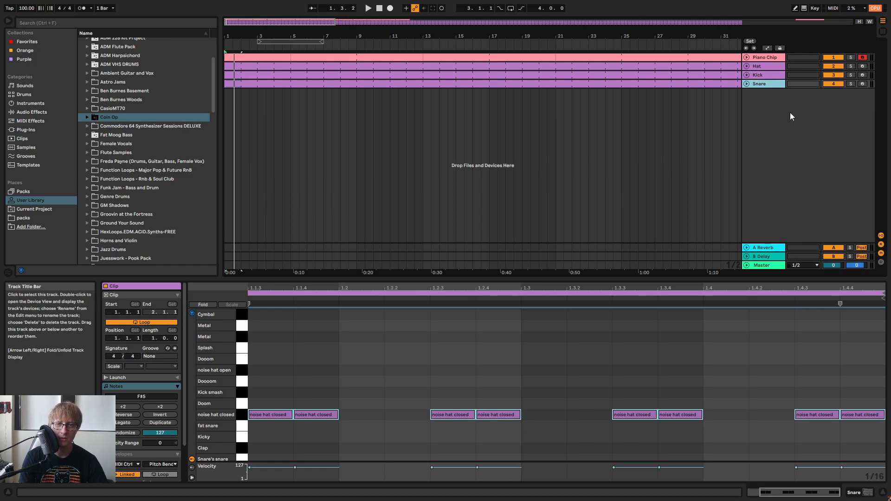
Delete all the copied hat notes from the Kick and Snare clips and check the track clips
{"action": "left_click", "coordinate": [719, 75]}
{"action": "left_click", "coordinate": [621, 390]}
{"action": "key", "text": "ctrl+a"}
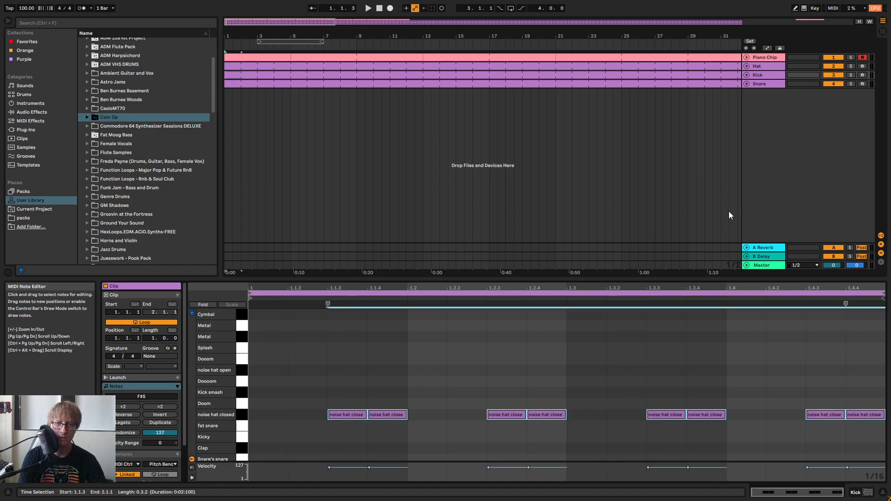
{"action": "key", "text": "Delete"}
{"action": "left_click", "coordinate": [710, 84]}
{"action": "left_click", "coordinate": [592, 375]}
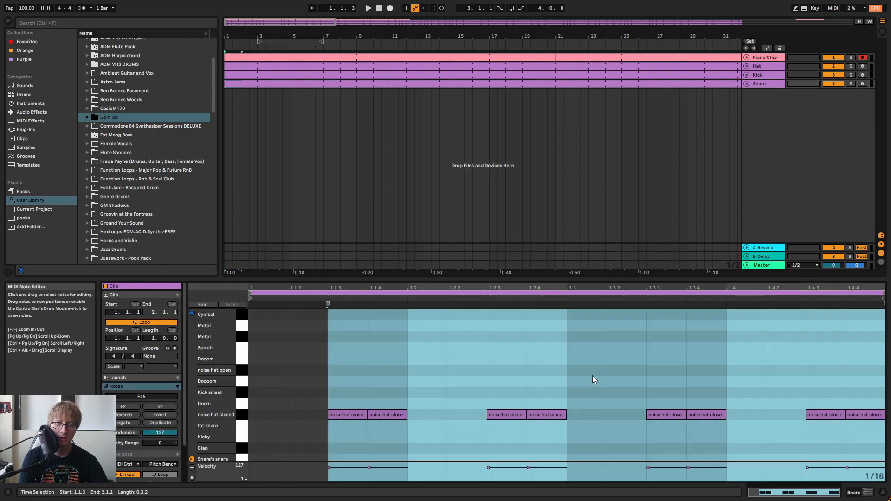
{"action": "key", "text": "ctrl+a"}
{"action": "key", "text": "Delete"}
{"action": "left_click", "coordinate": [657, 74]}
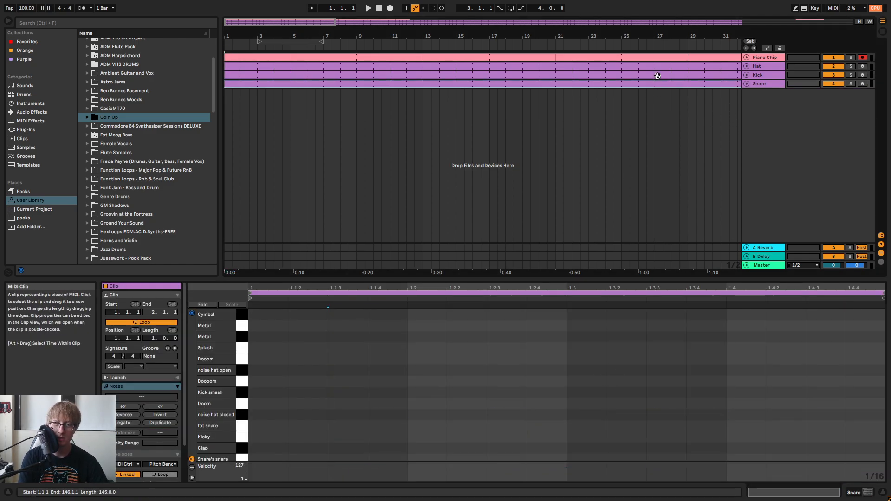
{"action": "left_click", "coordinate": [656, 66]}
{"action": "left_click", "coordinate": [648, 74]}
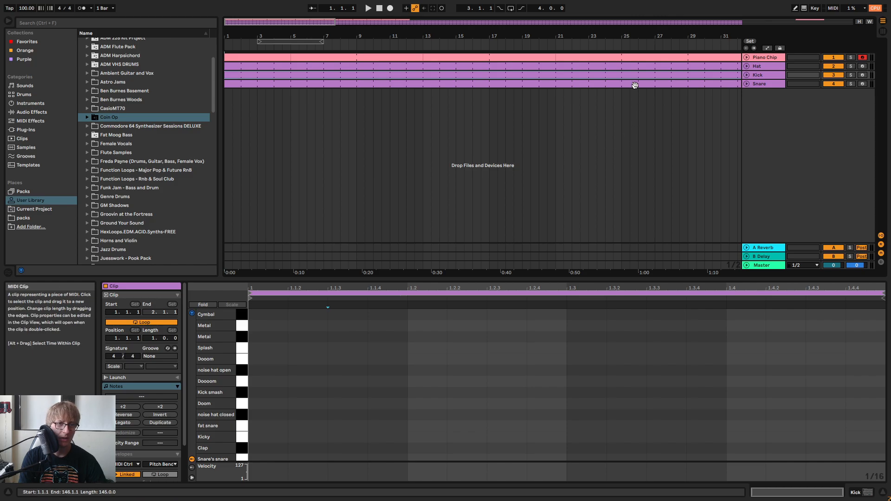
In the Snare clip, audition Snare's snare and add sixteenth notes for it at beats 1.2 and 1.4
{"action": "left_click", "coordinate": [634, 83]}
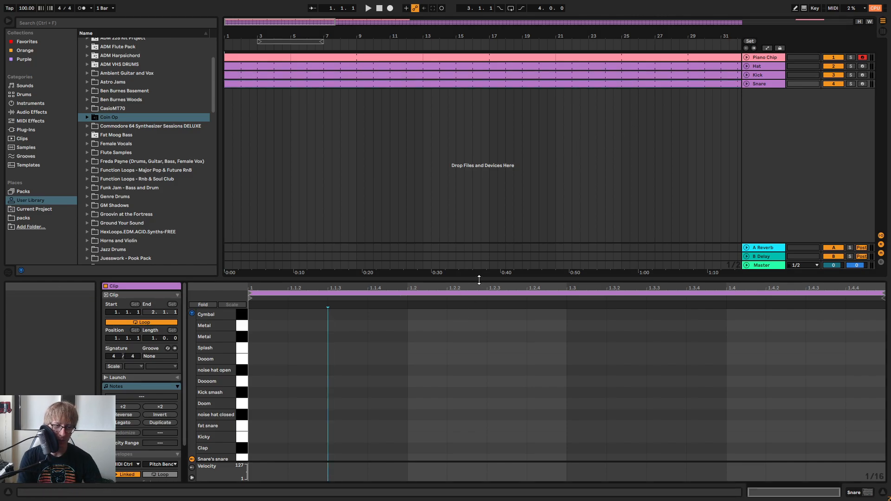
{"action": "left_click_drag", "start_coordinate": [478, 281], "coordinate": [501, 163]}
{"action": "left_click", "coordinate": [244, 344]}
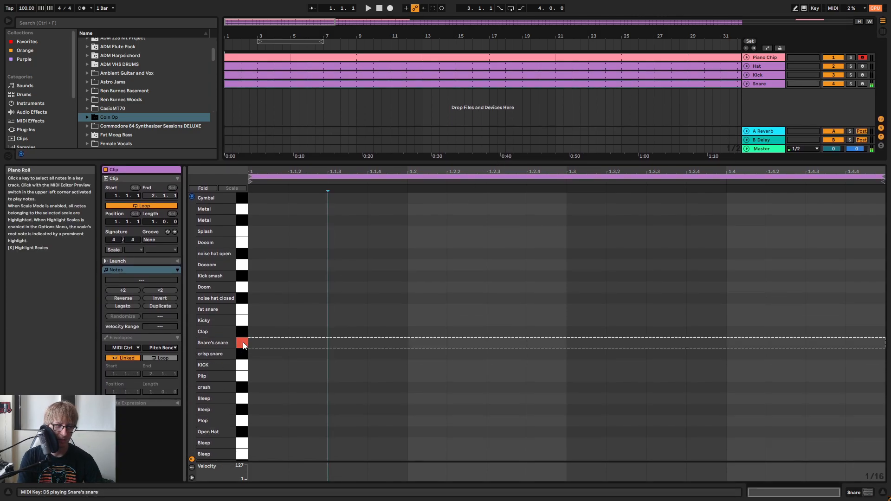
{"action": "left_click", "coordinate": [241, 343]}
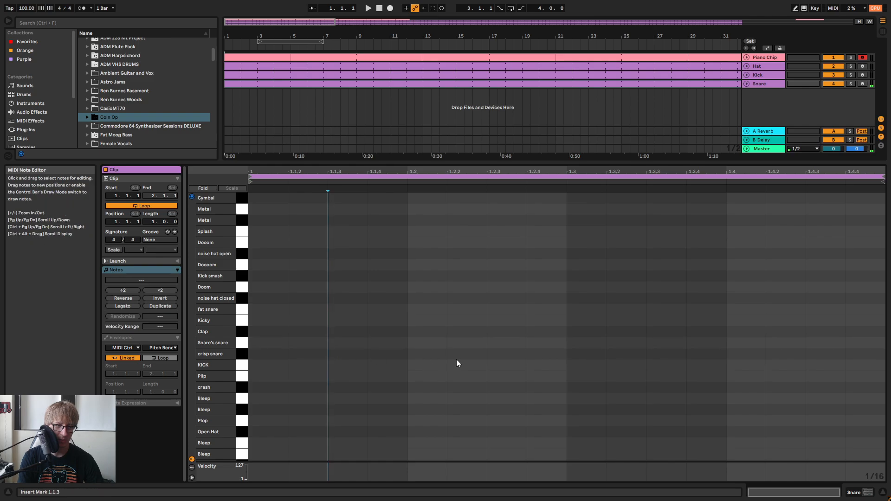
{"action": "double_click", "coordinate": [425, 343]}
{"action": "left_click", "coordinate": [740, 344]}
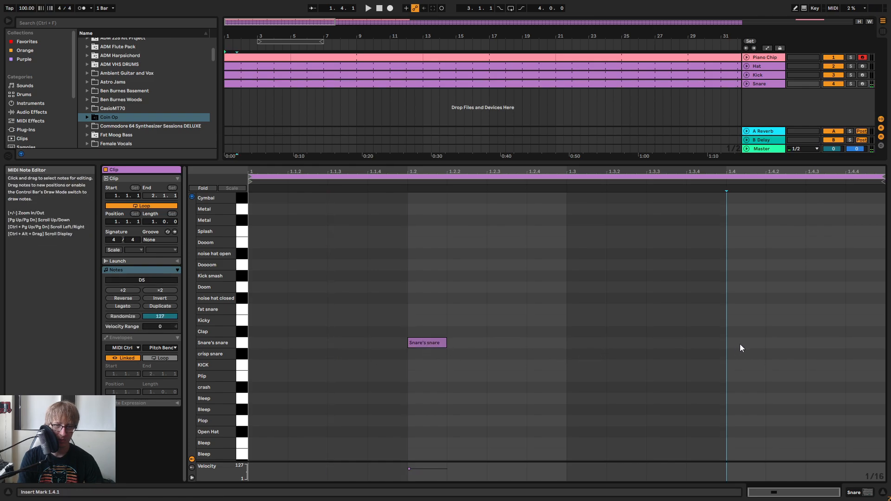
{"action": "double_click", "coordinate": [741, 344]}
Play the song and set the Snare track's volume to about -8.9 dB
{"action": "key", "text": "space"}
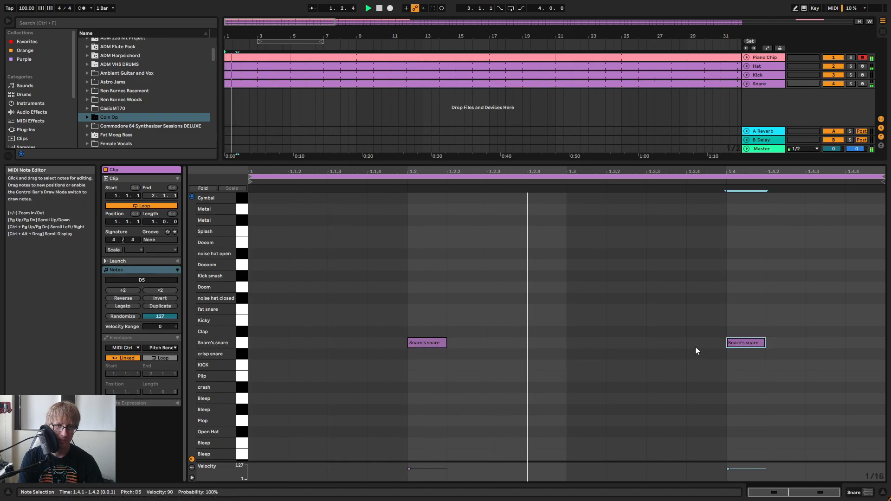
{"action": "key", "text": "Tab"}
{"action": "left_click_drag", "start_coordinate": [388, 122], "coordinate": [388, 119]}
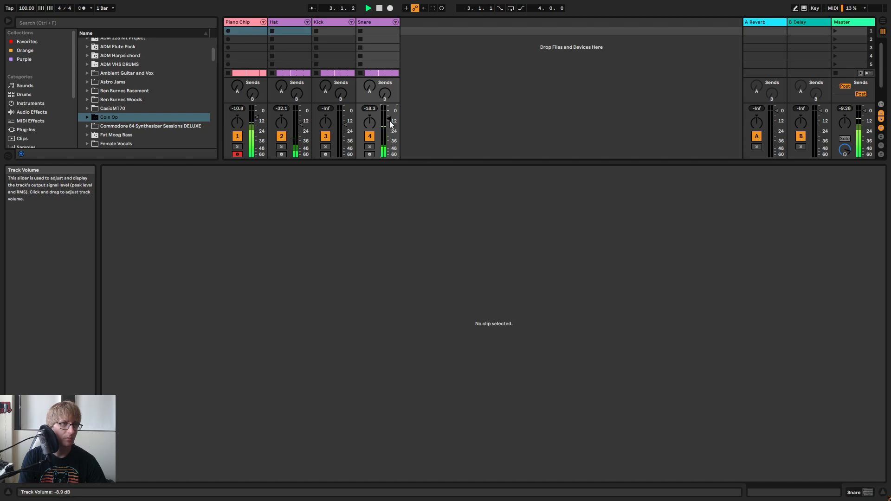
Show the Piano Chip track's devices and set the COIN-OP rack's Pulse Width to 03 during playback
{"action": "left_click", "coordinate": [334, 22]}
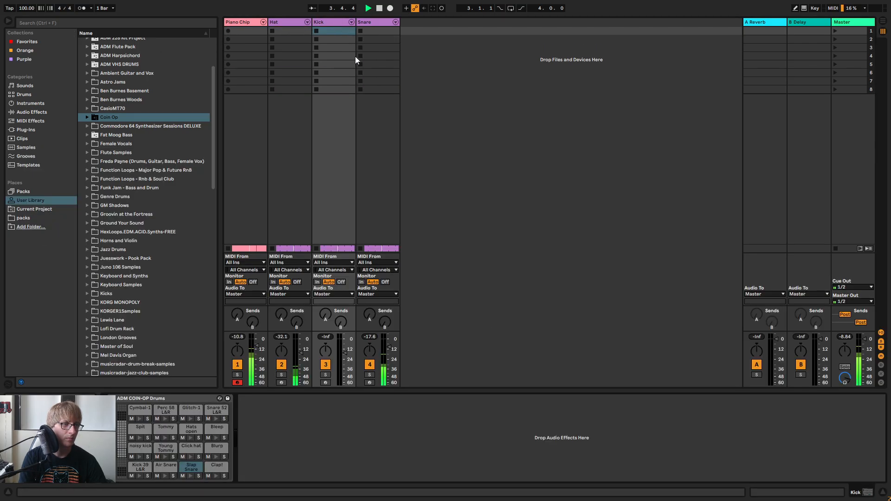
{"action": "key", "text": "Tab"}
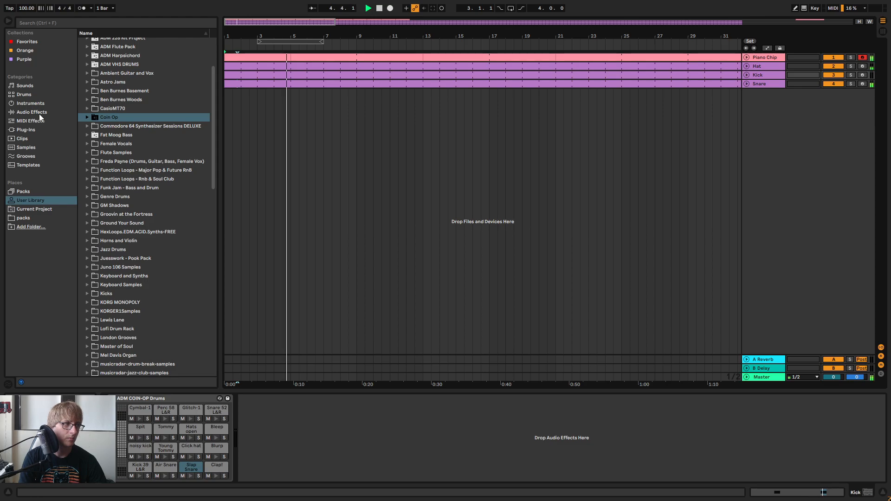
{"action": "left_click", "coordinate": [770, 57]}
{"action": "key", "text": "Tab"}
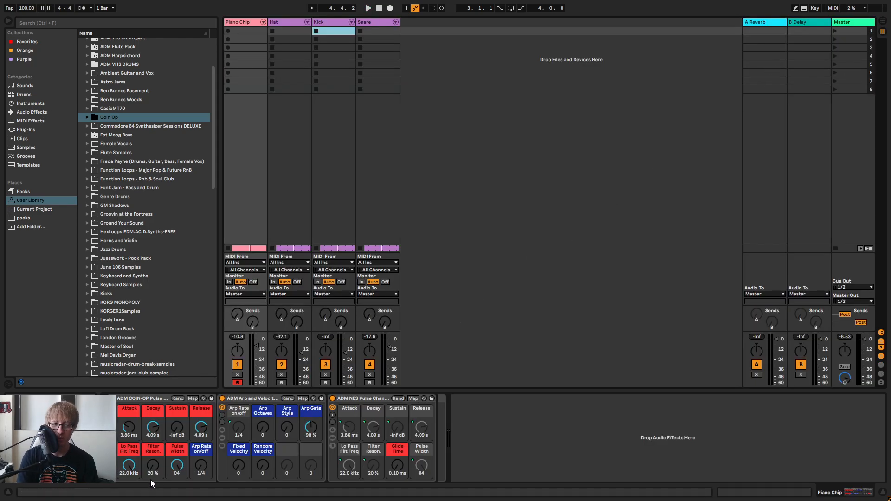
{"action": "key", "text": "space"}
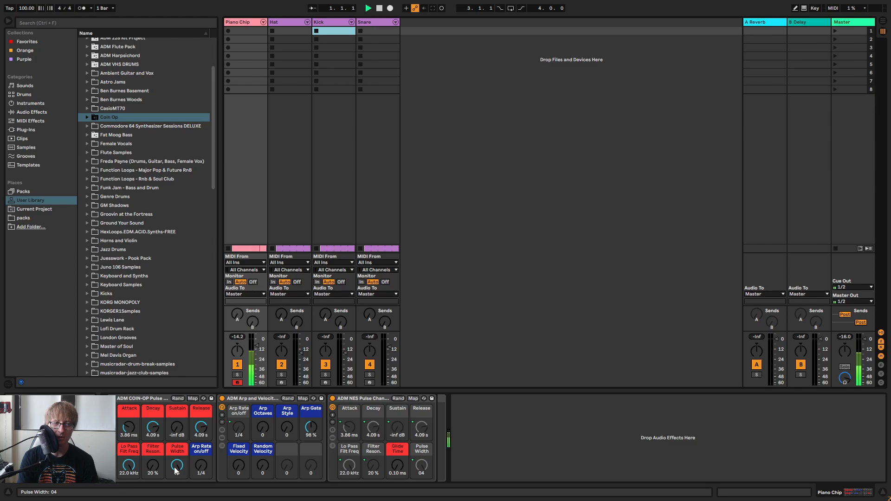
{"action": "left_click_drag", "start_coordinate": [178, 469], "coordinate": [178, 473]}
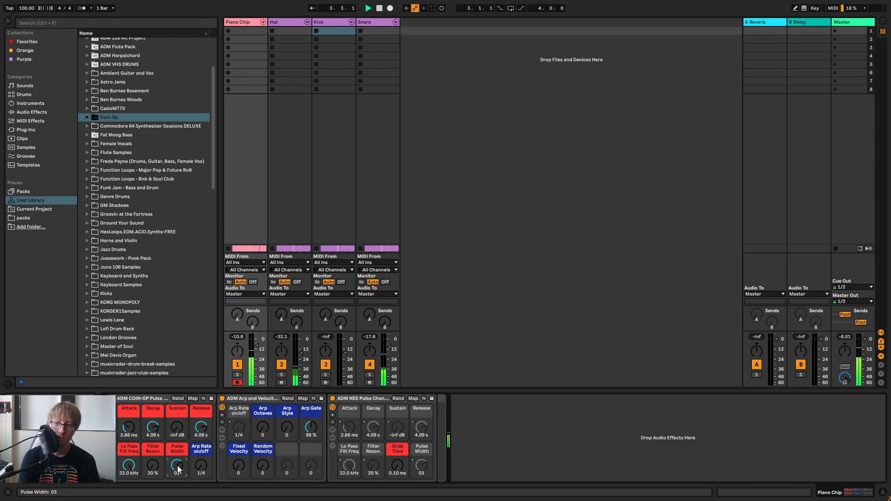
{"action": "key", "text": "space"}
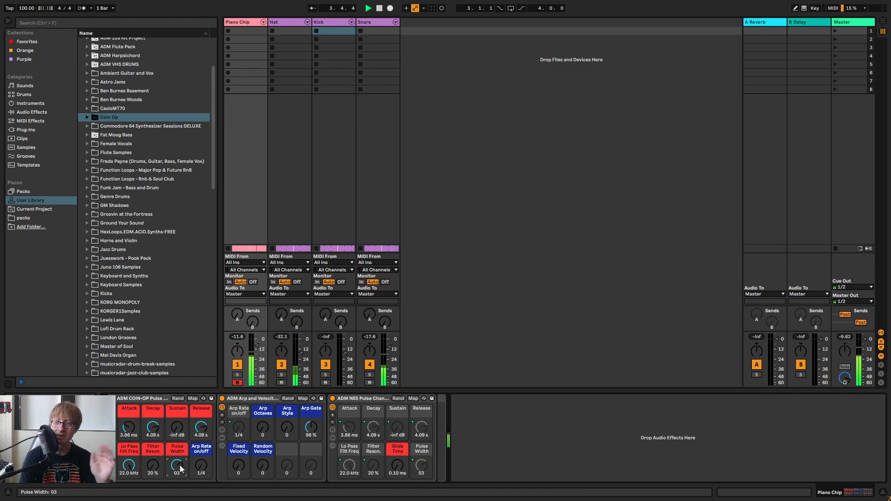
Open the Kick clip's notes and audition its drum pads from Kick dirt down to BodyDrop Kick
{"action": "key", "text": "Tab"}
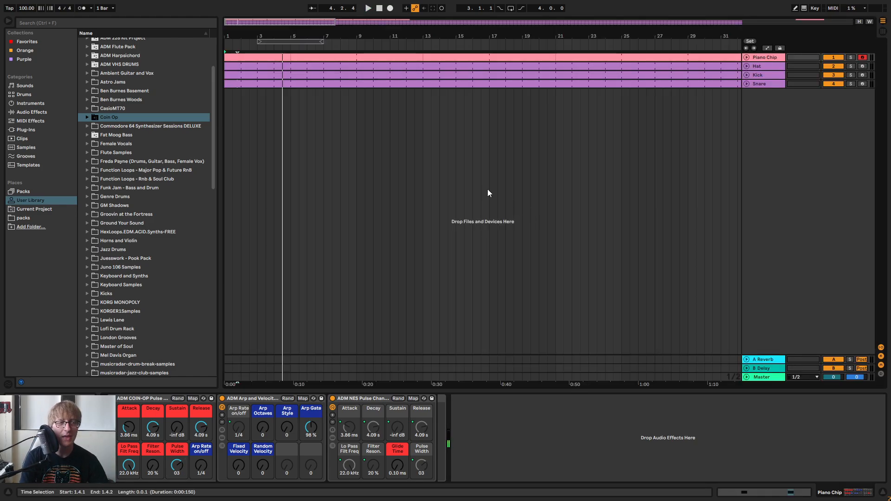
{"action": "left_click", "coordinate": [414, 83]}
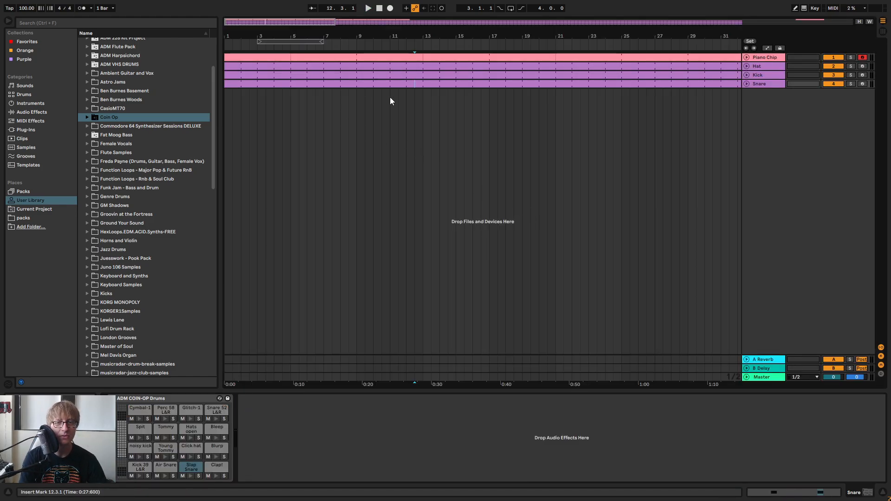
{"action": "double_click", "coordinate": [456, 78]}
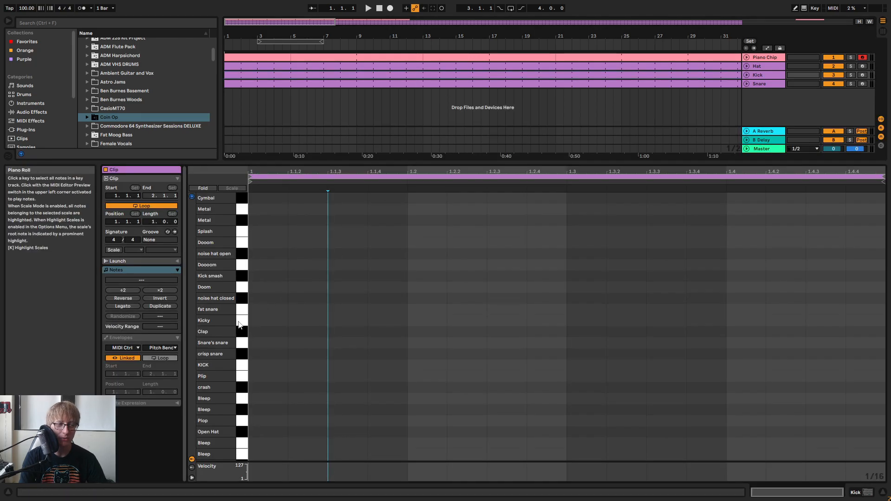
{"action": "scroll", "coordinate": [239, 348], "scroll_direction": "down", "scroll_amount": 6}
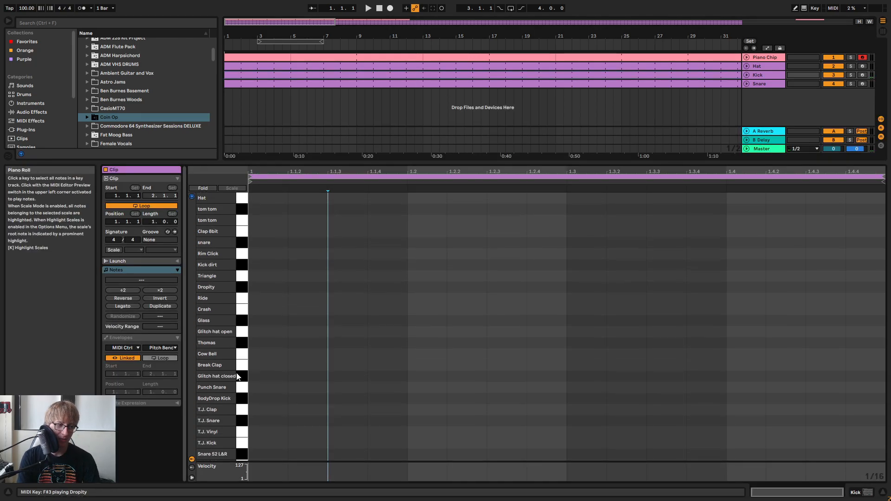
{"action": "left_click", "coordinate": [247, 264]}
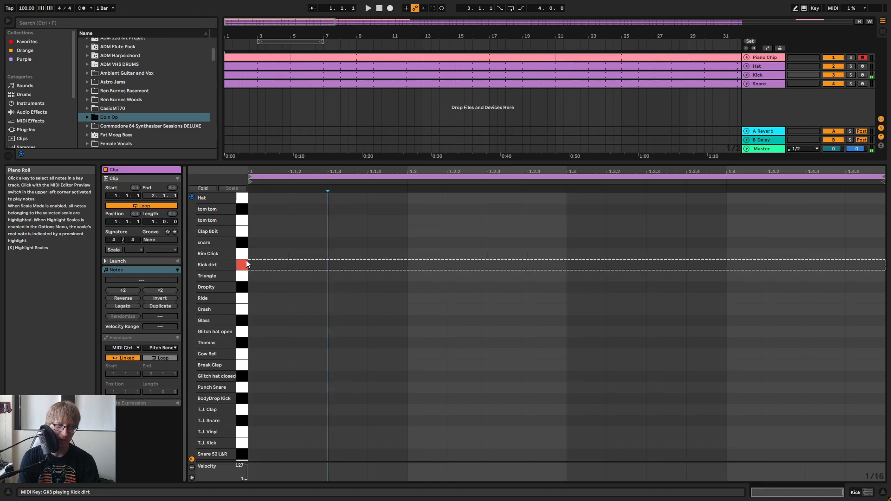
{"action": "left_click_drag", "start_coordinate": [246, 264], "coordinate": [242, 399]}
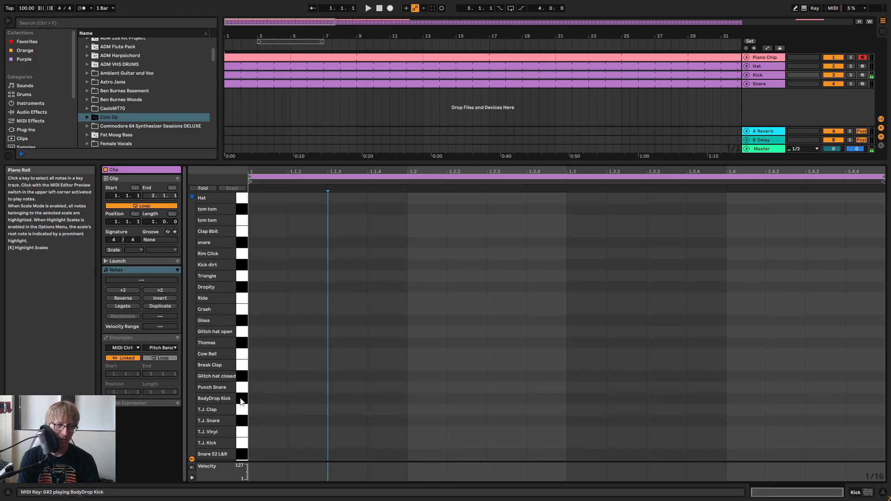
{"action": "scroll", "coordinate": [241, 395], "scroll_direction": "down", "scroll_amount": 3}
Raise the Kick track's volume to about -7.5 dB and return to the clip's notes
{"action": "key", "text": "Tab"}
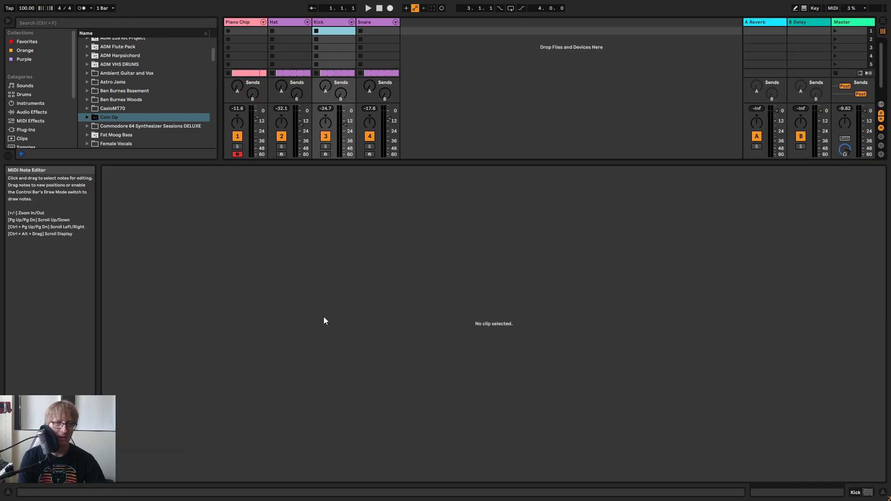
{"action": "left_click_drag", "start_coordinate": [344, 125], "coordinate": [344, 121]}
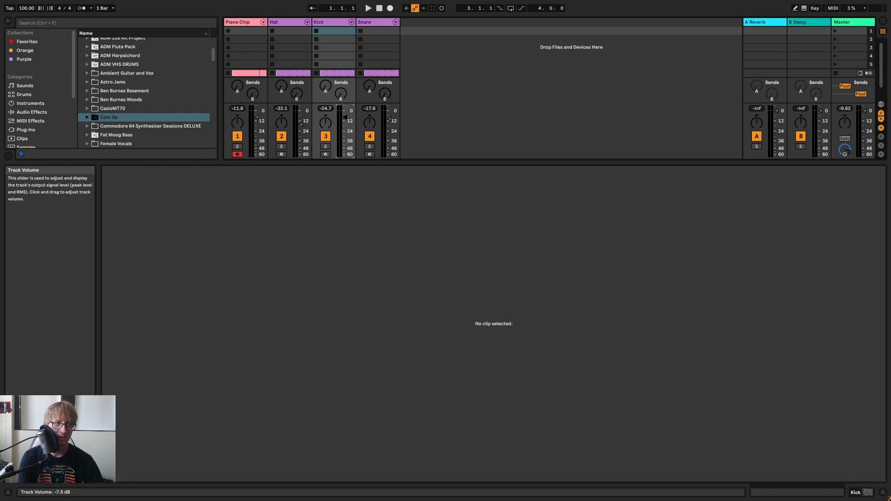
{"action": "key", "text": "Tab"}
Audition the Kick clip's lower drum pads for a kick sound, including T.J. Kick and Punch Snare
{"action": "left_click_drag", "start_coordinate": [242, 344], "coordinate": [242, 413]}
{"action": "left_click_drag", "start_coordinate": [239, 455], "coordinate": [247, 281]}
{"action": "left_click", "coordinate": [246, 278]}
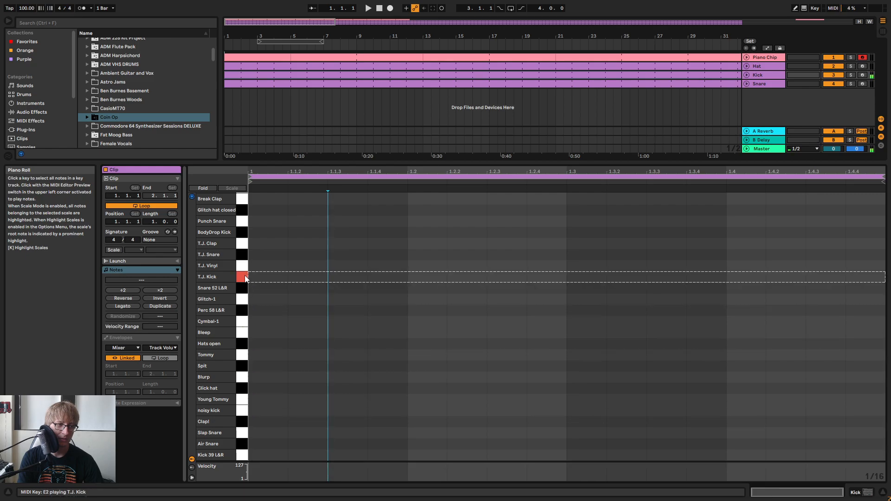
{"action": "scroll", "coordinate": [230, 369], "scroll_direction": "up", "scroll_amount": 5}
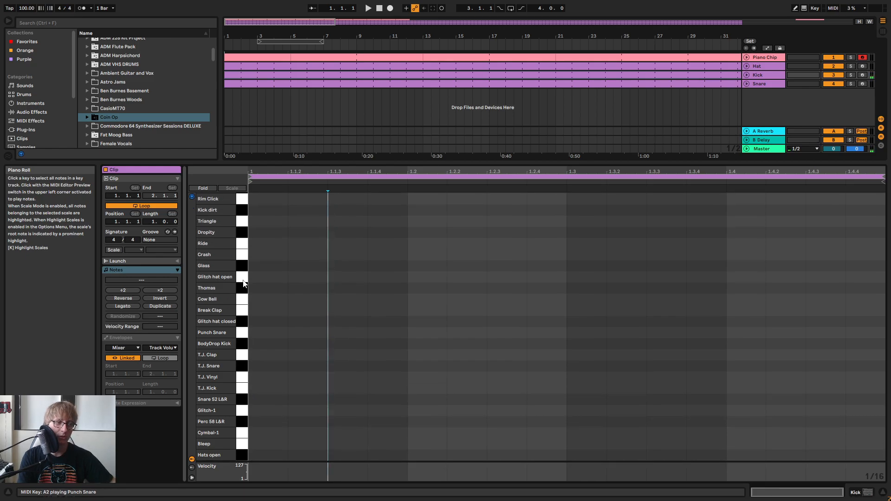
{"action": "left_click_drag", "start_coordinate": [241, 332], "coordinate": [244, 215]}
{"action": "scroll", "coordinate": [283, 228], "scroll_direction": "up", "scroll_amount": 6}
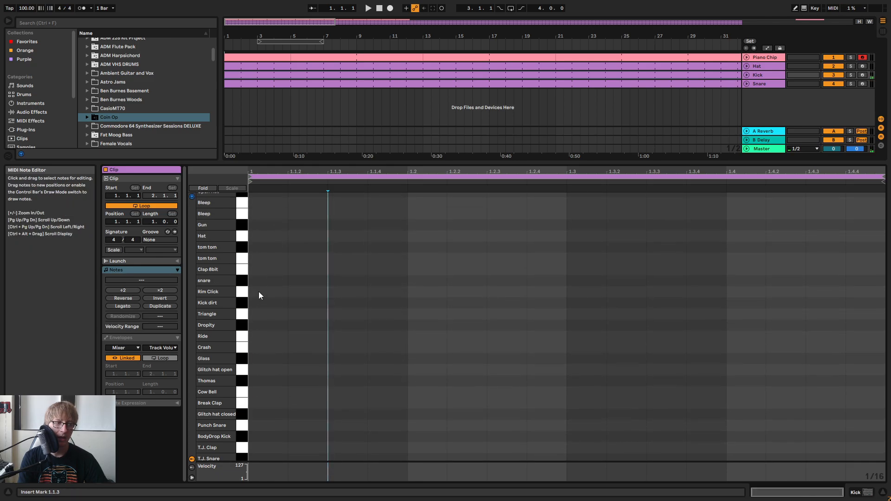
{"action": "left_click_drag", "start_coordinate": [244, 343], "coordinate": [241, 269]}
{"action": "scroll", "coordinate": [253, 271], "scroll_direction": "up", "scroll_amount": 3}
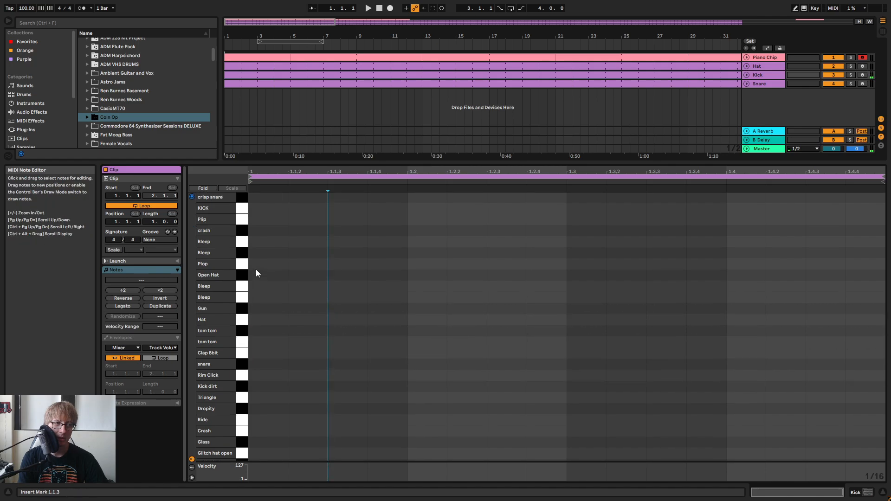
Audition the Kick clip's higher drum pads, including KICK, fat snare, Doooom and noise hat open
{"action": "left_click", "coordinate": [241, 238]}
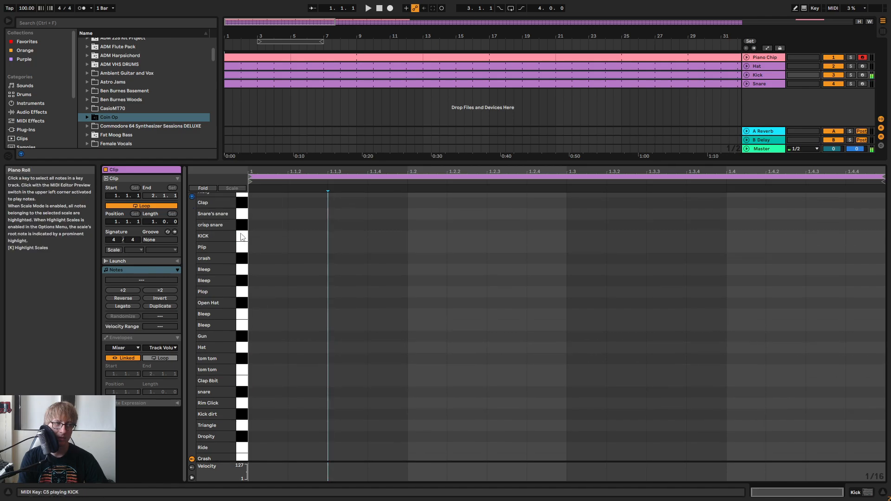
{"action": "scroll", "coordinate": [241, 230], "scroll_direction": "up", "scroll_amount": 3}
{"action": "left_click", "coordinate": [242, 258]}
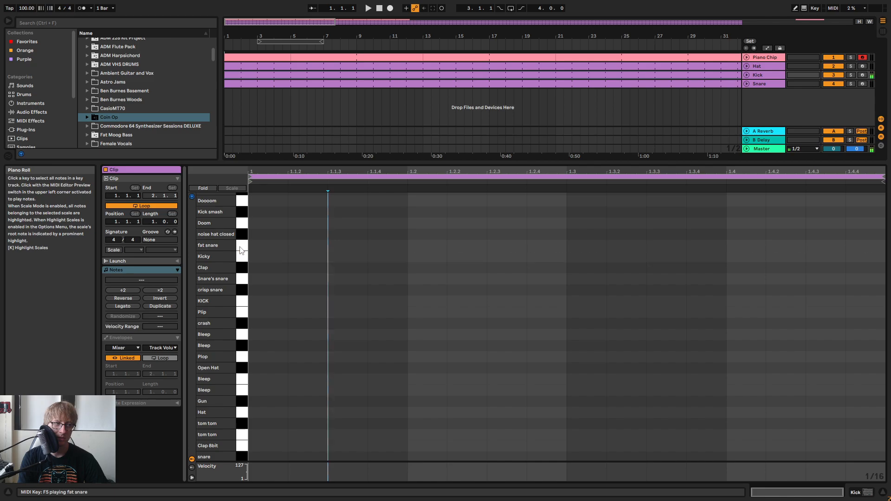
{"action": "scroll", "coordinate": [242, 208], "scroll_direction": "up", "scroll_amount": 3}
{"action": "scroll", "coordinate": [248, 229], "scroll_direction": "up", "scroll_amount": 1}
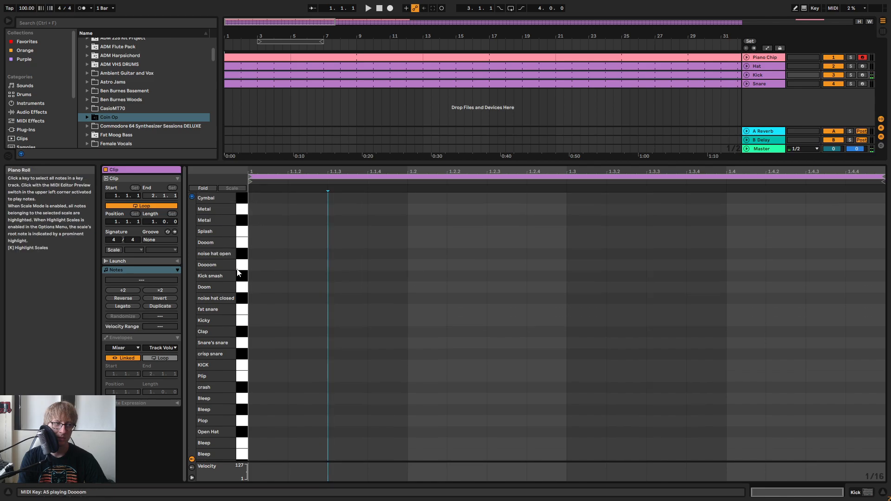
{"action": "left_click_drag", "start_coordinate": [242, 275], "coordinate": [240, 254]}
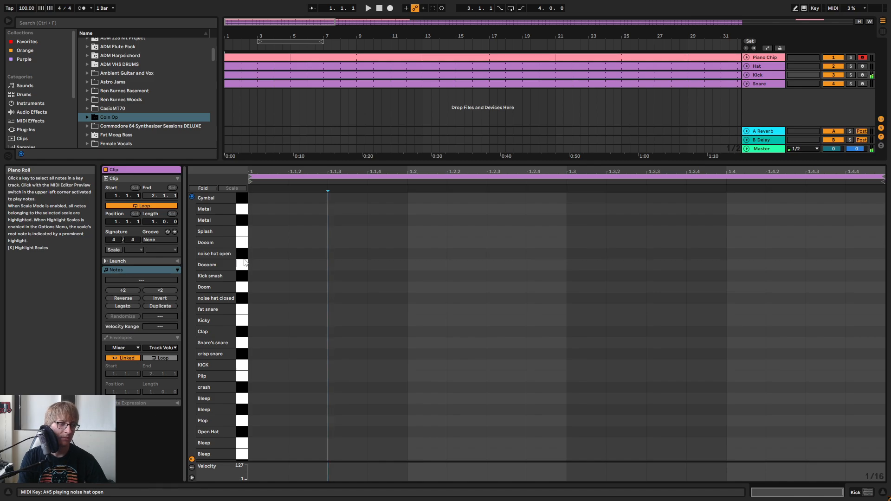
Find EQ Eight's drum presets among the audio effects and load Hat EQ 1 onto the Hat track
{"action": "key", "text": "Tab"}
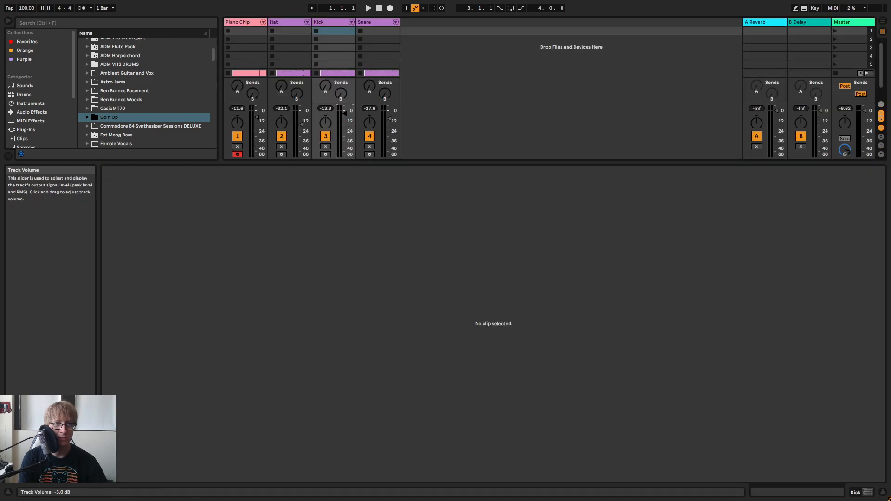
{"action": "left_click", "coordinate": [32, 103]}
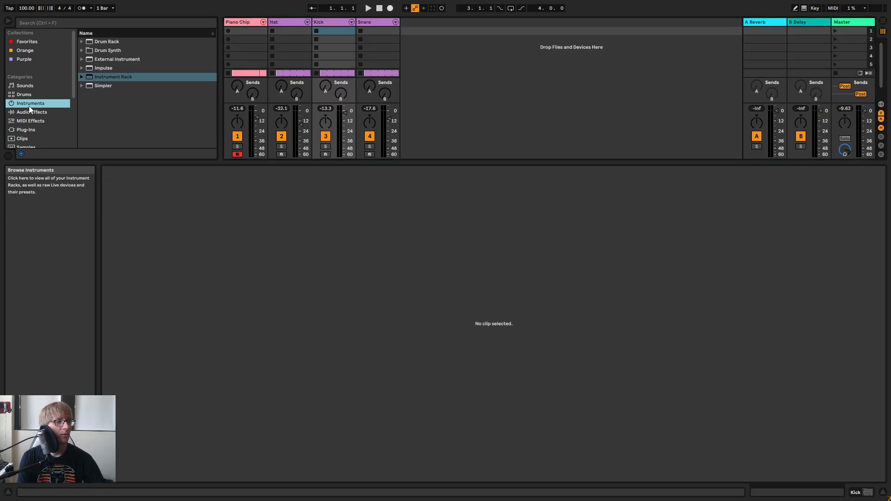
{"action": "left_click", "coordinate": [31, 112]}
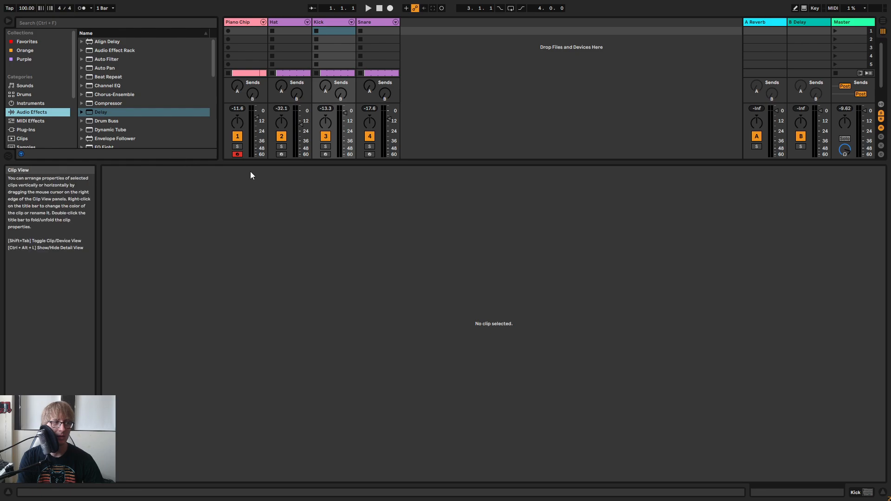
{"action": "left_click_drag", "start_coordinate": [254, 161], "coordinate": [255, 302]}
{"action": "left_click", "coordinate": [82, 148]}
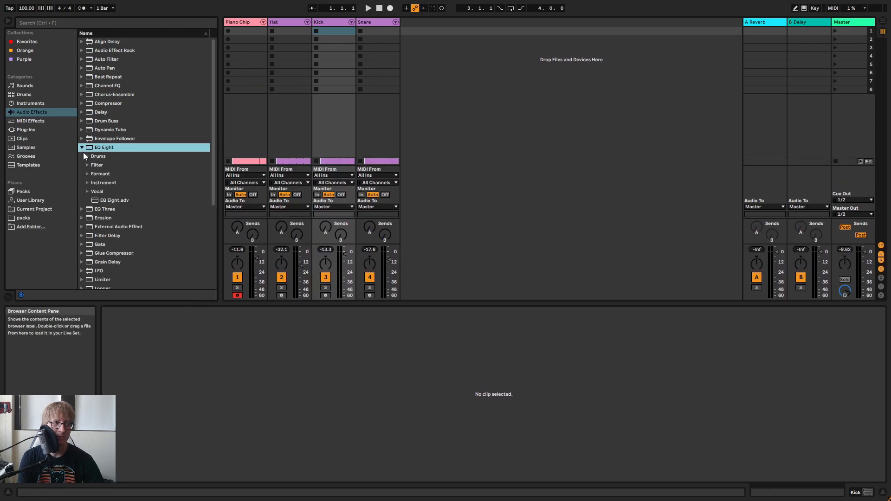
{"action": "left_click", "coordinate": [87, 157]}
{"action": "left_click", "coordinate": [123, 202]}
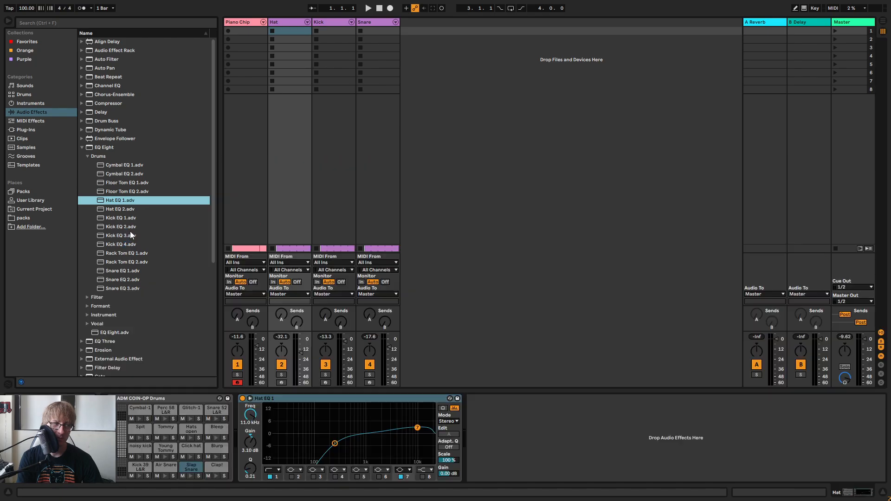
Load Kick EQ 2 onto the Kick track and Snare EQ 1 onto the Snare track, then play the song
{"action": "left_click_drag", "start_coordinate": [134, 227], "coordinate": [194, 211]}
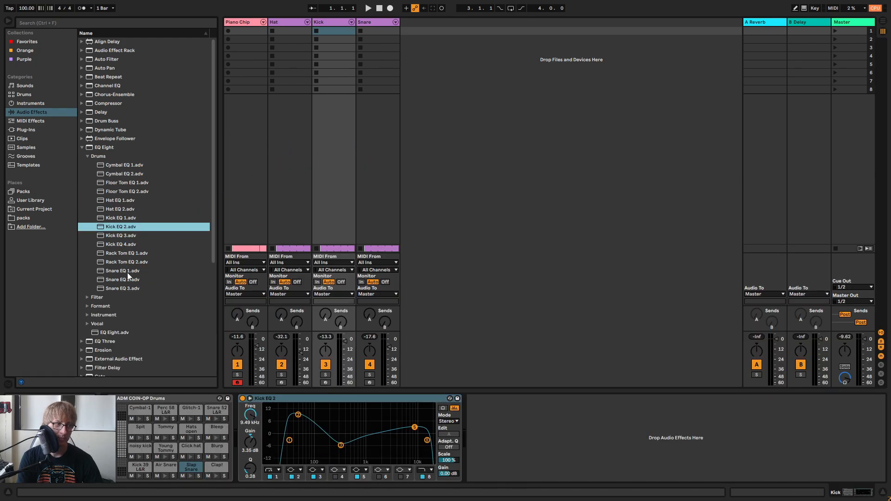
{"action": "left_click", "coordinate": [126, 272]}
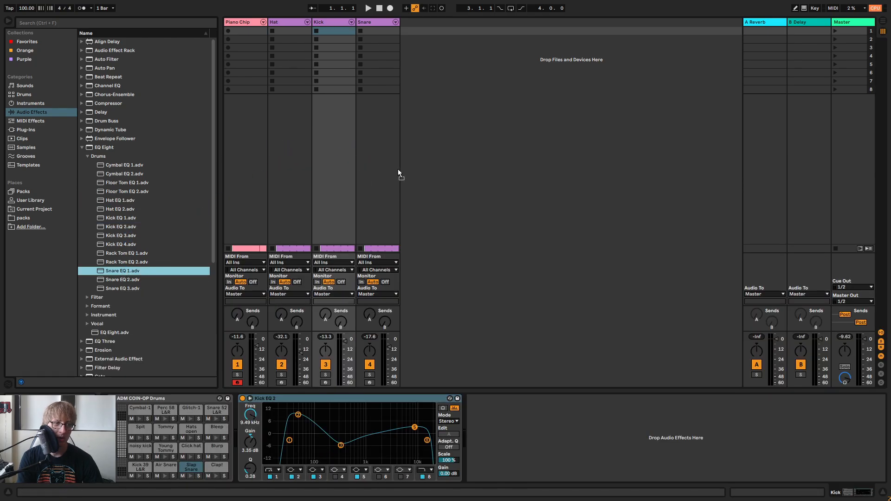
{"action": "key", "text": "Tab"}
{"action": "key", "text": "space"}
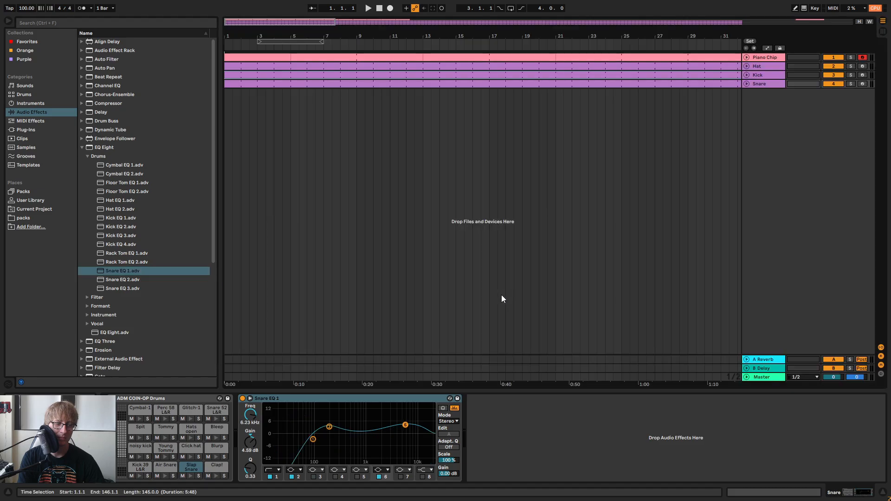
Reopen the Kick clip and add a sixteenth Kicky note at beat 1.1
{"action": "key", "text": "Tab"}
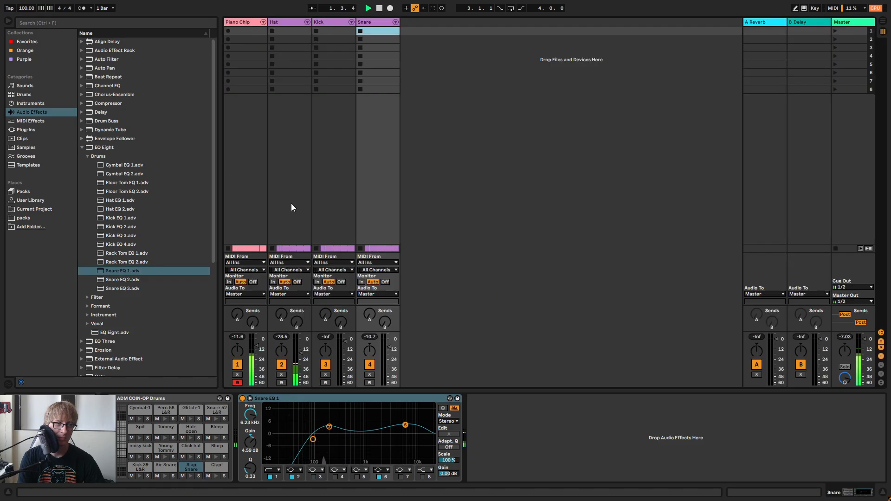
{"action": "left_click", "coordinate": [329, 29]}
{"action": "key", "text": "Tab"}
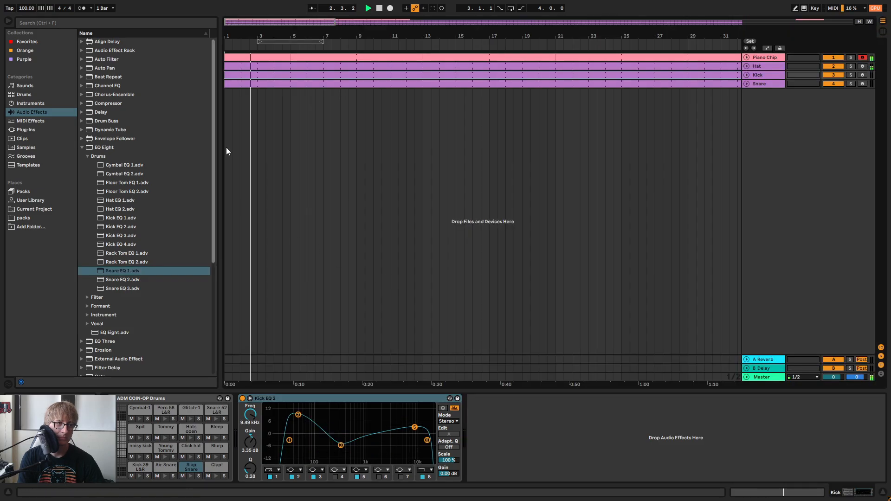
{"action": "double_click", "coordinate": [314, 77]}
{"action": "key", "text": "space"}
{"action": "scroll", "coordinate": [255, 375], "scroll_direction": "down", "scroll_amount": 3}
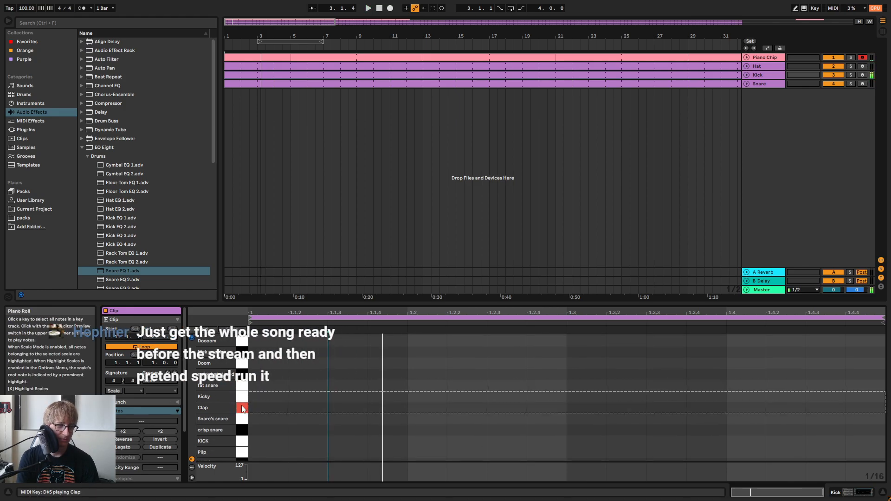
{"action": "double_click", "coordinate": [258, 396]}
Play the song and set the Kick track's volume to about -8.6 dB
{"action": "key", "text": "space"}
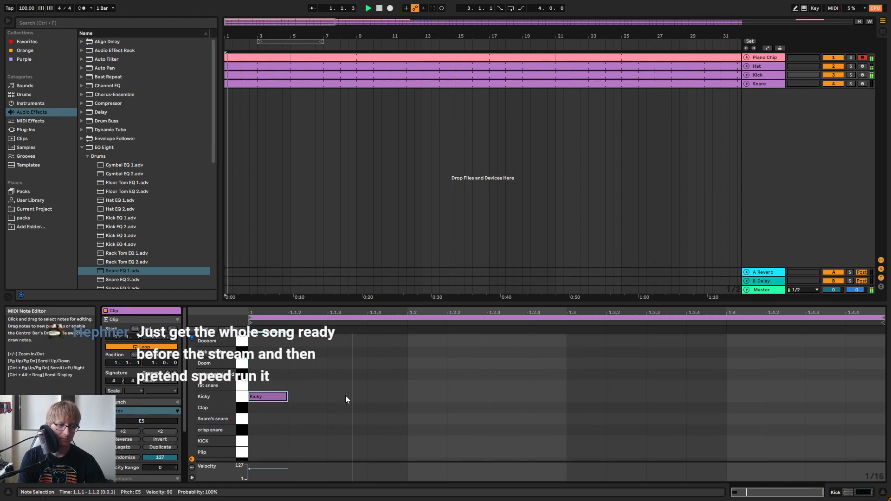
{"action": "key", "text": "Tab"}
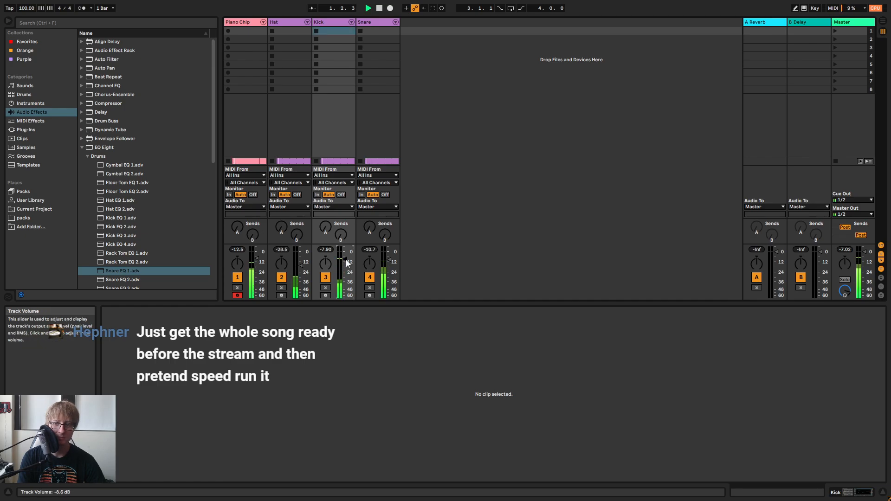
{"action": "key", "text": "Tab"}
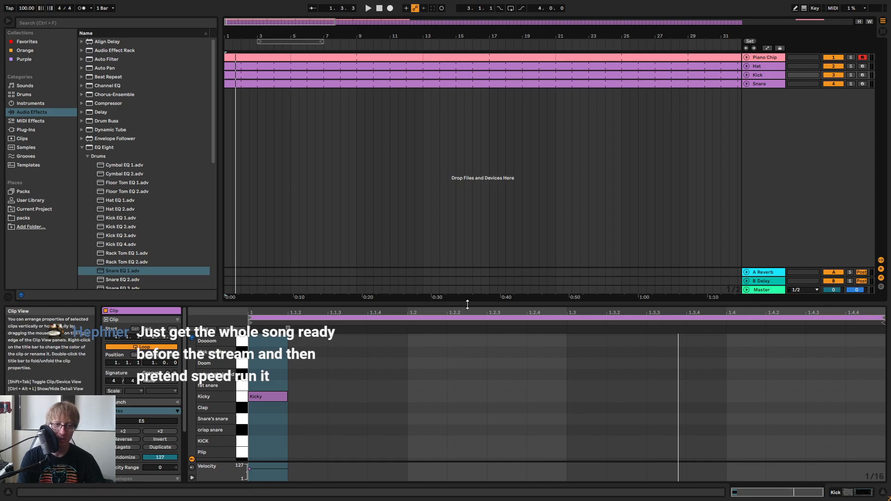
Enlarge the Kick clip's note editor and copy the Kicky note to beat 1.3
{"action": "left_click_drag", "start_coordinate": [467, 304], "coordinate": [468, 132]}
{"action": "left_click", "coordinate": [279, 289]}
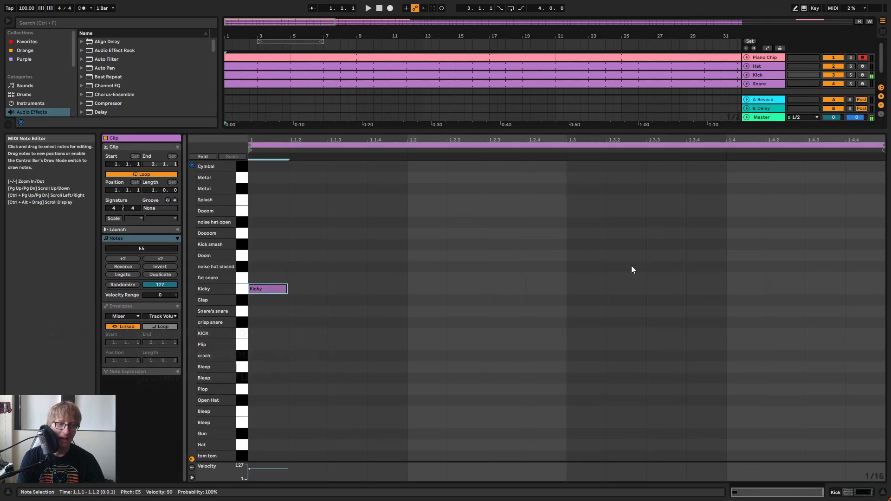
{"action": "left_click", "coordinate": [574, 263]}
{"action": "key", "text": "ctrl+v"}
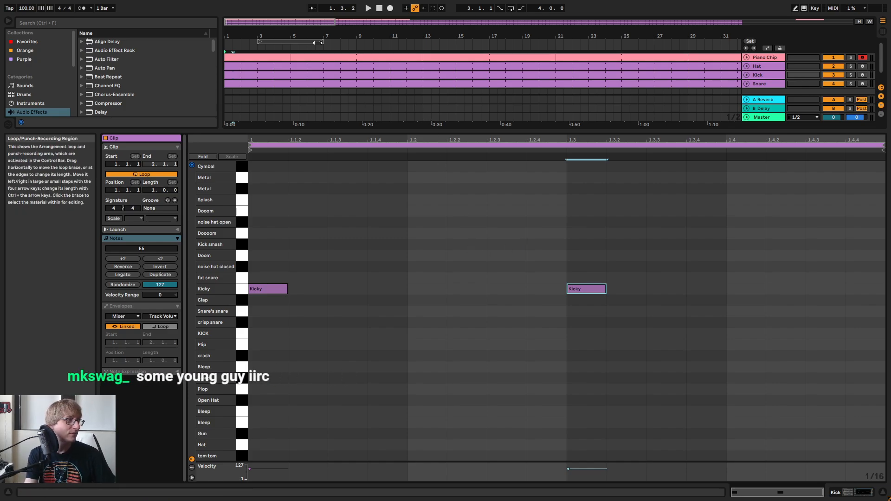
Play the song and enlarge the mixer to check the track levels
{"action": "key", "text": "space"}
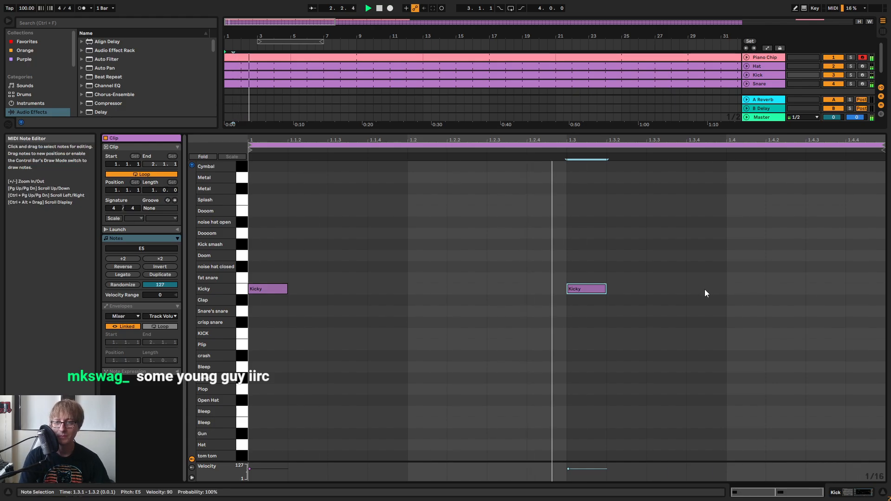
{"action": "key", "text": "Tab"}
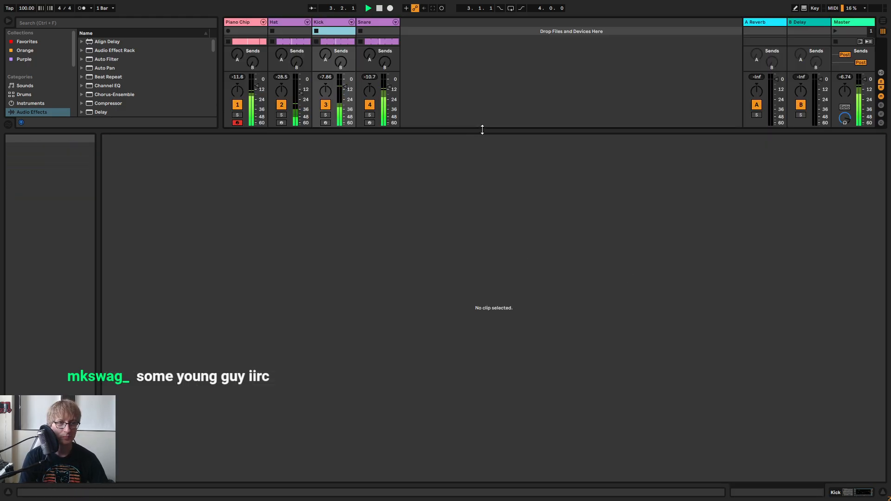
{"action": "left_click_drag", "start_coordinate": [483, 130], "coordinate": [455, 274]}
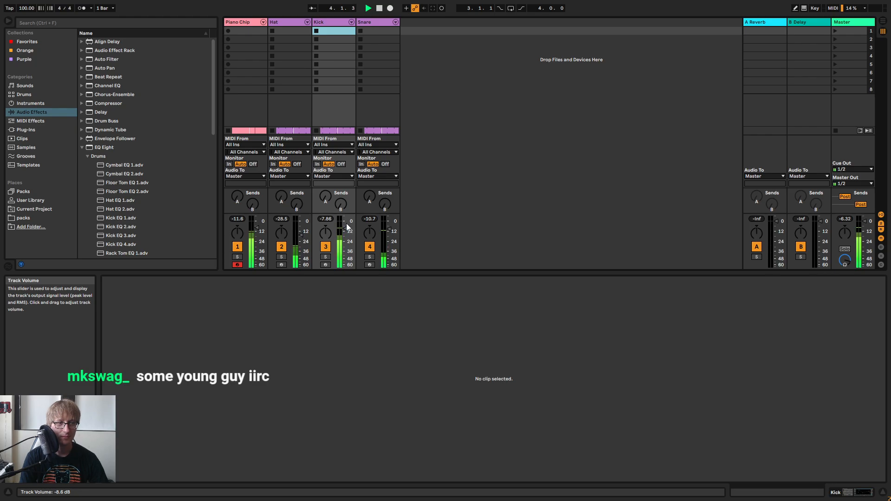
Reopen the Kick clip from the arrangement in an enlarged note editor and reset playback to the song start
{"action": "key", "text": "Tab"}
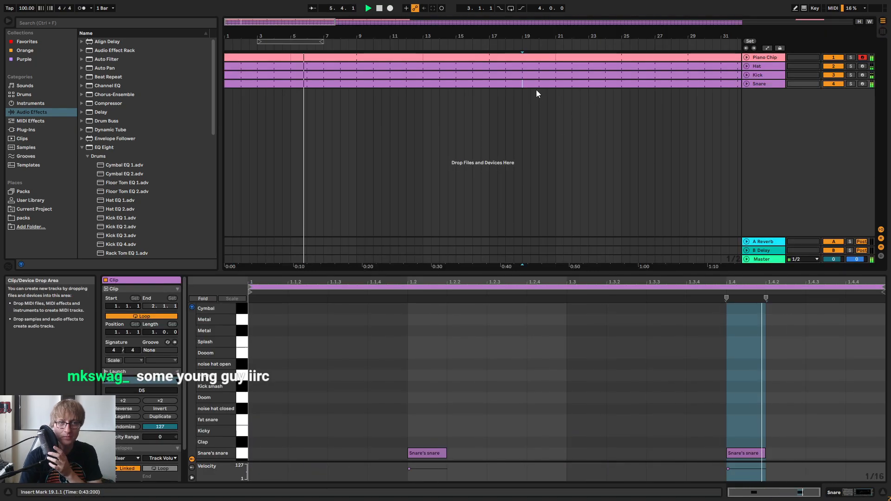
{"action": "left_click", "coordinate": [535, 76]}
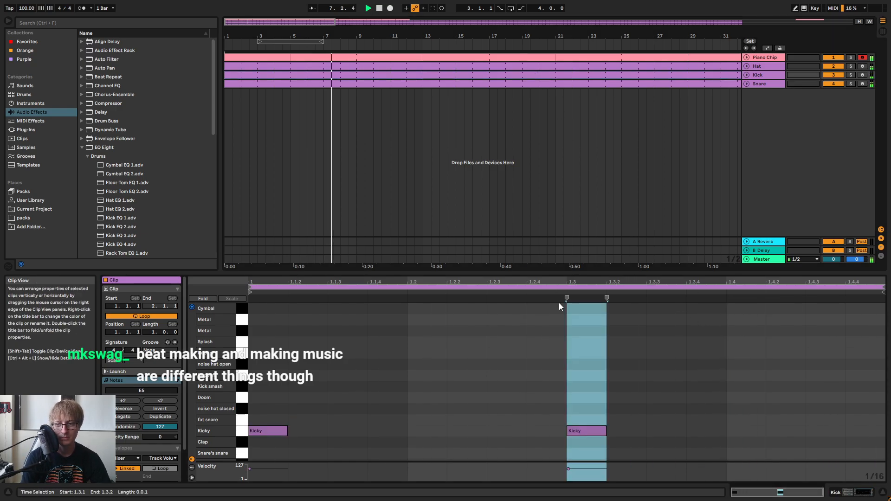
{"action": "left_click_drag", "start_coordinate": [651, 273], "coordinate": [649, 162]}
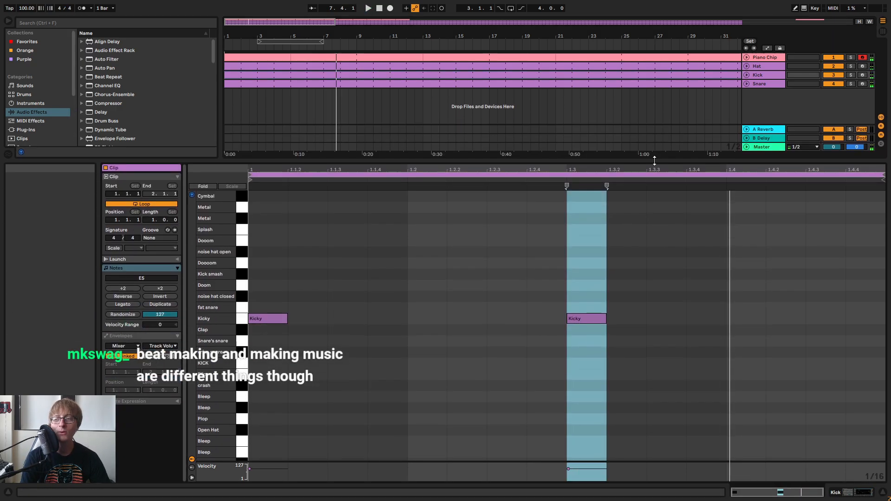
{"action": "left_click", "coordinate": [500, 280]}
{"action": "key", "text": "space"}
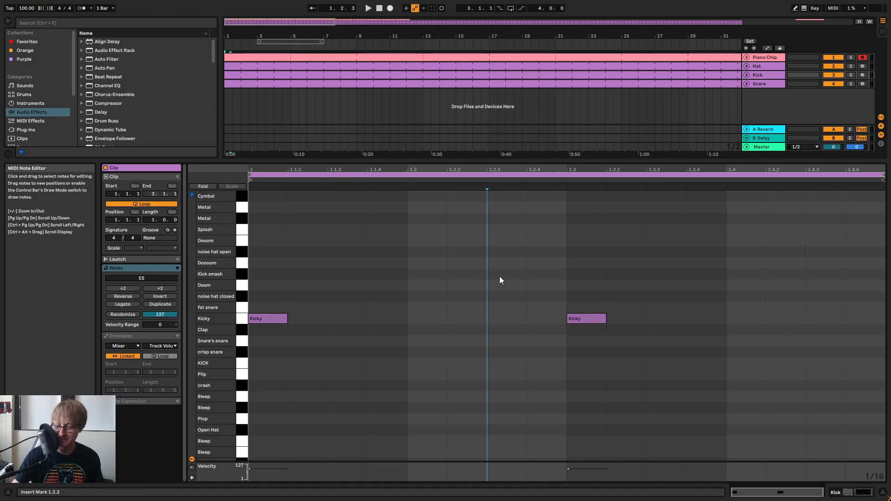
{"action": "left_click", "coordinate": [379, 8]}
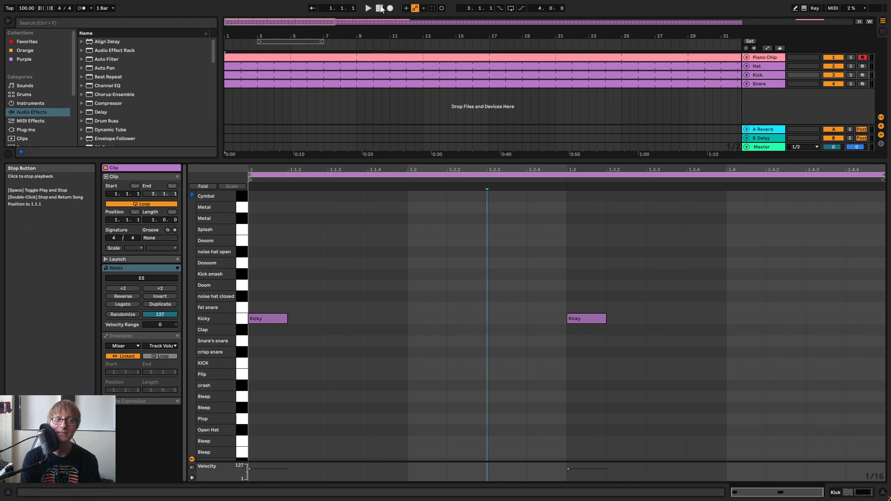
Play the song from the start and extend the Piano Chip clip so it ends level with the drum clips at bar 145
{"action": "left_click", "coordinate": [369, 8]}
{"action": "left_click_drag", "start_coordinate": [628, 160], "coordinate": [598, 273]}
{"action": "mouse_move", "coordinate": [628, 36]}
{"action": "left_mouse_down"}
{"action": "mouse_move", "coordinate": [629, 10]}
{"action": "mouse_move", "coordinate": [628, 28]}
{"action": "left_mouse_up"}
{"action": "left_click", "coordinate": [493, 84]}
{"action": "left_click_drag", "start_coordinate": [511, 36], "coordinate": [511, 18]}
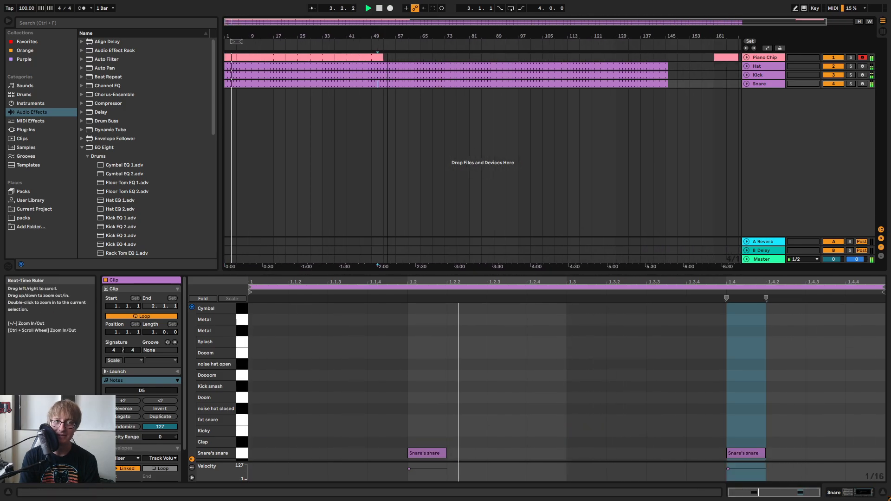
{"action": "left_click_drag", "start_coordinate": [383, 57], "coordinate": [654, 83]}
{"action": "left_click", "coordinate": [650, 66]}
{"action": "left_click", "coordinate": [656, 83], "text": "shift"}
{"action": "left_click", "coordinate": [382, 84]}
{"action": "left_click_drag", "start_coordinate": [381, 36], "coordinate": [381, 54]}
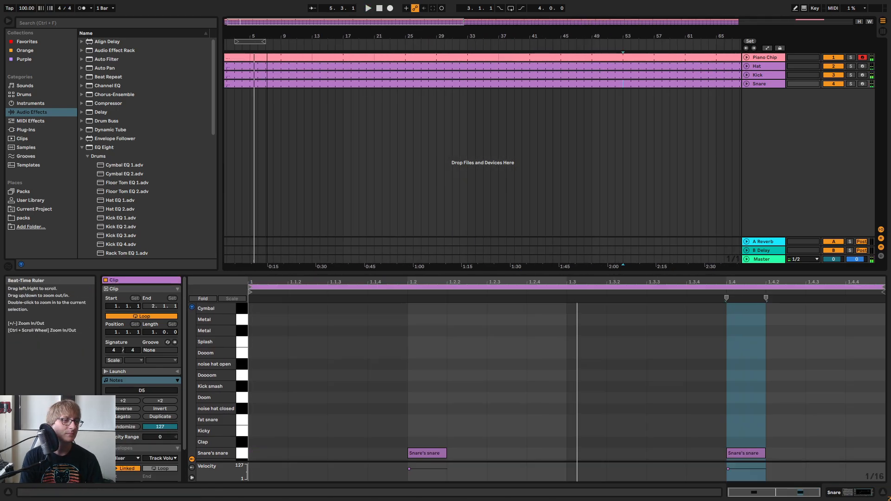
Play from bar 5 and audition Piano Chip pulse widths 02 and 01 before restoring 03
{"action": "left_click_drag", "start_coordinate": [267, 36], "coordinate": [282, 36]}
{"action": "key", "text": "space"}
{"action": "left_click", "coordinate": [285, 103]}
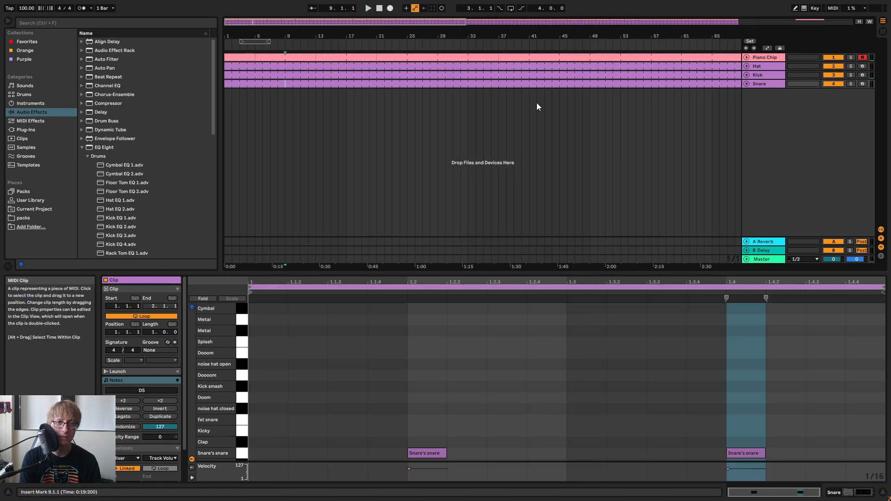
{"action": "left_click", "coordinate": [251, 92]}
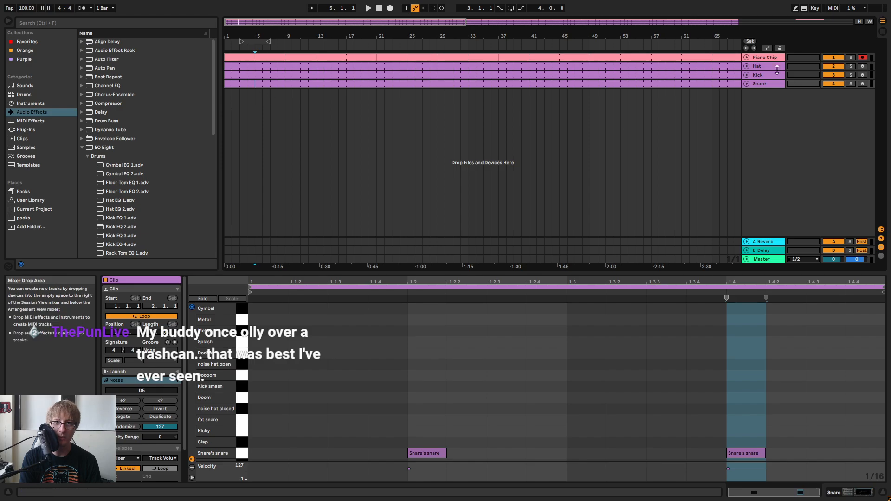
{"action": "left_click", "coordinate": [762, 58]}
{"action": "key", "text": "space"}
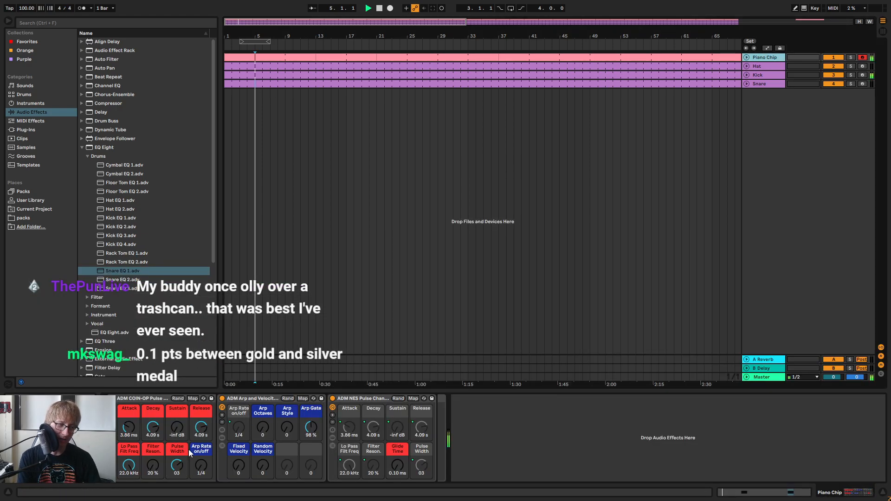
{"action": "left_click_drag", "start_coordinate": [180, 465], "coordinate": [181, 480]}
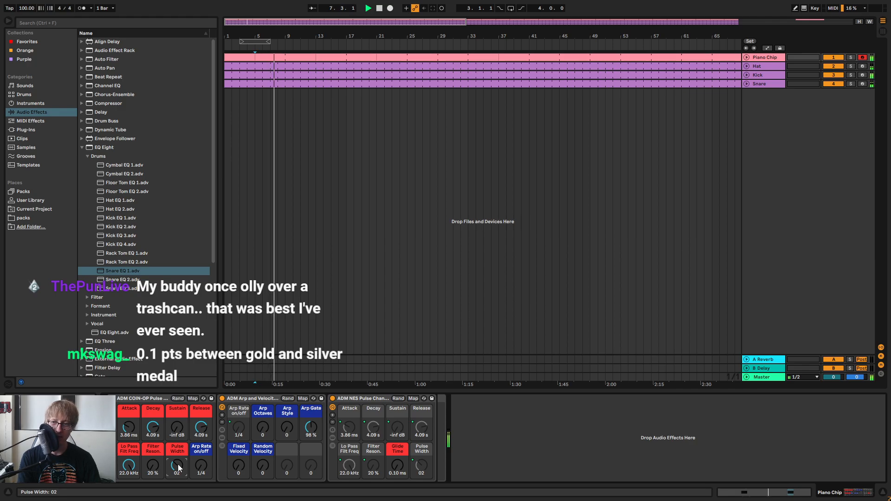
{"action": "left_click_drag", "start_coordinate": [179, 468], "coordinate": [179, 474]}
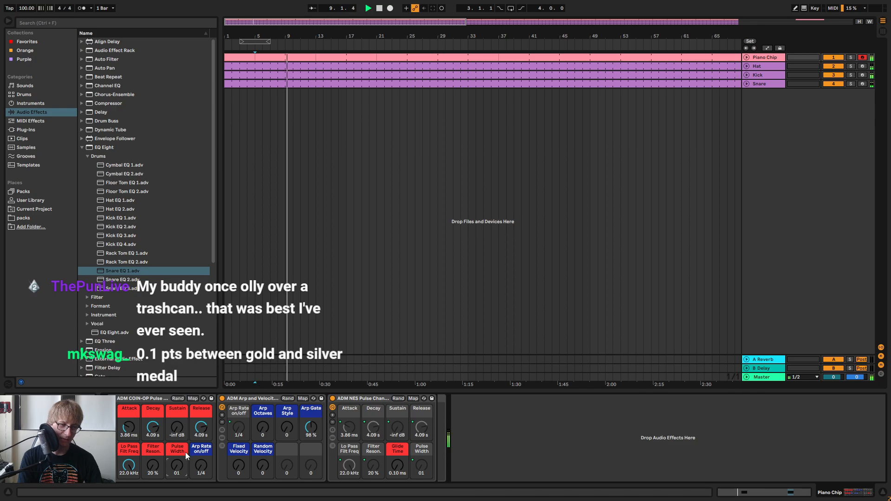
{"action": "left_click_drag", "start_coordinate": [185, 471], "coordinate": [185, 466]}
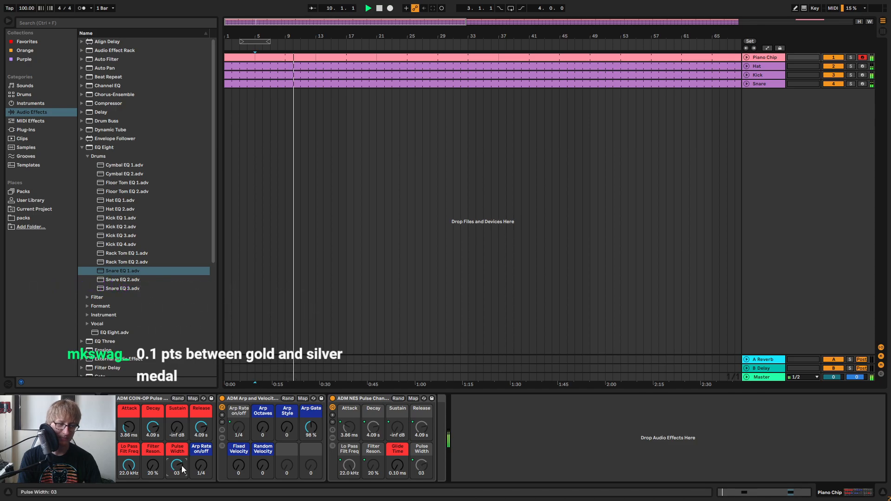
{"action": "left_click", "coordinate": [528, 264]}
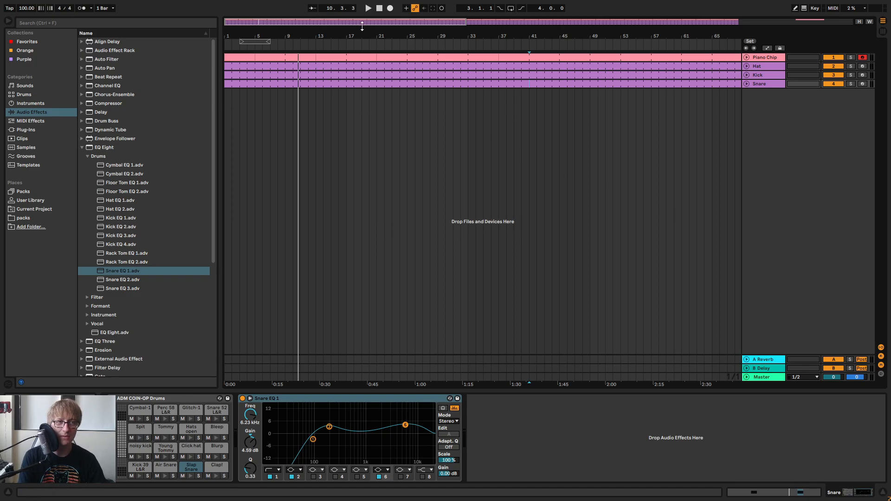
Unfold the Piano Chip track and delete its stray clip at bar 161
{"action": "left_click", "coordinate": [379, 8]}
{"action": "left_click_drag", "start_coordinate": [393, 35], "coordinate": [394, 14]}
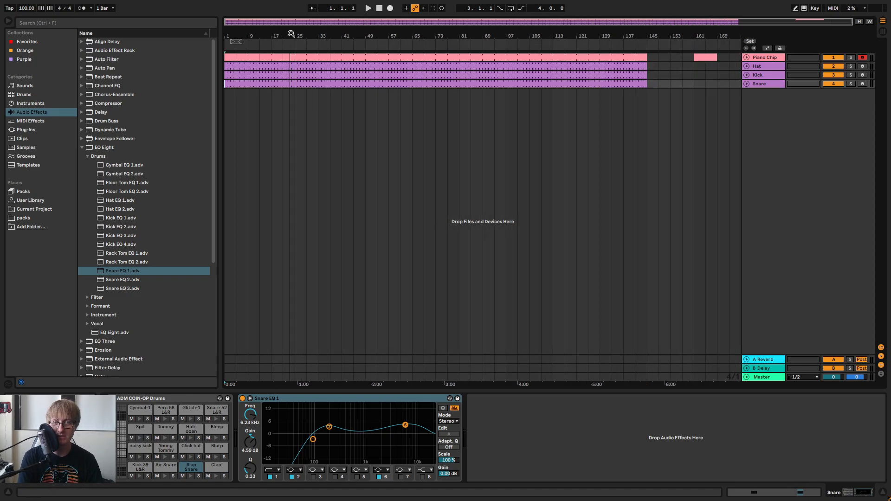
{"action": "left_click_drag", "start_coordinate": [674, 86], "coordinate": [734, 53]}
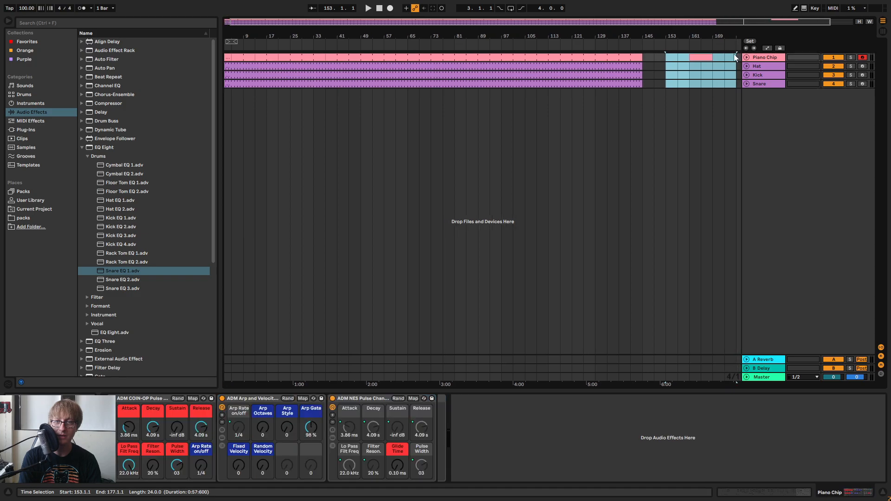
{"action": "left_click", "coordinate": [713, 66]}
{"action": "left_click", "coordinate": [746, 57]}
{"action": "left_click", "coordinate": [723, 82]}
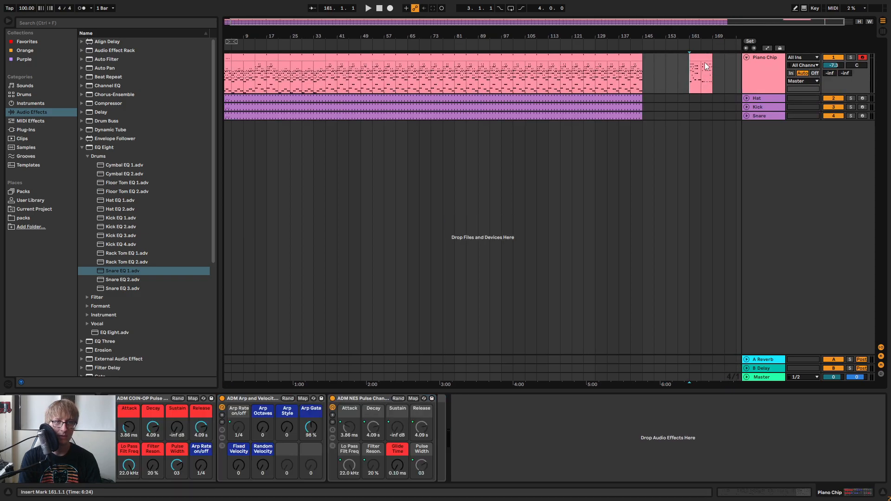
{"action": "left_click", "coordinate": [700, 62]}
{"action": "key", "text": "Delete"}
{"action": "left_click", "coordinate": [674, 72]}
Shorten the Piano Chip, Hat, Kick and Snare clips together so they all end at bar 57
{"action": "left_click", "coordinate": [579, 57]}
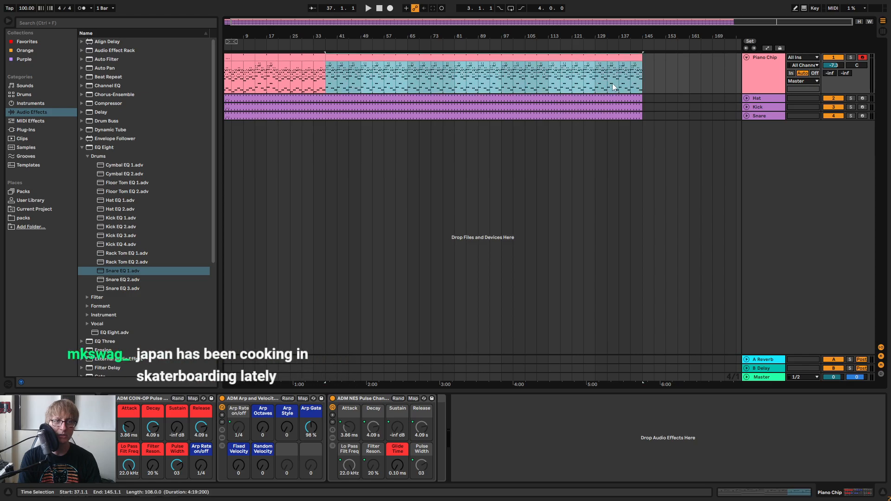
{"action": "left_click", "coordinate": [636, 116], "text": "shift"}
{"action": "left_click_drag", "start_coordinate": [637, 116], "coordinate": [381, 114]}
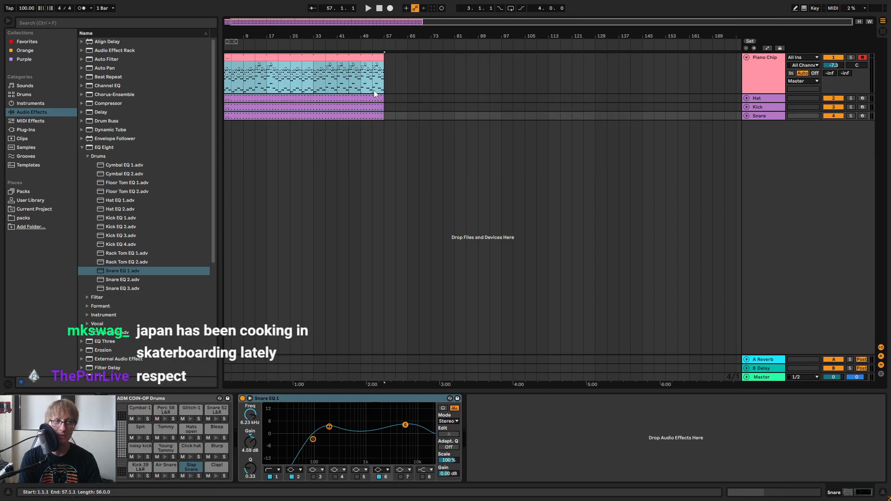
{"action": "left_click_drag", "start_coordinate": [350, 34], "coordinate": [520, 35]}
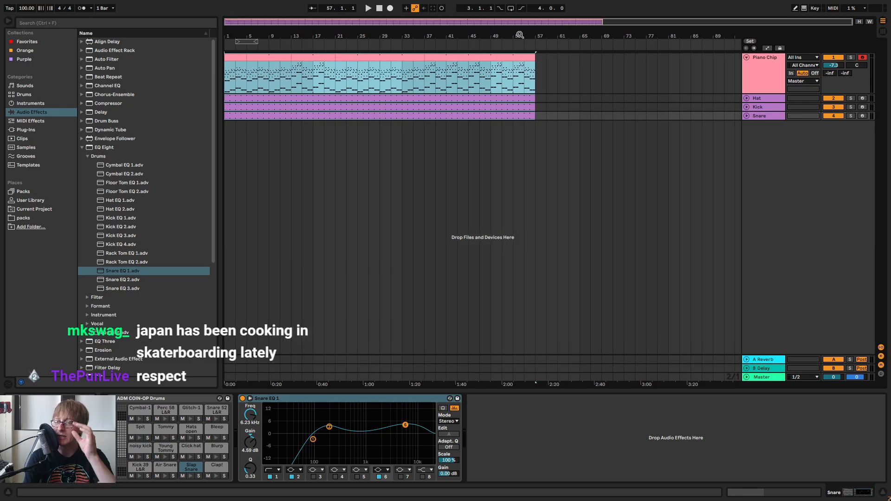
{"action": "left_click_drag", "start_coordinate": [334, 37], "coordinate": [461, 38]}
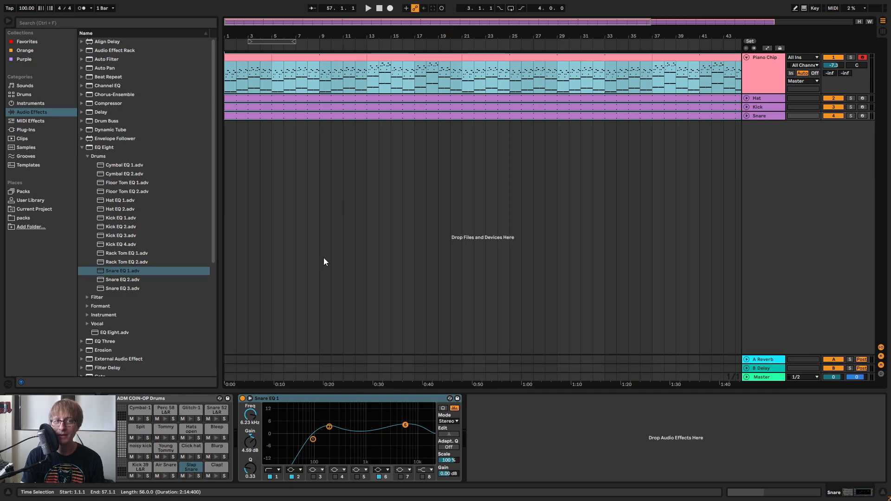
Play the shortened arrangement from the start and review its full length
{"action": "left_click", "coordinate": [379, 8]}
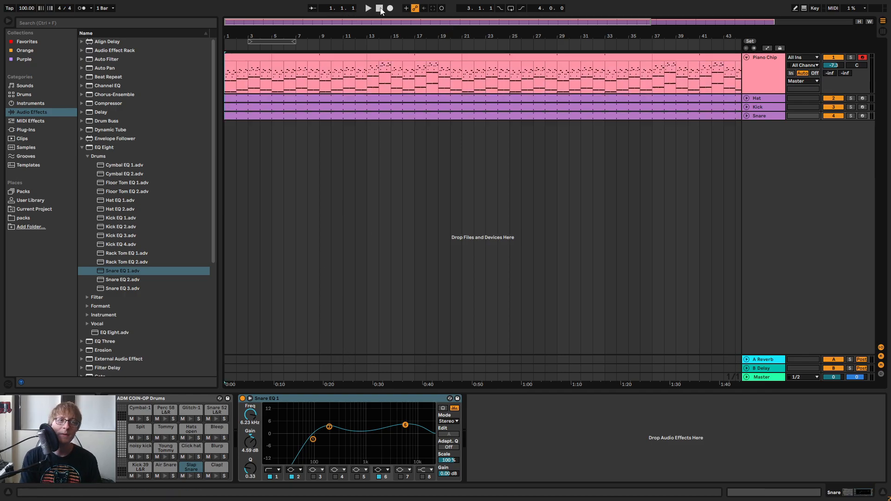
{"action": "left_click", "coordinate": [367, 9]}
{"action": "left_click_drag", "start_coordinate": [432, 35], "coordinate": [368, 35]}
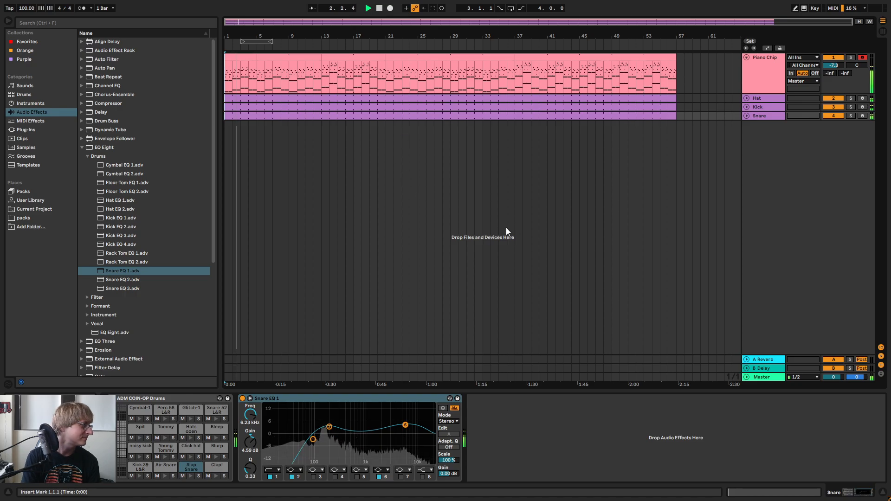
{"action": "left_click", "coordinate": [515, 211]}
{"action": "left_click", "coordinate": [551, 55]}
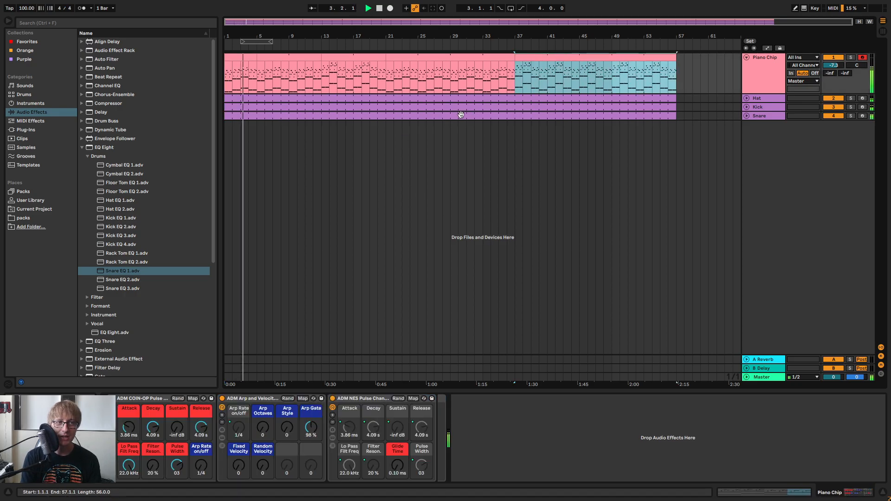
{"action": "left_click", "coordinate": [464, 129]}
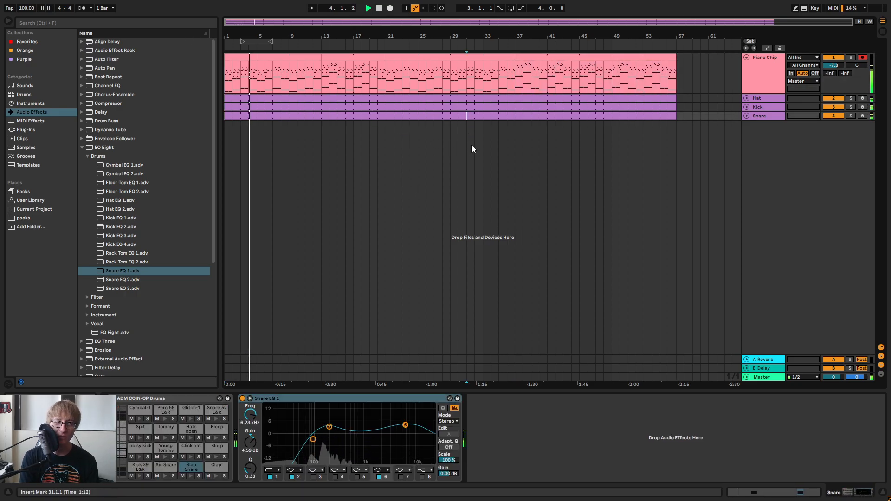
Find the Coin Op instrument presets in the User Library and add ADM COIN-OP Pulse MONO as a new track
{"action": "left_click", "coordinate": [82, 147]}
{"action": "left_click", "coordinate": [31, 200]}
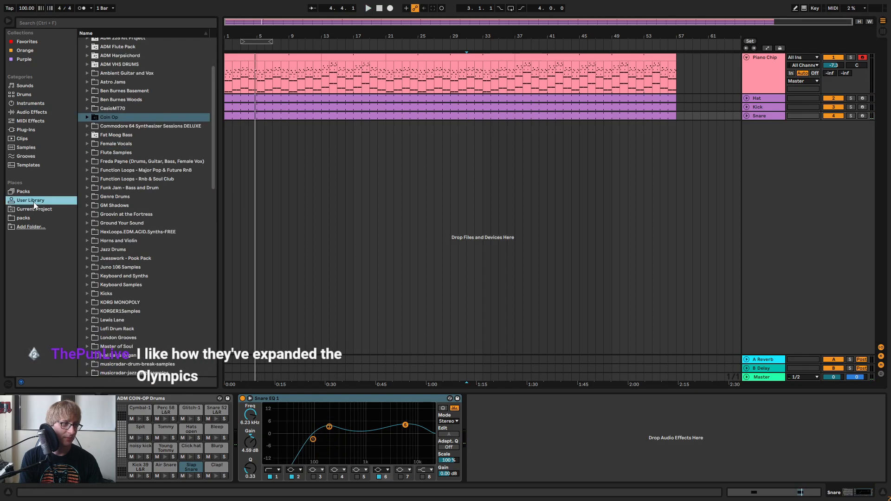
{"action": "left_click", "coordinate": [91, 119]}
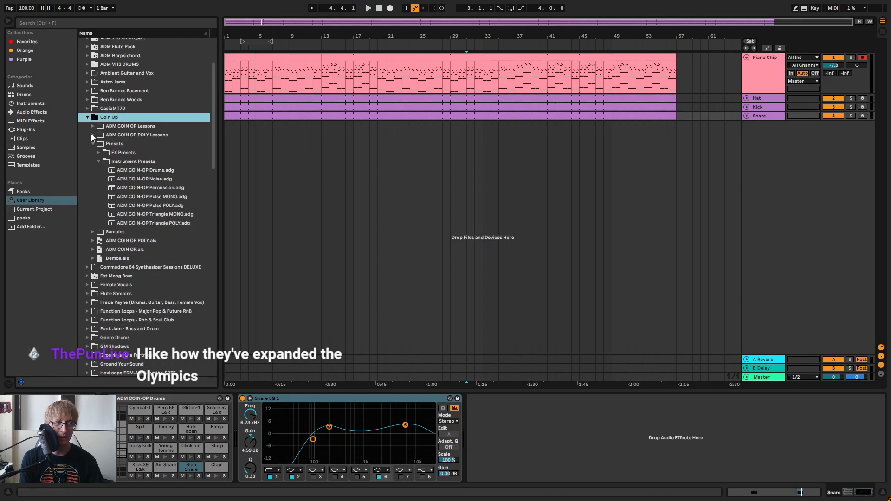
{"action": "left_click", "coordinate": [164, 205]}
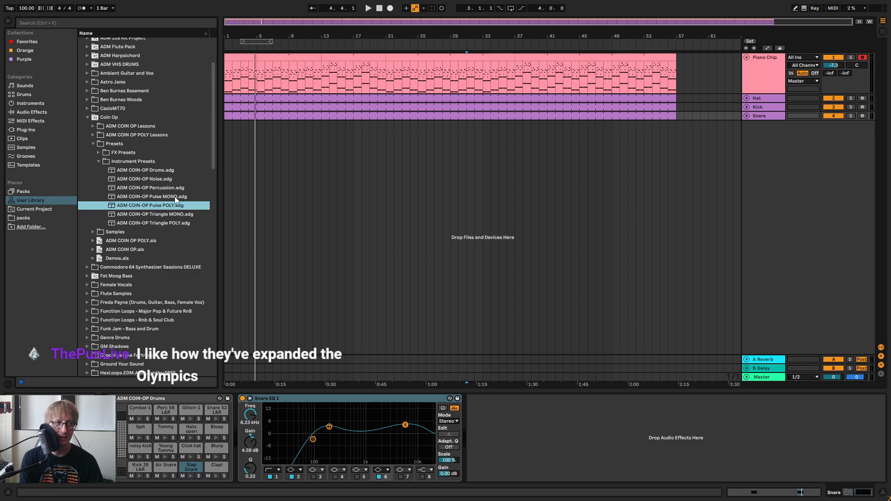
{"action": "left_click_drag", "start_coordinate": [174, 196], "coordinate": [757, 214]}
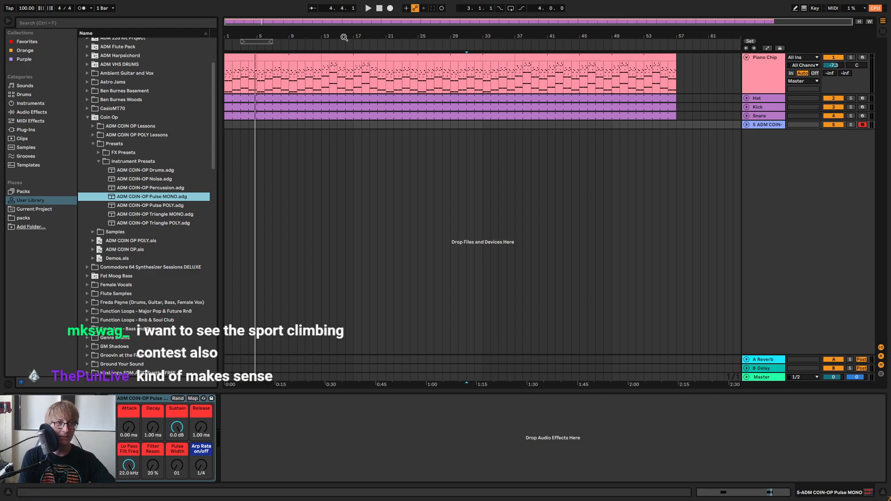
Return the song position to the start and collapse the Piano Chip track
{"action": "left_click", "coordinate": [379, 8]}
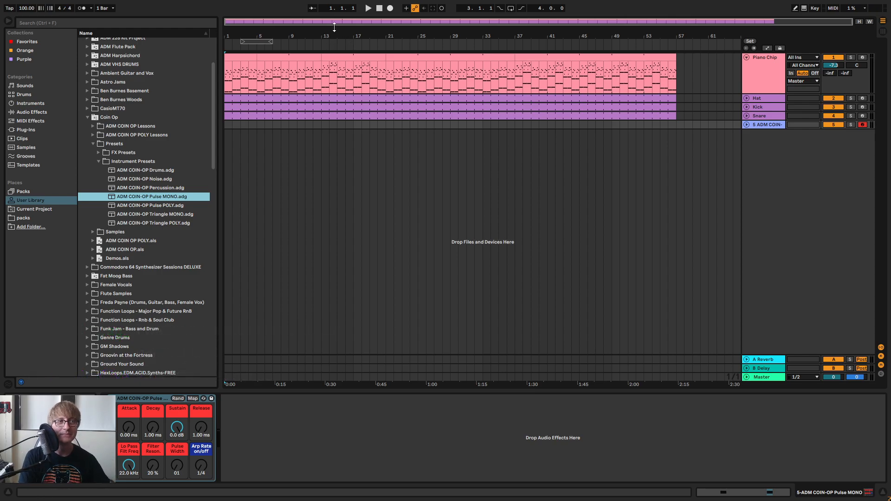
{"action": "left_click_drag", "start_coordinate": [326, 32], "coordinate": [410, 13]}
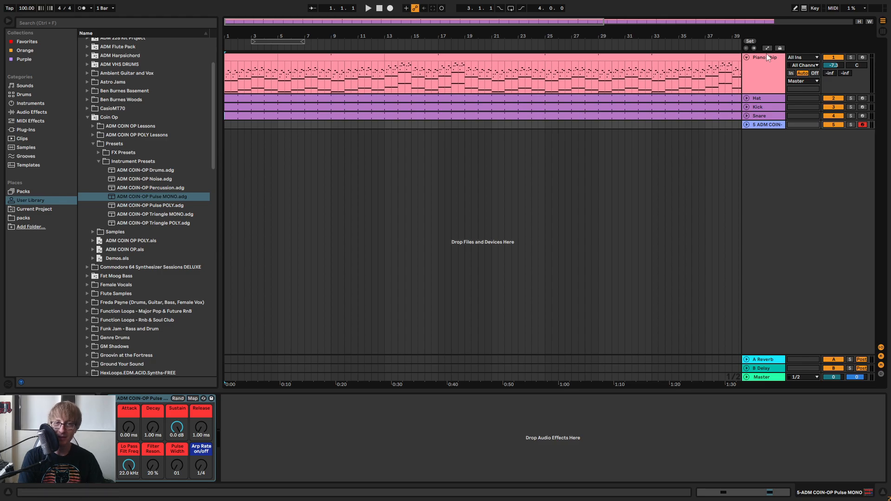
{"action": "left_click", "coordinate": [747, 57]}
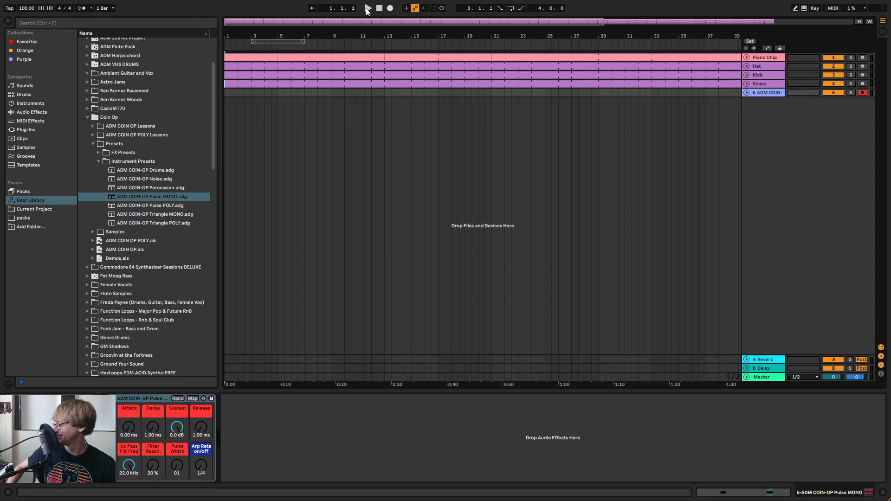
Set the new COIN-OP Pulse MONO track's volume to about -7.5 dB in the mixer
{"action": "key", "text": "Tab"}
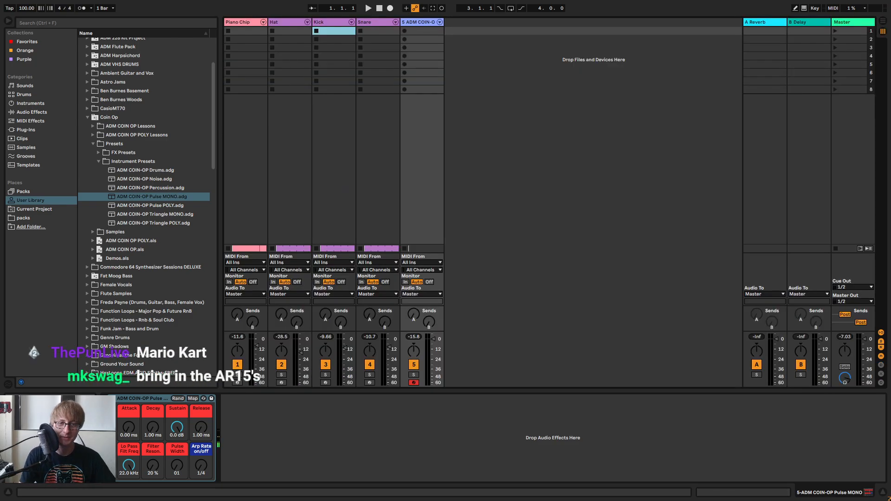
{"action": "left_click", "coordinate": [431, 343]}
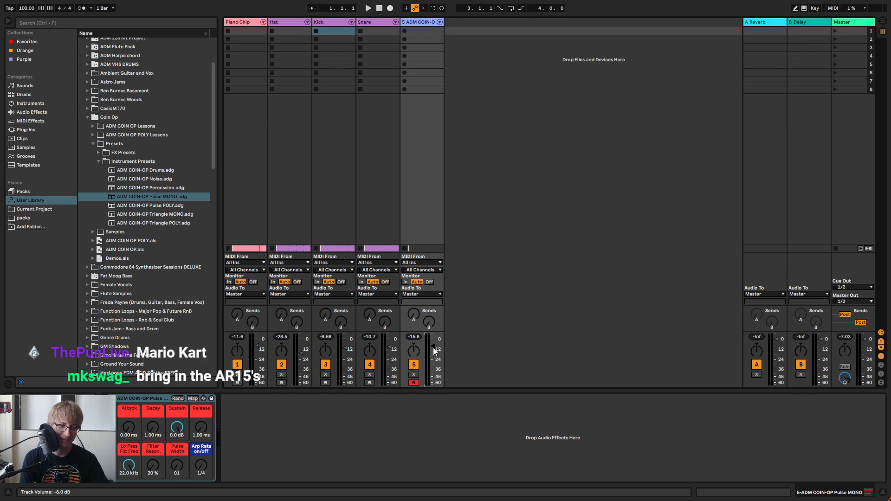
{"action": "left_click_drag", "start_coordinate": [434, 349], "coordinate": [434, 350]}
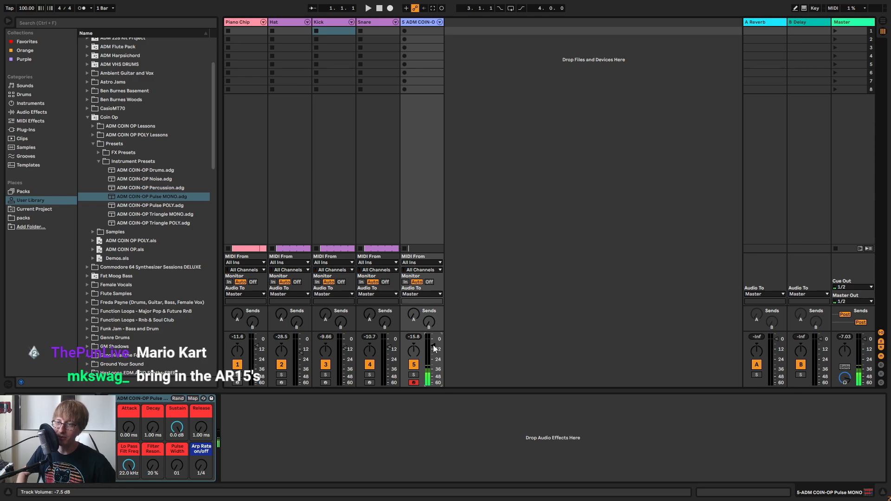
Play the arrangement, set the Pulse MONO rack's Pulse Width to 04, and set its track volume to about -4.9 dB
{"action": "key", "text": "Tab"}
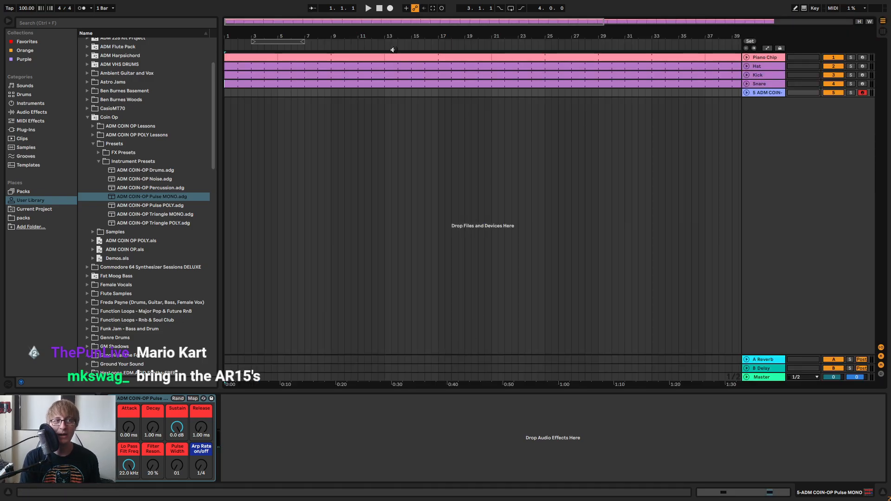
{"action": "left_click", "coordinate": [367, 9]}
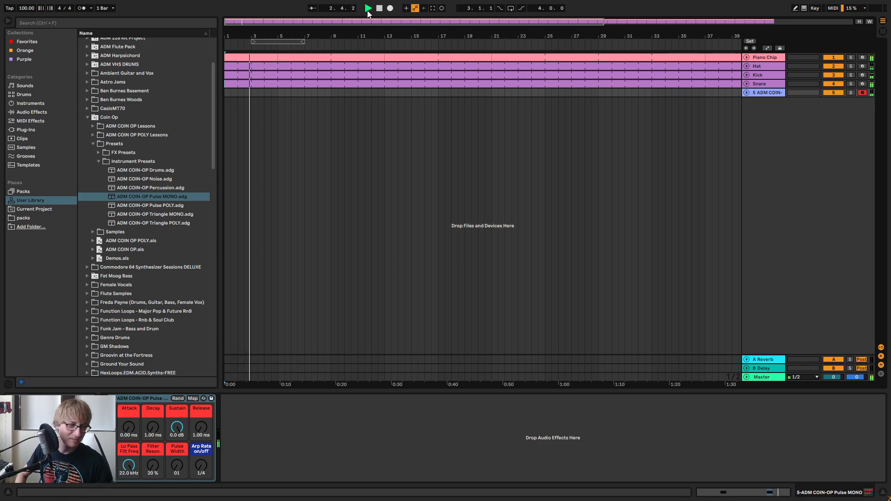
{"action": "left_click_drag", "start_coordinate": [172, 453], "coordinate": [172, 446]}
{"action": "key", "text": "Tab"}
{"action": "left_click_drag", "start_coordinate": [432, 351], "coordinate": [432, 341]}
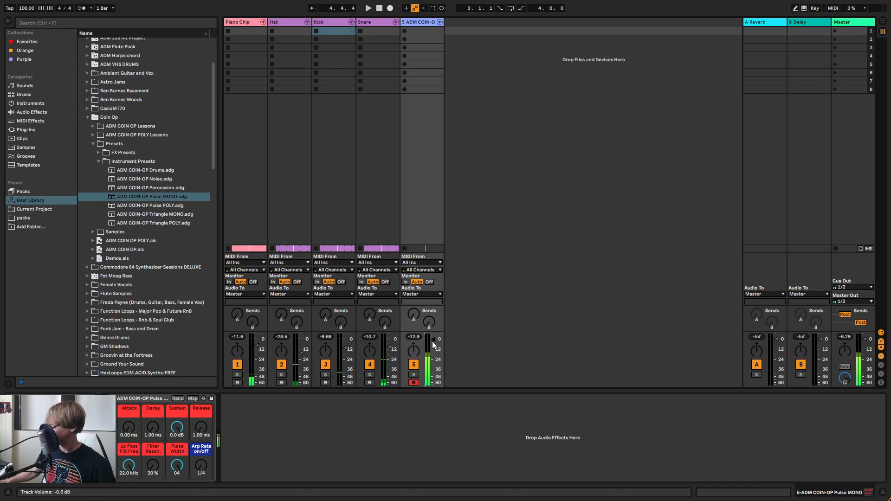
{"action": "left_click_drag", "start_coordinate": [432, 342], "coordinate": [431, 345]}
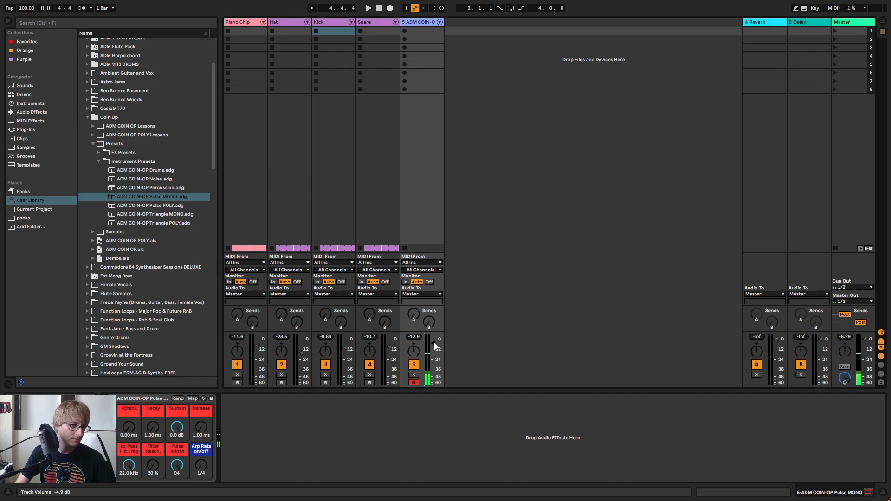
Raise the Pulse MONO rack's Attack to 1.97 ms while listening to it against the arrangement
{"action": "left_click", "coordinate": [253, 456]}
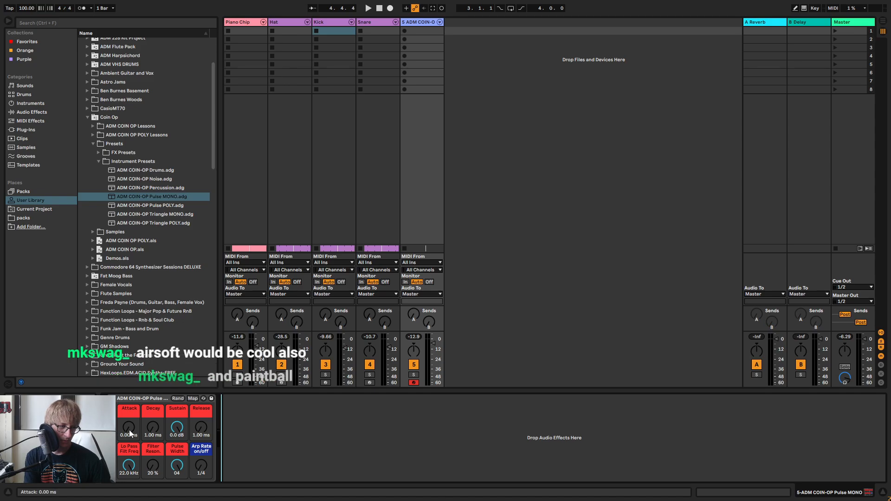
{"action": "left_click_drag", "start_coordinate": [129, 429], "coordinate": [129, 424]}
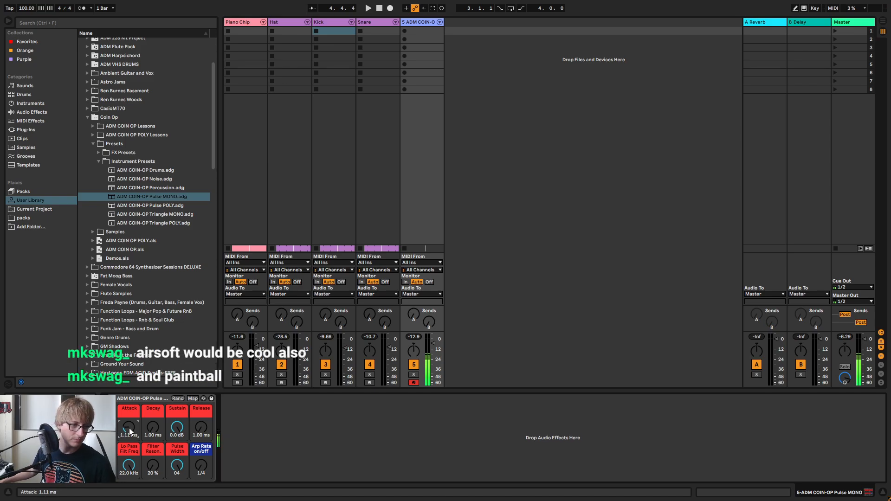
{"action": "key", "text": "space"}
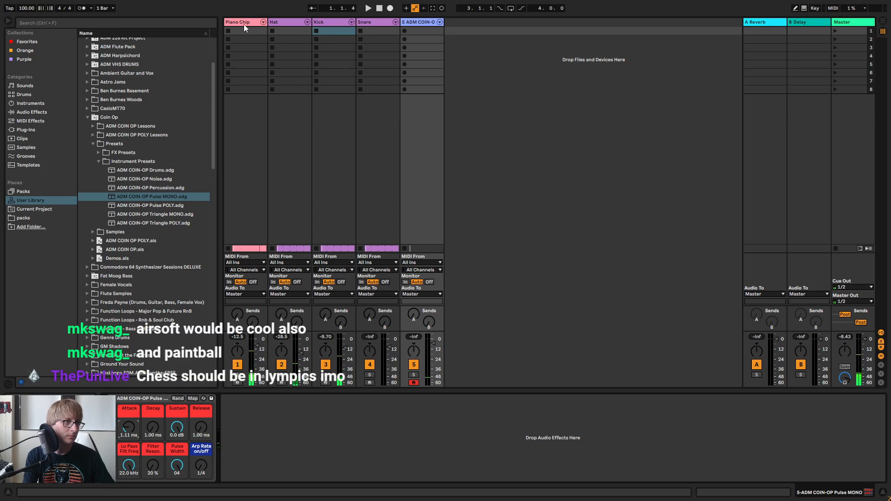
{"action": "left_click", "coordinate": [238, 24]}
{"action": "left_click", "coordinate": [420, 26]}
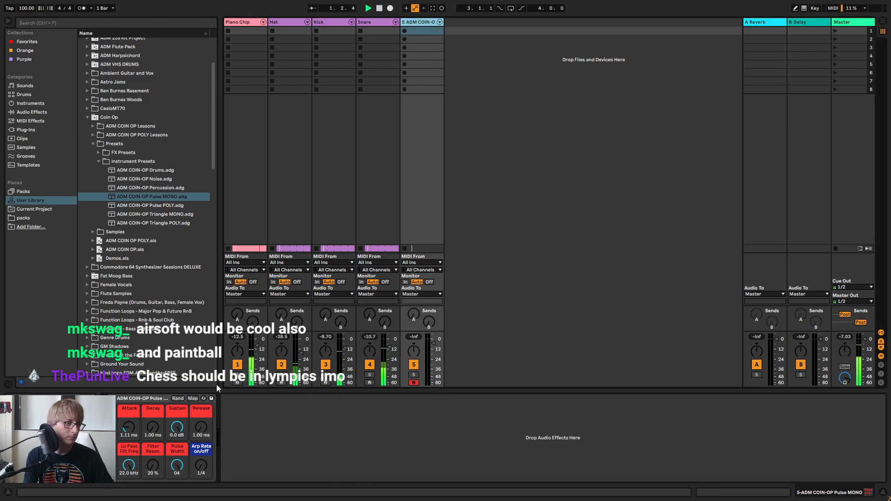
{"action": "left_click_drag", "start_coordinate": [129, 428], "coordinate": [129, 423]}
{"action": "key", "text": "space"}
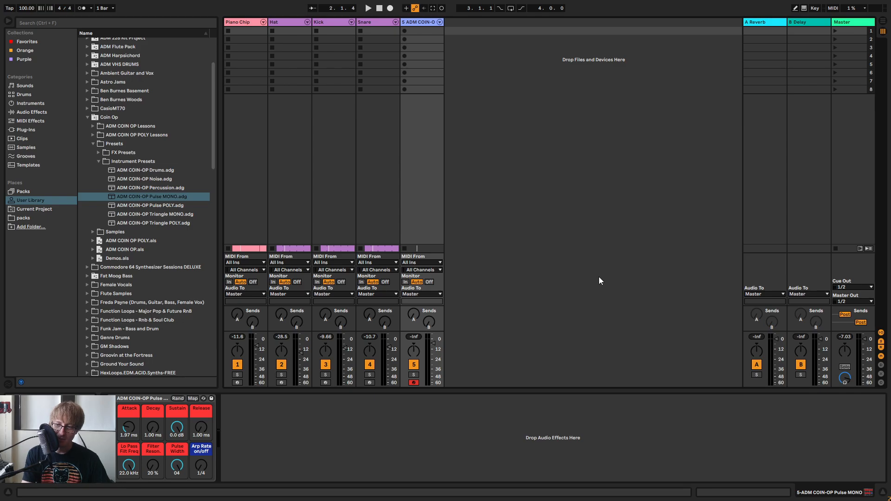
Play the arrangement from the start to audition the adjusted Pulse MONO sound
{"action": "key", "text": "Tab"}
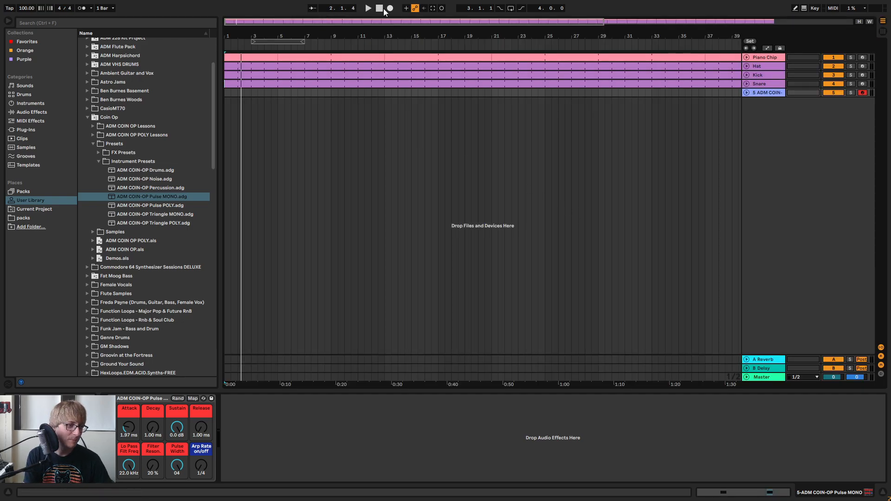
{"action": "left_click", "coordinate": [286, 466]}
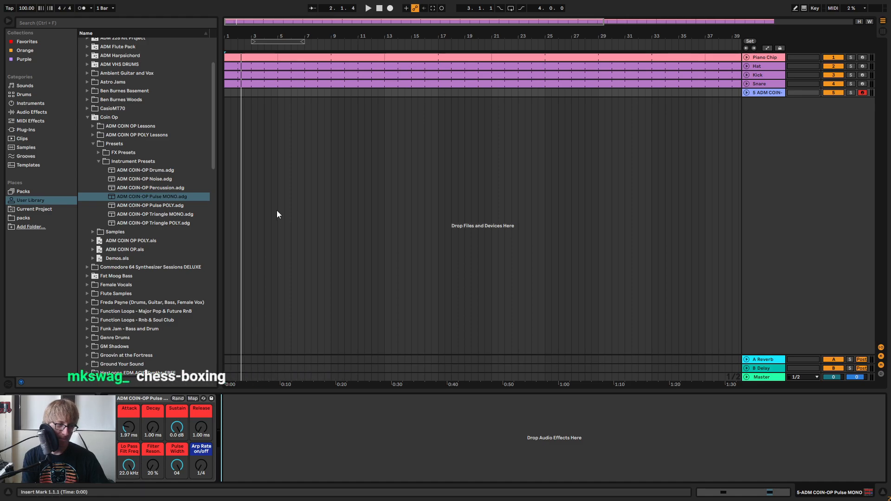
{"action": "key", "text": "space"}
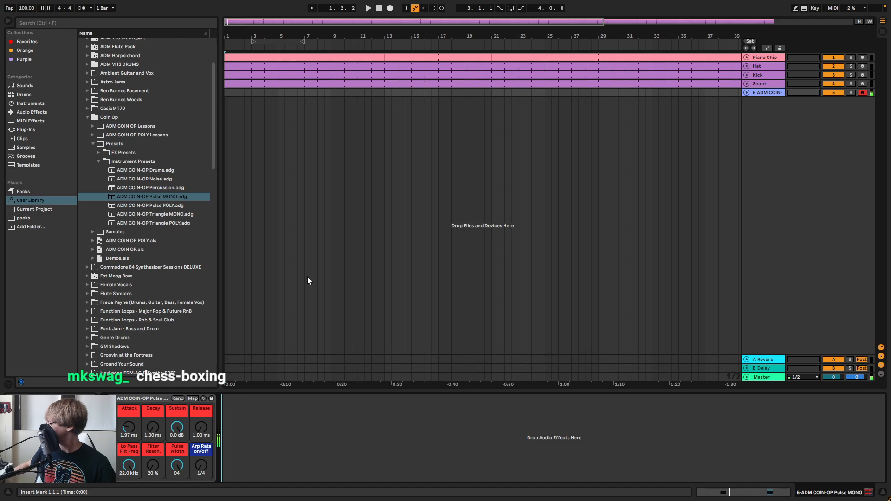
Replace the Reverb device on return track A with the Cathedral preset from the Reverb Hall presets
{"action": "key", "text": "Tab"}
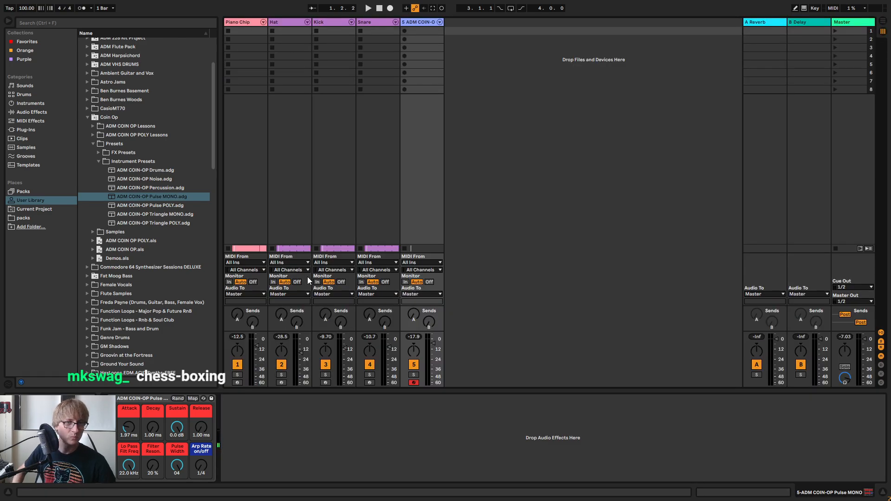
{"action": "left_click", "coordinate": [767, 27]}
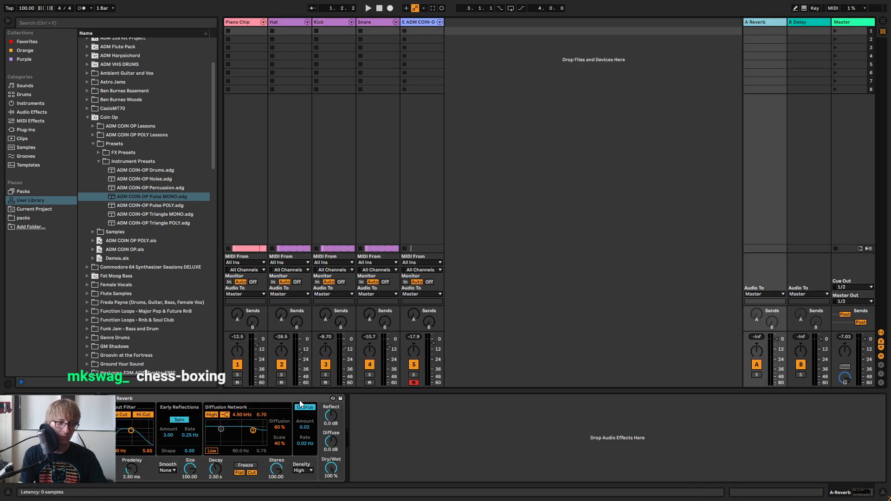
{"action": "key", "text": "Delete"}
{"action": "left_click", "coordinate": [41, 112]}
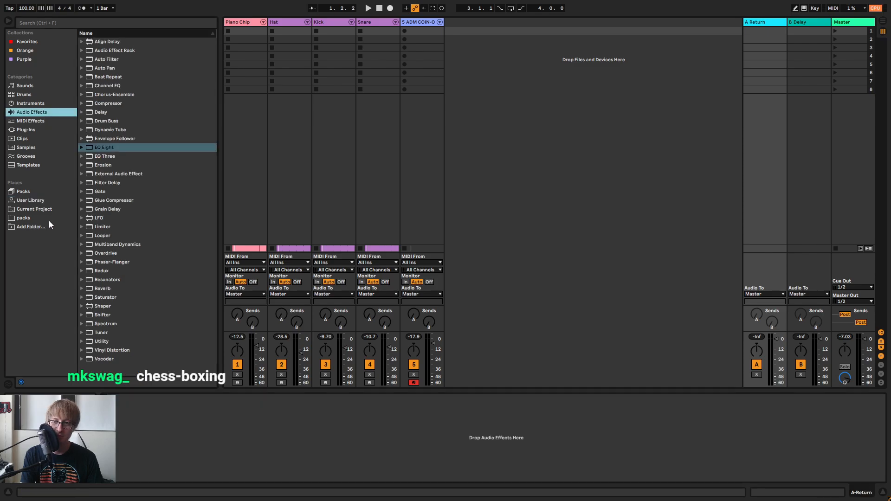
{"action": "left_click", "coordinate": [80, 290]}
{"action": "left_click", "coordinate": [88, 300]}
{"action": "left_click_drag", "start_coordinate": [116, 317], "coordinate": [753, 230]}
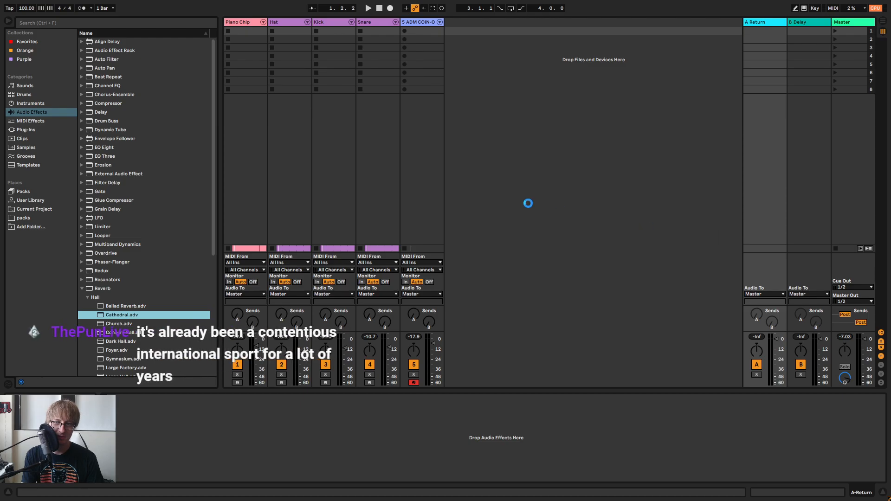
Select the Pulse MONO track and play the arrangement again from bar 1
{"action": "left_click", "coordinate": [415, 23]}
{"action": "key", "text": "Tab"}
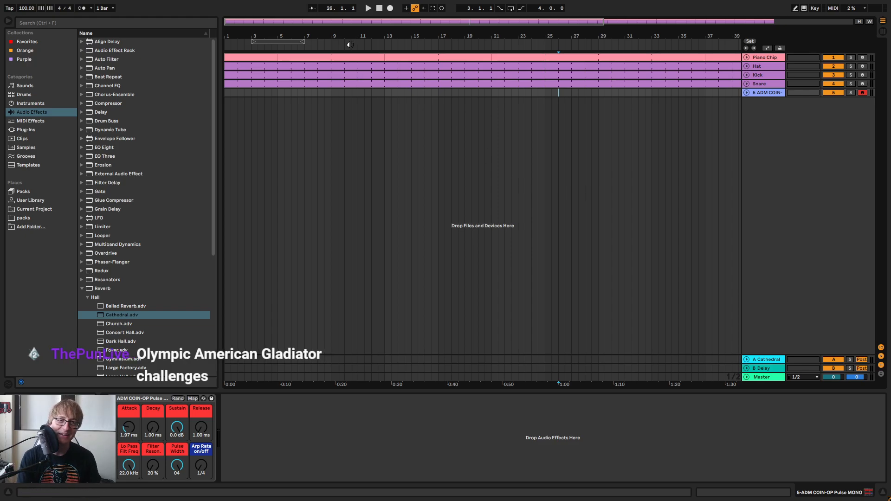
{"action": "left_click", "coordinate": [379, 9]}
{"action": "left_click", "coordinate": [370, 9]}
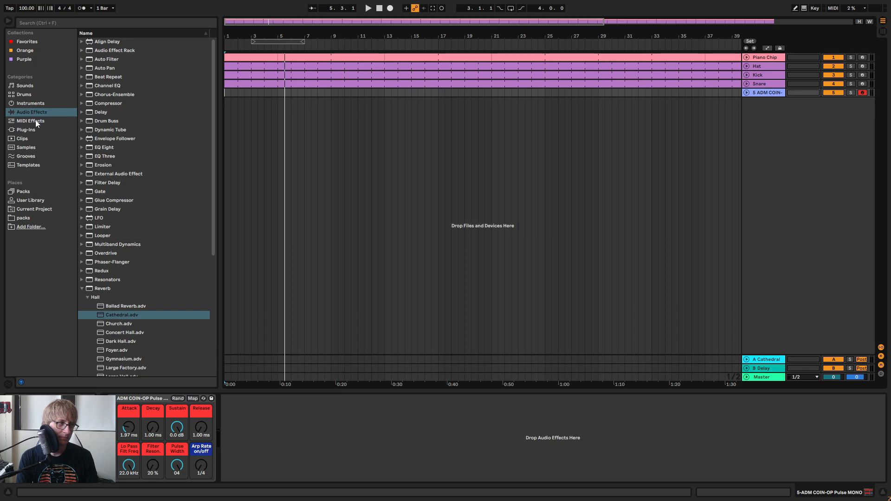
Add the ADM COIN-OP Pulse POLY preset from the User Library as a new track and set its Glide Time to 155 ms
{"action": "left_click", "coordinate": [29, 200]}
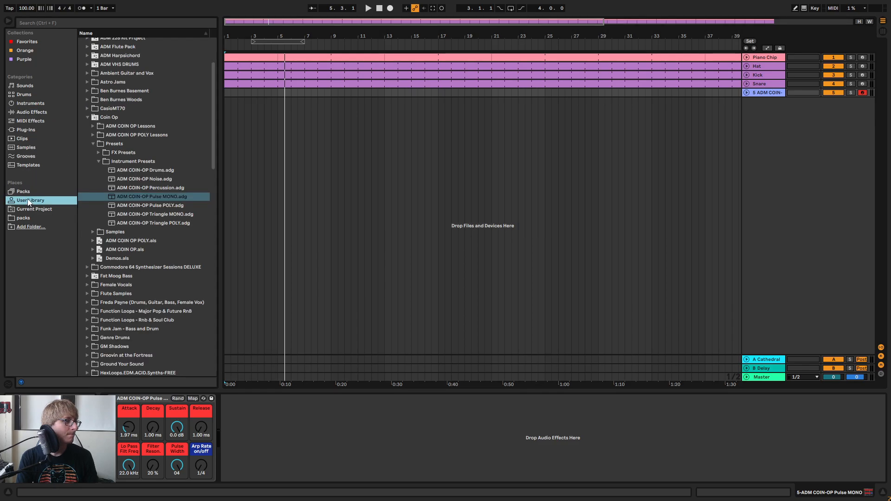
{"action": "left_click_drag", "start_coordinate": [173, 208], "coordinate": [759, 167]}
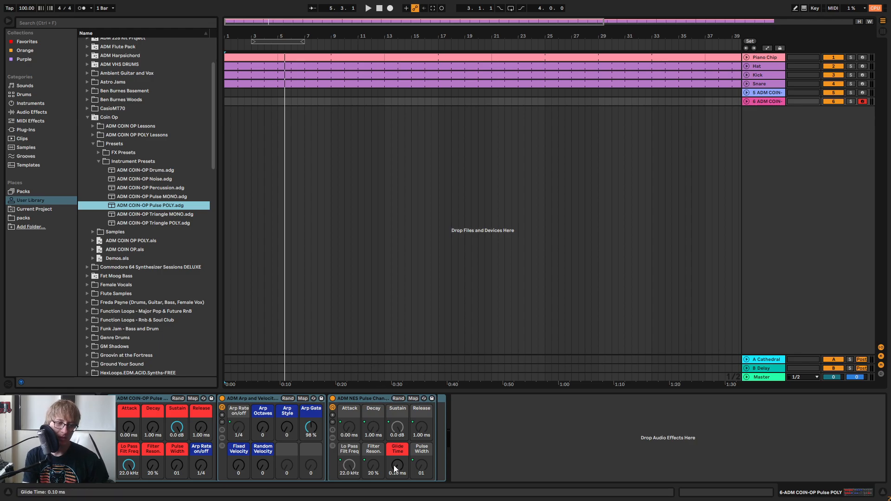
{"action": "left_click_drag", "start_coordinate": [394, 465], "coordinate": [389, 461]}
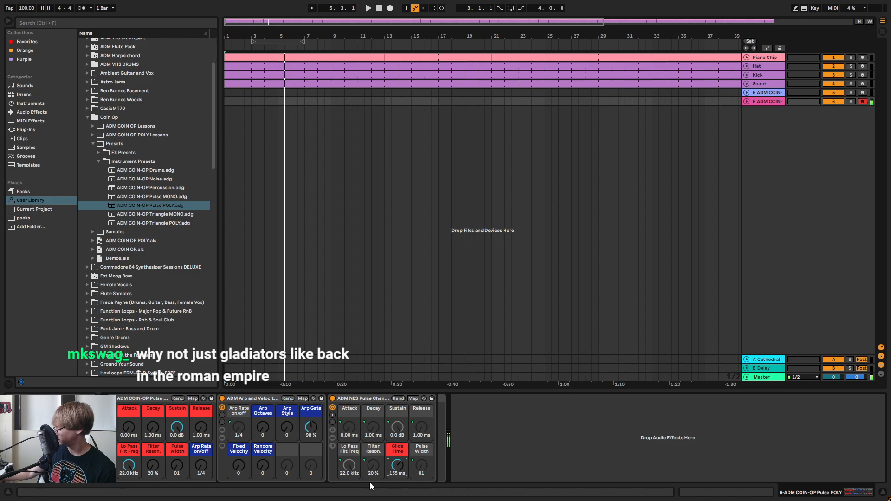
During playback, set the Pulse POLY rack's Pulse Width to 04 and slightly lower its track volume
{"action": "key", "text": "space"}
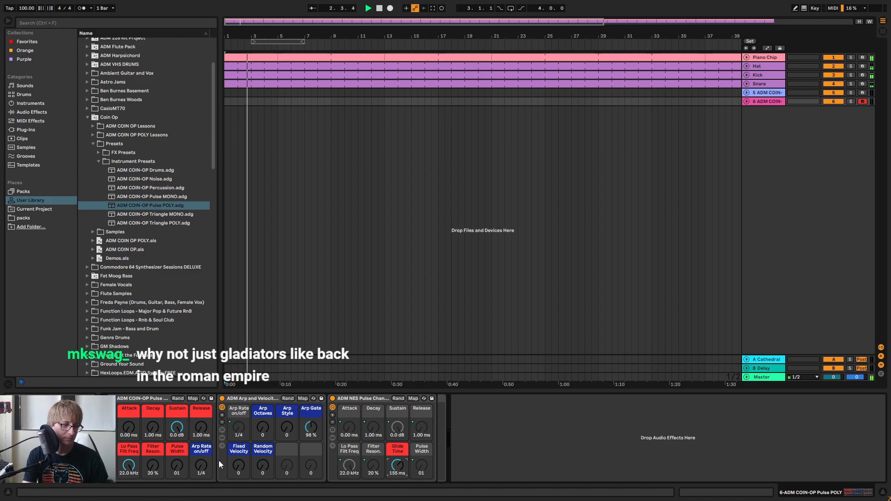
{"action": "left_click_drag", "start_coordinate": [178, 470], "coordinate": [179, 462]}
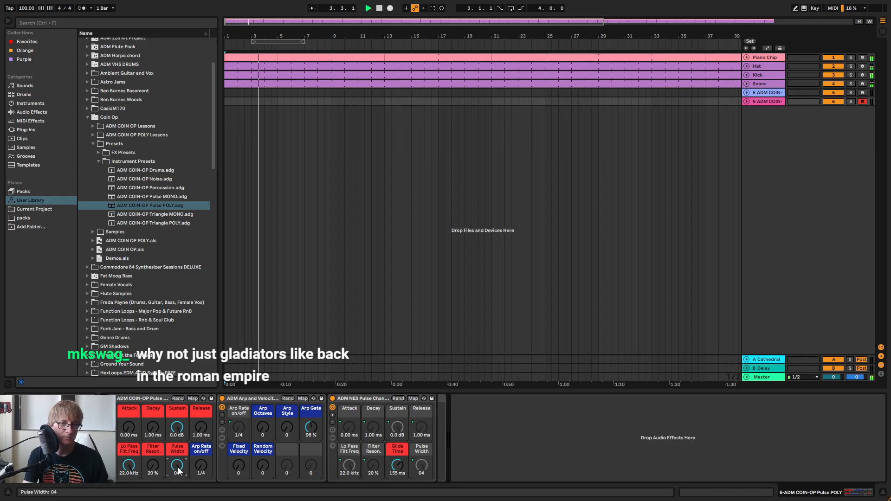
{"action": "key", "text": "Tab"}
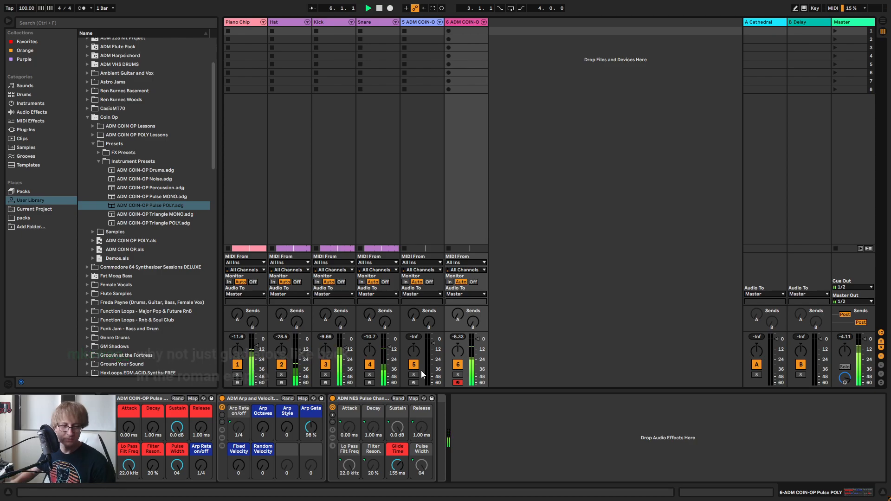
{"action": "left_click_drag", "start_coordinate": [480, 341], "coordinate": [480, 343]}
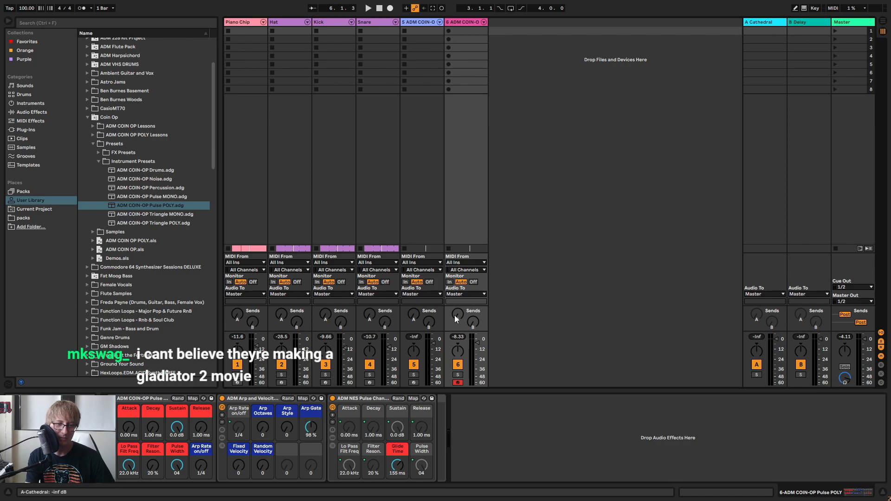
Audition the Pulse POLY track in the arrangement with the Cathedral reverb send and check its mixer levels
{"action": "key", "text": "Tab"}
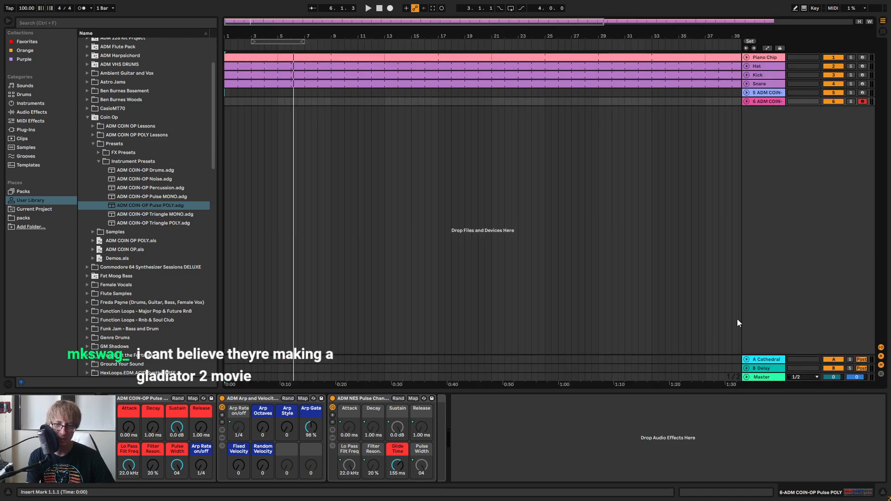
{"action": "key", "text": "space"}
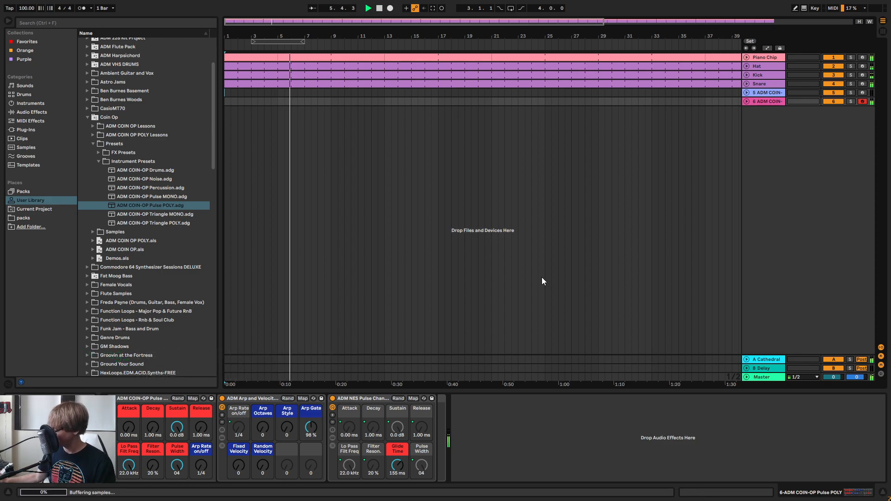
{"action": "key", "text": "space"}
{"action": "key", "text": "Tab"}
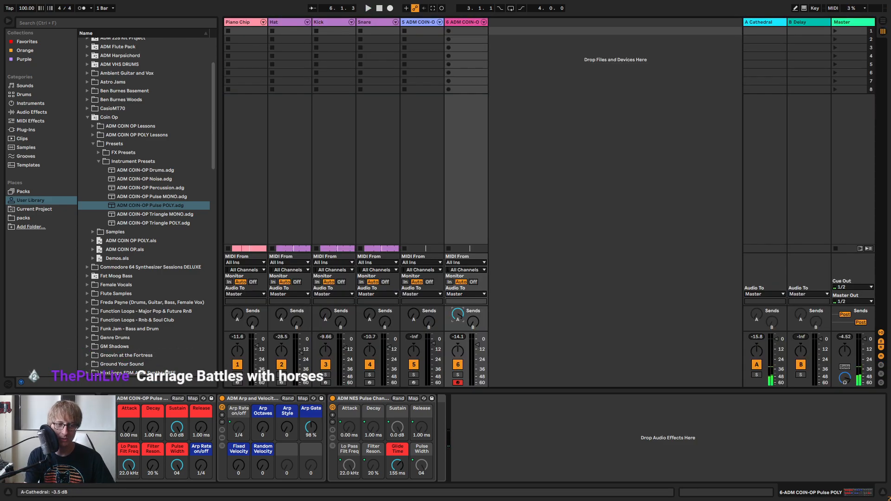
{"action": "key", "text": "Tab"}
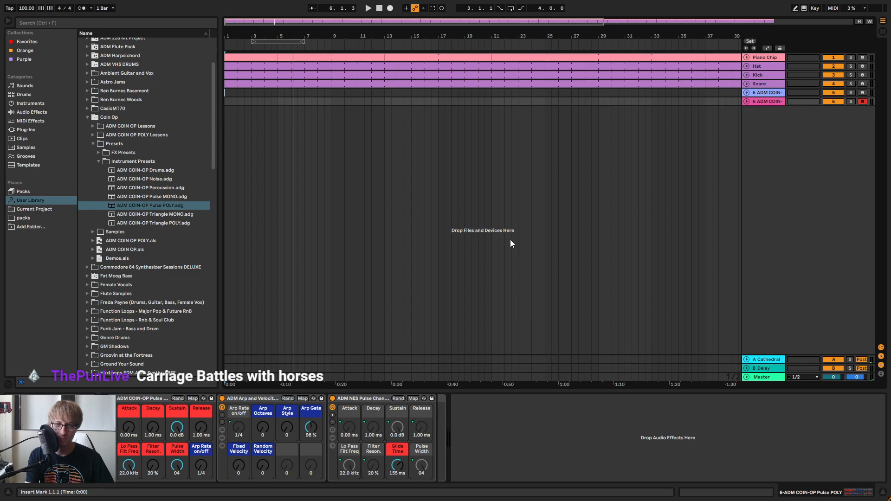
{"action": "key", "text": "Tab"}
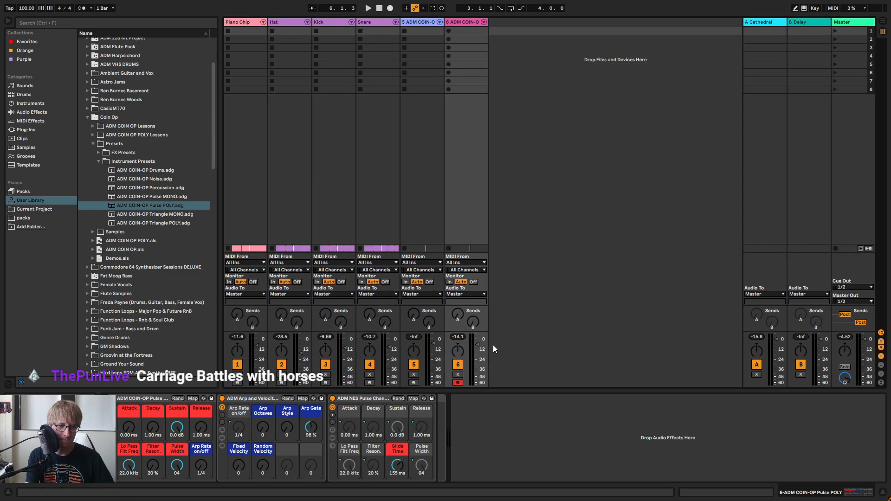
{"action": "left_click", "coordinate": [478, 346]}
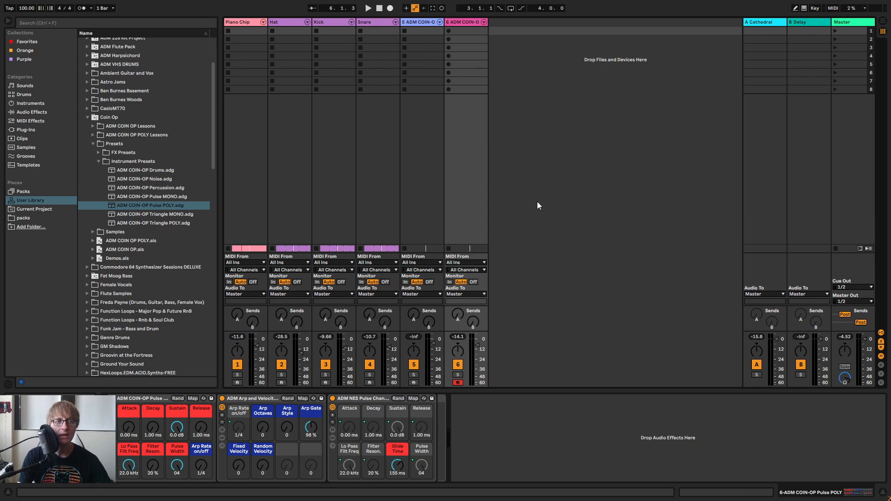
Insert an empty four-bar MIDI clip from bar 1 to bar 5 on the Pulse POLY track
{"action": "key", "text": "Tab"}
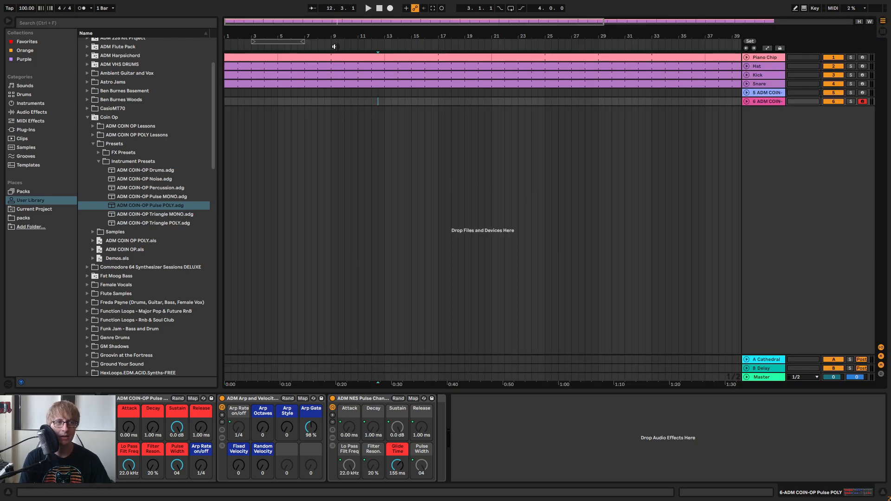
{"action": "left_click_drag", "start_coordinate": [341, 39], "coordinate": [295, 38]}
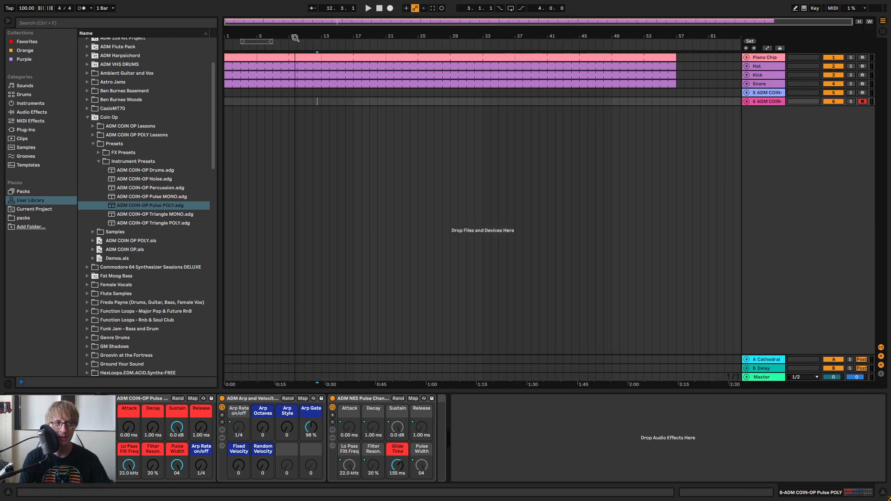
{"action": "double_click", "coordinate": [228, 101]}
{"action": "left_click_drag", "start_coordinate": [232, 102], "coordinate": [253, 100]}
{"action": "right_click", "coordinate": [247, 102]}
{"action": "left_click", "coordinate": [261, 189]}
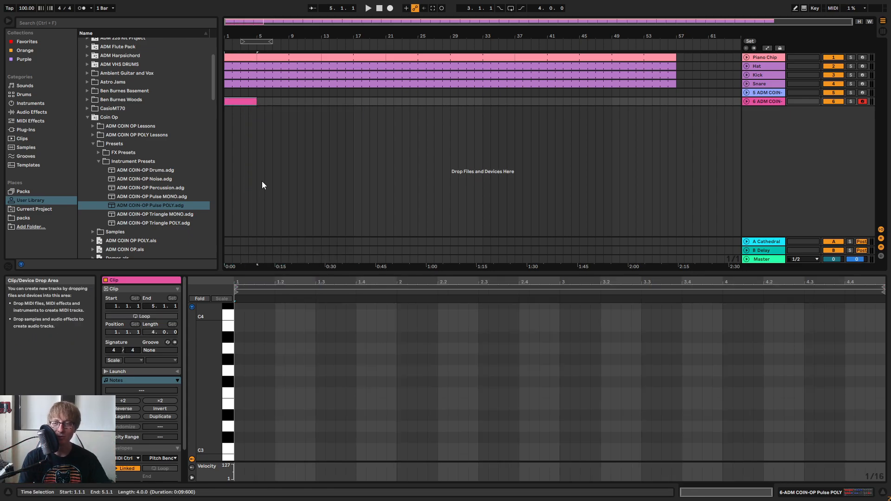
{"action": "left_click", "coordinate": [458, 223]}
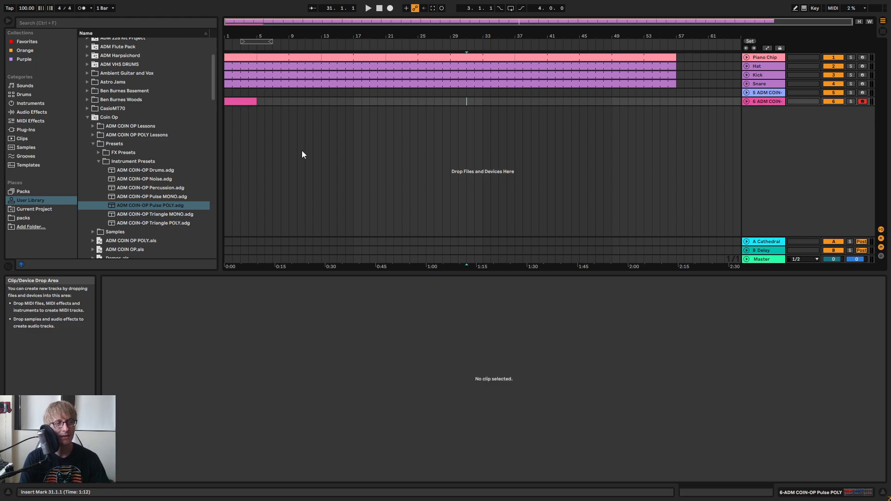
Extend the looped four-bar Pulse POLY clip from bar 1 to bar 57 and enlarge its note editor
{"action": "left_click", "coordinate": [246, 103]}
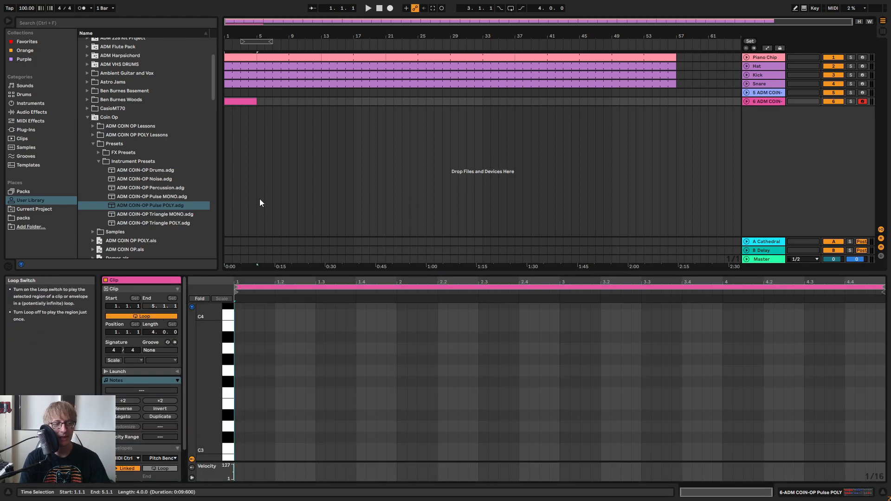
{"action": "left_click_drag", "start_coordinate": [254, 101], "coordinate": [678, 116]}
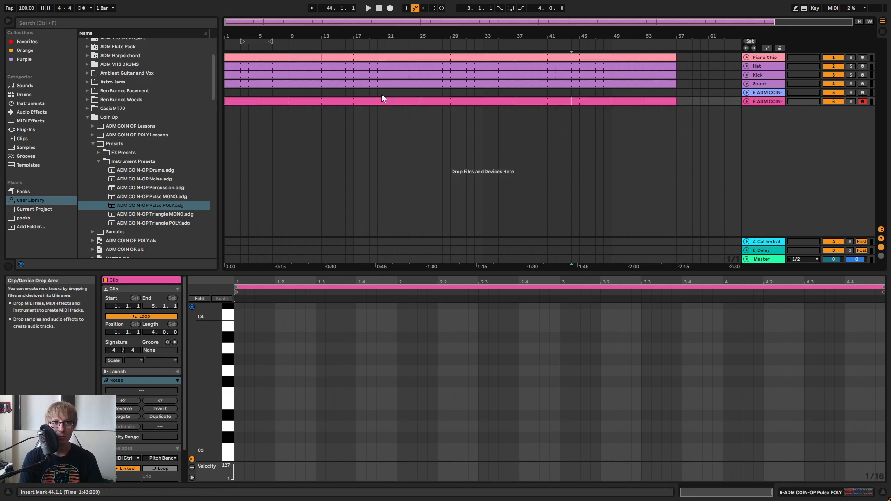
{"action": "left_click", "coordinate": [365, 101]}
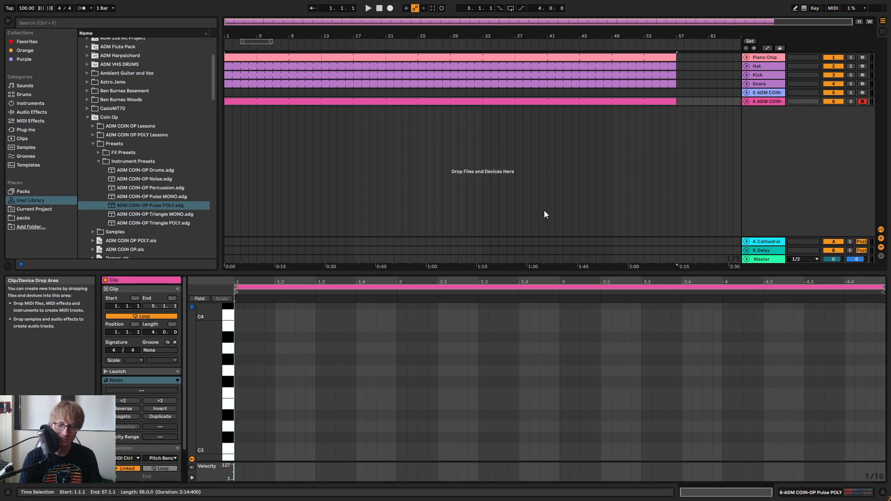
{"action": "left_click_drag", "start_coordinate": [623, 275], "coordinate": [633, 174]}
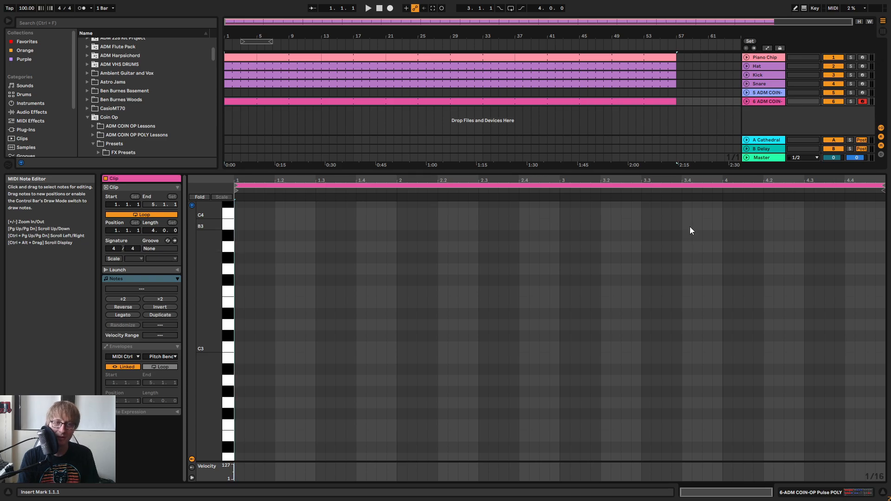
Rename the Pulse POLY track as Lead
{"action": "left_click", "coordinate": [369, 11]}
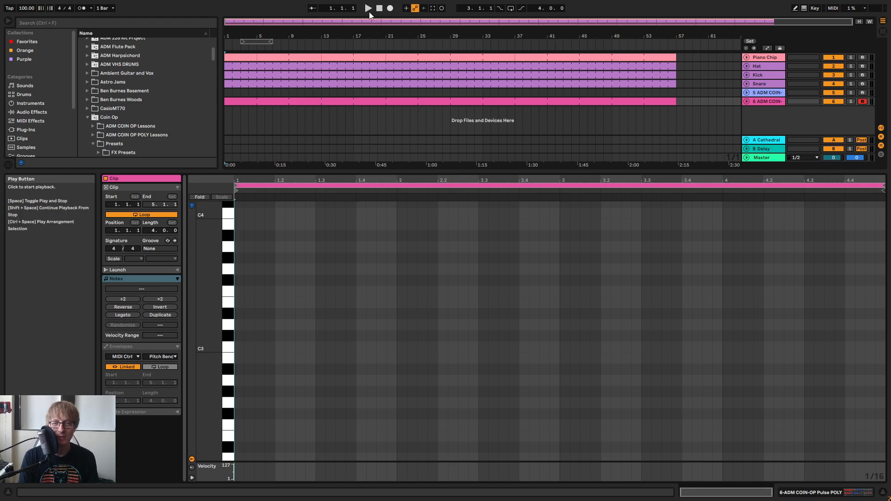
{"action": "right_click", "coordinate": [768, 102]}
{"action": "left_click", "coordinate": [792, 137]}
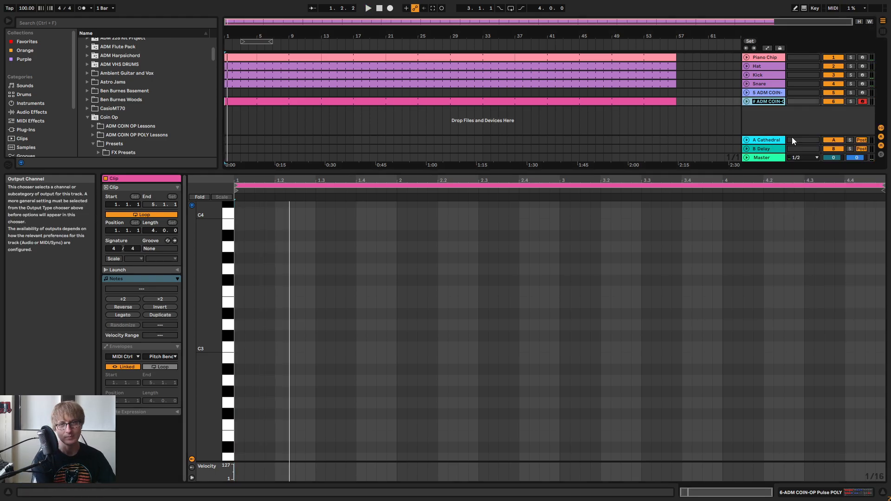
{"action": "type", "text": "Lead"}
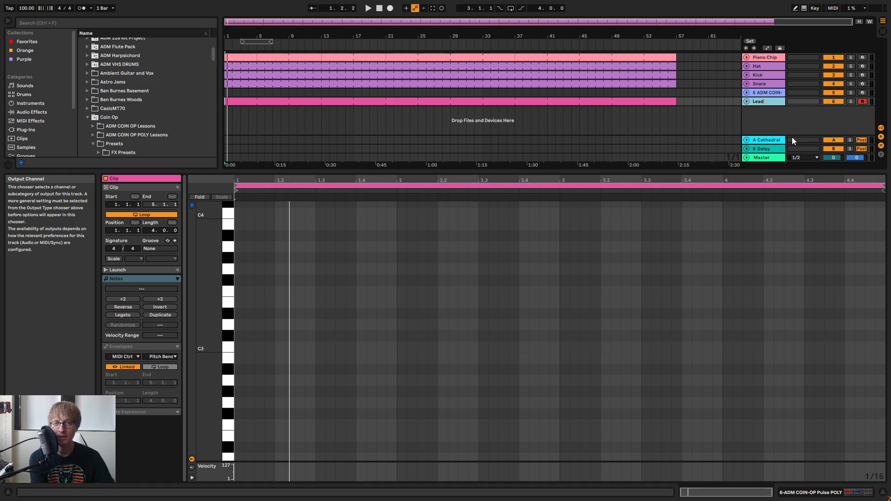
{"action": "key", "text": "Return"}
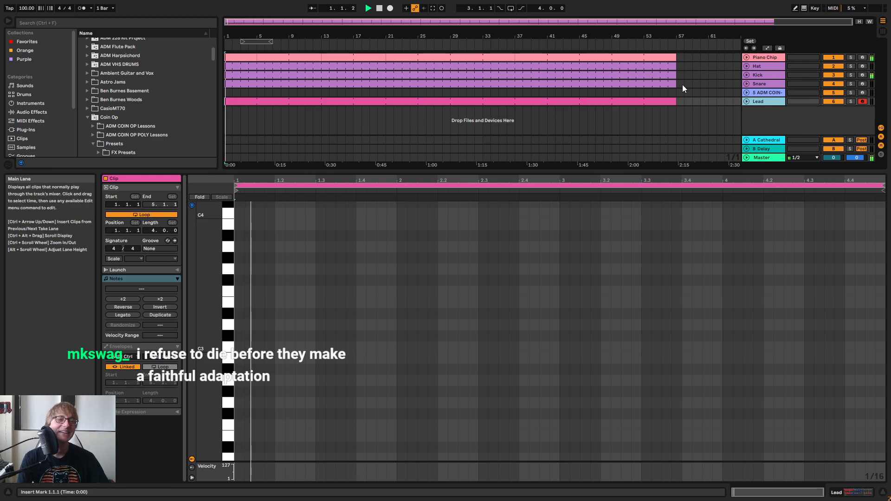
Enlarge the Lead clip's note editor further and audition starting notes against playback from bar 1
{"action": "left_click", "coordinate": [420, 101]}
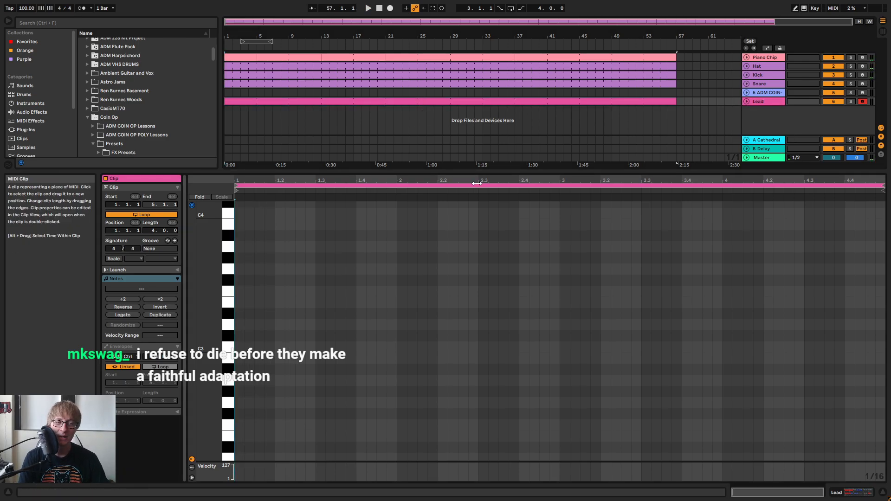
{"action": "left_click_drag", "start_coordinate": [478, 172], "coordinate": [478, 77]}
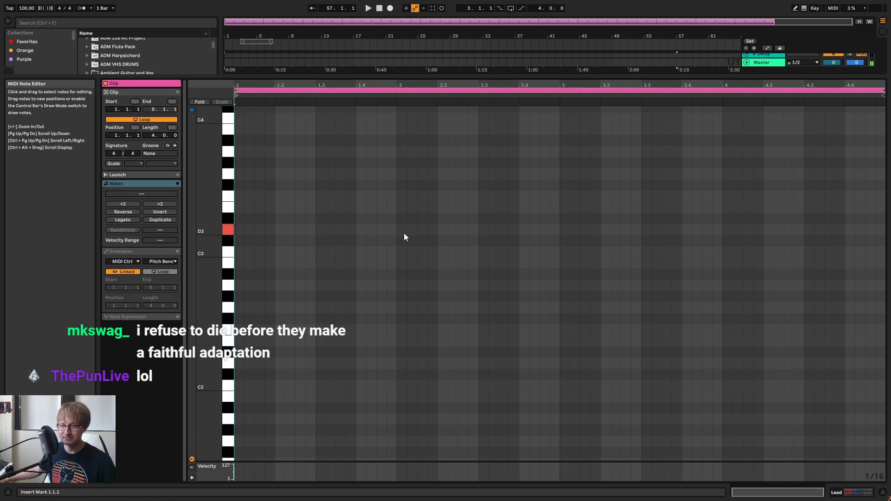
{"action": "key", "text": "space"}
{"action": "key", "text": "space"}
{"action": "key", "text": "space"}
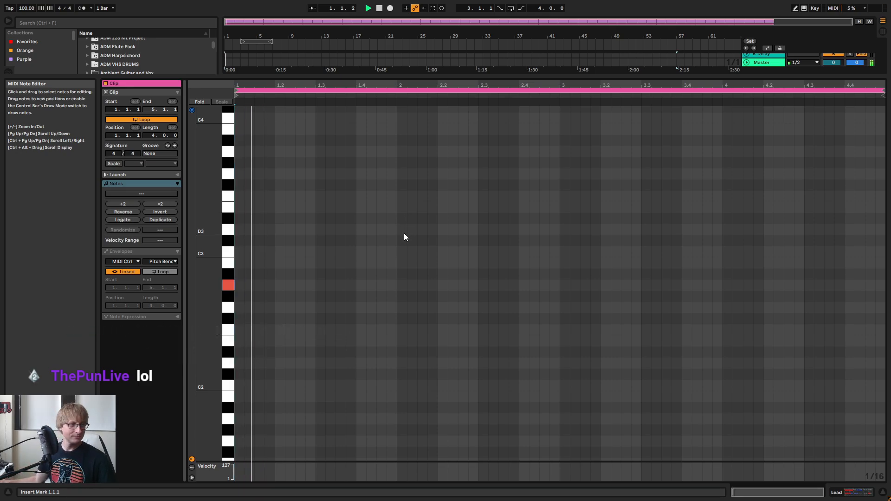
{"action": "key", "text": "space"}
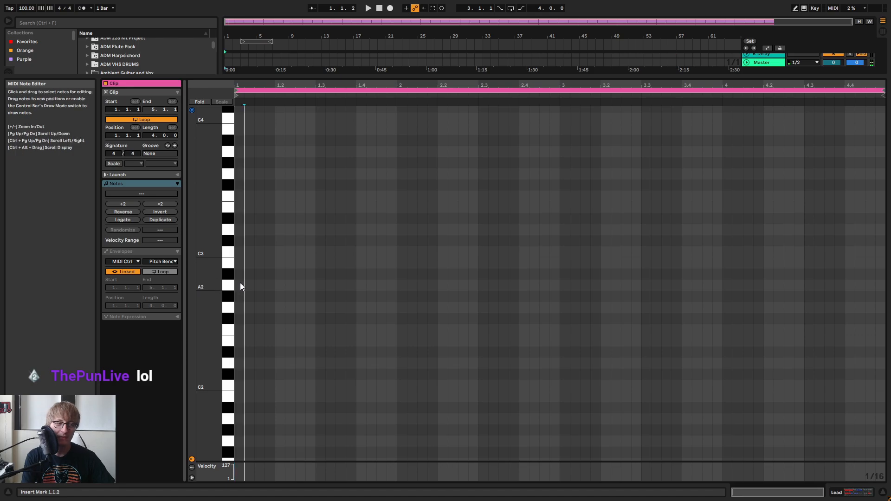
Try a one-bar A2 note at the start of the Lead clip, shift it to beat 1.2, and delete it
{"action": "double_click", "coordinate": [240, 285]}
{"action": "left_click_drag", "start_coordinate": [246, 285], "coordinate": [400, 302]}
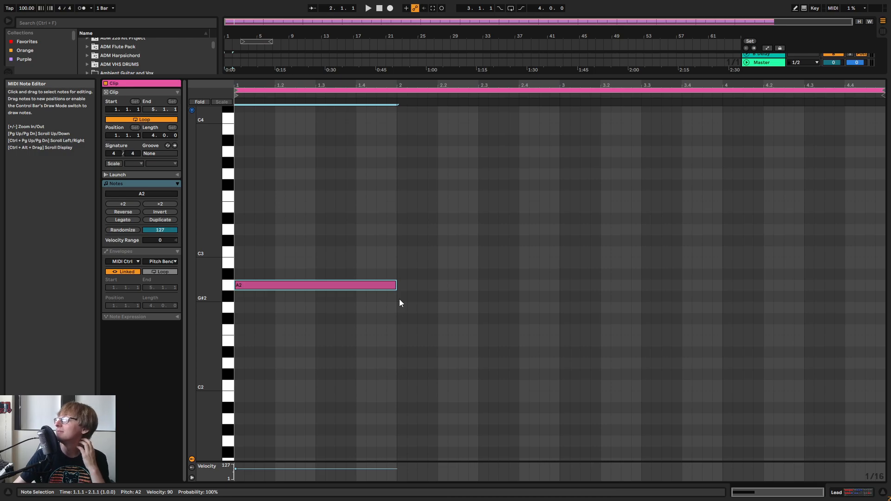
{"action": "key", "text": "space"}
{"action": "left_click", "coordinate": [439, 306]}
{"action": "key", "text": "space"}
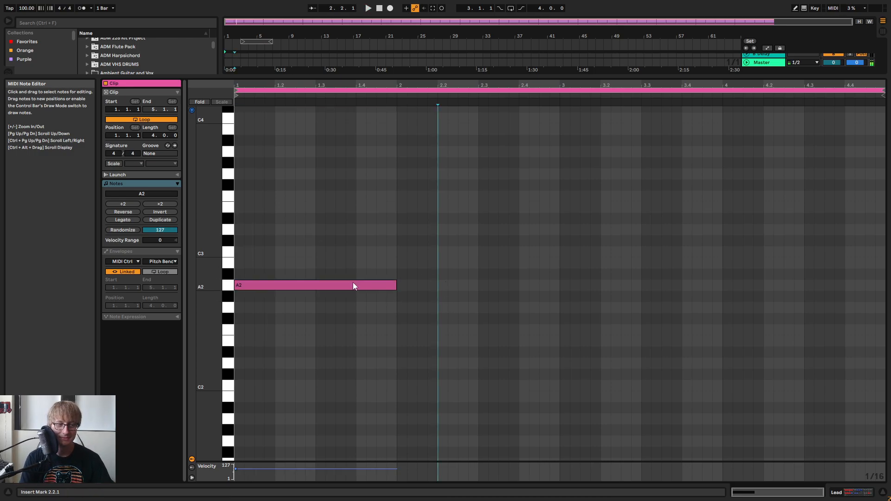
{"action": "mouse_move", "coordinate": [311, 252]}
{"action": "left_mouse_down"}
{"action": "mouse_move", "coordinate": [317, 298]}
{"action": "mouse_move", "coordinate": [350, 290]}
{"action": "left_mouse_up"}
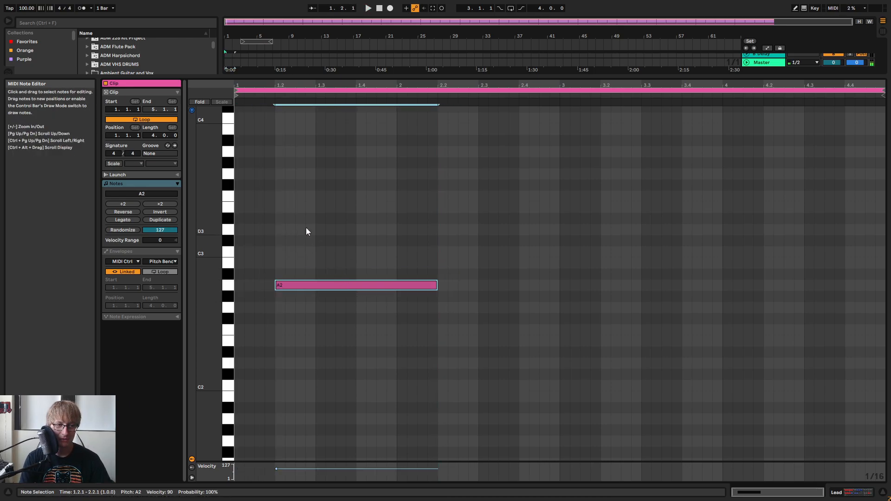
{"action": "key", "text": "space"}
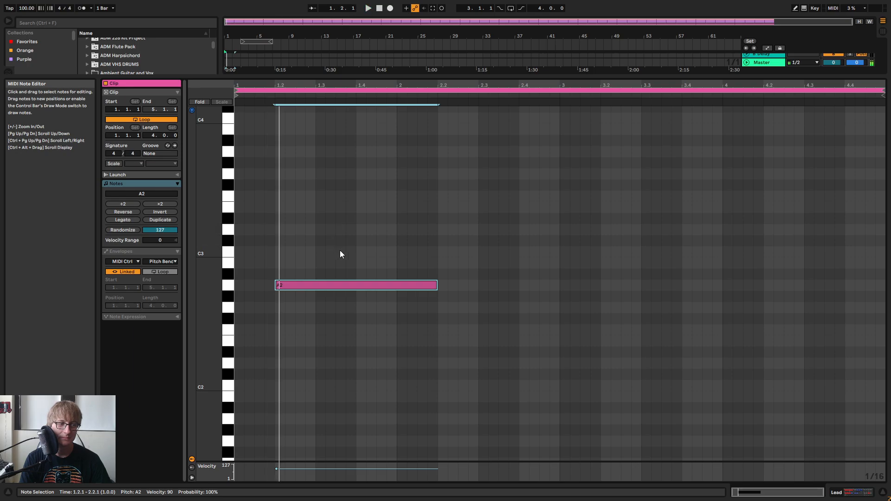
{"action": "key", "text": "Delete"}
Play a lead phrase over the arrangement from bar 1, capture it as MIDI in the Lead clip, and unfold the Lead track
{"action": "key", "text": "space"}
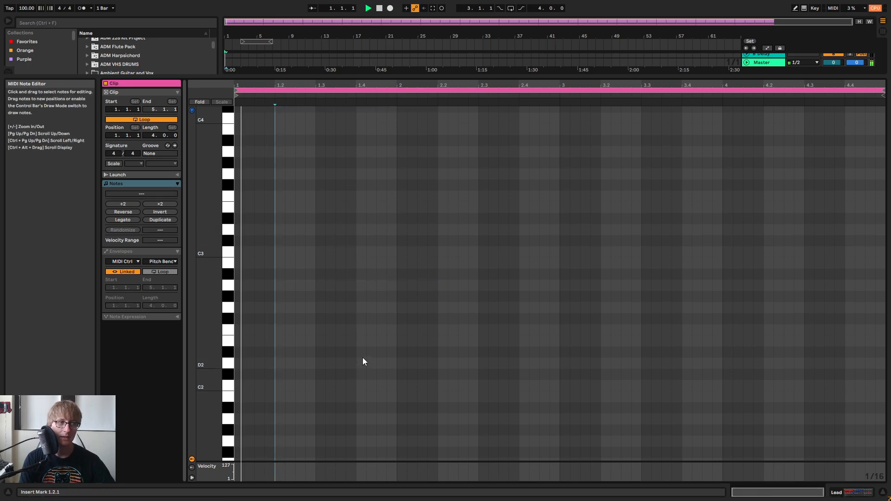
{"action": "key", "text": "ctrl+alt+e"}
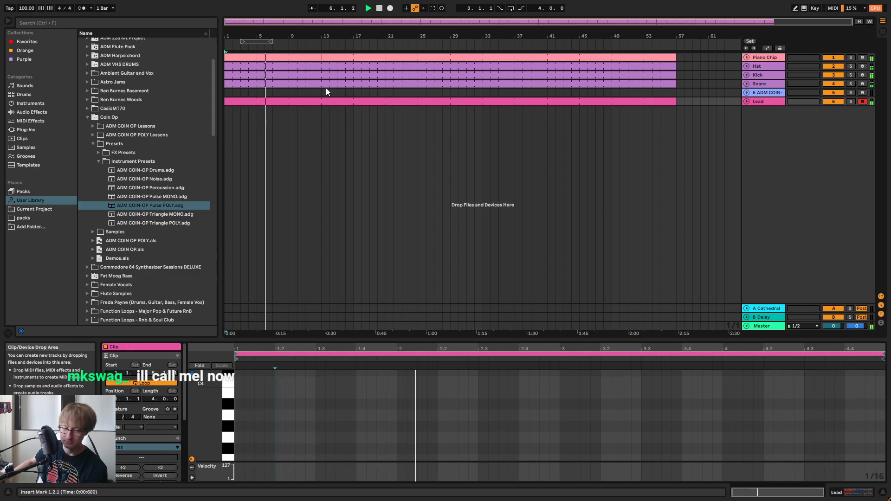
{"action": "key", "text": "space"}
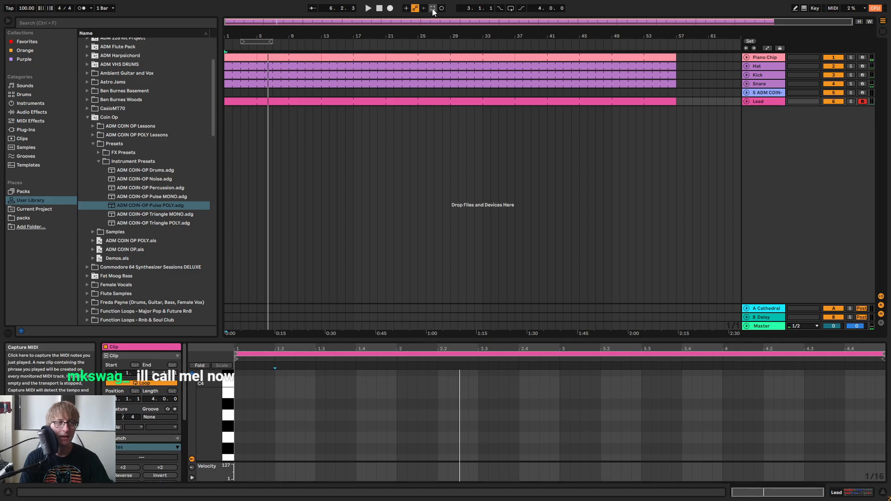
{"action": "left_click", "coordinate": [747, 102]}
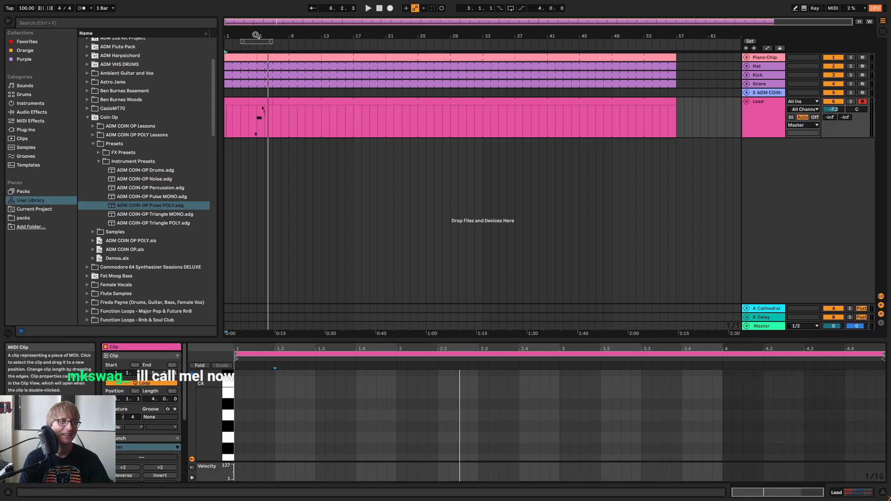
Extend the recorded Lead melody clip that starts at bar 4 so it ends at 21.4.1
{"action": "left_click_drag", "start_coordinate": [260, 36], "coordinate": [479, 88]}
{"action": "left_click", "coordinate": [433, 135]}
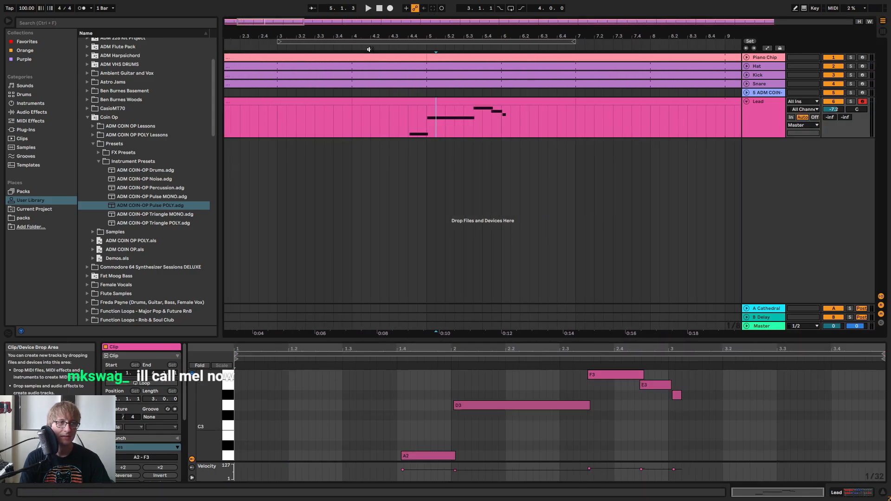
{"action": "left_click_drag", "start_coordinate": [380, 36], "coordinate": [305, 24]}
{"action": "left_click", "coordinate": [408, 119]}
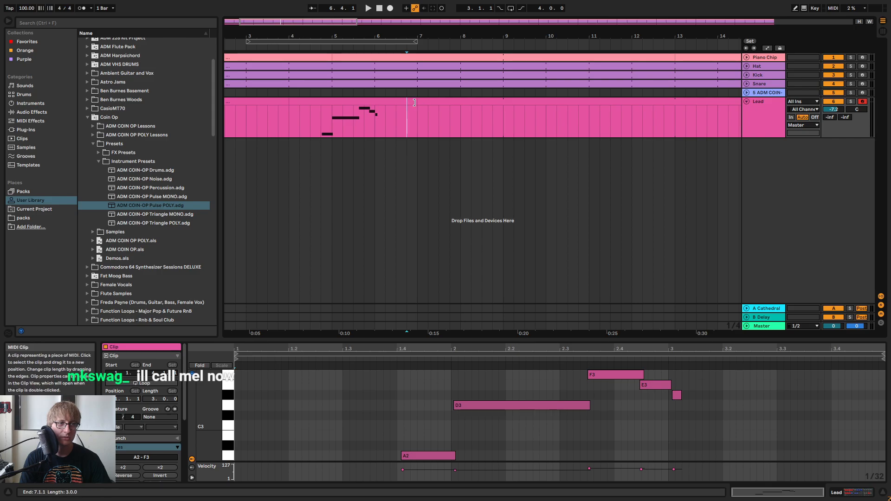
{"action": "left_click_drag", "start_coordinate": [416, 102], "coordinate": [666, 143]}
{"action": "right_click", "coordinate": [462, 99]}
{"action": "left_click", "coordinate": [483, 182]}
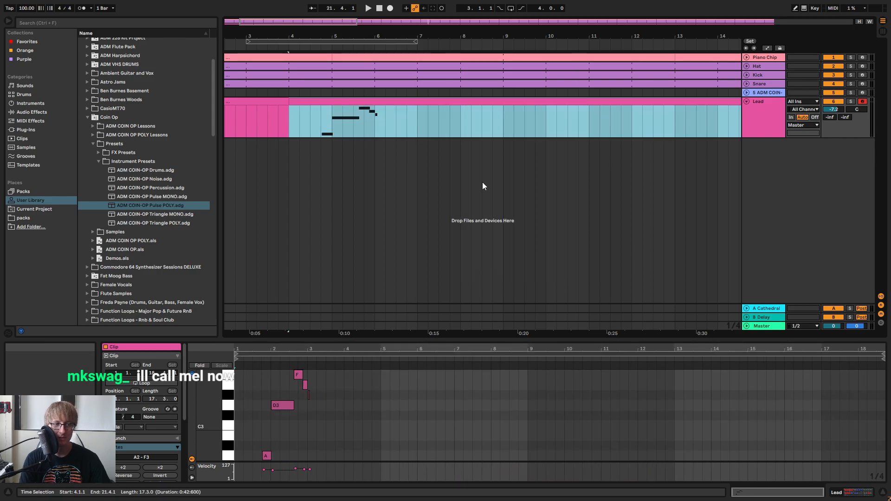
Enlarge the MIDI note editor and quantize all the notes in the Lead clip
{"action": "left_click", "coordinate": [342, 346]}
{"action": "key", "text": "space"}
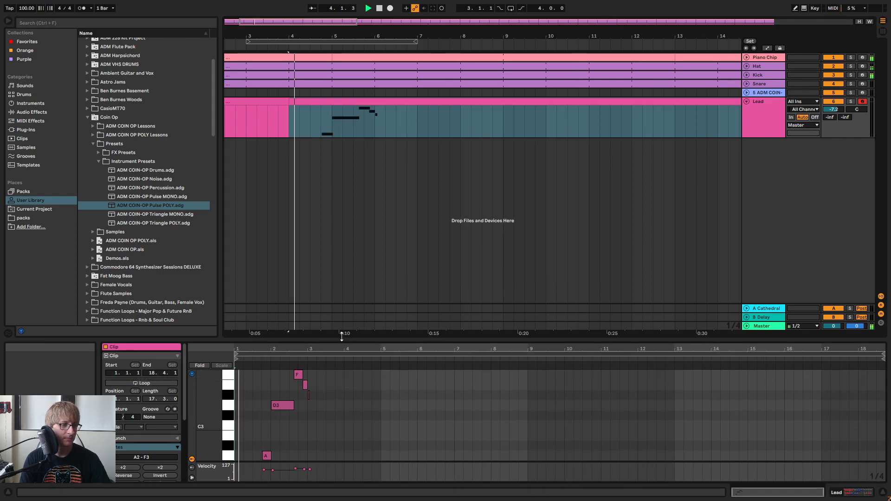
{"action": "left_click_drag", "start_coordinate": [341, 341], "coordinate": [327, 139]}
{"action": "key", "text": "space"}
{"action": "left_click_drag", "start_coordinate": [268, 146], "coordinate": [424, 298]}
{"action": "right_click", "coordinate": [451, 280]}
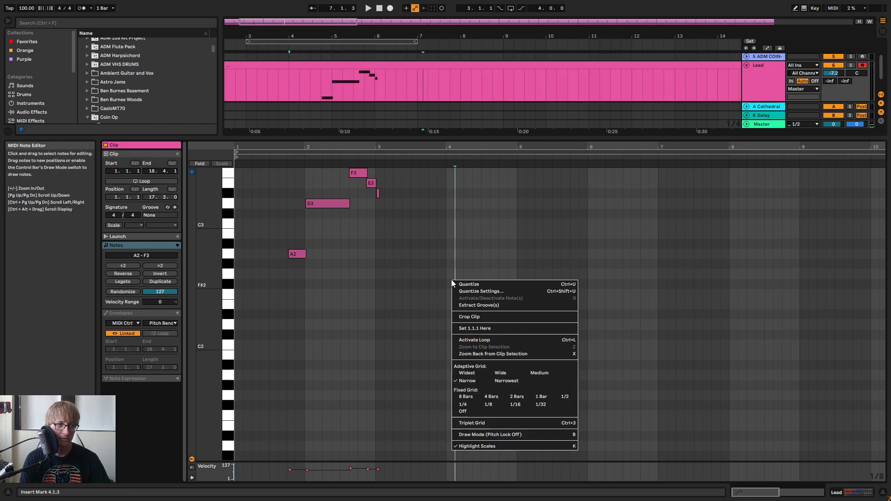
{"action": "left_click", "coordinate": [462, 284]}
{"action": "left_click", "coordinate": [420, 218]}
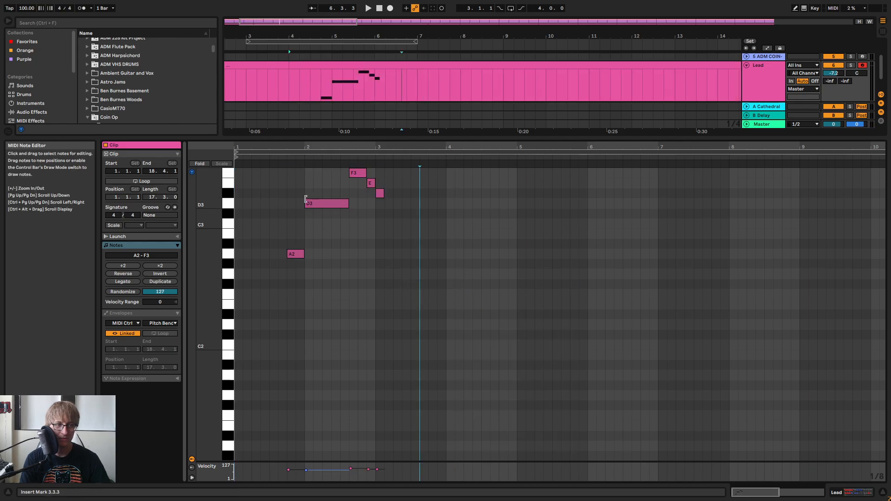
Play the quantized Lead melody to check its timing
{"action": "left_click_drag", "start_coordinate": [276, 147], "coordinate": [321, 156]}
{"action": "key", "text": "space"}
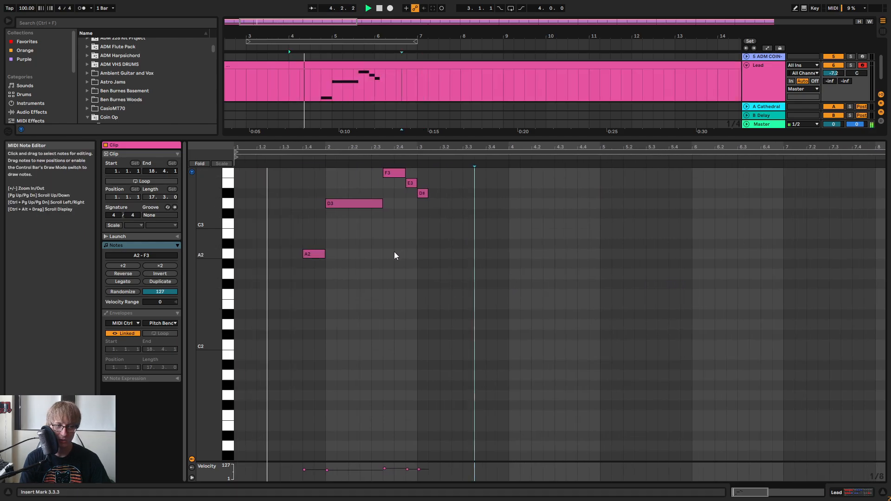
{"action": "left_click", "coordinate": [422, 259]}
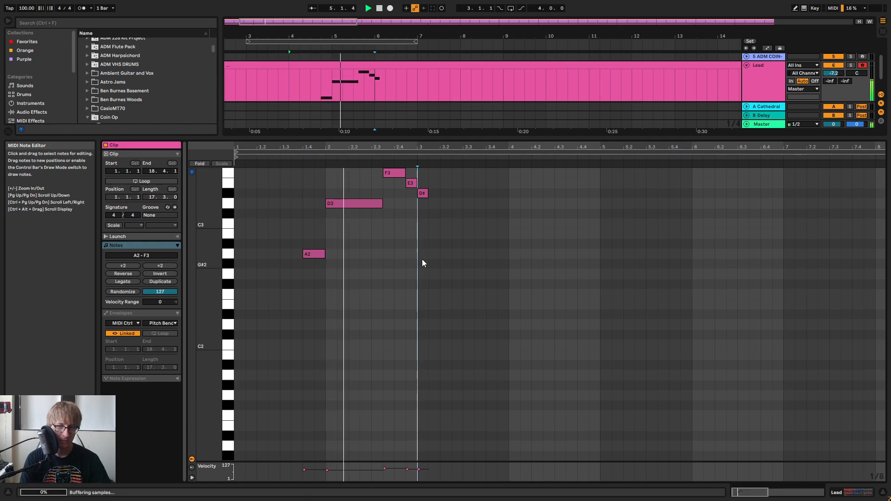
{"action": "left_click", "coordinate": [406, 258]}
{"action": "left_click", "coordinate": [325, 269]}
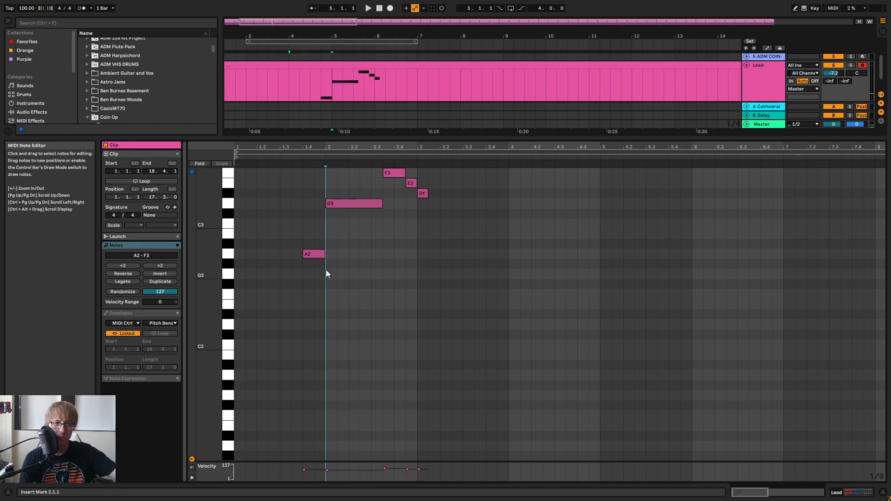
Lengthen the opening A2 note so its end slightly overlaps the start of the long D3 note
{"action": "left_click", "coordinate": [324, 254]}
{"action": "left_click_drag", "start_coordinate": [325, 254], "coordinate": [337, 253]}
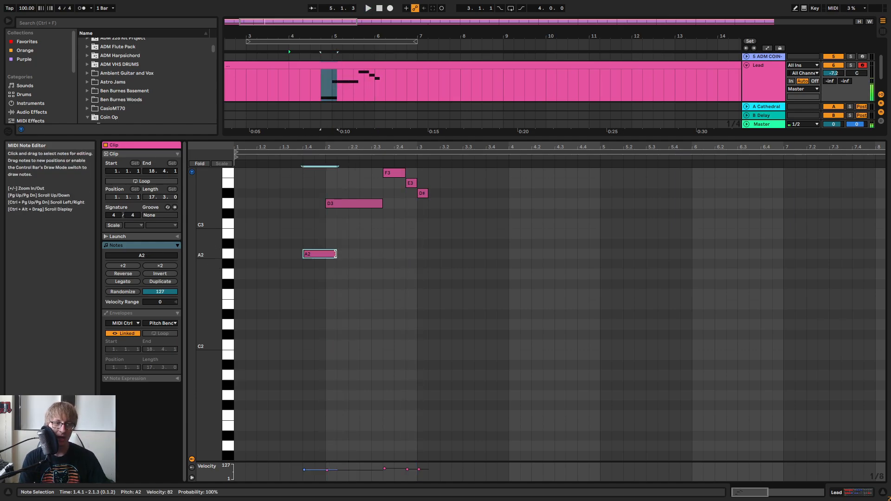
{"action": "left_click", "coordinate": [378, 269]}
{"action": "left_click_drag", "start_coordinate": [321, 146], "coordinate": [320, 204]}
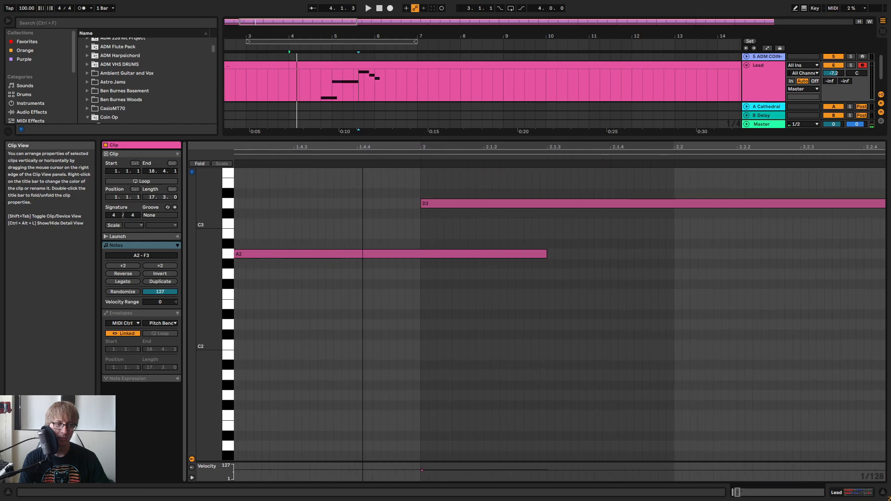
{"action": "left_click_drag", "start_coordinate": [546, 254], "coordinate": [428, 254]}
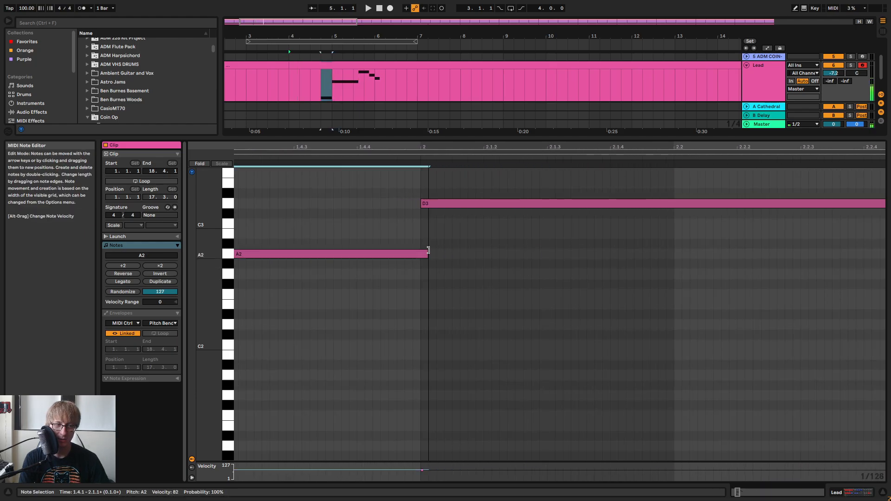
{"action": "left_click_drag", "start_coordinate": [422, 145], "coordinate": [434, 162]}
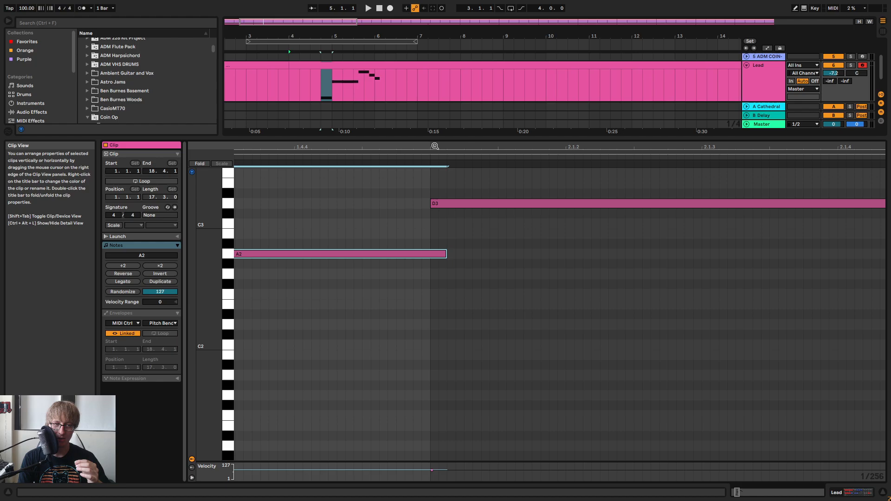
{"action": "left_click", "coordinate": [453, 175]}
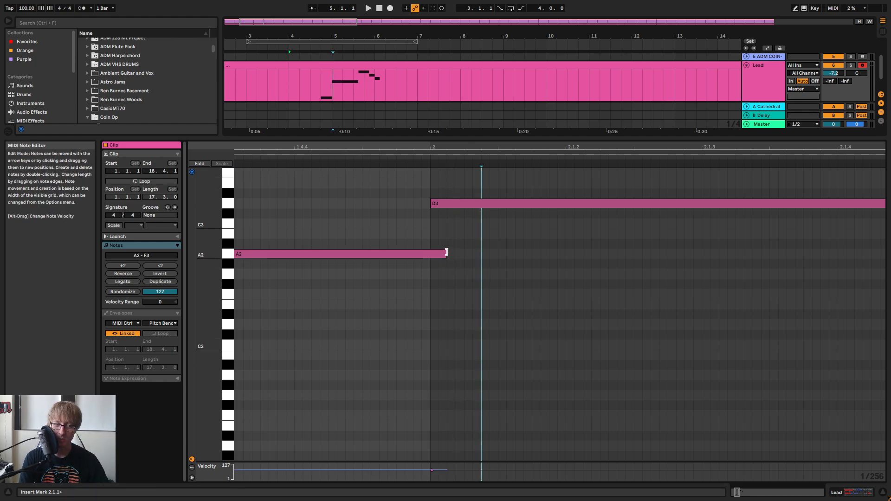
{"action": "left_click_drag", "start_coordinate": [446, 254], "coordinate": [440, 259]}
Play the Lead melody from its start to hear how A2 leads into D3
{"action": "left_click_drag", "start_coordinate": [466, 147], "coordinate": [374, 80]}
{"action": "key", "text": "space"}
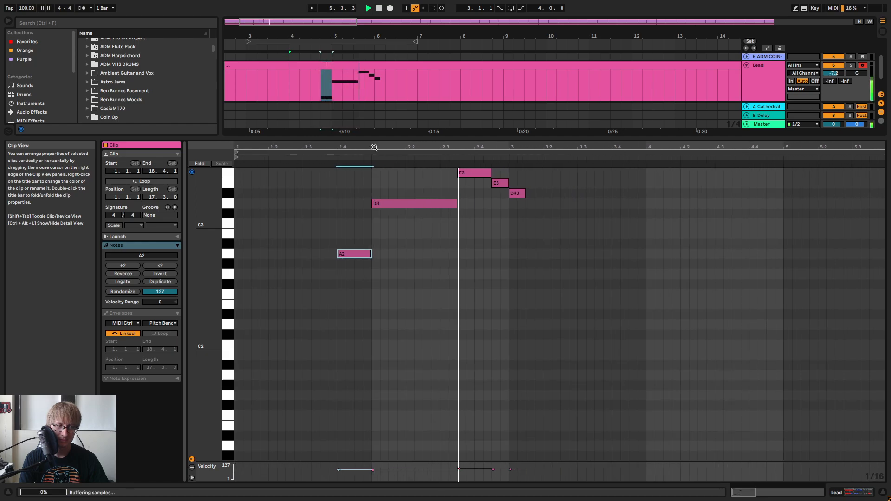
{"action": "key", "text": "space"}
{"action": "left_click", "coordinate": [484, 259]}
Adjust the end of the long D3 note to meet the start of the F3 note
{"action": "scroll", "coordinate": [483, 253], "scroll_direction": "up", "scroll_amount": 3}
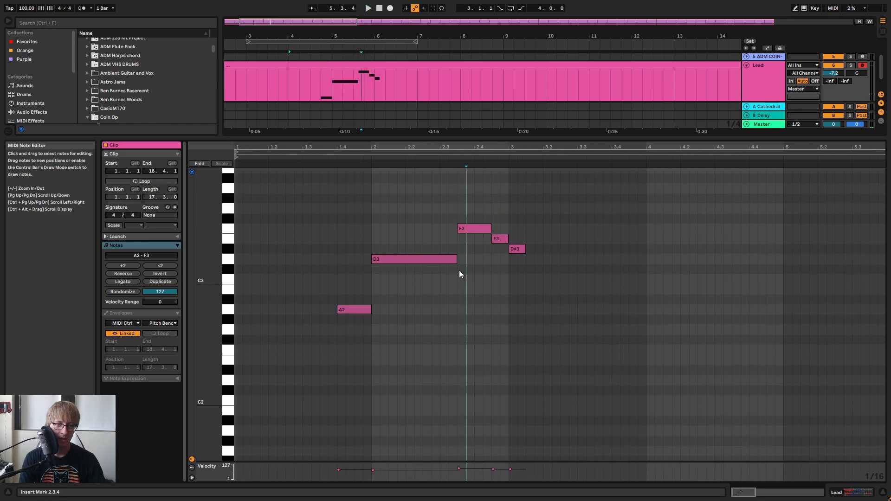
{"action": "mouse_move", "coordinate": [456, 261]}
{"action": "left_mouse_down"}
{"action": "mouse_move", "coordinate": [497, 261]}
{"action": "mouse_move", "coordinate": [458, 262]}
{"action": "left_mouse_up"}
{"action": "left_click", "coordinate": [473, 248]}
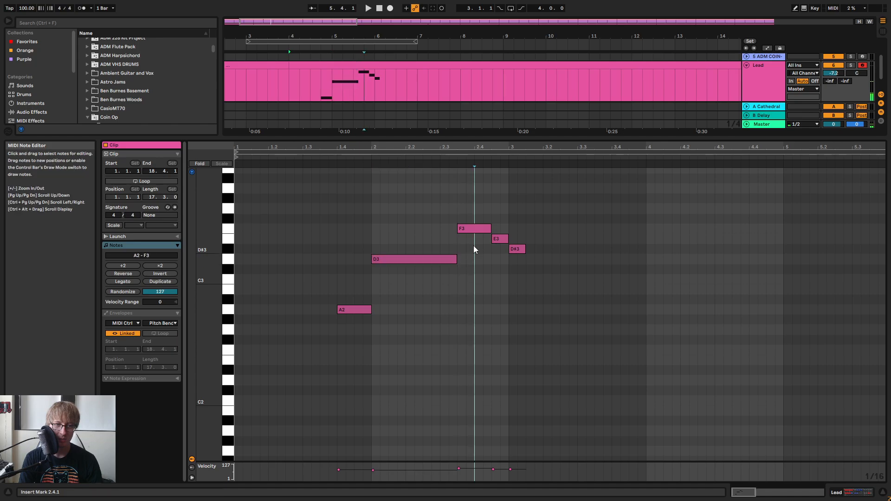
{"action": "mouse_move", "coordinate": [456, 145]}
{"action": "left_mouse_down"}
{"action": "mouse_move", "coordinate": [443, 158]}
{"action": "mouse_move", "coordinate": [432, 148]}
{"action": "left_mouse_up"}
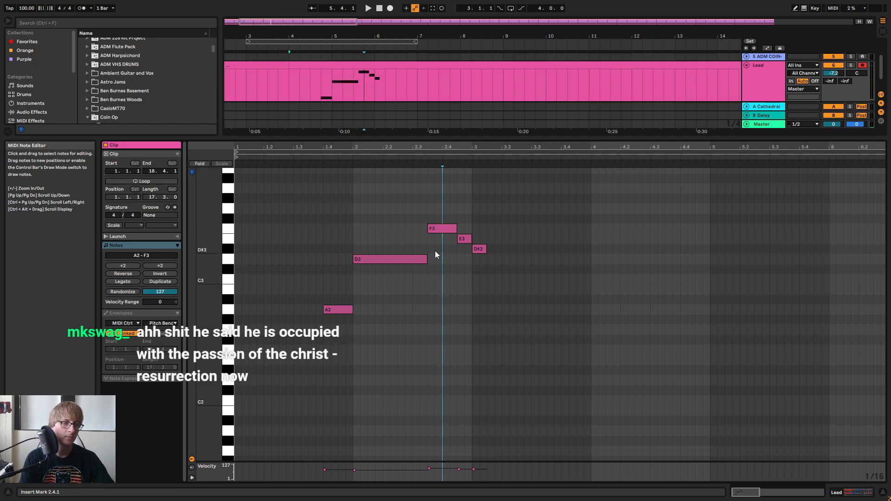
Raise the F3 note to F#3 and lower the final D#3 note to D3, and play the result
{"action": "left_click", "coordinate": [440, 229]}
{"action": "key", "text": "Up"}
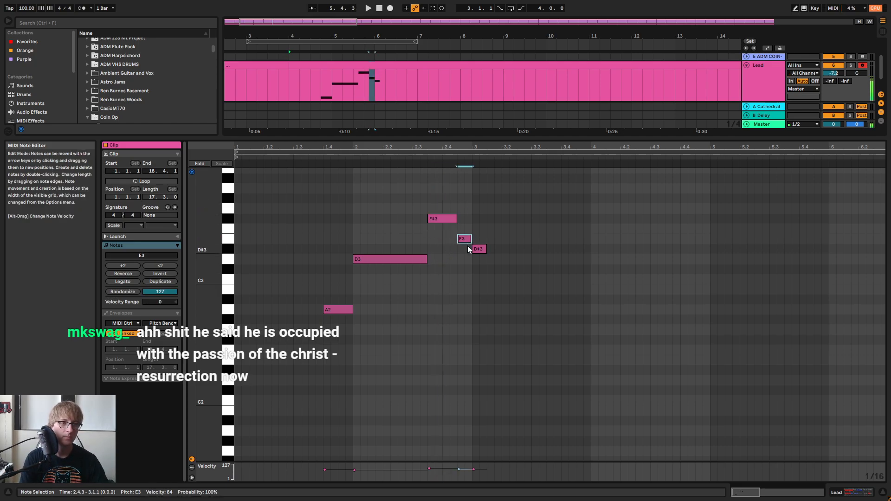
{"action": "left_click", "coordinate": [480, 251]}
{"action": "key", "text": "Down"}
{"action": "key", "text": "space"}
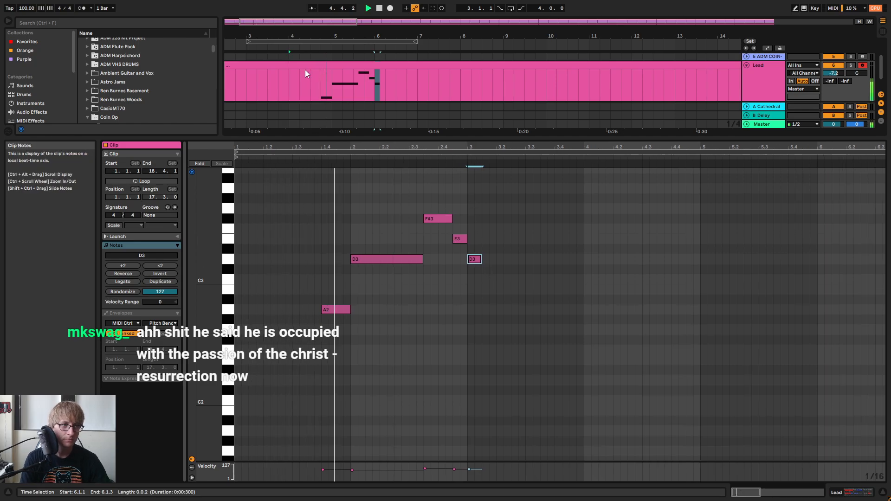
Delete the Lead clip before bar 4 and reopen the melody clip for note editing
{"action": "left_click", "coordinate": [266, 65]}
{"action": "key", "text": "Delete"}
{"action": "left_click", "coordinate": [395, 65]}
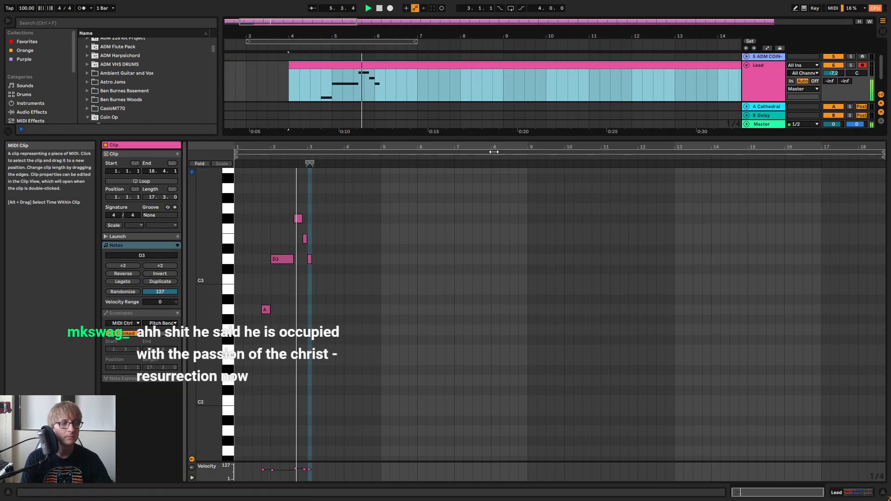
{"action": "key", "text": "space"}
Move the E3 note earlier to 2.4.1 and the closing D3 note to 2.4.3
{"action": "mouse_move", "coordinate": [311, 147]}
{"action": "left_mouse_down"}
{"action": "mouse_move", "coordinate": [311, 185]}
{"action": "mouse_move", "coordinate": [567, 179]}
{"action": "mouse_move", "coordinate": [446, 155]}
{"action": "mouse_move", "coordinate": [426, 168]}
{"action": "mouse_move", "coordinate": [442, 180]}
{"action": "left_mouse_up"}
{"action": "left_click", "coordinate": [423, 263]}
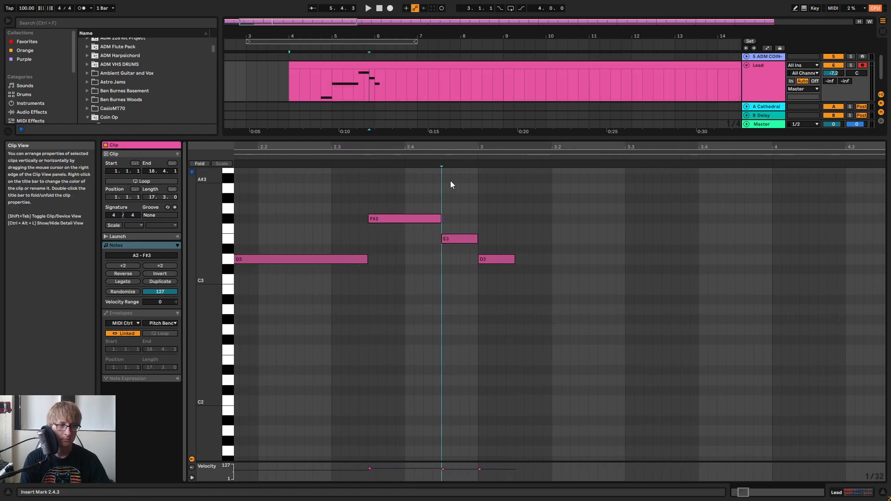
{"action": "left_click", "coordinate": [458, 253]}
{"action": "left_click_drag", "start_coordinate": [407, 147], "coordinate": [407, 125]}
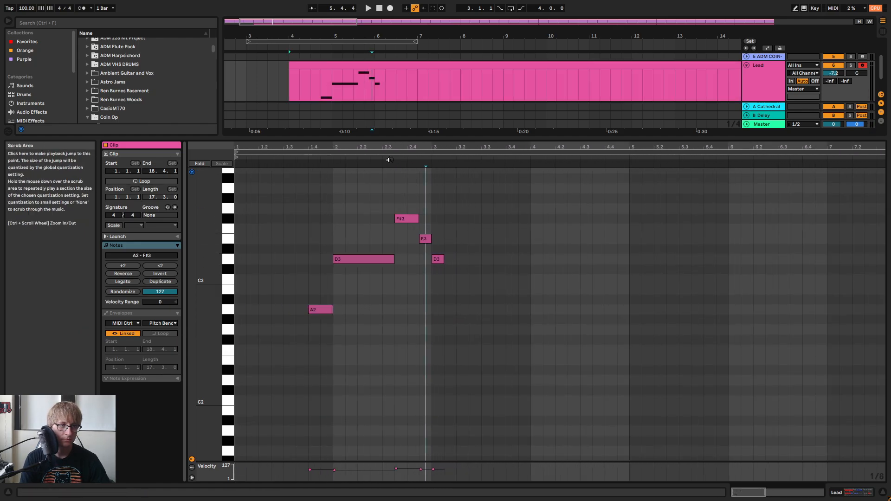
{"action": "left_click", "coordinate": [425, 238]}
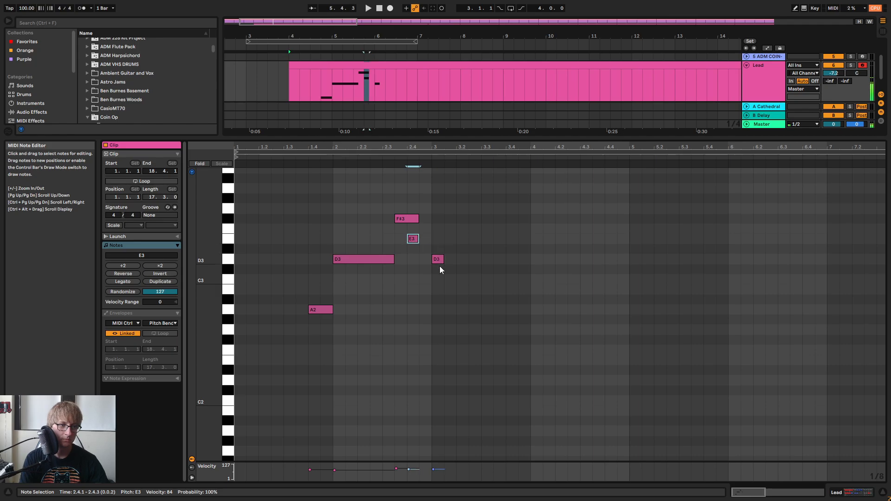
{"action": "left_click", "coordinate": [440, 261]}
{"action": "key", "text": "Left"}
{"action": "left_click", "coordinate": [432, 232]}
Shorten the F#3 note so it ends at 2.4.1, where E3 begins
{"action": "left_click_drag", "start_coordinate": [416, 147], "coordinate": [530, 176]}
{"action": "left_click", "coordinate": [569, 227]}
{"action": "left_click_drag", "start_coordinate": [539, 215], "coordinate": [499, 216]}
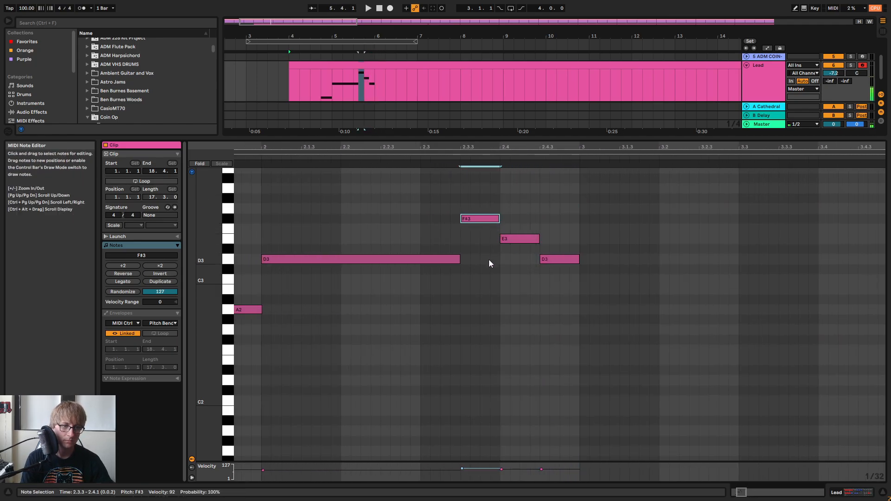
Copy the E3 note at 2.4.1 and paste it at the start of bar 3
{"action": "left_click_drag", "start_coordinate": [522, 262], "coordinate": [527, 227]}
{"action": "left_click_drag", "start_coordinate": [559, 284], "coordinate": [566, 250]}
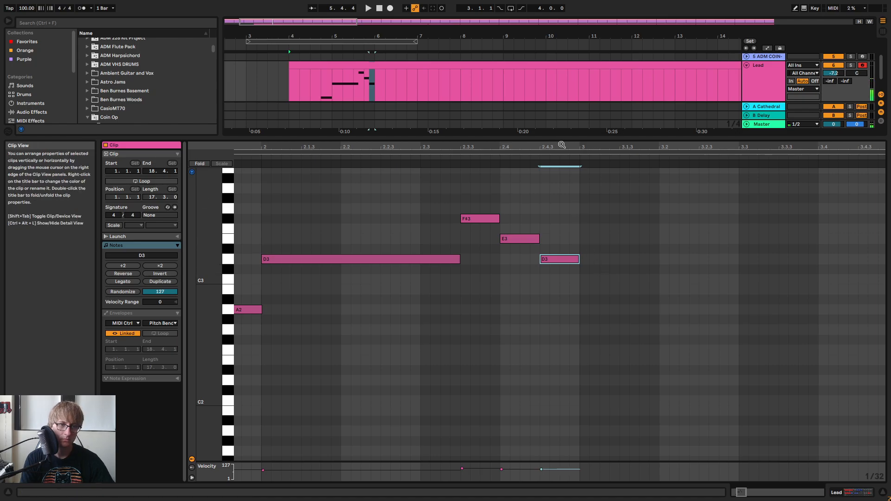
{"action": "left_click_drag", "start_coordinate": [518, 262], "coordinate": [531, 215]}
{"action": "key", "text": "ctrl+c"}
{"action": "left_click", "coordinate": [581, 230]}
{"action": "key", "text": "ctrl+v"}
Play the Lead phrase, including from the A2 note at 1.4.1, to hear the added E3
{"action": "left_click", "coordinate": [446, 156]}
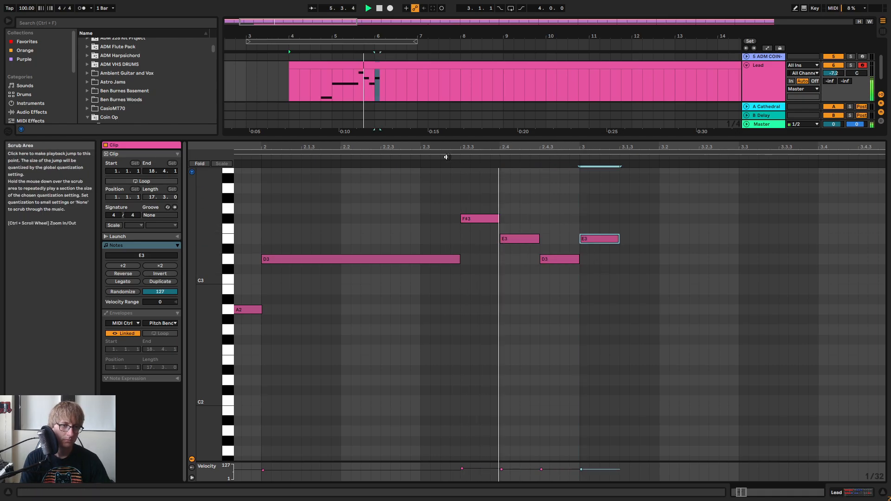
{"action": "key", "text": "space"}
{"action": "left_click_drag", "start_coordinate": [638, 146], "coordinate": [508, 116]}
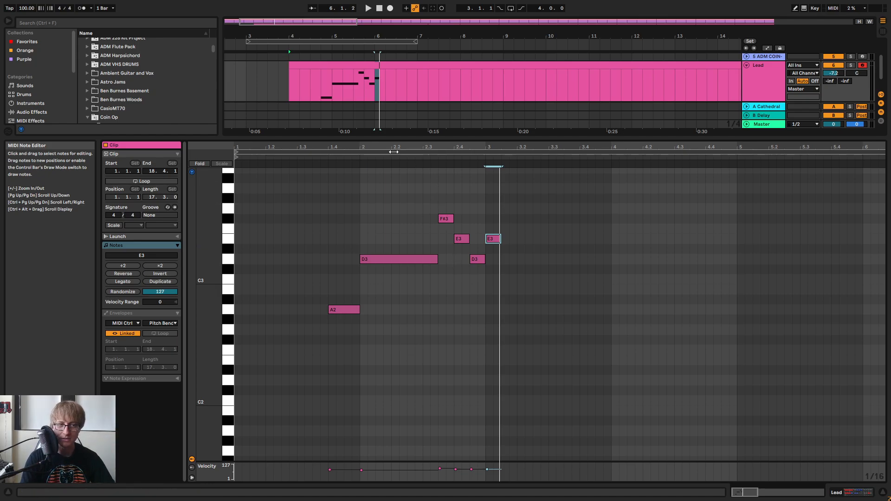
{"action": "left_click_drag", "start_coordinate": [366, 146], "coordinate": [317, 121]}
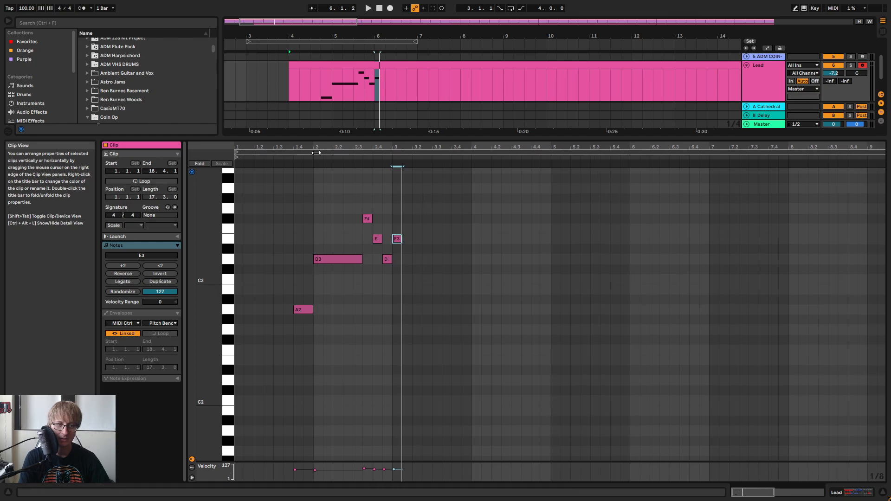
{"action": "left_click", "coordinate": [294, 165]}
{"action": "key", "text": "space"}
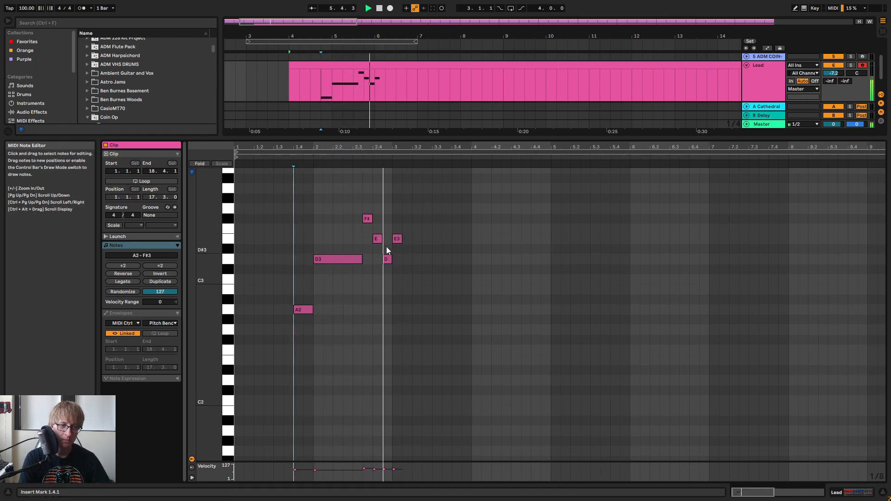
{"action": "left_click", "coordinate": [357, 160]}
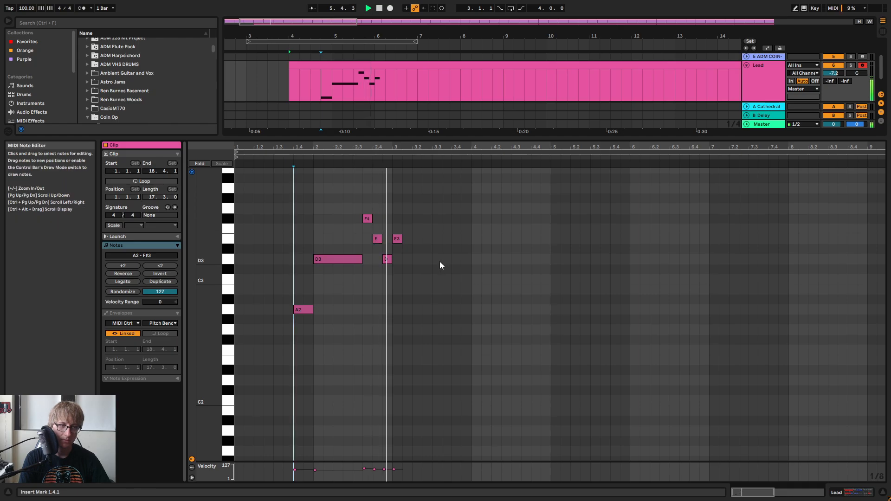
{"action": "key", "text": "space"}
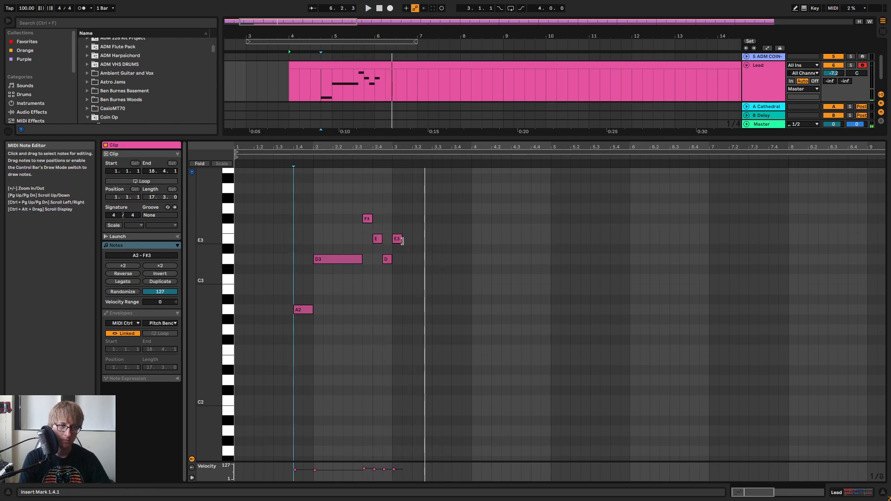
Lengthen the bar 3 E3 note to 3.2.3 and follow it with short D3 and C#3 notes at 3.2.3 and 3.3.1
{"action": "left_click_drag", "start_coordinate": [401, 238], "coordinate": [422, 239]}
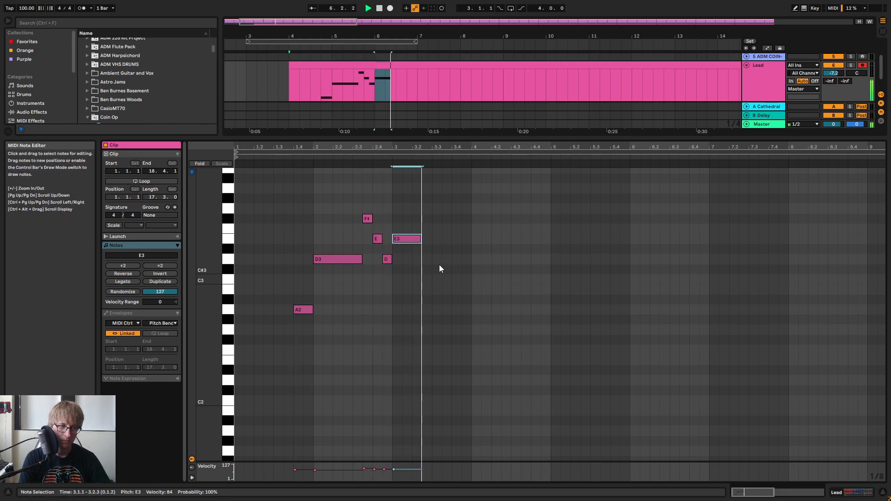
{"action": "double_click", "coordinate": [427, 260]}
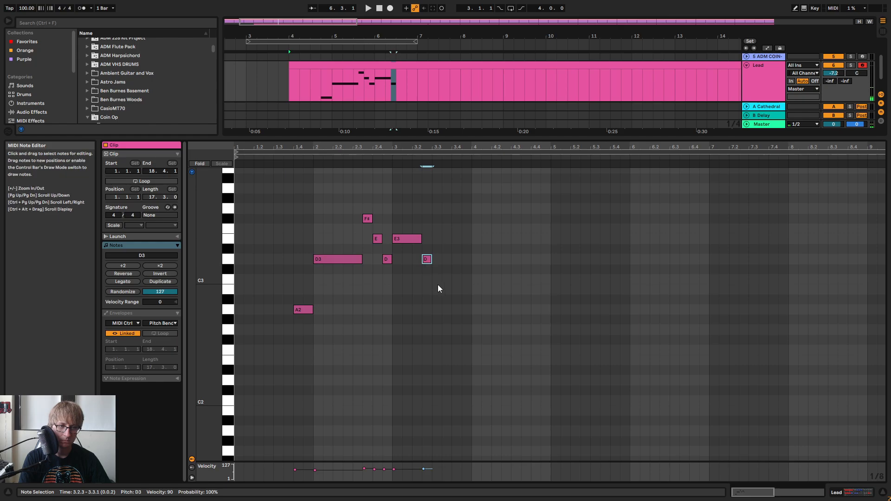
{"action": "double_click", "coordinate": [437, 272]}
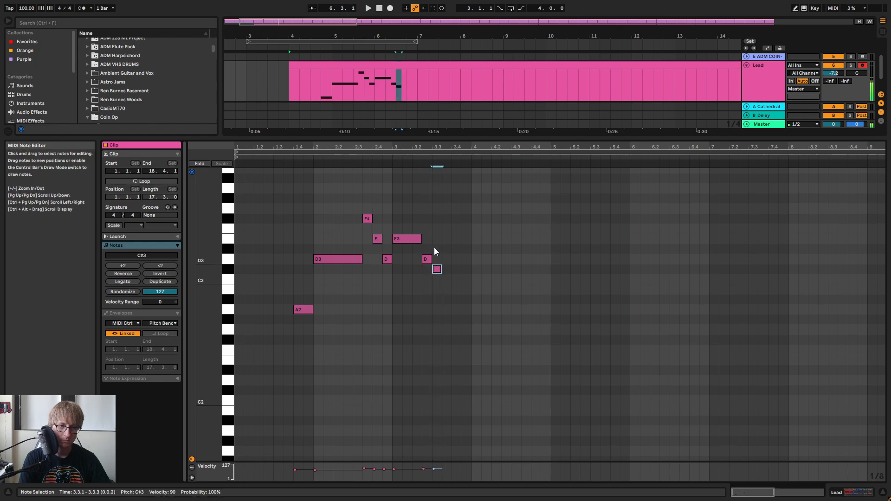
Play the Lead phrase from around bar 3 to hear the short D3 and C#3 notes at its end
{"action": "key", "text": "ctrl+a"}
{"action": "left_click", "coordinate": [389, 159]}
{"action": "left_click", "coordinate": [538, 229]}
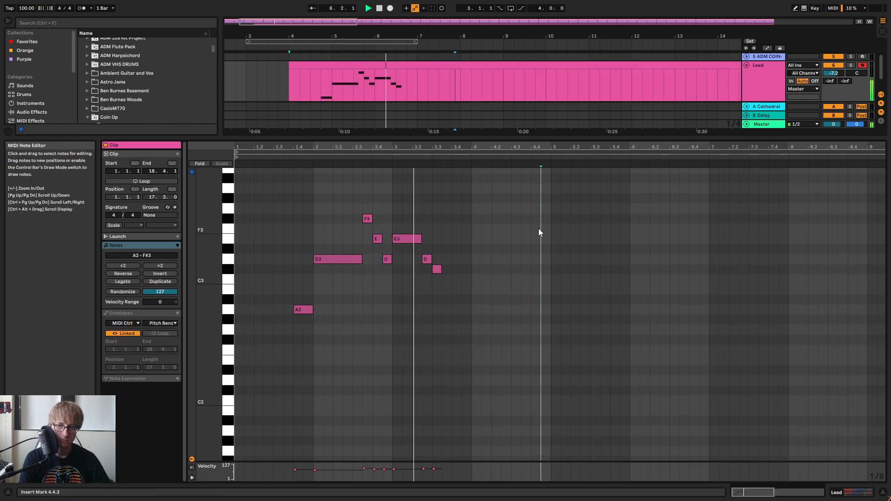
{"action": "left_click", "coordinate": [489, 230]}
{"action": "left_click", "coordinate": [478, 238]}
{"action": "key", "text": "space"}
Lower the C#3 note at 3.3.1 to B2 and play the end of the phrase
{"action": "left_click_drag", "start_coordinate": [439, 271], "coordinate": [440, 291]}
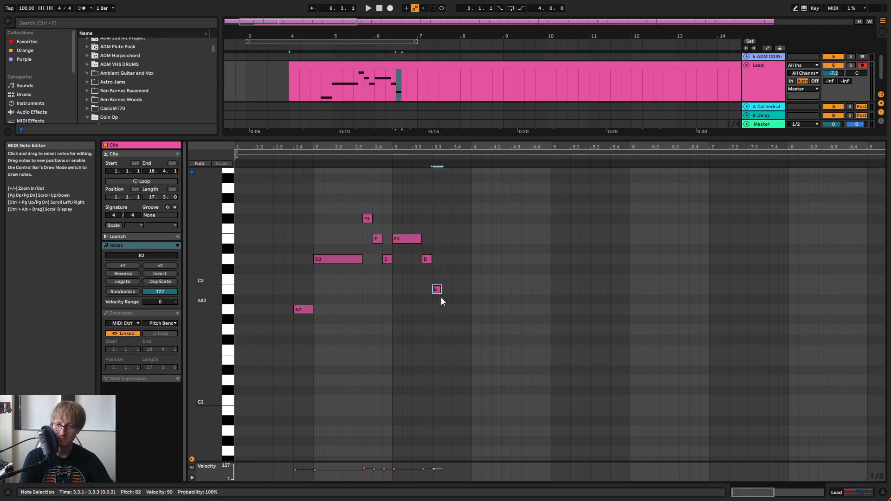
{"action": "key", "text": "space"}
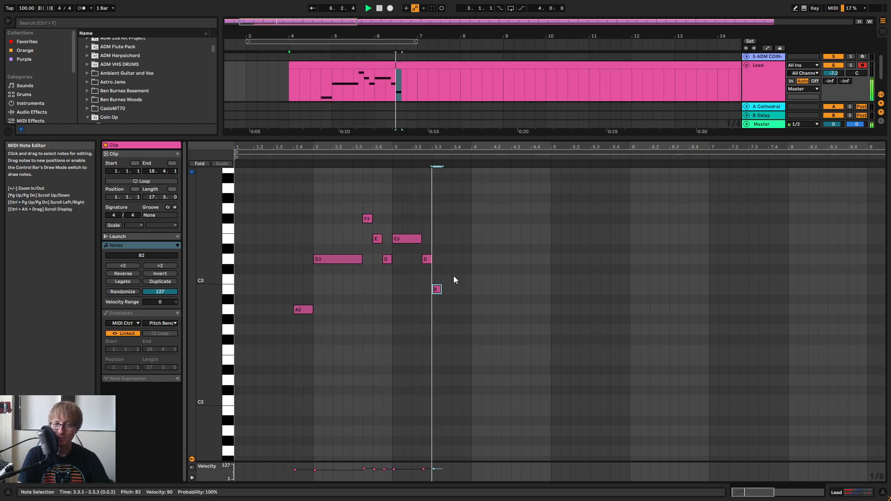
{"action": "key", "text": "space"}
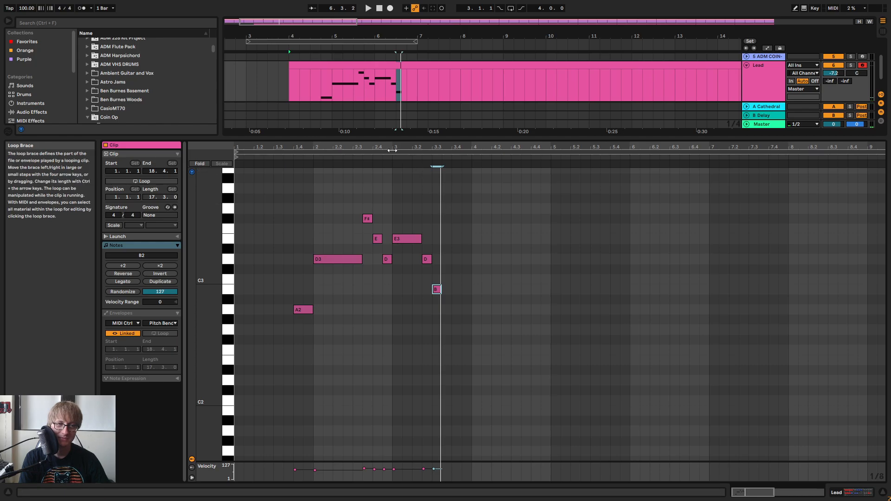
{"action": "key", "text": "space"}
{"action": "key", "text": "space"}
Play the whole Lead phrase from the clip start through its closing B2 note
{"action": "left_click_drag", "start_coordinate": [453, 147], "coordinate": [488, 146]}
{"action": "key", "text": "space"}
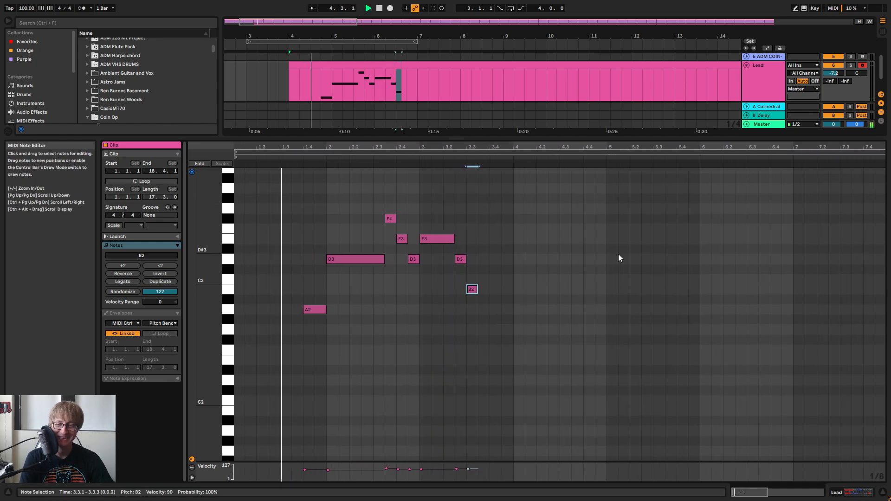
{"action": "left_click", "coordinate": [630, 251]}
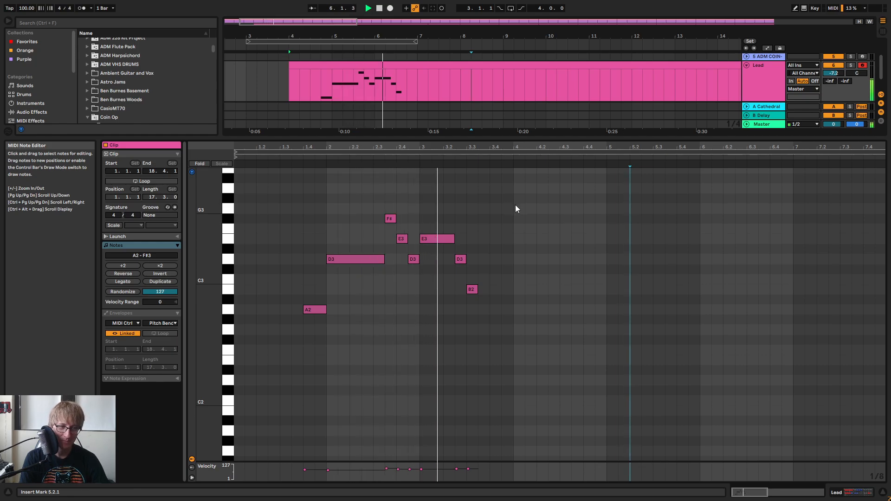
{"action": "left_click", "coordinate": [548, 278]}
{"action": "key", "text": "space"}
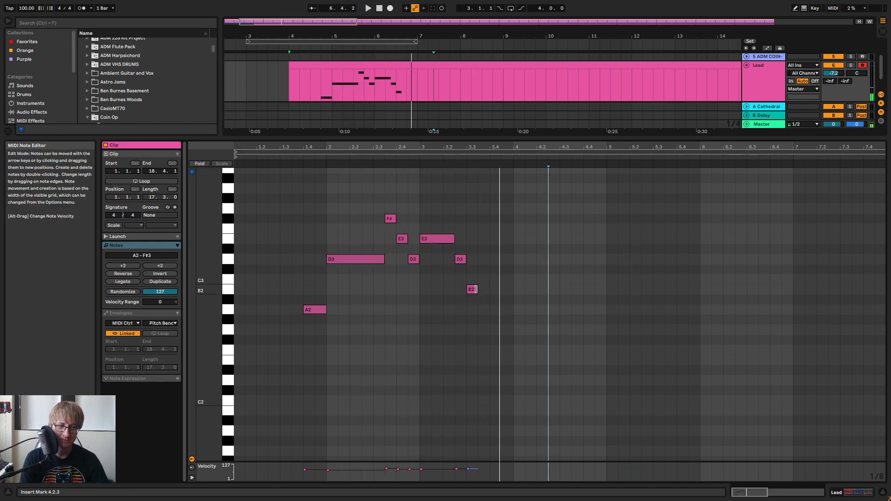
Lengthen the B2 note at 3.3.1 so it ends at 3.4.1, playing bar 3 to judge its length
{"action": "left_click_drag", "start_coordinate": [476, 289], "coordinate": [514, 289]}
{"action": "left_click", "coordinate": [411, 160]}
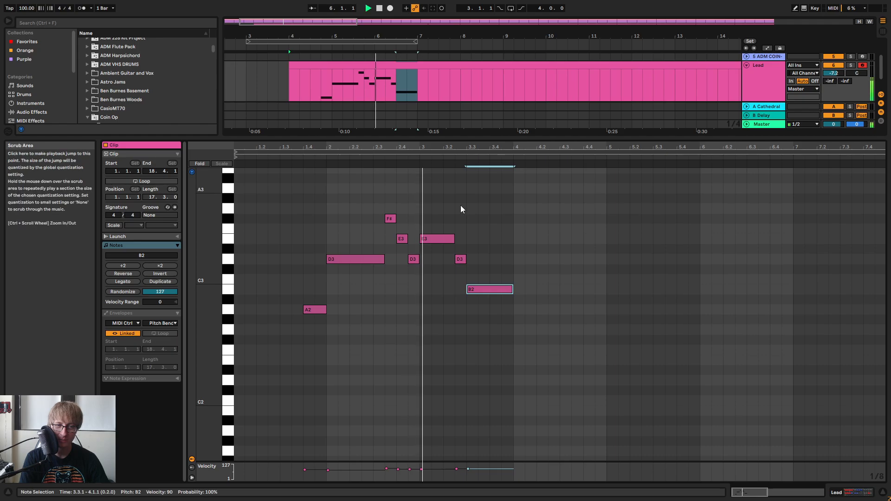
{"action": "left_click", "coordinate": [583, 284]}
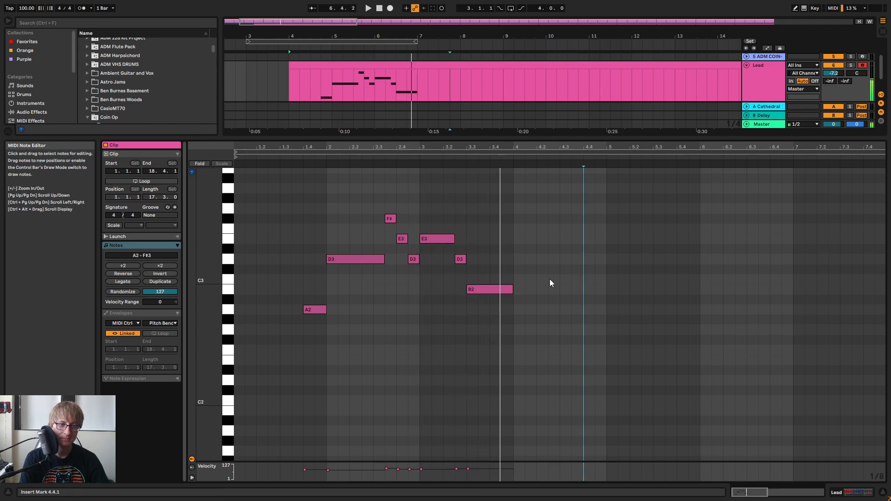
{"action": "left_click_drag", "start_coordinate": [514, 286], "coordinate": [490, 286]}
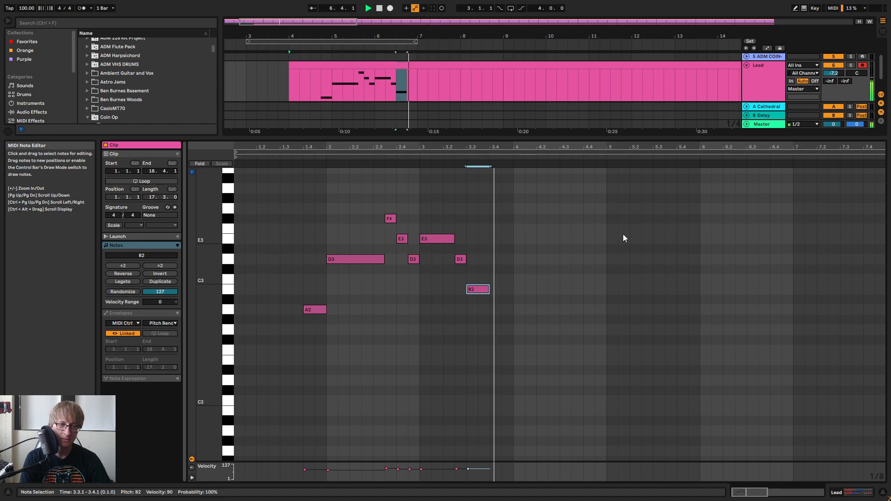
{"action": "left_click", "coordinate": [420, 153]}
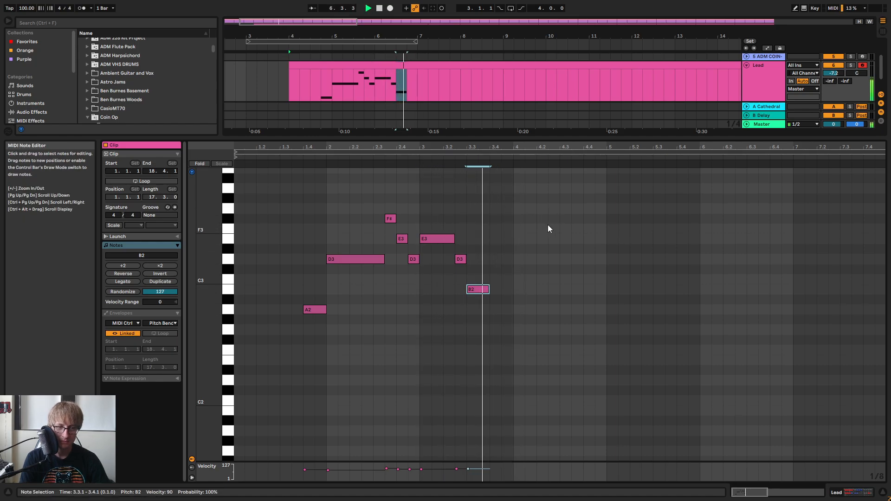
{"action": "key", "text": "space"}
Add a C#3 note at the start of bar 4 and lengthen it to end at 4.3.1
{"action": "left_click", "coordinate": [518, 267]}
{"action": "double_click", "coordinate": [519, 260]}
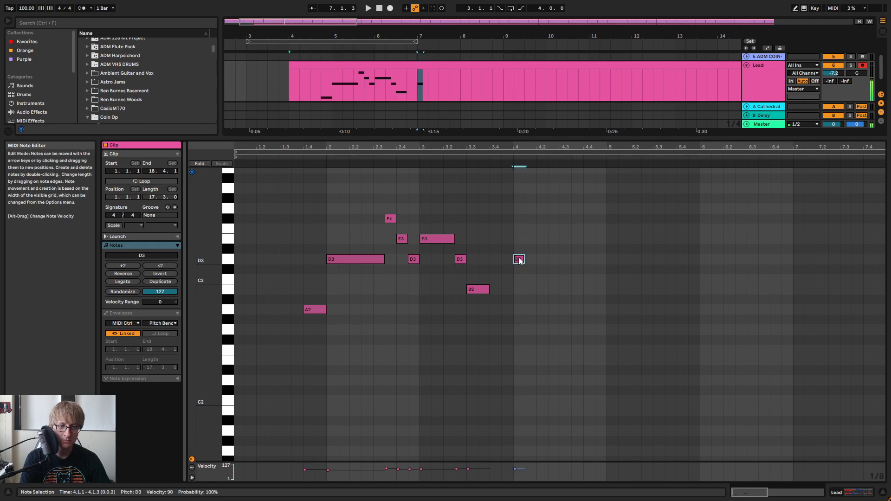
{"action": "left_click_drag", "start_coordinate": [523, 270], "coordinate": [547, 270]}
{"action": "key", "text": "space"}
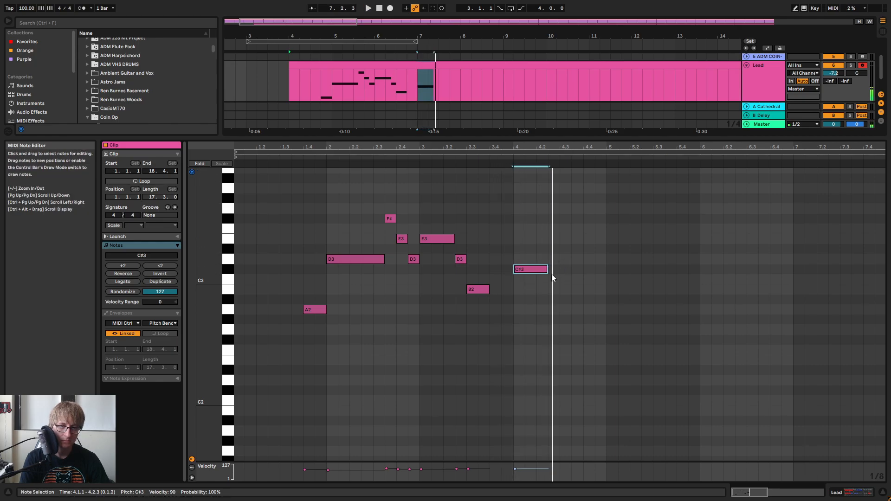
{"action": "left_click_drag", "start_coordinate": [547, 270], "coordinate": [559, 270]}
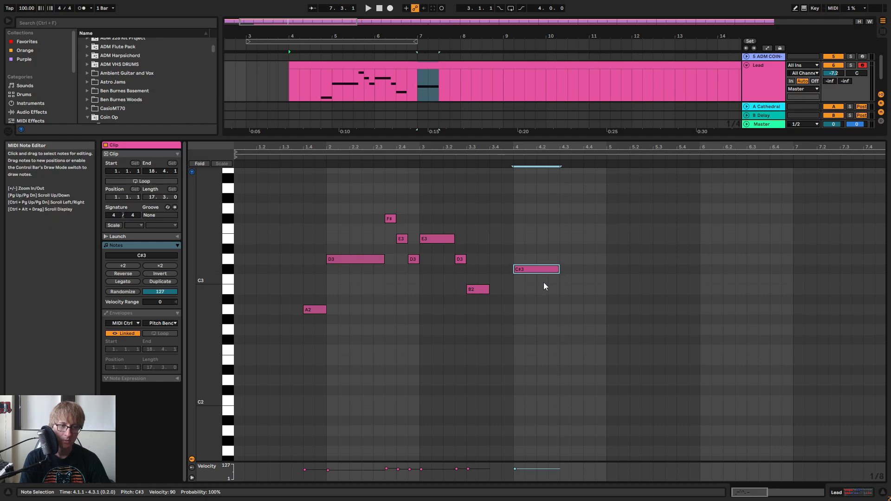
Add eighth-length A2, C#3, D3 and C#3 notes in succession from 4.3.1 to the end of bar 4
{"action": "double_click", "coordinate": [564, 289]}
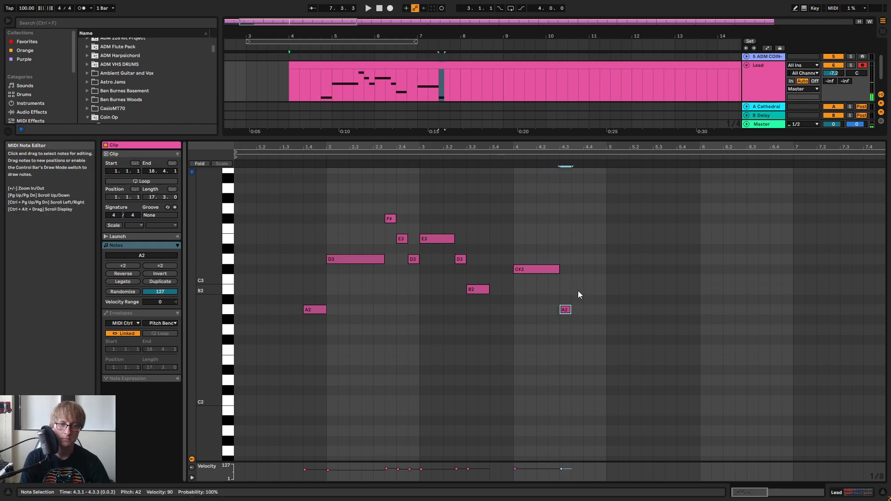
{"action": "double_click", "coordinate": [577, 279]}
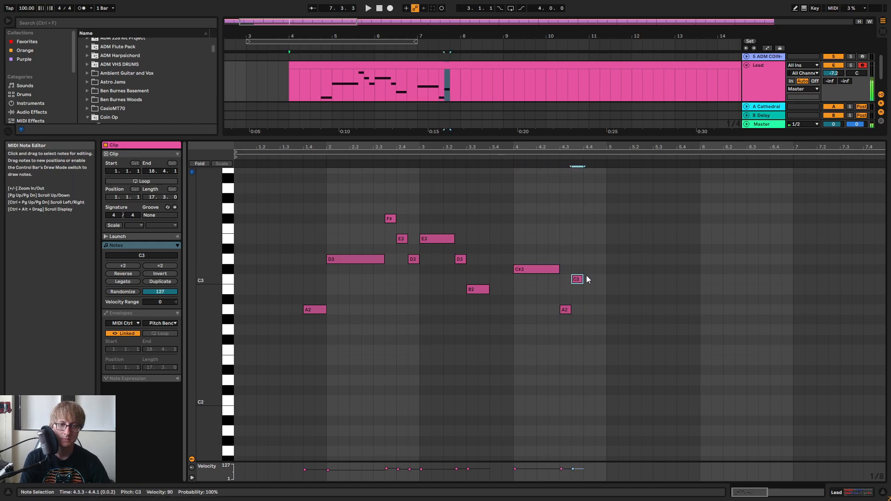
{"action": "double_click", "coordinate": [588, 242]}
{"action": "key", "text": "Down"}
{"action": "key", "text": "Down"}
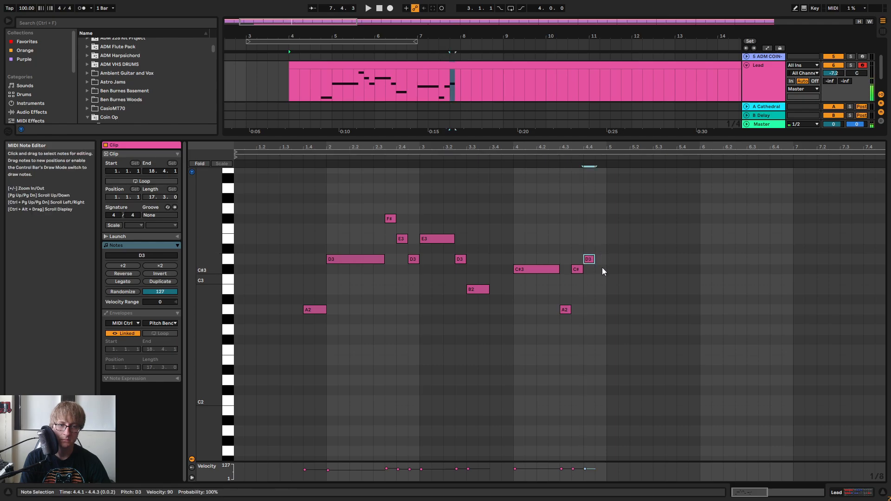
{"action": "double_click", "coordinate": [600, 269]}
Play the clip from bar 4 to hear the newly added notes
{"action": "left_click", "coordinate": [508, 165]}
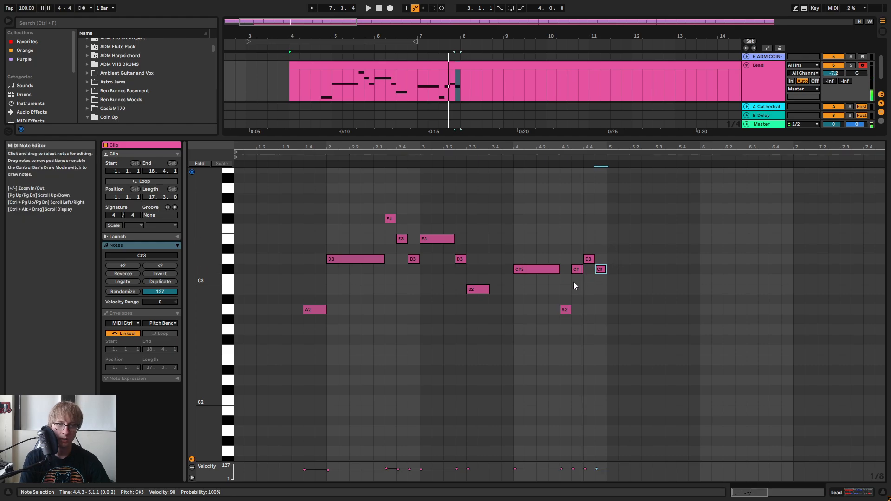
{"action": "left_click", "coordinate": [511, 165]}
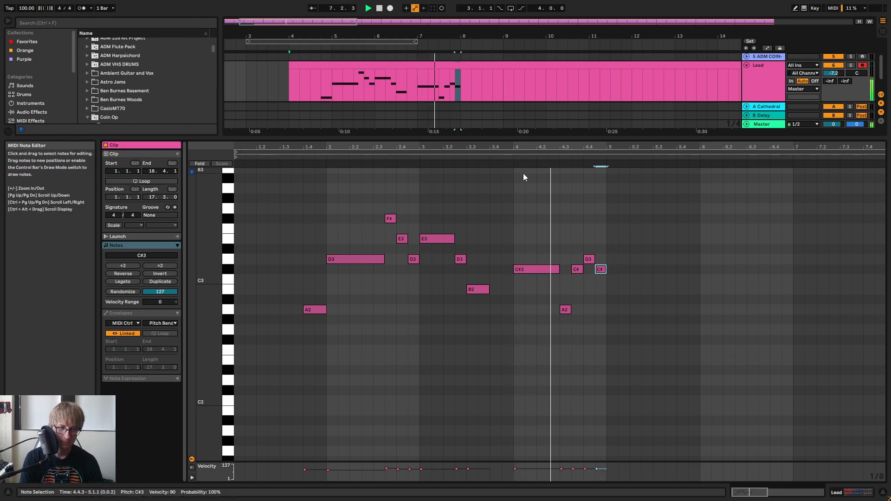
{"action": "key", "text": "space"}
Shift bar 4's A2 and the three notes after it an eighth earlier, and shorten the long C#3 to end at 4.2.3
{"action": "left_click", "coordinate": [567, 310]}
{"action": "key", "text": "Left"}
{"action": "left_click_drag", "start_coordinate": [578, 291], "coordinate": [625, 249]}
{"action": "key", "text": "Left"}
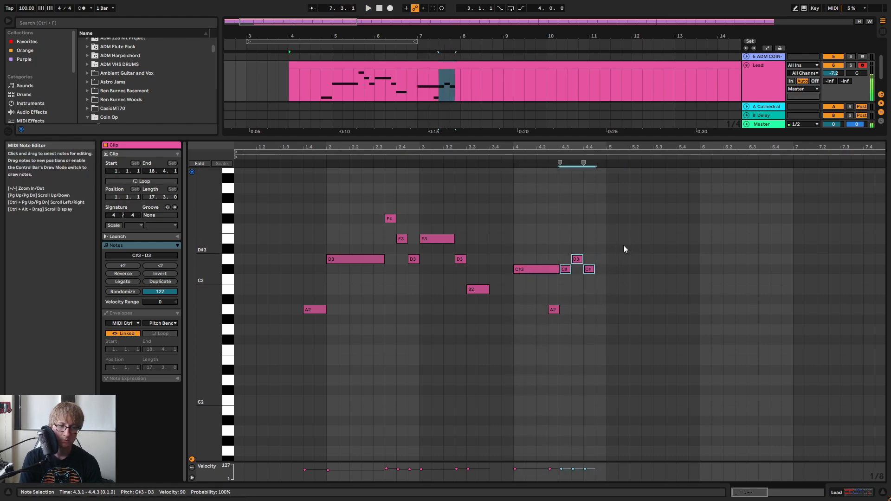
{"action": "left_click_drag", "start_coordinate": [558, 269], "coordinate": [547, 269]}
{"action": "key", "text": "space"}
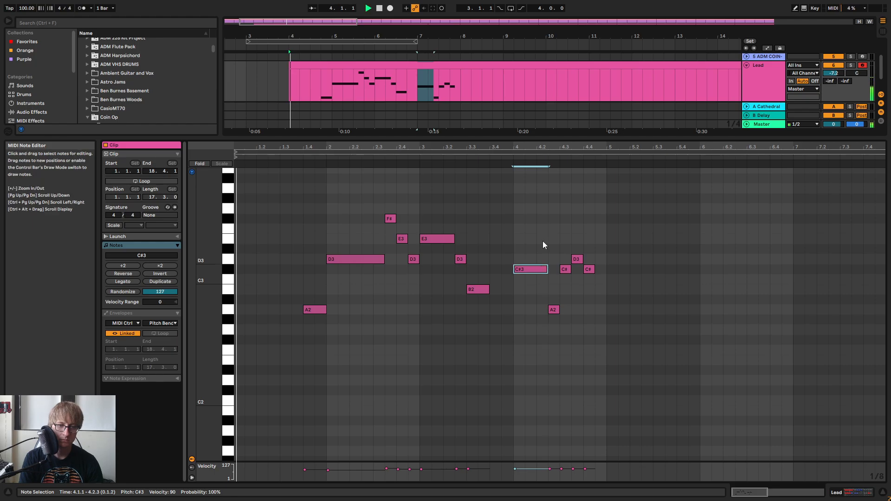
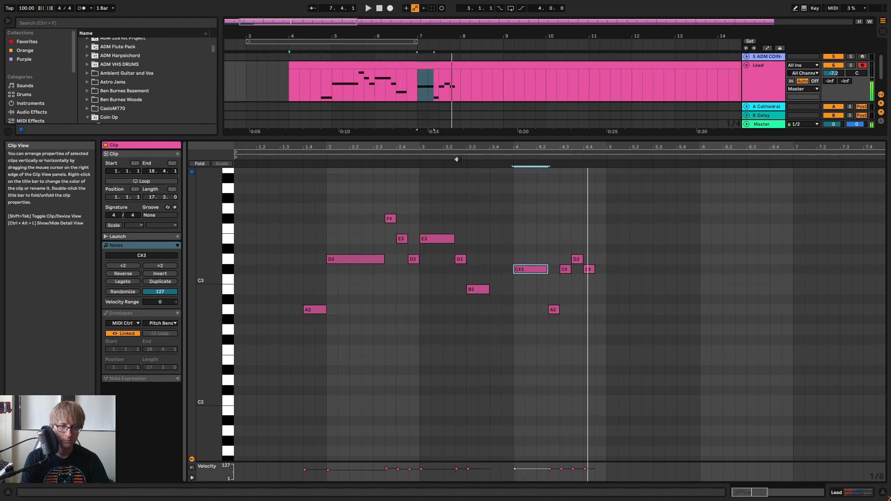
Change the C#3 note at 4.4.1 to E3, add short F#3 and E3 notes at 4.4.3 and 5.1.1, and play the run
{"action": "left_click", "coordinate": [618, 254]}
{"action": "left_click_drag", "start_coordinate": [555, 330], "coordinate": [600, 220]}
{"action": "left_click", "coordinate": [589, 270]}
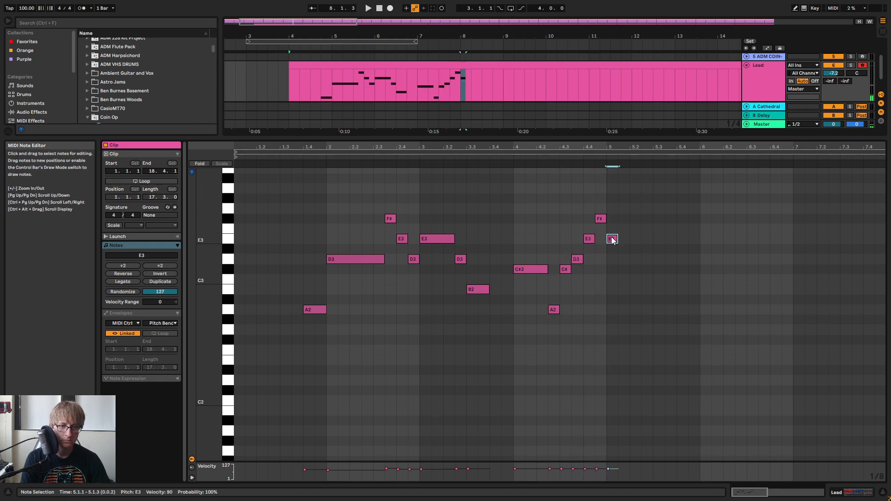
{"action": "left_click", "coordinate": [506, 149]}
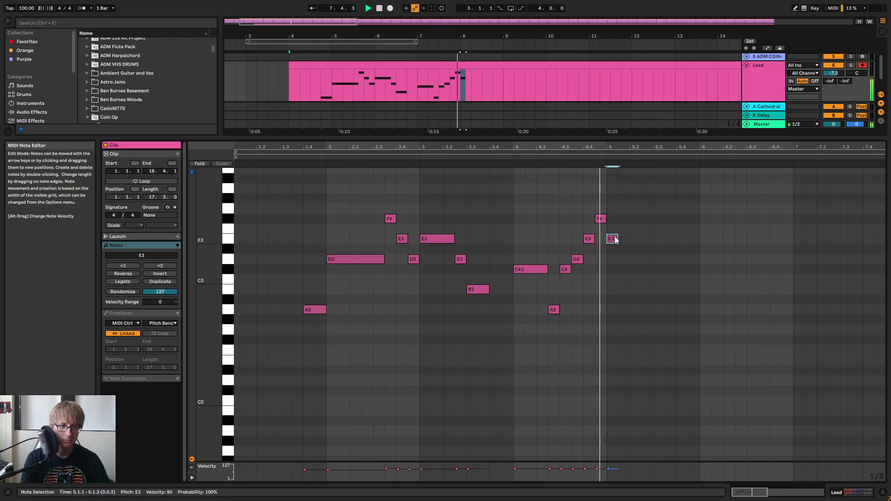
{"action": "key", "text": "space"}
Replace the short E3 at 5.1.1 with a copy of bar 3's E3, D3 and B2 notes
{"action": "left_click_drag", "start_coordinate": [609, 258], "coordinate": [629, 242]}
{"action": "key", "text": "Delete"}
{"action": "left_click_drag", "start_coordinate": [443, 320], "coordinate": [465, 216]}
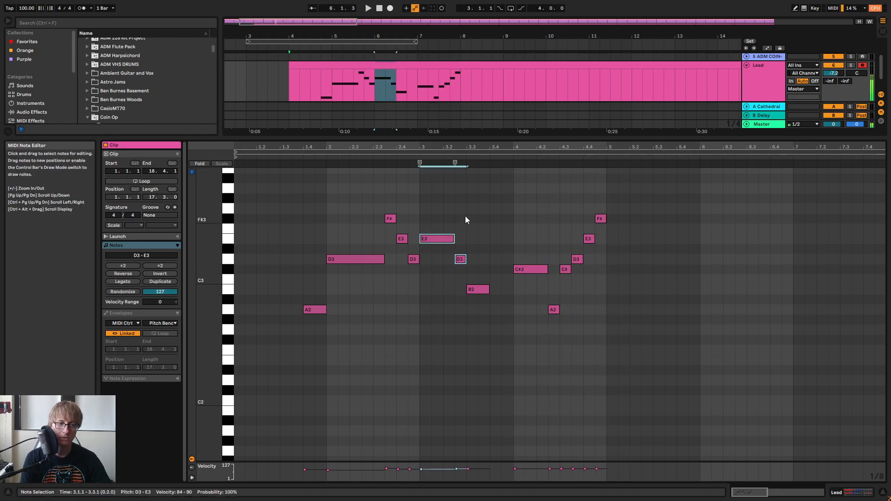
{"action": "left_click_drag", "start_coordinate": [435, 307], "coordinate": [476, 232]}
{"action": "key", "text": "ctrl+c"}
{"action": "left_click", "coordinate": [610, 237]}
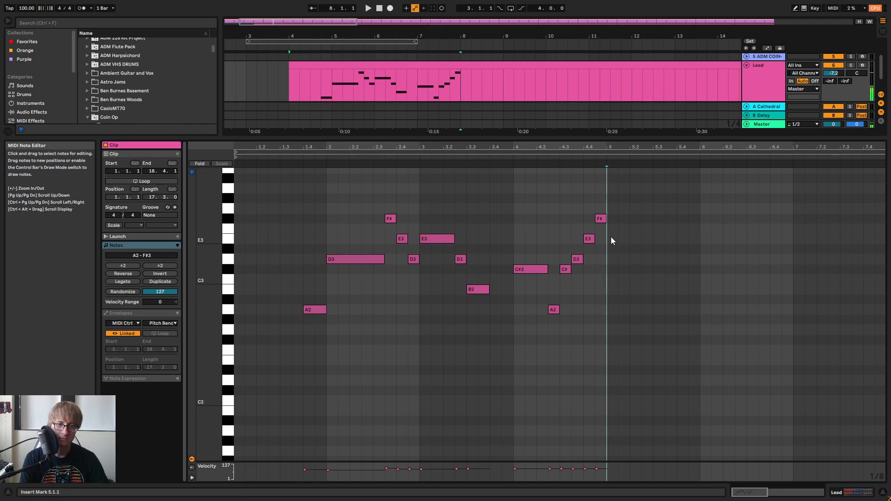
{"action": "key", "text": "ctrl+v"}
Play the melody from the clip start through the notes pasted in bar 5
{"action": "key", "text": "space"}
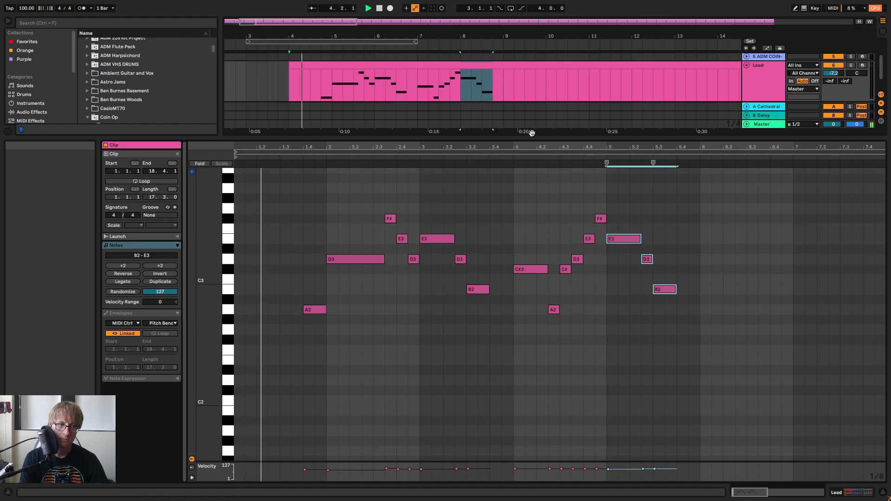
{"action": "left_click_drag", "start_coordinate": [591, 145], "coordinate": [591, 128]}
{"action": "left_click_drag", "start_coordinate": [474, 147], "coordinate": [534, 154]}
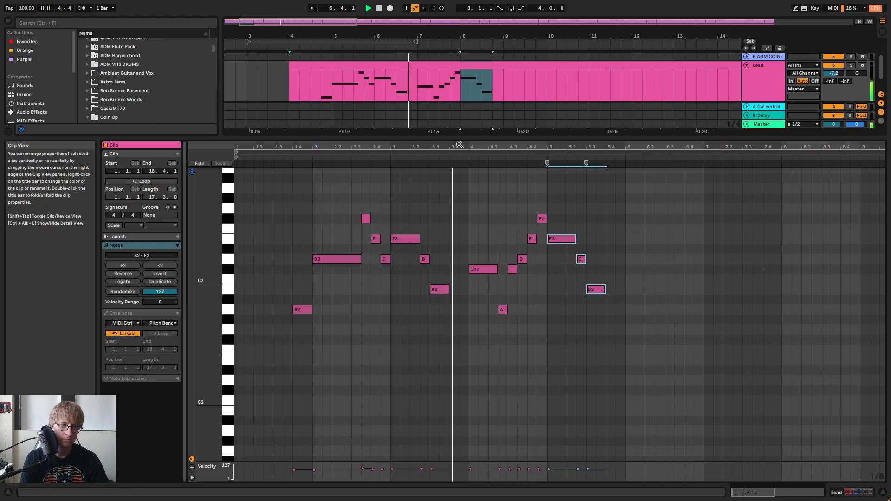
{"action": "left_click_drag", "start_coordinate": [462, 145], "coordinate": [470, 153]}
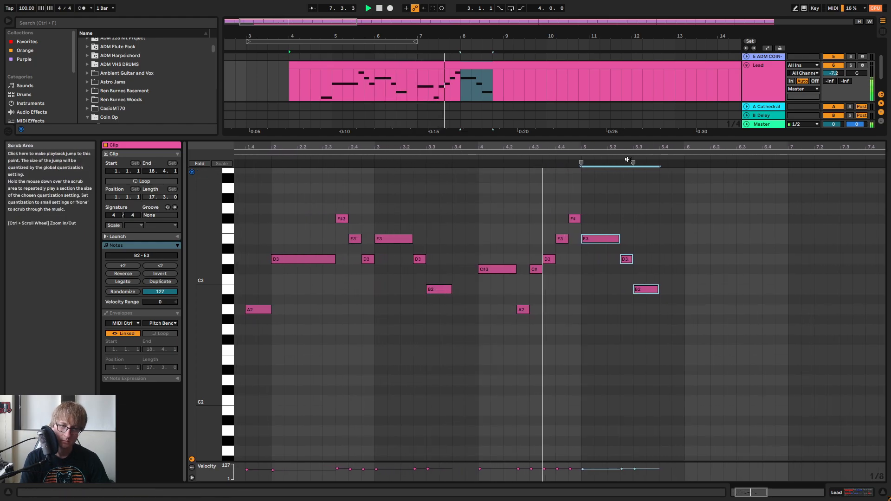
{"action": "left_click_drag", "start_coordinate": [635, 148], "coordinate": [617, 140]}
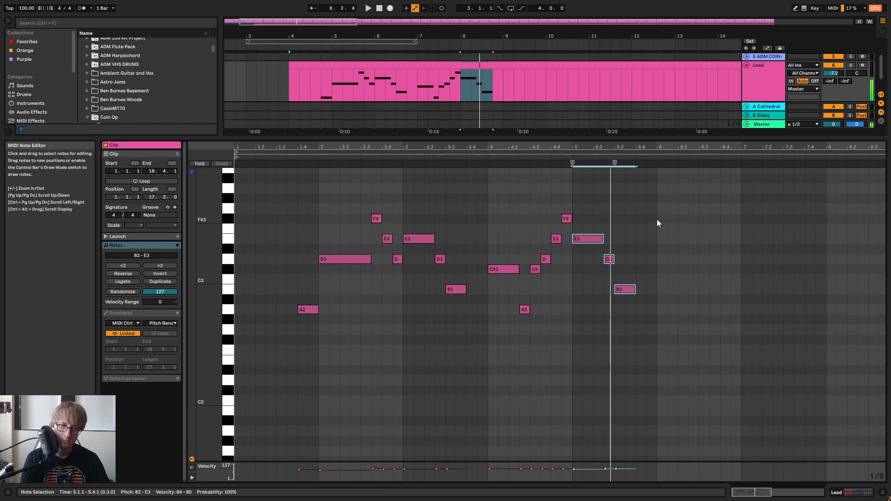
Raise the B2 note at 5.3.1 to F#3 and play bar 5
{"action": "left_click", "coordinate": [627, 289]}
{"action": "key", "text": "Up"}
{"action": "key", "text": "Up"}
{"action": "key", "text": "Up"}
{"action": "key", "text": "Up"}
{"action": "key", "text": "Up"}
{"action": "key", "text": "Up"}
{"action": "key", "text": "Up"}
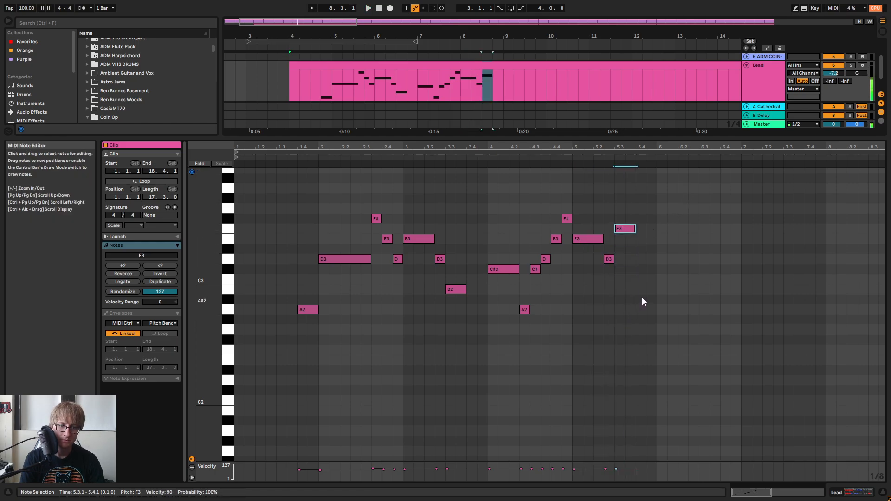
{"action": "key", "text": "space"}
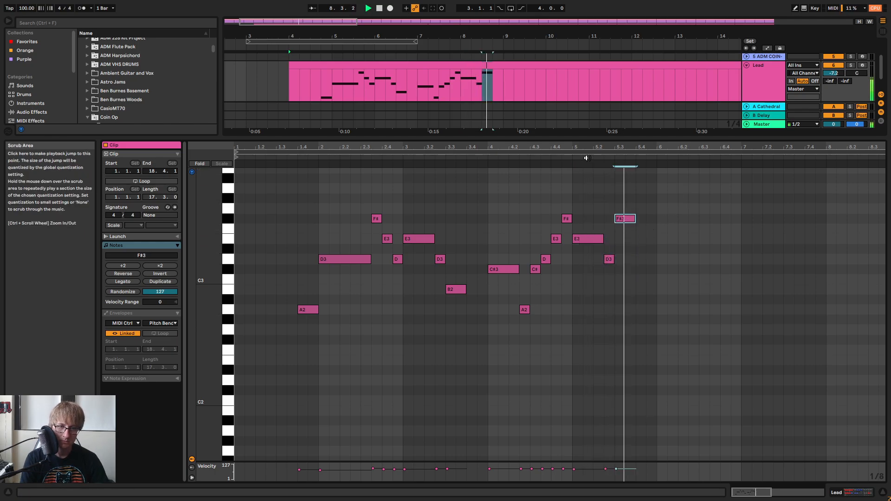
{"action": "key", "text": "space"}
Replay bar 5, shorten the F#3 note at 5.3.1 to end at 5.3.3, and add a short G2 note there
{"action": "left_click", "coordinate": [639, 221]}
{"action": "left_click", "coordinate": [605, 164]}
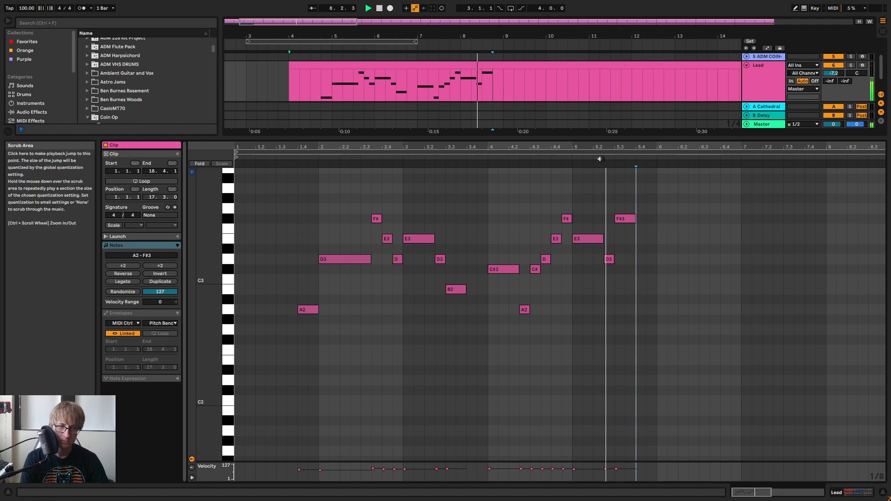
{"action": "key", "text": "space"}
{"action": "left_click_drag", "start_coordinate": [635, 219], "coordinate": [625, 219]}
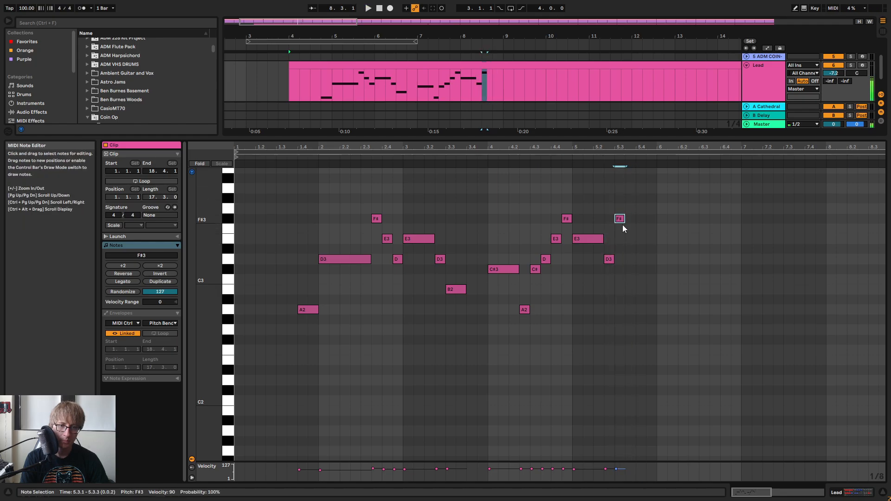
{"action": "double_click", "coordinate": [632, 332]}
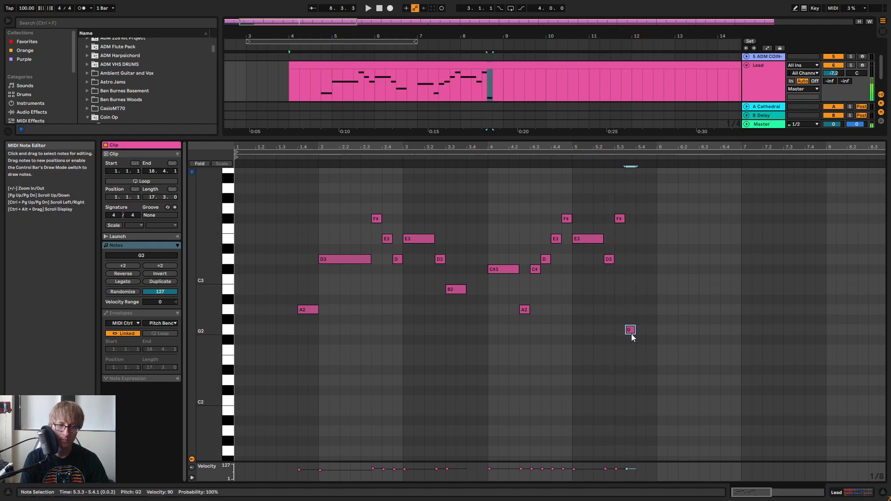
Raise the short G2 at 5.3.3 to A2 and add a short C#3 note at 5.4.1
{"action": "double_click", "coordinate": [641, 279]}
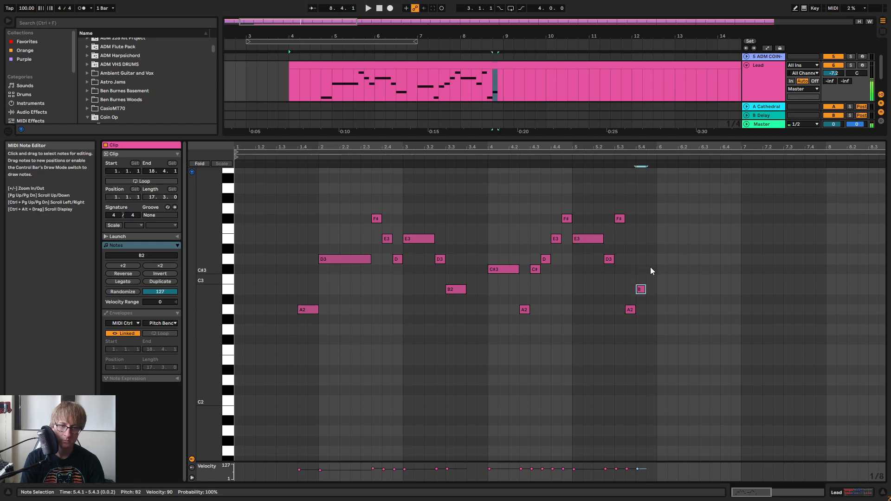
{"action": "double_click", "coordinate": [641, 259]}
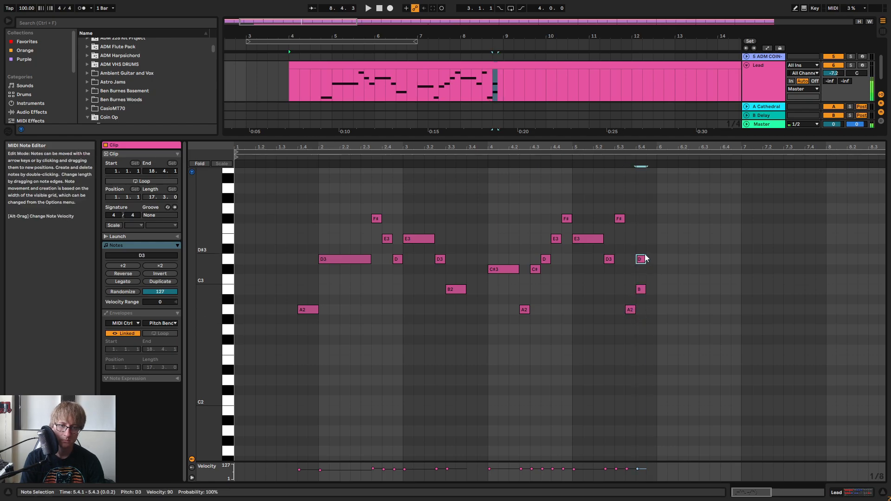
{"action": "double_click", "coordinate": [642, 289]}
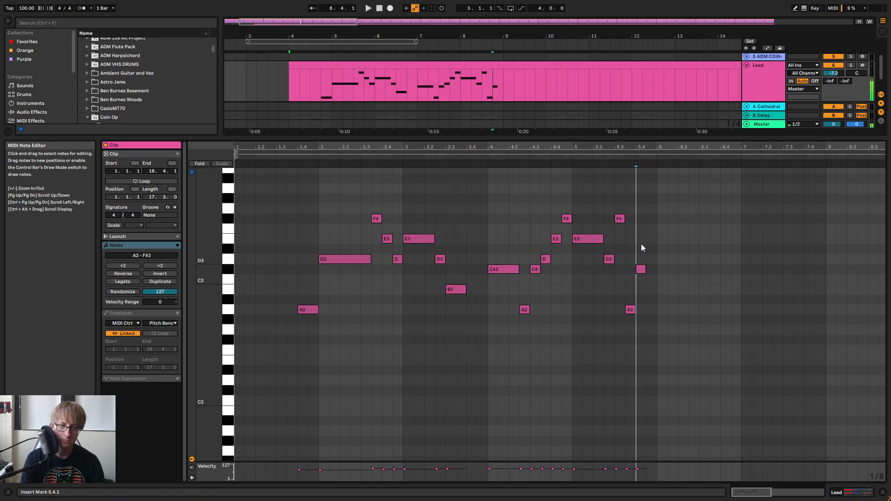
Play bar 5, shift the A2 to 5.4.1 and the C#3 to 5.4.3, and replay the bar's ending
{"action": "left_click", "coordinate": [592, 159]}
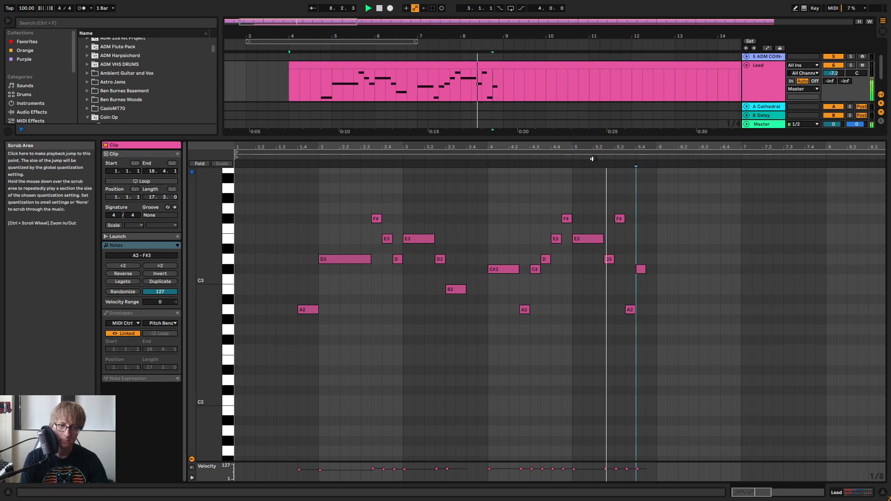
{"action": "left_click", "coordinate": [629, 311]}
{"action": "key", "text": "space"}
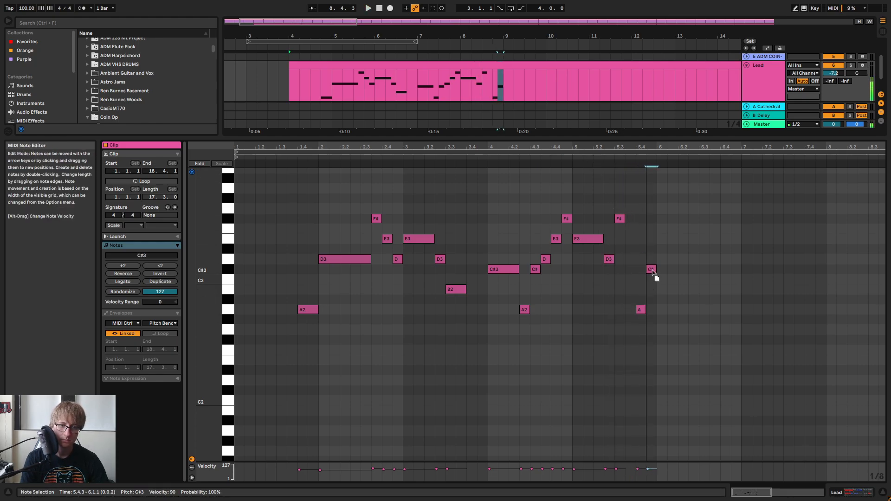
{"action": "left_click", "coordinate": [617, 159]}
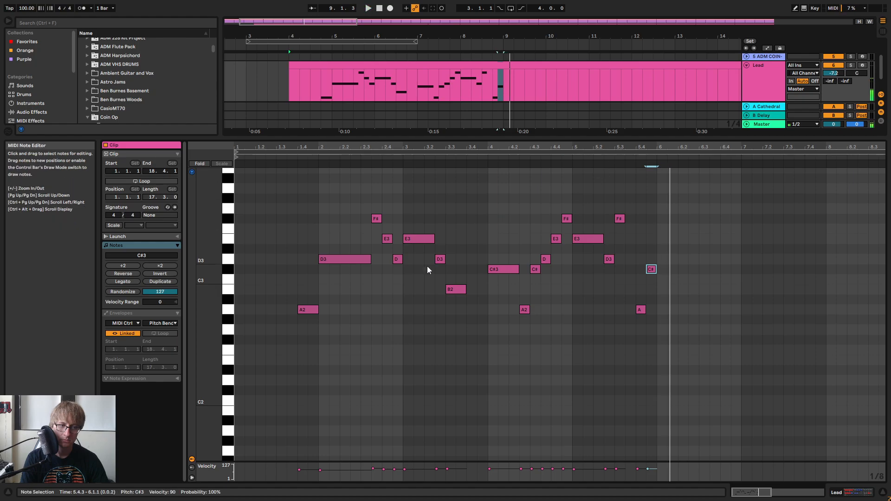
{"action": "left_click_drag", "start_coordinate": [364, 321], "coordinate": [684, 182]}
{"action": "left_click", "coordinate": [654, 203]}
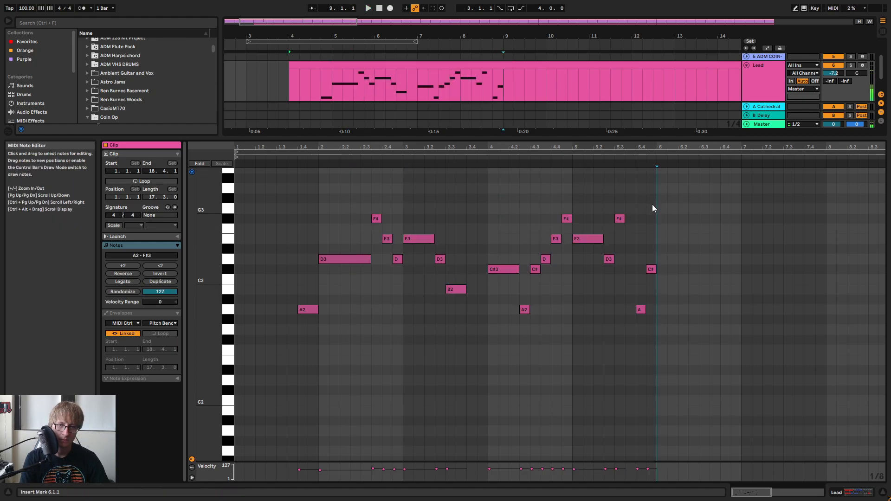
Play the melody from the clip start into bar 2, focusing on the F#3, E3 and D3 notes
{"action": "left_click", "coordinate": [556, 291]}
{"action": "left_click", "coordinate": [419, 333]}
{"action": "key", "text": "space"}
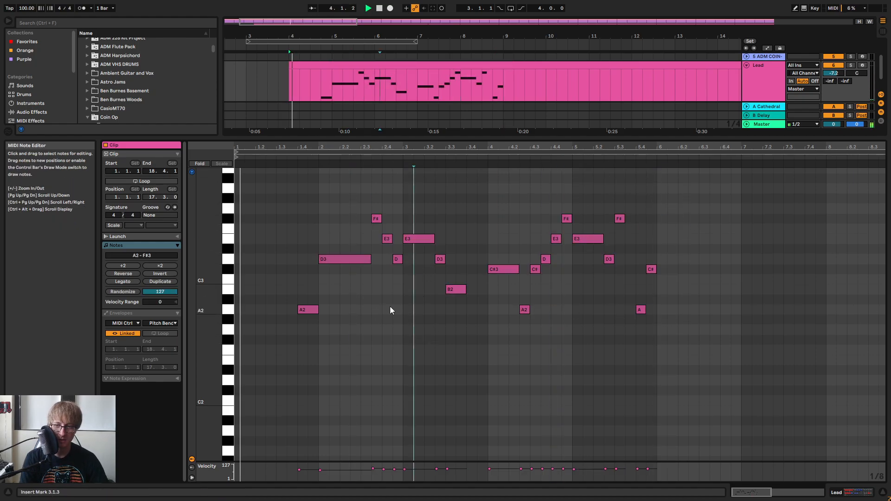
{"action": "left_click_drag", "start_coordinate": [328, 147], "coordinate": [319, 187]}
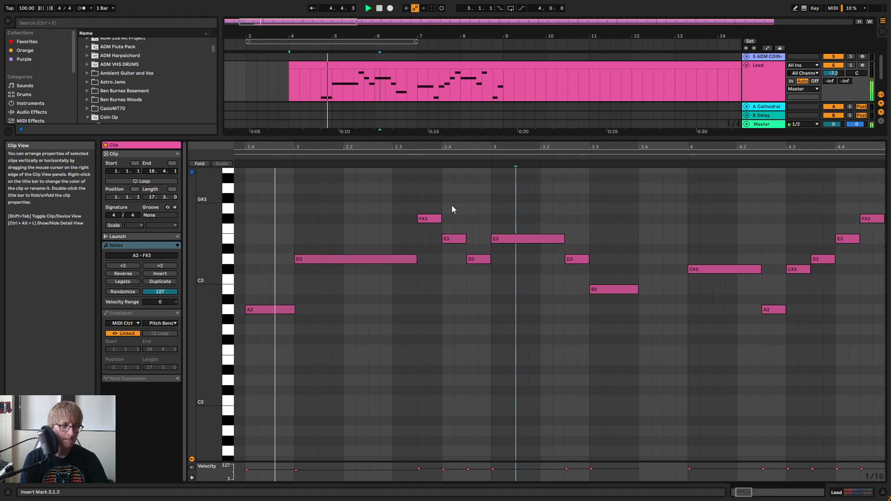
{"action": "left_click_drag", "start_coordinate": [485, 146], "coordinate": [512, 183]}
{"action": "key", "text": "space"}
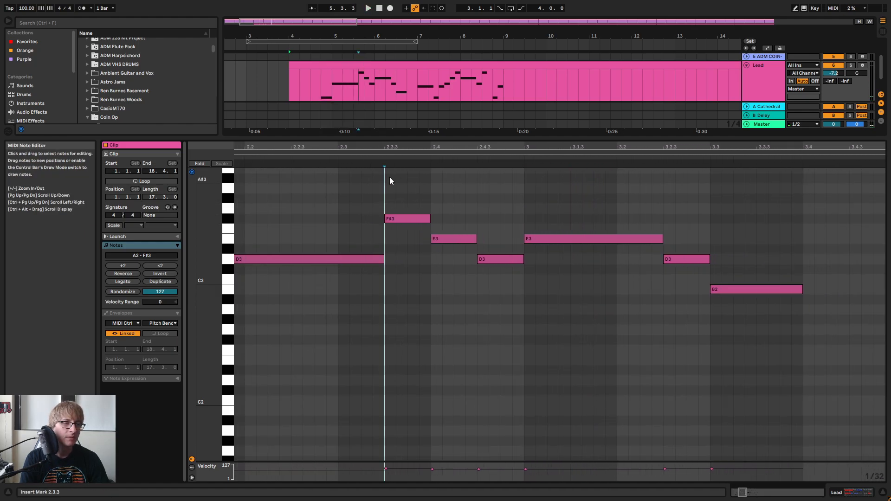
Replay the F#3 to D3 run at the end of bar 2 several times to check its timing
{"action": "left_click", "coordinate": [448, 281]}
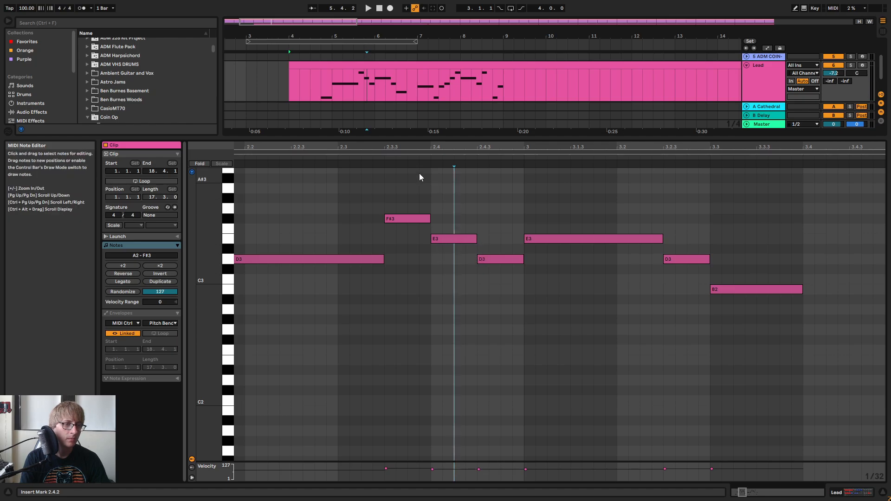
{"action": "left_click", "coordinate": [371, 158]}
{"action": "key", "text": "space"}
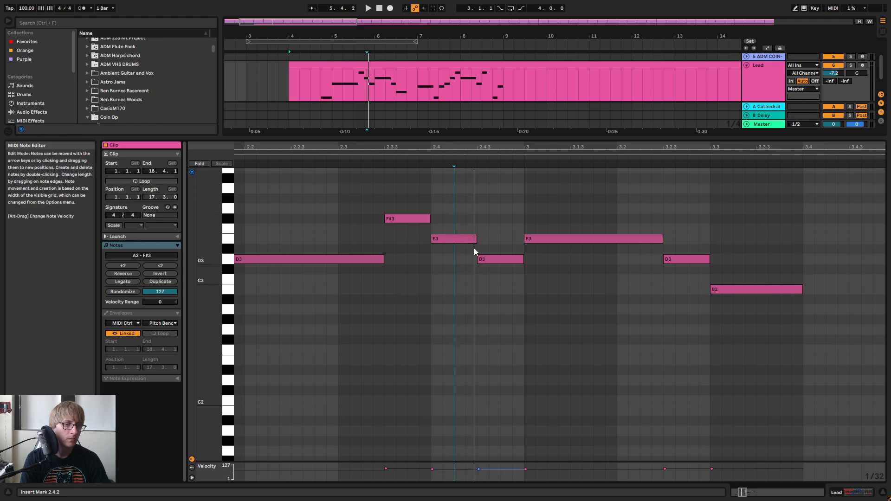
{"action": "left_click", "coordinate": [366, 157]}
{"action": "key", "text": "space"}
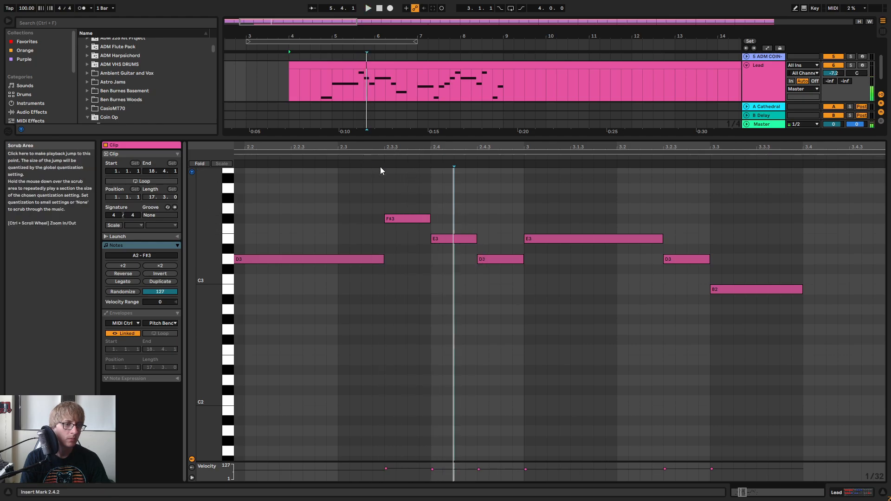
{"action": "left_click_drag", "start_coordinate": [443, 144], "coordinate": [527, 161]}
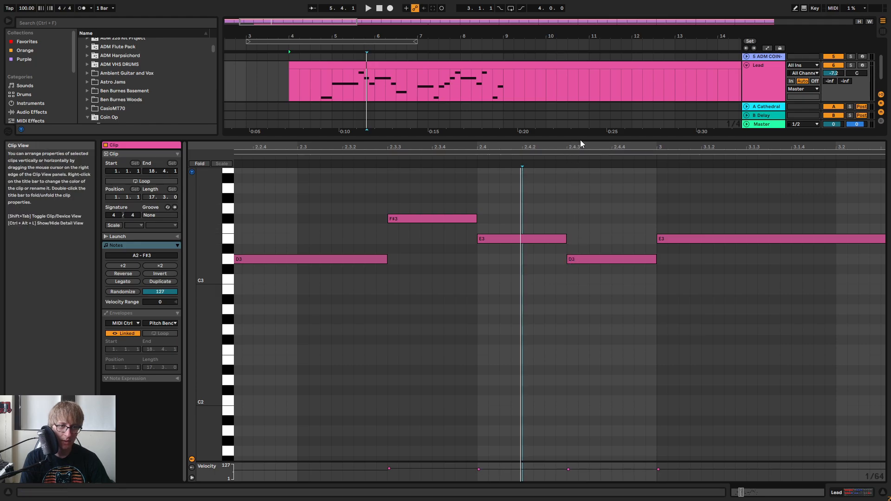
{"action": "key", "text": "space"}
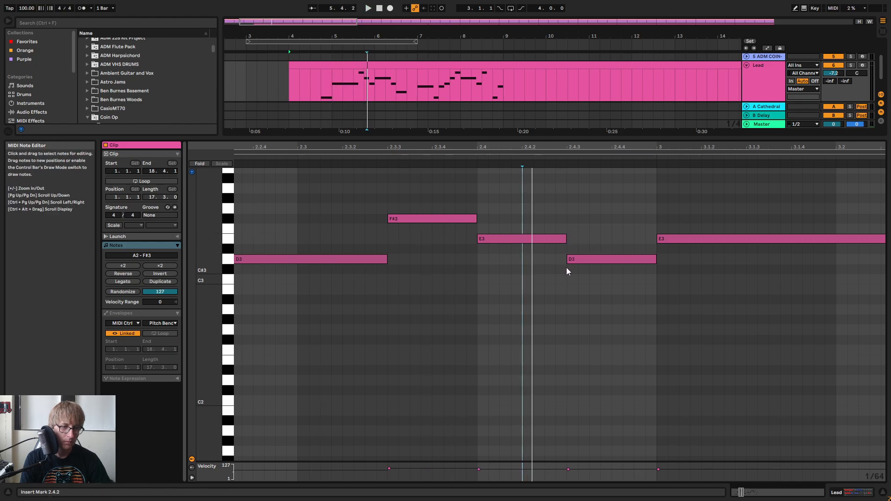
{"action": "left_click", "coordinate": [390, 162]}
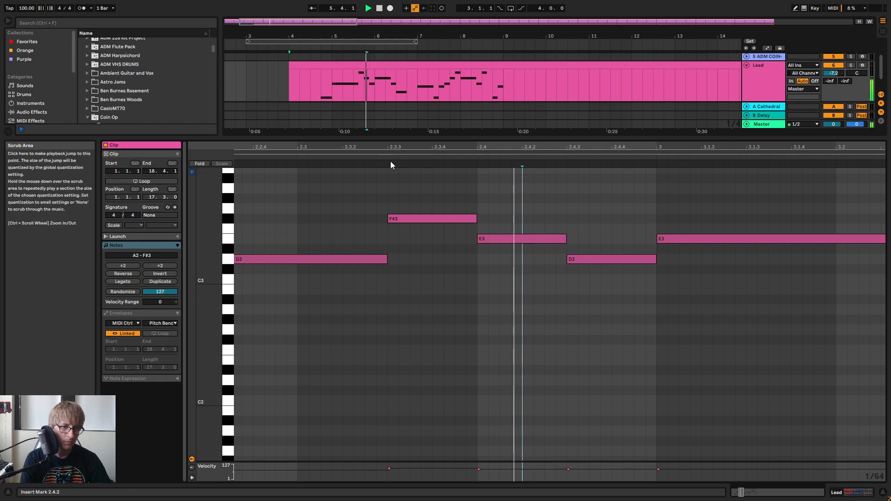
{"action": "key", "text": "space"}
Lengthen the E3 at 2.4.1 slightly past 2.4.3 so it overlaps the D3, and replay the run
{"action": "left_click_drag", "start_coordinate": [567, 239], "coordinate": [571, 239]}
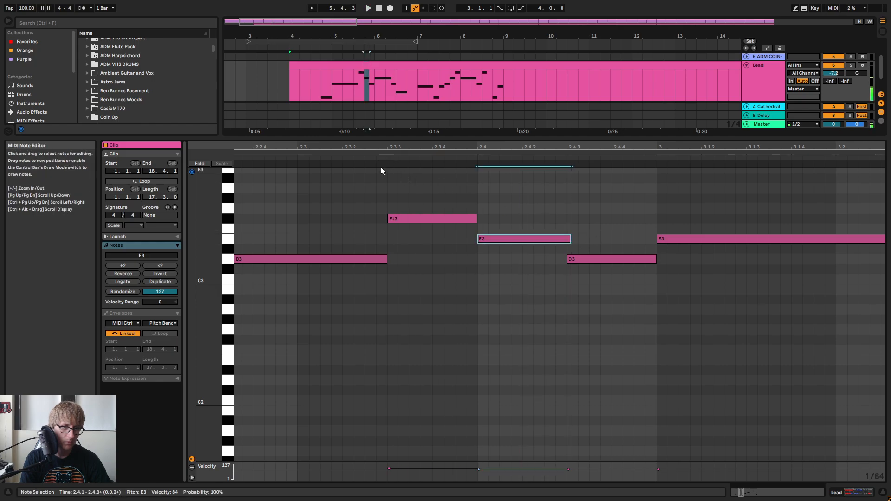
{"action": "left_click", "coordinate": [369, 157]}
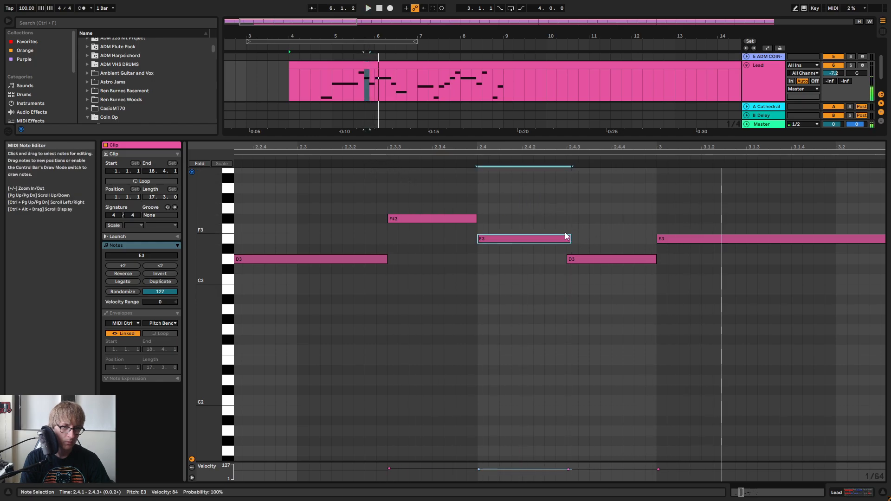
{"action": "left_click", "coordinate": [356, 156]}
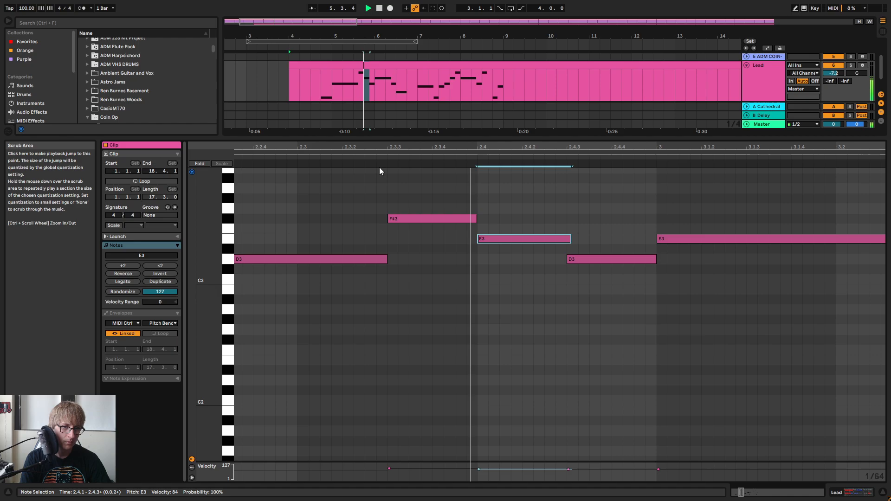
Try shortening the E3 at 2.4.1 to about a 1/32 note, with the D3 starting where it ends
{"action": "left_click", "coordinate": [587, 246]}
{"action": "left_click_drag", "start_coordinate": [569, 261], "coordinate": [478, 260]}
{"action": "left_click_drag", "start_coordinate": [474, 145], "coordinate": [483, 185]}
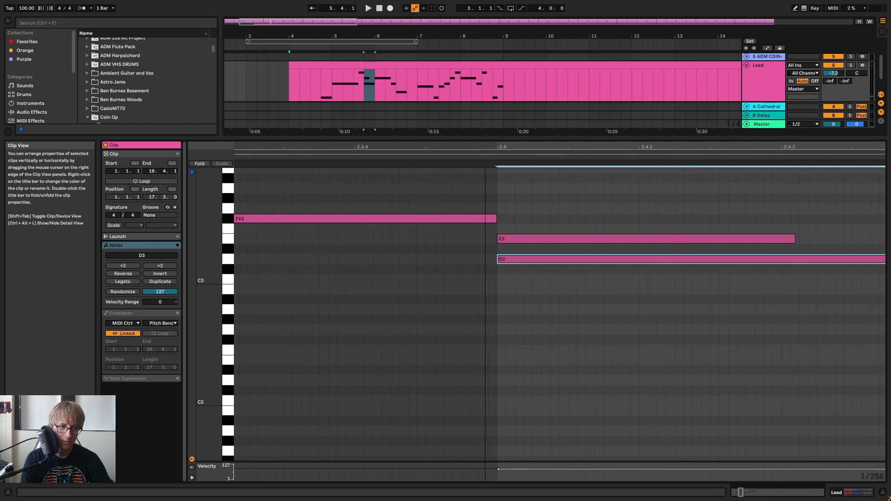
{"action": "left_click_drag", "start_coordinate": [796, 240], "coordinate": [567, 232]}
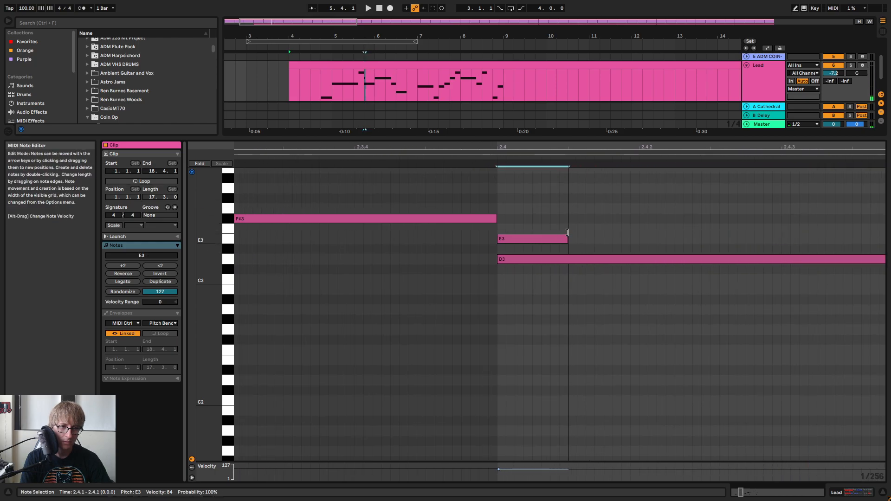
{"action": "left_click", "coordinate": [499, 259]}
{"action": "left_click_drag", "start_coordinate": [498, 260], "coordinate": [568, 260]}
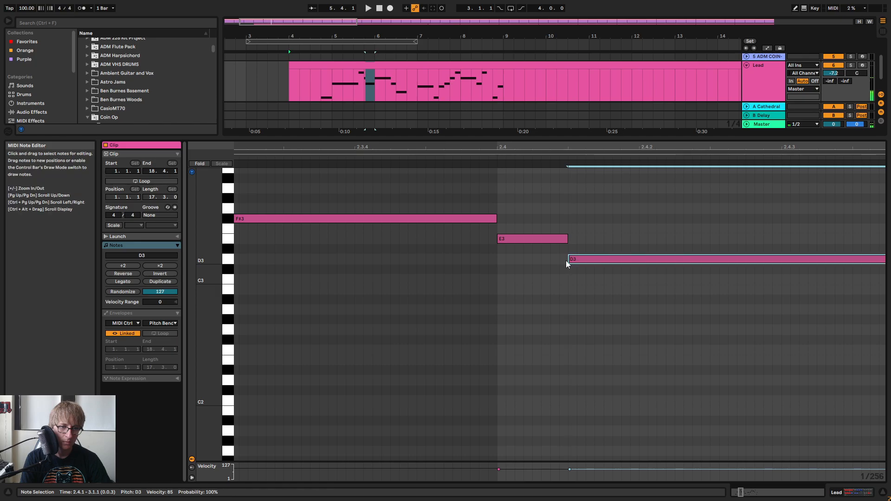
Play bar 2 with the very short E3, and undo the E3 and D3 length changes
{"action": "left_click_drag", "start_coordinate": [504, 146], "coordinate": [507, 95]}
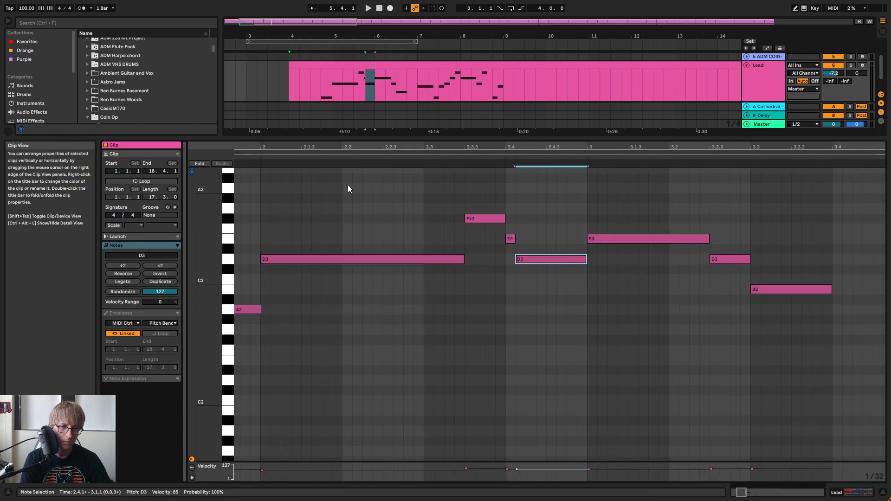
{"action": "left_click", "coordinate": [251, 155]}
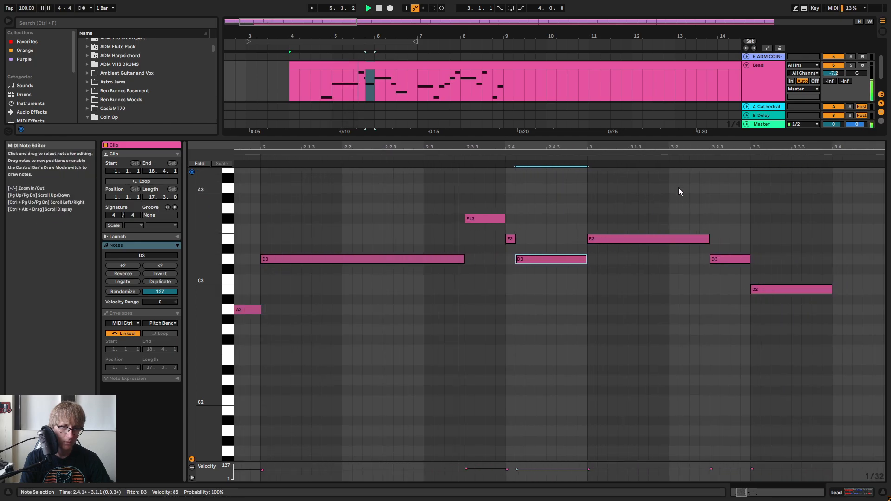
{"action": "key", "text": "space"}
{"action": "left_click_drag", "start_coordinate": [539, 145], "coordinate": [539, 156]}
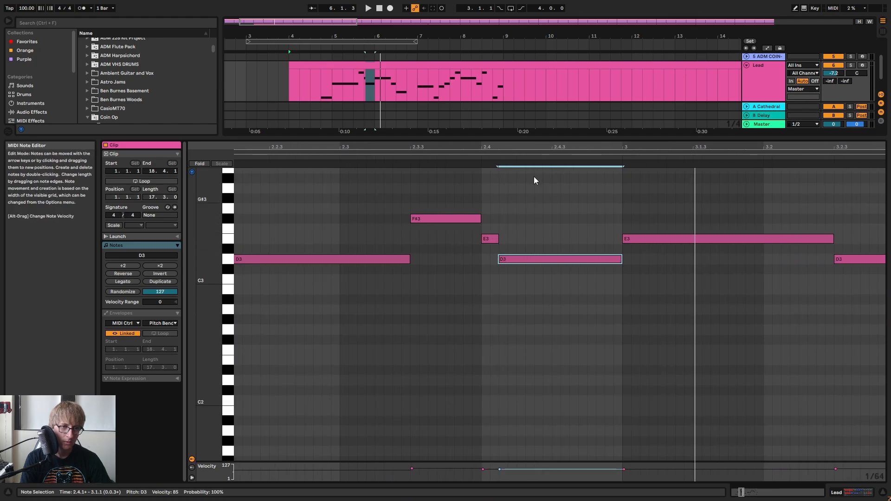
{"action": "scroll", "coordinate": [548, 191], "scroll_direction": "down", "scroll_amount": 2}
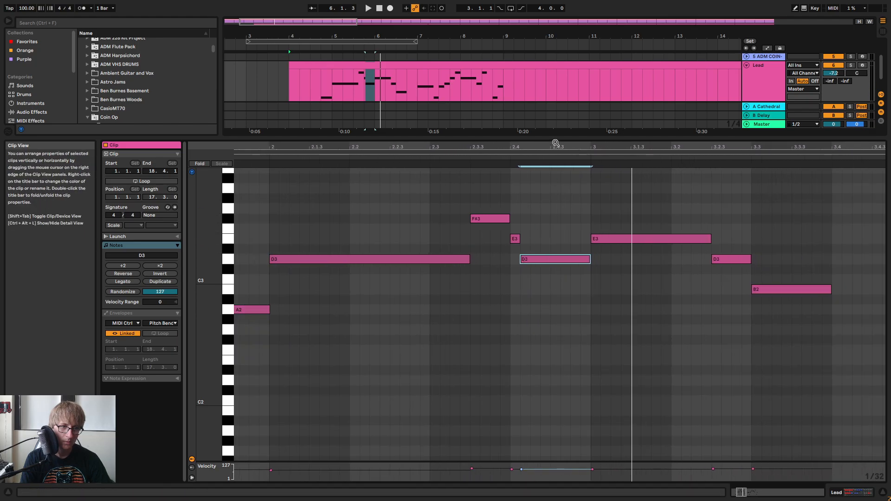
{"action": "scroll", "coordinate": [558, 147], "scroll_direction": "down", "scroll_amount": 2}
{"action": "key", "text": "ctrl+z"}
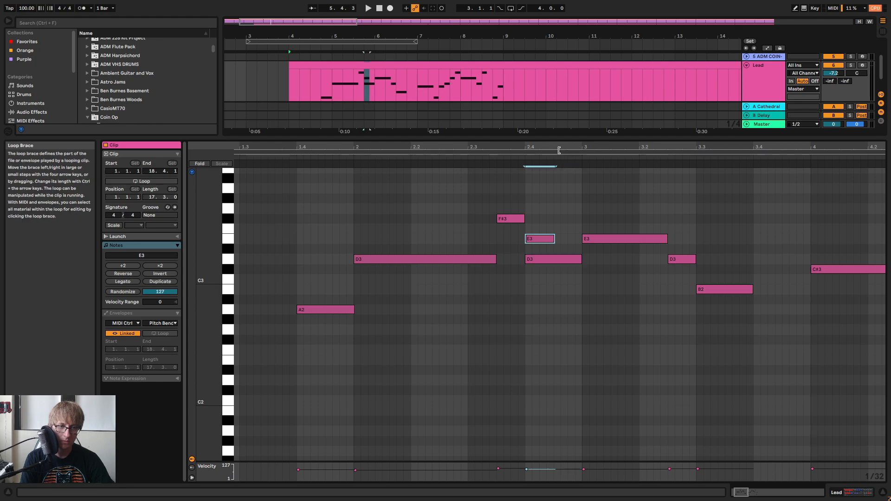
Extend the D3's start back to 2.4.2 and shorten the E3 at 2.4.1 to end just past 2.4.2
{"action": "left_click_drag", "start_coordinate": [553, 260], "coordinate": [547, 264]}
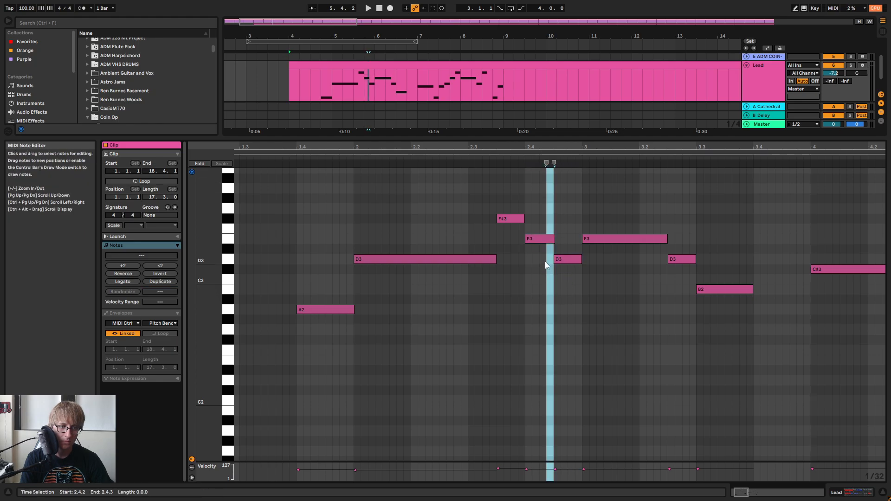
{"action": "left_click", "coordinate": [555, 259]}
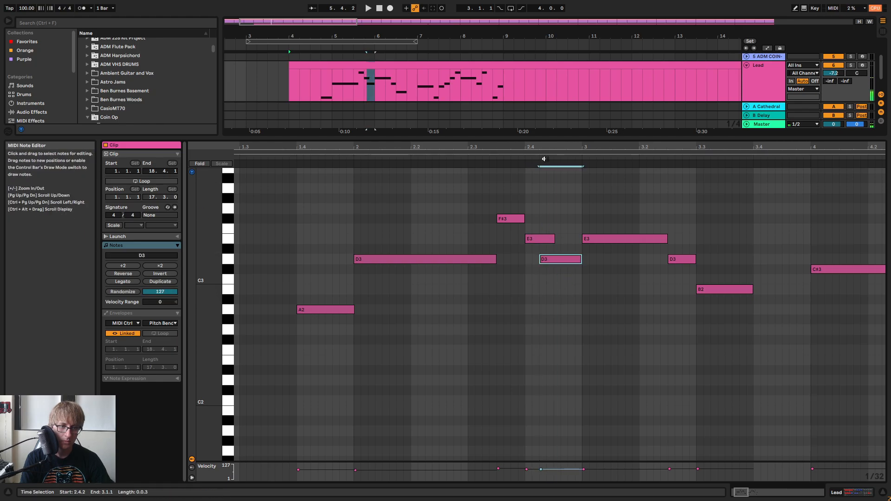
{"action": "key", "text": "ctrl+a"}
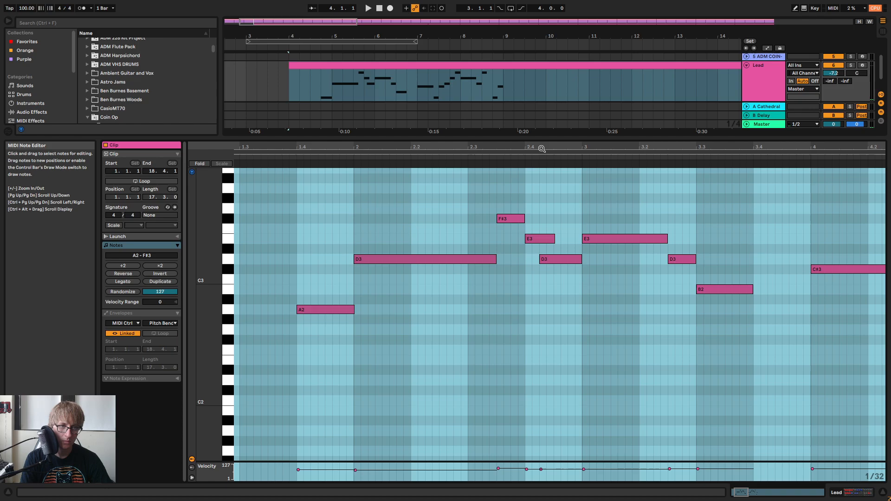
{"action": "left_click_drag", "start_coordinate": [541, 149], "coordinate": [539, 239]}
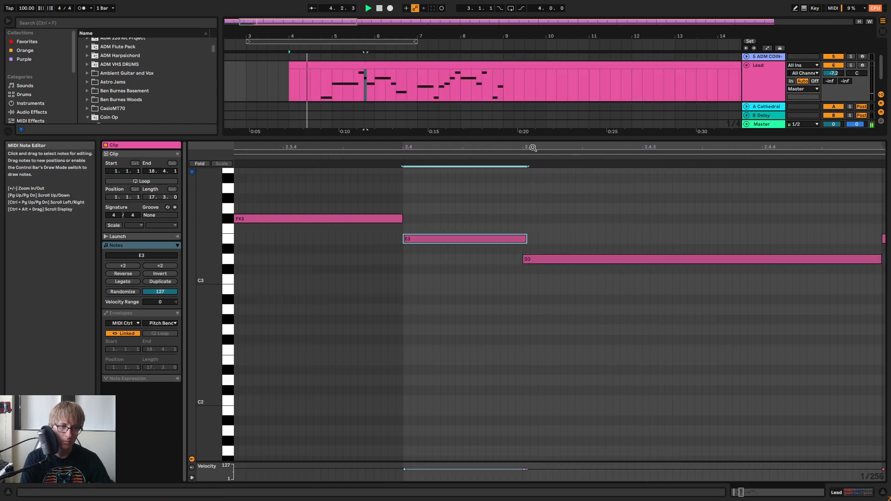
Listen to the melody through the retimed E3 and D3 into bar 3, and restart playback from the clip start
{"action": "left_click_drag", "start_coordinate": [533, 148], "coordinate": [534, 70]}
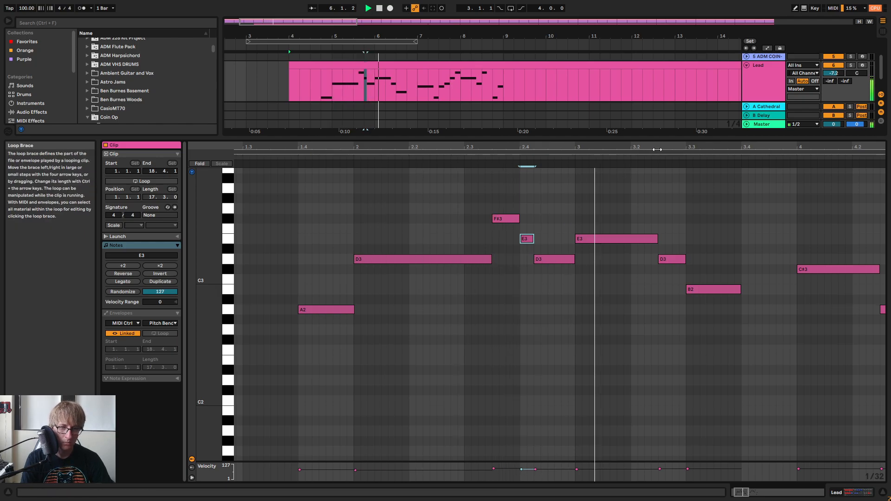
{"action": "key", "text": "space"}
{"action": "left_click_drag", "start_coordinate": [591, 146], "coordinate": [591, 130]}
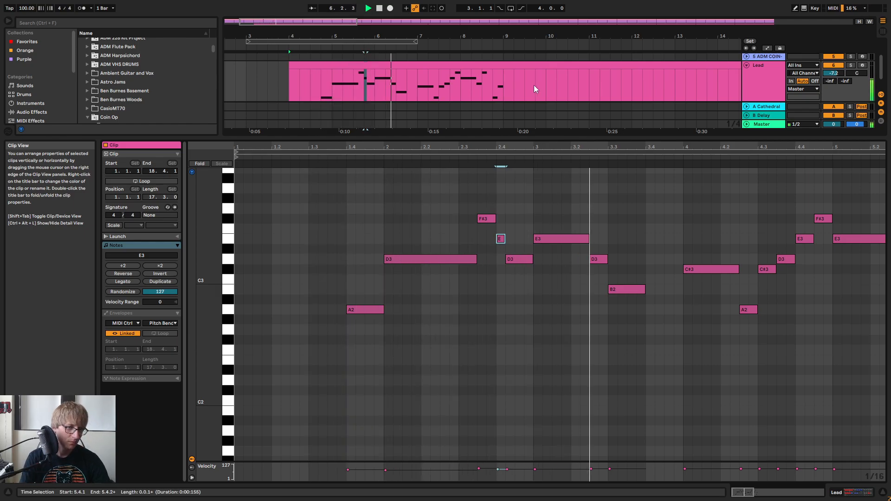
{"action": "key", "text": "space"}
{"action": "key", "text": "b"}
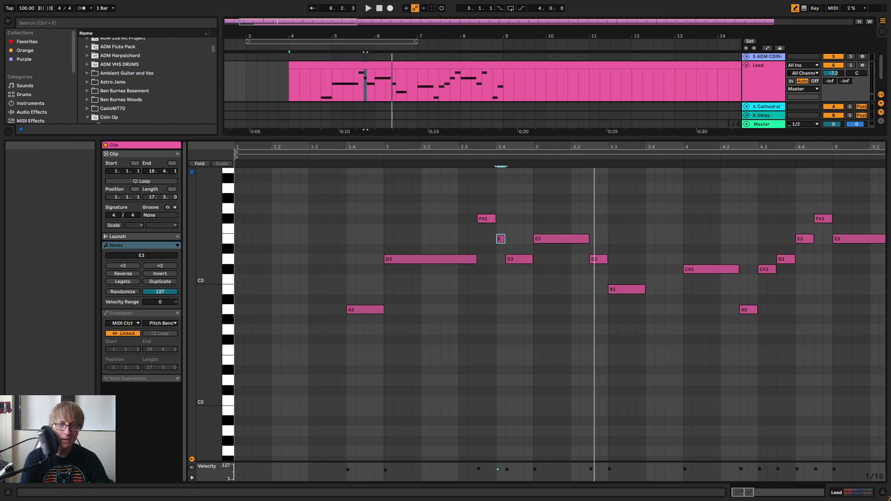
{"action": "left_click", "coordinate": [797, 9]}
{"action": "key", "text": "space"}
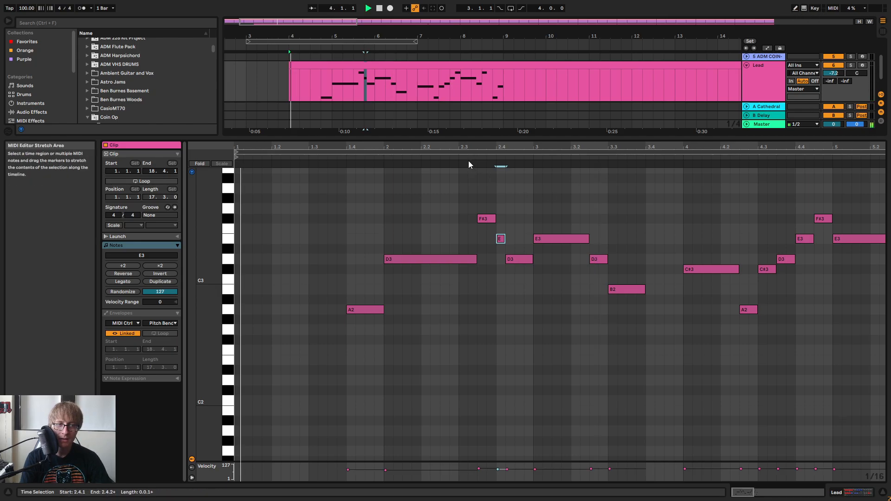
Play through bar 2, and extend the D3 at 2.4.2 to end just past 3.1.1
{"action": "left_click", "coordinate": [472, 156]}
{"action": "key", "text": "space"}
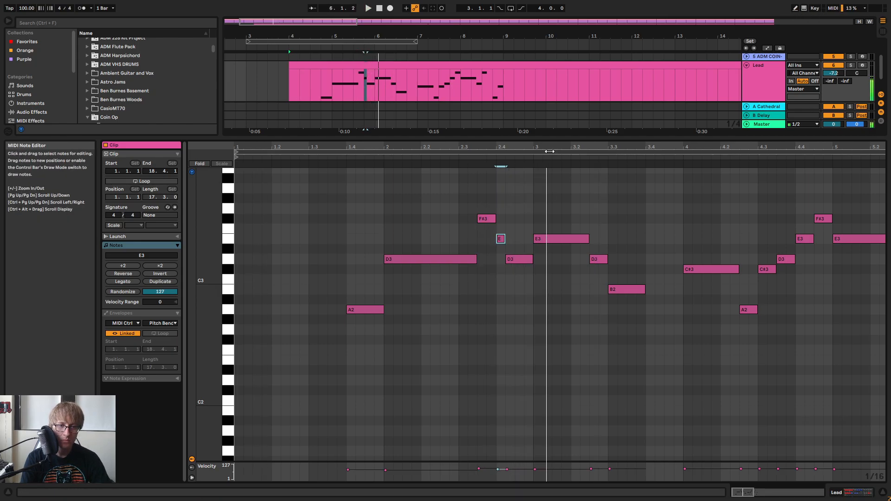
{"action": "left_click_drag", "start_coordinate": [533, 143], "coordinate": [550, 228]}
{"action": "left_click", "coordinate": [548, 281]}
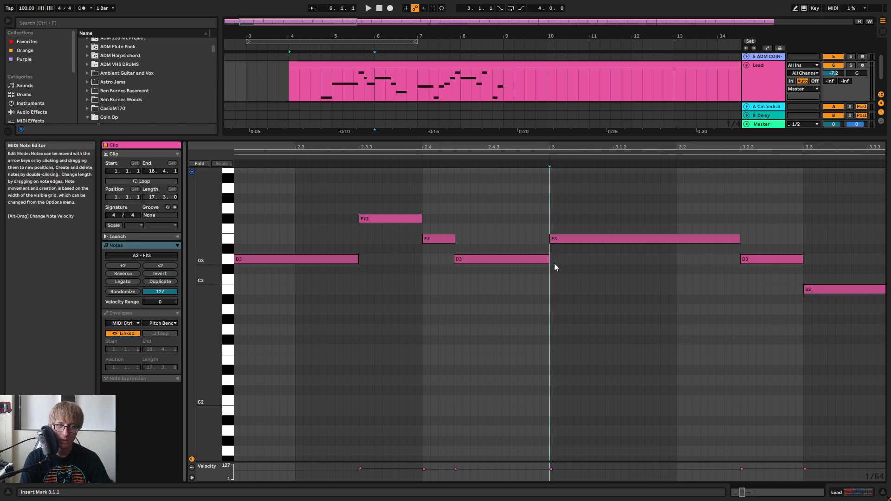
{"action": "left_click", "coordinate": [548, 259]}
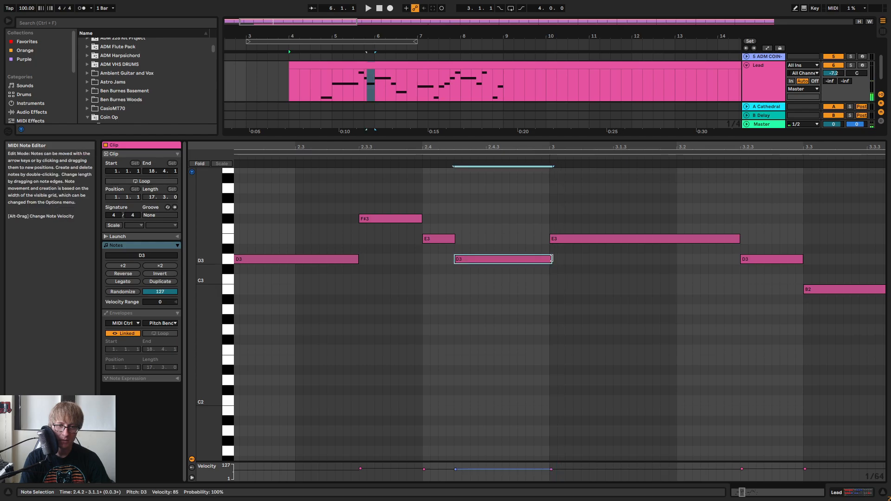
Try starting the long E3 at 3.1.1 earlier, as far back as 2.4.4, listen to the overlap, and undo the start changes
{"action": "left_click_drag", "start_coordinate": [551, 239], "coordinate": [545, 241]}
{"action": "left_click", "coordinate": [313, 156]}
{"action": "key", "text": "space"}
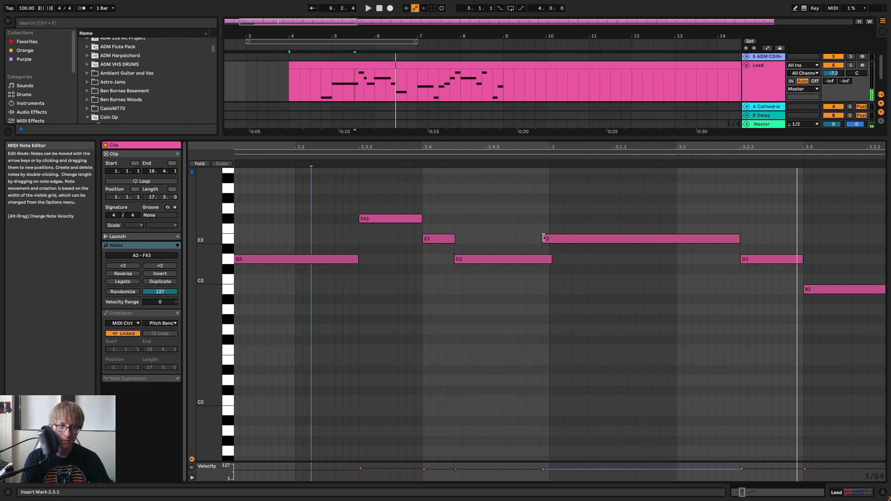
{"action": "left_click_drag", "start_coordinate": [544, 239], "coordinate": [533, 239]}
{"action": "left_click", "coordinate": [352, 157]}
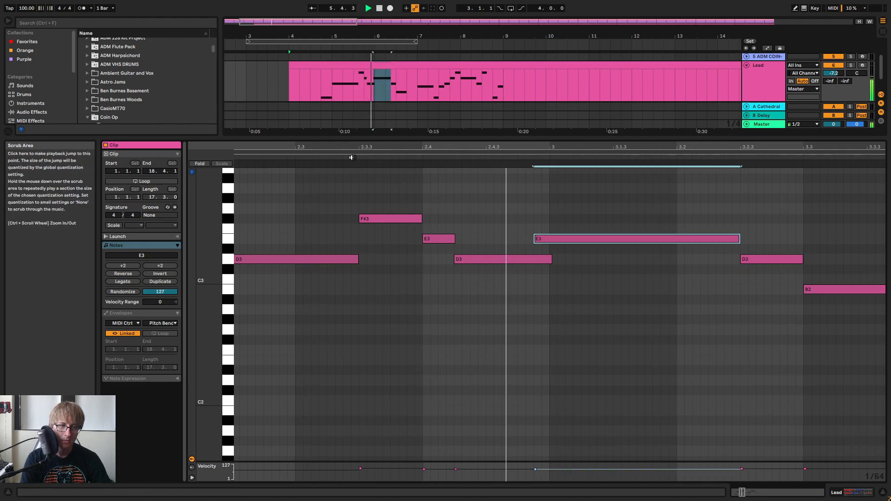
{"action": "left_click", "coordinate": [533, 222]}
{"action": "key", "text": "space"}
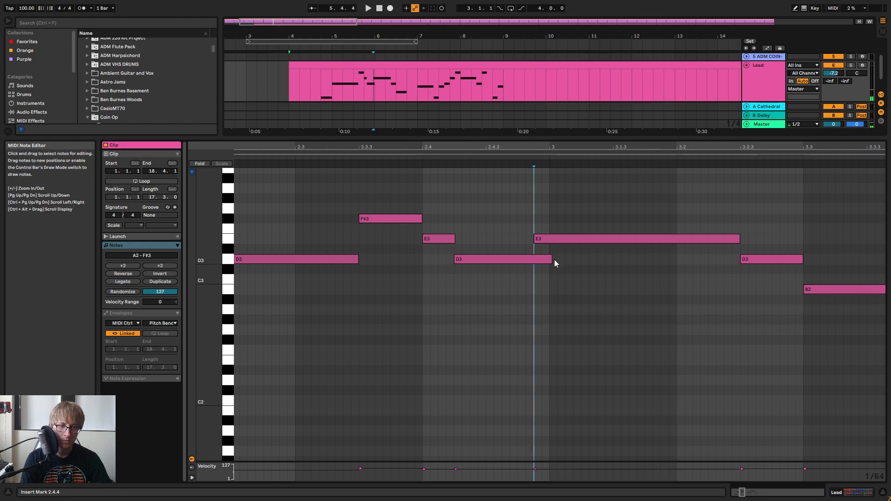
{"action": "key", "text": "ctrl+z"}
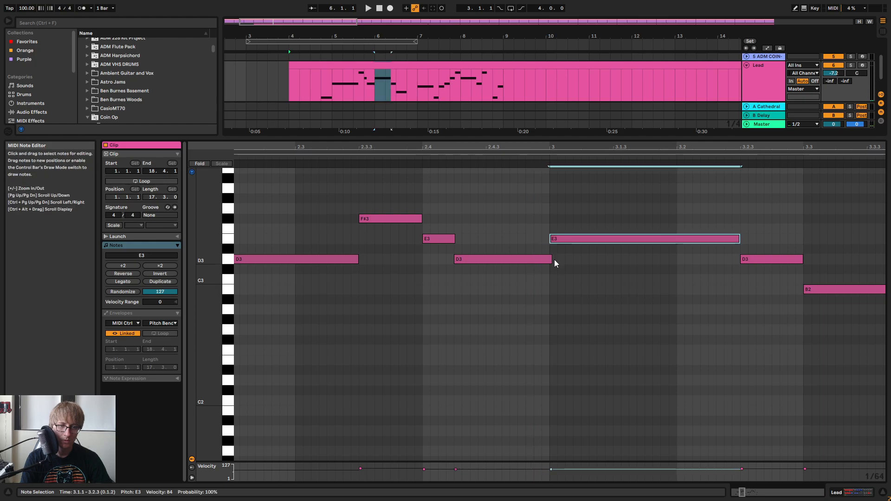
Listen to the overlapping D3 and E3 around 3.1.1 through the rest of bar 3
{"action": "left_click", "coordinate": [351, 155]}
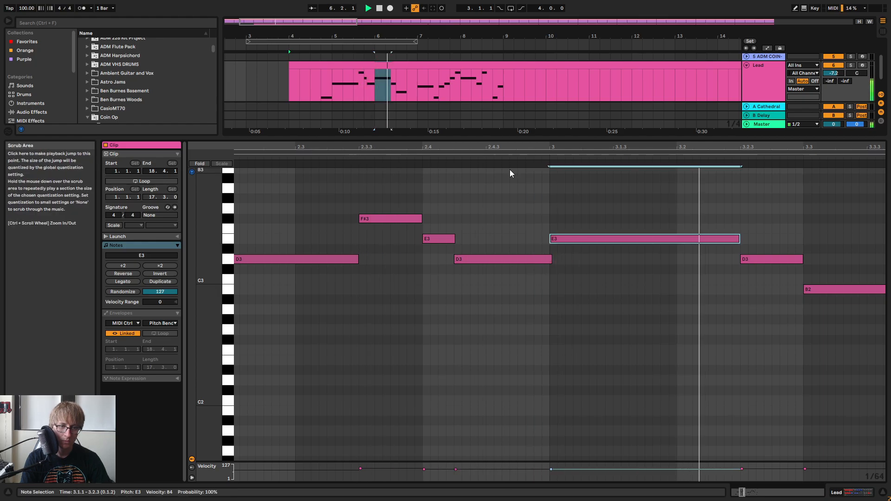
{"action": "left_click_drag", "start_coordinate": [633, 146], "coordinate": [633, 100]}
{"action": "key", "text": "space"}
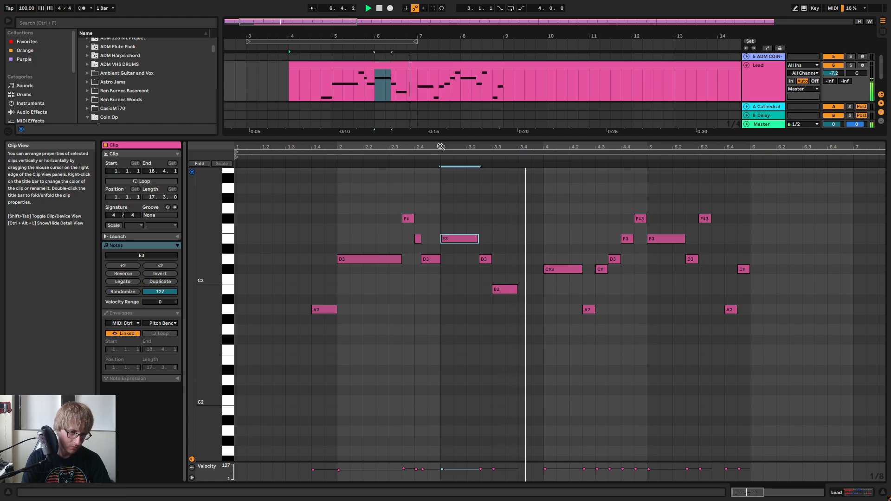
Extend the C#3 at 4.1.1 to end just past 4.2.3, overlapping the following A2
{"action": "left_click_drag", "start_coordinate": [628, 147], "coordinate": [576, 169]}
{"action": "key", "text": "space"}
{"action": "left_click", "coordinate": [496, 156]}
{"action": "key", "text": "space"}
{"action": "left_click", "coordinate": [551, 255]}
{"action": "left_click_drag", "start_coordinate": [528, 272], "coordinate": [531, 272]}
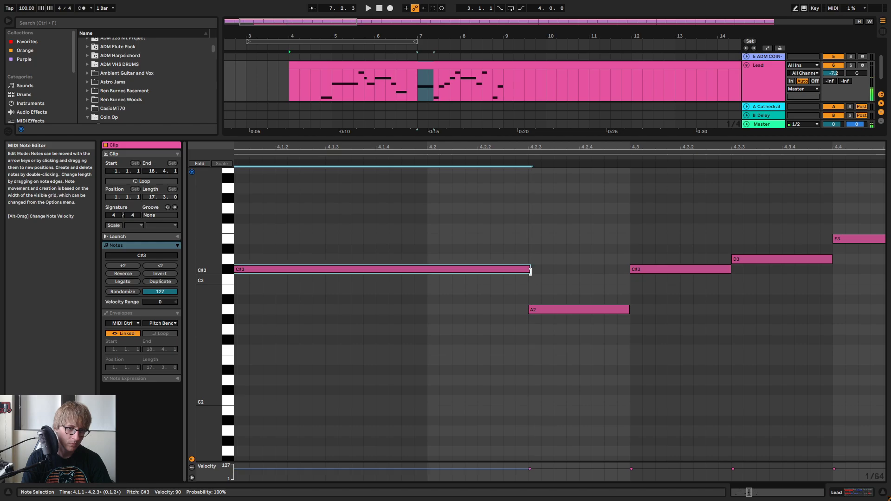
Listen to bar 4, and extend the D3 at 4.3.3 to end just past 4.4.1
{"action": "left_click_drag", "start_coordinate": [548, 147], "coordinate": [548, 135]}
{"action": "left_click", "coordinate": [429, 157]}
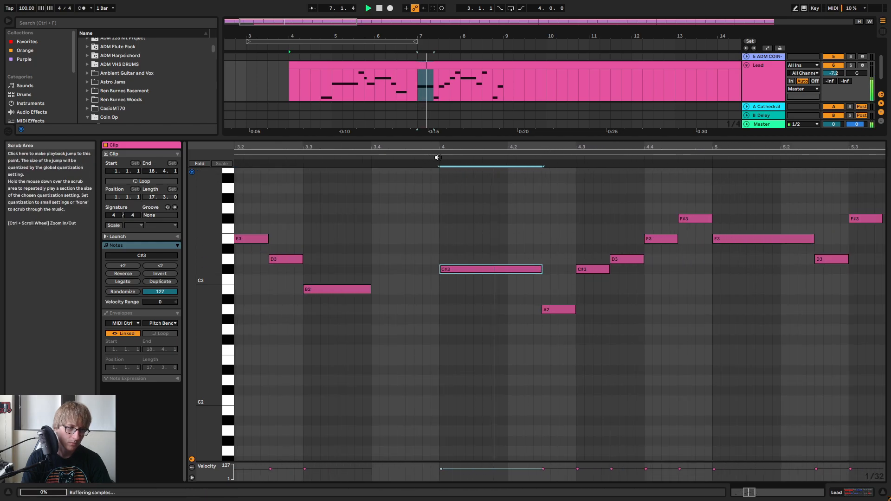
{"action": "key", "text": "space"}
{"action": "left_click_drag", "start_coordinate": [591, 146], "coordinate": [422, 159]}
{"action": "left_click", "coordinate": [479, 157]}
{"action": "key", "text": "space"}
{"action": "left_click", "coordinate": [583, 252]}
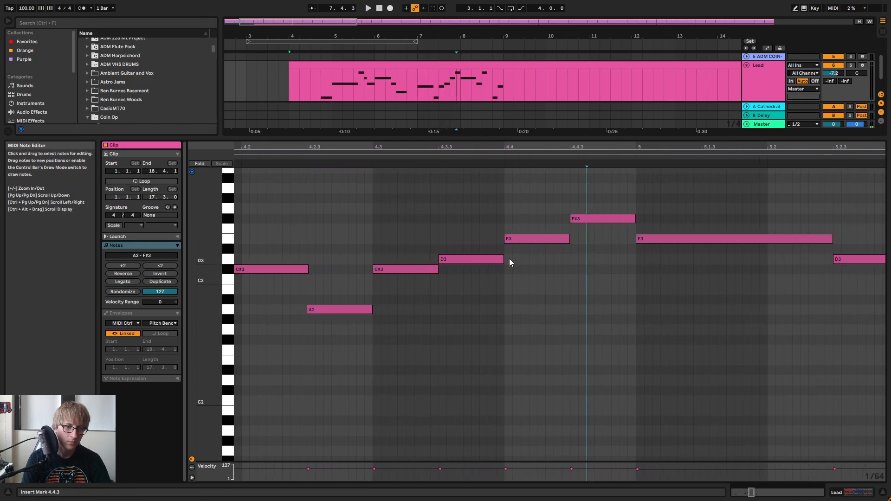
{"action": "left_click_drag", "start_coordinate": [504, 261], "coordinate": [507, 262]}
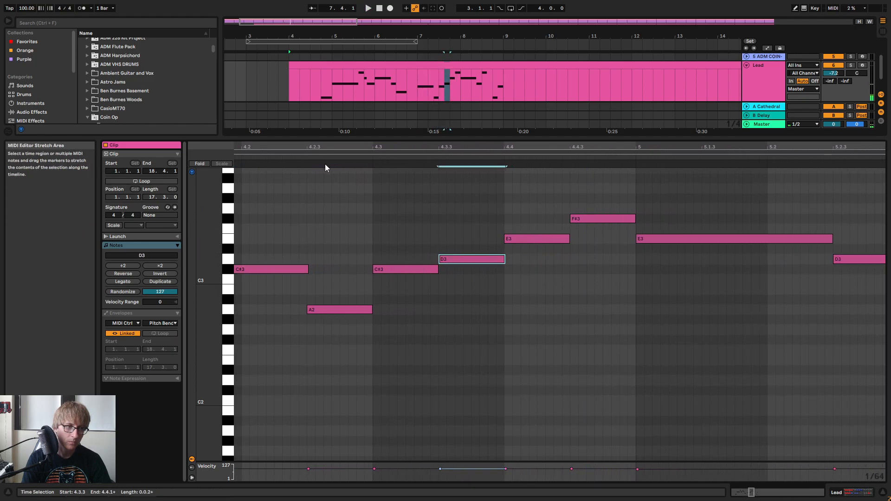
Play from bar 4 into bar 5, and extend the E3 at 5.1.1 to end just past 5.2.3
{"action": "left_click", "coordinate": [289, 157]}
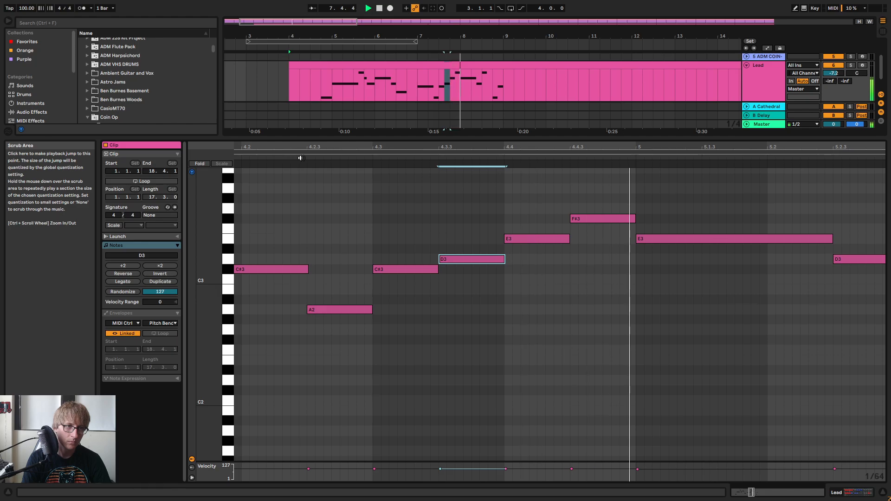
{"action": "key", "text": "space"}
{"action": "key", "text": "space"}
{"action": "left_click_drag", "start_coordinate": [521, 147], "coordinate": [697, 99]}
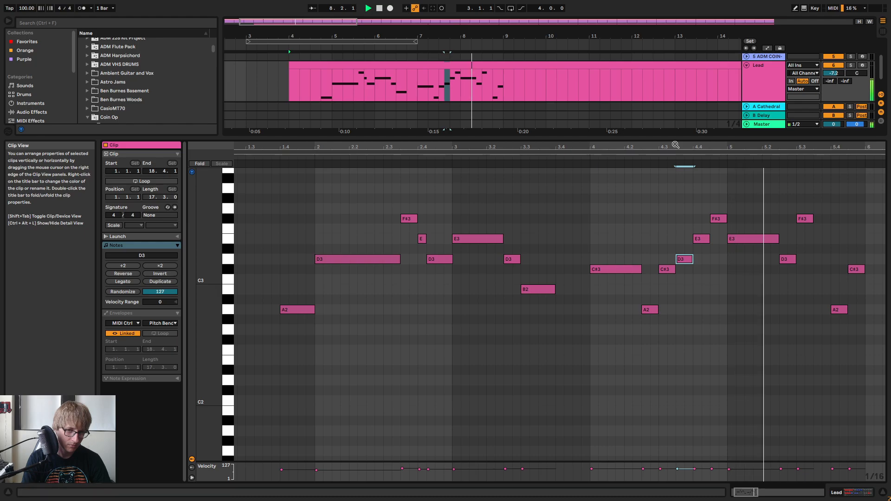
{"action": "key", "text": "space"}
{"action": "left_click_drag", "start_coordinate": [796, 144], "coordinate": [550, 222]}
{"action": "left_click", "coordinate": [522, 239]}
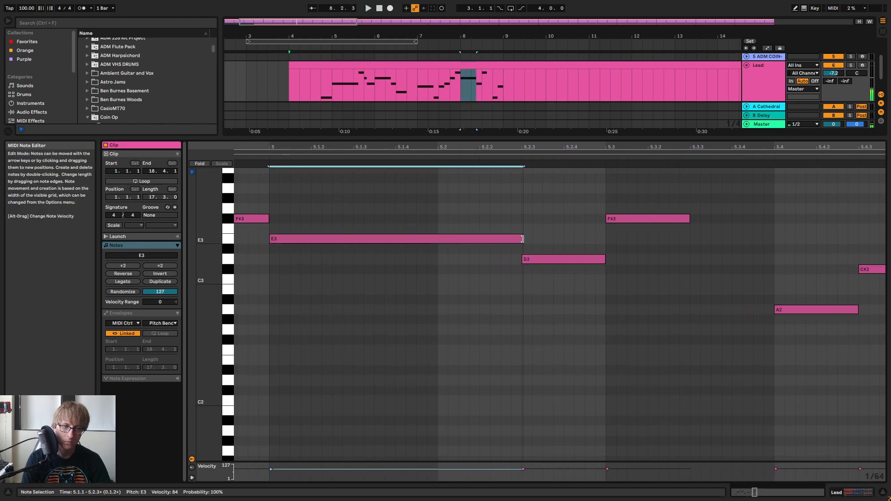
Listen repeatedly to the bar 5 notes from the lengthened E3 up to the start of bar 6
{"action": "key", "text": "space"}
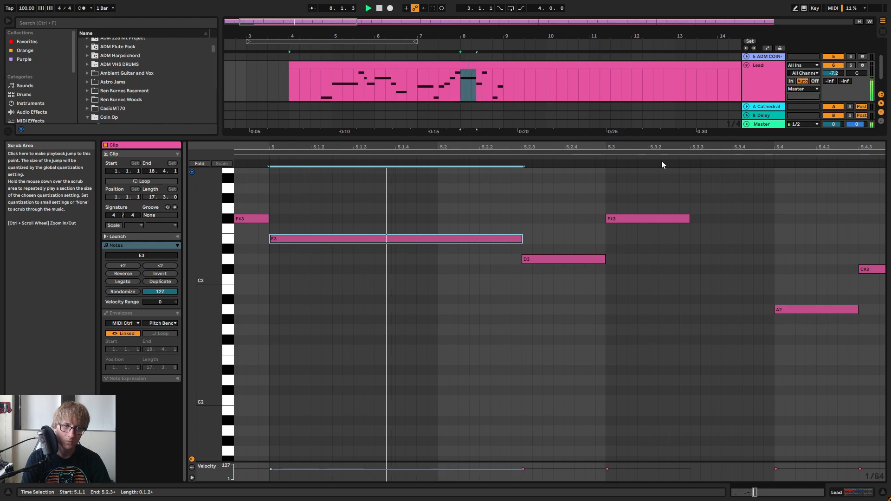
{"action": "left_click_drag", "start_coordinate": [662, 145], "coordinate": [545, 98]}
{"action": "key", "text": "space"}
{"action": "key", "text": "space"}
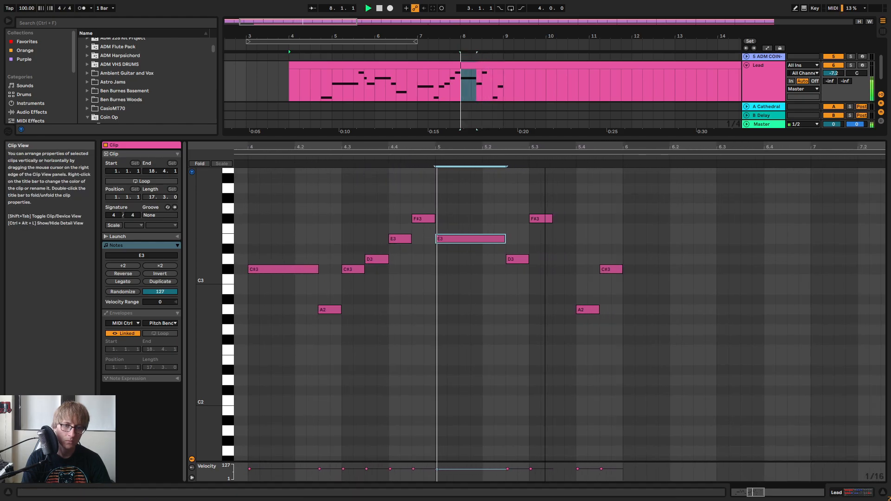
{"action": "key", "text": "space"}
{"action": "key", "text": "space"}
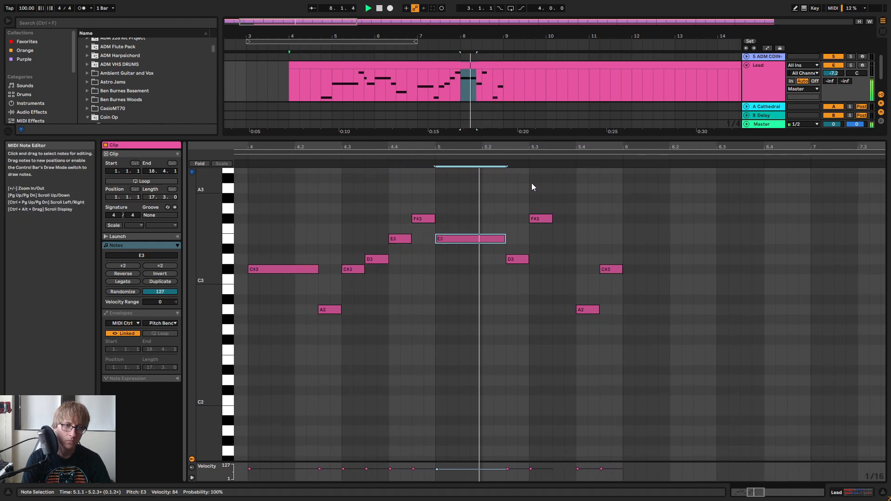
{"action": "left_click", "coordinate": [675, 226]}
{"action": "key", "text": "space"}
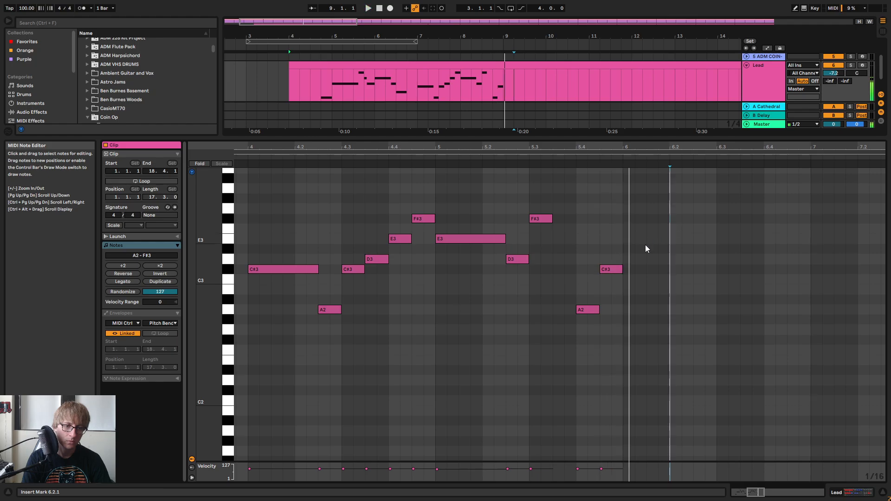
{"action": "key", "text": "space"}
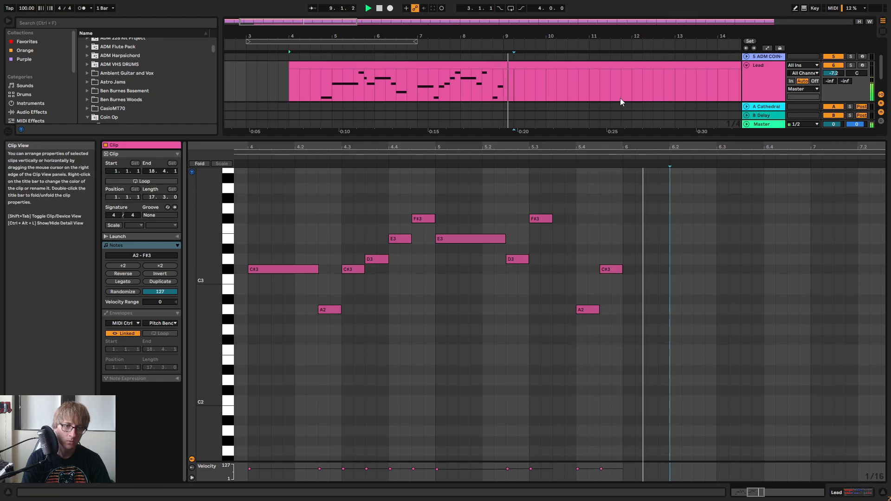
{"action": "key", "text": "space"}
Check the A2 at 5.4.1 against the opening A2 and D3 notes, and play the melody from the clip start
{"action": "left_click_drag", "start_coordinate": [625, 155], "coordinate": [632, 131]}
{"action": "left_click", "coordinate": [653, 280]}
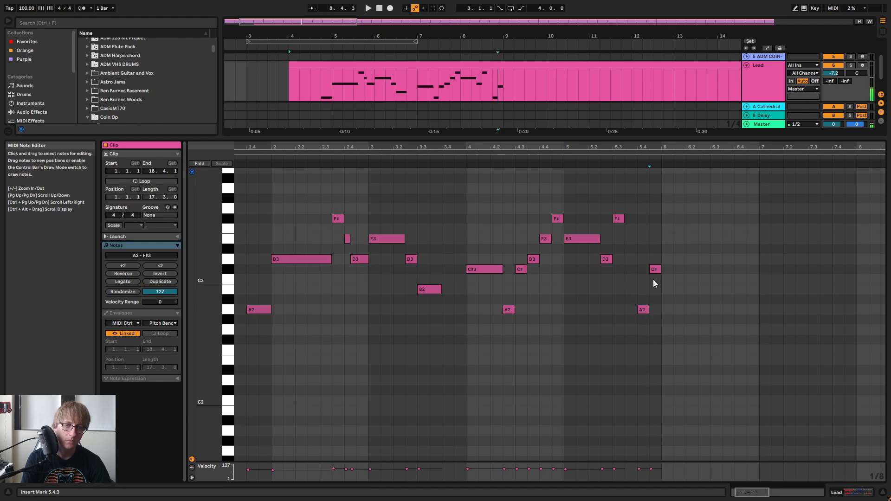
{"action": "left_click", "coordinate": [643, 309]}
{"action": "left_click_drag", "start_coordinate": [259, 333], "coordinate": [267, 308]}
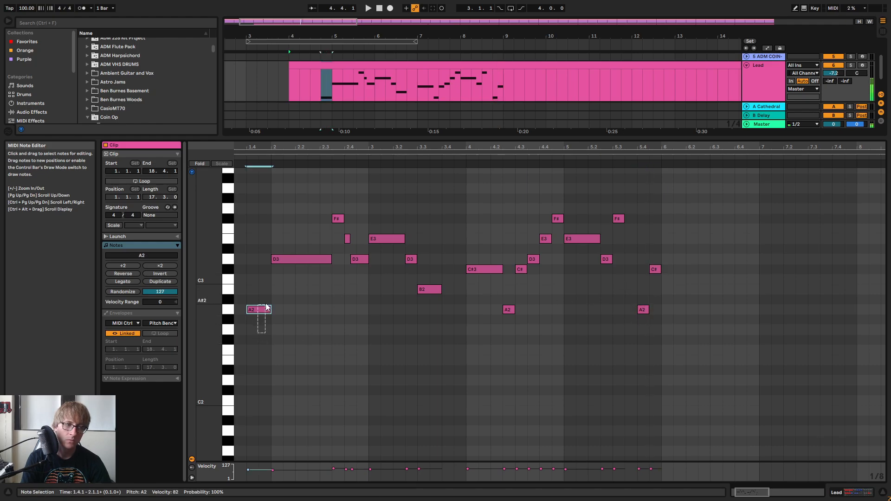
{"action": "left_click_drag", "start_coordinate": [293, 277], "coordinate": [299, 188]}
{"action": "key", "text": "space"}
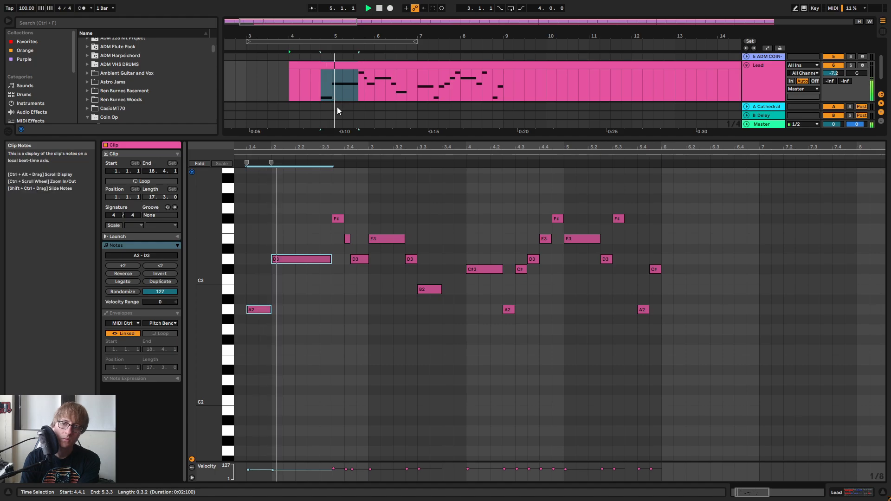
{"action": "left_click", "coordinate": [772, 218]}
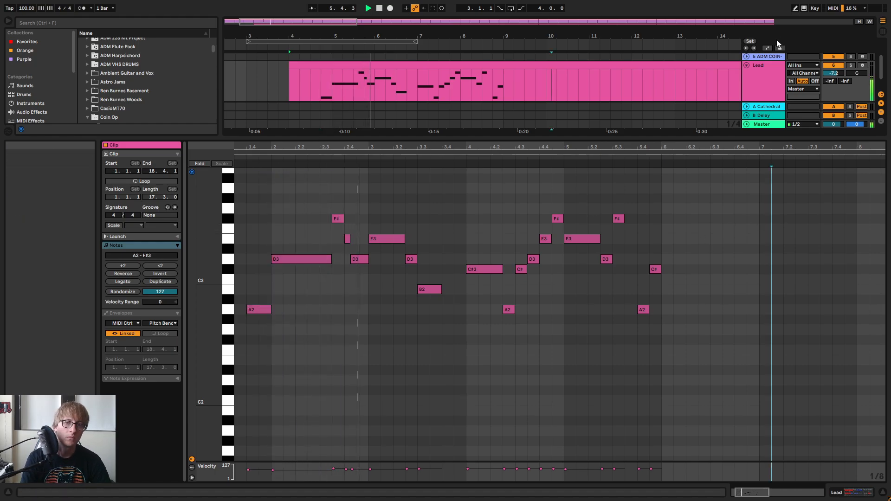
Lower the Lead track's volume to -8.9 dB and reopen its clip in the MIDI editor
{"action": "double_click", "coordinate": [763, 82]}
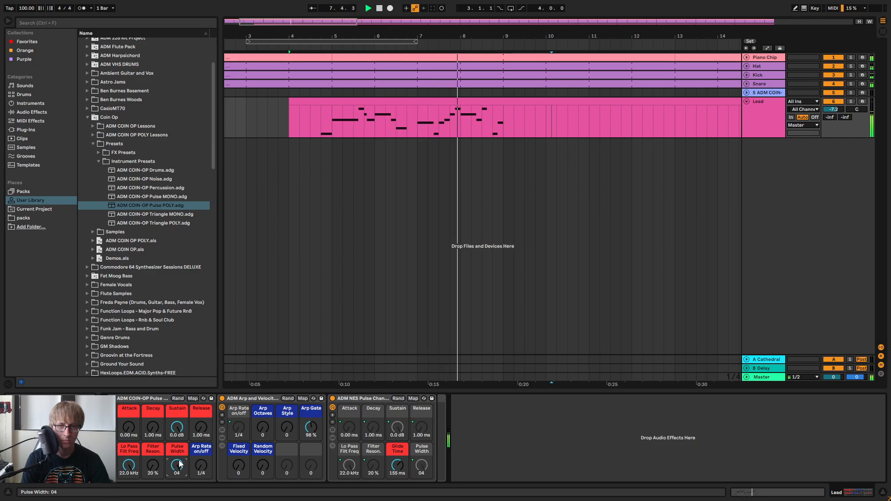
{"action": "key", "text": "Tab"}
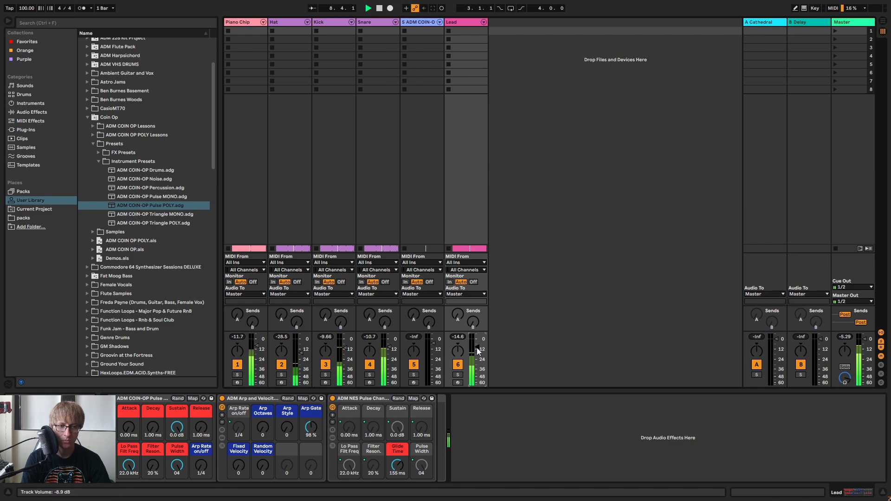
{"action": "key", "text": "Tab"}
{"action": "double_click", "coordinate": [507, 102]}
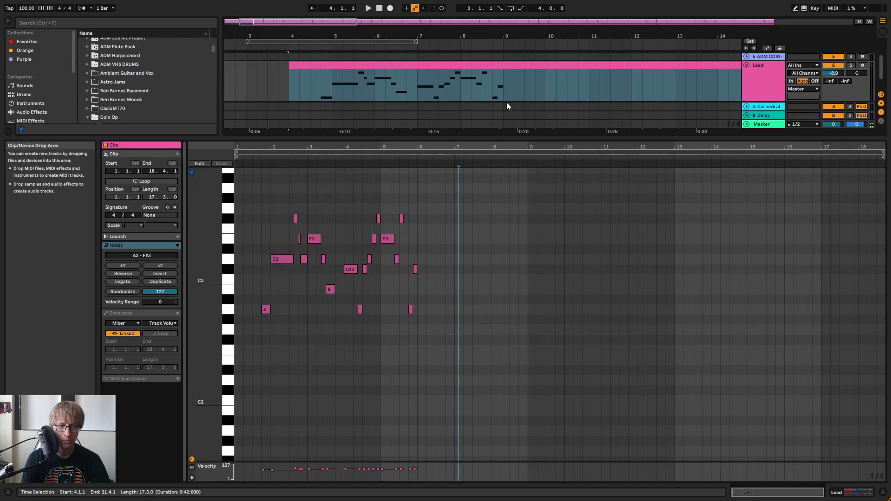
Try lengthening the A2 at 5.4.1 slightly past 5.4.3, listen to it, and restore its previous length
{"action": "left_click_drag", "start_coordinate": [412, 147], "coordinate": [422, 199]}
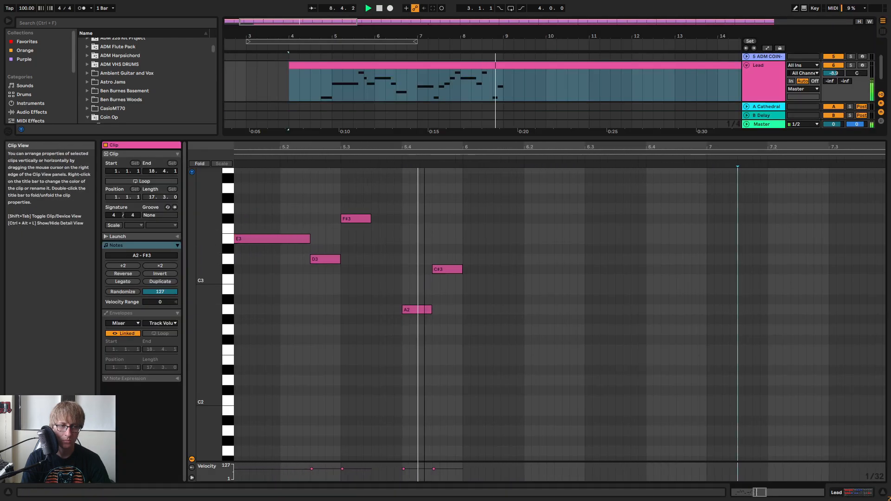
{"action": "key", "text": "space"}
{"action": "left_click", "coordinate": [481, 311]}
{"action": "left_click", "coordinate": [429, 309]}
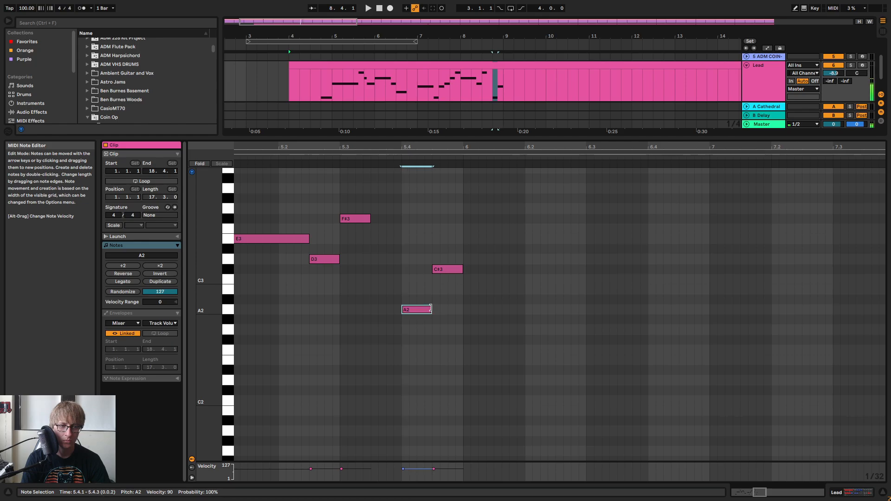
{"action": "key", "text": "space"}
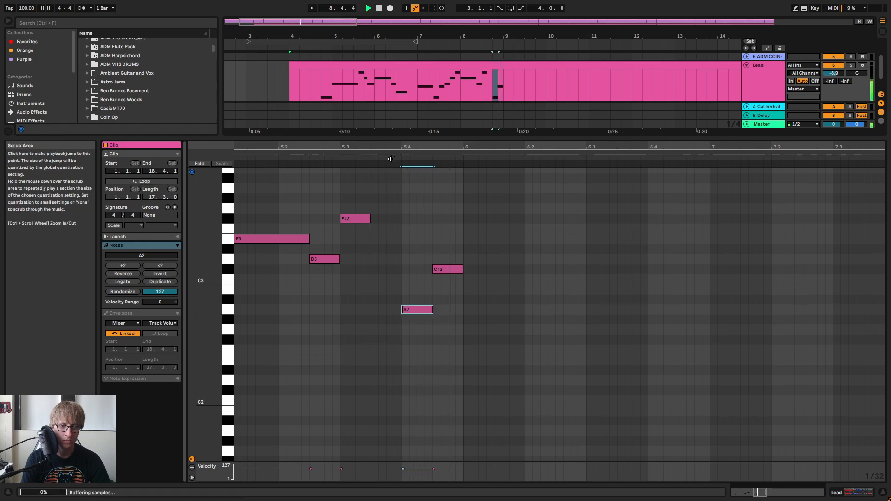
{"action": "key", "text": "space"}
{"action": "key", "text": "shift+Left"}
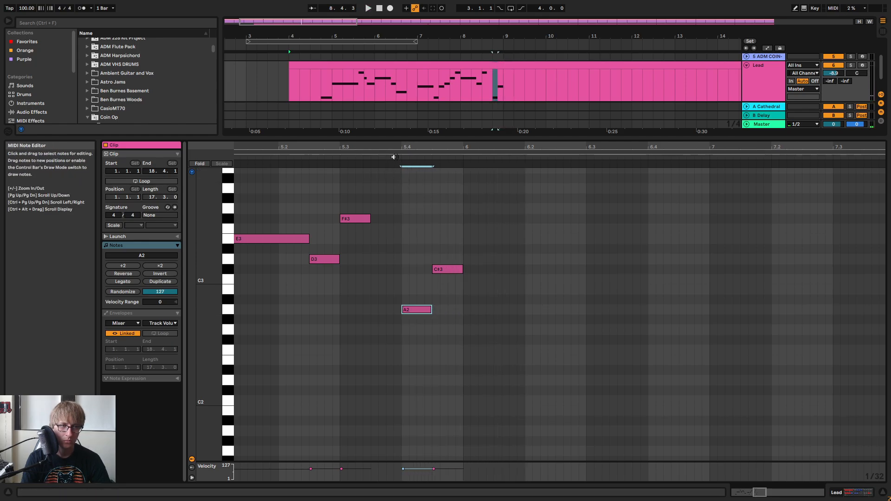
{"action": "key", "text": "space"}
Copy all notes from bar 2 through bar 5, paste them at 6.1.1, and play the clip with the arrangement area enlarged
{"action": "left_click_drag", "start_coordinate": [450, 144], "coordinate": [447, 84]}
{"action": "key", "text": "space"}
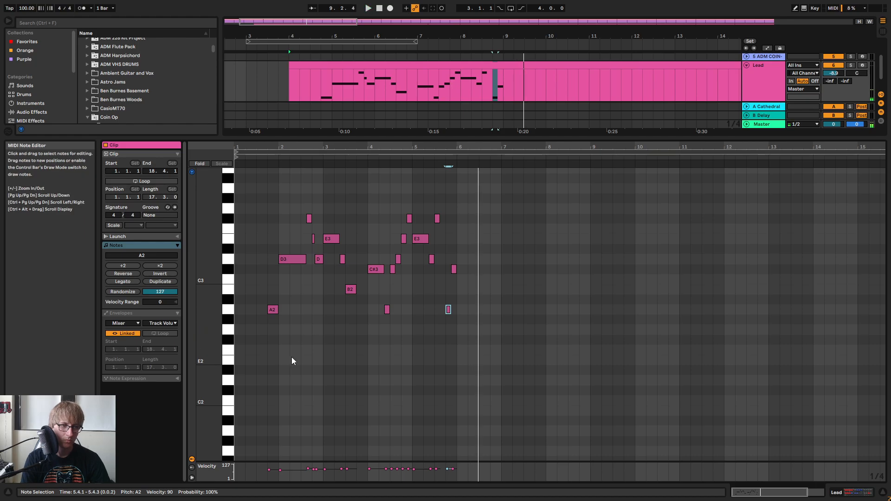
{"action": "left_click_drag", "start_coordinate": [292, 357], "coordinate": [595, 172]}
{"action": "left_click", "coordinate": [454, 220]}
{"action": "key", "text": "ctrl+v"}
{"action": "key", "text": "space"}
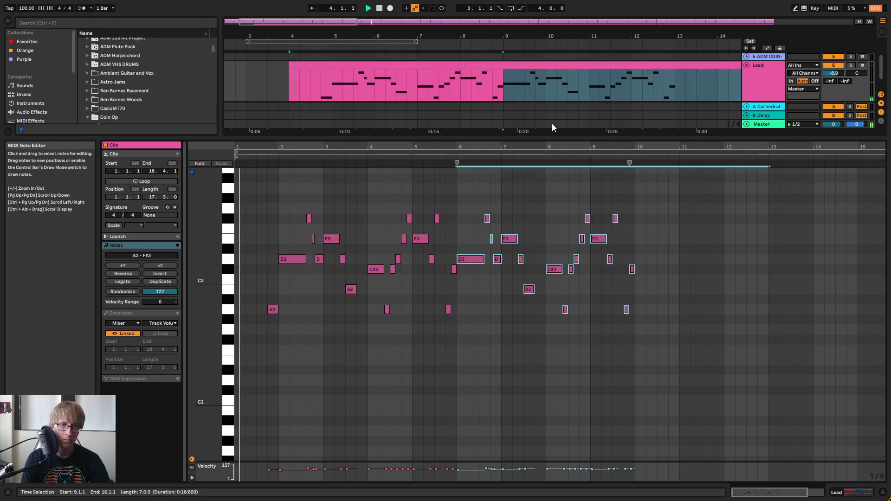
{"action": "left_click_drag", "start_coordinate": [571, 139], "coordinate": [566, 320]}
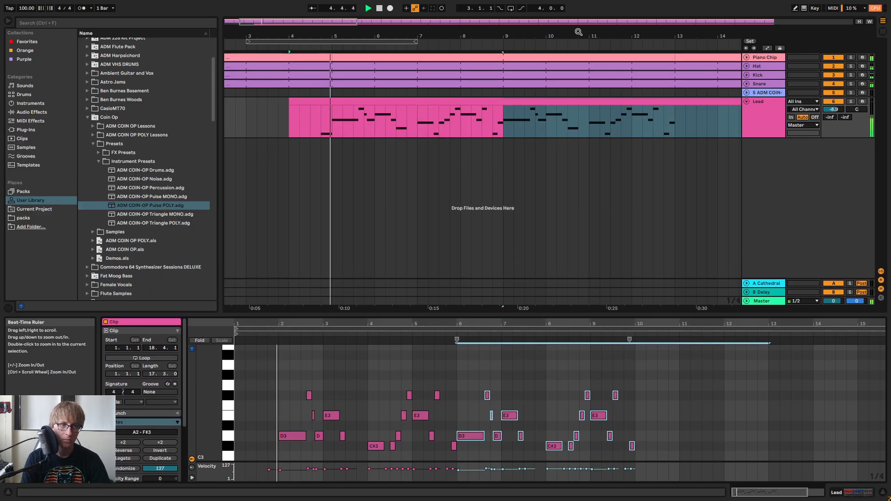
Select the Lead track's material from 4.1.1 to 13.1.1 and consolidate it into a single clip
{"action": "left_click_drag", "start_coordinate": [455, 35], "coordinate": [455, 12]}
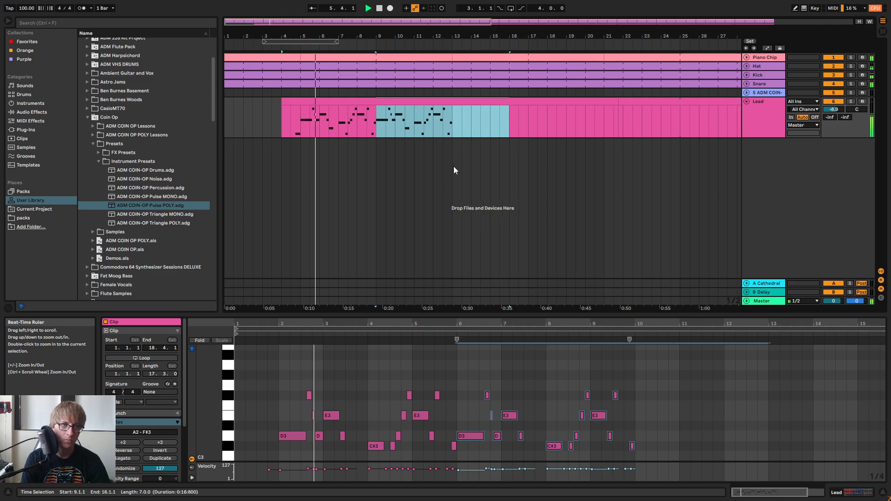
{"action": "left_click", "coordinate": [453, 157]}
{"action": "left_click", "coordinate": [441, 186]}
{"action": "left_click_drag", "start_coordinate": [307, 135], "coordinate": [280, 124]}
{"action": "left_click", "coordinate": [466, 127]}
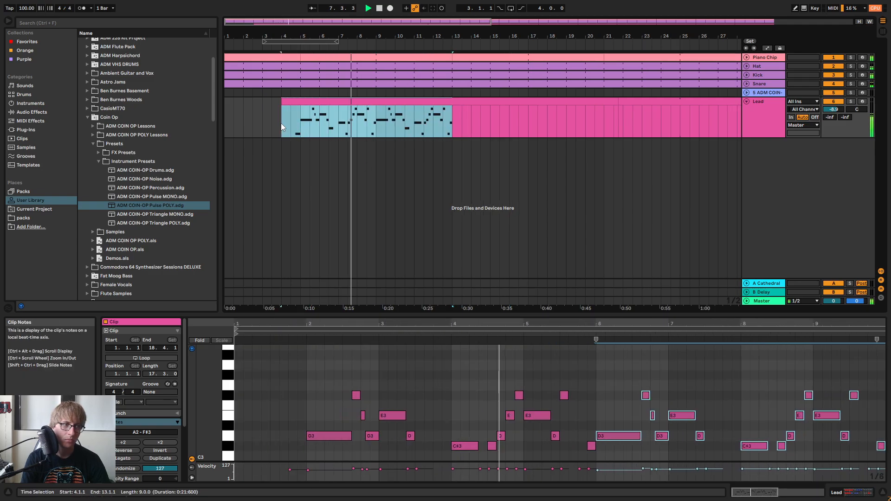
{"action": "right_click", "coordinate": [298, 101]}
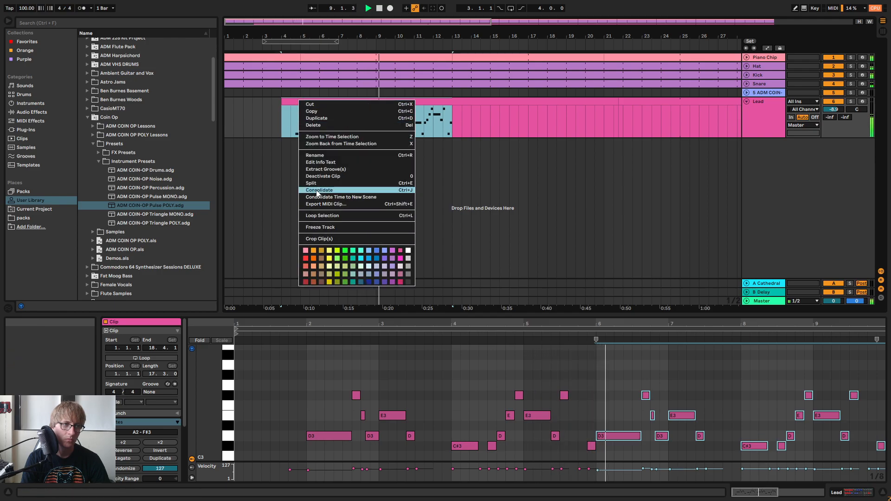
{"action": "left_click", "coordinate": [353, 190]}
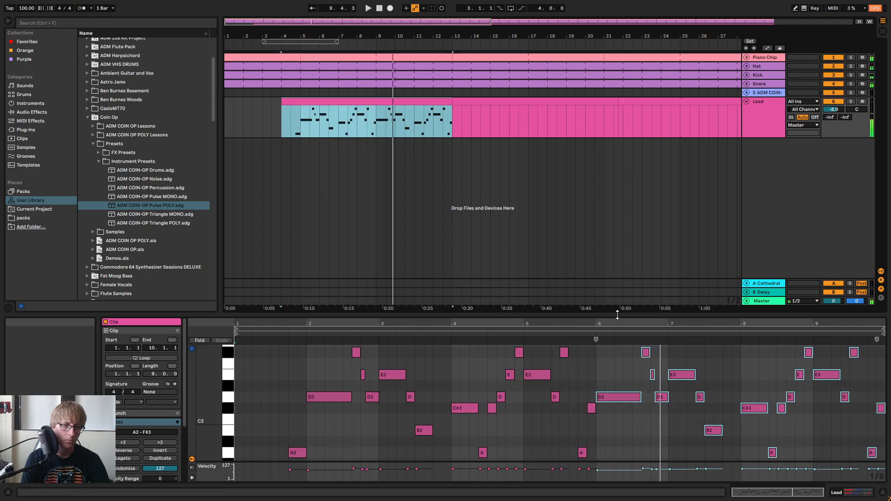
Enlarge the MIDI editor and play the consolidated Lead clip from its start to review the notes
{"action": "left_click_drag", "start_coordinate": [617, 314], "coordinate": [622, 184]}
{"action": "left_click_drag", "start_coordinate": [683, 194], "coordinate": [538, 197]}
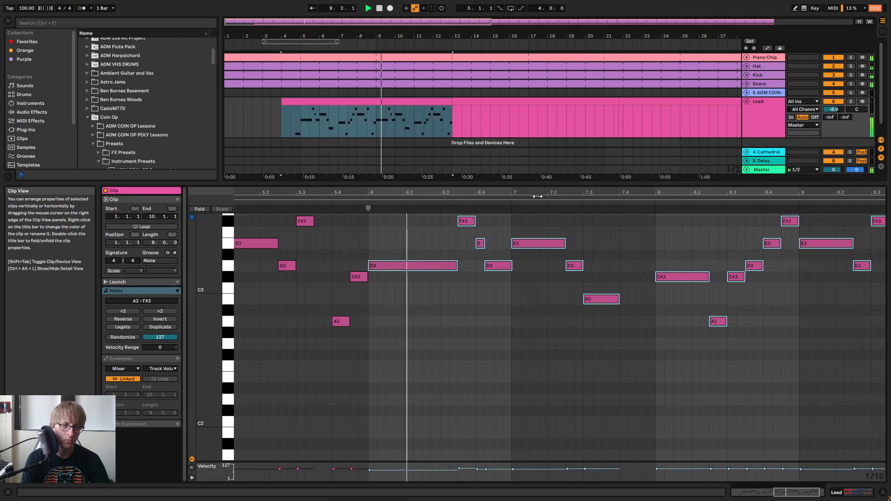
{"action": "scroll", "coordinate": [539, 283], "scroll_direction": "up", "scroll_amount": 2}
{"action": "key", "text": "space"}
{"action": "double_click", "coordinate": [376, 191]}
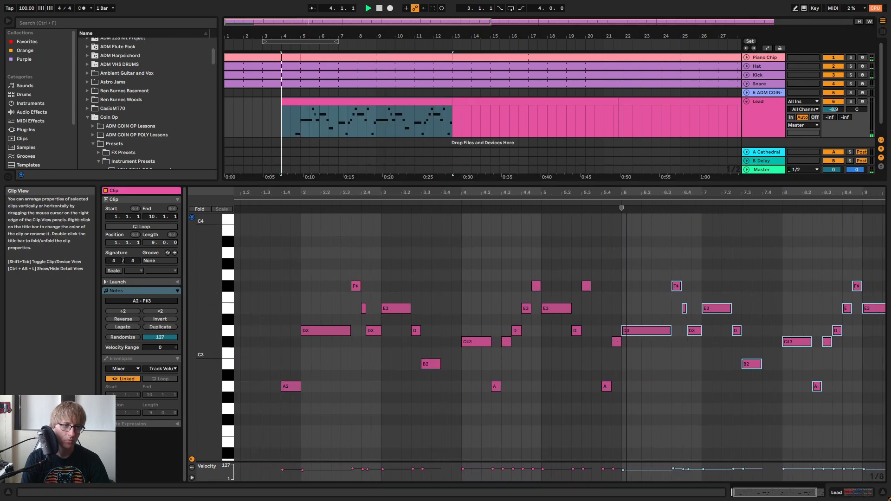
{"action": "key", "text": "space"}
{"action": "left_click", "coordinate": [328, 196]}
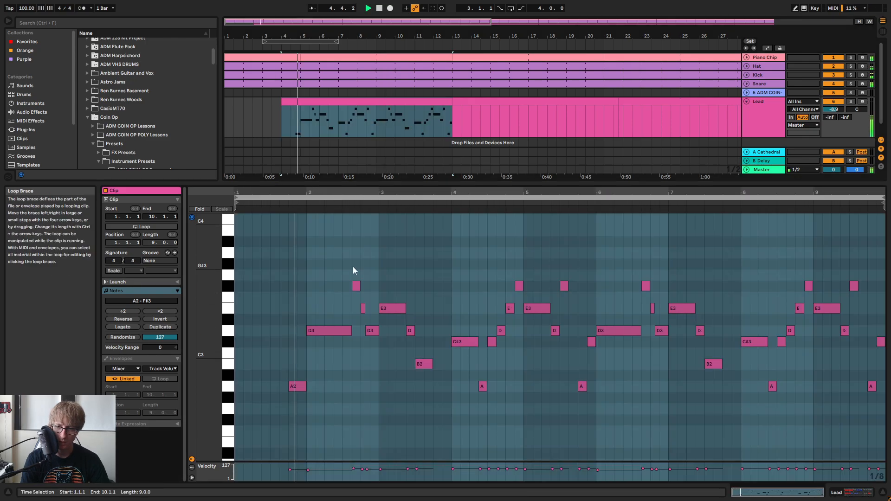
{"action": "left_click", "coordinate": [359, 267]}
{"action": "left_click", "coordinate": [425, 261]}
{"action": "key", "text": "space"}
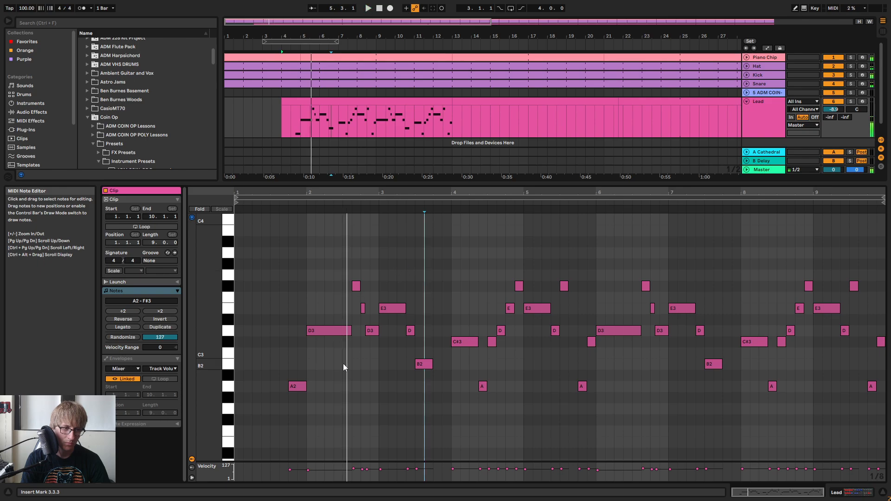
Shorten the D3 notes at 2.1.1 and 6.1.1 to end at 2.3.1 and 6.3.1, listening to the melody
{"action": "left_click", "coordinate": [348, 330]}
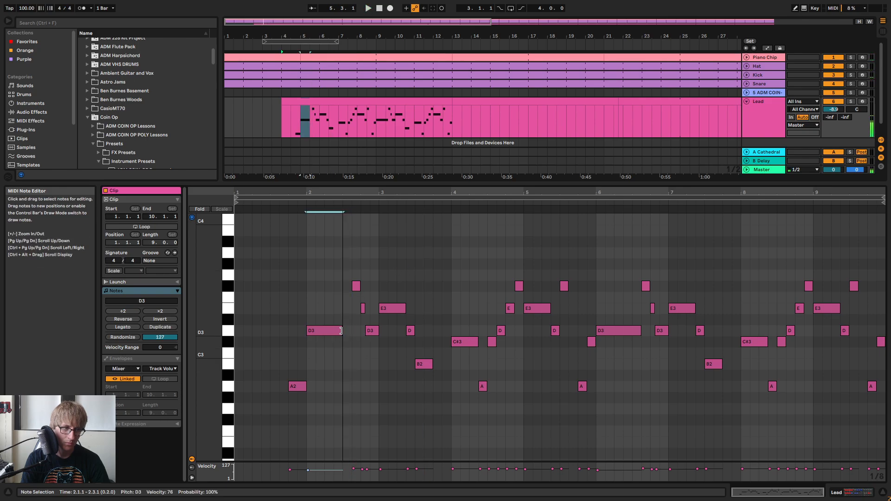
{"action": "key", "text": "space"}
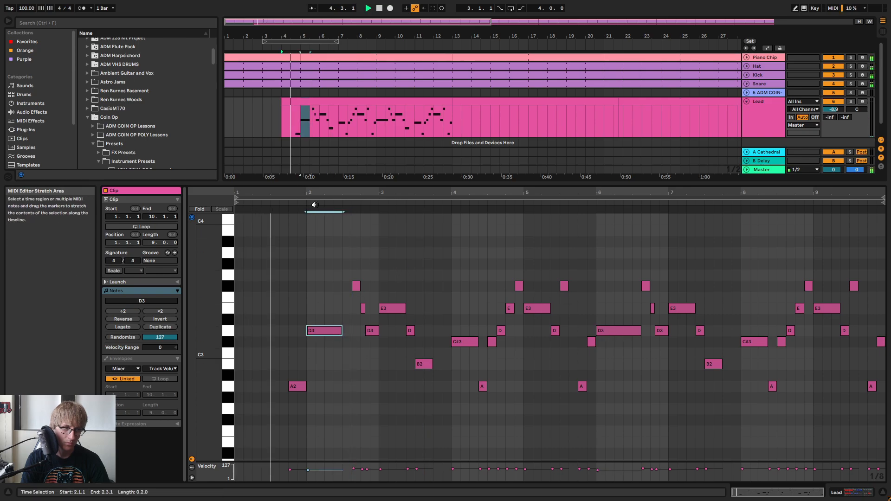
{"action": "key", "text": "plus"}
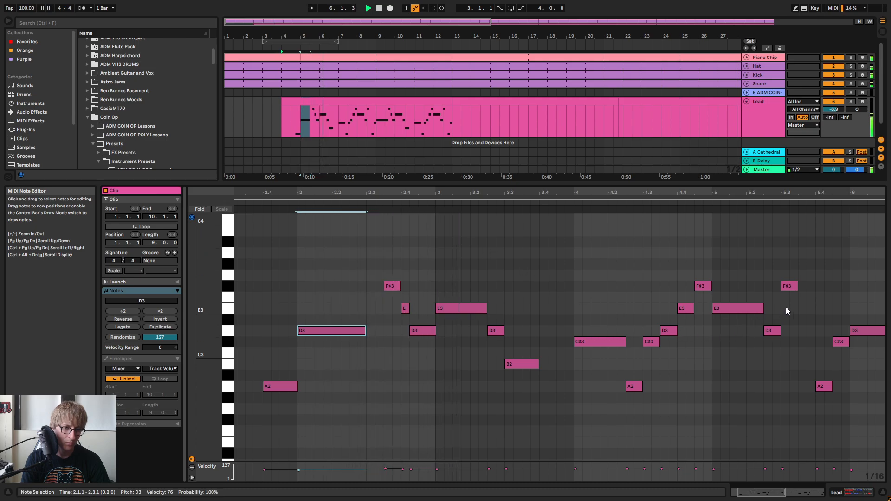
{"action": "left_click_drag", "start_coordinate": [804, 192], "coordinate": [460, 188]}
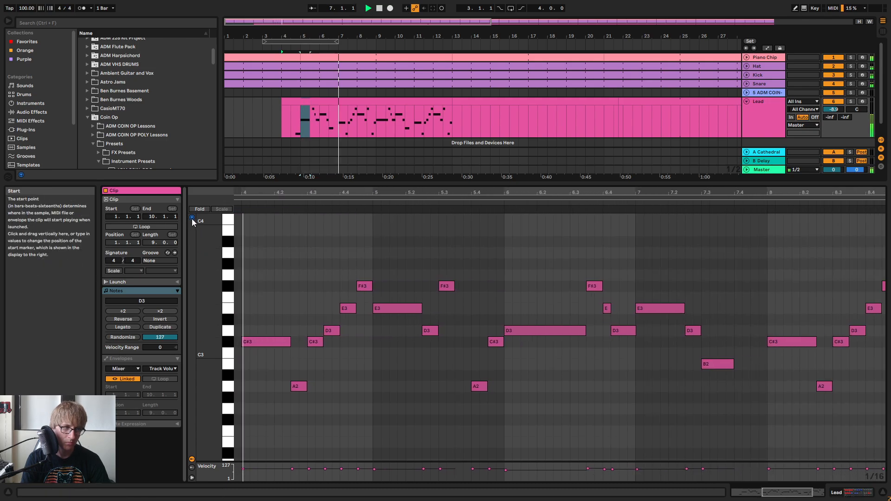
{"action": "left_click", "coordinate": [634, 374]}
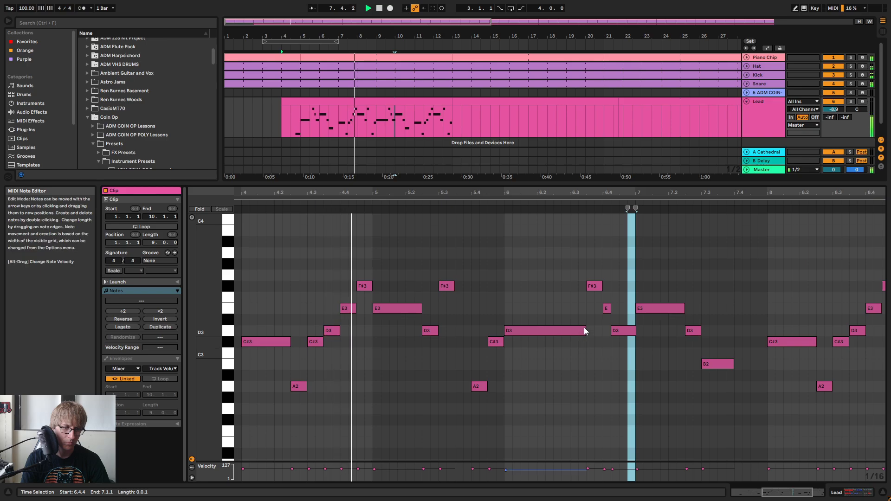
{"action": "left_click_drag", "start_coordinate": [584, 329], "coordinate": [569, 329]}
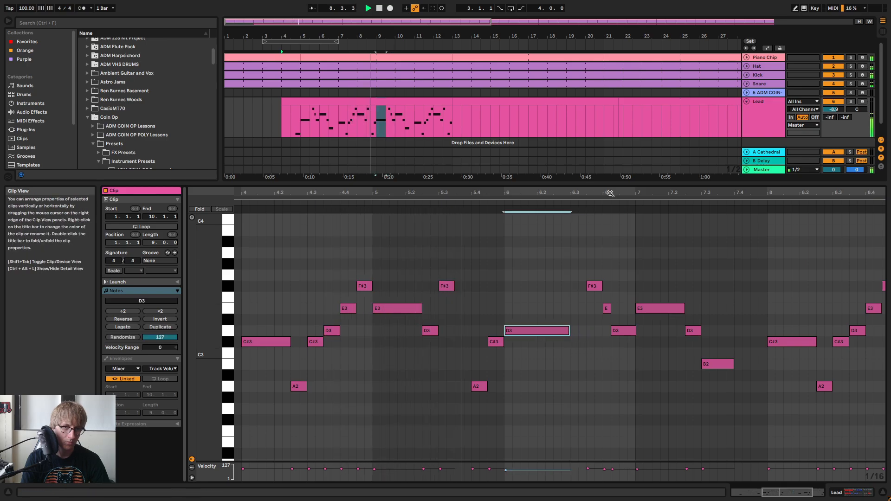
{"action": "mouse_move", "coordinate": [610, 192]}
{"action": "left_mouse_down"}
{"action": "mouse_move", "coordinate": [557, 190]}
{"action": "mouse_move", "coordinate": [595, 188]}
{"action": "left_mouse_up"}
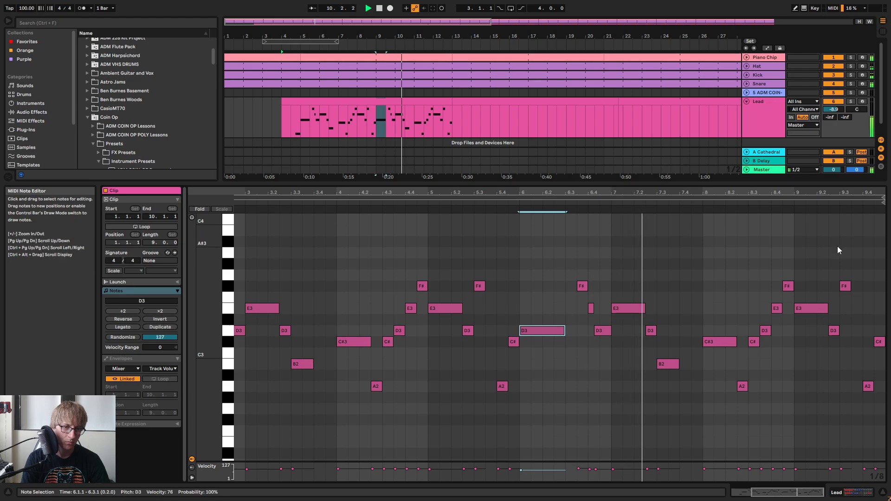
{"action": "left_click_drag", "start_coordinate": [754, 193], "coordinate": [742, 192]}
Set the Attack of the Lead track's ADM COIN-OP Pulse instrument to 3.86 ms and stop playback
{"action": "double_click", "coordinate": [771, 117]}
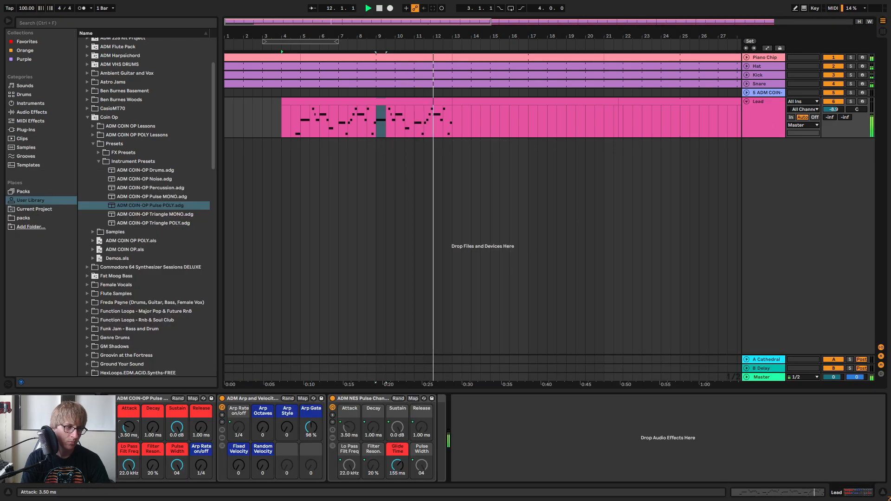
{"action": "left_click_drag", "start_coordinate": [129, 427], "coordinate": [129, 425]}
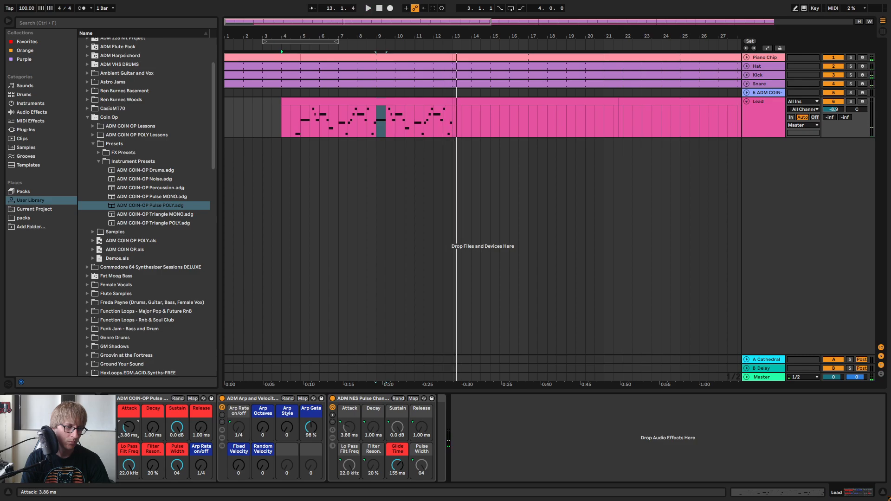
{"action": "key", "text": "space"}
Listen to the end of the Lead clip and delete its closing A2 and C#3 notes from 9.4.1 onward
{"action": "double_click", "coordinate": [439, 109]}
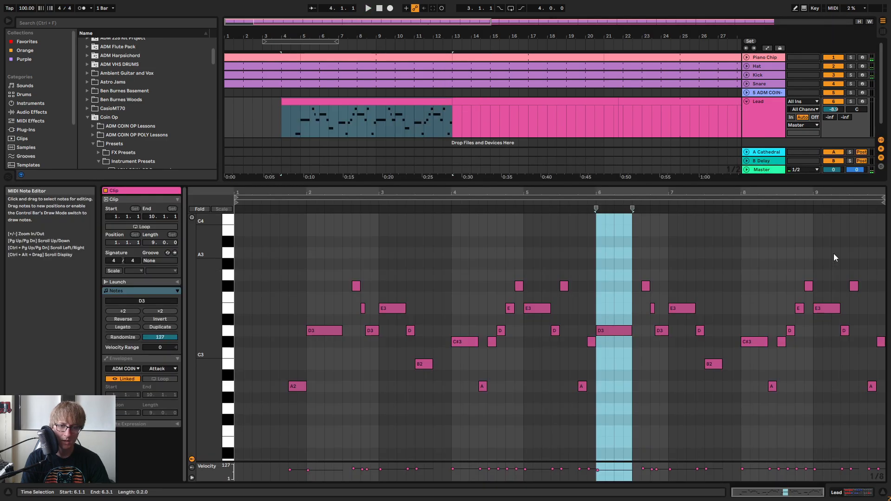
{"action": "left_click_drag", "start_coordinate": [809, 493], "coordinate": [810, 499]}
{"action": "left_click_drag", "start_coordinate": [857, 398], "coordinate": [887, 344]}
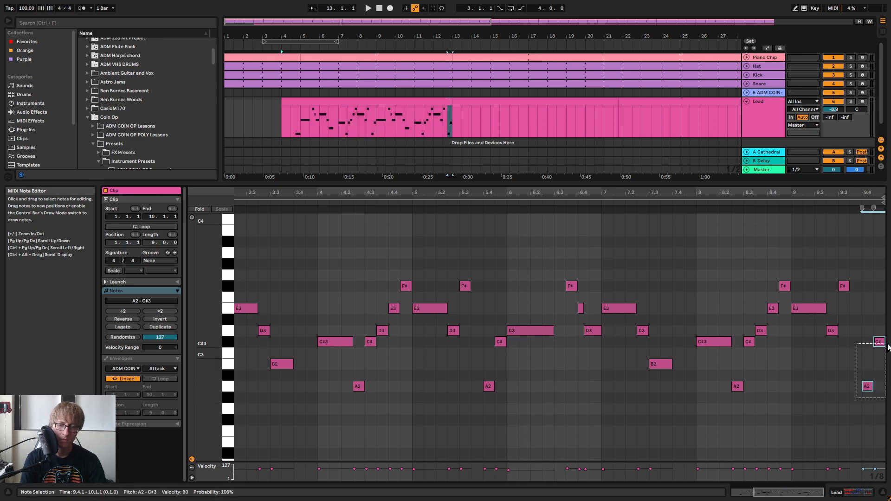
{"action": "key", "text": "space"}
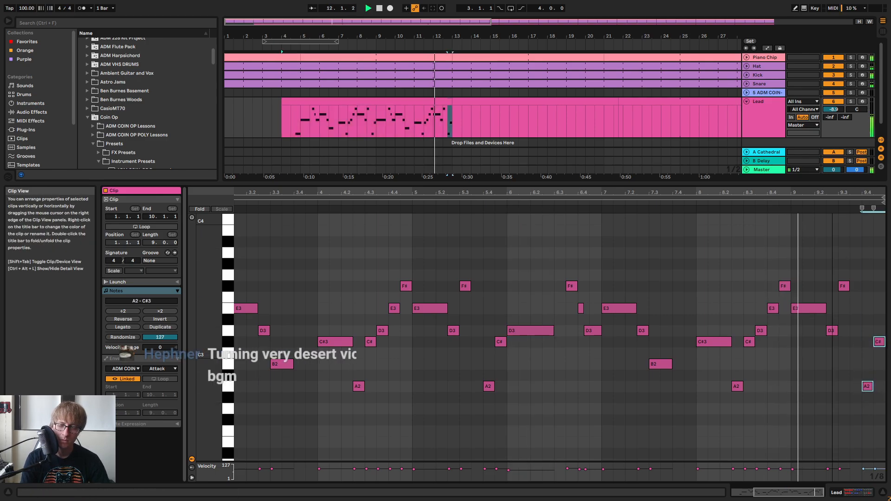
{"action": "left_click_drag", "start_coordinate": [818, 493], "coordinate": [818, 497]}
{"action": "left_click", "coordinate": [872, 284]}
{"action": "key", "text": "space"}
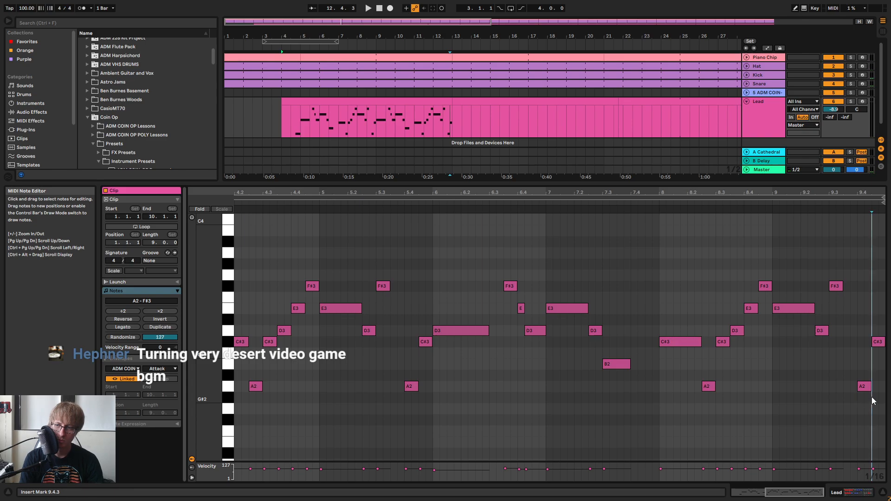
{"action": "left_click_drag", "start_coordinate": [863, 404], "coordinate": [886, 337]}
{"action": "key", "text": "Delete"}
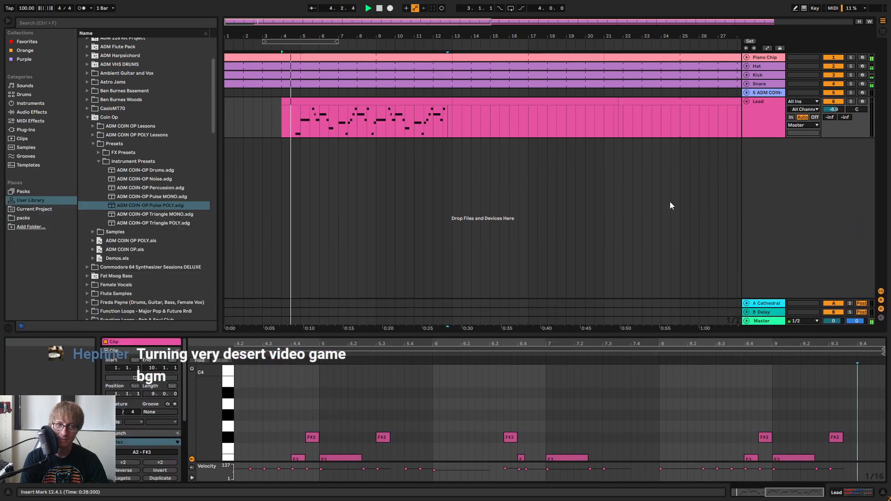
Listen to the edited Lead melody and lower the Lead track's volume slightly in the session mixer
{"action": "left_click", "coordinate": [766, 117]}
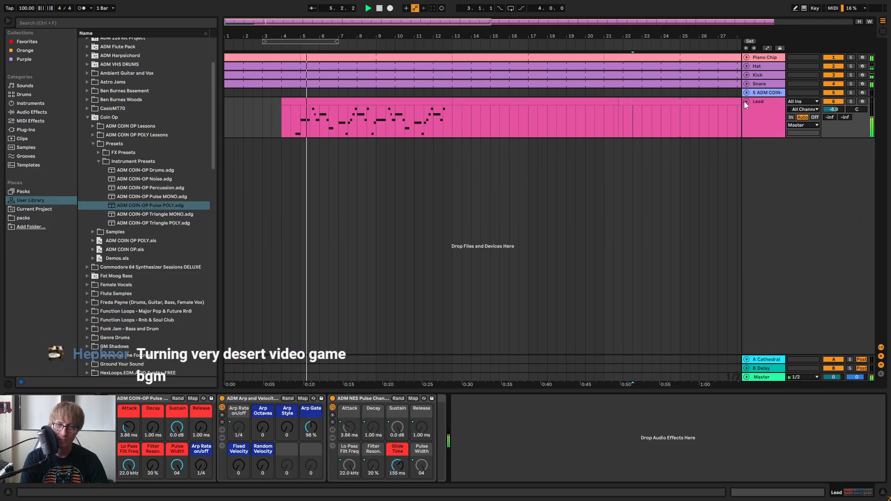
{"action": "left_click", "coordinate": [746, 101]}
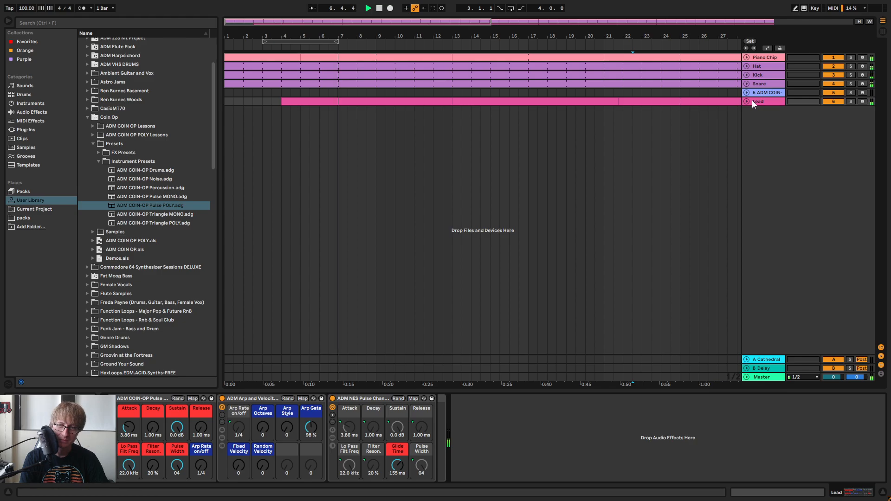
{"action": "left_click", "coordinate": [747, 102]}
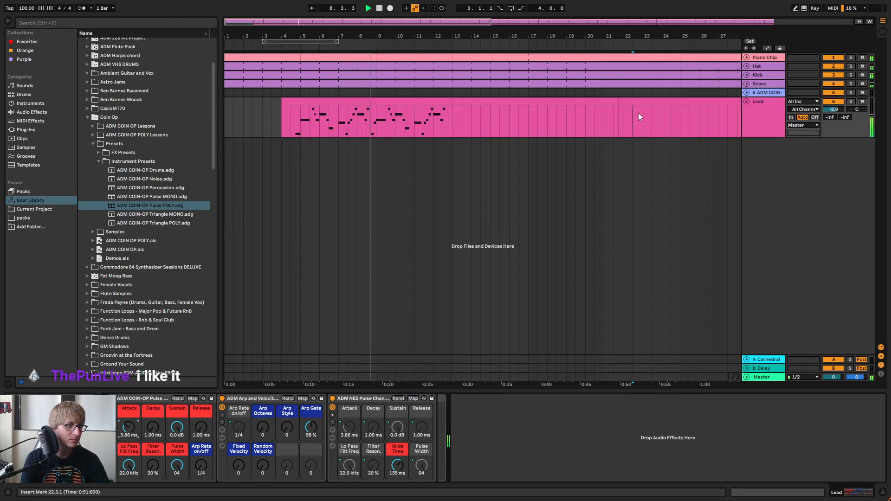
{"action": "key", "text": "Tab"}
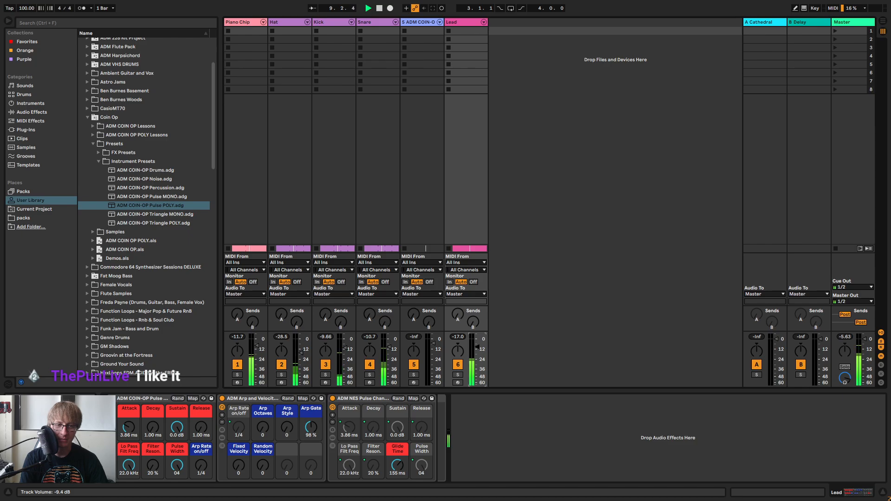
{"action": "key", "text": "Tab"}
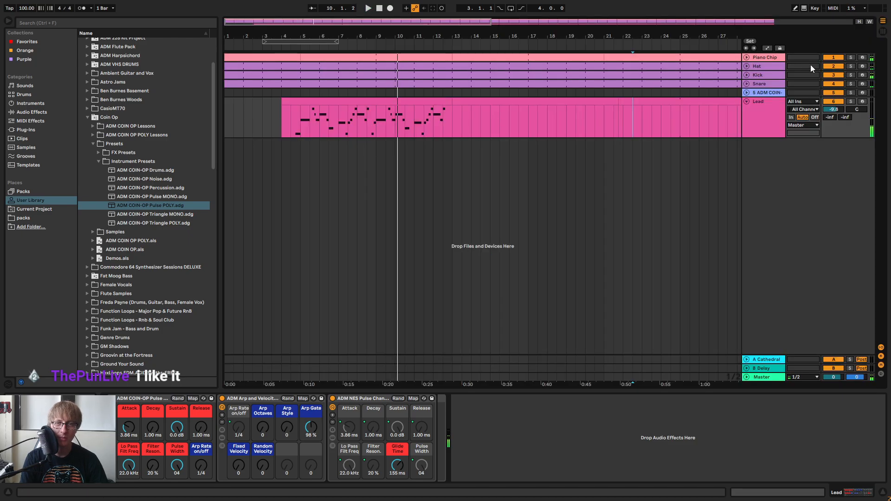
Solo the Piano Chip track, play it from the song start, and turn its solo off
{"action": "left_click", "coordinate": [854, 57]}
{"action": "key", "text": "space"}
{"action": "key", "text": "space"}
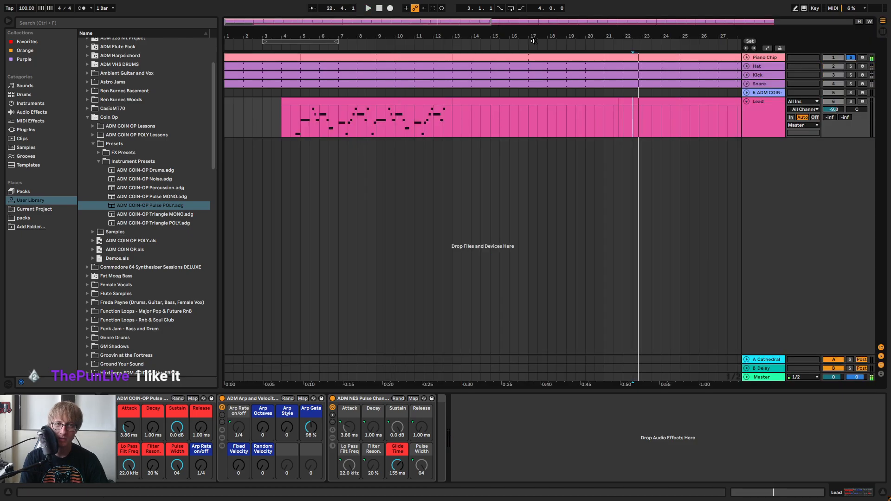
{"action": "double_click", "coordinate": [379, 9]}
{"action": "key", "text": "space"}
{"action": "left_click", "coordinate": [852, 57]}
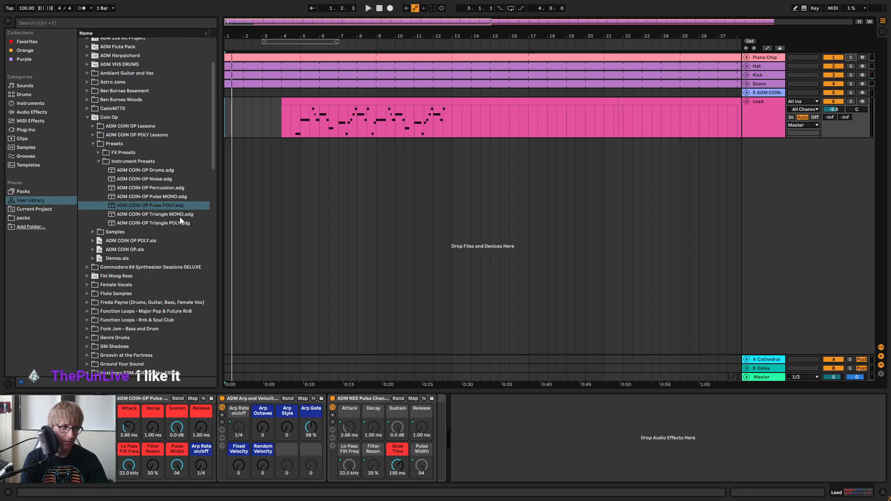
Add the ADM COIN-OP Triangle MONO preset as a new track below Lead and rename the track Bass
{"action": "left_click", "coordinate": [168, 214]}
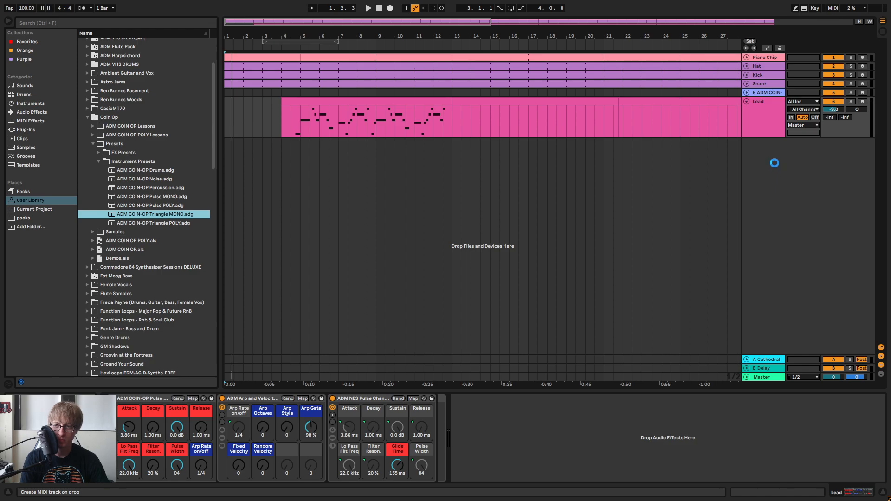
{"action": "right_click", "coordinate": [767, 143]}
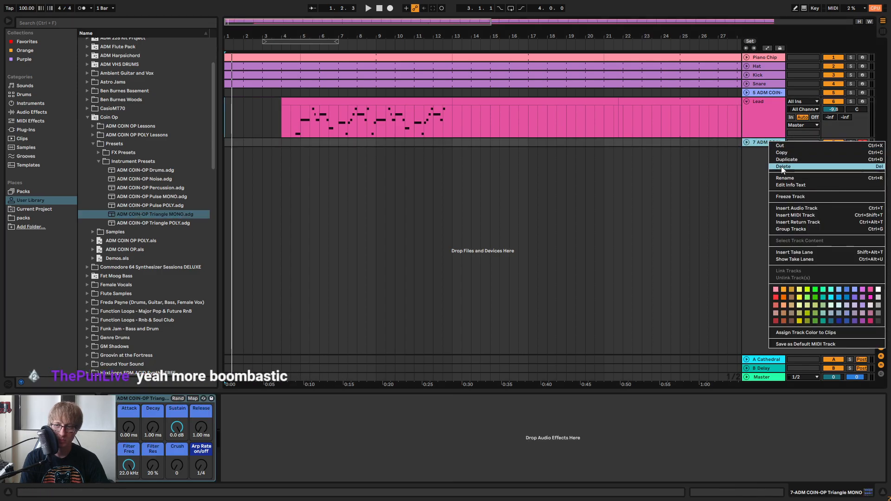
{"action": "left_click", "coordinate": [785, 178]}
{"action": "type", "text": "Bass"}
{"action": "key", "text": "Return"}
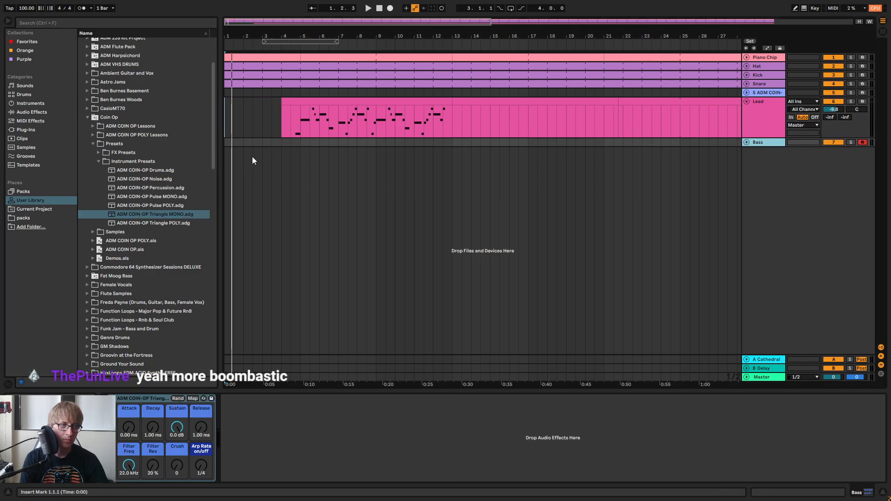
Create a four-bar clip at 1.1.1 on the Bass track and replace it with a copy of the Piano Chip's opening clip
{"action": "double_click", "coordinate": [230, 143]}
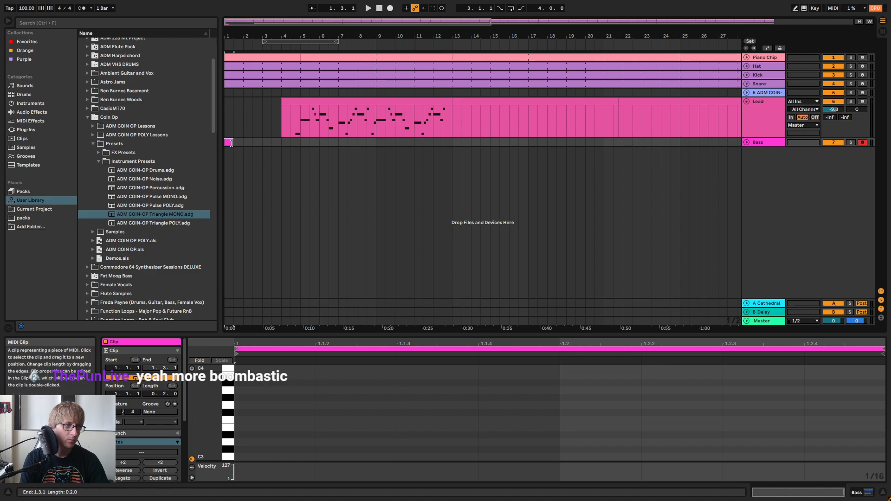
{"action": "left_click_drag", "start_coordinate": [232, 143], "coordinate": [301, 147]}
{"action": "left_click", "coordinate": [283, 59]}
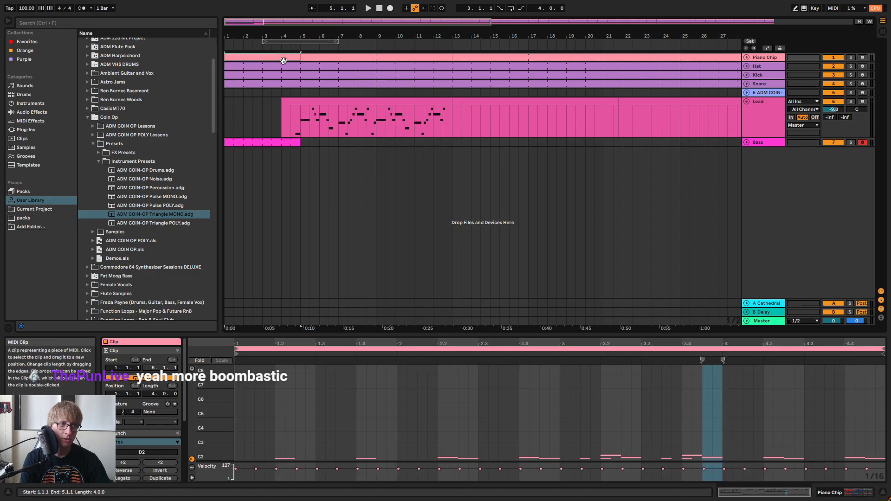
{"action": "left_click", "coordinate": [248, 142]}
{"action": "key", "text": "ctrl+v"}
{"action": "double_click", "coordinate": [277, 141]}
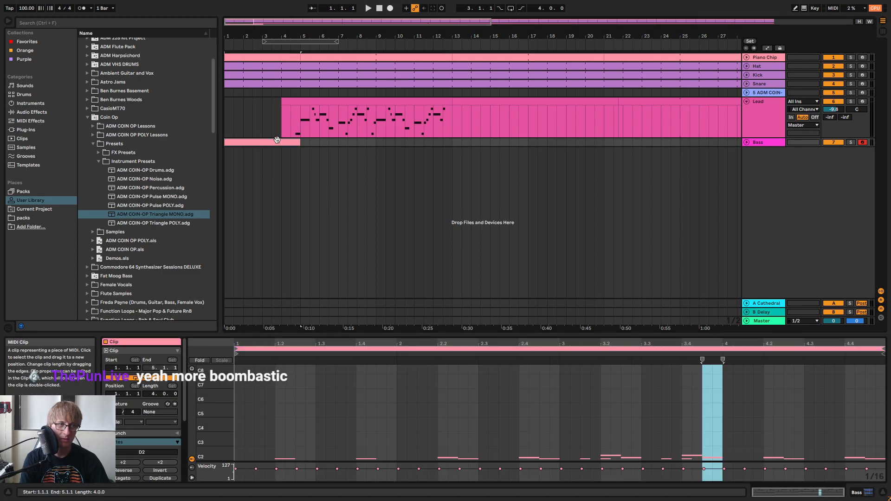
{"action": "left_click_drag", "start_coordinate": [503, 341], "coordinate": [478, 130]}
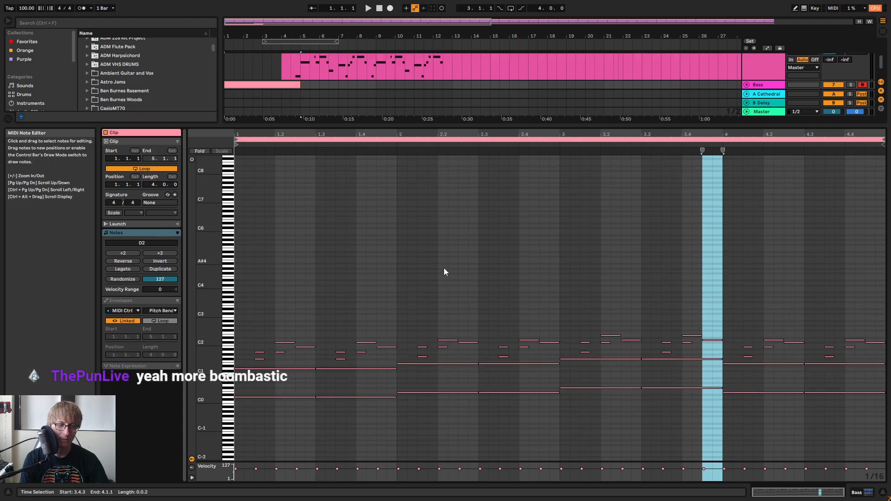
{"action": "key", "text": "ctrl+a"}
{"action": "left_click_drag", "start_coordinate": [871, 310], "coordinate": [174, 357]}
{"action": "key", "text": "Delete"}
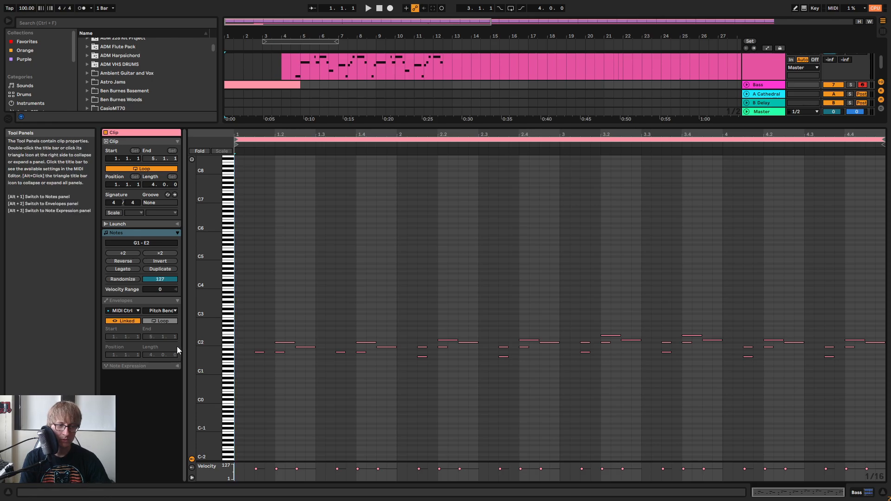
{"action": "key", "text": "ctrl+z"}
Delete the short upper notes from all four bars of the Bass clip, leaving the two long low lines
{"action": "left_click_drag", "start_coordinate": [250, 326], "coordinate": [378, 364]}
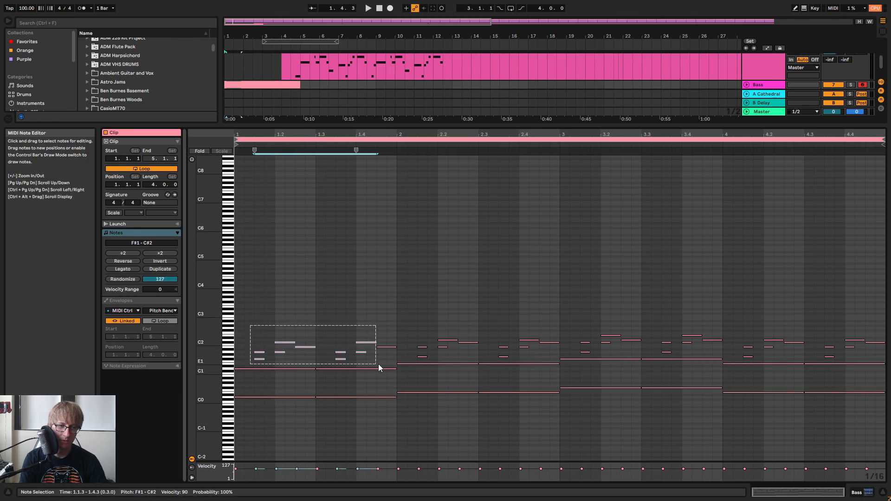
{"action": "key", "text": "Delete"}
{"action": "left_click_drag", "start_coordinate": [408, 324], "coordinate": [544, 360]}
{"action": "key", "text": "Delete"}
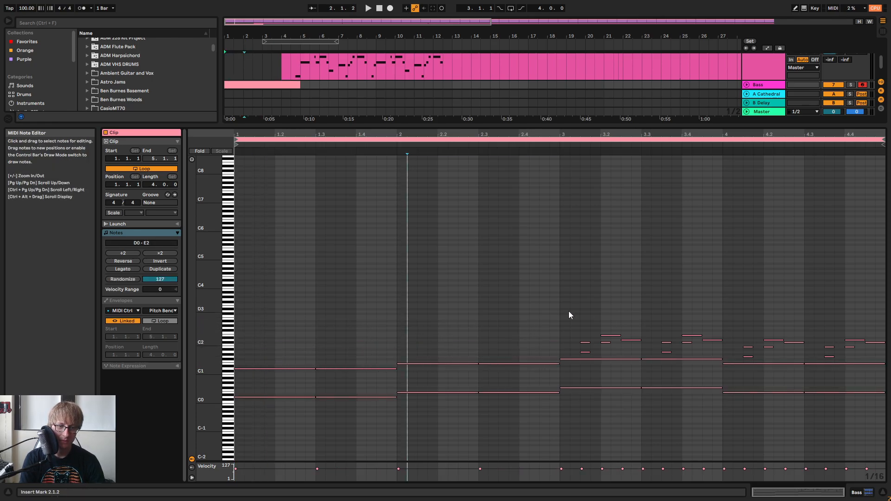
{"action": "left_click_drag", "start_coordinate": [569, 311], "coordinate": [719, 360]}
{"action": "key", "text": "Delete"}
{"action": "left_click_drag", "start_coordinate": [734, 327], "coordinate": [869, 360]}
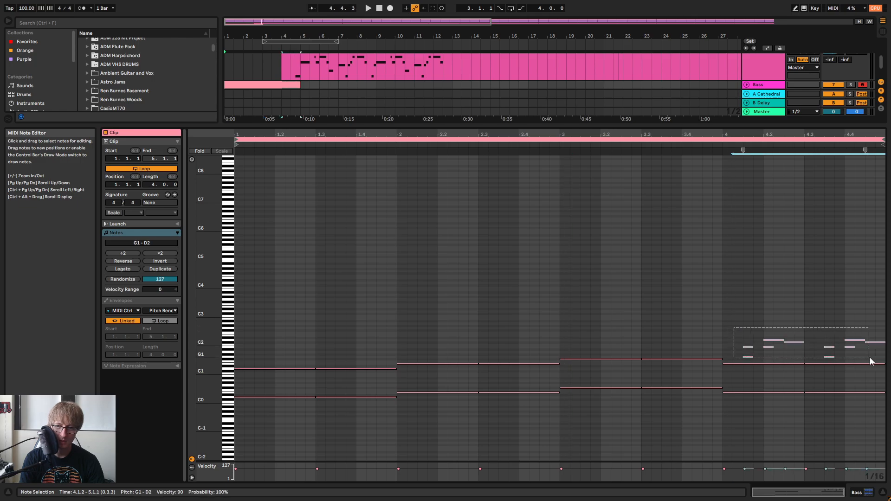
{"action": "key", "text": "Delete"}
Listen to the soloed Bass track and lower its volume to about -7.5 dB in the session mixer
{"action": "left_click_drag", "start_coordinate": [642, 126], "coordinate": [642, 303]}
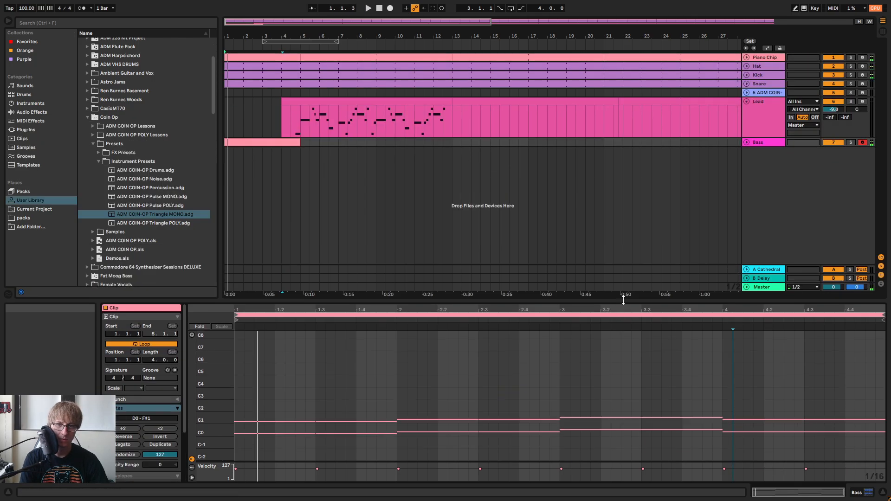
{"action": "key", "text": "Tab"}
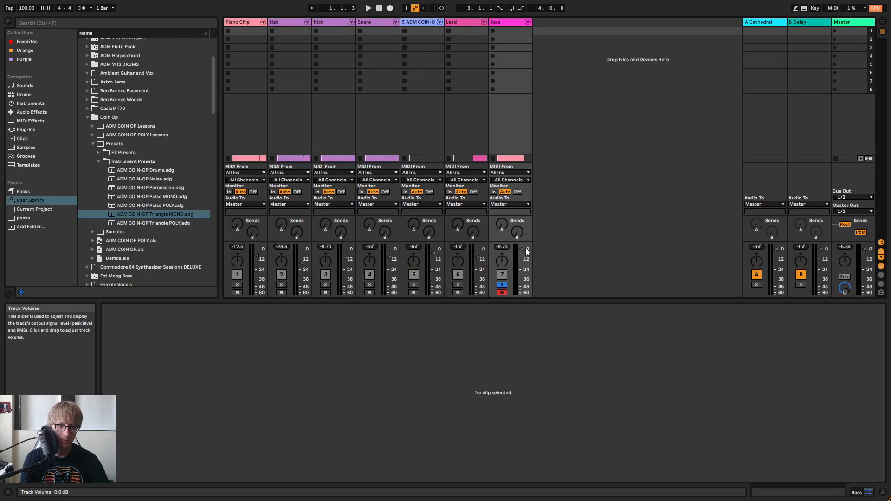
{"action": "key", "text": "space"}
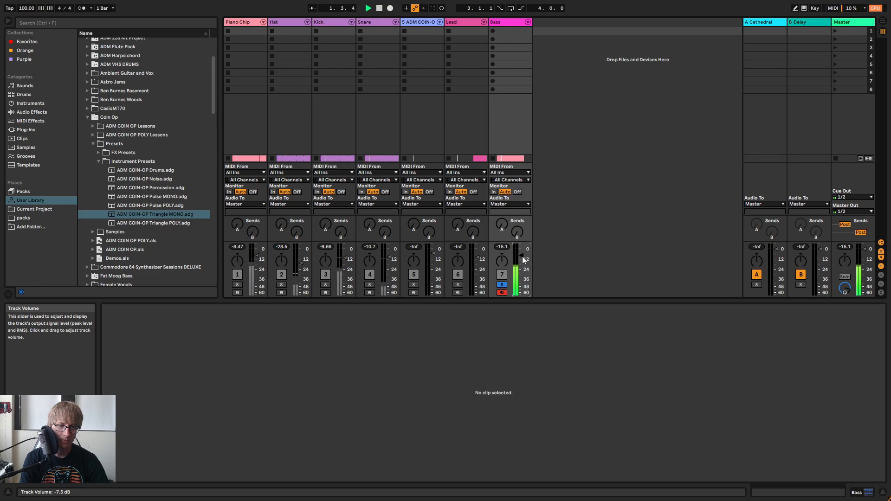
{"action": "key", "text": "Tab"}
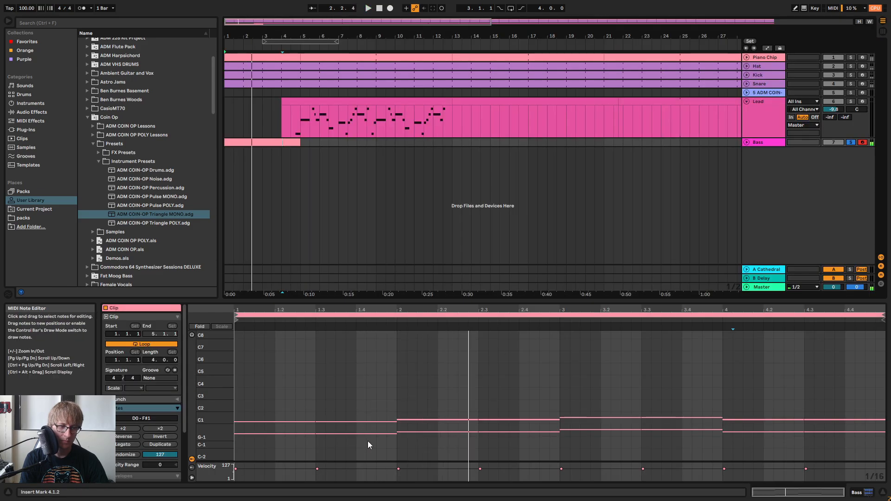
{"action": "key", "text": "space"}
Delete the lower octave line throughout the Bass clip, keeping only the long D1 to F#1 notes
{"action": "left_click_drag", "start_coordinate": [349, 447], "coordinate": [370, 434]}
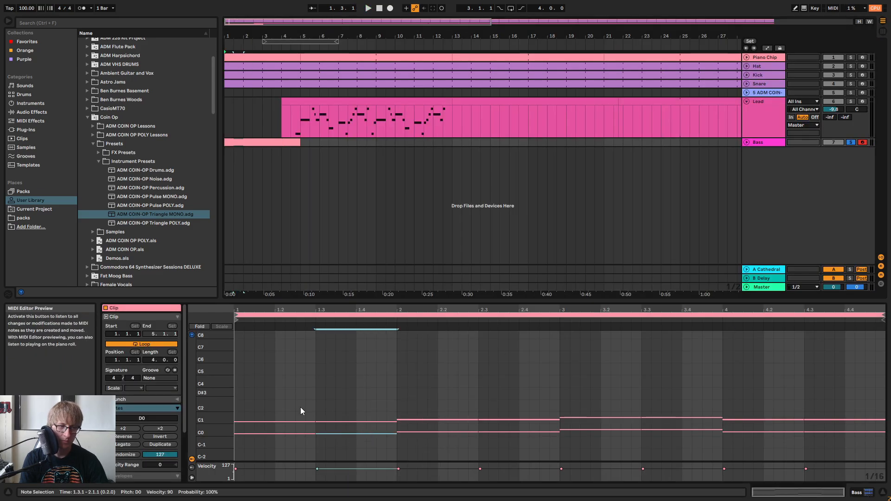
{"action": "left_click_drag", "start_coordinate": [314, 443], "coordinate": [294, 436]}
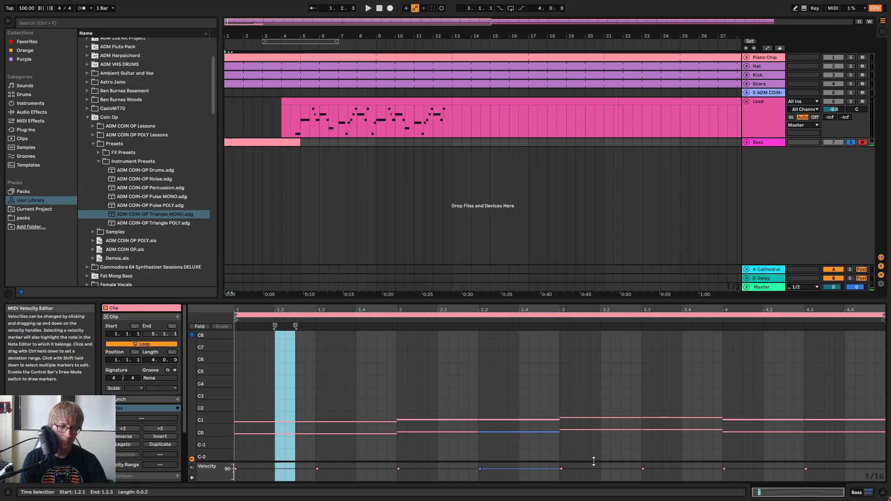
{"action": "left_click_drag", "start_coordinate": [775, 438], "coordinate": [704, 446]}
{"action": "left_click_drag", "start_coordinate": [851, 447], "coordinate": [281, 431]}
{"action": "key", "text": "Delete"}
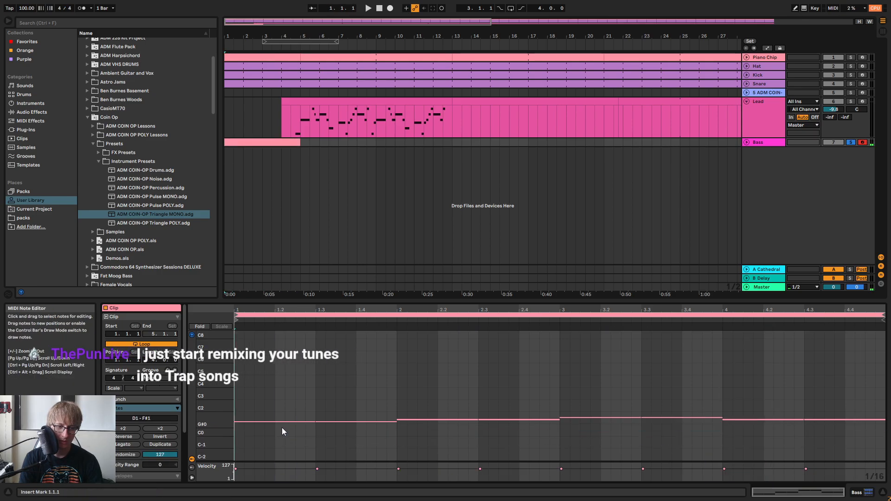
Play the edited bass line soloed and within the full mix, leaving the Bass track soloed
{"action": "key", "text": "space"}
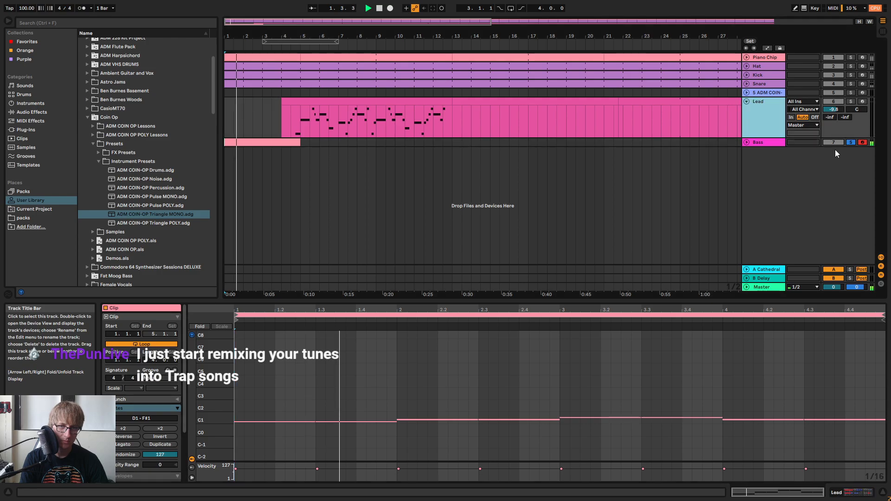
{"action": "left_click", "coordinate": [852, 142]}
{"action": "left_click", "coordinate": [769, 143]}
{"action": "key", "text": "space"}
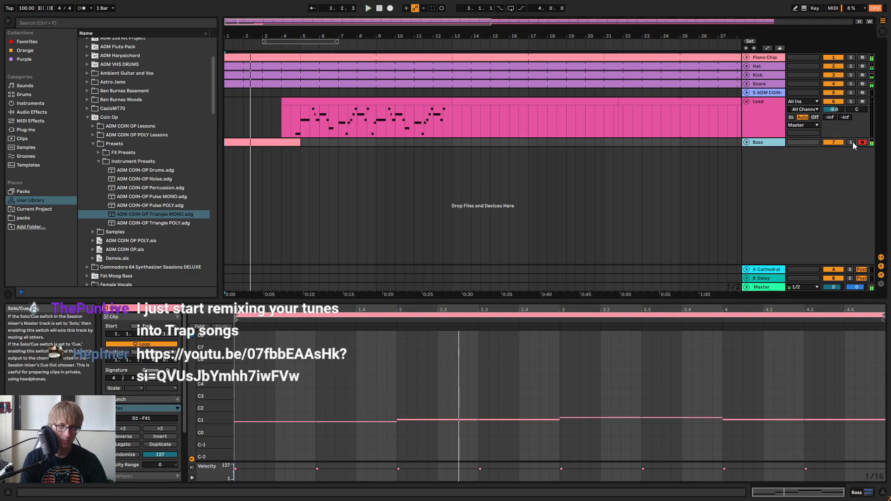
{"action": "left_click", "coordinate": [852, 143]}
Set the Bass Triangle preset's Sustain to -inf dB and its Decay to 8.92 s while listening to the soloed track
{"action": "double_click", "coordinate": [770, 143]}
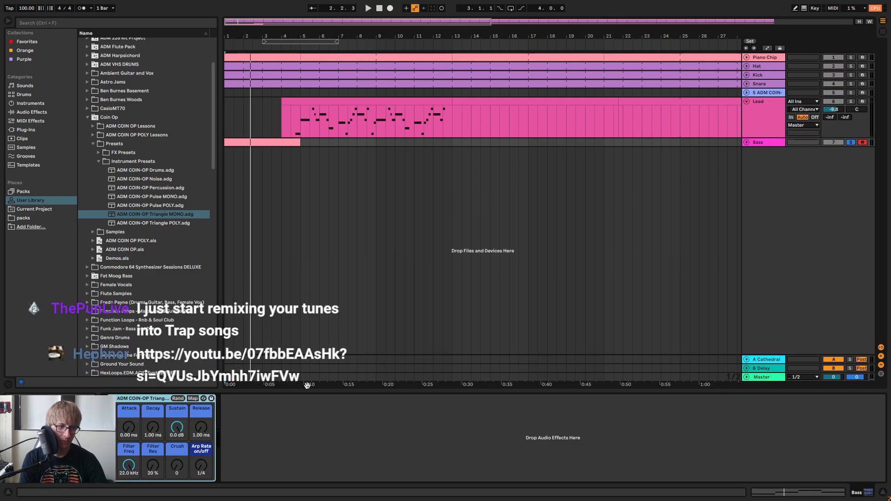
{"action": "left_click_drag", "start_coordinate": [177, 428], "coordinate": [153, 382]}
{"action": "key", "text": "space"}
{"action": "key", "text": "space"}
{"action": "key", "text": "space"}
{"action": "key", "text": "space"}
{"action": "key", "text": "space"}
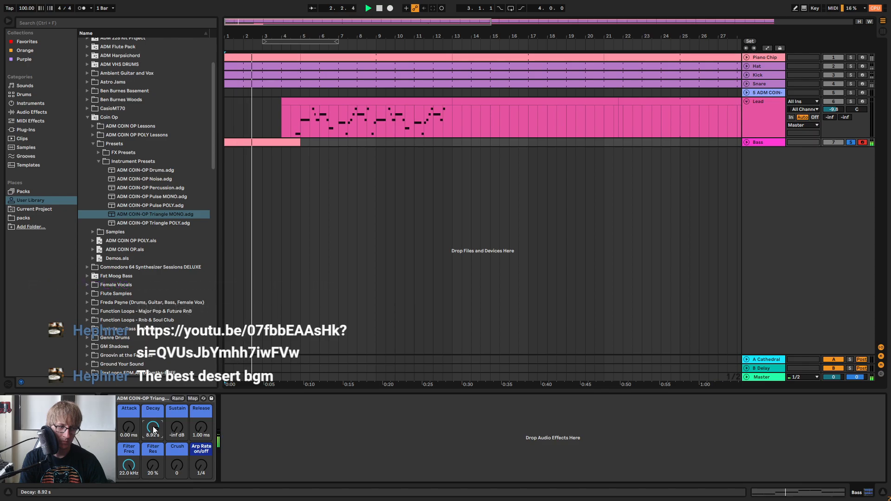
{"action": "left_click_drag", "start_coordinate": [201, 428], "coordinate": [201, 446]}
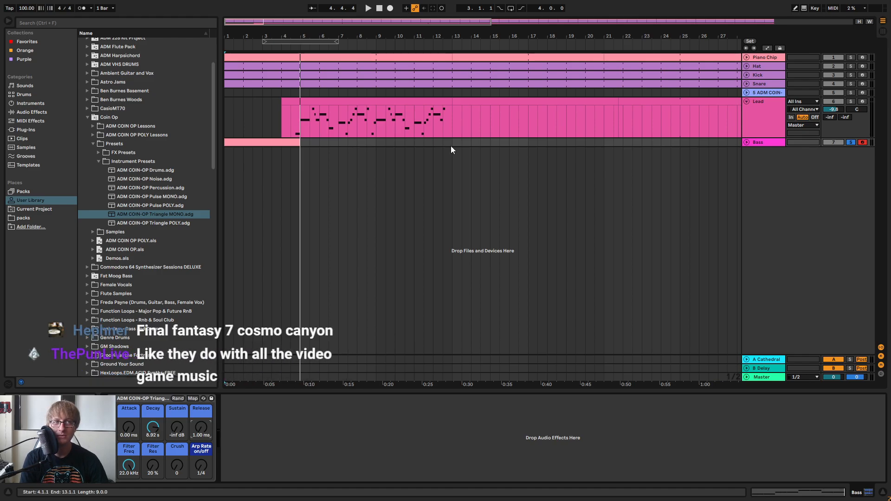
Play the song from the start and turn off the Bass track's solo to hear it in the mix
{"action": "left_click", "coordinate": [462, 214]}
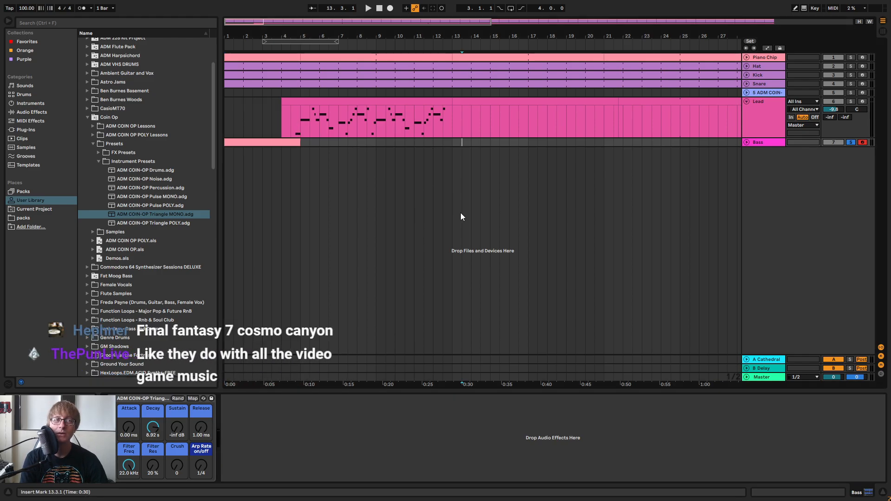
{"action": "left_click", "coordinate": [381, 8]}
{"action": "left_click", "coordinate": [370, 9]}
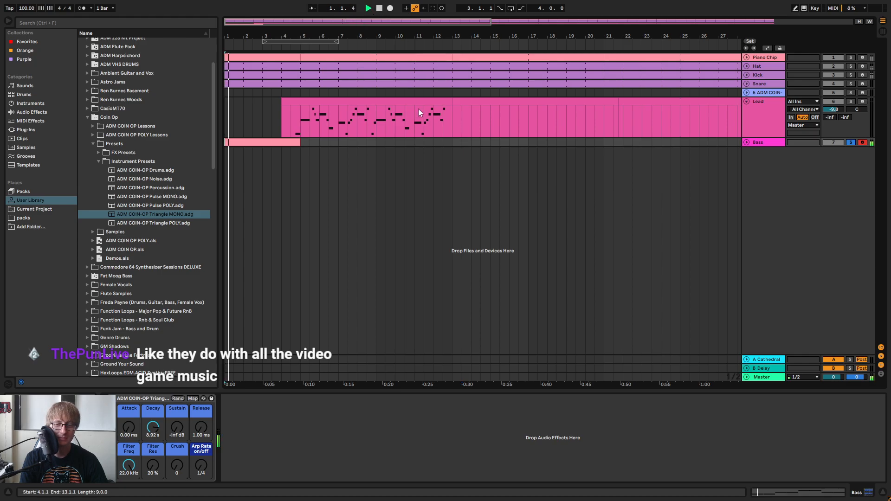
{"action": "left_click", "coordinate": [387, 199]}
{"action": "left_click", "coordinate": [853, 143]}
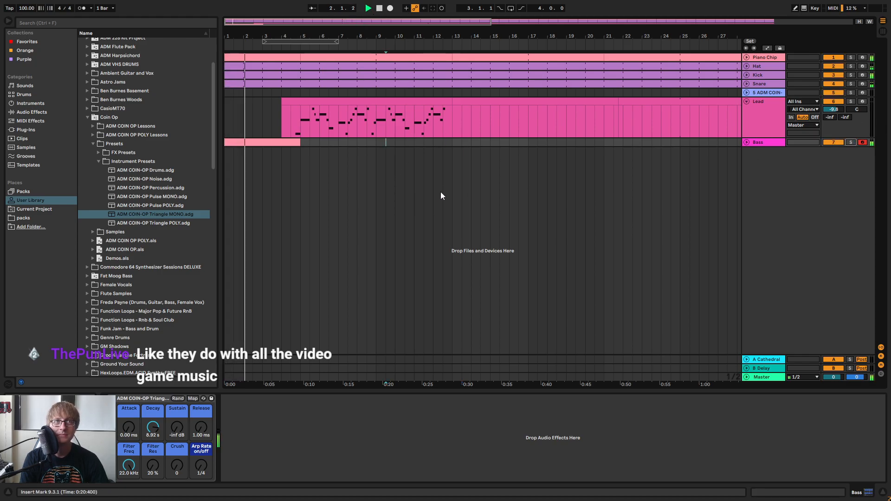
{"action": "left_click", "coordinate": [338, 160]}
Replay the song from 1.1.1 and raise the Bass track's volume slightly in the session mixer
{"action": "double_click", "coordinate": [297, 142]}
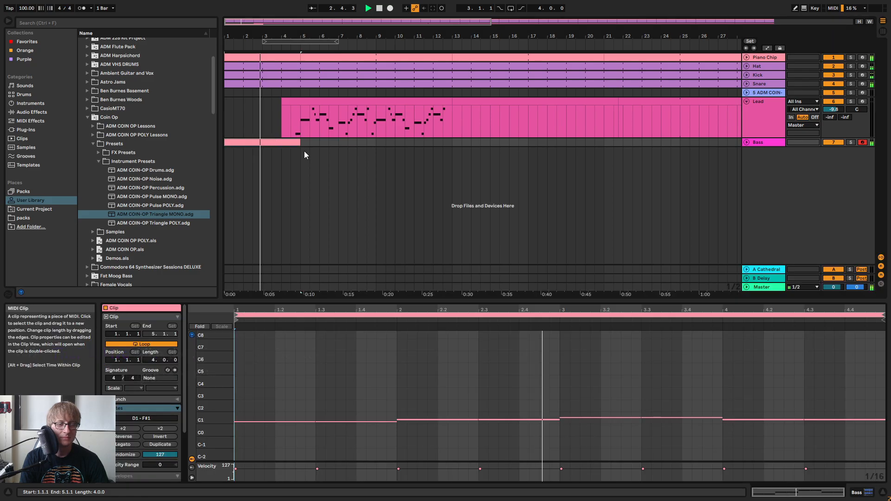
{"action": "key", "text": "space"}
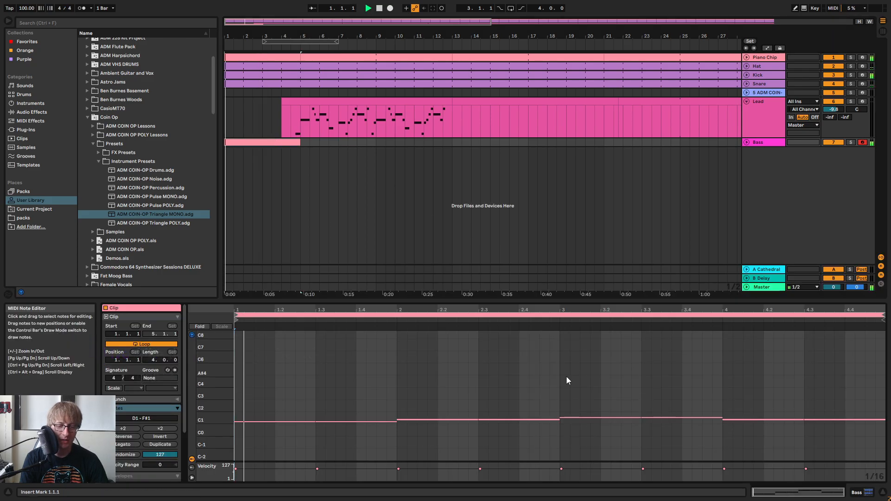
{"action": "left_click", "coordinate": [659, 385]}
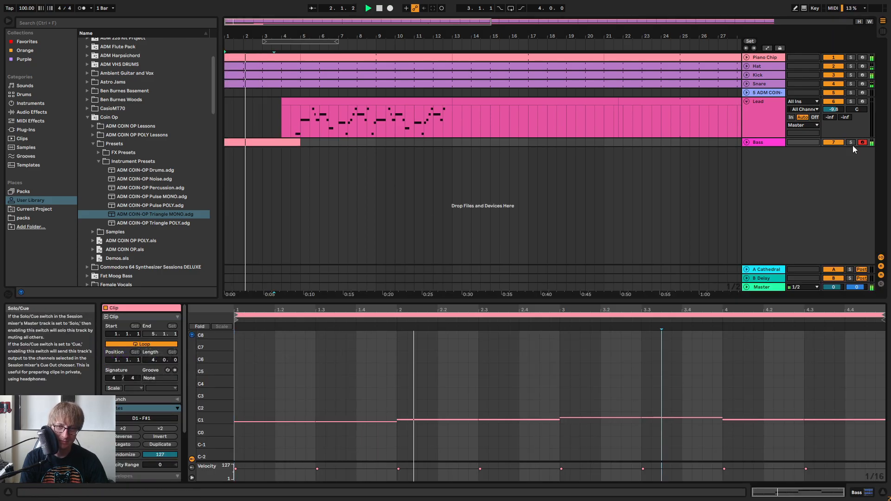
{"action": "key", "text": "Tab"}
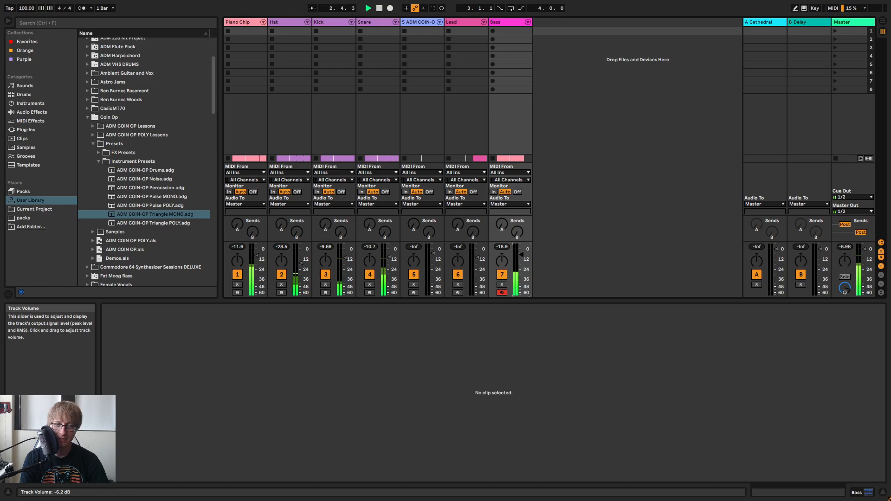
{"action": "left_click_drag", "start_coordinate": [521, 262], "coordinate": [521, 256]}
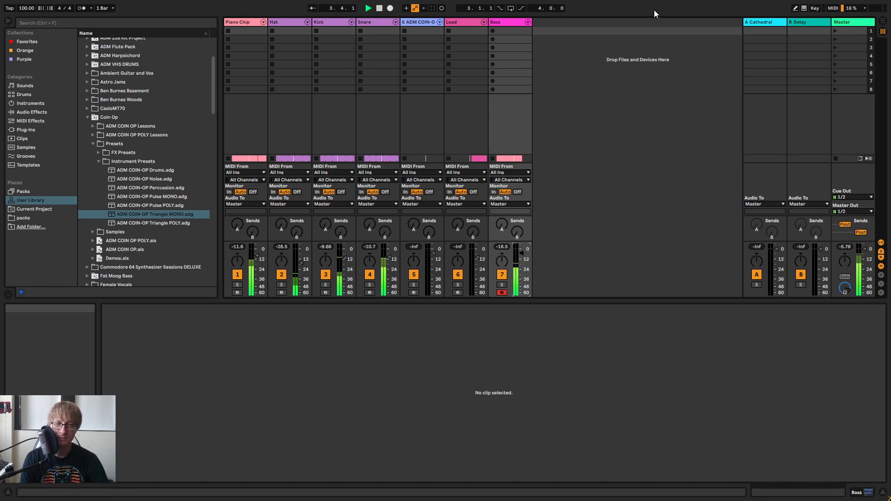
{"action": "key", "text": "Tab"}
{"action": "key", "text": "Tab"}
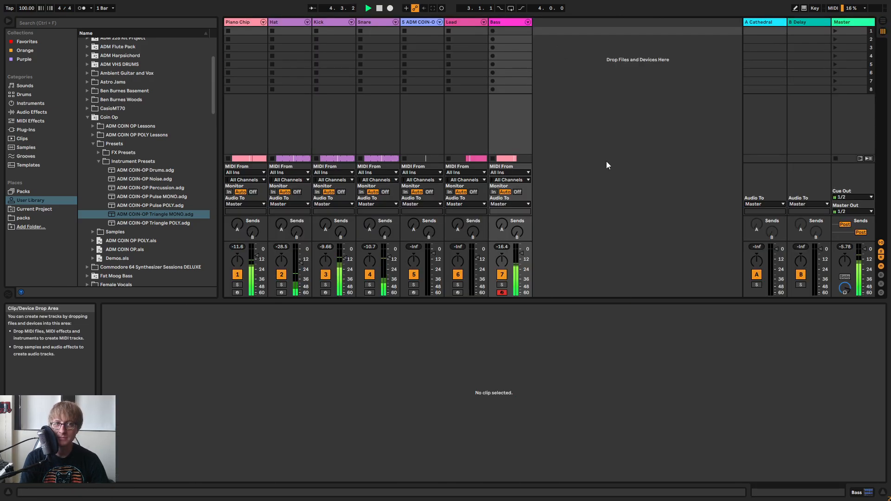
Extend the looping Bass clip to 27.1.1 and set the Bass track's volume to about -4.1 dB
{"action": "key", "text": "Tab"}
{"action": "left_click", "coordinate": [483, 142]}
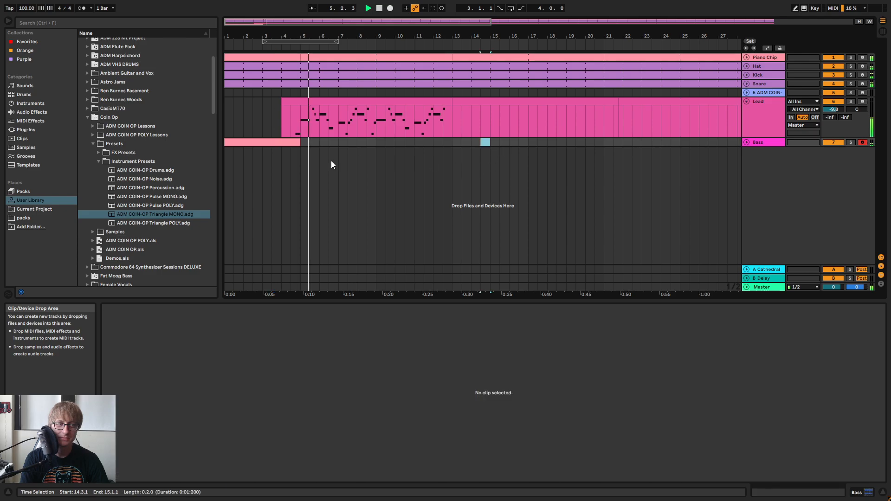
{"action": "left_click_drag", "start_coordinate": [300, 142], "coordinate": [720, 183]}
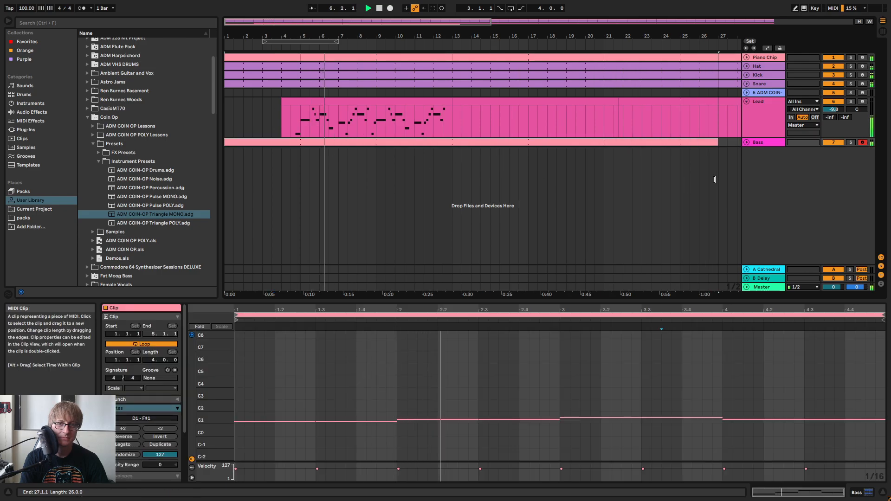
{"action": "key", "text": "Tab"}
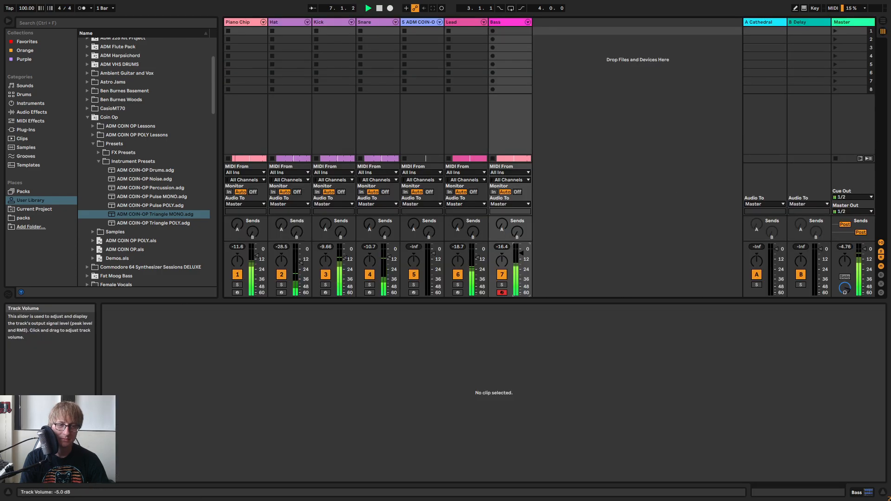
{"action": "left_click_drag", "start_coordinate": [522, 249], "coordinate": [522, 253]}
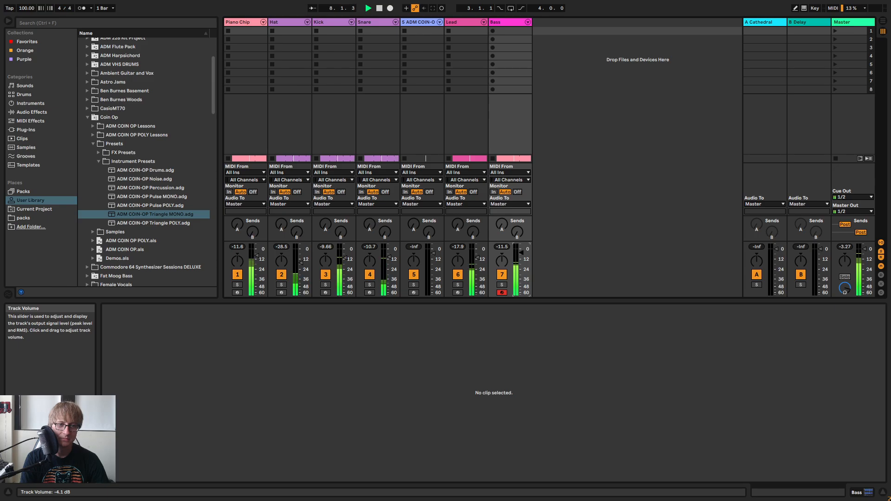
Add an EQ Eight audio effect after the Triangle instrument on the Bass track
{"action": "left_click", "coordinate": [509, 21]}
{"action": "left_click", "coordinate": [32, 112]}
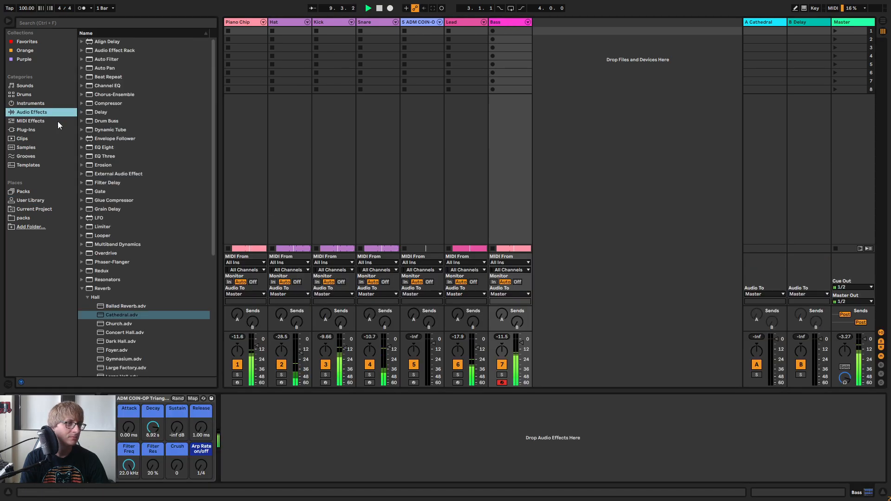
{"action": "mouse_move", "coordinate": [107, 147]}
{"action": "left_mouse_down"}
{"action": "mouse_move", "coordinate": [376, 422]}
{"action": "mouse_move", "coordinate": [402, 432]}
{"action": "left_mouse_up"}
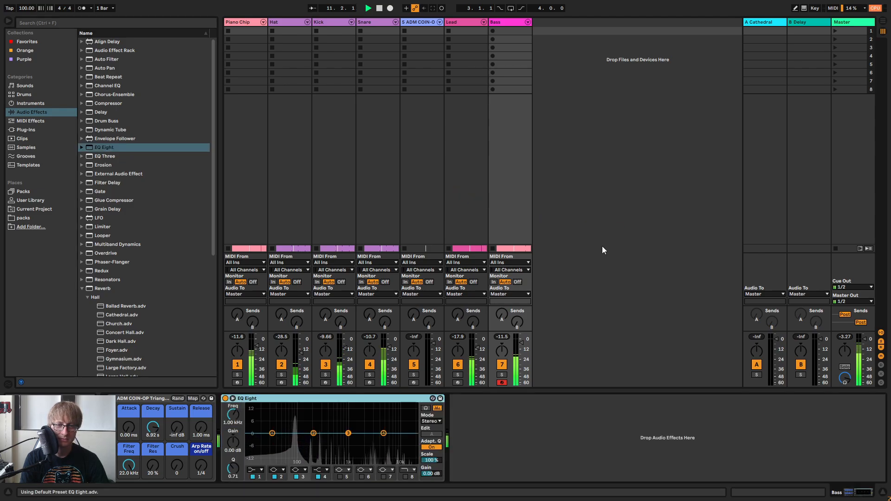
Mute the Bass track and replay the arrangement from 1.1.1 to hear the mix without it
{"action": "left_click", "coordinate": [504, 366]}
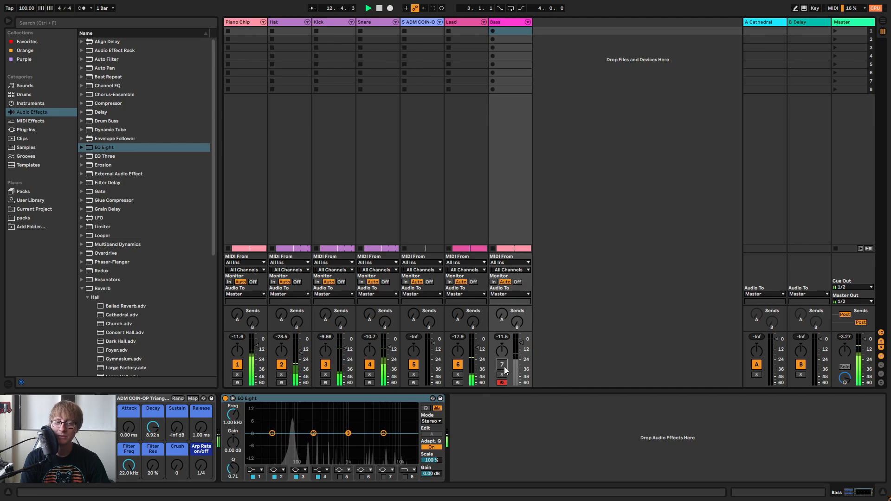
{"action": "key", "text": "Tab"}
{"action": "key", "text": "space"}
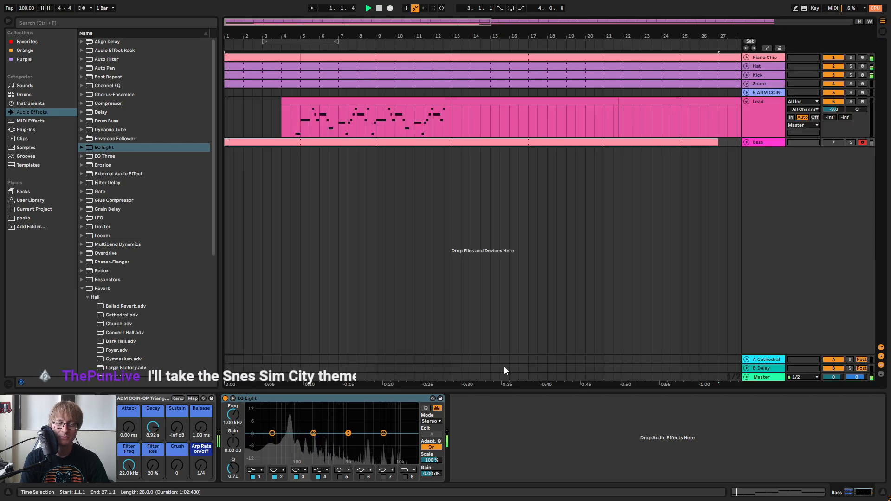
{"action": "key", "text": "Tab"}
{"action": "key", "text": "Tab"}
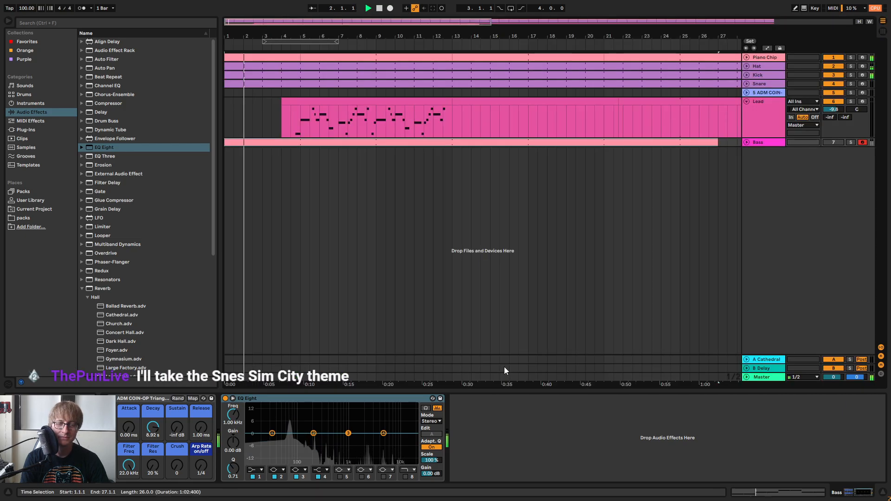
Unmute the Bass track in the mixer and listen to the arrangement with the bass back in
{"action": "key", "text": "Tab"}
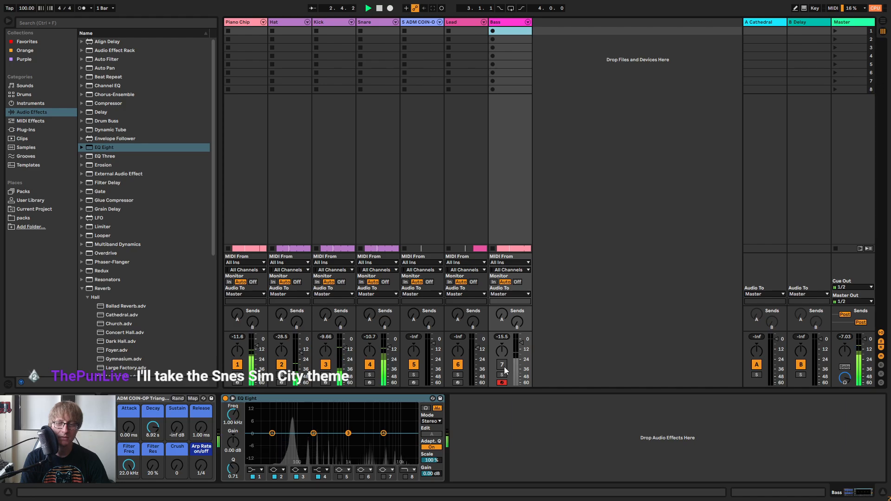
{"action": "left_click", "coordinate": [504, 368]}
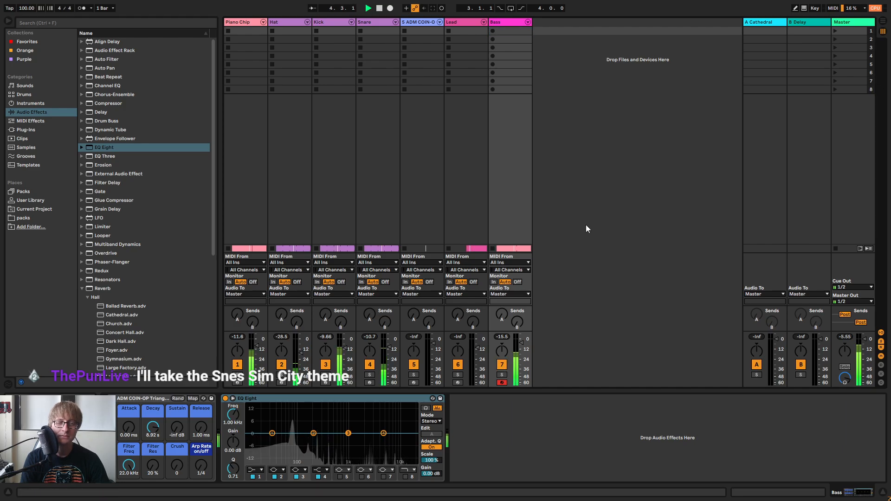
{"action": "key", "text": "Tab"}
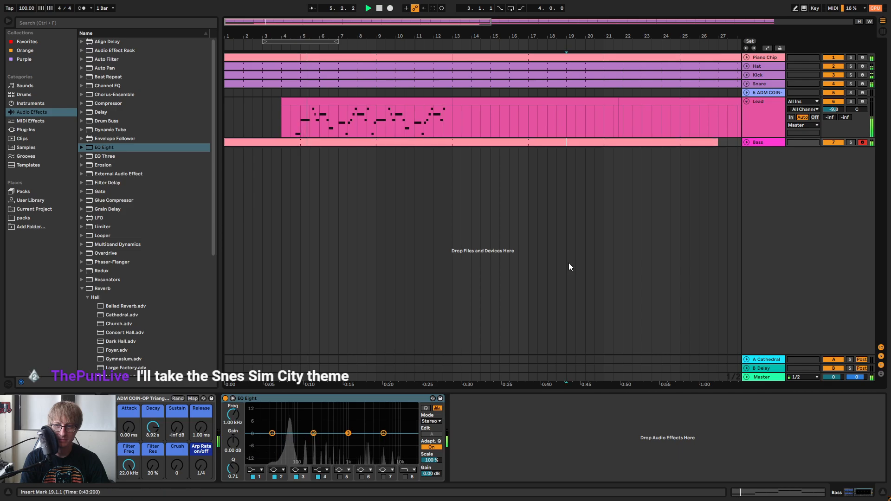
{"action": "key", "text": "Tab"}
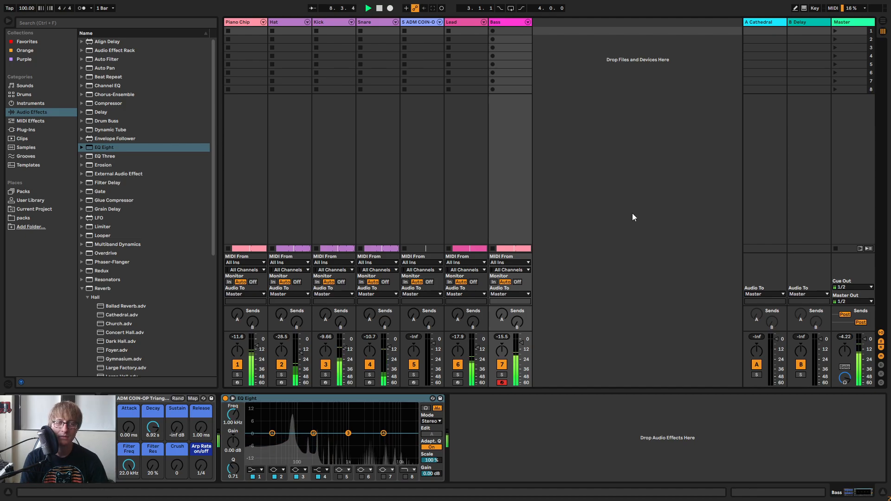
{"action": "key", "text": "Tab"}
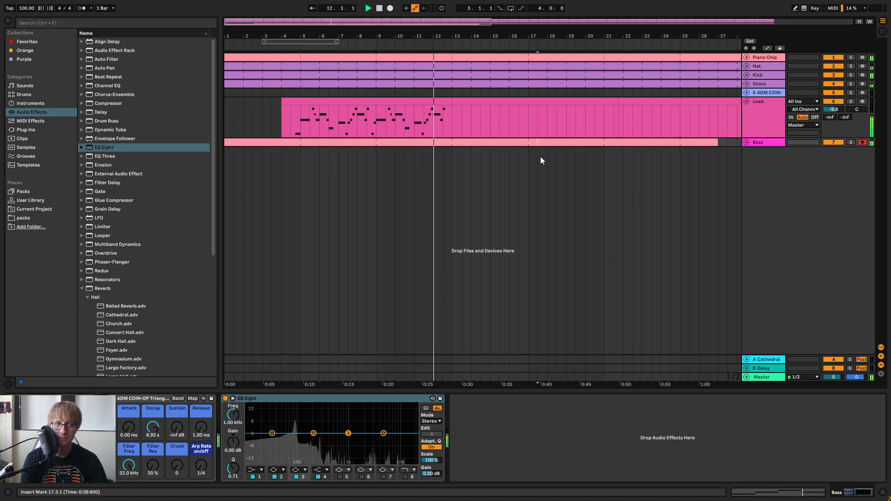
Stop playback, unfold the Hat track, and open its clip from 13.1.1 to 21.1.1 in an enlarged note editor
{"action": "left_click_drag", "start_coordinate": [455, 38], "coordinate": [446, 74]}
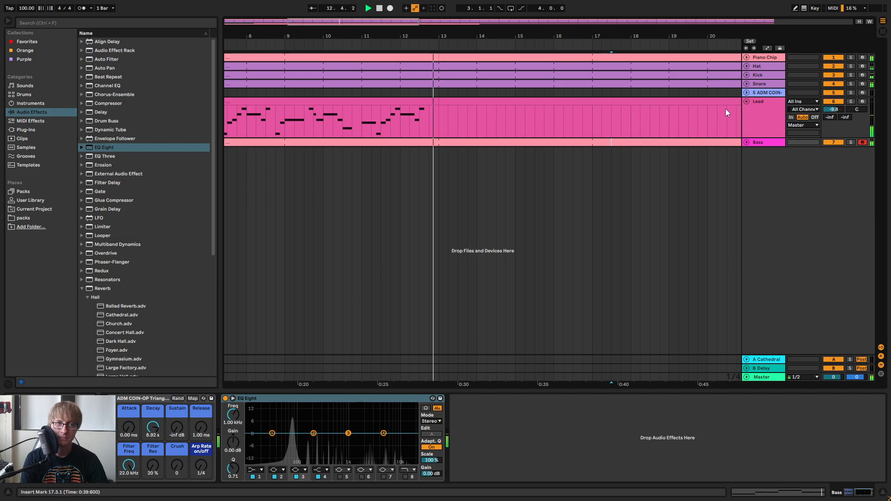
{"action": "key", "text": "space"}
{"action": "left_click_drag", "start_coordinate": [521, 39], "coordinate": [521, 7]}
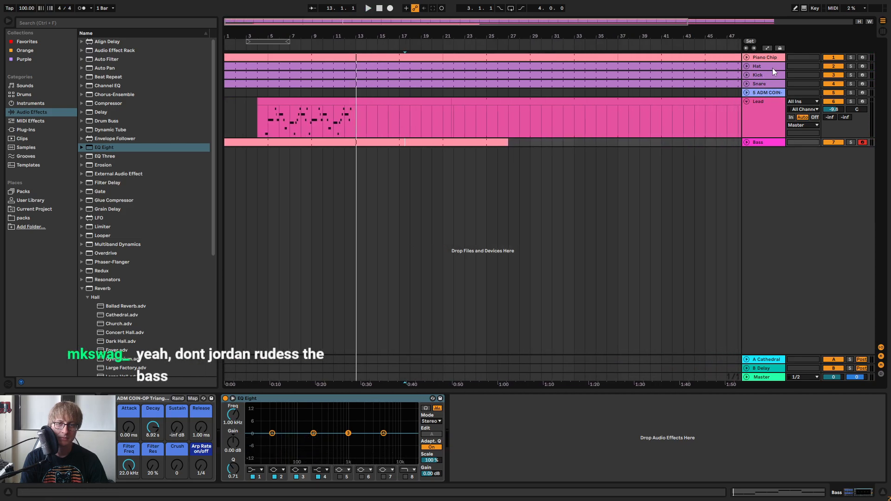
{"action": "left_click", "coordinate": [747, 66]}
{"action": "left_click", "coordinate": [369, 88]}
{"action": "left_click_drag", "start_coordinate": [356, 84], "coordinate": [419, 68]}
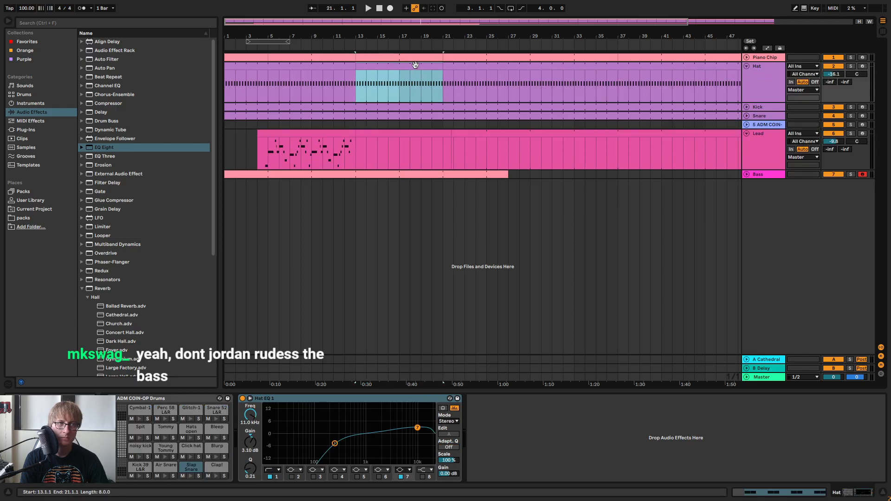
{"action": "key", "text": "shift+Tab"}
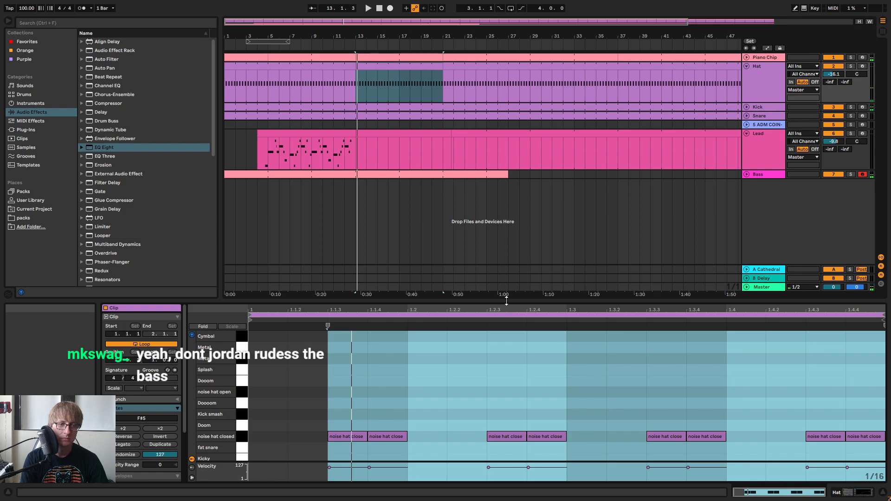
{"action": "left_click_drag", "start_coordinate": [505, 301], "coordinate": [501, 176]}
Add closed noise hat notes at 1.1.1 and 1.1.2, ahead of the existing pair in the Hat clip's first beat
{"action": "left_click_drag", "start_coordinate": [345, 291], "coordinate": [352, 350]}
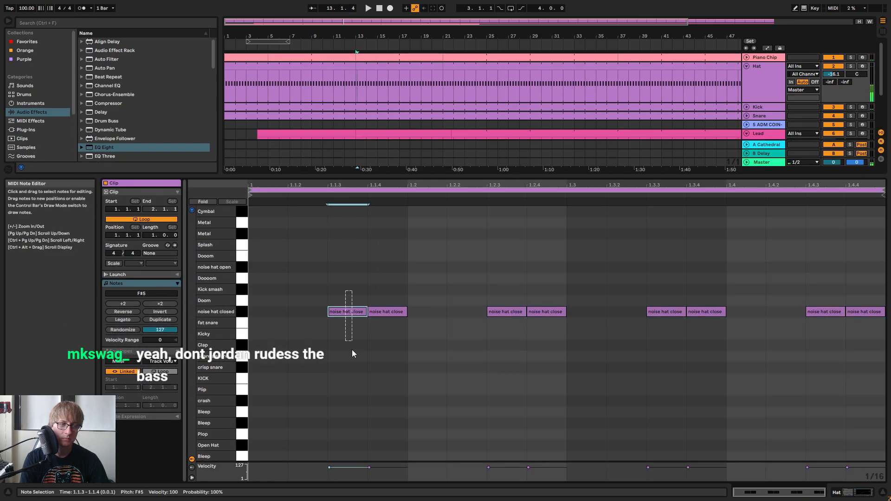
{"action": "double_click", "coordinate": [260, 310]}
{"action": "key", "text": "ctrl+d"}
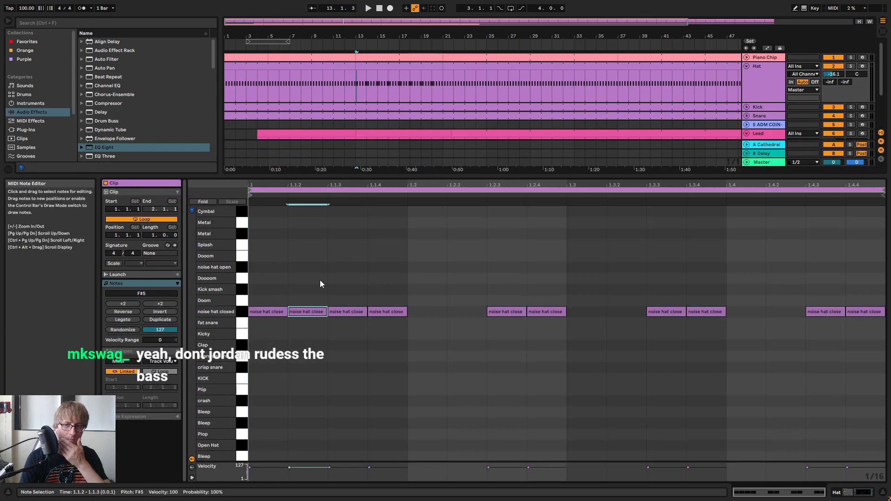
{"action": "left_click", "coordinate": [383, 251]}
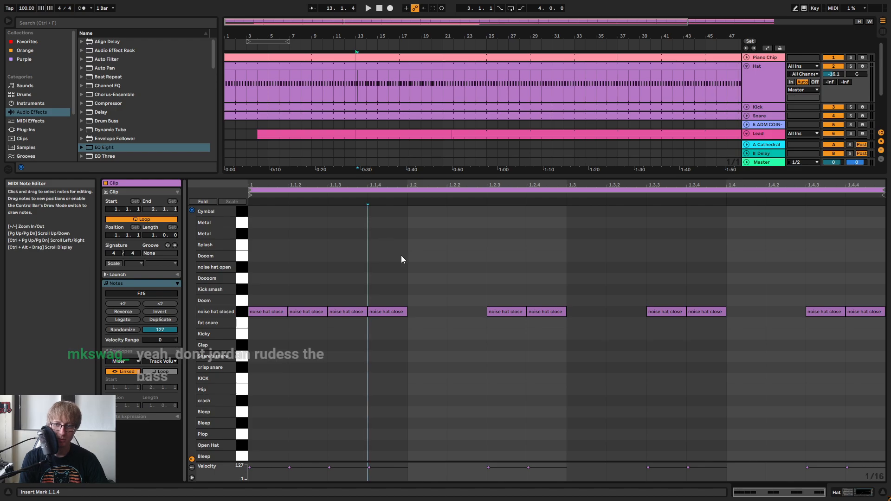
Shape the first beat's hat velocities into a ramp rising from 40 to 100 and duplicate that beat across the bar
{"action": "left_click_drag", "start_coordinate": [340, 316], "coordinate": [319, 322]}
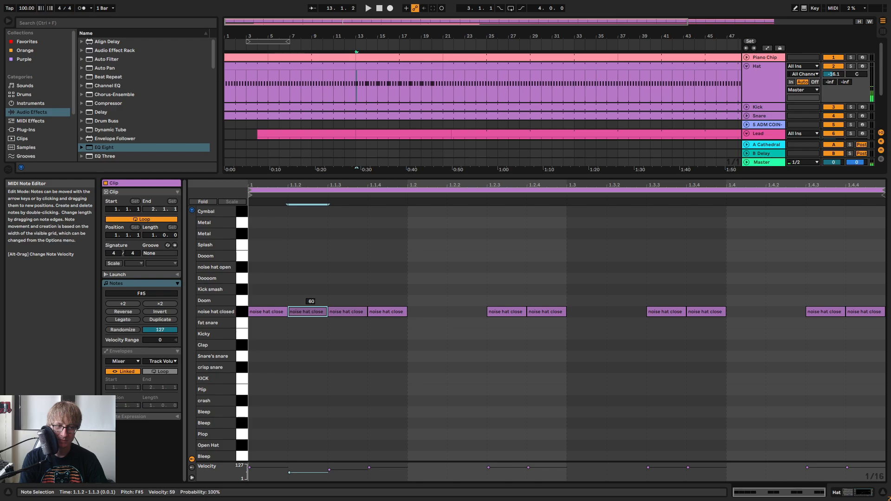
{"action": "left_click_drag", "start_coordinate": [277, 311], "coordinate": [277, 325]}
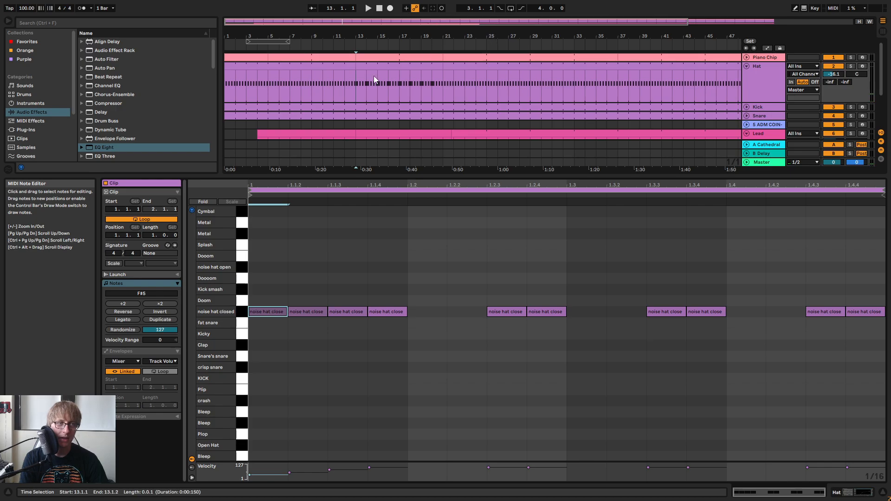
{"action": "left_click", "coordinate": [370, 295]}
{"action": "key", "text": "ctrl+d"}
{"action": "key", "text": "ctrl+d"}
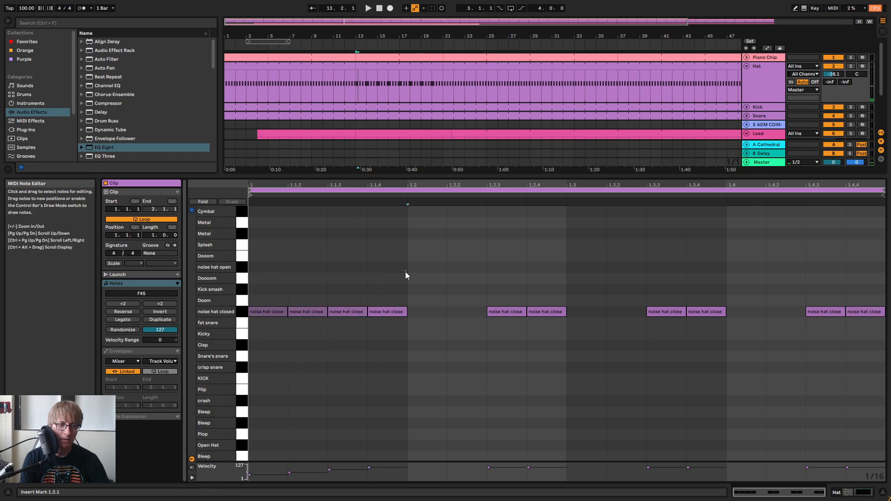
{"action": "key", "text": "ctrl+d"}
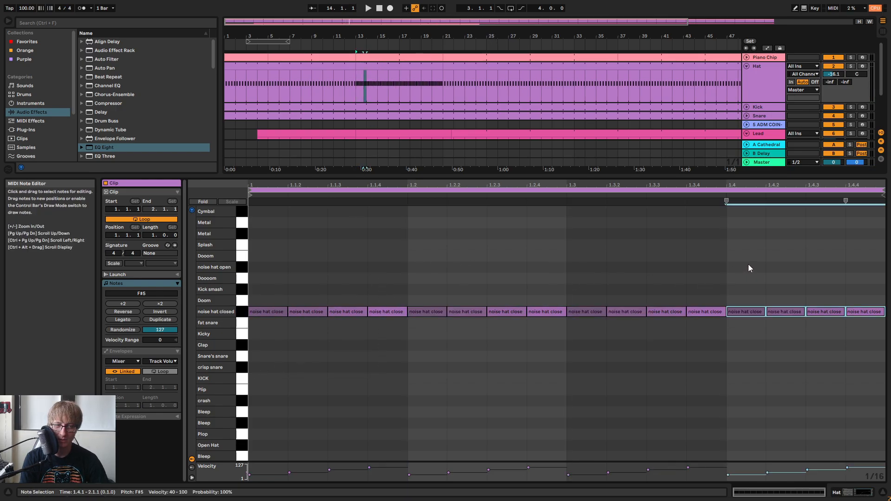
Play the hat pattern with the Hat track soloed, and undo the duplicated beats and the first note's velocity change
{"action": "key", "text": "space"}
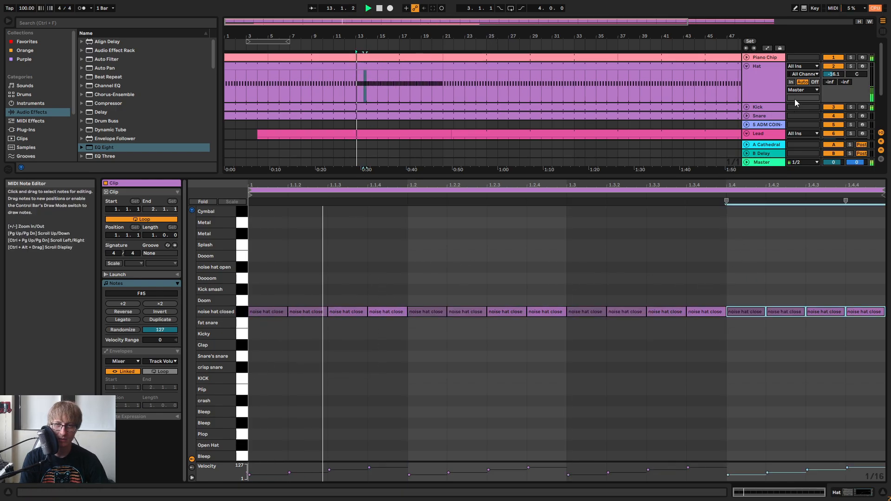
{"action": "left_click", "coordinate": [851, 67]}
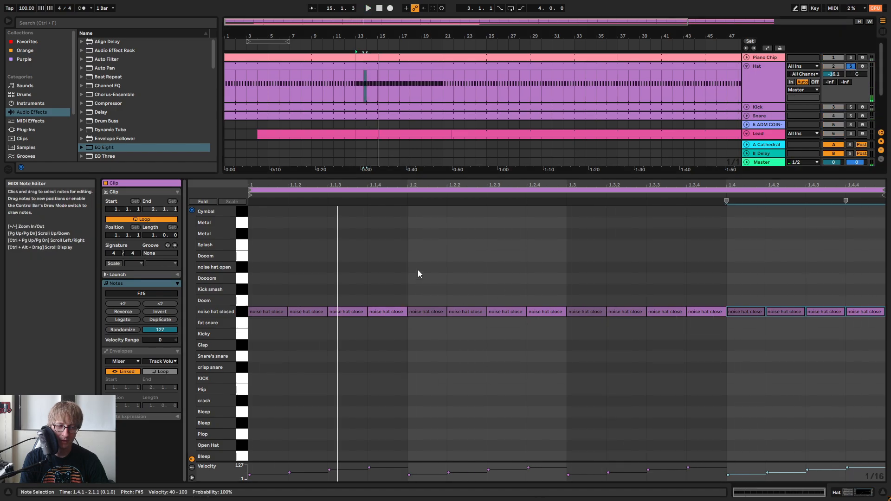
{"action": "key", "text": "ctrl+z"}
{"action": "key", "text": "ctrl+z"}
{"action": "key", "text": "ctrl+z"}
{"action": "key", "text": "ctrl+z"}
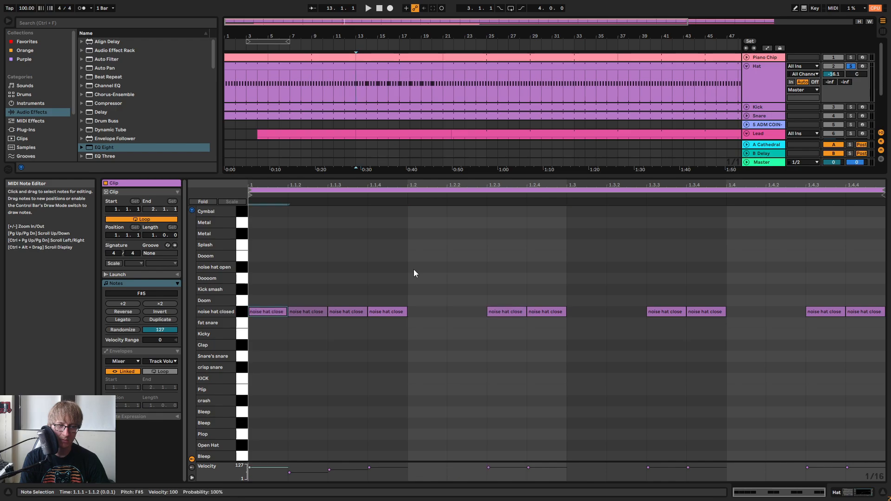
Delete every closed hat note after the first one in the Hat clip starting at bar 13
{"action": "left_click_drag", "start_coordinate": [307, 287], "coordinate": [884, 329]}
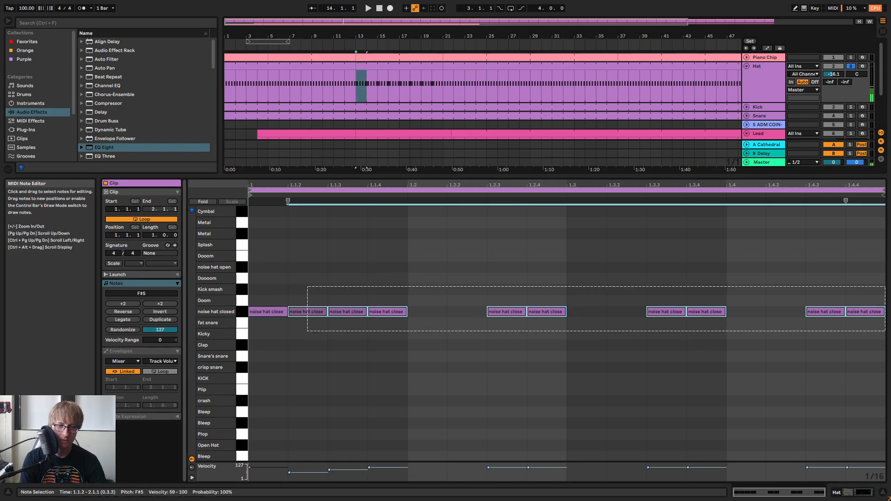
{"action": "key", "text": "Delete"}
{"action": "left_click", "coordinate": [268, 312]}
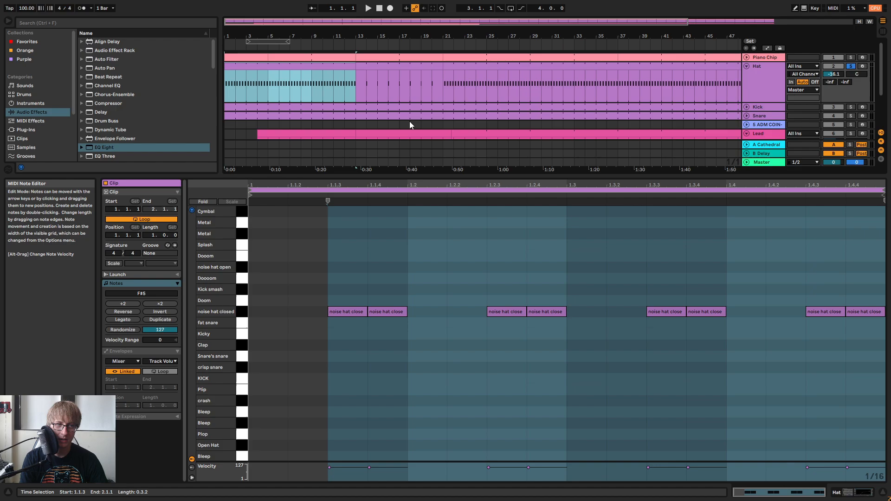
{"action": "left_click", "coordinate": [386, 69]}
{"action": "left_click", "coordinate": [281, 312]}
{"action": "left_click", "coordinate": [287, 294]}
Add closed hat notes at 1.1.2, 1.1.3 and 1.1.4 with falling velocities of about 69, 40 and 9
{"action": "double_click", "coordinate": [305, 311]}
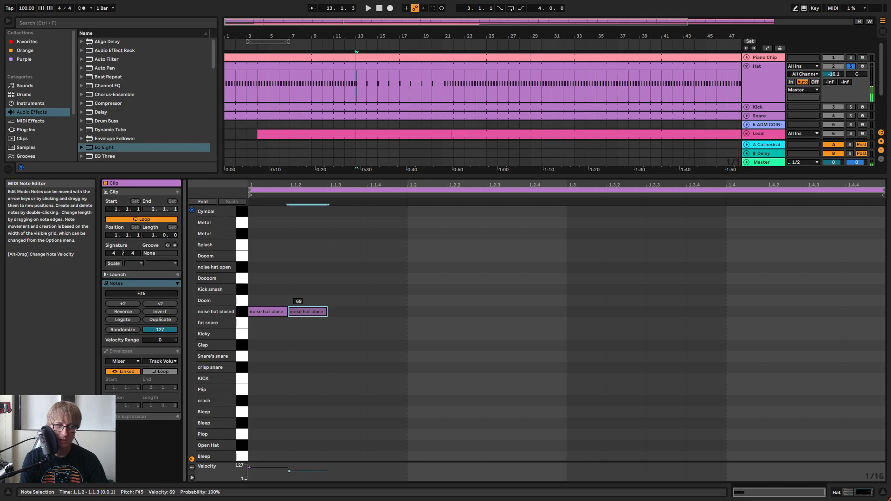
{"action": "double_click", "coordinate": [348, 312]}
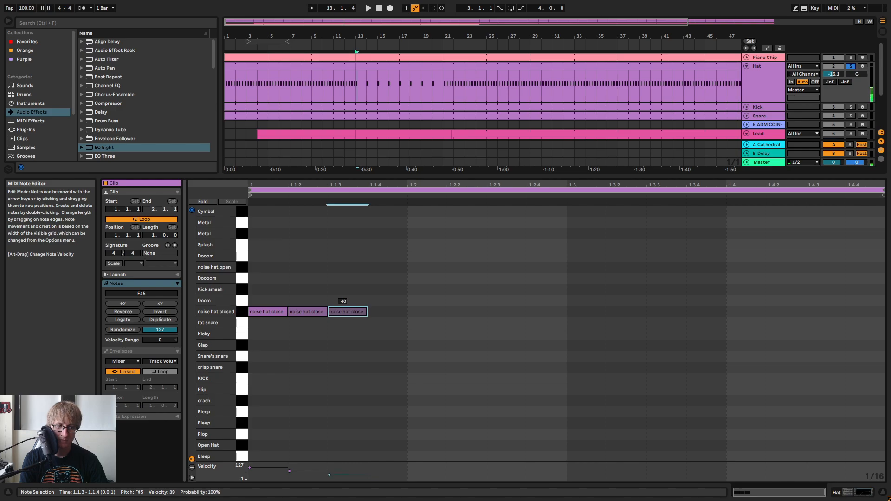
{"action": "double_click", "coordinate": [386, 312]}
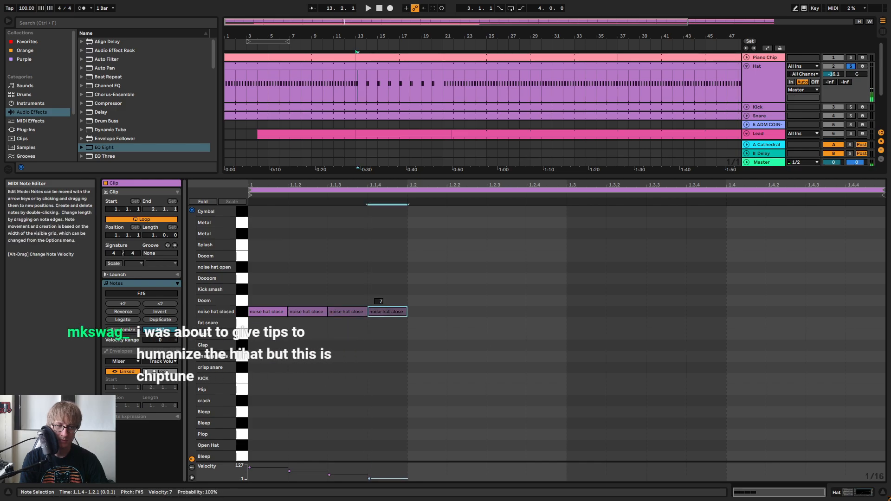
{"action": "mouse_move", "coordinate": [387, 311]}
{"action": "left_mouse_down"}
{"action": "mouse_move", "coordinate": [386, 269]}
{"action": "mouse_move", "coordinate": [387, 304]}
{"action": "left_mouse_up"}
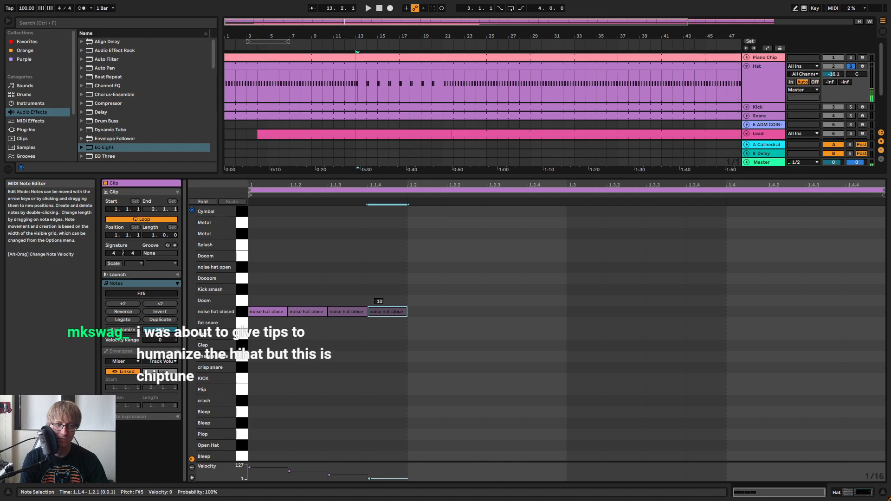
Duplicate the four fading hat notes through beats 2, 3 and 4 of the bar while playing the pattern
{"action": "left_click_drag", "start_coordinate": [413, 270], "coordinate": [257, 366]}
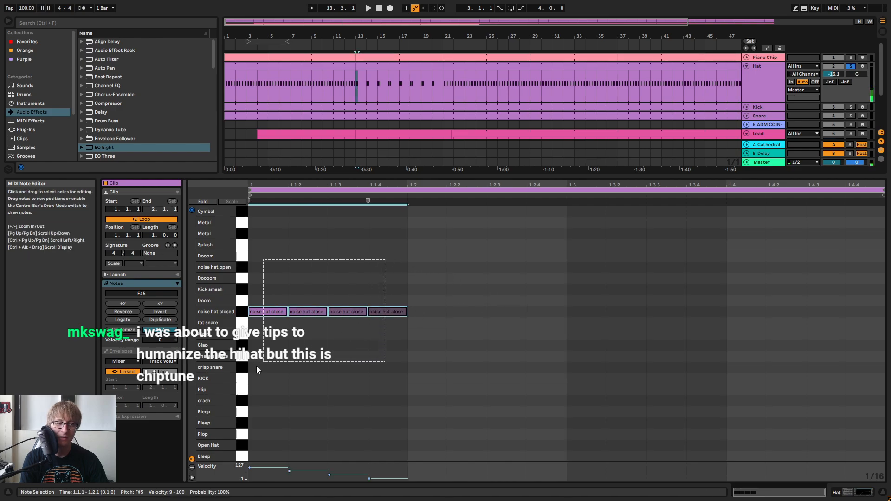
{"action": "key", "text": "ctrl+d"}
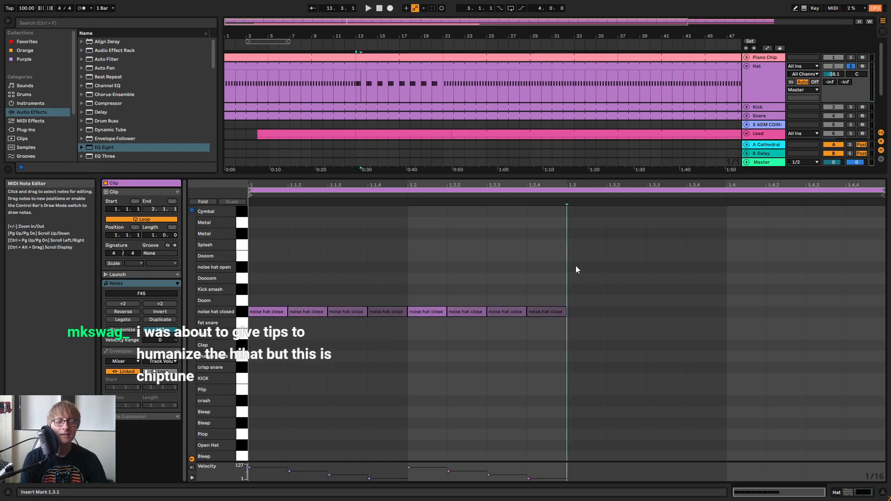
{"action": "key", "text": "ctrl+d"}
{"action": "key", "text": "space"}
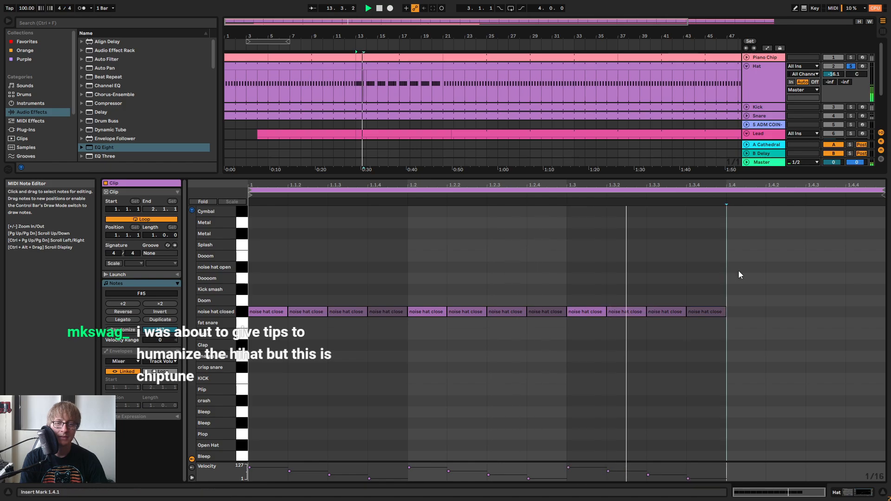
{"action": "key", "text": "ctrl+d"}
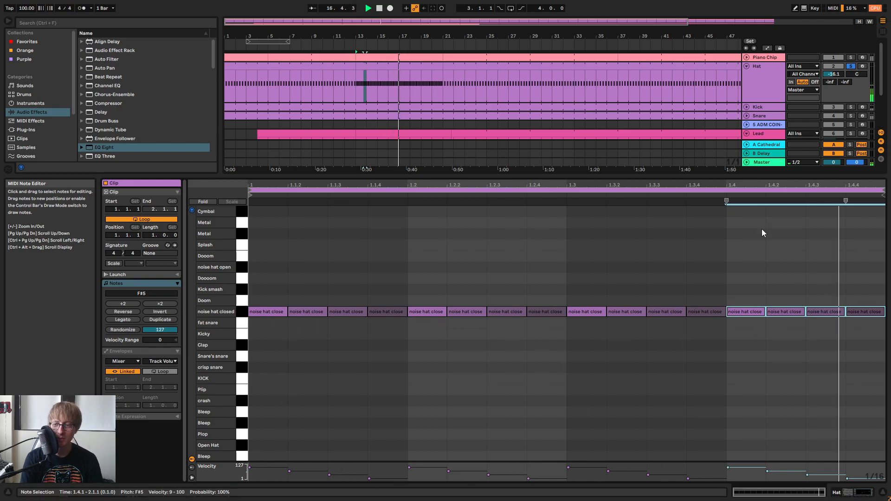
Reduce the note editor's height and show the Groove Pool
{"action": "left_click", "coordinate": [733, 222]}
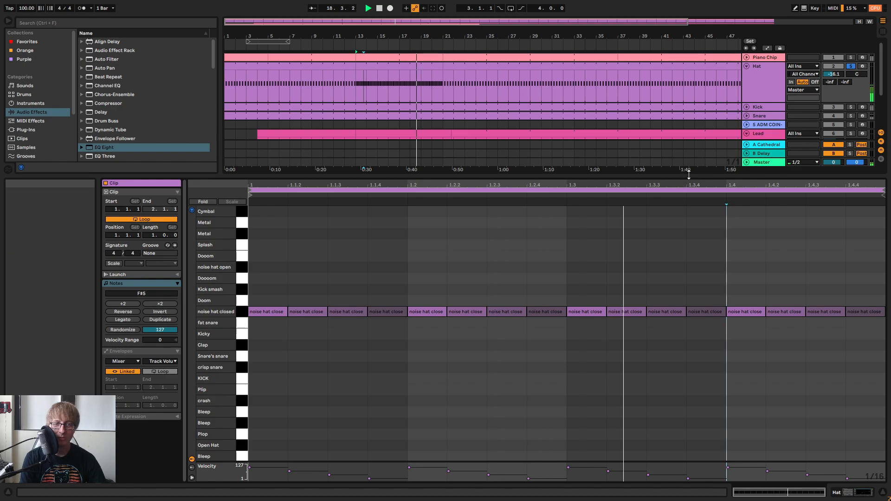
{"action": "left_click_drag", "start_coordinate": [689, 175], "coordinate": [325, 355]}
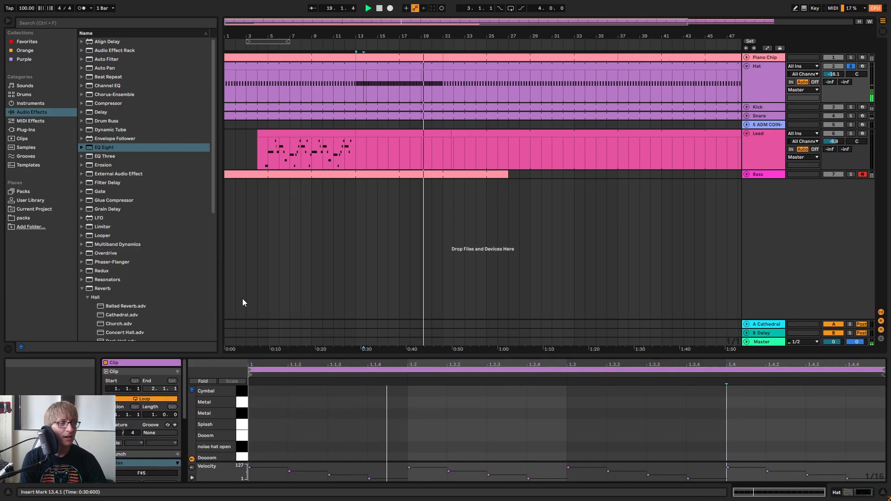
{"action": "left_click", "coordinate": [8, 349]}
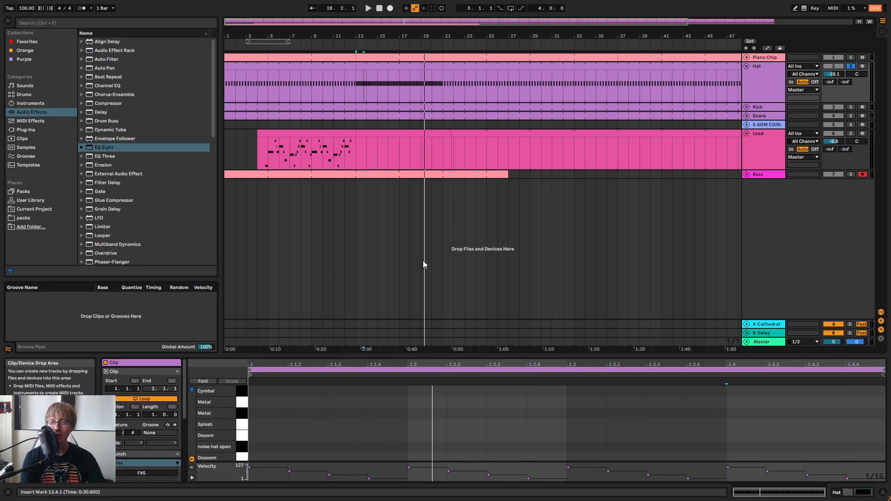
Turn off the Hat track's solo and replay the arrangement from 1.1.1
{"action": "key", "text": "space"}
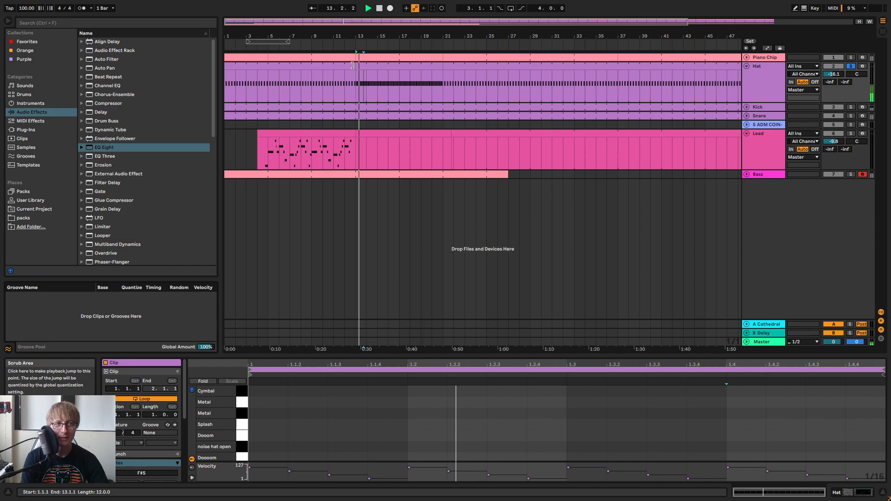
{"action": "double_click", "coordinate": [380, 9]}
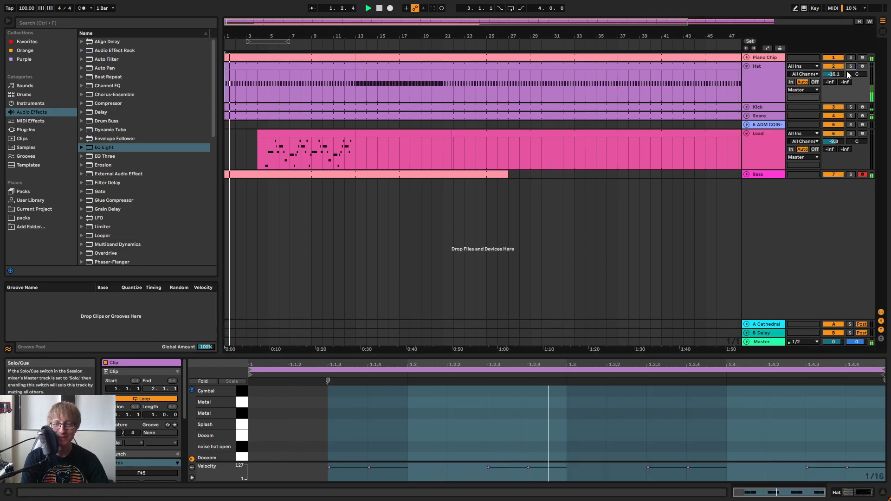
Look through the browser's Samples, MIDI Effects and Audio Effects categories
{"action": "left_click", "coordinate": [32, 147]}
{"action": "left_click", "coordinate": [37, 122]}
{"action": "left_click", "coordinate": [40, 113]}
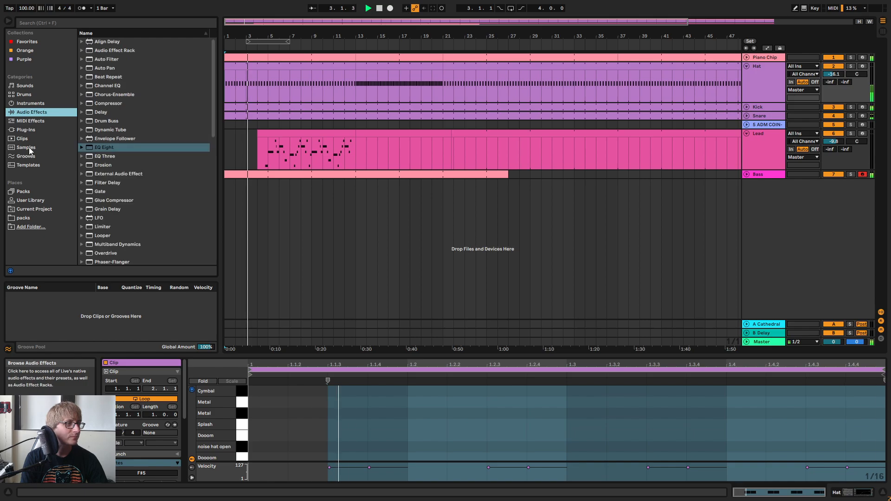
Find the Swing 8ths 71 groove among the browser's grooves and load it into the Groove Pool
{"action": "left_click", "coordinate": [29, 155]}
{"action": "scroll", "coordinate": [163, 202], "scroll_direction": "down", "scroll_amount": 3}
{"action": "scroll", "coordinate": [163, 203], "scroll_direction": "down", "scroll_amount": 15}
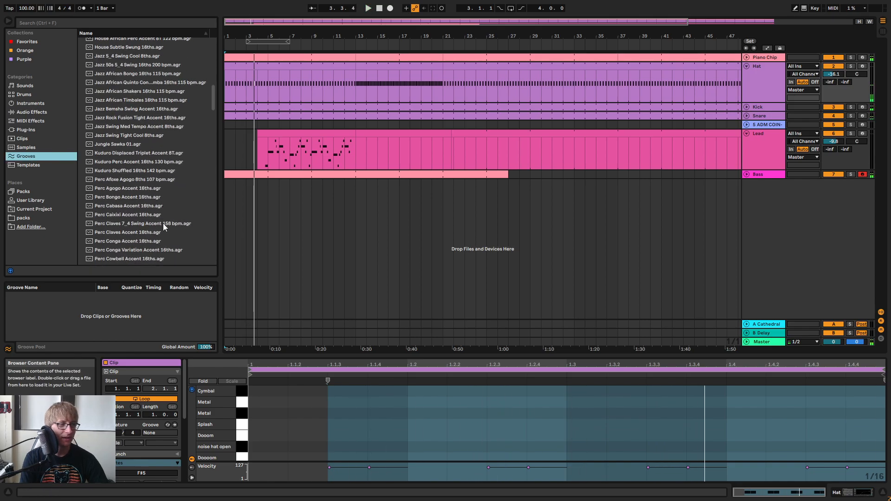
{"action": "left_click", "coordinate": [151, 128]}
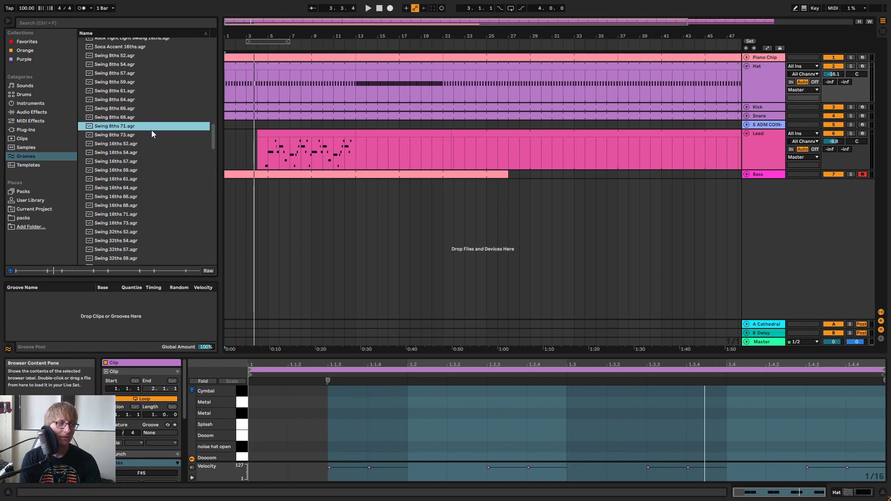
{"action": "left_click_drag", "start_coordinate": [138, 330], "coordinate": [134, 330]}
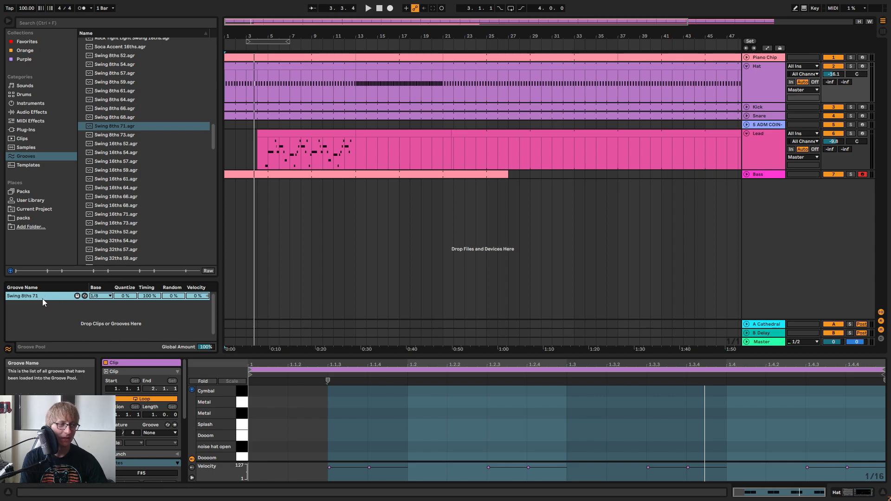
Play the arrangement from 1.1.1 and solo the Piano Chip track to hear it alone
{"action": "left_click_drag", "start_coordinate": [241, 63], "coordinate": [242, 62]}
{"action": "key", "text": "space"}
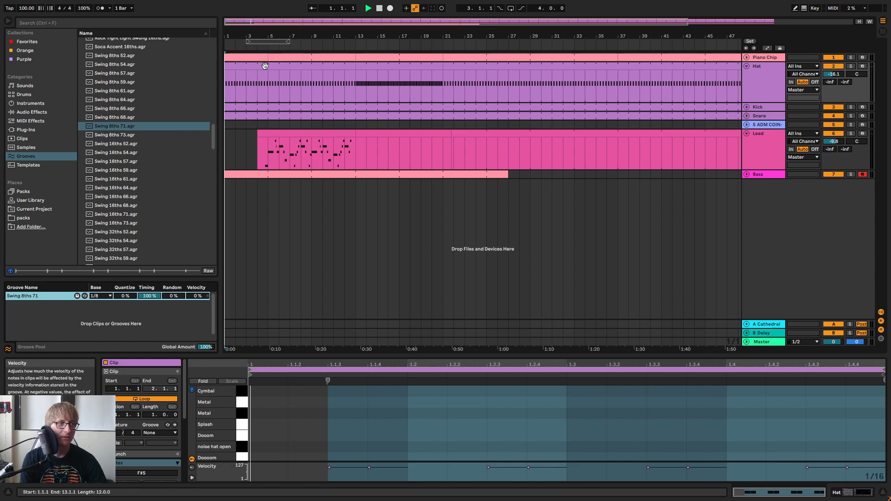
{"action": "left_click", "coordinate": [851, 57]}
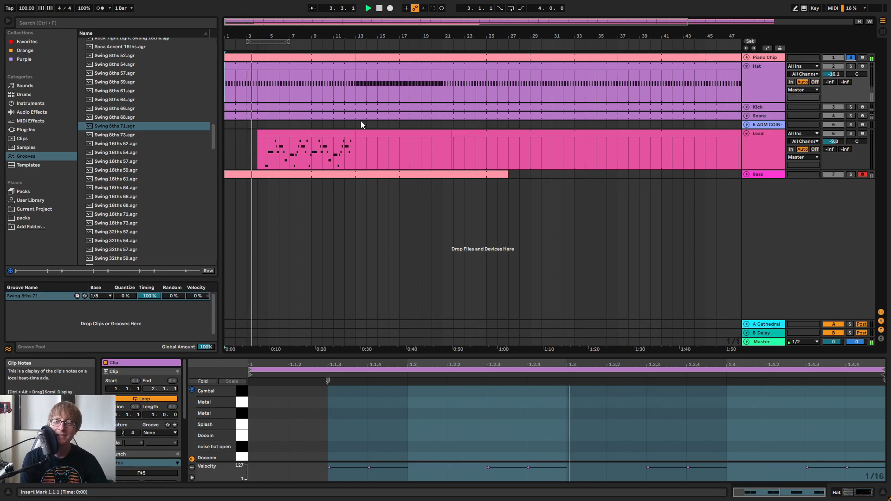
{"action": "left_click_drag", "start_coordinate": [268, 35], "coordinate": [214, 148]}
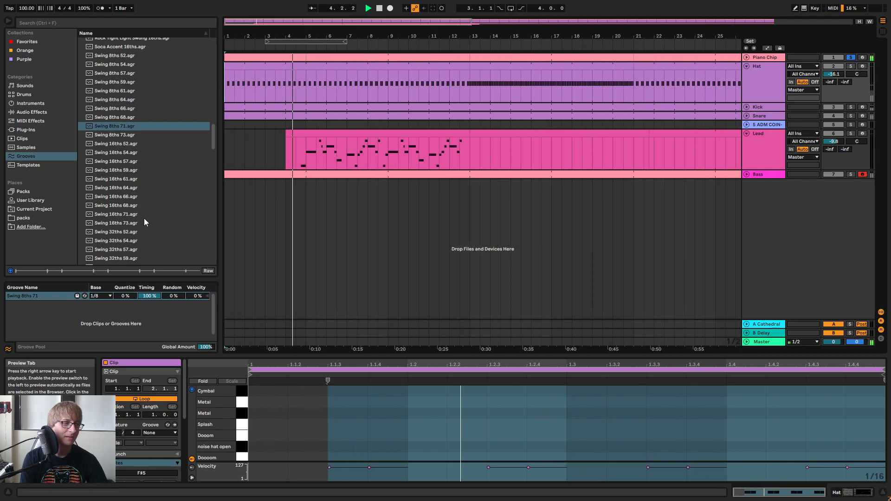
Preview the Swing 16ths 66, Swing 8ths 54 and Swing 8ths 66 grooves in the browser
{"action": "left_click", "coordinate": [130, 197]}
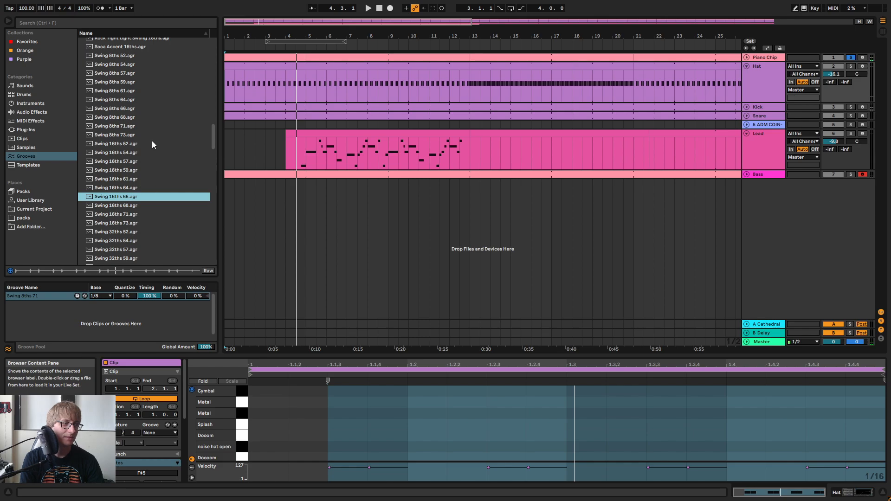
{"action": "left_click", "coordinate": [140, 66]}
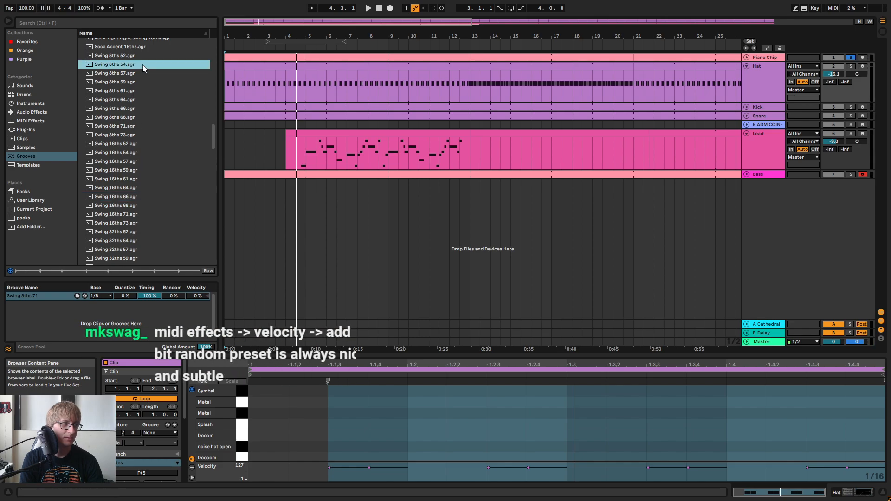
{"action": "left_click", "coordinate": [153, 109]}
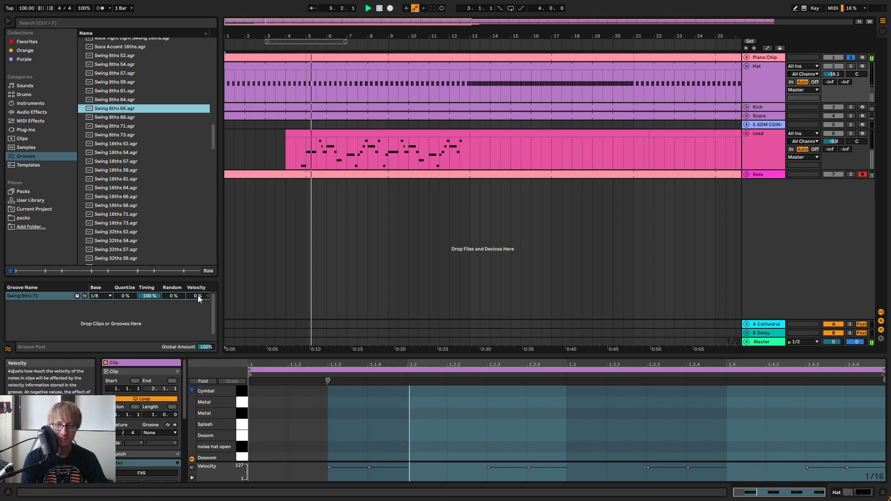
Try velocity amounts of -100 % and 100 % on the Swing 8ths 71 groove and remove it from the pool
{"action": "left_click_drag", "start_coordinate": [197, 296], "coordinate": [197, 342]}
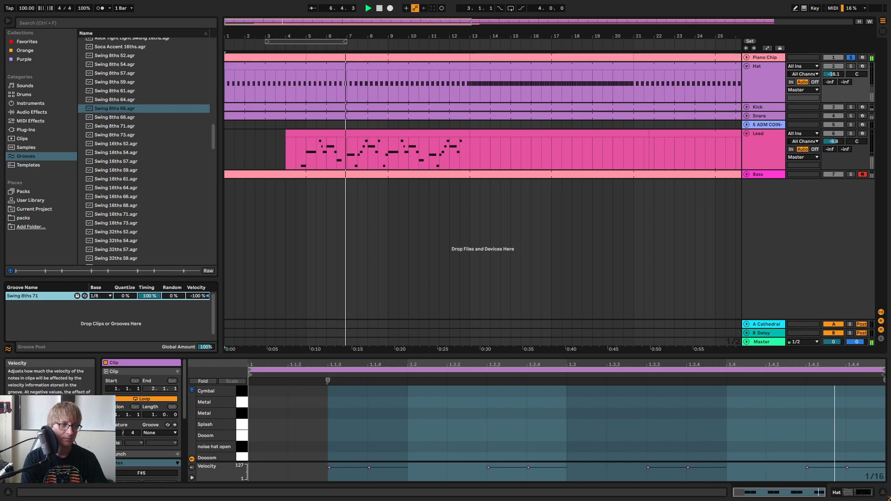
{"action": "left_click_drag", "start_coordinate": [197, 297], "coordinate": [197, 204]}
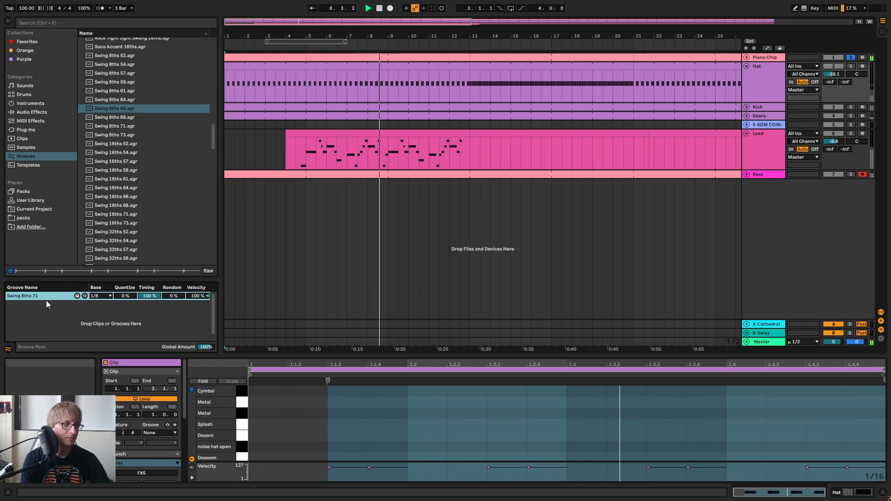
{"action": "key", "text": "Delete"}
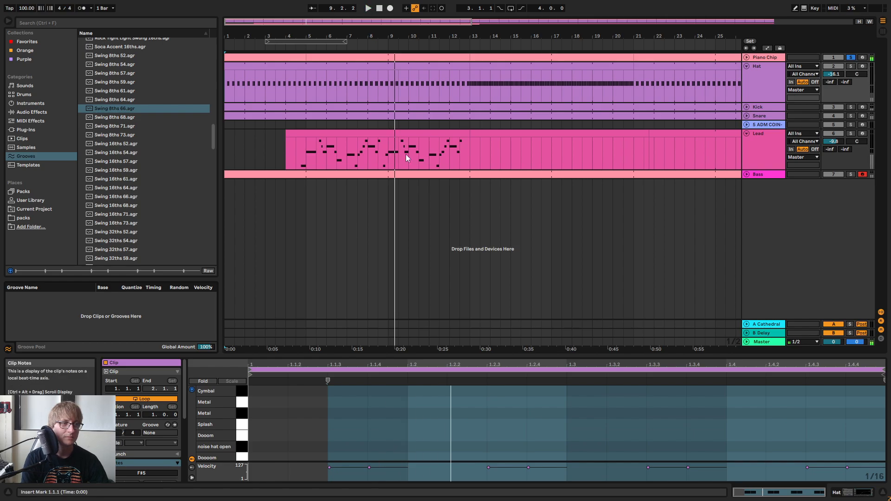
Hide the Groove Pool and turn off the Piano Chip track's solo
{"action": "key", "text": "space"}
{"action": "left_click", "coordinate": [523, 63]}
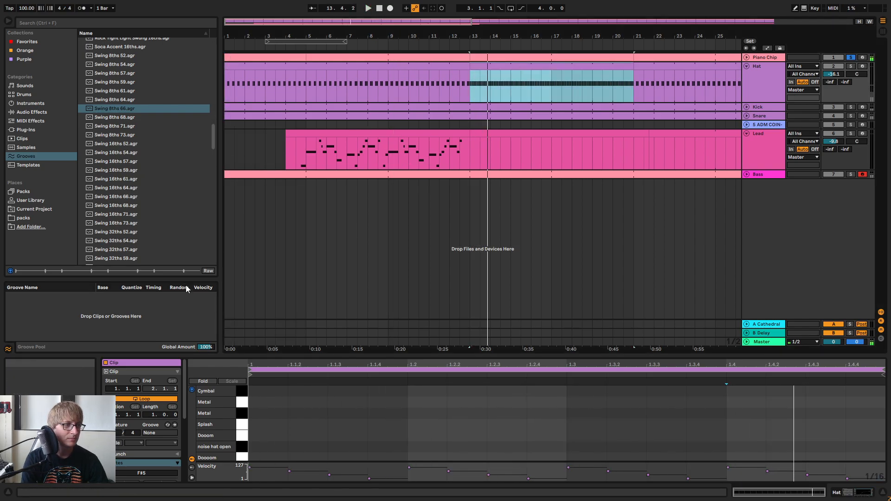
{"action": "left_click", "coordinate": [7, 350]}
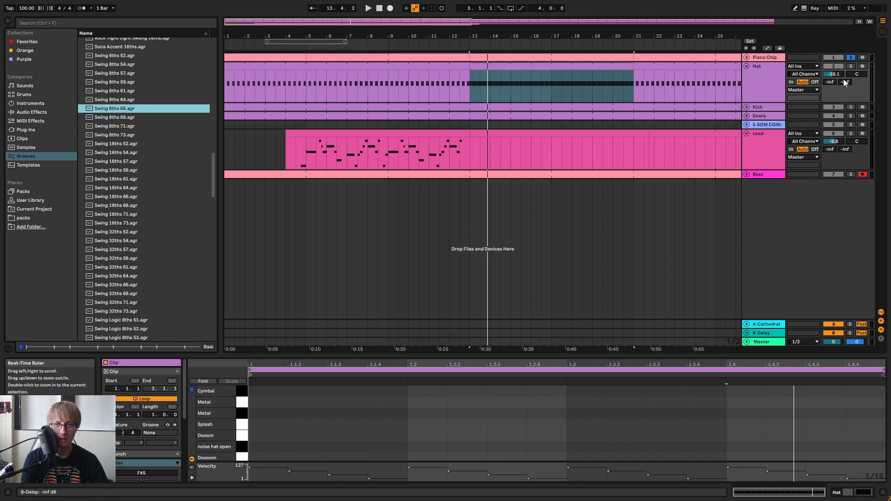
{"action": "left_click", "coordinate": [851, 57]}
Play the full arrangement from bar 13 and replay it from bar 11 to hear the hat transition
{"action": "key", "text": "space"}
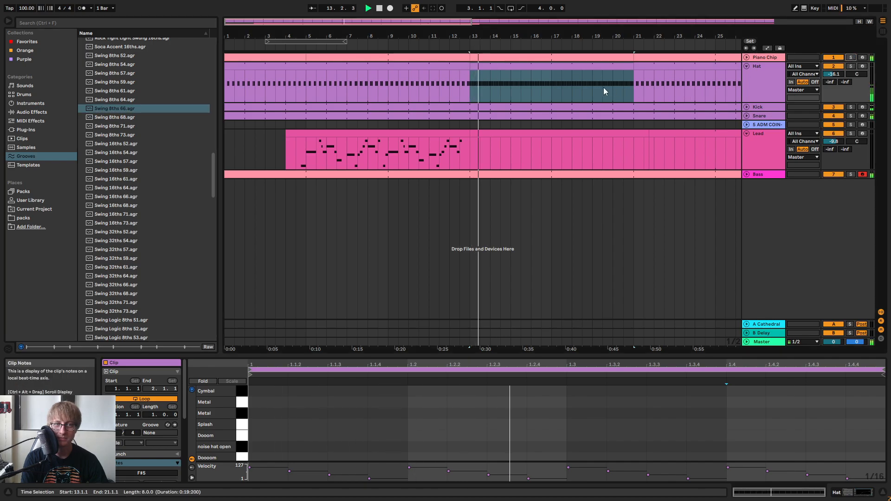
{"action": "left_click", "coordinate": [563, 266]}
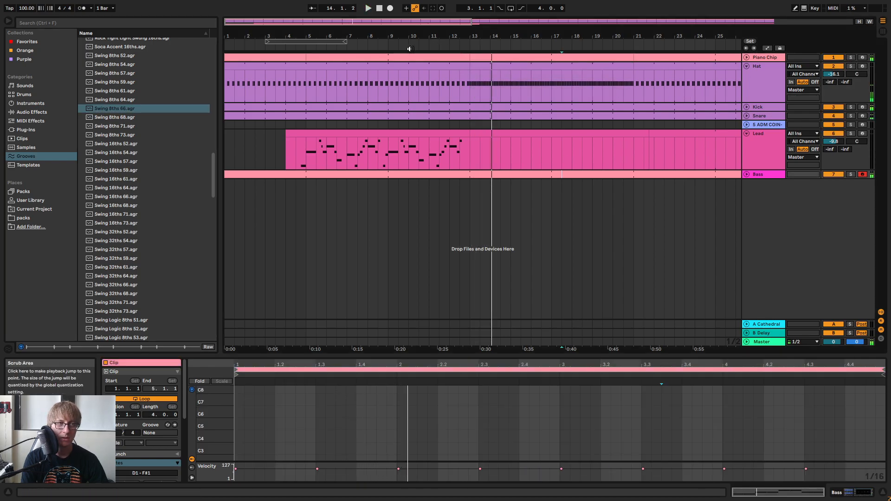
{"action": "left_click", "coordinate": [433, 45]}
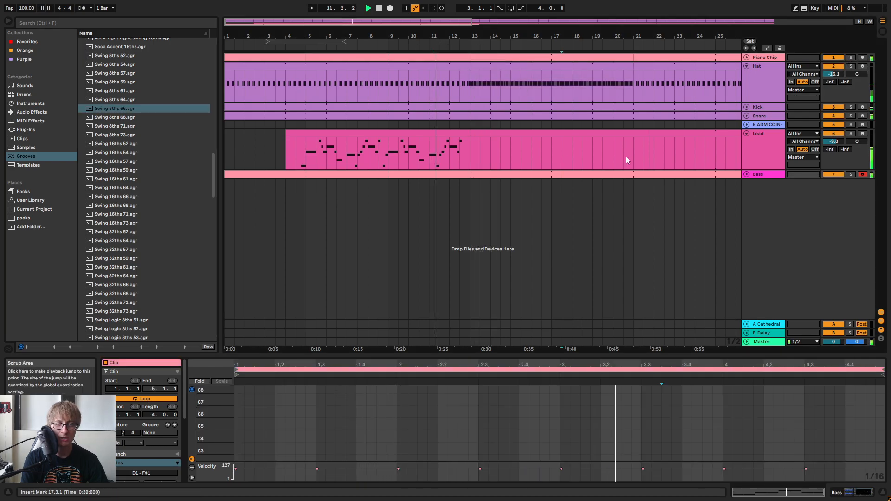
{"action": "left_click", "coordinate": [497, 225]}
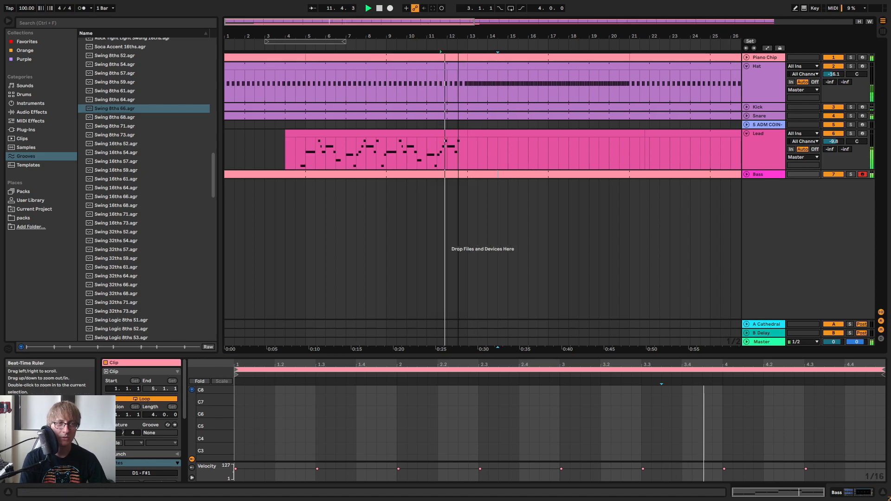
Separate bar 12 of the Hat track into its own clip and open its notes in an enlarged editor
{"action": "left_click_drag", "start_coordinate": [462, 37], "coordinate": [566, 129]}
{"action": "left_click", "coordinate": [565, 131]}
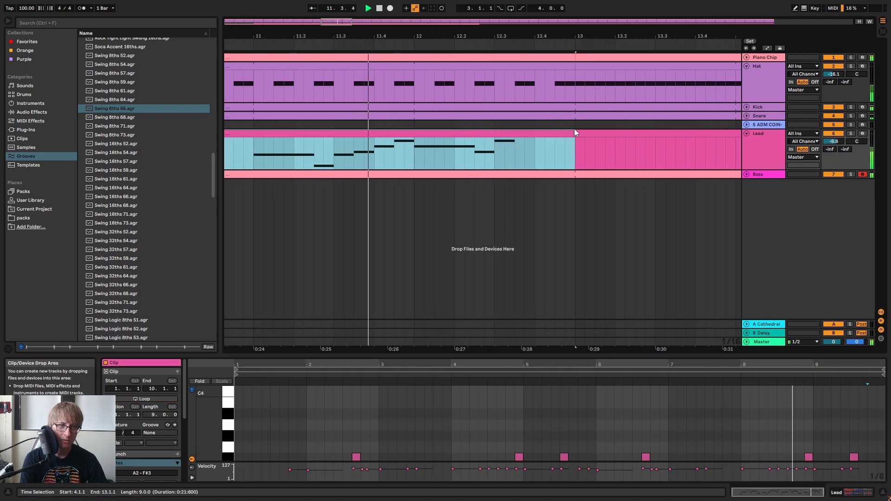
{"action": "left_click", "coordinate": [555, 124]}
{"action": "left_click", "coordinate": [539, 68]}
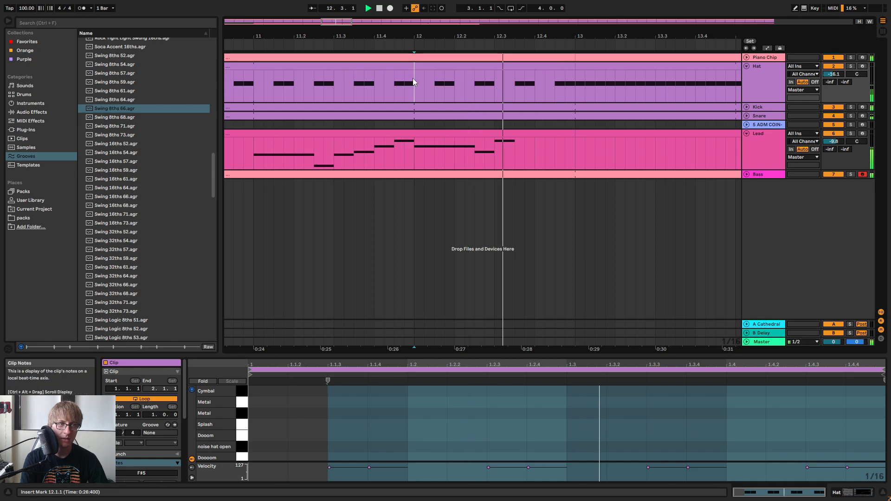
{"action": "mouse_move", "coordinate": [413, 77]}
{"action": "left_mouse_down"}
{"action": "mouse_move", "coordinate": [572, 82]}
{"action": "mouse_move", "coordinate": [544, 67]}
{"action": "left_mouse_up"}
{"action": "left_click", "coordinate": [529, 82]}
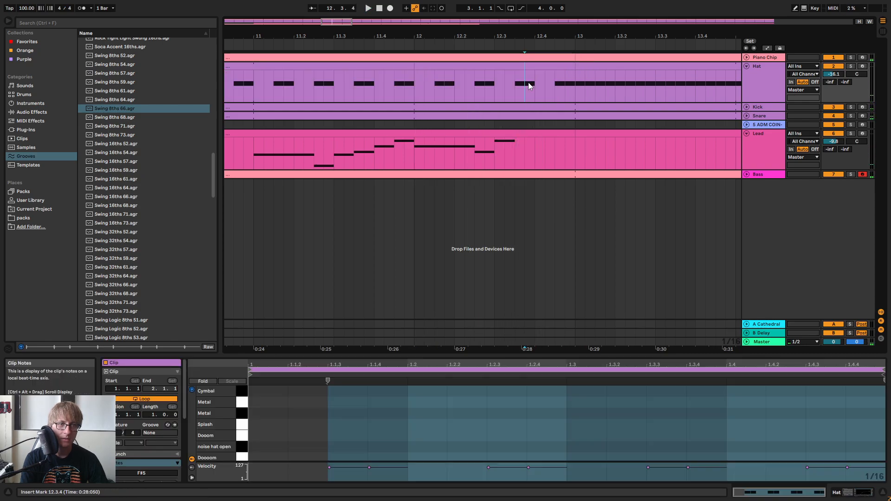
{"action": "double_click", "coordinate": [536, 67]}
{"action": "left_click_drag", "start_coordinate": [615, 356], "coordinate": [614, 119]}
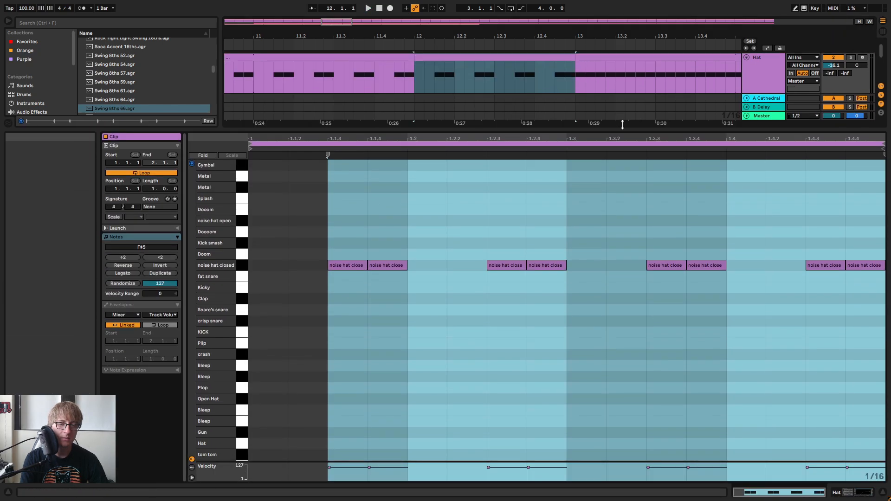
Duplicate the two closed noise hat notes at 1.3.3 onto beat 4 and play the fill leading into bar 13
{"action": "left_click", "coordinate": [662, 244]}
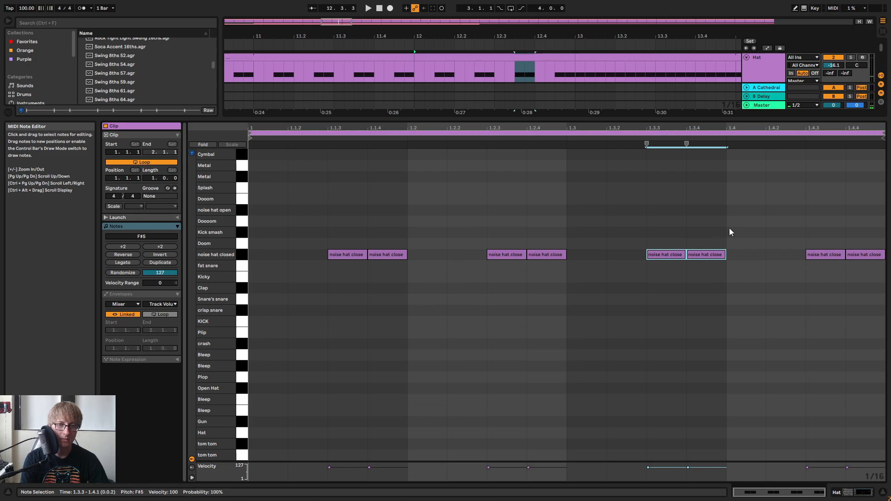
{"action": "key", "text": "ctrl+d"}
{"action": "key", "text": "space"}
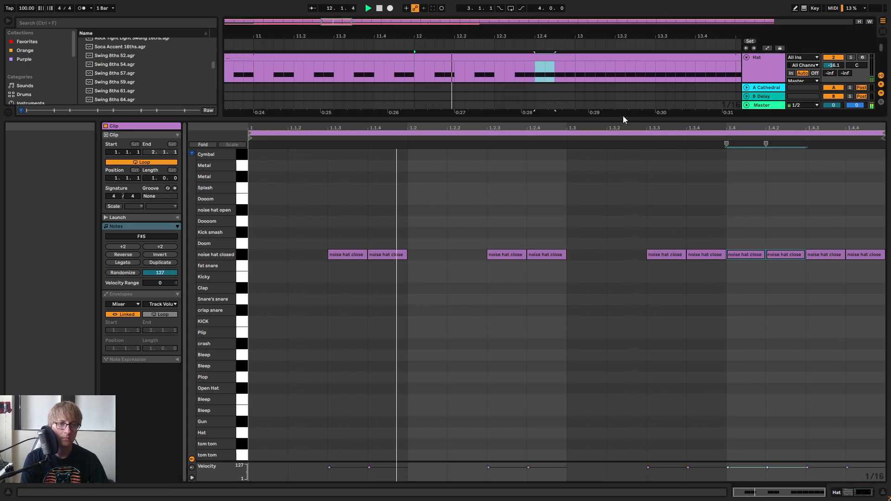
{"action": "left_click_drag", "start_coordinate": [618, 120], "coordinate": [604, 374]}
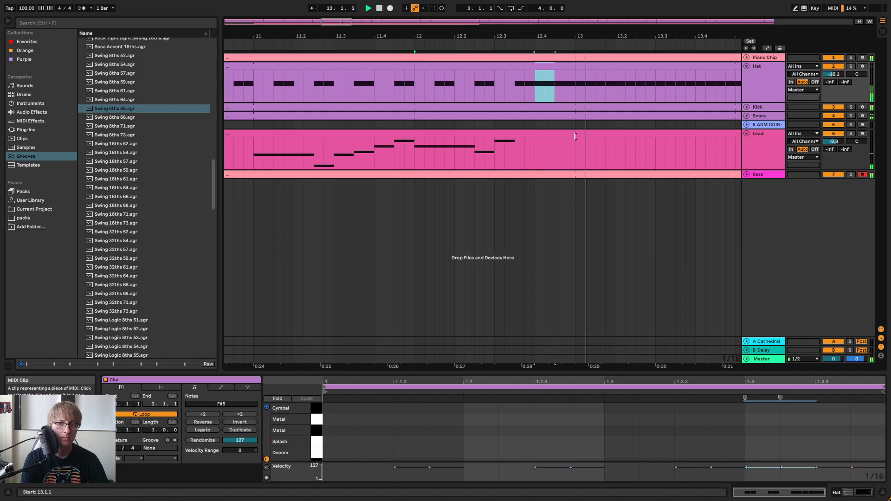
Fold the Lead track, unfold the Bass track and shorten the Bass clip so it ends at bar 13
{"action": "left_click_drag", "start_coordinate": [572, 32], "coordinate": [388, 9]}
{"action": "left_click", "coordinate": [420, 176]}
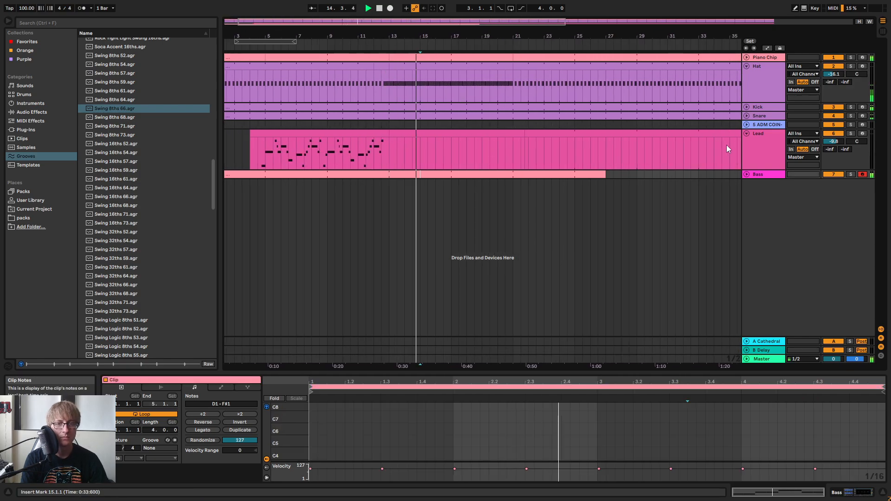
{"action": "left_click", "coordinate": [748, 133]}
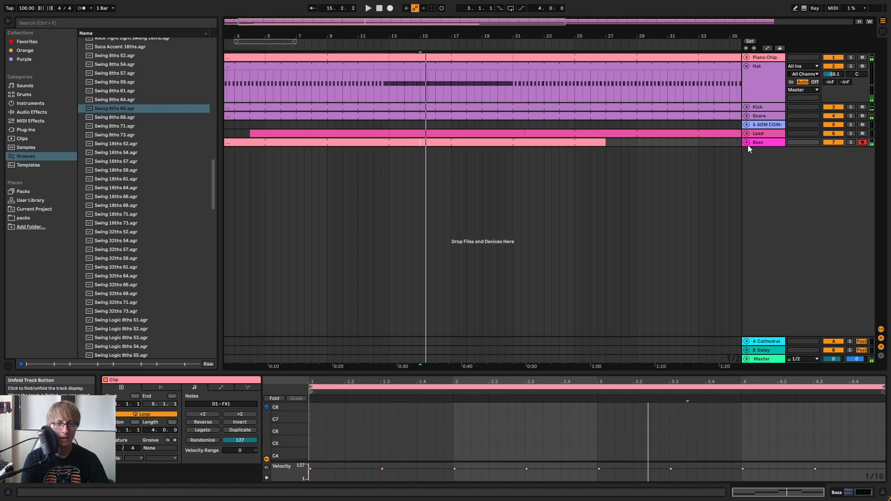
{"action": "left_click", "coordinate": [747, 143]}
{"action": "left_click", "coordinate": [644, 163]}
{"action": "left_click_drag", "start_coordinate": [600, 145], "coordinate": [389, 145]}
{"action": "left_click", "coordinate": [431, 158]}
Copy the Piano Chip clip spanning bars 13 to 21 onto the Bass track at bar 13
{"action": "left_click", "coordinate": [419, 58]}
{"action": "key", "text": "ctrl+c"}
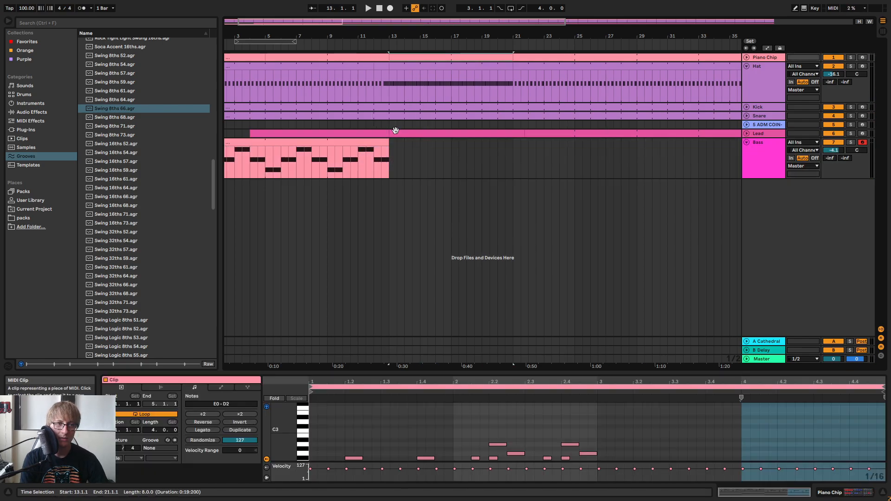
{"action": "left_click", "coordinate": [389, 152]}
{"action": "key", "text": "ctrl+v"}
{"action": "double_click", "coordinate": [451, 145]}
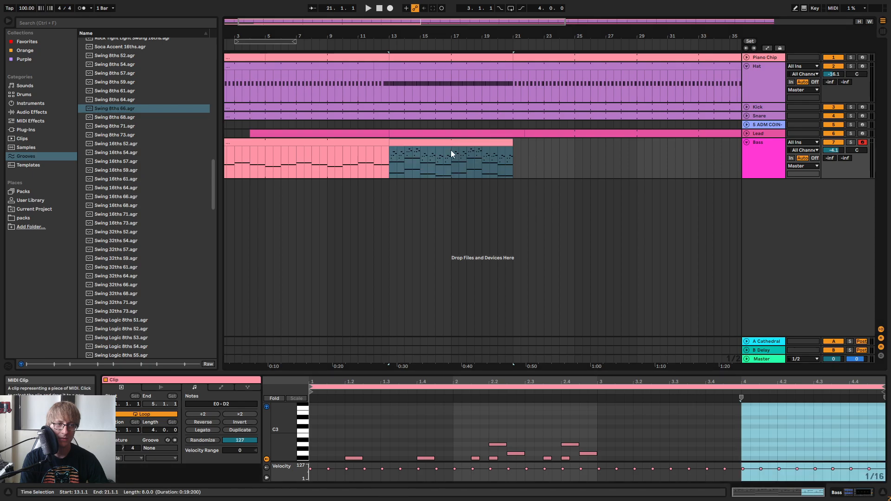
Strip the pasted Bass clip down to its long notes between E1 and B1, deleting the lowest notes and the melody above
{"action": "left_click_drag", "start_coordinate": [597, 373], "coordinate": [596, 135]}
{"action": "left_click_drag", "start_coordinate": [274, 382], "coordinate": [885, 303]}
{"action": "key", "text": "Delete"}
{"action": "left_click_drag", "start_coordinate": [245, 200], "coordinate": [365, 250]}
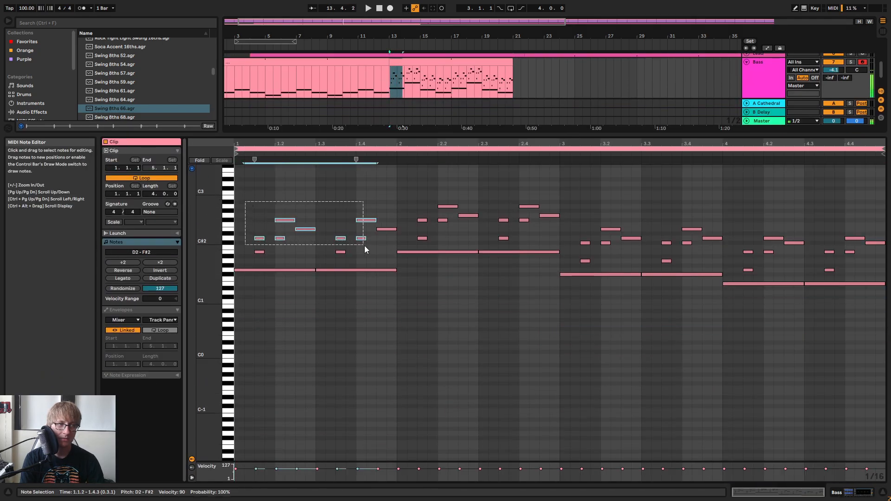
{"action": "key", "text": "Delete"}
{"action": "left_click_drag", "start_coordinate": [399, 189], "coordinate": [885, 226]}
{"action": "key", "text": "Delete"}
{"action": "key", "text": "Delete"}
{"action": "key", "text": "Delete"}
{"action": "key", "text": "Delete"}
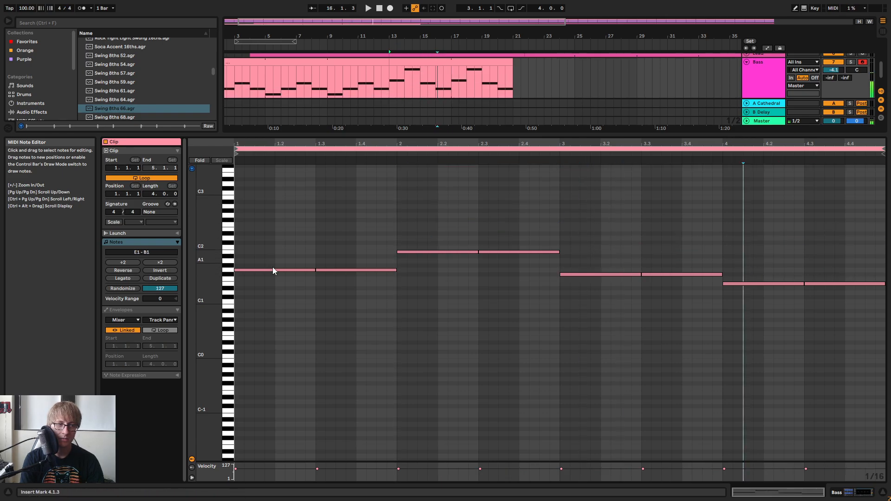
Lower the two long B1 notes in the second bar of the Bass clip by one octave to B0 and play the result
{"action": "left_click", "coordinate": [278, 269]}
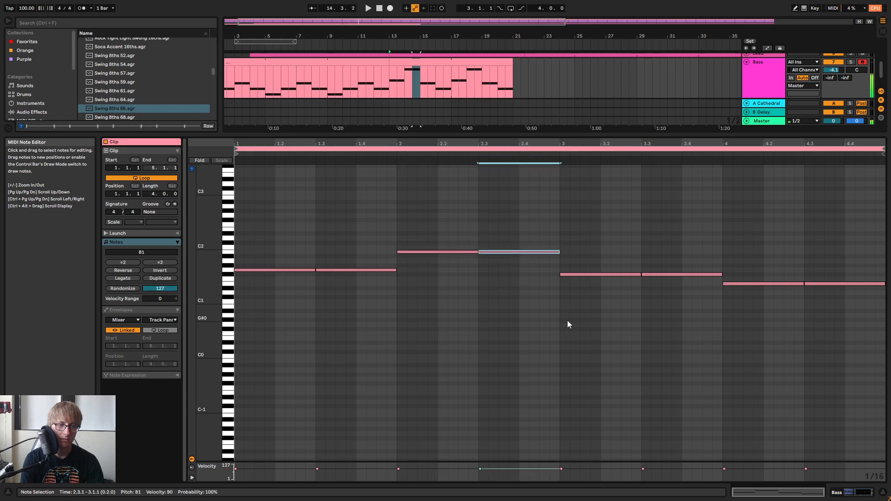
{"action": "left_click", "coordinate": [648, 318]}
{"action": "left_click_drag", "start_coordinate": [649, 318], "coordinate": [692, 267]}
{"action": "left_click_drag", "start_coordinate": [728, 337], "coordinate": [794, 271]}
{"action": "left_click_drag", "start_coordinate": [798, 343], "coordinate": [868, 259]}
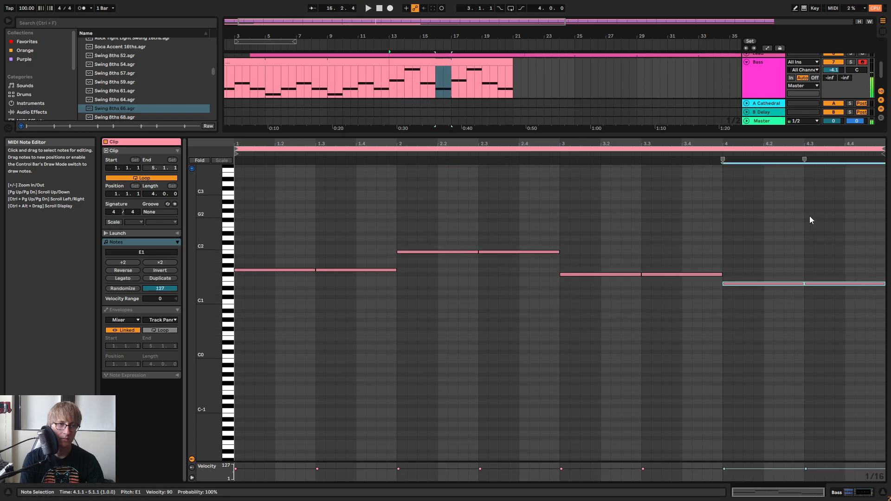
{"action": "left_click_drag", "start_coordinate": [423, 215], "coordinate": [511, 277]}
{"action": "key", "text": "shift+Down"}
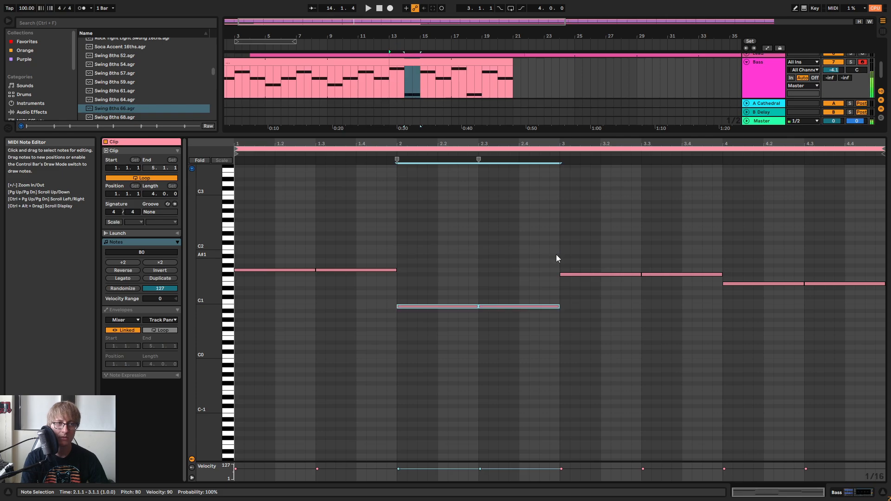
{"action": "key", "text": "space"}
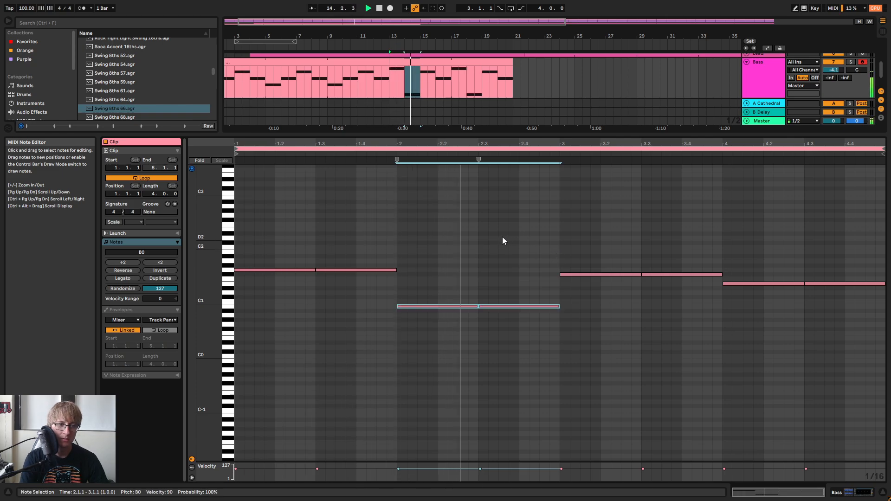
Try the two long G1 notes in the first bar of the Bass clip one octave lower, at G0
{"action": "key", "text": "space"}
{"action": "left_click_drag", "start_coordinate": [279, 253], "coordinate": [324, 284]}
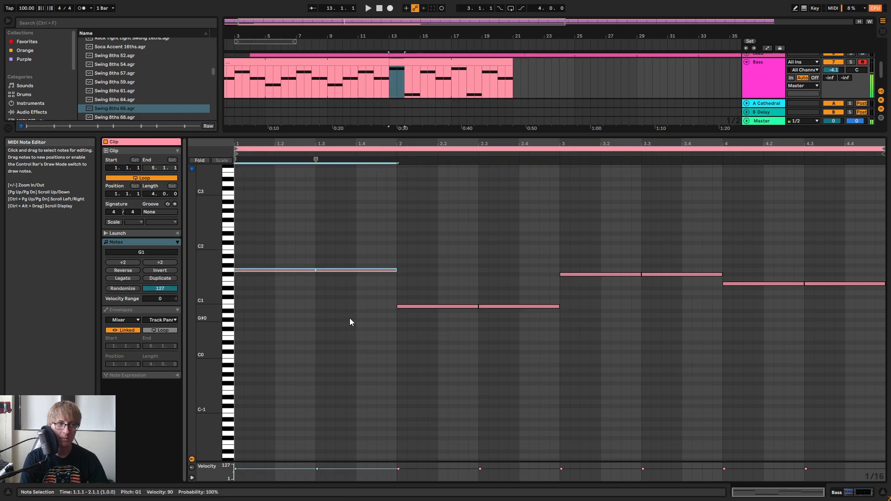
{"action": "key", "text": "shift+Down"}
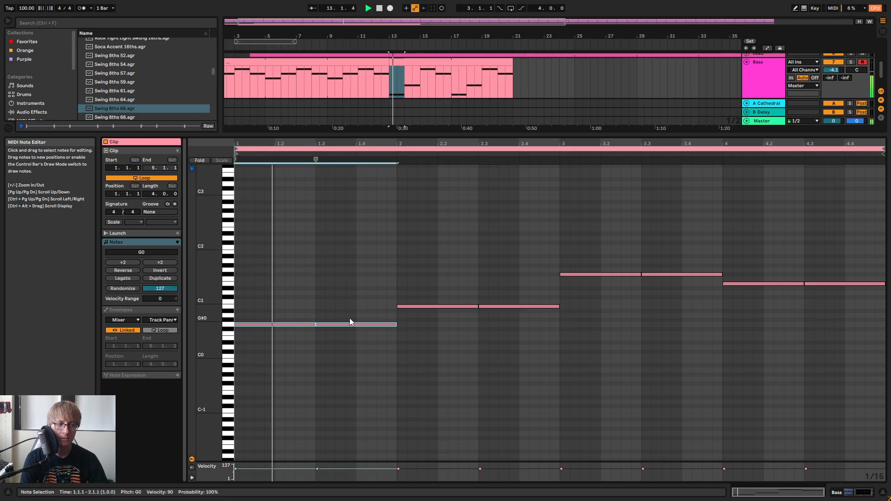
{"action": "key", "text": "shift+Up"}
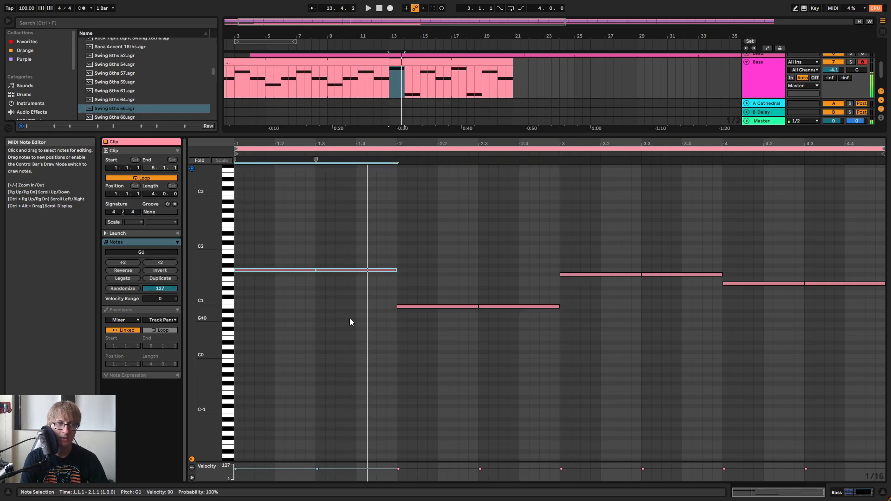
{"action": "key", "text": "space"}
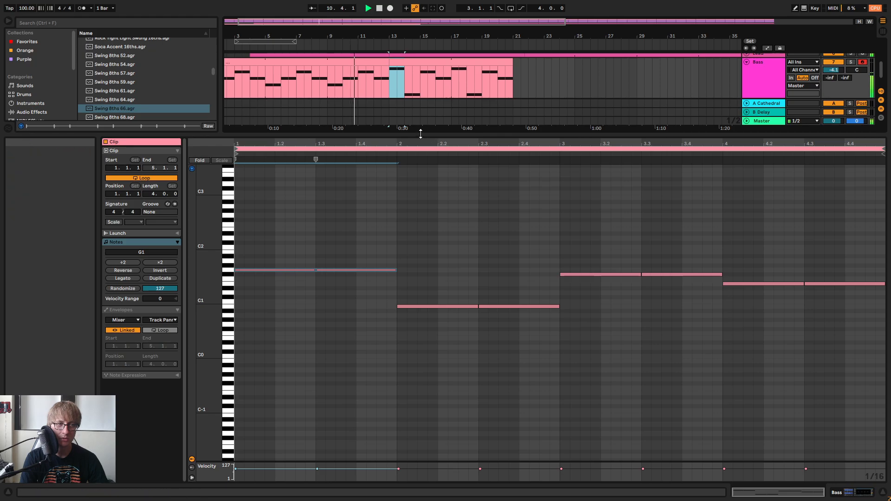
Lower the two long G1 notes in the Bass clip's first bar by one octave to G0 and play from bar 10
{"action": "left_click_drag", "start_coordinate": [420, 137], "coordinate": [418, 197]}
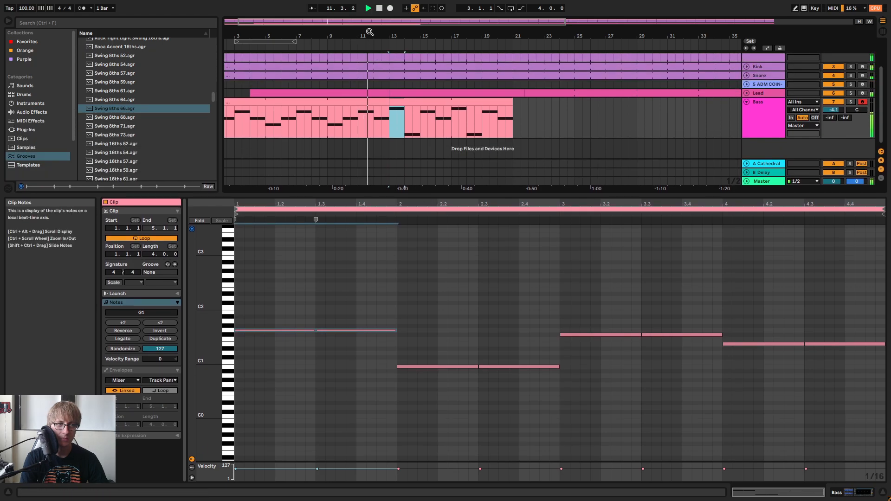
{"action": "left_click_drag", "start_coordinate": [372, 35], "coordinate": [413, 49]}
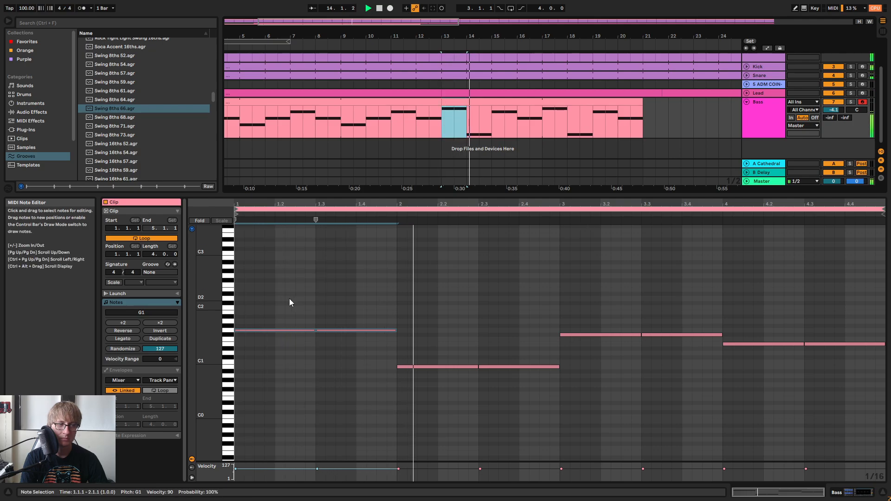
{"action": "key", "text": "space"}
{"action": "left_click_drag", "start_coordinate": [289, 302], "coordinate": [363, 373]}
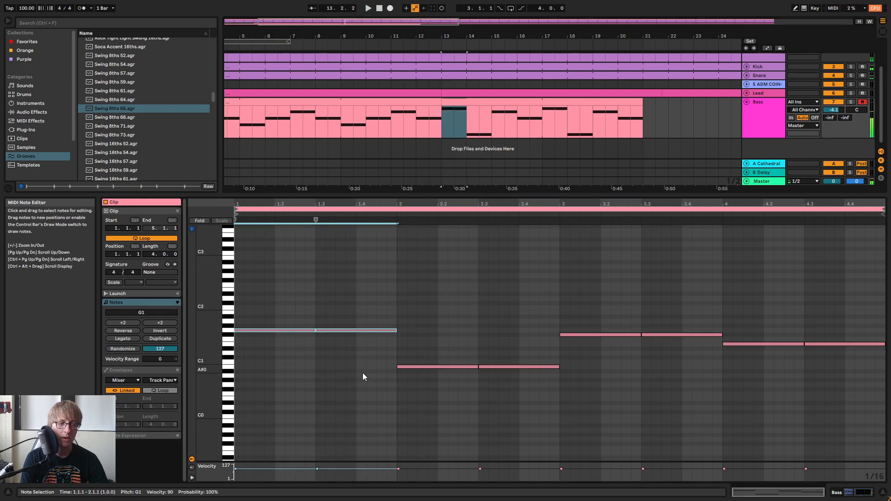
{"action": "key", "text": "shift+Down"}
{"action": "left_click", "coordinate": [376, 42]}
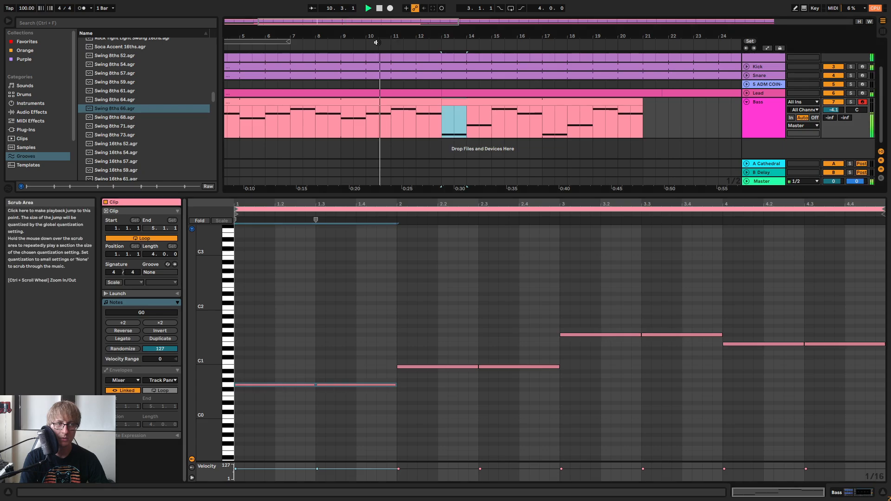
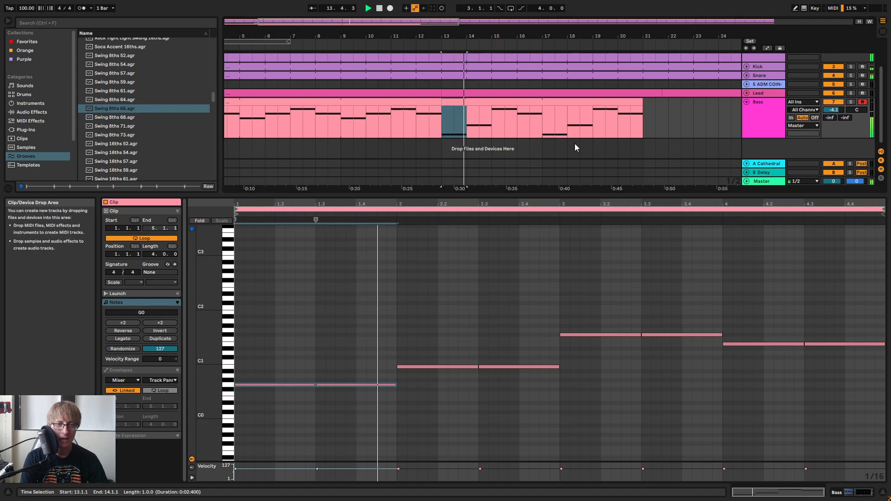
Listen to the Bass clip from bar 13 soloed and unsoloed, and replay the transition from bar 10 with all tracks
{"action": "left_click", "coordinate": [682, 123]}
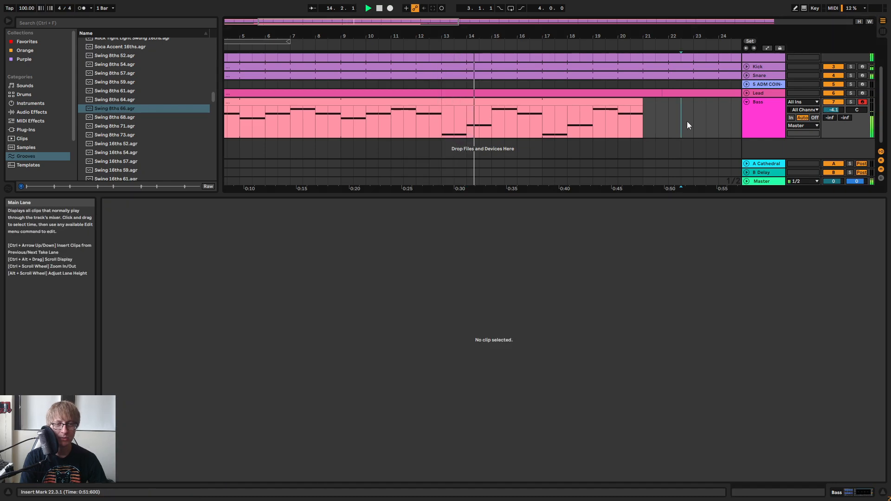
{"action": "left_click", "coordinate": [552, 103]}
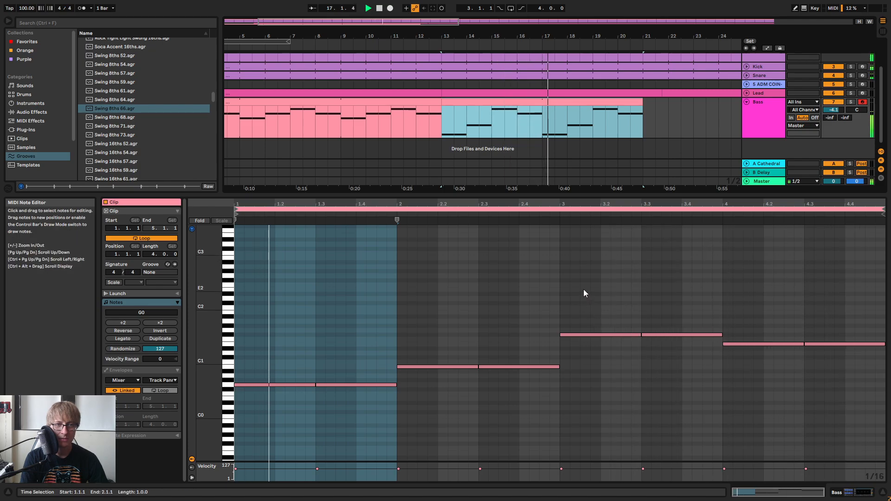
{"action": "left_click", "coordinate": [851, 102]}
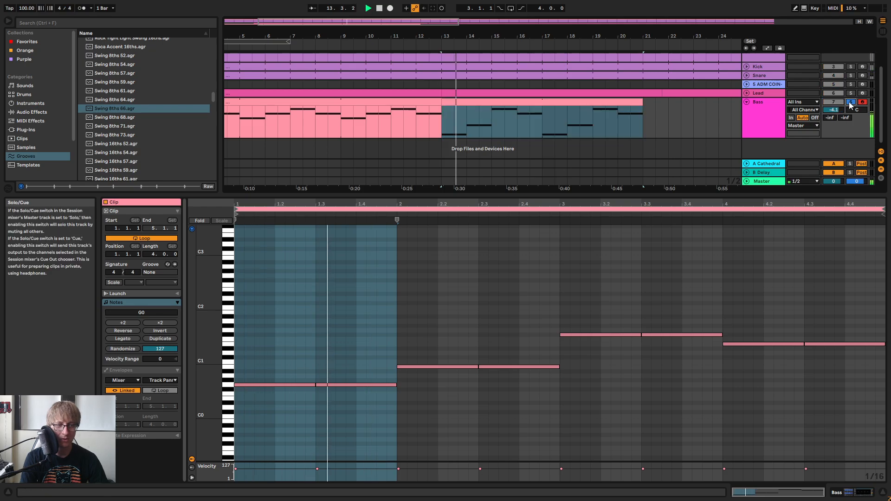
{"action": "left_click", "coordinate": [851, 104]}
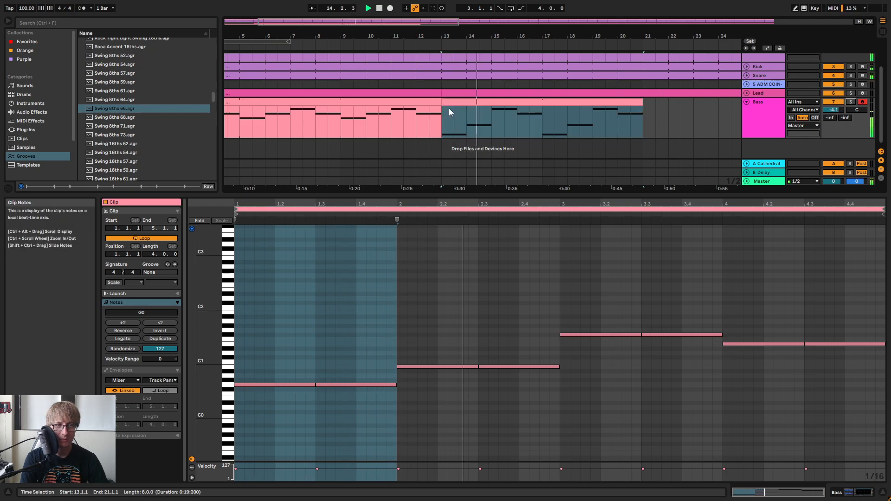
{"action": "left_click", "coordinate": [379, 43]}
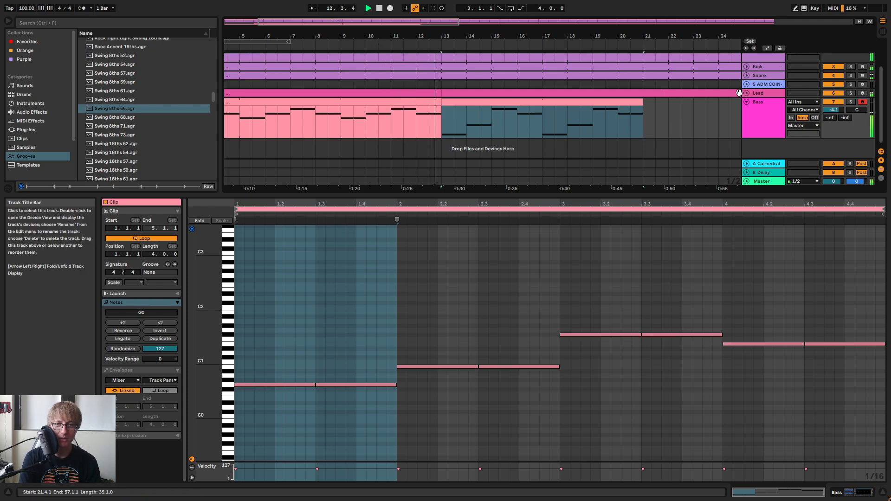
Fold the Hat track, stop playback and show the Audio Effects in the browser
{"action": "scroll", "coordinate": [760, 69], "scroll_direction": "up", "scroll_amount": 3}
{"action": "left_click", "coordinate": [747, 67]}
{"action": "scroll", "coordinate": [712, 74], "scroll_direction": "down", "scroll_amount": 2}
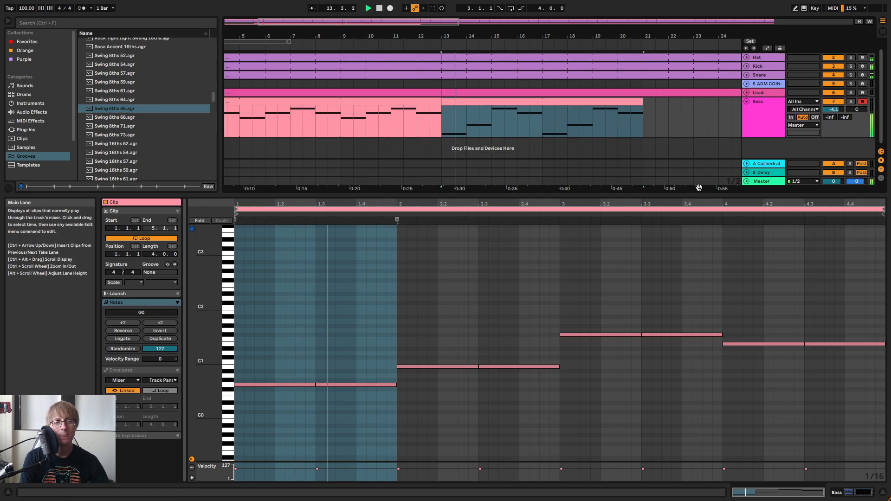
{"action": "key", "text": "space"}
{"action": "left_click_drag", "start_coordinate": [693, 195], "coordinate": [551, 460]}
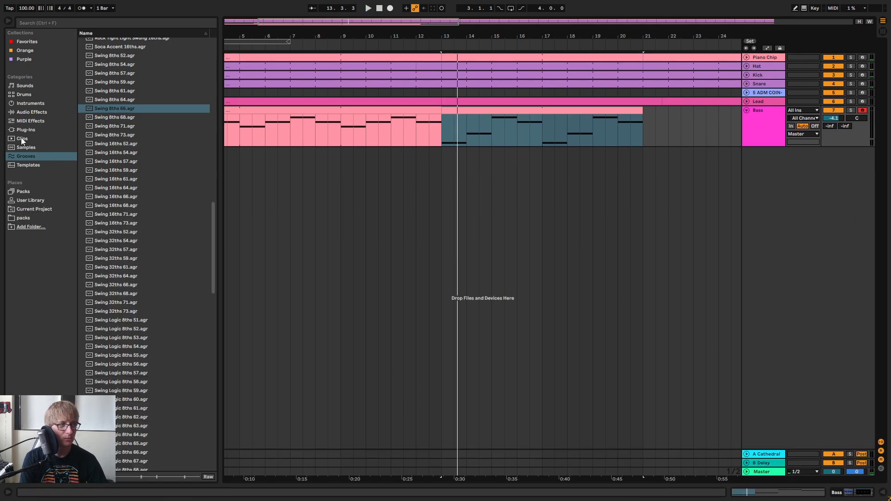
{"action": "left_click", "coordinate": [34, 112]}
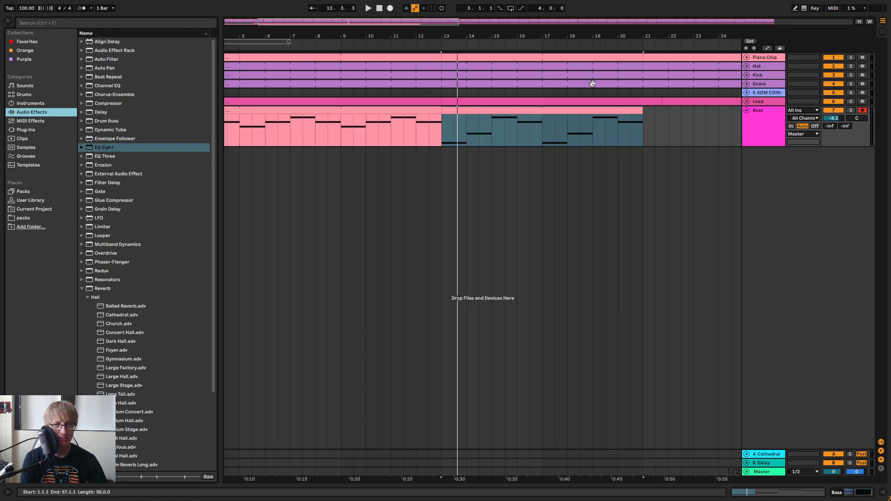
Duplicate the Snare track and delete the copied clips from the duplicate
{"action": "right_click", "coordinate": [763, 84]}
{"action": "left_click", "coordinate": [803, 103]}
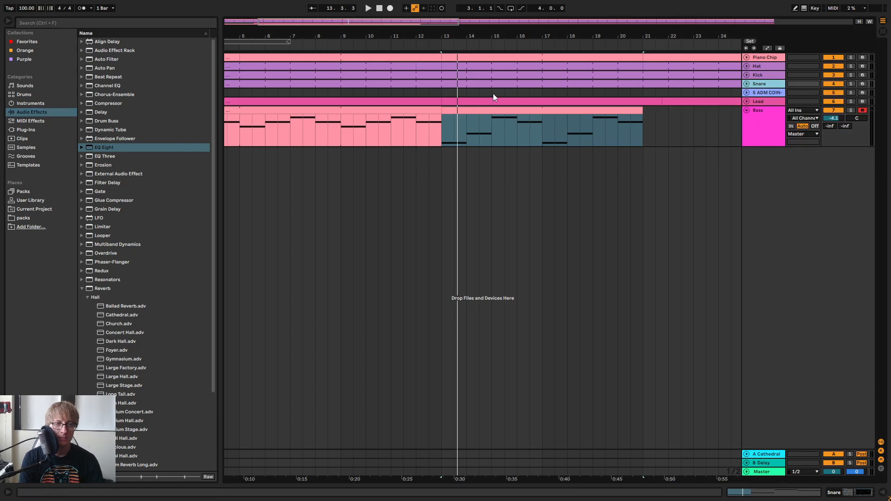
{"action": "left_click_drag", "start_coordinate": [480, 36], "coordinate": [480, 9]}
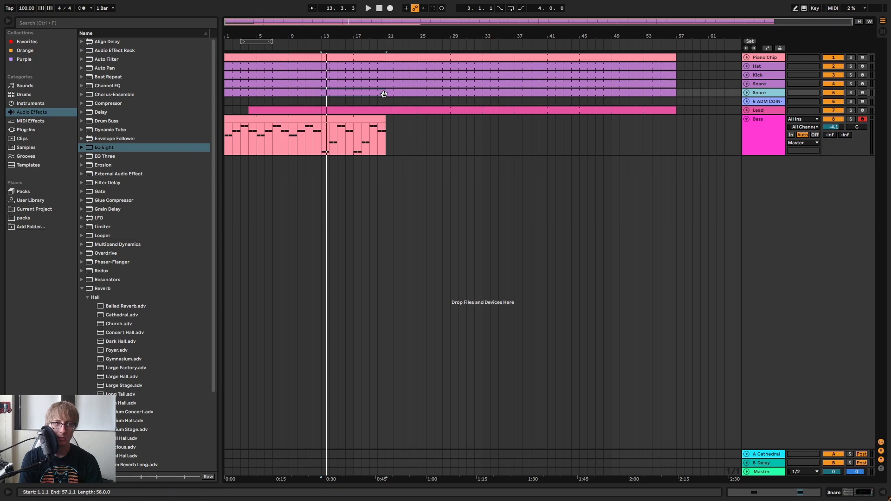
{"action": "left_click", "coordinate": [384, 94]}
{"action": "key", "text": "Delete"}
Rename the duplicated Snare track as Crash
{"action": "left_click", "coordinate": [341, 94]}
{"action": "right_click", "coordinate": [784, 93]}
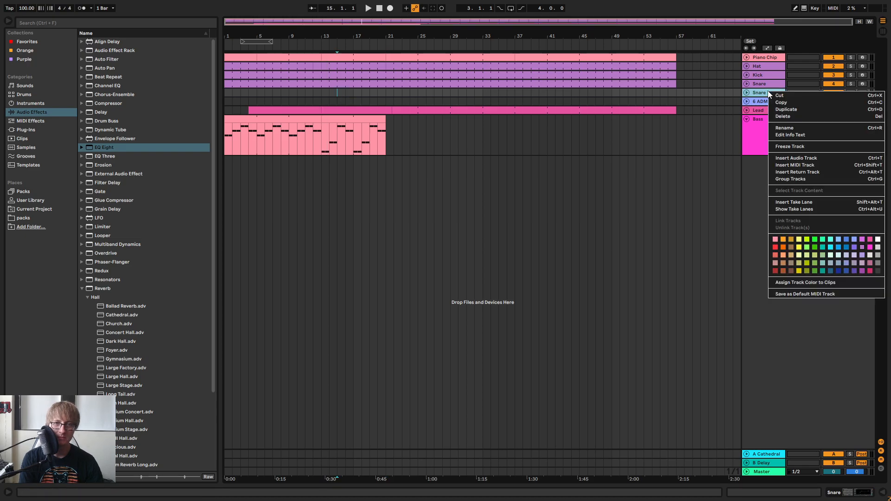
{"action": "left_click", "coordinate": [803, 131]}
{"action": "type", "text": "Crash"}
{"action": "key", "text": "Return"}
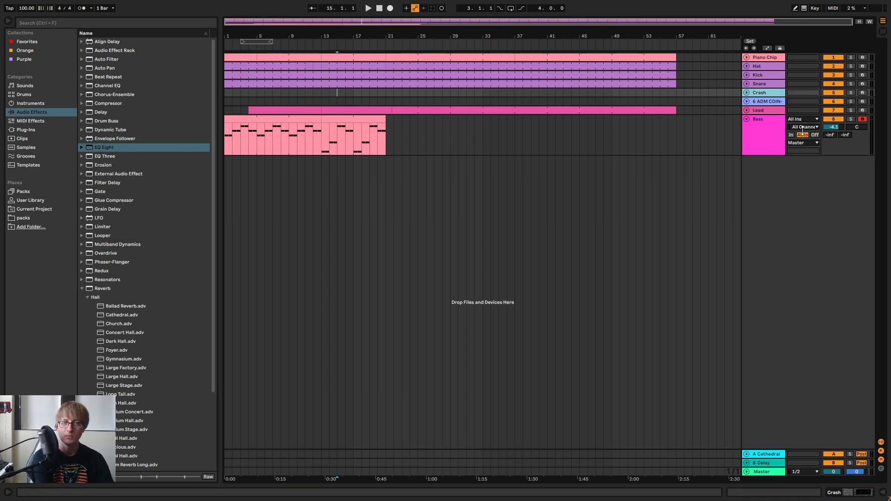
Replace the Snare EQ 1 device on the Crash track with the EQ Eight preset Cymbal EQ 1
{"action": "left_click", "coordinate": [81, 147]}
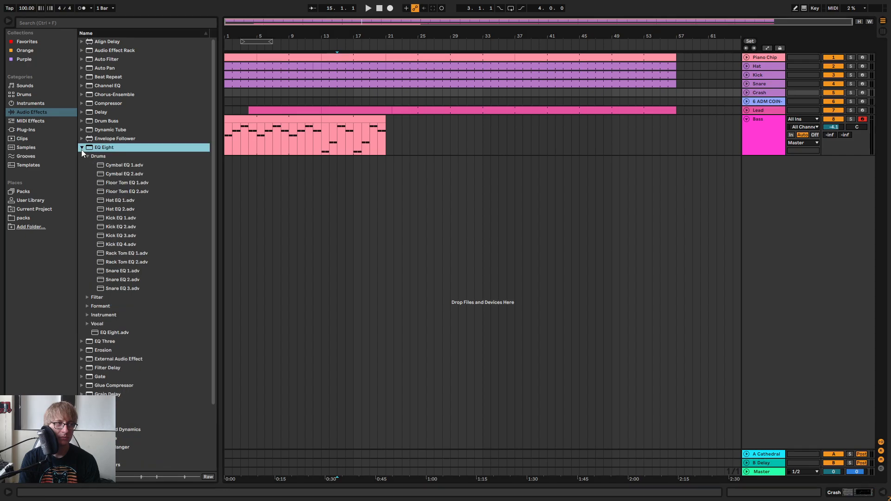
{"action": "double_click", "coordinate": [767, 95]}
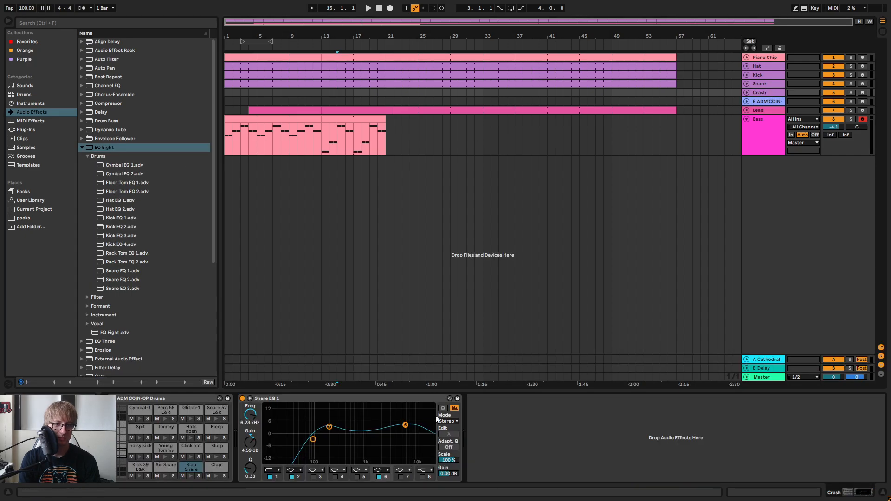
{"action": "left_click", "coordinate": [391, 399]}
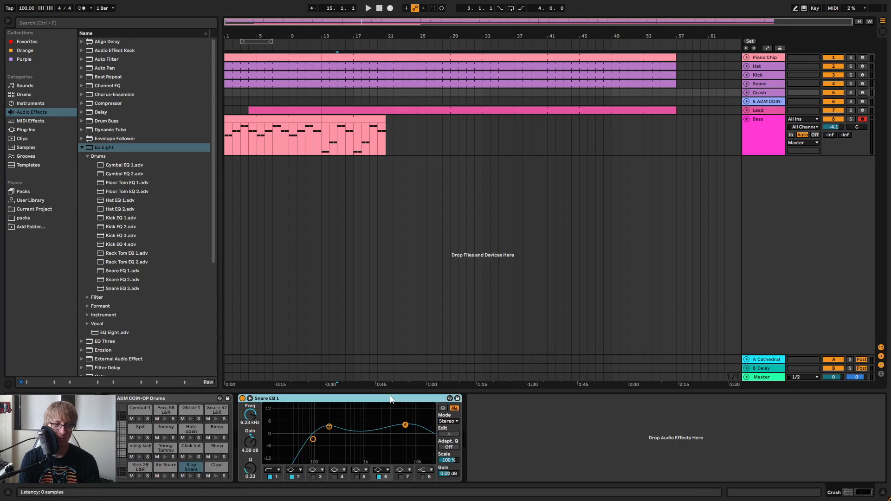
{"action": "key", "text": "Delete"}
{"action": "left_click", "coordinate": [127, 166]}
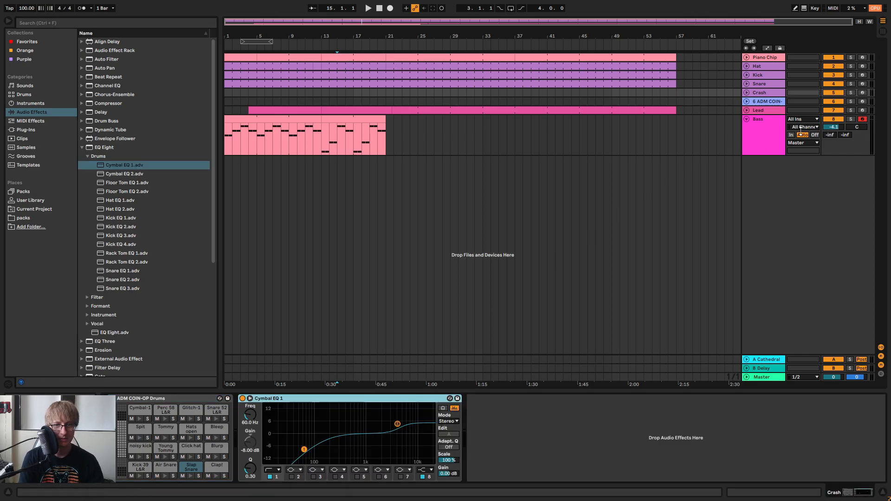
Create an empty one-bar MIDI clip at bar 13 on the Crash track and open it in an enlarged note editor
{"action": "left_click", "coordinate": [635, 147]}
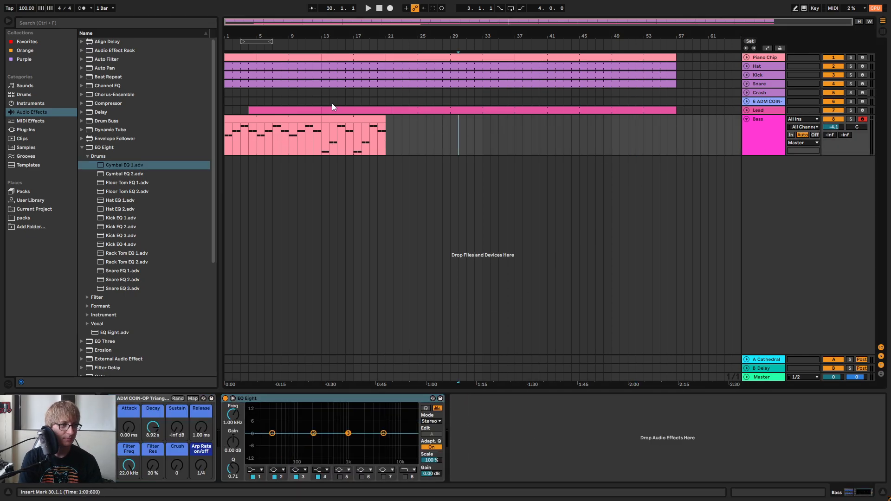
{"action": "double_click", "coordinate": [325, 93]}
{"action": "left_click", "coordinate": [508, 149]}
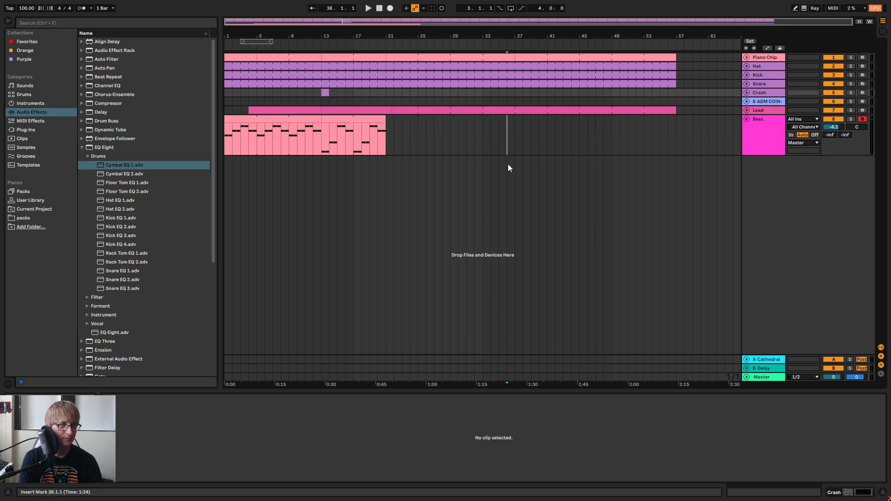
{"action": "left_click", "coordinate": [325, 92]}
{"action": "left_click_drag", "start_coordinate": [576, 392], "coordinate": [563, 150]}
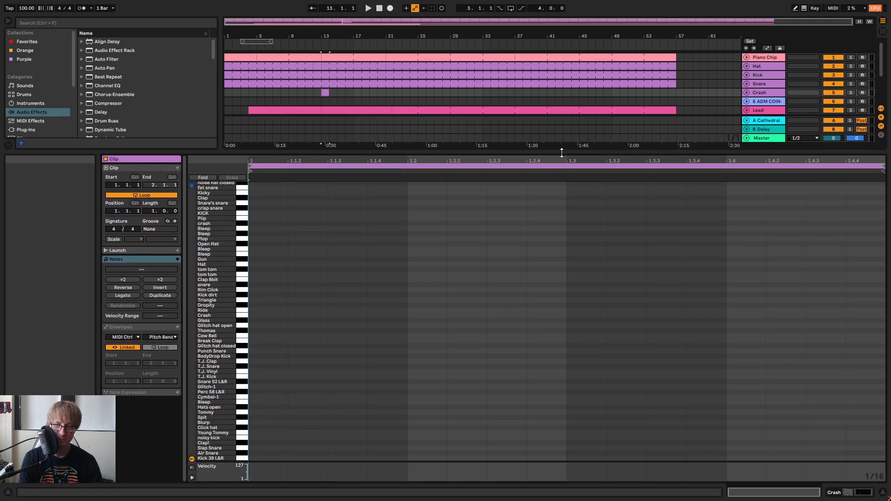
Add a sixteenth-note hit on the A#4 crash pad at the very start of the Crash clip
{"action": "key", "text": "Tab"}
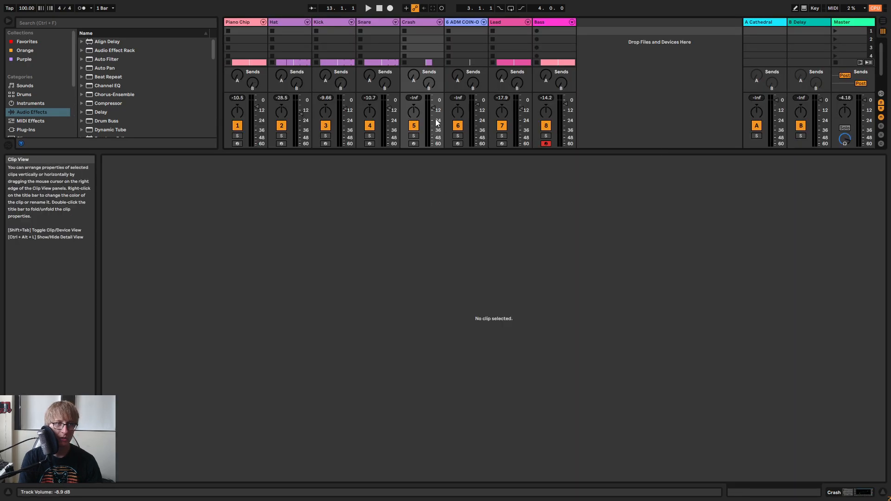
{"action": "key", "text": "Tab"}
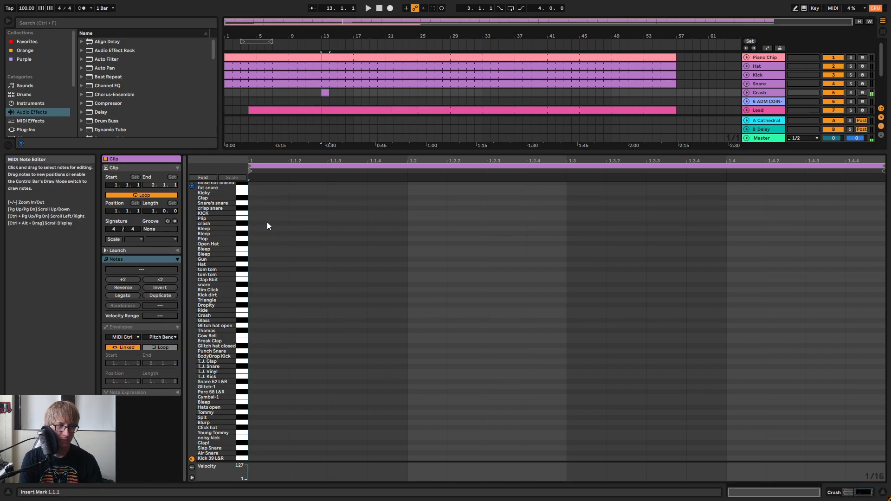
{"action": "left_click", "coordinate": [288, 225]}
{"action": "left_click", "coordinate": [287, 225]}
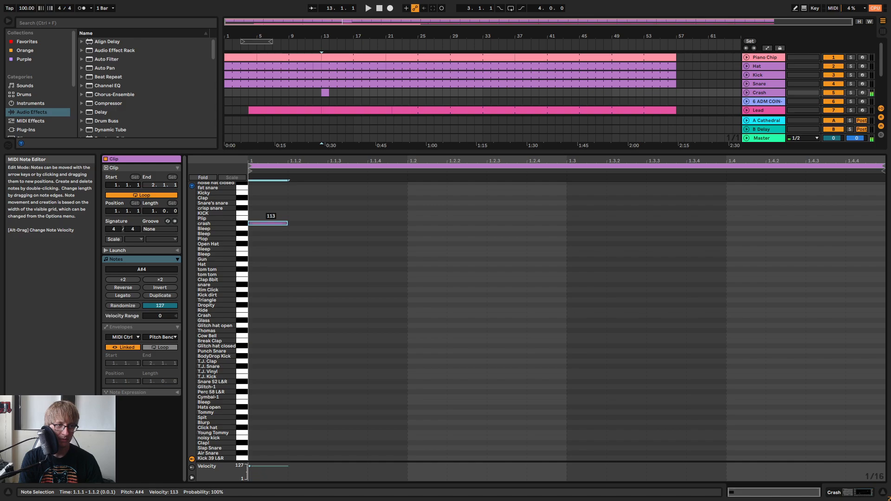
{"action": "left_click", "coordinate": [406, 259]}
Play the arrangement through bar 13 and check the Crash track's level in the mixer
{"action": "key", "text": "space"}
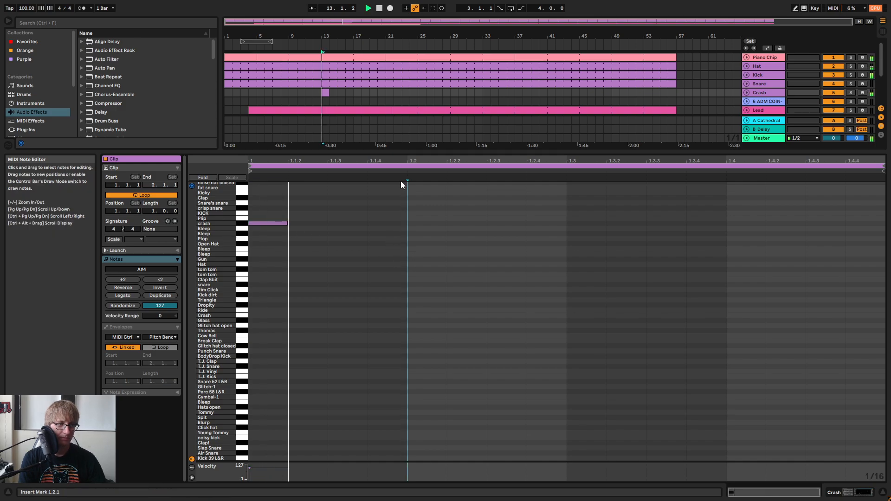
{"action": "left_click", "coordinate": [312, 46]}
{"action": "left_click_drag", "start_coordinate": [325, 36], "coordinate": [499, 39]}
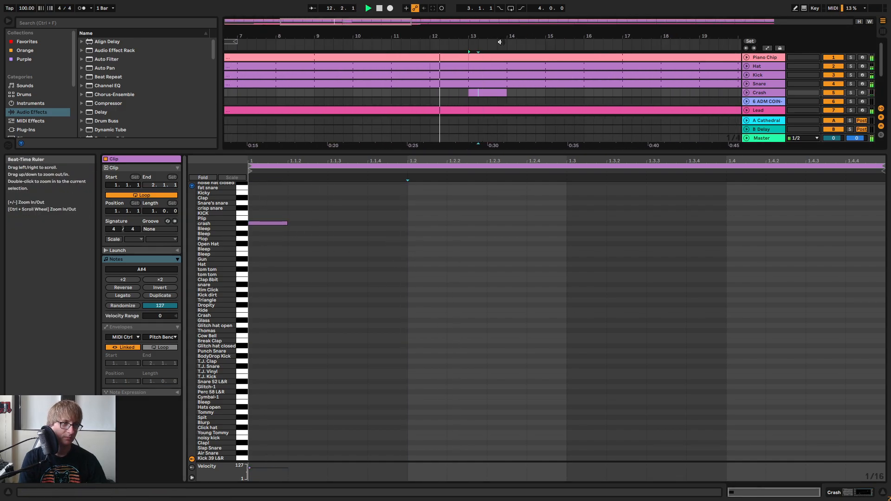
{"action": "left_click_drag", "start_coordinate": [517, 151], "coordinate": [517, 318]}
{"action": "key", "text": "Tab"}
{"action": "left_click", "coordinate": [437, 277]}
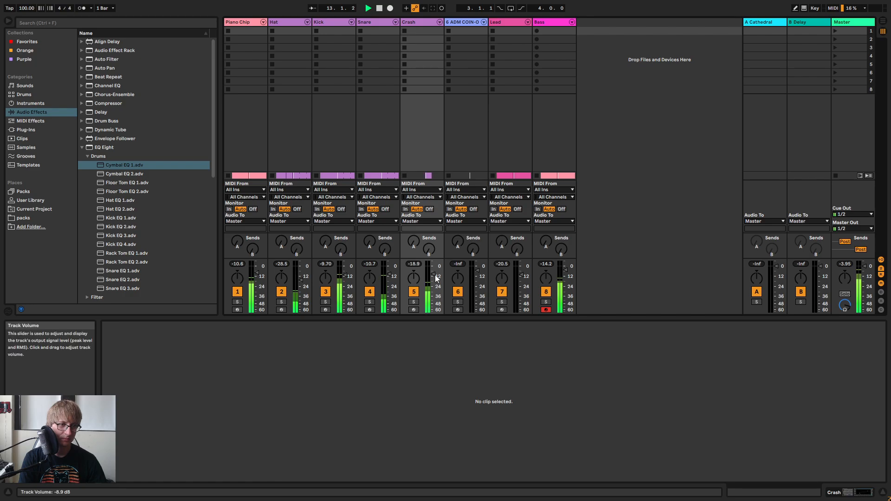
{"action": "key", "text": "Tab"}
{"action": "key", "text": "space"}
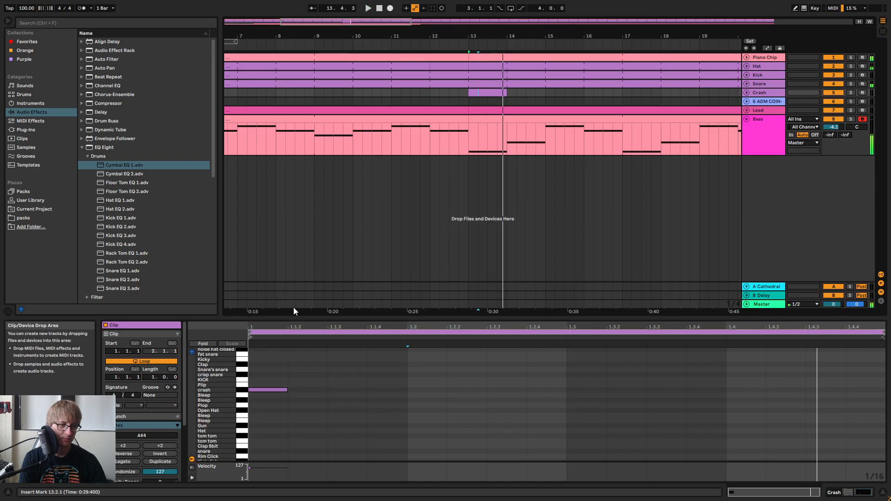
Audition other pads, including the E3 Crash, in the enlarged Crash clip editor and play the arrangement from bar 13
{"action": "left_click_drag", "start_coordinate": [351, 317], "coordinate": [346, 177]}
{"action": "scroll", "coordinate": [244, 273], "scroll_direction": "up", "scroll_amount": 3}
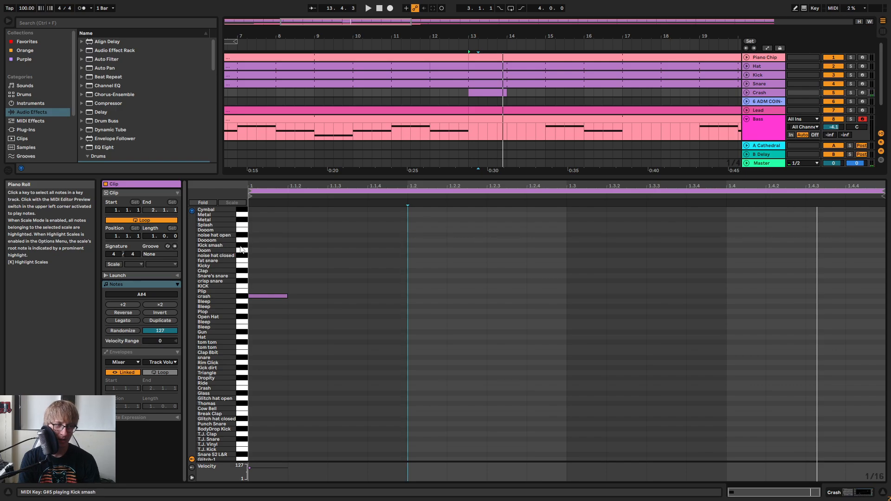
{"action": "mouse_move", "coordinate": [244, 243]}
{"action": "left_mouse_down"}
{"action": "mouse_move", "coordinate": [241, 452]}
{"action": "mouse_move", "coordinate": [242, 278]}
{"action": "mouse_move", "coordinate": [245, 312]}
{"action": "left_mouse_up"}
{"action": "key", "text": "space"}
{"action": "scroll", "coordinate": [241, 434], "scroll_direction": "down", "scroll_amount": 3}
{"action": "left_click", "coordinate": [243, 399]}
{"action": "left_click", "coordinate": [243, 317]}
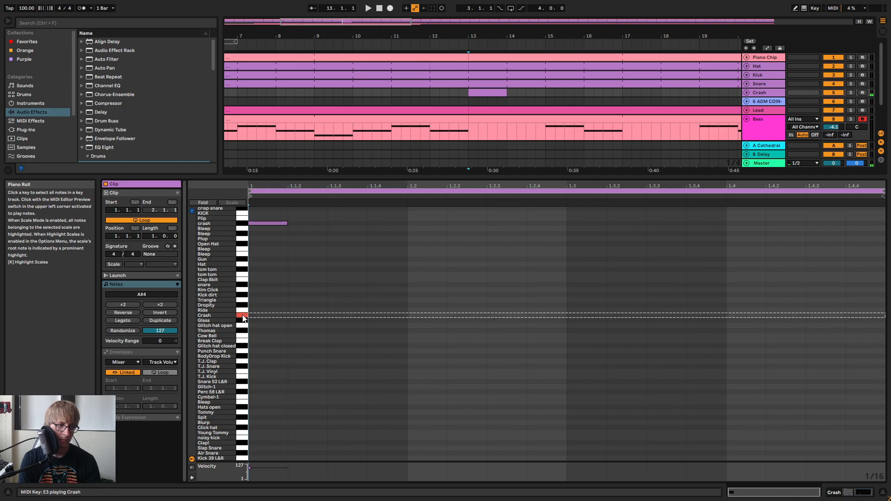
{"action": "left_click", "coordinate": [244, 317]}
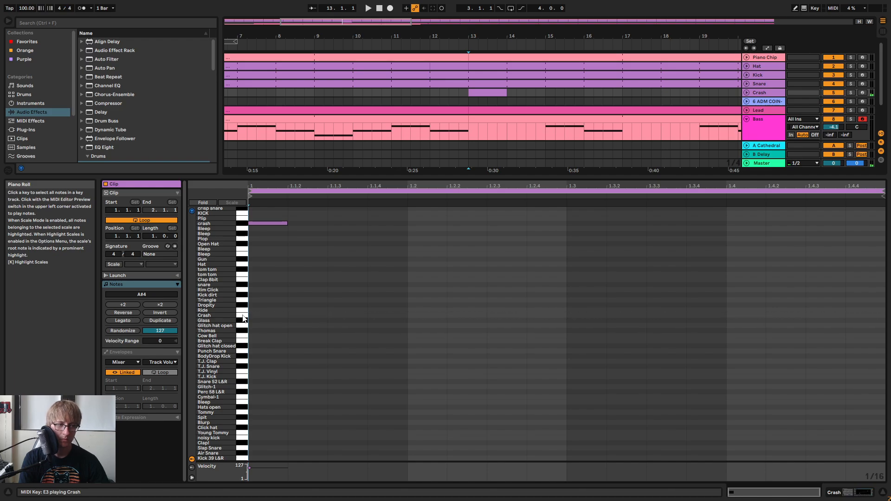
{"action": "scroll", "coordinate": [243, 316], "scroll_direction": "up", "scroll_amount": 1}
{"action": "left_click_drag", "start_coordinate": [243, 316], "coordinate": [241, 266]}
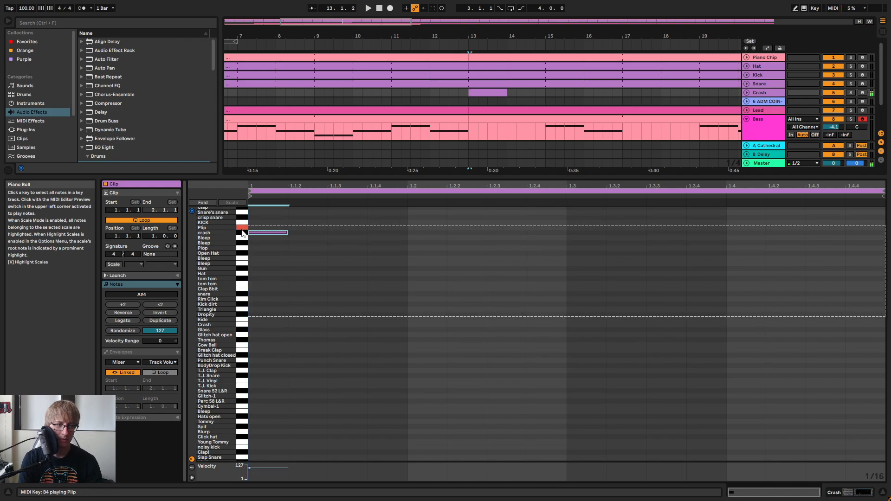
{"action": "key", "text": "space"}
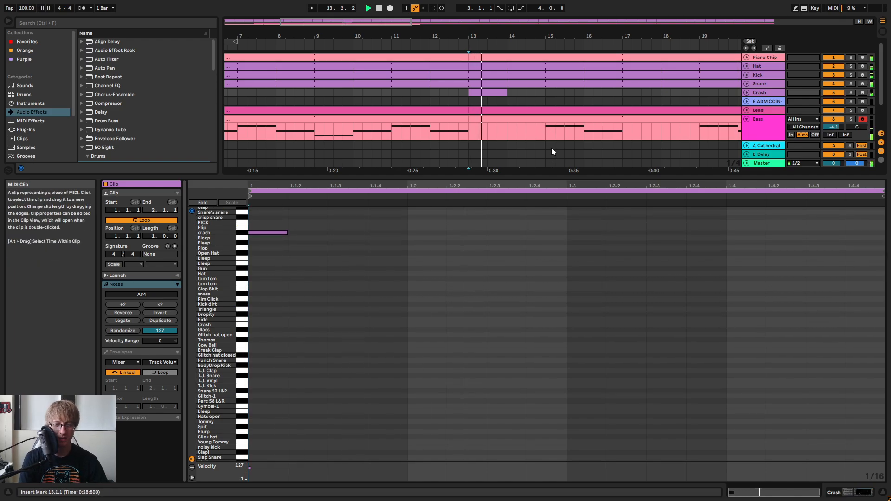
Fill bars 21 to 37 of the Bass track with copies of the opening bass pattern
{"action": "left_click_drag", "start_coordinate": [570, 177], "coordinate": [455, 455]}
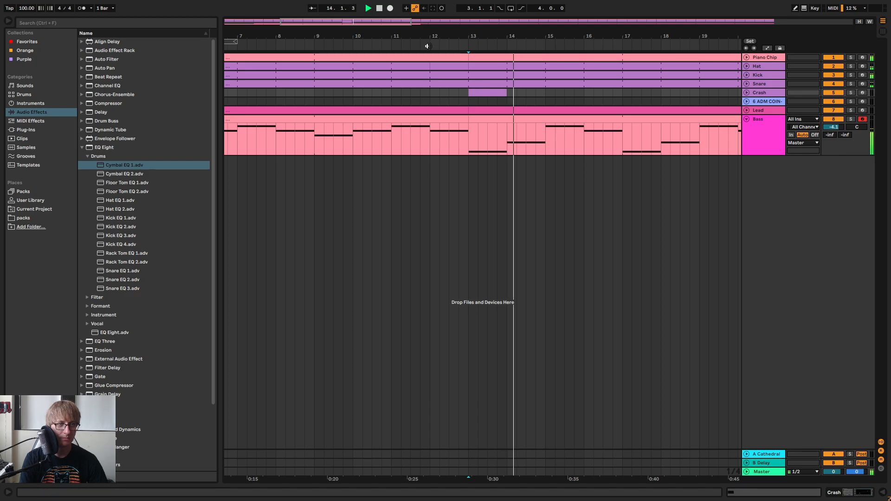
{"action": "left_click_drag", "start_coordinate": [497, 32], "coordinate": [497, 5]}
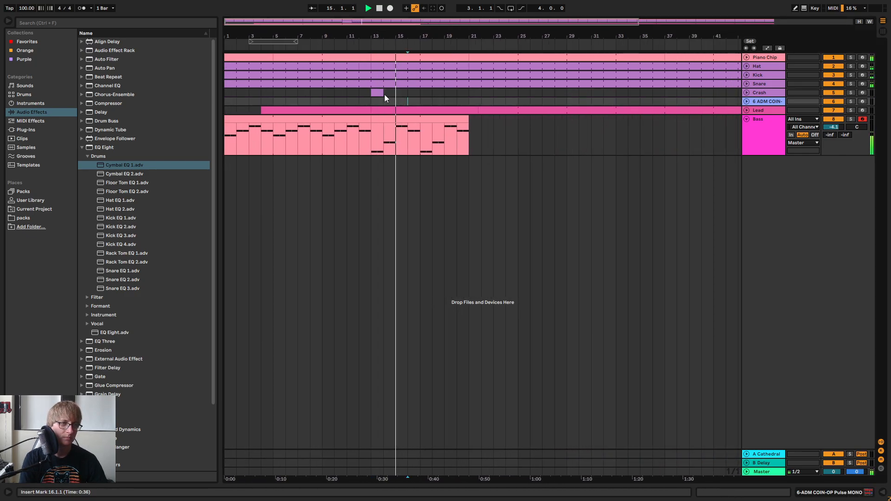
{"action": "left_click", "coordinate": [530, 140]}
{"action": "left_click", "coordinate": [516, 149]}
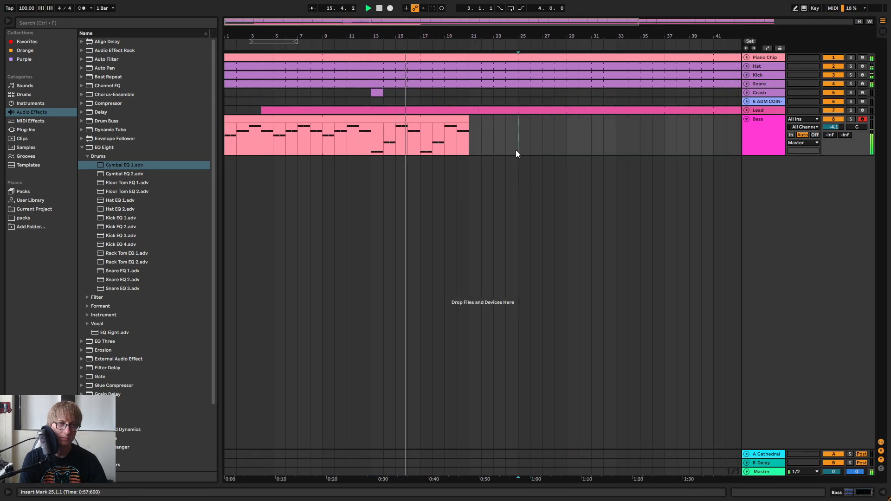
{"action": "left_click", "coordinate": [312, 120]}
{"action": "left_click", "coordinate": [475, 135]}
{"action": "left_click_drag", "start_coordinate": [474, 134], "coordinate": [614, 156]}
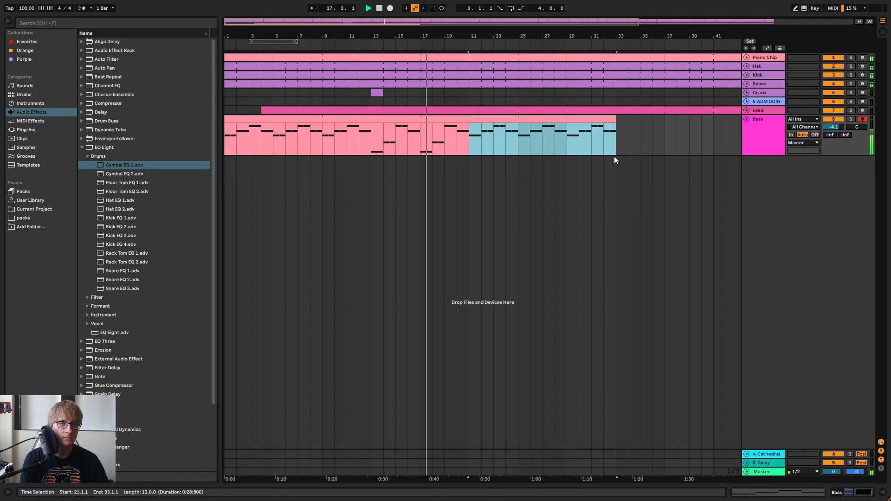
{"action": "left_click_drag", "start_coordinate": [612, 120], "coordinate": [662, 122]}
{"action": "left_click", "coordinate": [628, 148]}
Copy the eight-bar Bass section from bars 13 to 21 and paste it at bar 37
{"action": "left_click", "coordinate": [457, 118]}
{"action": "key", "text": "ctrl+c"}
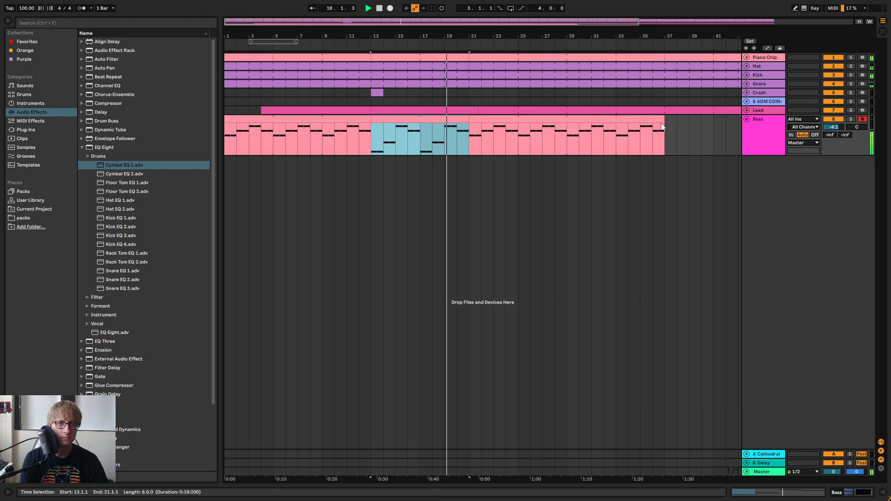
{"action": "left_click", "coordinate": [689, 133]}
{"action": "key", "text": "ctrl+v"}
Copy the denser eight-bar Hat section that begins at bar 13 and paste it at bar 37
{"action": "left_click", "coordinate": [747, 67]}
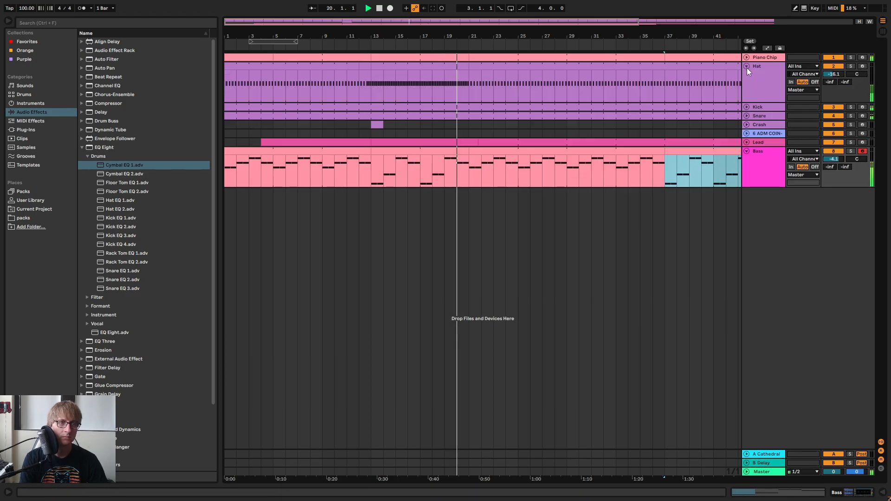
{"action": "left_click", "coordinate": [749, 108]}
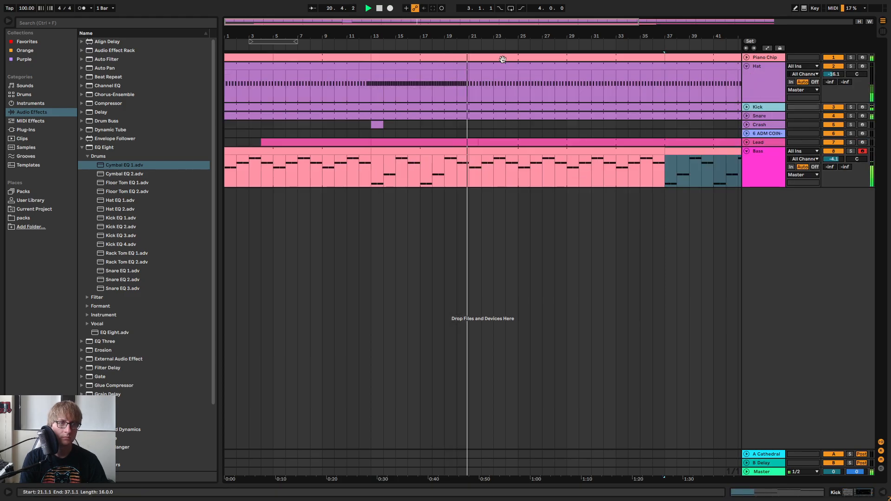
{"action": "left_click", "coordinate": [420, 124]}
{"action": "key", "text": "space"}
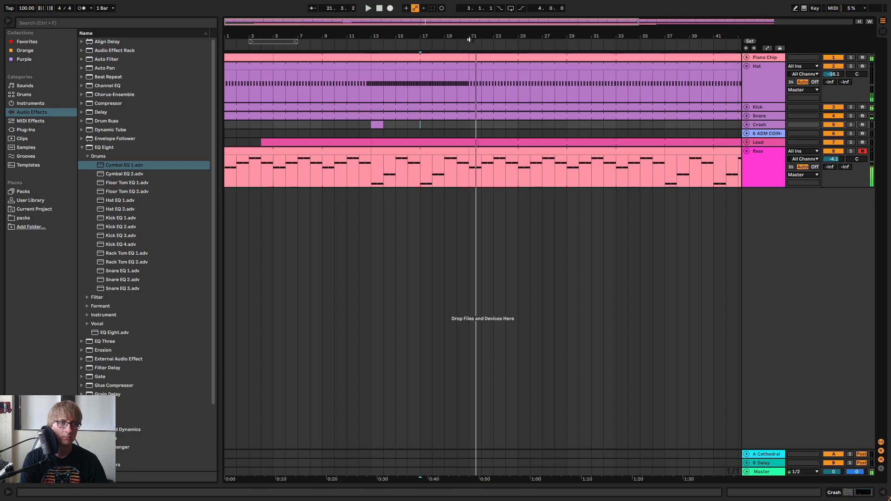
{"action": "left_click_drag", "start_coordinate": [469, 37], "coordinate": [469, 19]}
{"action": "left_click", "coordinate": [402, 125]}
{"action": "left_click", "coordinate": [348, 65]}
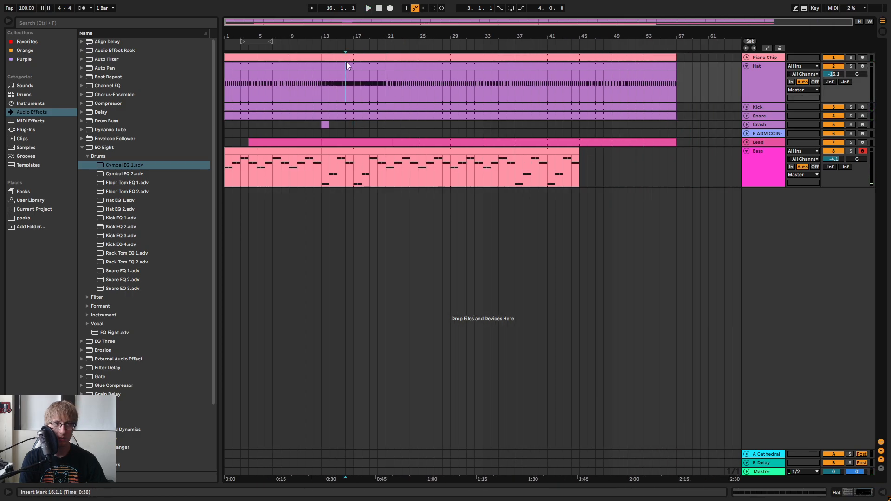
{"action": "key", "text": "ctrl+c"}
{"action": "left_click", "coordinate": [515, 81]}
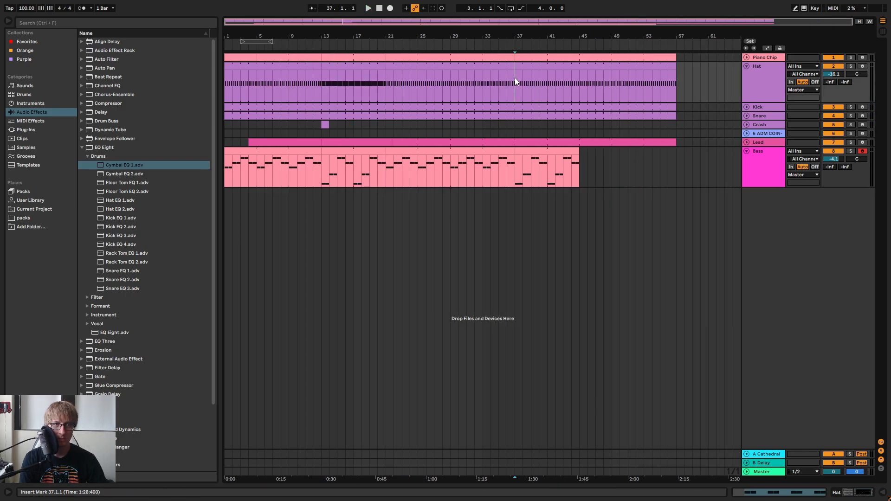
{"action": "key", "text": "ctrl+v"}
Unfold the Kick track, select its bars 13 to 21, and open the Kick clip in an enlarged note editor
{"action": "left_click", "coordinate": [491, 124]}
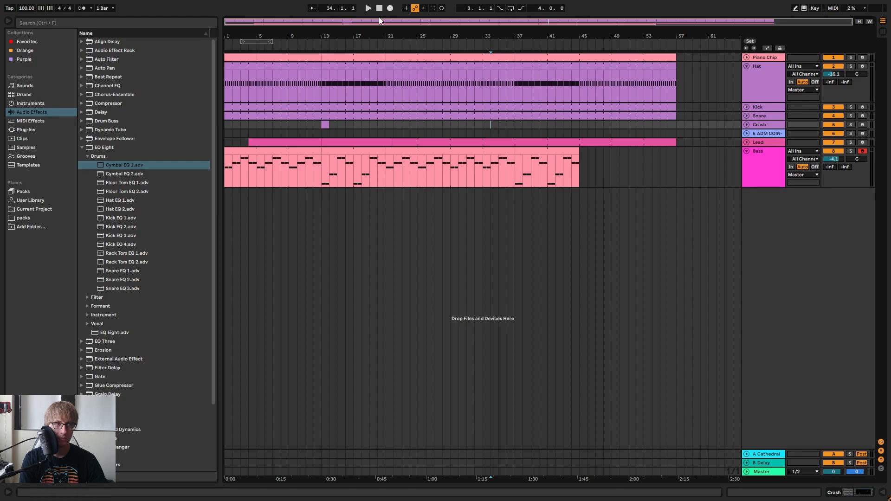
{"action": "left_click_drag", "start_coordinate": [328, 32], "coordinate": [377, 42]}
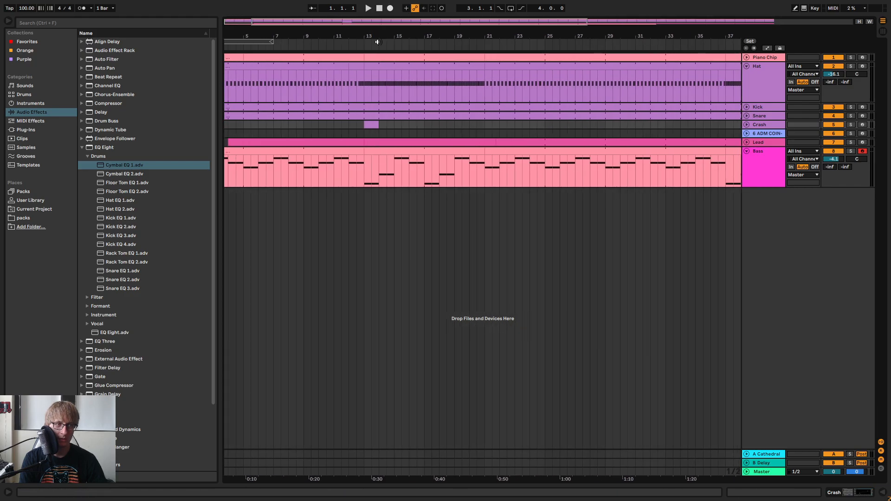
{"action": "left_click", "coordinate": [746, 106]}
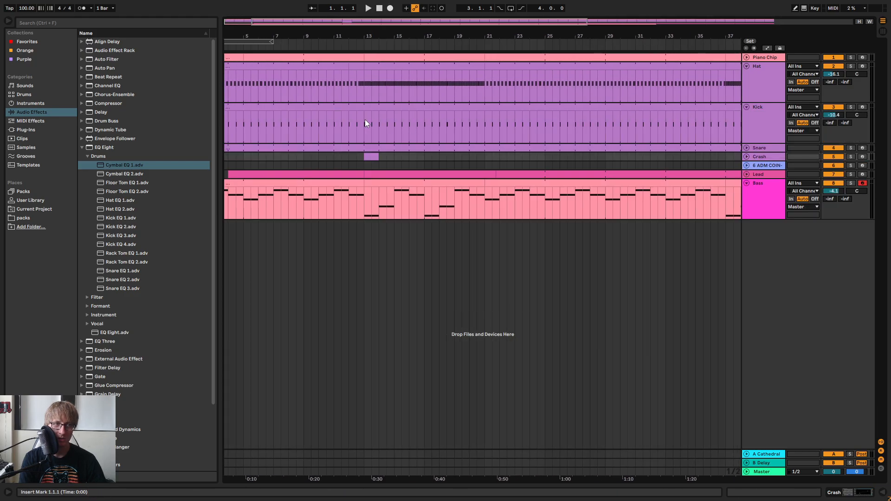
{"action": "left_click_drag", "start_coordinate": [365, 119], "coordinate": [502, 119]}
{"action": "left_click_drag", "start_coordinate": [443, 108], "coordinate": [436, 109]}
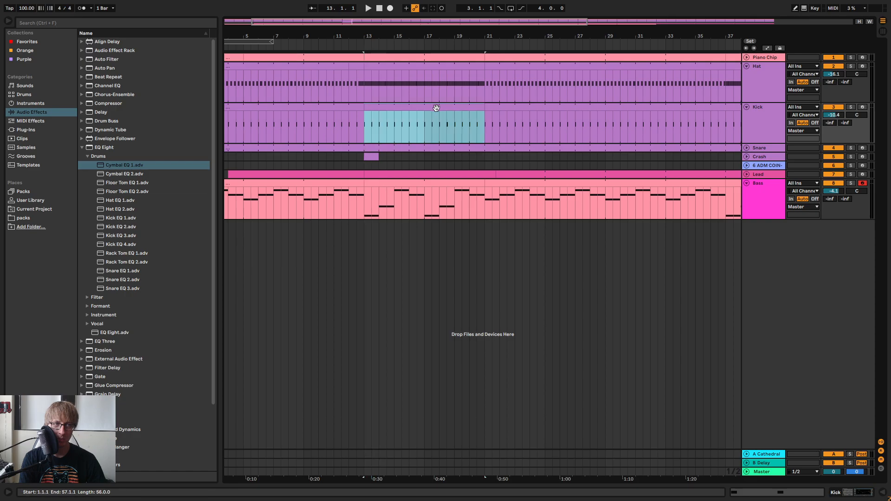
{"action": "double_click", "coordinate": [432, 107]}
{"action": "key", "text": "space"}
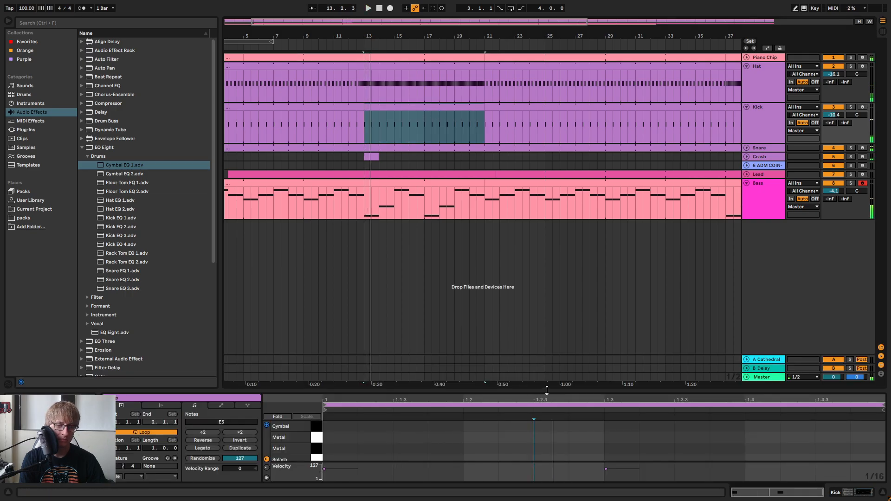
{"action": "left_click_drag", "start_coordinate": [546, 390], "coordinate": [567, 177]}
Try an extra Kicky hit at 1.2.3 in the Kick clip, audition it, and delete it
{"action": "left_click_drag", "start_coordinate": [275, 313], "coordinate": [287, 408]}
{"action": "key", "text": "ctrl+c"}
{"action": "left_click", "coordinate": [499, 304]}
{"action": "key", "text": "ctrl+v"}
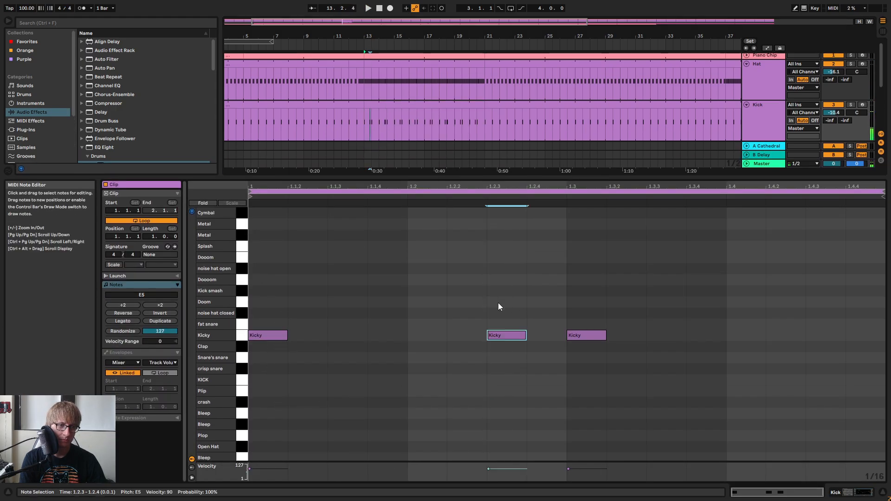
{"action": "key", "text": "space"}
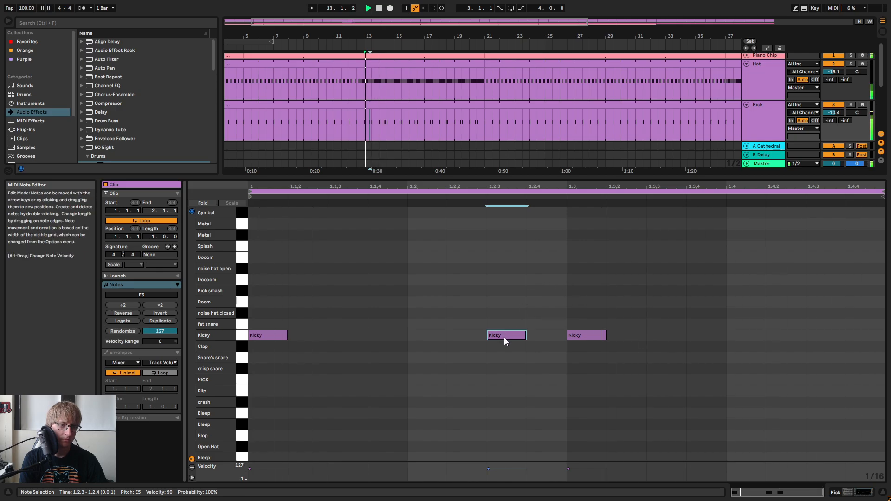
{"action": "key", "text": "space"}
{"action": "key", "text": "Delete"}
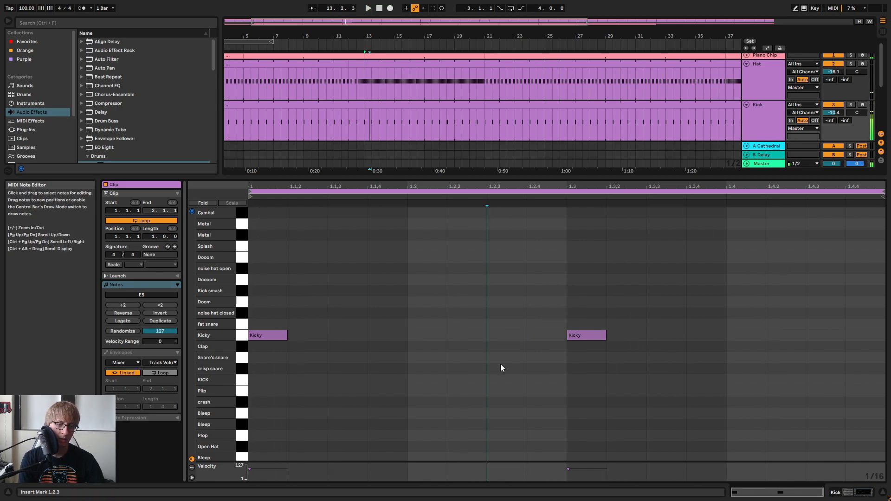
Try the second Kicky hit at 1.2.3, audition it, and return the hit to 1.3
{"action": "left_click_drag", "start_coordinate": [593, 335], "coordinate": [513, 335]}
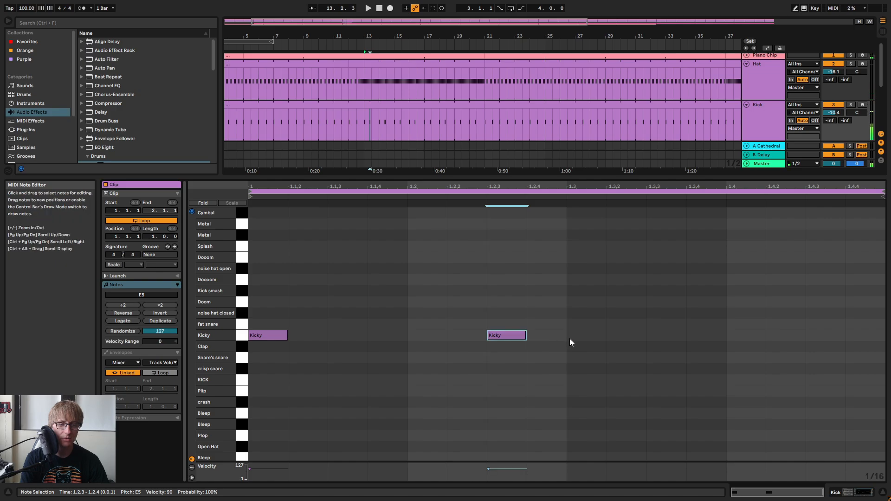
{"action": "key", "text": "space"}
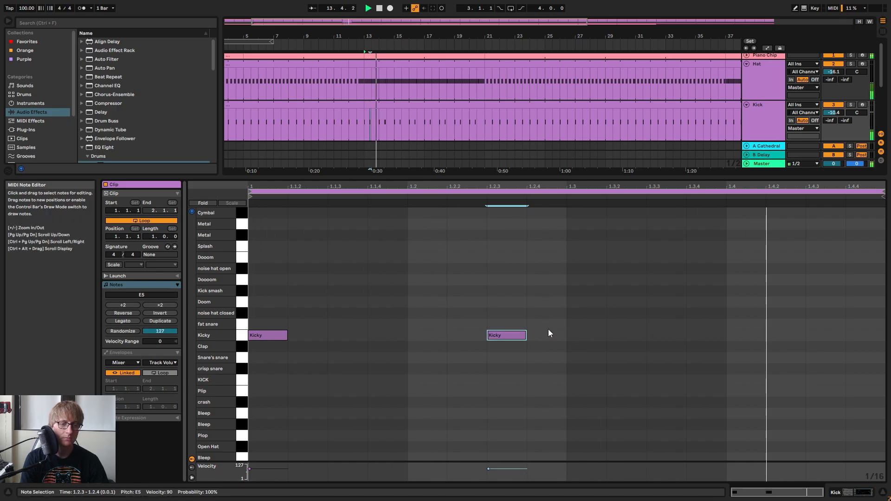
{"action": "key", "text": "space"}
{"action": "left_click_drag", "start_coordinate": [519, 335], "coordinate": [600, 335]}
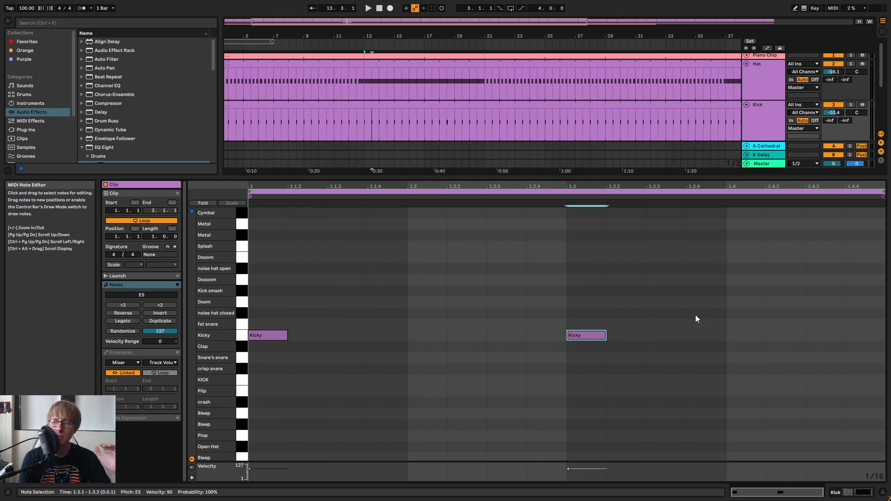
{"action": "key", "text": "space"}
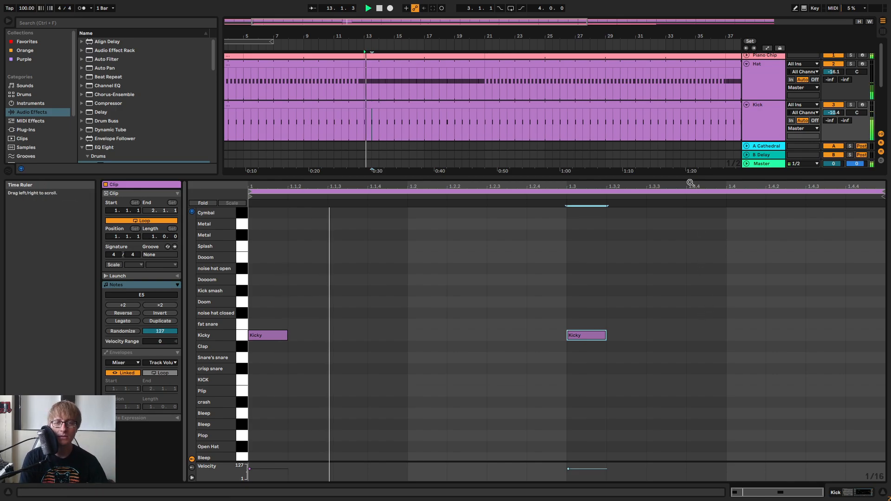
Fold the Kick track and add the Compressor preset Mild Sidechain after EQ Eight on the Bass track
{"action": "left_click_drag", "start_coordinate": [697, 175], "coordinate": [699, 388]}
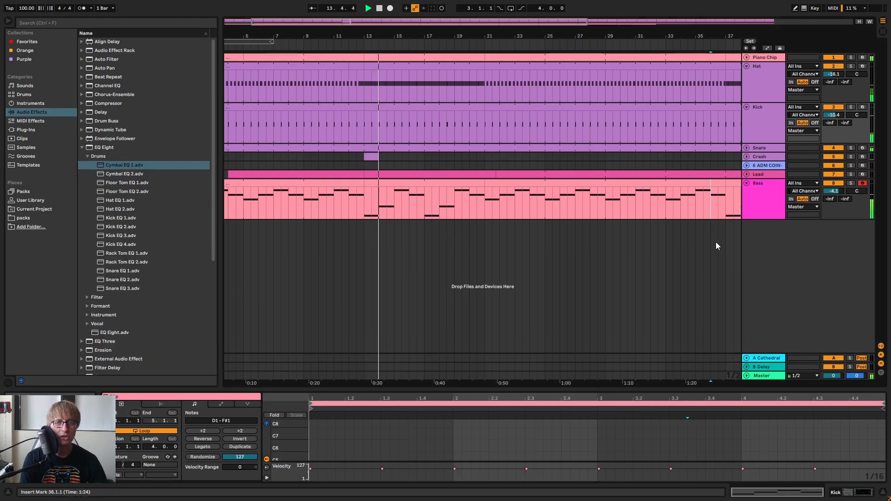
{"action": "left_click", "coordinate": [747, 107]}
{"action": "left_click", "coordinate": [765, 172]}
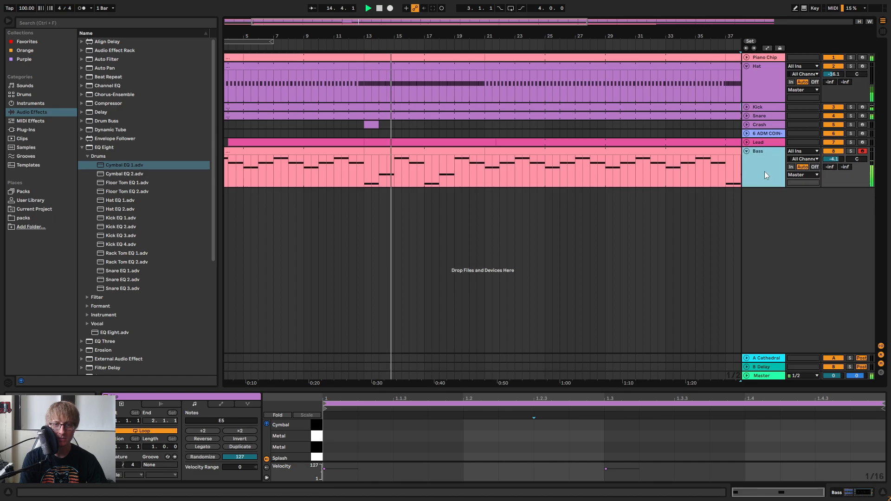
{"action": "scroll", "coordinate": [438, 200], "scroll_direction": "right", "scroll_amount": 10}
{"action": "left_click", "coordinate": [93, 105]}
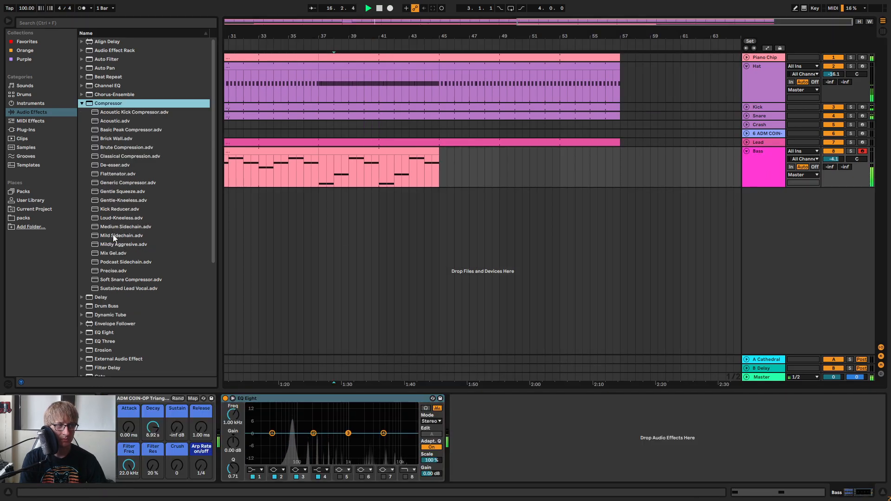
{"action": "left_click_drag", "start_coordinate": [113, 234], "coordinate": [535, 396]}
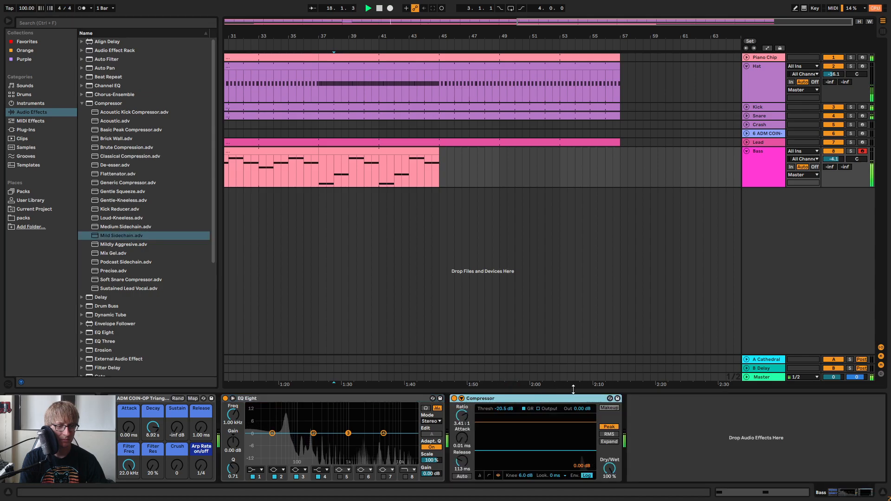
Set Kick as the Bass Compressor's sidechain source, enable the sidechain EQ, and lower the threshold to about -26.5 dB
{"action": "left_click", "coordinate": [462, 399]}
{"action": "left_click", "coordinate": [469, 422]}
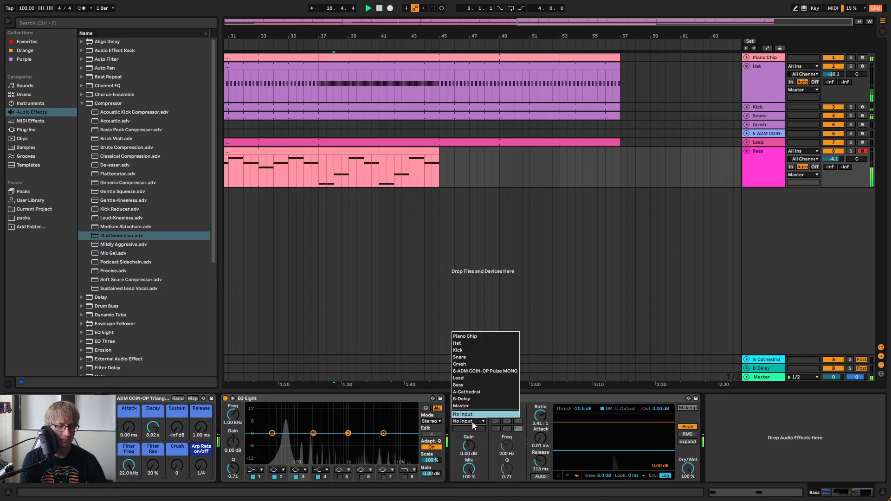
{"action": "left_click", "coordinate": [471, 351]}
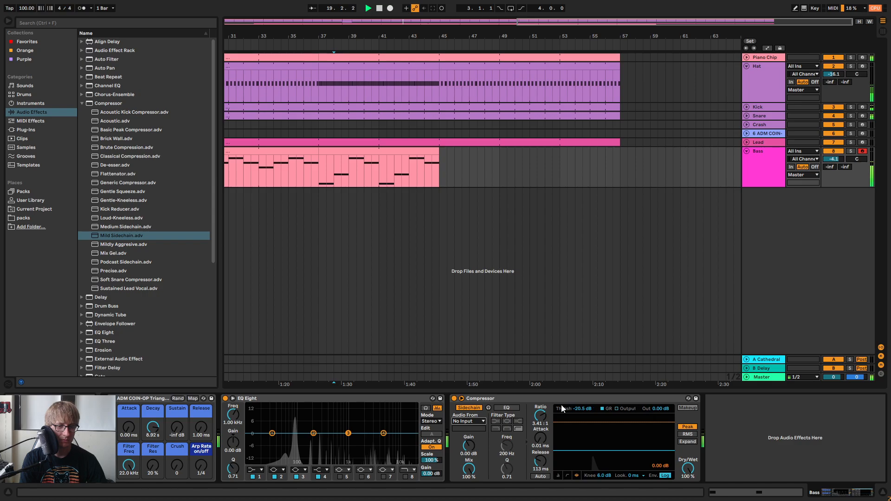
{"action": "left_click", "coordinate": [506, 408]}
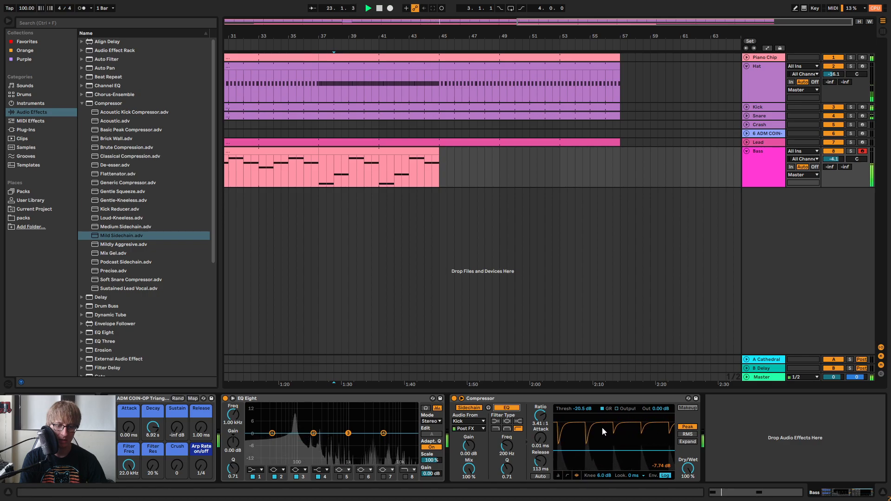
{"action": "left_click_drag", "start_coordinate": [602, 427], "coordinate": [602, 438]}
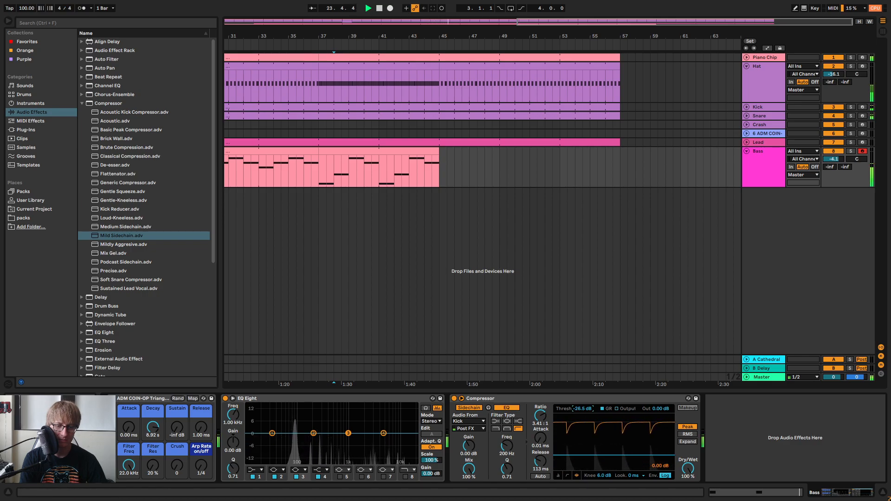
Solo the Bass track to audition it and lower its Compressor threshold to -33.1 dB
{"action": "left_click", "coordinate": [851, 151]}
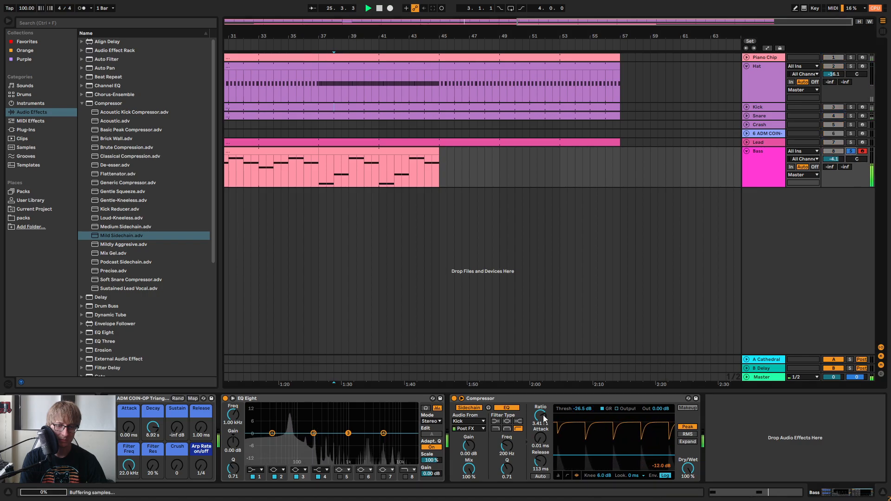
{"action": "left_click_drag", "start_coordinate": [577, 415], "coordinate": [578, 441]}
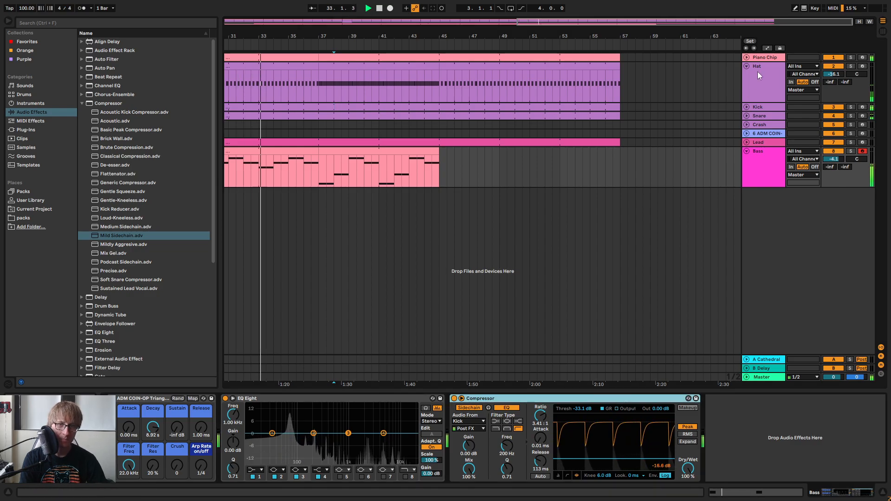
Copy the sidechained Compressor onto the end of the Piano Chip track's device chain and set its threshold to -20.5 dB
{"action": "left_click", "coordinate": [764, 58]}
{"action": "left_click", "coordinate": [631, 430]}
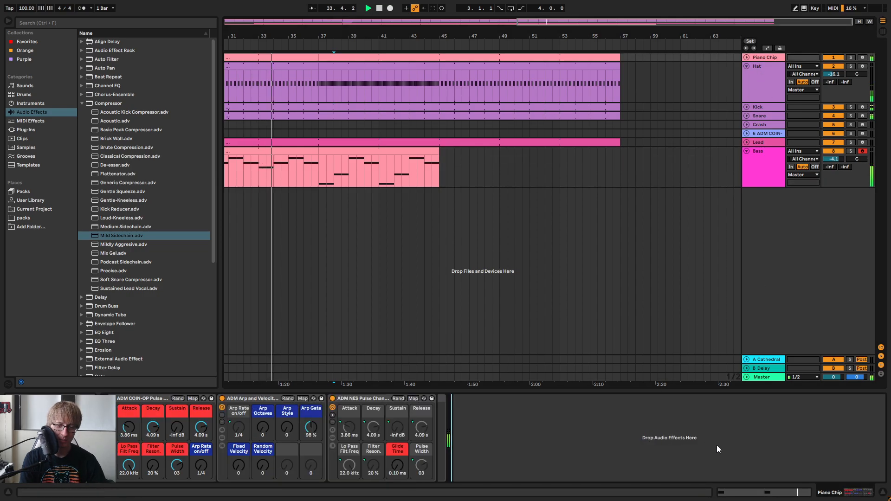
{"action": "key", "text": "Return"}
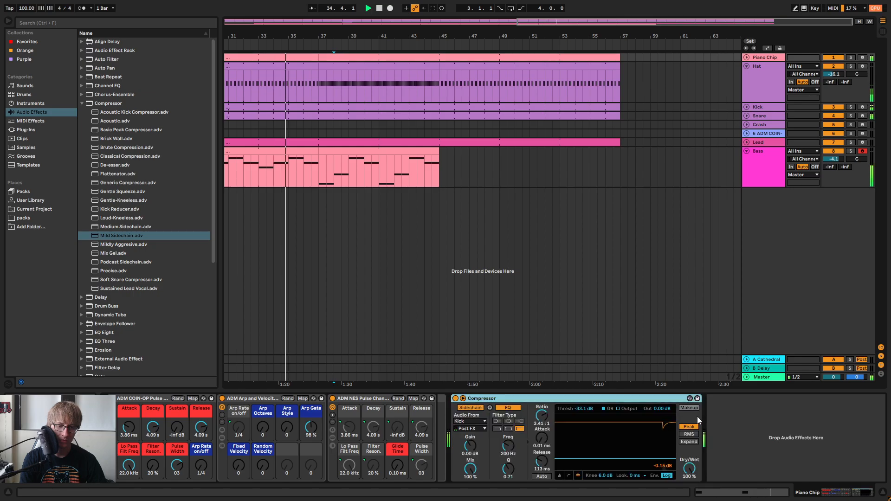
{"action": "left_click", "coordinate": [584, 409]}
{"action": "left_click_drag", "start_coordinate": [583, 409], "coordinate": [584, 387]}
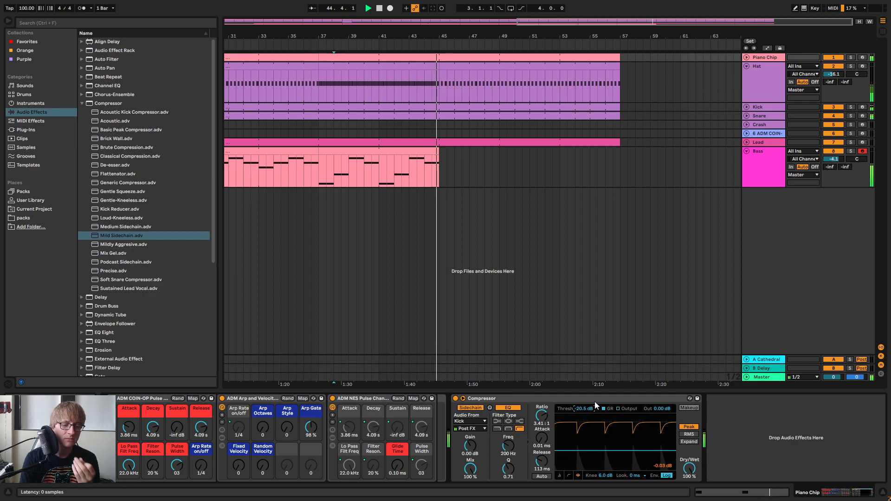
Fold the Hat track and audition the arrangement from about bar 12 through the crash clip at bar 13
{"action": "left_click", "coordinate": [747, 70]}
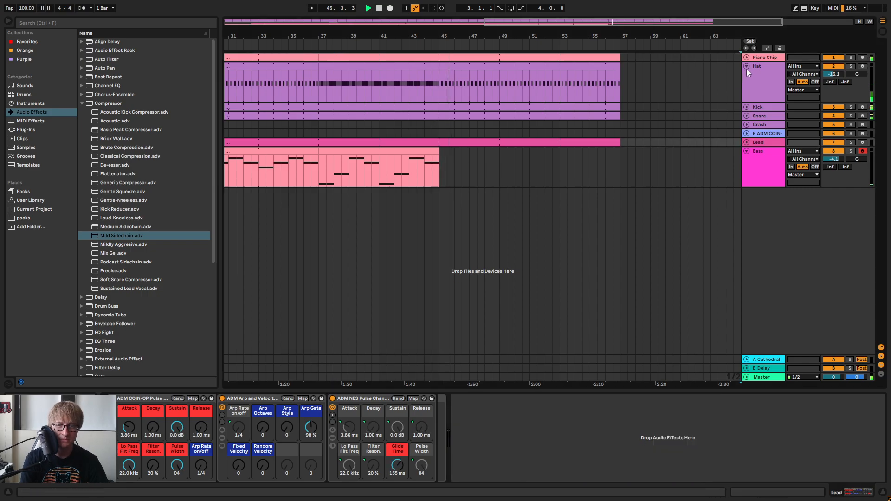
{"action": "left_click", "coordinate": [746, 65]}
{"action": "left_click", "coordinate": [625, 144]}
{"action": "left_click_drag", "start_coordinate": [418, 46], "coordinate": [551, 46]}
{"action": "left_click", "coordinate": [391, 96]}
{"action": "key", "text": "space"}
{"action": "left_click", "coordinate": [391, 100]}
{"action": "left_click", "coordinate": [314, 42]}
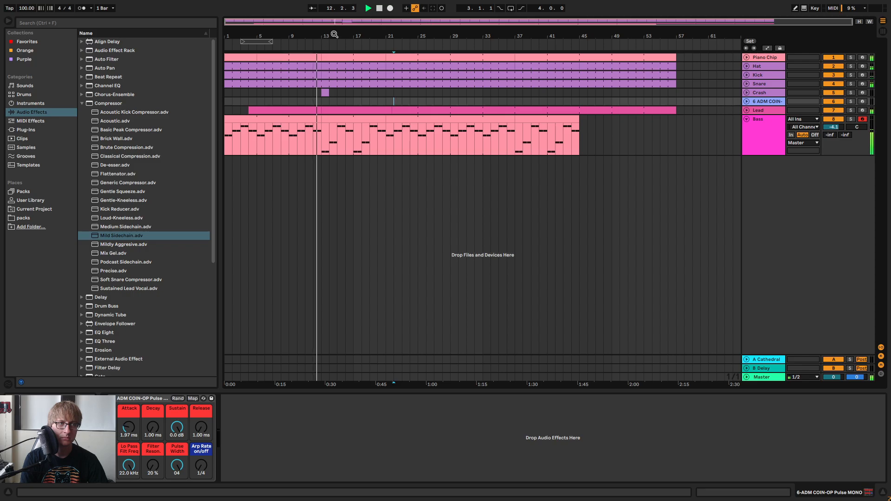
{"action": "left_click_drag", "start_coordinate": [335, 35], "coordinate": [365, 48]}
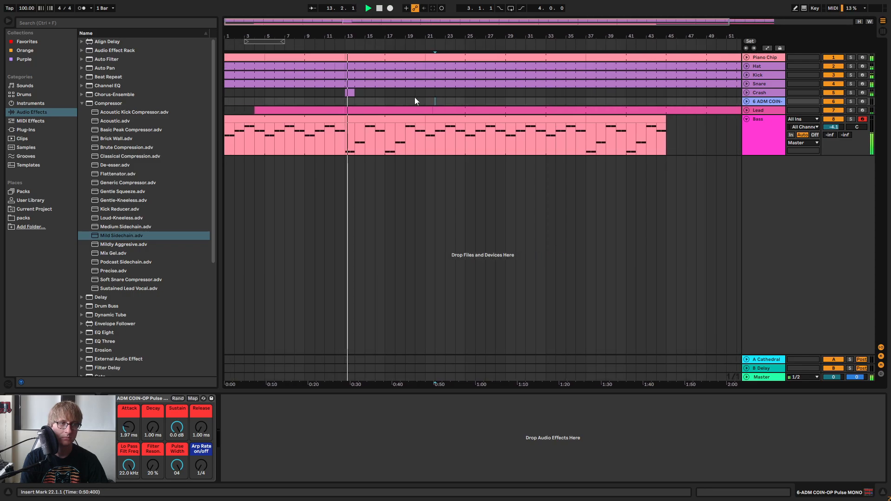
{"action": "left_click", "coordinate": [349, 92]}
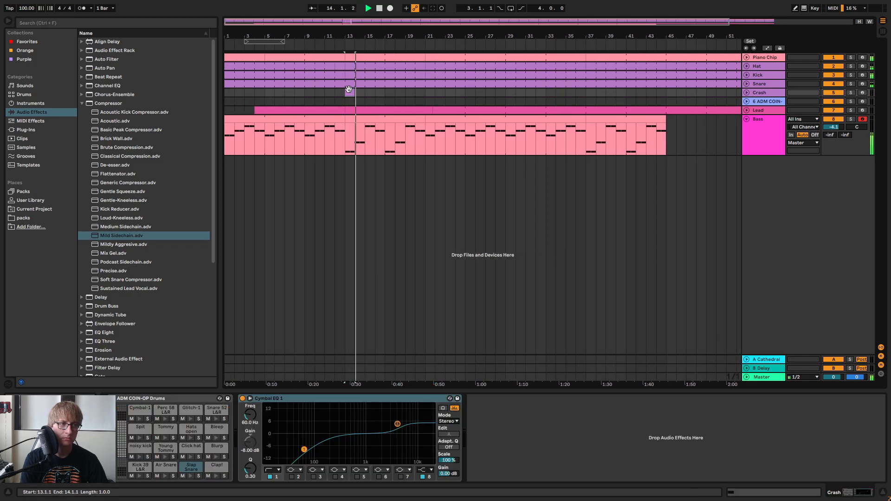
Unfold the Lead track and copy its melody clip from bars 4–13 to bar 20
{"action": "left_click", "coordinate": [746, 110]}
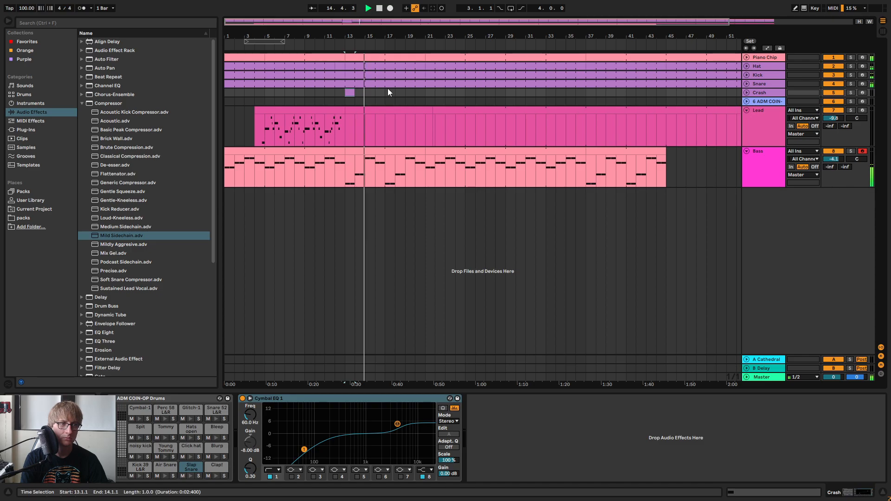
{"action": "left_click", "coordinate": [282, 118]}
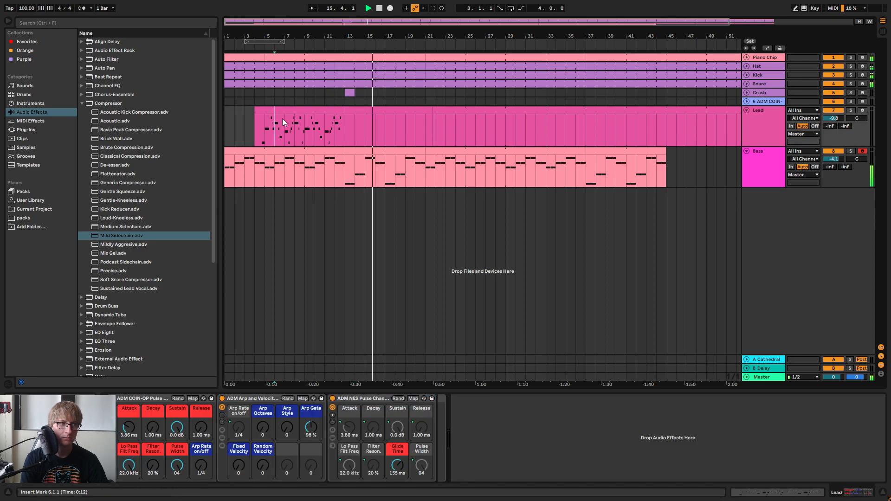
{"action": "left_click", "coordinate": [294, 109]}
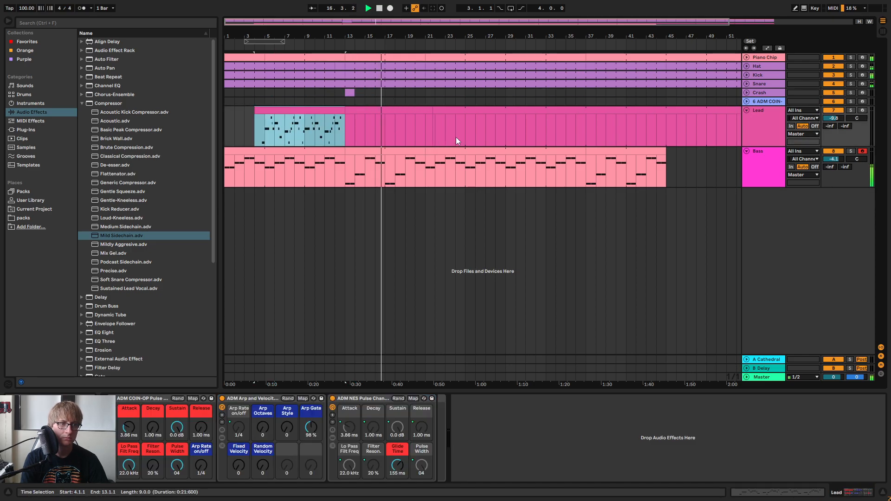
{"action": "left_click", "coordinate": [426, 137]}
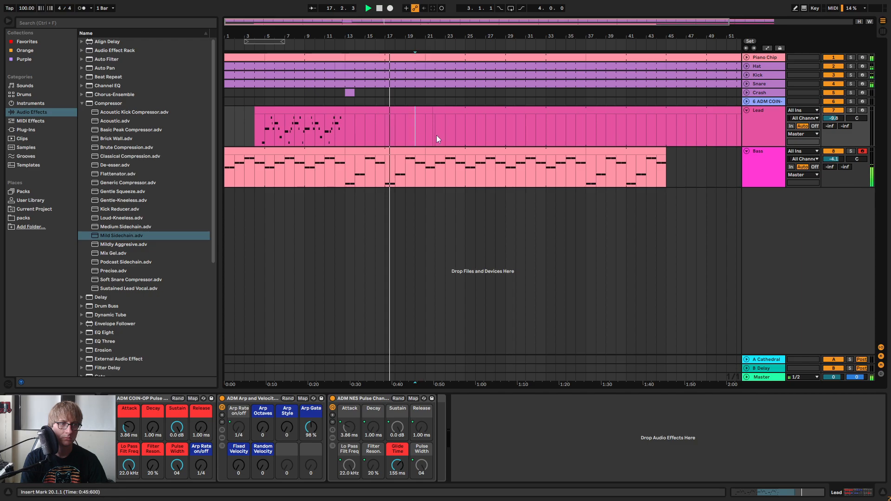
{"action": "key", "text": "ctrl+v"}
Delete the remaining Lead clip from bar 29 to bar 57
{"action": "left_click", "coordinate": [535, 128]}
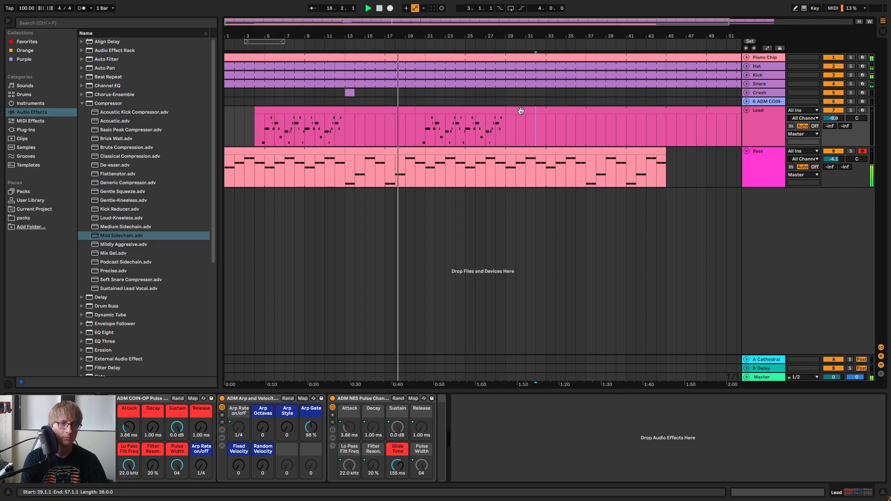
{"action": "left_click", "coordinate": [521, 110]}
{"action": "key", "text": "Delete"}
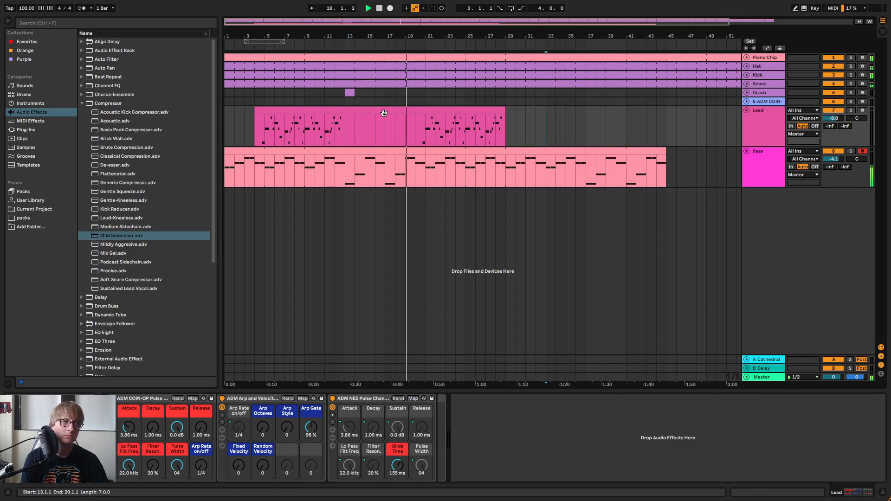
{"action": "left_click", "coordinate": [383, 113]}
Copy the Crash clip from bar 13 to bar 21 and fold the Lead track
{"action": "left_click", "coordinate": [349, 93]}
{"action": "left_click", "coordinate": [426, 94]}
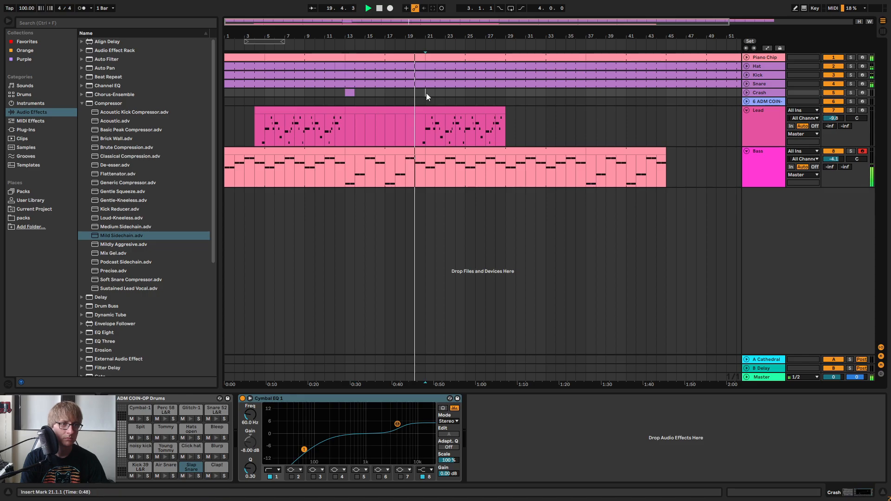
{"action": "key", "text": "ctrl+v"}
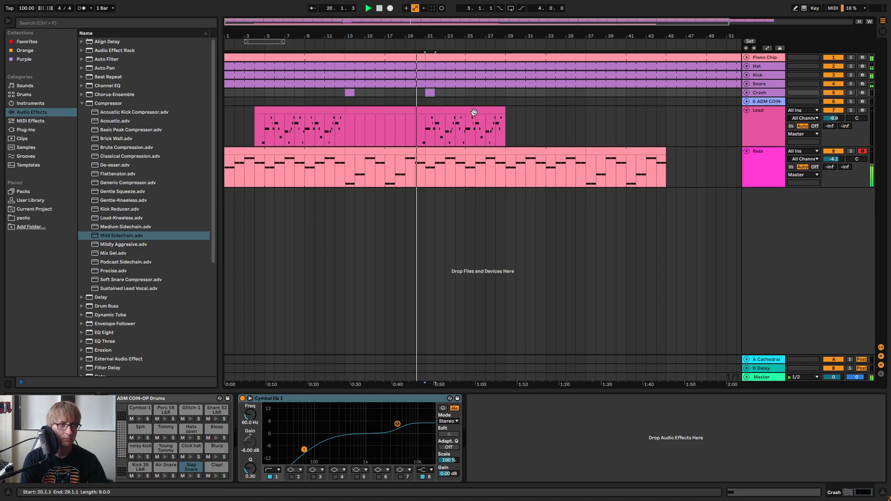
{"action": "left_click", "coordinate": [747, 110]}
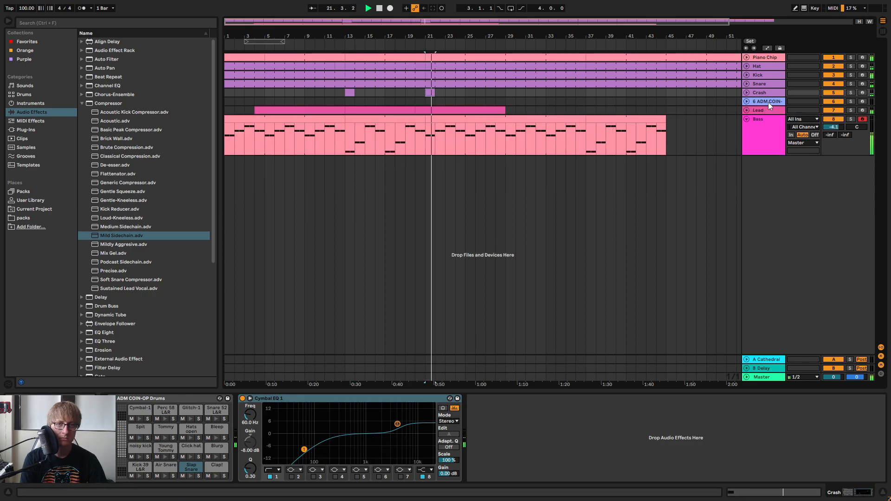
Delete the empty ADM COIN-OP Pulse MONO track and fold the Bass track
{"action": "left_click", "coordinate": [767, 102]}
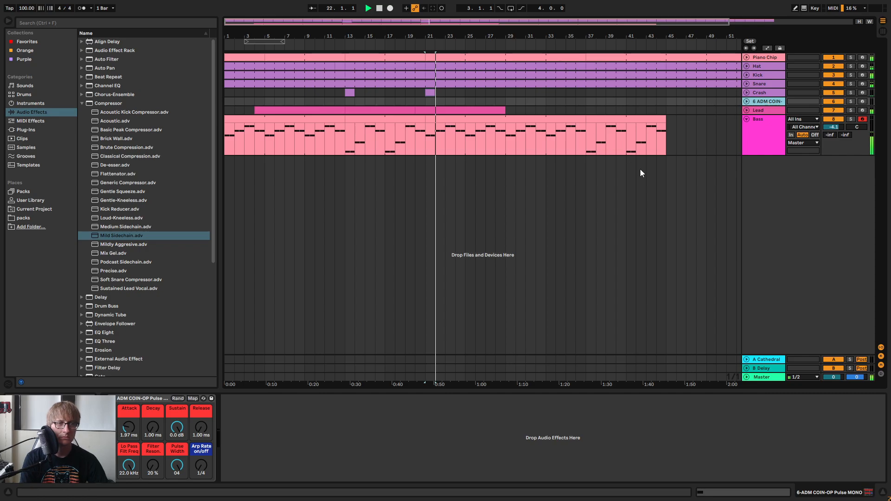
{"action": "key", "text": "Delete"}
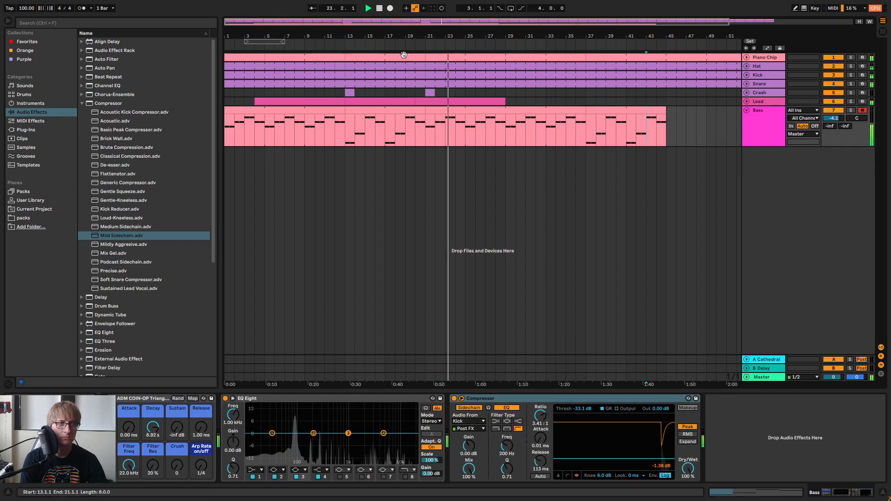
{"action": "left_click", "coordinate": [747, 110]}
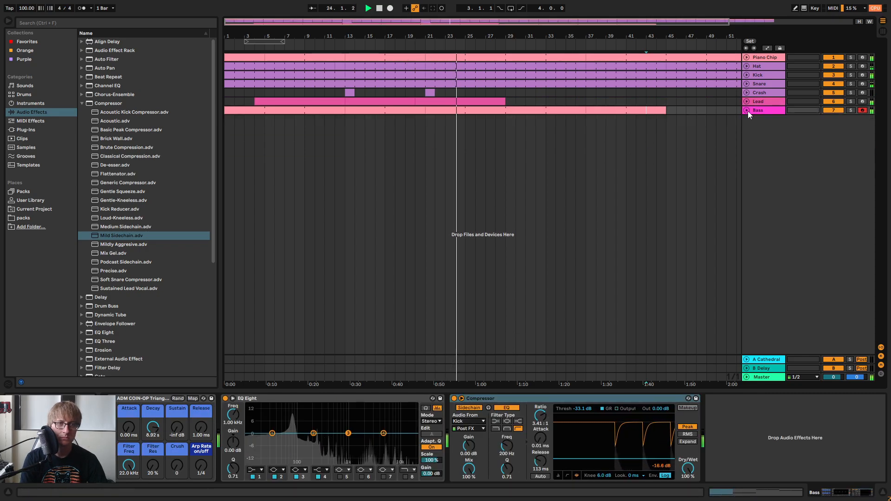
{"action": "left_click", "coordinate": [559, 157]}
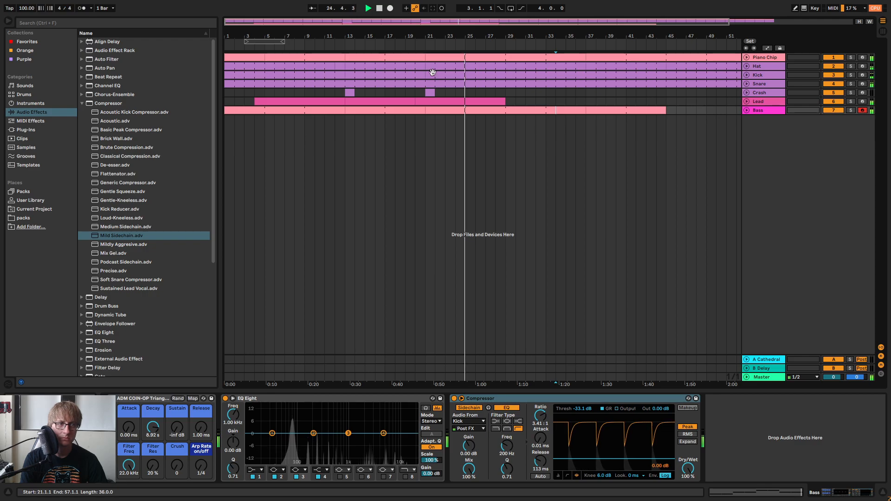
Unfold the Hat track and trim the start of its bar 21 clip to bar 29, leaving bars 21–29 empty
{"action": "scroll", "coordinate": [433, 69], "scroll_direction": "up", "scroll_amount": 3}
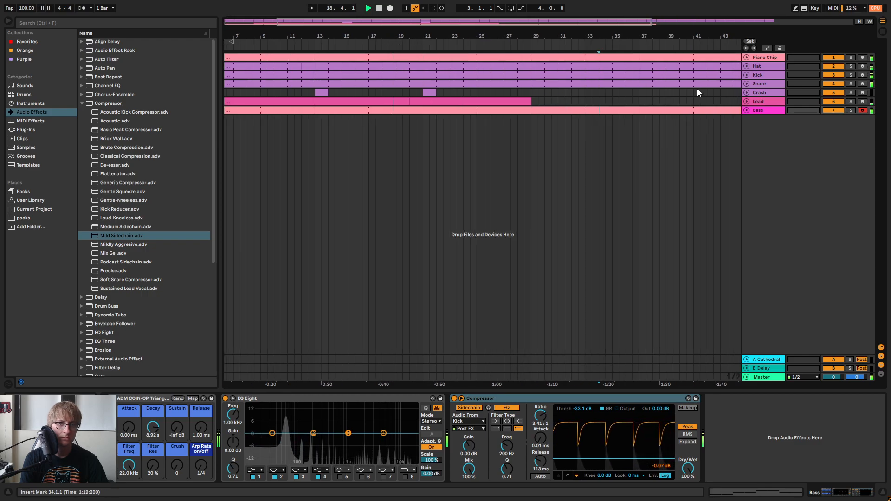
{"action": "left_click", "coordinate": [747, 66]}
{"action": "left_click", "coordinate": [474, 90]}
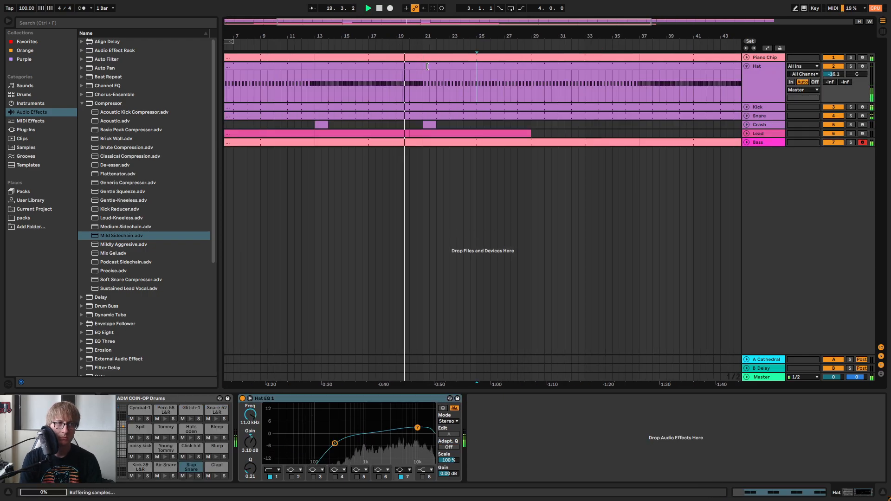
{"action": "left_click_drag", "start_coordinate": [428, 66], "coordinate": [534, 68]}
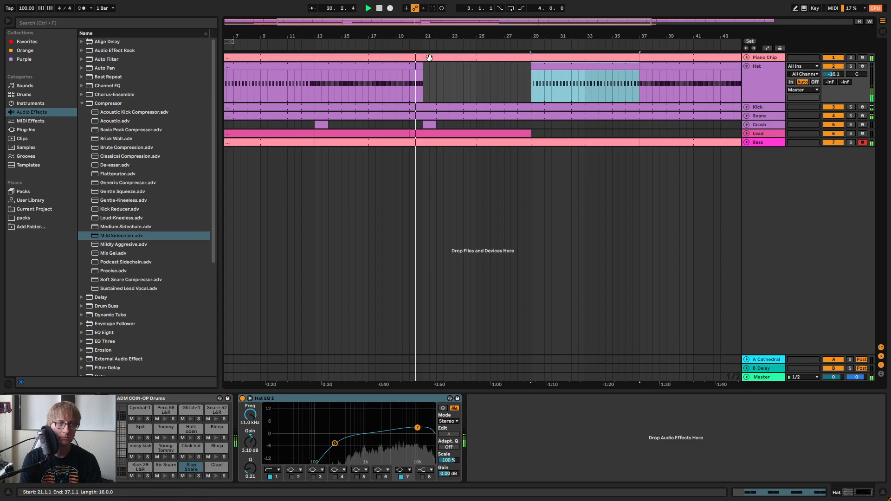
Try trimming the start of the bar 21 Piano Chip clip to 23.3.1, and return it to 21.1.1
{"action": "left_click", "coordinate": [458, 58]}
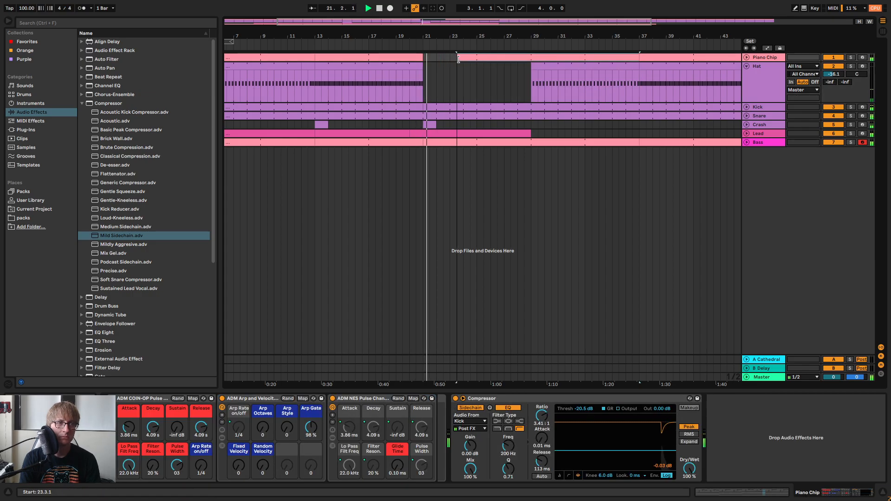
{"action": "left_click", "coordinate": [426, 59]}
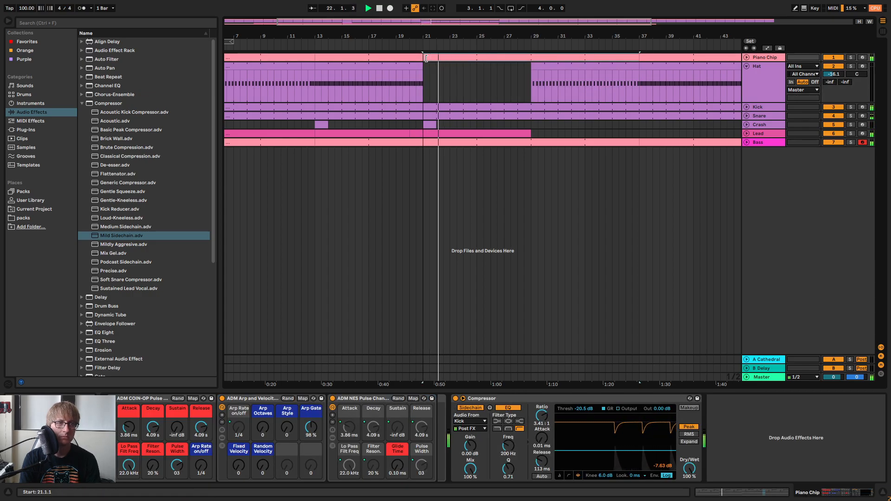
{"action": "left_click", "coordinate": [472, 83]}
Unfold the Piano Chip track, separate bars 21–29 as their own clip, and open that clip in an enlarged note editor
{"action": "left_click", "coordinate": [746, 57]}
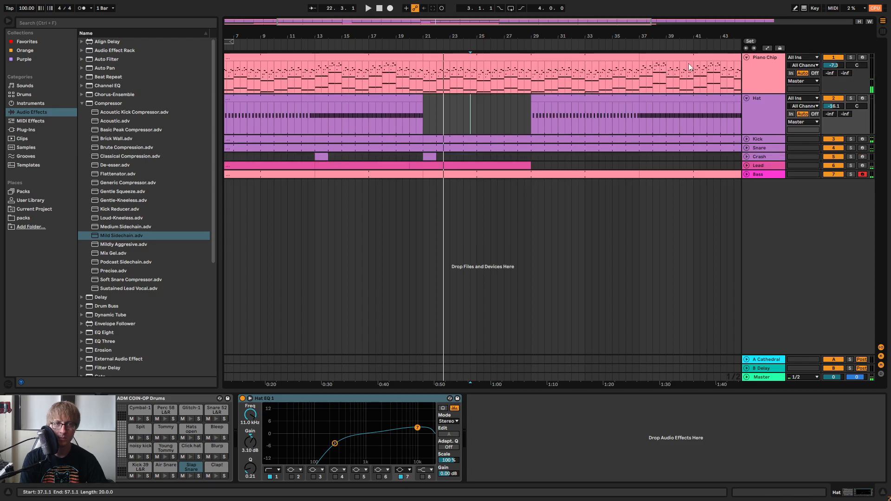
{"action": "left_click_drag", "start_coordinate": [529, 75], "coordinate": [444, 66]}
{"action": "left_click", "coordinate": [480, 99]}
{"action": "left_click", "coordinate": [478, 59]}
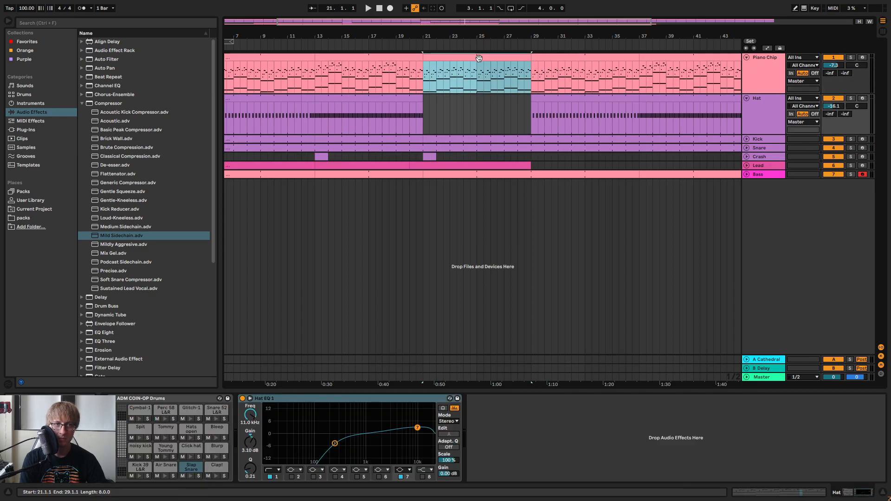
{"action": "double_click", "coordinate": [479, 58]}
{"action": "key", "text": "space"}
{"action": "left_click_drag", "start_coordinate": [637, 383], "coordinate": [557, 90]}
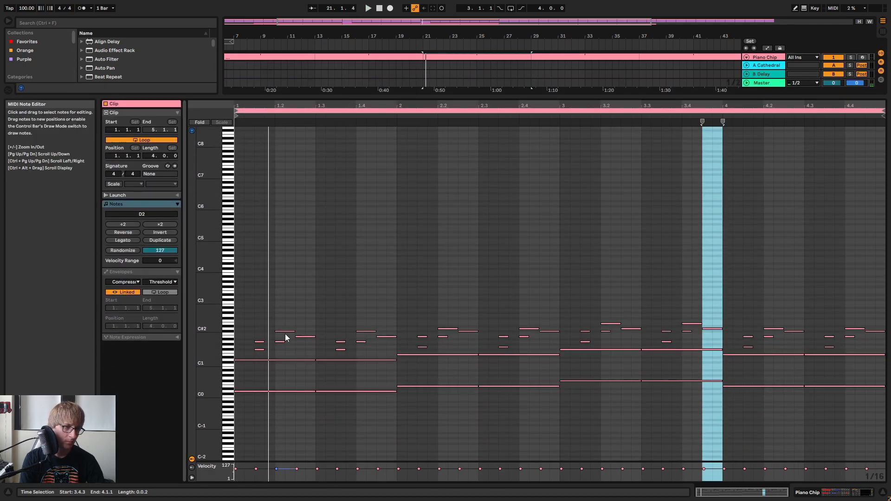
Deactivate the A1–C#2 notes from 1.2.1 to 1.3.1 in the Piano Chip clip and audition it
{"action": "left_click_drag", "start_coordinate": [280, 345], "coordinate": [297, 313]}
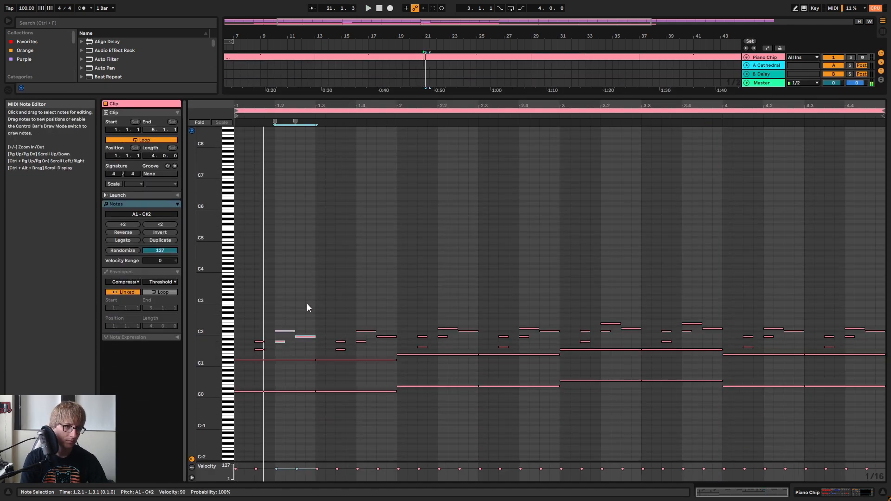
{"action": "key", "text": "0"}
{"action": "key", "text": "space"}
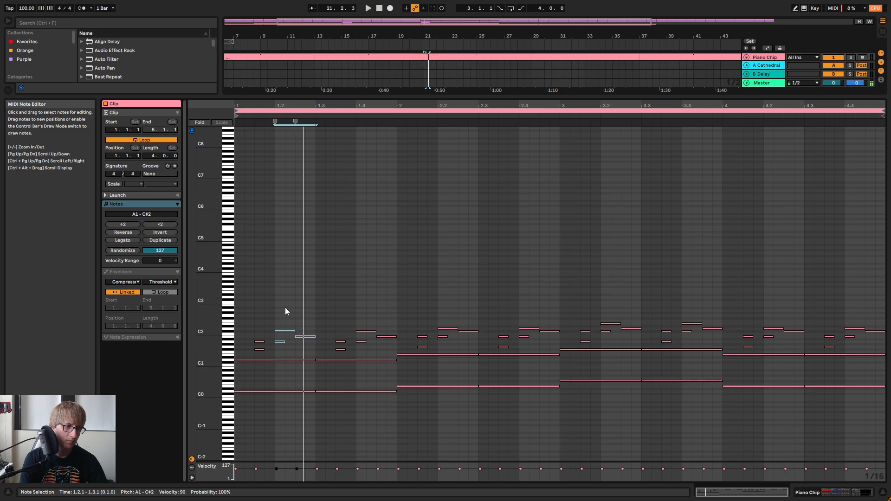
Copy the F#1–A1 chord from 1.1.3 to 1.2.3 and audition the clip
{"action": "left_click_drag", "start_coordinate": [257, 331], "coordinate": [273, 355]}
{"action": "left_click", "coordinate": [295, 347]}
{"action": "key", "text": "ctrl+v"}
{"action": "key", "text": "space"}
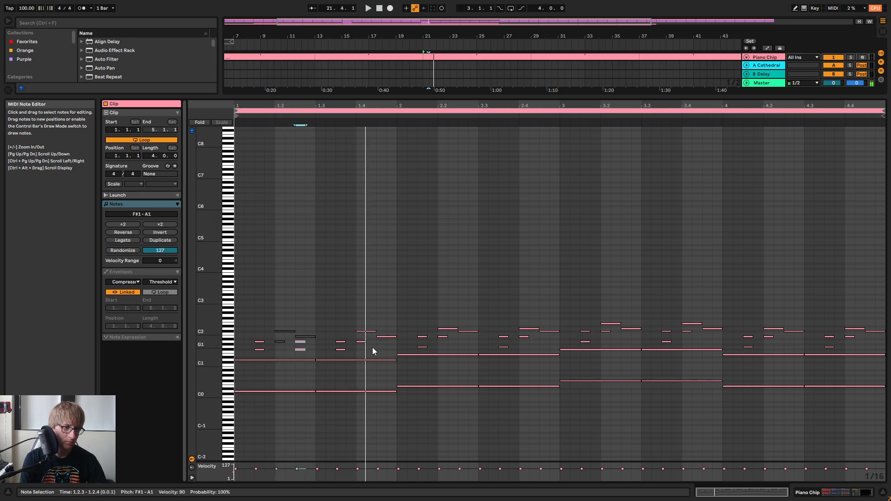
Delete the melody notes on beat 1.4 and place the F#1–A1 chord at 1.4.3
{"action": "key", "text": "Delete"}
{"action": "left_click", "coordinate": [345, 343]}
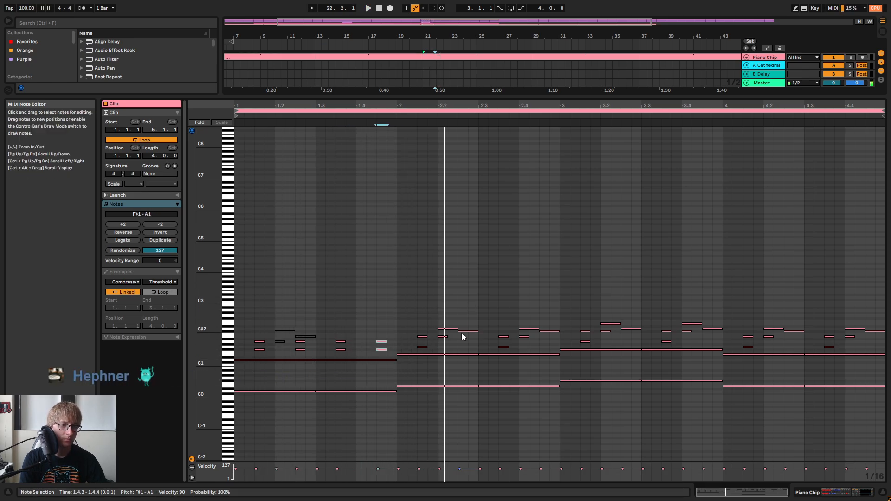
Replace the melody notes on beats 2.2 and 2.4 with copies of the G1–B1 chord at 2.2.3 and 2.4.3
{"action": "key", "text": "space"}
{"action": "mouse_move", "coordinate": [440, 345]}
{"action": "left_mouse_down"}
{"action": "mouse_move", "coordinate": [473, 324]}
{"action": "mouse_move", "coordinate": [427, 346]}
{"action": "left_mouse_up"}
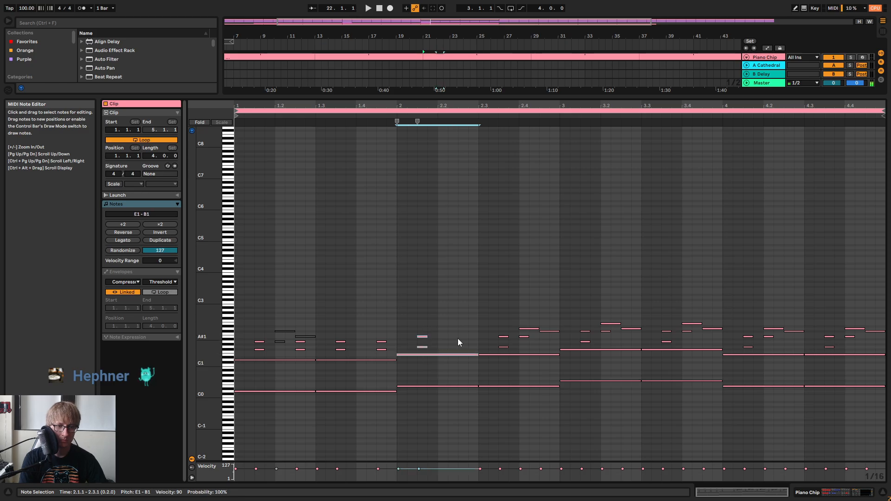
{"action": "left_click", "coordinate": [504, 352]}
{"action": "left_click", "coordinate": [544, 348]}
{"action": "key", "text": "ctrl+v"}
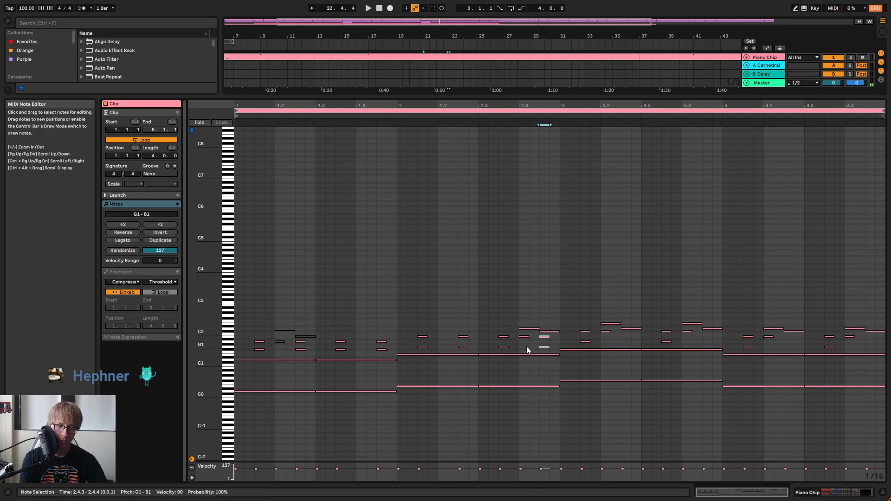
Replace the melody notes on beats 3.2 and 3.4 with copies of the A1–C#2 chord at 3.2.3 and 3.4.3
{"action": "left_click_drag", "start_coordinate": [604, 339], "coordinate": [644, 315]}
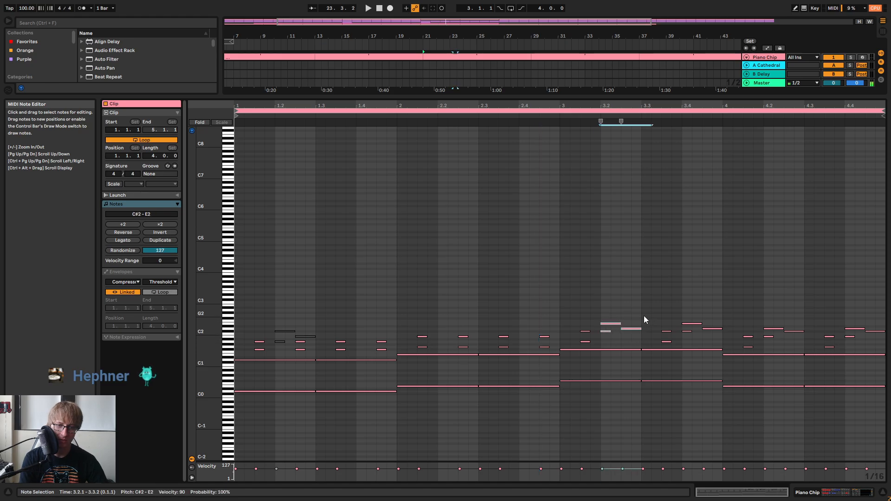
{"action": "key", "text": "Delete"}
{"action": "left_click", "coordinate": [624, 331]}
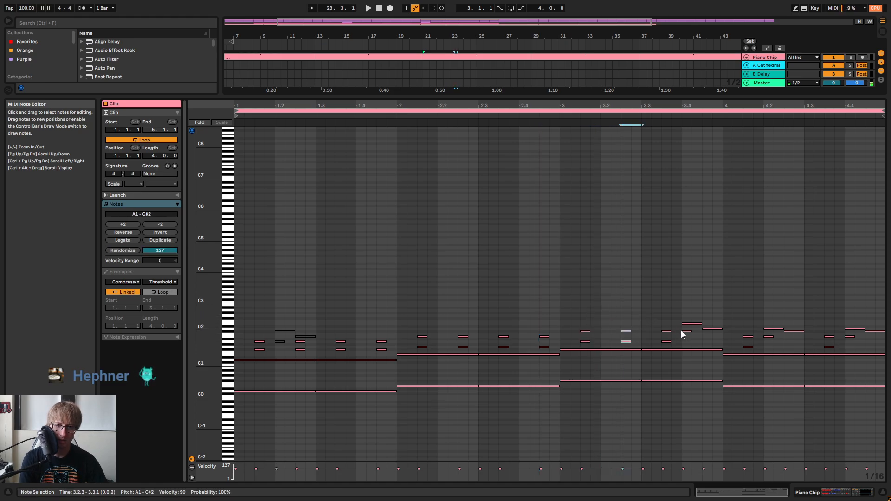
{"action": "key", "text": "ctrl+v"}
{"action": "left_click", "coordinate": [689, 308]}
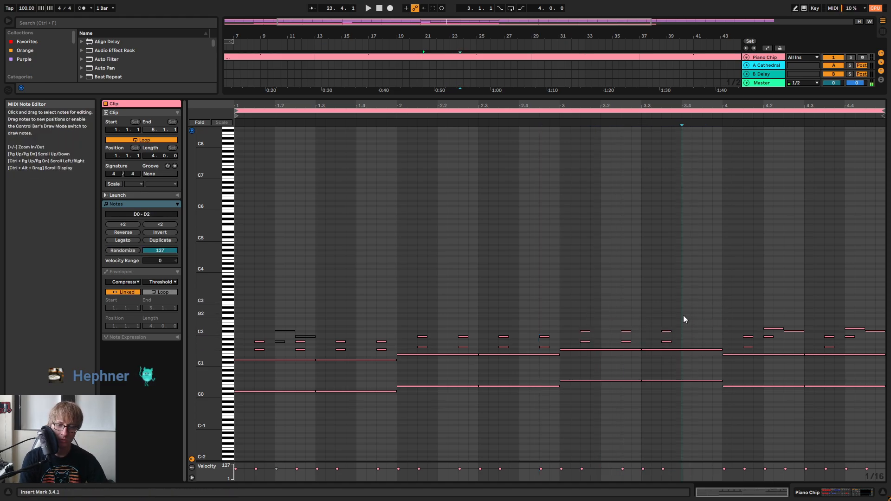
{"action": "left_click_drag", "start_coordinate": [684, 316], "coordinate": [666, 344]}
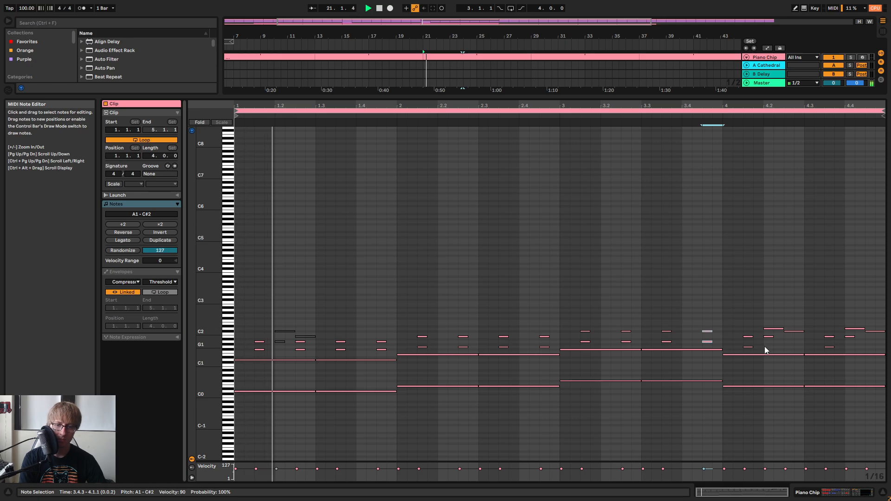
Replace the melody notes on beats 4.2 and 4.4 with copies of the G1–B1 chord at 4.2.3 and 4.4.3
{"action": "left_click_drag", "start_coordinate": [764, 346], "coordinate": [816, 313]}
{"action": "key", "text": "Delete"}
{"action": "left_click_drag", "start_coordinate": [753, 315], "coordinate": [754, 354]}
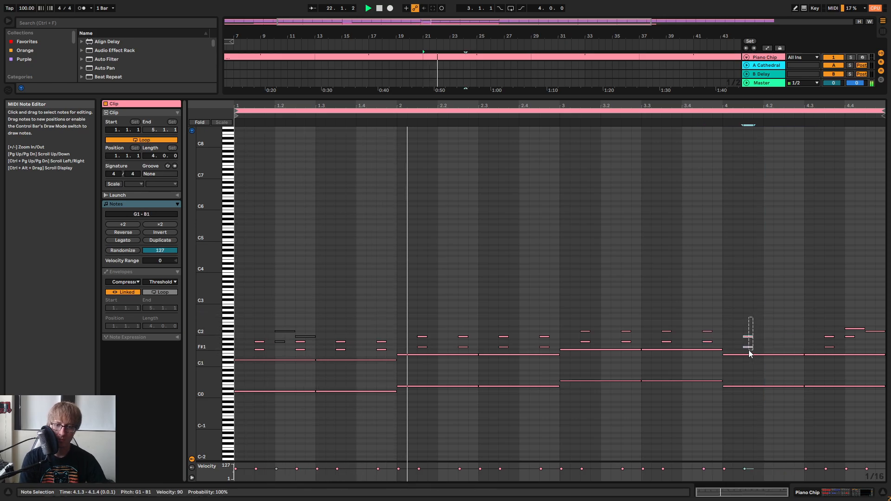
{"action": "left_click", "coordinate": [789, 342]}
{"action": "key", "text": "ctrl+v"}
{"action": "mouse_move", "coordinate": [844, 346]}
{"action": "left_mouse_down"}
{"action": "mouse_move", "coordinate": [878, 321]}
{"action": "mouse_move", "coordinate": [841, 334]}
{"action": "mouse_move", "coordinate": [832, 350]}
{"action": "left_mouse_up"}
{"action": "key", "text": "Delete"}
{"action": "left_click", "coordinate": [867, 345]}
{"action": "key", "text": "ctrl+v"}
{"action": "left_click", "coordinate": [841, 287]}
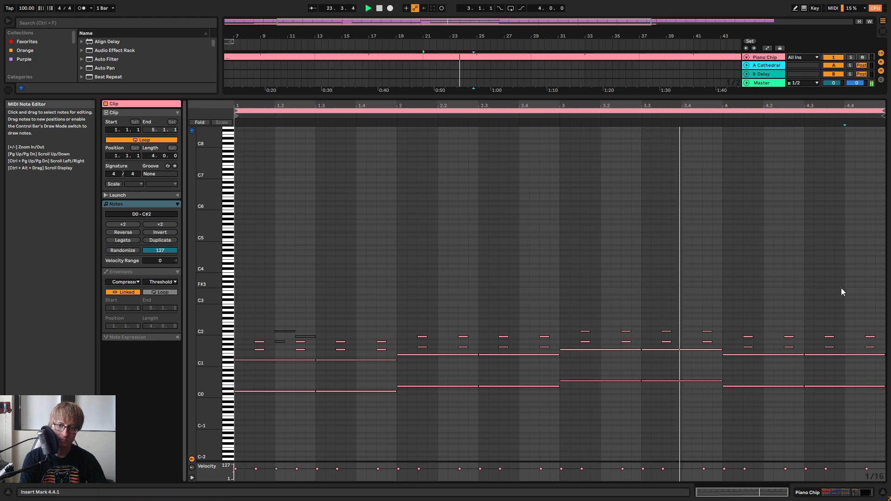
Shrink the note editor to bring back the full arrangement and audition the breakdown through bar 29
{"action": "left_click_drag", "start_coordinate": [709, 95], "coordinate": [709, 392]}
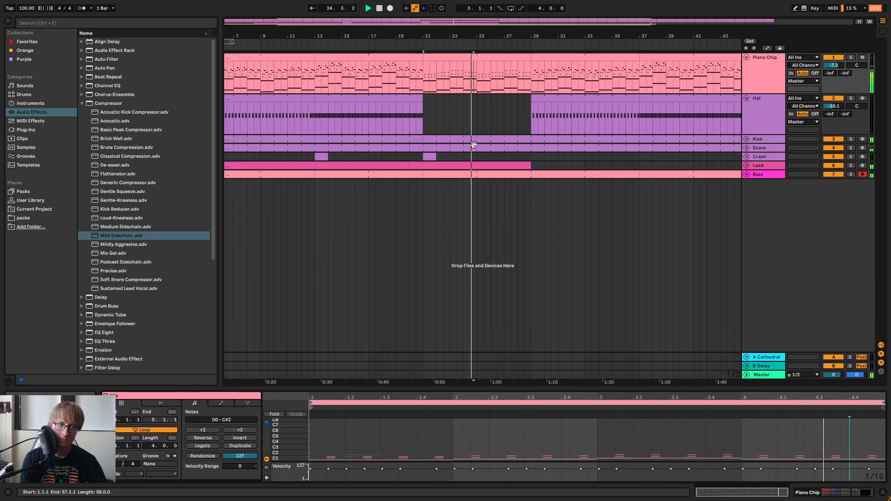
{"action": "left_click", "coordinate": [512, 110]}
{"action": "left_click", "coordinate": [517, 174]}
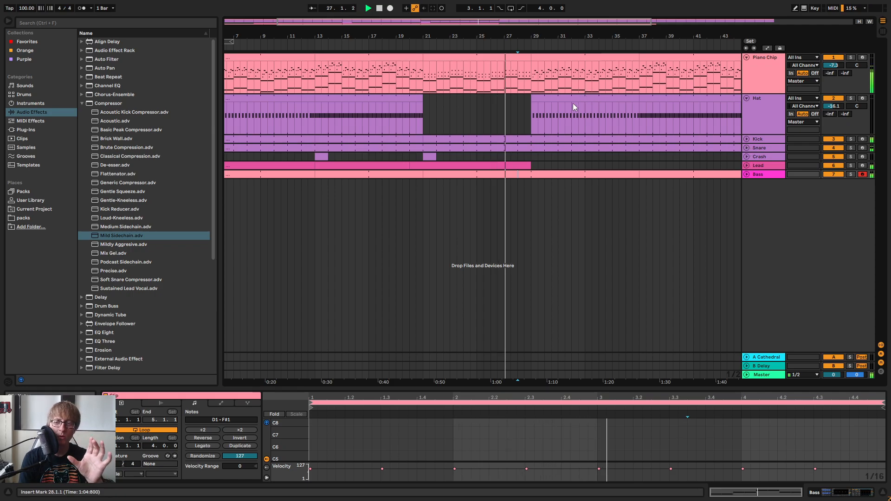
{"action": "left_click", "coordinate": [514, 116]}
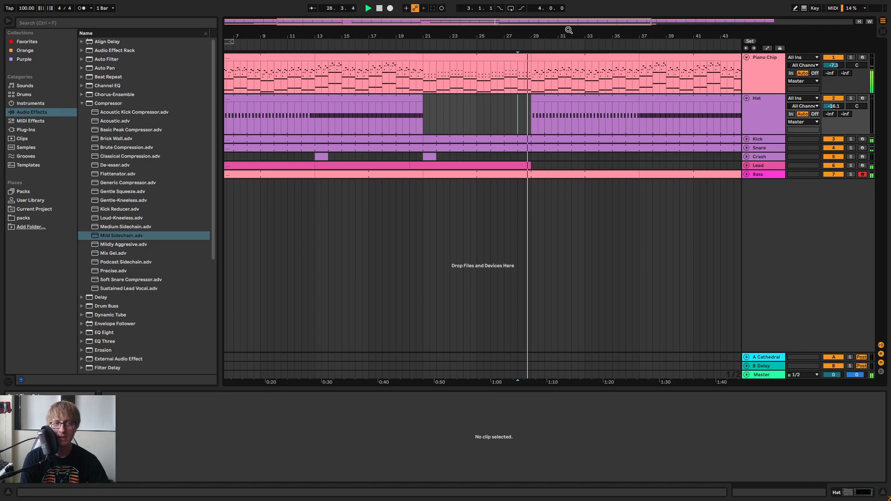
Unfold the Lead track with the whole arrangement in view
{"action": "left_click_drag", "start_coordinate": [569, 33], "coordinate": [569, 18]}
{"action": "left_click", "coordinate": [747, 165]}
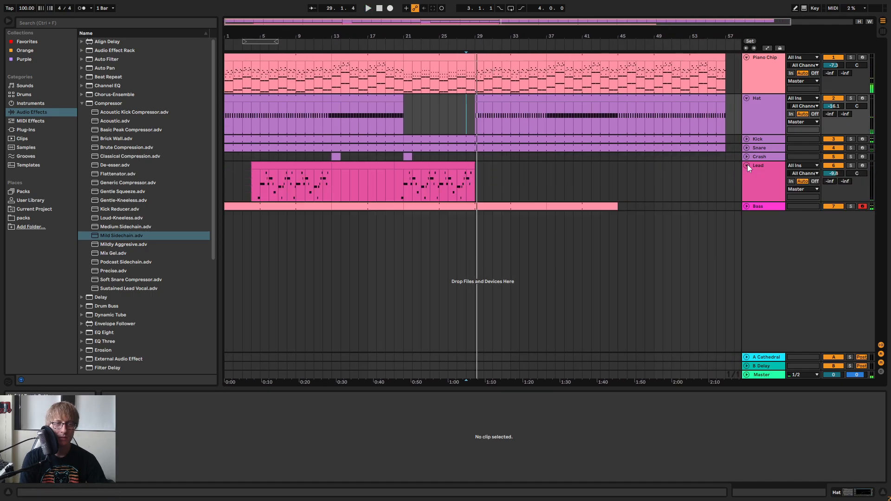
Move the Crash clip from bar 21 to bar 29 and place a copy of it at bar 37
{"action": "left_click", "coordinate": [505, 173]}
{"action": "mouse_move", "coordinate": [433, 37]}
{"action": "left_mouse_down"}
{"action": "mouse_move", "coordinate": [433, 65]}
{"action": "mouse_move", "coordinate": [418, 36]}
{"action": "left_mouse_up"}
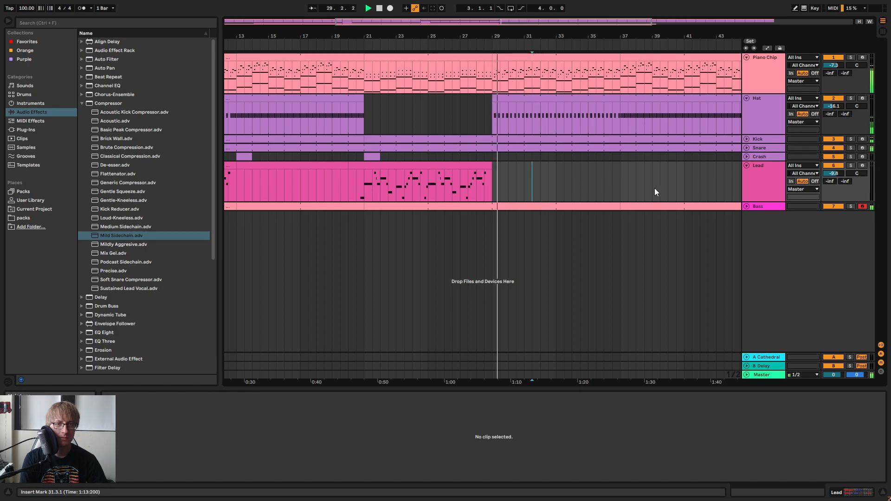
{"action": "left_click", "coordinate": [588, 176]}
{"action": "left_click_drag", "start_coordinate": [374, 157], "coordinate": [499, 154]}
{"action": "left_click", "coordinate": [484, 45]}
{"action": "left_click", "coordinate": [563, 171]}
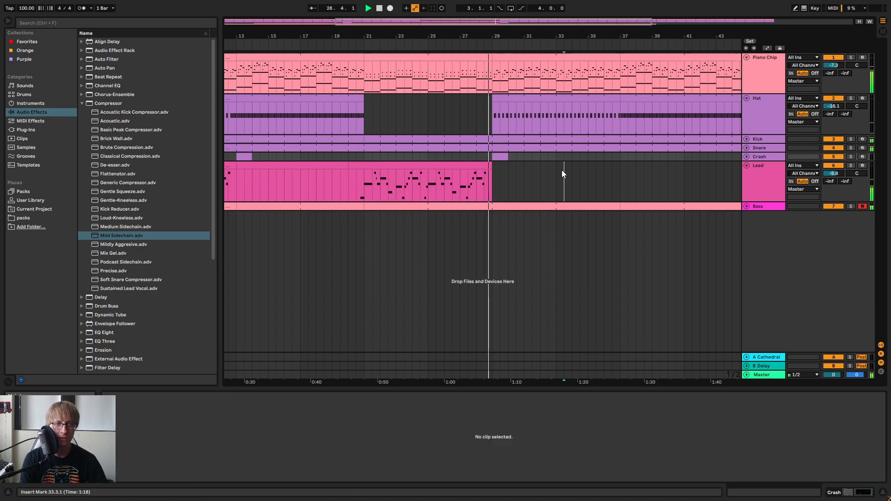
{"action": "left_click", "coordinate": [499, 156]}
{"action": "left_click", "coordinate": [620, 156]}
{"action": "key", "text": "ctrl+v"}
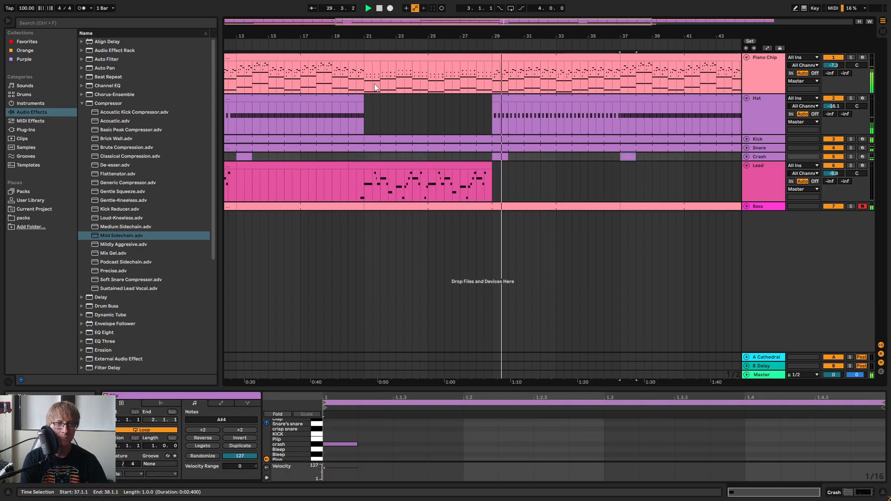
Play the arrangement from around bar 13 and duplicate the Lead track
{"action": "left_click_drag", "start_coordinate": [405, 35], "coordinate": [390, 47]}
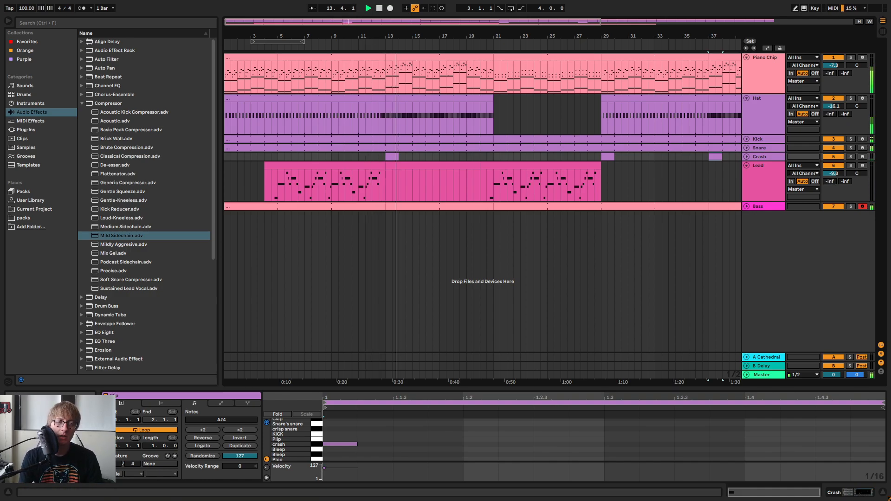
{"action": "right_click", "coordinate": [767, 172]}
{"action": "left_click", "coordinate": [787, 193]}
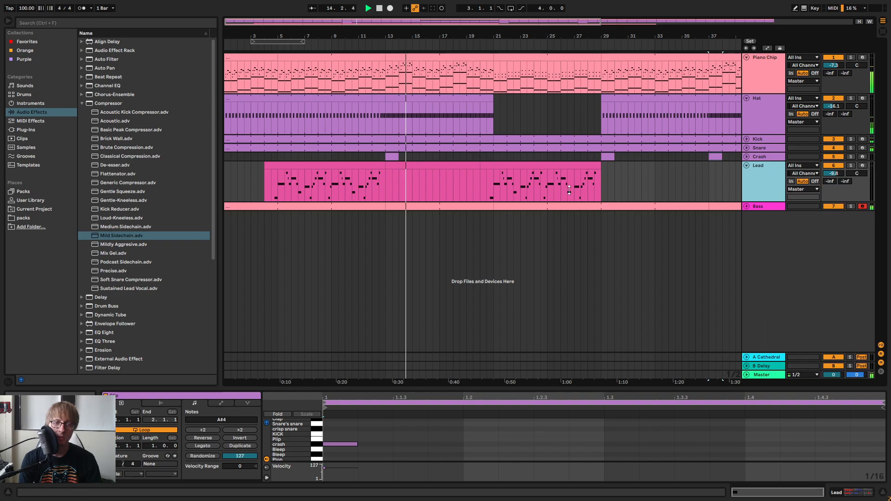
Delete the duplicate Lead track's clips before bar 20 and the original Lead track's clip at bars 20–29
{"action": "left_click", "coordinate": [354, 207]}
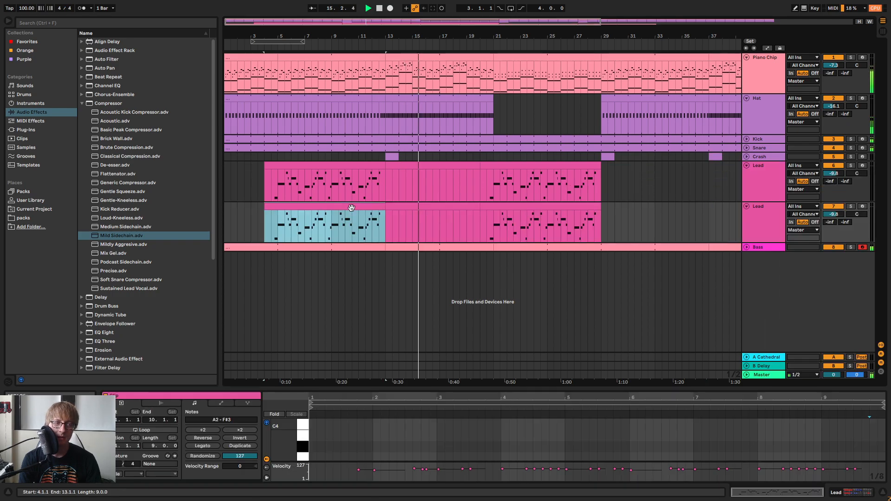
{"action": "key", "text": "Delete"}
{"action": "left_click", "coordinate": [514, 167]}
{"action": "key", "text": "Delete"}
{"action": "left_click", "coordinate": [431, 207]}
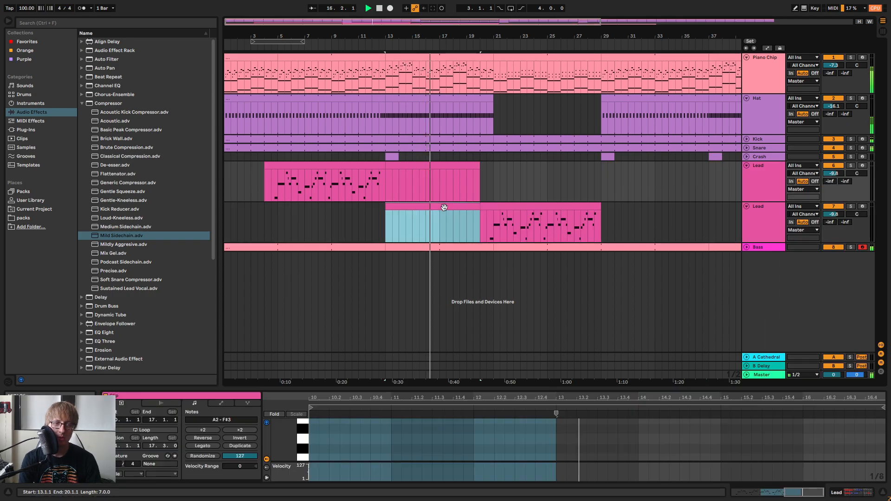
{"action": "key", "text": "Delete"}
Add an Auto Filter to the duplicate Lead track, with its frequency at 2.45 kHz and resonance at 31%
{"action": "left_click", "coordinate": [757, 221]}
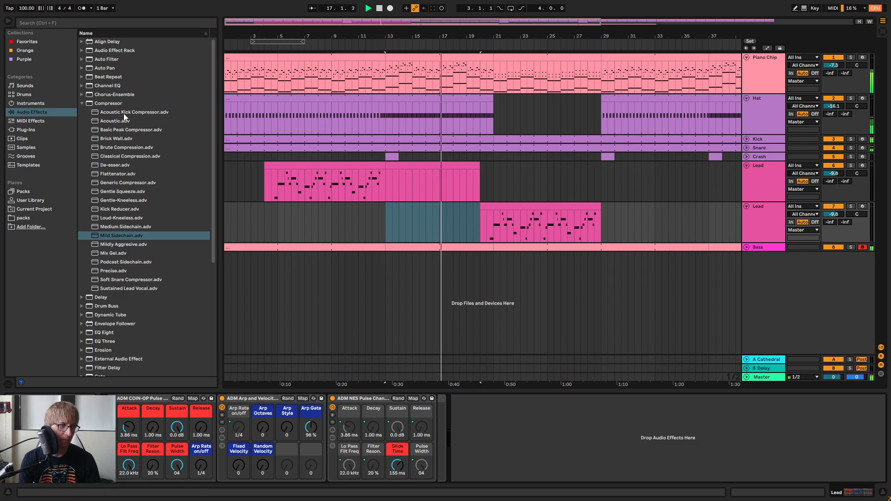
{"action": "left_click", "coordinate": [80, 103]}
{"action": "left_click", "coordinate": [121, 60]}
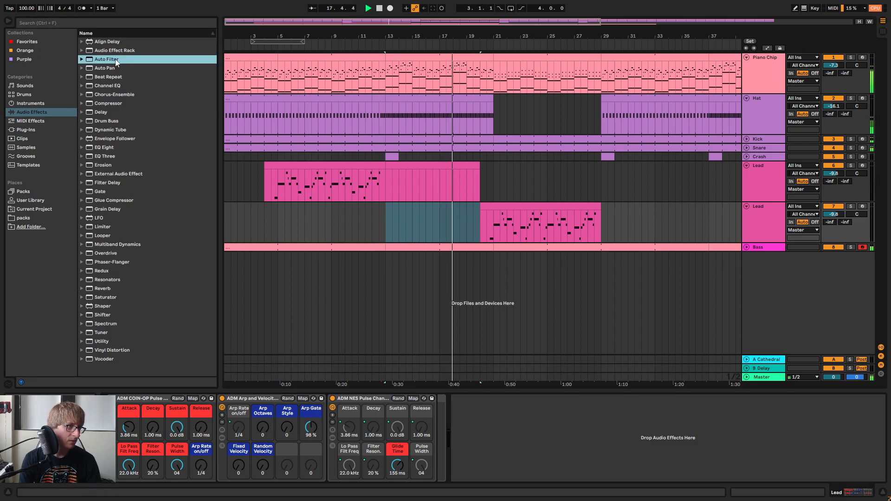
{"action": "left_click_drag", "start_coordinate": [116, 62], "coordinate": [544, 438]}
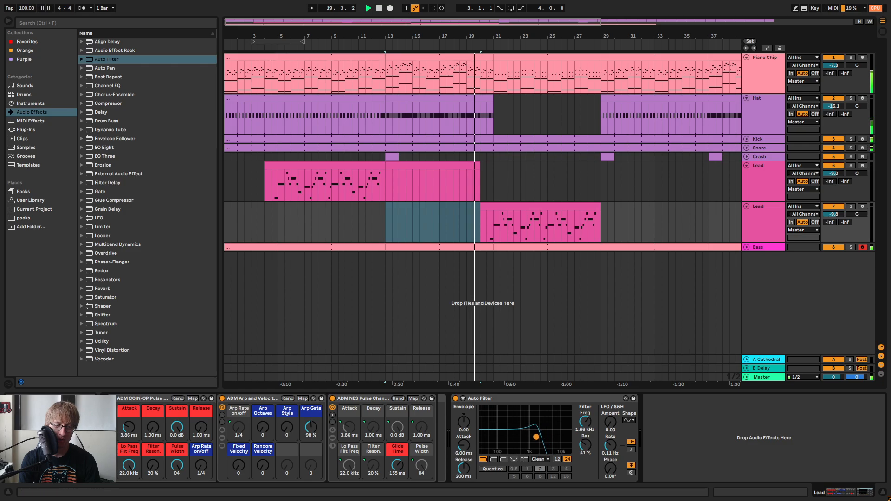
Raise the duplicate Lead track's send to A Cathedral and play the arrangement from its clip at bar 20
{"action": "key", "text": "Tab"}
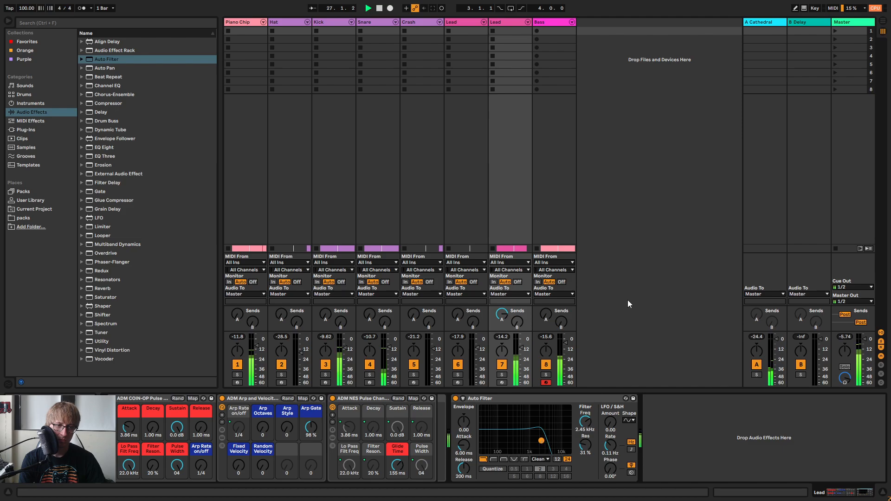
{"action": "key", "text": "Tab"}
{"action": "left_click", "coordinate": [663, 225]}
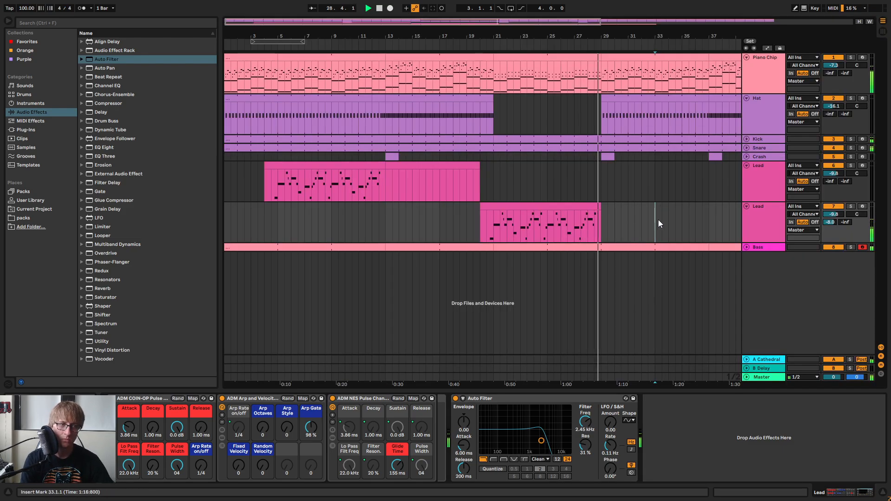
{"action": "left_click", "coordinate": [669, 226]}
{"action": "key", "text": "space"}
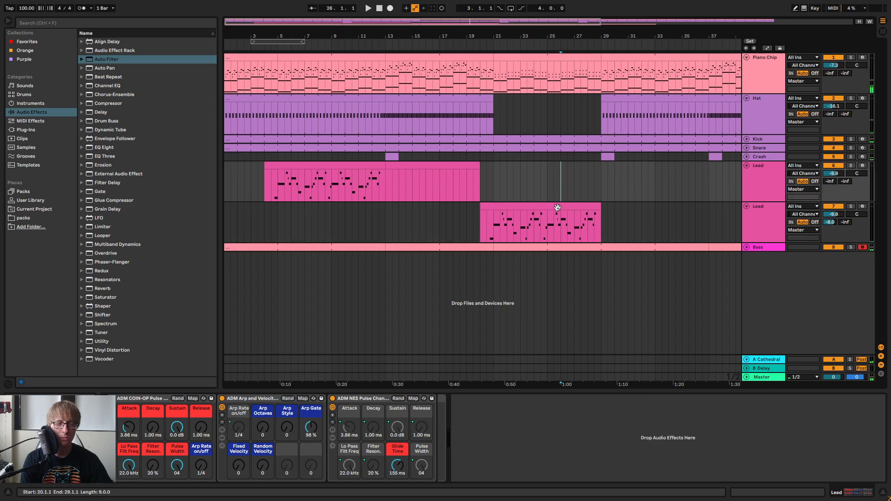
{"action": "left_click", "coordinate": [571, 208]}
{"action": "key", "text": "Return"}
{"action": "key", "text": "space"}
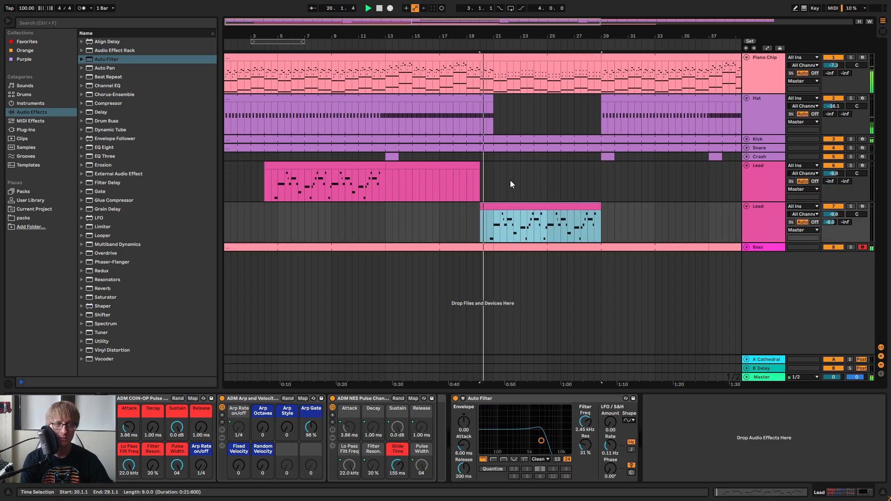
Switch the duplicate Lead's Auto Filter to a 12 dB band-pass at about 658 Hz with 36% resonance
{"action": "left_click", "coordinate": [754, 227]}
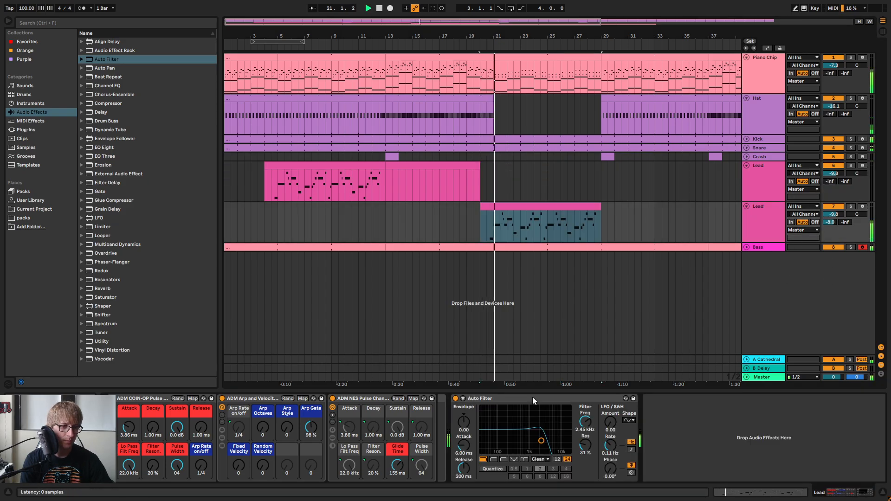
{"action": "left_click", "coordinate": [503, 459]}
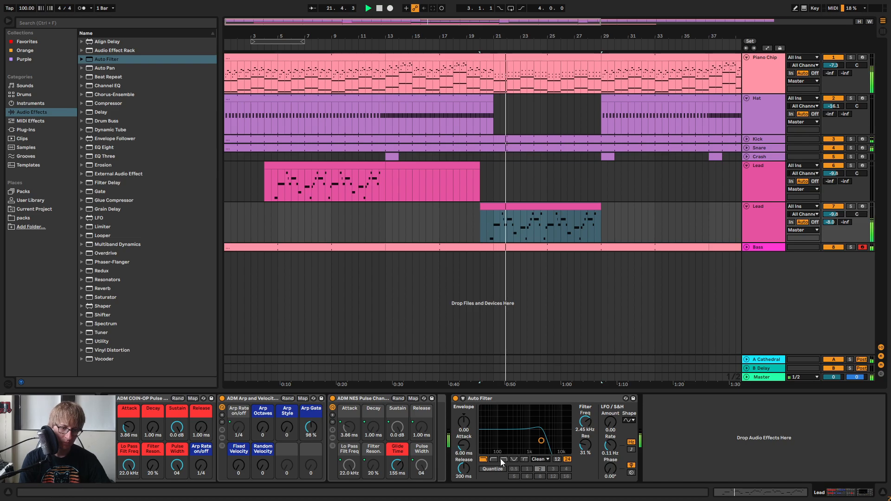
{"action": "left_click", "coordinate": [557, 459]}
{"action": "mouse_move", "coordinate": [541, 440]}
{"action": "left_mouse_down"}
{"action": "mouse_move", "coordinate": [554, 437]}
{"action": "mouse_move", "coordinate": [524, 439]}
{"action": "left_mouse_up"}
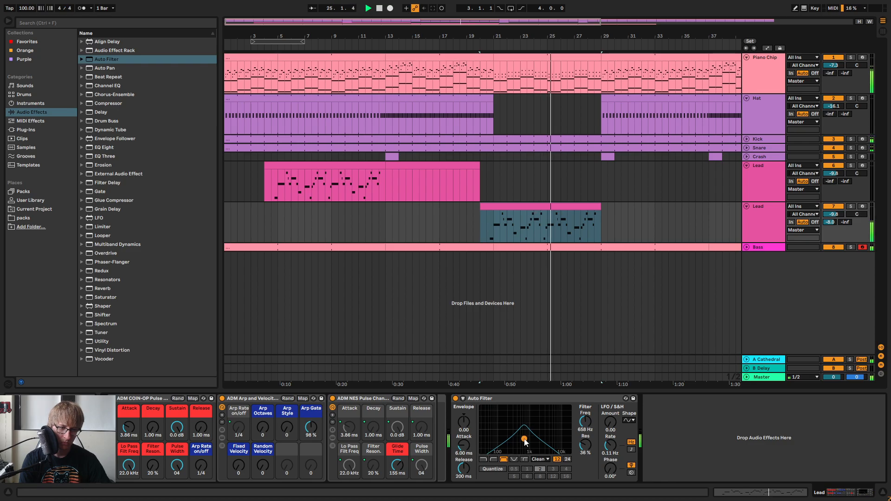
Set the duplicate Lead's send A to 0 dB, tune its Auto Filter to 906 Hz and 40% resonance, and replay from bar 20
{"action": "key", "text": "Tab"}
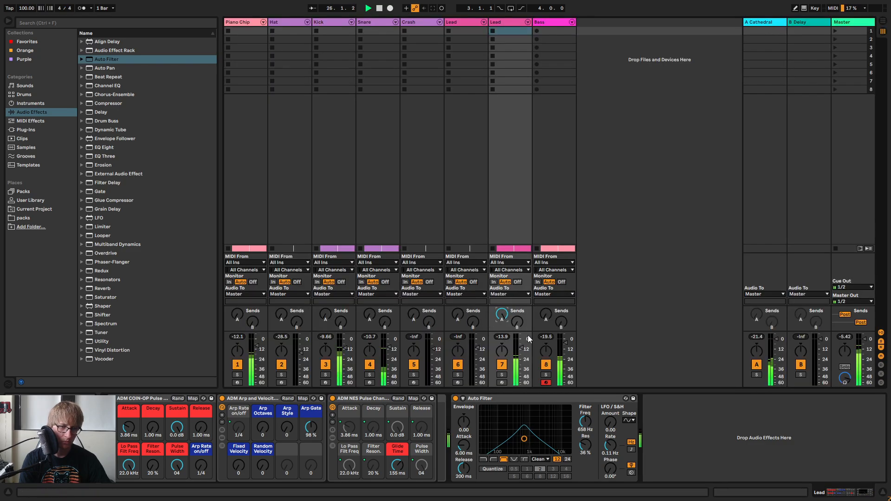
{"action": "key", "text": "Tab"}
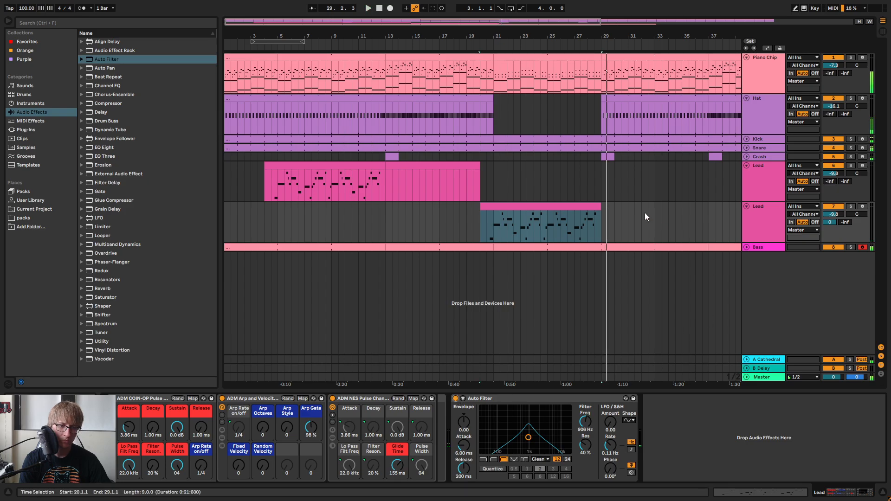
{"action": "key", "text": "space"}
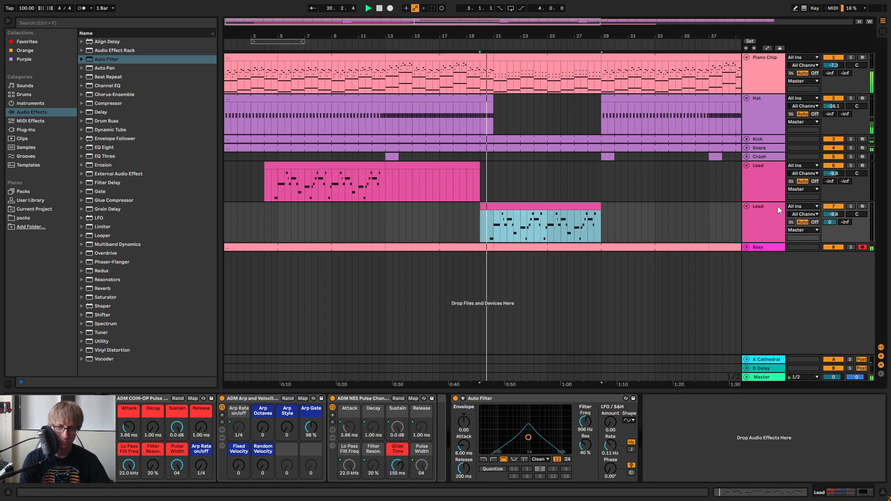
Copy the Auto Filter from the duplicate Lead track to the end of the Piano Chip track's device chain
{"action": "left_click", "coordinate": [778, 71]}
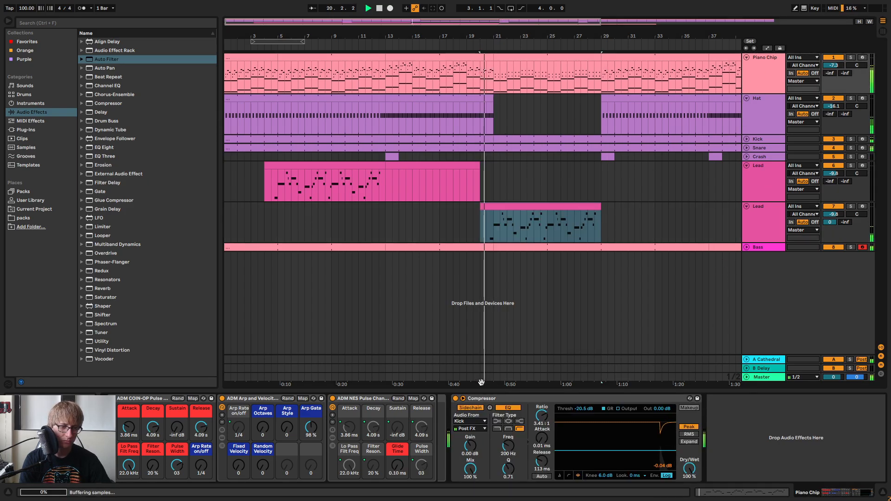
{"action": "left_click", "coordinate": [758, 218]}
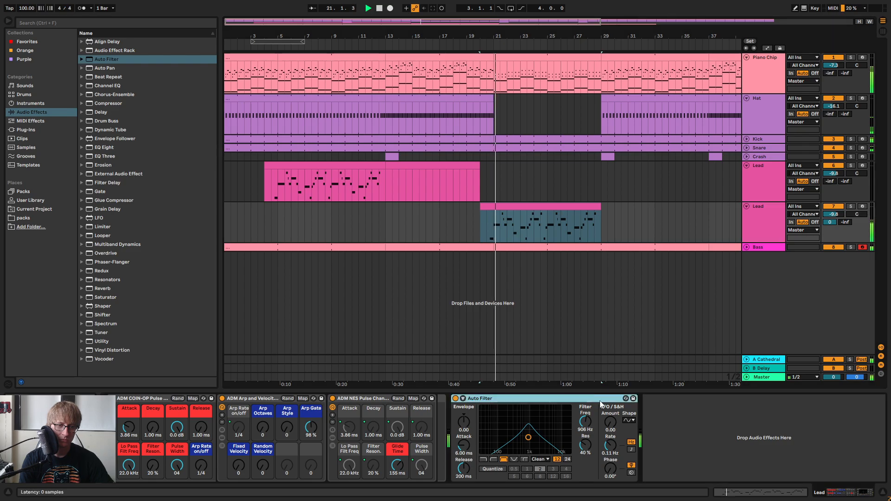
{"action": "left_click", "coordinate": [761, 73]}
{"action": "right_click", "coordinate": [809, 449]}
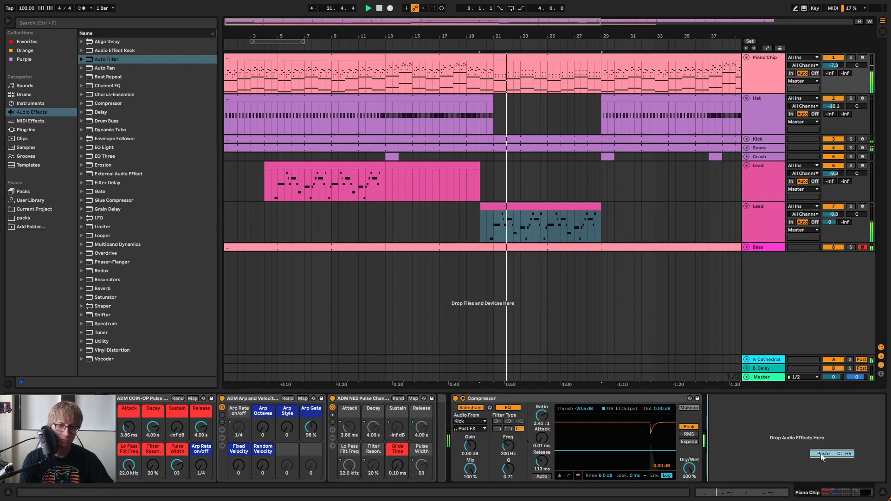
{"action": "key", "text": "ctrl+v"}
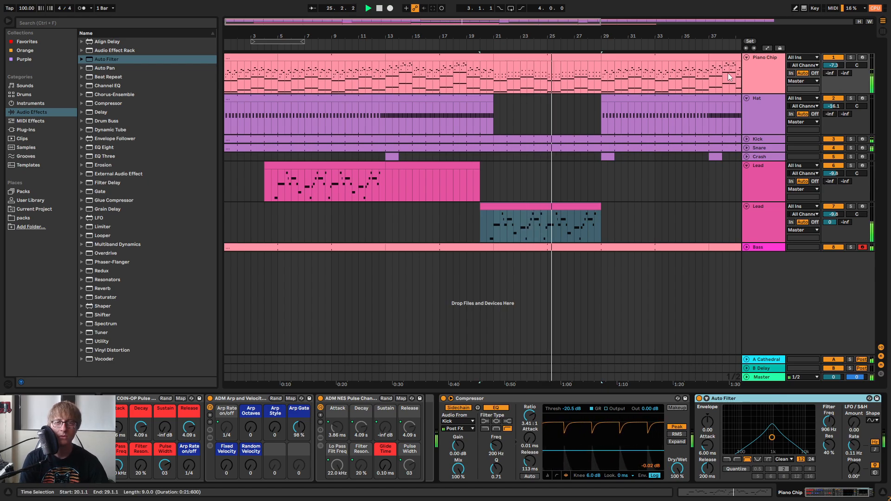
Duplicate the Piano Chip track together with its Auto Filter, and stop playback
{"action": "right_click", "coordinate": [774, 77]}
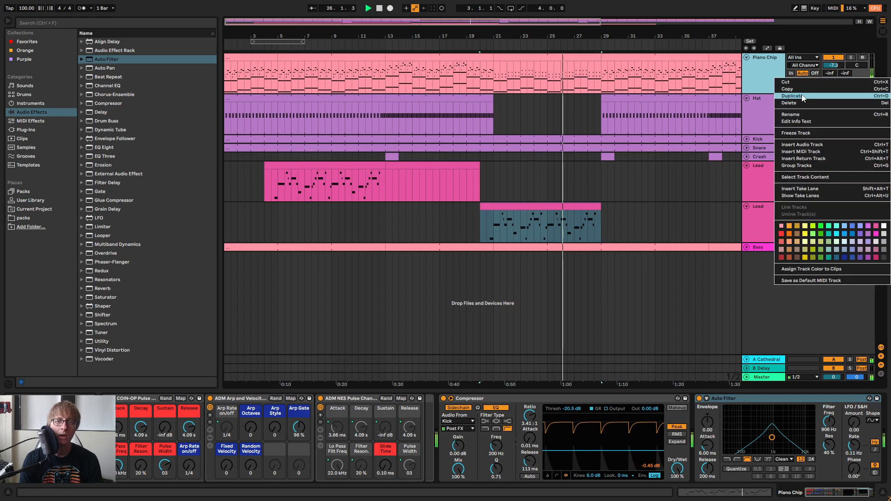
{"action": "left_click", "coordinate": [801, 98]}
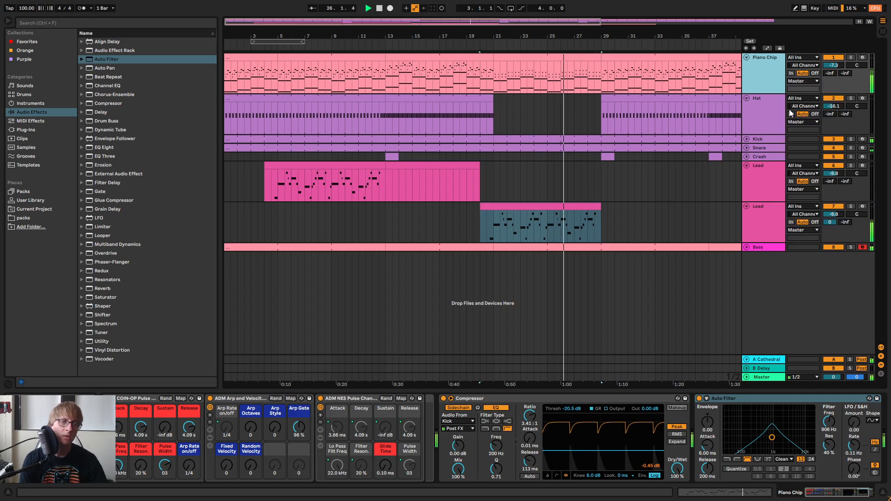
{"action": "left_click", "coordinate": [579, 150]}
{"action": "key", "text": "space"}
Delete the duplicate Piano Chip track's clips covering bars 1–21 and bars 29–37
{"action": "left_click", "coordinate": [409, 98]}
{"action": "key", "text": "Delete"}
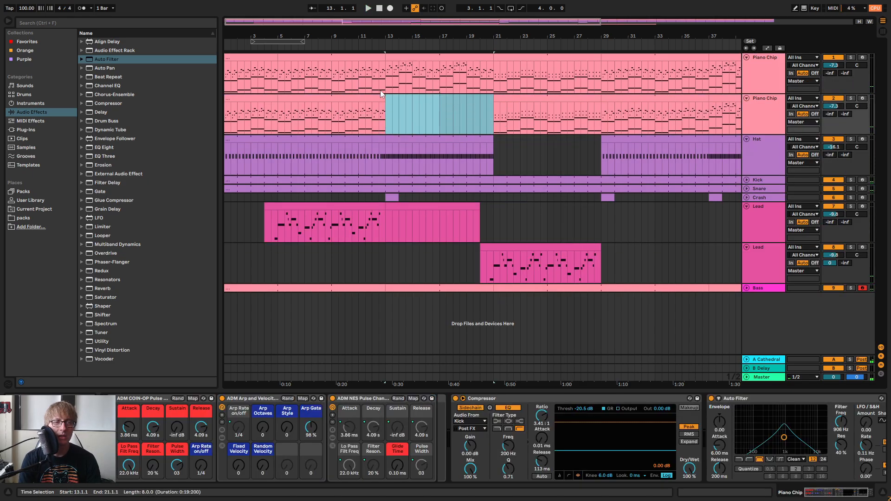
{"action": "left_click", "coordinate": [381, 98]}
{"action": "key", "text": "Delete"}
{"action": "left_click_drag", "start_coordinate": [413, 36], "coordinate": [412, 10]}
{"action": "left_click", "coordinate": [251, 98]}
{"action": "key", "text": "Delete"}
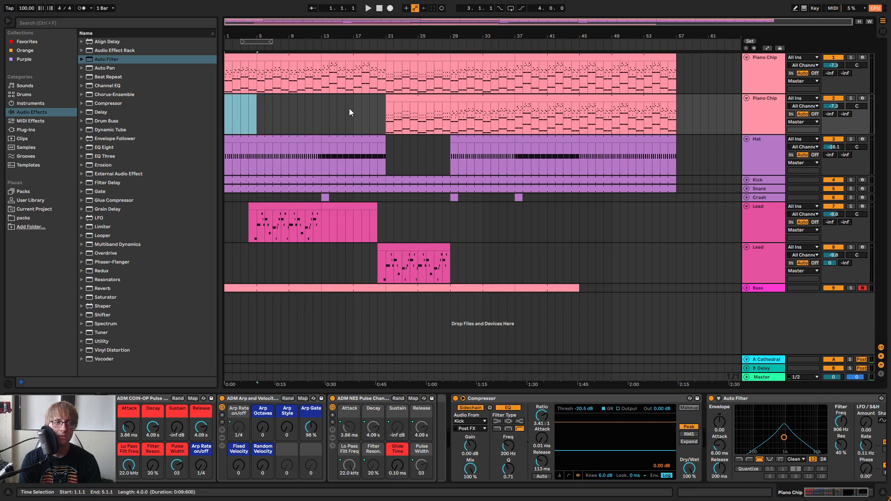
{"action": "left_click", "coordinate": [480, 96]}
{"action": "key", "text": "Delete"}
Delete the original Piano Chip clip at bars 21–29 and the duplicate's remaining clips at bars 37–57
{"action": "left_click", "coordinate": [425, 57]}
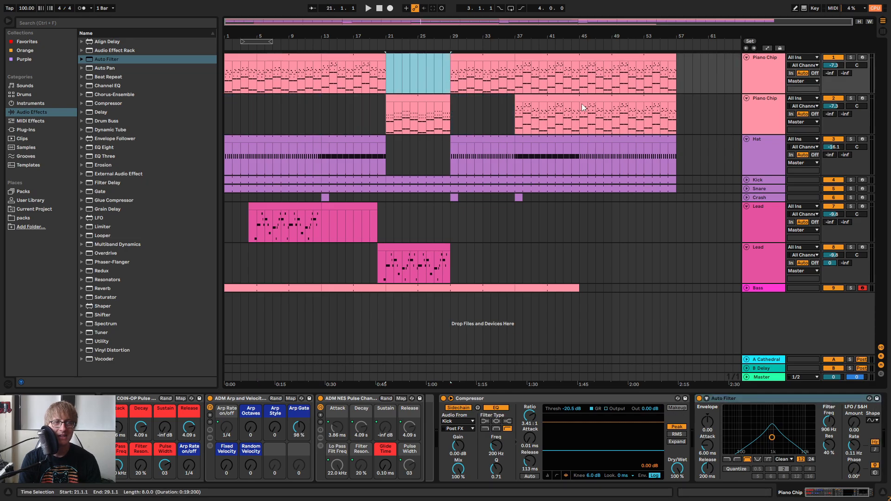
{"action": "key", "text": "Delete"}
{"action": "left_click", "coordinate": [567, 100]}
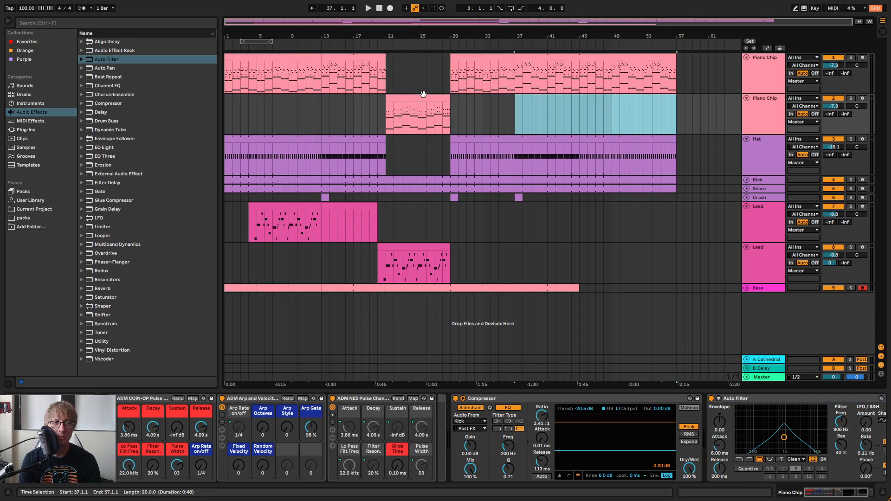
Remove the Auto Filter from the original Piano Chip track
{"action": "left_click", "coordinate": [757, 110]}
{"action": "left_click", "coordinate": [765, 398]}
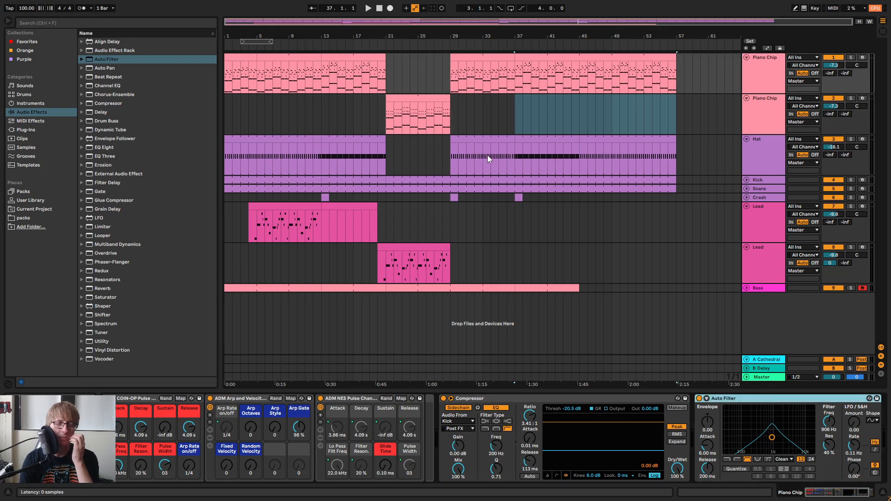
{"action": "key", "text": "Delete"}
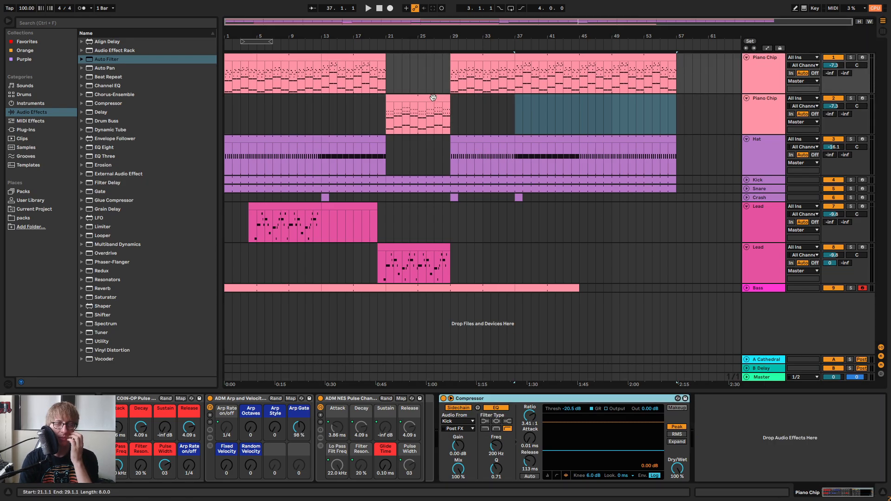
Play through the transition at bar 21 and compare the device chains of both Piano Chip tracks
{"action": "left_click", "coordinate": [361, 43]}
{"action": "key", "text": "plus"}
{"action": "key", "text": "plus"}
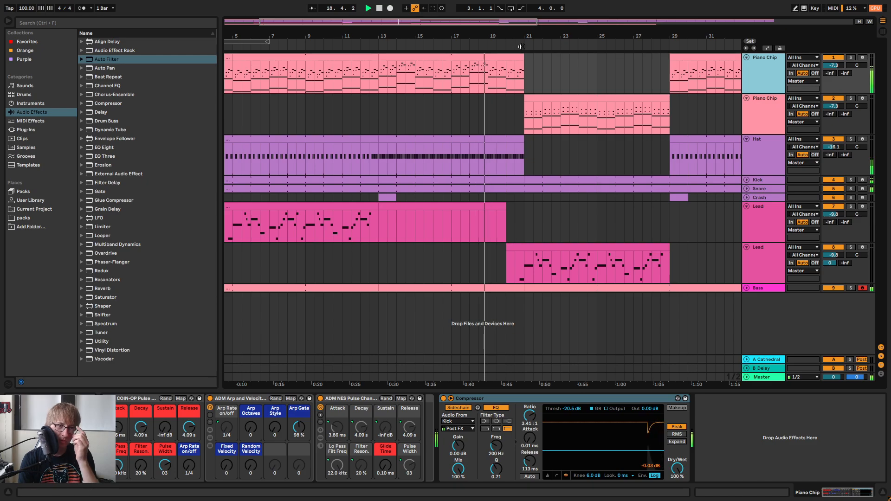
{"action": "left_click", "coordinate": [751, 115]}
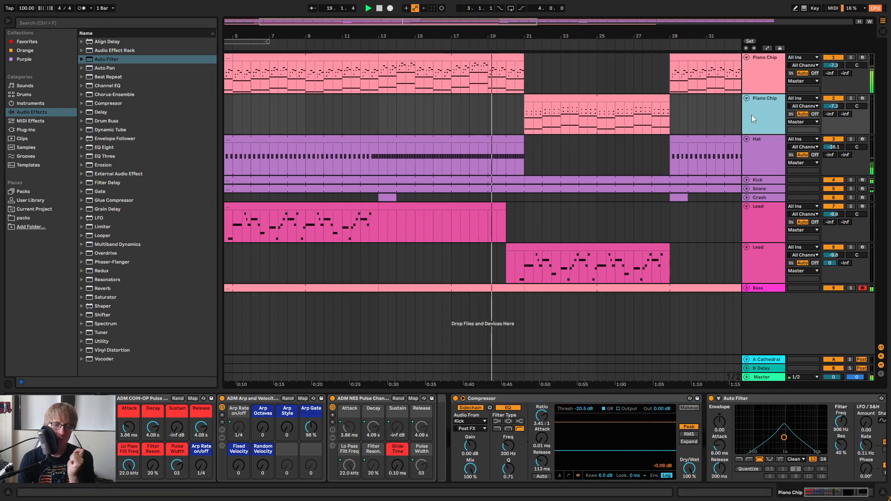
{"action": "left_click", "coordinate": [754, 75]}
{"action": "key", "text": "plus"}
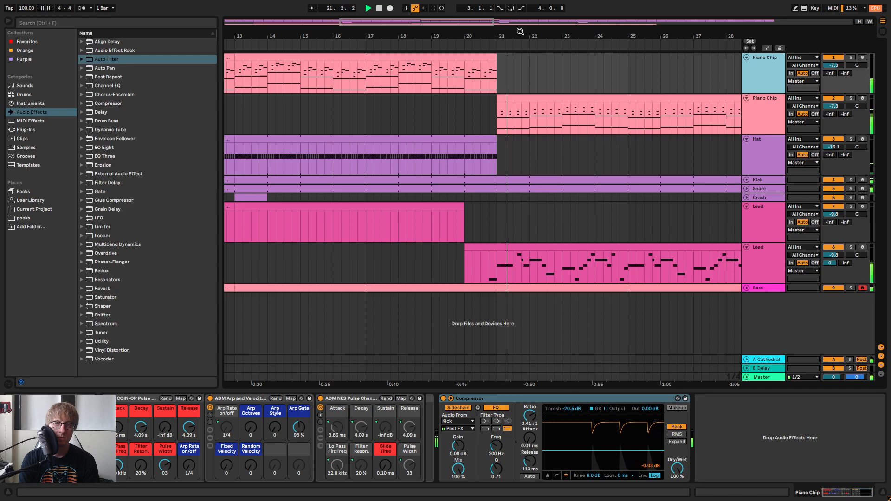
Open the Kick clip that starts at bar 21 in an enlarged MIDI note editor
{"action": "mouse_move", "coordinate": [562, 31]}
{"action": "left_mouse_down"}
{"action": "mouse_move", "coordinate": [435, 26]}
{"action": "mouse_move", "coordinate": [470, 12]}
{"action": "mouse_move", "coordinate": [451, 8]}
{"action": "left_mouse_up"}
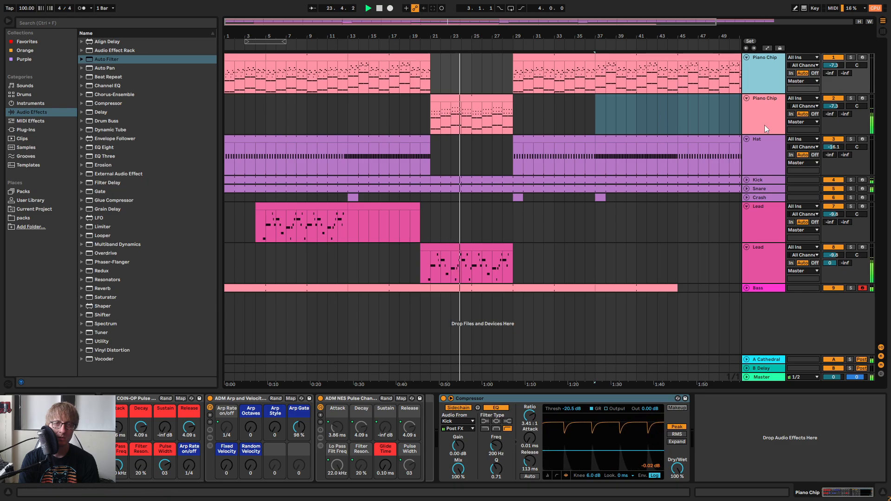
{"action": "left_click", "coordinate": [762, 110]}
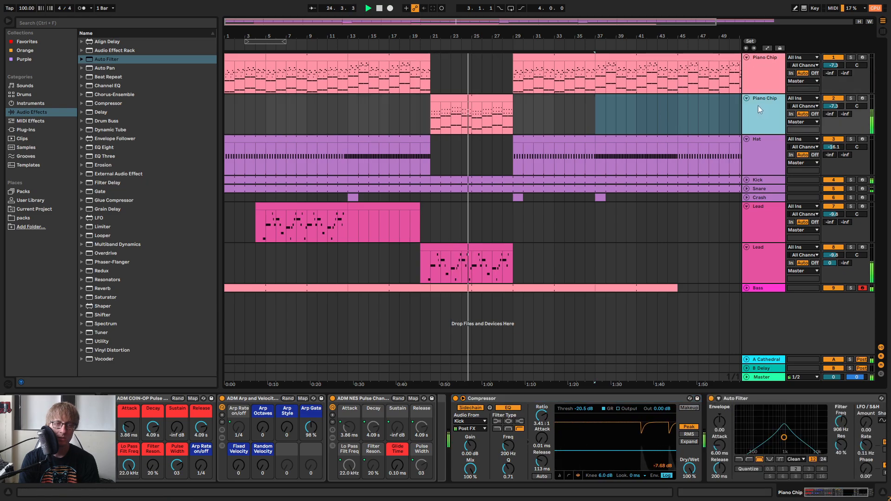
{"action": "left_click", "coordinate": [746, 180]}
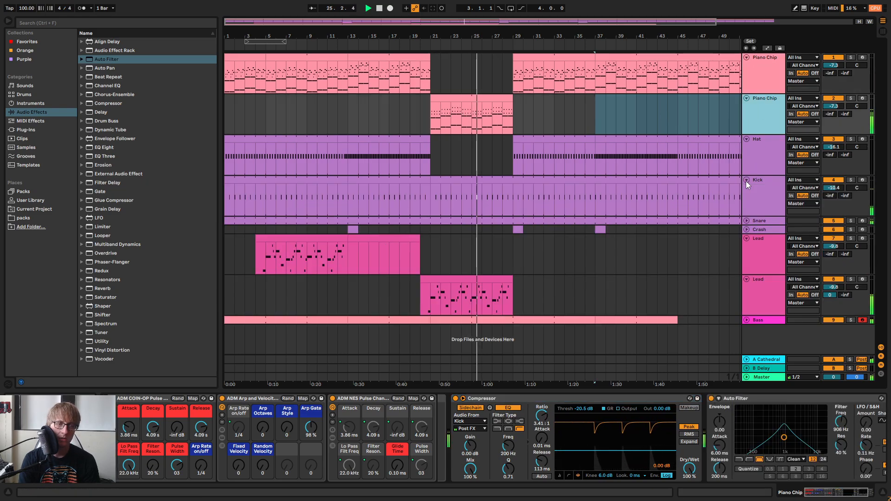
{"action": "left_click", "coordinate": [488, 181]}
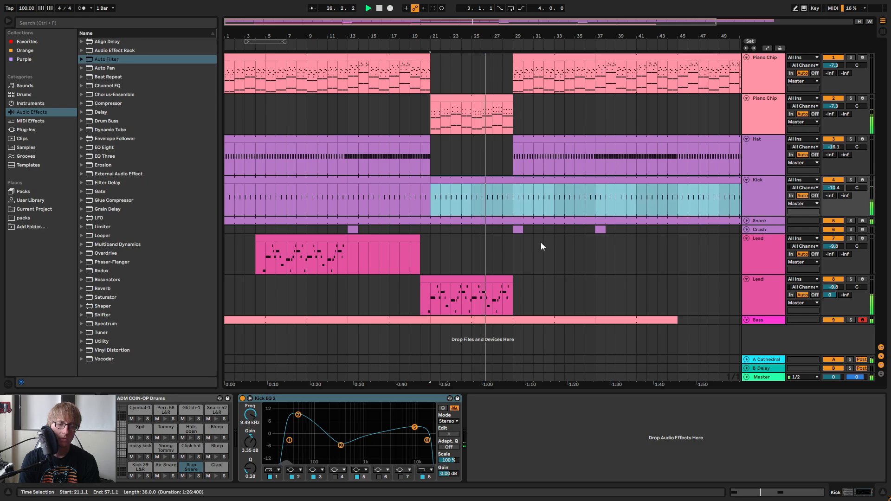
{"action": "left_click", "coordinate": [478, 186]}
{"action": "double_click", "coordinate": [484, 179]}
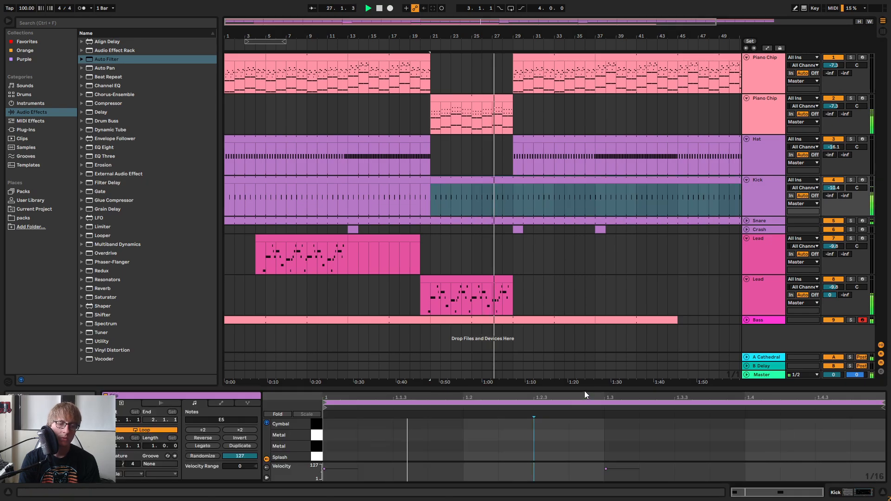
{"action": "left_click_drag", "start_coordinate": [584, 391], "coordinate": [587, 235]}
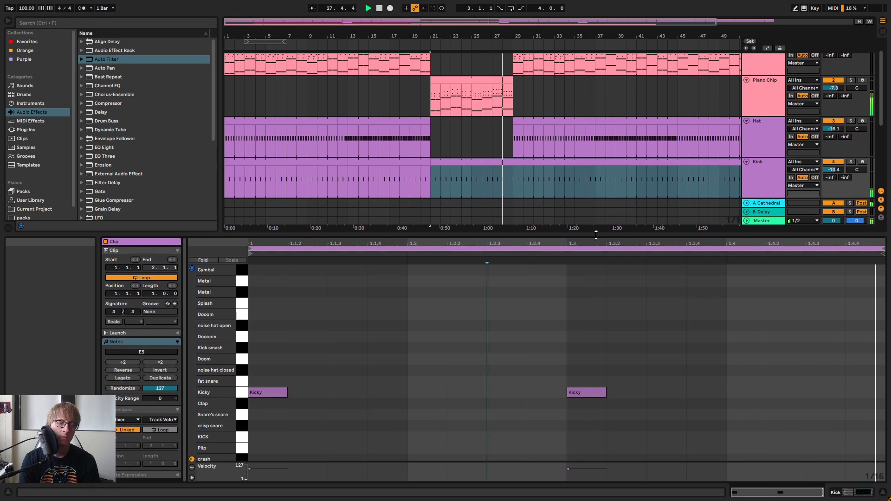
Play the Kick clip from bar 21 to review its pattern
{"action": "left_click", "coordinate": [666, 333]}
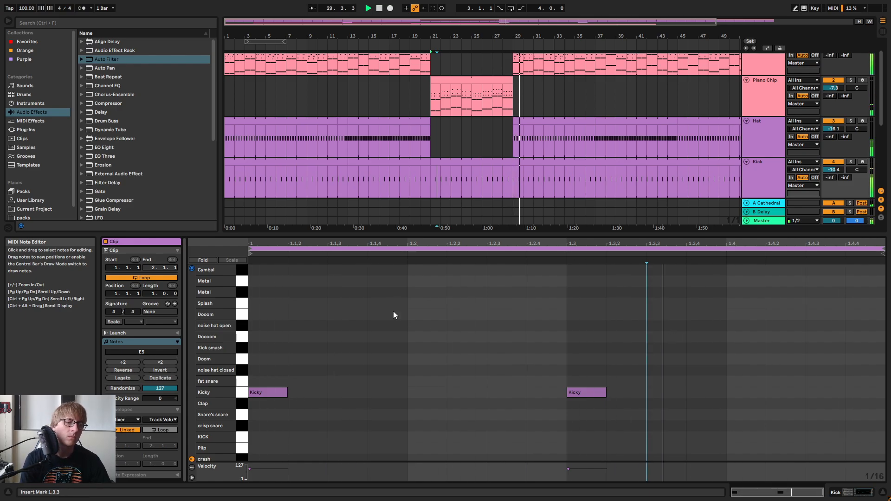
{"action": "left_click", "coordinate": [333, 330]}
{"action": "left_click", "coordinate": [450, 161]}
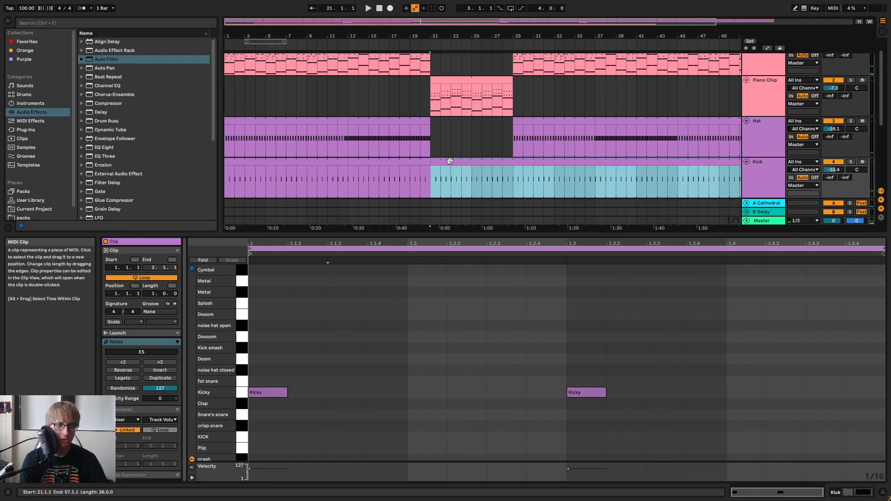
{"action": "key", "text": "space"}
{"action": "left_click", "coordinate": [278, 370]}
{"action": "key", "text": "space"}
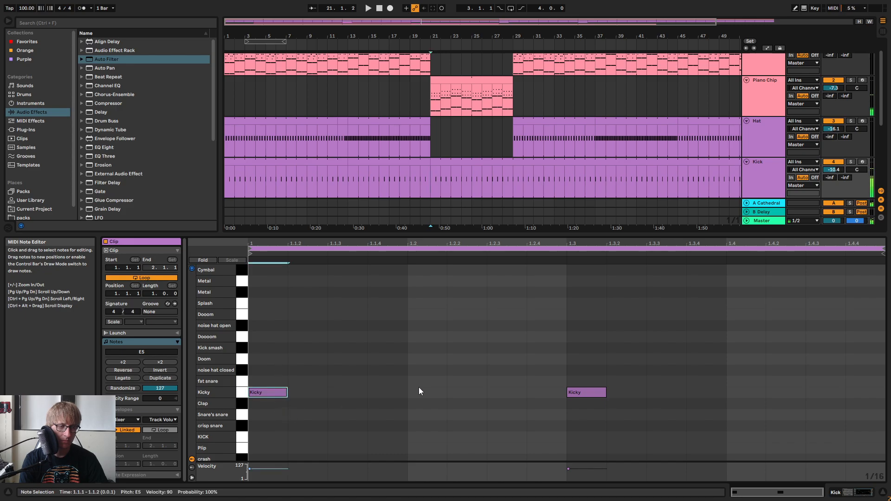
Try an extra Kicky note at 1.2.3 in the Kick clip with its velocity lowered to 16
{"action": "double_click", "coordinate": [506, 393]}
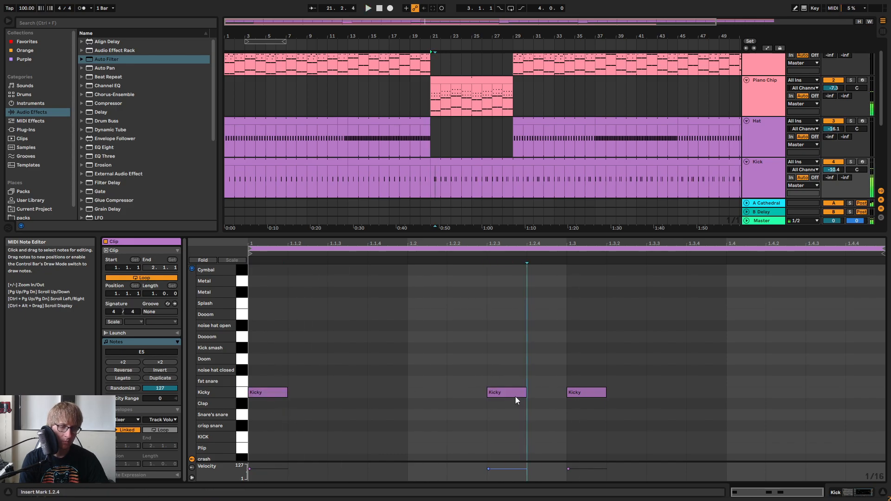
{"action": "key", "text": "space"}
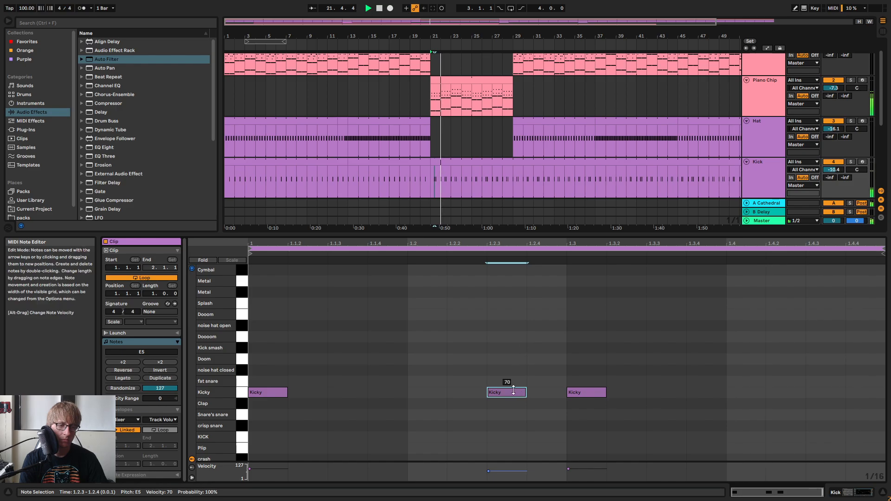
{"action": "left_click_drag", "start_coordinate": [504, 392], "coordinate": [504, 418]}
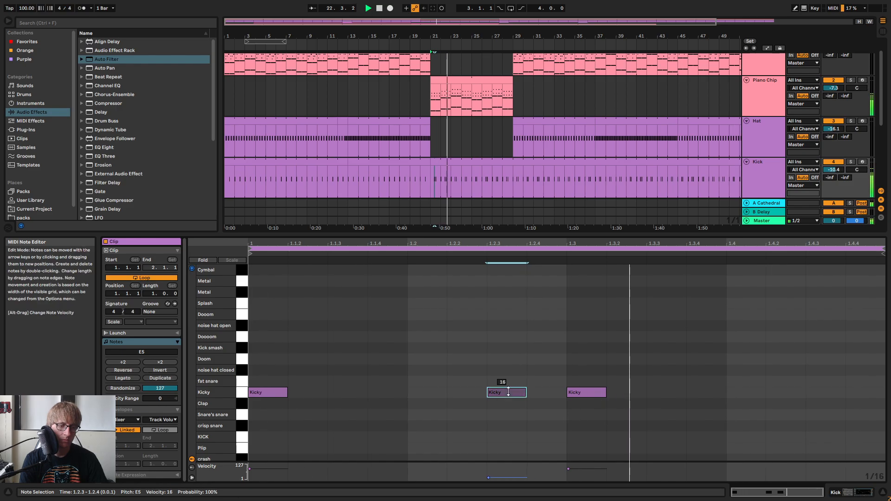
{"action": "left_click", "coordinate": [604, 344]}
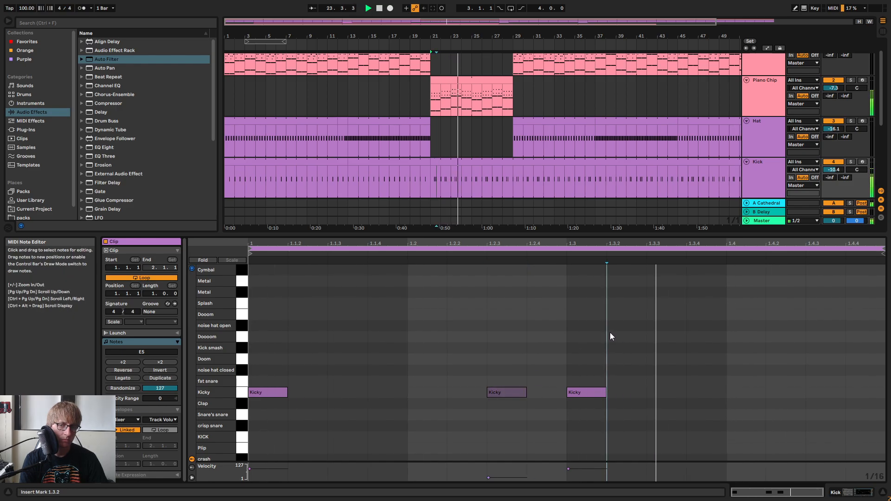
Raise the extra Kicky note's velocity to 42 and play the breakdown with it
{"action": "left_click", "coordinate": [513, 393]}
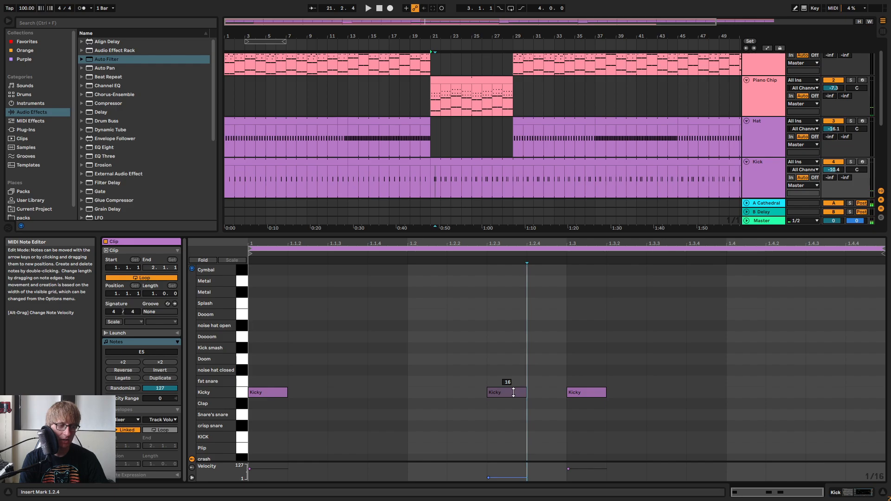
{"action": "left_click_drag", "start_coordinate": [514, 392], "coordinate": [513, 390]}
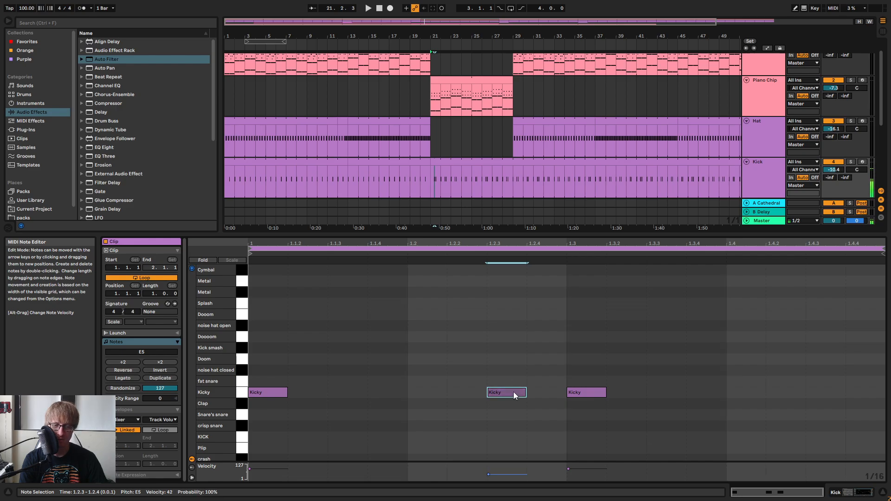
{"action": "key", "text": "space"}
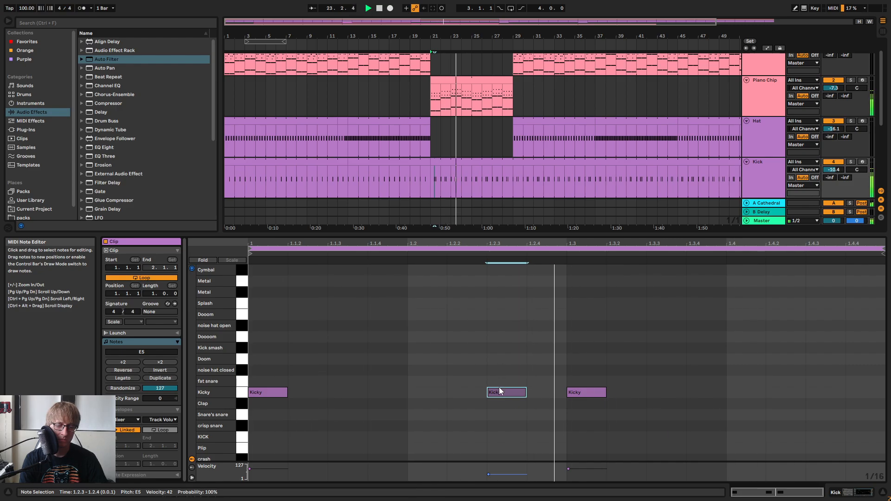
Try the extra Kicky note at 1.4.3 instead, and delete it from the Kick clip
{"action": "left_click_drag", "start_coordinate": [500, 391], "coordinate": [818, 394]}
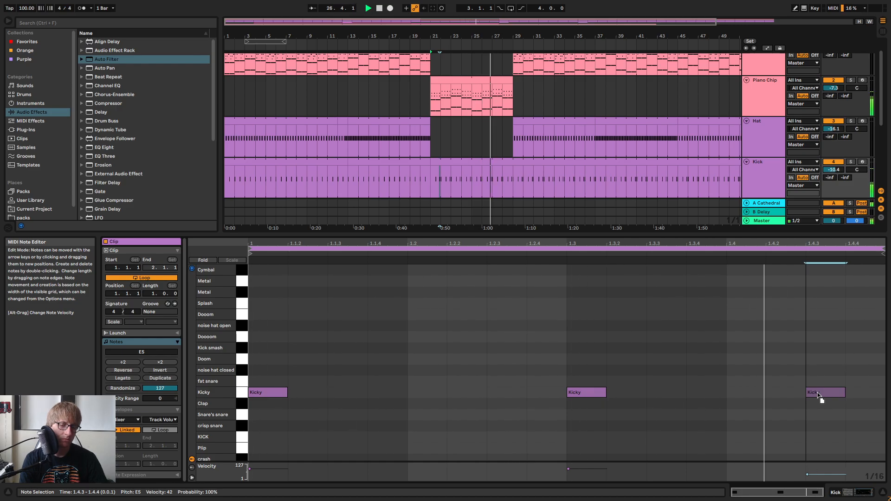
{"action": "left_click", "coordinate": [818, 394]}
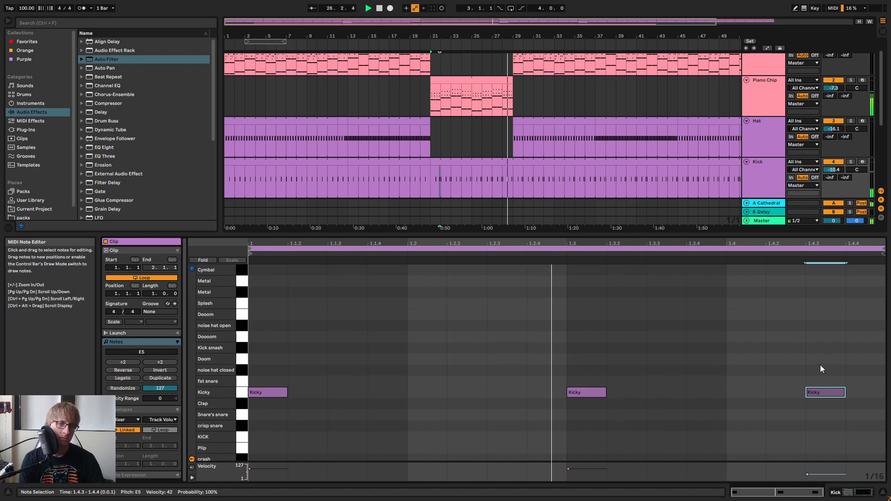
{"action": "key", "text": "Delete"}
Hide the note editor and collapse both Piano Chip tracks in the arrangement
{"action": "left_click_drag", "start_coordinate": [567, 36], "coordinate": [567, 23]}
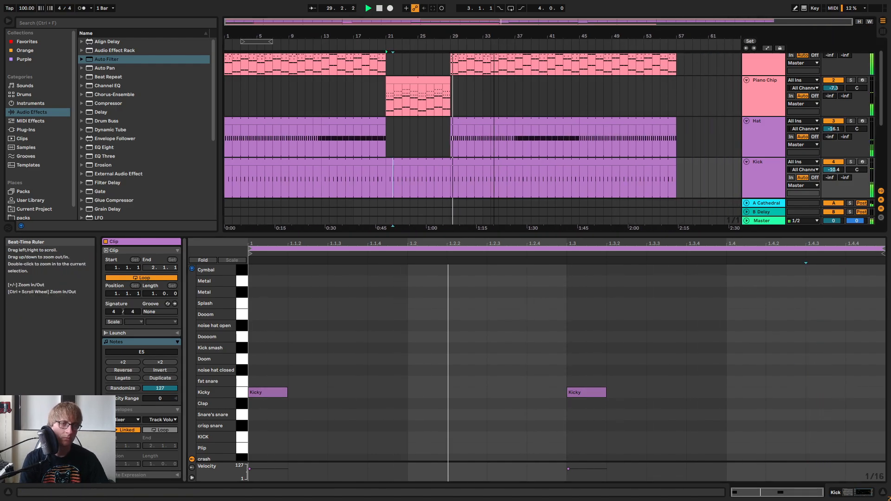
{"action": "key", "text": "ctrl+alt+l"}
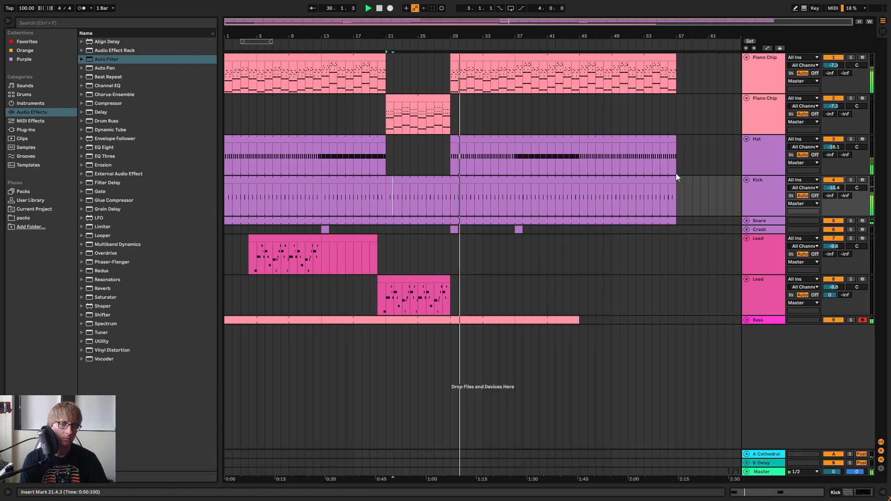
{"action": "left_click", "coordinate": [746, 58]}
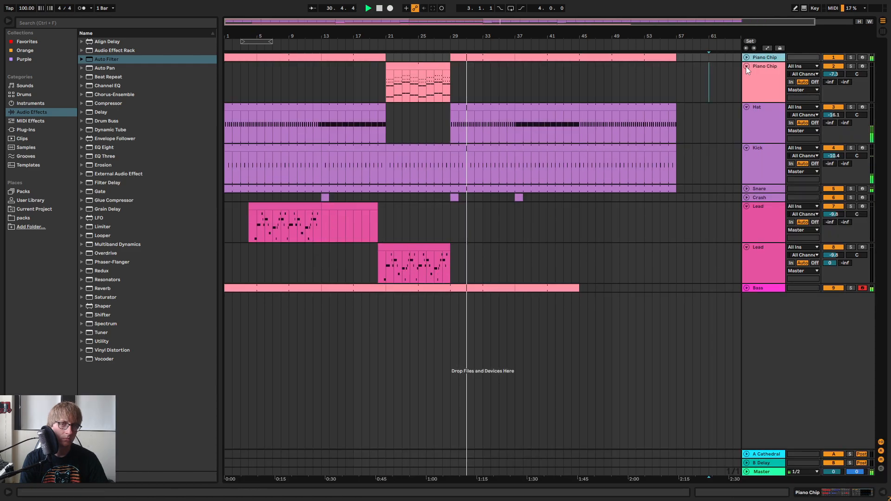
{"action": "left_click", "coordinate": [746, 66]}
Copy the breakdown Lead clip from bars 20–29 onto the original Lead track at bars 28–37
{"action": "left_click", "coordinate": [393, 216]}
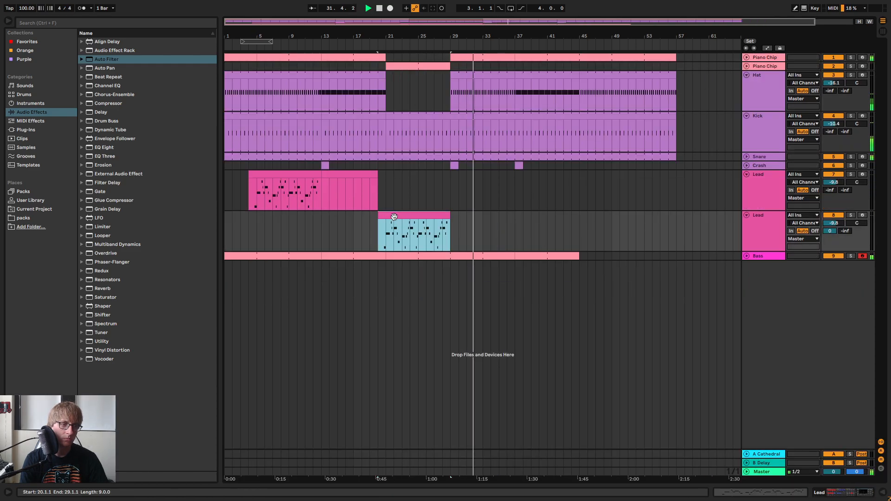
{"action": "left_click", "coordinate": [445, 191]}
{"action": "key", "text": "ctrl+v"}
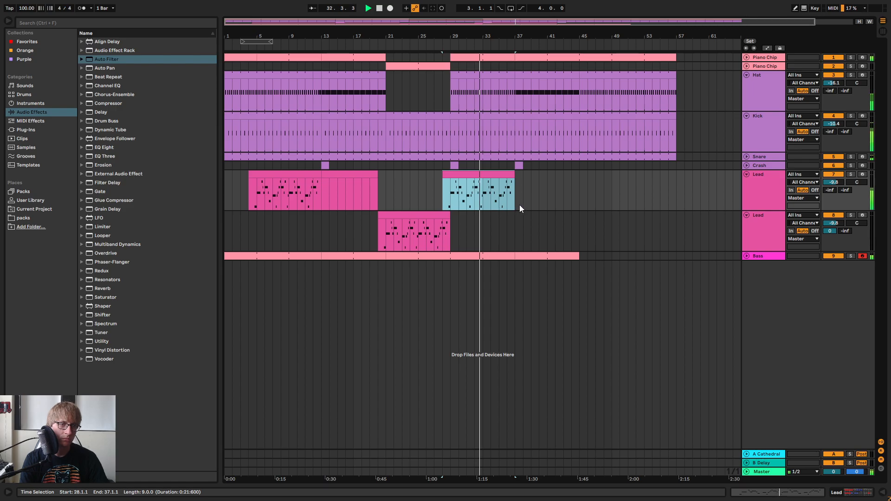
{"action": "left_click", "coordinate": [554, 204]}
{"action": "left_click", "coordinate": [530, 217]}
{"action": "left_click", "coordinate": [539, 195]}
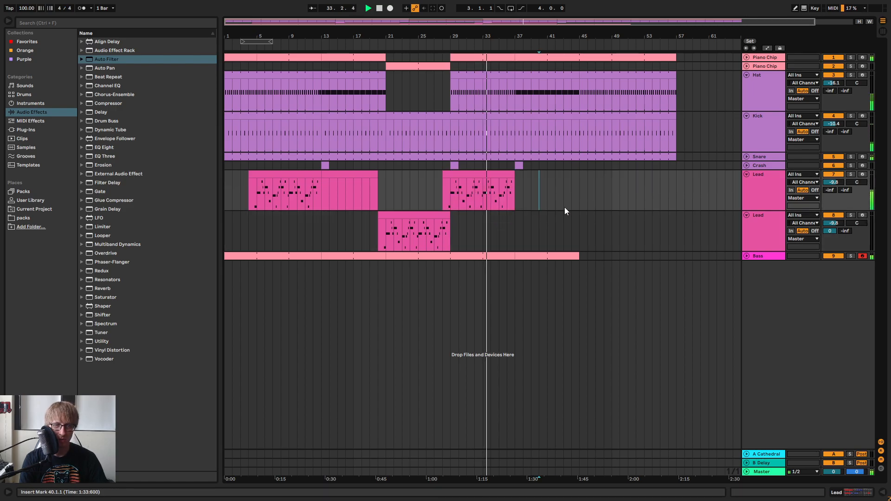
Stop playback and collapse the Kick and Hat tracks
{"action": "key", "text": "space"}
{"action": "left_click_drag", "start_coordinate": [473, 37], "coordinate": [413, 46]}
{"action": "mouse_move", "coordinate": [314, 39]}
{"action": "left_mouse_down"}
{"action": "mouse_move", "coordinate": [402, 46]}
{"action": "mouse_move", "coordinate": [340, 42]}
{"action": "left_mouse_up"}
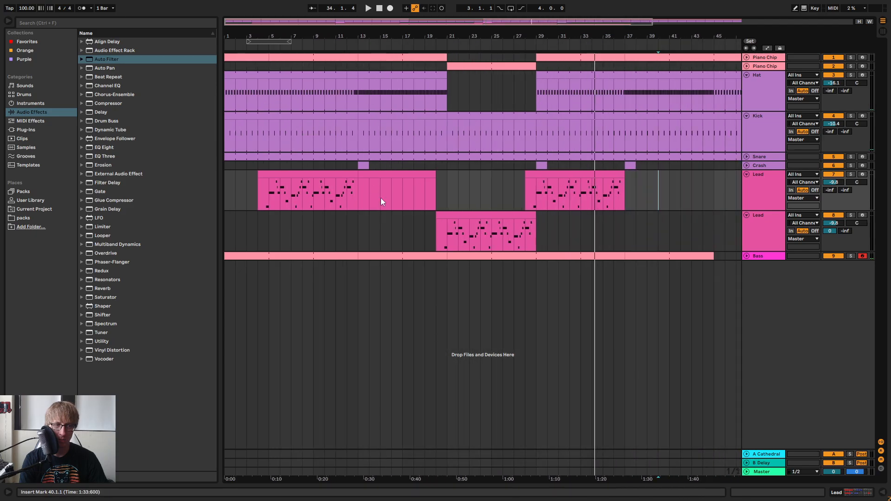
{"action": "left_click", "coordinate": [391, 227]}
{"action": "left_click", "coordinate": [746, 116]}
{"action": "left_click", "coordinate": [747, 75]}
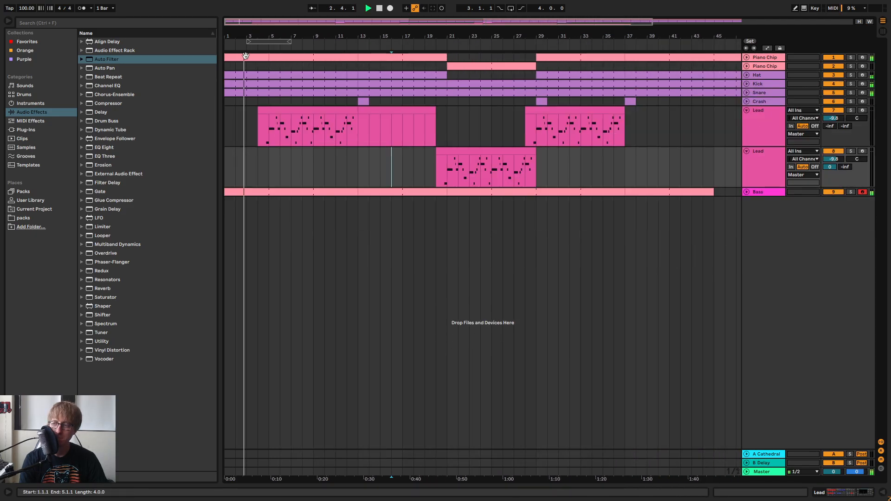
Save the Live Set as "July 30th" in the Current Ableton folder
{"action": "key", "text": "ctrl+s"}
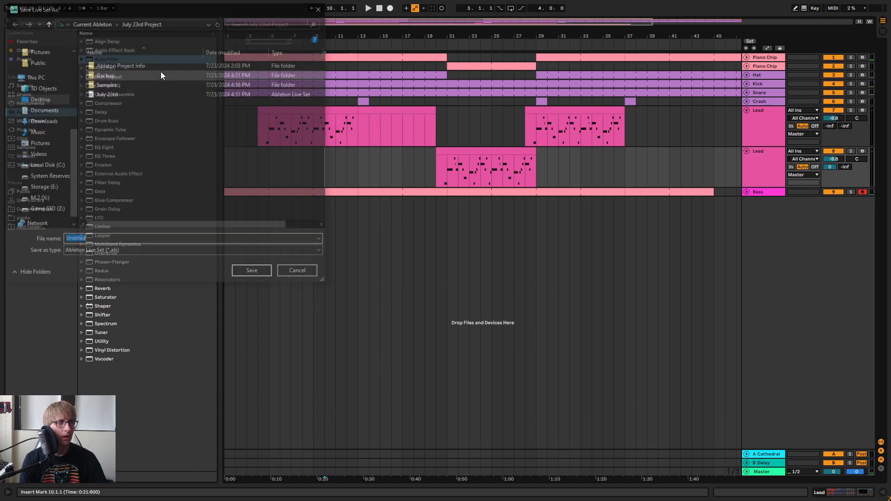
{"action": "left_click", "coordinate": [91, 22]}
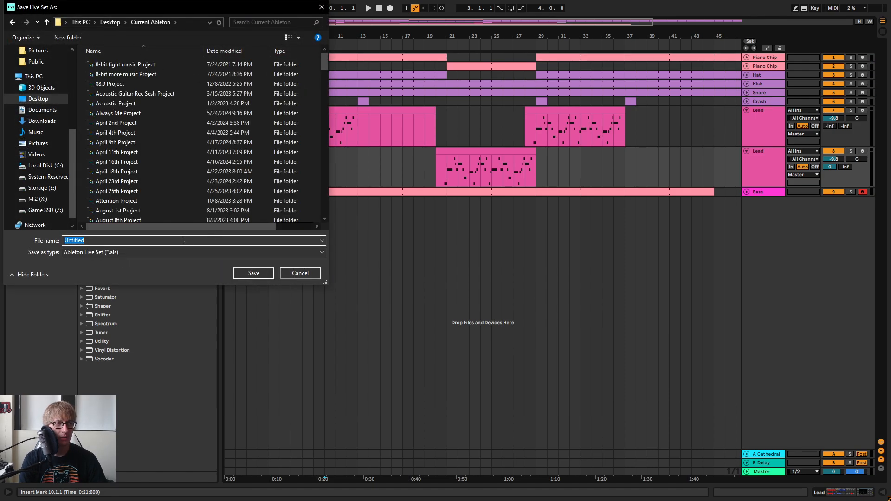
{"action": "type", "text": "July "}
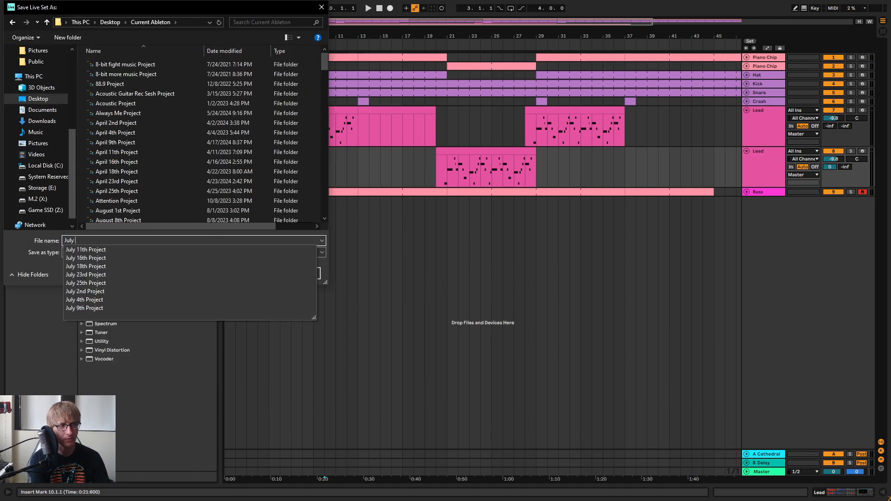
{"action": "type", "text": "30th"}
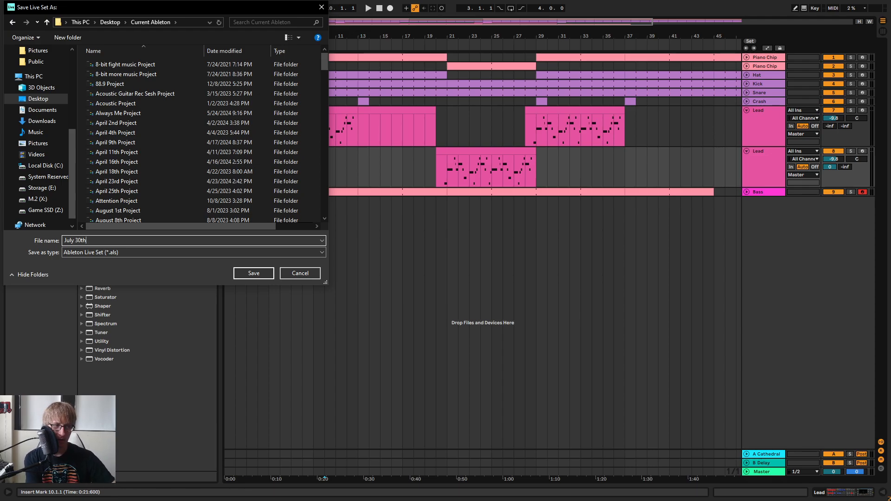
{"action": "key", "text": "Return"}
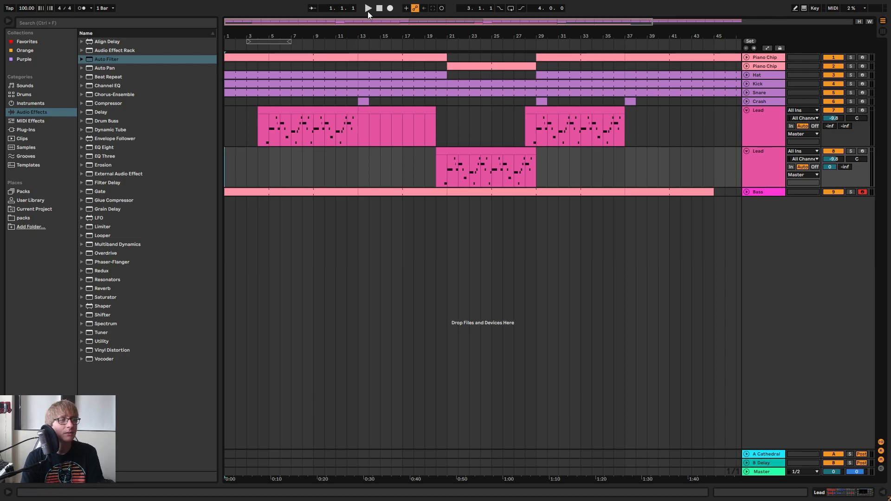
Play the opening from bar 1 and trim the start of the Snare clip to bar 5
{"action": "left_click", "coordinate": [368, 11]}
{"action": "key", "text": "plus"}
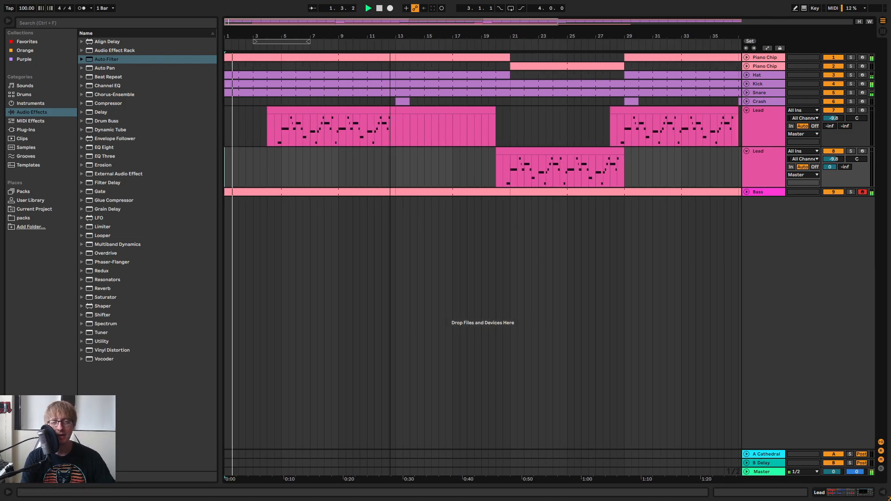
{"action": "key", "text": "minus"}
{"action": "key", "text": "space"}
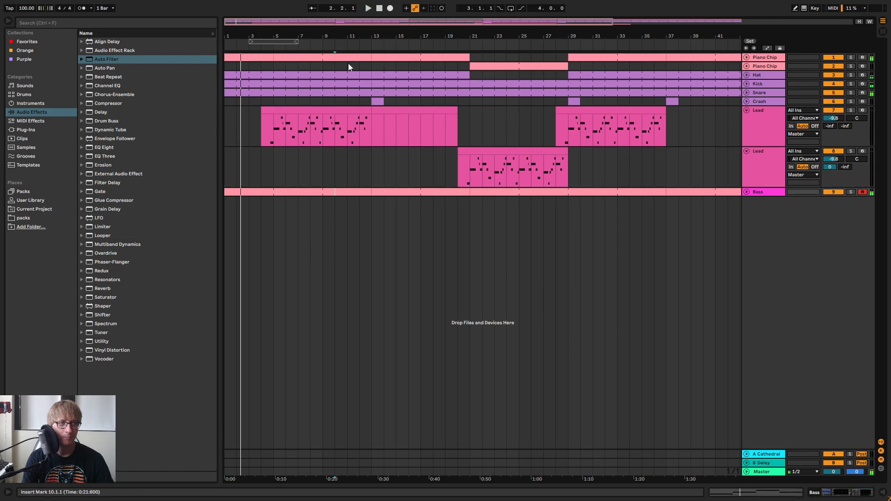
{"action": "left_click", "coordinate": [249, 122]}
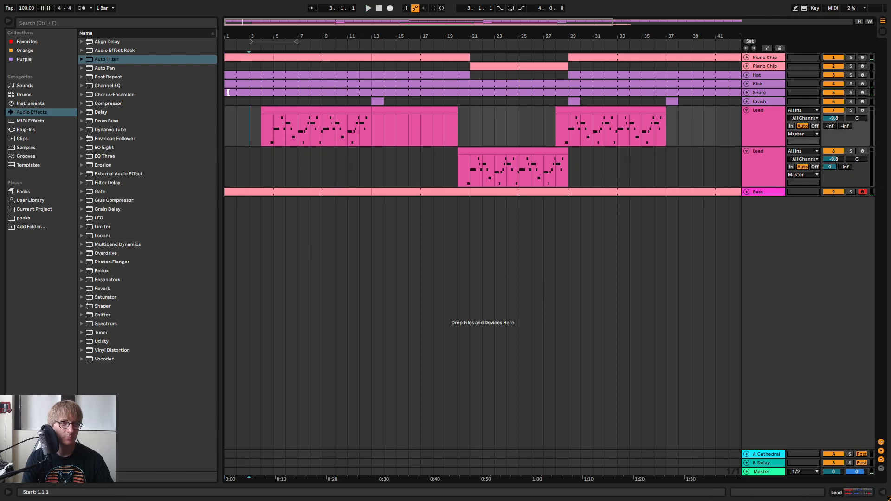
{"action": "left_click_drag", "start_coordinate": [227, 95], "coordinate": [272, 95]}
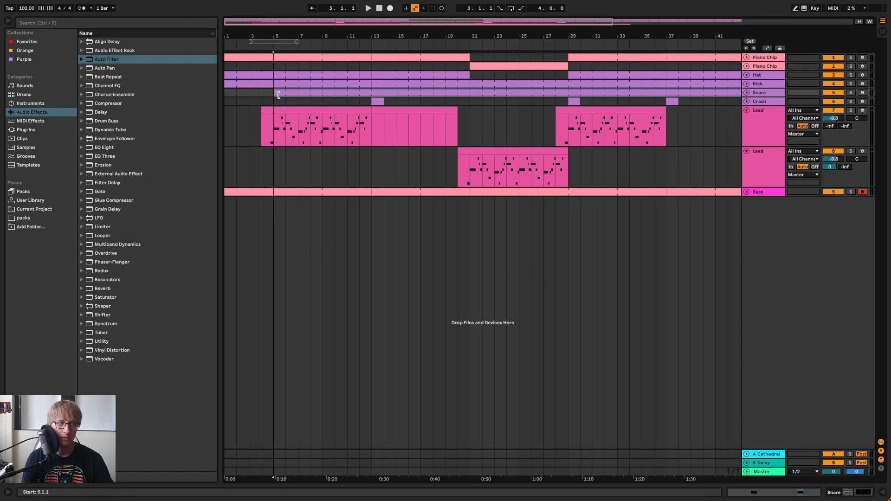
Trim the start of the Hat clip to bar 5 and play the opening
{"action": "left_click", "coordinate": [247, 74]}
{"action": "left_click_drag", "start_coordinate": [228, 76], "coordinate": [273, 77]}
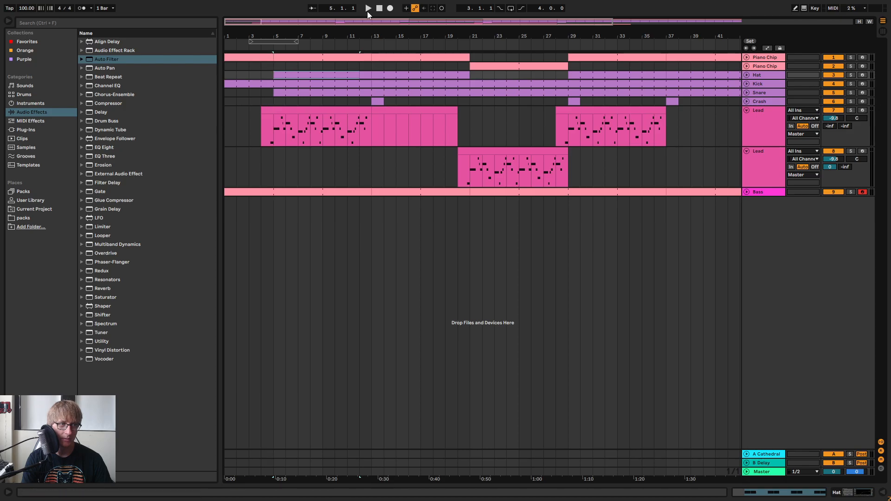
{"action": "left_click", "coordinate": [367, 9]}
{"action": "left_click_drag", "start_coordinate": [283, 35], "coordinate": [369, 84]}
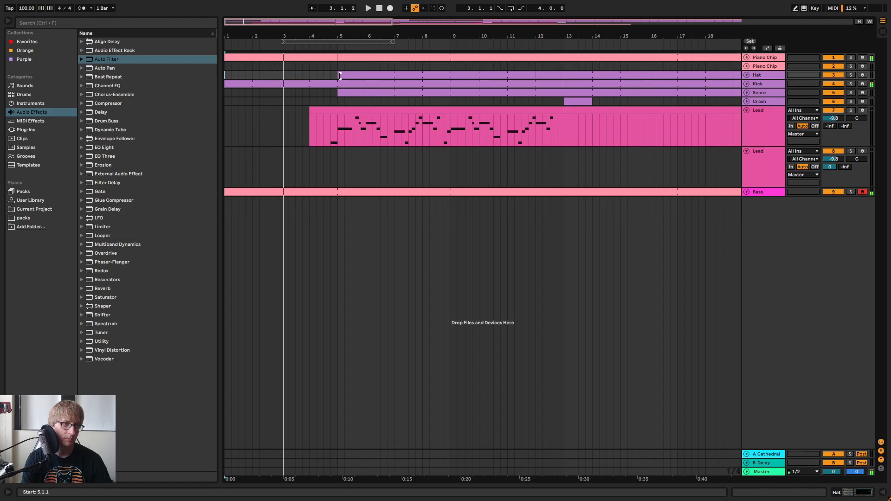
{"action": "left_click", "coordinate": [276, 100]}
{"action": "key", "text": "space"}
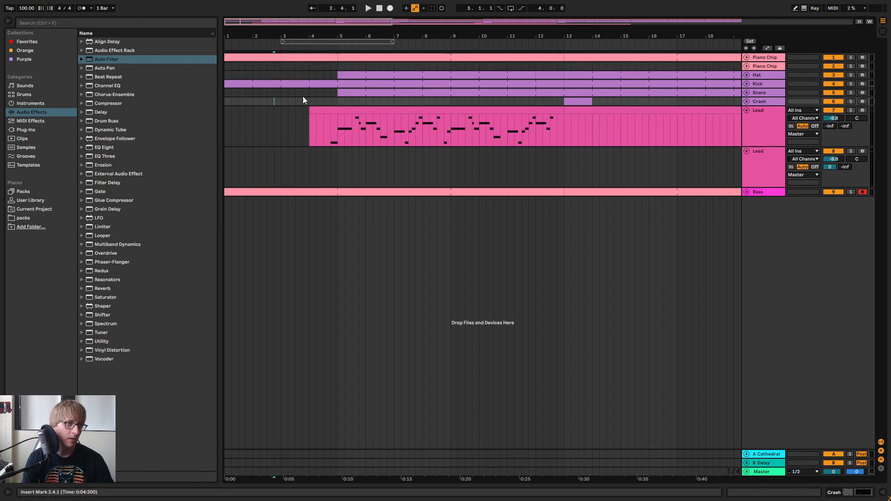
Restore the Hat and Snare clips to the arrangement's start and move the whole arrangement two bars later, to bar 3
{"action": "key", "text": "ctrl+a"}
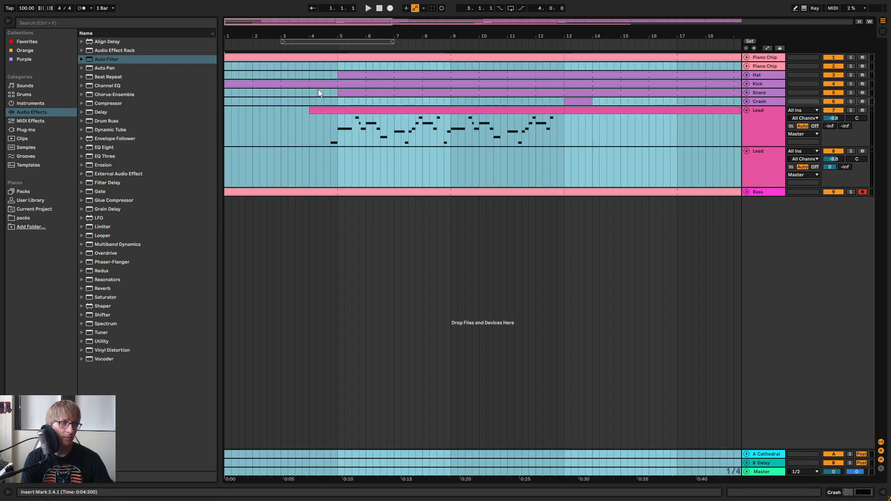
{"action": "left_click", "coordinate": [285, 100]}
{"action": "key", "text": "ctrl+a"}
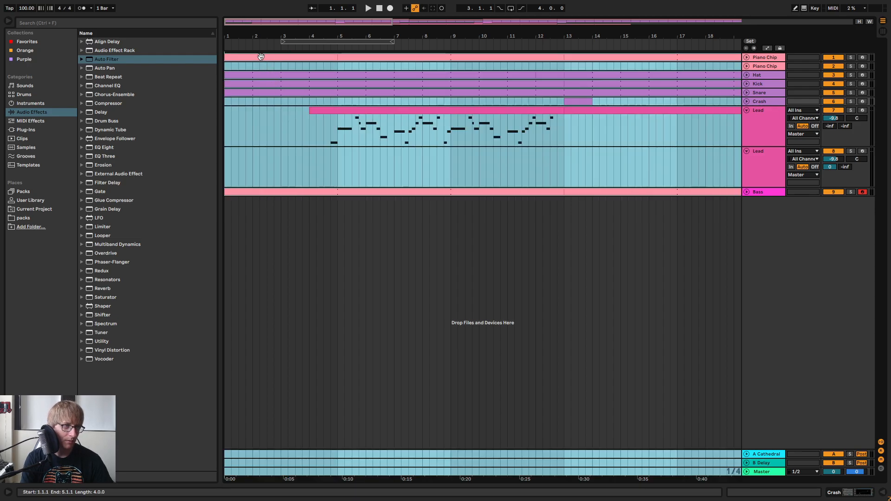
{"action": "left_click_drag", "start_coordinate": [261, 57], "coordinate": [319, 61]}
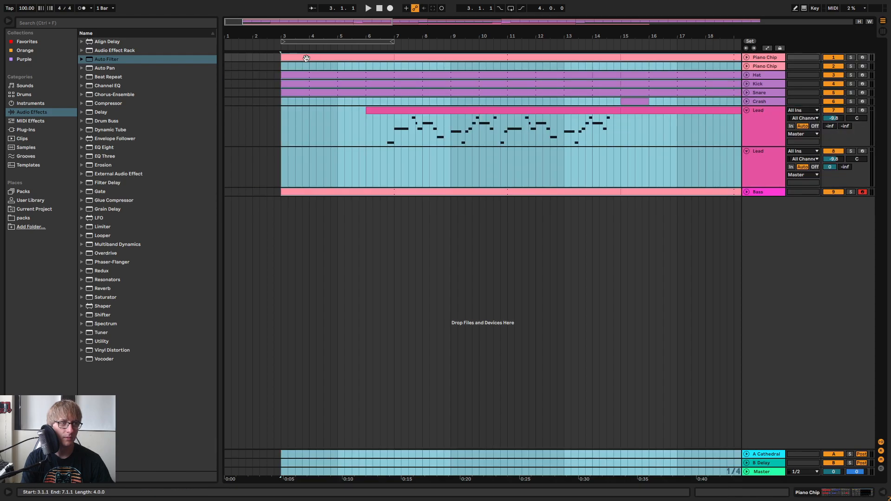
{"action": "left_click", "coordinate": [254, 94]}
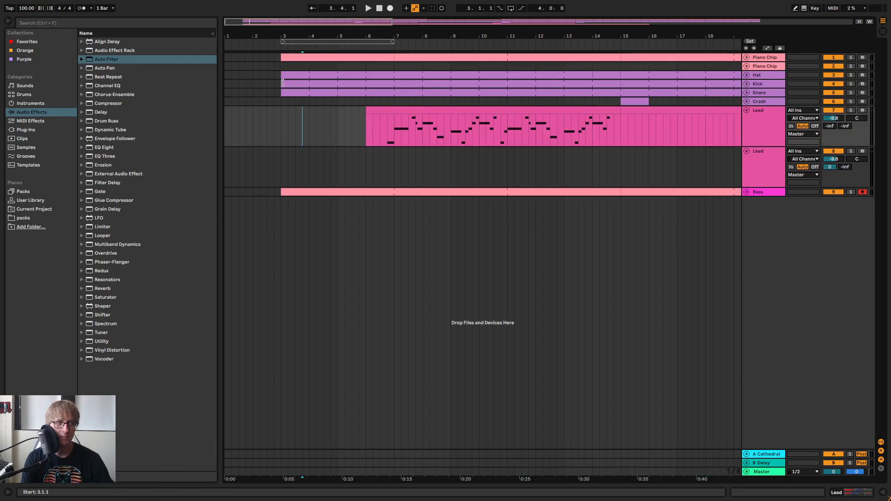
Expand the Hat track and extend the start of its clip an eighth note before bar 3, keeping the Snare start at bar 3
{"action": "left_click", "coordinate": [244, 44]}
{"action": "left_click_drag", "start_coordinate": [281, 36], "coordinate": [346, 74]}
{"action": "left_click", "coordinate": [354, 92]}
{"action": "left_click", "coordinate": [746, 74]}
{"action": "key", "text": "space"}
{"action": "left_click", "coordinate": [340, 124]}
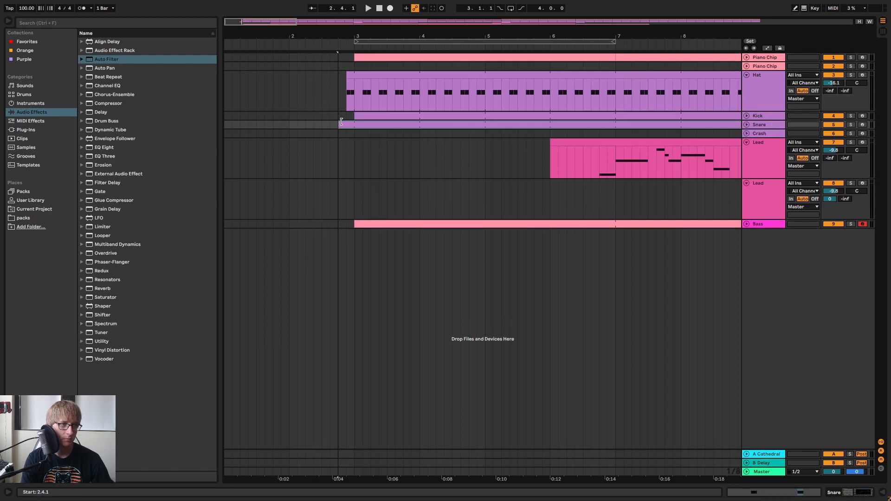
Play the opening from bar 3, check the Kick notes and collapse the Hat, Kick and both Lead tracks
{"action": "key", "text": "space"}
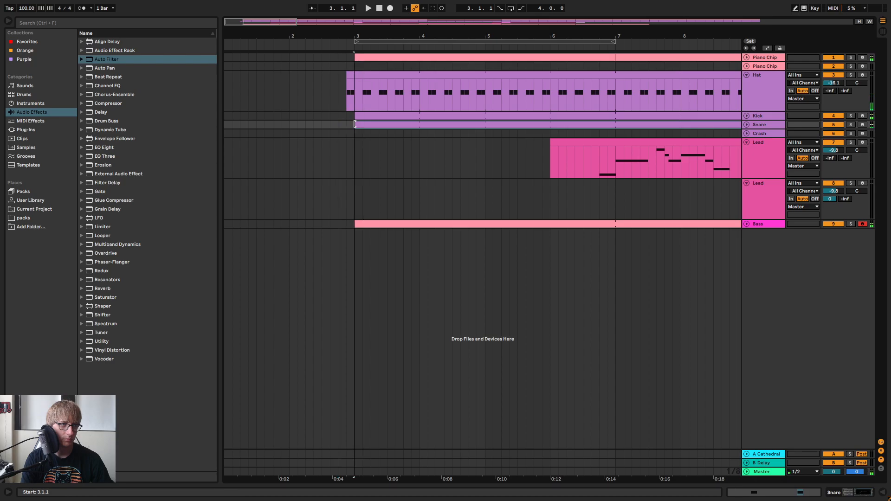
{"action": "left_click", "coordinate": [338, 45]}
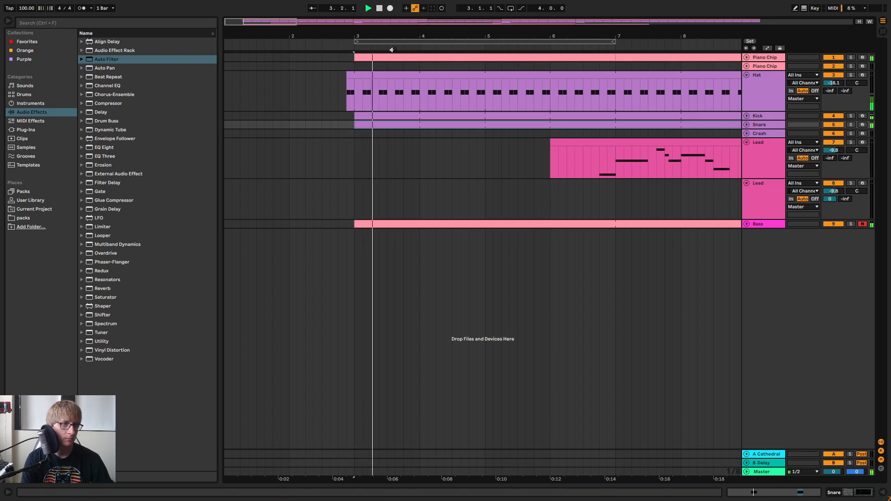
{"action": "key", "text": "minus"}
{"action": "left_click", "coordinate": [747, 117]}
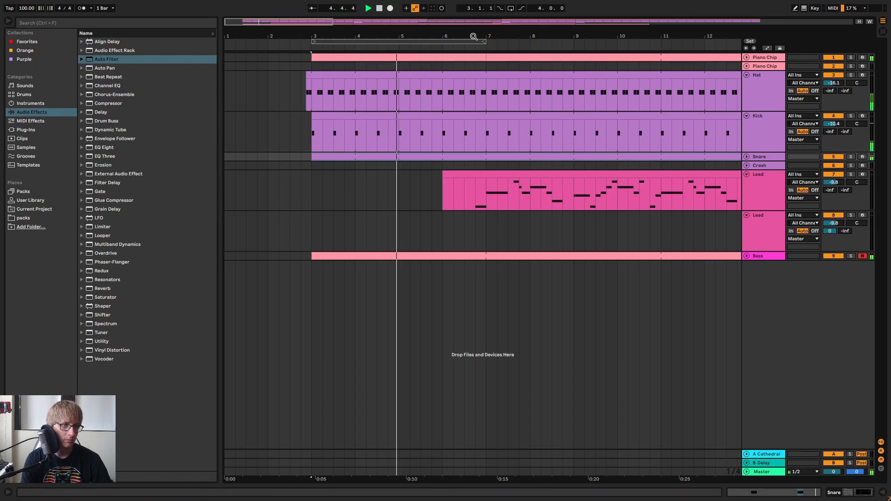
{"action": "left_click_drag", "start_coordinate": [474, 36], "coordinate": [411, 14]}
{"action": "left_click", "coordinate": [747, 113]}
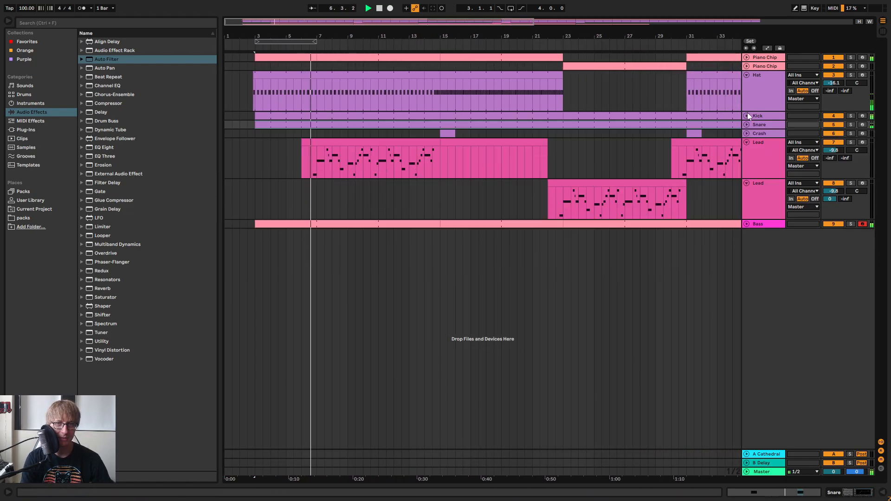
{"action": "left_click", "coordinate": [747, 75]}
{"action": "left_click", "coordinate": [747, 110]}
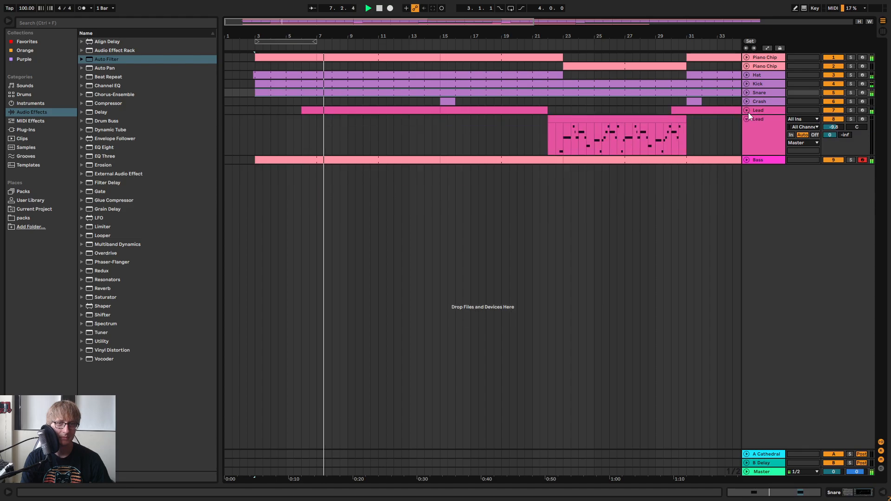
{"action": "left_click", "coordinate": [747, 120]}
Audition the first Lead instrument's Pulse Width at 01 and 03 during playback and set it back to 04
{"action": "double_click", "coordinate": [765, 110]}
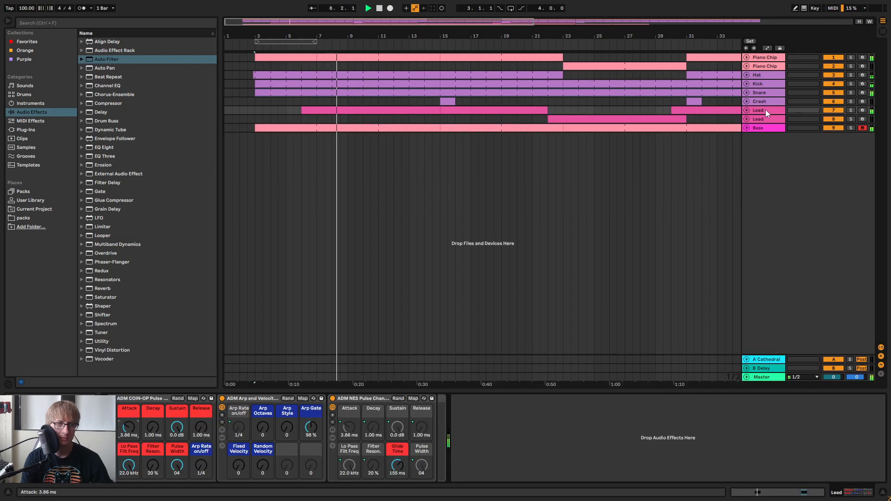
{"action": "key", "text": "space"}
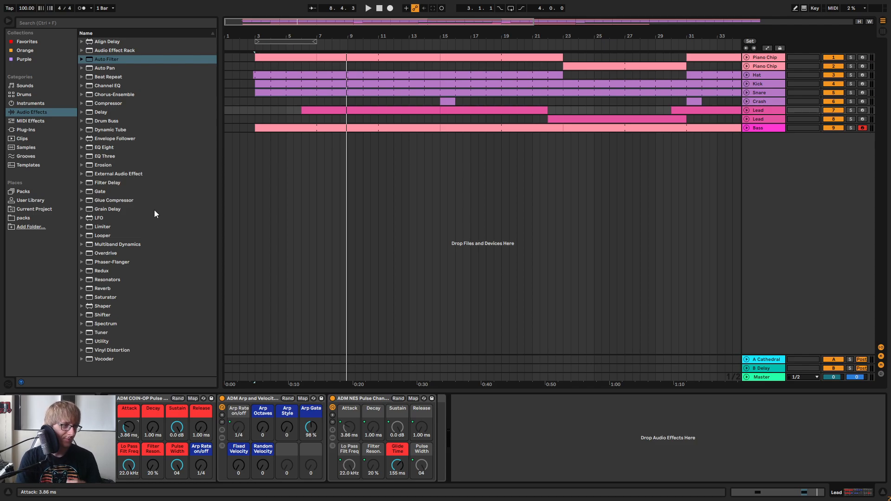
{"action": "key", "text": "space"}
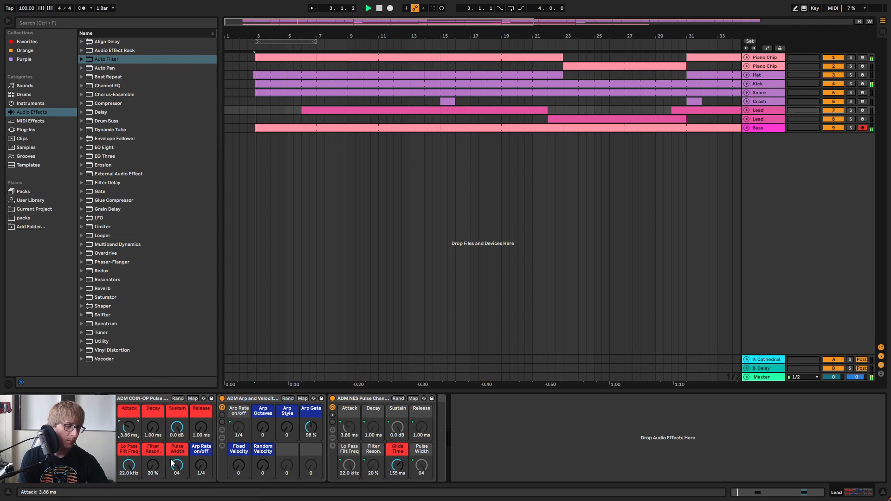
{"action": "left_click_drag", "start_coordinate": [177, 466], "coordinate": [152, 493]}
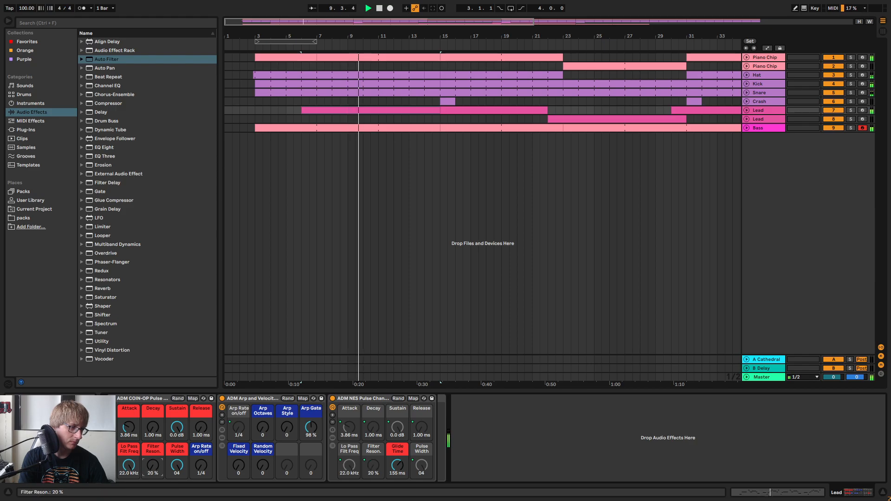
{"action": "left_click_drag", "start_coordinate": [177, 465], "coordinate": [177, 469]}
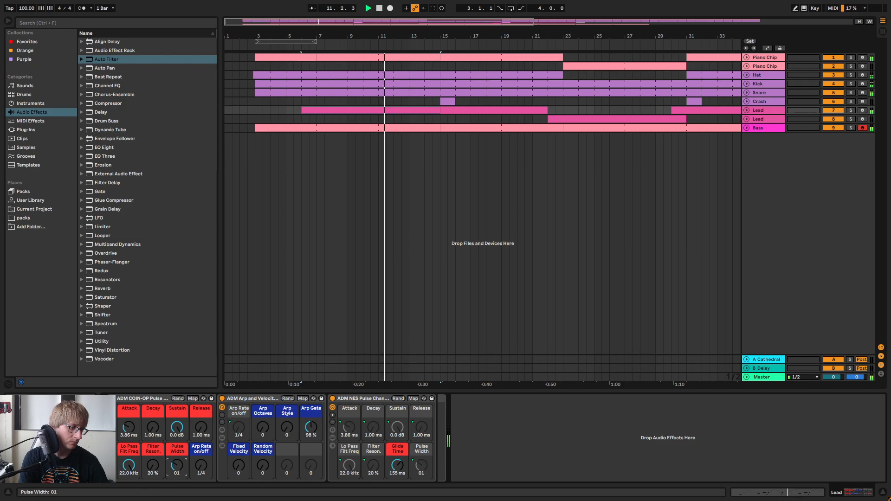
{"action": "left_click_drag", "start_coordinate": [177, 468], "coordinate": [176, 472]}
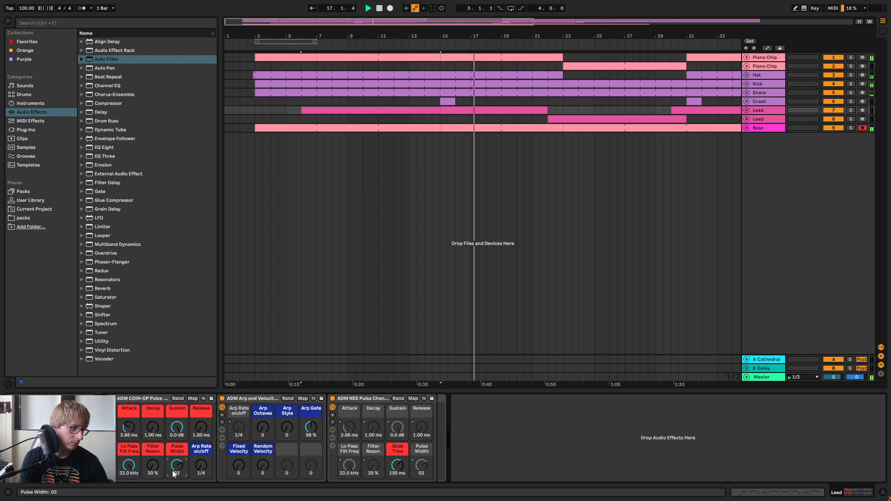
{"action": "key", "text": "space"}
{"action": "key", "text": "space"}
{"action": "mouse_move", "coordinate": [175, 472]}
{"action": "left_mouse_down"}
{"action": "mouse_move", "coordinate": [175, 456]}
{"action": "mouse_move", "coordinate": [175, 490]}
{"action": "mouse_move", "coordinate": [175, 481]}
{"action": "left_mouse_up"}
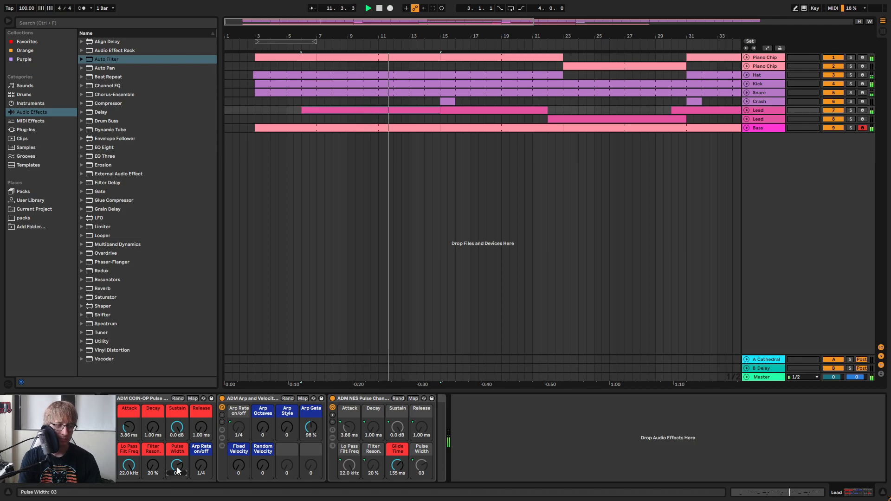
{"action": "scroll", "coordinate": [178, 470], "scroll_direction": "up", "scroll_amount": 1}
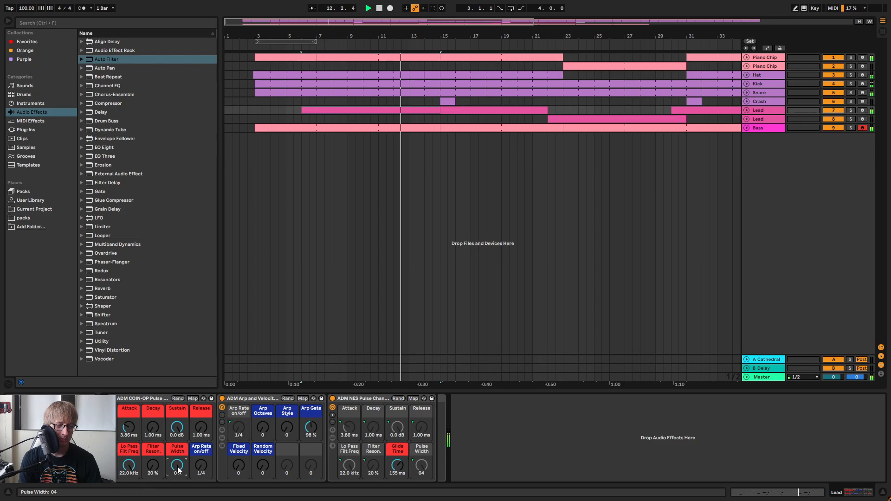
Lower the first Lead track's volume to -11.2 dB in the Session mixer and return to the arrangement
{"action": "key", "text": "Tab"}
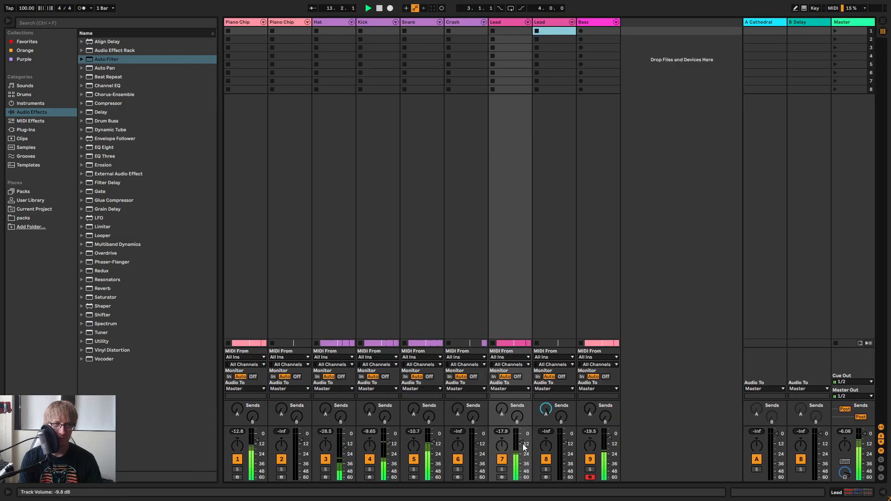
{"action": "left_click_drag", "start_coordinate": [525, 447], "coordinate": [524, 448]}
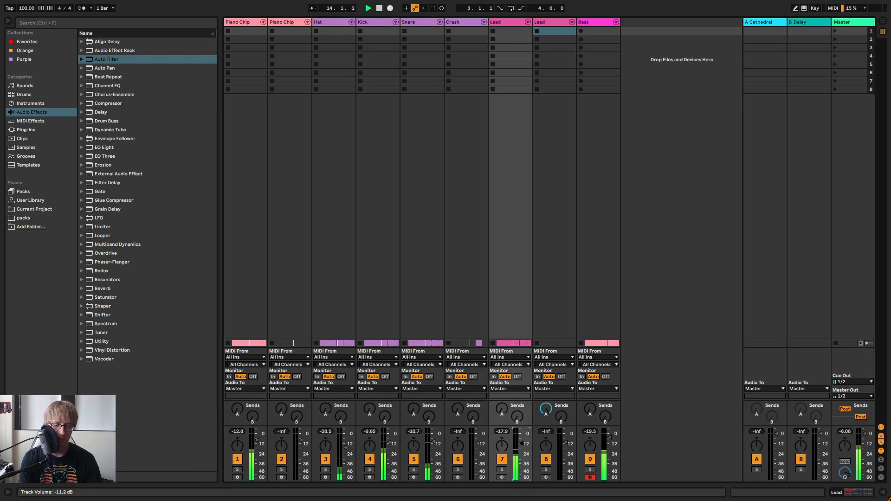
{"action": "key", "text": "Tab"}
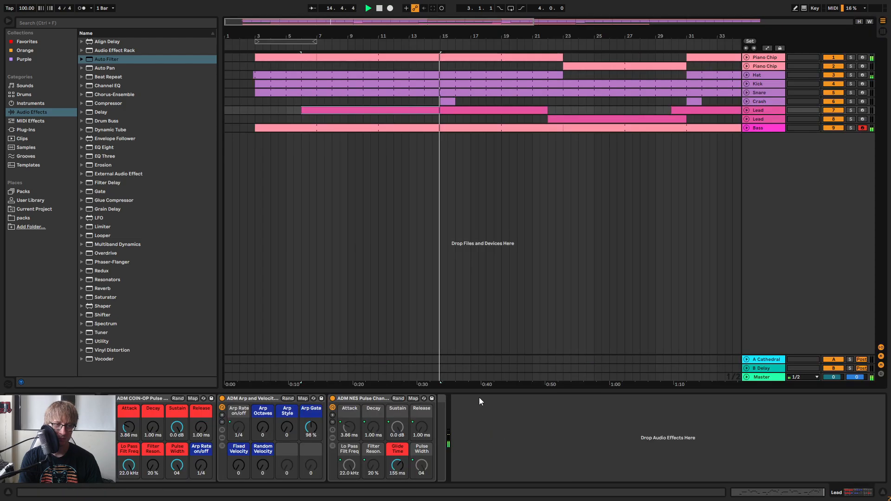
Inspect the Bass track's devices, the empty Lead clip starting at bar 15 and the Bass clip's notes
{"action": "left_click", "coordinate": [435, 127]}
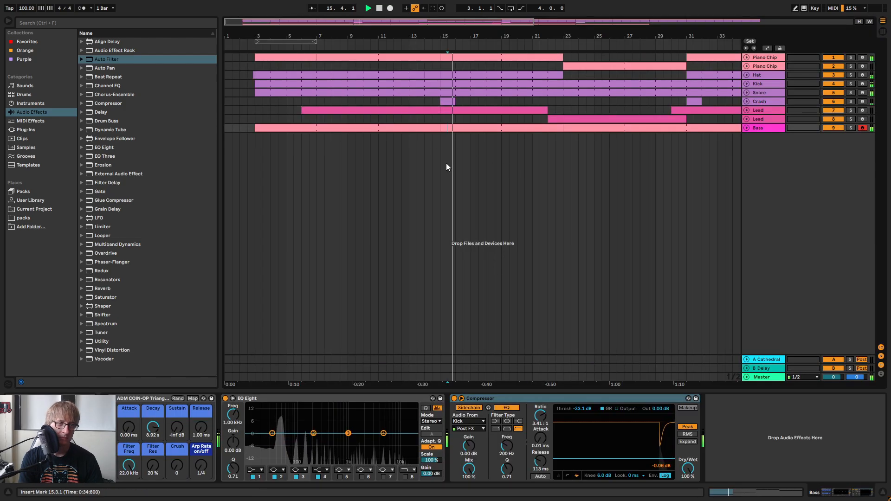
{"action": "left_click", "coordinate": [490, 110]}
{"action": "double_click", "coordinate": [490, 110]}
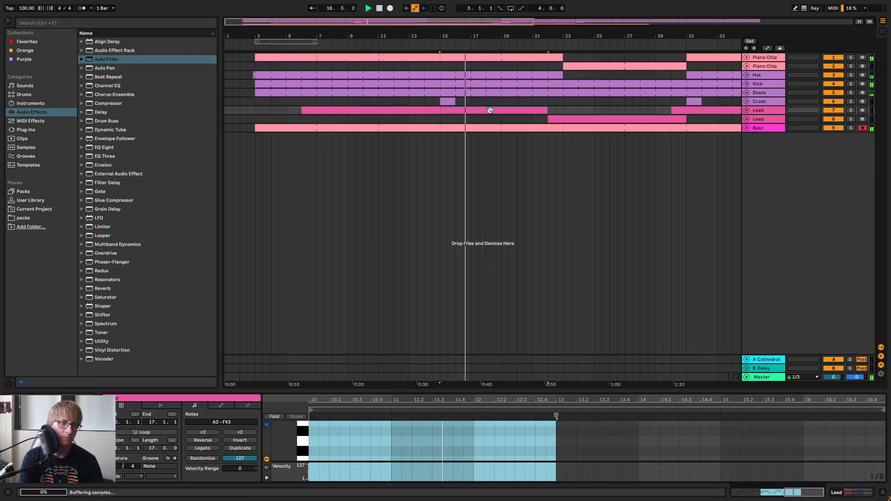
{"action": "left_click", "coordinate": [510, 191]}
{"action": "left_click", "coordinate": [574, 167]}
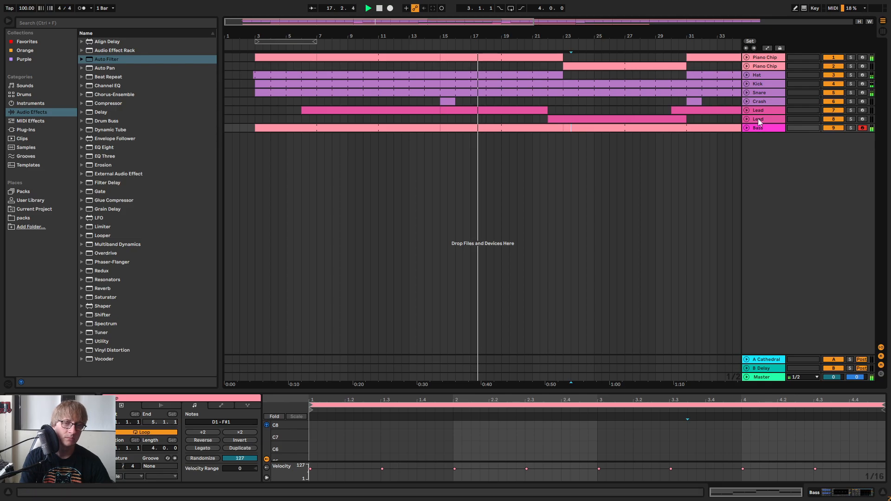
{"action": "left_click", "coordinate": [746, 119]}
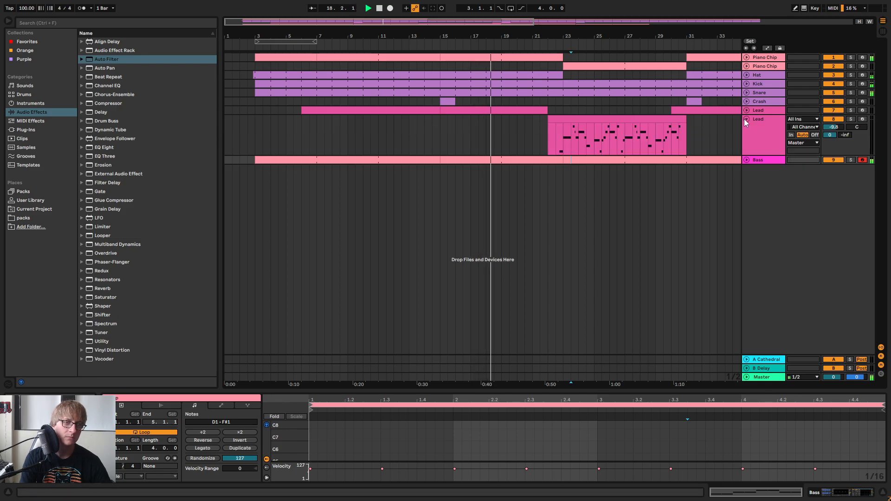
{"action": "left_click", "coordinate": [745, 119]}
Extend the empty Lead clip at bar 15 to end at bar 23 and consolidate it into one eight-bar clip
{"action": "left_click", "coordinate": [747, 111]}
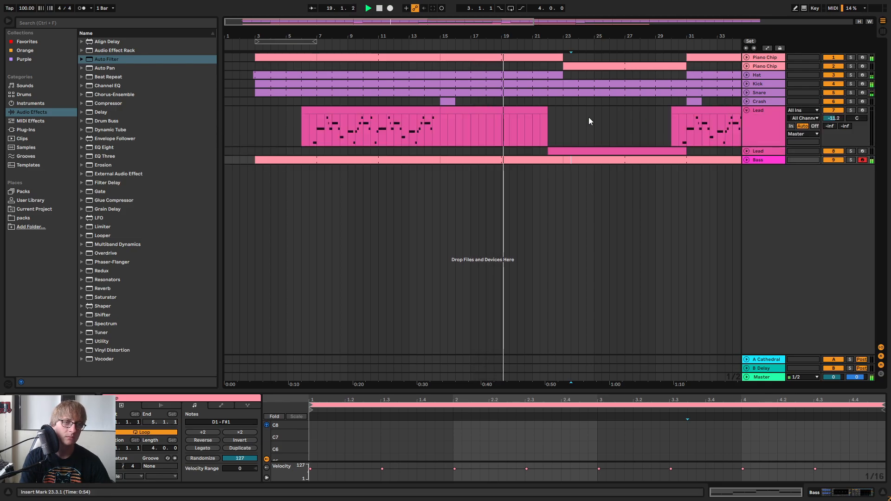
{"action": "left_click", "coordinate": [587, 117]}
{"action": "left_click_drag", "start_coordinate": [547, 110], "coordinate": [563, 111]}
{"action": "left_click", "coordinate": [584, 114]}
{"action": "left_click", "coordinate": [548, 123]}
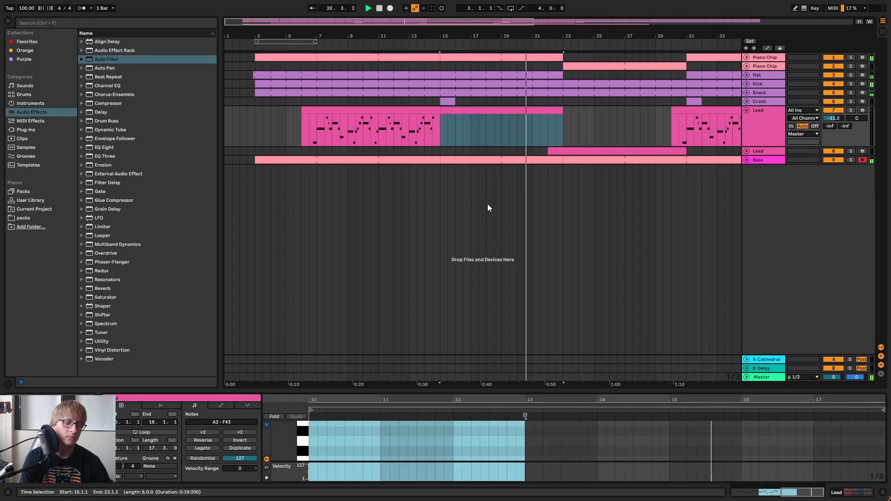
{"action": "right_click", "coordinate": [546, 110]}
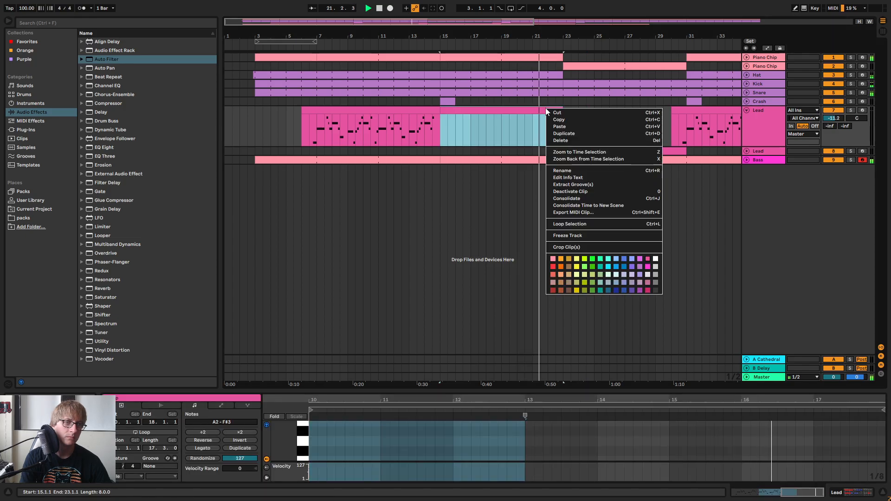
{"action": "left_click", "coordinate": [566, 199]}
Enlarge the note editor for the empty Lead clip, play into it from about bar 14 and arm the first Lead track
{"action": "key", "text": "space"}
{"action": "left_click", "coordinate": [422, 49]}
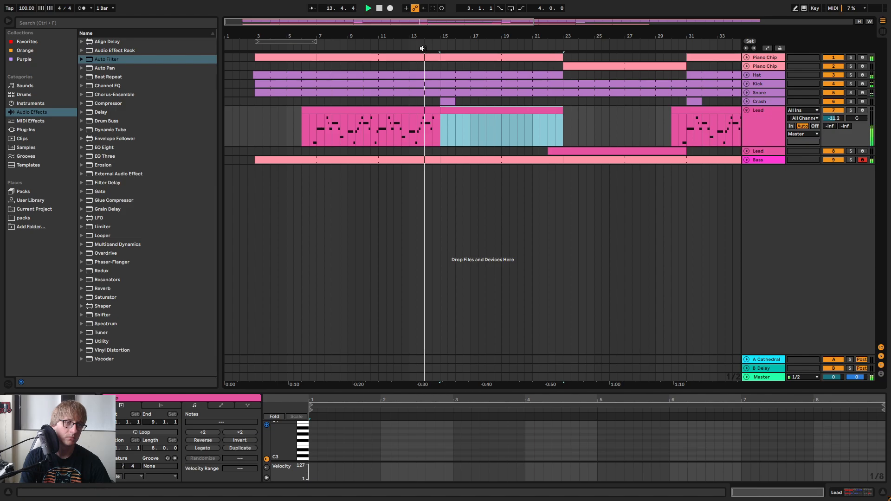
{"action": "scroll", "coordinate": [430, 75], "scroll_direction": "up", "scroll_amount": 1}
{"action": "left_click_drag", "start_coordinate": [497, 387], "coordinate": [506, 149]}
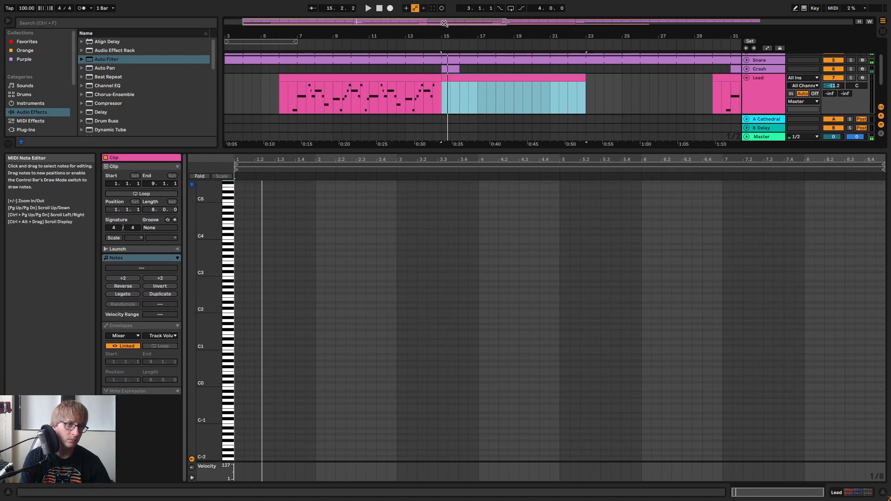
{"action": "left_click", "coordinate": [420, 45]}
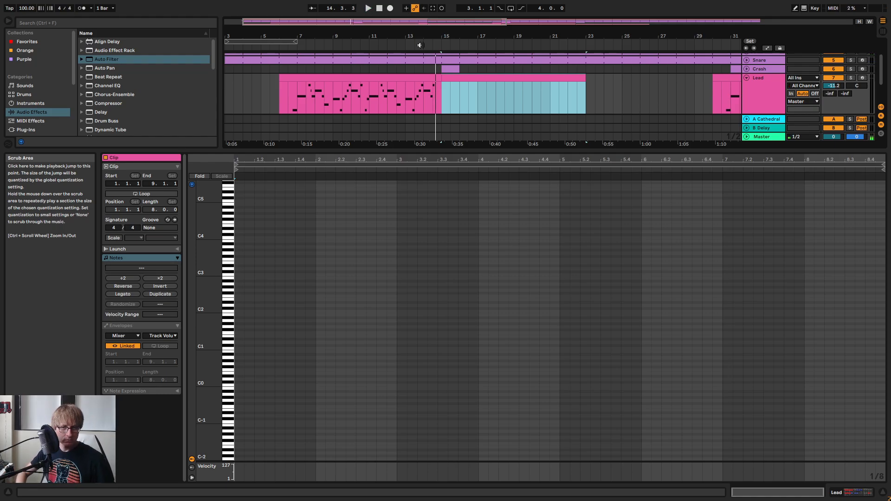
{"action": "left_click", "coordinate": [862, 77]}
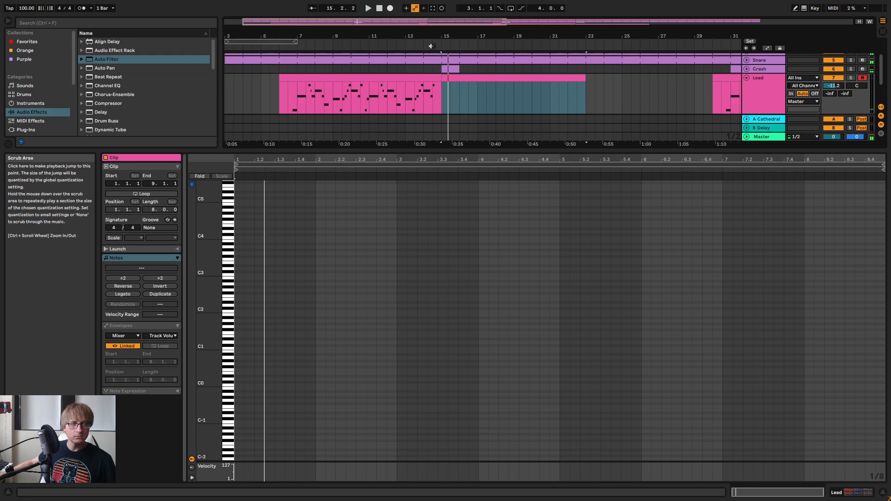
Play into the empty Lead clip from about bar 14 and add an F#3 eighth note at the clip's start
{"action": "left_click", "coordinate": [431, 46]}
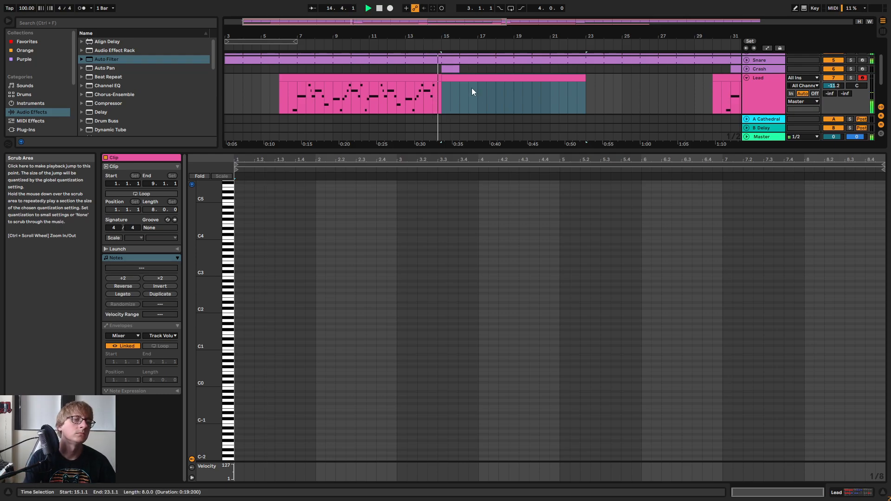
{"action": "left_click", "coordinate": [454, 78]}
{"action": "double_click", "coordinate": [454, 78]}
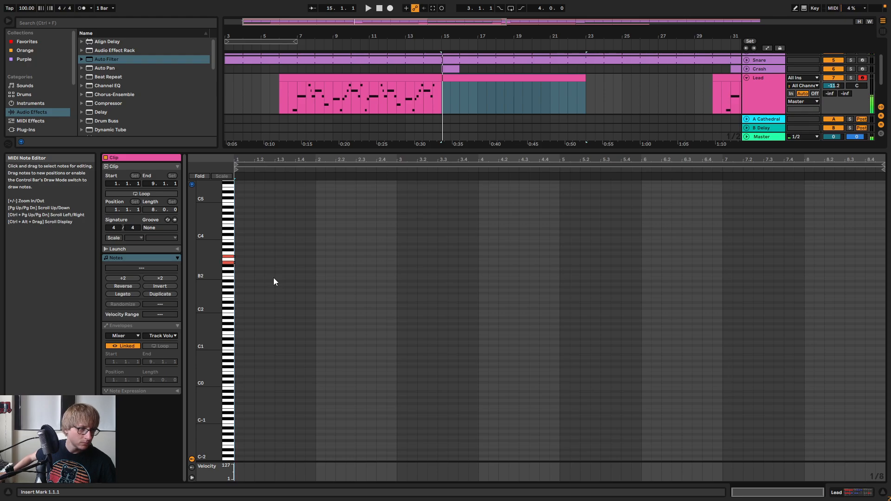
{"action": "double_click", "coordinate": [238, 257]}
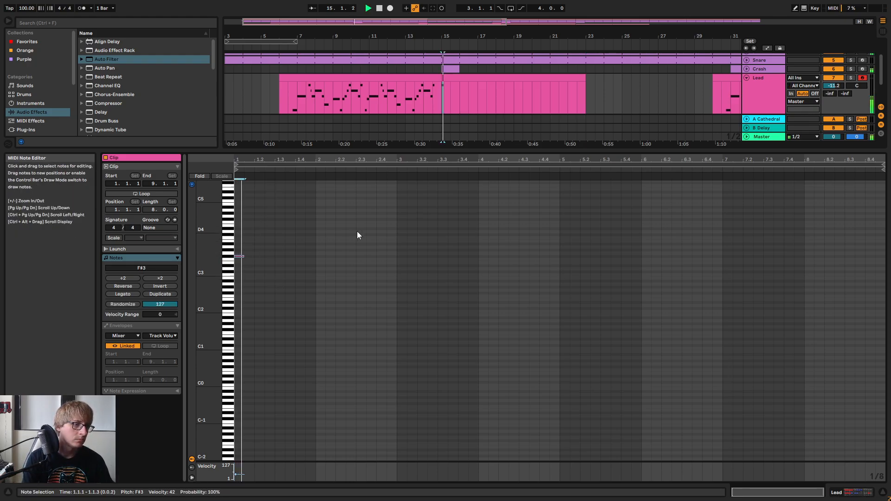
{"action": "left_click", "coordinate": [238, 256]}
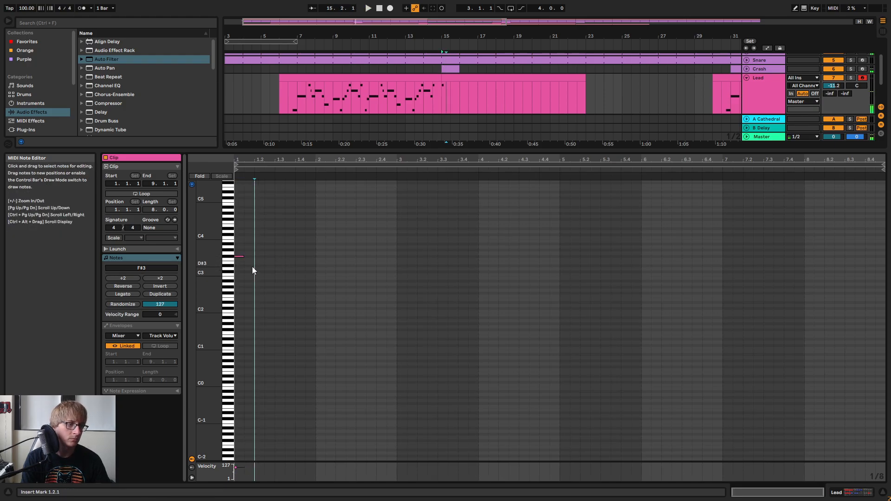
Continue the Lead melody with eighth notes E3 at 1.1.3 and 1.2.1, and D3 at 1.2.3 and 1.3.1
{"action": "double_click", "coordinate": [252, 265]}
{"action": "key", "text": "Up"}
{"action": "key", "text": "space"}
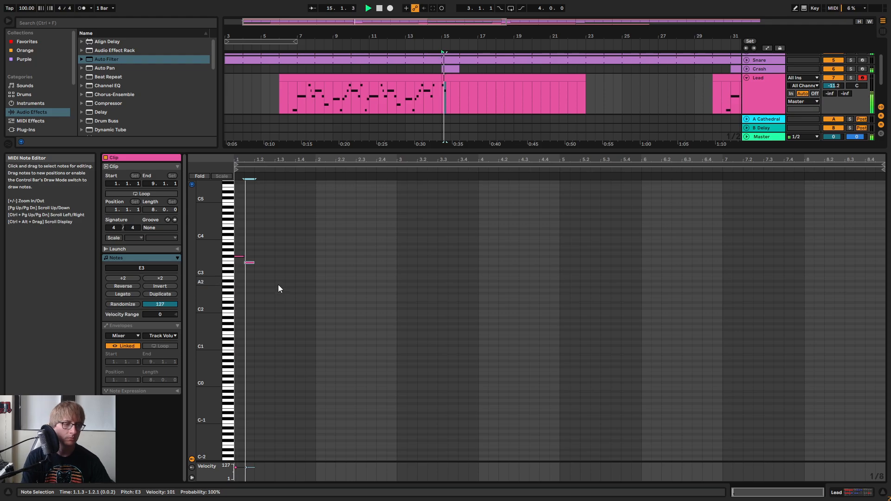
{"action": "double_click", "coordinate": [259, 263]}
{"action": "key", "text": "space"}
{"action": "double_click", "coordinate": [267, 269]}
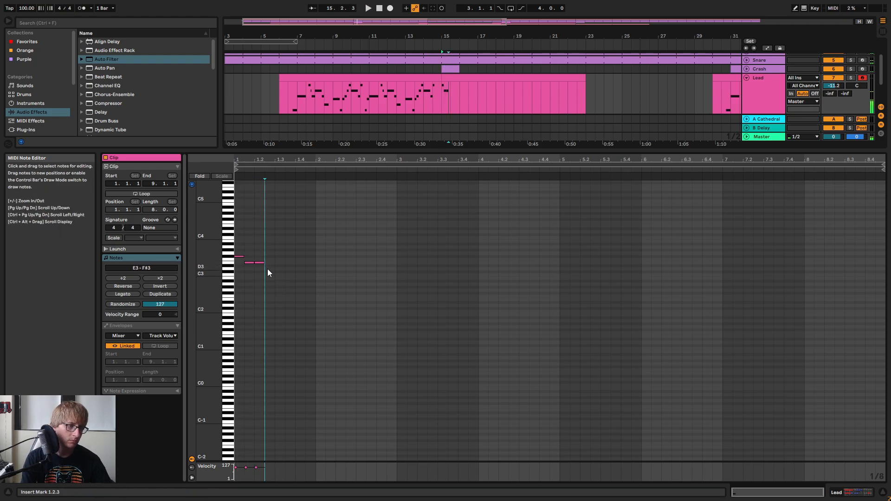
{"action": "double_click", "coordinate": [280, 269]}
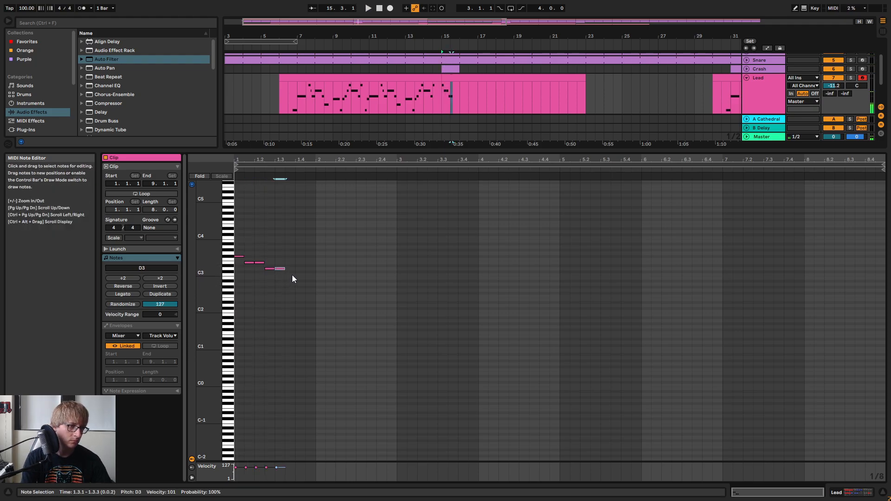
Add eighth notes C#3 at 1.3.3 and 1.4.1 and A2 at 1.4.3, and play the phrase back
{"action": "double_click", "coordinate": [291, 272]}
{"action": "double_click", "coordinate": [302, 272]}
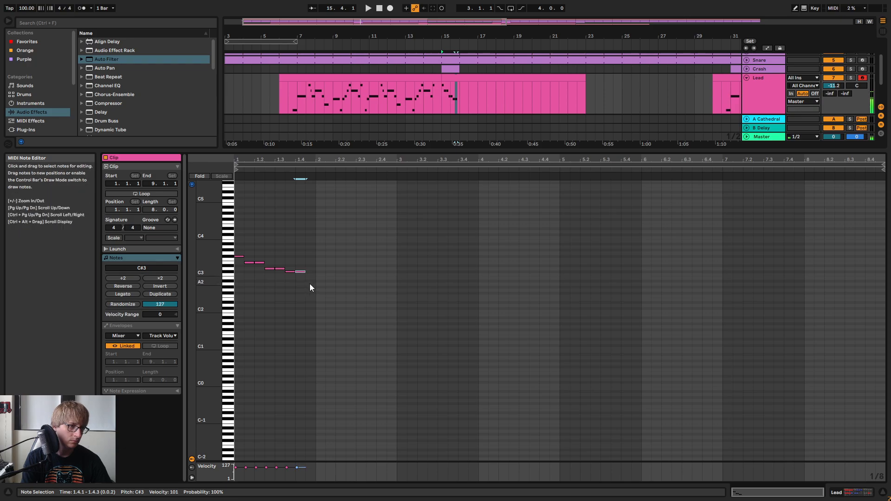
{"action": "double_click", "coordinate": [310, 287]}
{"action": "left_click_drag", "start_coordinate": [310, 286], "coordinate": [317, 281]}
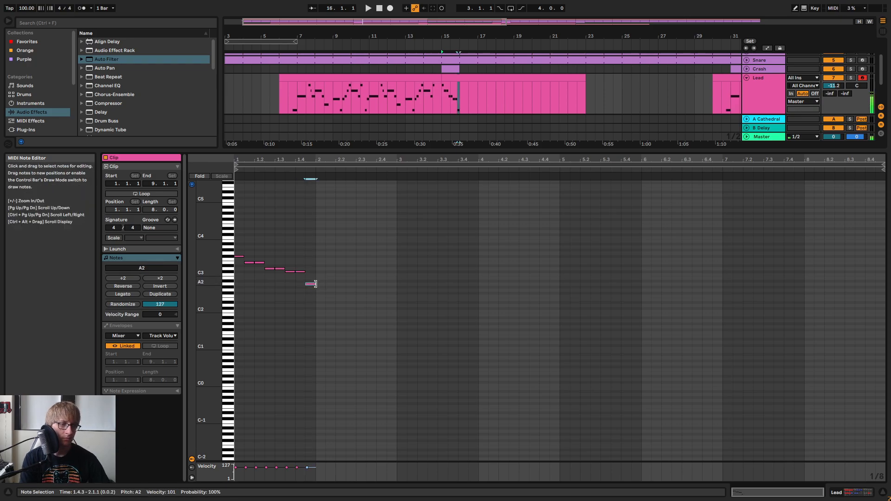
{"action": "key", "text": "space"}
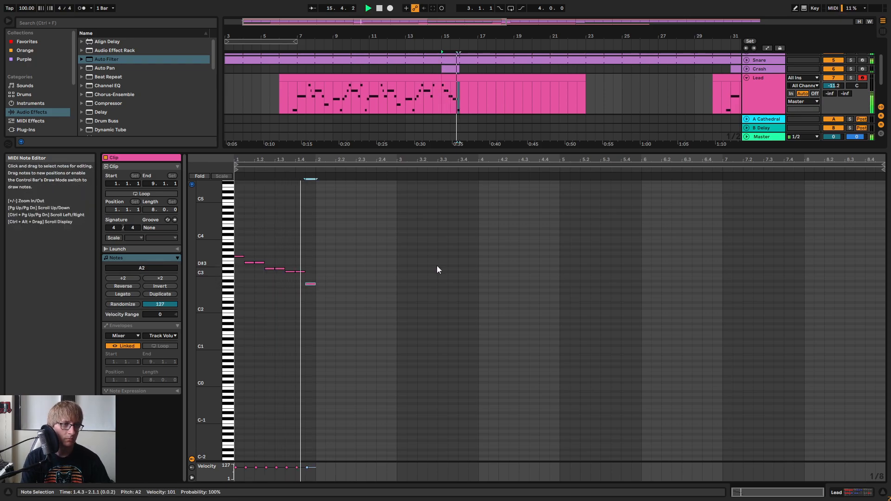
{"action": "key", "text": "space"}
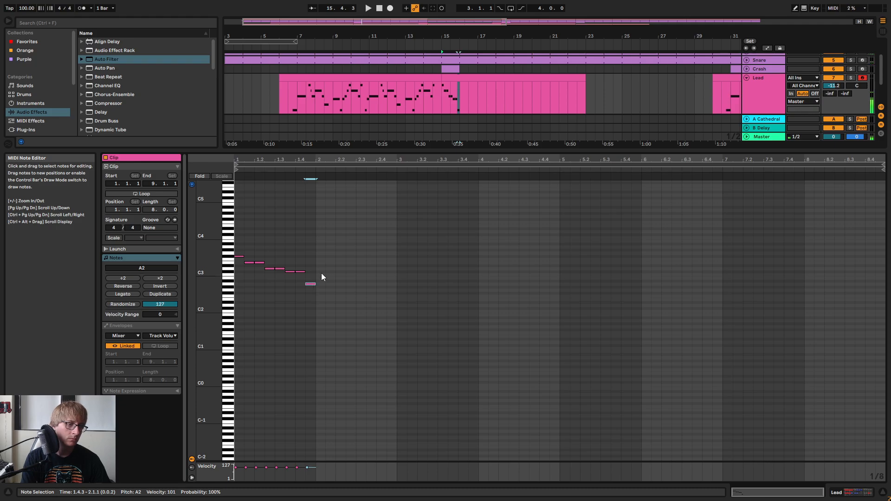
Try an eighth-note run C#3, D3, C#3, A2 from 2.1.1 in the Lead clip and remove it
{"action": "double_click", "coordinate": [319, 271]}
{"action": "double_click", "coordinate": [330, 269]}
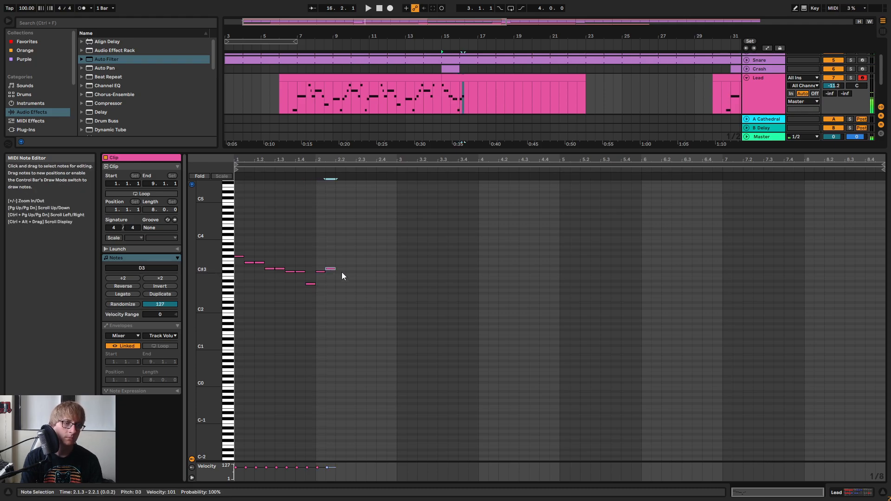
{"action": "double_click", "coordinate": [342, 272]}
{"action": "double_click", "coordinate": [351, 283]}
{"action": "key", "text": "space"}
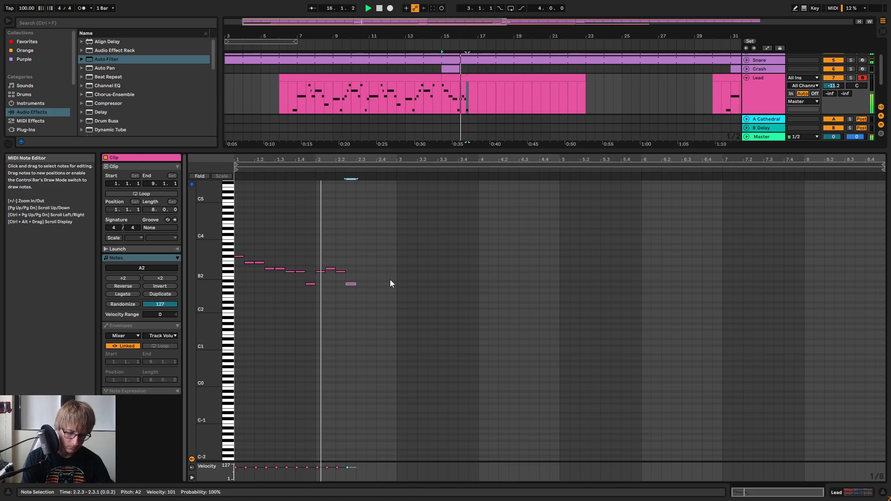
{"action": "key", "text": "space"}
{"action": "left_click_drag", "start_coordinate": [310, 159], "coordinate": [314, 185]}
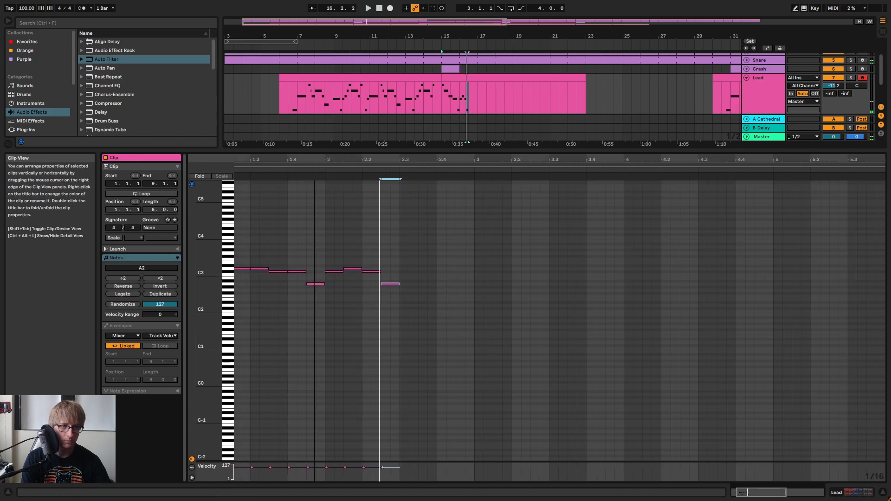
{"action": "left_click_drag", "start_coordinate": [328, 303], "coordinate": [402, 254]}
{"action": "key", "text": "Delete"}
Add sixteenth notes C#3, D3, C#3 and A2 from 2.1.1 to 2.1.4 and play them back
{"action": "double_click", "coordinate": [330, 272]}
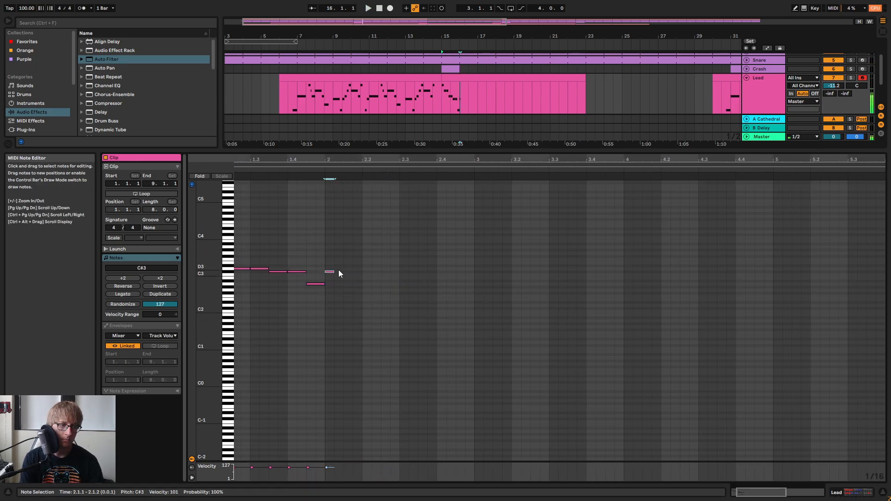
{"action": "double_click", "coordinate": [340, 269]}
{"action": "double_click", "coordinate": [349, 271]}
{"action": "double_click", "coordinate": [358, 284]}
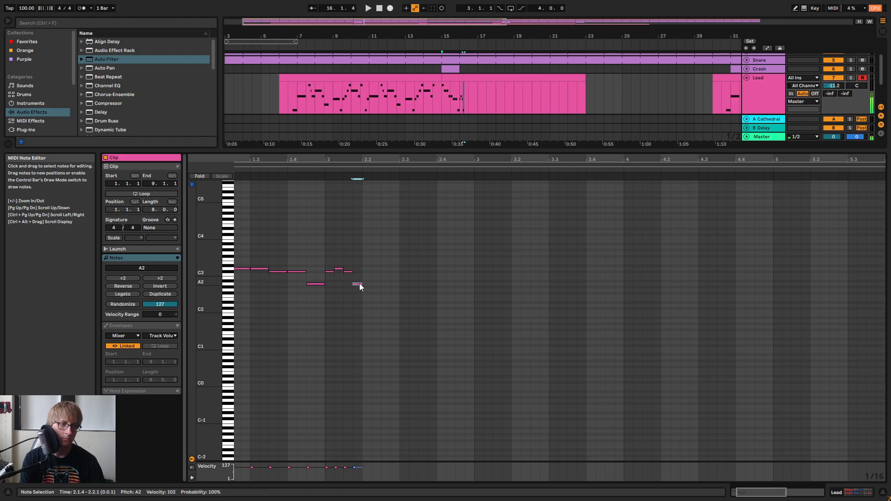
{"action": "key", "text": "space"}
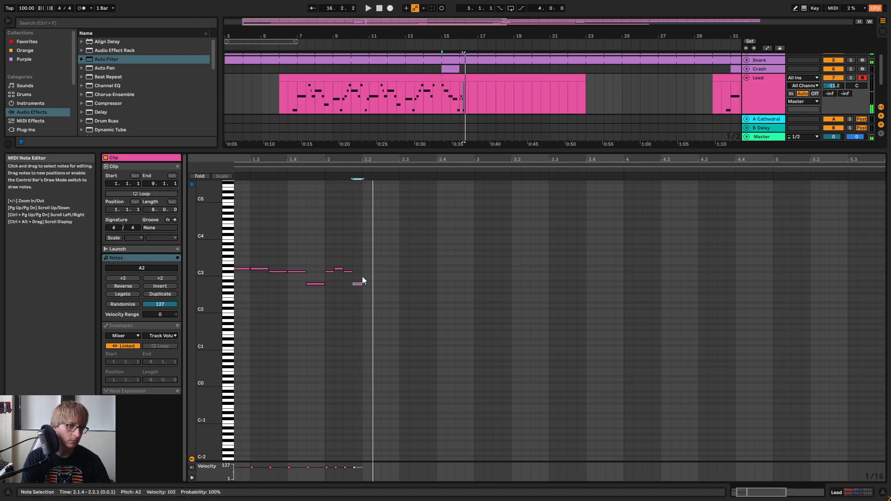
{"action": "left_click", "coordinate": [349, 294]}
{"action": "mouse_move", "coordinate": [332, 286]}
{"action": "left_mouse_down"}
{"action": "mouse_move", "coordinate": [334, 258]}
{"action": "mouse_move", "coordinate": [352, 254]}
{"action": "left_mouse_up"}
Try extending the sixteenth-note run with F#2, A2, B2 and C#3 from 2.2.1 and play it back
{"action": "double_click", "coordinate": [367, 299]}
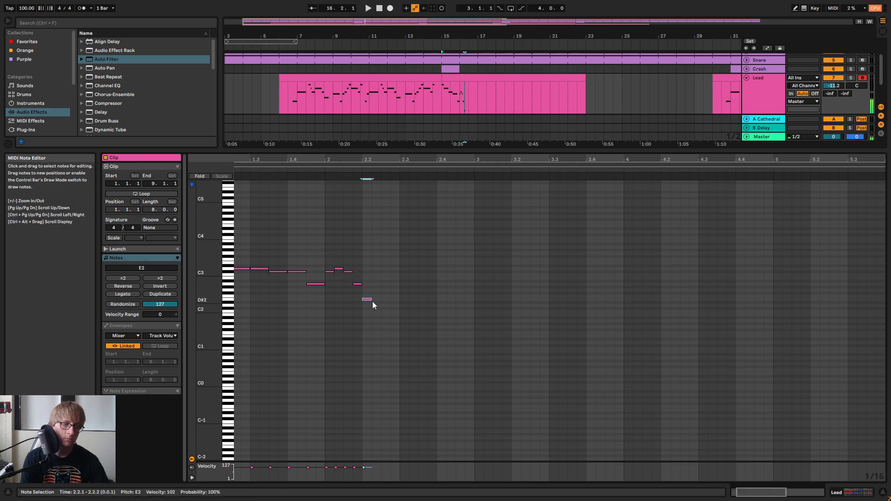
{"action": "left_click_drag", "start_coordinate": [373, 301], "coordinate": [373, 295]}
{"action": "double_click", "coordinate": [377, 284]}
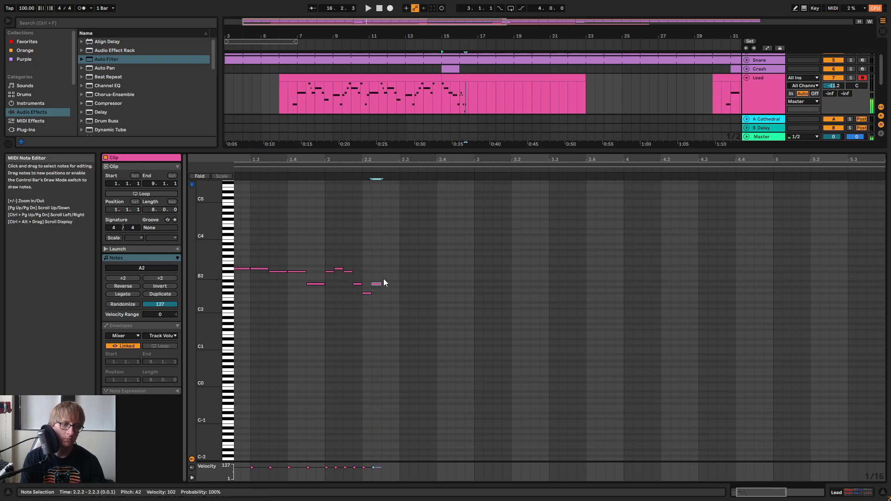
{"action": "left_click", "coordinate": [386, 274]}
{"action": "double_click", "coordinate": [387, 277]}
{"action": "left_click", "coordinate": [396, 273]}
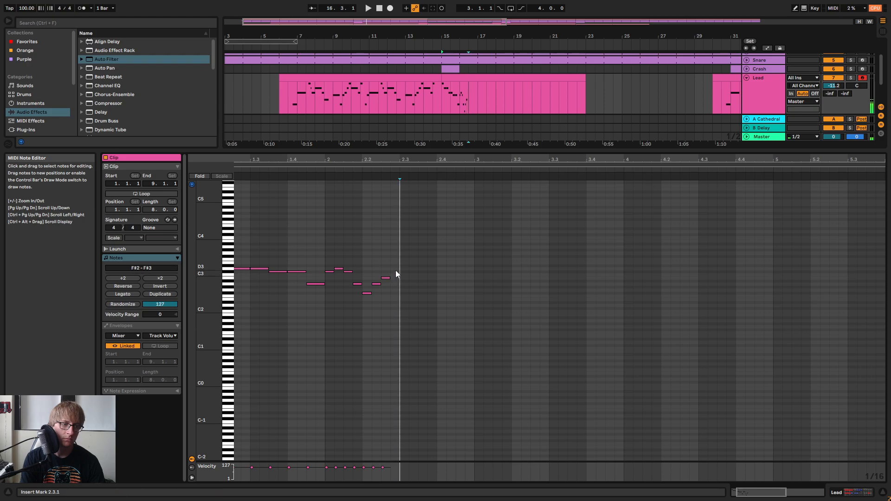
{"action": "double_click", "coordinate": [396, 271]}
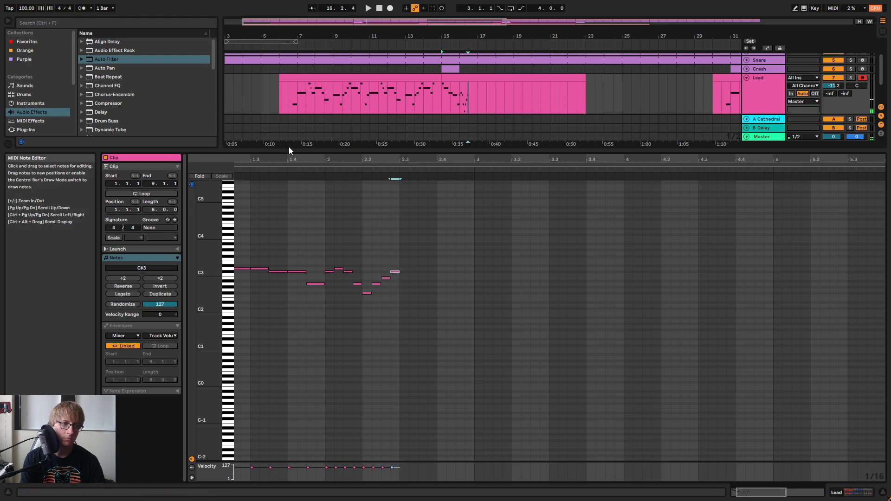
{"action": "left_click", "coordinate": [305, 177]}
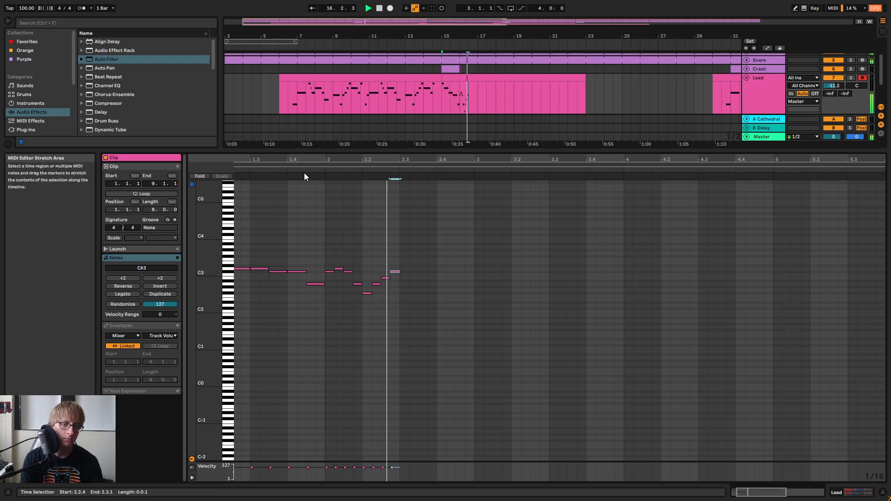
{"action": "left_click", "coordinate": [309, 168]}
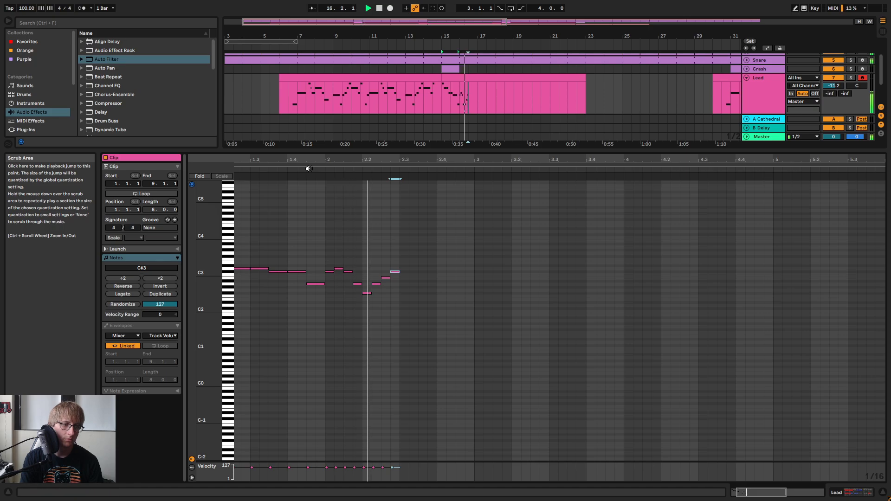
Try an E2 sixteenth note at 2.2.2 and remove it
{"action": "left_click", "coordinate": [366, 293]}
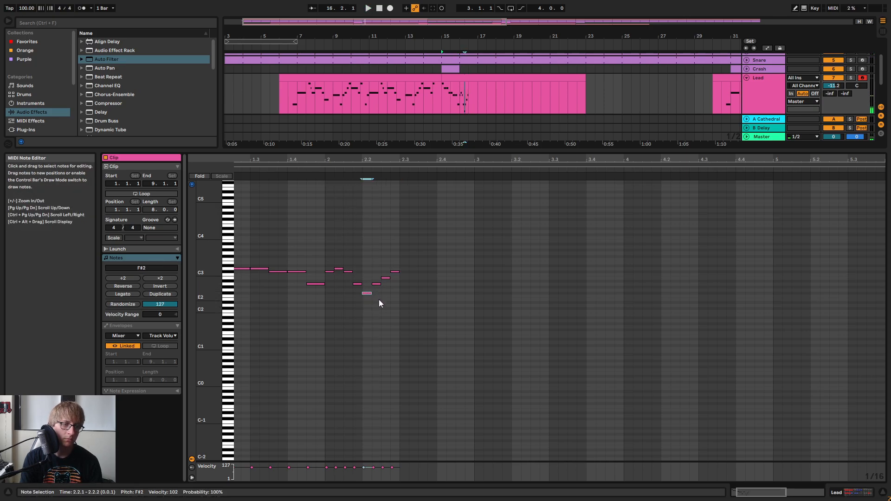
{"action": "double_click", "coordinate": [378, 299]}
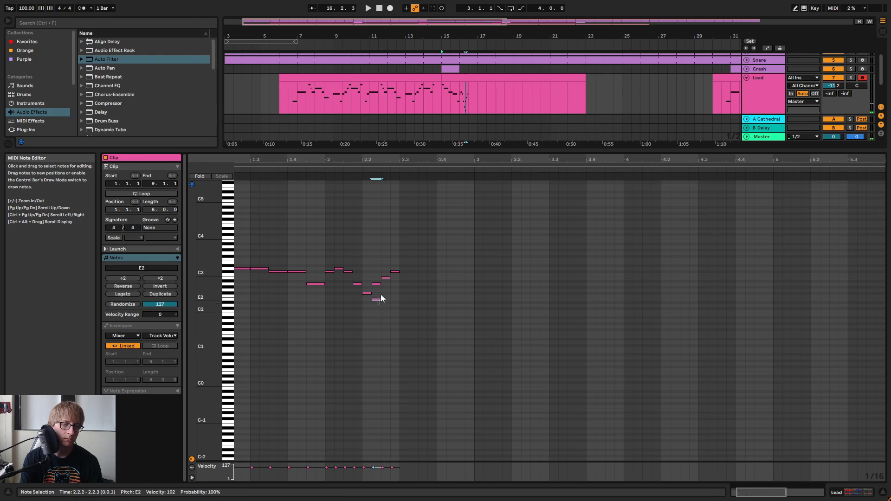
{"action": "double_click", "coordinate": [380, 299]}
Play back the Lead phrase and listen to the sixteenth-note run in the clip's second bar
{"action": "left_click", "coordinate": [317, 169]}
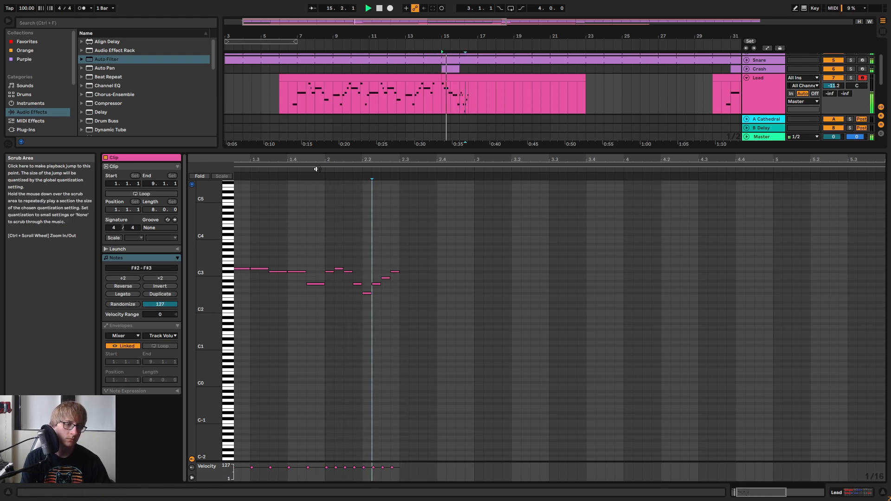
{"action": "left_click_drag", "start_coordinate": [217, 227], "coordinate": [226, 226]}
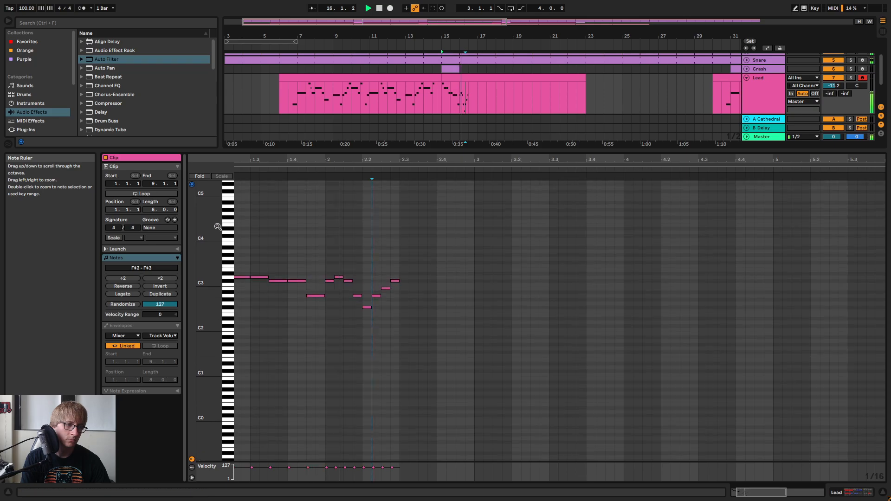
{"action": "key", "text": "space"}
{"action": "left_click_drag", "start_coordinate": [326, 287], "coordinate": [352, 264]}
{"action": "key", "text": "space"}
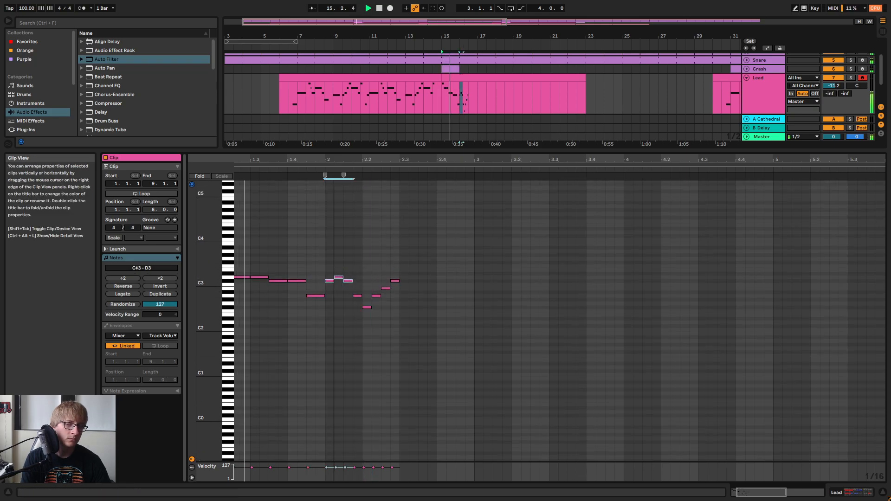
{"action": "scroll", "coordinate": [374, 204], "scroll_direction": "down", "scroll_amount": 2}
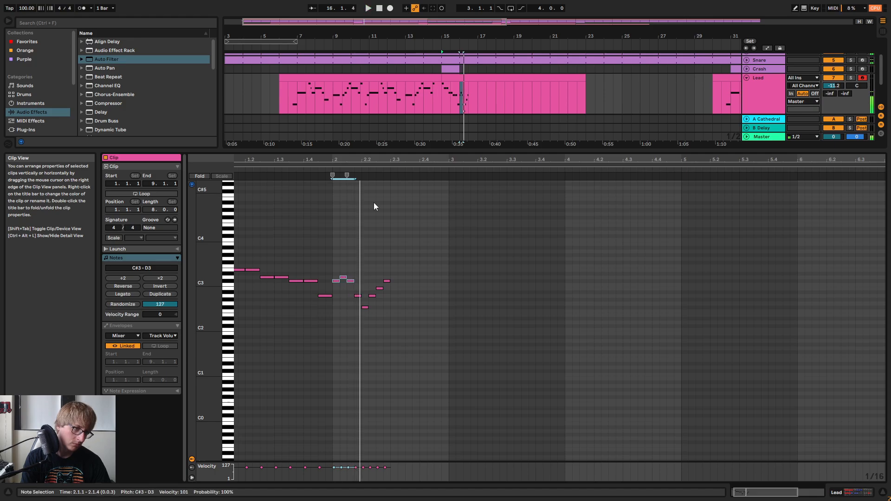
{"action": "key", "text": "space"}
Lower the A2 at 2.1.4 to F#2, delete all notes from 2.2.1 onward and play the phrase back
{"action": "left_click_drag", "start_coordinate": [357, 315], "coordinate": [354, 289]}
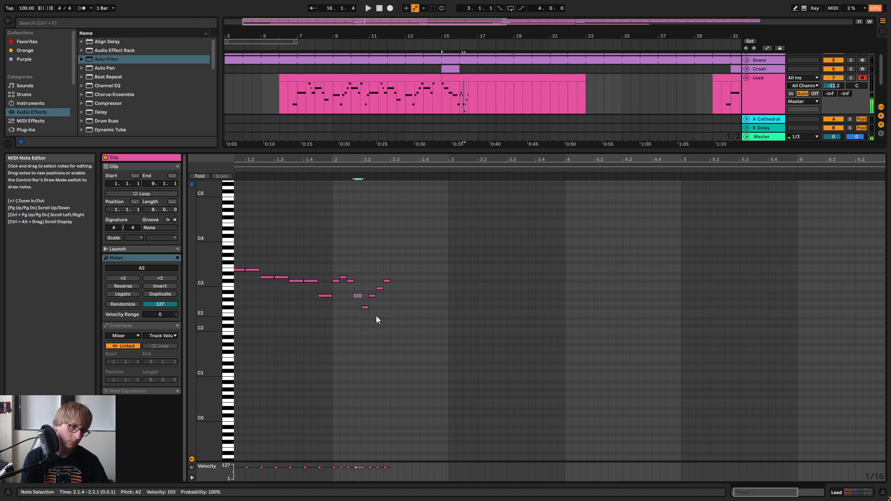
{"action": "key", "text": "Down"}
{"action": "key", "text": "Down"}
{"action": "key", "text": "Down"}
{"action": "left_click_drag", "start_coordinate": [370, 318], "coordinate": [391, 275]}
{"action": "key", "text": "Delete"}
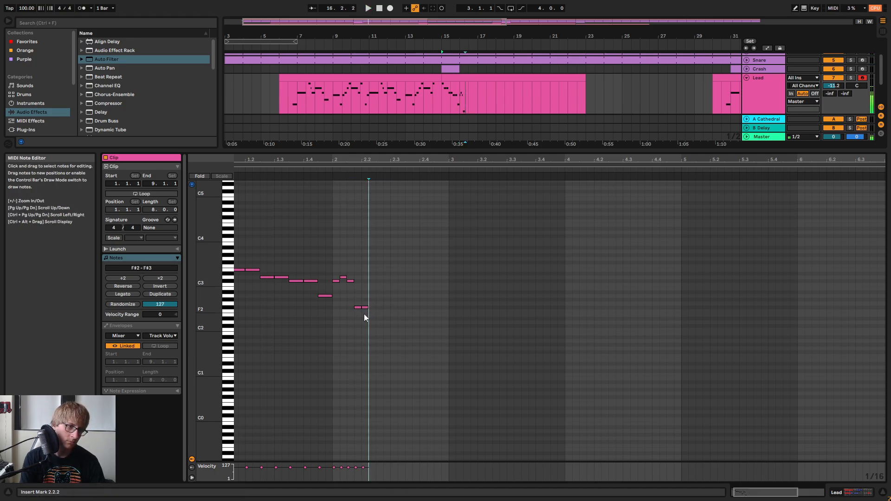
{"action": "left_click", "coordinate": [367, 307]}
{"action": "key", "text": "Delete"}
{"action": "key", "text": "space"}
{"action": "left_click", "coordinate": [388, 236]}
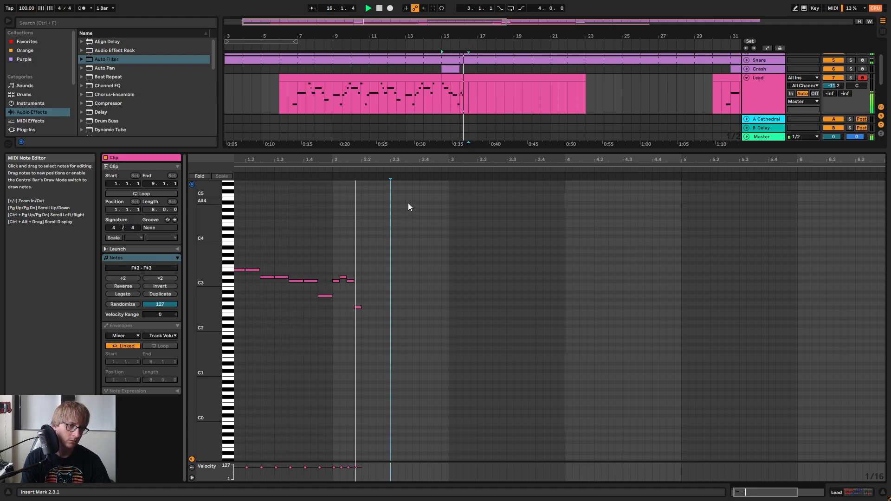
{"action": "key", "text": "space"}
Copy the four-note sixteenth figure at 2.1.1 to 2.2.3 and play the Lead clip from its start
{"action": "left_click_drag", "start_coordinate": [341, 315], "coordinate": [363, 273]}
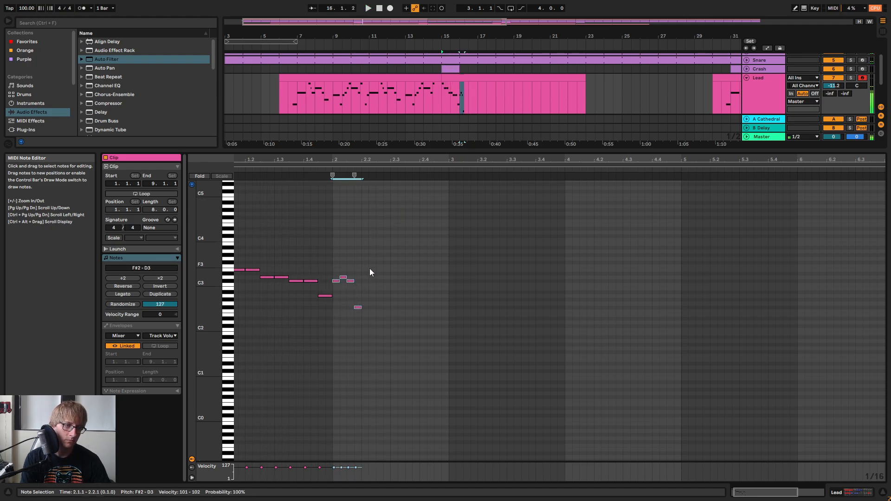
{"action": "left_click", "coordinate": [377, 270]}
{"action": "key", "text": "ctrl+v"}
{"action": "left_click", "coordinate": [328, 173]}
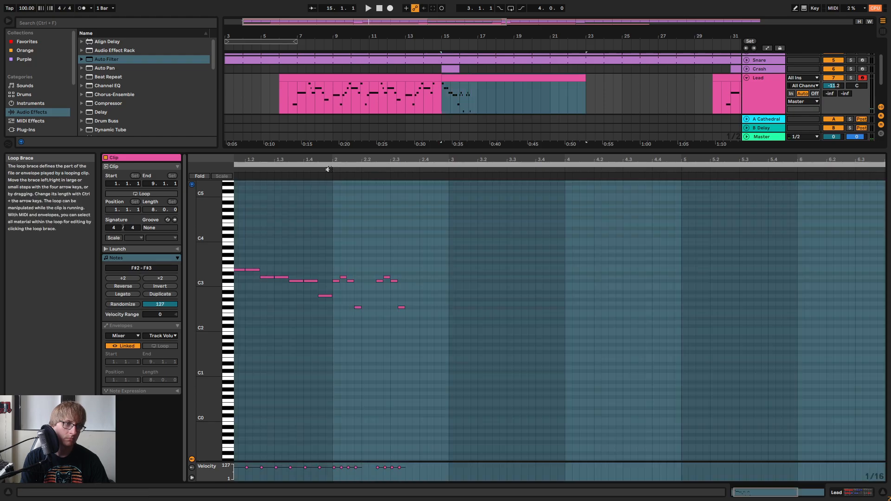
{"action": "key", "text": "space"}
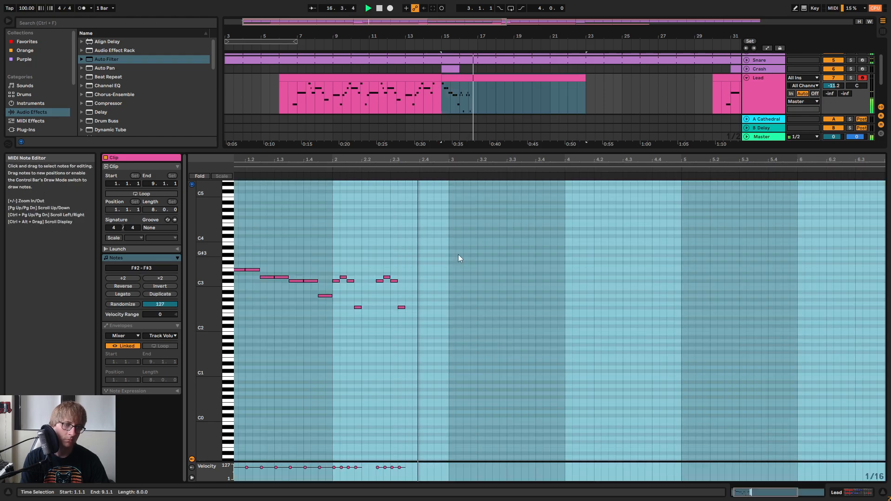
Add an ascending sixteenth-note run of F#2, A2, B2 and C#3 from 2.4.1 to 2.4.4 and play the phrase back
{"action": "key", "text": "space"}
{"action": "left_click", "coordinate": [486, 293]}
{"action": "double_click", "coordinate": [423, 308]}
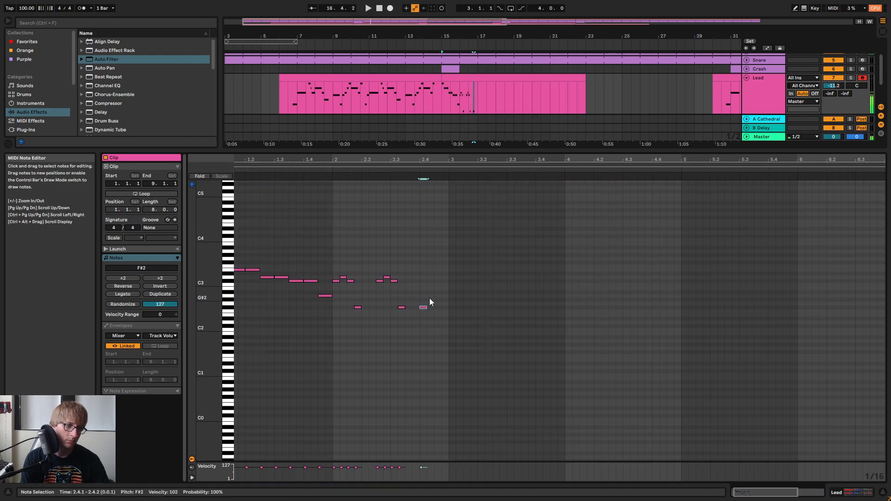
{"action": "double_click", "coordinate": [430, 296]}
{"action": "double_click", "coordinate": [437, 289]}
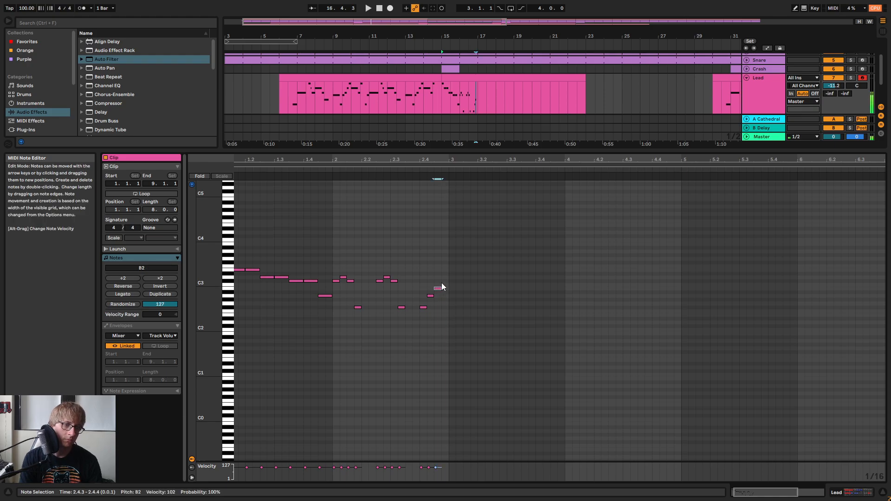
{"action": "double_click", "coordinate": [444, 281]}
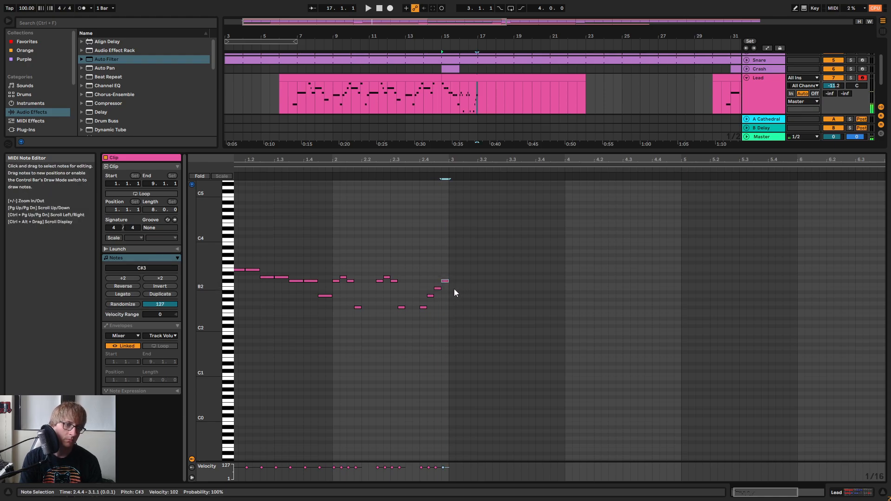
{"action": "key", "text": "space"}
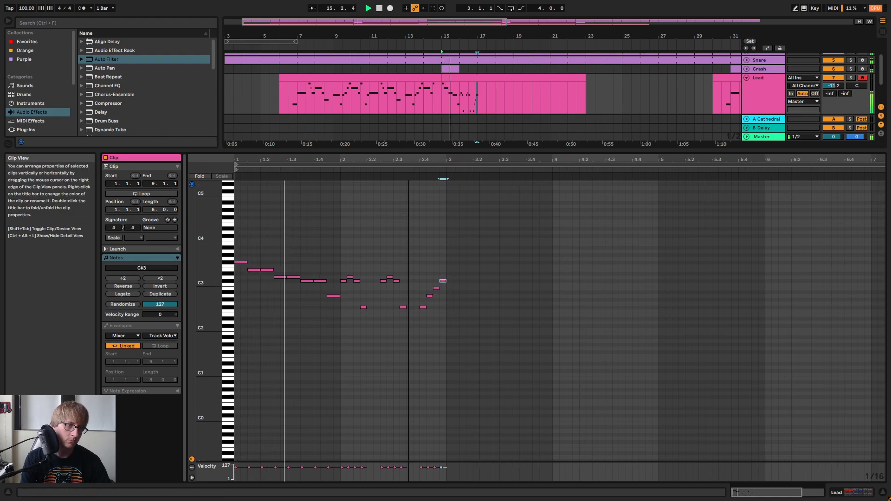
{"action": "left_click_drag", "start_coordinate": [408, 160], "coordinate": [409, 148]}
{"action": "left_click", "coordinate": [477, 266]}
{"action": "left_click", "coordinate": [427, 241]}
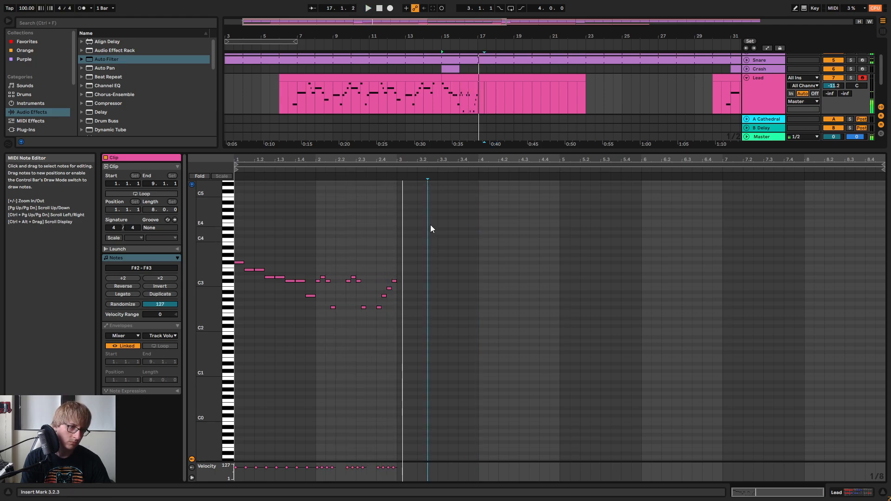
{"action": "key", "text": "space"}
Copy the whole two-bar phrase and paste it at 3.1.1 in the Lead clip
{"action": "key", "text": "ctrl+a"}
{"action": "left_click", "coordinate": [399, 248]}
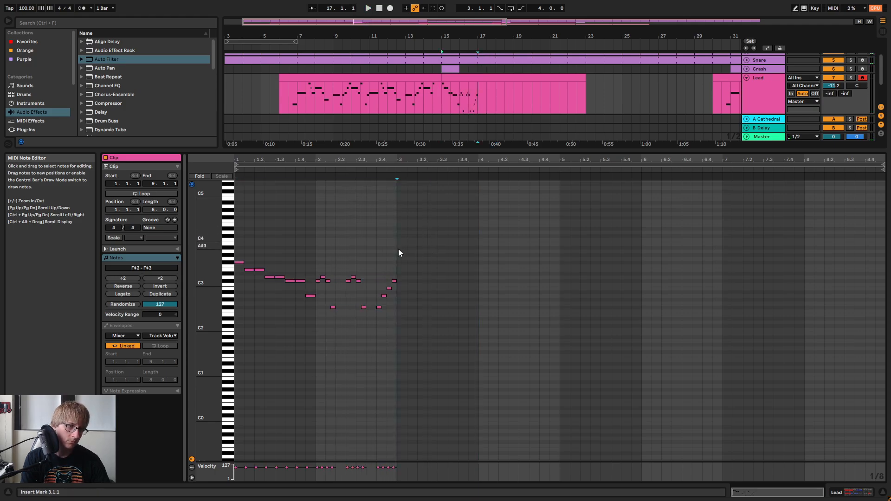
{"action": "key", "text": "ctrl+v"}
{"action": "left_click", "coordinate": [401, 283]}
{"action": "left_click", "coordinate": [448, 322]}
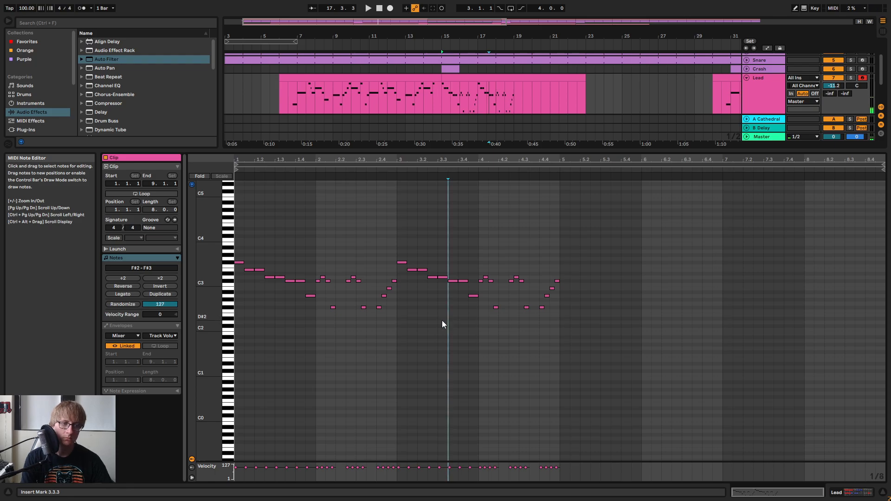
Transpose all notes of the copied phrase in bars 3 and 4 down four semitones
{"action": "key", "text": "ctrl+a"}
{"action": "left_click_drag", "start_coordinate": [403, 330], "coordinate": [612, 226]}
{"action": "key", "text": "Down"}
{"action": "key", "text": "Down"}
{"action": "key", "text": "Down"}
{"action": "key", "text": "Down"}
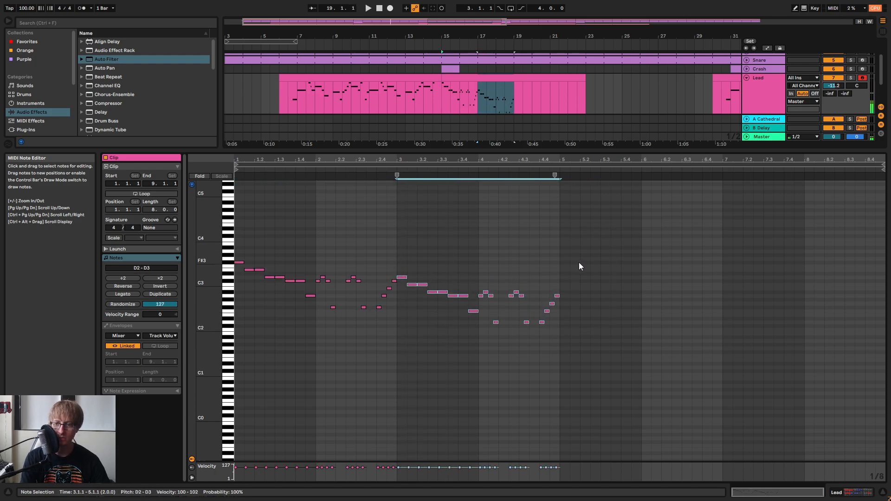
Raise the eighth notes at 3.1.3 and 3.2.1 to C#3 and those at 3.2.3 and 3.3.1 to B2, checking by playback
{"action": "key", "text": "space"}
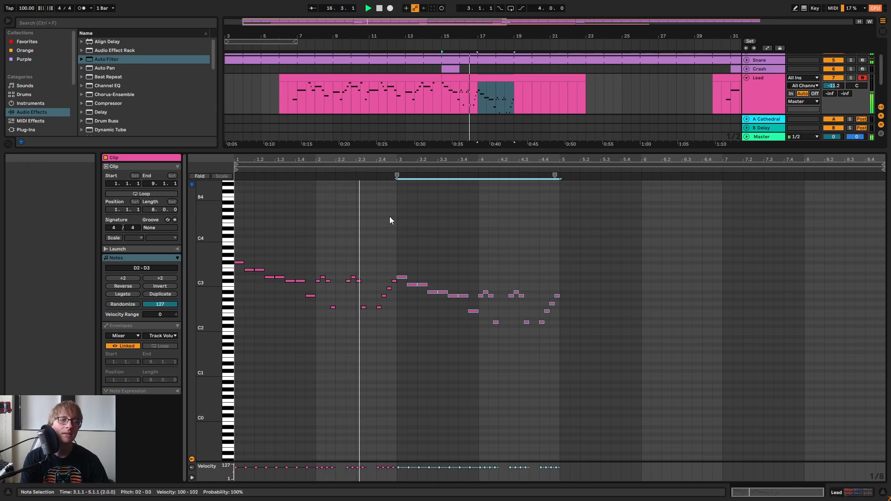
{"action": "left_click", "coordinate": [488, 248]}
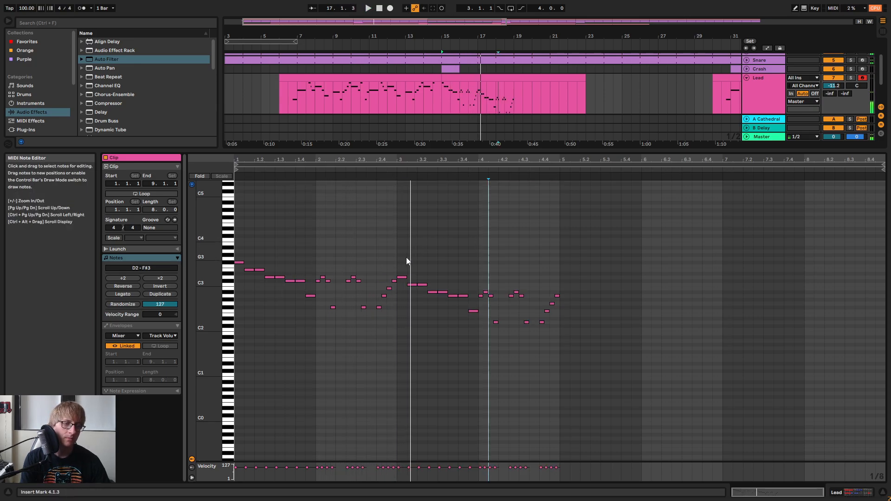
{"action": "key", "text": "space"}
{"action": "left_click_drag", "start_coordinate": [406, 258], "coordinate": [445, 292]}
{"action": "key", "text": "Up"}
{"action": "key", "text": "Up"}
{"action": "key", "text": "space"}
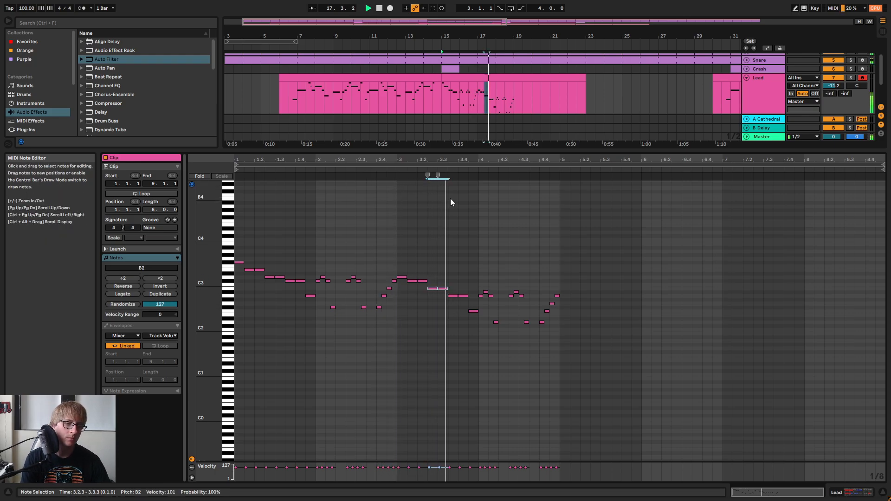
{"action": "key", "text": "space"}
Raise the eighth note at 3.4.3 to F#2, play the passage, and raise the note further to G2
{"action": "left_click_drag", "start_coordinate": [476, 321], "coordinate": [473, 309]}
{"action": "key", "text": "Up"}
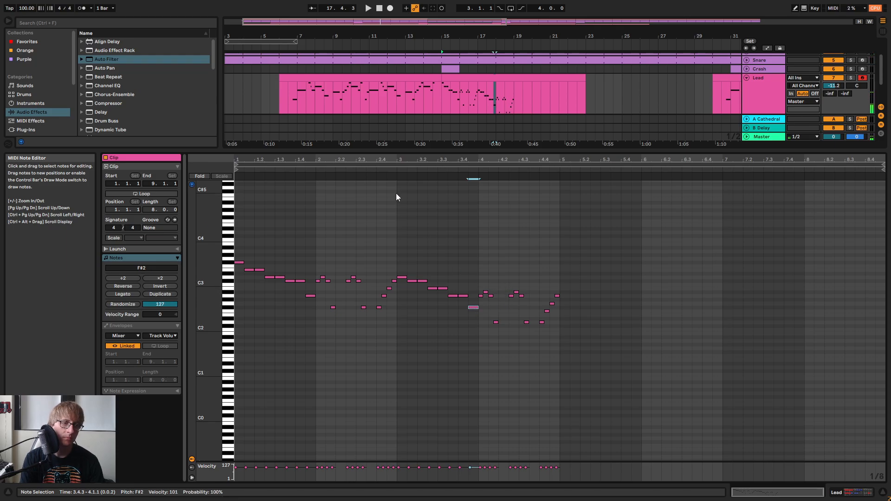
{"action": "left_click", "coordinate": [391, 171]}
{"action": "left_click_drag", "start_coordinate": [516, 156], "coordinate": [503, 150]}
{"action": "key", "text": "space"}
{"action": "left_click_drag", "start_coordinate": [463, 313], "coordinate": [457, 304]}
{"action": "key", "text": "Up"}
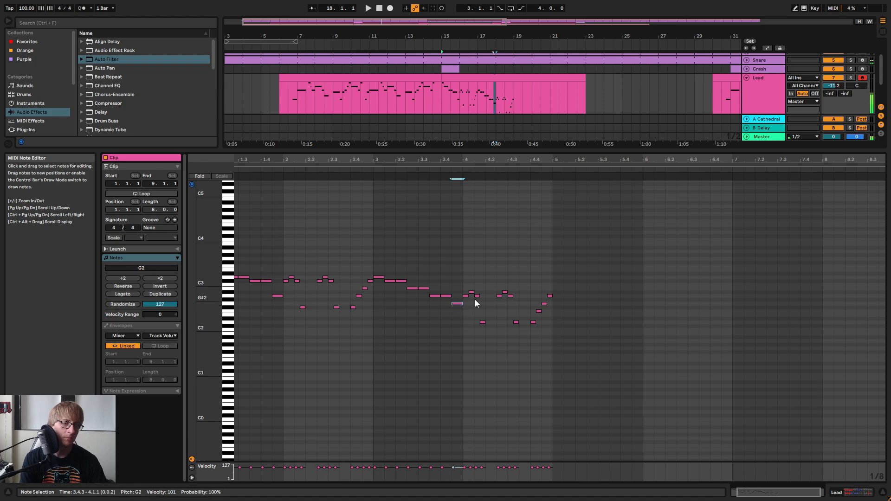
Try B2 for the eighth note at 3.4.3 and play back from around bar 3
{"action": "key", "text": "Up"}
{"action": "key", "text": "Up"}
{"action": "key", "text": "Up"}
{"action": "key", "text": "Up"}
{"action": "key", "text": "Down"}
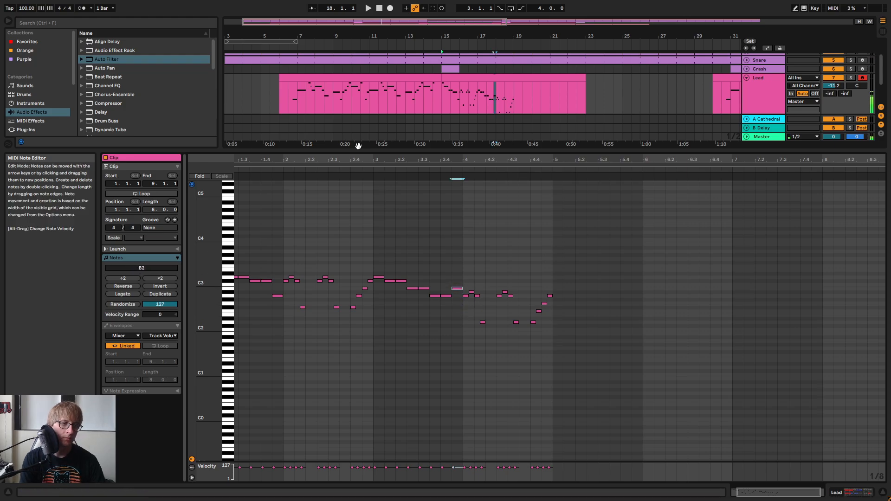
{"action": "left_click", "coordinate": [365, 167]}
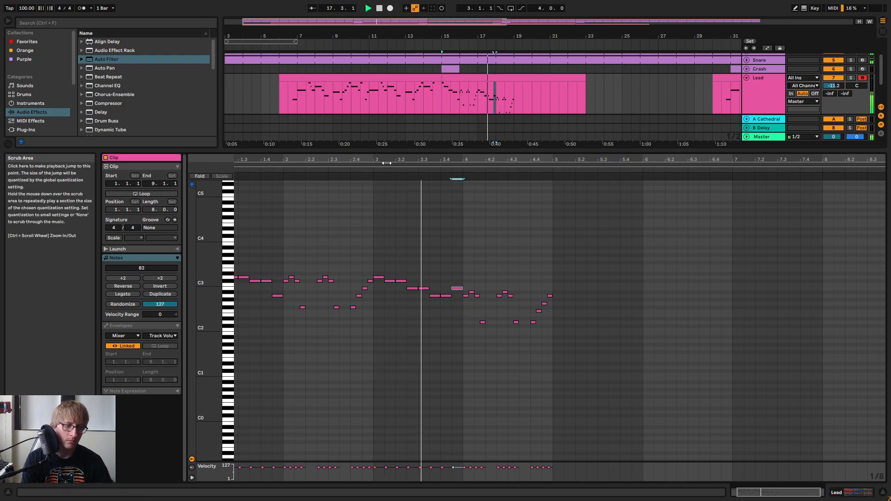
{"action": "key", "text": "space"}
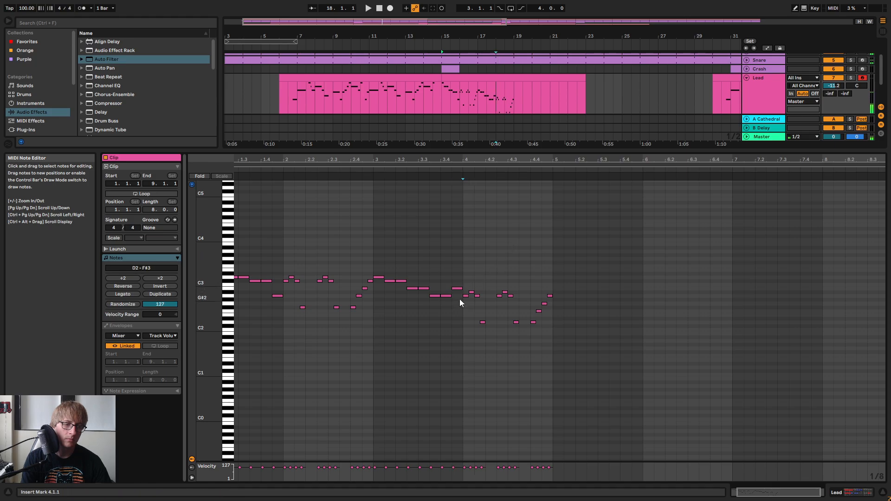
Lower the eighth note at 3.4.3 to G2 and play the Lead clip from its start
{"action": "key", "text": "Down"}
{"action": "key", "text": "Down"}
{"action": "key", "text": "Down"}
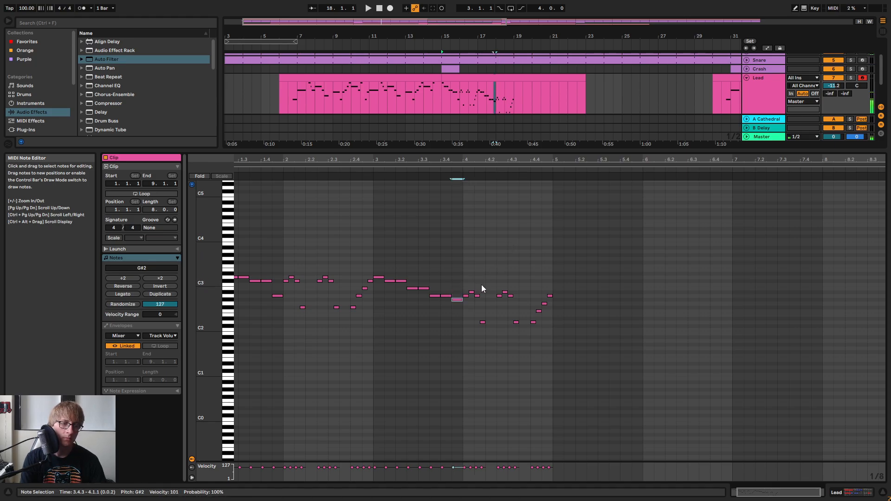
{"action": "key", "text": "Down"}
{"action": "key", "text": "space"}
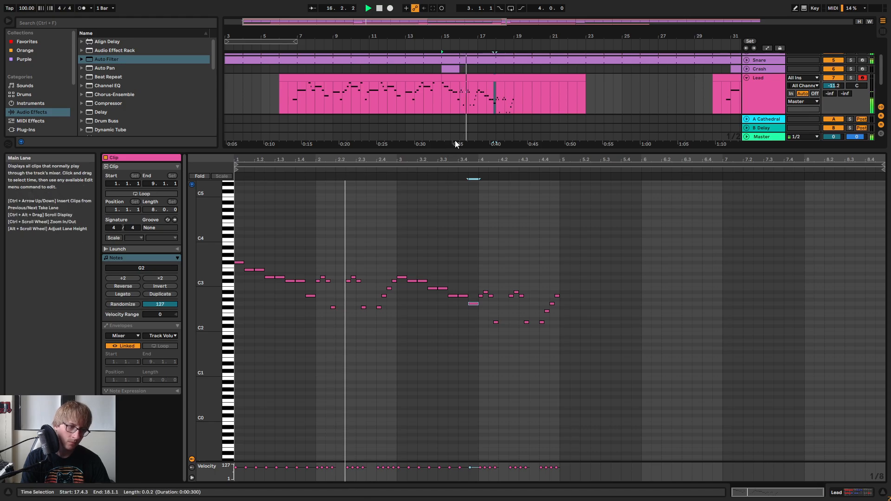
{"action": "left_click_drag", "start_coordinate": [511, 156], "coordinate": [515, 161]}
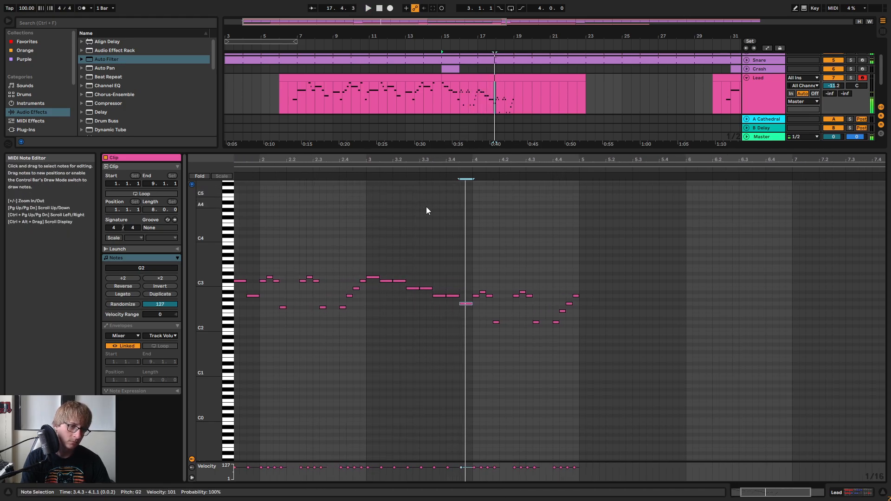
{"action": "key", "text": "space"}
Raise the eighth note at 3.4.3 to B2 and listen to bar 3
{"action": "left_click", "coordinate": [468, 300]}
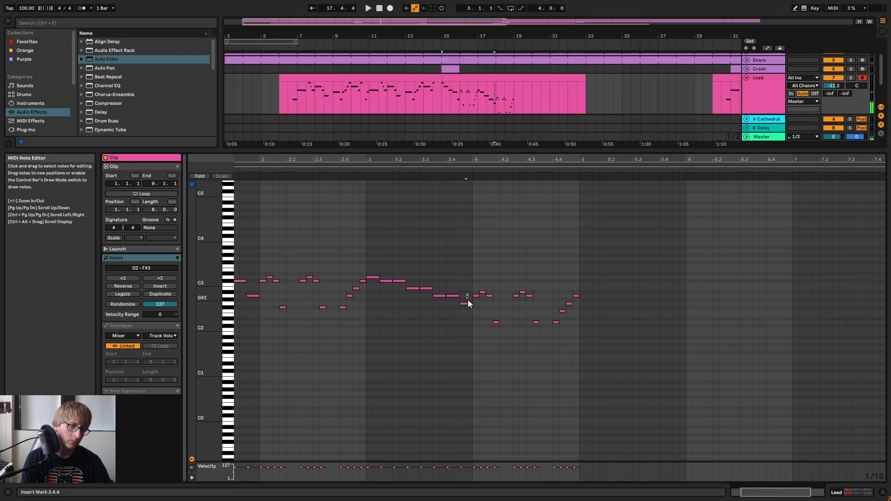
{"action": "left_click", "coordinate": [467, 304]}
{"action": "key", "text": "Up"}
{"action": "key", "text": "Up"}
{"action": "key", "text": "Up"}
{"action": "key", "text": "Up"}
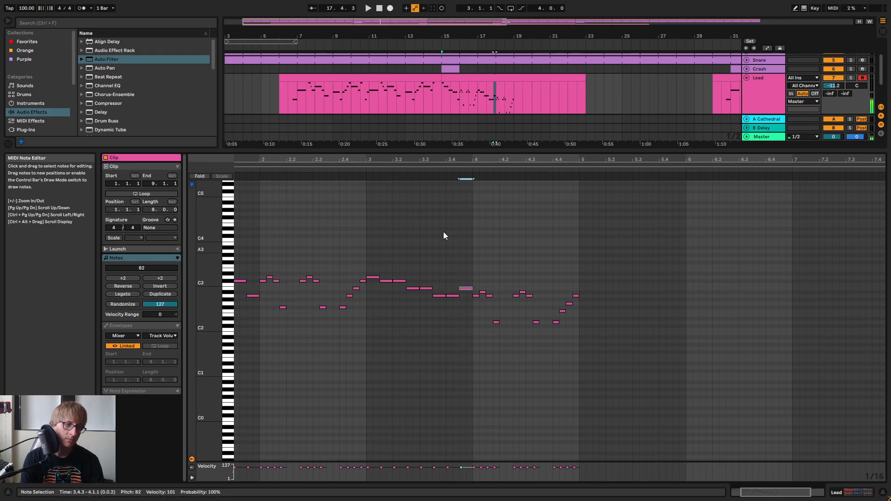
{"action": "left_click", "coordinate": [362, 174]}
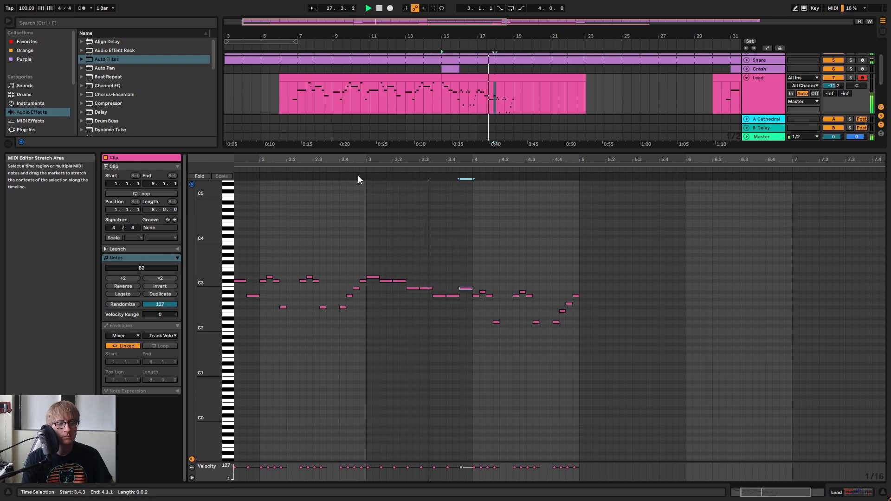
{"action": "key", "text": "space"}
Raise the sixteenth note at 4.1.1 to B2 and play the transition into bar 4
{"action": "left_click", "coordinate": [477, 296]}
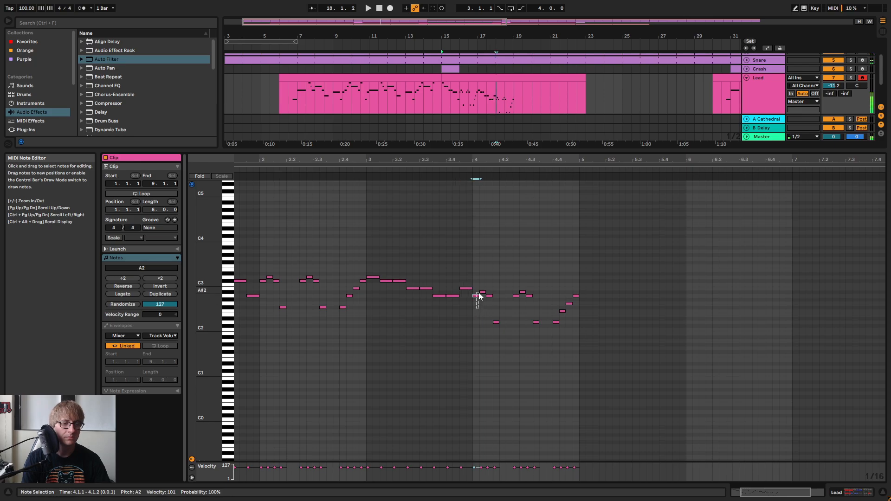
{"action": "key", "text": "Up"}
{"action": "key", "text": "Up"}
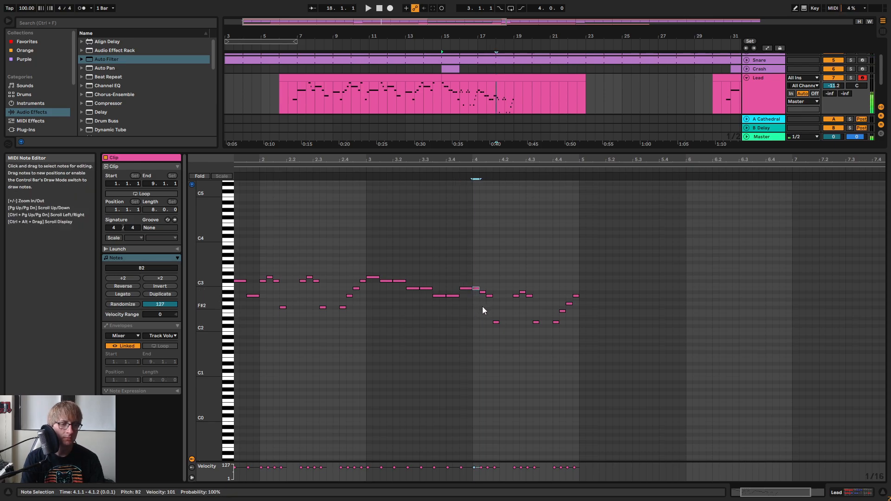
{"action": "key", "text": "Down"}
{"action": "left_click", "coordinate": [483, 292]}
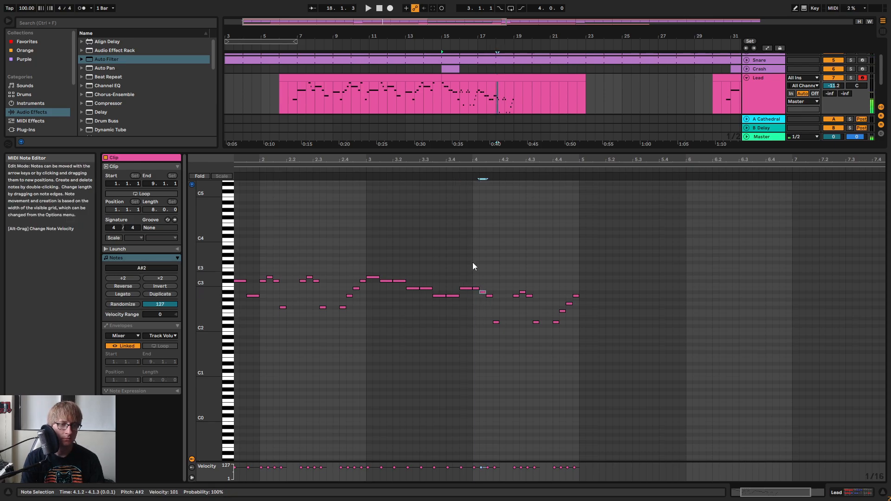
{"action": "left_click", "coordinate": [444, 169]}
{"action": "key", "text": "space"}
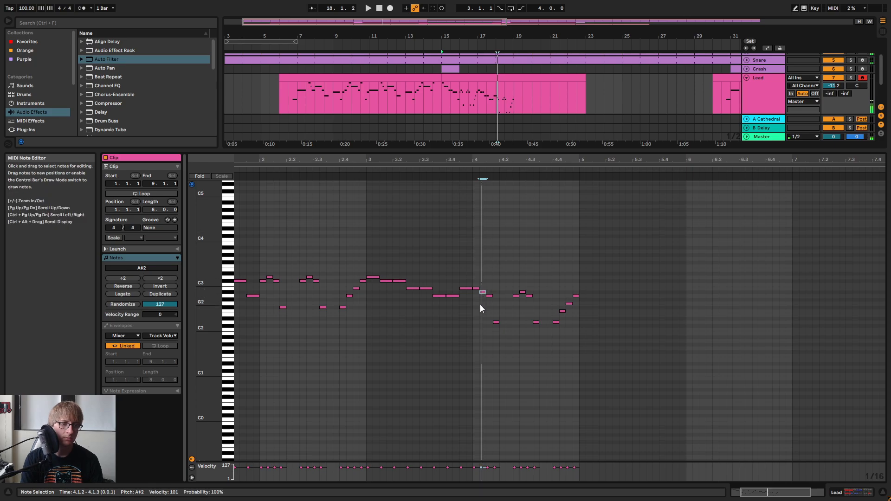
{"action": "key", "text": "ctrl+z"}
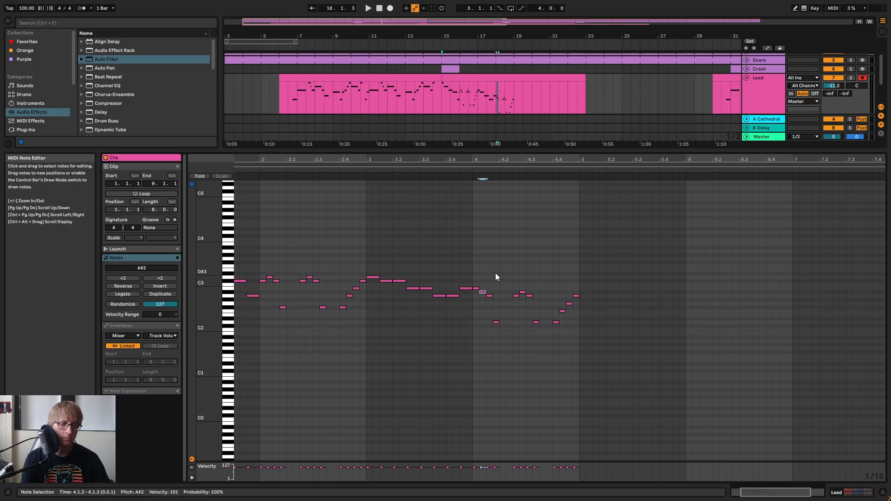
Raise the sixteenth note at 4.1.2 to C#3 and set the one at 4.1.1 to B2
{"action": "left_click", "coordinate": [482, 292]}
{"action": "key", "text": "Up"}
{"action": "key", "text": "Up"}
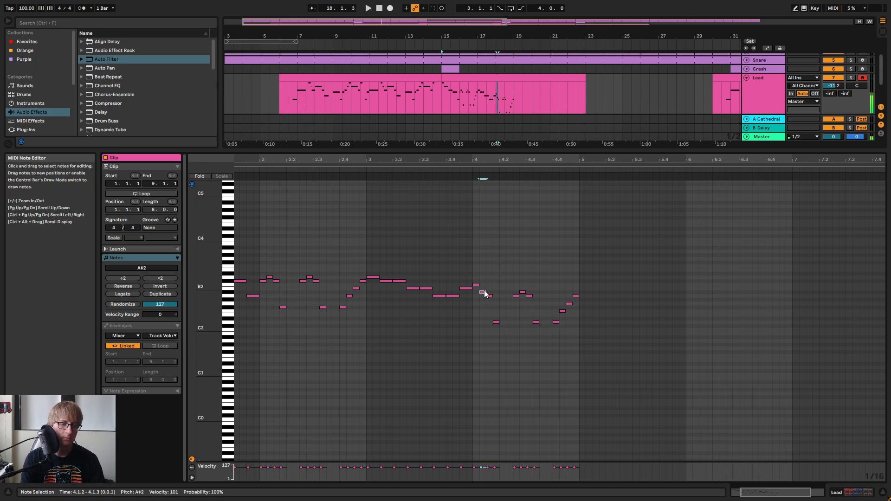
{"action": "key", "text": "Up"}
{"action": "left_click", "coordinate": [479, 288]}
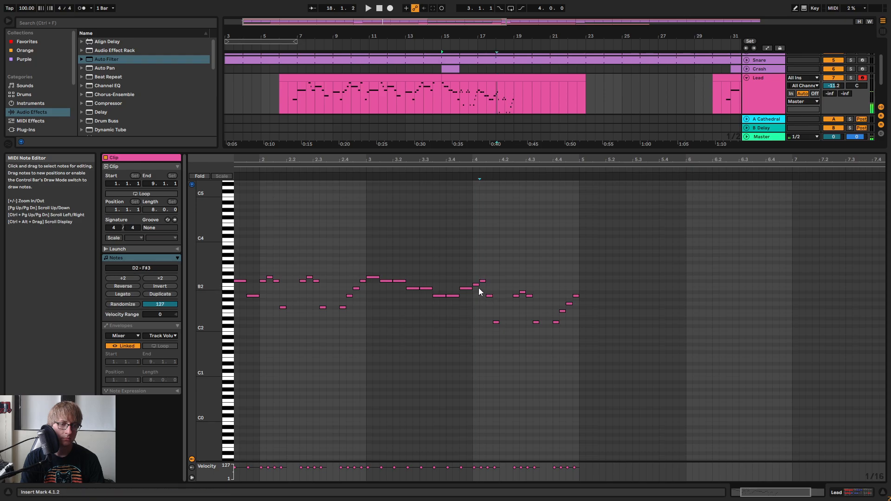
{"action": "left_click", "coordinate": [477, 285]}
{"action": "key", "text": "Down"}
{"action": "left_click", "coordinate": [487, 287]}
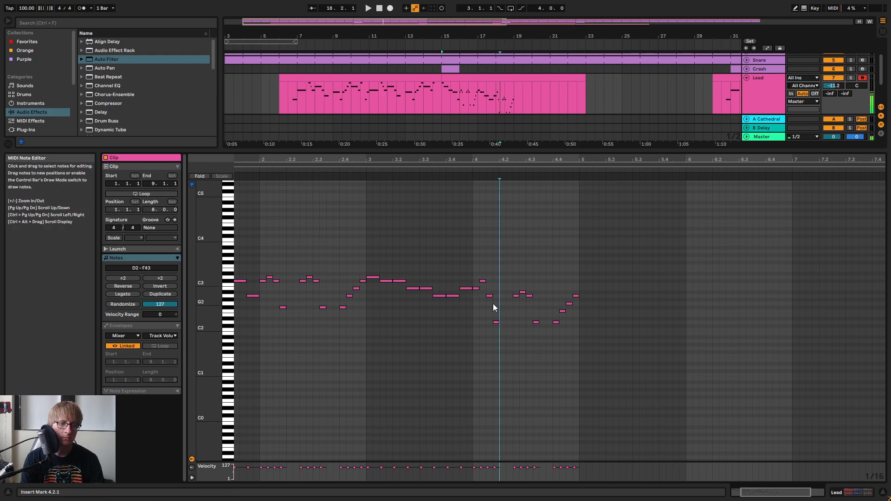
Raise the sixteenth note at 4.1.3 to D3
{"action": "left_click", "coordinate": [489, 296]}
{"action": "key", "text": "Up"}
{"action": "key", "text": "Up"}
{"action": "key", "text": "Up"}
{"action": "key", "text": "Up"}
{"action": "key", "text": "Up"}
Raise the sixteenth note at 4.1.4 to B2 and play back from bar 3 of the clip
{"action": "left_click", "coordinate": [497, 322]}
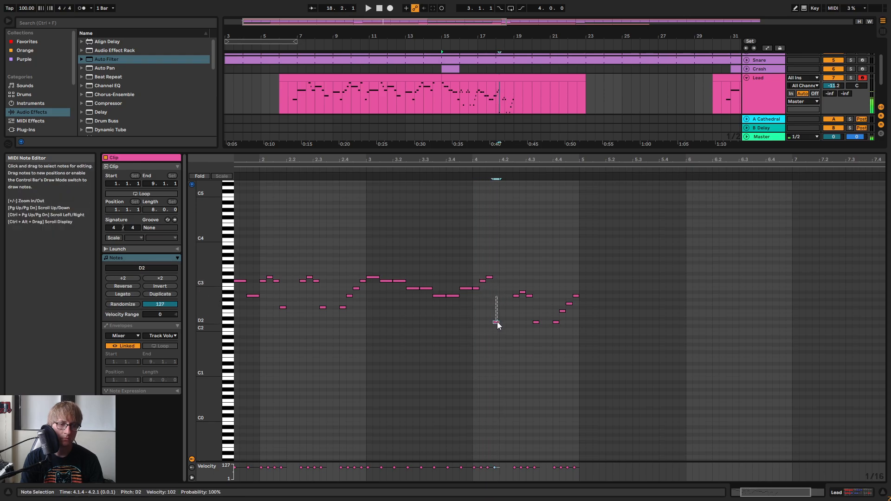
{"action": "key", "text": "Up"}
{"action": "key", "text": "Up"}
{"action": "key", "text": "Up"}
{"action": "key", "text": "Up"}
{"action": "key", "text": "Up"}
{"action": "key", "text": "Up"}
{"action": "key", "text": "Up"}
{"action": "key", "text": "Up"}
{"action": "key", "text": "Up"}
{"action": "key", "text": "space"}
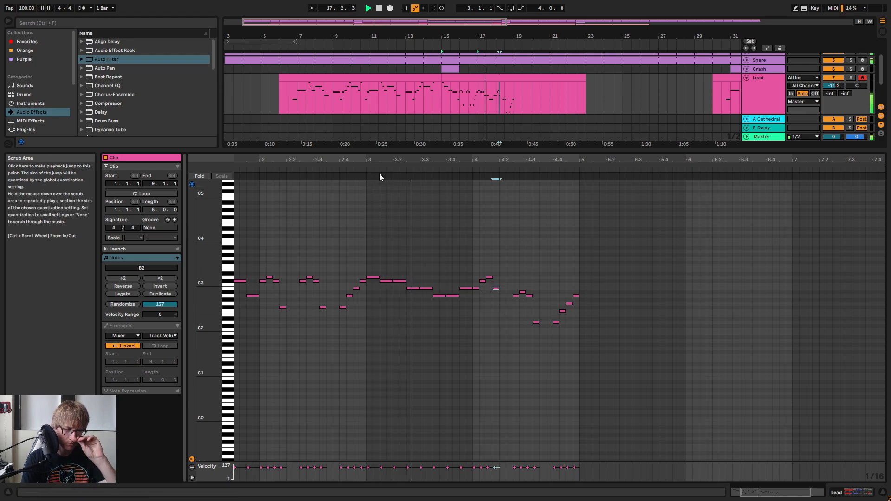
{"action": "left_click", "coordinate": [386, 166]}
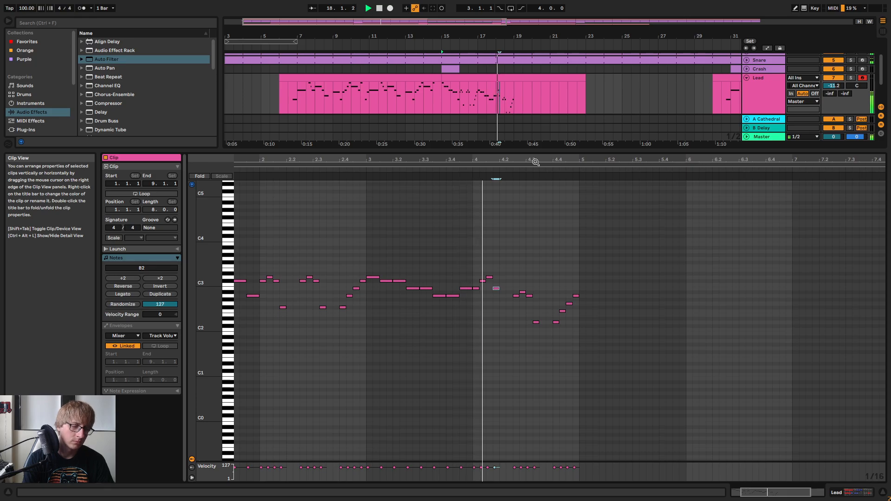
Raise the sixteenth note at 4.1.4 to E3 and play the run at the start of bar 4
{"action": "left_click", "coordinate": [476, 288]}
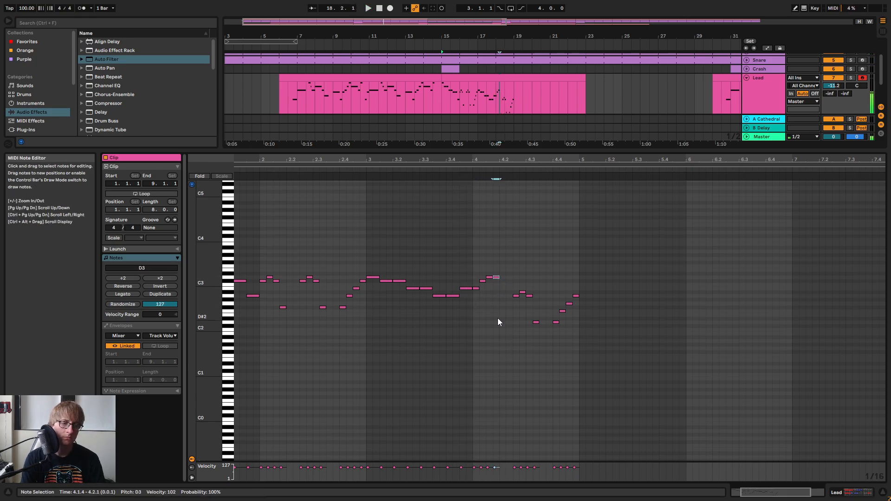
{"action": "key", "text": "Up"}
{"action": "key", "text": "Up"}
{"action": "key", "text": "Up"}
{"action": "key", "text": "Up"}
{"action": "key", "text": "Up"}
{"action": "key", "text": "ctrl+a"}
{"action": "left_click", "coordinate": [445, 167]}
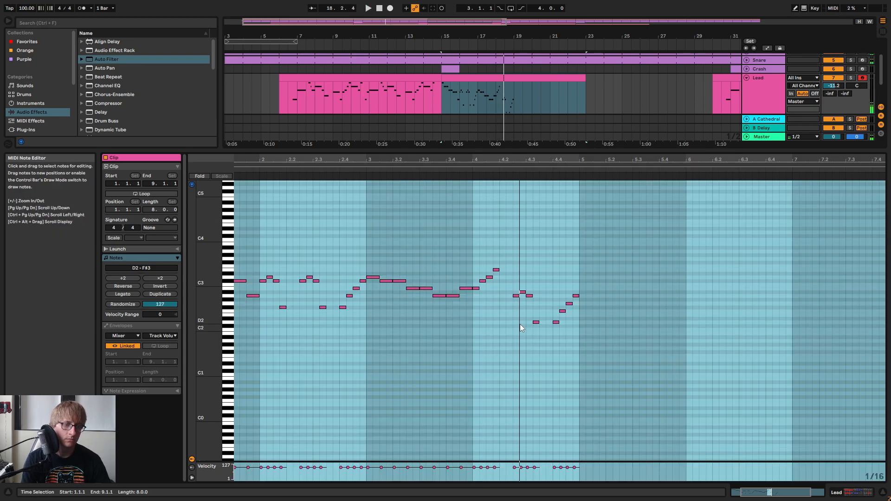
Delete the Lead notes from 4.2.3 to the end of bar 4
{"action": "left_click_drag", "start_coordinate": [513, 330], "coordinate": [647, 263]}
{"action": "key", "text": "Delete"}
{"action": "key", "text": "space"}
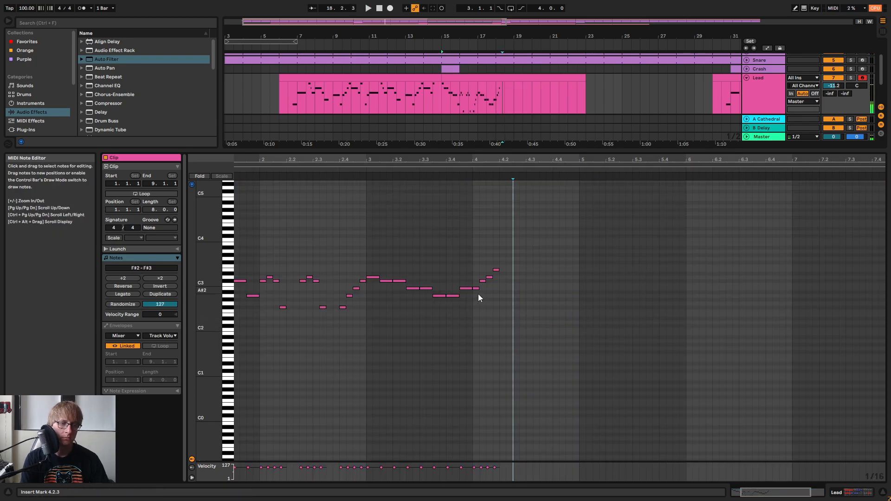
Copy the four-note B2–E3 run at 4.1.1 to 4.2.3 and play it back
{"action": "left_click_drag", "start_coordinate": [479, 293], "coordinate": [511, 260]}
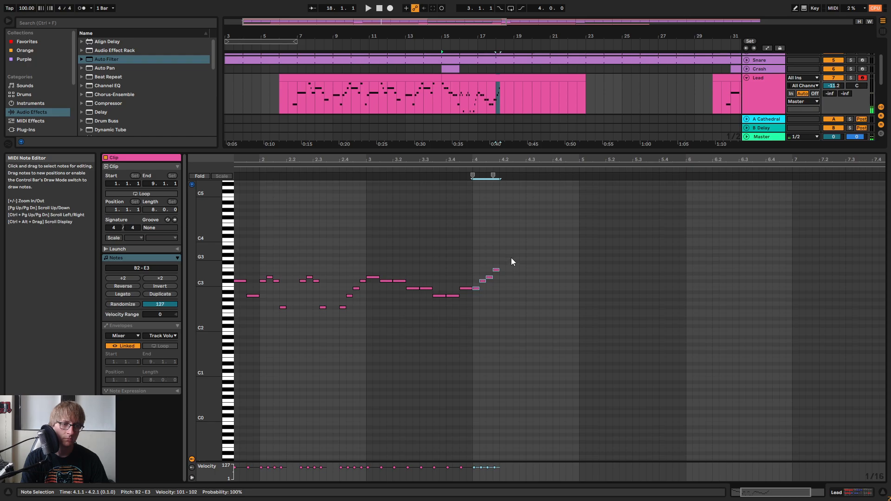
{"action": "key", "text": "ctrl+c"}
{"action": "left_click", "coordinate": [511, 256]}
{"action": "key", "text": "ctrl+v"}
{"action": "key", "text": "space"}
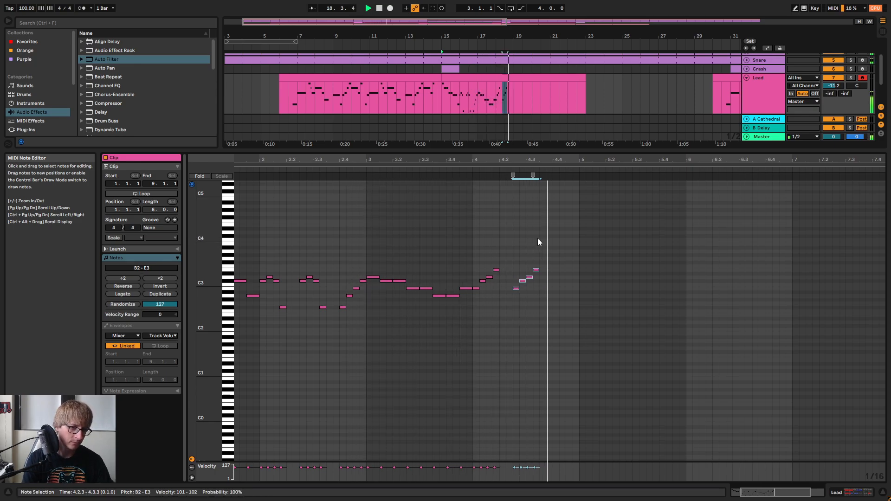
Paste the four-note run again at 4.4.1 and play back the end of bar 4
{"action": "key", "text": "space"}
{"action": "left_click", "coordinate": [552, 263]}
{"action": "key", "text": "ctrl+v"}
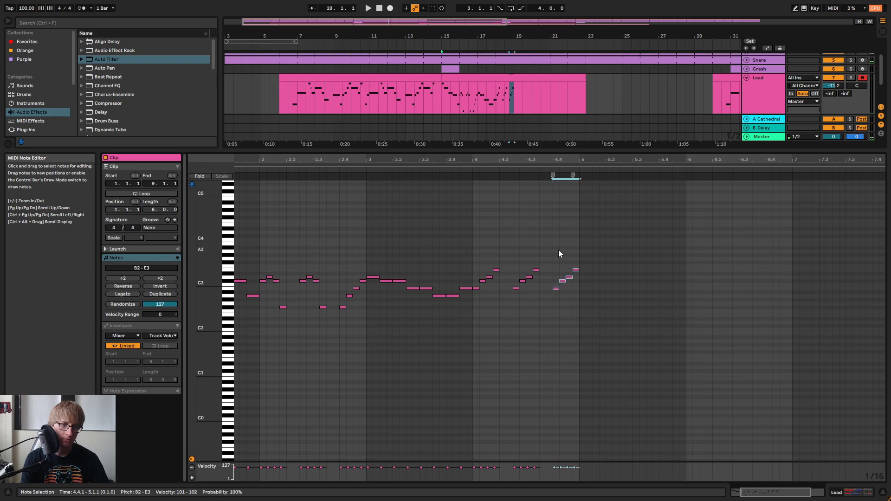
{"action": "left_click", "coordinate": [541, 171]}
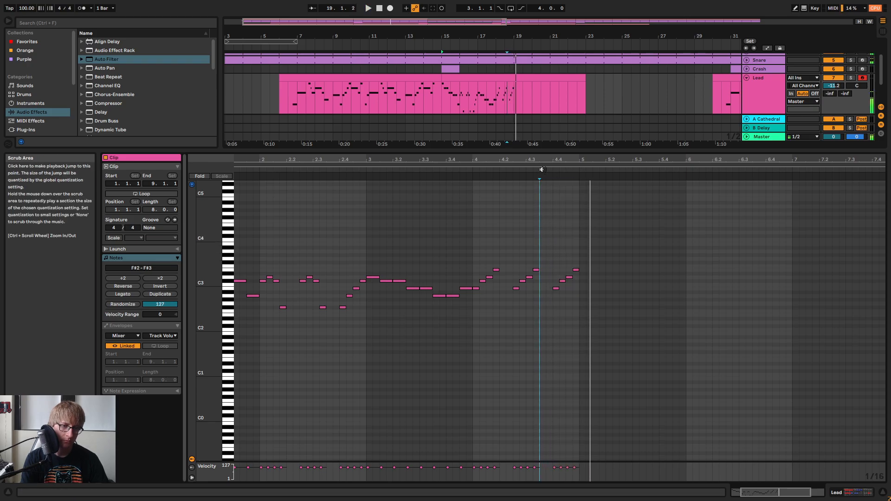
Duplicate all notes of the first four bars into bars 5–8 and play the clip from its start
{"action": "scroll", "coordinate": [543, 169], "scroll_direction": "down", "scroll_amount": 2}
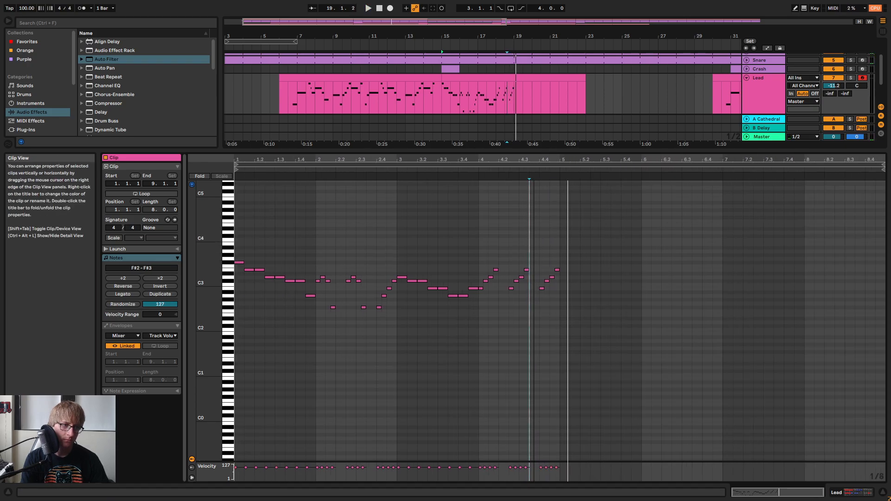
{"action": "key", "text": "space"}
{"action": "key", "text": "ctrl+a"}
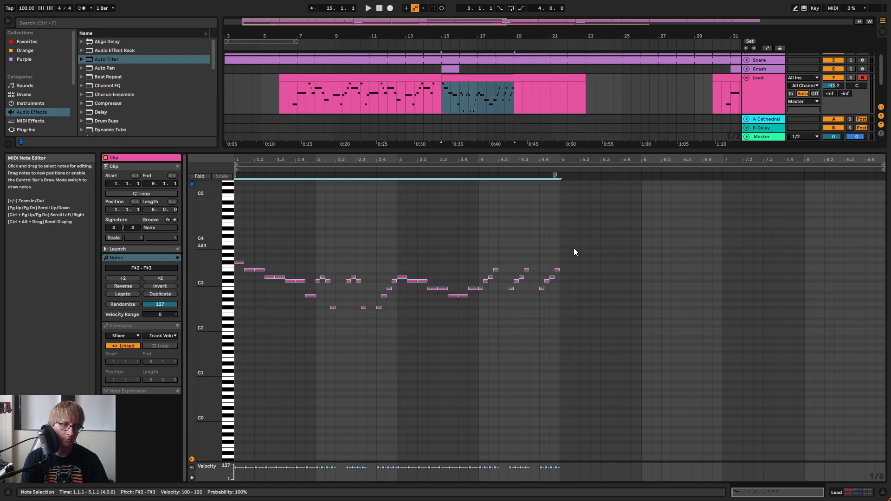
{"action": "key", "text": "ctrl+d"}
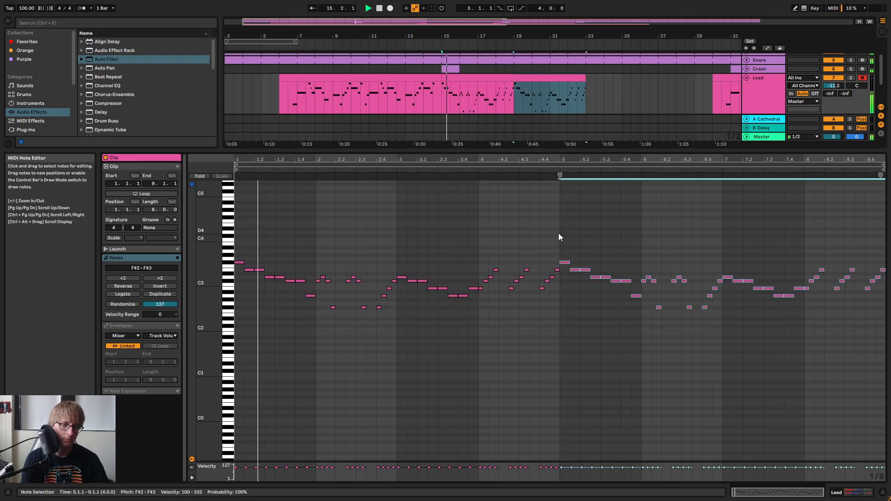
{"action": "left_click", "coordinate": [634, 234]}
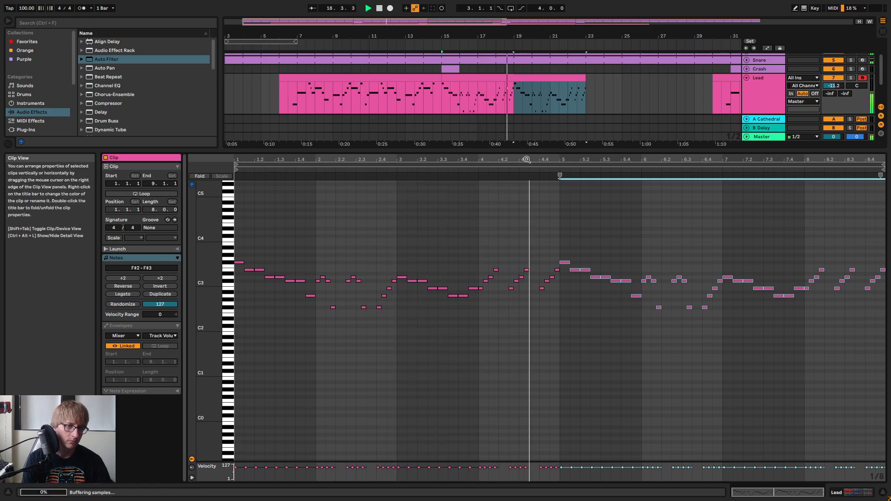
Lower the sixteenth notes at 4.1.4 and 4.3.2 to B2 and play back the clip
{"action": "mouse_move", "coordinate": [527, 159]}
{"action": "left_mouse_down"}
{"action": "mouse_move", "coordinate": [526, 174]}
{"action": "mouse_move", "coordinate": [527, 163]}
{"action": "left_mouse_up"}
{"action": "key", "text": "space"}
{"action": "left_click", "coordinate": [416, 170]}
{"action": "left_click_drag", "start_coordinate": [459, 160], "coordinate": [441, 164]}
{"action": "key", "text": "space"}
{"action": "left_click", "coordinate": [459, 293]}
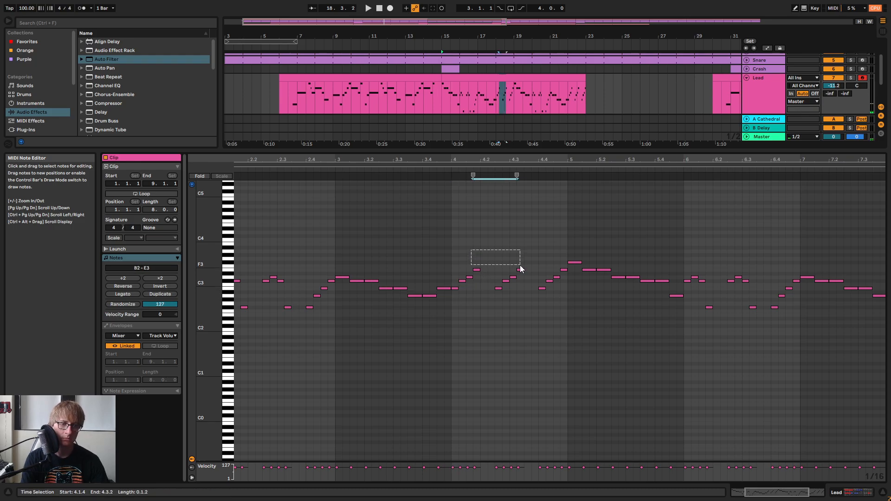
{"action": "key", "text": "Down"}
{"action": "key", "text": "Down"}
{"action": "key", "text": "Down"}
{"action": "key", "text": "Down"}
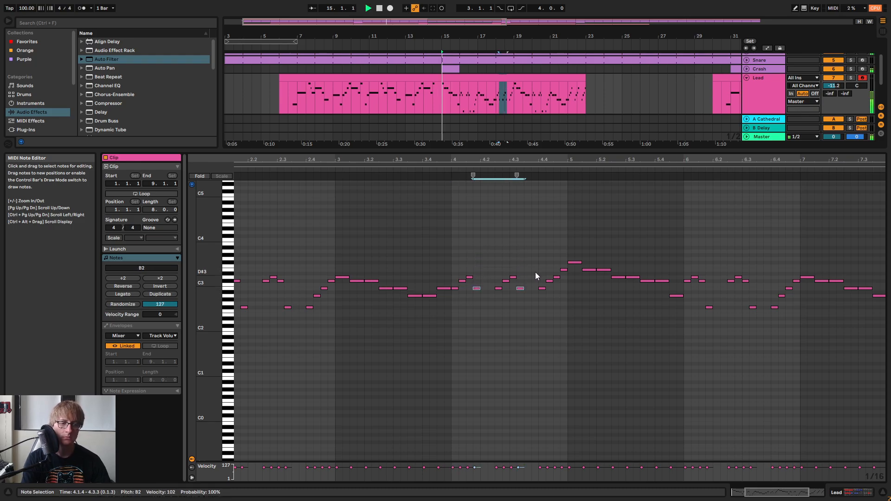
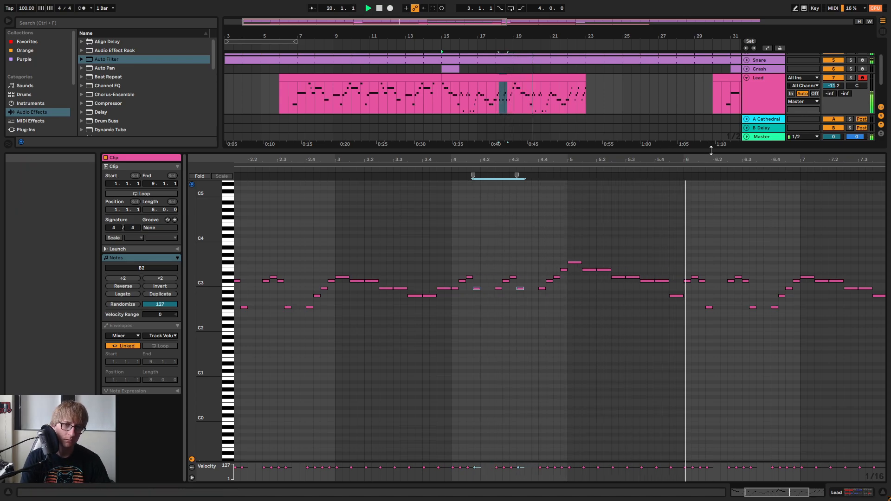
Raise the sixteenth note at 6.4.1 by an octave to F#3
{"action": "left_click_drag", "start_coordinate": [724, 159], "coordinate": [609, 155]}
{"action": "key", "text": "space"}
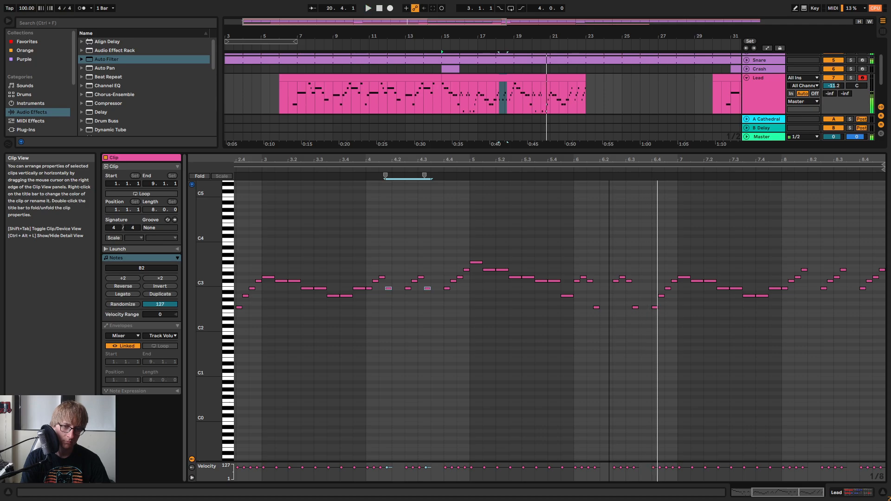
{"action": "left_click", "coordinate": [656, 315]}
{"action": "key", "text": "Up"}
{"action": "key", "text": "Up"}
{"action": "key", "text": "Up"}
{"action": "key", "text": "Up"}
{"action": "key", "text": "Up"}
{"action": "key", "text": "Up"}
{"action": "key", "text": "Up"}
{"action": "key", "text": "Up"}
{"action": "key", "text": "Up"}
{"action": "key", "text": "Up"}
{"action": "key", "text": "Up"}
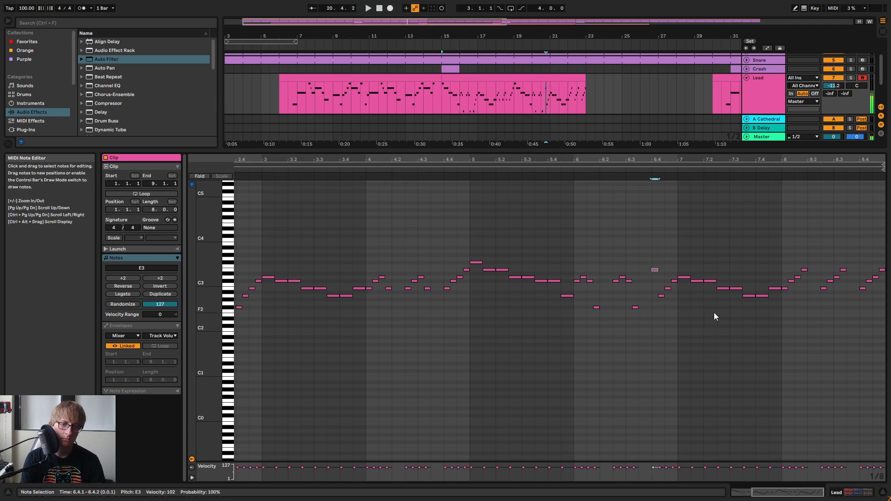
{"action": "key", "text": "Up"}
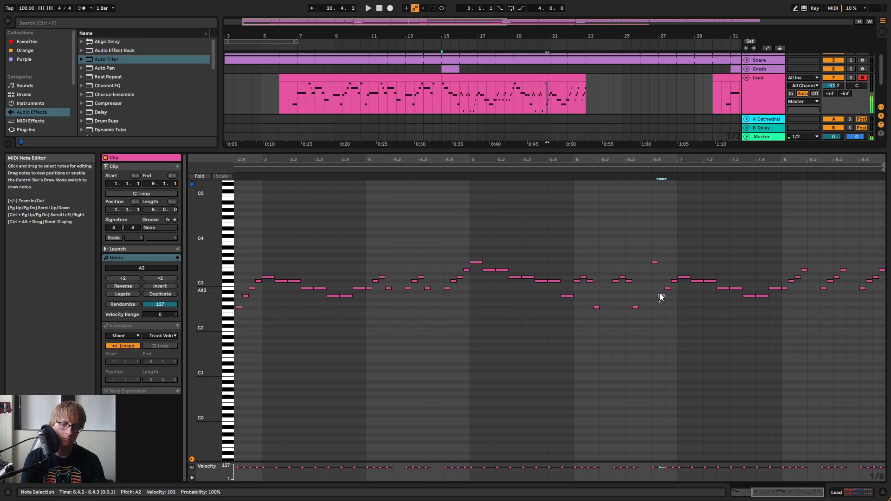
Raise the sixteenth note at 6.4.2 to E3 and the one at 6.4.3 to D3
{"action": "key", "text": "Up"}
{"action": "key", "text": "Up"}
{"action": "key", "text": "Up"}
{"action": "key", "text": "Up"}
{"action": "key", "text": "Up"}
{"action": "key", "text": "Up"}
{"action": "key", "text": "Up"}
{"action": "key", "text": "Up"}
Raise the sixteenth note at 6.4.4 to E3 and the one at 6.4.3 to F#3
{"action": "left_click", "coordinate": [674, 281]}
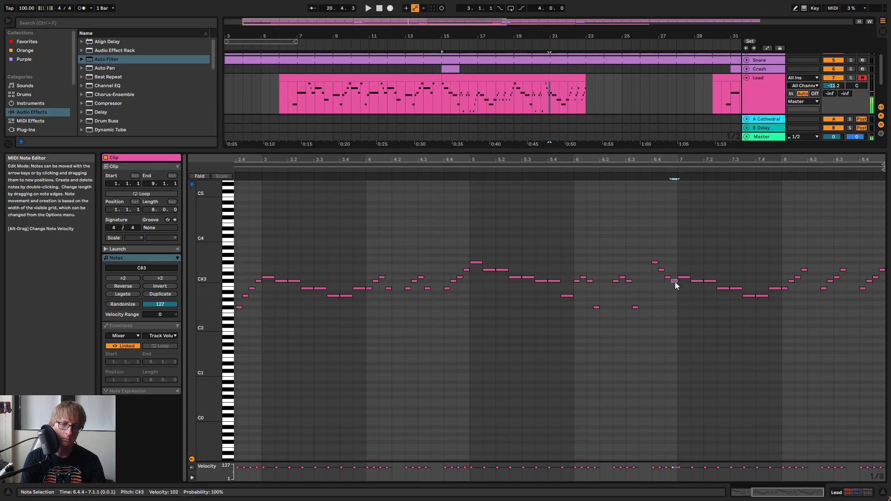
{"action": "key", "text": "Up"}
{"action": "key", "text": "Up"}
{"action": "key", "text": "Up"}
{"action": "left_click", "coordinate": [668, 277]}
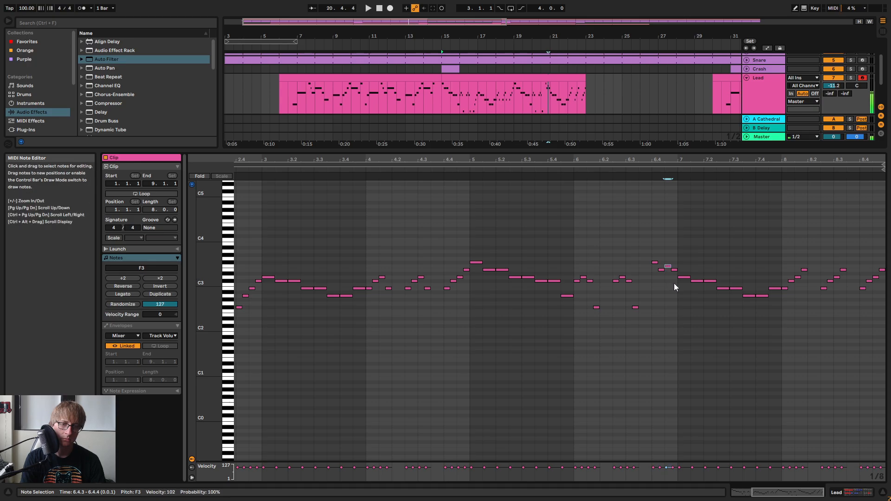
Raise the sixteenth note at 6.4.2 to G3 and the one at 6.4.1 to A3
{"action": "left_click", "coordinate": [663, 271]}
{"action": "key", "text": "Up"}
{"action": "key", "text": "Up"}
{"action": "key", "text": "Up"}
{"action": "left_click", "coordinate": [655, 263]}
{"action": "key", "text": "Up"}
{"action": "key", "text": "Up"}
{"action": "key", "text": "Up"}
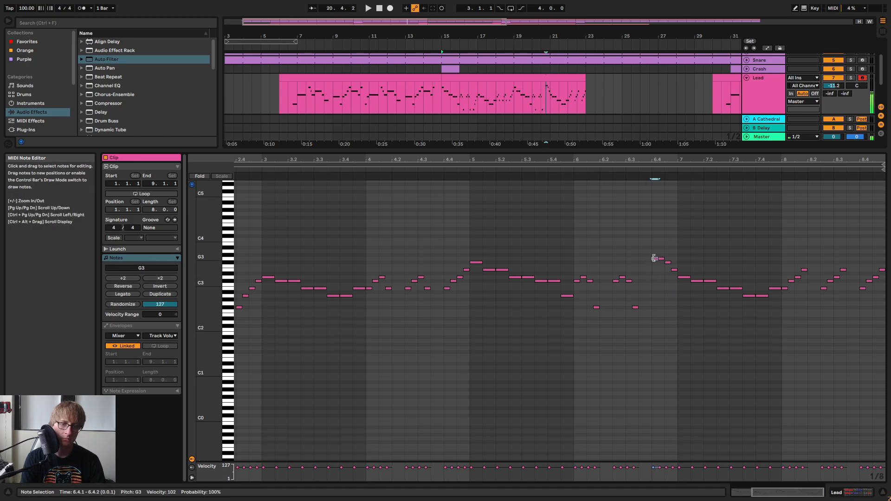
Play back the descending run at 6.4 from around bar 6, and play the whole clip from its start
{"action": "left_click", "coordinate": [563, 171]}
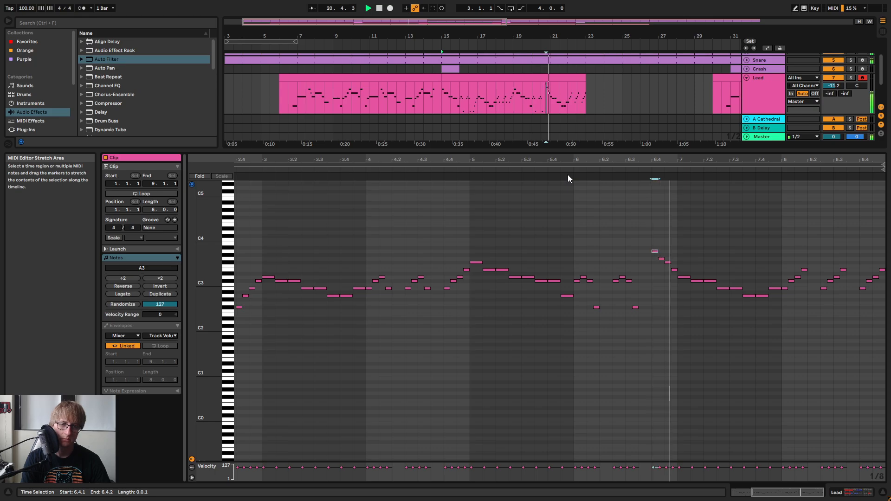
{"action": "key", "text": "space"}
{"action": "left_click", "coordinate": [571, 171]}
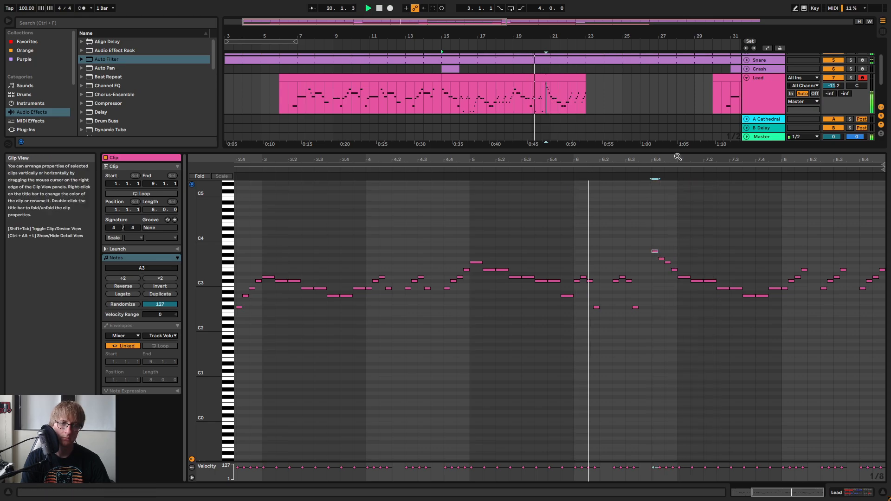
{"action": "left_click_drag", "start_coordinate": [679, 159], "coordinate": [751, 162]}
{"action": "key", "text": "space"}
{"action": "key", "text": "space"}
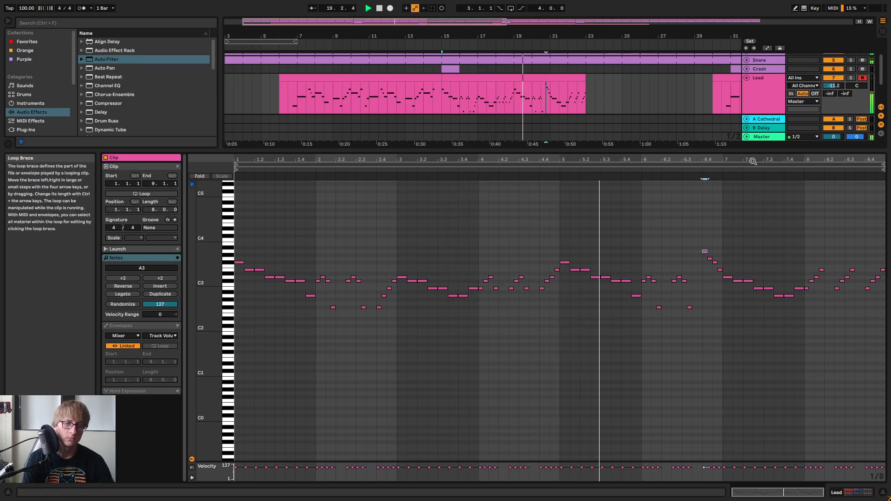
Lower the sixteenth note at 6.4.1 to G3 and the one at 6.4.2 to F#3, and play back the run
{"action": "left_click_drag", "start_coordinate": [758, 159], "coordinate": [739, 184]}
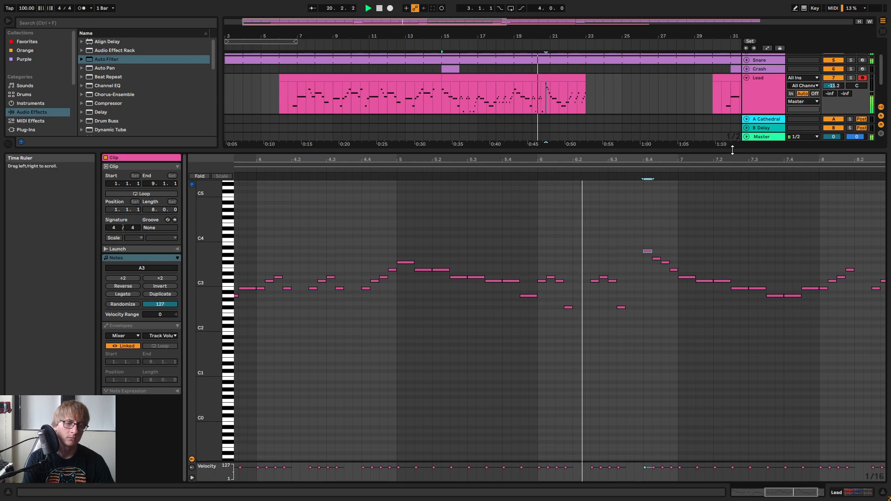
{"action": "left_click", "coordinate": [642, 255], "text": "shift"}
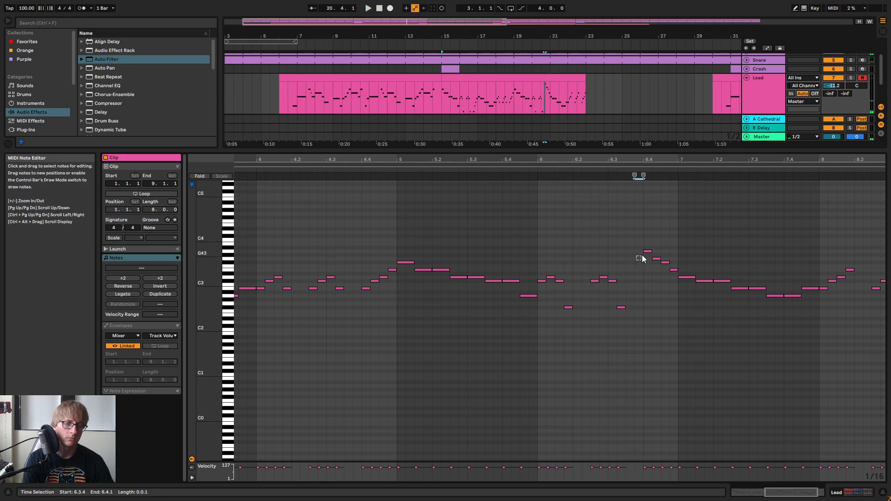
{"action": "key", "text": "Down"}
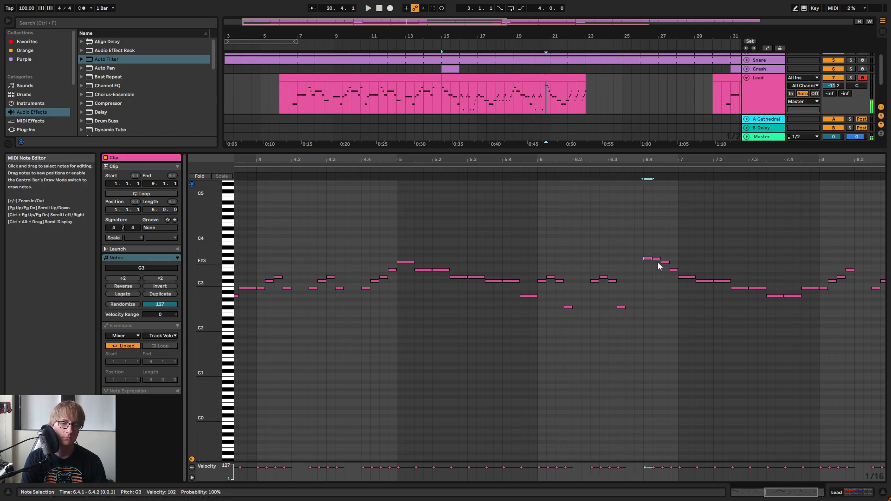
{"action": "left_click", "coordinate": [658, 258]}
{"action": "key", "text": "Down"}
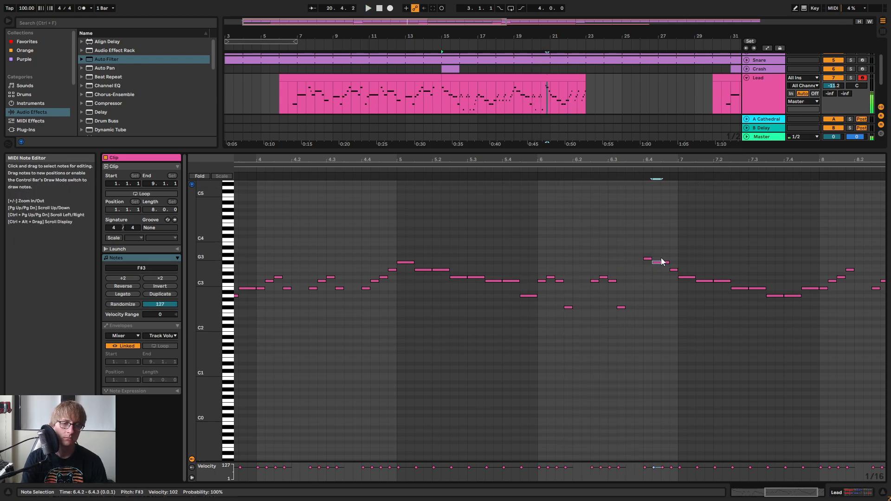
{"action": "left_click", "coordinate": [644, 175]}
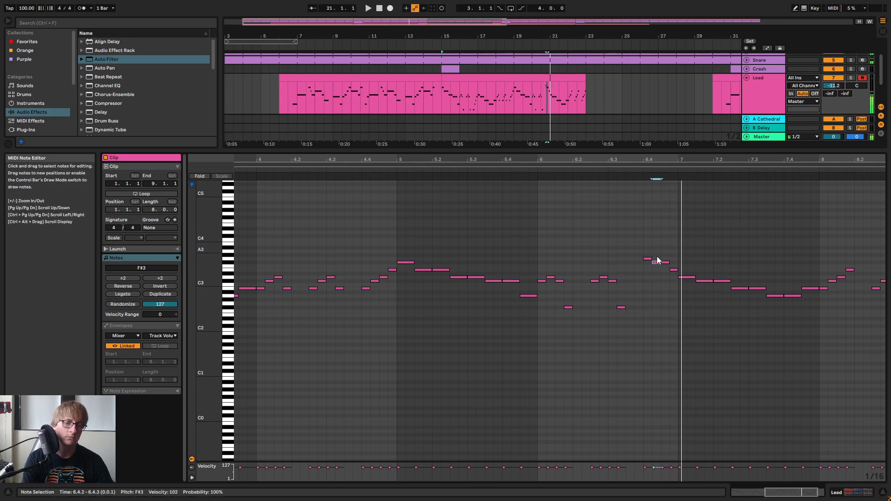
{"action": "left_click", "coordinate": [630, 169]}
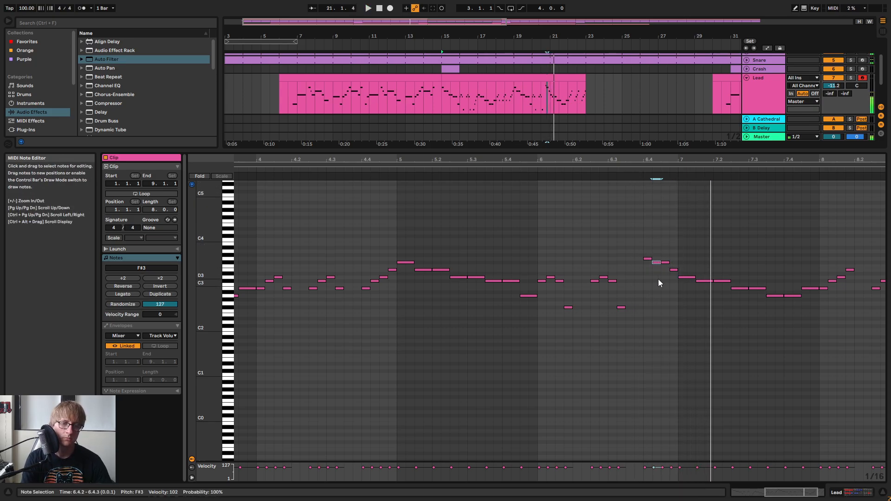
Rework beat 6.4 into a G3 eighth note at 6.4.1 and an F#3 eighth note at 6.4.3, and play back from bar 6
{"action": "key", "text": "space"}
{"action": "left_click", "coordinate": [660, 264]}
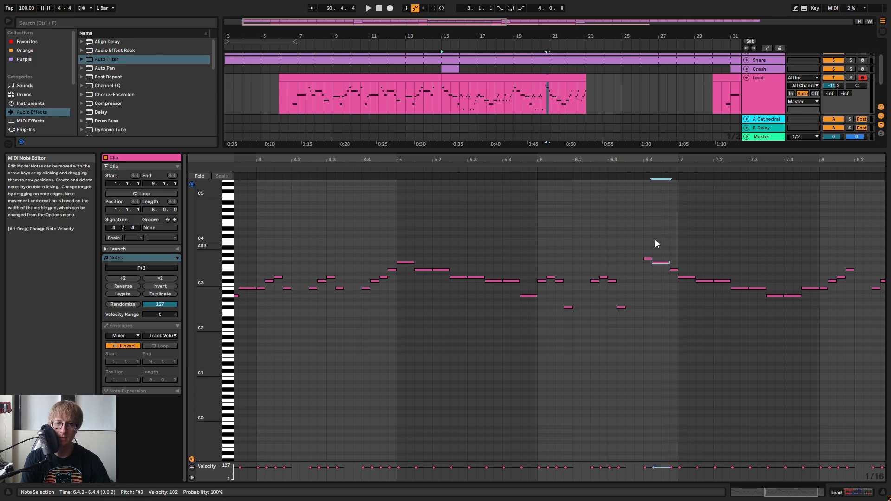
{"action": "key", "text": "space"}
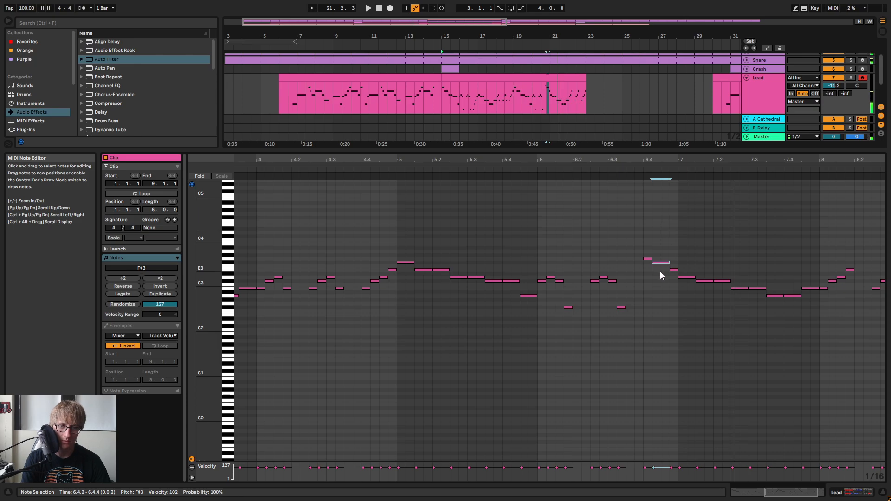
{"action": "left_click_drag", "start_coordinate": [651, 259], "coordinate": [661, 259]}
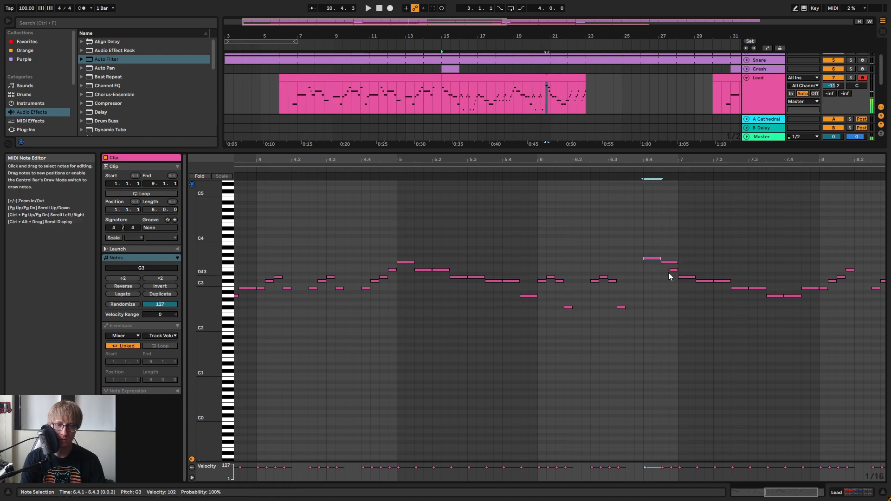
{"action": "left_click", "coordinate": [603, 165]}
{"action": "left_click", "coordinate": [544, 169]}
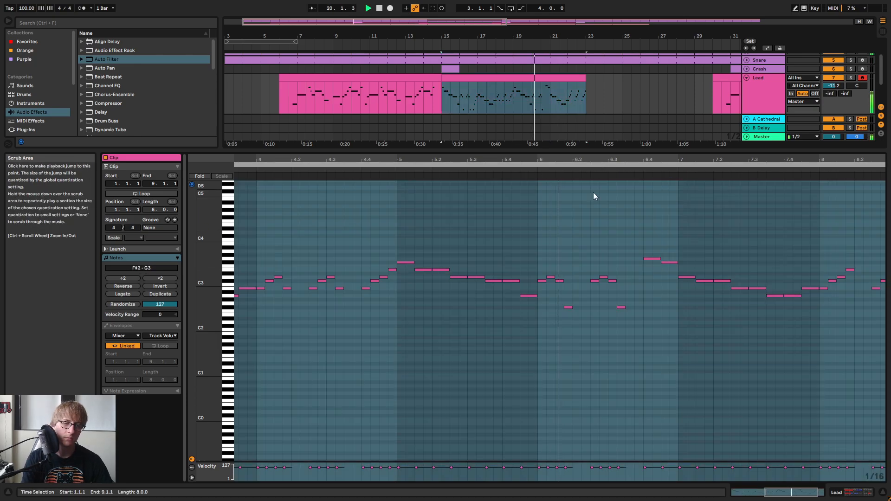
{"action": "left_click", "coordinate": [652, 216]}
{"action": "left_click", "coordinate": [723, 221]}
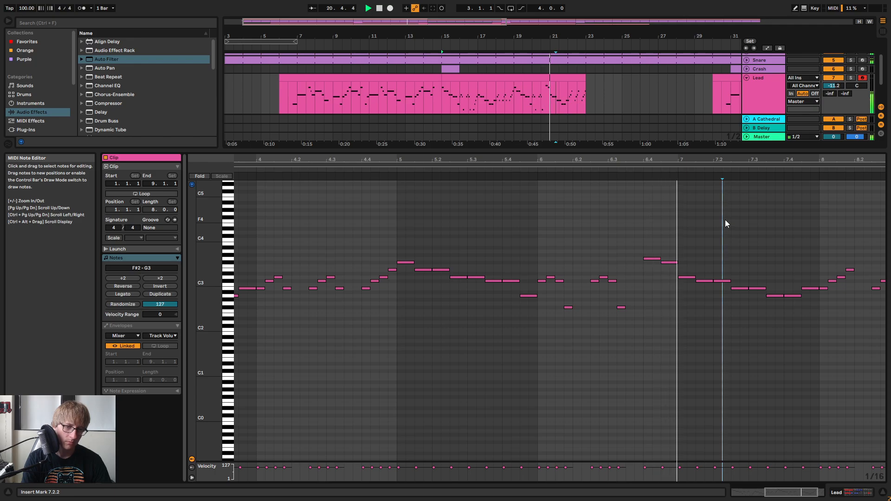
Raise the sixteenth notes at 6.1.4 and 6.3.2 to E3 and play back the melody from bar 5
{"action": "left_click_drag", "start_coordinate": [755, 164], "coordinate": [768, 159]}
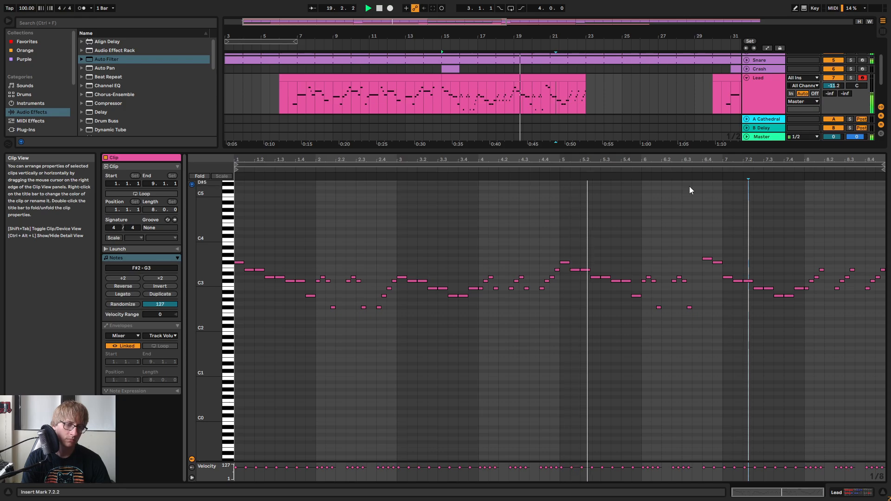
{"action": "left_click_drag", "start_coordinate": [669, 159], "coordinate": [667, 195]}
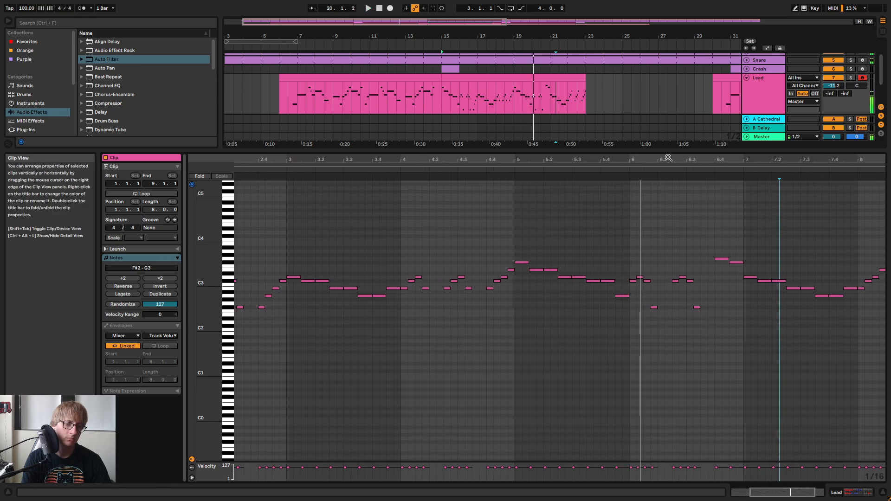
{"action": "left_click", "coordinate": [647, 281]}
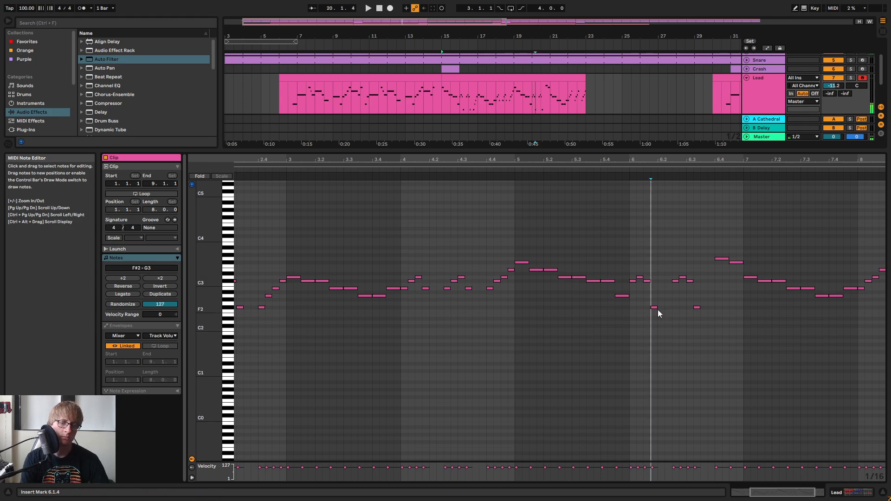
{"action": "left_click_drag", "start_coordinate": [655, 313], "coordinate": [732, 307]}
{"action": "key", "text": "Up"}
{"action": "key", "text": "Up"}
{"action": "key", "text": "Up"}
{"action": "key", "text": "Up"}
{"action": "key", "text": "Up"}
{"action": "key", "text": "Up"}
{"action": "key", "text": "Up"}
{"action": "key", "text": "Up"}
{"action": "key", "text": "Up"}
{"action": "key", "text": "Up"}
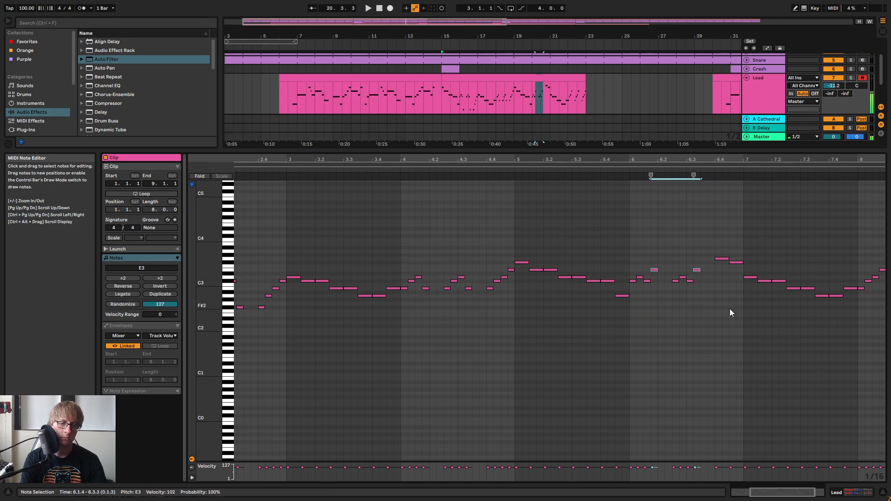
{"action": "left_click", "coordinate": [511, 175]}
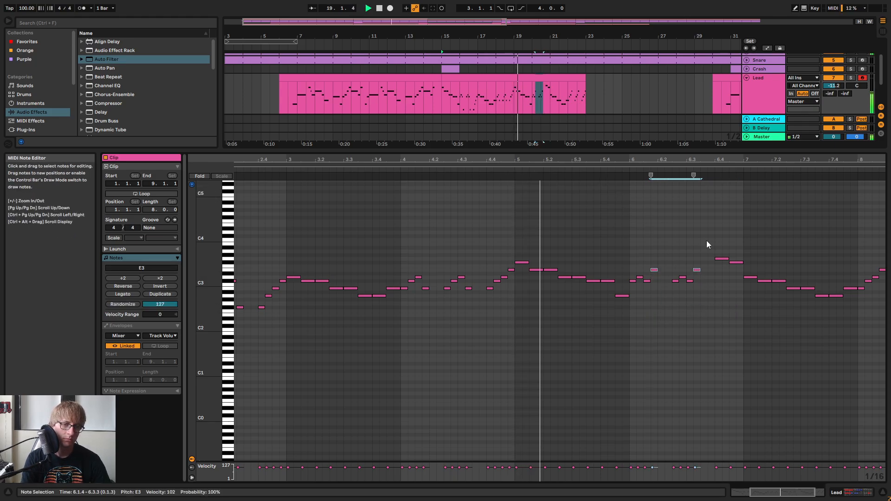
{"action": "mouse_move", "coordinate": [717, 160]}
{"action": "left_mouse_down"}
{"action": "mouse_move", "coordinate": [631, 160]}
{"action": "mouse_move", "coordinate": [701, 159]}
{"action": "mouse_move", "coordinate": [710, 151]}
{"action": "left_mouse_up"}
{"action": "key", "text": "space"}
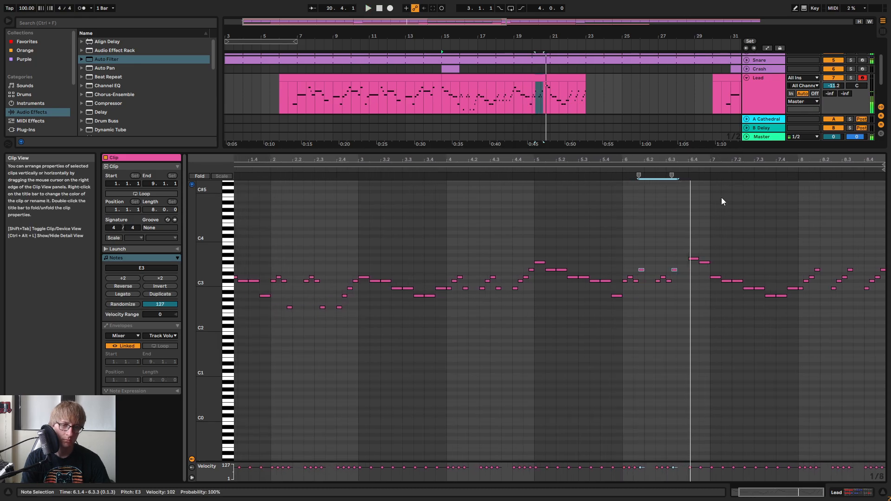
Replace the two notes at beat 6.4 with sixteenth notes E3, D3, C#3 and E3, and play back the new run
{"action": "left_click", "coordinate": [690, 278]}
{"action": "key", "text": "Delete"}
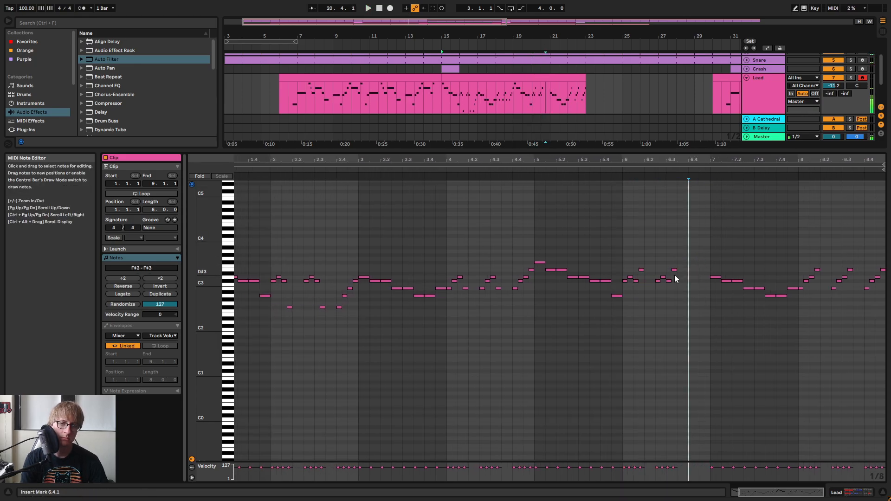
{"action": "left_click_drag", "start_coordinate": [700, 158], "coordinate": [678, 167]}
{"action": "double_click", "coordinate": [661, 270]}
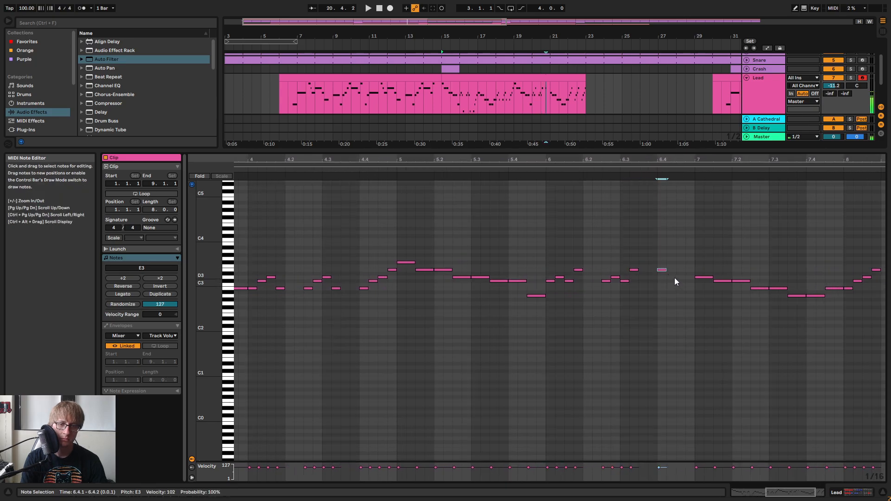
{"action": "double_click", "coordinate": [673, 277]}
{"action": "double_click", "coordinate": [678, 280]}
{"action": "left_click", "coordinate": [691, 270]}
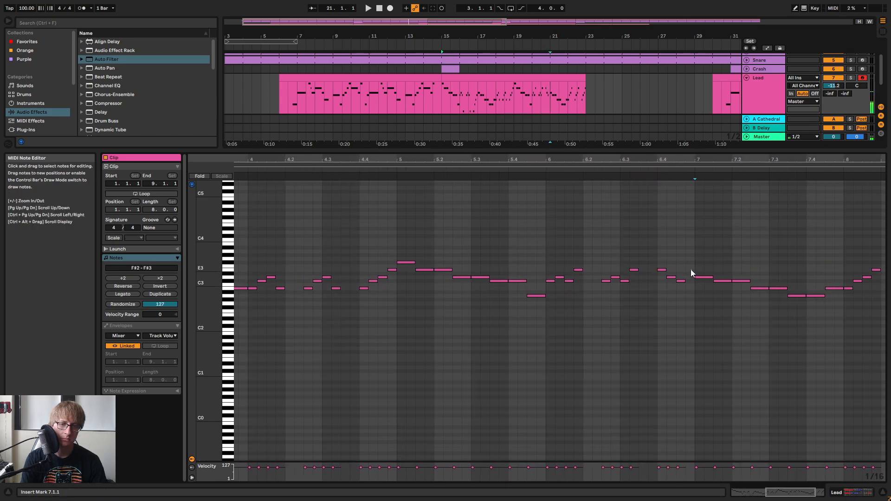
{"action": "double_click", "coordinate": [691, 270]}
{"action": "left_click", "coordinate": [705, 277]}
{"action": "left_click", "coordinate": [641, 169]}
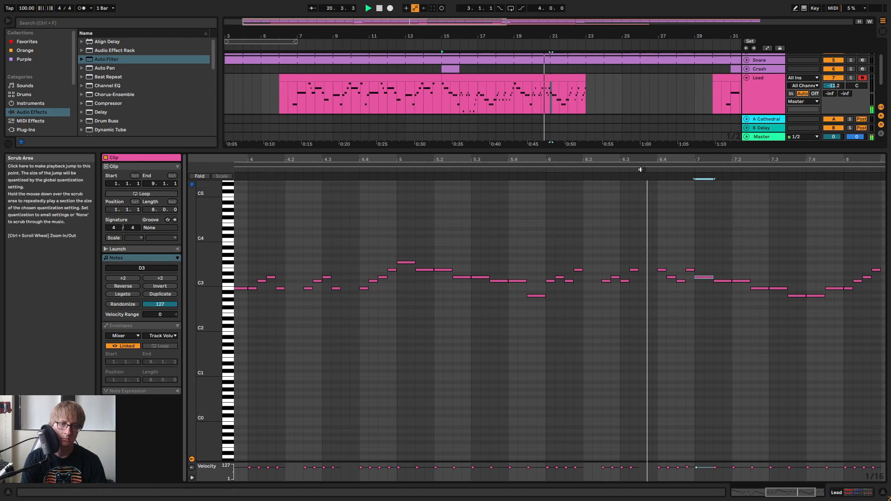
{"action": "left_click", "coordinate": [540, 170]}
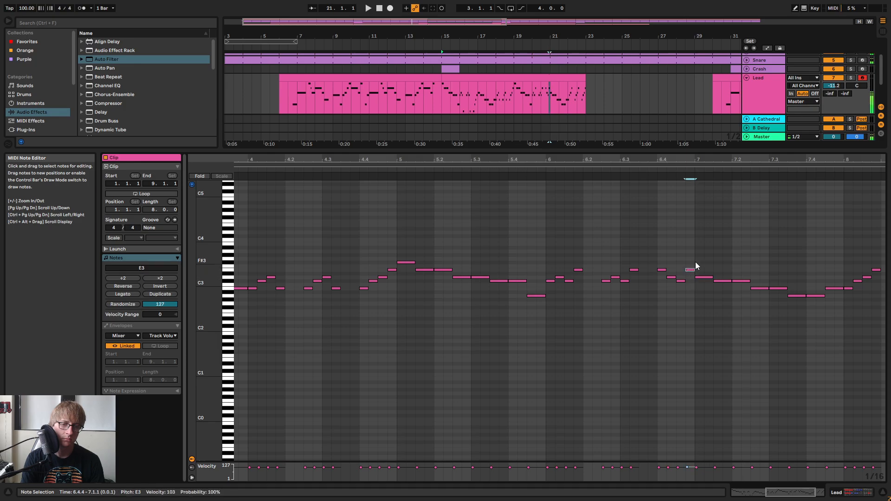
Lower the sixteenth note at 6.4.4 to B2 and play back the transition into bar 7
{"action": "key", "text": "Down"}
{"action": "key", "text": "Down"}
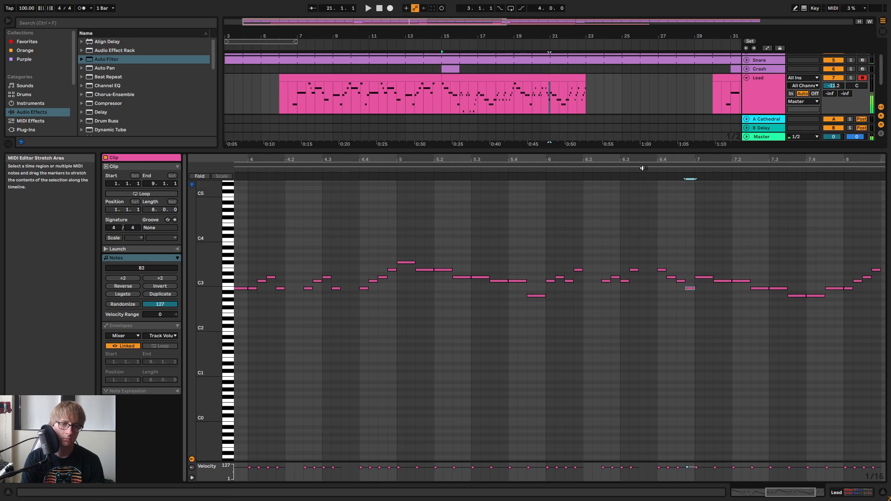
{"action": "left_click", "coordinate": [643, 168]}
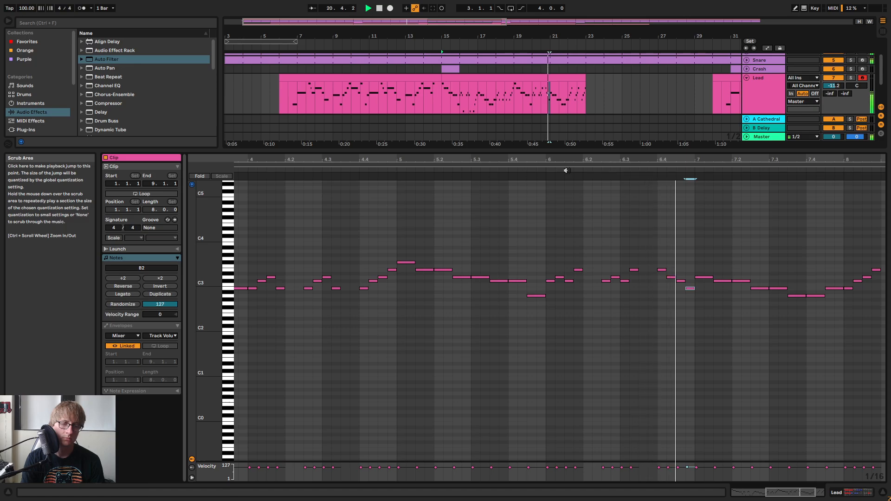
{"action": "left_click_drag", "start_coordinate": [702, 159], "coordinate": [640, 152]}
{"action": "key", "text": "space"}
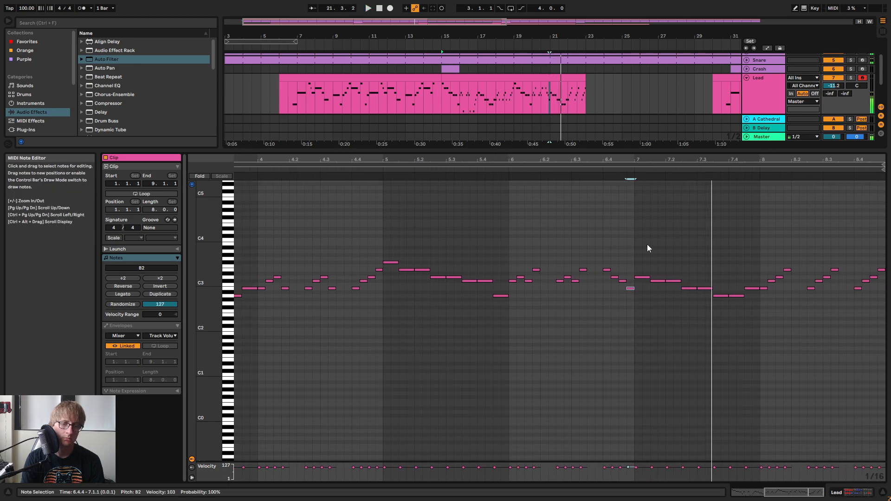
Lower the bar 7 eighth notes to C#3 at 7.1.1, then pairs of B2, A2 and G2 from 7.1.3, and play back the descent
{"action": "left_click", "coordinate": [643, 283]}
{"action": "left_click", "coordinate": [643, 278]}
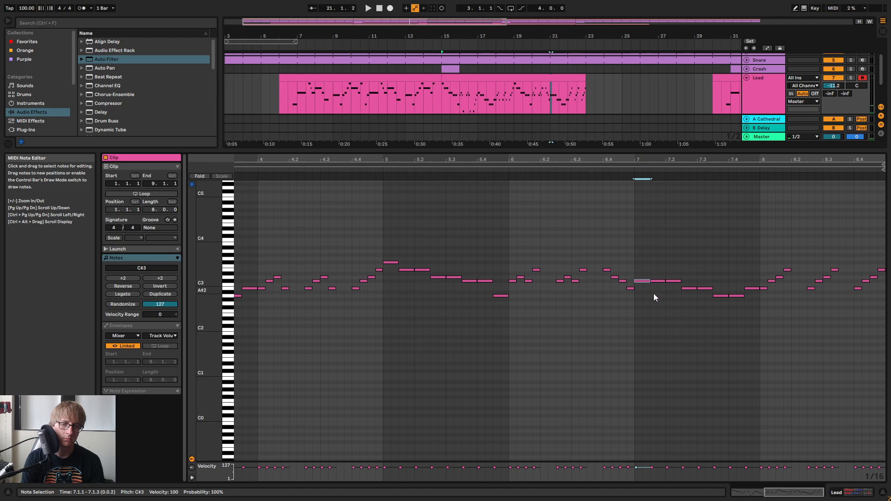
{"action": "left_click_drag", "start_coordinate": [658, 290], "coordinate": [676, 284]}
{"action": "key", "text": "Down"}
{"action": "left_click", "coordinate": [694, 294]}
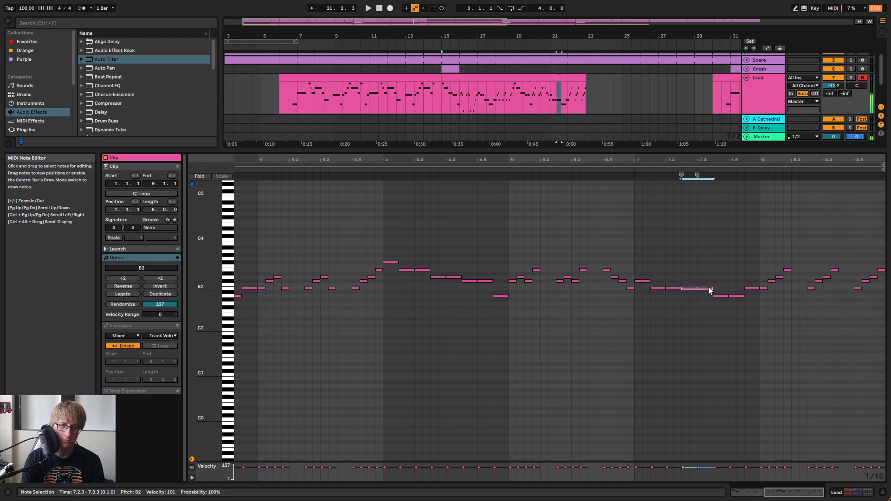
{"action": "key", "text": "Down"}
{"action": "key", "text": "Down"}
{"action": "left_click_drag", "start_coordinate": [723, 302], "coordinate": [737, 295]}
{"action": "key", "text": "Down"}
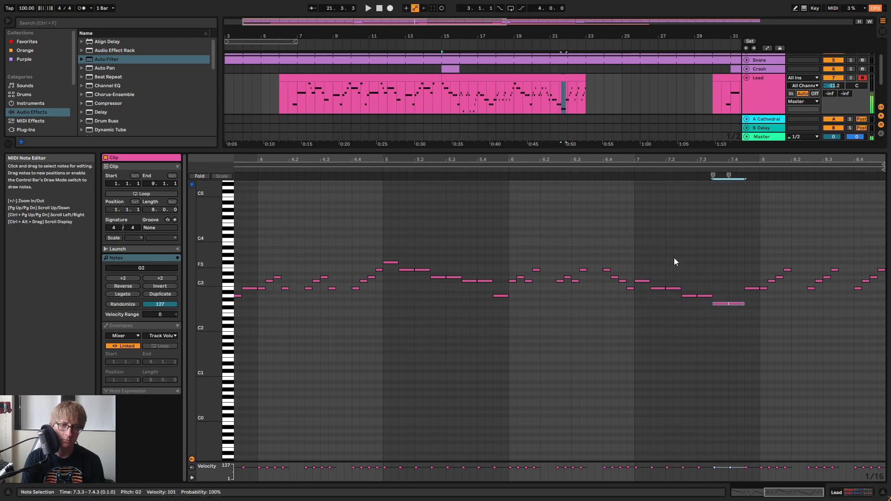
{"action": "left_click", "coordinate": [547, 165]}
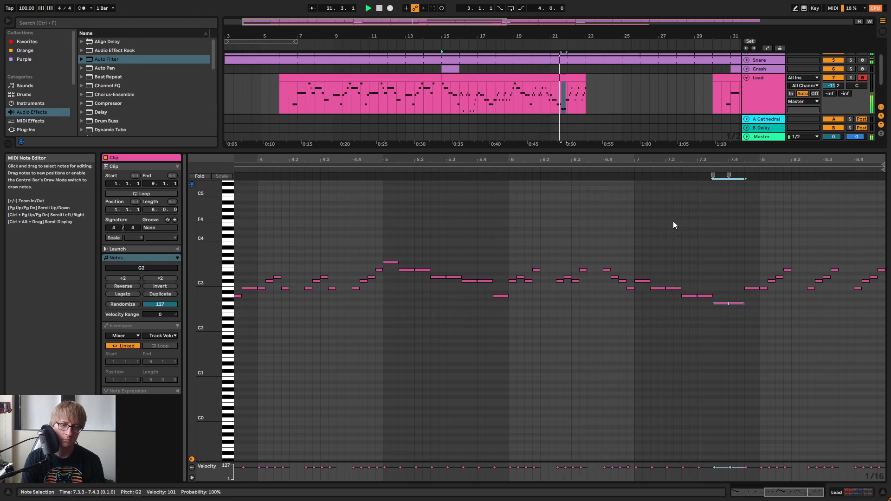
Lower the eighth notes at 7.3.3 and 7.4.1 to F#2, try A2 for the two notes that follow, and play back
{"action": "key", "text": "space"}
{"action": "left_click_drag", "start_coordinate": [723, 315], "coordinate": [769, 287]}
{"action": "key", "text": "Down"}
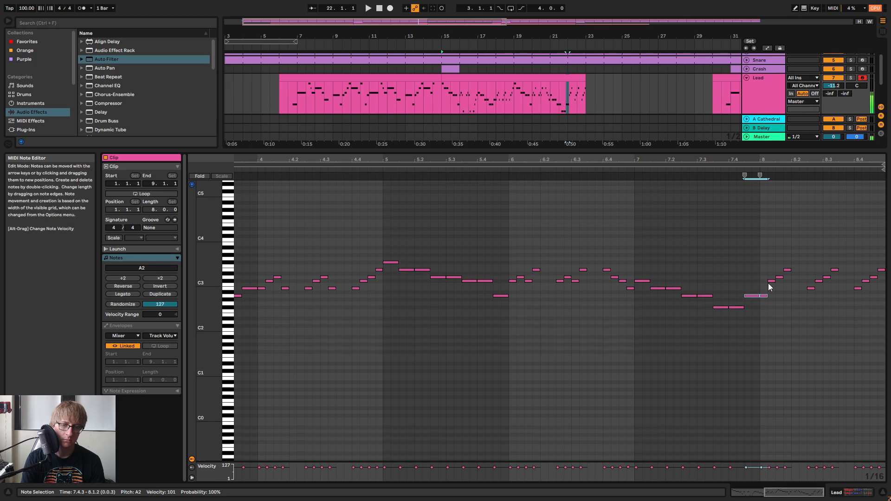
{"action": "left_click", "coordinate": [588, 176]}
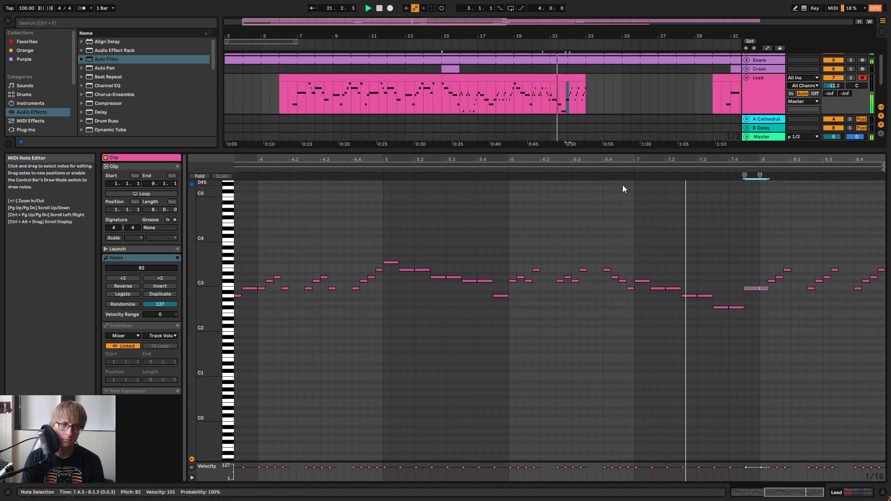
{"action": "left_click_drag", "start_coordinate": [672, 160], "coordinate": [749, 159]}
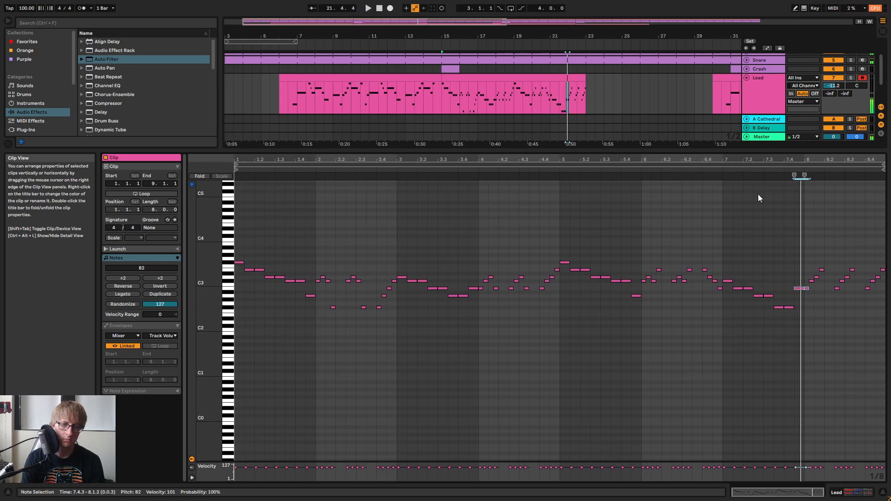
Lower the sixteenth note at 8.1.1 to F#2 and the one at 8.1.2 to E2
{"action": "left_click", "coordinate": [813, 295]}
{"action": "key", "text": "space"}
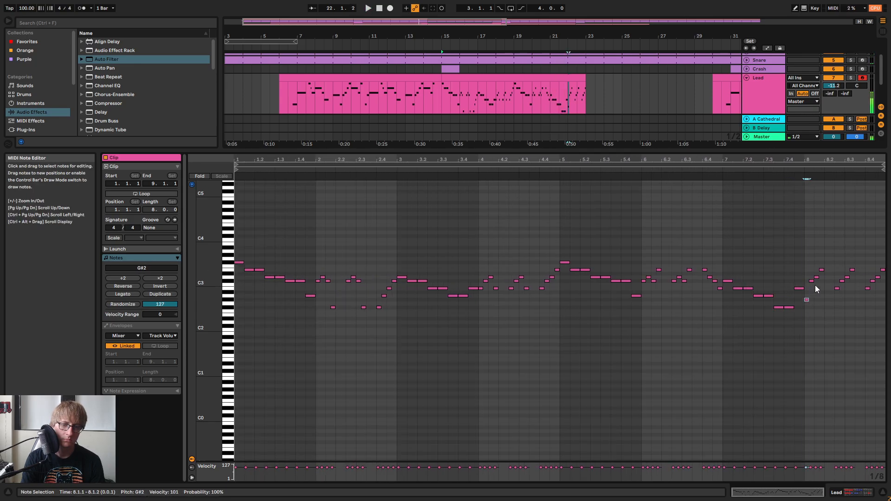
{"action": "double_click", "coordinate": [812, 284]}
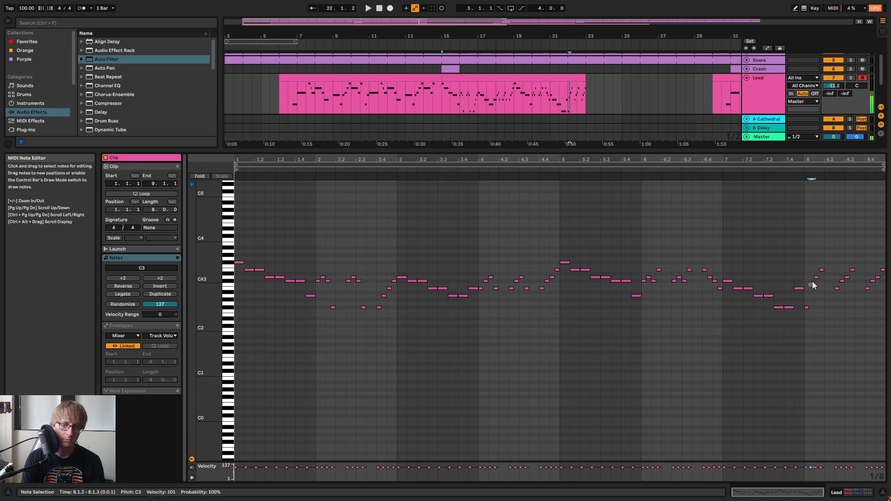
{"action": "key", "text": "Down"}
{"action": "key", "text": "Down"}
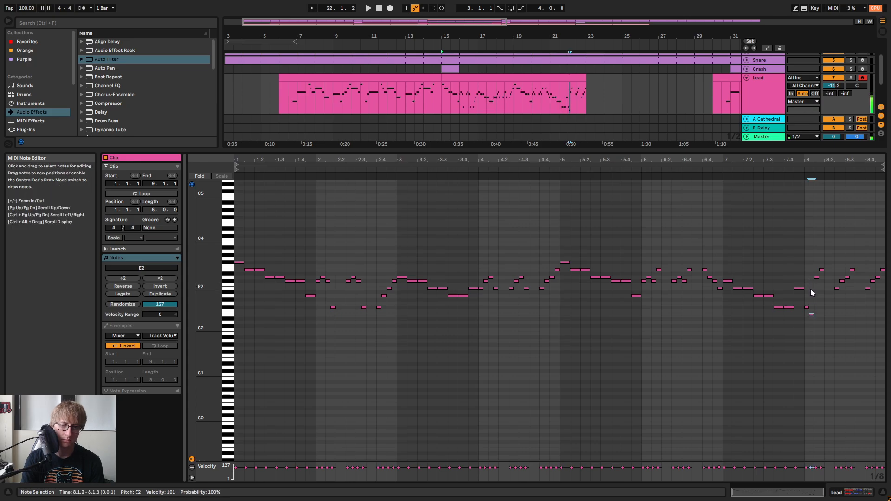
Lower the sixteenth note at 8.1.3 to F#2 and the one at 8.1.4 to B2
{"action": "left_click", "coordinate": [817, 278]}
{"action": "key", "text": "Down"}
{"action": "key", "text": "Down"}
{"action": "left_click", "coordinate": [817, 285]}
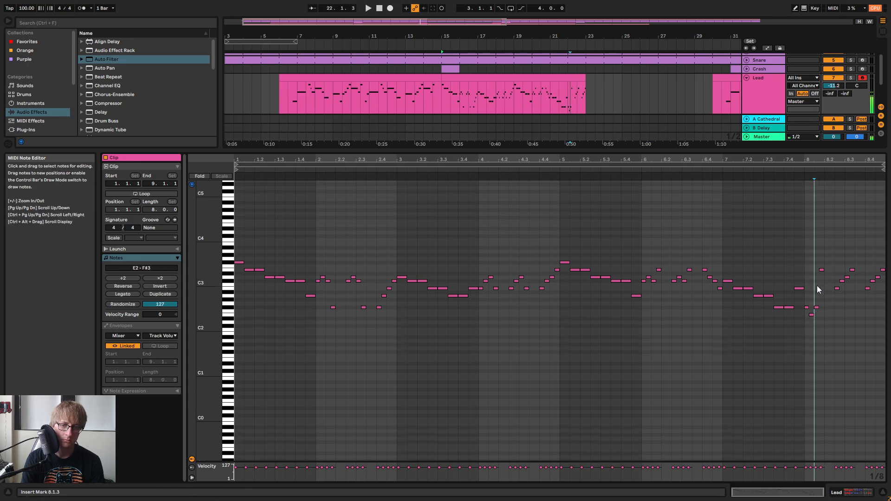
{"action": "left_click", "coordinate": [823, 270]}
{"action": "key", "text": "Down"}
{"action": "key", "text": "Down"}
{"action": "key", "text": "Down"}
{"action": "key", "text": "Down"}
{"action": "key", "text": "Down"}
{"action": "key", "text": "Down"}
{"action": "key", "text": "Down"}
{"action": "key", "text": "Down"}
{"action": "key", "text": "Down"}
{"action": "key", "text": "Up"}
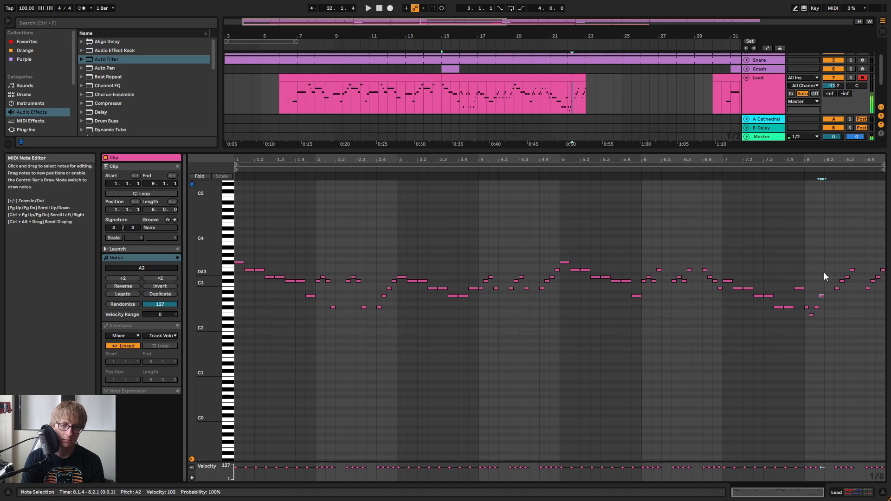
{"action": "key", "text": "Up"}
Replace the remaining bar 8 notes with two duplicates of the four-note figure at 8.1, and play back the clip from bar 5
{"action": "left_click_drag", "start_coordinate": [835, 300], "coordinate": [885, 267]}
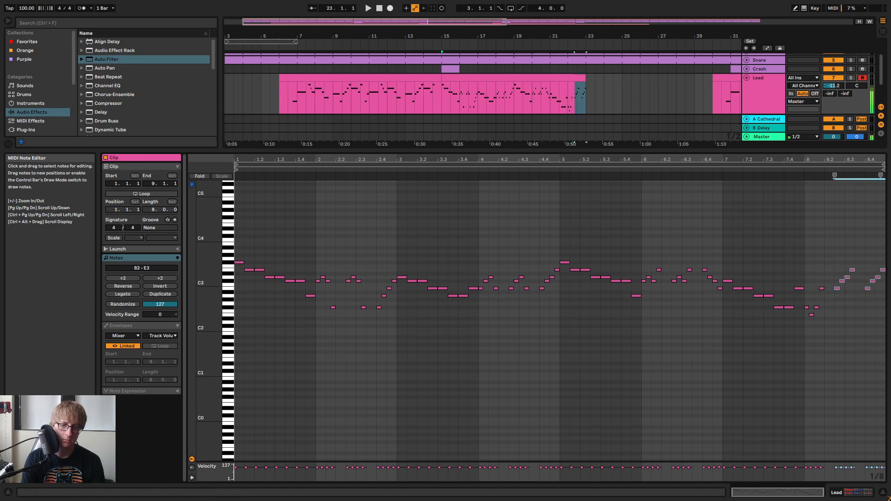
{"action": "key", "text": "Delete"}
{"action": "left_click_drag", "start_coordinate": [806, 319], "coordinate": [833, 281]}
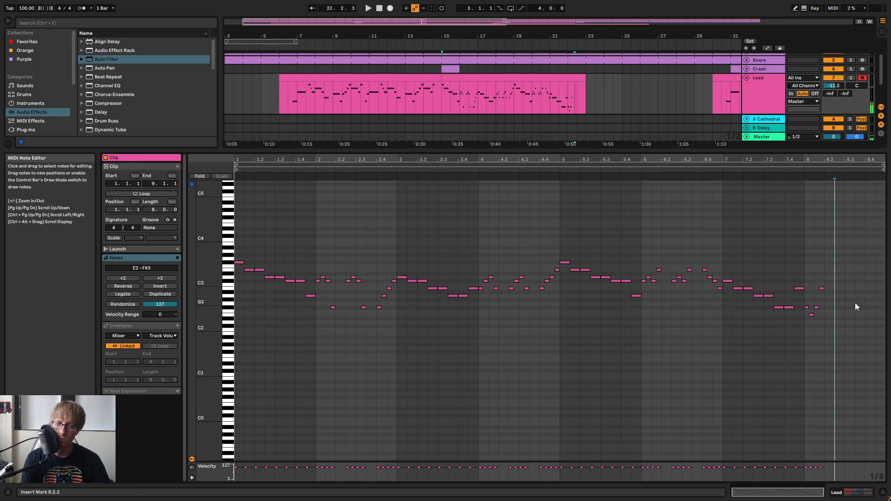
{"action": "key", "text": "ctrl+d"}
{"action": "key", "text": "ctrl+d"}
{"action": "key", "text": "space"}
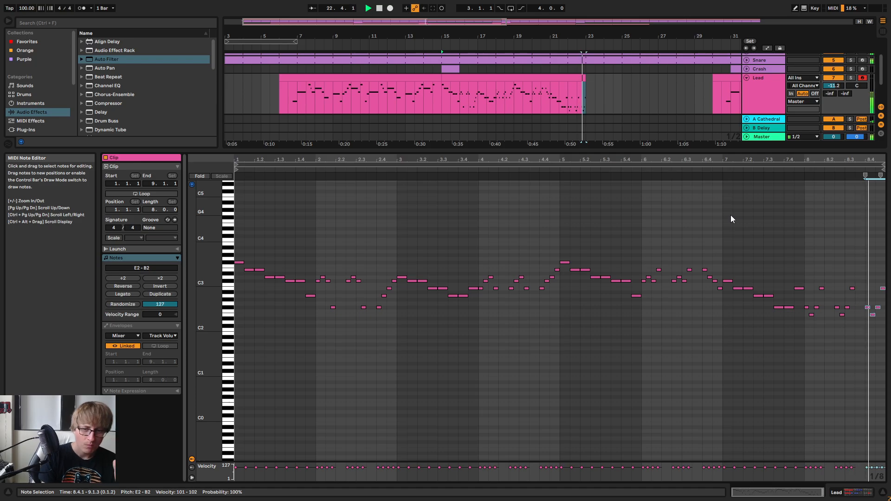
{"action": "left_click", "coordinate": [561, 175]}
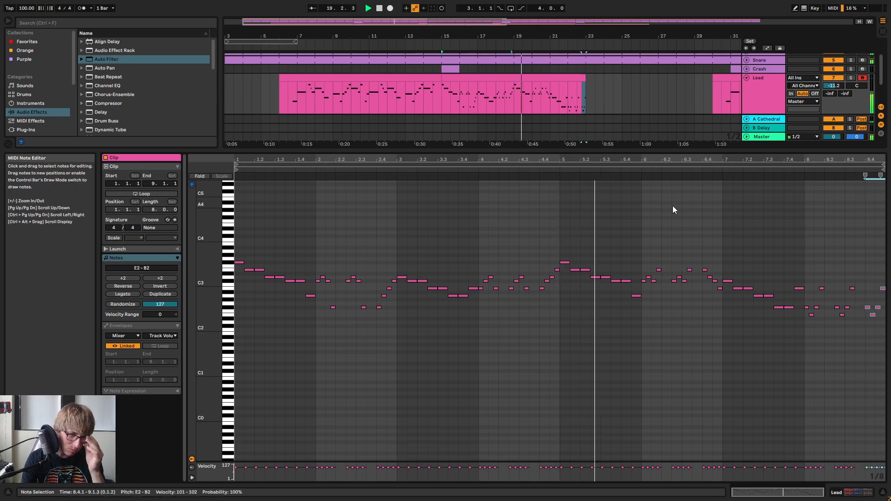
Lower the E3 sixteenth notes at 6.1.4 and 6.3.2 to F#2 and play back the phrase into bar 7
{"action": "left_click_drag", "start_coordinate": [721, 160], "coordinate": [655, 155]}
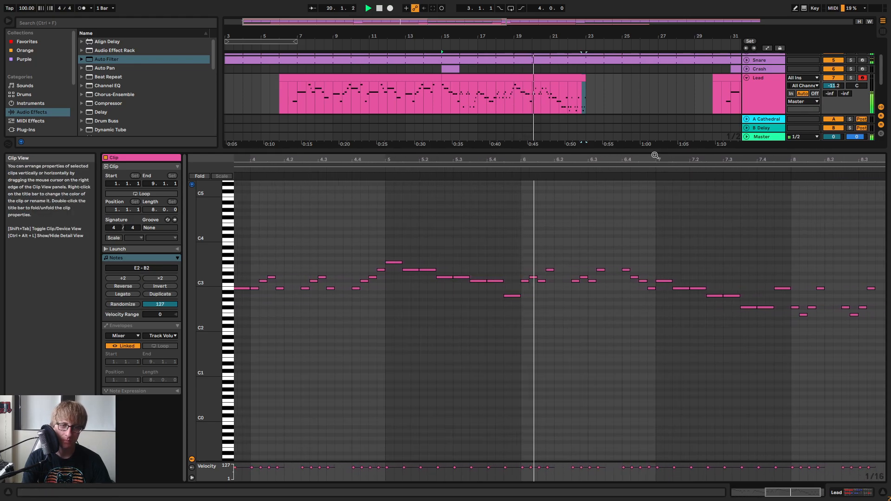
{"action": "left_click", "coordinate": [549, 262]}
{"action": "key", "text": "space"}
{"action": "left_click_drag", "start_coordinate": [602, 267], "coordinate": [606, 271]}
{"action": "key", "text": "Down"}
{"action": "key", "text": "Down"}
{"action": "key", "text": "Down"}
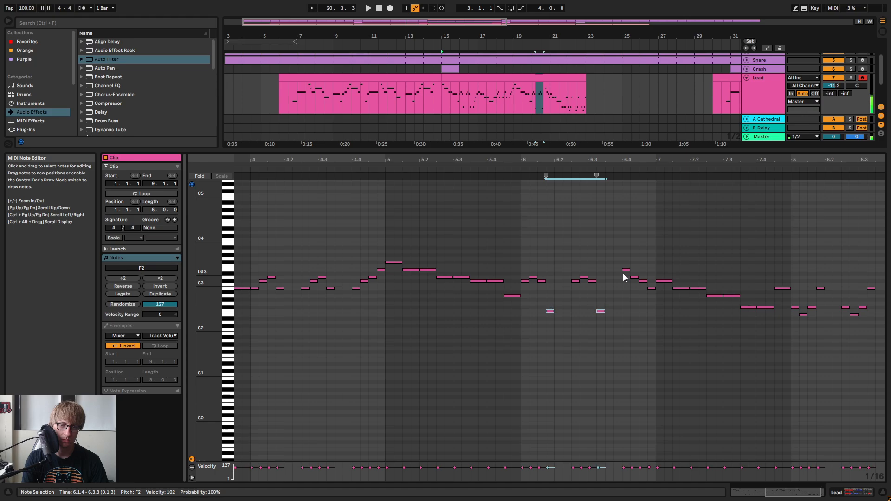
{"action": "left_click_drag", "start_coordinate": [612, 157], "coordinate": [612, 127]}
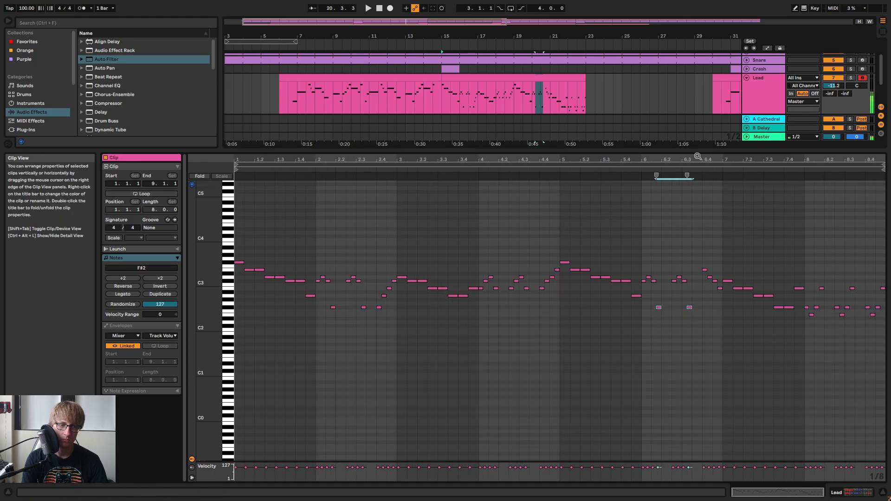
{"action": "key", "text": "space"}
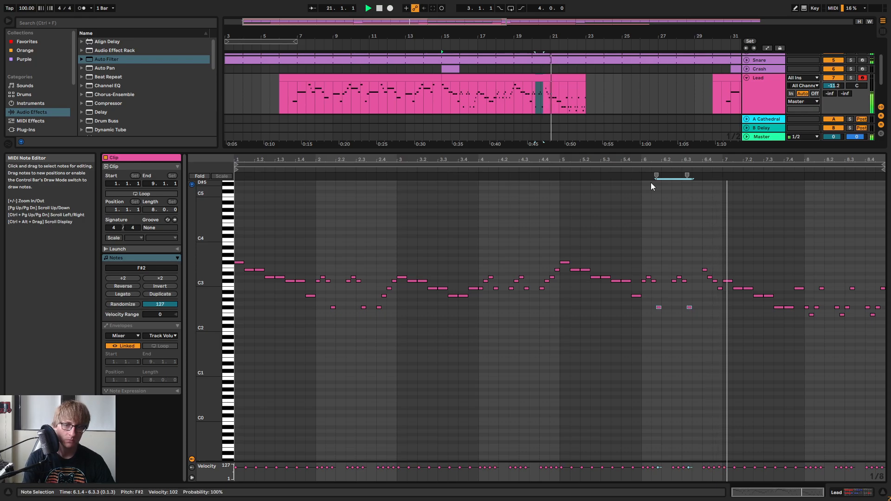
{"action": "key", "text": "space"}
{"action": "left_click_drag", "start_coordinate": [711, 161], "coordinate": [603, 197]}
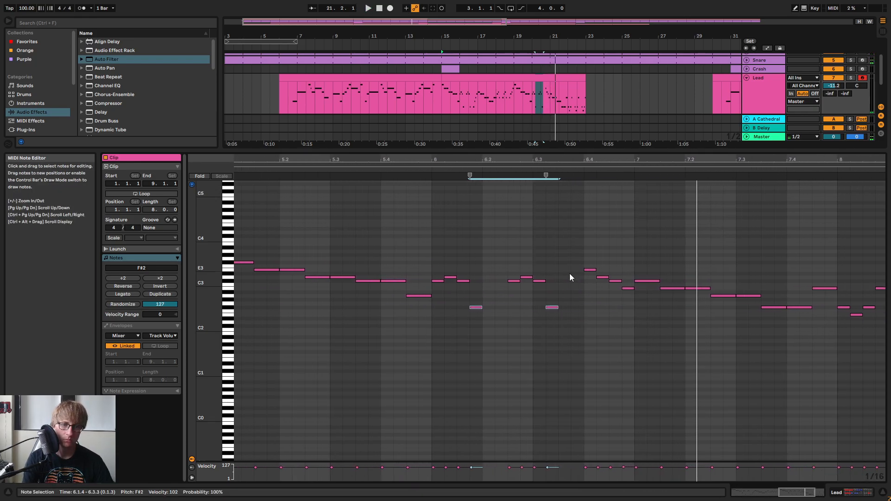
Raise the four sixteenth notes at 6.4 to G3, F#3, E3 and D3, and play back the phrase from bar 6
{"action": "left_click", "coordinate": [584, 292]}
{"action": "left_click_drag", "start_coordinate": [585, 296], "coordinate": [599, 260]}
{"action": "key", "text": "Up"}
{"action": "key", "text": "Up"}
{"action": "key", "text": "Up"}
{"action": "left_click", "coordinate": [502, 169]}
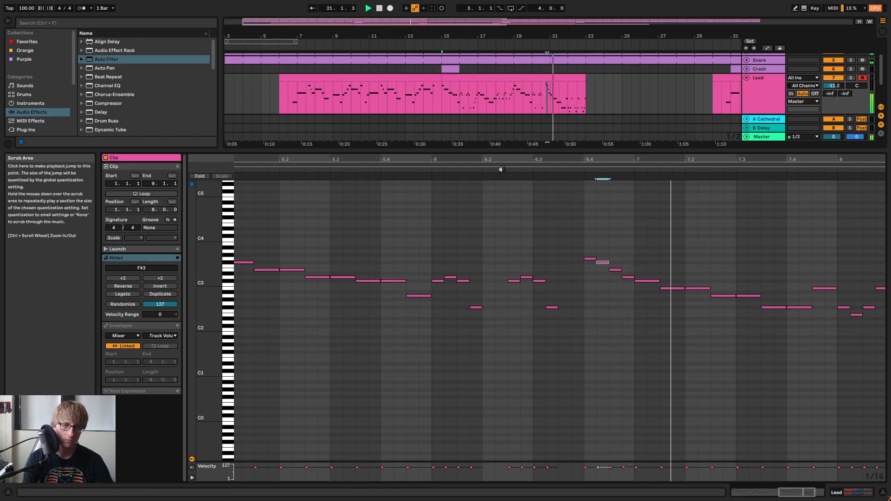
{"action": "key", "text": "space"}
Change the four sixteenth notes at 6.4 to alternate C#3, D3, C#3, D3, and play back the phrase
{"action": "left_click_drag", "start_coordinate": [588, 258], "coordinate": [595, 264]}
{"action": "key", "text": "Down"}
{"action": "key", "text": "Down"}
{"action": "key", "text": "Down"}
{"action": "key", "text": "Down"}
{"action": "key", "text": "Down"}
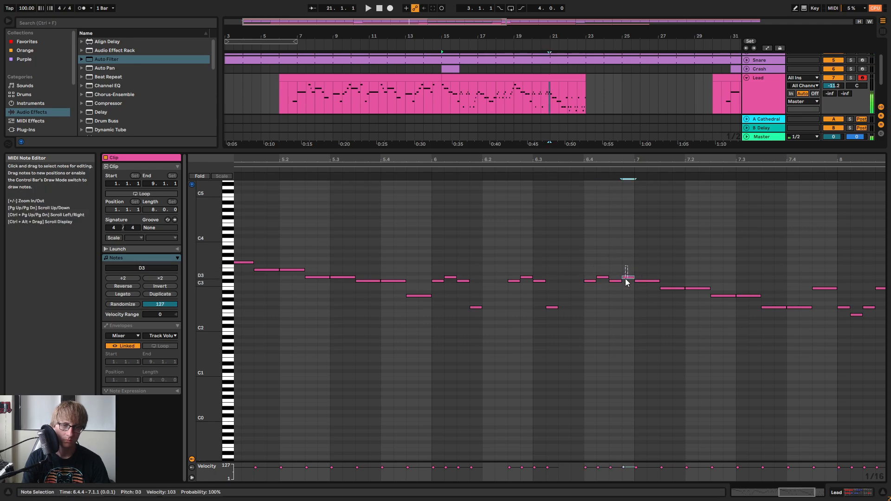
{"action": "left_click", "coordinate": [626, 278]}
{"action": "left_click", "coordinate": [552, 172]}
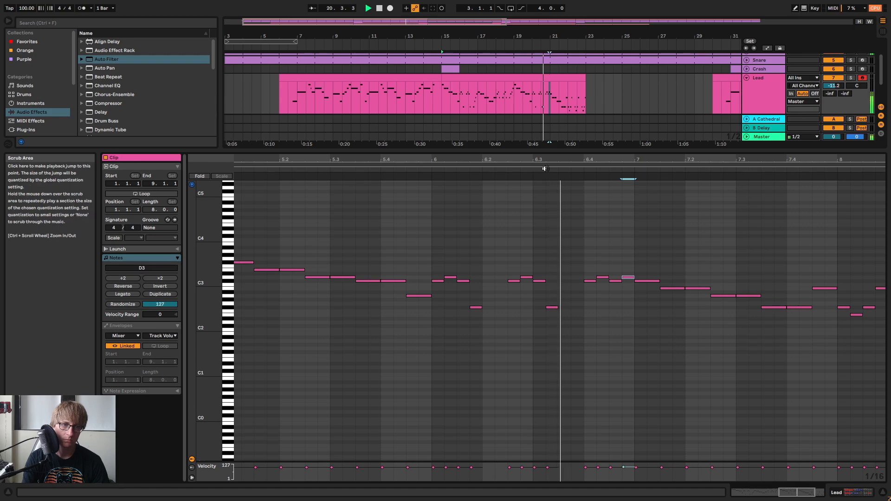
{"action": "left_click", "coordinate": [407, 171]}
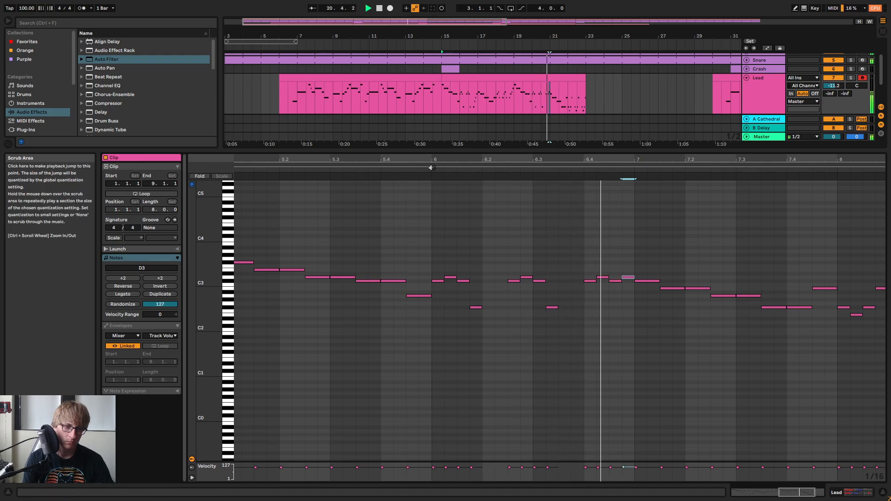
{"action": "key", "text": "space"}
Lower the sixteenth note at 6.4.2 to A2 and play back bar 6 into bar 7
{"action": "left_click", "coordinate": [589, 282]}
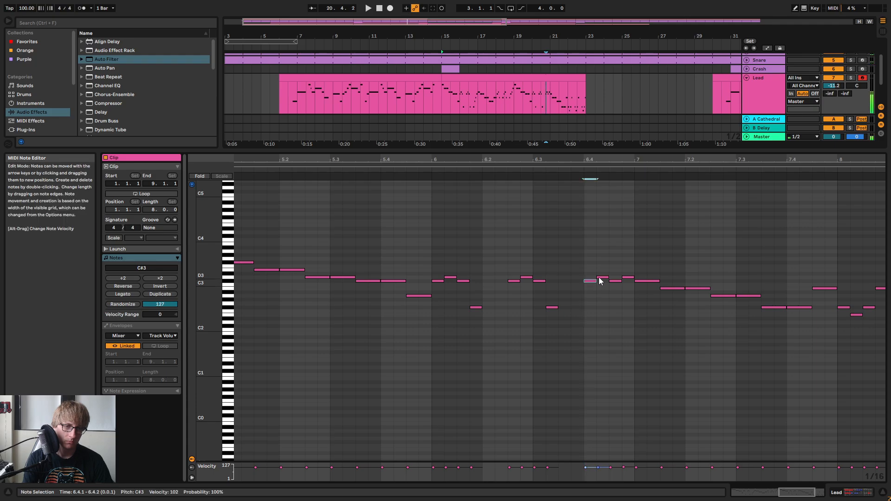
{"action": "mouse_move", "coordinate": [601, 278]}
{"action": "left_mouse_down"}
{"action": "mouse_move", "coordinate": [599, 307]}
{"action": "mouse_move", "coordinate": [602, 288]}
{"action": "left_mouse_up"}
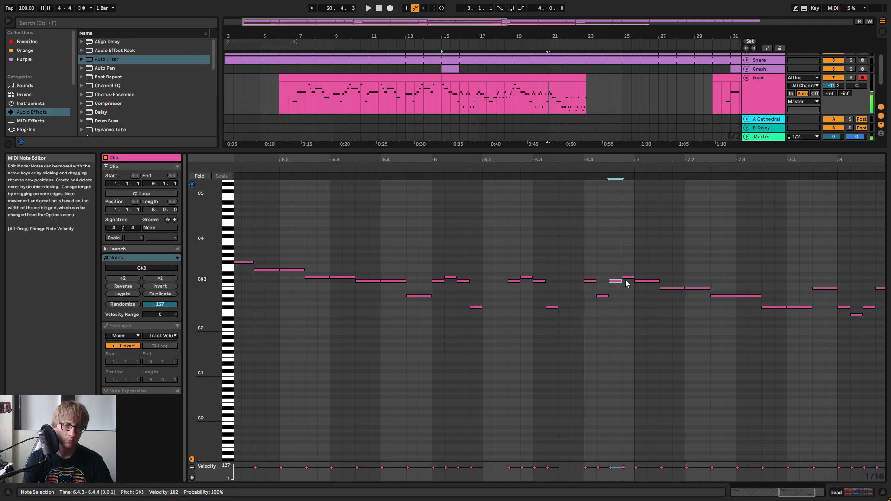
{"action": "left_click", "coordinate": [629, 278]}
{"action": "left_click", "coordinate": [576, 177]}
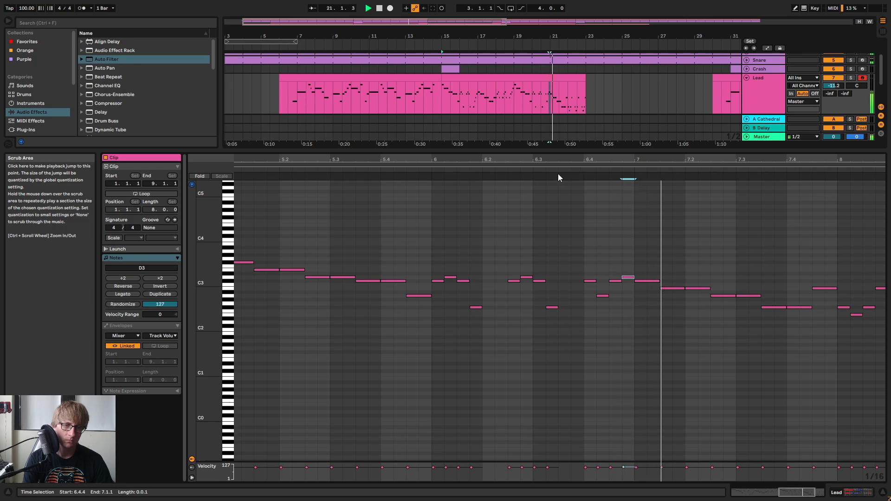
{"action": "left_click", "coordinate": [408, 176]}
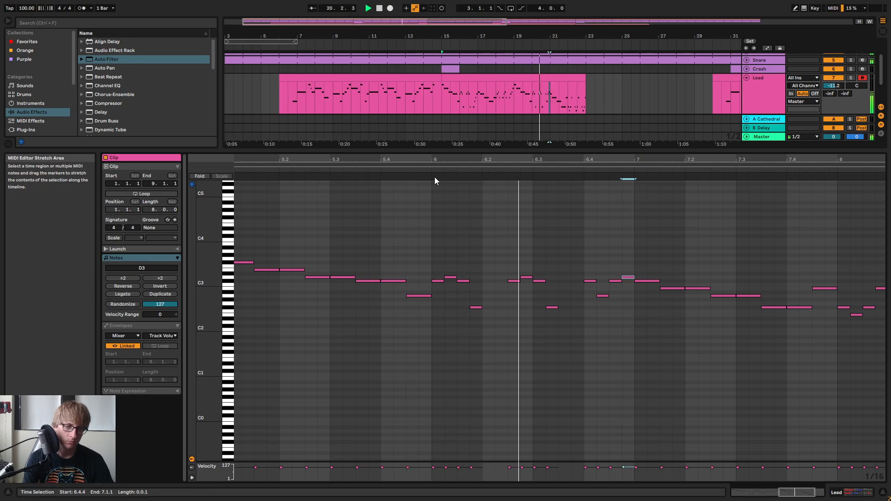
{"action": "key", "text": "space"}
Set the four sixteenth notes at 6.4 to a rising F#2, G2, A2, B2, and play back the whole clip
{"action": "left_click", "coordinate": [590, 288]}
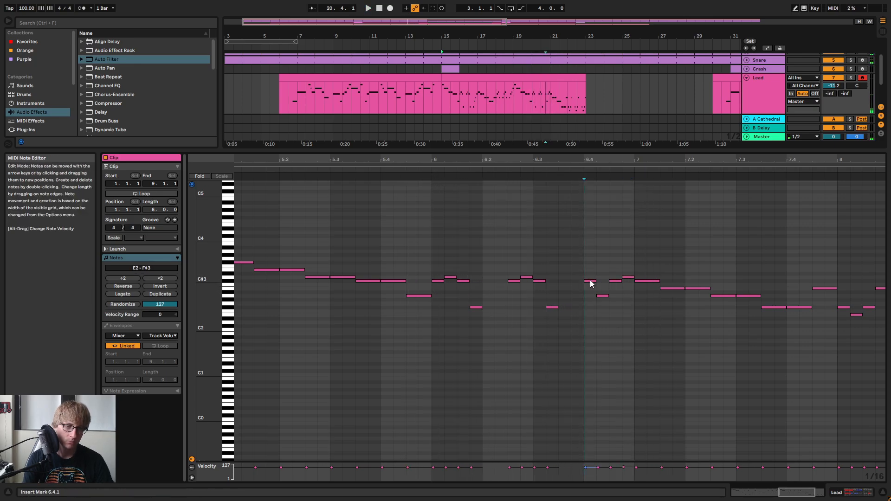
{"action": "left_click_drag", "start_coordinate": [591, 280], "coordinate": [603, 304]}
{"action": "left_click", "coordinate": [605, 296]}
{"action": "left_click", "coordinate": [616, 289]}
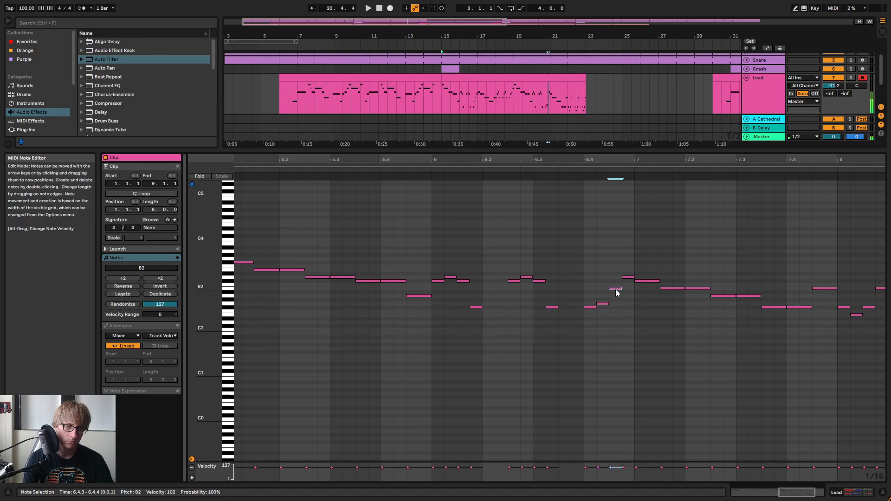
{"action": "left_click", "coordinate": [628, 277]}
{"action": "key", "text": "Down"}
{"action": "key", "text": "Down"}
{"action": "key", "text": "Down"}
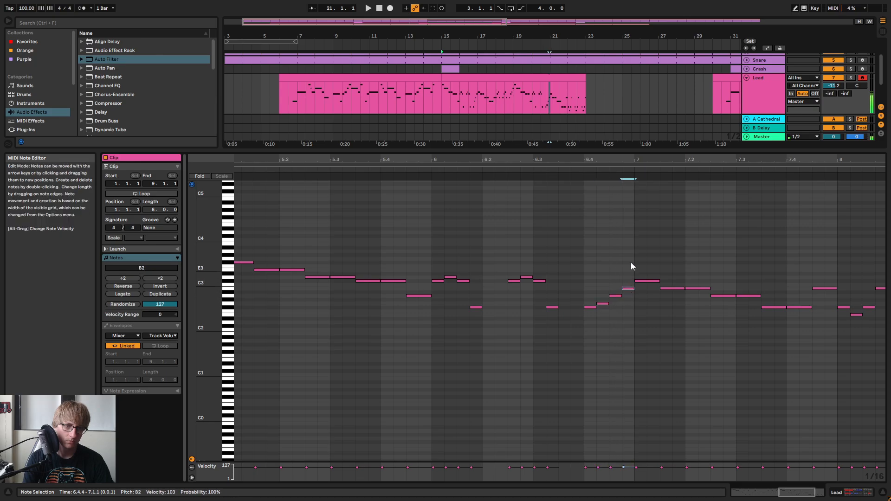
{"action": "left_click_drag", "start_coordinate": [622, 158], "coordinate": [622, 111]}
{"action": "key", "text": "space"}
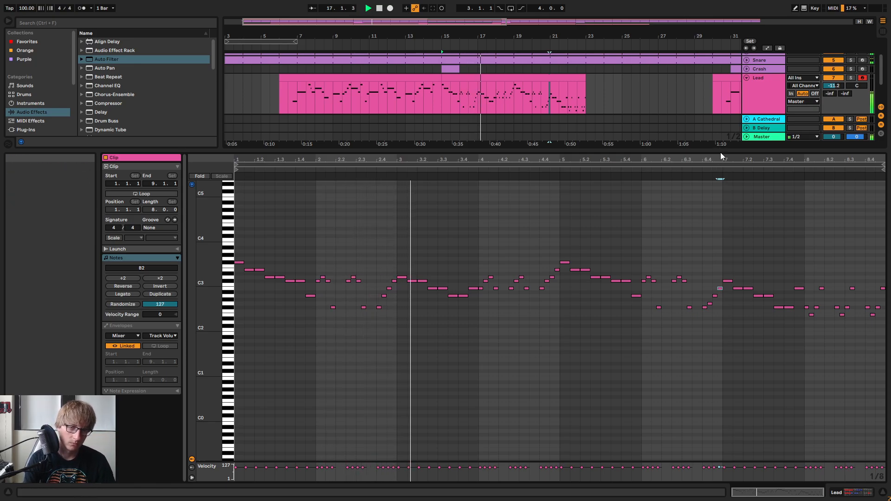
{"action": "left_click_drag", "start_coordinate": [713, 161], "coordinate": [704, 159]}
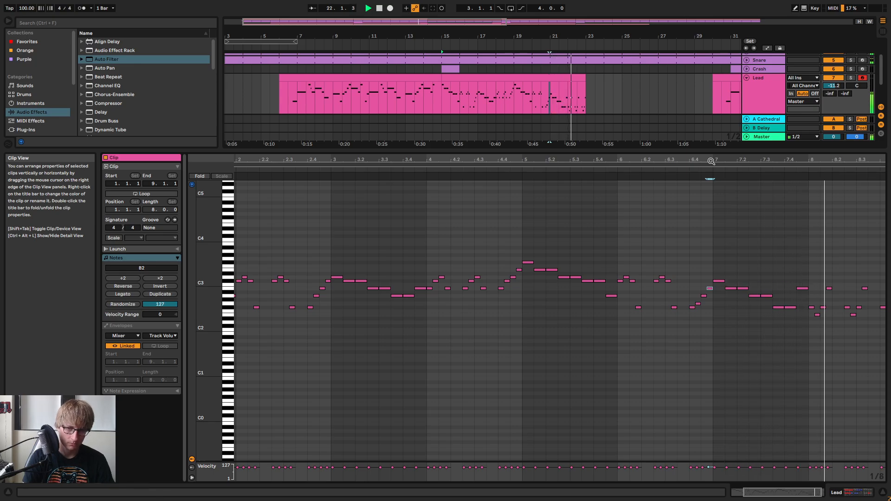
{"action": "mouse_move", "coordinate": [800, 161]}
{"action": "left_mouse_down"}
{"action": "mouse_move", "coordinate": [751, 172]}
{"action": "mouse_move", "coordinate": [796, 146]}
{"action": "left_mouse_up"}
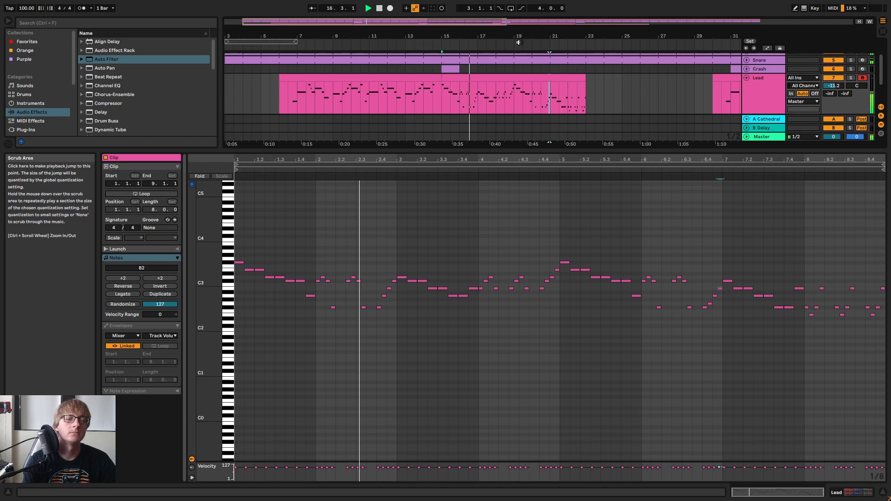
Duplicate the Lead track and delete the copy's clip before bar 15
{"action": "right_click", "coordinate": [770, 97]}
{"action": "left_click", "coordinate": [833, 232]}
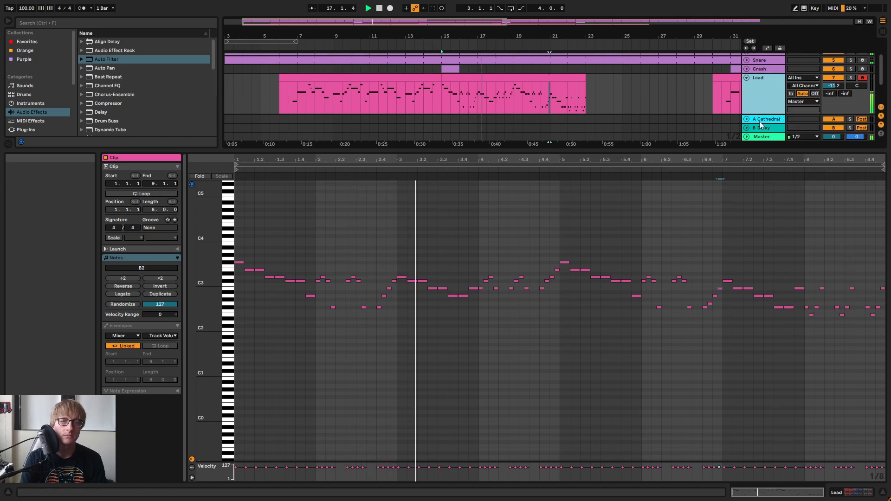
{"action": "left_click_drag", "start_coordinate": [506, 36], "coordinate": [364, 36]}
{"action": "left_click", "coordinate": [301, 78]}
{"action": "key", "text": "Delete"}
{"action": "left_click", "coordinate": [435, 92]}
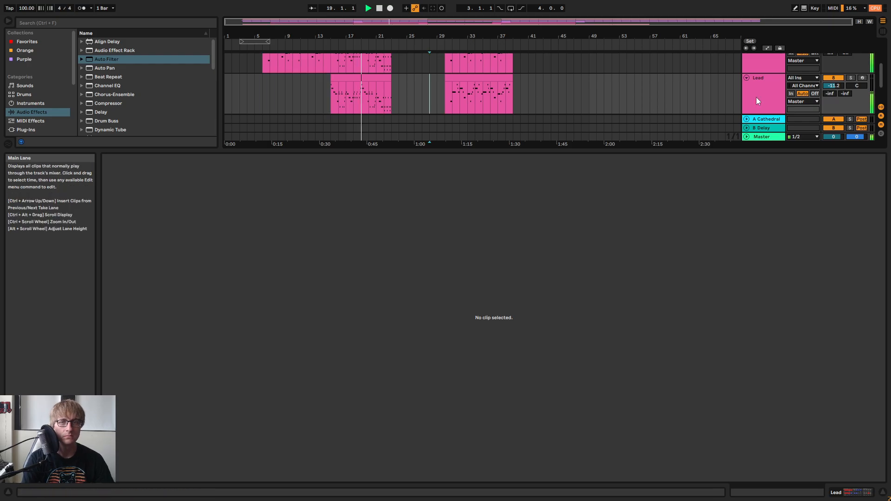
Transpose all notes of the duplicated Lead track's clip at bar 15 down one octave and set that track's volume to -15.4 dB
{"action": "double_click", "coordinate": [760, 96]}
{"action": "left_click", "coordinate": [363, 151]}
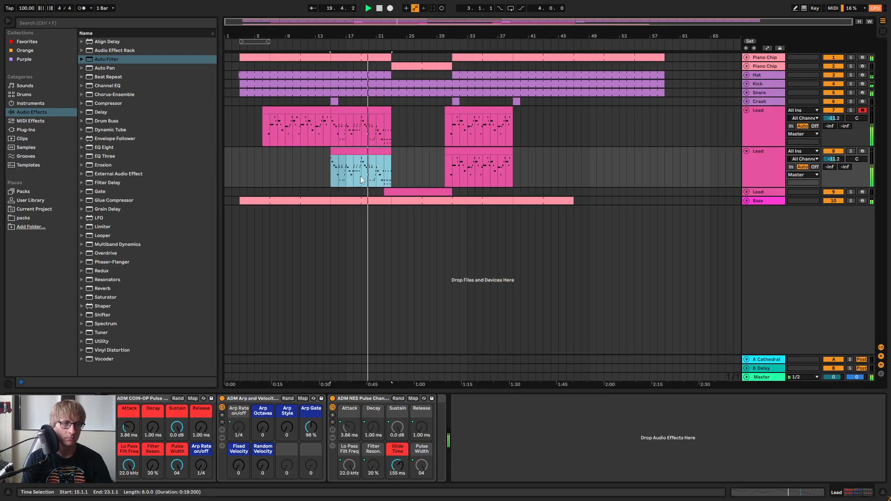
{"action": "double_click", "coordinate": [364, 150]}
{"action": "left_click", "coordinate": [617, 399]}
{"action": "key", "text": "ctrl+a"}
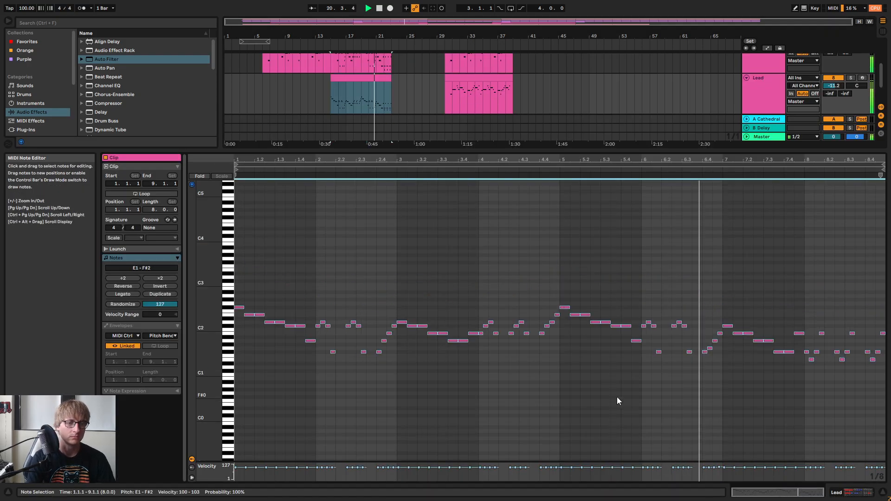
{"action": "key", "text": "Tab"}
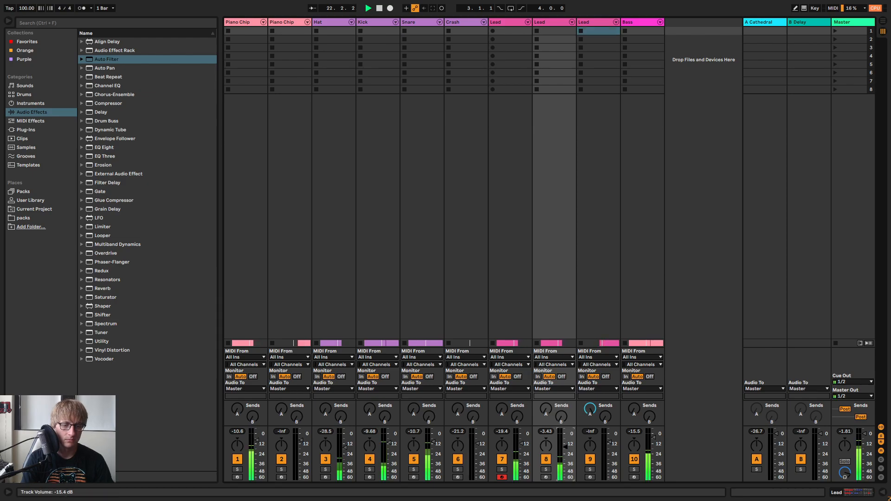
{"action": "key", "text": "Tab"}
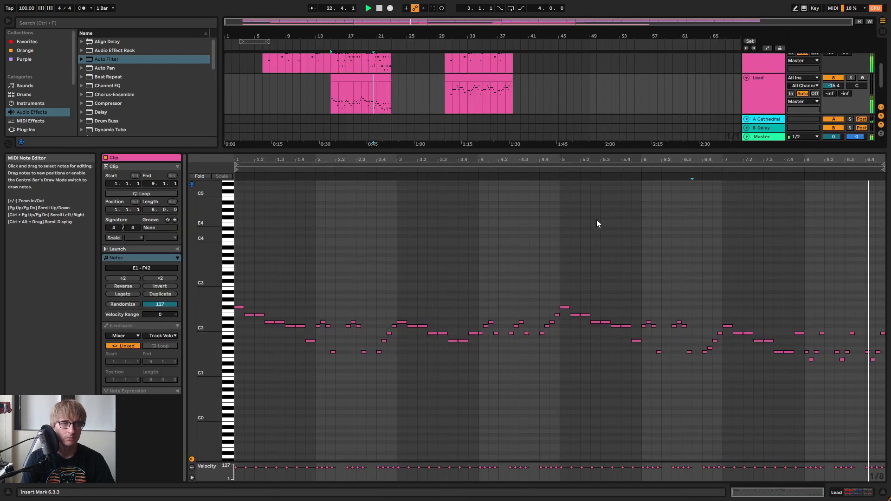
Delete the later clip on the duplicated Lead track within bars 28 to 55, keeping only its clip at bars 15–23
{"action": "left_click", "coordinate": [432, 96]}
{"action": "left_click_drag", "start_coordinate": [432, 96], "coordinate": [633, 92]}
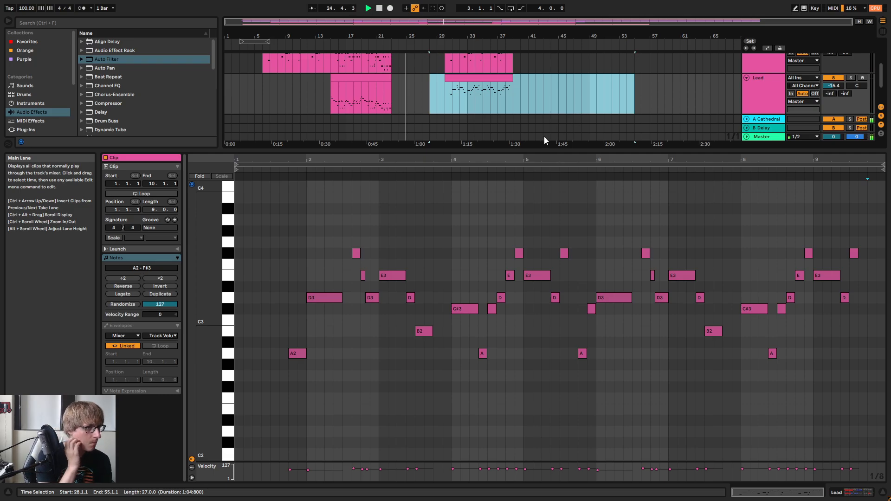
{"action": "key", "text": "Delete"}
{"action": "scroll", "coordinate": [524, 116], "scroll_direction": "up", "scroll_amount": 2}
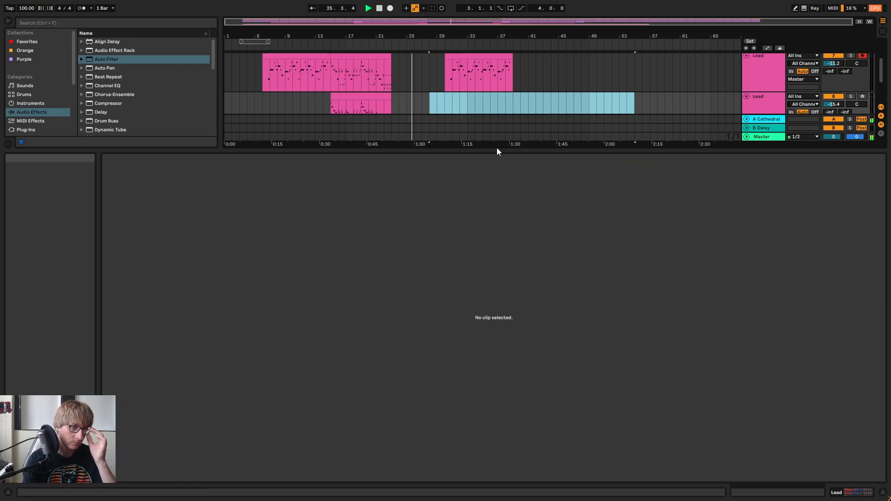
{"action": "left_click_drag", "start_coordinate": [496, 151], "coordinate": [497, 318]}
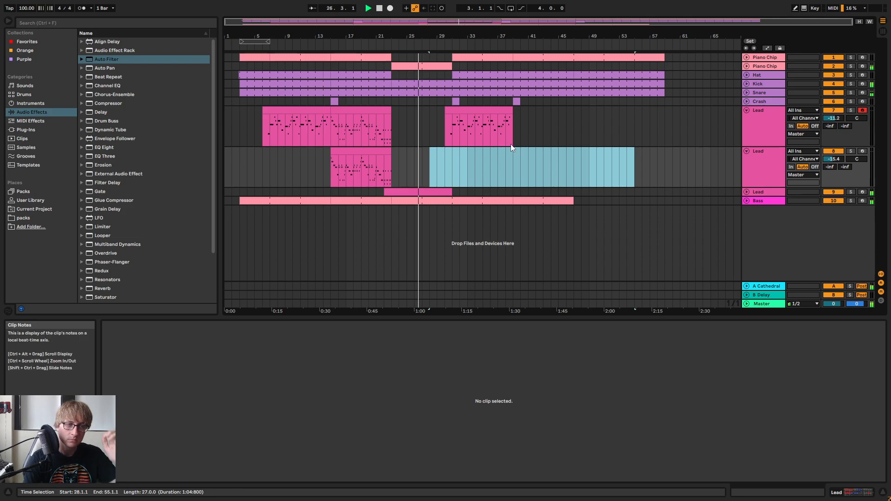
{"action": "left_click", "coordinate": [516, 165]}
{"action": "left_click", "coordinate": [358, 151]}
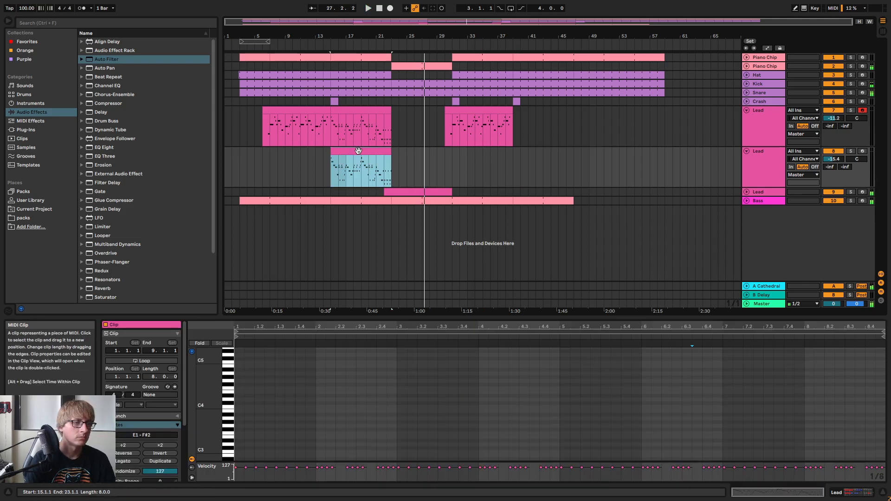
Play back the arrangement into bar 15 and rename the duplicated Lead track to "Lead Low"
{"action": "left_click", "coordinate": [316, 45]}
{"action": "left_click_drag", "start_coordinate": [323, 36], "coordinate": [396, 88]}
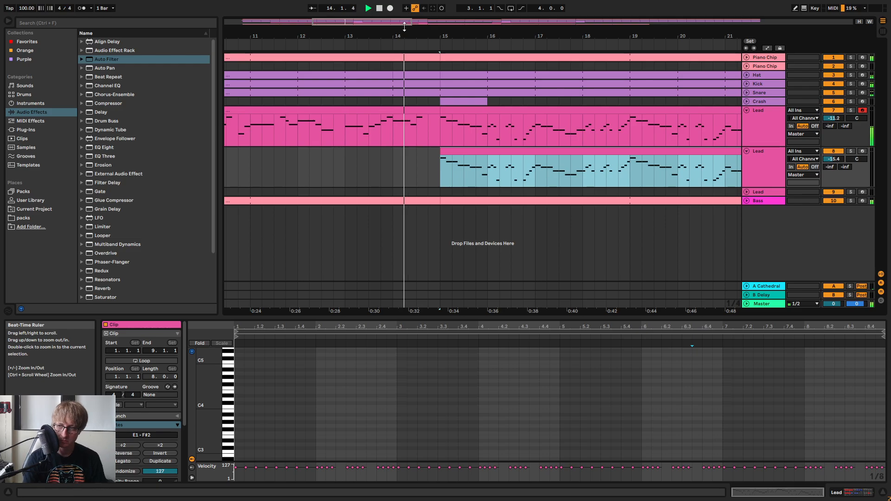
{"action": "left_click", "coordinate": [766, 175]}
{"action": "right_click", "coordinate": [766, 175]}
{"action": "left_click", "coordinate": [783, 217]}
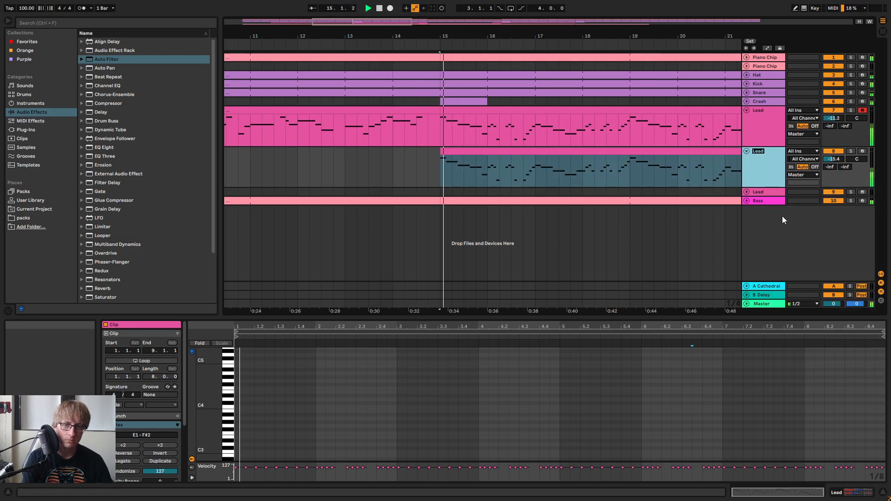
{"action": "type", "text": "Lead Low"}
{"action": "key", "text": "Return"}
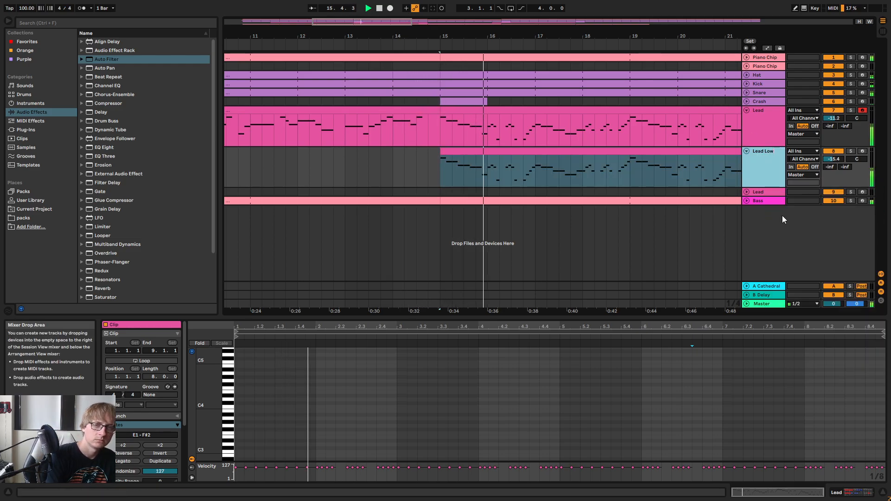
Add the default Delay audio effect to the end of the Lead Low track's device chain
{"action": "key", "text": "Tab"}
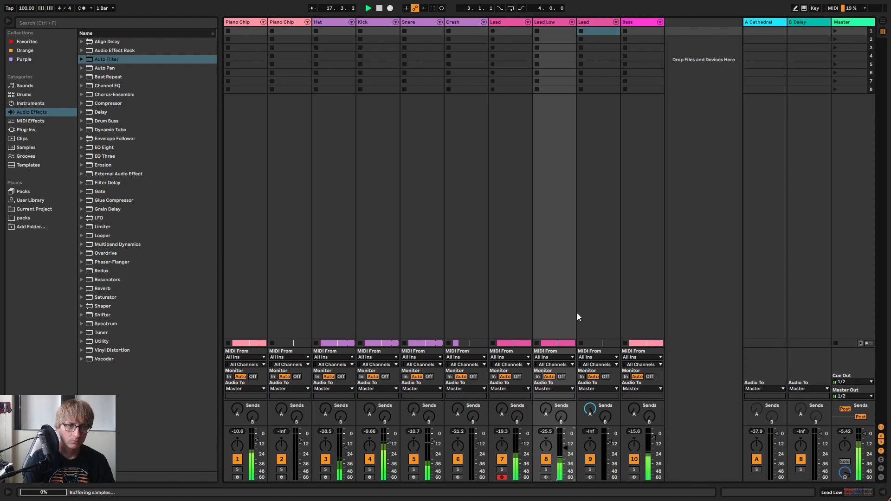
{"action": "double_click", "coordinate": [545, 22]}
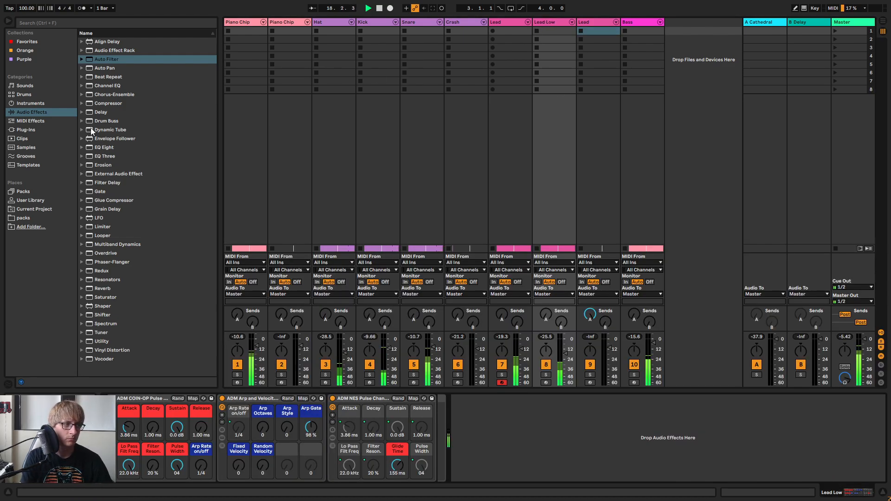
{"action": "left_click", "coordinate": [101, 112]}
{"action": "left_click", "coordinate": [82, 113]}
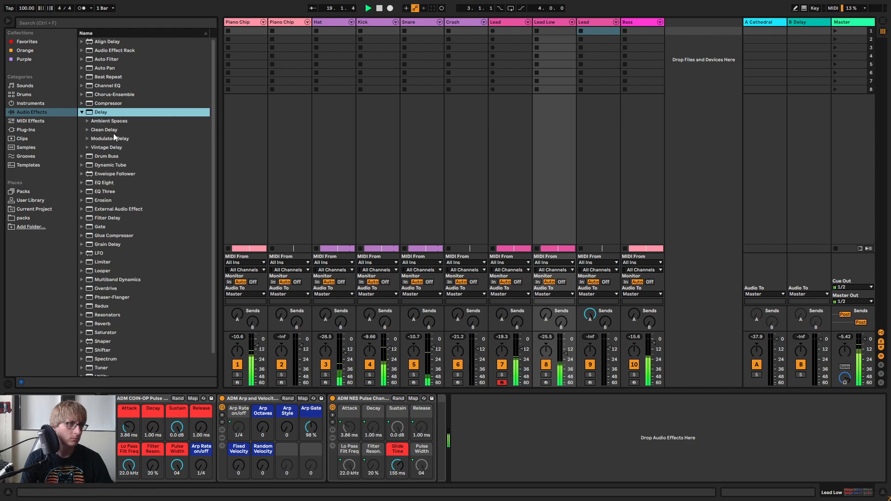
{"action": "left_click", "coordinate": [82, 113]}
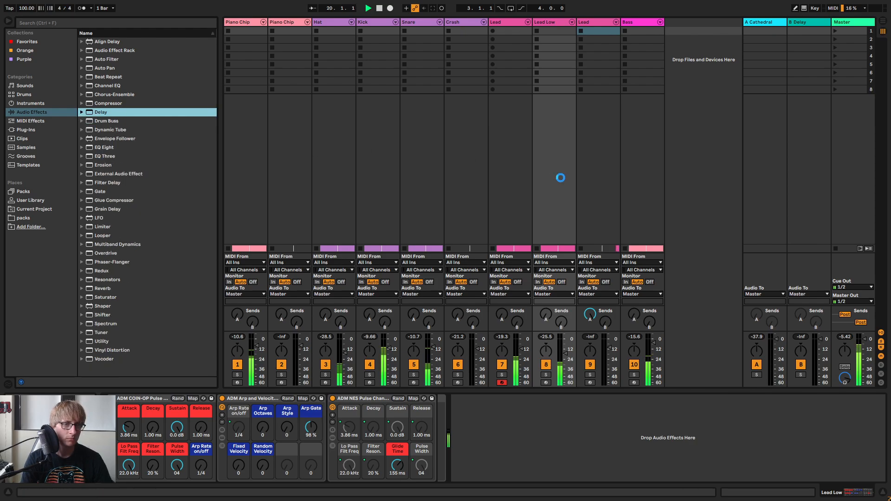
{"action": "left_click_drag", "start_coordinate": [223, 414], "coordinate": [227, 418]}
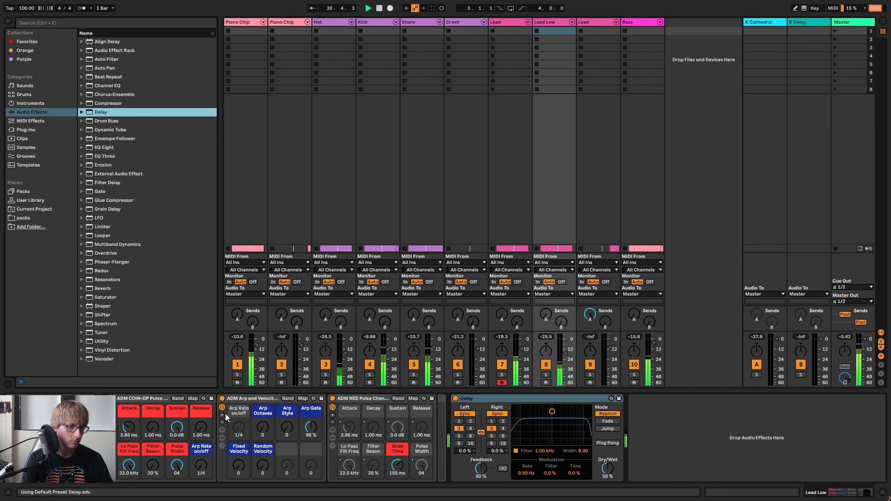
Unsync both Delay channels, set 1.00 ms left and 10.1 ms right, 0% feedback, 100% wet and filter off, and play back
{"action": "left_click", "coordinate": [493, 414]}
{"action": "left_click", "coordinate": [470, 414]}
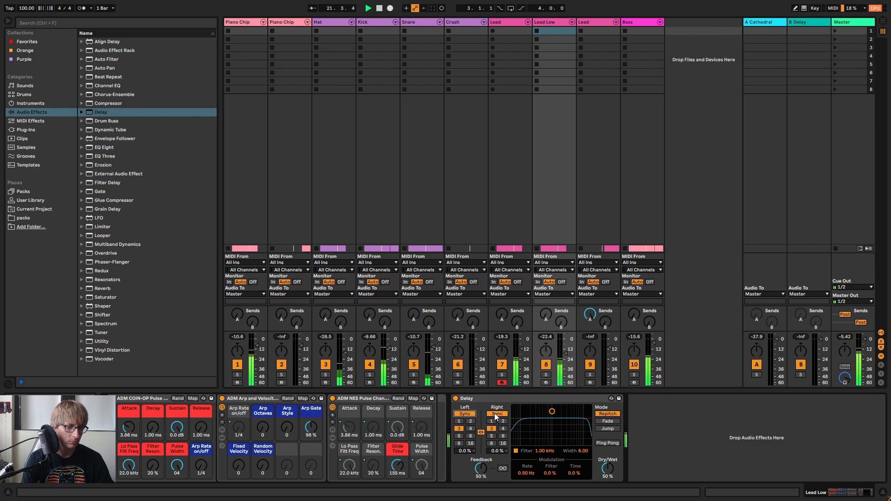
{"action": "left_click", "coordinate": [495, 415]}
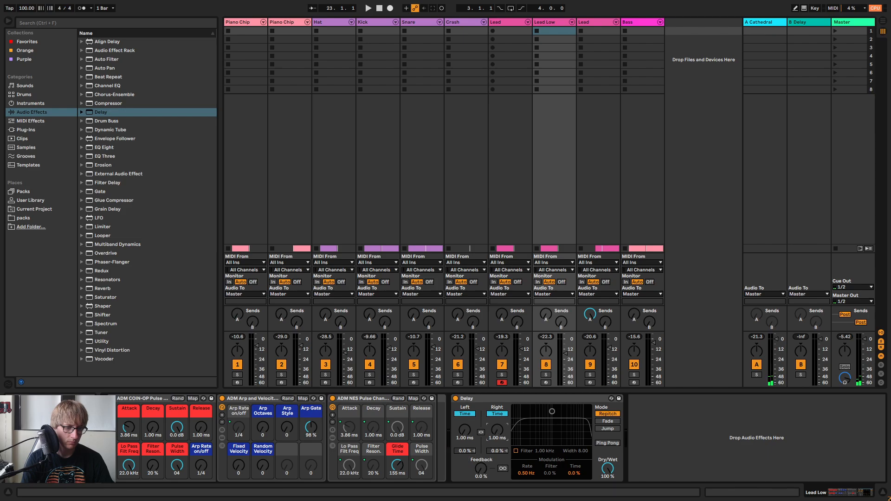
{"action": "key", "text": "space"}
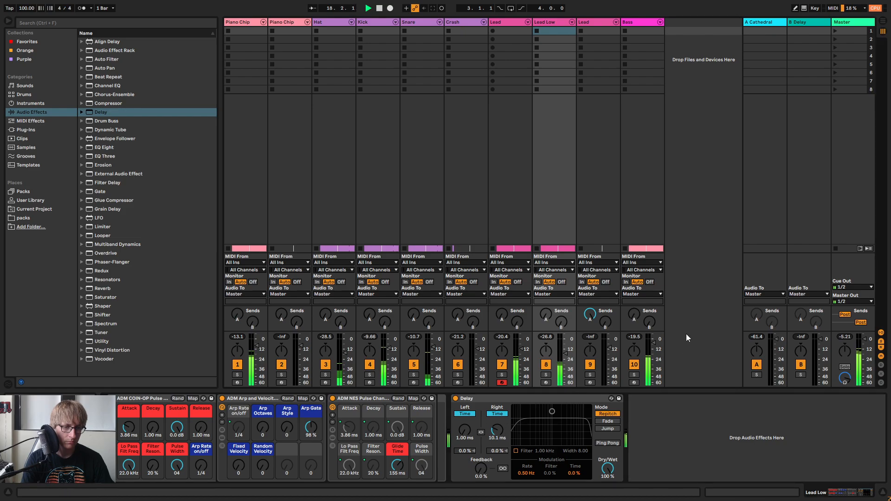
Return to the full-song arrangement and fold the Lead Low and Lead tracks
{"action": "key", "text": "Tab"}
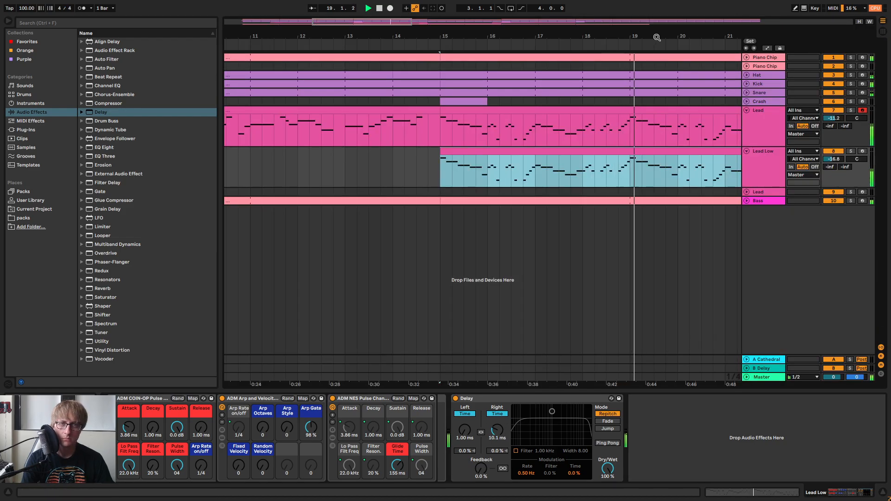
{"action": "key", "text": "w"}
{"action": "left_click", "coordinate": [512, 169]}
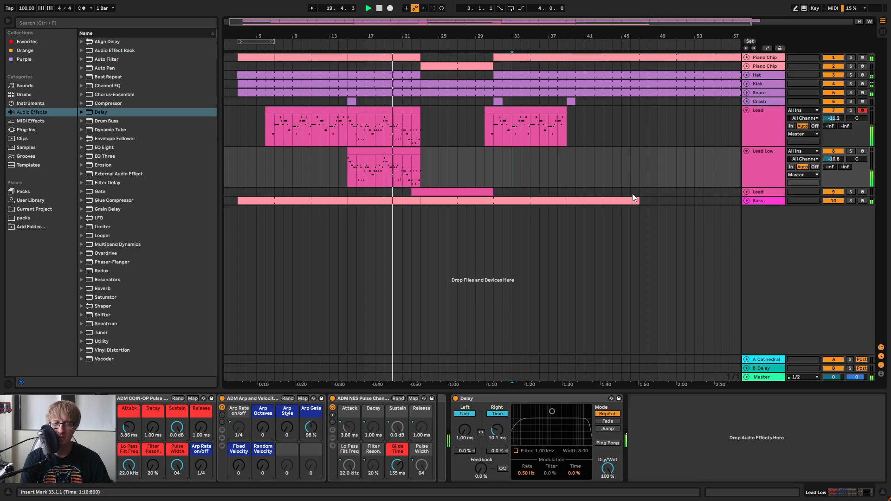
{"action": "left_click", "coordinate": [704, 176]}
{"action": "left_click", "coordinate": [747, 151]}
{"action": "left_click", "coordinate": [747, 110]}
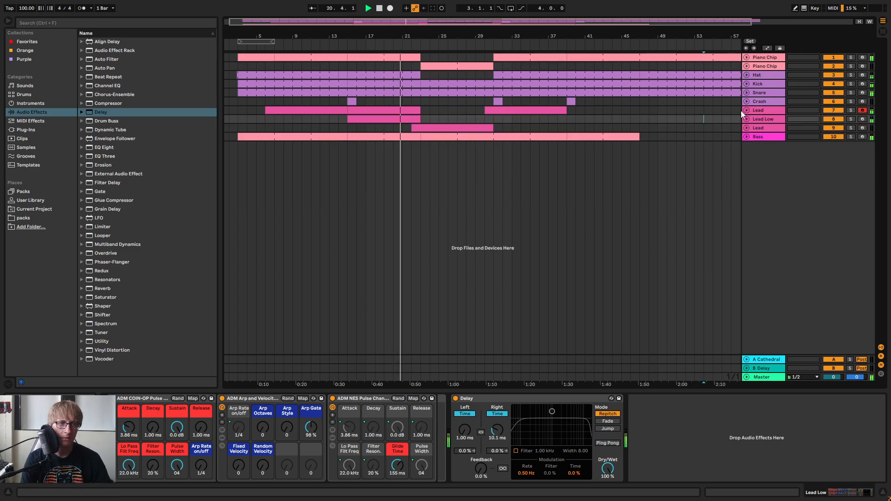
{"action": "left_click", "coordinate": [457, 118]}
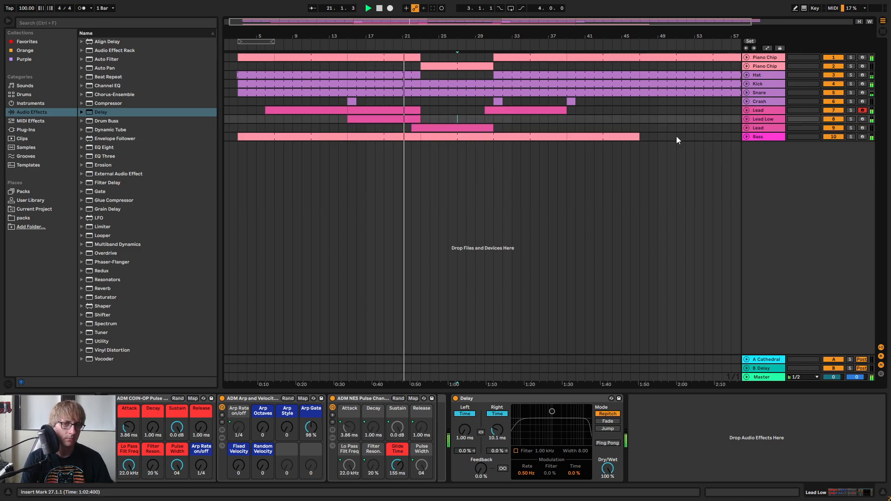
Unfold Lead and Lead Low and delete their content from 22.4.1 to 23.3.1, trimming both clips' ends
{"action": "left_click", "coordinate": [747, 119]}
{"action": "left_click", "coordinate": [747, 110]}
{"action": "left_click_drag", "start_coordinate": [409, 36], "coordinate": [364, 146]}
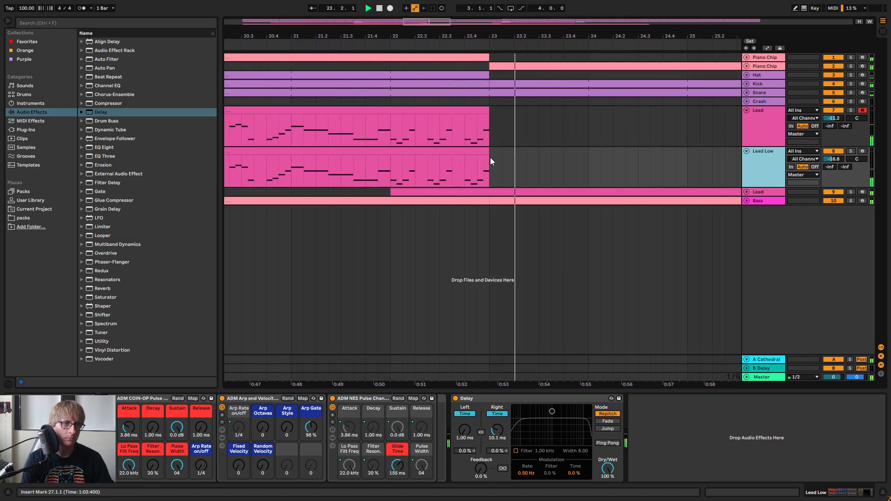
{"action": "left_click_drag", "start_coordinate": [465, 177], "coordinate": [537, 127]}
{"action": "key", "text": "Delete"}
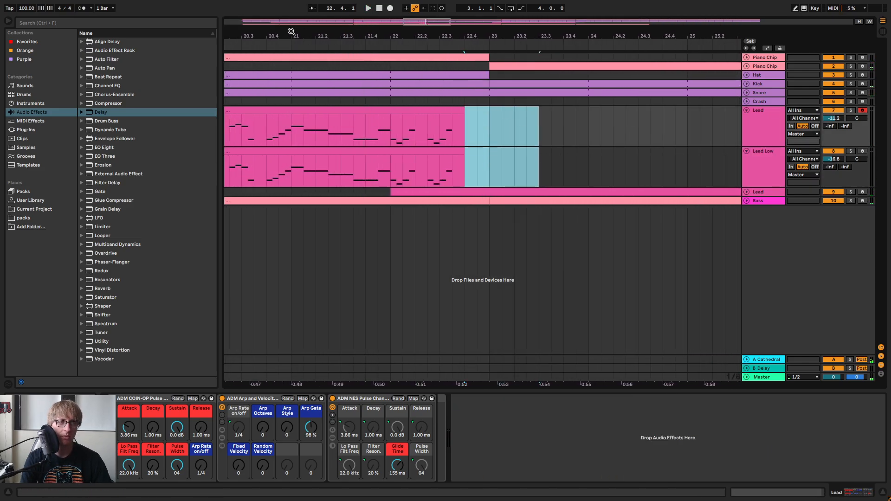
Play back the trimmed Lead ending past bar 23 and fold the Lead Low and Lead tracks
{"action": "left_click", "coordinate": [349, 46]}
{"action": "left_click_drag", "start_coordinate": [483, 36], "coordinate": [476, 36]}
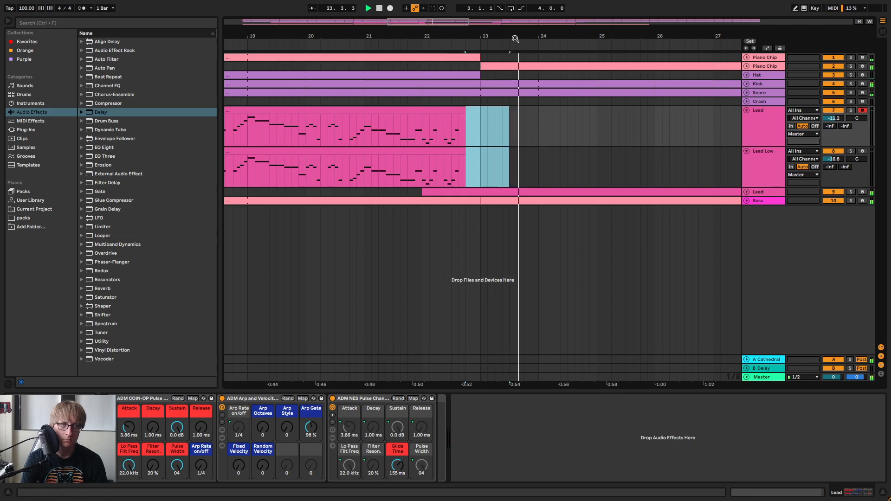
{"action": "left_click_drag", "start_coordinate": [516, 38], "coordinate": [528, 25]}
{"action": "left_click", "coordinate": [747, 150]}
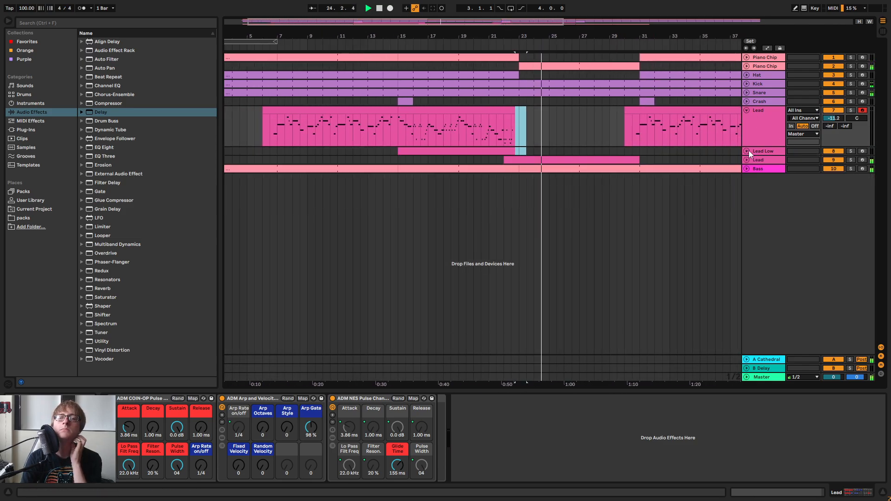
{"action": "left_click", "coordinate": [746, 110]}
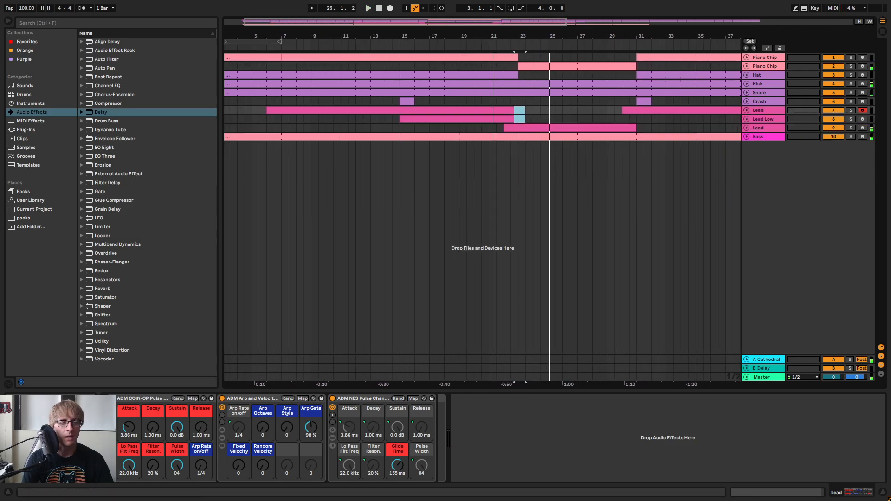
Show the whole song, start playback just before bar 3 and clear the time selection
{"action": "key", "text": "minus"}
{"action": "left_click", "coordinate": [234, 48]}
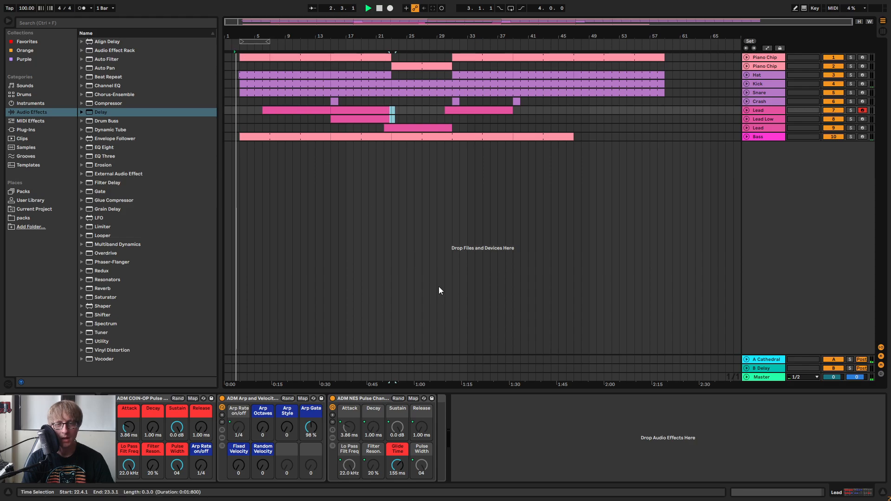
{"action": "left_click", "coordinate": [438, 255]}
{"action": "left_click", "coordinate": [467, 201]}
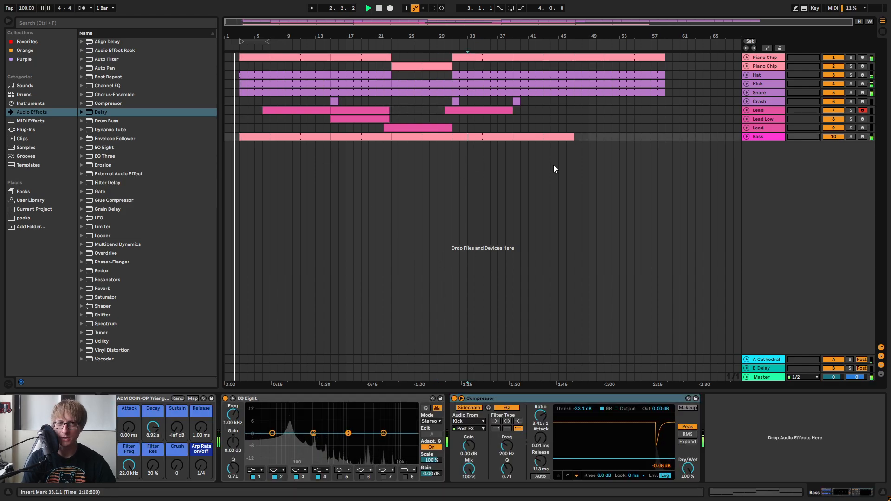
Browse the User Library's Coin Op instrument presets and select ADM COIN-OP Noise.adg
{"action": "left_click", "coordinate": [81, 112]}
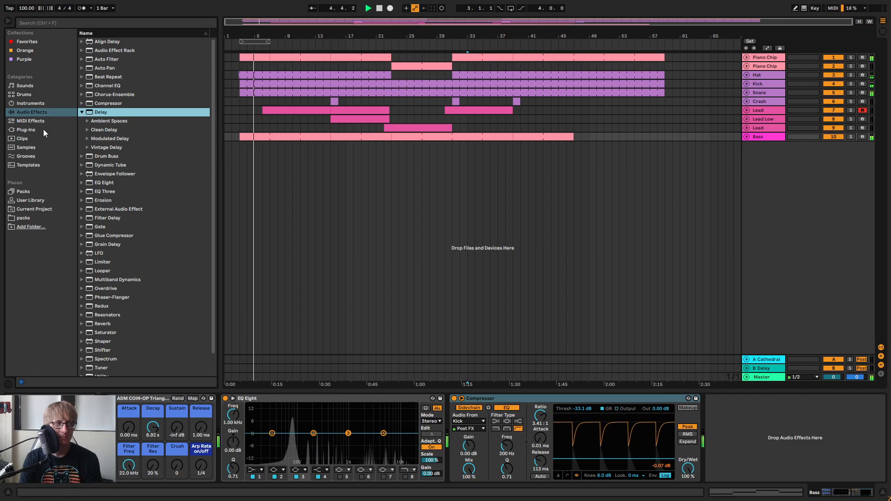
{"action": "left_click", "coordinate": [31, 199]}
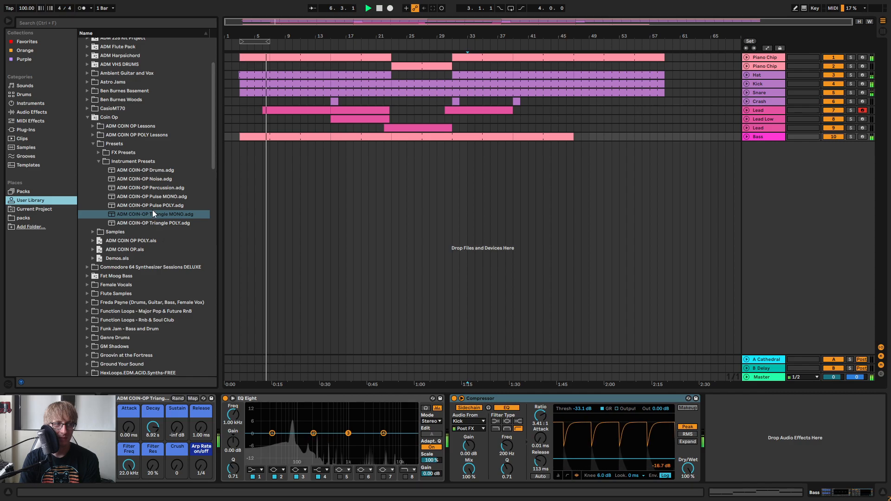
{"action": "left_click", "coordinate": [166, 179]}
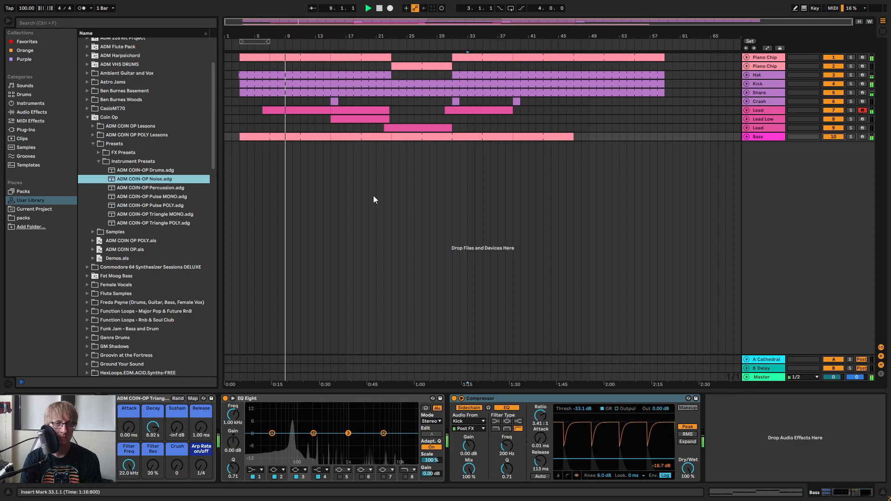
Check the Lead track in the session mixer during playback, return to the arrangement and stop playback
{"action": "left_click", "coordinate": [778, 109]}
{"action": "key", "text": "Tab"}
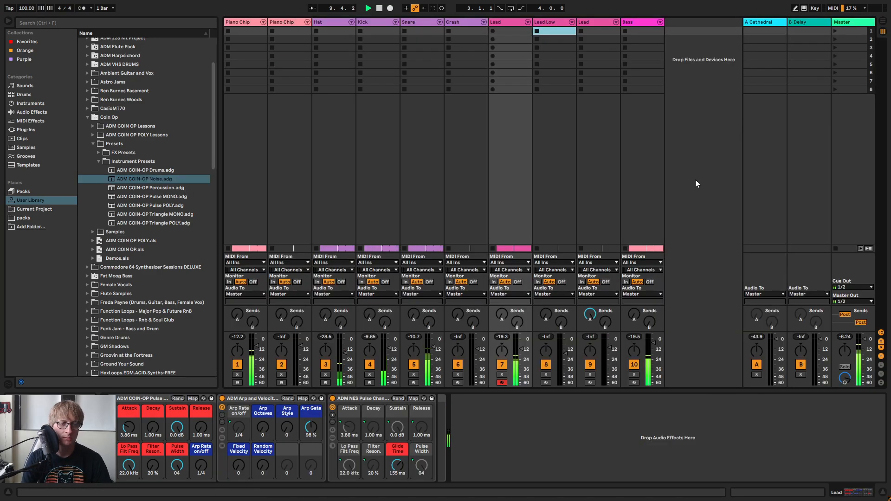
{"action": "key", "text": "Tab"}
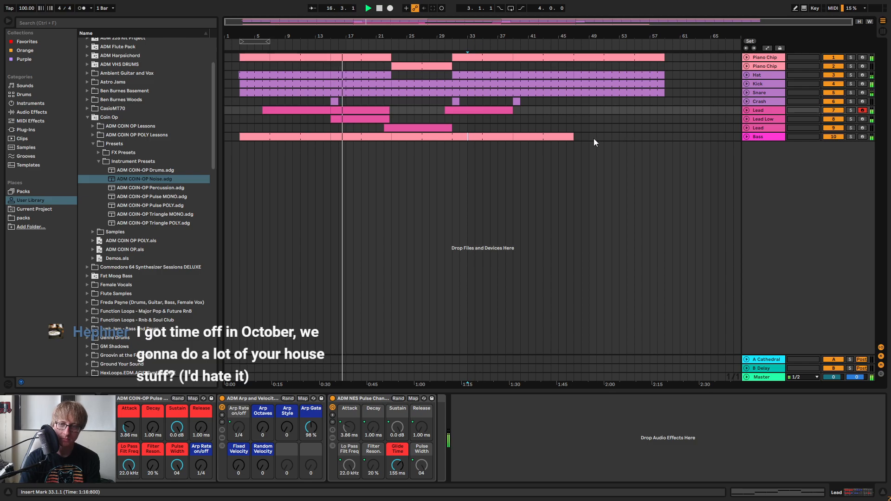
{"action": "left_click", "coordinate": [380, 10]}
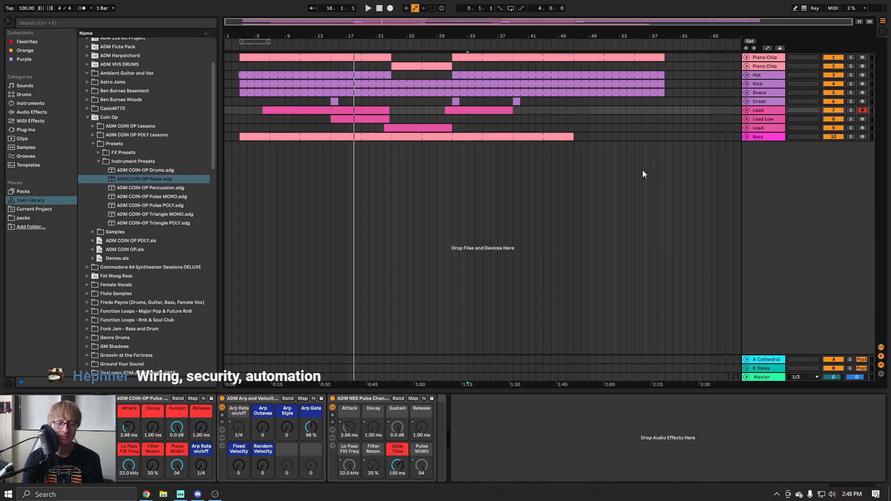
Select bars 3 to 15 on the Bass track, play back from bar 3 and stop around bar 6
{"action": "left_click", "coordinate": [578, 137]}
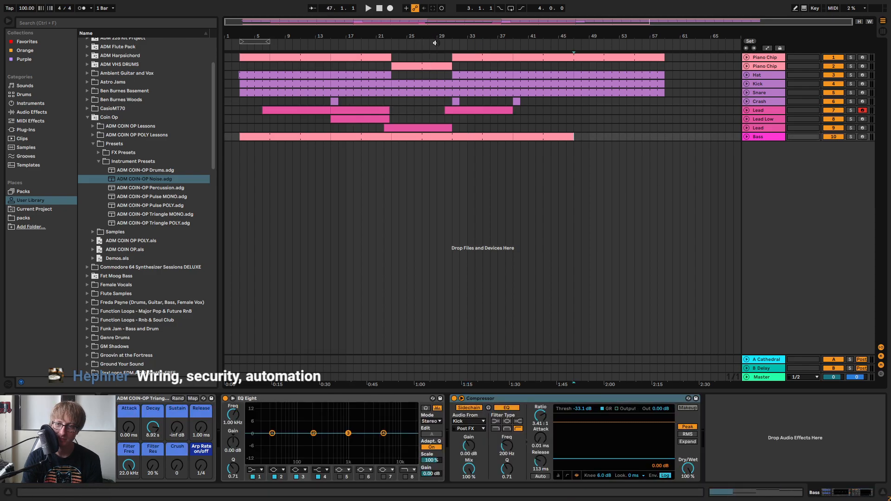
{"action": "left_click", "coordinate": [237, 46]}
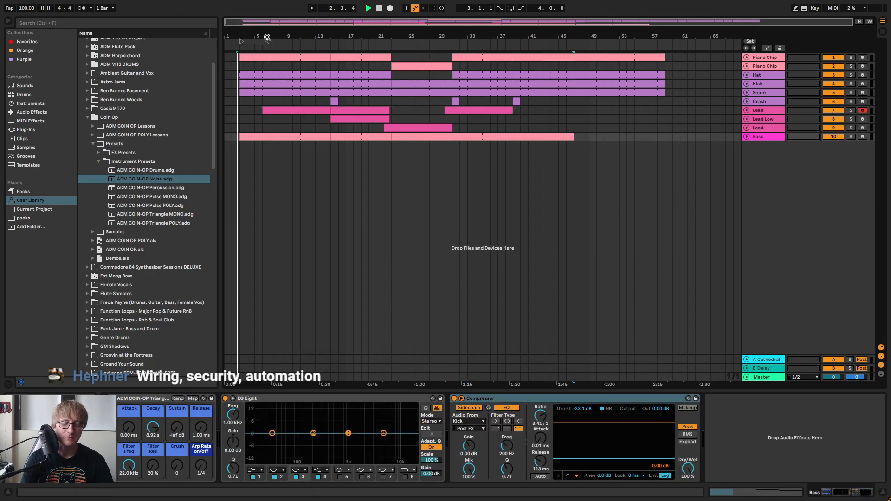
{"action": "key", "text": "space"}
{"action": "left_click", "coordinate": [269, 136]}
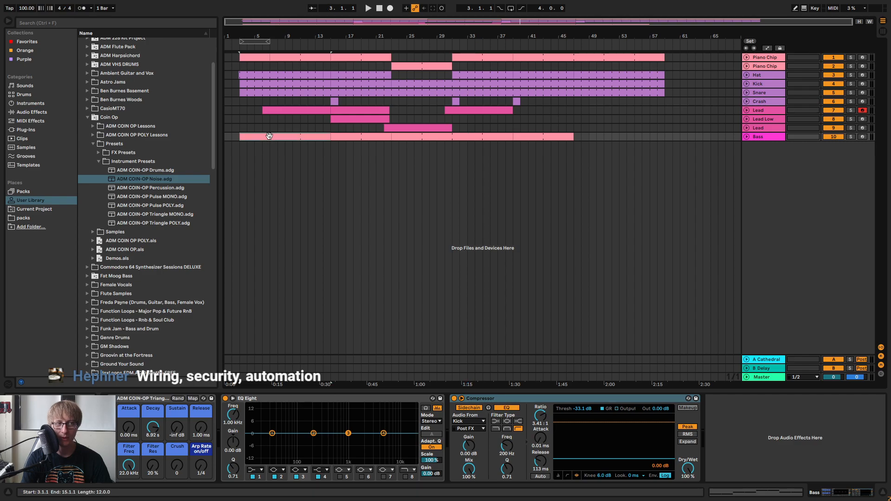
{"action": "key", "text": "space"}
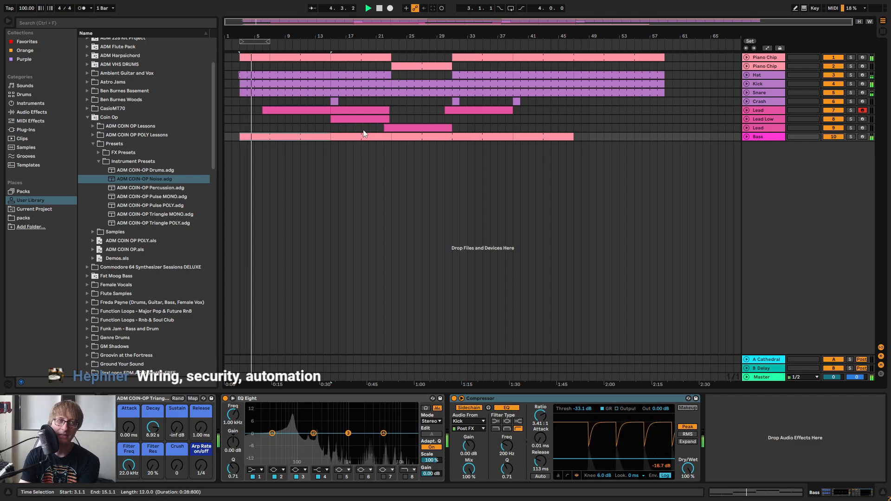
{"action": "left_click", "coordinate": [379, 8]}
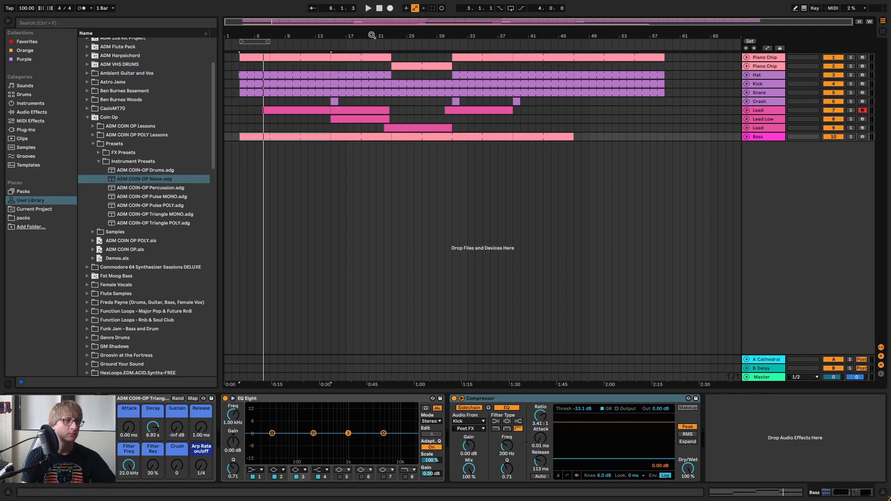
Replay the intro from just before bar 3 and stop at about bar 8
{"action": "left_click", "coordinate": [235, 45]}
{"action": "left_click_drag", "start_coordinate": [251, 37], "coordinate": [509, 75]}
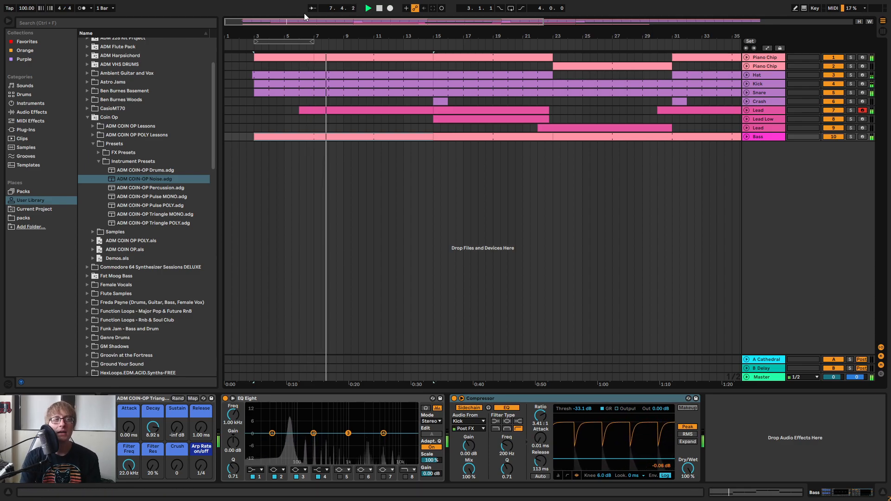
{"action": "left_click", "coordinate": [379, 9]}
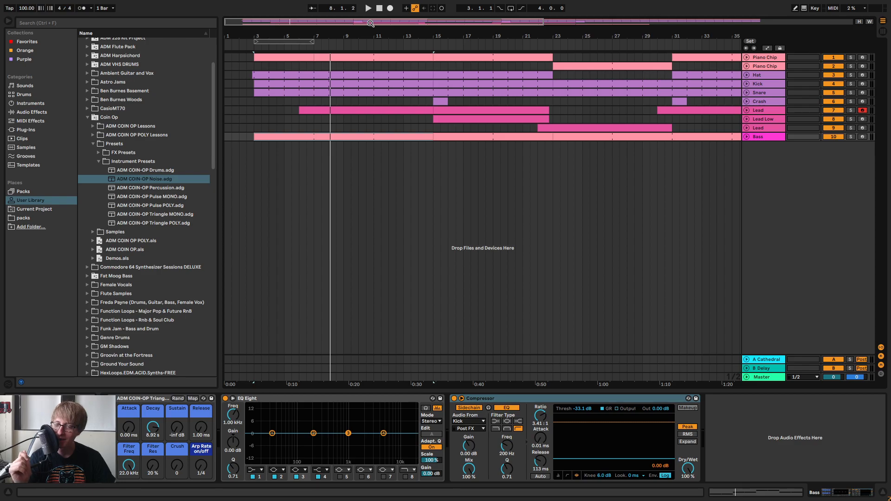
{"action": "left_click", "coordinate": [561, 174]}
{"action": "left_click", "coordinate": [355, 125]}
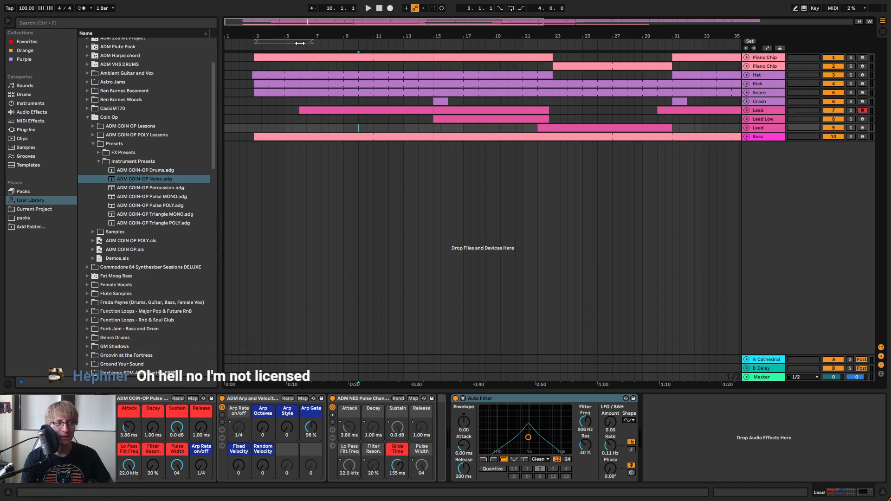
{"action": "mouse_move", "coordinate": [304, 32]}
{"action": "left_mouse_down"}
{"action": "mouse_move", "coordinate": [303, 24]}
{"action": "mouse_move", "coordinate": [287, 33]}
{"action": "left_mouse_up"}
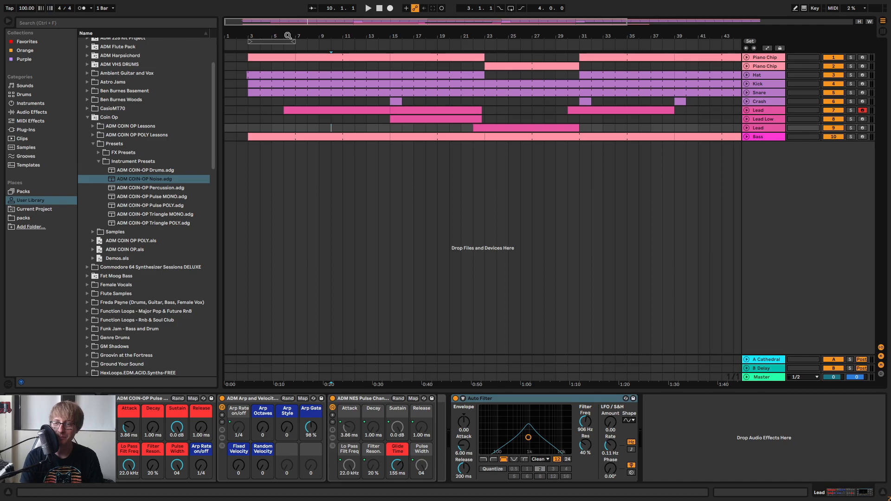
{"action": "left_click", "coordinate": [603, 136]}
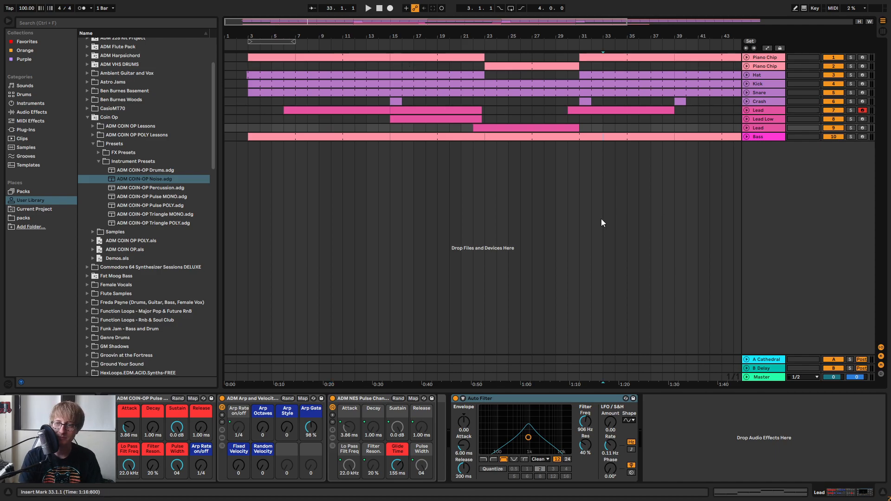
Play the arrangement from the intro through the Lead Low entry at bar 15 and stop around bar 16
{"action": "left_click", "coordinate": [240, 48]}
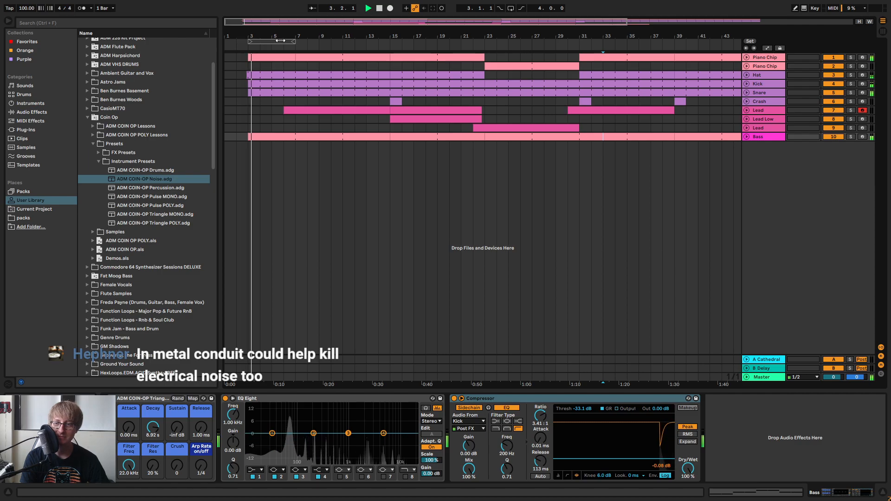
{"action": "left_click_drag", "start_coordinate": [312, 39], "coordinate": [308, 33]}
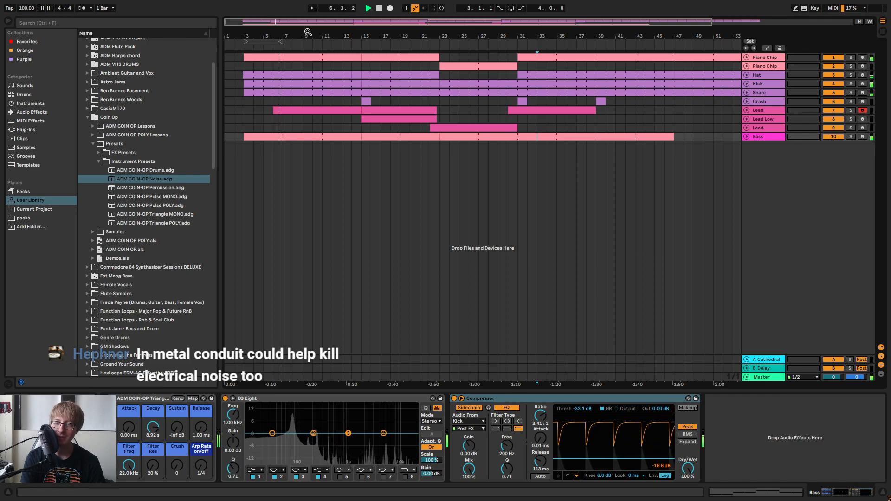
{"action": "left_click", "coordinate": [464, 109]}
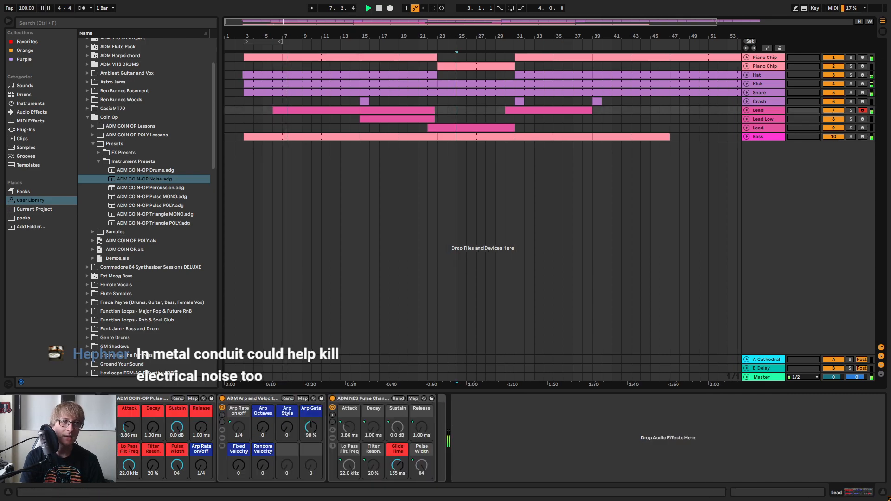
{"action": "left_click_drag", "start_coordinate": [458, 36], "coordinate": [406, 35]}
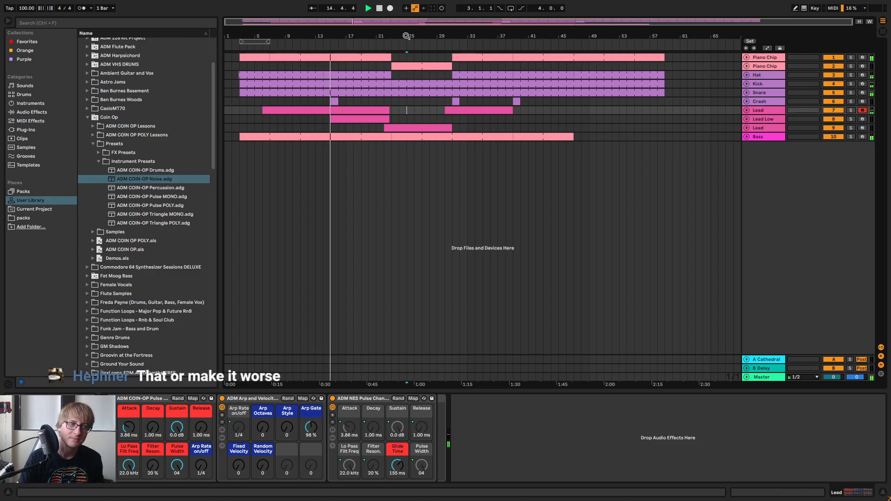
{"action": "key", "text": "plus"}
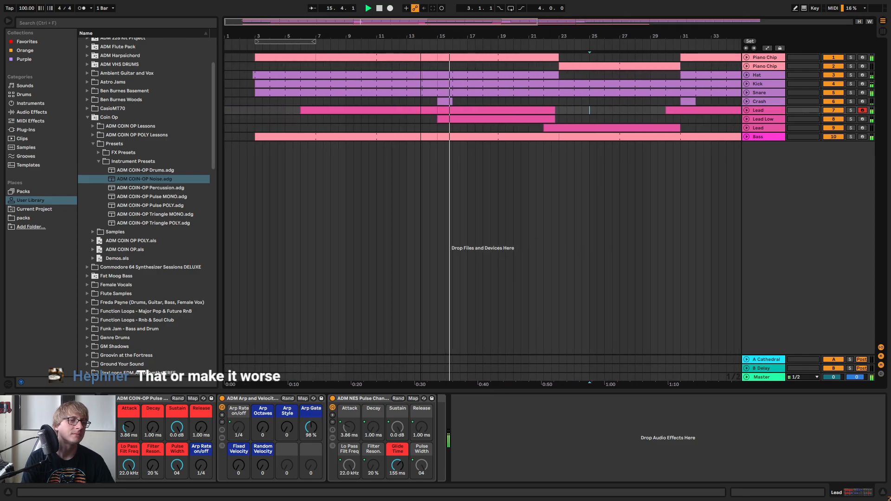
{"action": "left_click", "coordinate": [433, 137]}
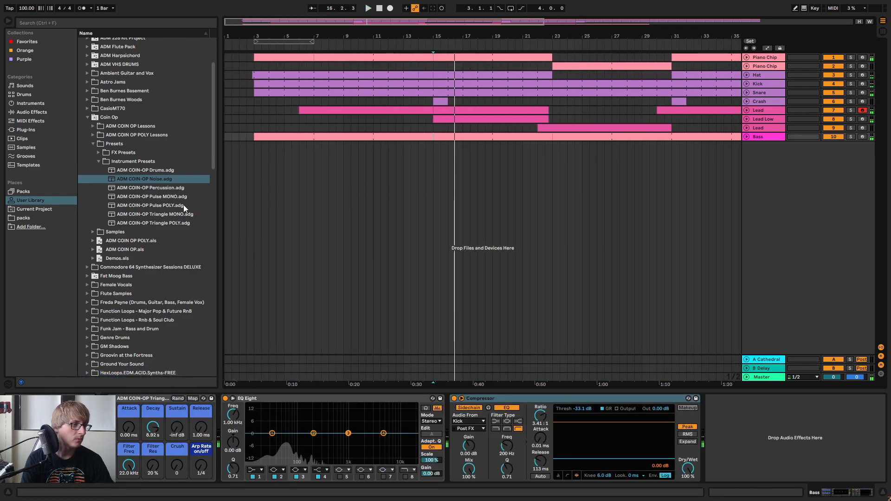
{"action": "left_click", "coordinate": [441, 221]}
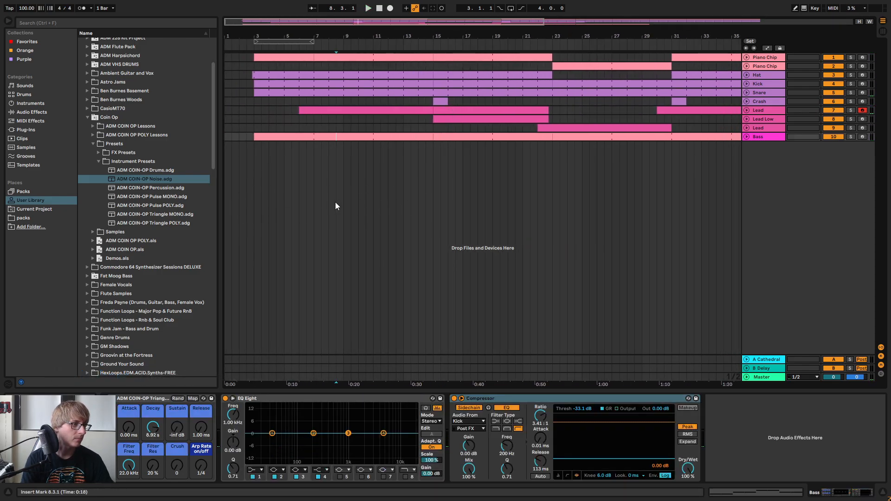
{"action": "left_click", "coordinate": [273, 219]}
{"action": "left_click", "coordinate": [320, 223]}
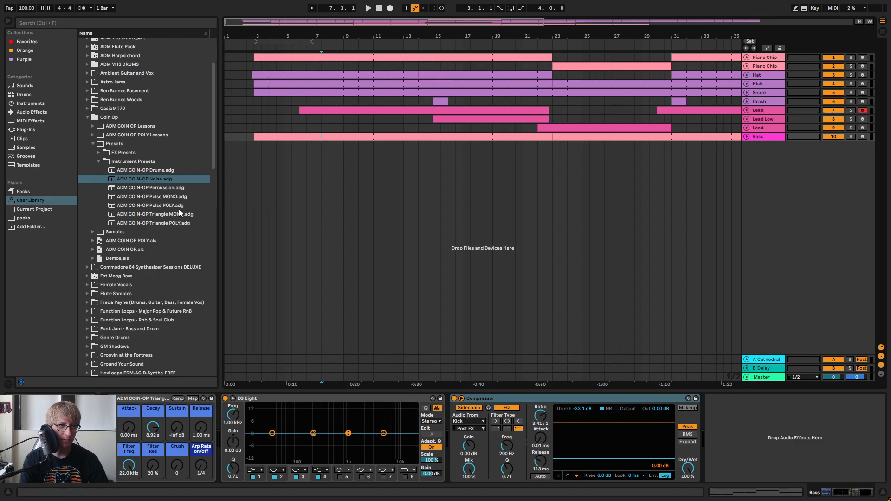
Add the ADM COIN-OP Pulse MONO preset on a new track below Bass and switch to the session mixer
{"action": "left_click_drag", "start_coordinate": [174, 197], "coordinate": [455, 173]}
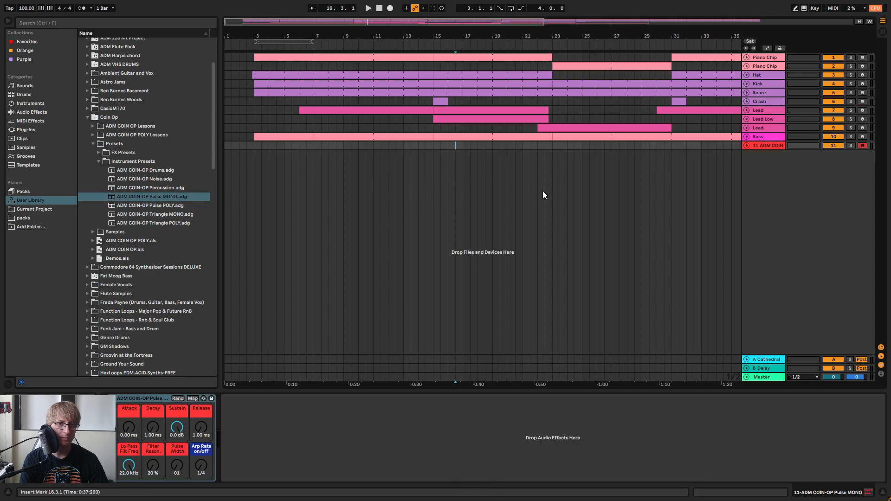
{"action": "key", "text": "Tab"}
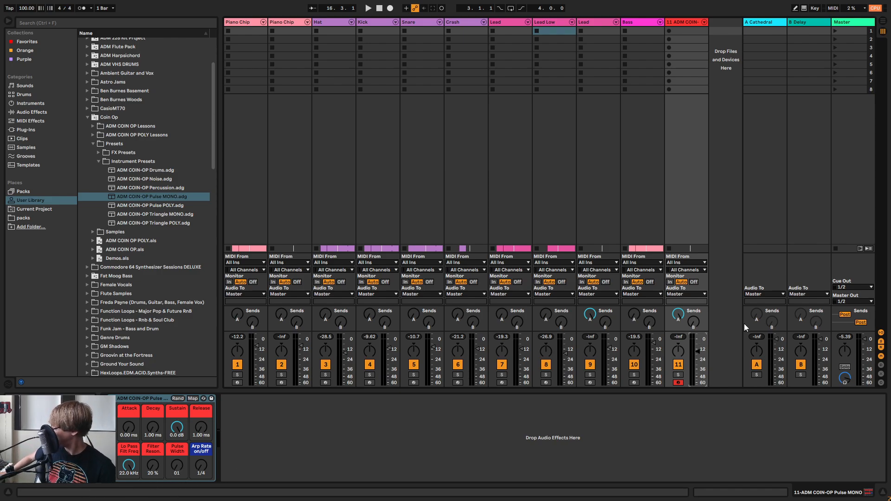
{"action": "left_click", "coordinate": [86, 117]}
{"action": "scroll", "coordinate": [121, 176], "scroll_direction": "up", "scroll_amount": 1}
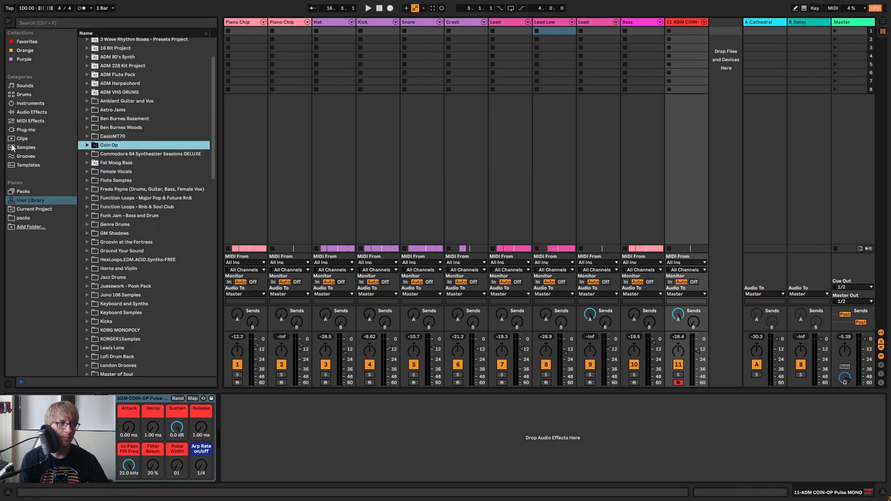
Browse the audio effects, and set the Pulse MONO instrument's Sustain to -inf dB and Decay to 1.33 s
{"action": "left_click", "coordinate": [41, 113]}
{"action": "left_click_drag", "start_coordinate": [176, 431], "coordinate": [176, 492]}
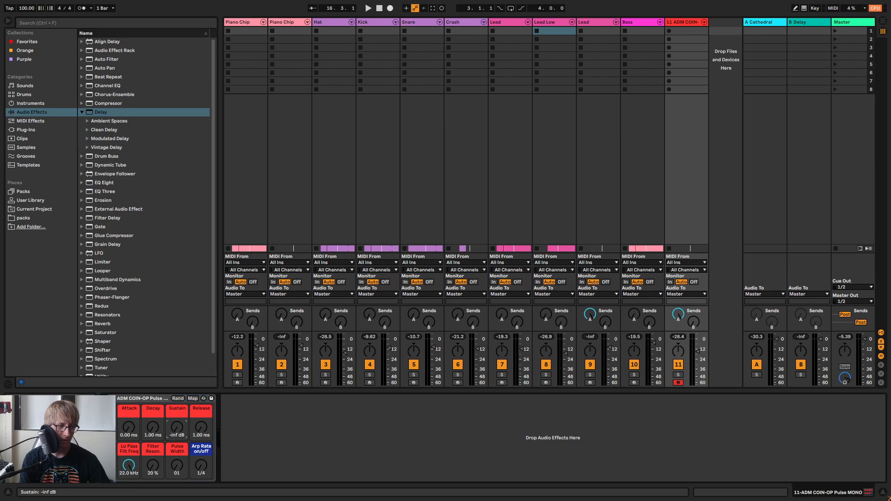
{"action": "left_click_drag", "start_coordinate": [153, 427], "coordinate": [154, 371]}
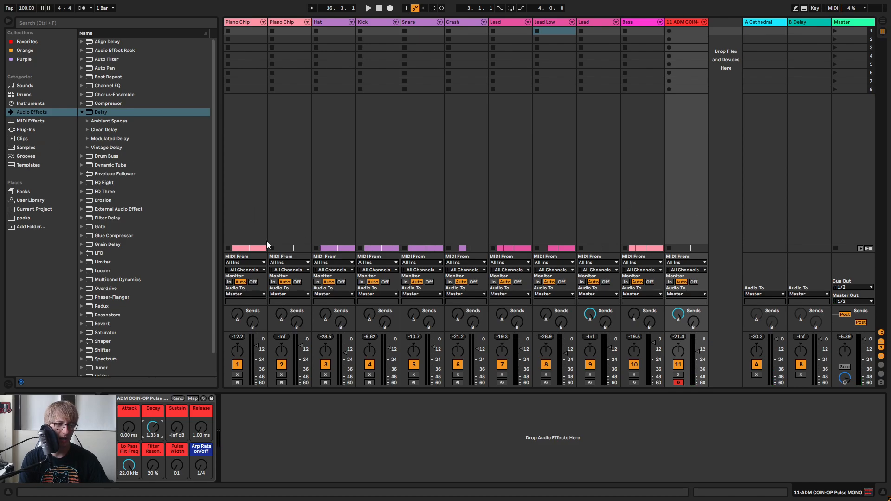
In the arrangement, create an empty four-bar MIDI clip on the Pulse MONO track from bar 15 to bar 19
{"action": "key", "text": "Tab"}
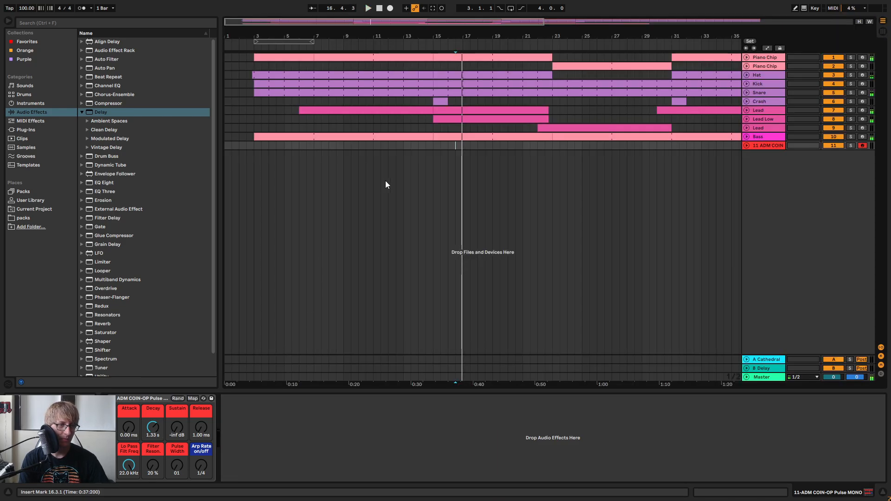
{"action": "double_click", "coordinate": [437, 145]}
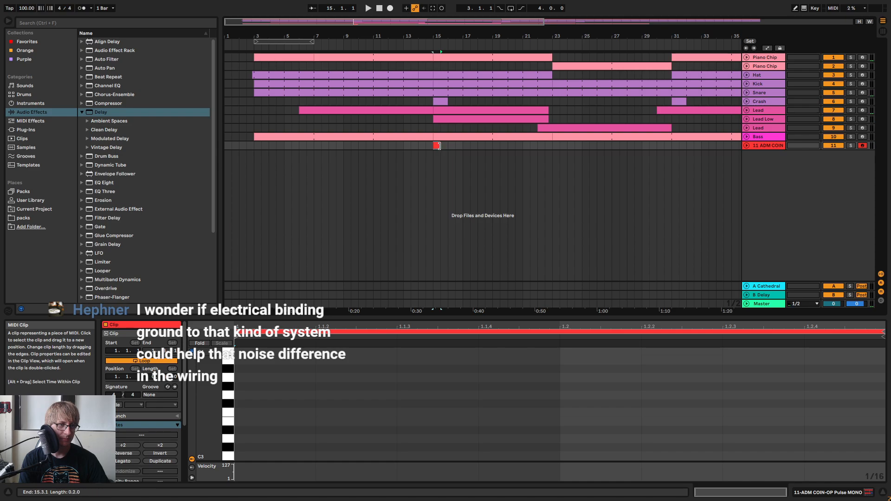
{"action": "left_click_drag", "start_coordinate": [448, 145], "coordinate": [487, 153]}
{"action": "right_click", "coordinate": [479, 145]}
{"action": "left_click", "coordinate": [509, 230]}
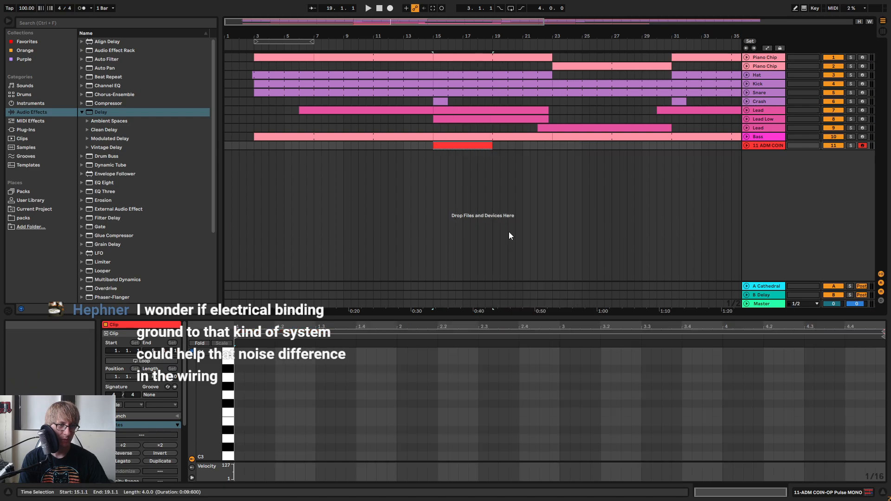
Add a Delay effect to the Pulse MONO track and play briefly from bar 15
{"action": "left_click", "coordinate": [767, 145]}
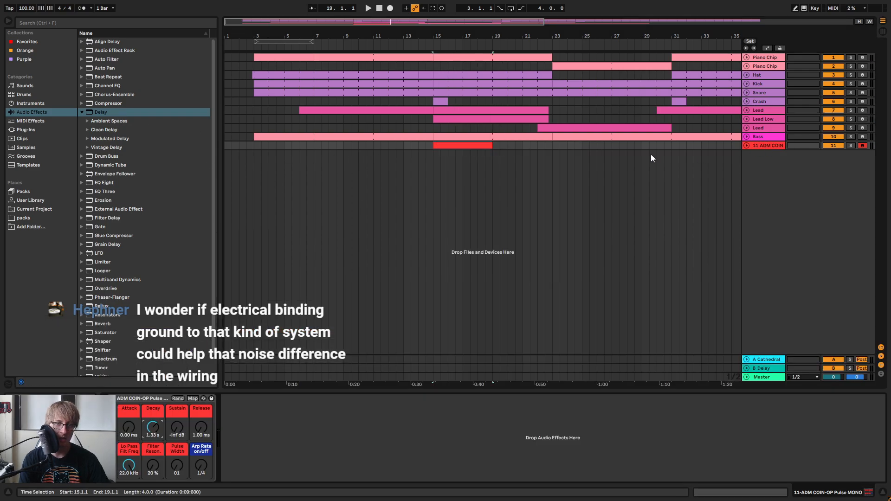
{"action": "mouse_move", "coordinate": [100, 112]}
{"action": "left_mouse_down"}
{"action": "mouse_move", "coordinate": [380, 469]}
{"action": "mouse_move", "coordinate": [376, 462]}
{"action": "left_mouse_up"}
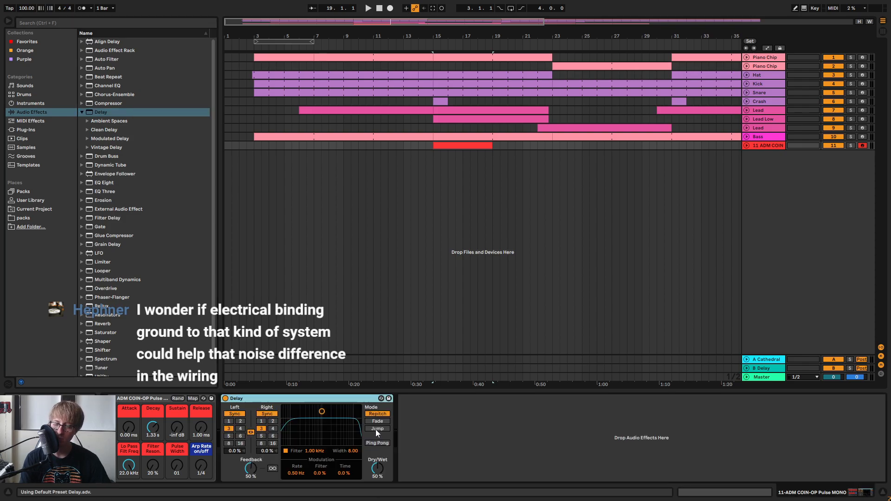
{"action": "key", "text": "space"}
{"action": "key", "text": "space"}
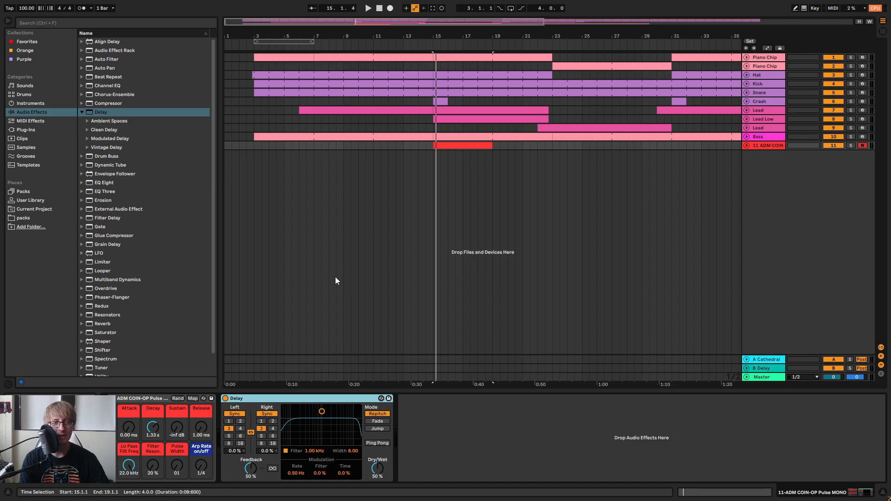
Try a sixteenth-note run of F#3, G3, A3 and B3 in the new clip's first beat, and clear it
{"action": "left_click", "coordinate": [515, 145]}
{"action": "double_click", "coordinate": [469, 148]}
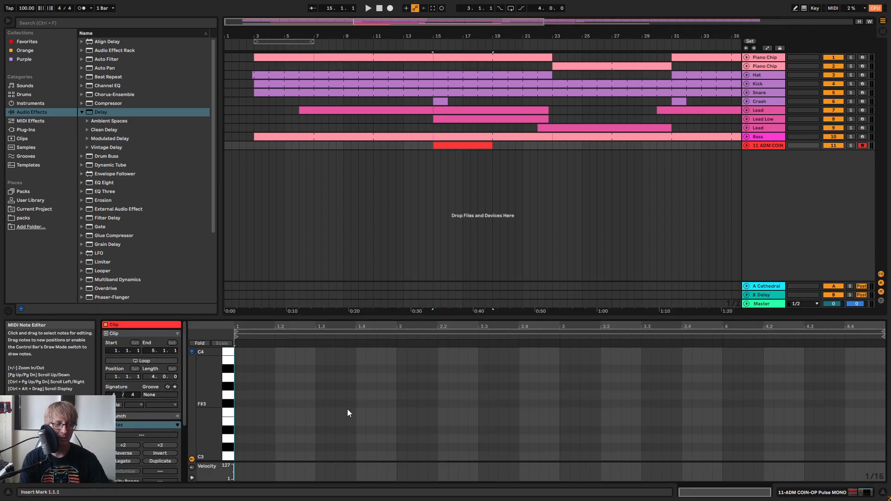
{"action": "key", "text": "space"}
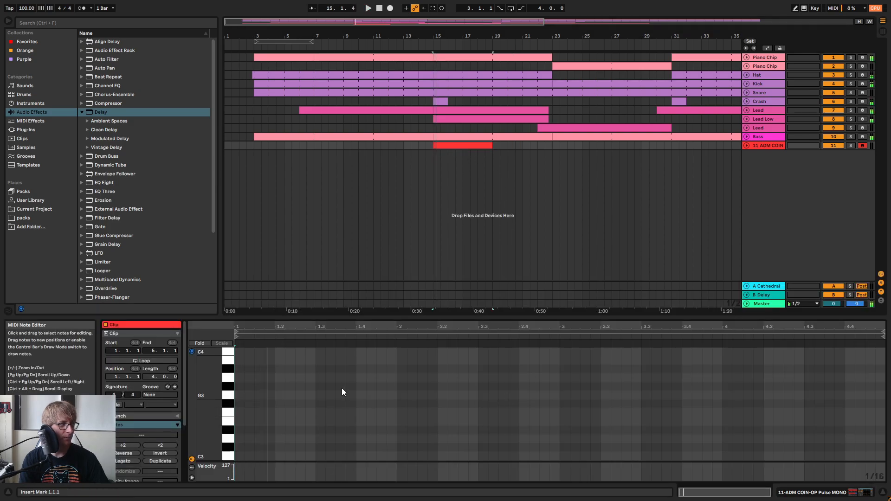
{"action": "key", "text": "space"}
{"action": "double_click", "coordinate": [238, 403]}
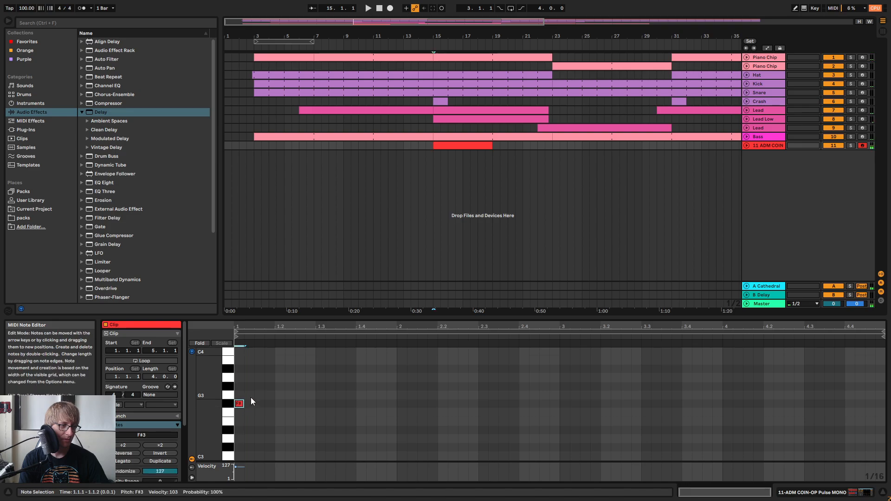
{"action": "double_click", "coordinate": [249, 395]}
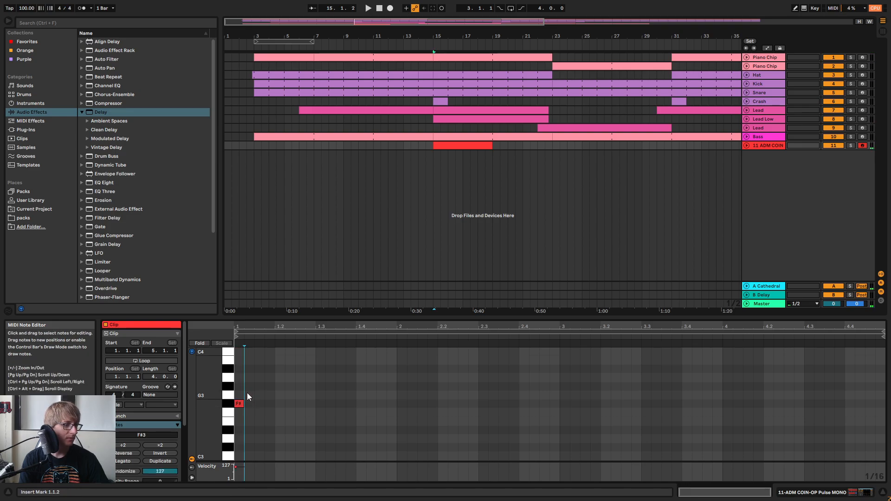
{"action": "double_click", "coordinate": [259, 378]}
{"action": "double_click", "coordinate": [274, 361]}
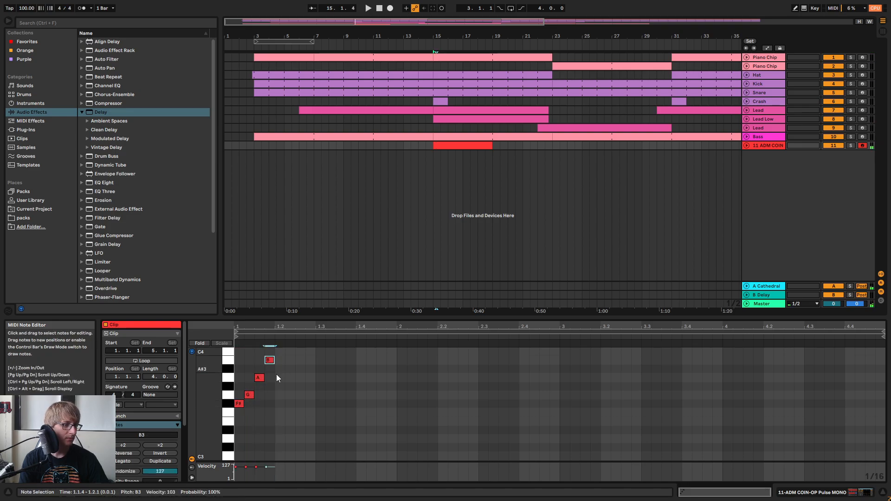
{"action": "left_click_drag", "start_coordinate": [237, 414], "coordinate": [298, 335]}
{"action": "key", "text": "Delete"}
Inspect the notes of the Piano Chip clip around bar 15, return to the Pulse MONO clip and play briefly
{"action": "left_click", "coordinate": [456, 146]}
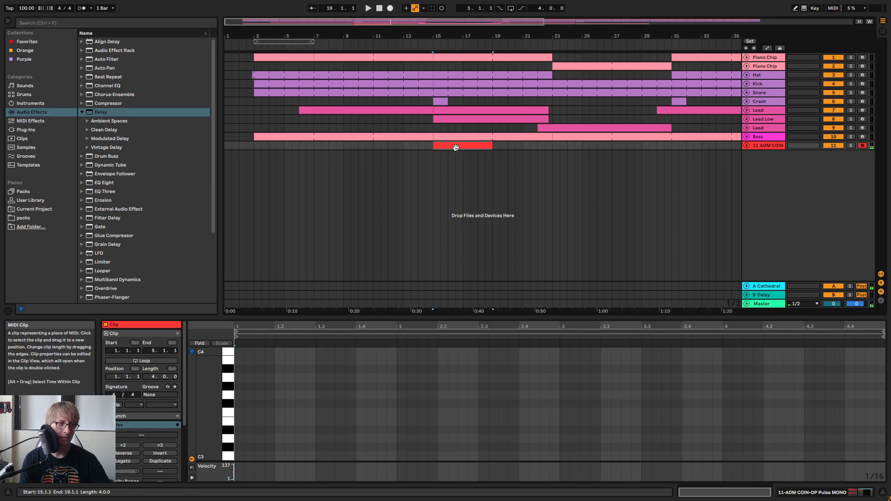
{"action": "left_click", "coordinate": [446, 59]}
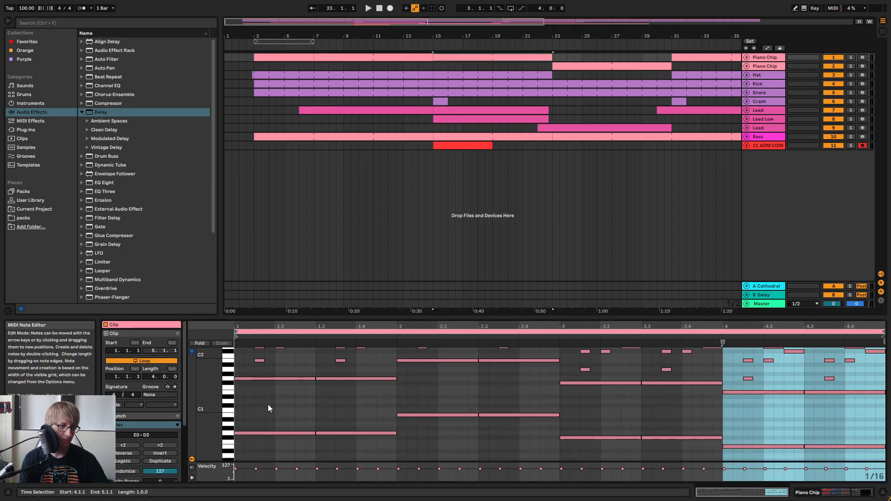
{"action": "left_click", "coordinate": [441, 145]}
{"action": "key", "text": "space"}
{"action": "key", "text": "space"}
Enter a rising sixteenth-note arpeggio of G3, B3, D4 and G4 at the start of the clip and play it
{"action": "scroll", "coordinate": [228, 451], "scroll_direction": "down", "scroll_amount": 3}
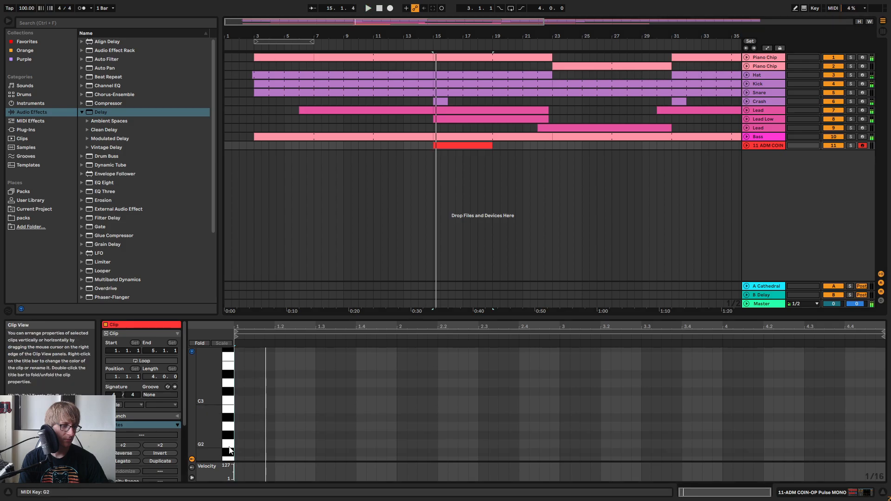
{"action": "scroll", "coordinate": [236, 406], "scroll_direction": "up", "scroll_amount": 3}
{"action": "double_click", "coordinate": [239, 389]}
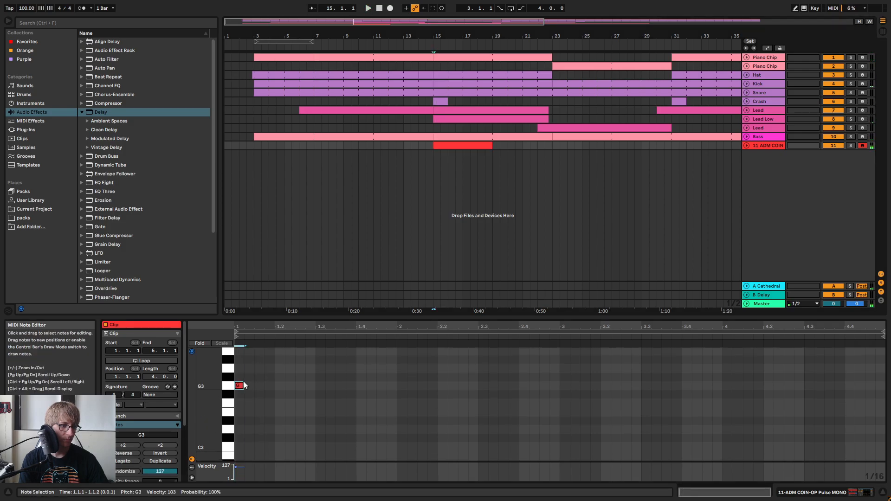
{"action": "double_click", "coordinate": [251, 367]}
{"action": "scroll", "coordinate": [275, 380], "scroll_direction": "up", "scroll_amount": 2}
{"action": "key", "text": "Up"}
{"action": "key", "text": "Up"}
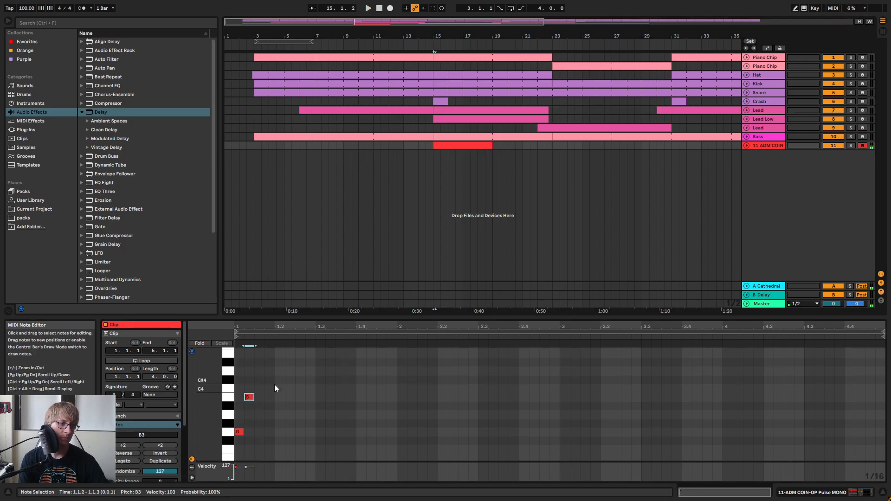
{"action": "double_click", "coordinate": [260, 373]}
{"action": "scroll", "coordinate": [282, 379], "scroll_direction": "up", "scroll_amount": 2}
{"action": "double_click", "coordinate": [269, 374]}
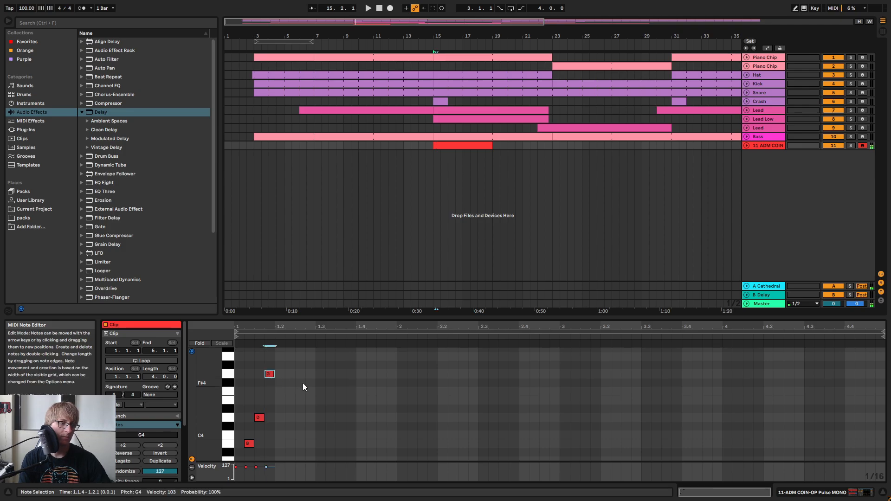
{"action": "key", "text": "space"}
Move the B3, D4 and G4 notes earlier so all four start a thirty-second apart, and transpose the arpeggio down an octave
{"action": "scroll", "coordinate": [290, 405], "scroll_direction": "down", "scroll_amount": 2}
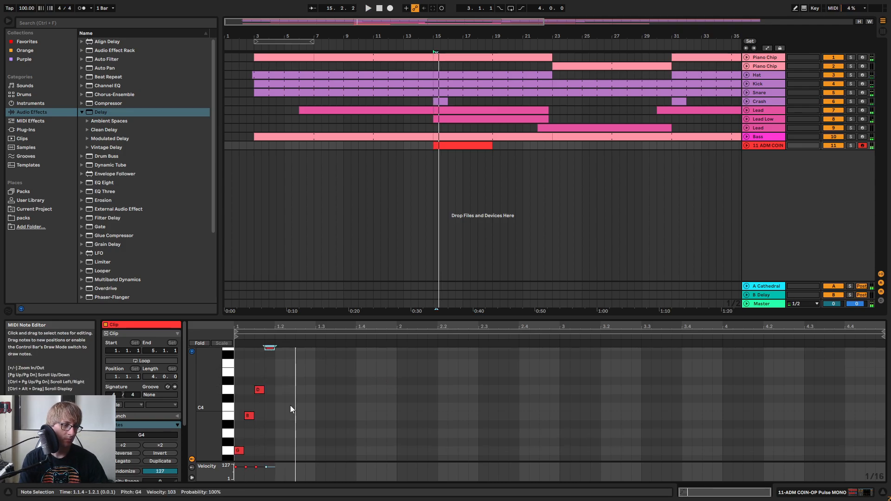
{"action": "mouse_move", "coordinate": [246, 327]}
{"action": "left_mouse_down"}
{"action": "mouse_move", "coordinate": [246, 363]}
{"action": "mouse_move", "coordinate": [246, 340]}
{"action": "left_mouse_up"}
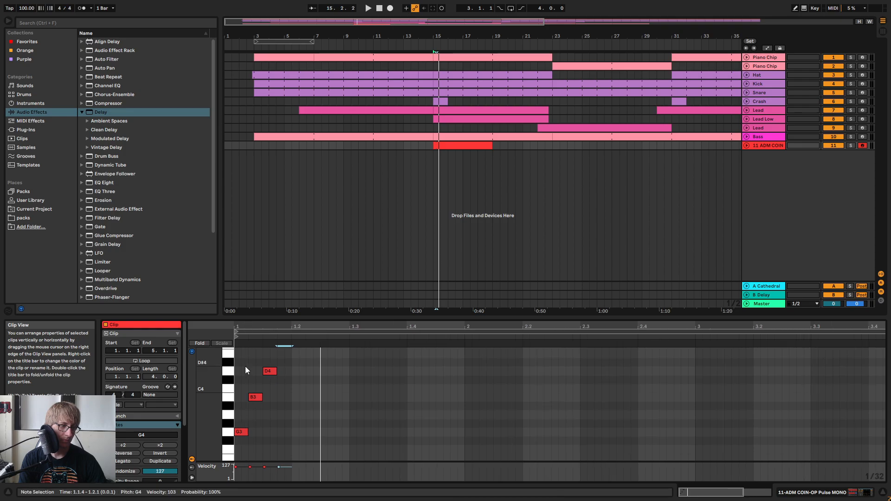
{"action": "left_click", "coordinate": [255, 398]}
{"action": "key", "text": "Left"}
{"action": "left_click", "coordinate": [265, 373]}
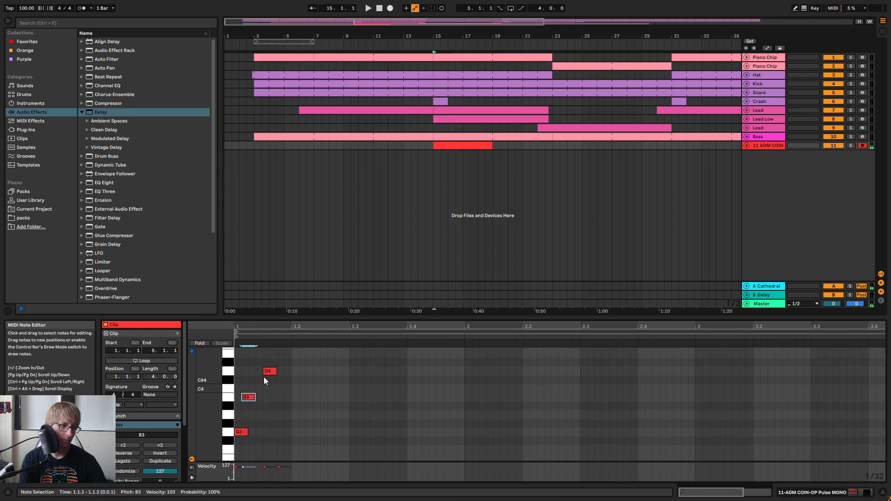
{"action": "key", "text": "Left"}
{"action": "scroll", "coordinate": [297, 367], "scroll_direction": "up", "scroll_amount": 2}
{"action": "left_click", "coordinate": [284, 364]}
{"action": "key", "text": "Left"}
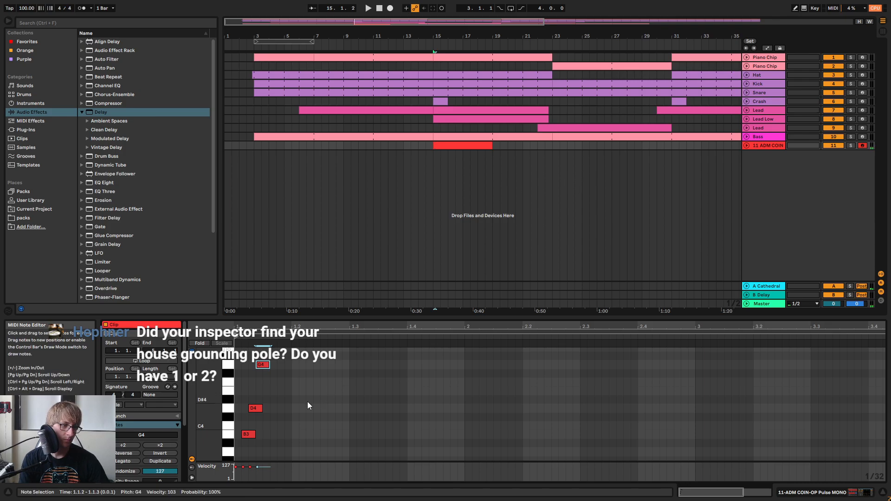
{"action": "key", "text": "ctrl+a"}
{"action": "key", "text": "space"}
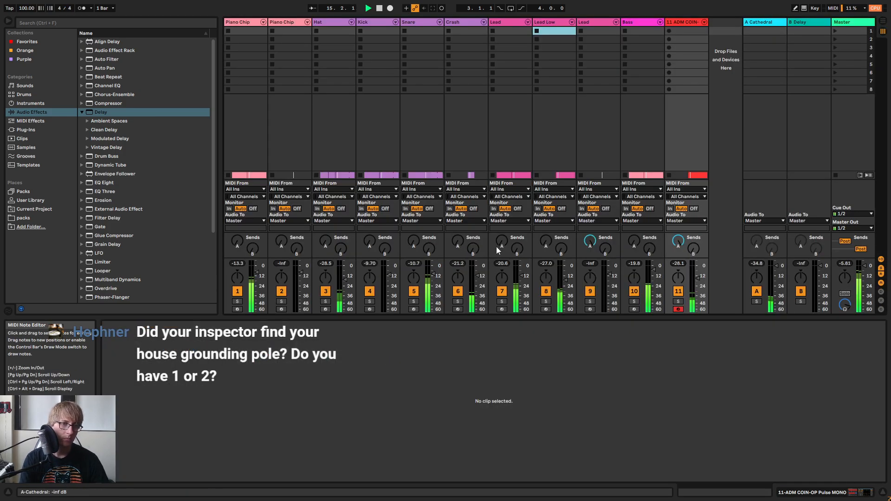
Set the Pulse MONO track's volume to 0.6 dB while playing it soloed, and turn solo off again
{"action": "key", "text": "Tab"}
{"action": "left_click_drag", "start_coordinate": [692, 277], "coordinate": [692, 267]}
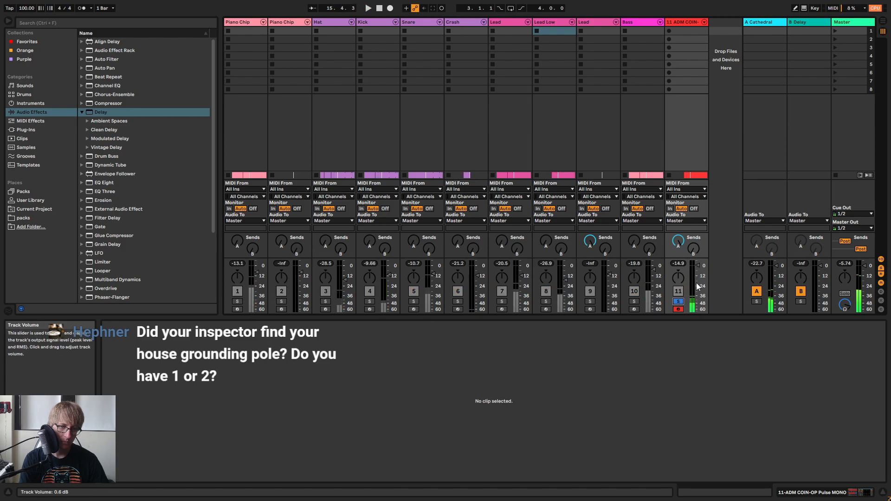
{"action": "key", "text": "Tab"}
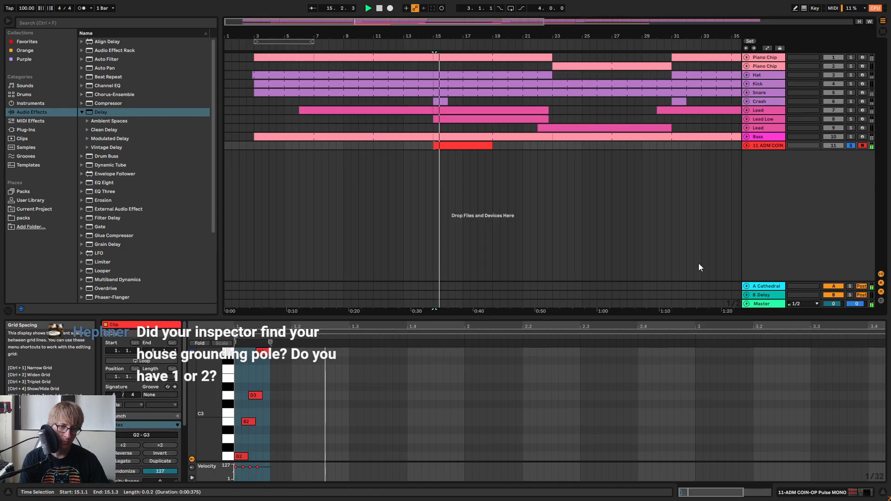
{"action": "left_click", "coordinate": [851, 145]}
{"action": "left_click", "coordinate": [770, 147]}
{"action": "key", "text": "space"}
{"action": "left_click", "coordinate": [322, 397]}
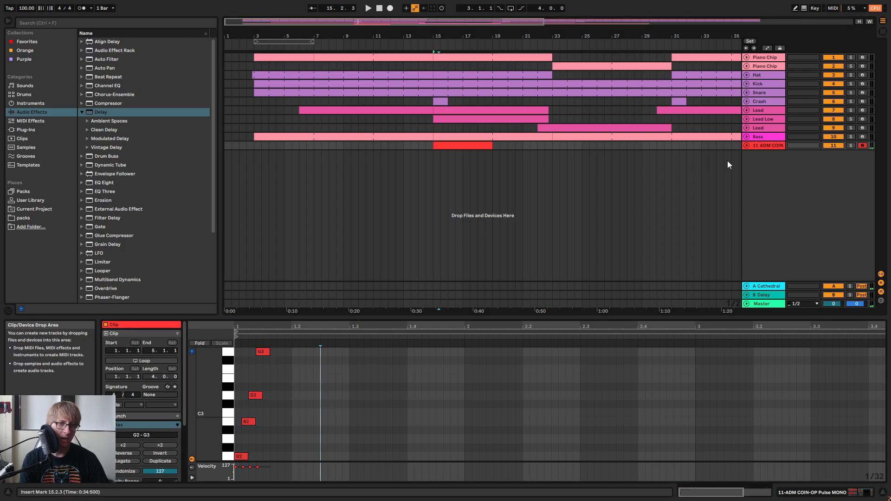
Replace the Pulse MONO instrument on track 11 with the ADM COIN-OP Pulse POLY preset from the Coin Op folder
{"action": "double_click", "coordinate": [767, 147]}
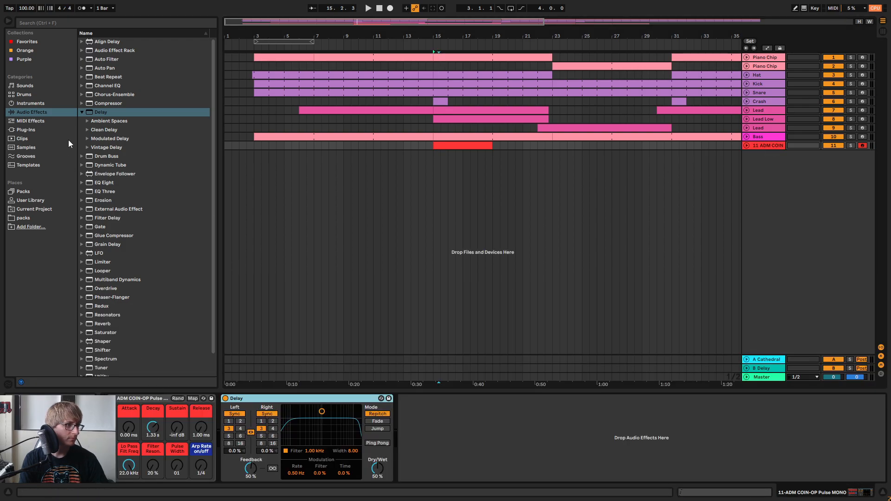
{"action": "left_click", "coordinate": [32, 200]}
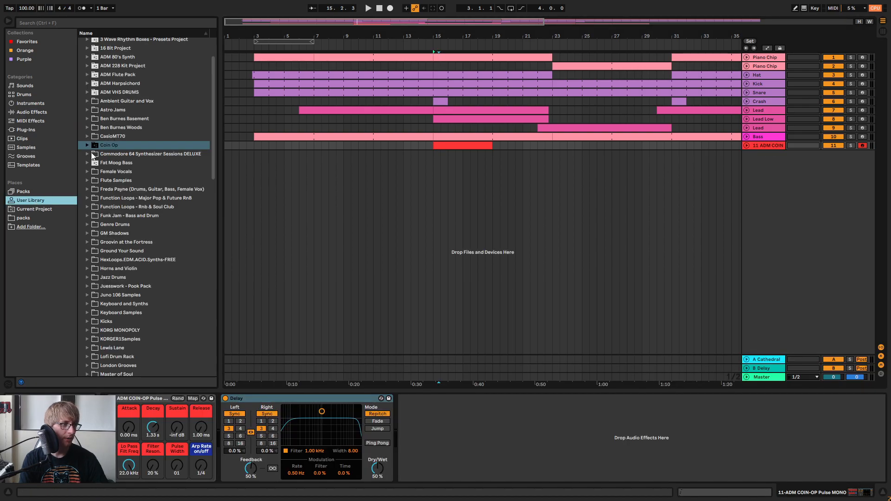
{"action": "left_click", "coordinate": [86, 141]}
{"action": "left_click", "coordinate": [87, 145]}
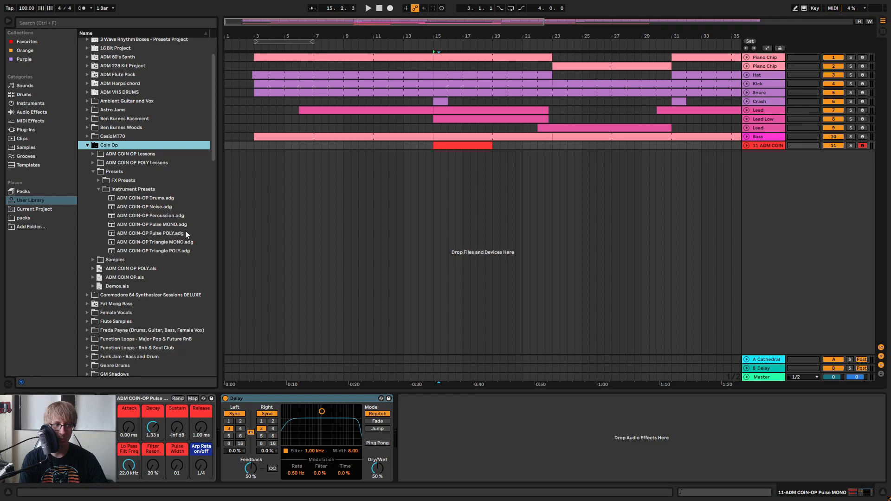
{"action": "left_click_drag", "start_coordinate": [168, 237], "coordinate": [725, 184]}
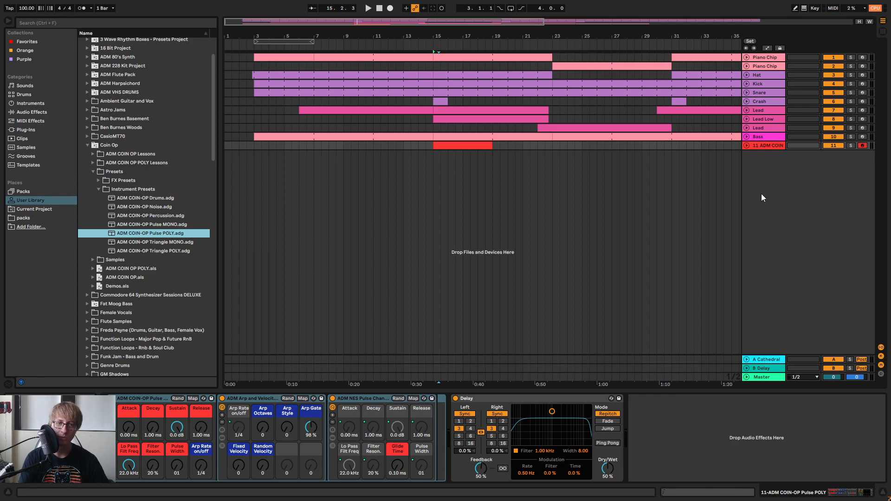
{"action": "left_click", "coordinate": [533, 218]}
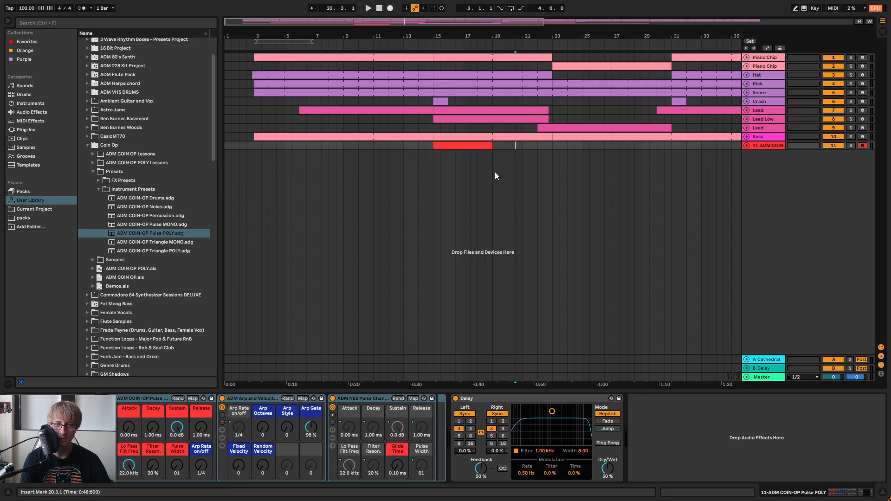
Move the B2, D3 and G3 notes in the bar 15 clip so the four arpeggio notes start a sixteenth apart
{"action": "left_click", "coordinate": [468, 146]}
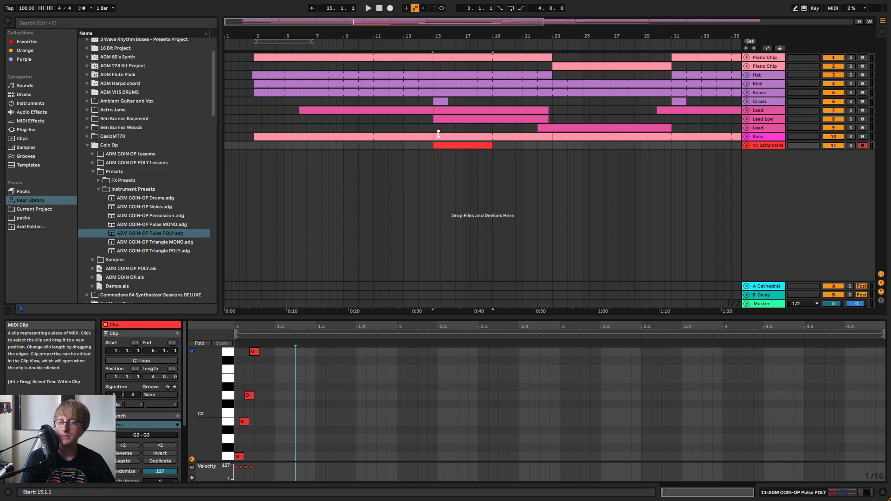
{"action": "key", "text": "space"}
{"action": "key", "text": "Tab"}
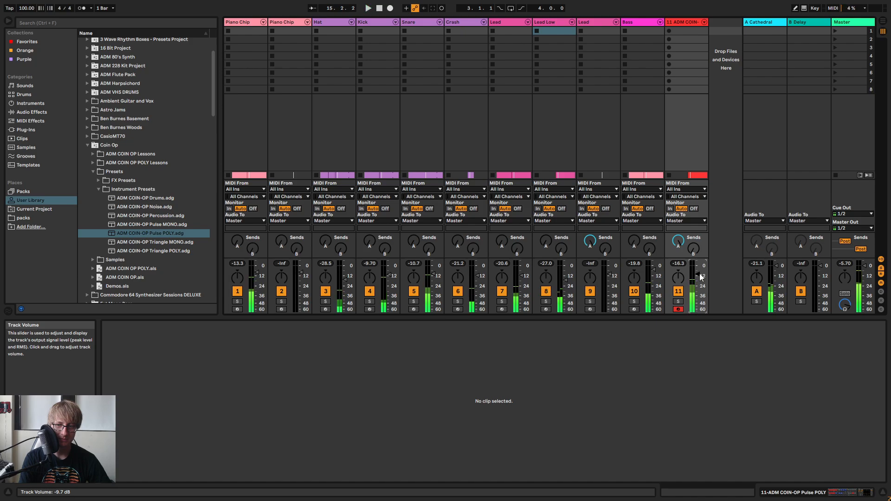
{"action": "key", "text": "Tab"}
{"action": "left_click_drag", "start_coordinate": [278, 319], "coordinate": [270, 195]}
{"action": "scroll", "coordinate": [272, 297], "scroll_direction": "up", "scroll_amount": 2}
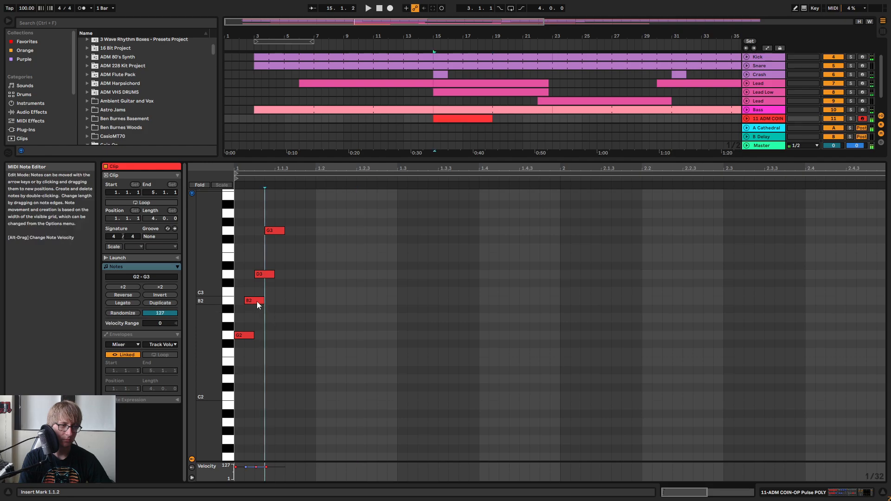
{"action": "left_click_drag", "start_coordinate": [256, 301], "coordinate": [288, 276]}
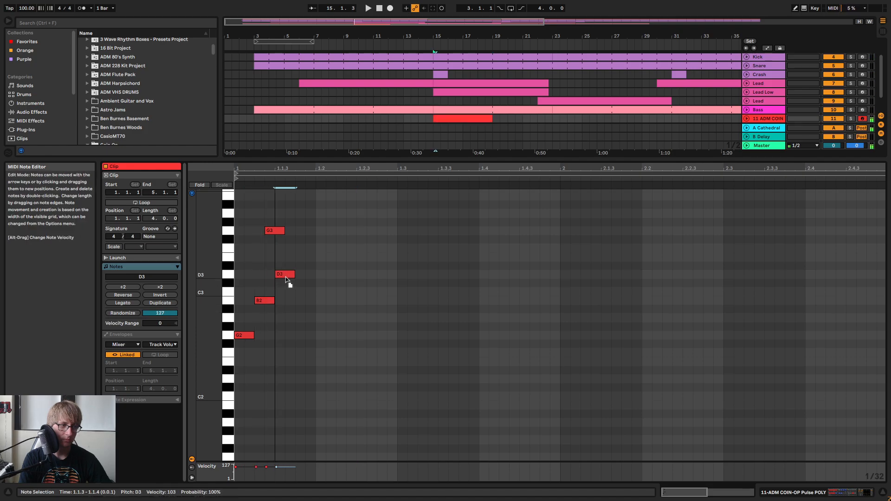
{"action": "left_click_drag", "start_coordinate": [277, 231], "coordinate": [308, 232]}
{"action": "key", "text": "space"}
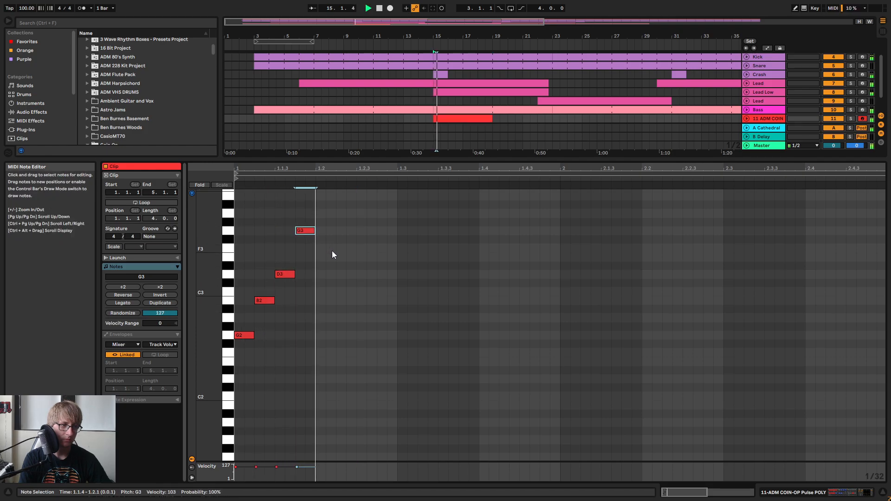
Solo track 11 and set the Pulse POLY instrument's decay to 608 ms and sustain to -inf dB
{"action": "left_click", "coordinate": [851, 120]}
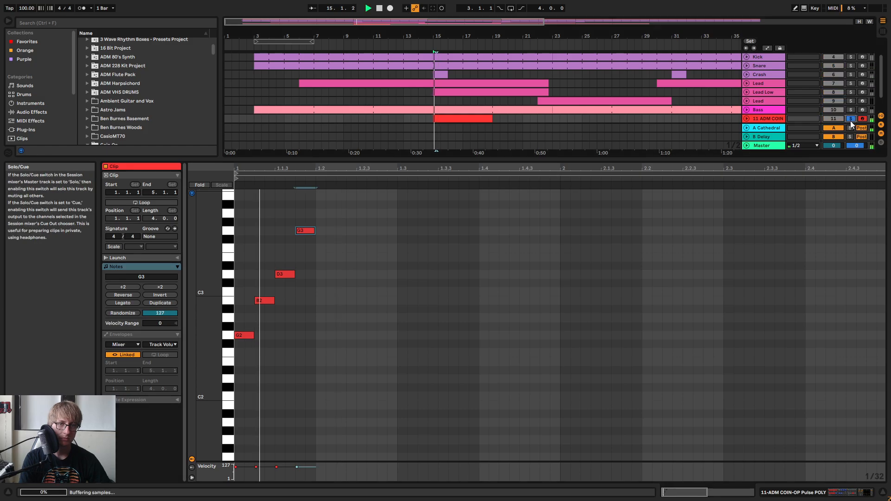
{"action": "key", "text": "space"}
{"action": "left_click", "coordinate": [289, 330]}
{"action": "key", "text": "ctrl+a"}
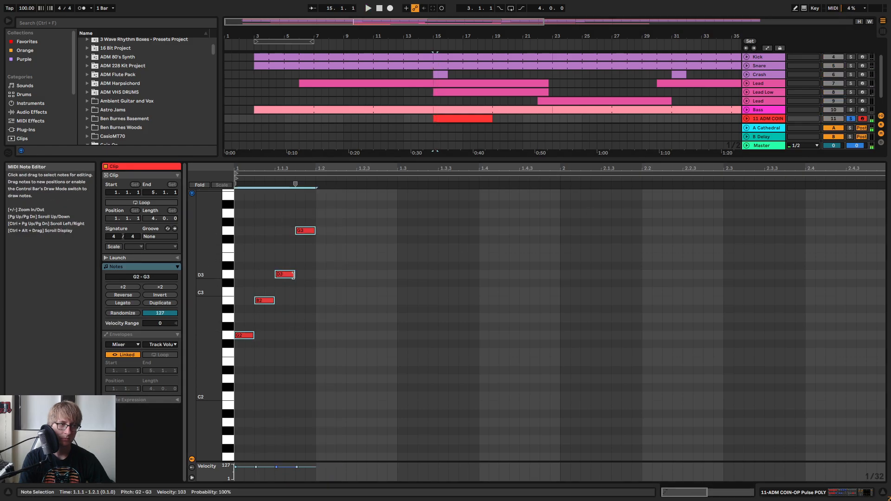
{"action": "double_click", "coordinate": [767, 120]}
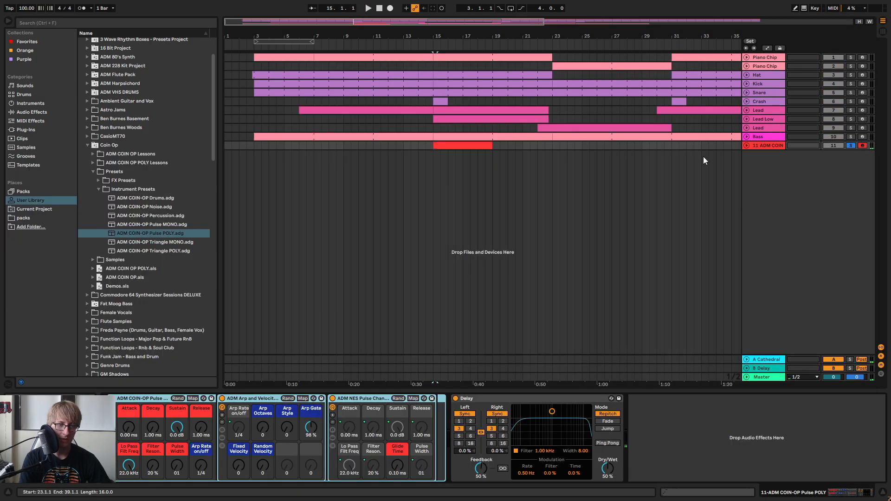
{"action": "key", "text": "space"}
{"action": "left_click_drag", "start_coordinate": [153, 427], "coordinate": [153, 402]}
{"action": "key", "text": "space"}
{"action": "key", "text": "space"}
{"action": "key", "text": "space"}
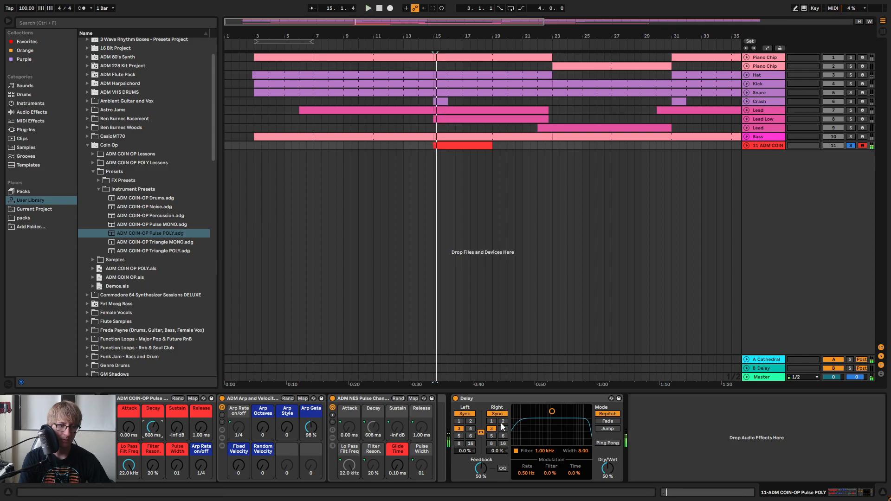
Set the Delay's synced time to 1 sixteenth on both channels and its feedback to 82%
{"action": "left_click", "coordinate": [503, 421]}
{"action": "key", "text": "space"}
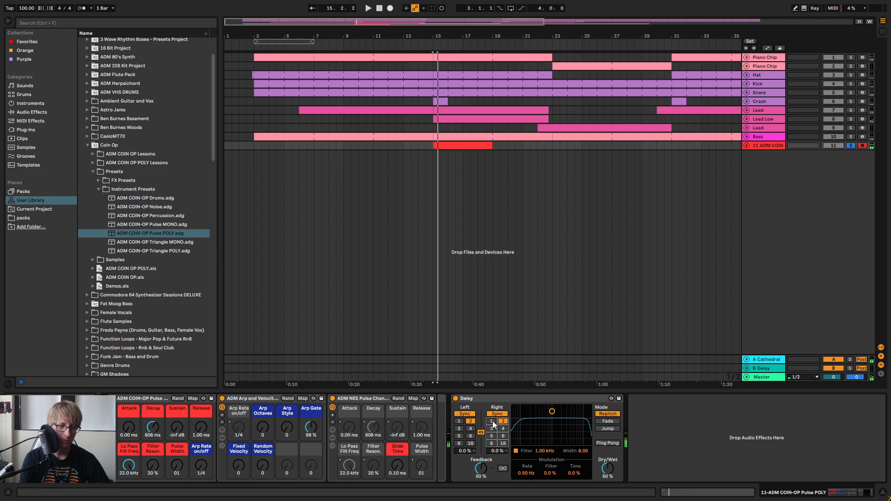
{"action": "left_click", "coordinate": [492, 422]}
{"action": "key", "text": "space"}
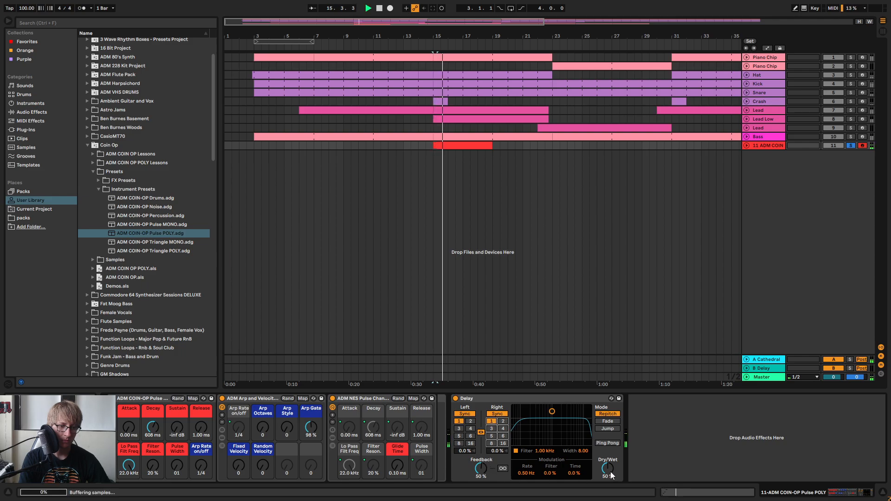
{"action": "key", "text": "space"}
{"action": "left_click_drag", "start_coordinate": [481, 469], "coordinate": [481, 457]}
{"action": "key", "text": "space"}
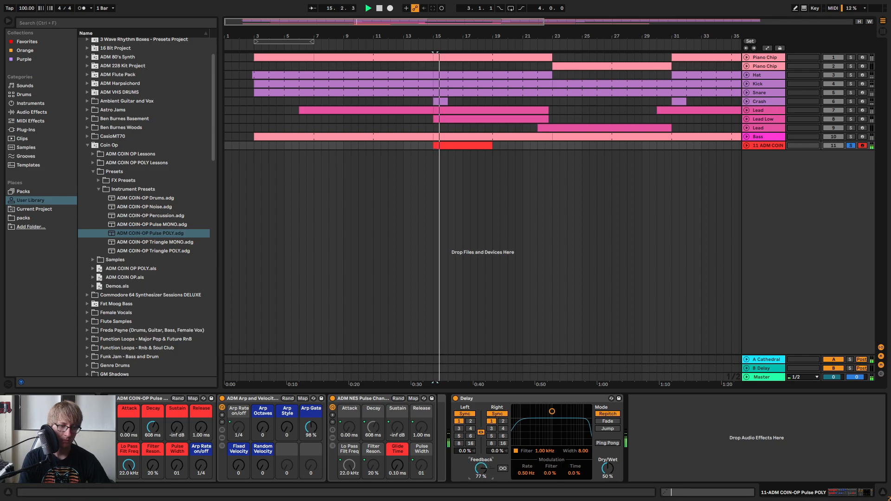
{"action": "key", "text": "space"}
{"action": "key", "text": "space"}
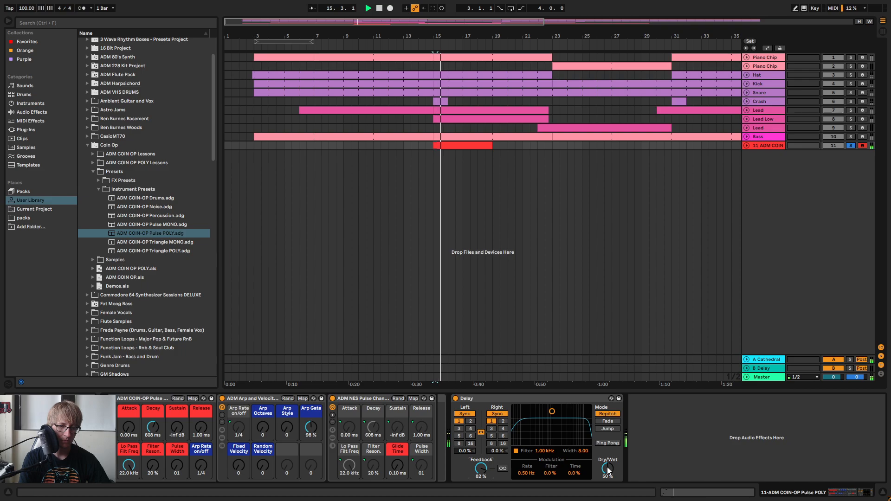
Turn off the solo, set the Delay's filter to 1.34 kHz with width 6.20, and raise its feedback to 87%
{"action": "left_click", "coordinate": [851, 146]}
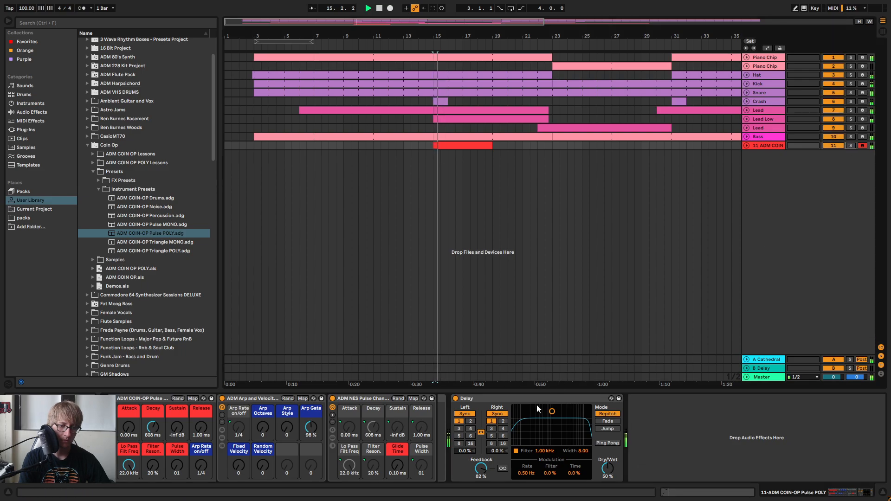
{"action": "left_click_drag", "start_coordinate": [552, 411], "coordinate": [556, 419]}
{"action": "key", "text": "space"}
{"action": "left_click_drag", "start_coordinate": [482, 473], "coordinate": [482, 471]}
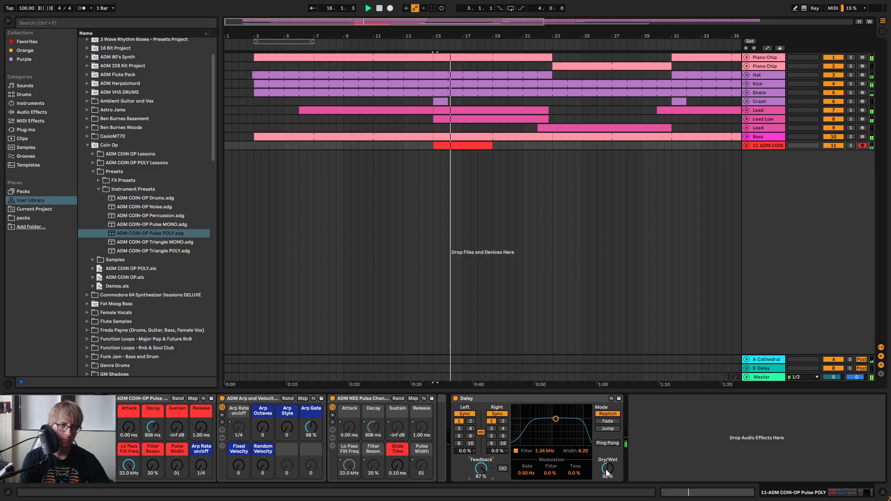
Raise the Pulse POLY track's volume slightly in the mixer while the full mix plays
{"action": "key", "text": "Tab"}
{"action": "left_click_drag", "start_coordinate": [700, 349], "coordinate": [700, 342]}
{"action": "key", "text": "Tab"}
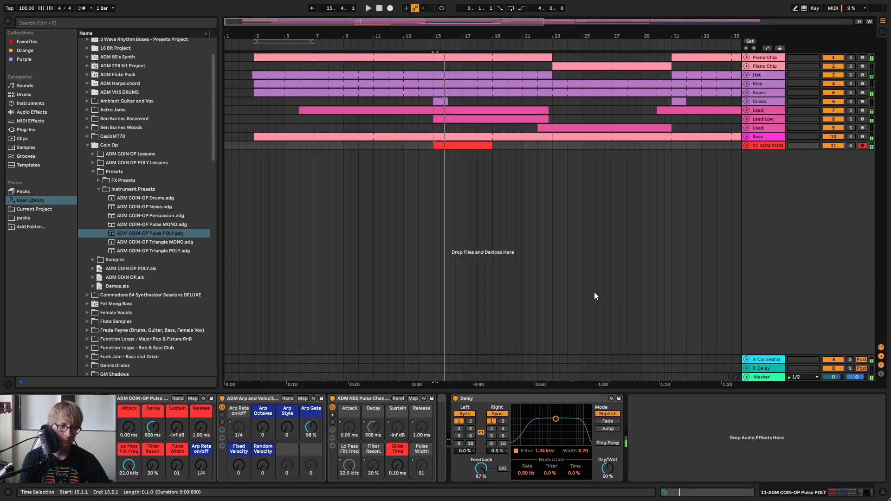
Try stacking the arpeggio's four notes as a chord at the clip start, and play it soloed and in the mix
{"action": "left_click", "coordinate": [851, 145]}
{"action": "key", "text": "space"}
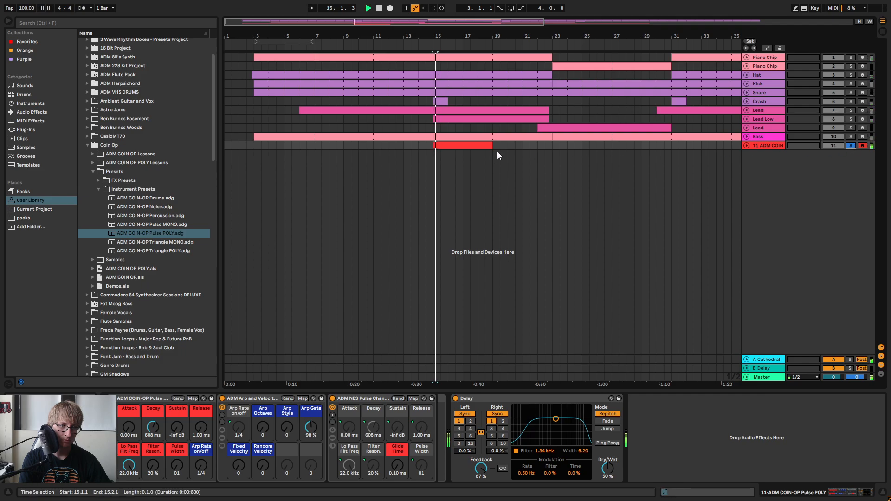
{"action": "double_click", "coordinate": [468, 145]}
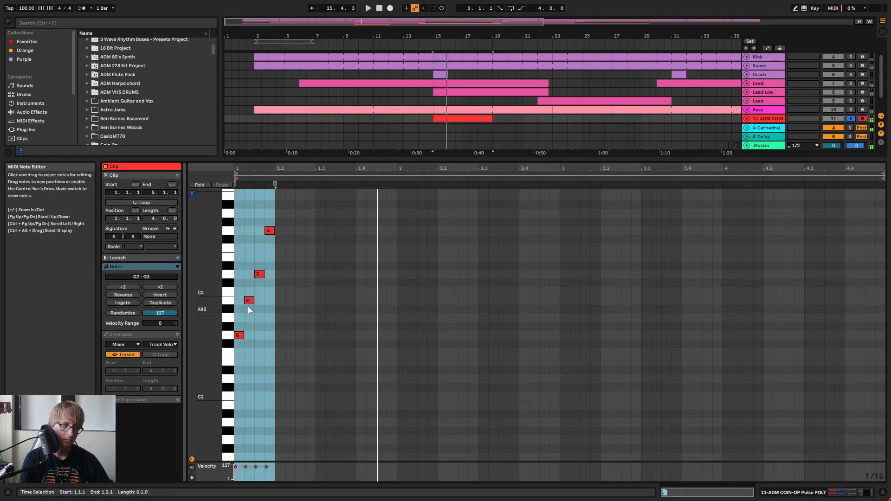
{"action": "key", "text": "space"}
{"action": "left_click_drag", "start_coordinate": [248, 306], "coordinate": [292, 231]}
{"action": "key", "text": "Left"}
{"action": "left_click_drag", "start_coordinate": [245, 290], "coordinate": [270, 207]}
{"action": "key", "text": "Left"}
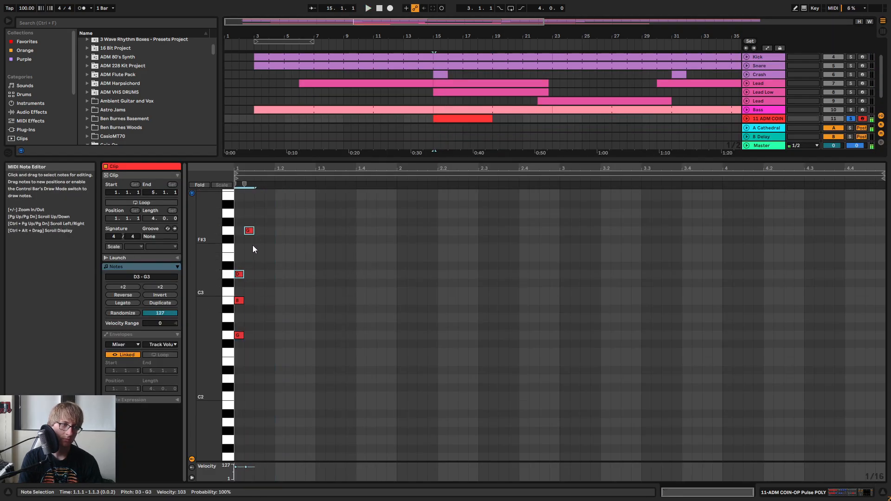
{"action": "left_click_drag", "start_coordinate": [250, 245], "coordinate": [263, 220]}
{"action": "key", "text": "Left"}
{"action": "key", "text": "space"}
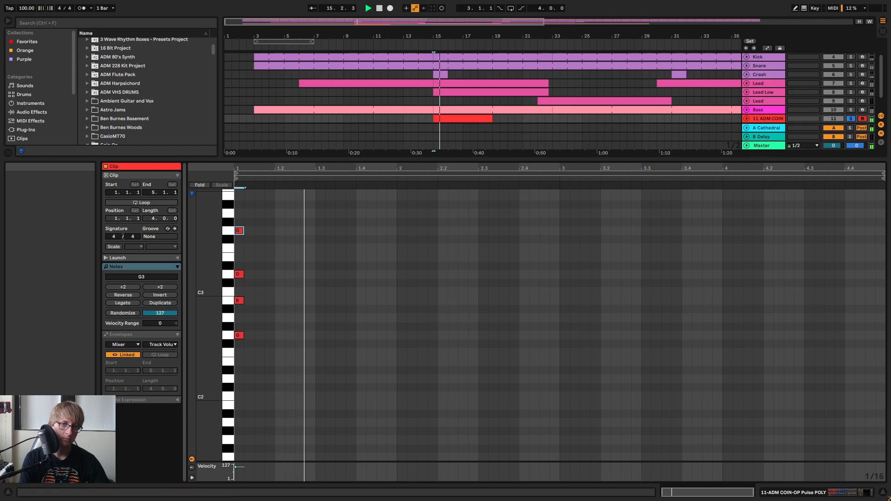
{"action": "left_click", "coordinate": [851, 119]}
{"action": "key", "text": "space"}
{"action": "key", "text": "space"}
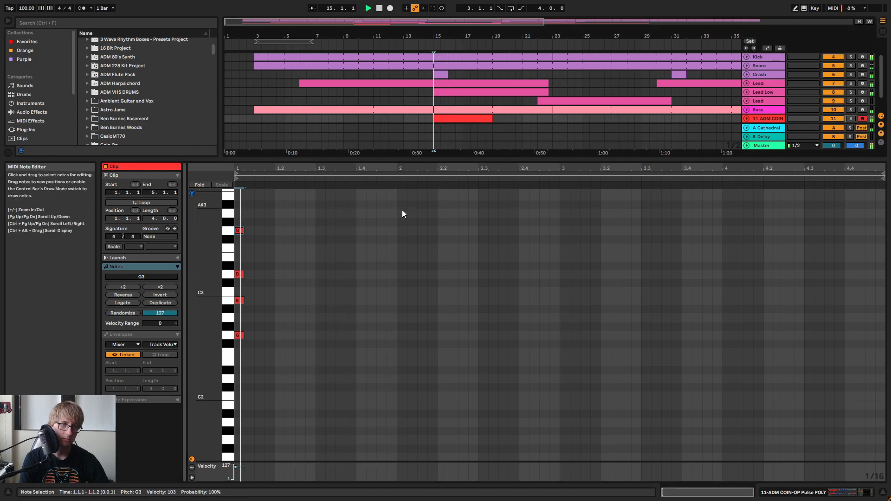
Undo the chord stacking to restore the rising G2, B2, D3, G3 arpeggio and play it in the mix
{"action": "key", "text": "ctrl+z"}
{"action": "key", "text": "ctrl+z"}
{"action": "key", "text": "ctrl+z"}
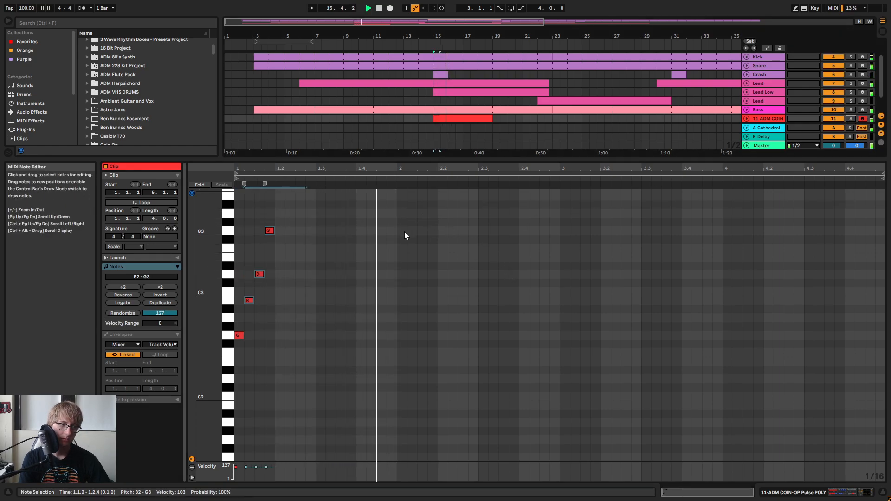
{"action": "key", "text": "space"}
{"action": "key", "text": "space"}
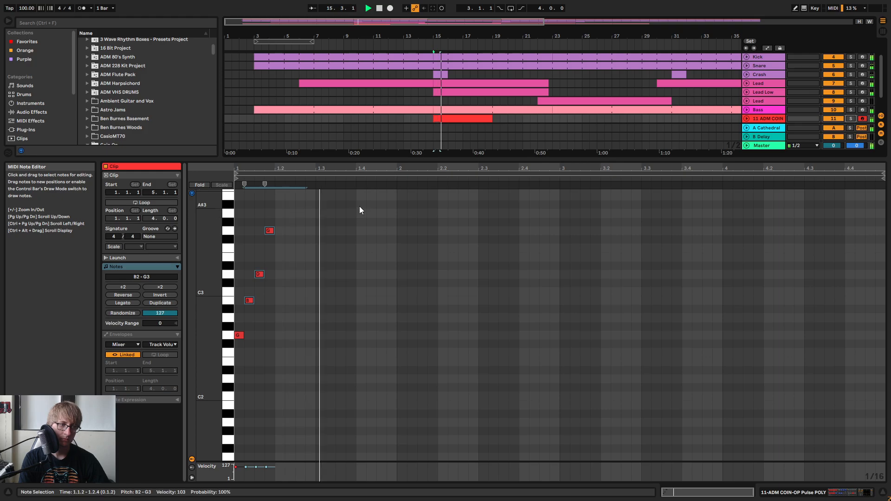
{"action": "key", "text": "space"}
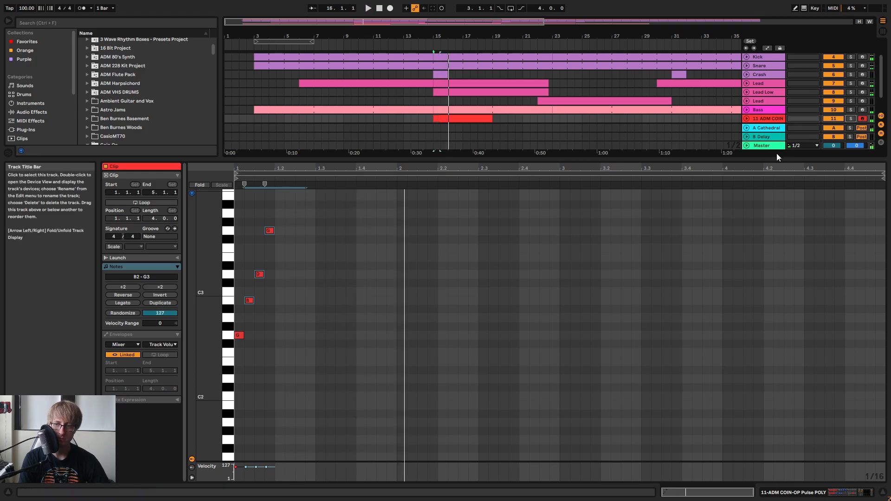
With track 11 soloed, try a Delay time of 3 sixteenths, return it to 1, enable Ping Pong, and play the full mix
{"action": "key", "text": "Tab"}
{"action": "key", "text": "space"}
{"action": "key", "text": "Tab"}
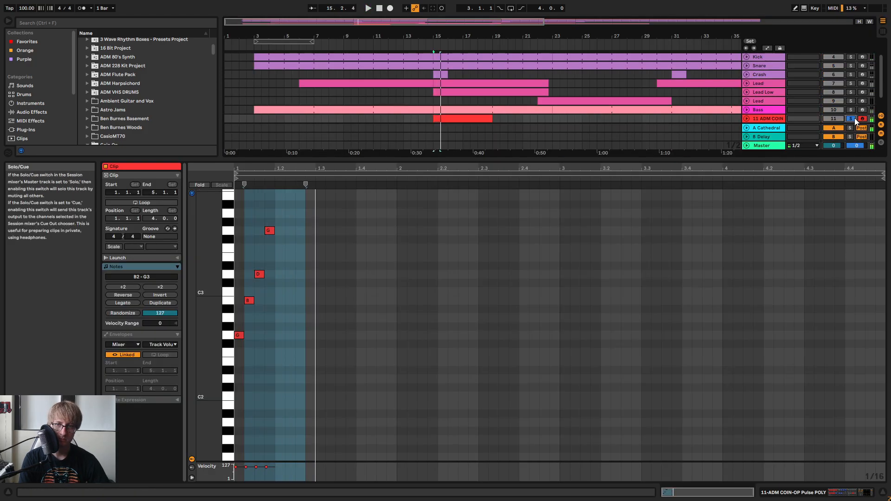
{"action": "key", "text": "Tab"}
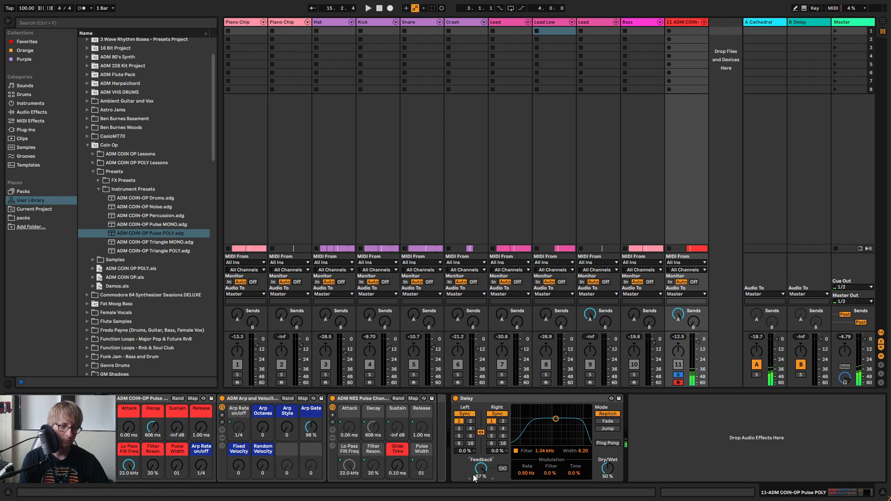
{"action": "left_click", "coordinate": [491, 429]}
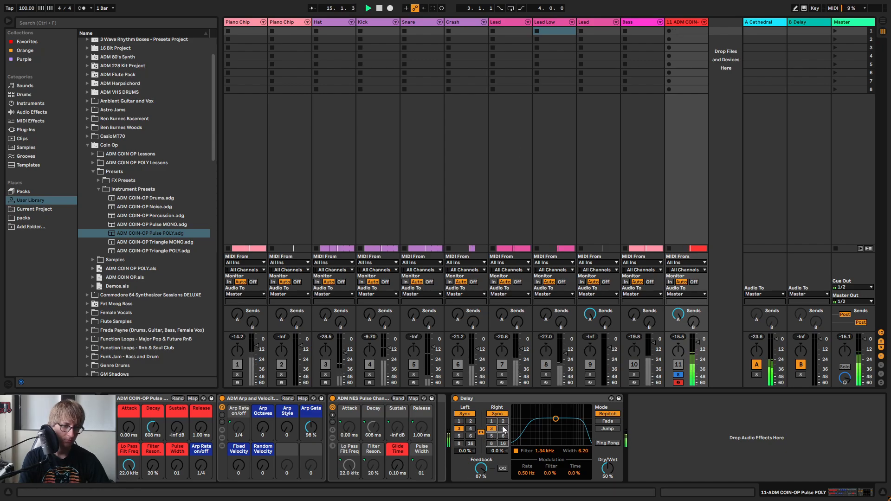
{"action": "left_click", "coordinate": [492, 422]}
{"action": "left_click", "coordinate": [607, 443]}
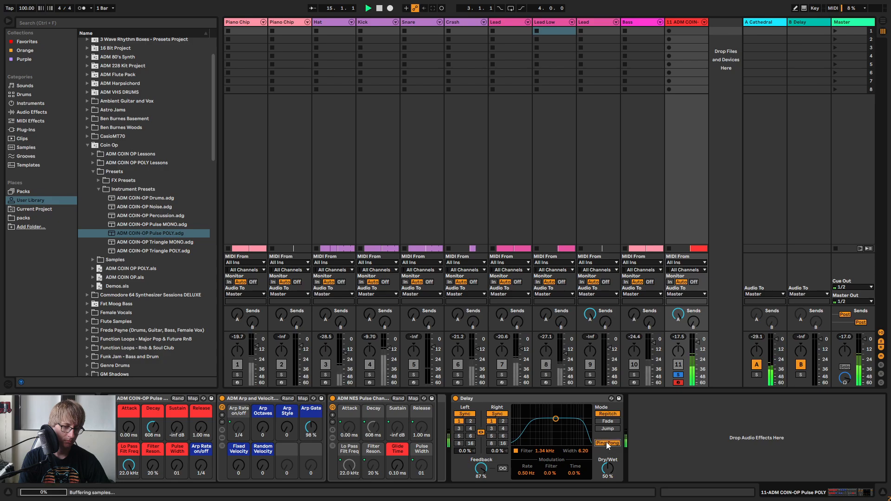
{"action": "left_click", "coordinate": [678, 375]}
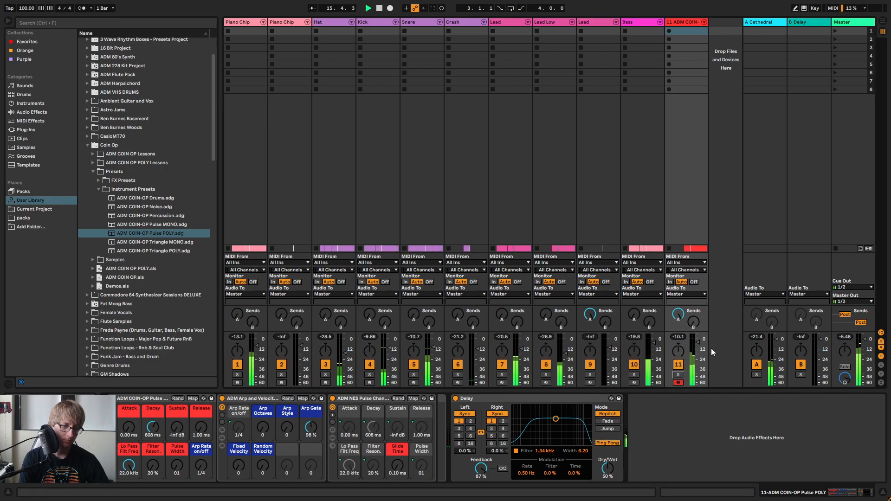
{"action": "key", "text": "Tab"}
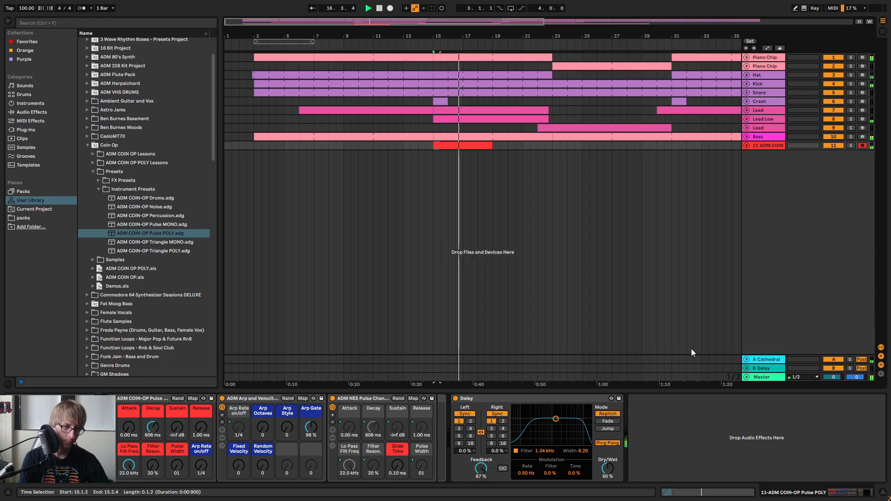
{"action": "key", "text": "space"}
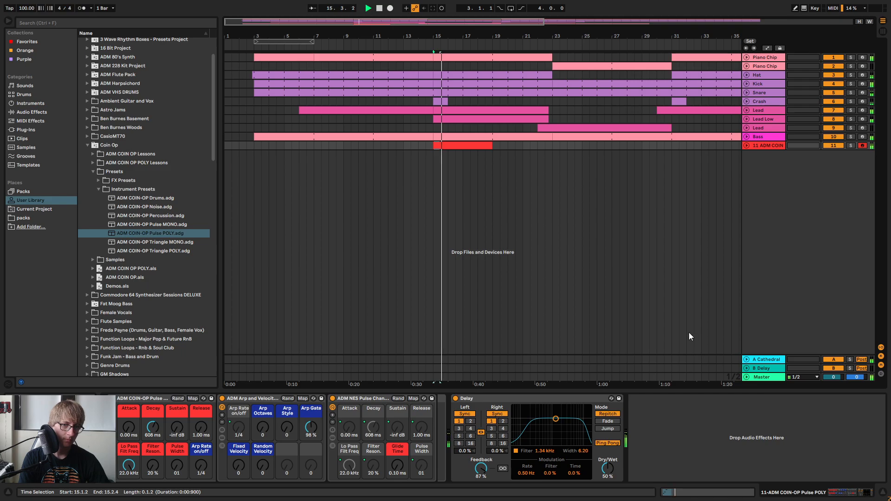
Try the whole arpeggio an octave higher, then transpose it back down to G2–G3 while playing the mix
{"action": "double_click", "coordinate": [460, 146]}
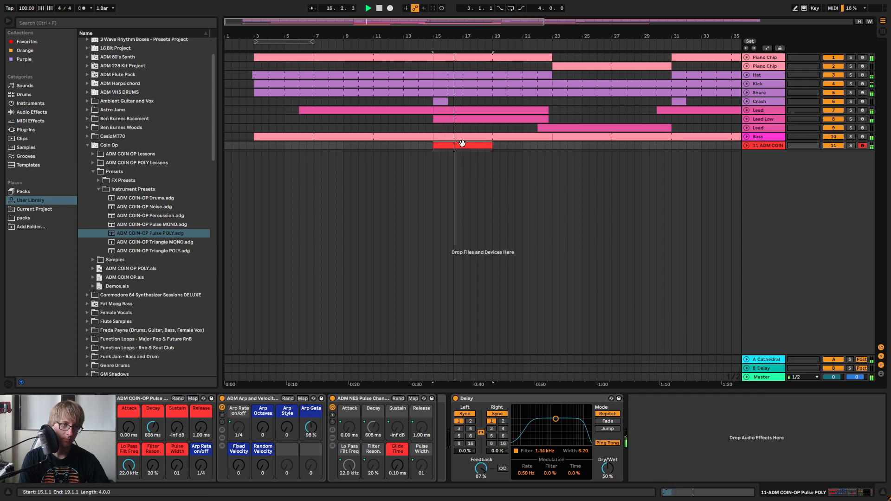
{"action": "key", "text": "ctrl+a"}
{"action": "key", "text": "shift+Up"}
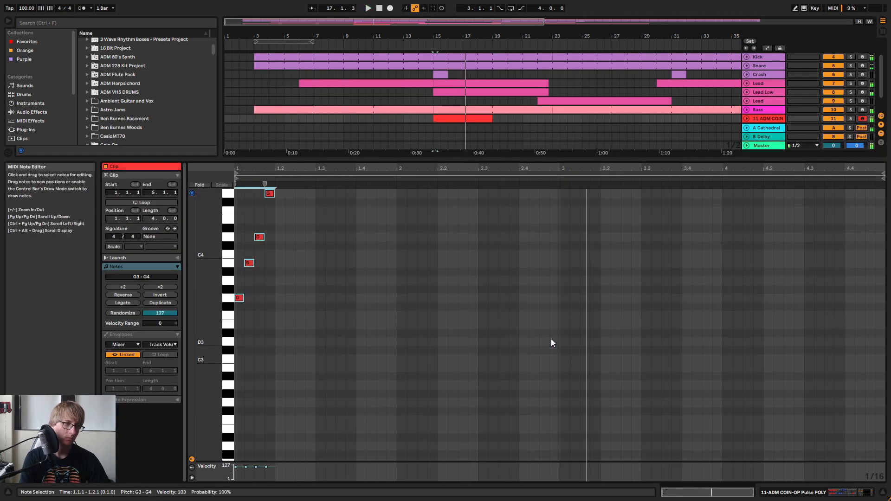
{"action": "key", "text": "shift+Down"}
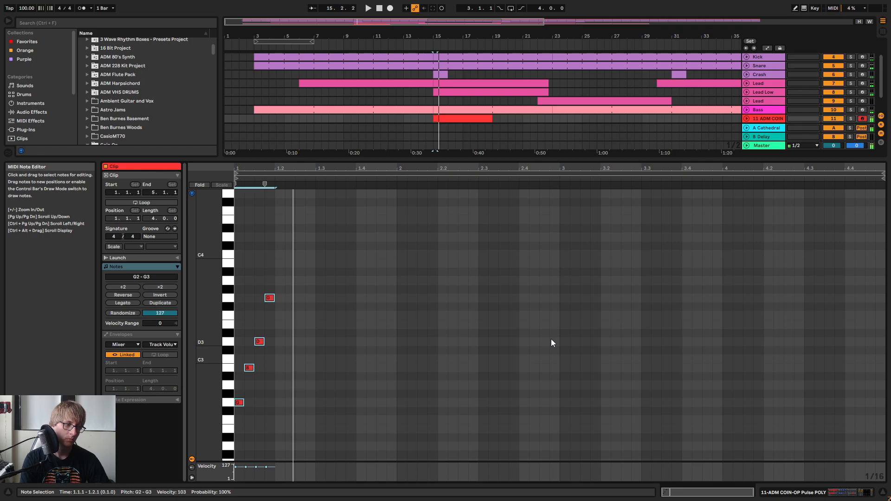
{"action": "key", "text": "Tab"}
{"action": "key", "text": "Tab"}
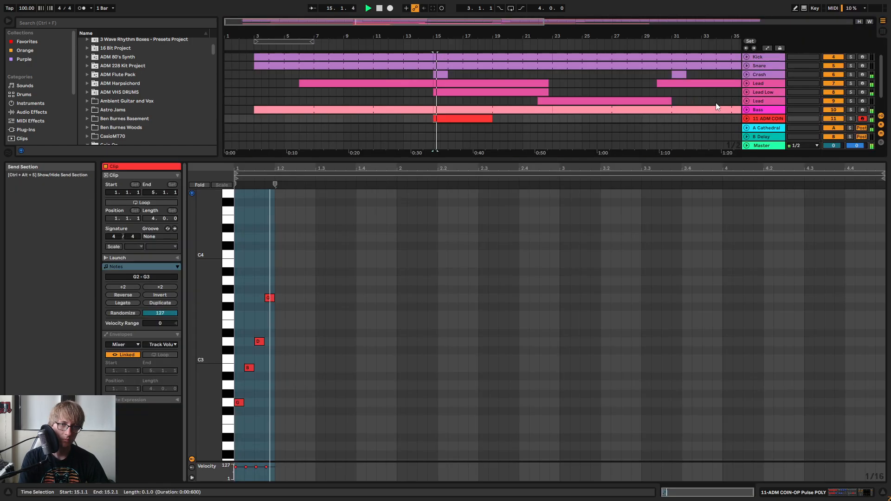
Bring up track 11's devices and play the full mix from bar 15
{"action": "double_click", "coordinate": [776, 118]}
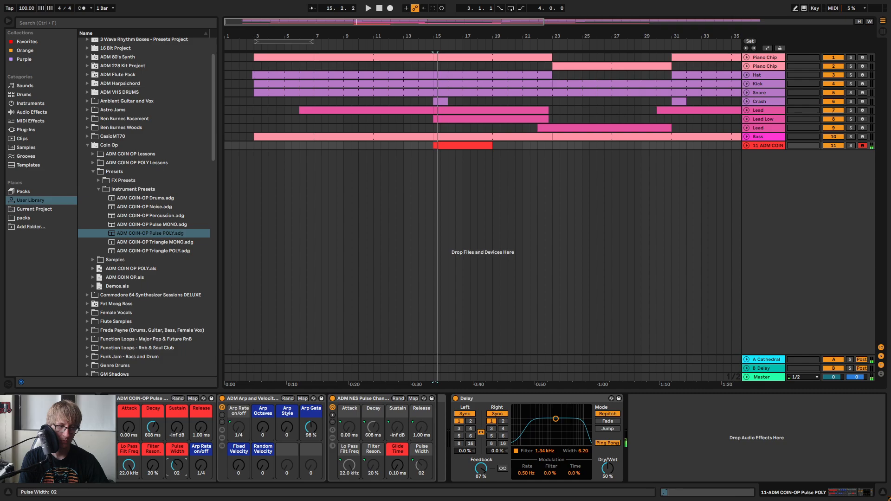
{"action": "key", "text": "space"}
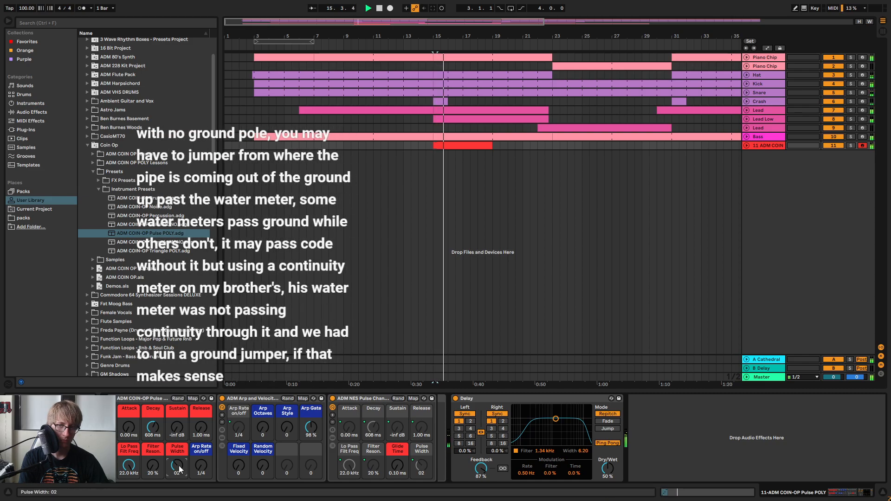
{"action": "key", "text": "space"}
{"action": "left_click", "coordinate": [559, 177]}
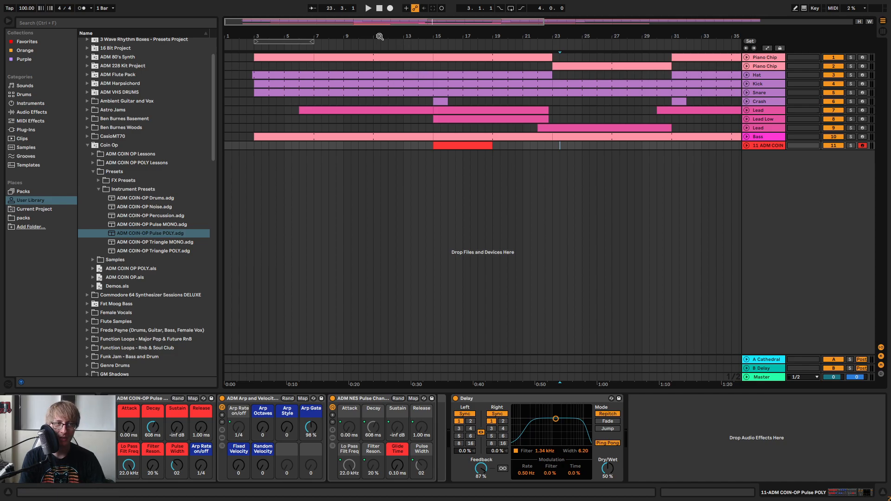
Check track 11's volume in the mixer while the arpeggio plays, and examine the Piano Chip and Lead Low clips' notes
{"action": "left_click", "coordinate": [551, 183]}
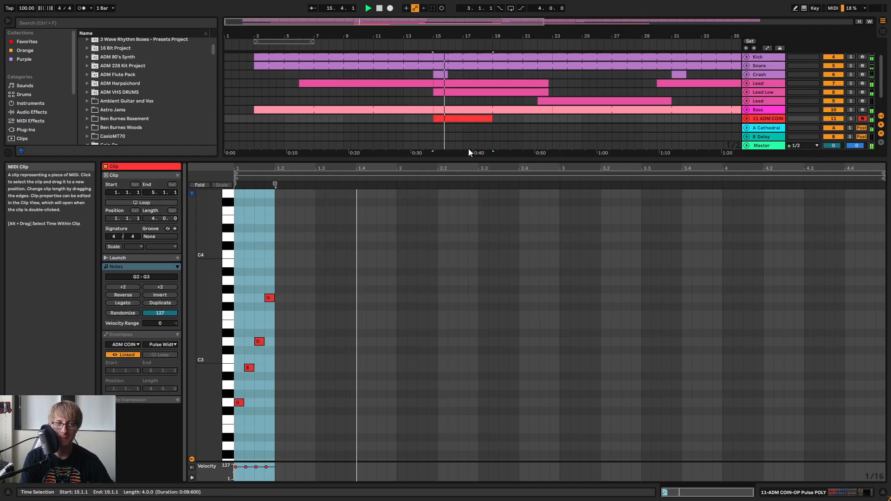
{"action": "key", "text": "Tab"}
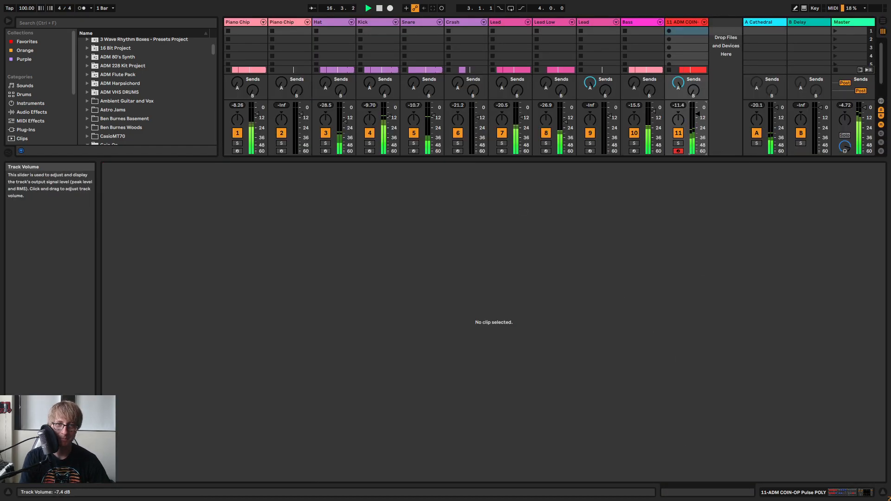
{"action": "key", "text": "shift+Tab"}
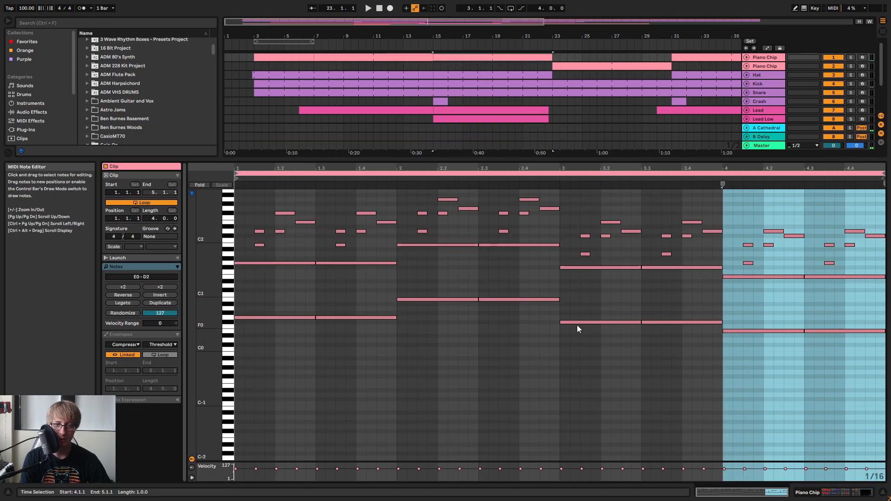
{"action": "left_click", "coordinate": [577, 326]}
{"action": "left_click", "coordinate": [486, 123]}
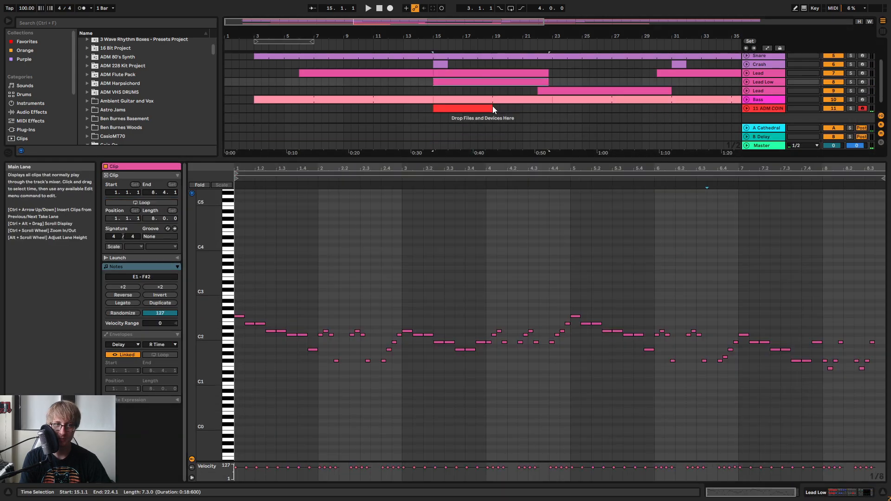
Reopen track 11's arpeggio clip, play it in the mix, and copy its four notes G2, B2, D3 and G3
{"action": "left_click", "coordinate": [490, 107]}
{"action": "left_click", "coordinate": [398, 322]}
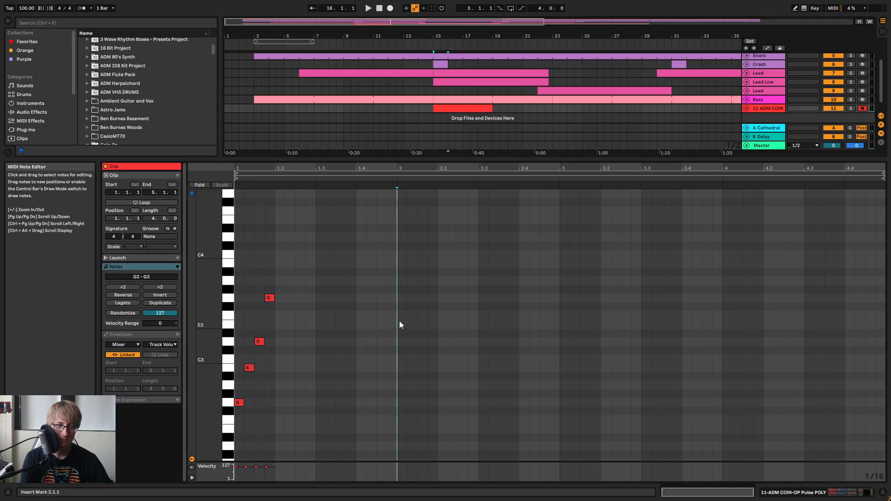
{"action": "key", "text": "space"}
{"action": "key", "text": "ctrl+a"}
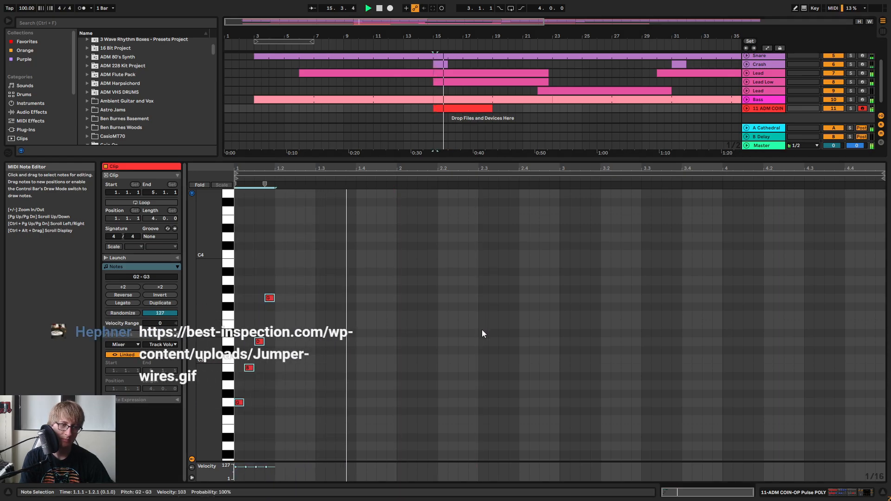
{"action": "key", "text": "ctrl+c"}
{"action": "left_click", "coordinate": [481, 329]}
{"action": "key", "text": "ctrl+v"}
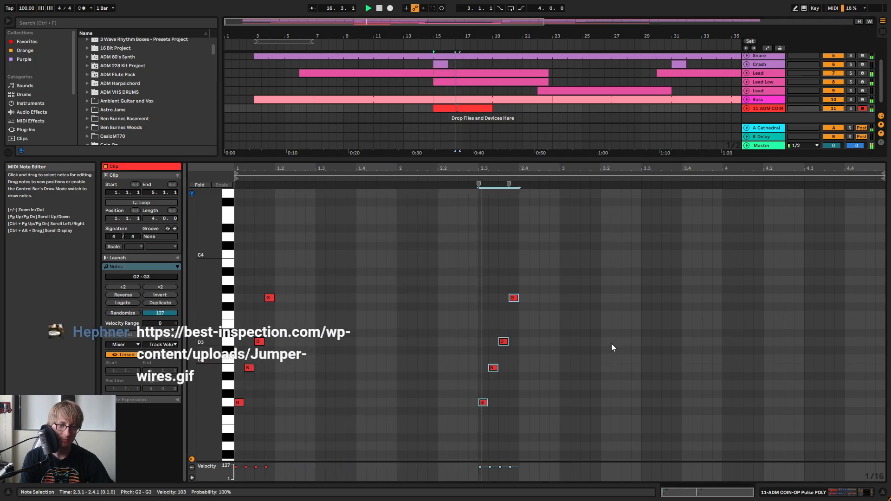
{"action": "key", "text": "ctrl+z"}
Stop playback, paste the copied arpeggio at 3.1.1, transpose it down one semitone, and lower its second note to A2
{"action": "key", "text": "space"}
{"action": "left_click", "coordinate": [562, 334]}
{"action": "key", "text": "ctrl+v"}
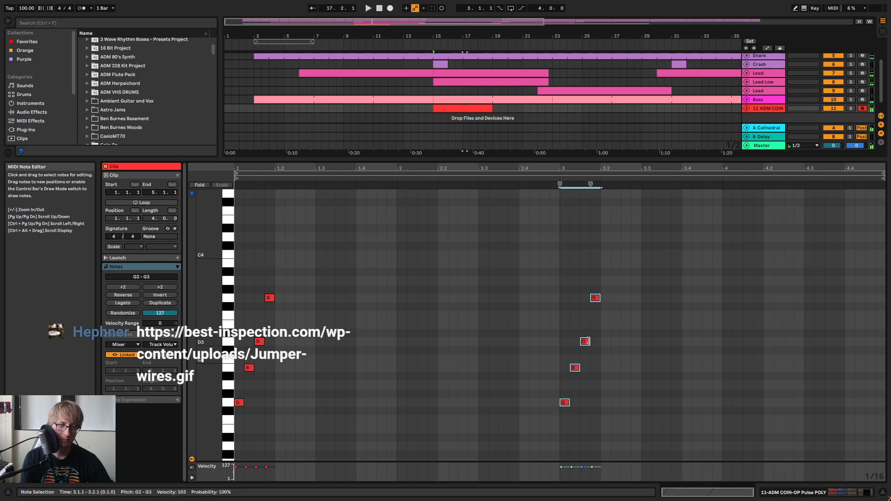
{"action": "key", "text": "Down"}
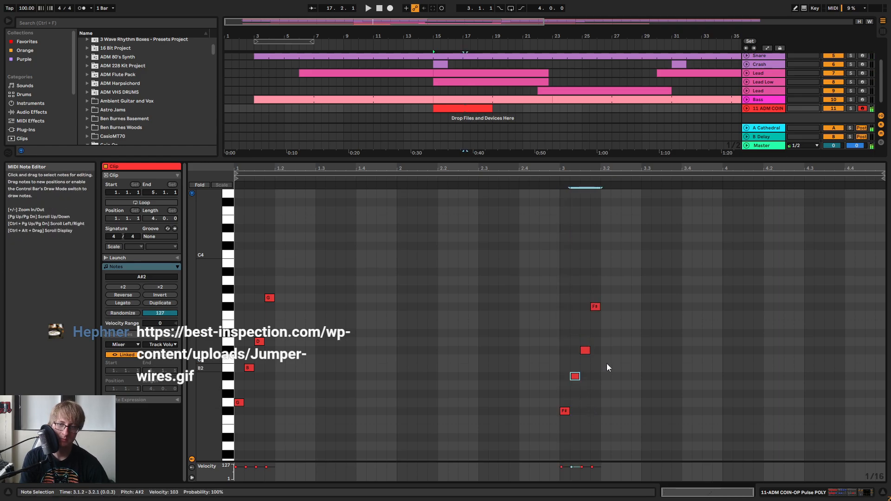
{"action": "key", "text": "Down"}
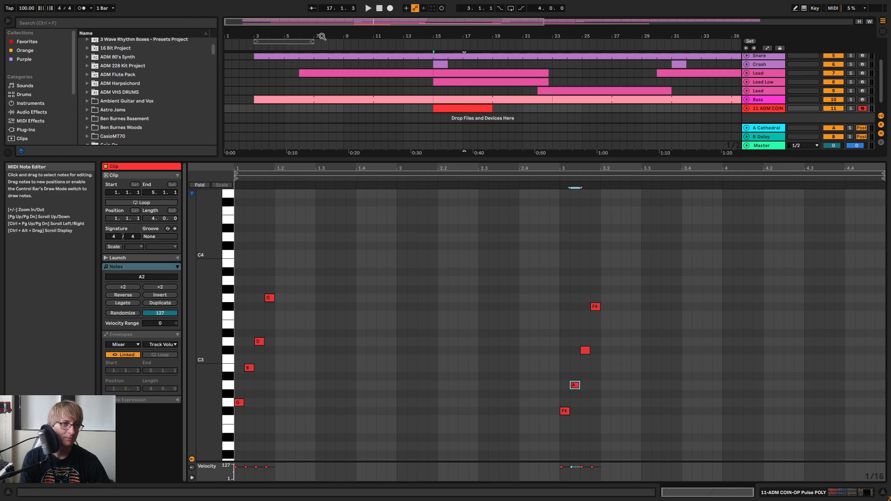
Set the arrangement loop to start at 14.1.1 with a length of 12 bars and play from its start
{"action": "left_click", "coordinate": [425, 45]}
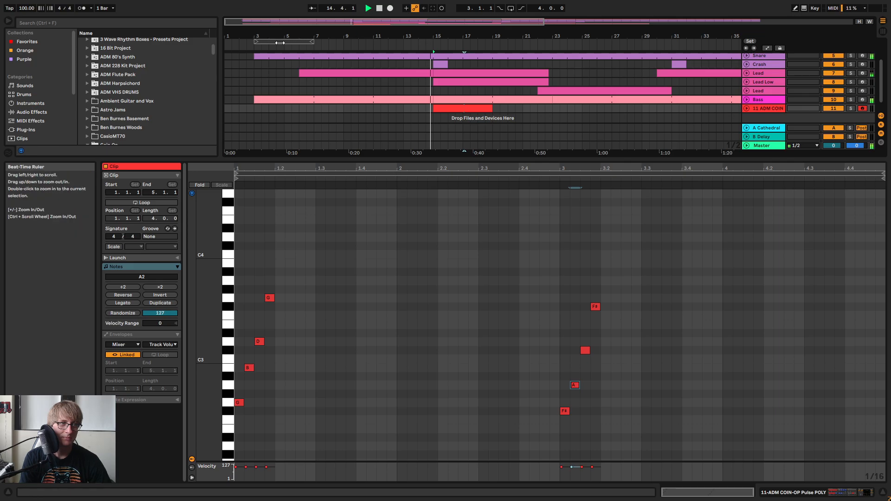
{"action": "left_click_drag", "start_coordinate": [282, 42], "coordinate": [682, 42]}
{"action": "key", "text": "space"}
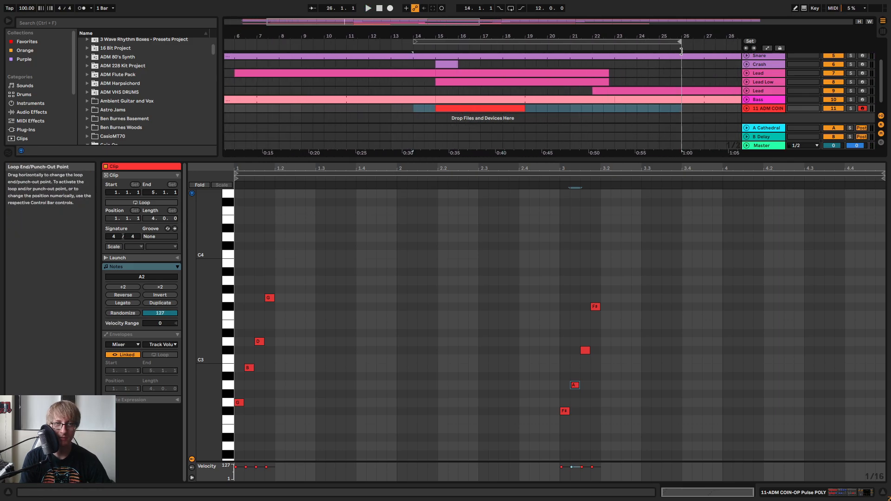
{"action": "left_click", "coordinate": [607, 41]}
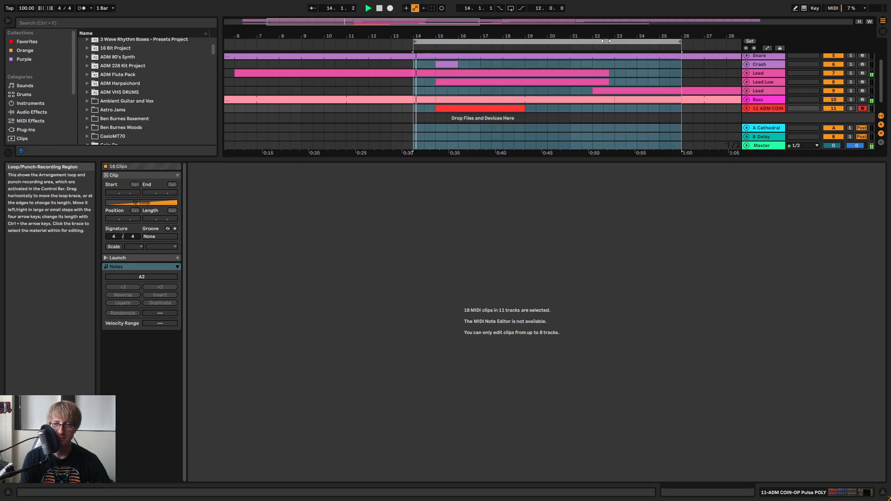
Select the track 11 clip and resize the note editor so all eleven arrangement tracks fit above it
{"action": "left_click", "coordinate": [514, 108]}
{"action": "left_click_drag", "start_coordinate": [622, 160], "coordinate": [622, 76]}
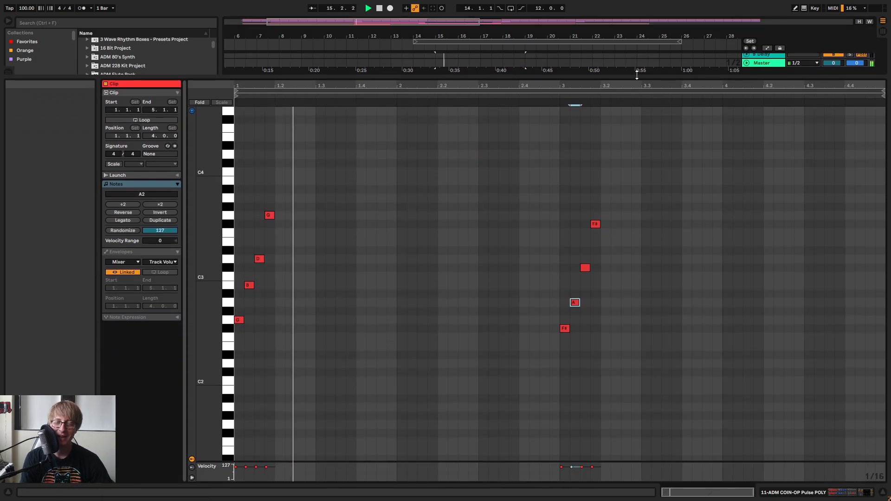
{"action": "left_click", "coordinate": [694, 166]}
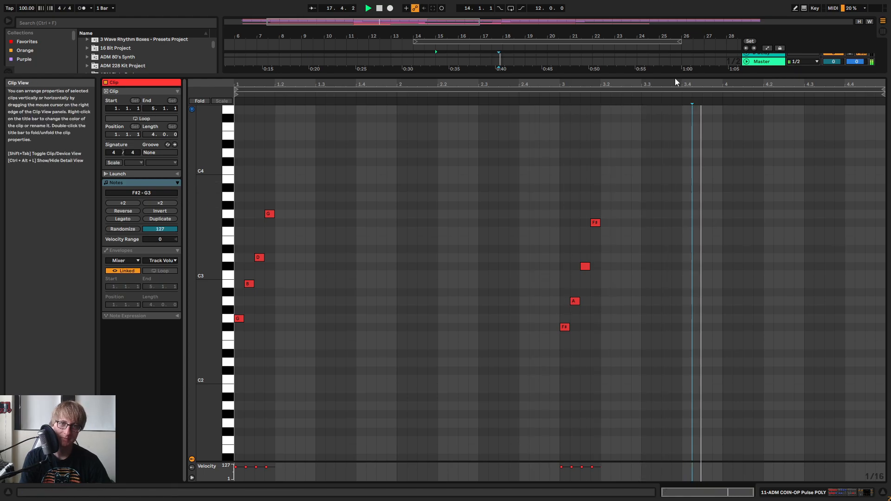
{"action": "left_click_drag", "start_coordinate": [681, 76], "coordinate": [645, 252]}
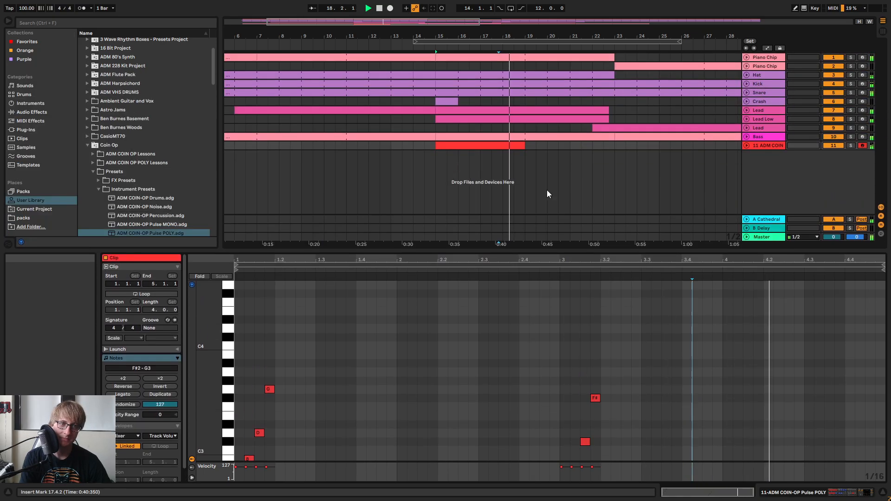
Turn on looping for the track 11 clip and extend it to bar 23 for a length of 8 bars
{"action": "right_click", "coordinate": [502, 145]}
{"action": "left_click", "coordinate": [521, 231]}
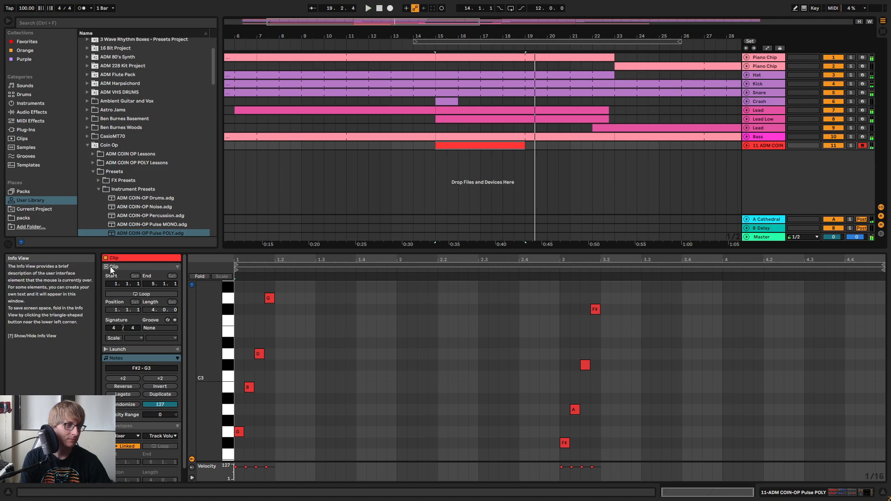
{"action": "left_click", "coordinate": [147, 292]}
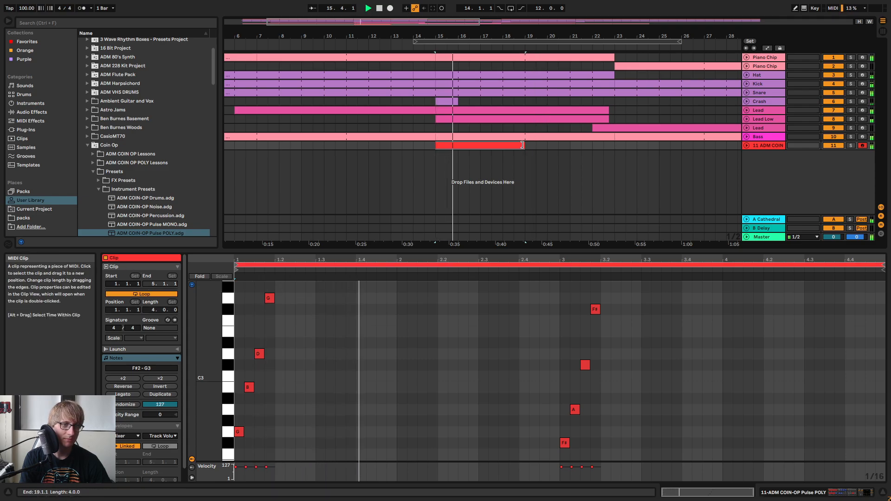
{"action": "key", "text": "Tab"}
{"action": "key", "text": "Tab"}
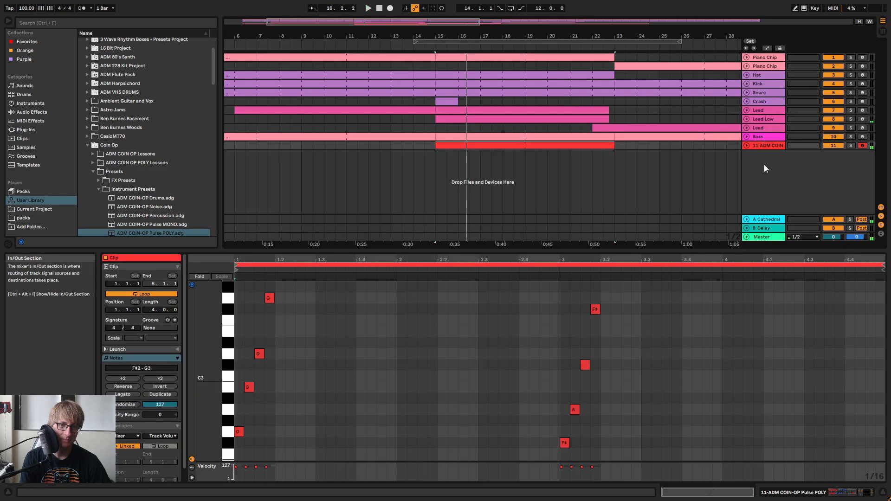
Switch the Delay on track 11 from tempo-synced divisions to free Time mode for both channels
{"action": "left_click", "coordinate": [764, 145]}
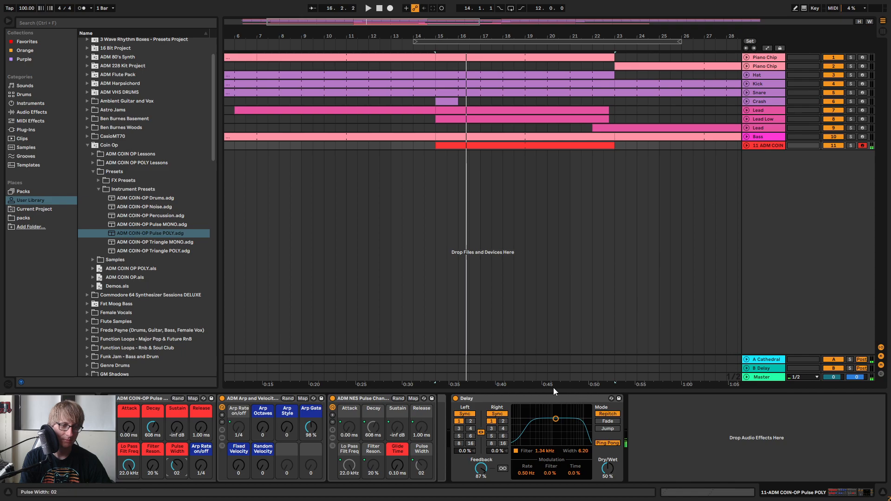
{"action": "key", "text": "space"}
{"action": "left_click", "coordinate": [502, 421]}
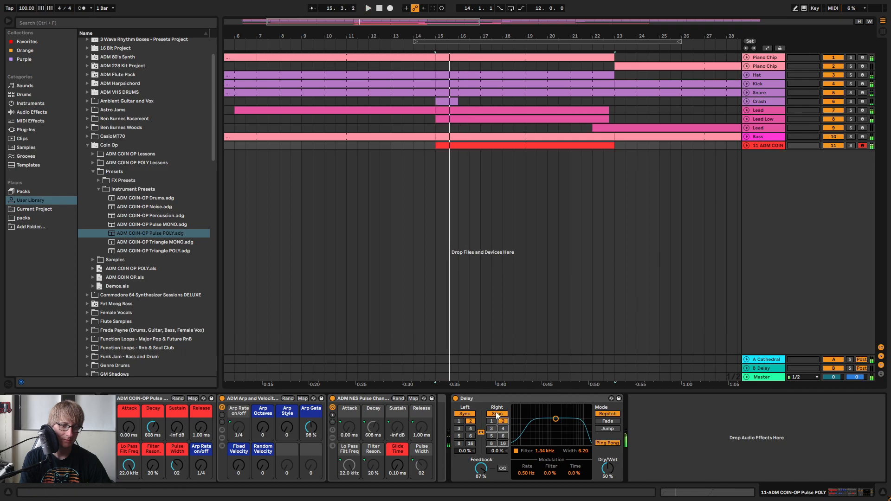
{"action": "left_click", "coordinate": [497, 413]}
Solo track 11 and try a delay time of 104 ms on both channels while auditioning it
{"action": "left_click", "coordinate": [851, 146]}
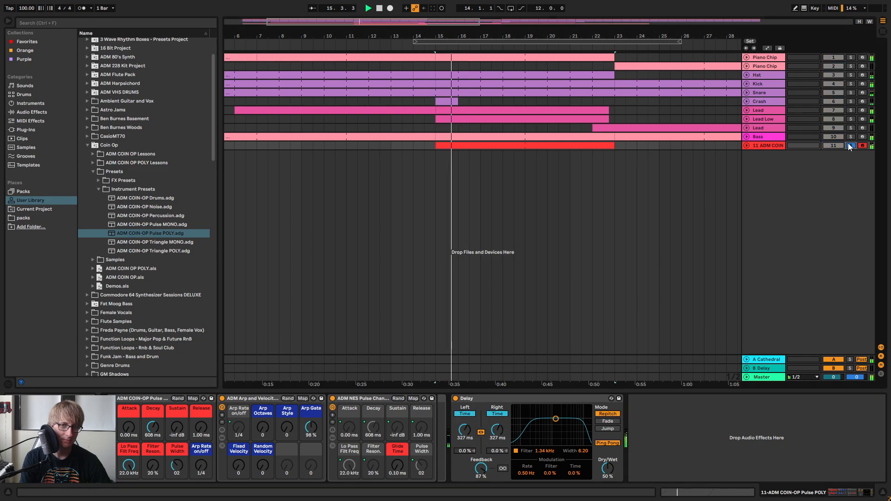
{"action": "key", "text": "space"}
{"action": "key", "text": "space"}
{"action": "left_click_drag", "start_coordinate": [497, 429], "coordinate": [497, 444]}
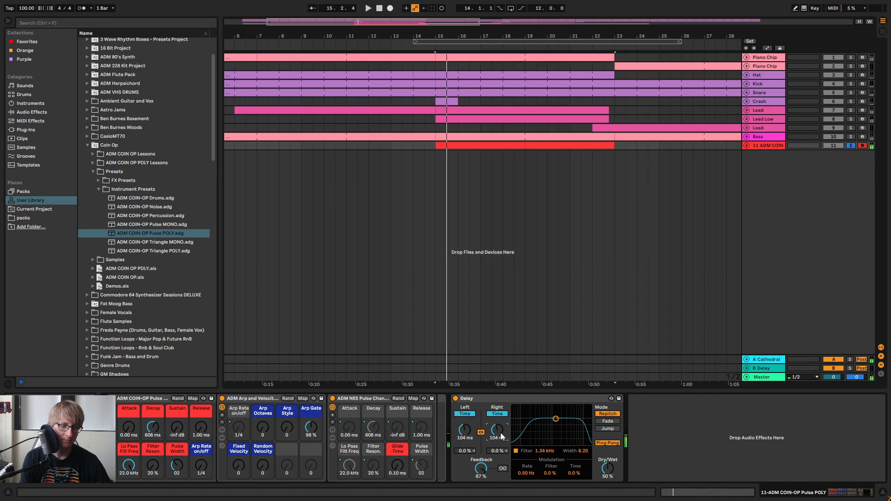
{"action": "key", "text": "space"}
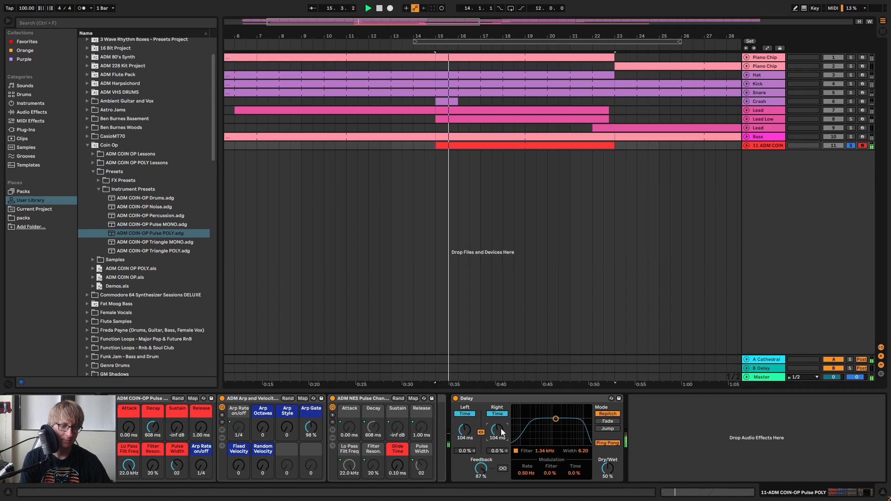
Unsolo track 11 and try a delay time of 118 ms against the full mix
{"action": "left_click", "coordinate": [851, 146]}
{"action": "key", "text": "space"}
{"action": "key", "text": "space"}
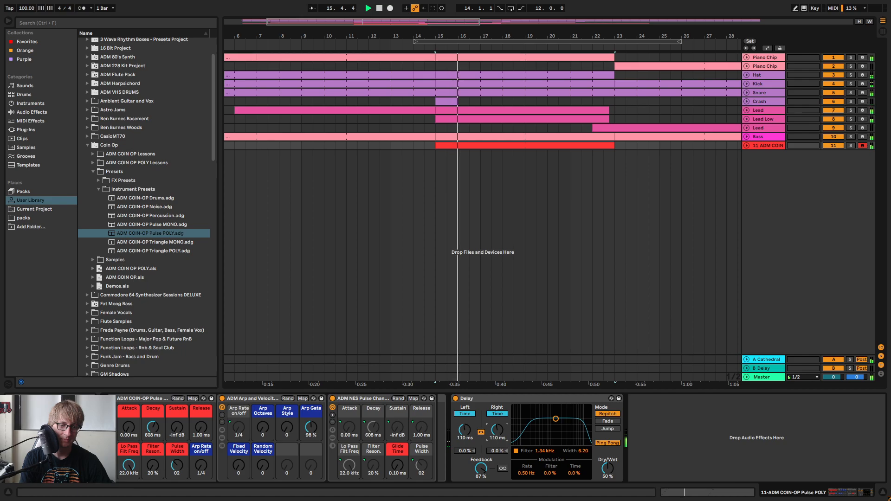
{"action": "left_click_drag", "start_coordinate": [497, 430], "coordinate": [497, 426]}
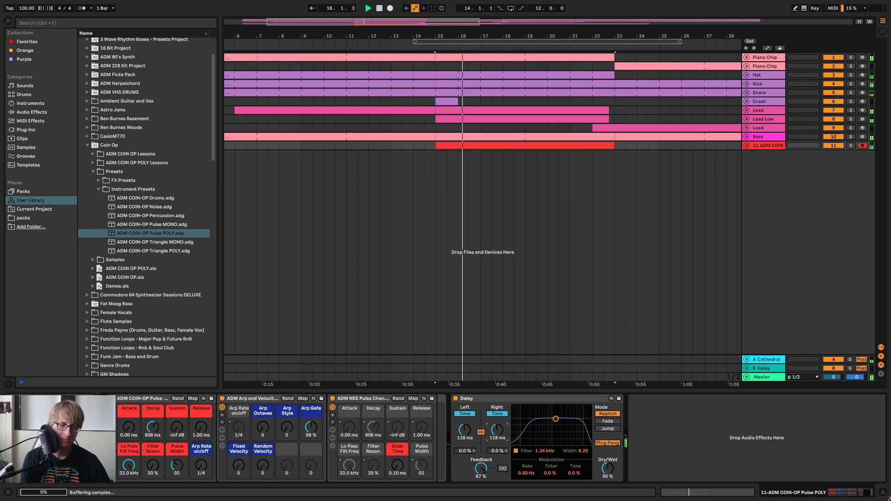
Solo track 11 again and try a delay time of 141 ms, replaying the passage
{"action": "left_click", "coordinate": [850, 146]}
{"action": "left_click_drag", "start_coordinate": [497, 430], "coordinate": [497, 422]}
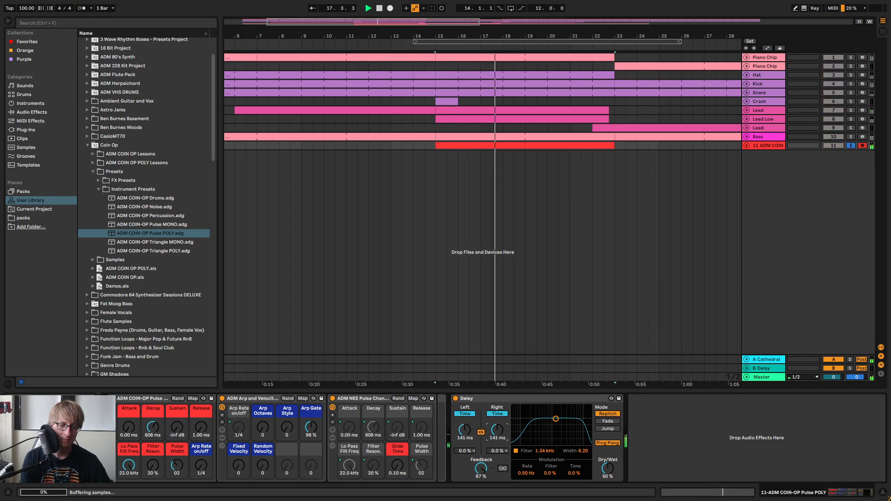
{"action": "key", "text": "space"}
{"action": "key", "text": "space"}
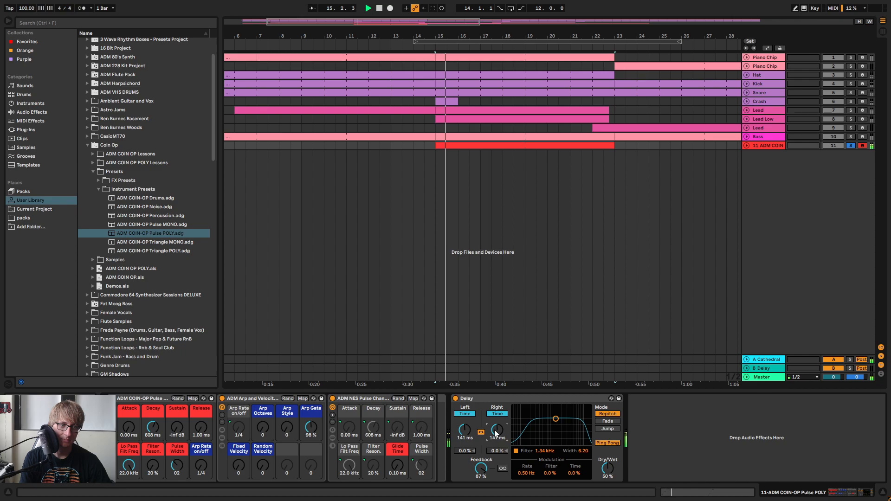
Unsolo track 11, set the delay time to 115 ms in the full mix and stop playback
{"action": "left_click", "coordinate": [851, 145]}
{"action": "key", "text": "Tab"}
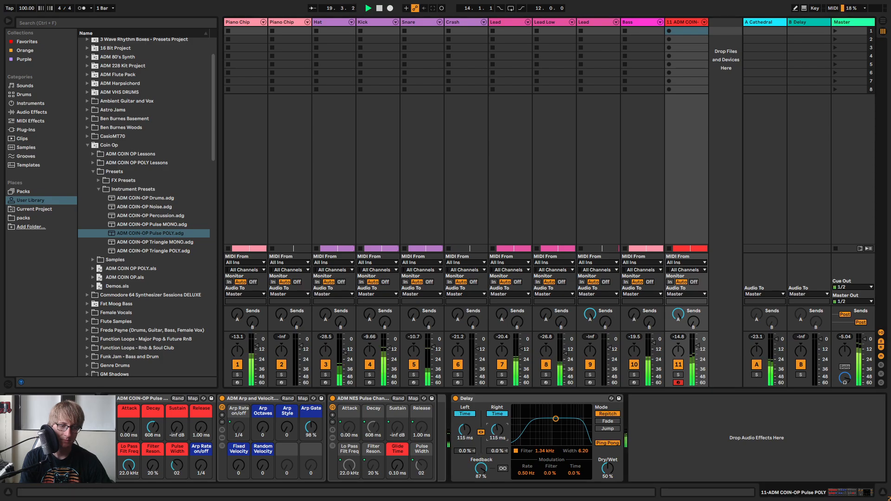
{"action": "key", "text": "Tab"}
{"action": "key", "text": "space"}
Move the first group's B2, D3 and G3 notes to 1.1.1 so they sound together with G2, and audition the chord
{"action": "double_click", "coordinate": [514, 145]}
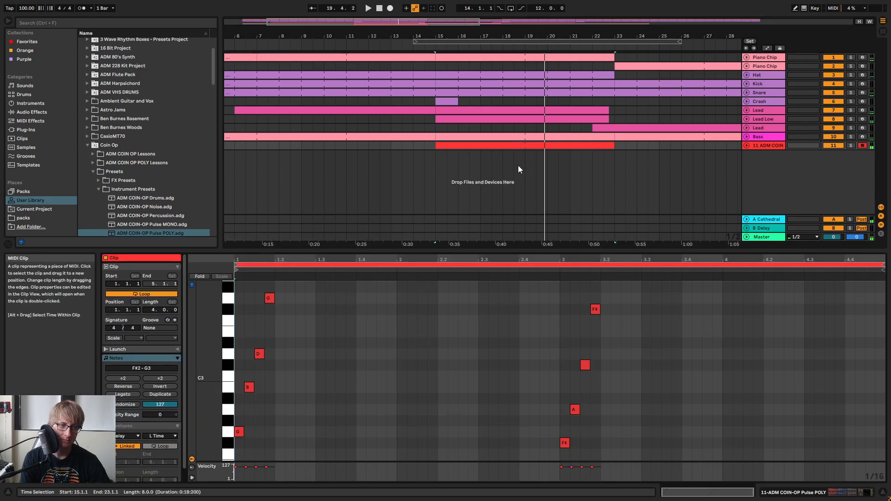
{"action": "left_click_drag", "start_coordinate": [245, 260], "coordinate": [246, 270]}
{"action": "left_click_drag", "start_coordinate": [249, 400], "coordinate": [287, 285]}
{"action": "key", "text": "Left"}
{"action": "key", "text": "Left"}
{"action": "key", "text": "Left"}
{"action": "key", "text": "Left"}
{"action": "key", "text": "Left"}
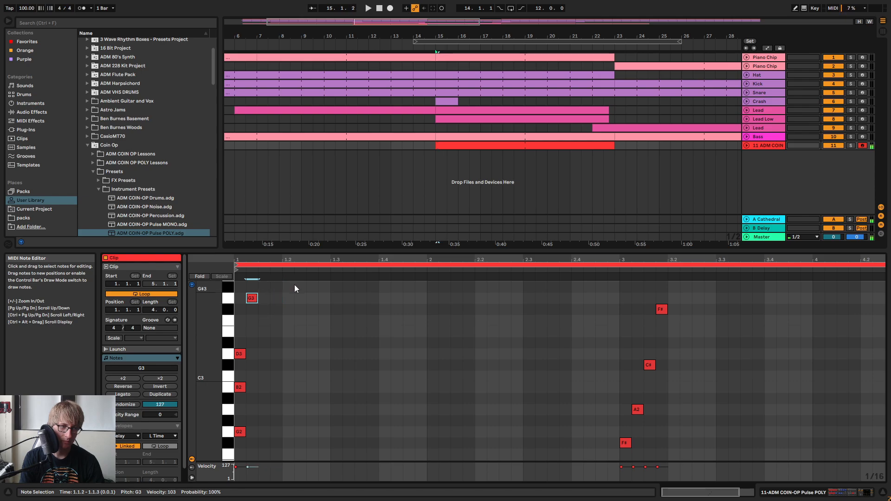
{"action": "key", "text": "space"}
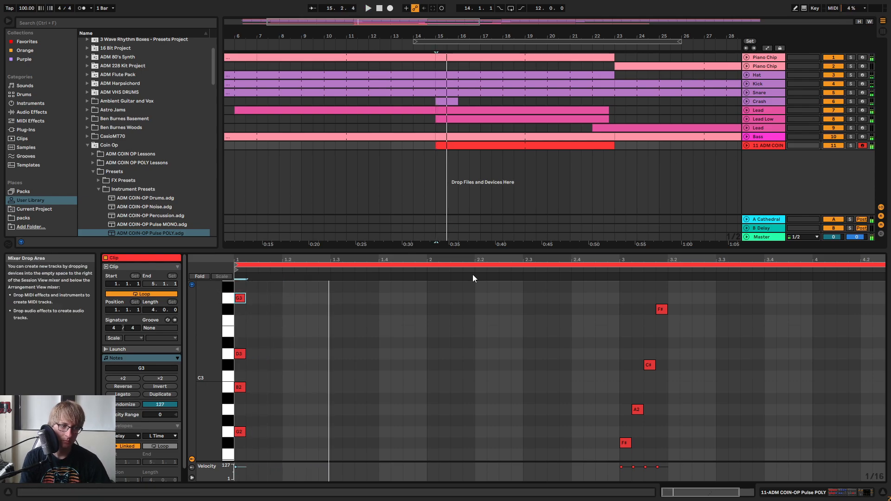
Stagger the first chord as a quick strum, shifting B2 and D3 progressively later and G3 to 1.1.2
{"action": "left_click_drag", "start_coordinate": [238, 261], "coordinate": [240, 288]}
{"action": "left_click_drag", "start_coordinate": [295, 394], "coordinate": [245, 387]}
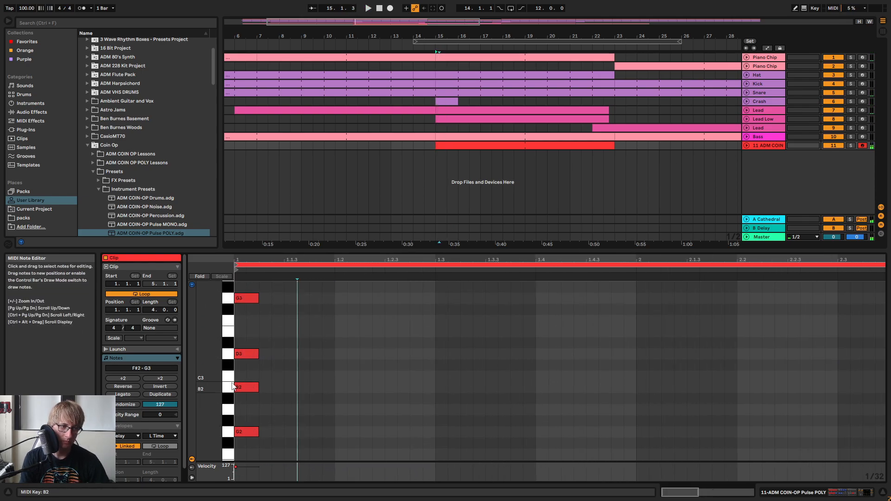
{"action": "key", "text": "ctrl+Right"}
{"action": "key", "text": "ctrl+Right"}
{"action": "key", "text": "ctrl+Right"}
{"action": "left_click_drag", "start_coordinate": [245, 355], "coordinate": [257, 356]}
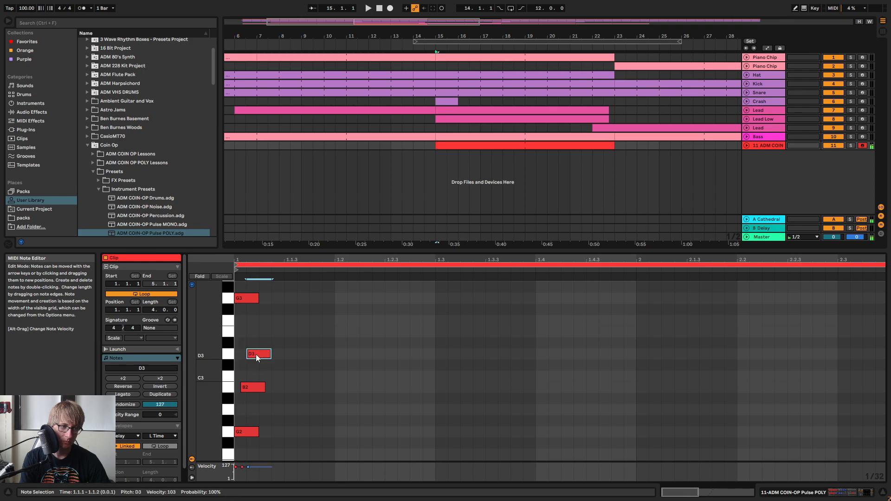
{"action": "left_click_drag", "start_coordinate": [246, 298], "coordinate": [269, 301]}
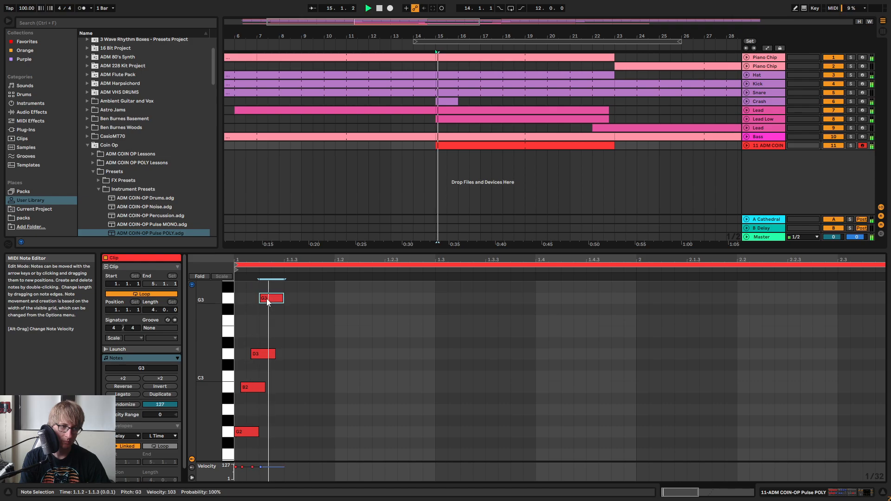
Audition the strummed chord soloed and in the full mix, playing from about bar 13
{"action": "left_click", "coordinate": [852, 146]}
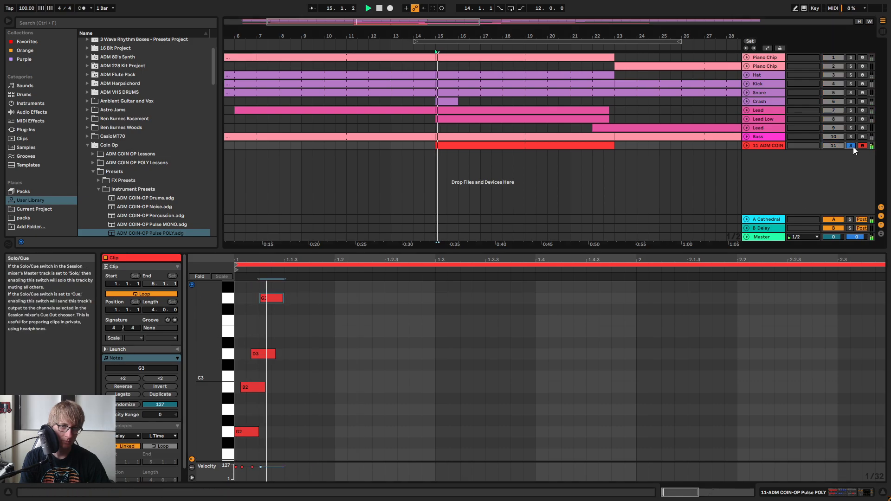
{"action": "left_click", "coordinate": [852, 146]}
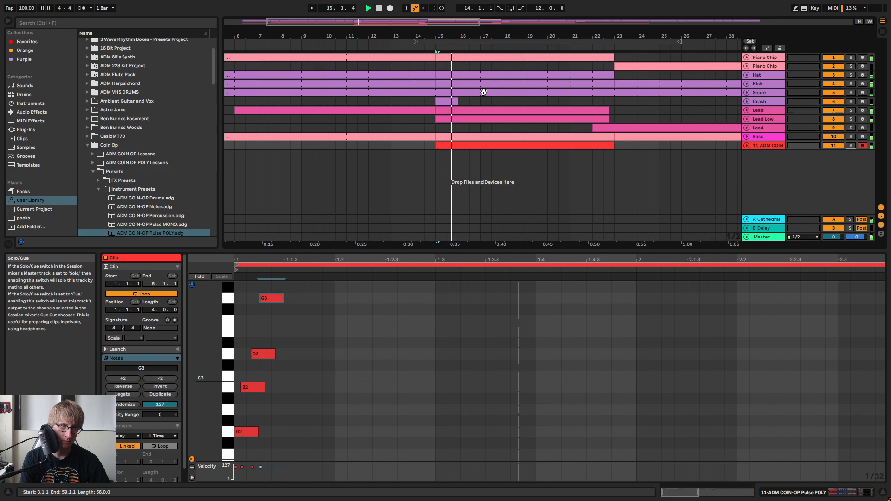
{"action": "left_click", "coordinate": [397, 57]}
{"action": "key", "text": "space"}
{"action": "left_click", "coordinate": [476, 145]}
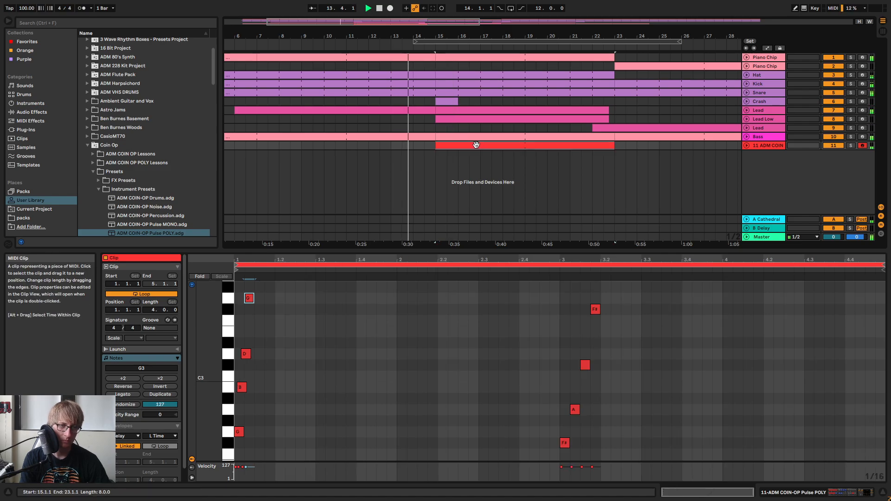
Rename track 11 as "Shimer"
{"action": "right_click", "coordinate": [769, 145]}
{"action": "left_click", "coordinate": [800, 186]}
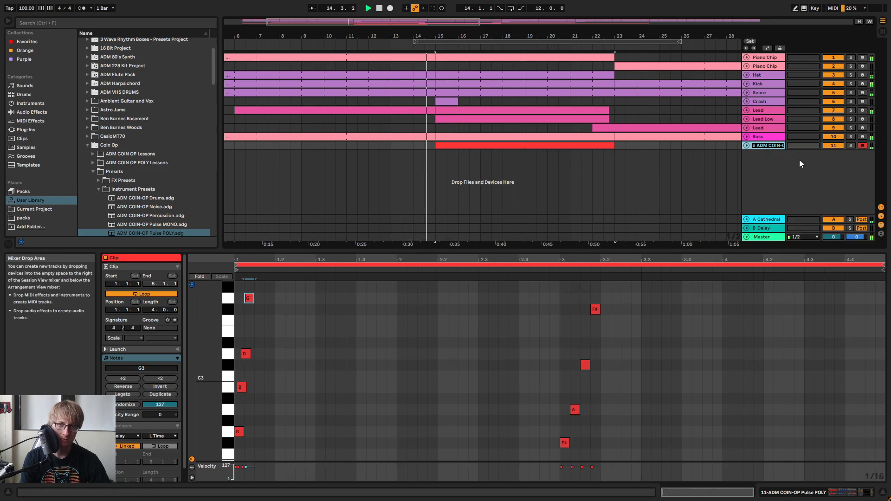
{"action": "type", "text": "Shimer"}
{"action": "key", "text": "Return"}
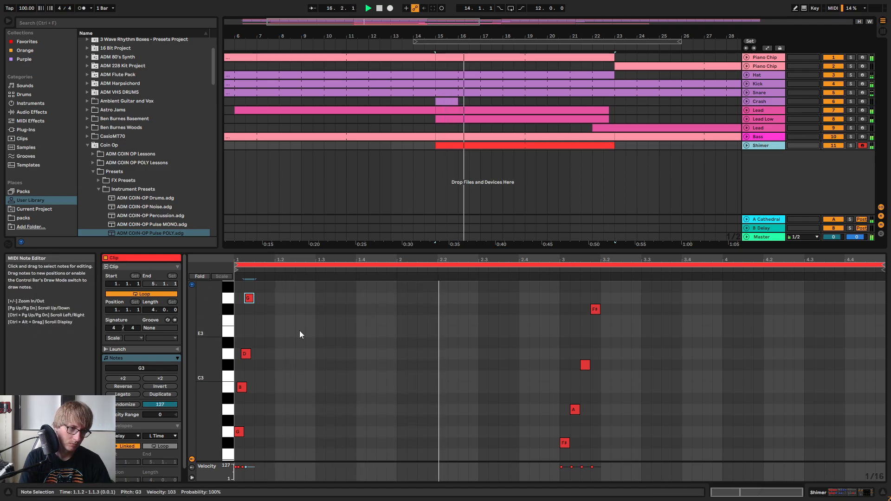
Place the playback position at 14.1.1 on the Shimer track, ahead of its clip
{"action": "left_click", "coordinate": [448, 344]}
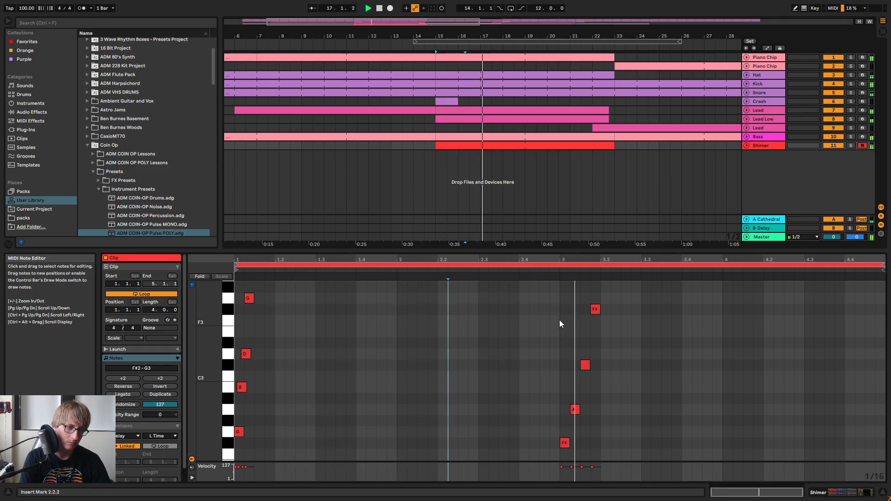
{"action": "left_click", "coordinate": [413, 146]}
{"action": "key", "text": "space"}
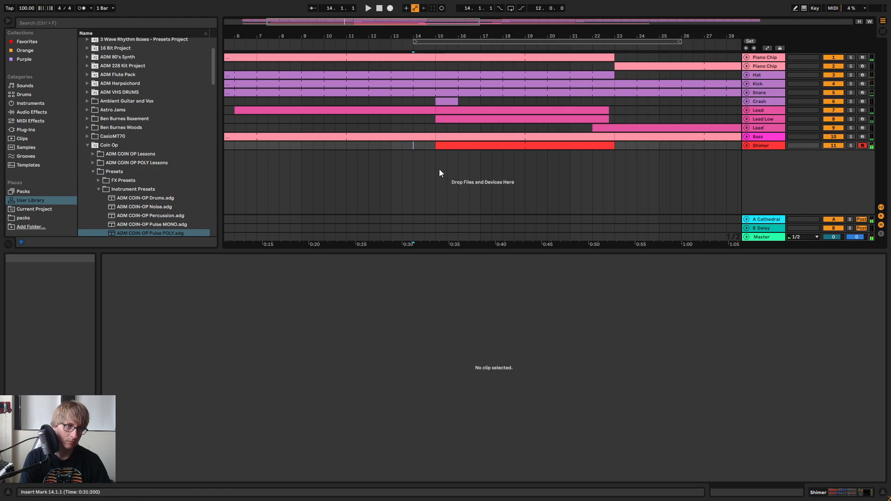
Unfold the Shimer track and move its clip slightly earlier so it starts at 14.4.3
{"action": "left_click", "coordinate": [439, 145]}
{"action": "left_click_drag", "start_coordinate": [429, 38], "coordinate": [628, 79]}
{"action": "mouse_move", "coordinate": [650, 146]}
{"action": "left_mouse_down"}
{"action": "mouse_move", "coordinate": [642, 146]}
{"action": "mouse_move", "coordinate": [659, 145]}
{"action": "left_mouse_up"}
{"action": "left_click", "coordinate": [747, 145]}
{"action": "left_click", "coordinate": [694, 167]}
{"action": "left_click", "coordinate": [667, 146]}
Play across the start of bar 15 and examine up close how the Shimer chord notes line up with it
{"action": "left_click", "coordinate": [563, 43]}
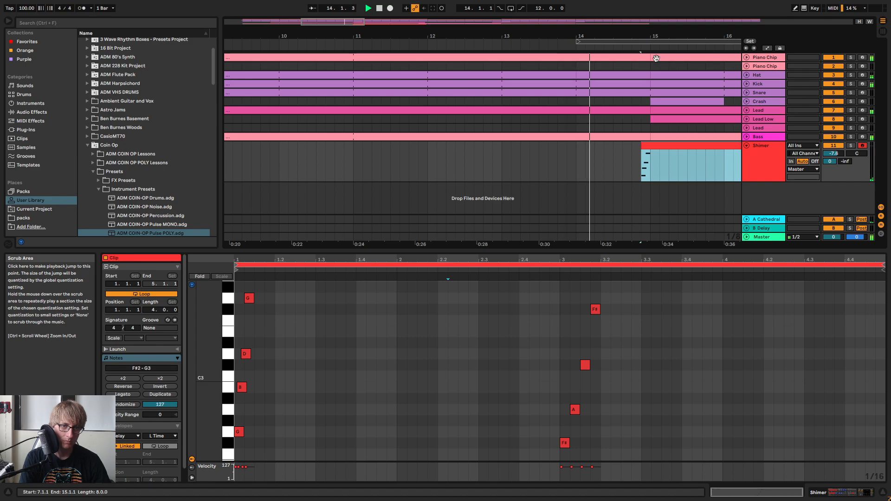
{"action": "left_click_drag", "start_coordinate": [677, 34], "coordinate": [569, 79]}
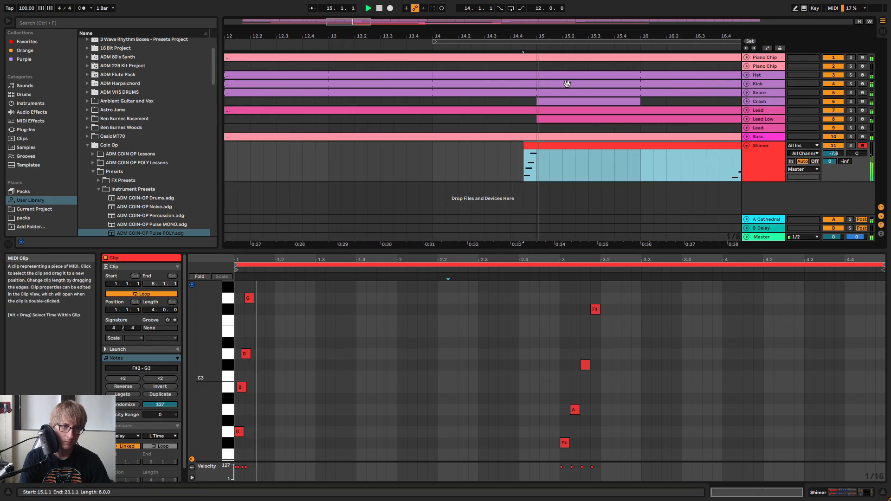
{"action": "key", "text": "space"}
{"action": "left_click_drag", "start_coordinate": [534, 36], "coordinate": [547, 112]}
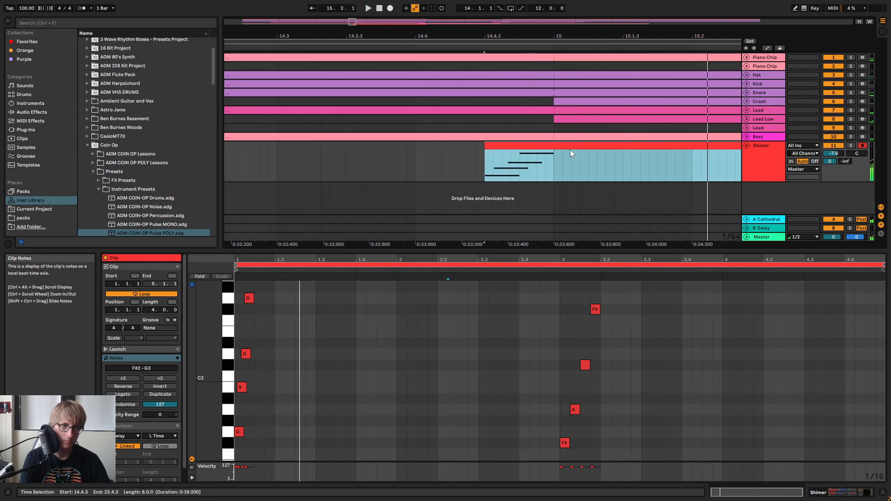
Move the Shimer clip later so it starts at 14.4.4, and play the arrangement from bar 14 across its entry
{"action": "left_click_drag", "start_coordinate": [570, 149], "coordinate": [613, 146]}
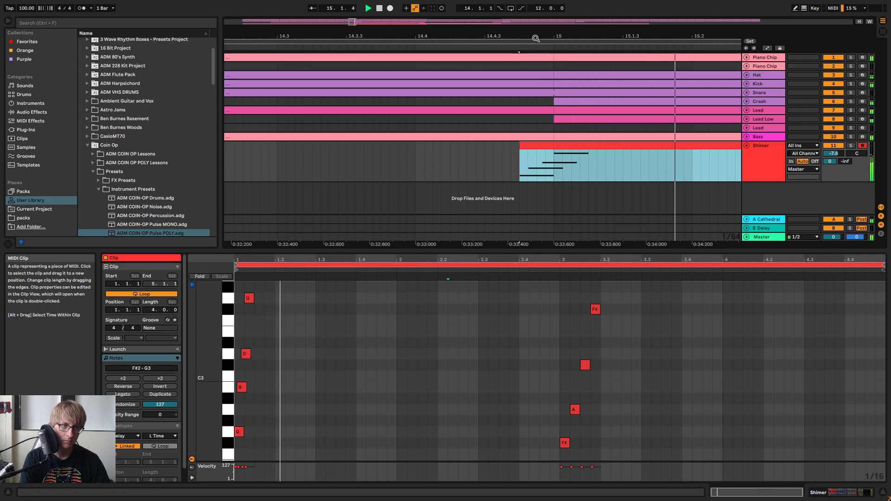
{"action": "left_click_drag", "start_coordinate": [534, 36], "coordinate": [547, 3]}
{"action": "left_click", "coordinate": [496, 45]}
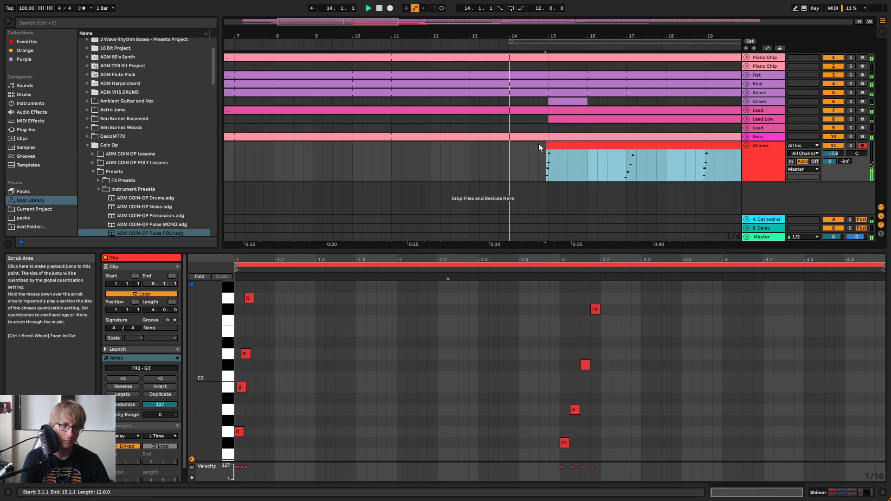
{"action": "left_click", "coordinate": [558, 186]}
{"action": "left_click", "coordinate": [634, 145]}
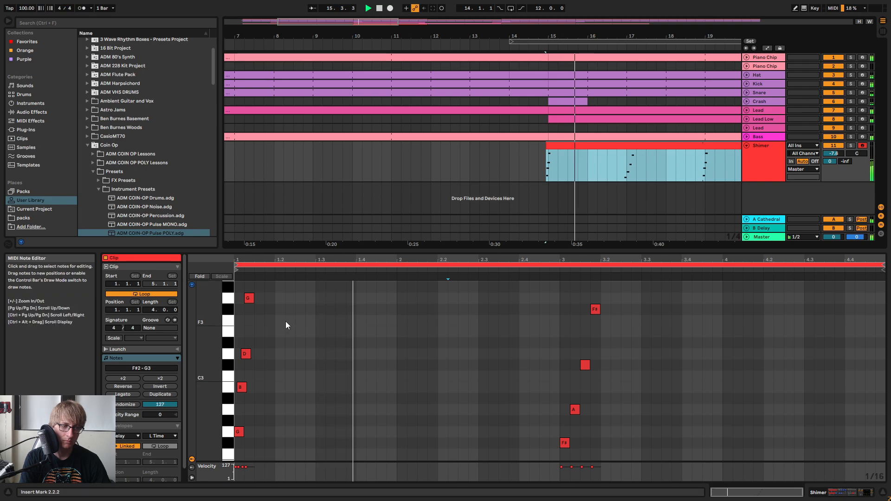
Tighten the opening Shimer chord's strum by moving D3 and G3 each 1/64 earlier, and play the chord soloed
{"action": "key", "text": "space"}
{"action": "left_click_drag", "start_coordinate": [253, 260], "coordinate": [253, 299]}
{"action": "left_click_drag", "start_coordinate": [264, 354], "coordinate": [260, 354]}
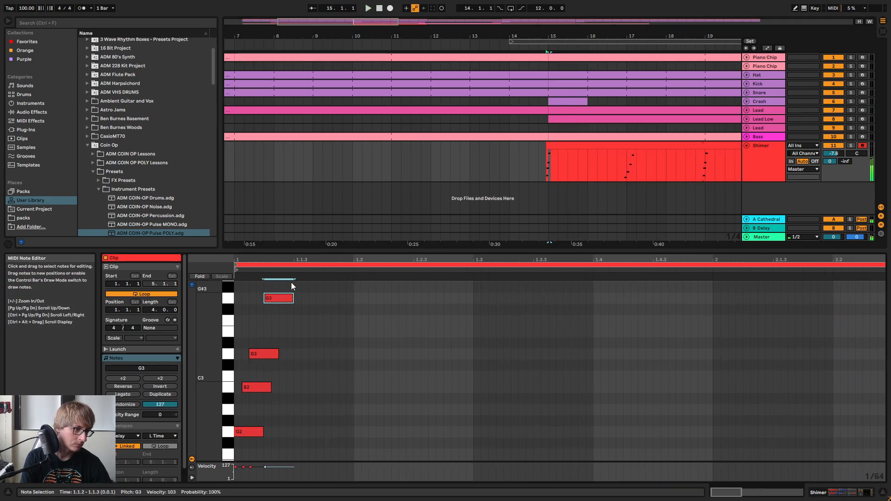
{"action": "key", "text": "Left"}
{"action": "left_click", "coordinate": [850, 146]}
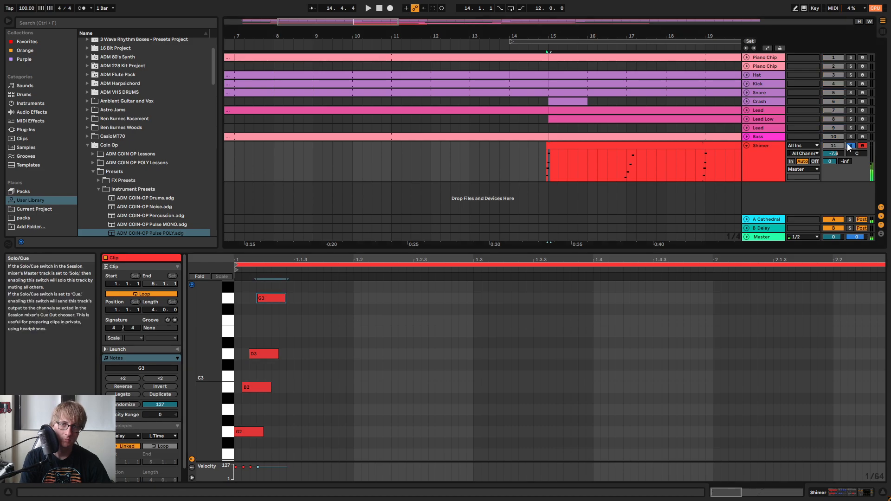
{"action": "key", "text": "space"}
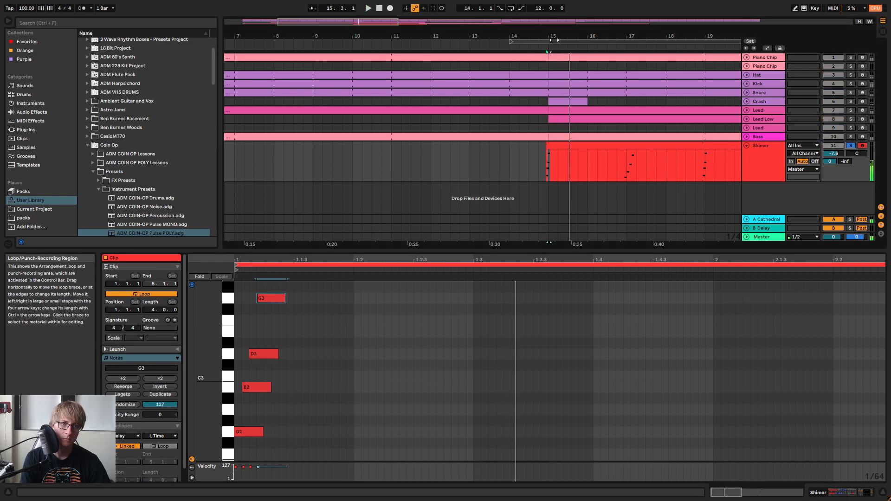
{"action": "key", "text": "space"}
Shift the Shimer clip about 1/64 later within 14.4.4, play its entry, and turn off the track's solo
{"action": "left_click_drag", "start_coordinate": [549, 37], "coordinate": [447, 207]}
{"action": "left_click", "coordinate": [515, 145]}
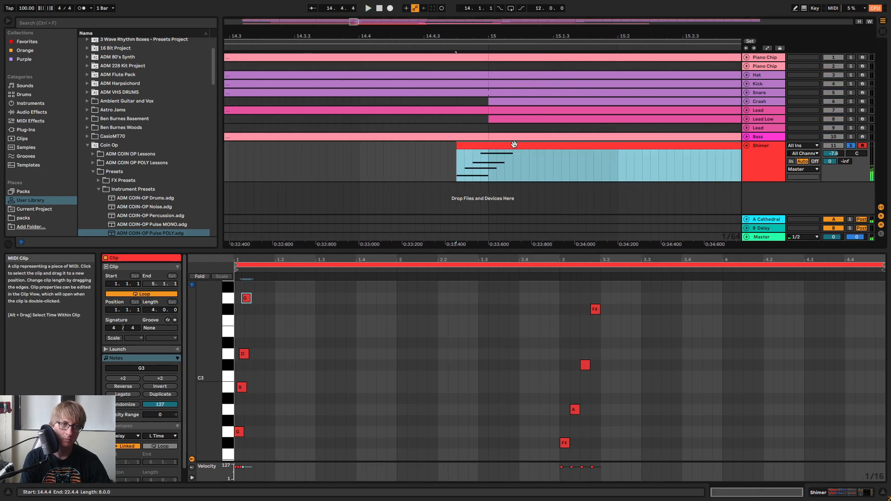
{"action": "left_click_drag", "start_coordinate": [502, 143], "coordinate": [509, 145]}
{"action": "key", "text": "space"}
{"action": "key", "text": "space"}
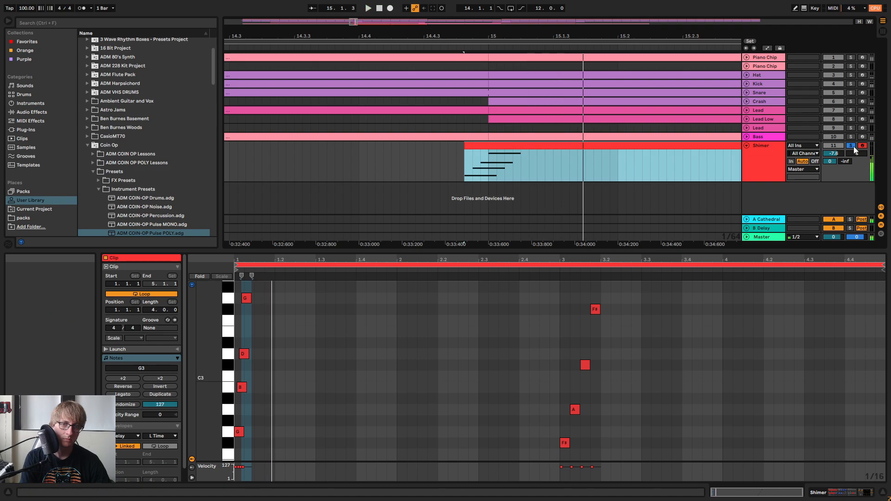
{"action": "left_click", "coordinate": [851, 145]}
Play the full mix from bar 14, and move the Shimer clip to start exactly at 15.1.1
{"action": "left_click_drag", "start_coordinate": [520, 35], "coordinate": [524, 31]}
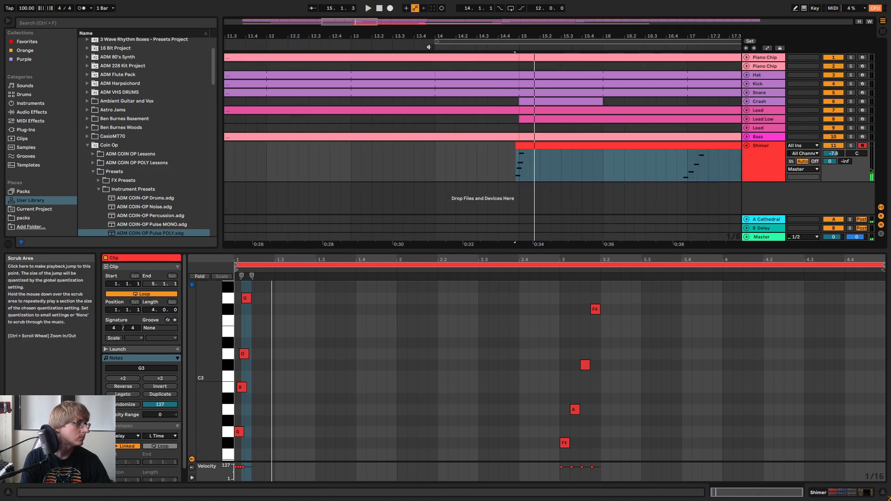
{"action": "left_click", "coordinate": [454, 46]}
{"action": "left_click", "coordinate": [475, 41]}
{"action": "left_click", "coordinate": [475, 40]}
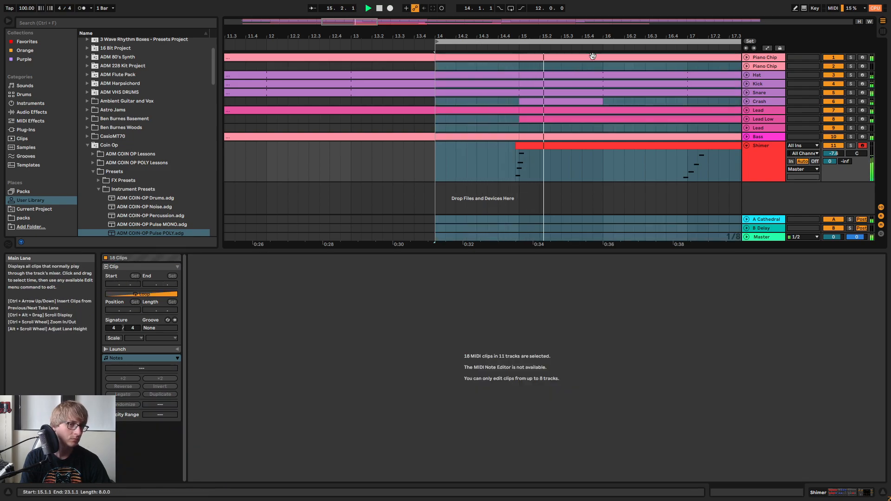
{"action": "left_click_drag", "start_coordinate": [577, 35], "coordinate": [467, 45]}
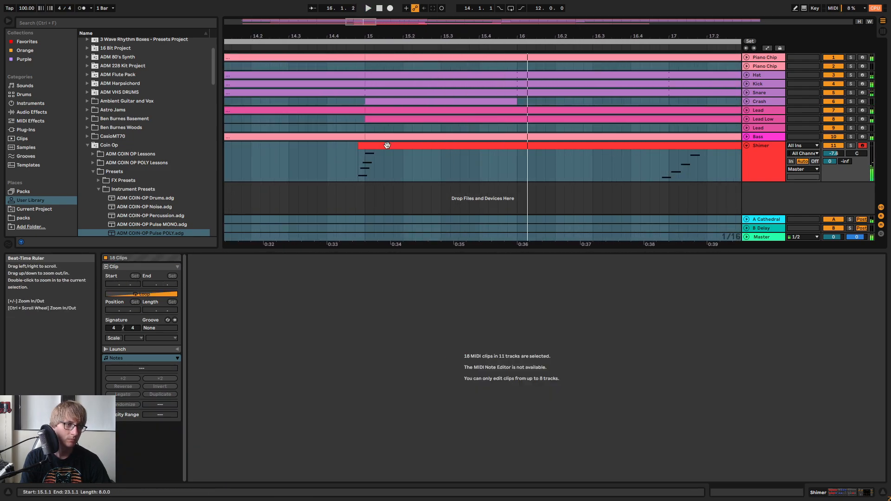
{"action": "left_click", "coordinate": [387, 146]}
{"action": "key", "text": "space"}
{"action": "left_click_drag", "start_coordinate": [379, 145], "coordinate": [385, 146]}
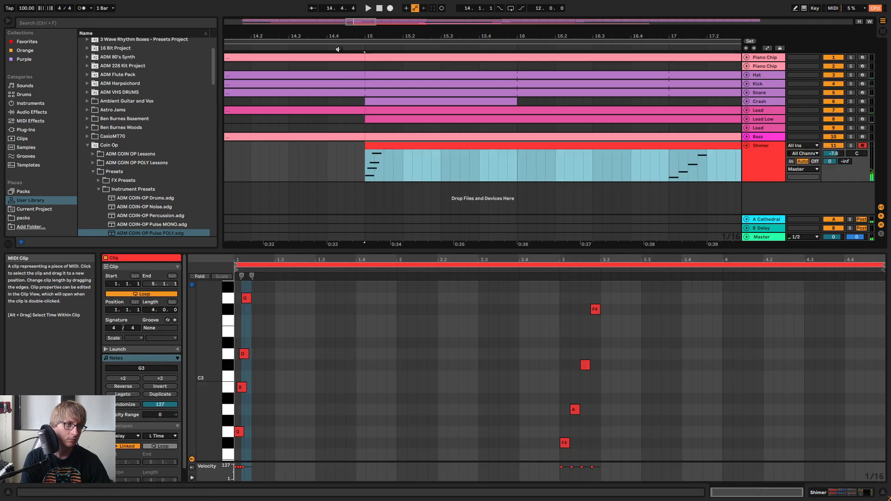
Move the Shimer clip back to about 1/32 ahead of bar 15 and play the full mix from bar 14
{"action": "left_click", "coordinate": [336, 49]}
{"action": "left_click_drag", "start_coordinate": [409, 38], "coordinate": [457, 56]}
{"action": "key", "text": "space"}
{"action": "left_click_drag", "start_coordinate": [465, 152], "coordinate": [455, 152]}
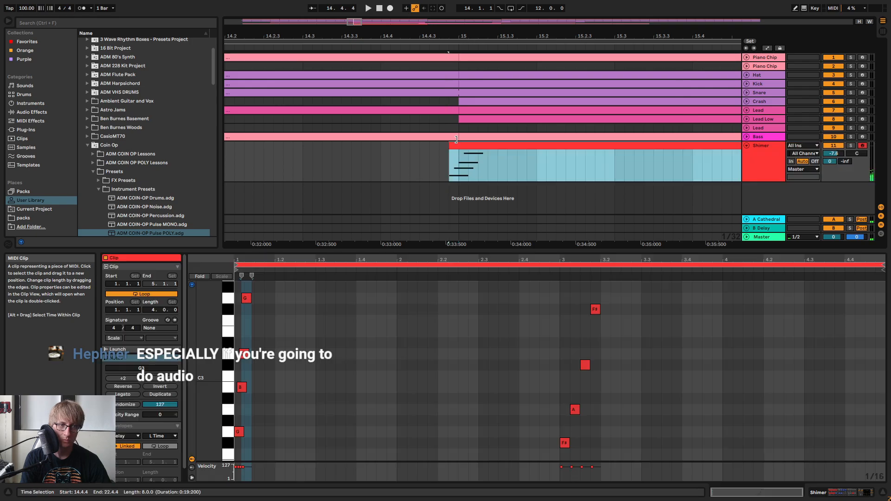
{"action": "left_click", "coordinate": [365, 49]}
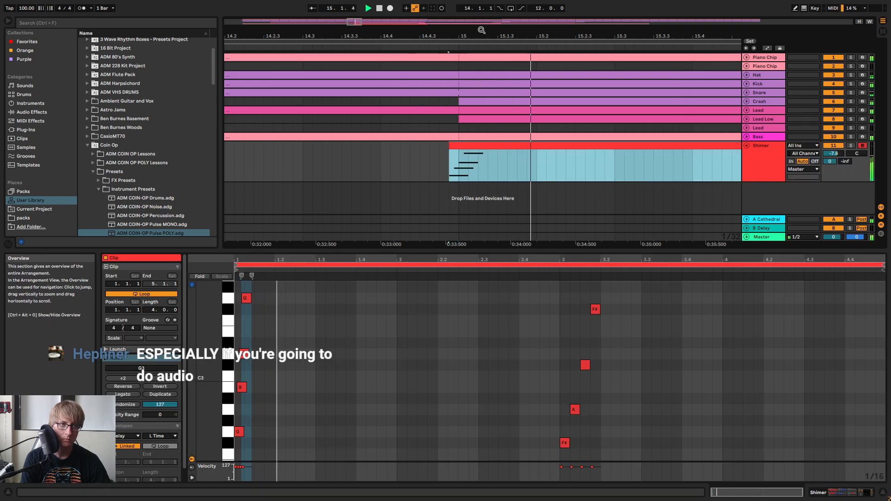
{"action": "left_click_drag", "start_coordinate": [480, 36], "coordinate": [468, 8]}
{"action": "key", "text": "space"}
{"action": "left_click", "coordinate": [452, 43]}
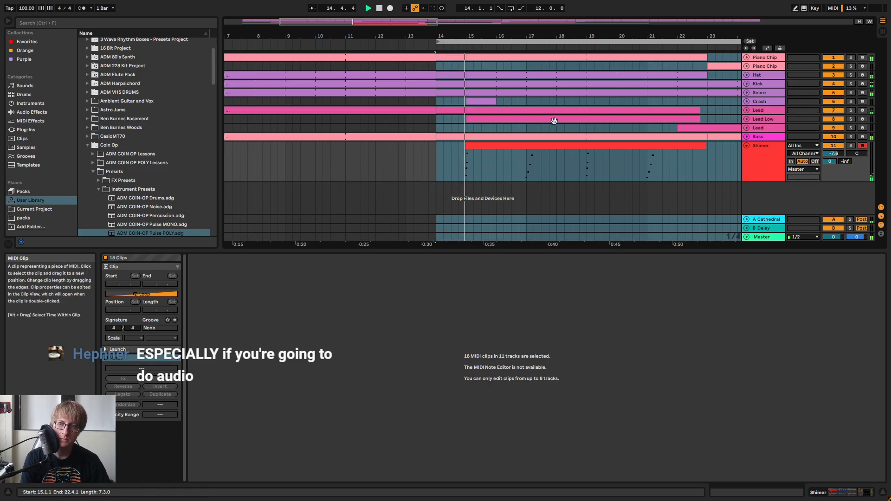
Shorten the Shimer clip to four bars so it ends at 18.4.4
{"action": "left_click", "coordinate": [710, 145]}
{"action": "left_click", "coordinate": [708, 151]}
{"action": "key", "text": "space"}
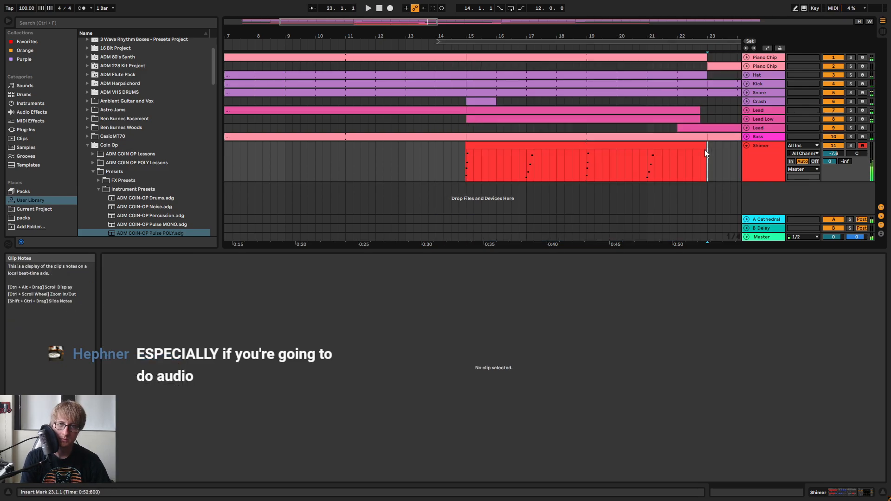
{"action": "left_click_drag", "start_coordinate": [706, 151], "coordinate": [587, 165]}
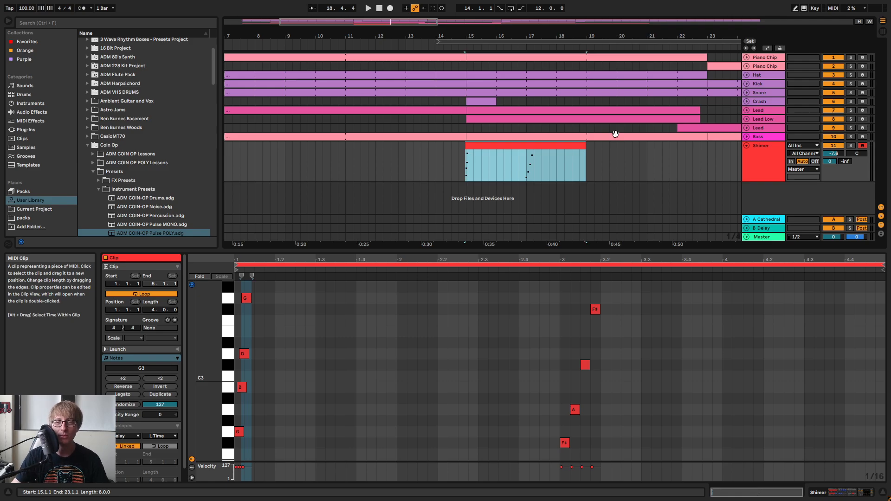
{"action": "left_click", "coordinate": [604, 156]}
{"action": "left_click", "coordinate": [552, 145]}
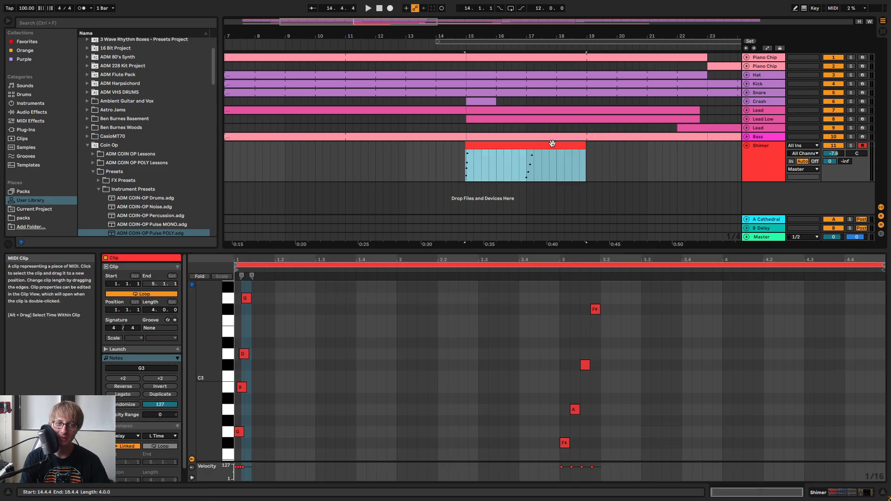
Enlarge the note editor and play the shortened Shimer clip up to its second chord
{"action": "key", "text": "space"}
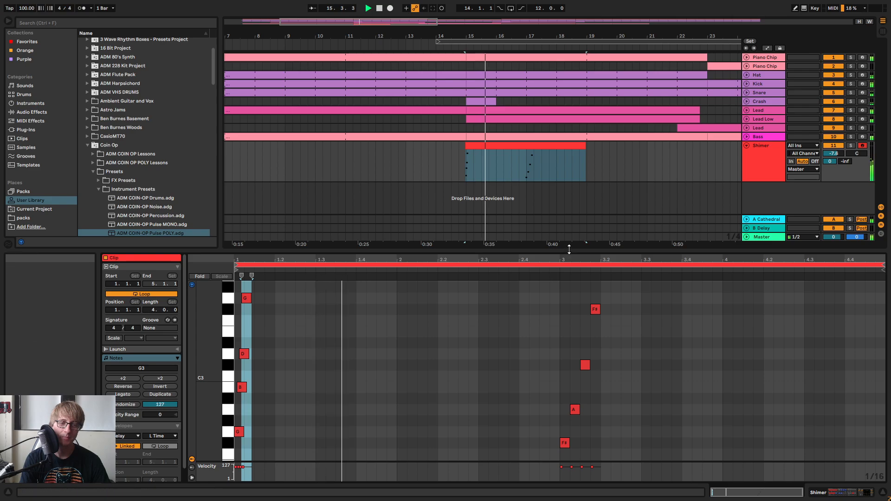
{"action": "left_click_drag", "start_coordinate": [569, 250], "coordinate": [573, 199]}
{"action": "left_click", "coordinate": [630, 327]}
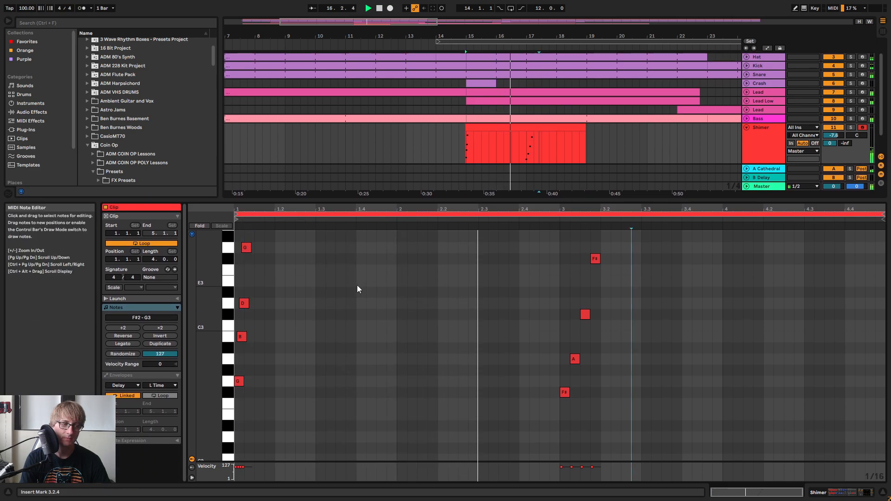
{"action": "key", "text": "space"}
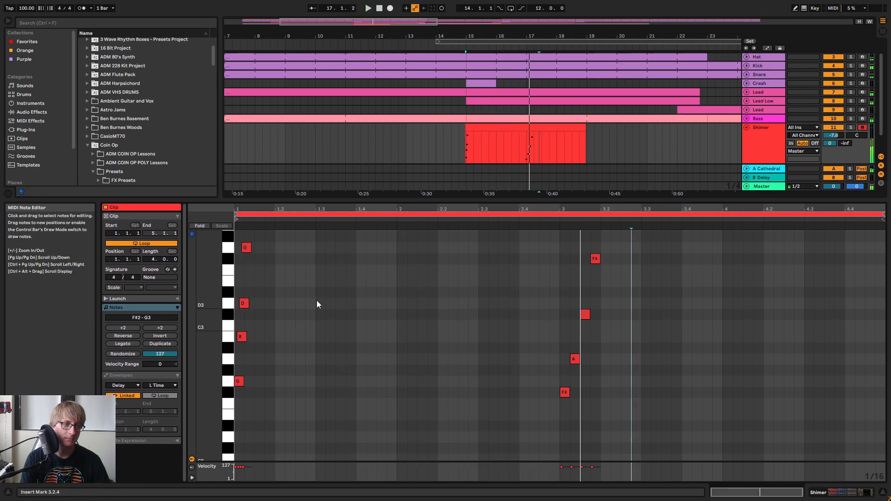
Quantize the Shimer notes to 1/16 and move D3 and G3 earlier so the whole first chord starts at 1.1.1
{"action": "left_click", "coordinate": [317, 300]}
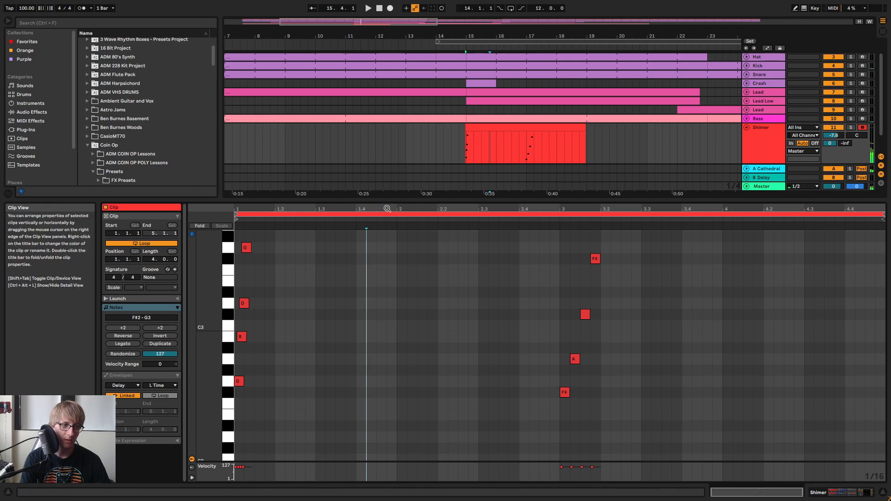
{"action": "right_click", "coordinate": [416, 340]}
{"action": "left_click", "coordinate": [434, 172]}
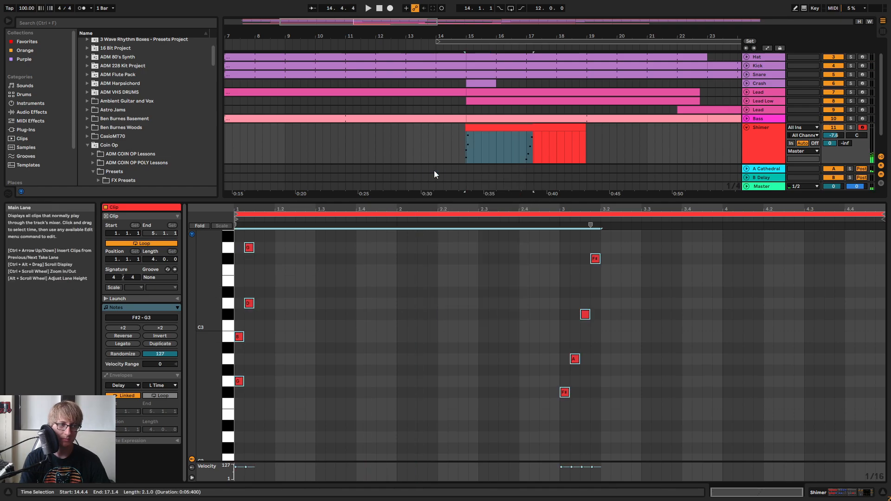
{"action": "left_click_drag", "start_coordinate": [248, 313], "coordinate": [264, 234]}
{"action": "key", "text": "Left"}
{"action": "key", "text": "space"}
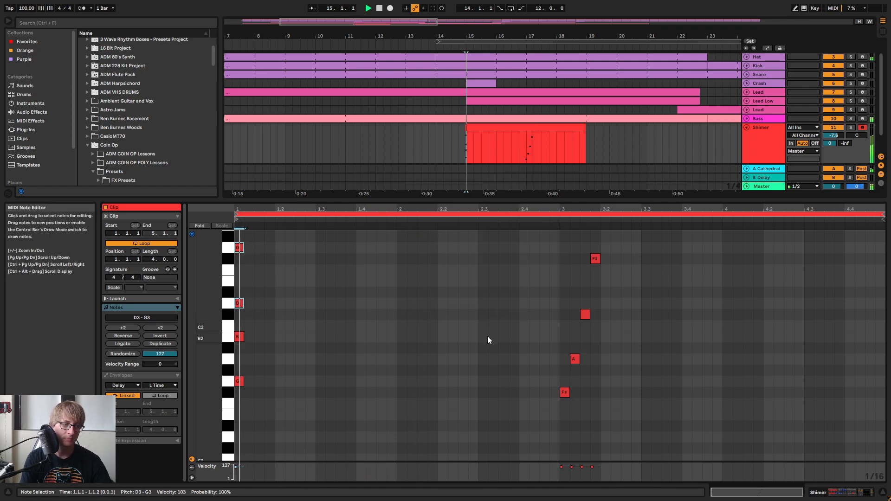
Move the Shimer clip to start exactly at 15.1.1 and show the track's devices
{"action": "left_click", "coordinate": [452, 286]}
{"action": "left_click_drag", "start_coordinate": [472, 37], "coordinate": [471, 70]}
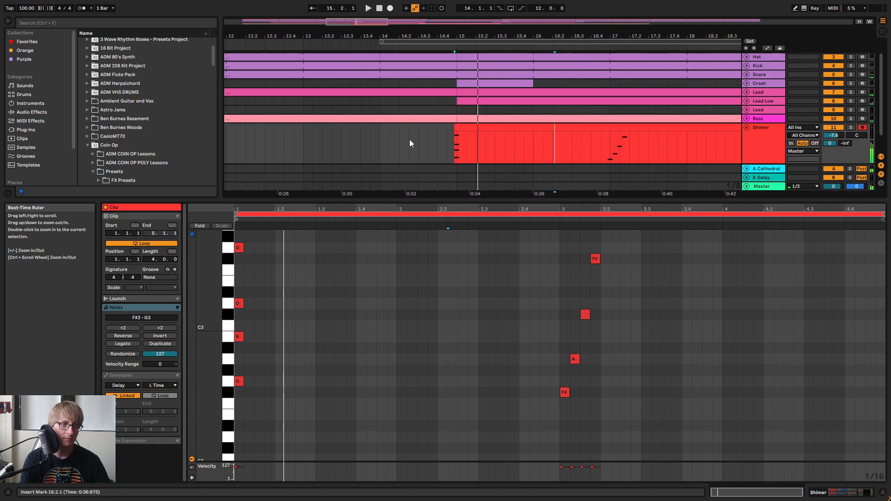
{"action": "left_click", "coordinate": [409, 139]}
{"action": "left_click_drag", "start_coordinate": [449, 38], "coordinate": [441, 132]}
{"action": "left_click", "coordinate": [489, 132]}
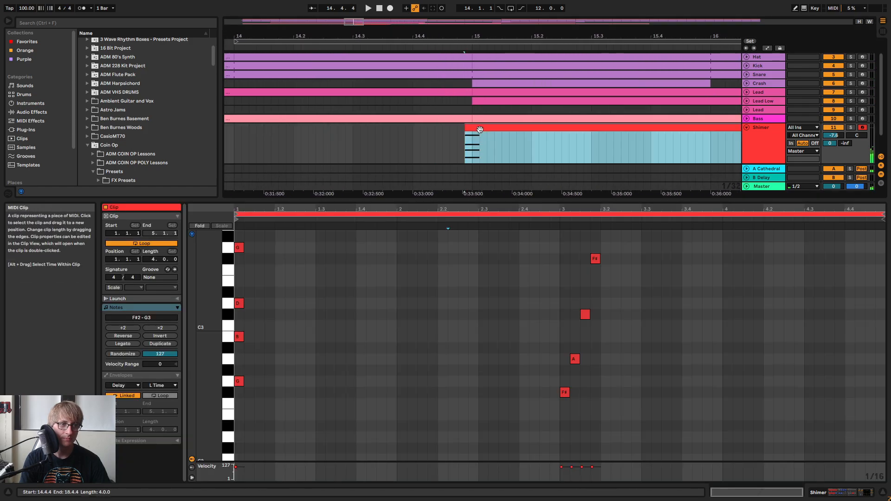
{"action": "left_click", "coordinate": [747, 134]}
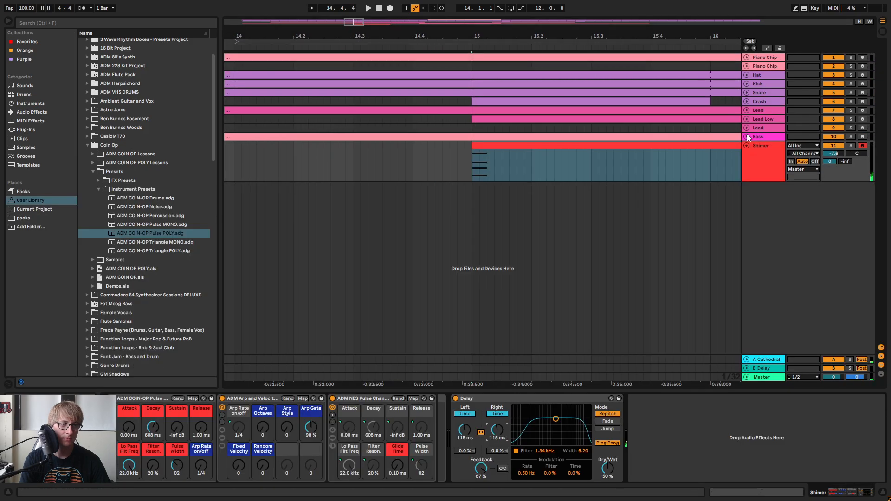
Try the Shimer track's Delay synced to one sixteenth on both channels, and play it soloed
{"action": "left_click", "coordinate": [498, 413]}
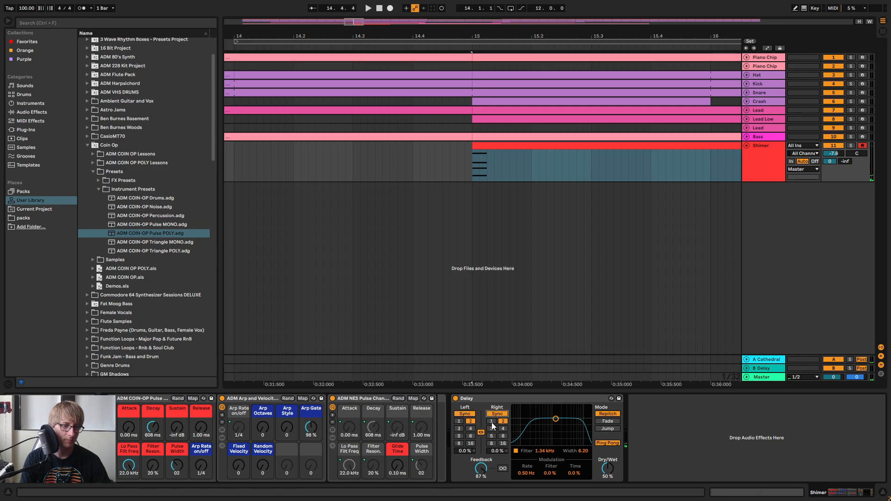
{"action": "key", "text": "space"}
{"action": "left_click", "coordinate": [851, 145]}
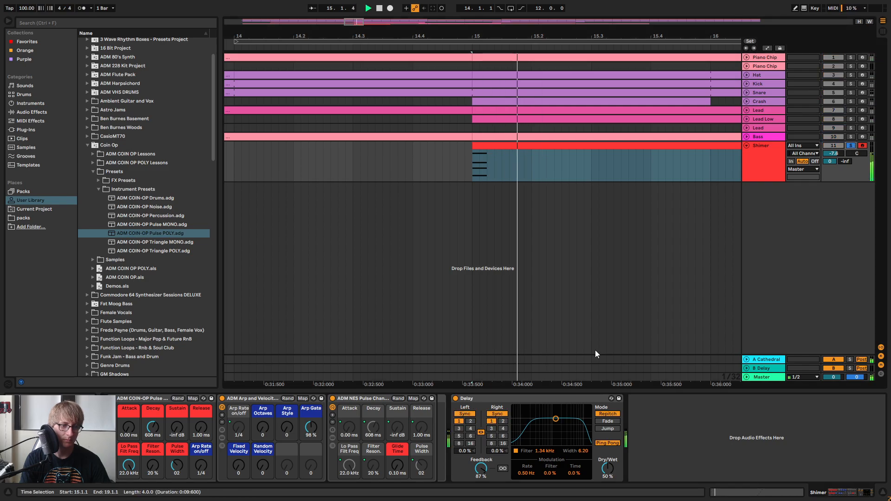
Return the Delay to unsynced time, try 66.8 ms on both channels, and play it with the track's solo off
{"action": "left_click", "coordinate": [499, 414]}
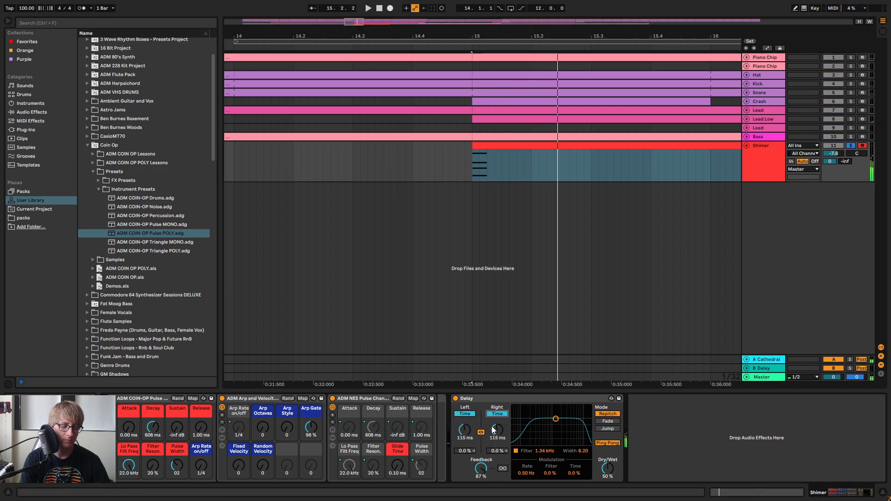
{"action": "mouse_move", "coordinate": [494, 431]}
{"action": "left_mouse_down"}
{"action": "mouse_move", "coordinate": [495, 443]}
{"action": "mouse_move", "coordinate": [497, 430]}
{"action": "left_mouse_up"}
{"action": "key", "text": "space"}
{"action": "key", "text": "space"}
{"action": "key", "text": "space"}
{"action": "key", "text": "space"}
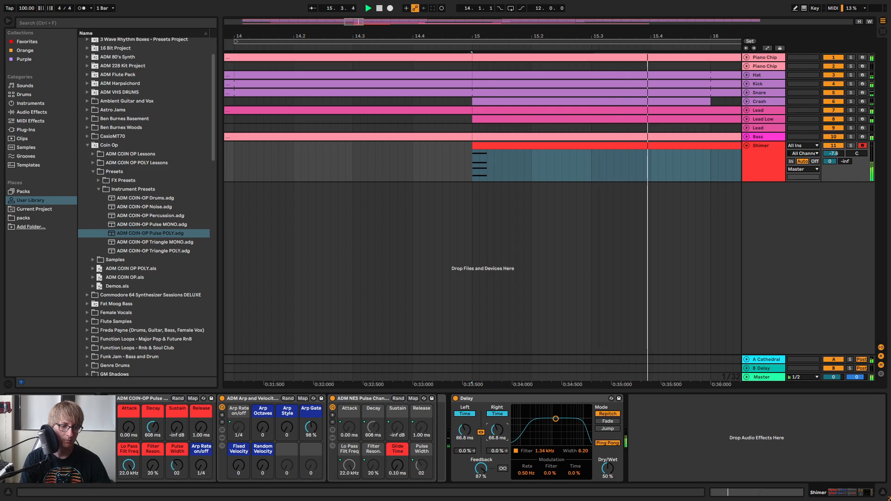
Raise the Delay time on both channels to 126 ms, playing bar 15 between adjustments
{"action": "key", "text": "space"}
{"action": "key", "text": "space"}
{"action": "left_click_drag", "start_coordinate": [497, 433], "coordinate": [497, 430]}
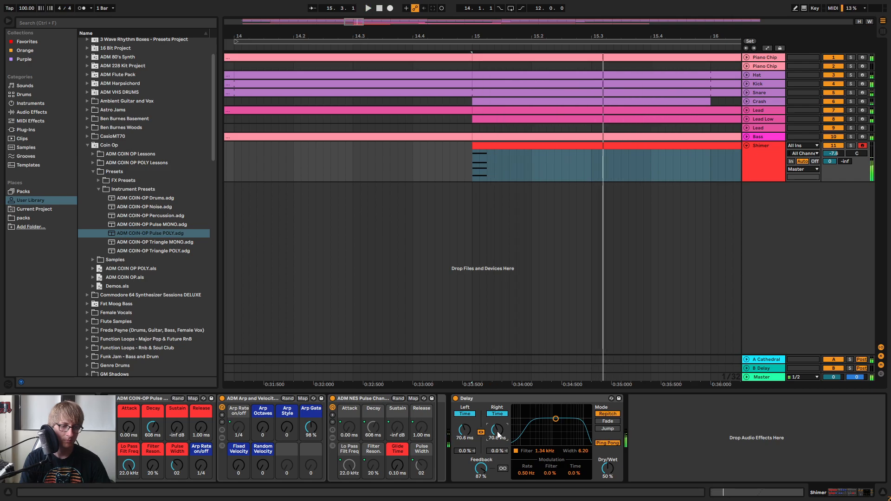
{"action": "key", "text": "space"}
{"action": "key", "text": "space"}
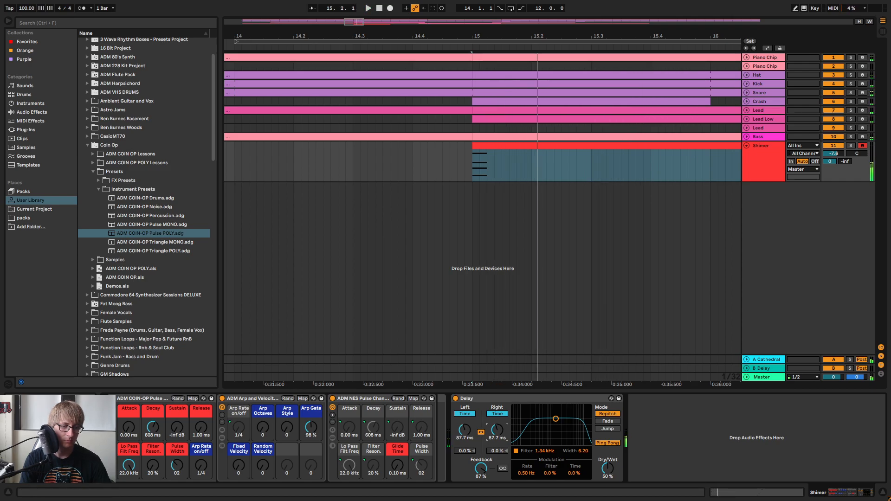
{"action": "left_click_drag", "start_coordinate": [497, 430], "coordinate": [498, 426]}
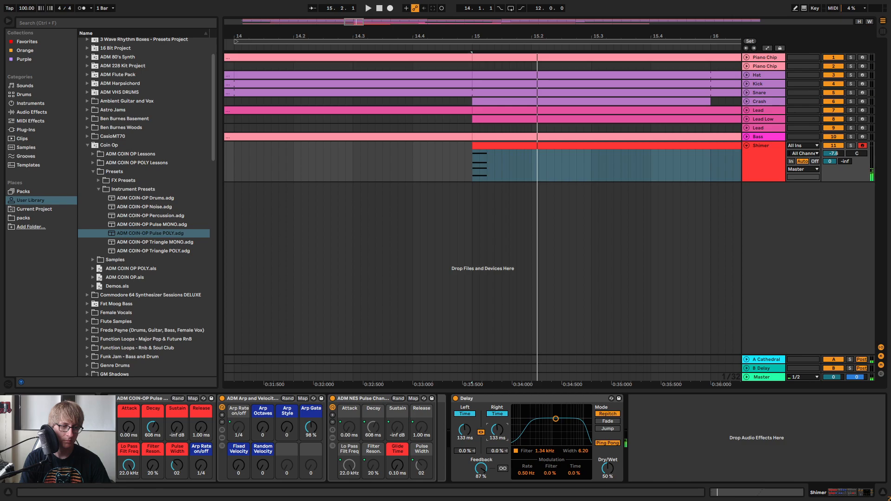
{"action": "key", "text": "space"}
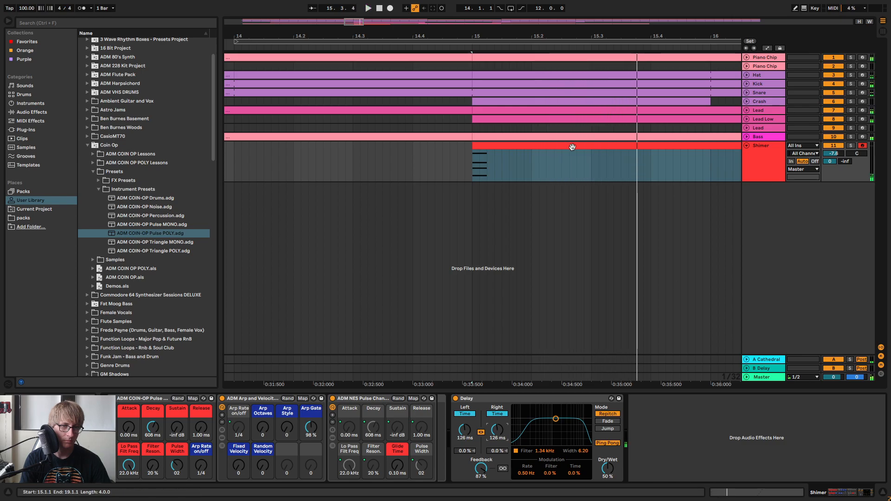
Lower the Shimer Delay time to 75.3 ms on both channels and play bar 15 with the track soloed
{"action": "left_click", "coordinate": [503, 145]}
{"action": "key", "text": "space"}
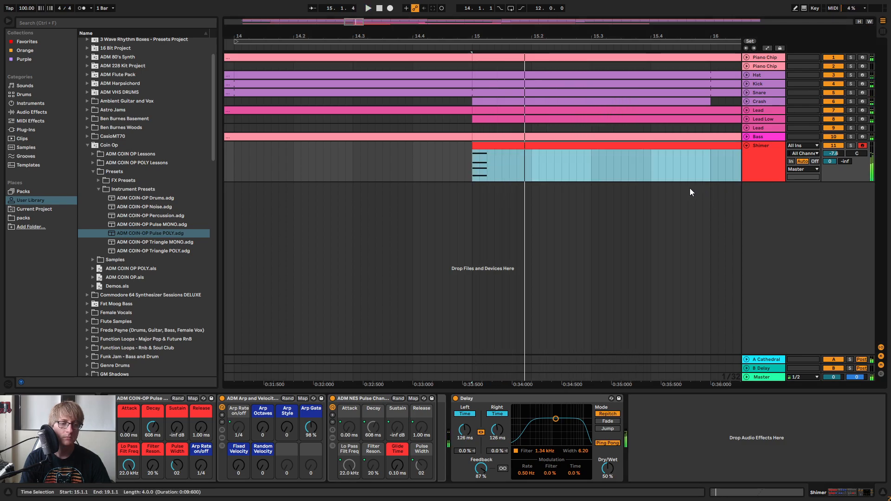
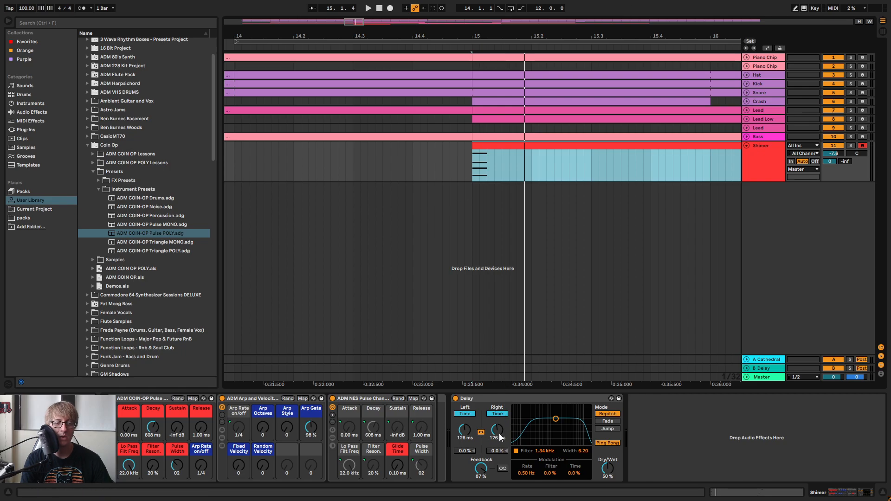
{"action": "left_click_drag", "start_coordinate": [498, 428], "coordinate": [498, 431]}
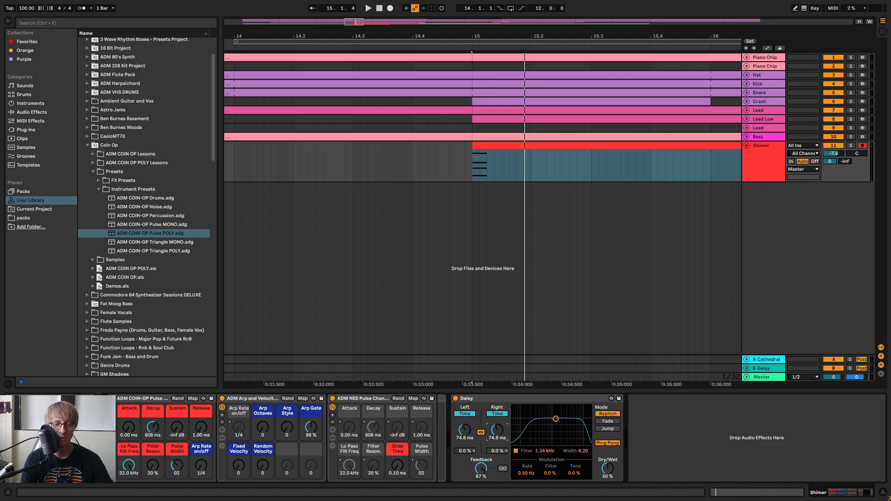
{"action": "key", "text": "space"}
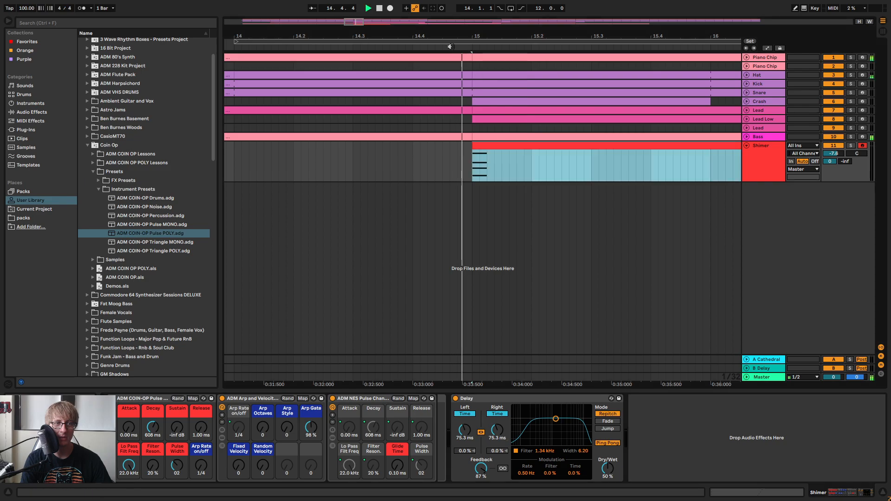
{"action": "left_click", "coordinate": [851, 146]}
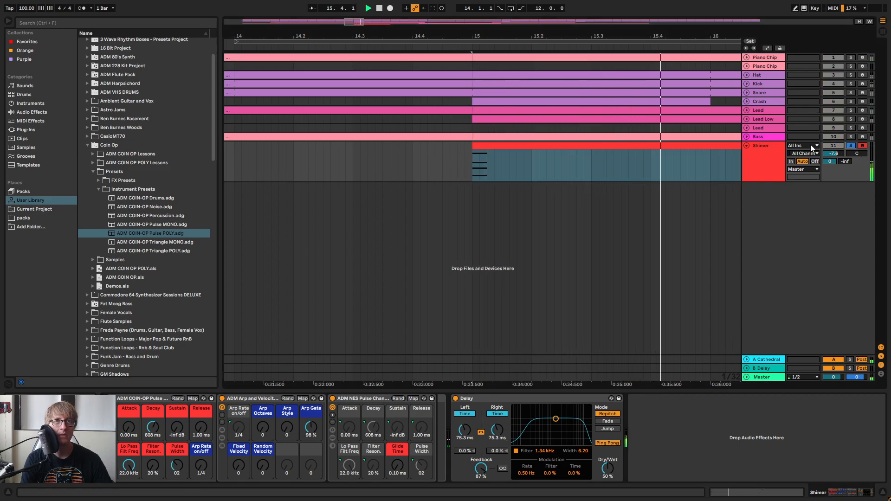
{"action": "key", "text": "space"}
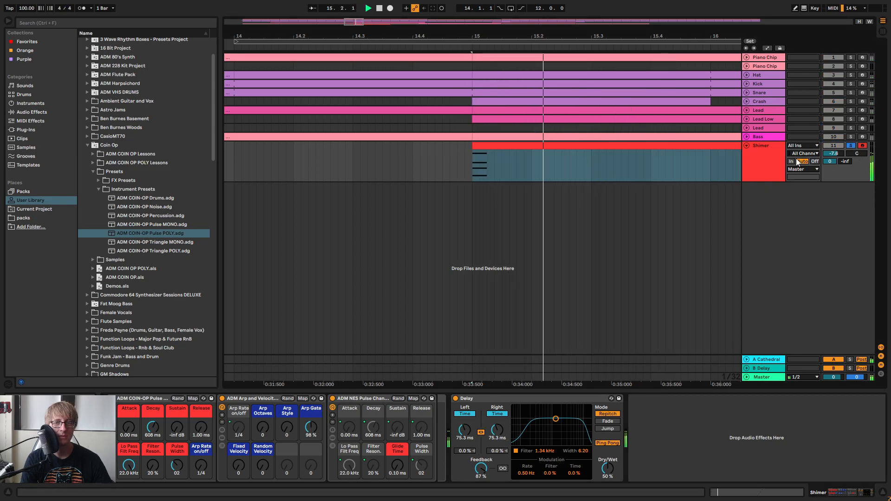
{"action": "left_click", "coordinate": [851, 146]}
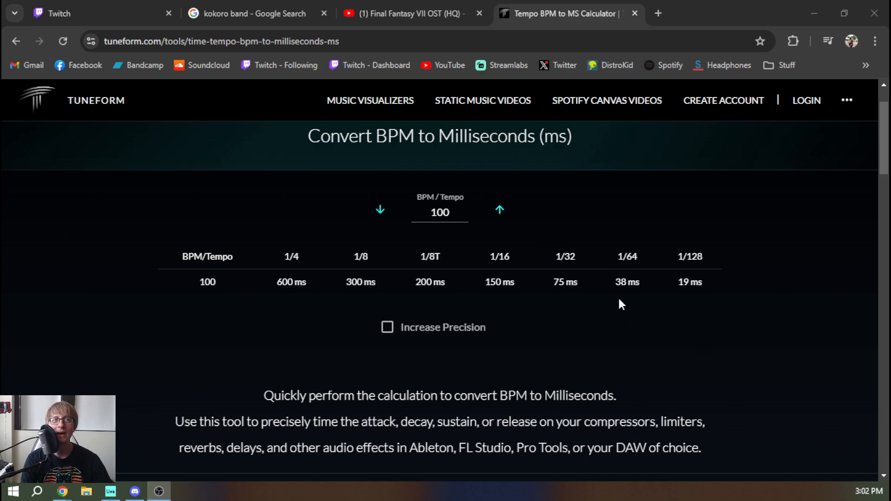
Check the delay times for tempos around 100 BPM in the Tuneform BPM-to-milliseconds calculator, ending back at 100
{"action": "scroll", "coordinate": [610, 286], "scroll_direction": "up", "scroll_amount": 2}
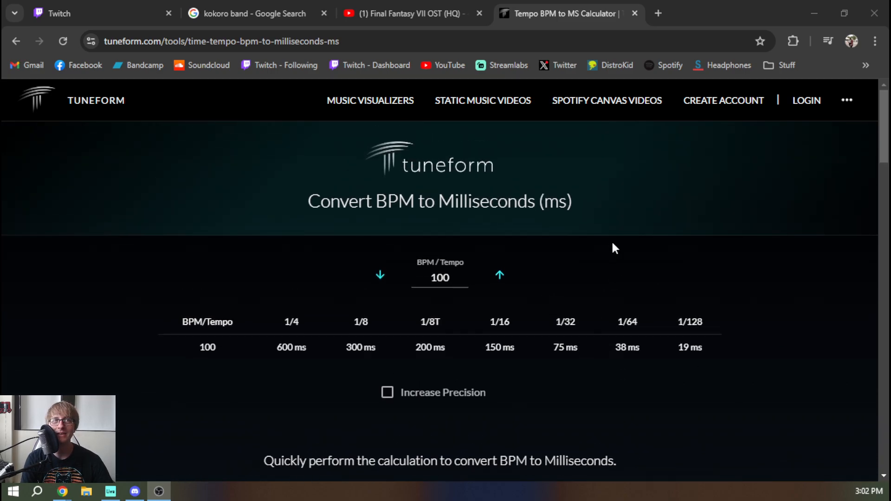
{"action": "scroll", "coordinate": [615, 248], "scroll_direction": "down", "scroll_amount": 2}
{"action": "left_click", "coordinate": [499, 209]}
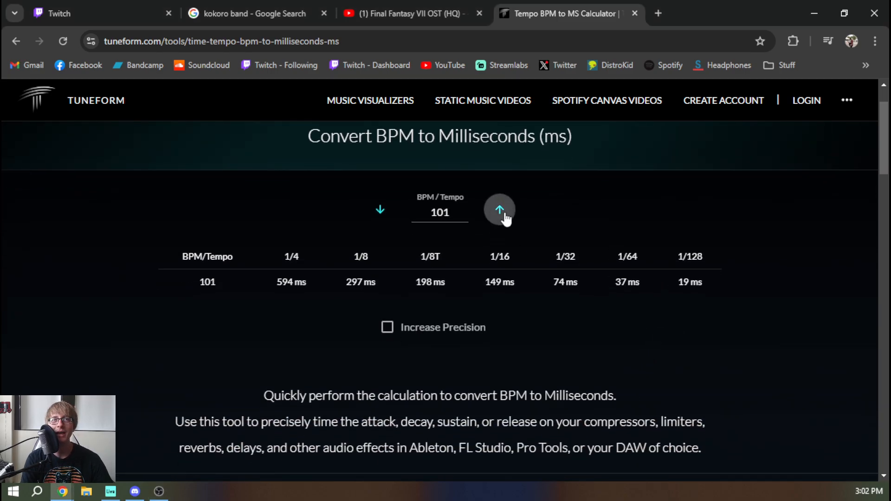
{"action": "left_click", "coordinate": [500, 210]}
{"action": "double_click", "coordinate": [499, 209]}
{"action": "left_click", "coordinate": [385, 222]}
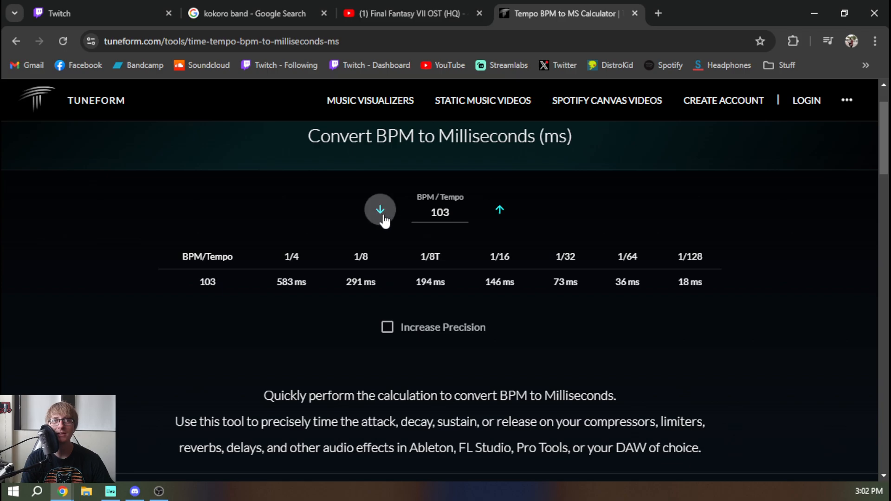
{"action": "double_click", "coordinate": [385, 222]}
{"action": "left_click", "coordinate": [385, 222]}
{"action": "left_click", "coordinate": [384, 221]}
{"action": "double_click", "coordinate": [383, 221]}
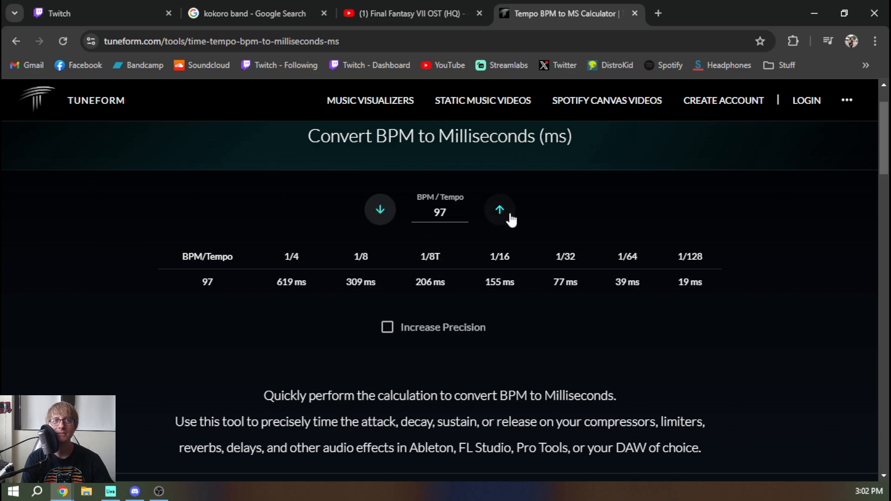
{"action": "left_click", "coordinate": [500, 209]}
{"action": "triple_click", "coordinate": [500, 209]}
{"action": "left_click", "coordinate": [379, 209]}
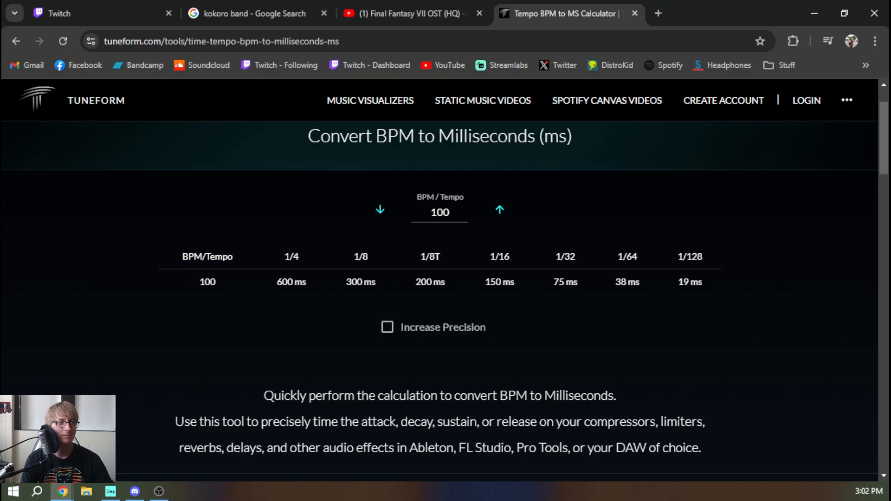
Switch back to Ableton Live, play Shimer soloed, set its Delay time to 74.6 ms on both channels, and turn solo off
{"action": "key", "text": "alt+Tab"}
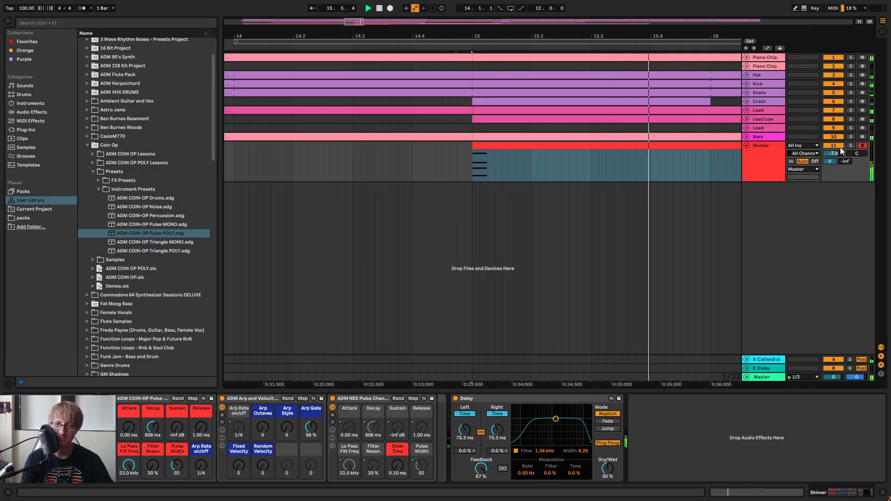
{"action": "left_click", "coordinate": [851, 146]}
{"action": "key", "text": "space"}
{"action": "left_click", "coordinate": [519, 148]}
{"action": "key", "text": "space"}
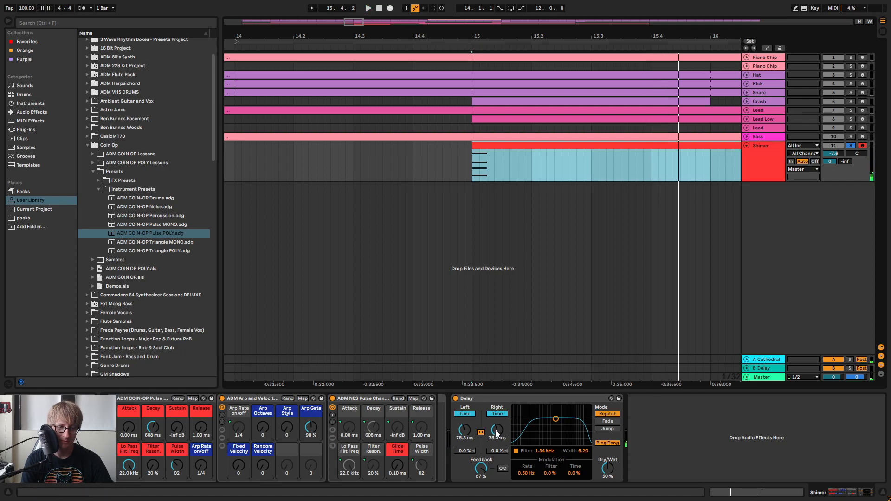
{"action": "left_click_drag", "start_coordinate": [496, 430], "coordinate": [496, 432]}
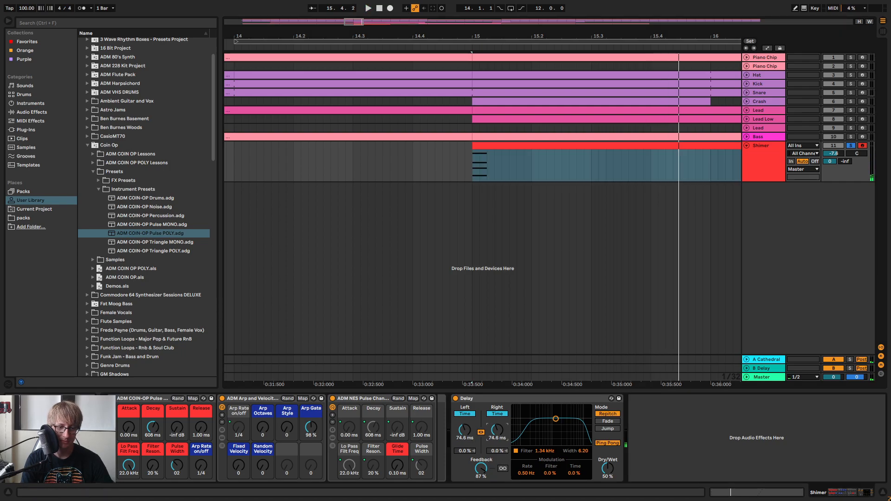
{"action": "left_click", "coordinate": [851, 146]}
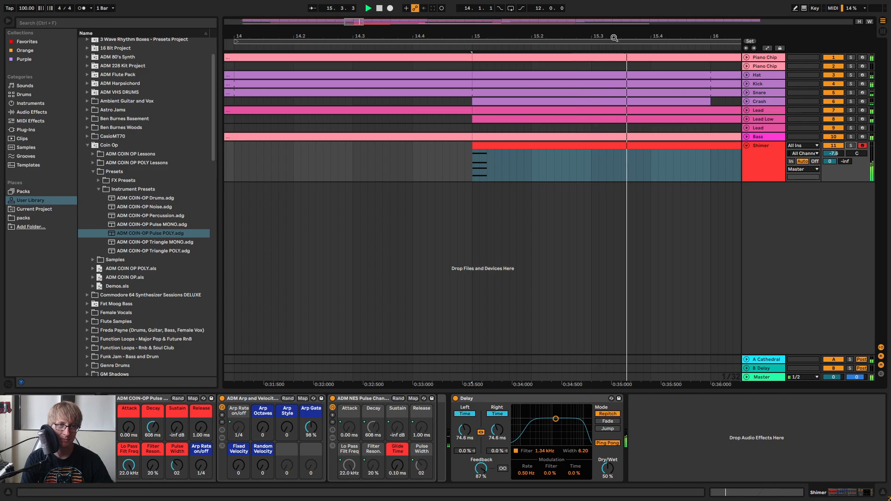
Align the staggered notes of the Shimer clip's second chord so that all four start at 3.1.1
{"action": "left_click_drag", "start_coordinate": [634, 36], "coordinate": [468, 9]}
{"action": "left_click", "coordinate": [574, 177]}
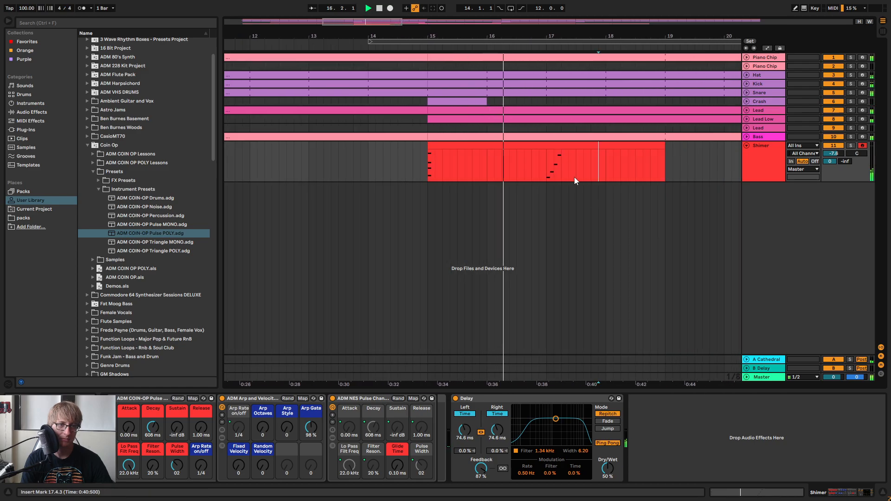
{"action": "double_click", "coordinate": [567, 150]}
{"action": "left_click_drag", "start_coordinate": [572, 371], "coordinate": [591, 313]}
{"action": "key", "text": "Left"}
{"action": "left_click", "coordinate": [583, 330]}
{"action": "key", "text": "Left"}
{"action": "key", "text": "Left"}
{"action": "left_click_drag", "start_coordinate": [640, 288], "coordinate": [594, 254]}
{"action": "key", "text": "Left"}
{"action": "key", "text": "Left"}
{"action": "key", "text": "Left"}
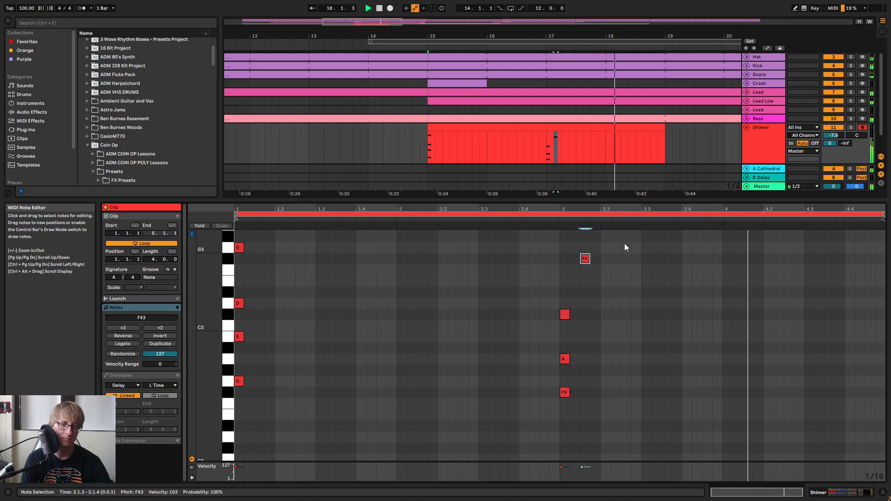
{"action": "left_click", "coordinate": [631, 250]}
{"action": "left_click", "coordinate": [688, 139]}
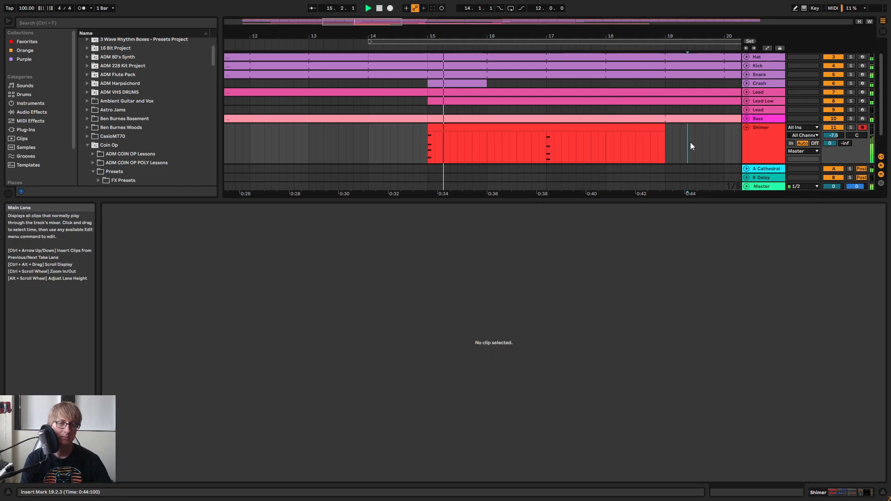
Set the Shimer rack's Attack to 2.63 ms and its track volume to -8.1 dB, and play the arrangement from bar 13
{"action": "key", "text": "Tab"}
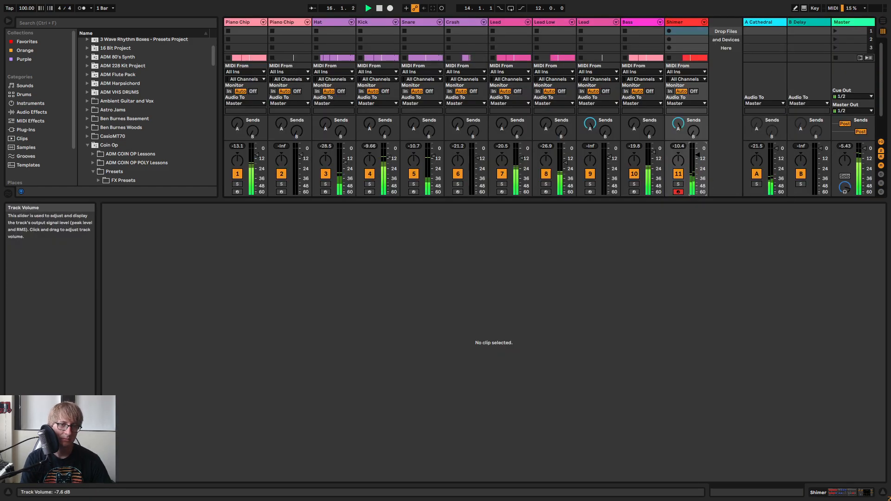
{"action": "double_click", "coordinate": [683, 24]}
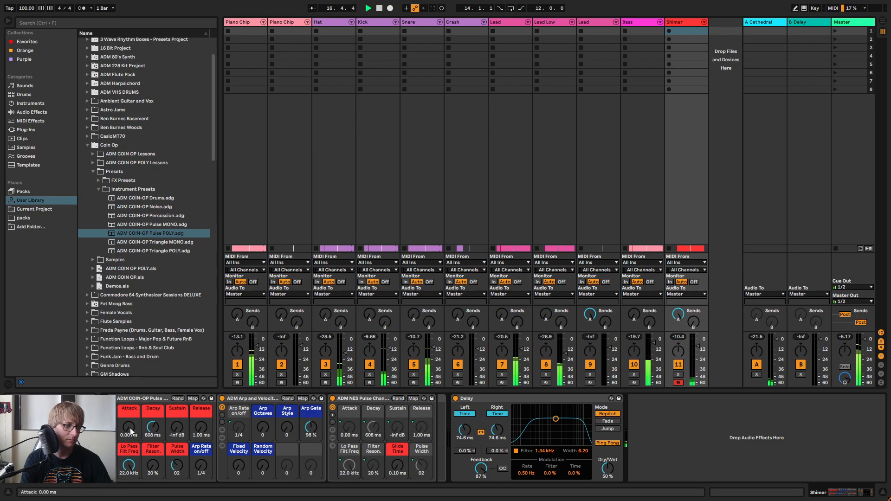
{"action": "left_click_drag", "start_coordinate": [129, 427], "coordinate": [129, 440]}
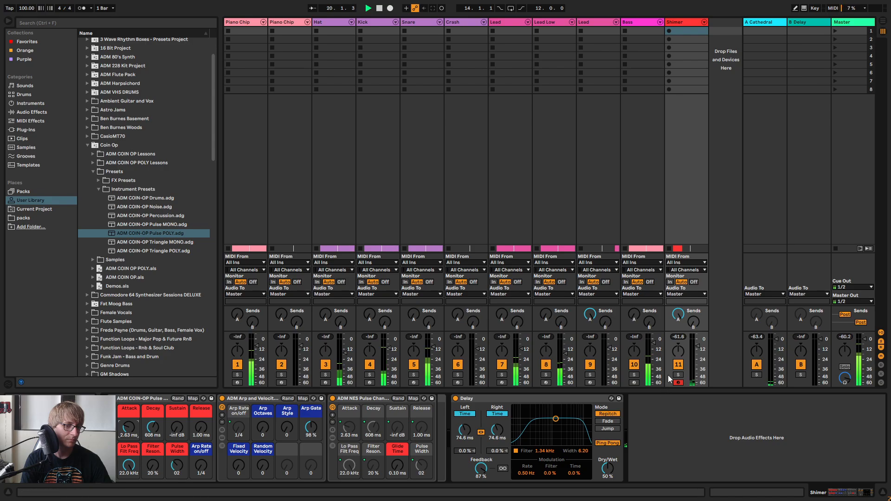
{"action": "key", "text": "Tab"}
{"action": "left_click", "coordinate": [358, 47]}
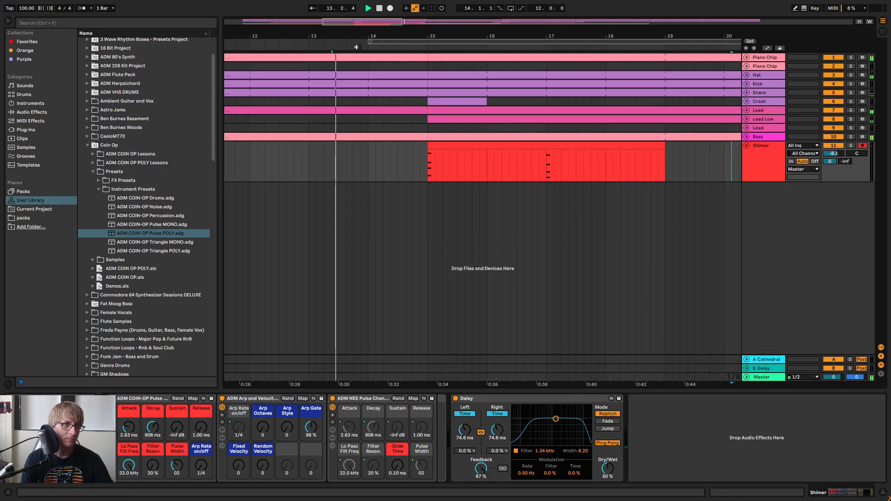
Extend the looped Shimer clip so that it ends at bar 23
{"action": "left_click_drag", "start_coordinate": [466, 37], "coordinate": [465, 19]}
{"action": "left_click_drag", "start_coordinate": [561, 161], "coordinate": [511, 162]}
{"action": "left_click", "coordinate": [488, 144]}
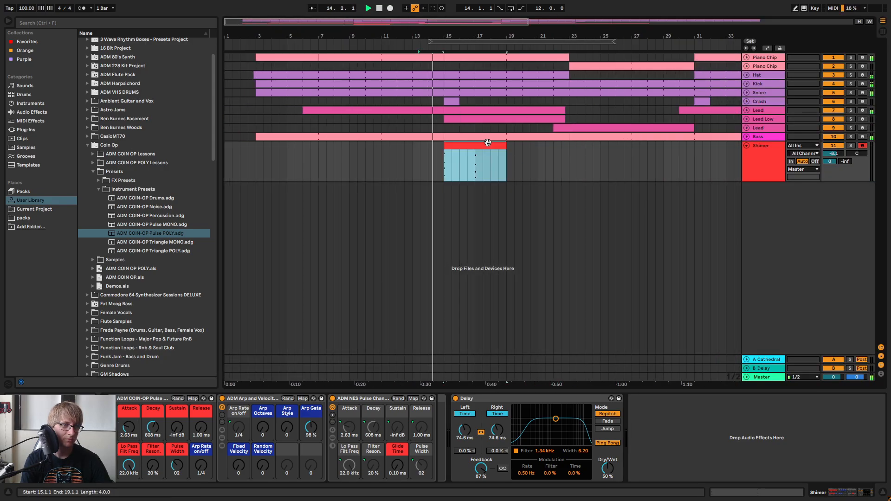
{"action": "right_click", "coordinate": [486, 144]}
{"action": "left_click", "coordinate": [502, 227]}
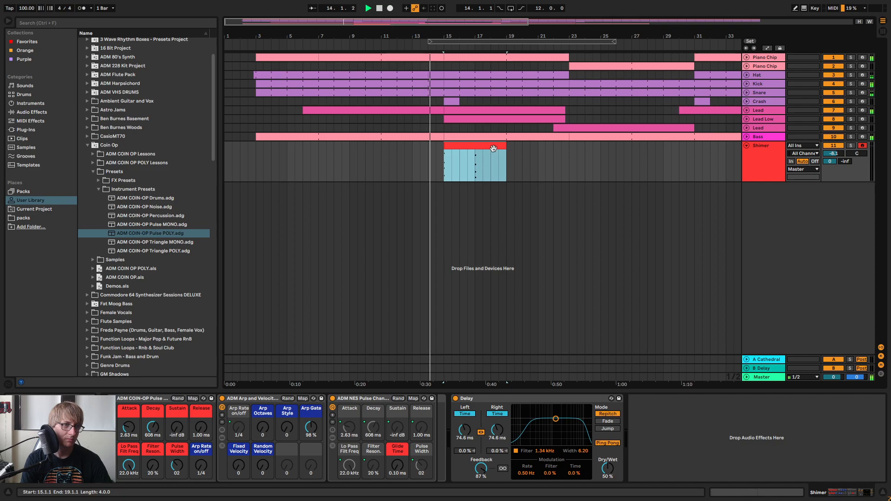
{"action": "double_click", "coordinate": [491, 157]}
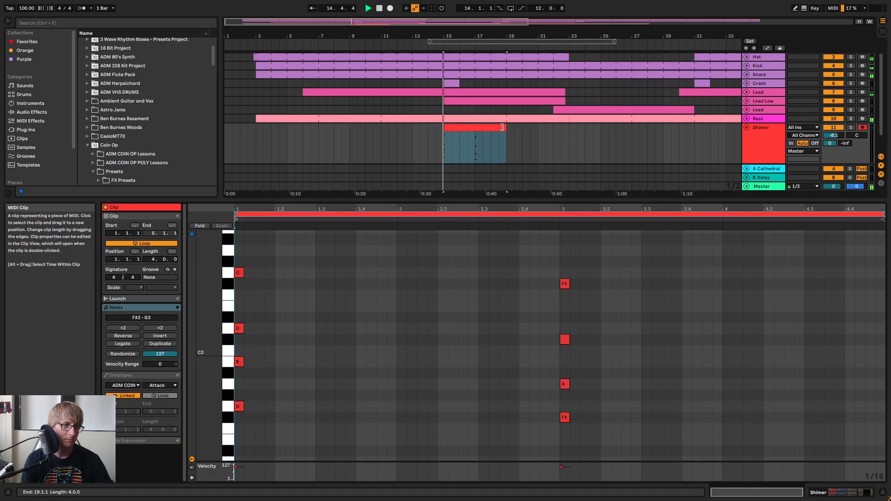
{"action": "left_click_drag", "start_coordinate": [506, 146], "coordinate": [569, 146]}
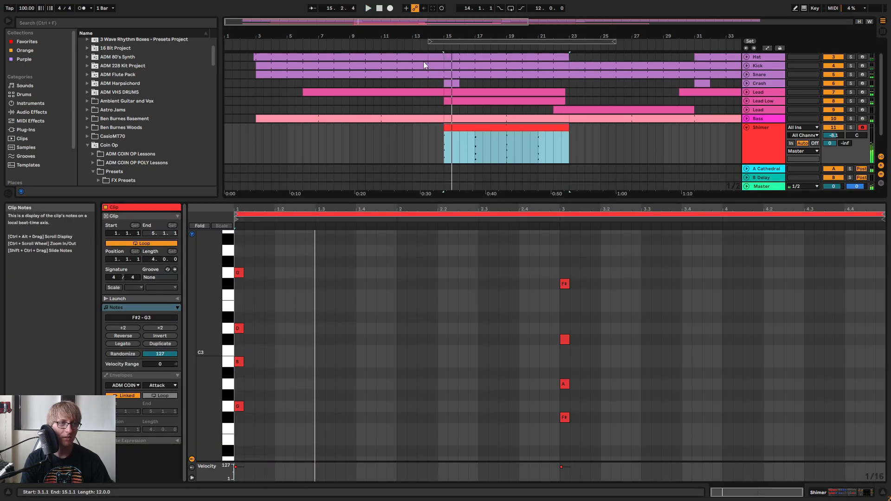
Play into bar 15 and reduce the Shimer rack's Attack to 2.19 ms
{"action": "left_click_drag", "start_coordinate": [446, 36], "coordinate": [593, 36]}
{"action": "left_click", "coordinate": [570, 48]}
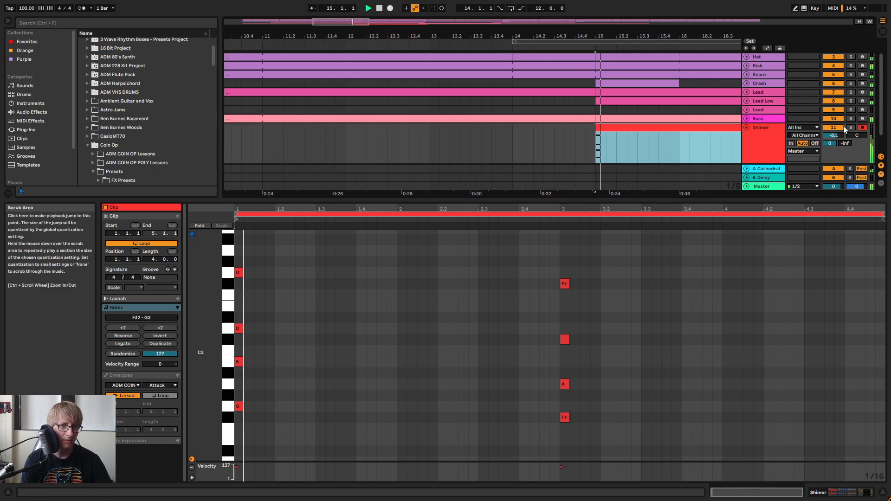
{"action": "left_click", "coordinate": [759, 135]}
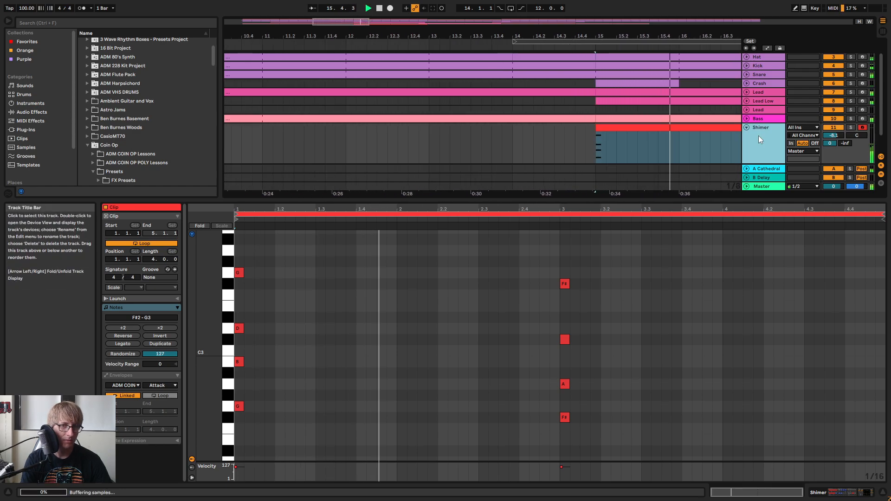
{"action": "left_click_drag", "start_coordinate": [131, 438], "coordinate": [131, 441]}
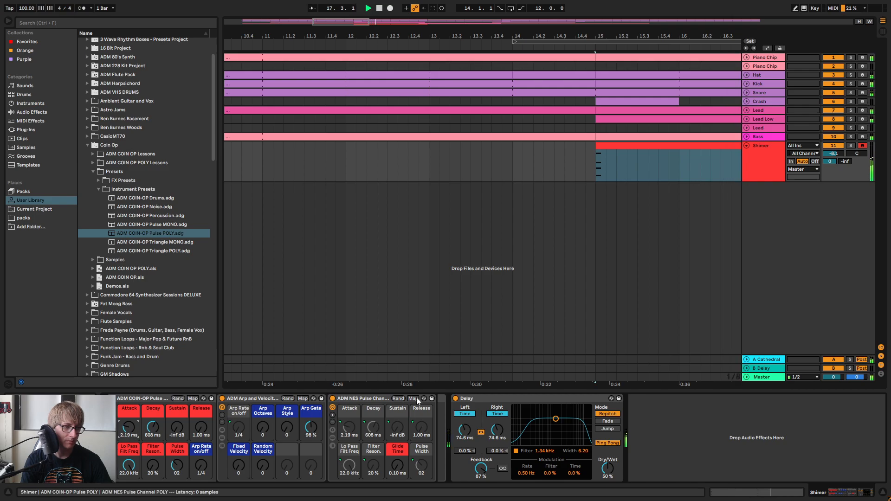
Stop playback and move the Shimer track above the first Piano Chip track
{"action": "left_click", "coordinate": [710, 162]}
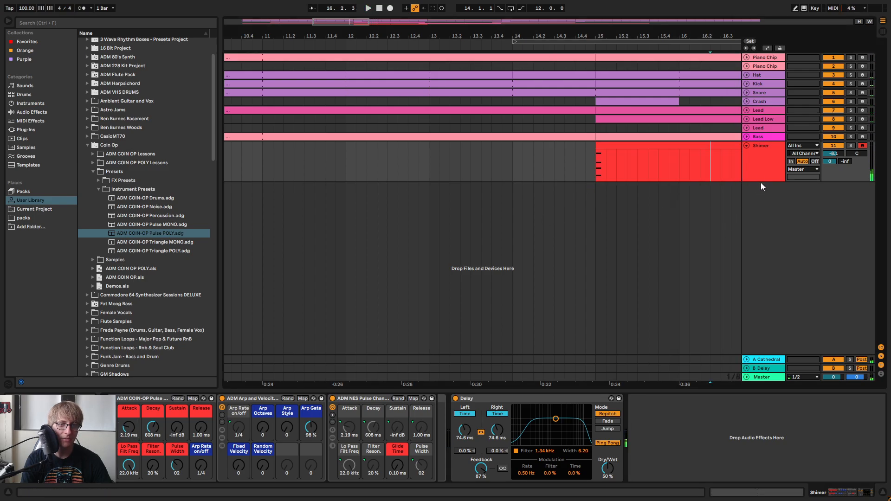
{"action": "left_click", "coordinate": [761, 57]}
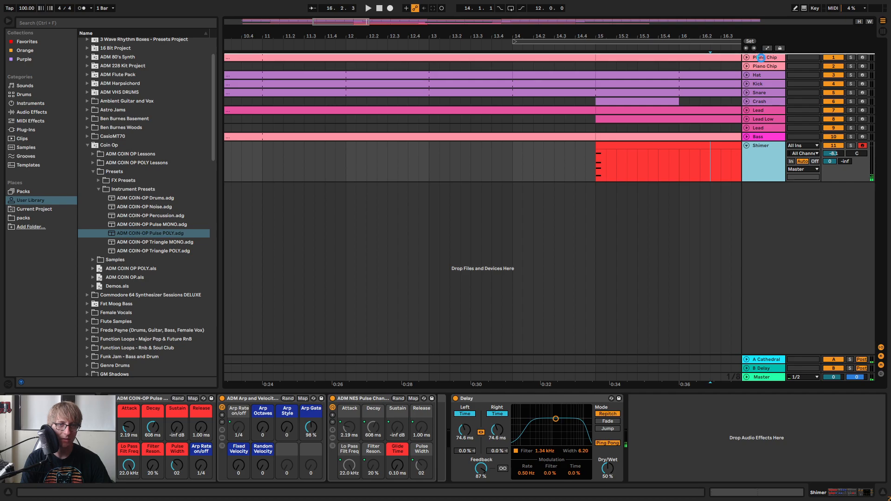
Play from bar 14 into the Shimer chords and lower the Delay's Dry/Wet to 37%
{"action": "left_click_drag", "start_coordinate": [546, 48], "coordinate": [566, 47]}
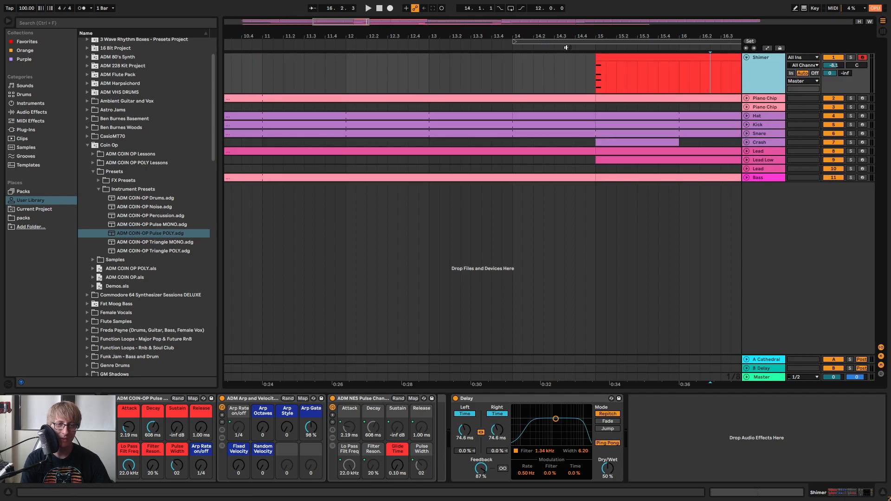
{"action": "left_click", "coordinate": [548, 48]}
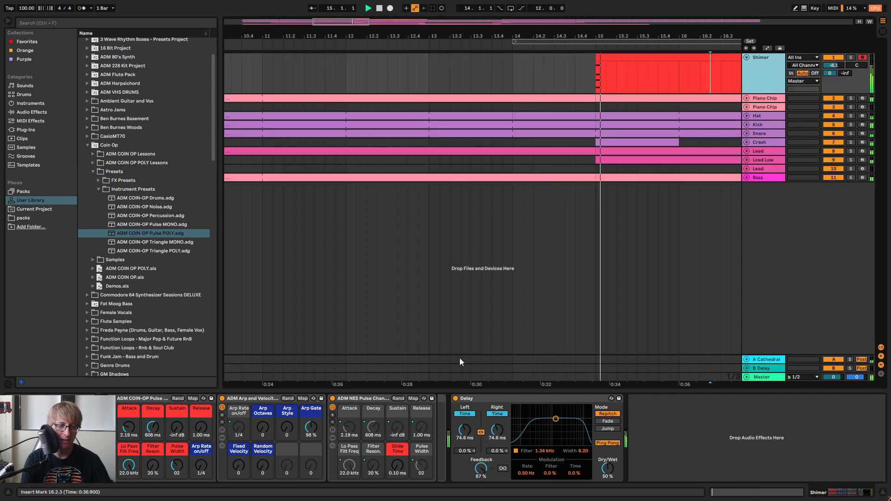
{"action": "left_click_drag", "start_coordinate": [609, 470], "coordinate": [609, 478]}
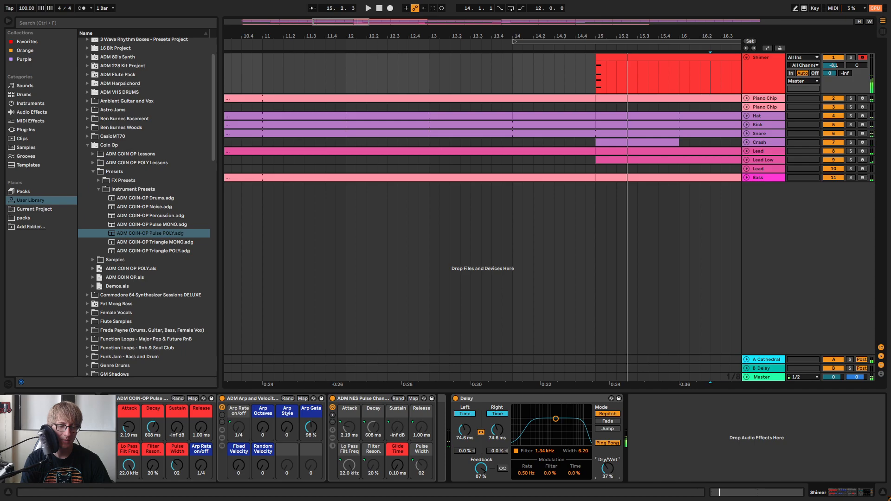
Play into the Shimer chords and set the Delay to 35% Dry/Wet and 89% Feedback, with the track volume at -6.9 dB
{"action": "left_click", "coordinate": [597, 91]}
{"action": "key", "text": "space"}
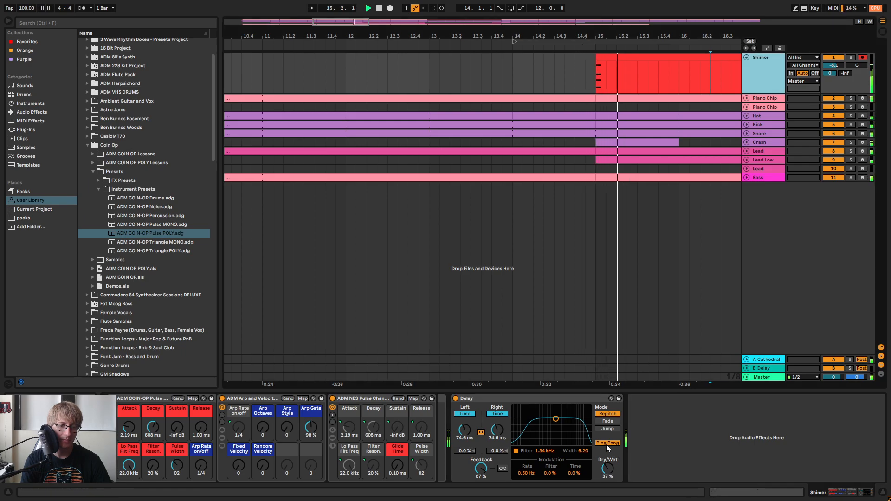
{"action": "left_click_drag", "start_coordinate": [609, 465], "coordinate": [609, 463]}
{"action": "key", "text": "Tab"}
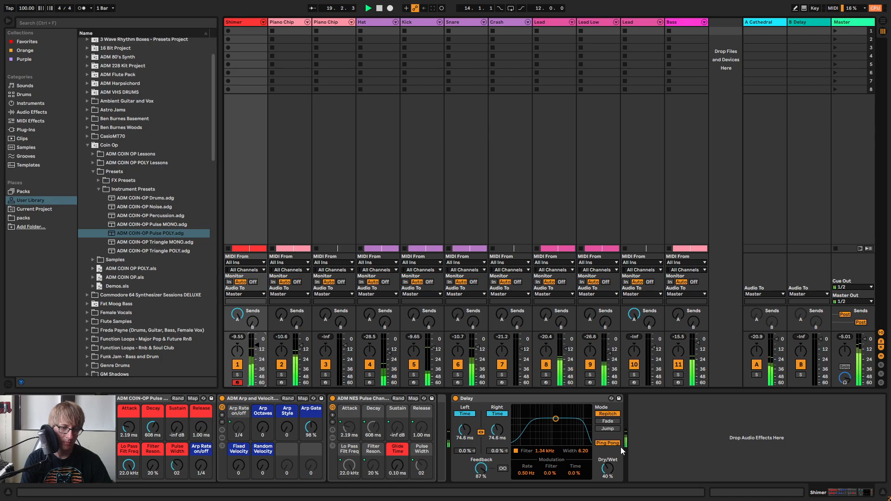
{"action": "left_click", "coordinate": [607, 468]}
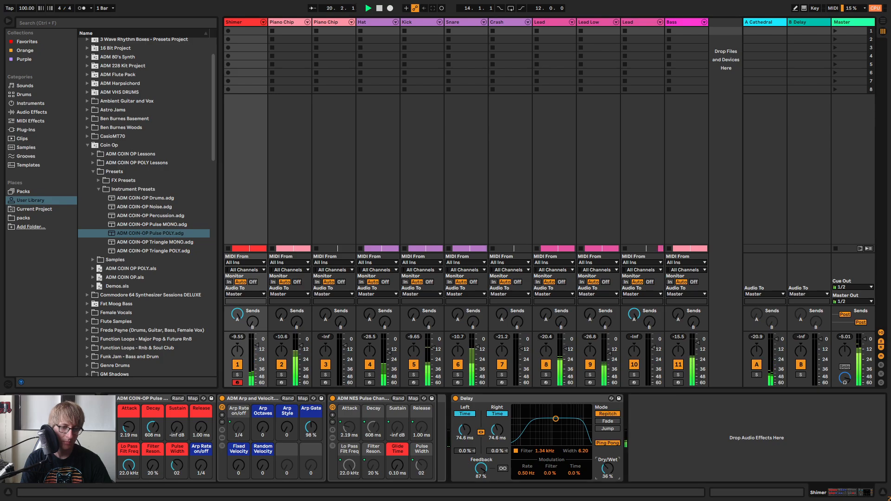
{"action": "left_click_drag", "start_coordinate": [608, 468], "coordinate": [607, 469]}
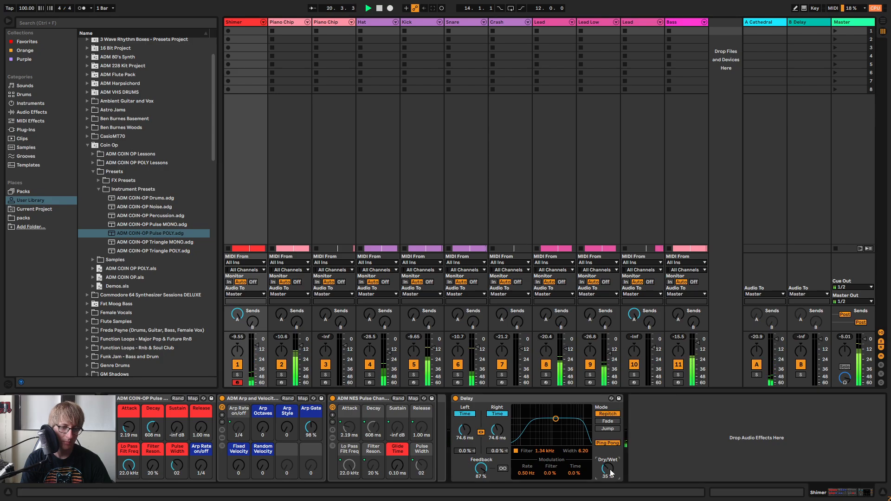
{"action": "left_click", "coordinate": [258, 349]}
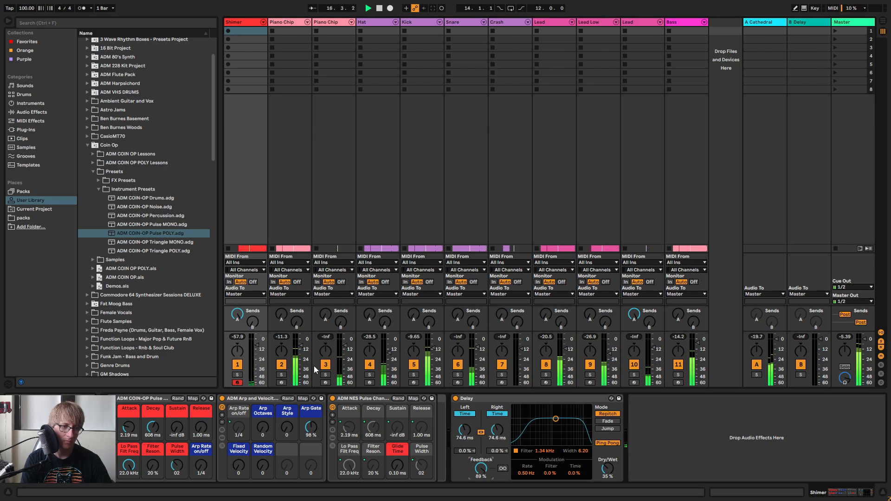
{"action": "key", "text": "Tab"}
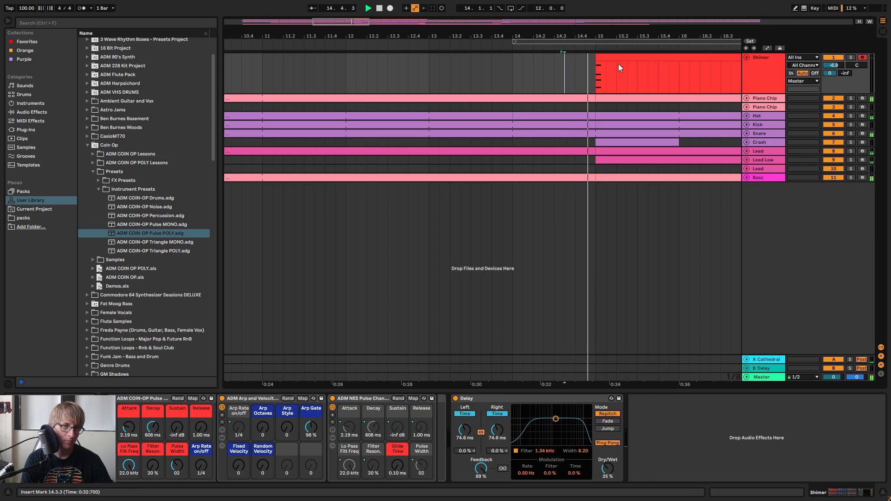
Open the Shimer clip, try shifting the first chord's D3 and G3 a sixteenth note later, and play it
{"action": "double_click", "coordinate": [619, 65]}
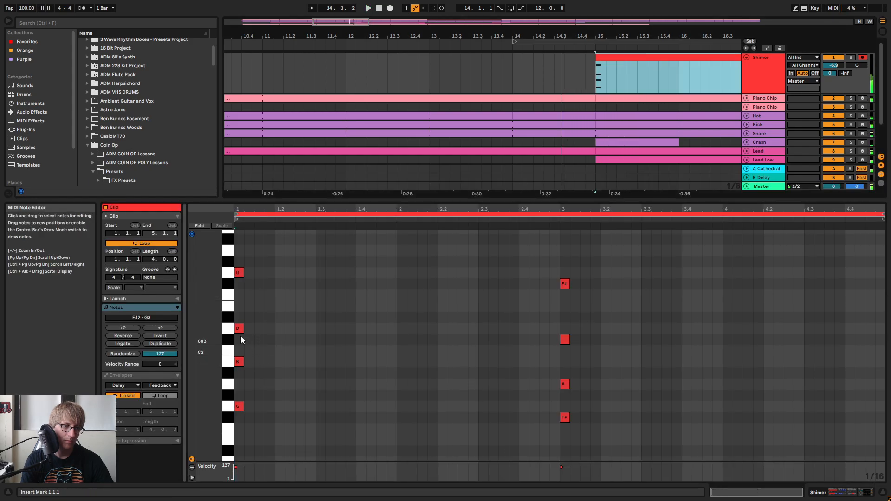
{"action": "left_click_drag", "start_coordinate": [240, 337], "coordinate": [257, 260]}
{"action": "key", "text": "Right"}
{"action": "left_click", "coordinate": [418, 343]}
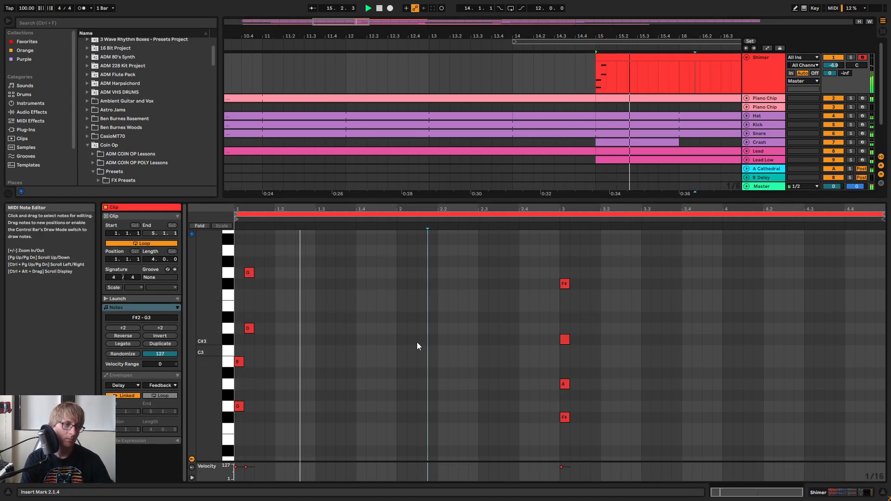
Try pulling the first chord's D3 and G3 back to a thirty-second-note offset and listen from before bar 15
{"action": "left_click_drag", "start_coordinate": [239, 207], "coordinate": [240, 236]}
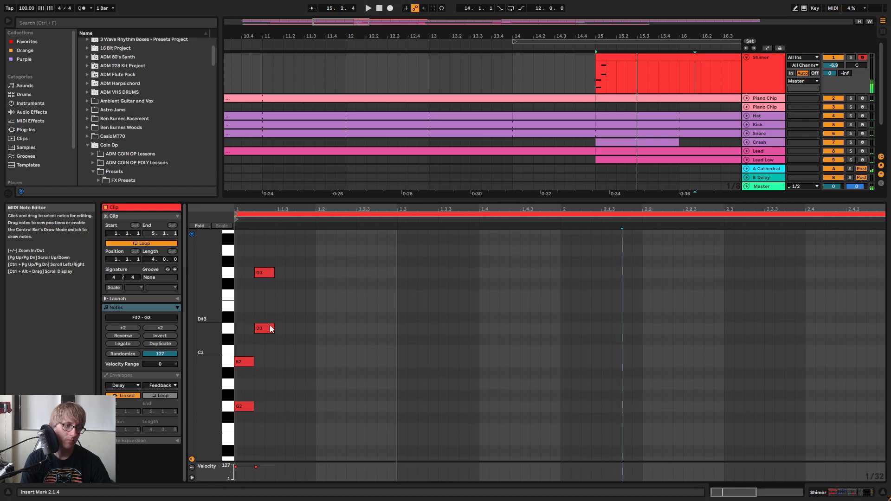
{"action": "left_click_drag", "start_coordinate": [258, 348], "coordinate": [275, 247]}
{"action": "key", "text": "Left"}
{"action": "left_click", "coordinate": [288, 272]}
{"action": "key", "text": "space"}
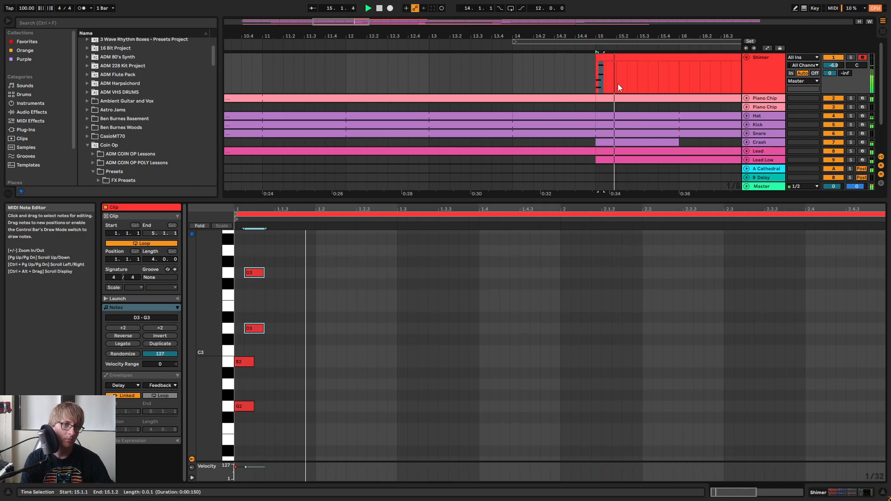
{"action": "left_click", "coordinate": [481, 49]}
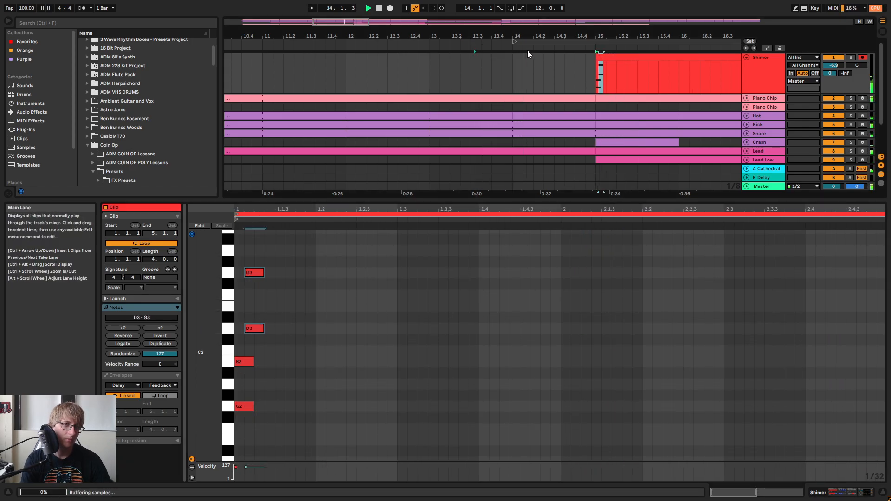
{"action": "left_click", "coordinate": [503, 46]}
{"action": "left_click", "coordinate": [552, 40]}
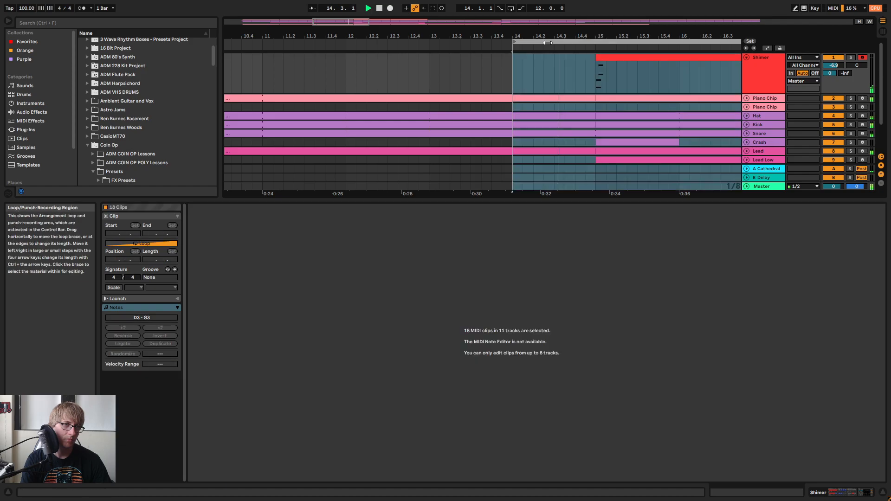
{"action": "left_click_drag", "start_coordinate": [559, 35], "coordinate": [538, 35]}
{"action": "left_click", "coordinate": [601, 78]}
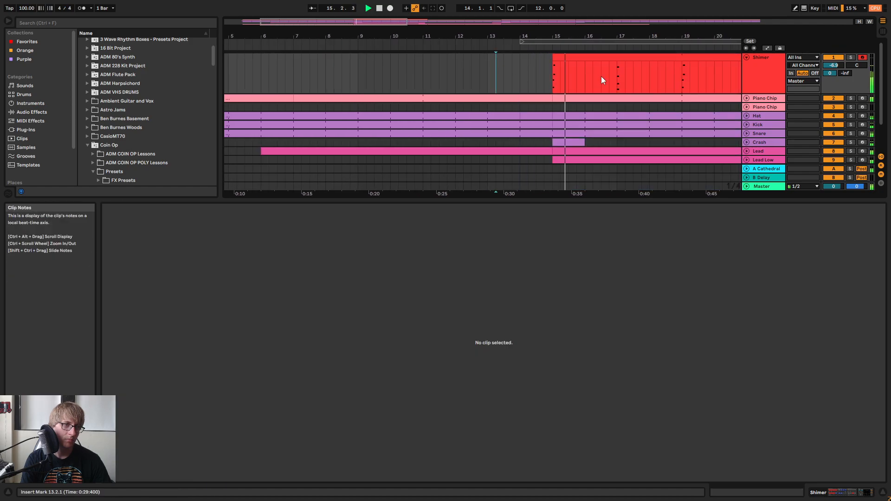
Return D3 and G3 to the first chord's start and try shifting G2 and B2 a thirty-second note later
{"action": "key", "text": "space"}
{"action": "left_click", "coordinate": [574, 57]}
{"action": "left_click_drag", "start_coordinate": [246, 342], "coordinate": [247, 252]}
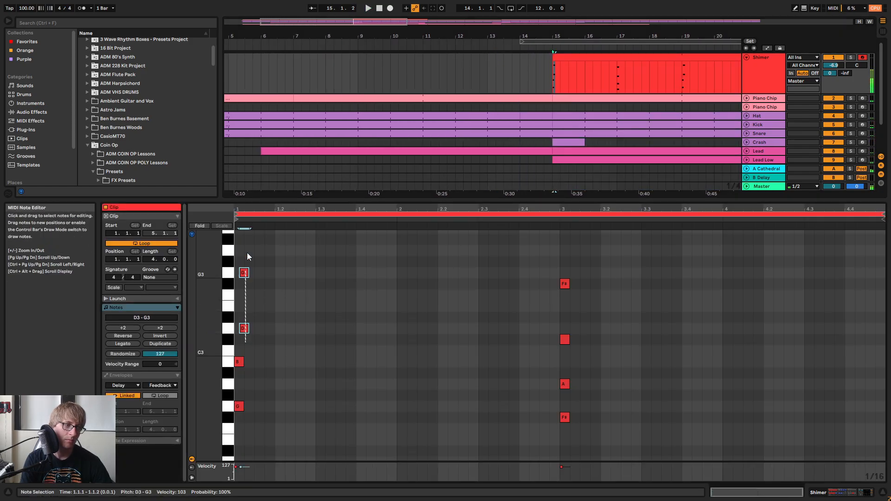
{"action": "left_click_drag", "start_coordinate": [246, 209], "coordinate": [252, 234]}
{"action": "left_click_drag", "start_coordinate": [244, 432], "coordinate": [250, 360]}
{"action": "key", "text": "Right"}
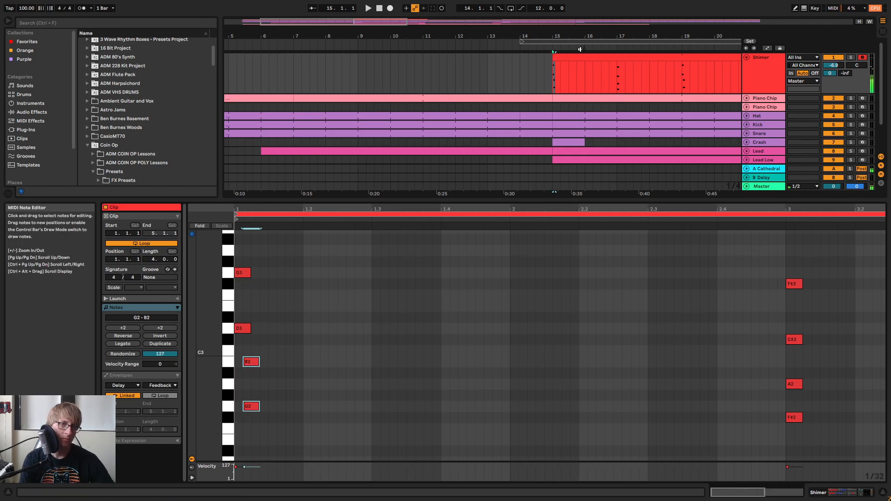
Listen to the offset chord within the arrangement and move G2 and B2 back to the chord's start
{"action": "left_click", "coordinate": [516, 49]}
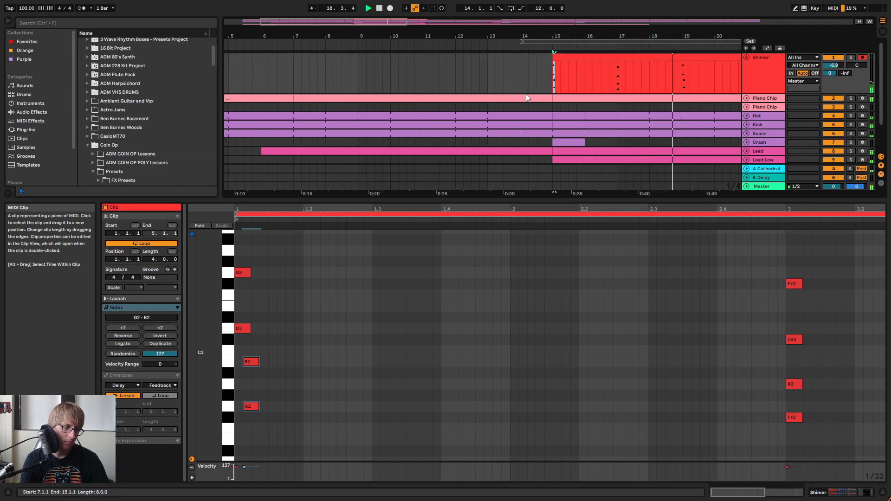
{"action": "key", "text": "Left"}
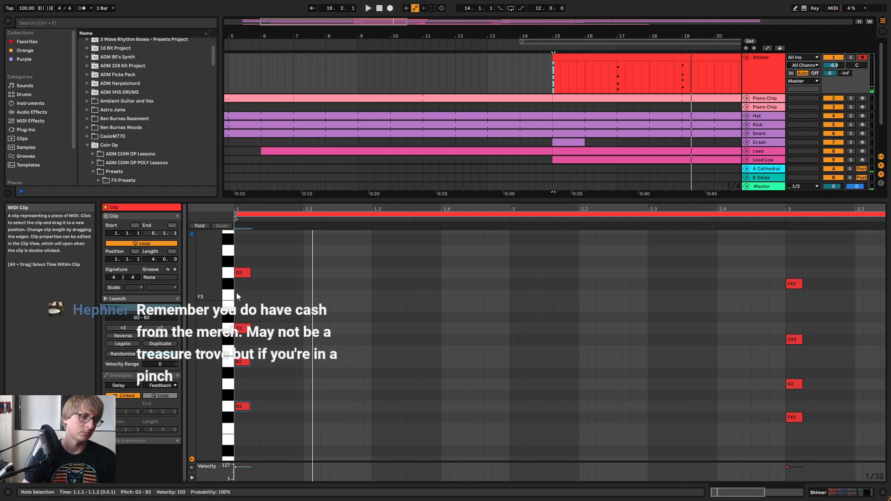
{"action": "key", "text": "space"}
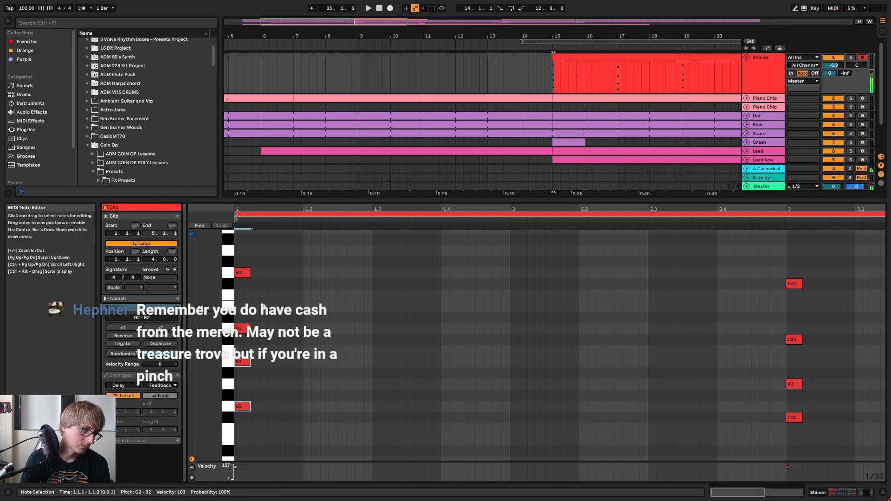
Audition the first Shimer chord repeatedly from the start of the clip, checking its inner notes
{"action": "scroll", "coordinate": [260, 302], "scroll_direction": "down", "scroll_amount": 3}
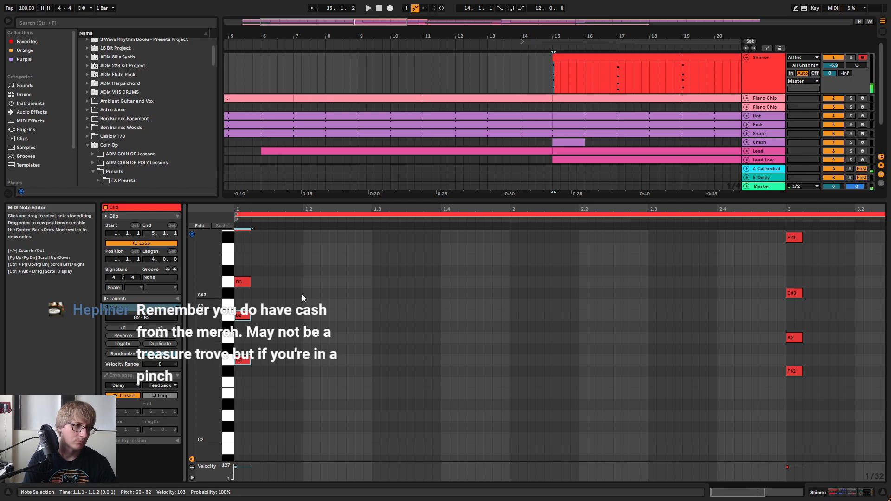
{"action": "left_click", "coordinate": [243, 316]}
{"action": "left_click_drag", "start_coordinate": [292, 210], "coordinate": [289, 181]}
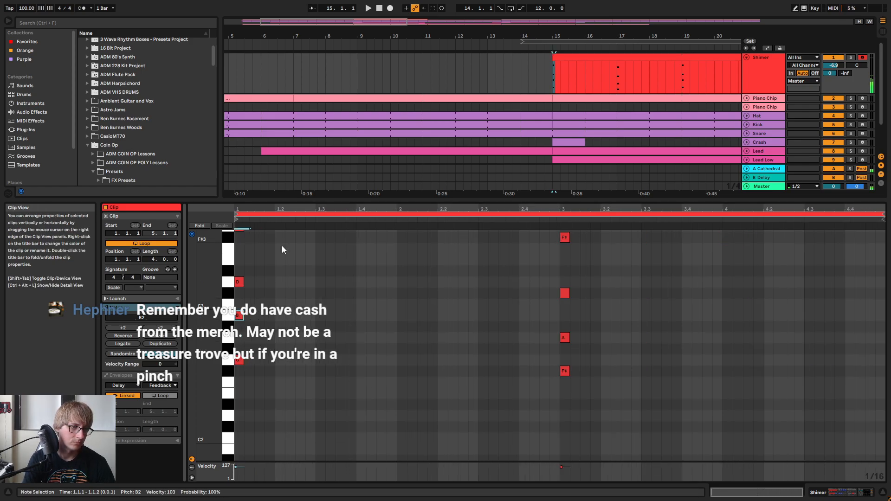
{"action": "left_click_drag", "start_coordinate": [249, 340], "coordinate": [235, 307]}
{"action": "key", "text": "space"}
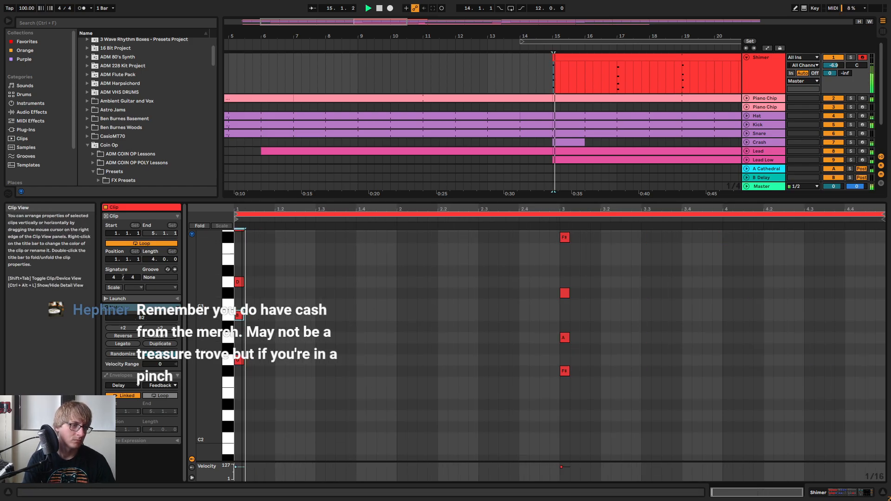
{"action": "key", "text": "space"}
{"action": "left_click_drag", "start_coordinate": [241, 209], "coordinate": [270, 188]}
{"action": "left_click", "coordinate": [258, 340]}
{"action": "key", "text": "space"}
{"action": "key", "text": "space"}
{"action": "key", "text": "space"}
{"action": "key", "text": "space"}
{"action": "left_click", "coordinate": [275, 284]}
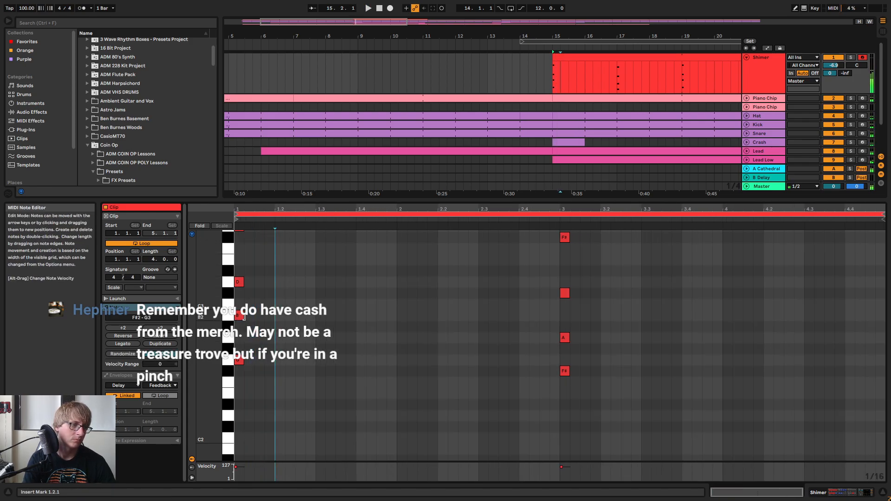
Stagger the first chord into a rising sixteenth-note arpeggio: B2 at 1.1.2, D3 at 1.1.3, and the top note lowered to F#3 at 1.1.4
{"action": "left_click_drag", "start_coordinate": [240, 317], "coordinate": [251, 317]}
{"action": "left_click_drag", "start_coordinate": [241, 283], "coordinate": [259, 285]}
{"action": "scroll", "coordinate": [281, 291], "scroll_direction": "up", "scroll_amount": 1}
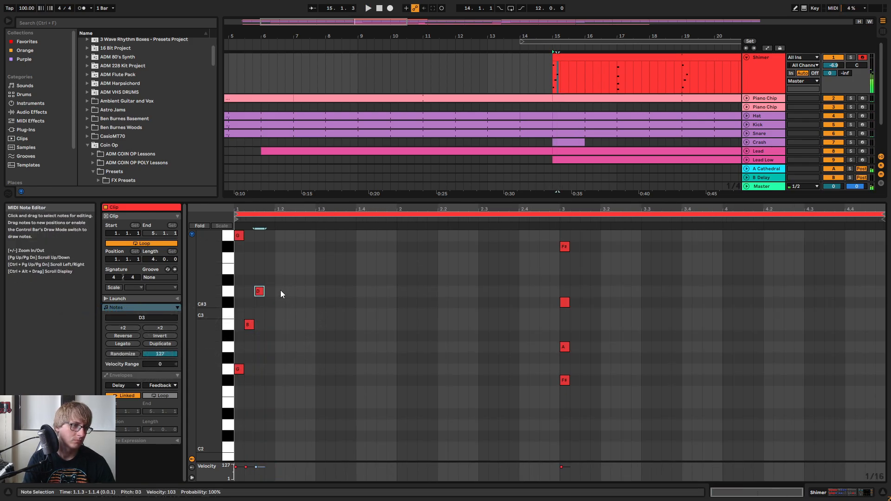
{"action": "scroll", "coordinate": [280, 291], "scroll_direction": "up", "scroll_amount": 1}
{"action": "left_click_drag", "start_coordinate": [238, 244], "coordinate": [270, 255]}
{"action": "key", "text": "space"}
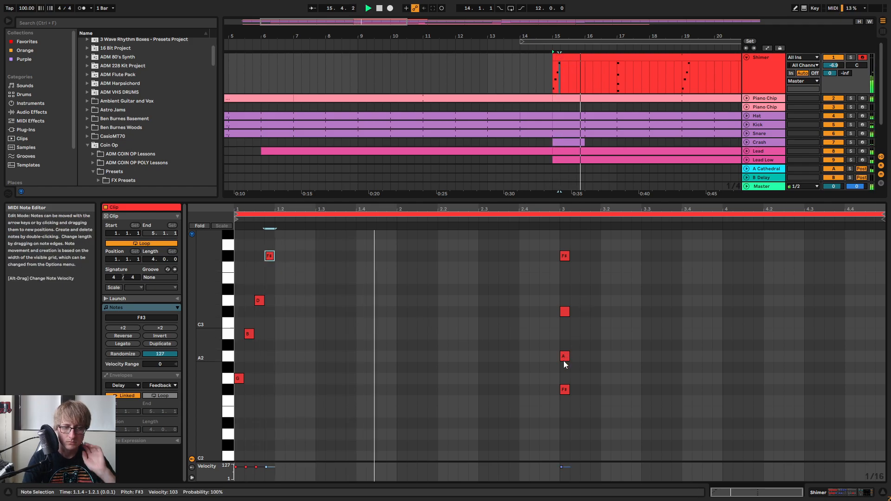
Stagger the second chord likewise: A2 at 3.1.2, C#3 at 3.1.3, and the top note lowered to E3 at 3.1.4, and replay the clip
{"action": "left_click_drag", "start_coordinate": [564, 361], "coordinate": [574, 361]}
{"action": "left_click_drag", "start_coordinate": [566, 312], "coordinate": [585, 313]}
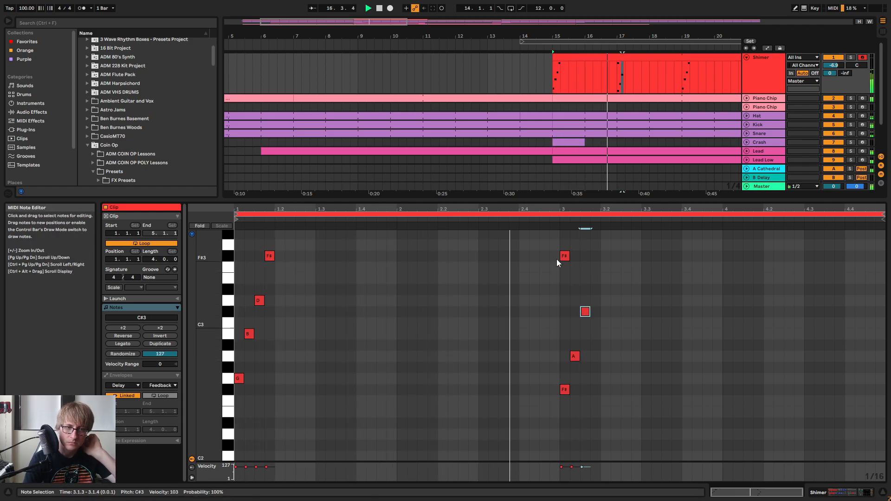
{"action": "left_click_drag", "start_coordinate": [563, 257], "coordinate": [593, 279]}
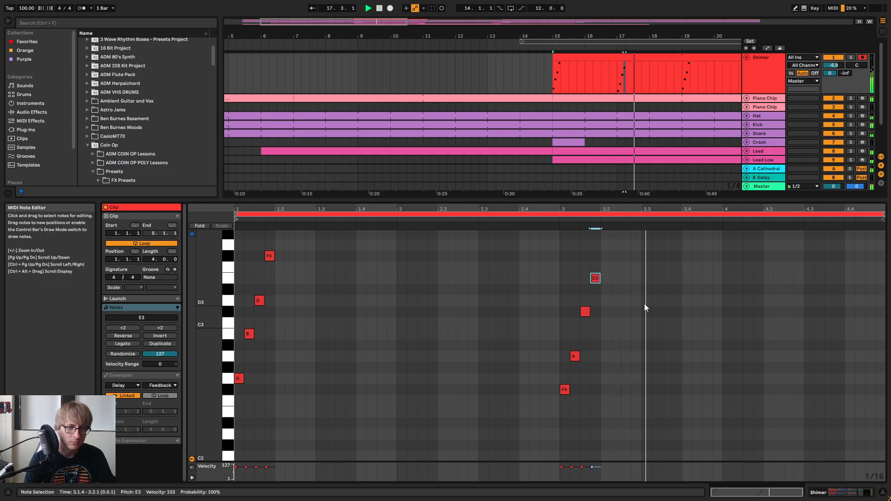
{"action": "key", "text": "space"}
{"action": "key", "text": "space"}
{"action": "left_click", "coordinate": [722, 300]}
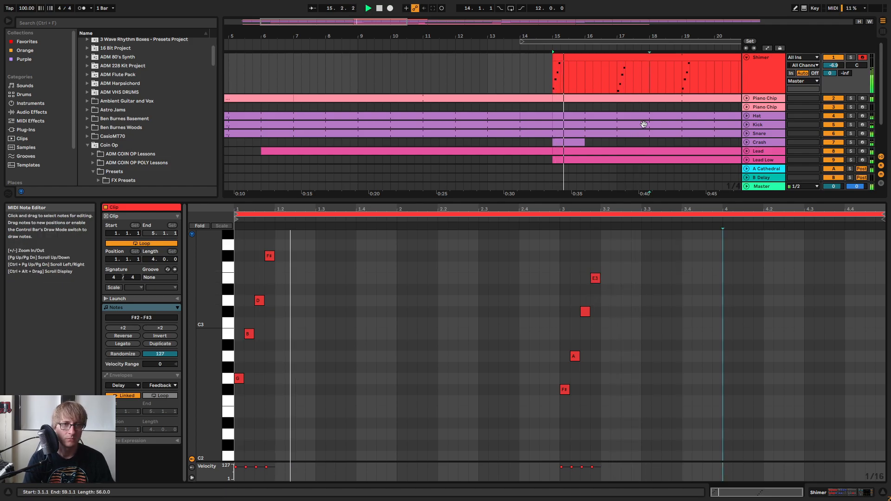
Raise the Shimer Delay's Dry/Wet to 42% and set the track volume to -5.9 dB during playback
{"action": "double_click", "coordinate": [778, 74]}
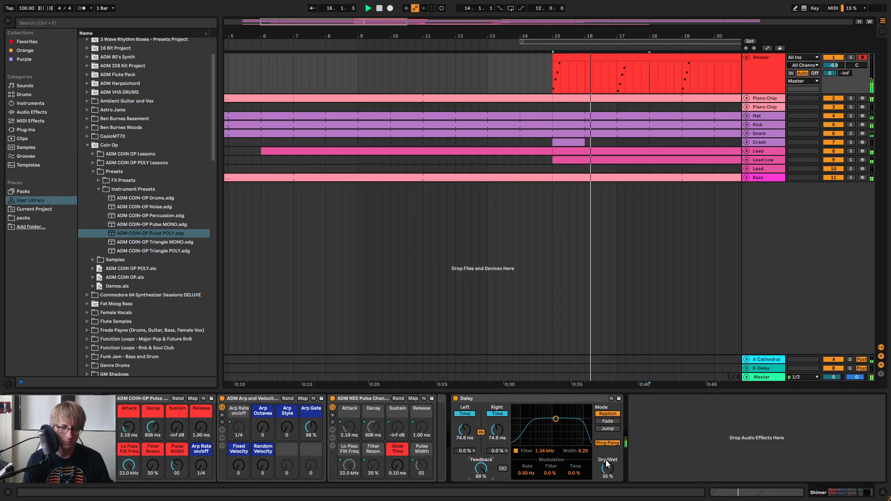
{"action": "left_click_drag", "start_coordinate": [606, 461], "coordinate": [605, 454]}
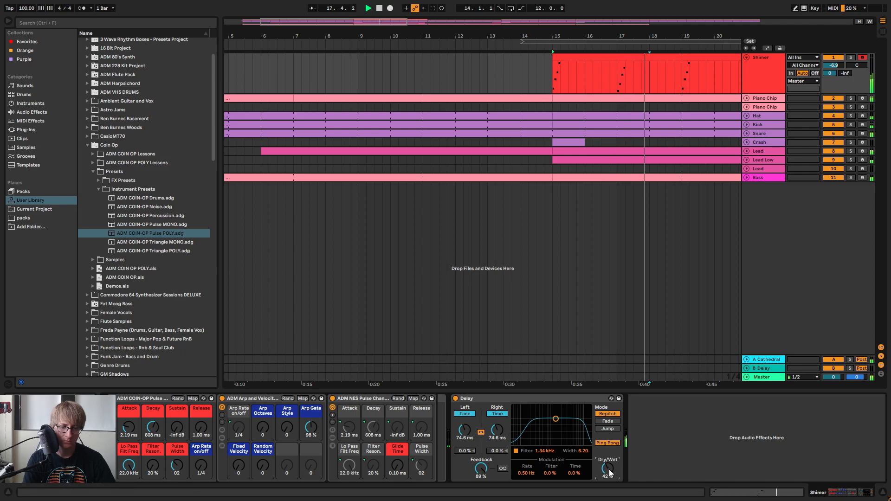
{"action": "key", "text": "Tab"}
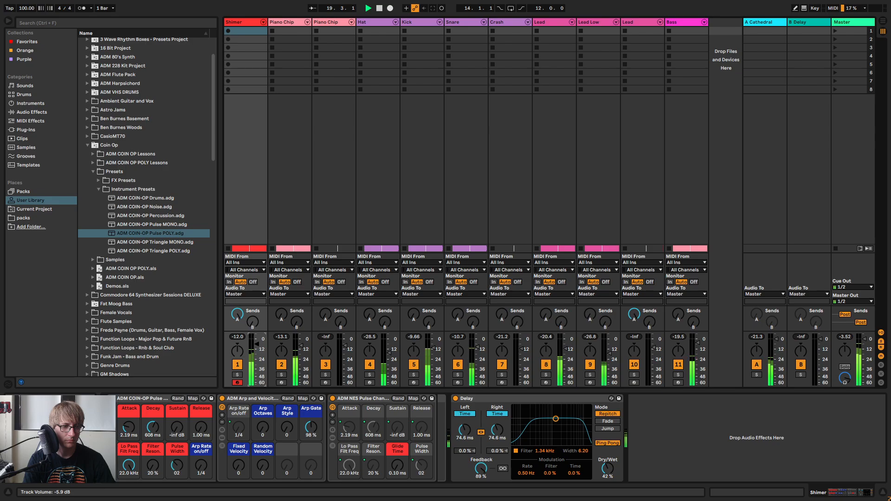
{"action": "key", "text": "Tab"}
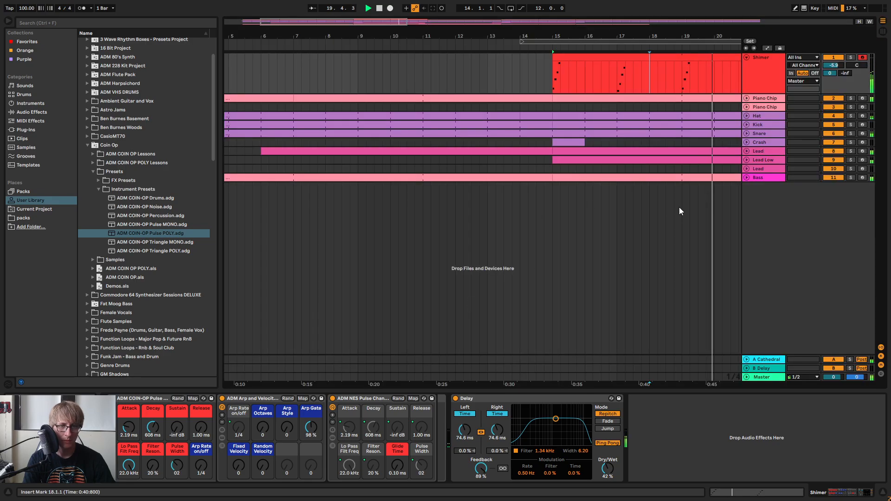
Reopen the Shimer clip and play from bar 14 to review the arpeggios within the wider arrangement
{"action": "double_click", "coordinate": [698, 61]}
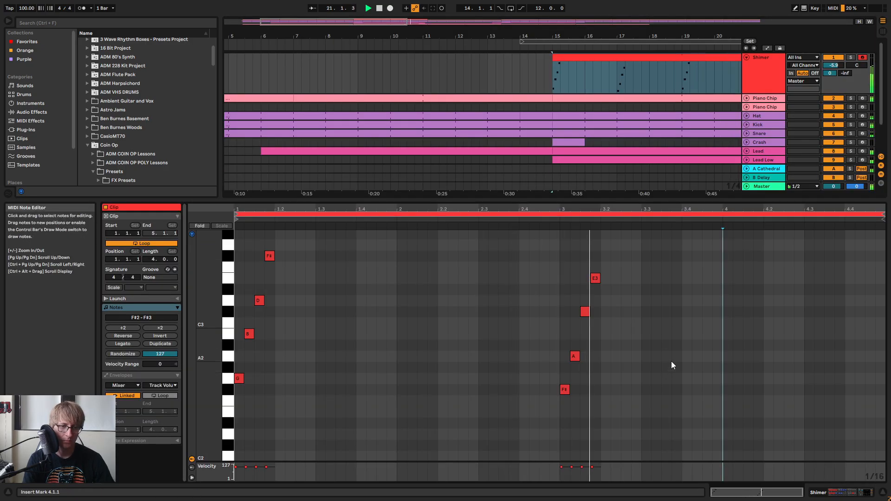
{"action": "key", "text": "Tab"}
{"action": "key", "text": "Tab"}
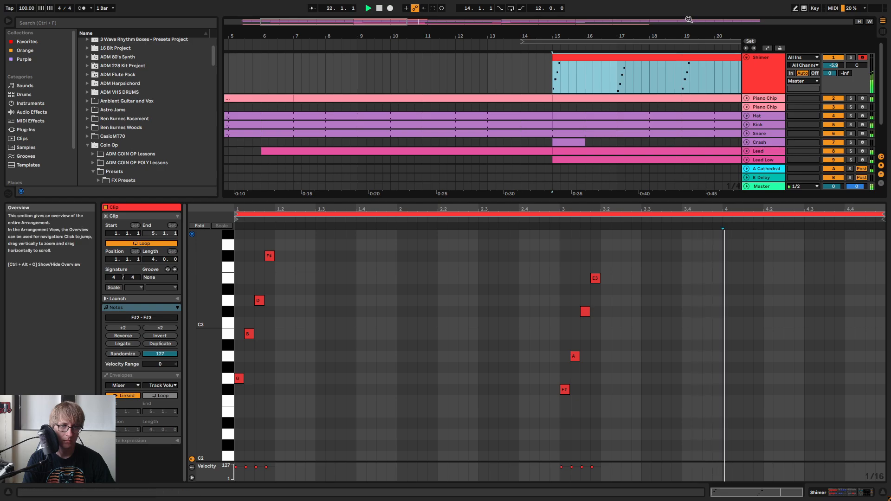
{"action": "left_click_drag", "start_coordinate": [623, 36], "coordinate": [514, 30]}
{"action": "left_click", "coordinate": [430, 45]}
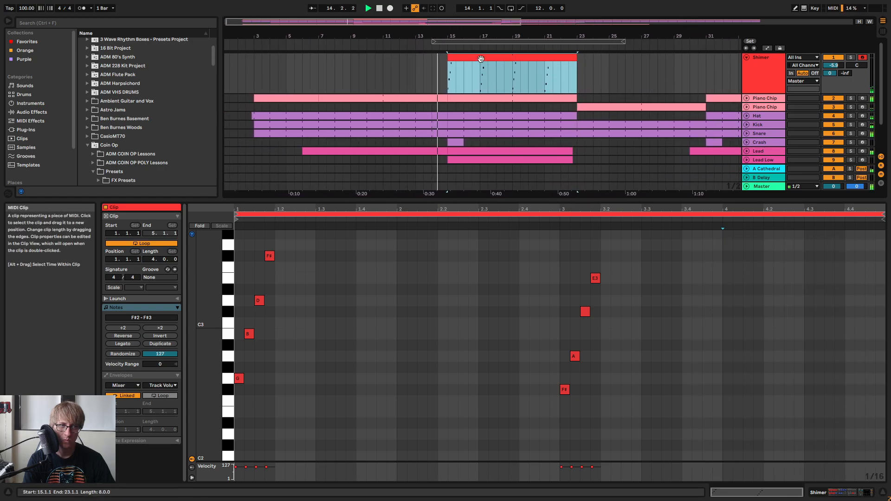
{"action": "double_click", "coordinate": [481, 59]}
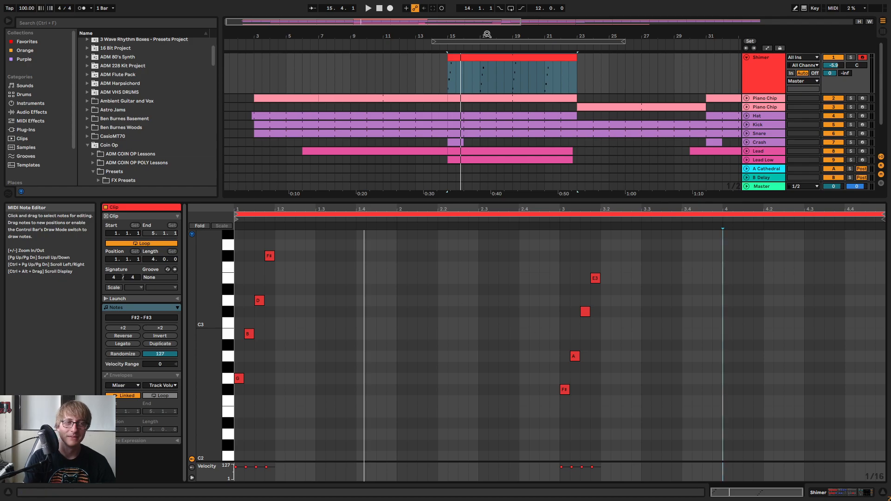
Replay the arrangement around the Shimer clip from bar 15 and lower the Shimer track's volume to about -8 dB
{"action": "left_click", "coordinate": [427, 75]}
{"action": "left_click", "coordinate": [472, 64]}
{"action": "key", "text": "space"}
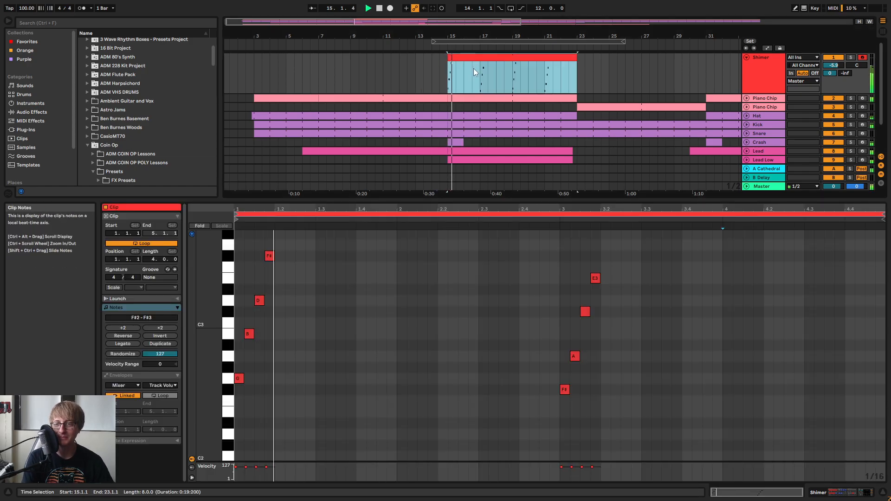
{"action": "left_click", "coordinate": [789, 365]}
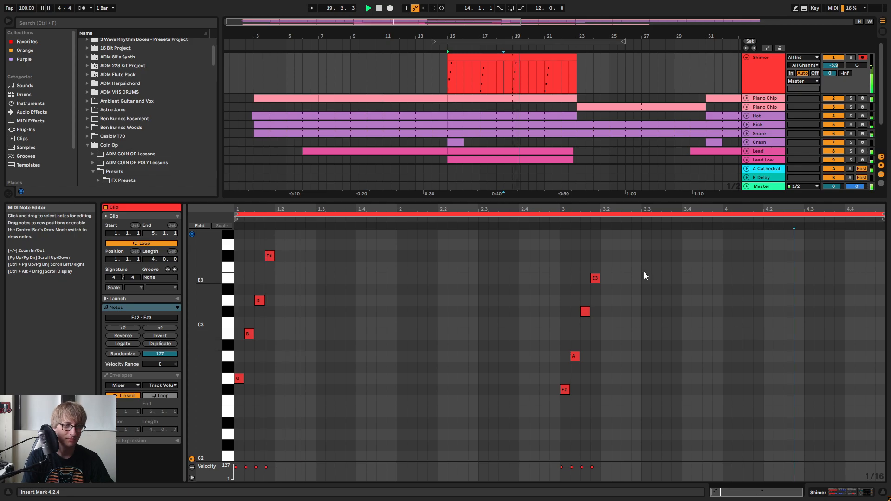
{"action": "key", "text": "Tab"}
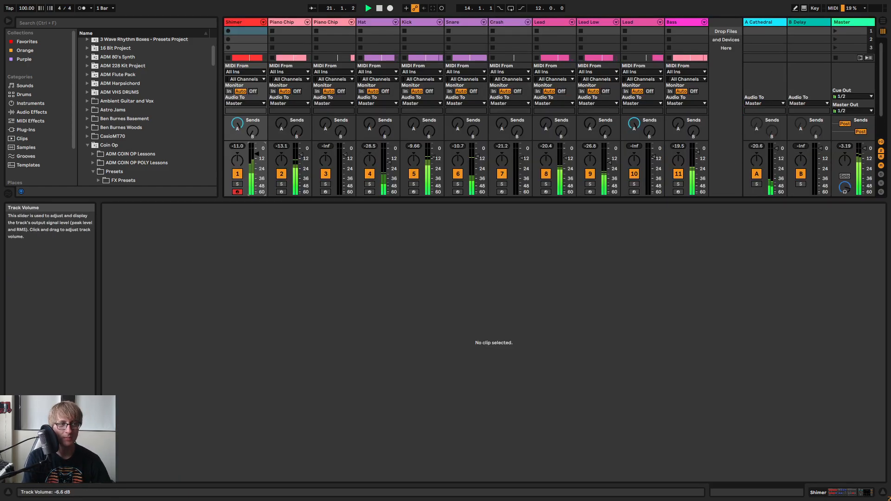
{"action": "key", "text": "Tab"}
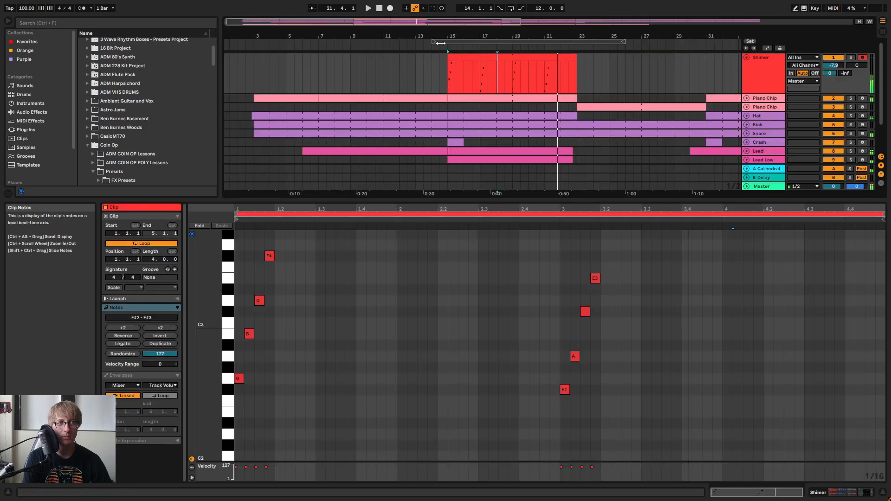
{"action": "key", "text": "Tab"}
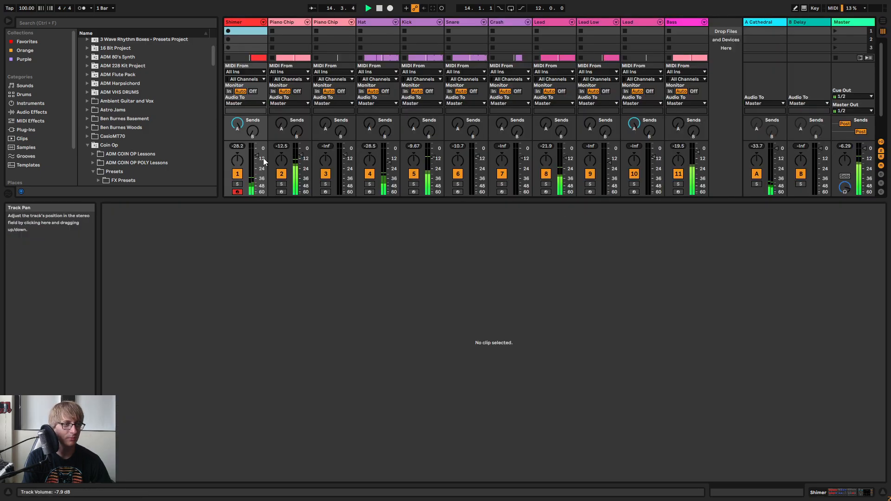
Add an EQ Eight with its default preset after the Delay on the Shimer track
{"action": "left_click", "coordinate": [244, 22]}
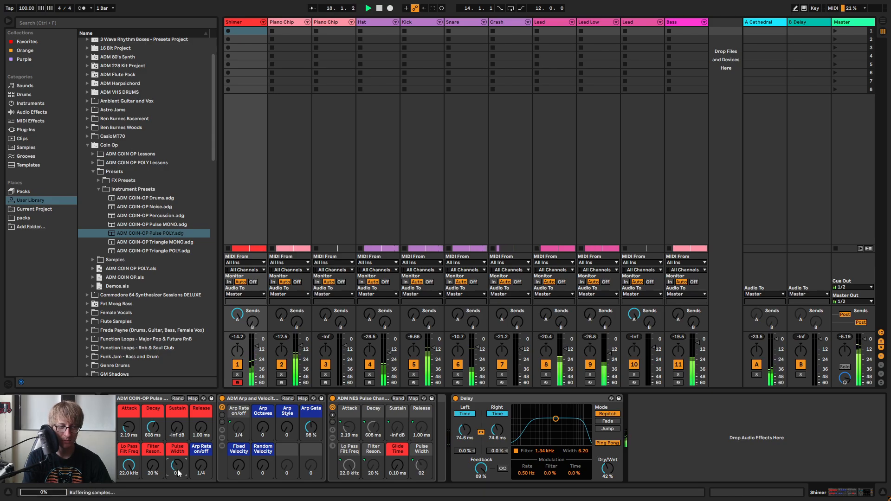
{"action": "scroll", "coordinate": [156, 141], "scroll_direction": "up", "scroll_amount": 5}
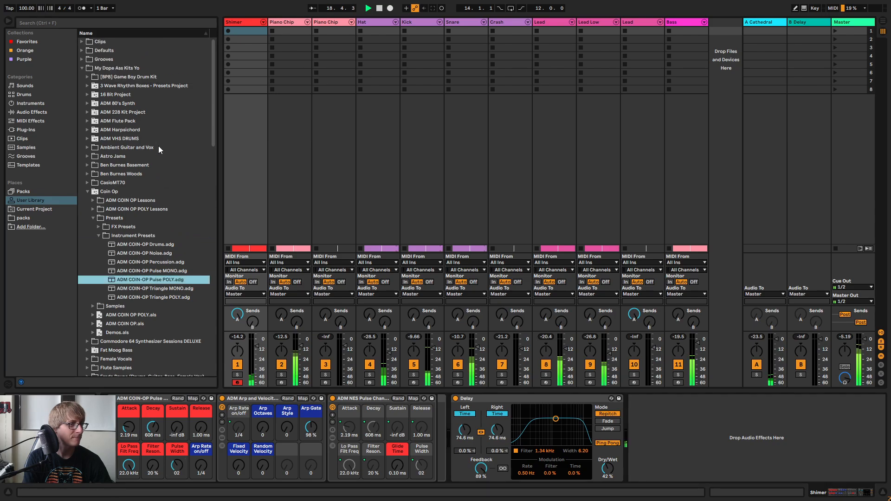
{"action": "left_click", "coordinate": [769, 420]}
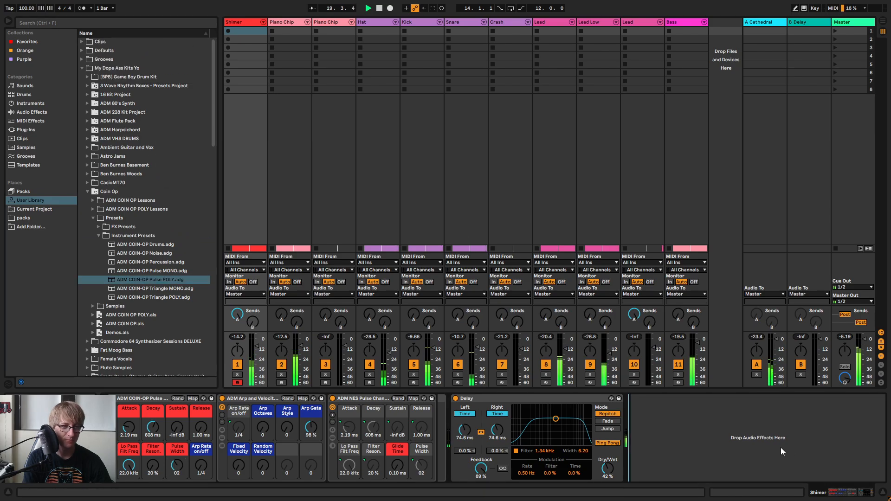
{"action": "left_click", "coordinate": [32, 112]}
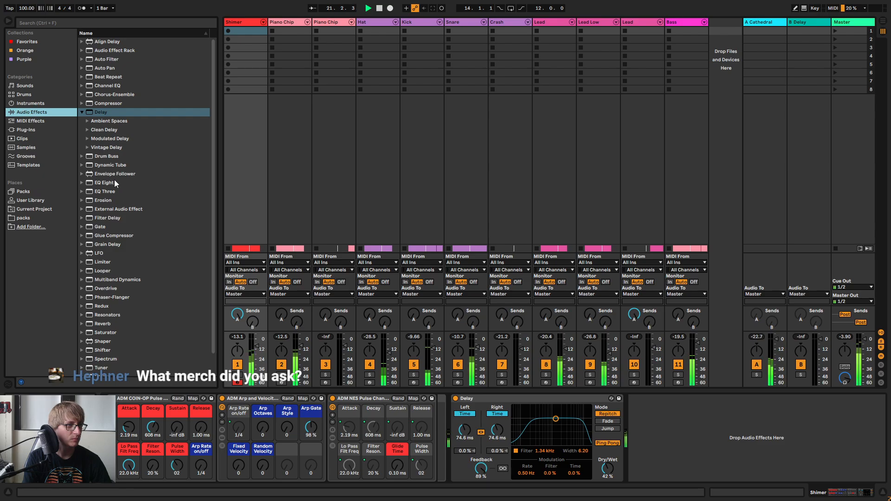
{"action": "left_click", "coordinate": [84, 182]}
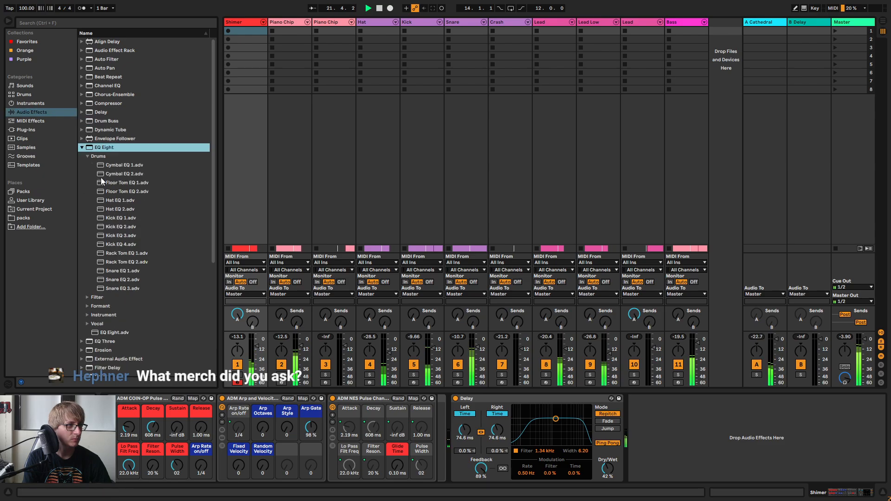
{"action": "left_click", "coordinate": [82, 147]}
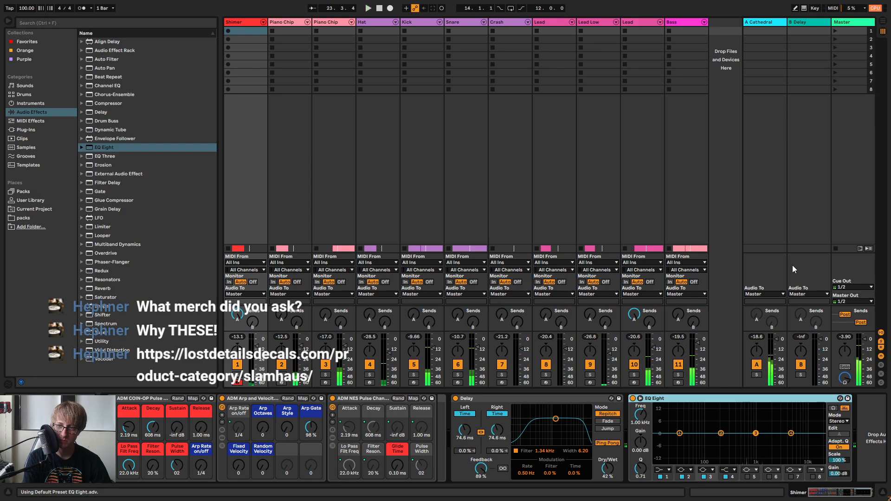
Change band 1 of the Shimer EQ Eight to a low-cut filter at 199 Hz while the song plays
{"action": "key", "text": "space"}
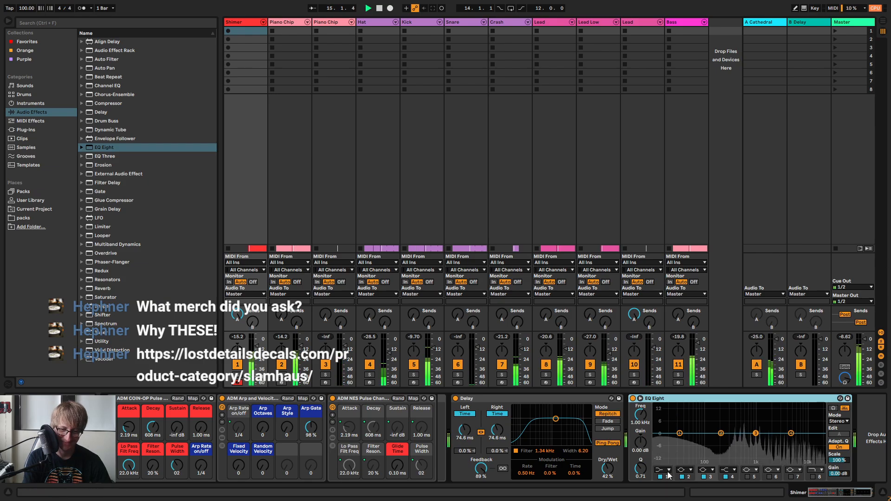
{"action": "left_click", "coordinate": [662, 470]}
{"action": "left_click", "coordinate": [663, 421]}
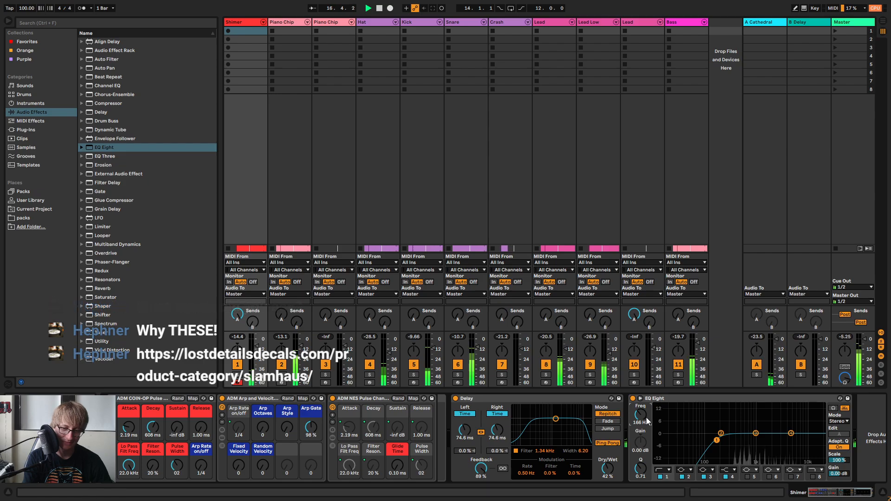
{"action": "left_click_drag", "start_coordinate": [641, 414], "coordinate": [641, 412]}
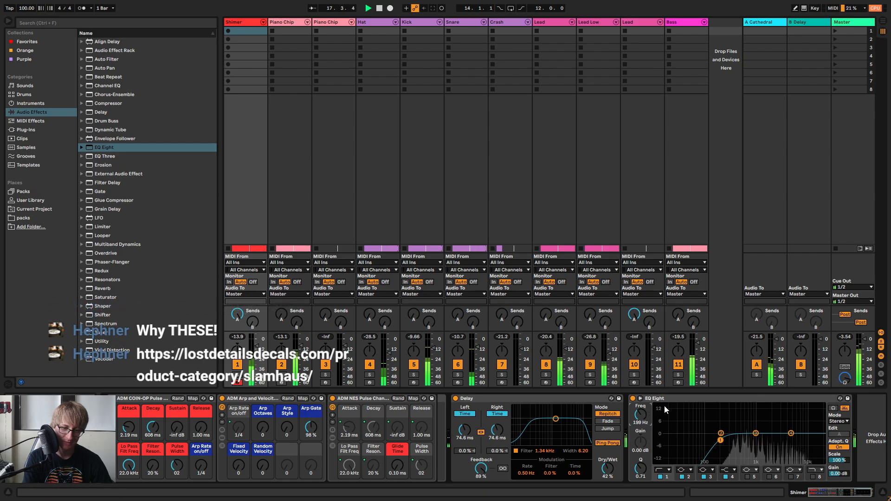
{"action": "left_click", "coordinate": [678, 398]}
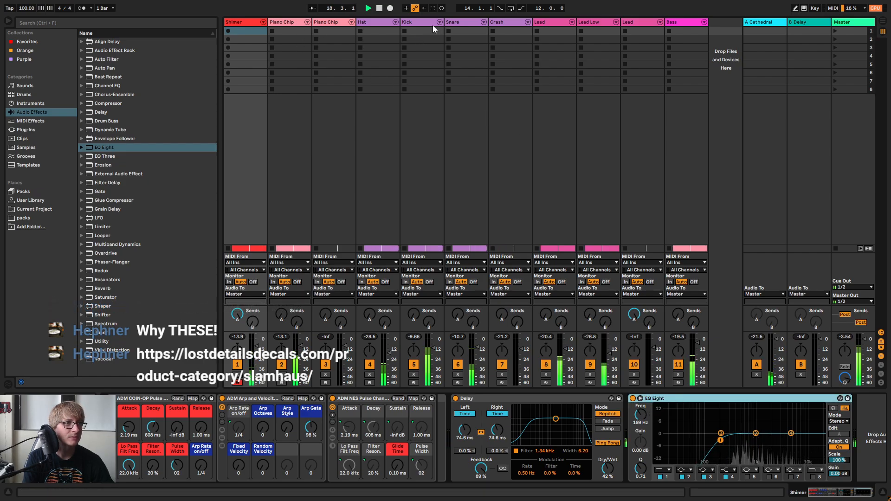
Expand the second Lead track, the one above Bass, and open its clip spanning bars 22 to 31 for note editing
{"action": "left_click", "coordinate": [679, 22]}
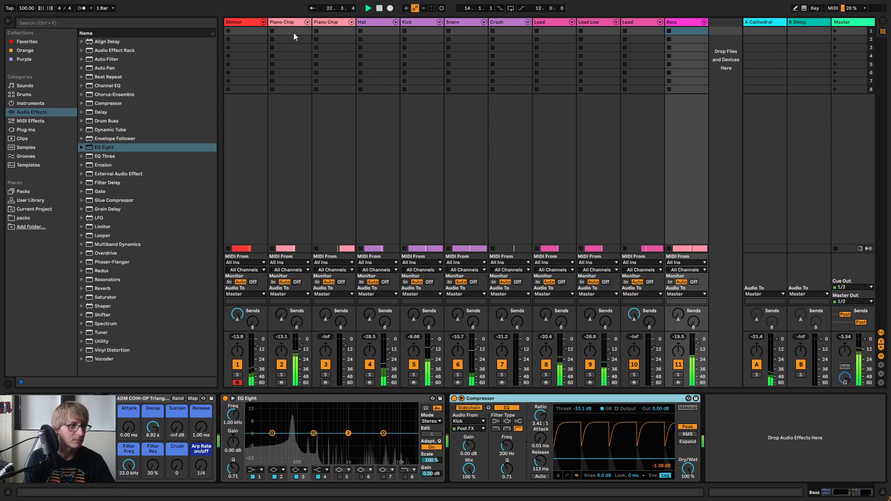
{"action": "key", "text": "Tab"}
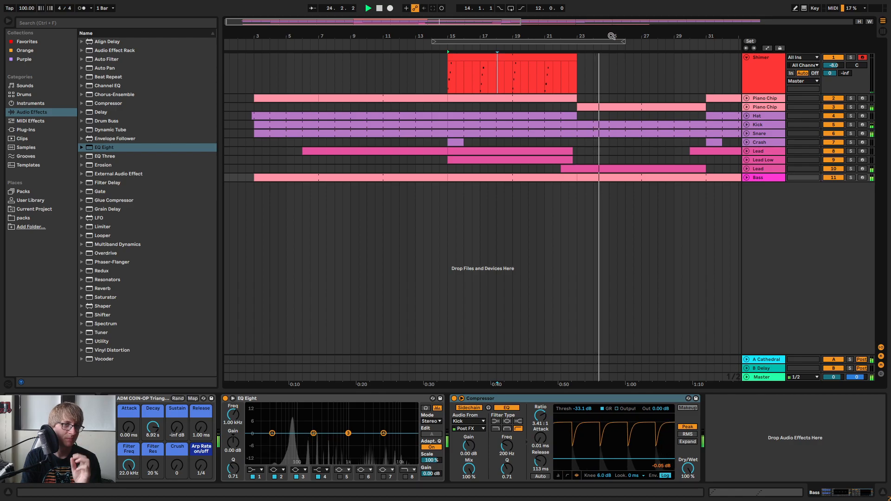
{"action": "left_click_drag", "start_coordinate": [612, 29], "coordinate": [450, 36]}
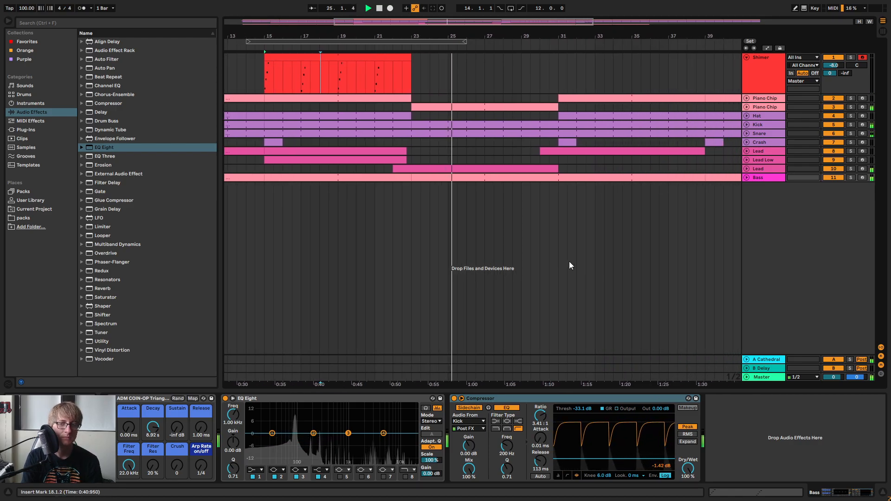
{"action": "left_click", "coordinate": [746, 169]}
{"action": "left_click", "coordinate": [623, 174]}
{"action": "double_click", "coordinate": [552, 186]}
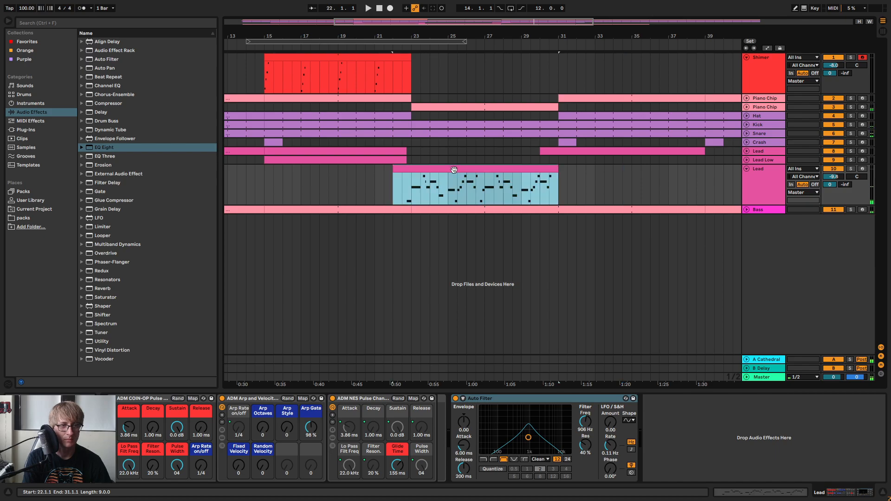
{"action": "mouse_move", "coordinate": [514, 201]}
{"action": "left_mouse_down"}
{"action": "mouse_move", "coordinate": [499, 135]}
{"action": "mouse_move", "coordinate": [473, 161]}
{"action": "left_mouse_up"}
{"action": "left_click", "coordinate": [621, 210]}
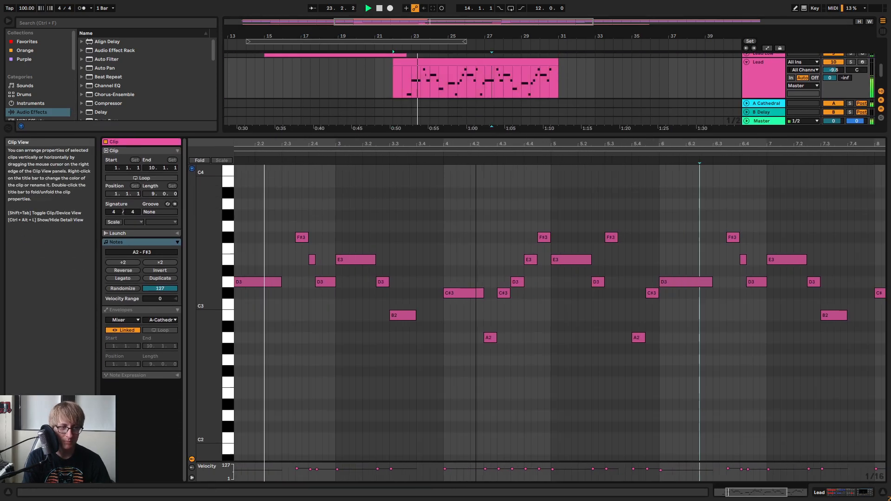
Audition the Lead clip's melody around clip bar 5 to examine the phrase's timing and notes
{"action": "left_click_drag", "start_coordinate": [396, 141], "coordinate": [418, 142]}
{"action": "left_click_drag", "start_coordinate": [518, 148], "coordinate": [559, 195]}
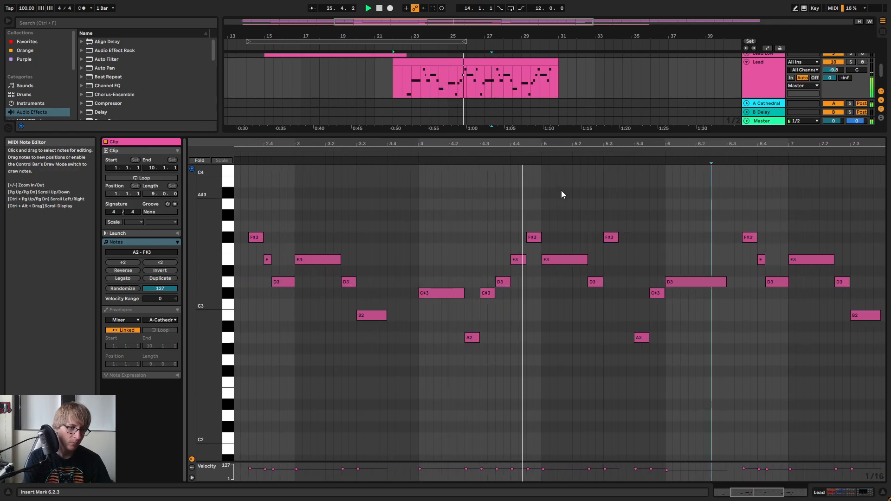
{"action": "left_click", "coordinate": [600, 154]}
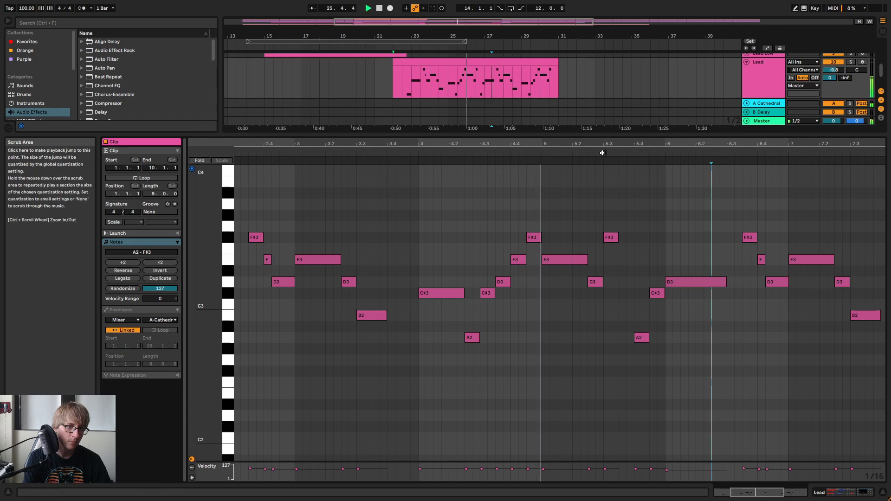
{"action": "mouse_move", "coordinate": [604, 150]}
{"action": "left_mouse_down"}
{"action": "mouse_move", "coordinate": [605, 142]}
{"action": "mouse_move", "coordinate": [550, 141]}
{"action": "left_mouse_up"}
{"action": "key", "text": "space"}
{"action": "left_click", "coordinate": [639, 253]}
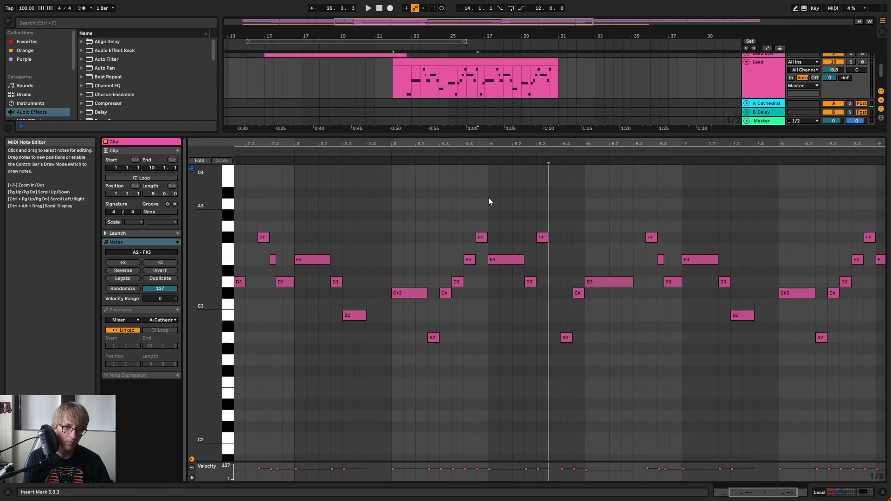
{"action": "left_click", "coordinate": [481, 153]}
{"action": "key", "text": "space"}
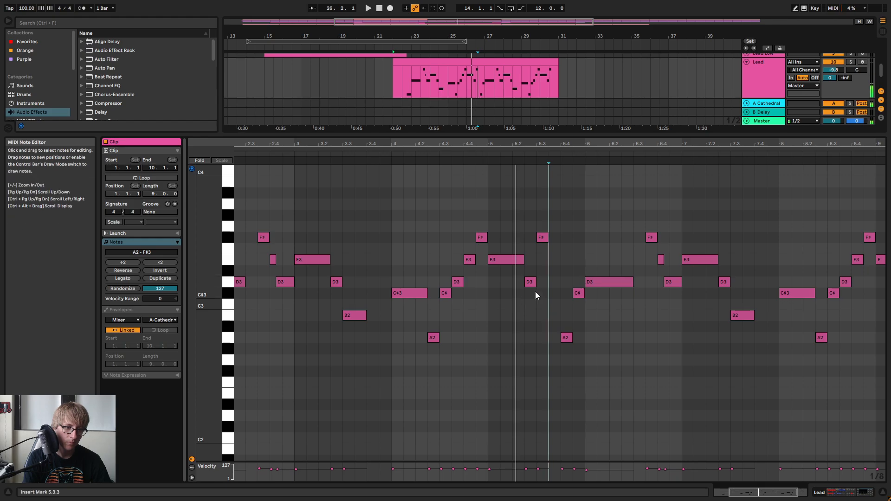
Move the D3 note in clip bar 5 back to 5.2.1, shorten the preceding E3 to one beat, and replay the phrase
{"action": "left_click_drag", "start_coordinate": [530, 282], "coordinate": [520, 283]}
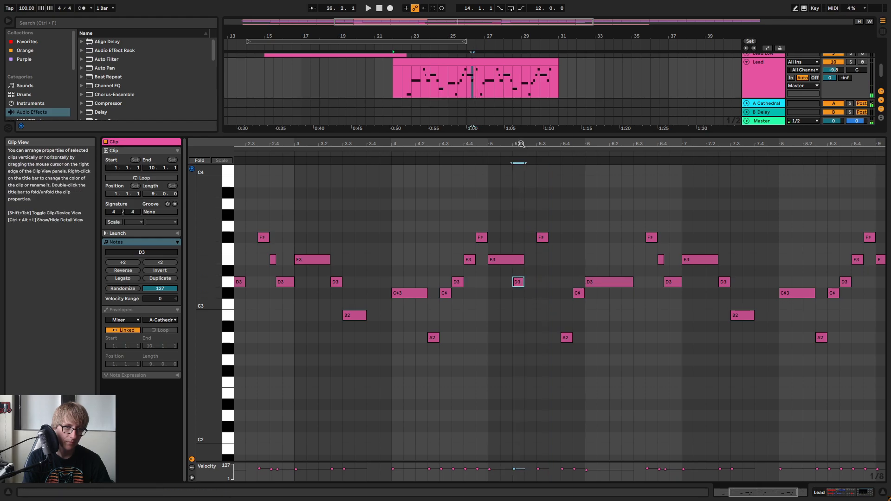
{"action": "left_click_drag", "start_coordinate": [520, 143], "coordinate": [519, 144]}
{"action": "left_click_drag", "start_coordinate": [539, 260], "coordinate": [485, 259]}
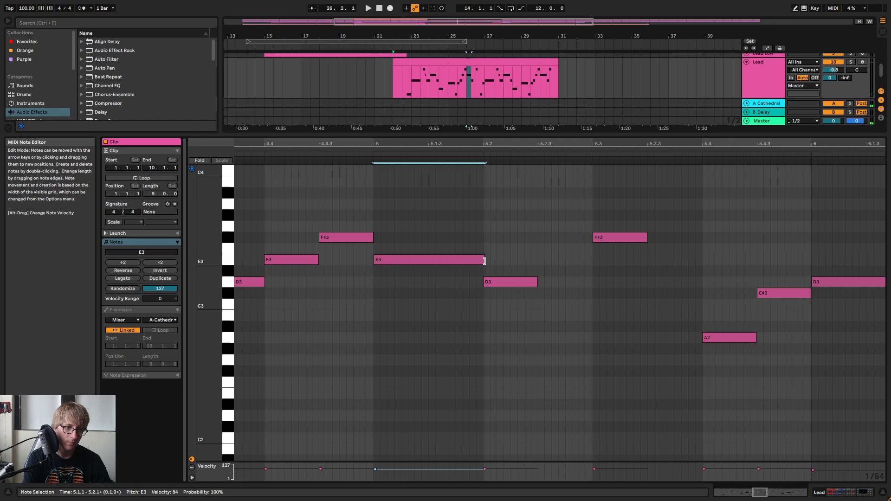
{"action": "left_click", "coordinate": [356, 154]}
{"action": "key", "text": "space"}
{"action": "left_click", "coordinate": [586, 258]}
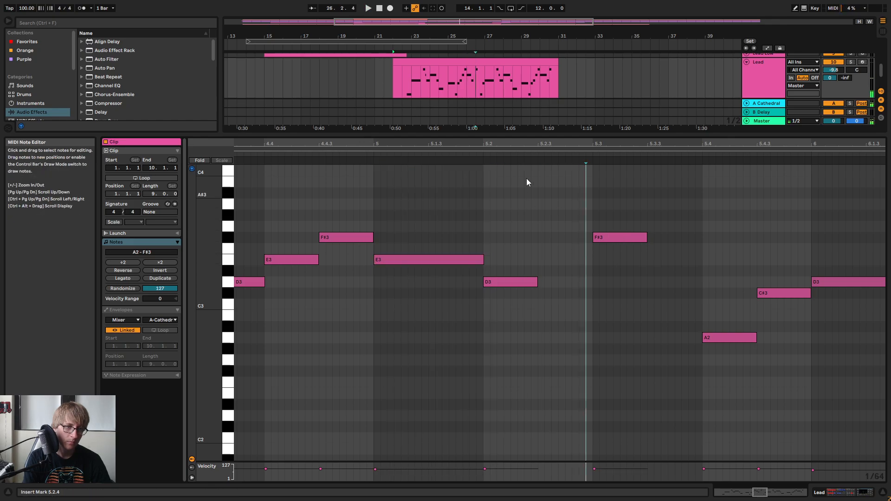
Add a B2 eighth note at 5.2.3 in the Lead clip, lasting until 5.3.1, and replay the phrase
{"action": "left_click_drag", "start_coordinate": [551, 144], "coordinate": [546, 139]}
{"action": "double_click", "coordinate": [550, 281]}
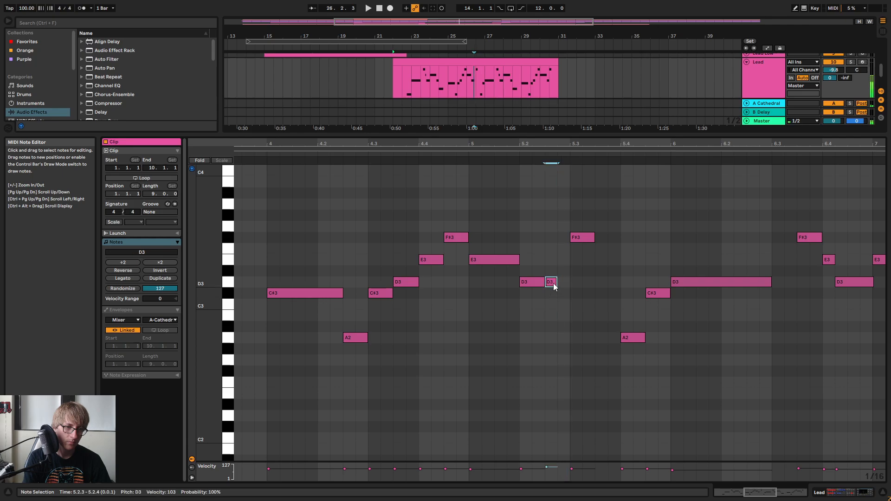
{"action": "left_click", "coordinate": [553, 314]}
{"action": "double_click", "coordinate": [554, 314]}
{"action": "double_click", "coordinate": [552, 282]}
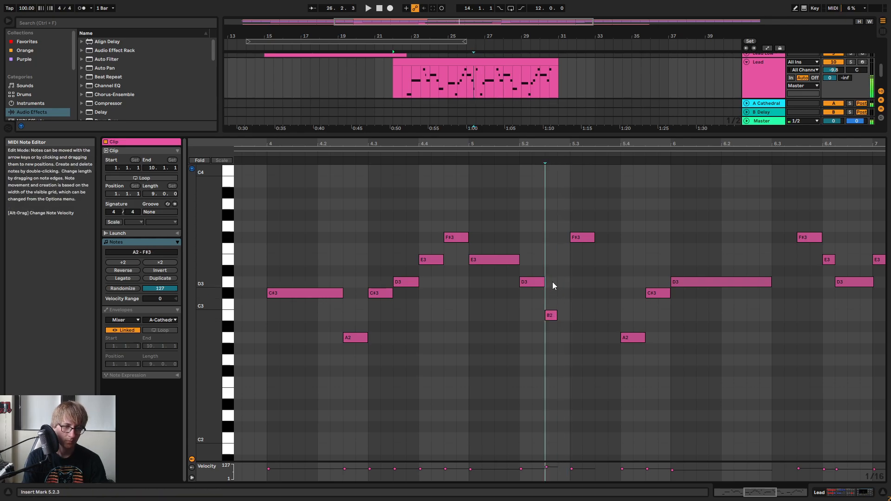
{"action": "left_click_drag", "start_coordinate": [556, 315], "coordinate": [570, 316]}
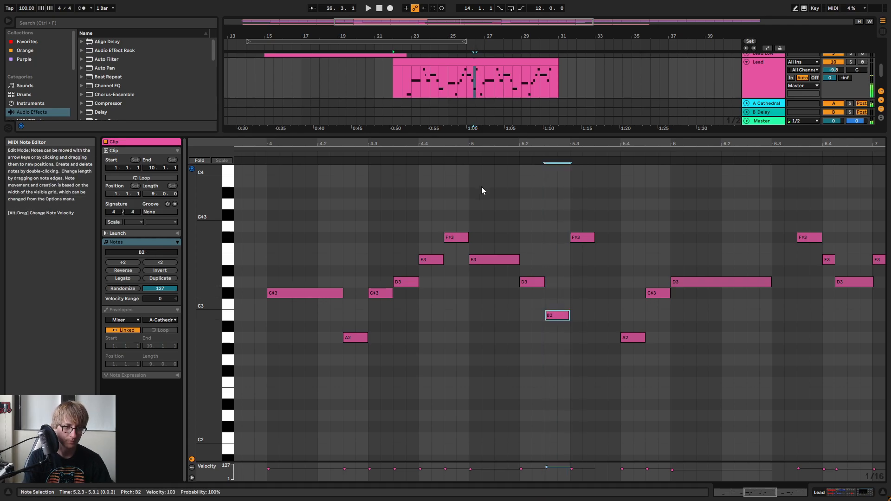
{"action": "left_click", "coordinate": [466, 157]}
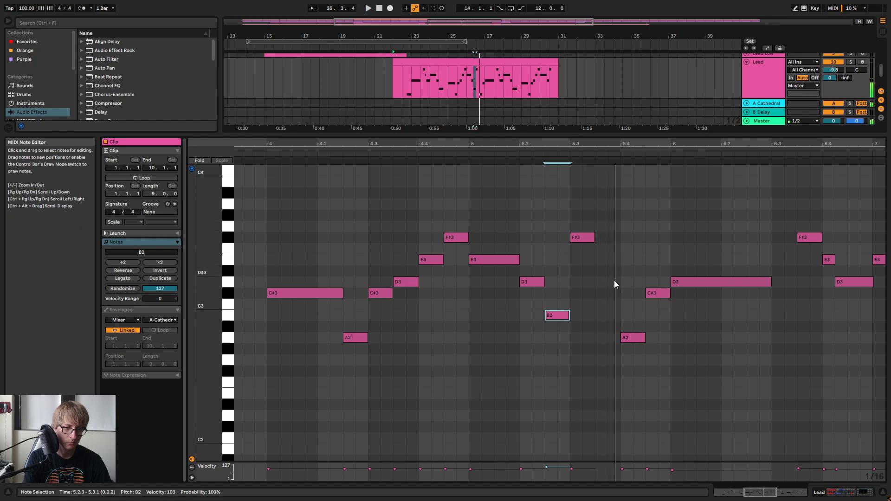
{"action": "key", "text": "space"}
Add eighth notes E3 at 5.3.3 and D3 at 5.4.1 in the Lead clip, following the F#3 at 5.3.1
{"action": "left_click_drag", "start_coordinate": [584, 265], "coordinate": [591, 226]}
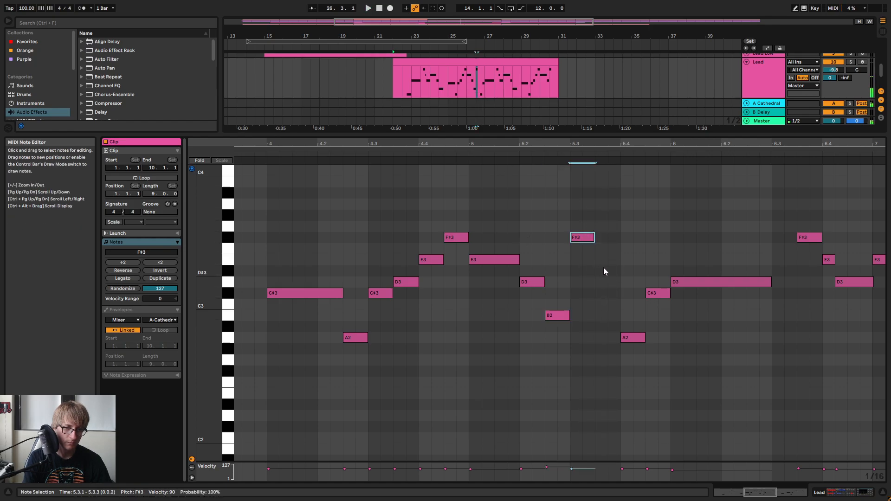
{"action": "left_click_drag", "start_coordinate": [608, 143], "coordinate": [608, 128]}
{"action": "double_click", "coordinate": [607, 263]}
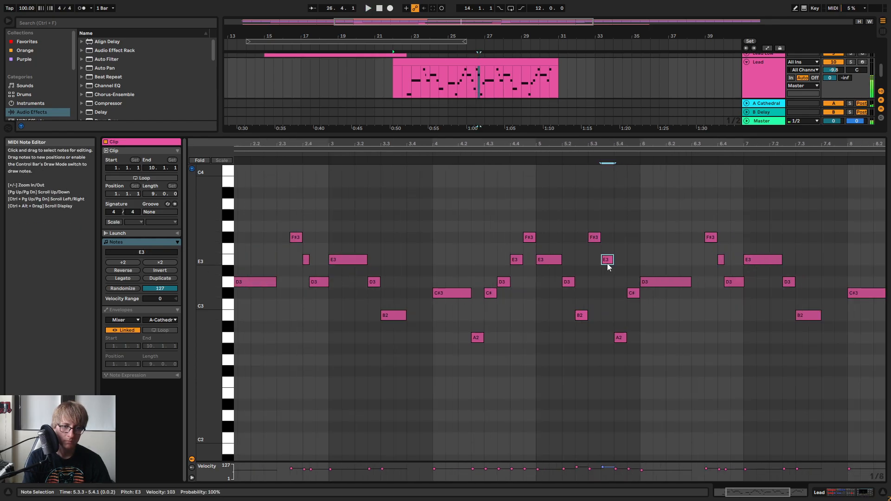
{"action": "double_click", "coordinate": [620, 281]}
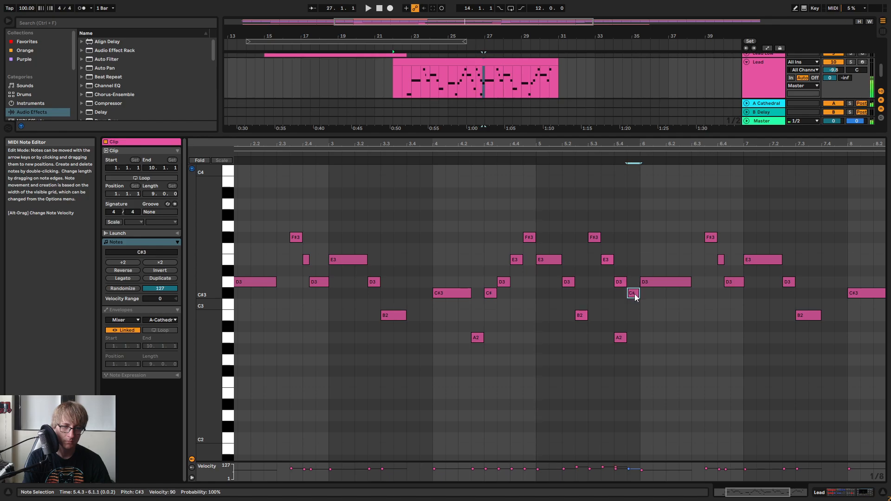
Move the A2 at 5.4.1 to B2 at 5.4.3, delete the C#3 there, and replay the phrase
{"action": "left_click_drag", "start_coordinate": [619, 337], "coordinate": [633, 325]}
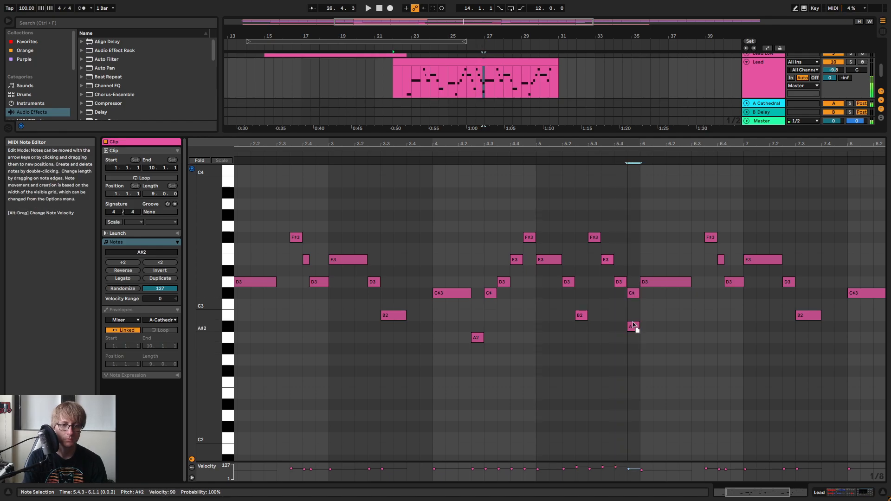
{"action": "double_click", "coordinate": [634, 293]}
{"action": "left_click", "coordinate": [520, 162]}
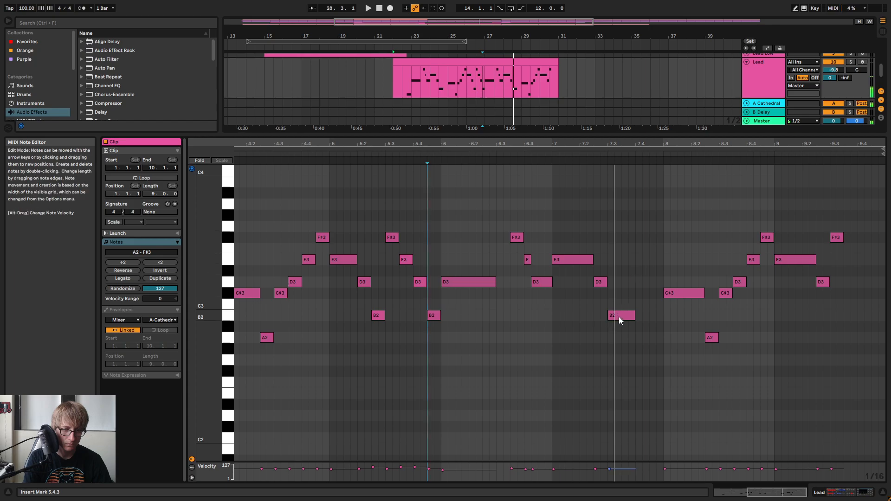
Raise the B2 note at 7.3.1 to F#3, shorten it to end at 7.3.3, and replay the phrase
{"action": "left_click_drag", "start_coordinate": [619, 316], "coordinate": [622, 251]}
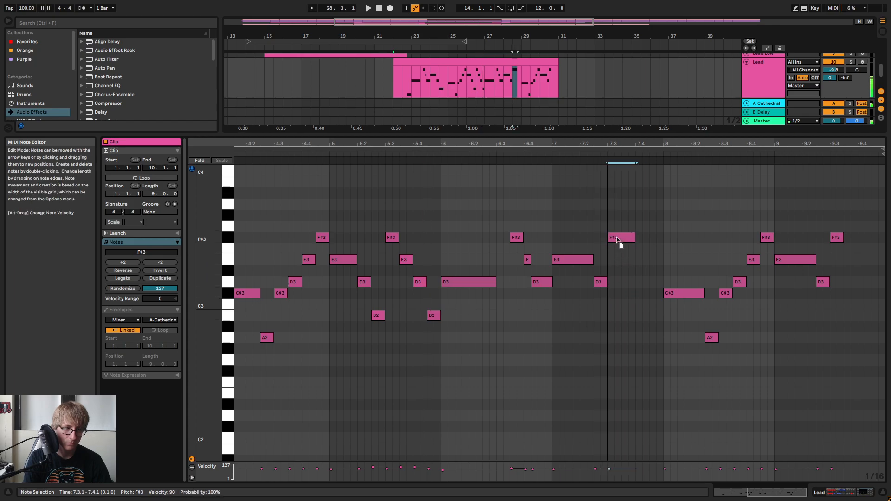
{"action": "left_click", "coordinate": [482, 160]}
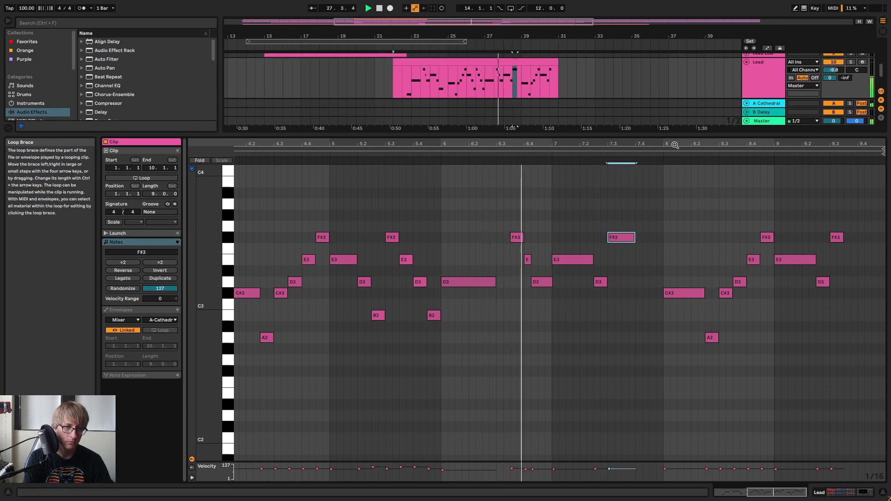
{"action": "left_click_drag", "start_coordinate": [674, 144], "coordinate": [674, 108]}
{"action": "key", "text": "space"}
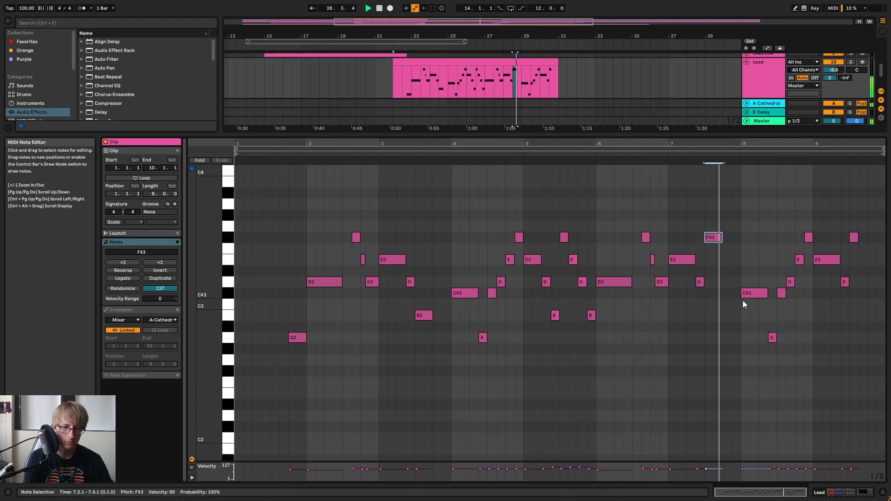
{"action": "left_click", "coordinate": [713, 248]}
{"action": "left_click_drag", "start_coordinate": [722, 237], "coordinate": [712, 238]}
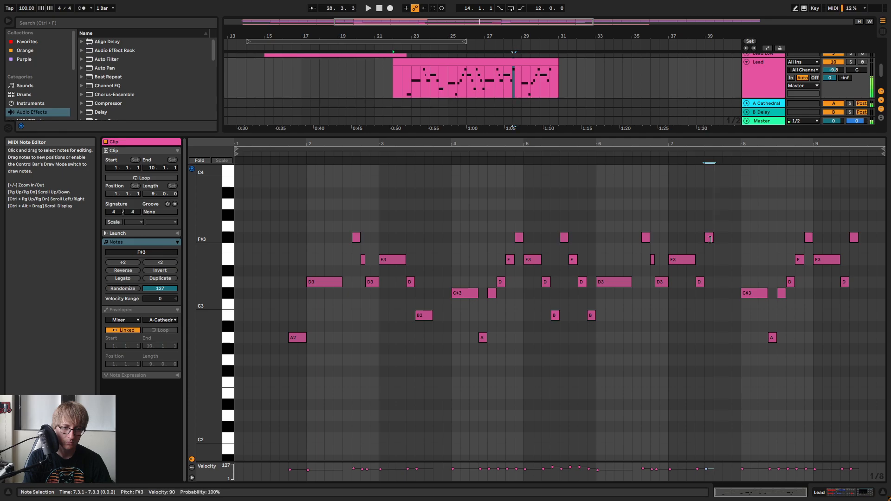
{"action": "left_click", "coordinate": [668, 154]}
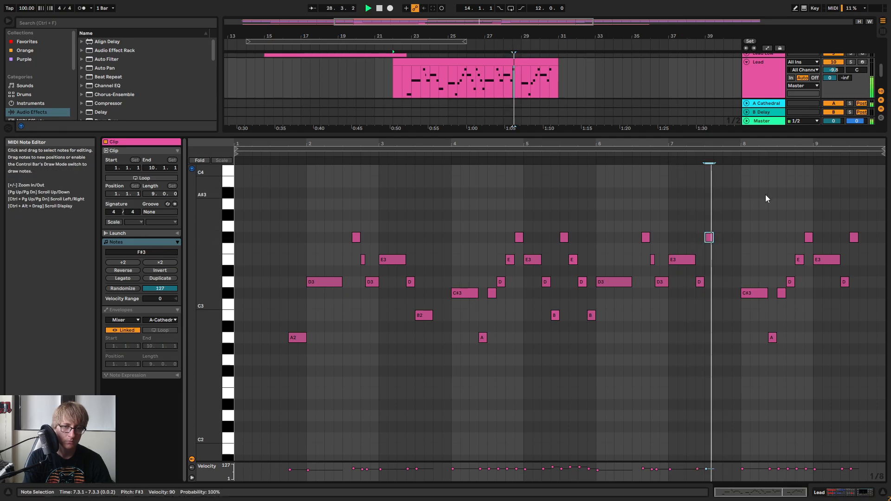
{"action": "key", "text": "space"}
Add eighth notes A2 at 7.4.1 and B2 at 7.4.3 in the Lead clip, and replay the phrase
{"action": "left_click", "coordinate": [727, 318]}
{"action": "double_click", "coordinate": [727, 326]}
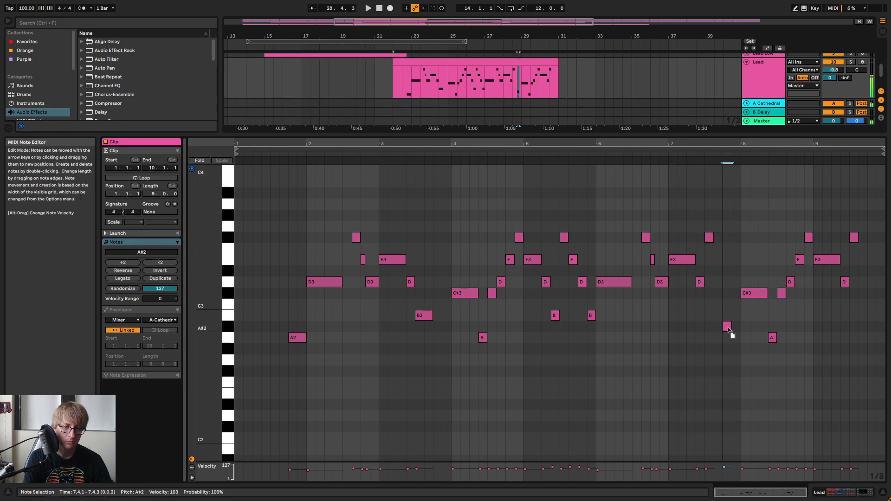
{"action": "double_click", "coordinate": [737, 316]}
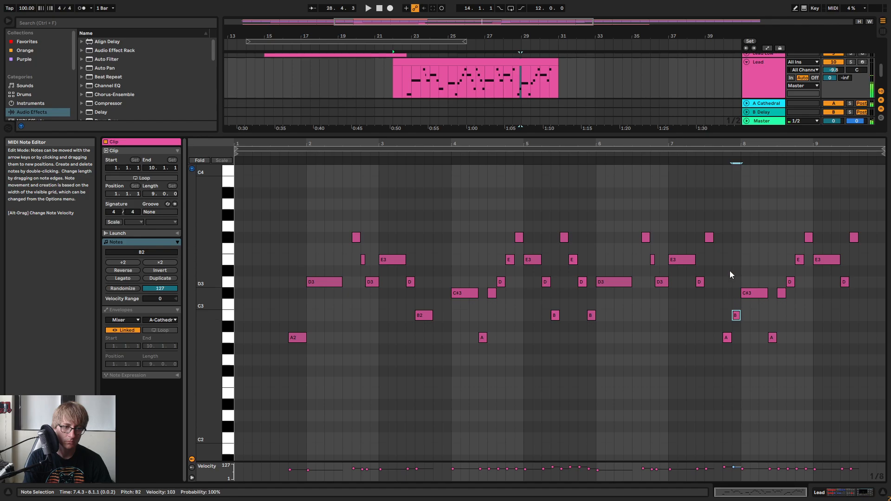
{"action": "left_click", "coordinate": [655, 148]}
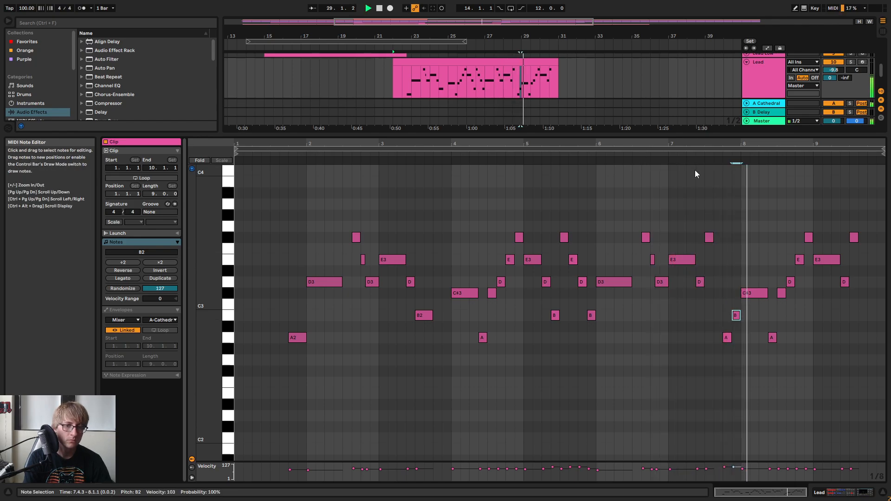
{"action": "key", "text": "space"}
Move the A2 in clip bar 8 back to 8.1.3, shorten the C#3 at 8.1.1 to an eighth note, and replay
{"action": "left_click_drag", "start_coordinate": [770, 143], "coordinate": [686, 179]}
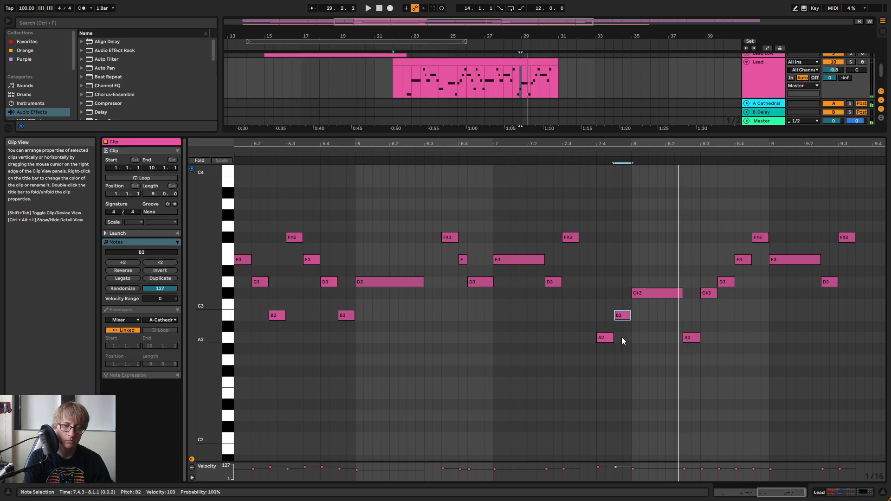
{"action": "left_click_drag", "start_coordinate": [621, 142], "coordinate": [719, 138]}
{"action": "left_click", "coordinate": [609, 155]}
{"action": "double_click", "coordinate": [751, 337]}
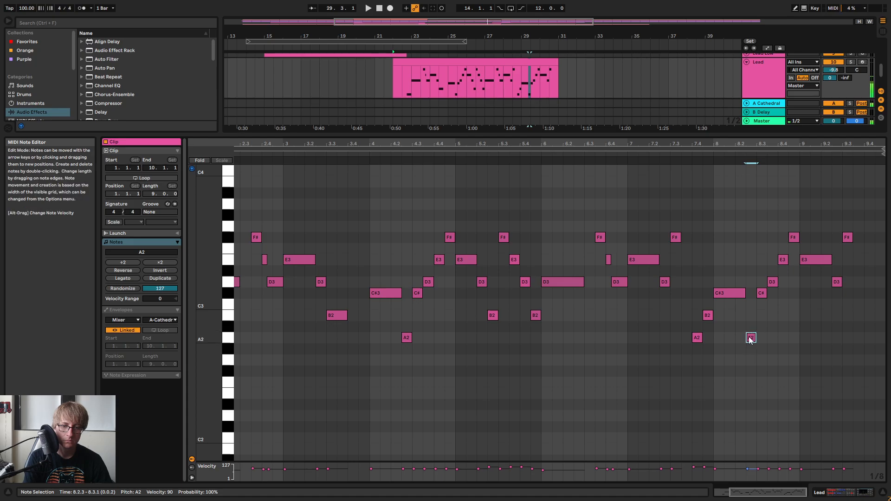
{"action": "key", "text": "Left"}
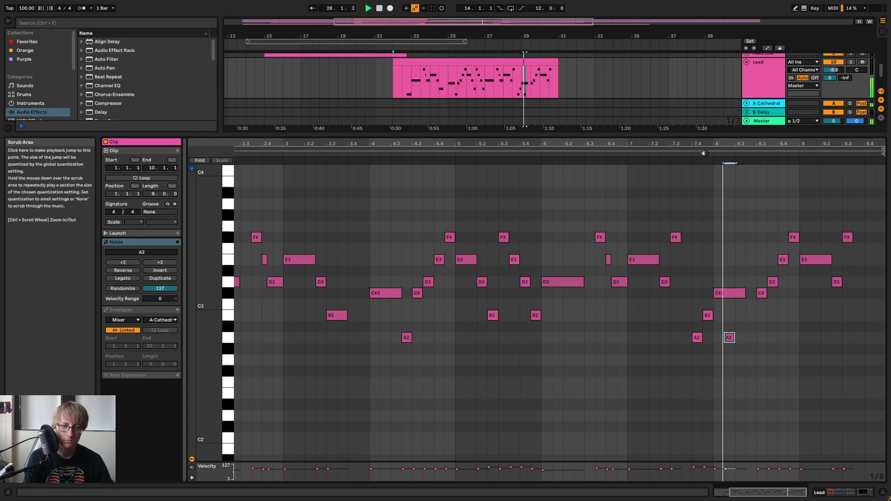
{"action": "left_click_drag", "start_coordinate": [745, 293], "coordinate": [722, 294]}
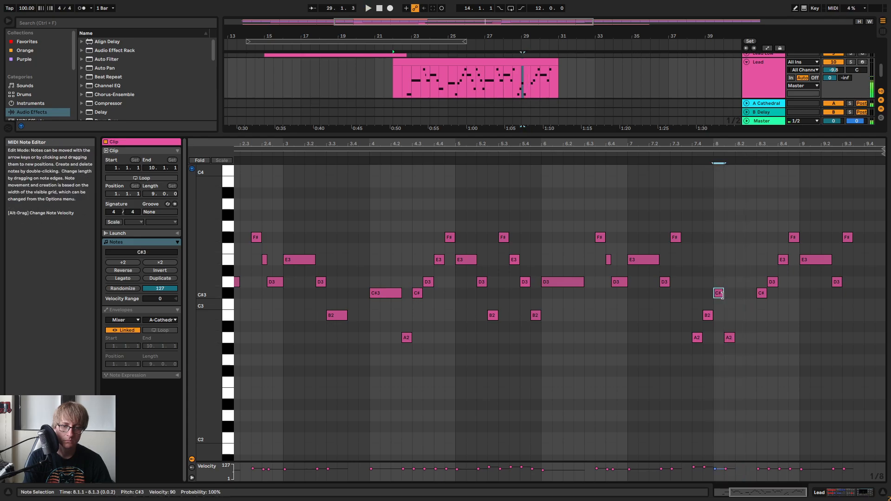
{"action": "key", "text": "space"}
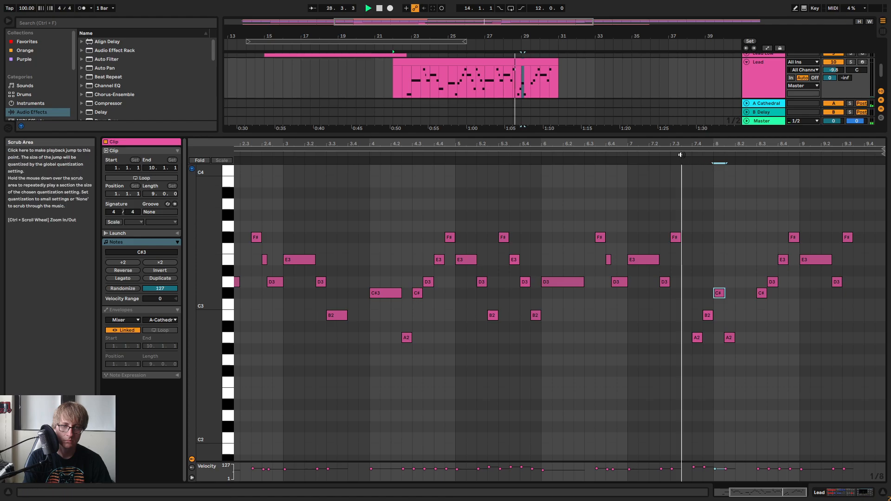
Add a C#3 eighth note at 8.2.1 in the Lead clip and replay the phrase from late bar 7
{"action": "scroll", "coordinate": [727, 243], "scroll_direction": "up", "scroll_amount": 5}
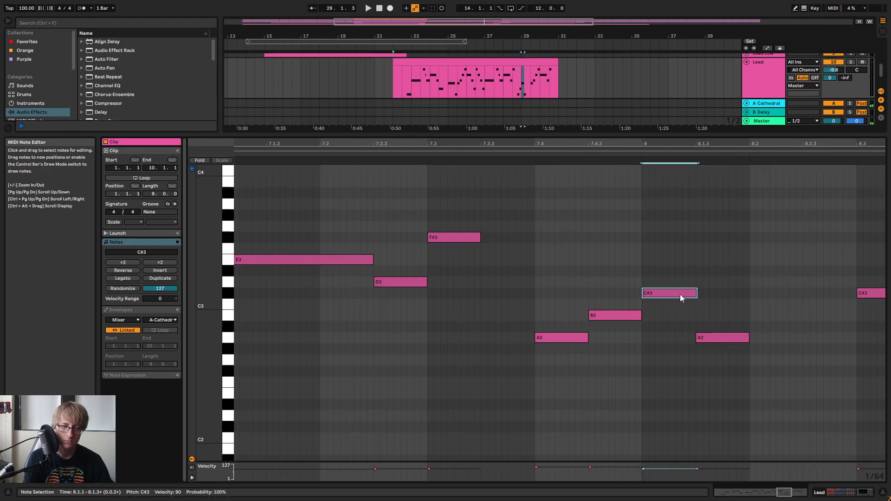
{"action": "left_click_drag", "start_coordinate": [702, 141], "coordinate": [727, 171]}
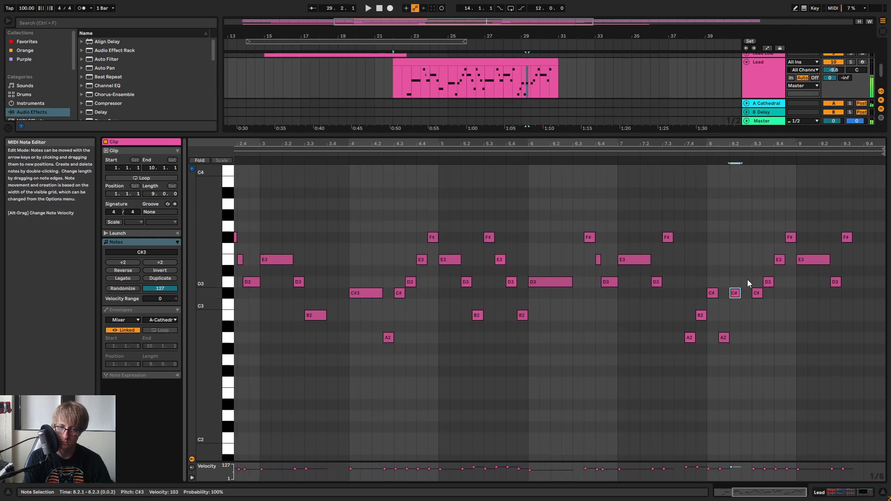
{"action": "left_click", "coordinate": [671, 159]}
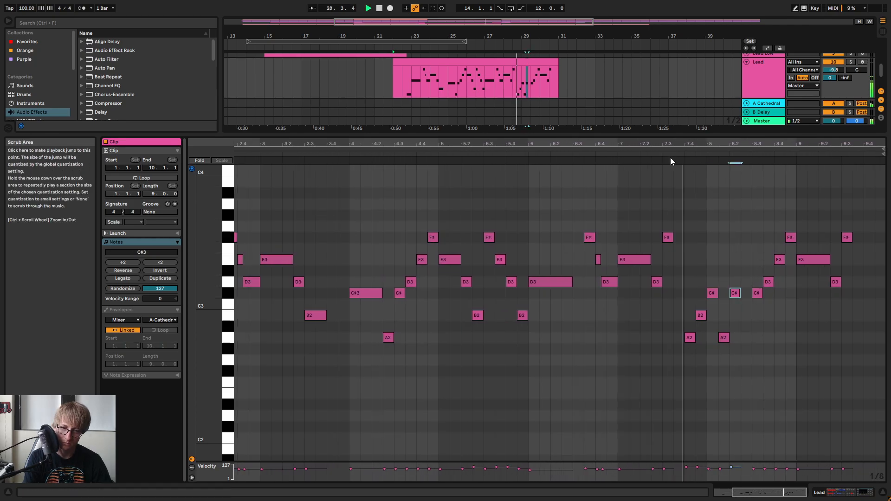
{"action": "key", "text": "space"}
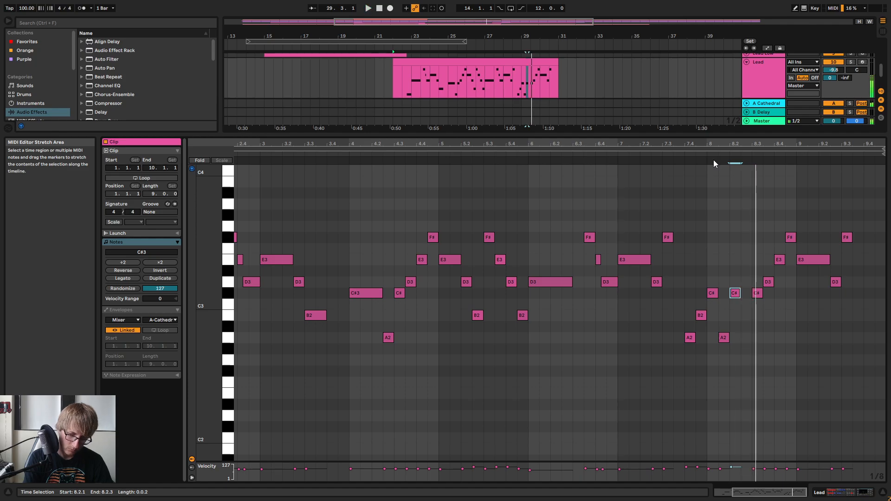
Add an E3 eighth note at 8.2.3, delete the C#3 and D3 notes at 8.3.1 and 8.3.3, and replay
{"action": "double_click", "coordinate": [747, 281]}
{"action": "key", "text": "Up"}
{"action": "key", "text": "Up"}
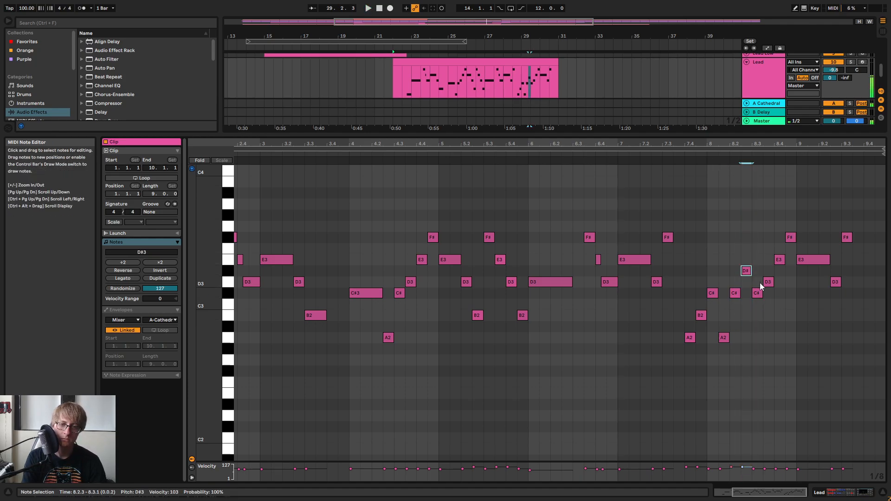
{"action": "left_click_drag", "start_coordinate": [756, 309], "coordinate": [775, 285]}
{"action": "key", "text": "Delete"}
{"action": "key", "text": "space"}
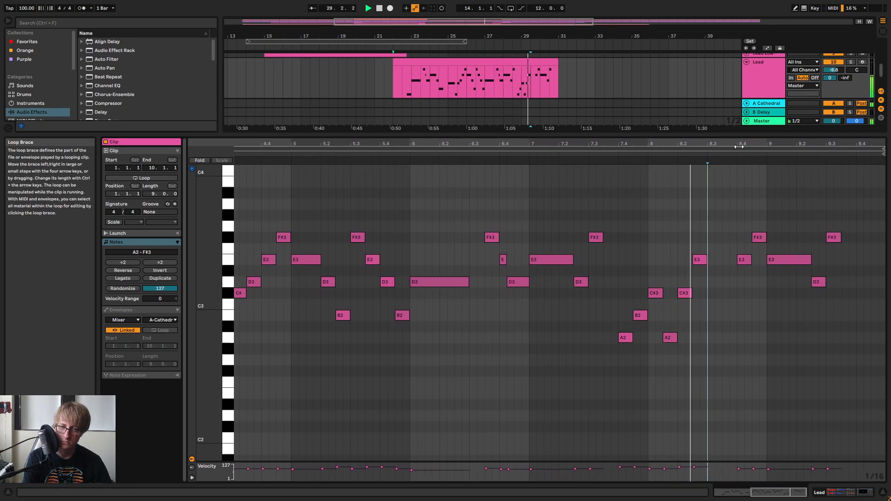
Delete all remaining notes in the Lead clip from 8.4.1 onward
{"action": "left_click_drag", "start_coordinate": [736, 145], "coordinate": [737, 126]}
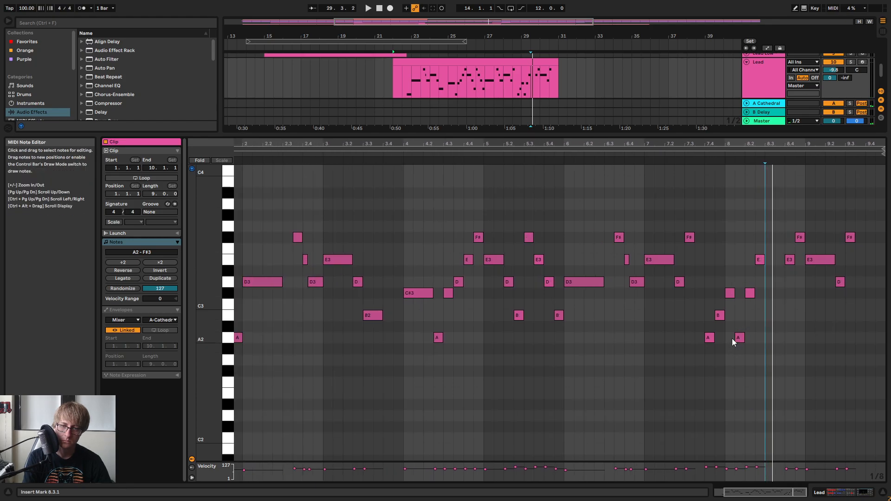
{"action": "key", "text": "space"}
{"action": "left_click_drag", "start_coordinate": [732, 338], "coordinate": [762, 244]}
{"action": "left_click_drag", "start_coordinate": [780, 314], "coordinate": [853, 235]}
{"action": "key", "text": "Delete"}
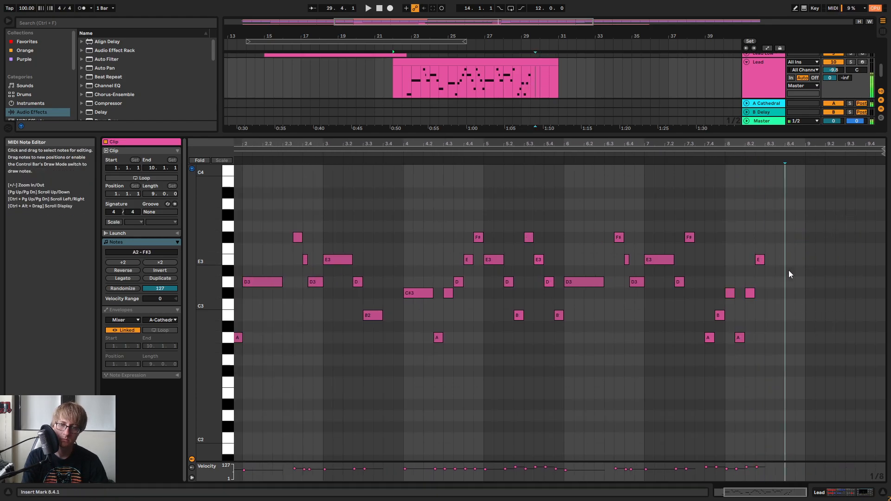
Duplicate the C#3–A2–C#3–E3 figure from 8.1.1 to start at 8.3.1, and play the result
{"action": "left_click_drag", "start_coordinate": [730, 345], "coordinate": [782, 253]}
{"action": "key", "text": "ctrl+d"}
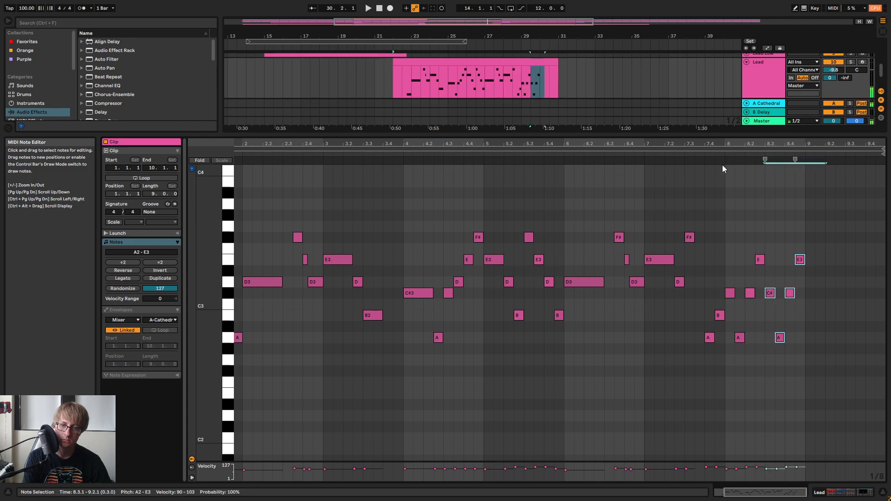
{"action": "key", "text": "space"}
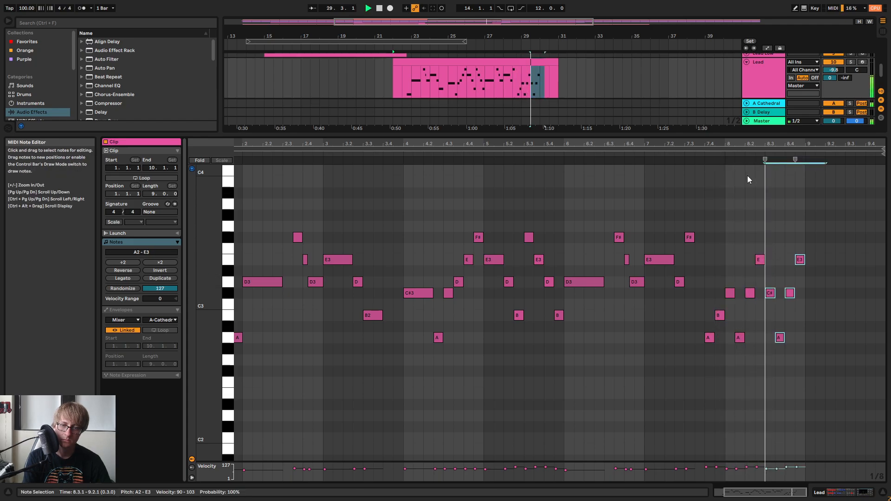
{"action": "left_click", "coordinate": [833, 248]}
{"action": "key", "text": "space"}
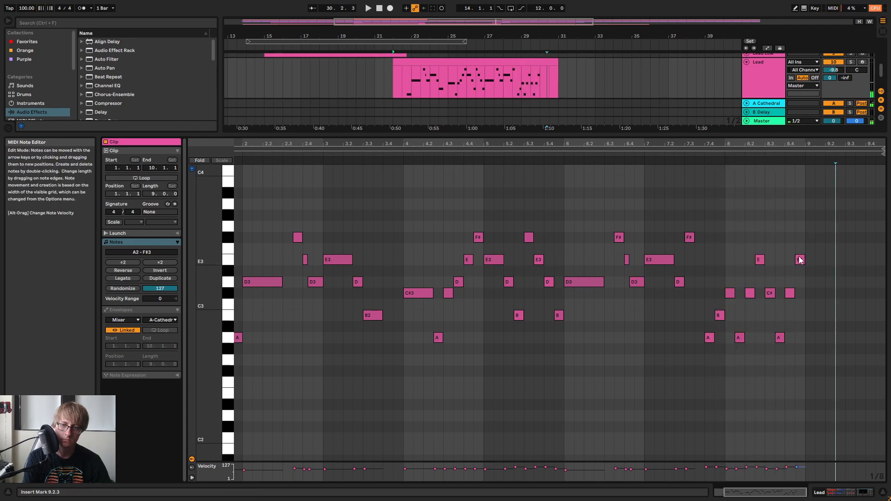
Raise the E3 at 8.4.3 to F#3 and the C#3 at 8.4.1 to D3, then replay the ending
{"action": "left_click_drag", "start_coordinate": [800, 264], "coordinate": [800, 241]}
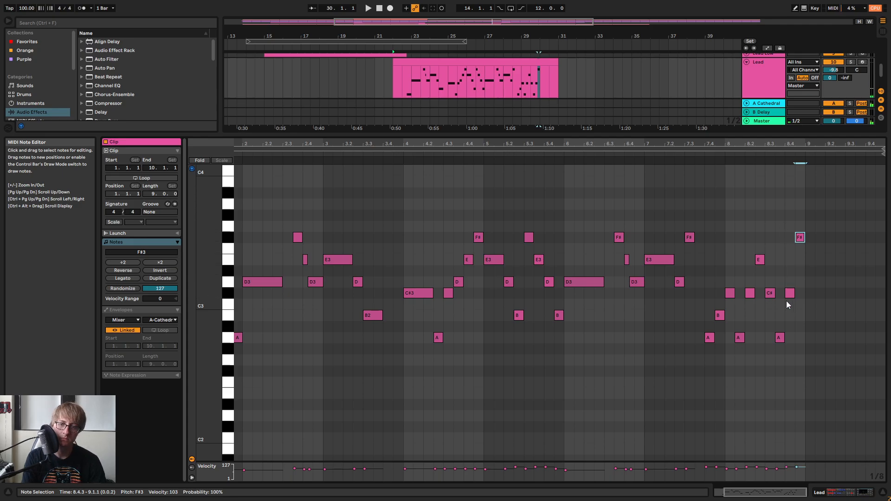
{"action": "left_click_drag", "start_coordinate": [789, 294], "coordinate": [790, 282]}
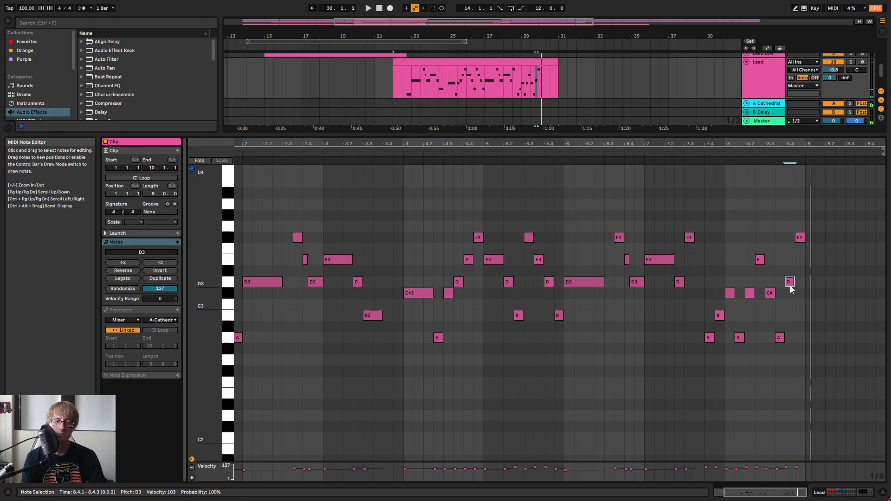
{"action": "left_click", "coordinate": [709, 157]}
{"action": "left_click_drag", "start_coordinate": [772, 144], "coordinate": [699, 167]}
{"action": "key", "text": "space"}
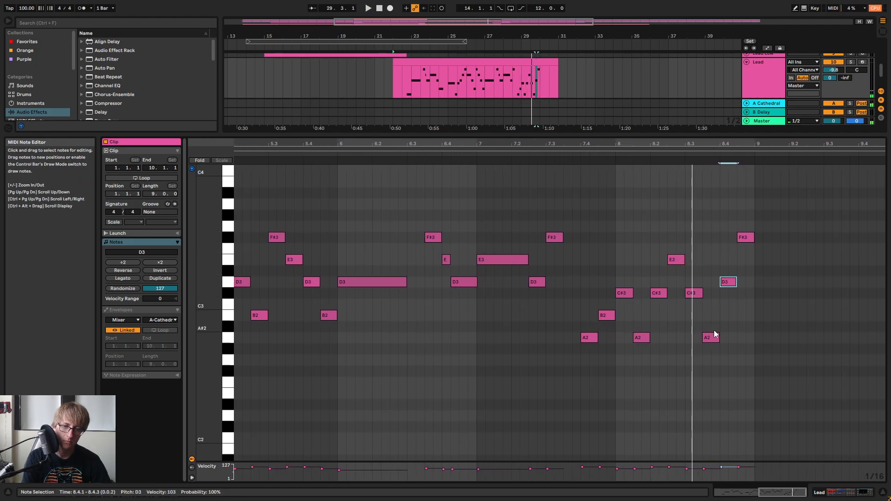
Raise the A2 at 8.3.3 to B2 and the D3 at 8.4.1 to E3, checking against the final F#3
{"action": "left_click_drag", "start_coordinate": [714, 335], "coordinate": [714, 312]}
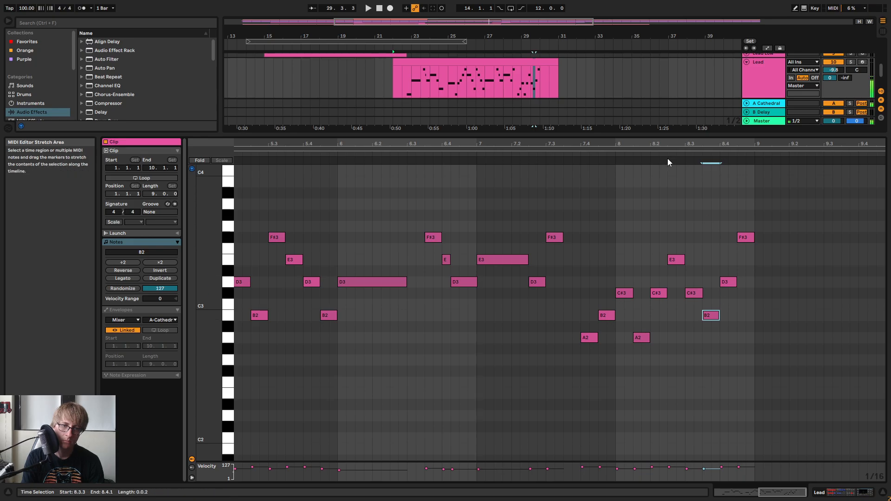
{"action": "left_click", "coordinate": [727, 283]}
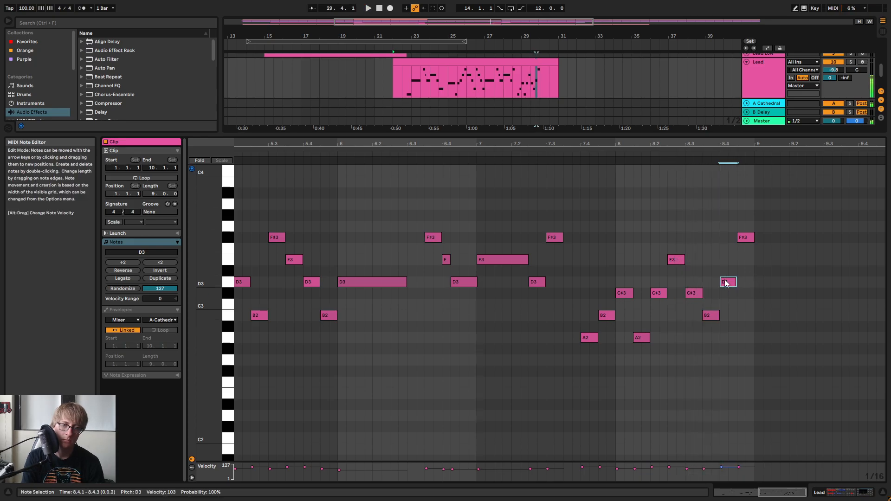
{"action": "left_click_drag", "start_coordinate": [731, 276], "coordinate": [732, 265]}
{"action": "left_click", "coordinate": [744, 234]}
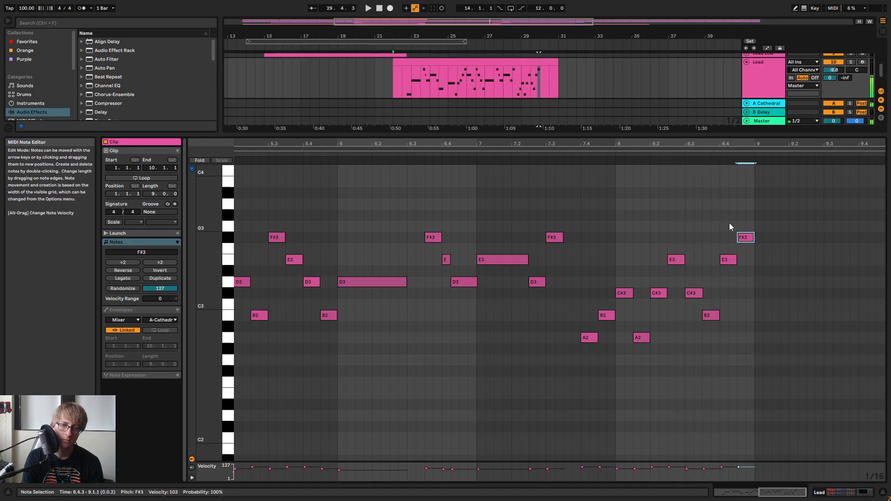
Play back the Lead clip from about bar 6 through its bar 8 ending to judge the melody
{"action": "left_click", "coordinate": [597, 154]}
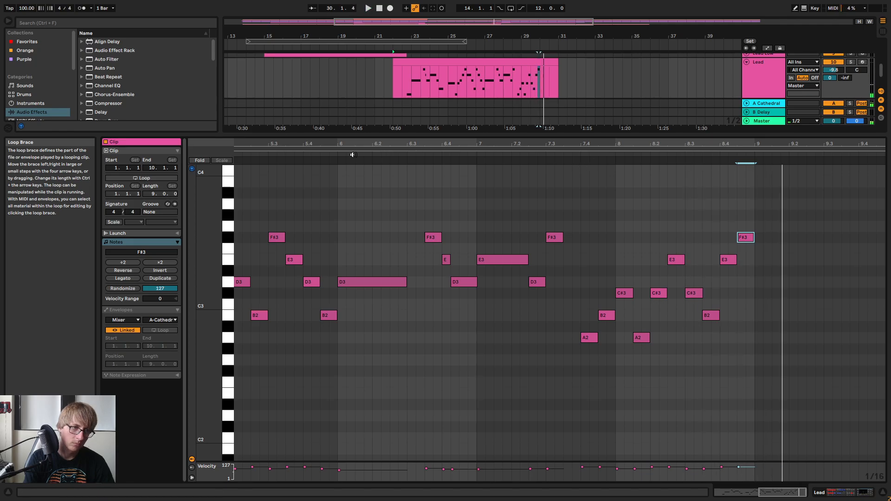
{"action": "left_click", "coordinate": [328, 154]}
{"action": "key", "text": "space"}
{"action": "key", "text": "space"}
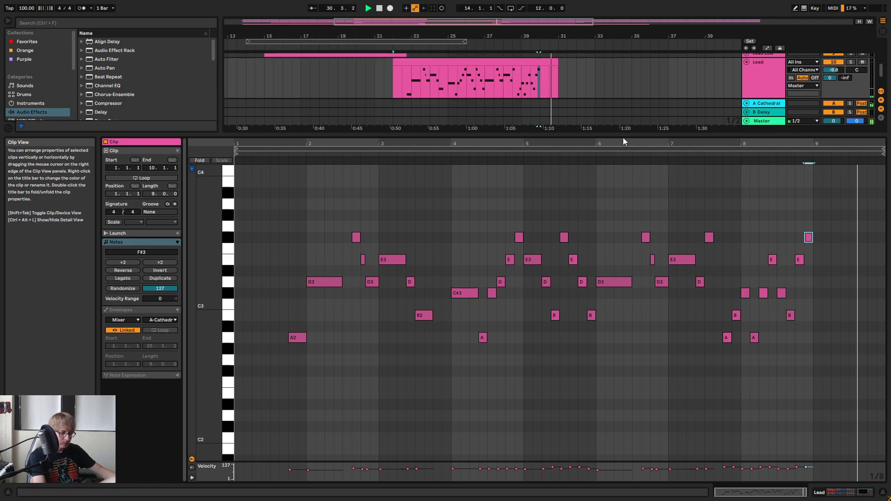
{"action": "key", "text": "space"}
{"action": "left_click", "coordinate": [595, 151]}
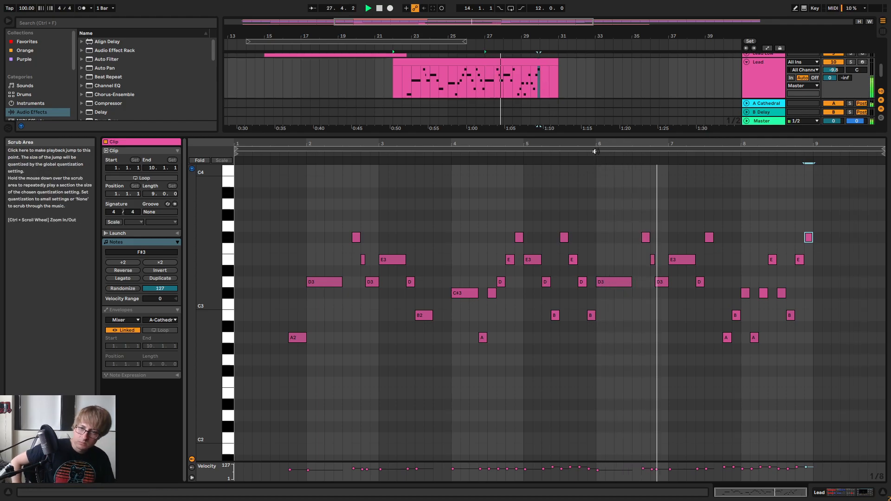
{"action": "left_click", "coordinate": [595, 151]}
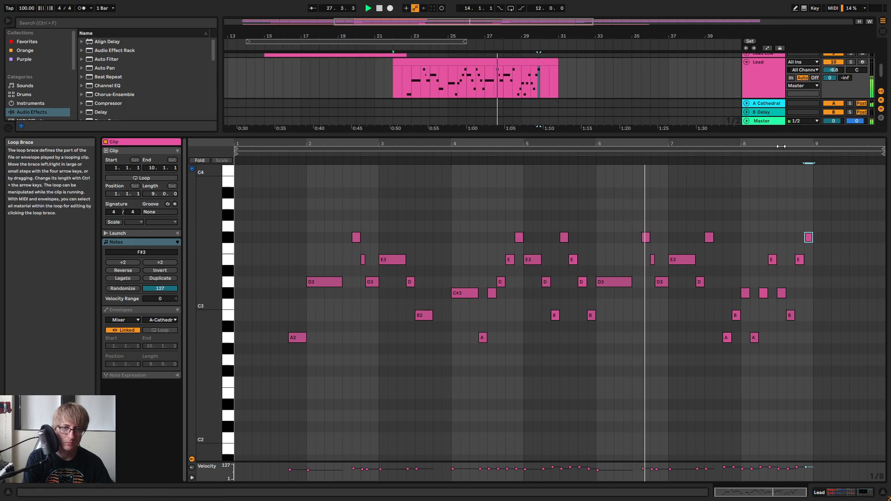
{"action": "left_click_drag", "start_coordinate": [788, 143], "coordinate": [708, 184]}
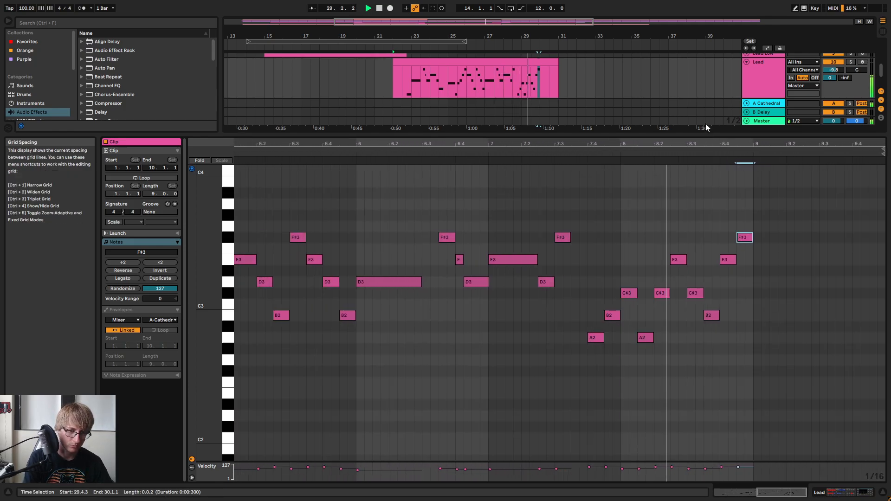
Lower the B2 at 8.3.3 to A2 and replay the bar 8 phrase
{"action": "left_click", "coordinate": [745, 329]}
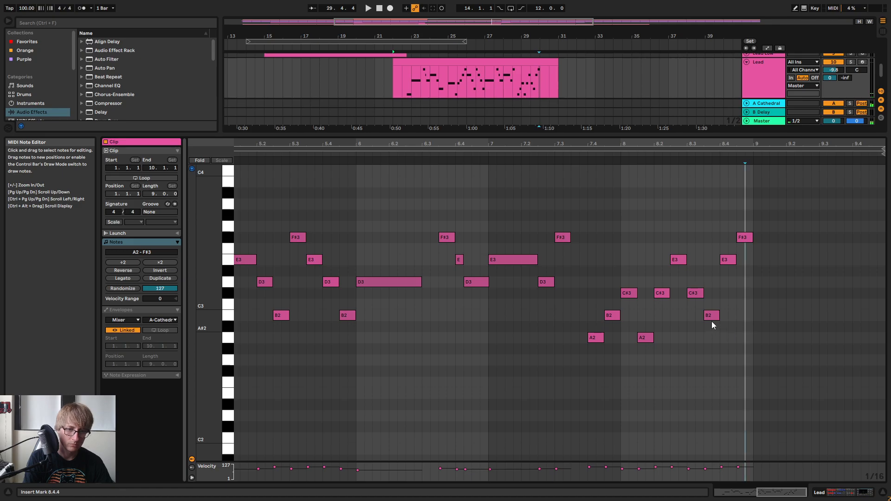
{"action": "left_click_drag", "start_coordinate": [712, 318], "coordinate": [711, 339]}
{"action": "left_click", "coordinate": [637, 153]}
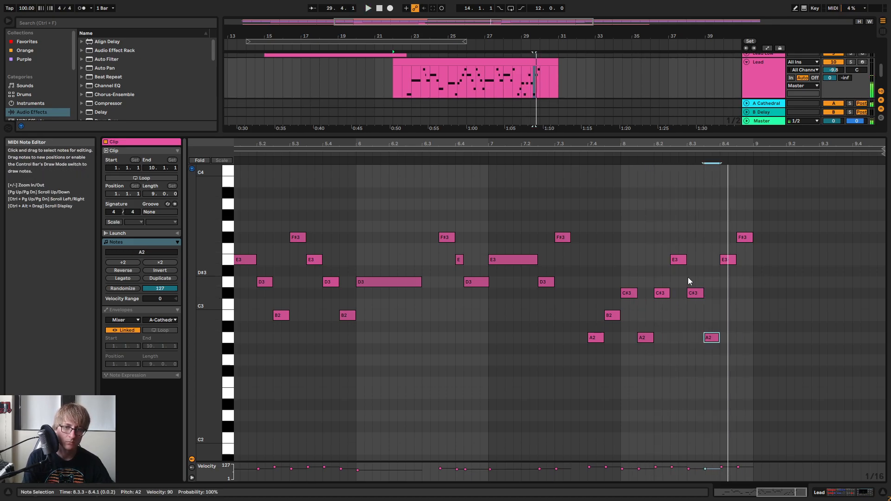
{"action": "key", "text": "space"}
Lower the E3 at 8.4.1 to C#3 and the F#3 at 8.4.3 to B2, then replay the ending
{"action": "left_click_drag", "start_coordinate": [728, 259], "coordinate": [728, 282]}
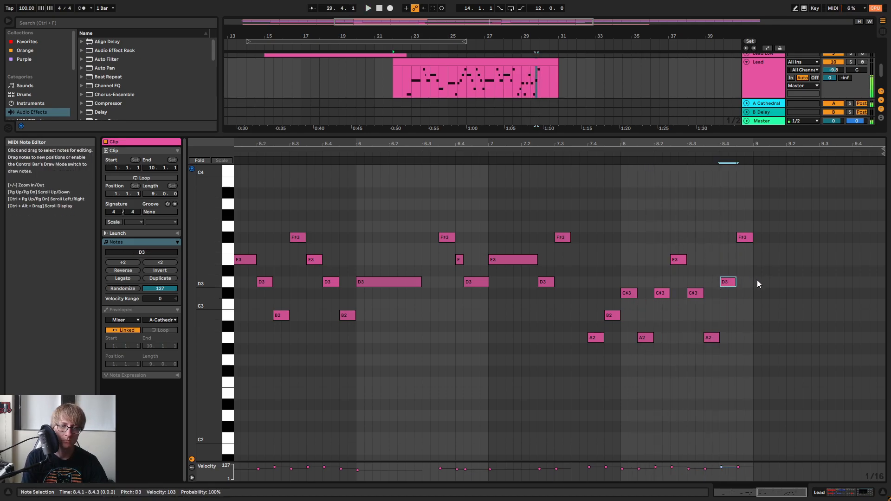
{"action": "left_click", "coordinate": [740, 239]}
{"action": "key", "text": "Down"}
{"action": "key", "text": "Down"}
{"action": "key", "text": "Down"}
{"action": "key", "text": "Down"}
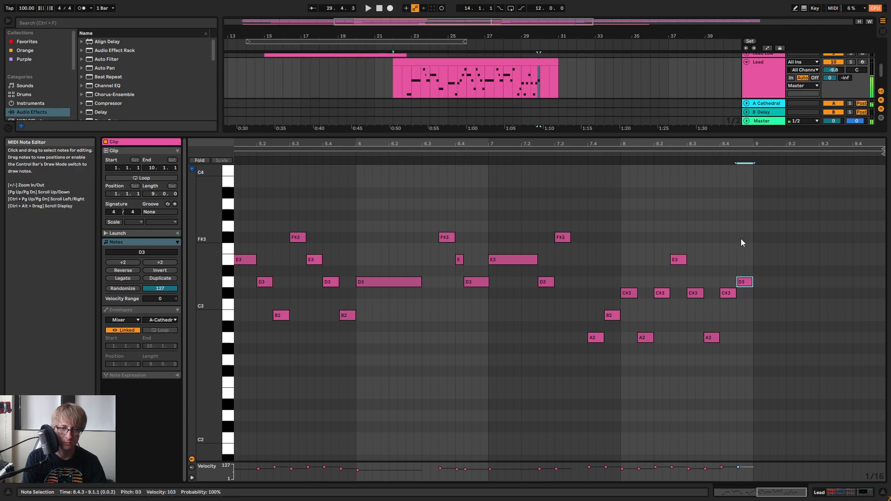
{"action": "key", "text": "Down"}
{"action": "key", "text": "Down"}
{"action": "key", "text": "Down"}
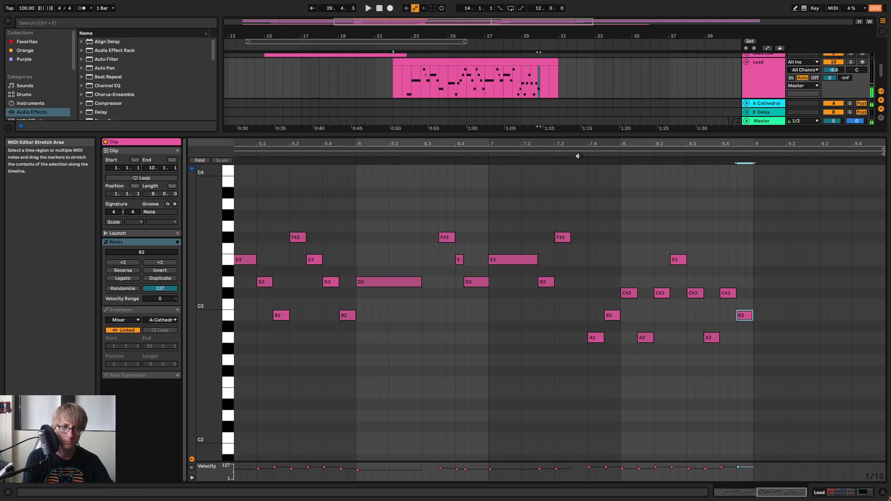
{"action": "left_click", "coordinate": [584, 146]}
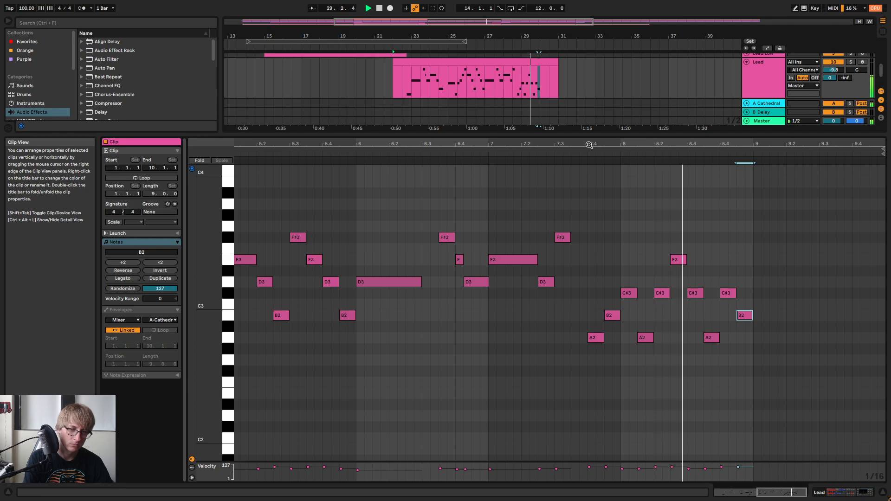
{"action": "left_click", "coordinate": [728, 293]}
{"action": "key", "text": "space"}
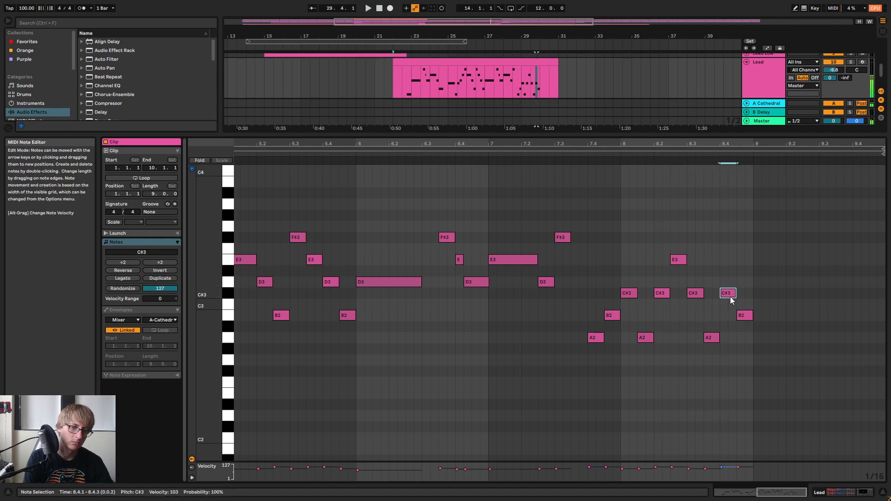
Try A2 as the clip's last note at 8.4.3 and replay from about 7.4
{"action": "left_click", "coordinate": [745, 316]}
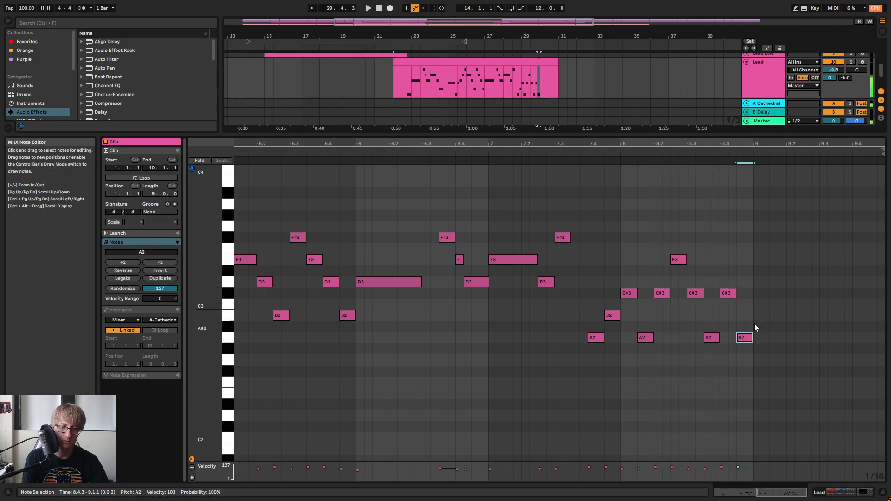
{"action": "left_click", "coordinate": [589, 154]}
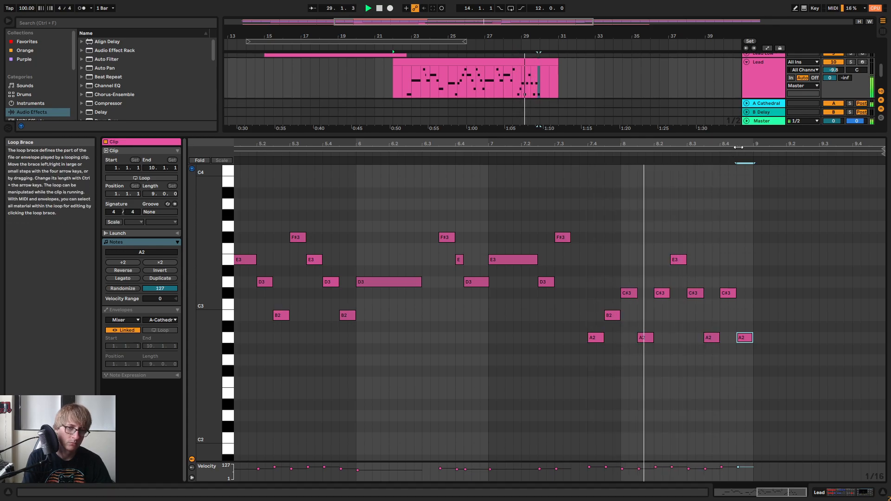
{"action": "left_click_drag", "start_coordinate": [740, 140], "coordinate": [717, 141]}
{"action": "key", "text": "space"}
Return the last note at 8.4.3 to B2 and listen to the ending again
{"action": "left_click", "coordinate": [716, 315]}
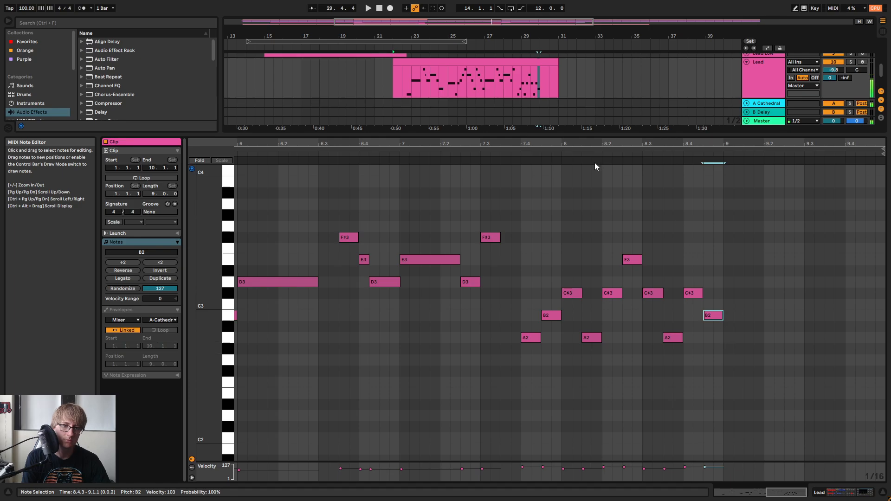
{"action": "left_click", "coordinate": [564, 149]}
{"action": "left_click", "coordinate": [515, 153]}
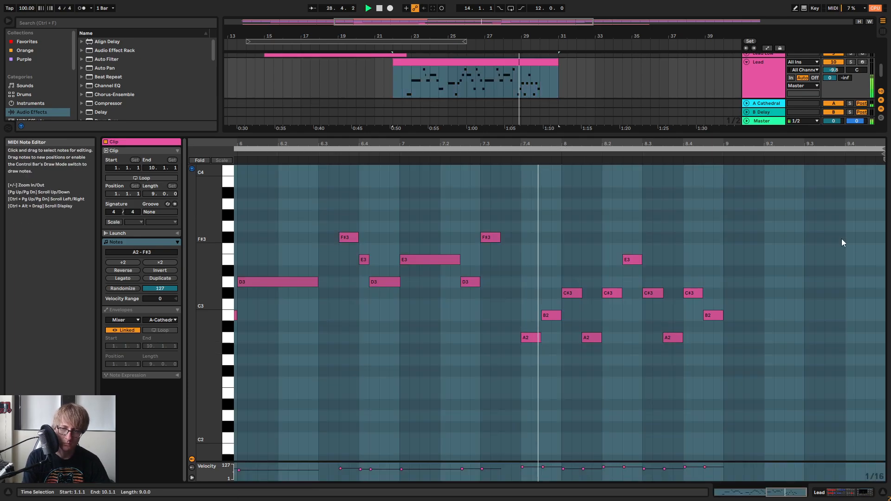
{"action": "left_click", "coordinate": [797, 249]}
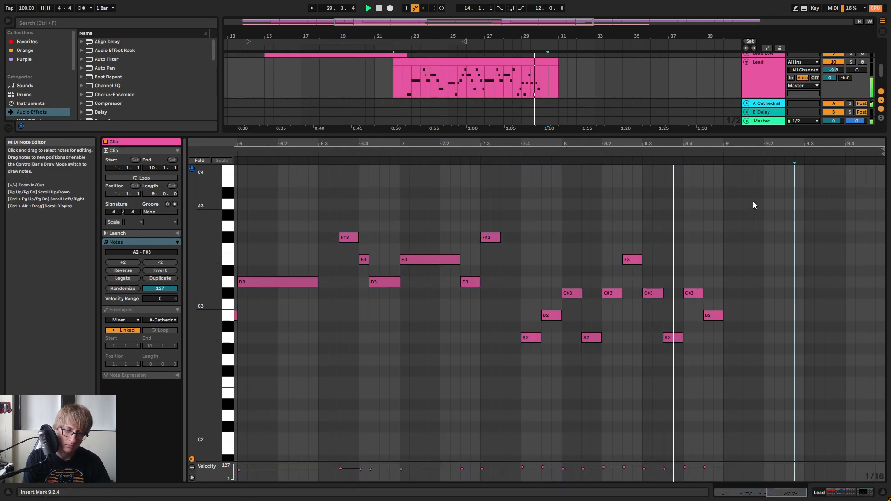
Raise the last B2 at 8.4.3 to D3 and replay the phrase from about 7.4
{"action": "left_click", "coordinate": [719, 315]}
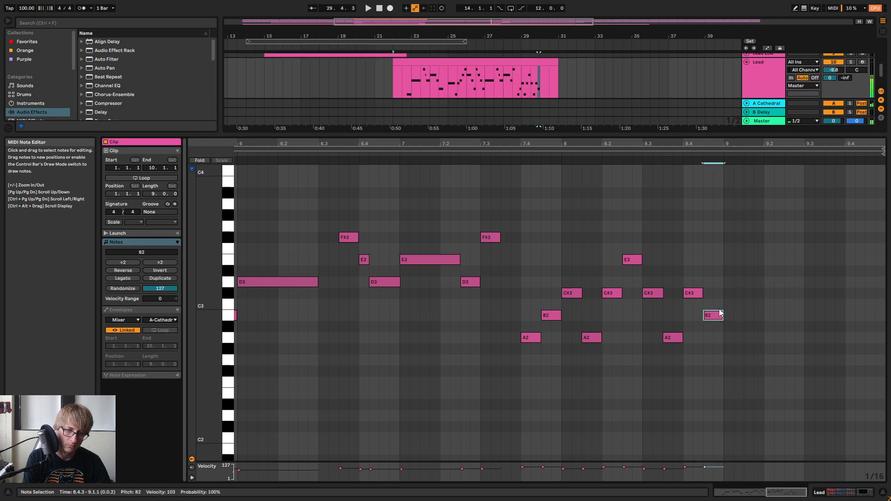
{"action": "left_click_drag", "start_coordinate": [712, 315], "coordinate": [711, 294]}
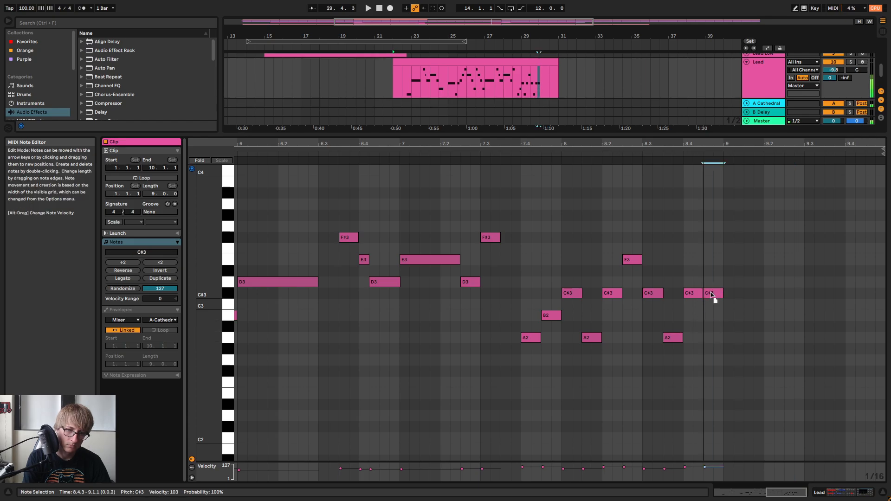
{"action": "left_click", "coordinate": [529, 149]}
{"action": "left_click", "coordinate": [528, 157]}
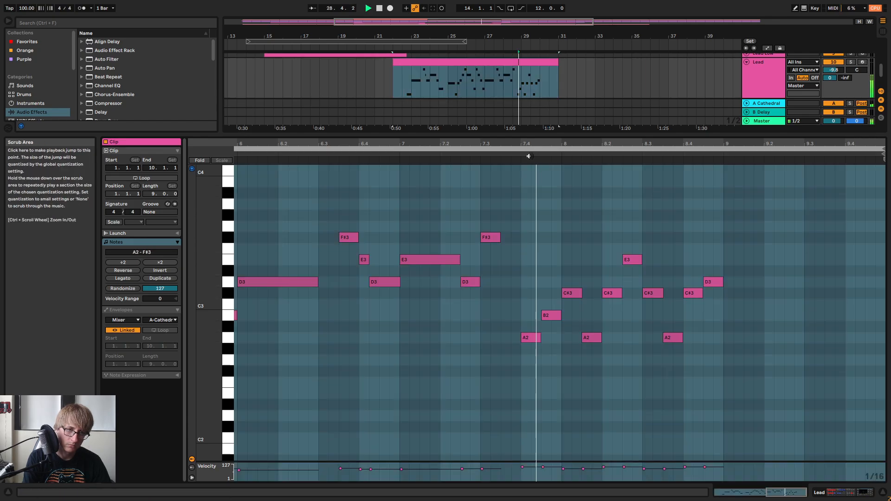
{"action": "left_click", "coordinate": [785, 223]}
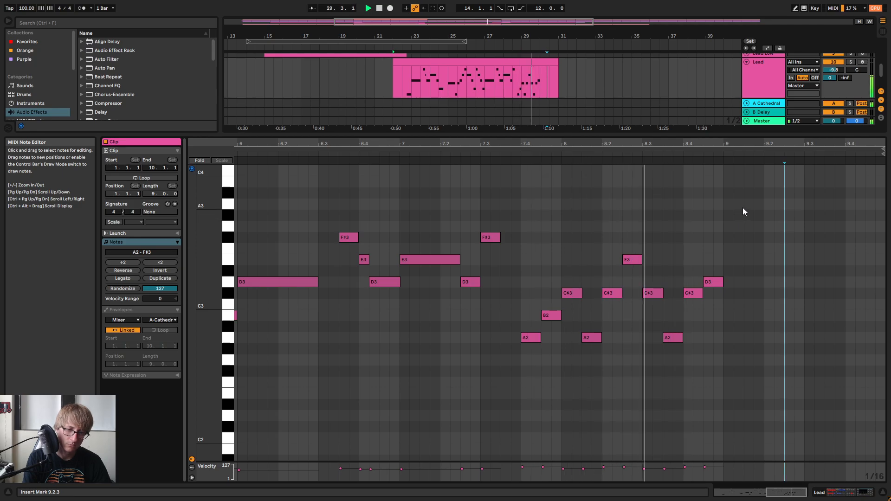
{"action": "key", "text": "space"}
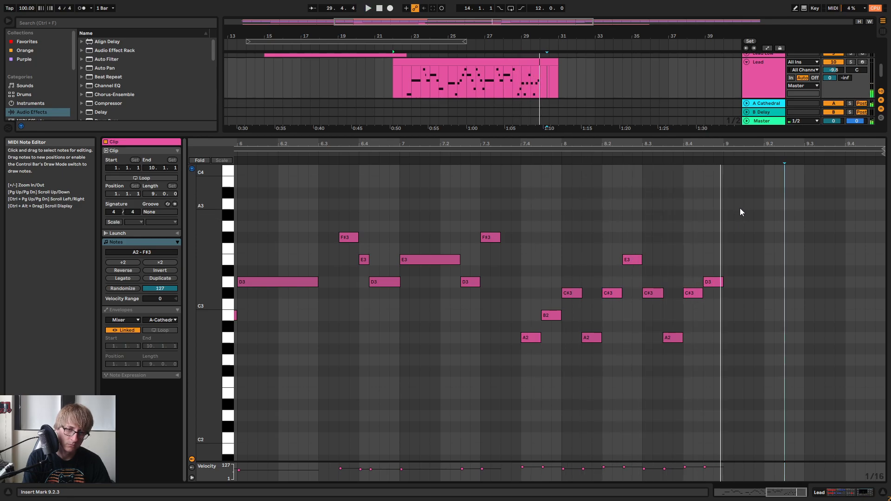
{"action": "left_click", "coordinate": [714, 282]}
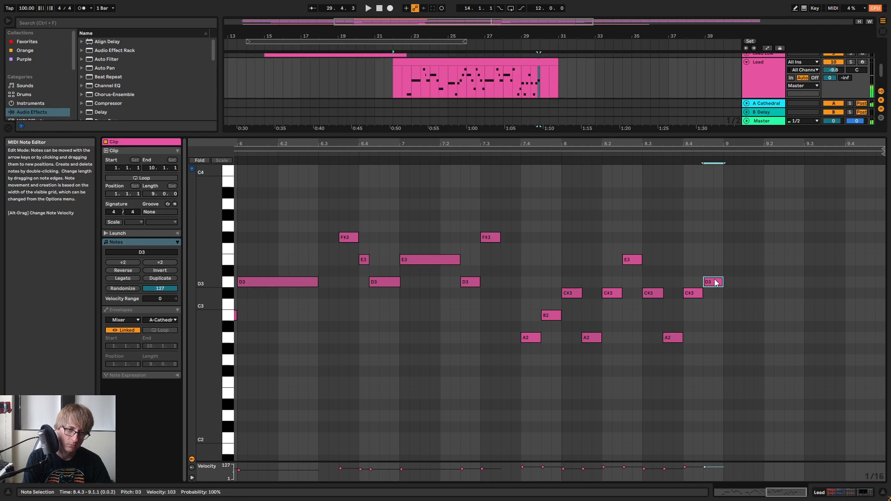
{"action": "left_click", "coordinate": [524, 141]}
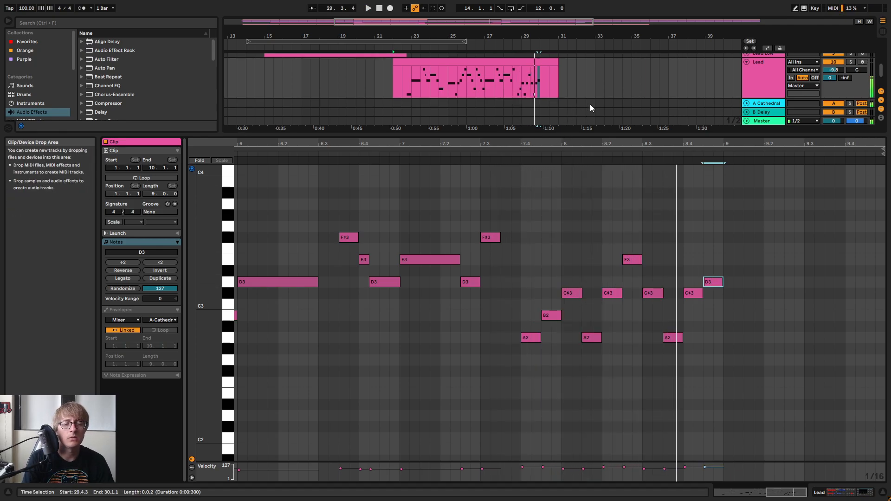
Replace the two notes from 8.4.1 onward with a duplicate of the C#3–A2 pair that starts at 8.3.1
{"action": "left_click_drag", "start_coordinate": [692, 321], "coordinate": [731, 275]}
{"action": "key", "text": "Delete"}
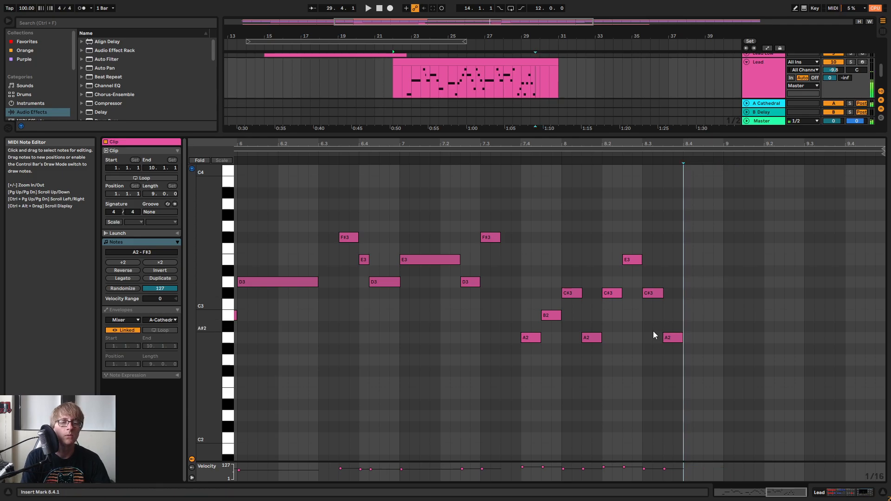
{"action": "left_click_drag", "start_coordinate": [649, 367], "coordinate": [710, 262]}
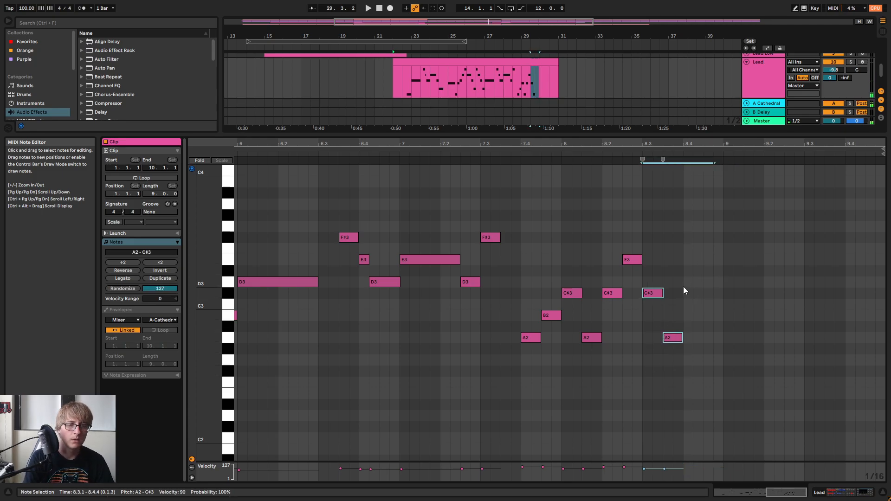
{"action": "key", "text": "ctrl+d"}
Add a one-beat B2 at 9.1.1 and play the transition from the end of bar 8
{"action": "double_click", "coordinate": [727, 282]}
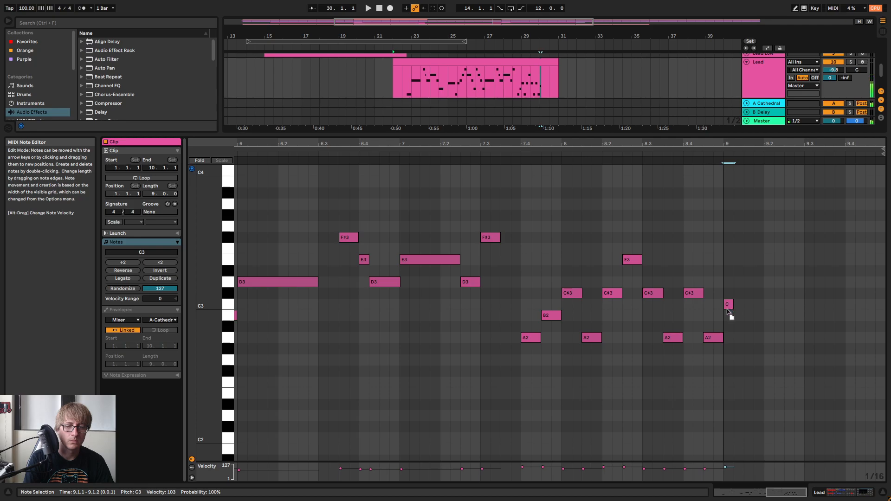
{"action": "key", "text": "Delete"}
{"action": "left_click_drag", "start_coordinate": [742, 145], "coordinate": [745, 142]}
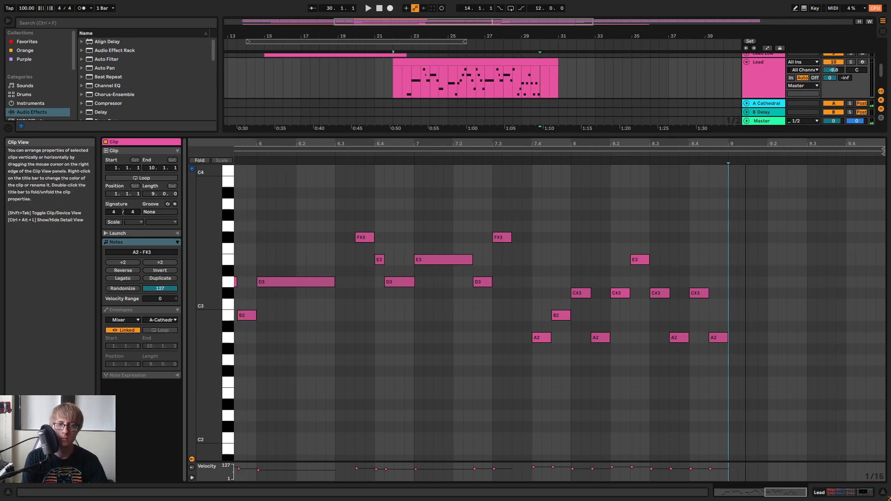
{"action": "double_click", "coordinate": [803, 315]}
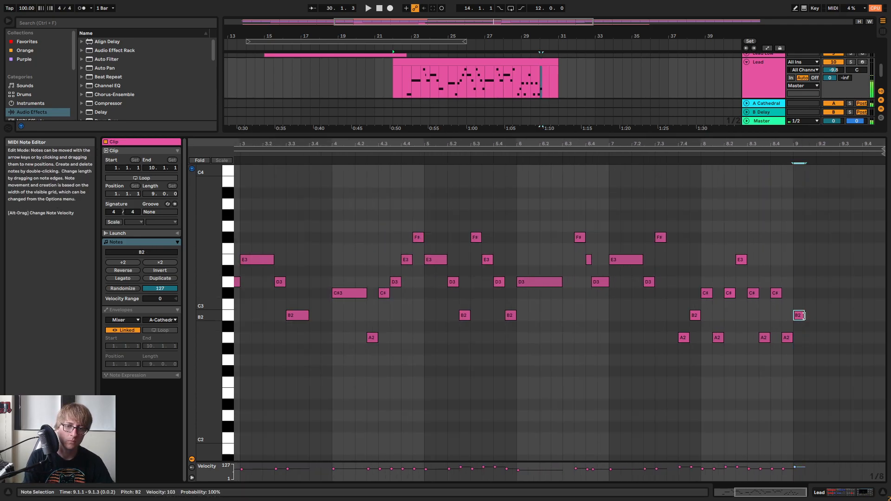
{"action": "left_click_drag", "start_coordinate": [803, 315], "coordinate": [816, 316]}
{"action": "key", "text": "space"}
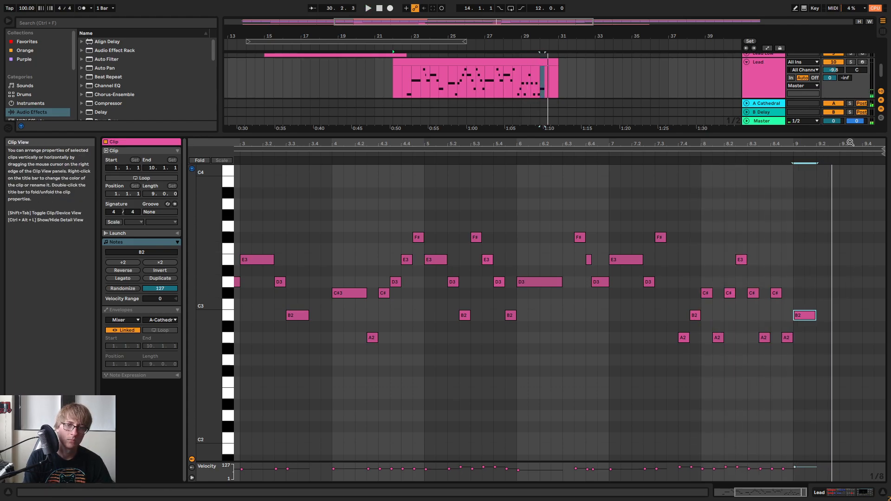
{"action": "left_click_drag", "start_coordinate": [851, 142], "coordinate": [853, 118]}
{"action": "left_click", "coordinate": [843, 338]}
{"action": "left_click", "coordinate": [806, 154]}
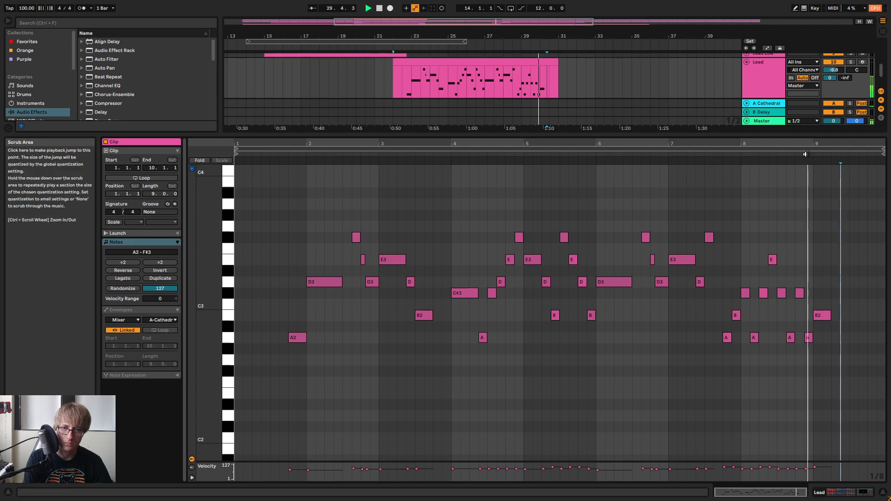
{"action": "key", "text": "space"}
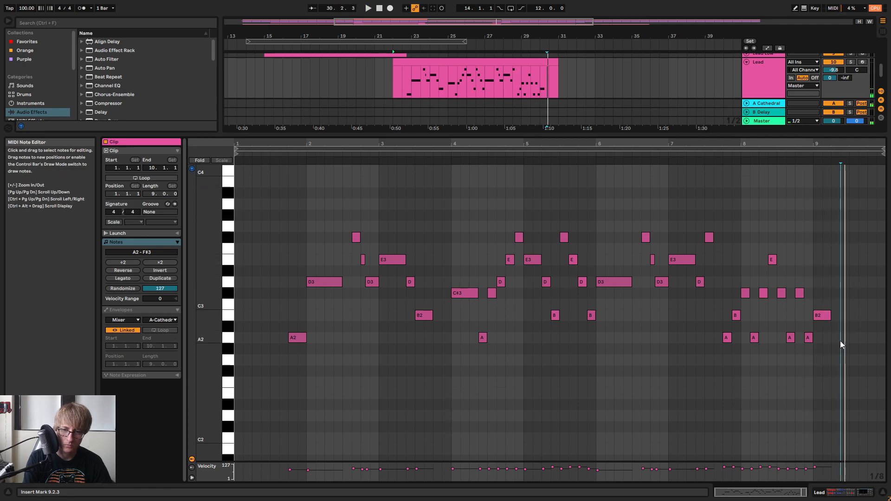
Add F#2 at 9.2.3, B2 at 9.3.1 and F#2 at 9.3.3, then play the new ending
{"action": "double_click", "coordinate": [840, 341]}
{"action": "left_click_drag", "start_coordinate": [840, 342], "coordinate": [845, 372]}
{"action": "left_click", "coordinate": [813, 165]}
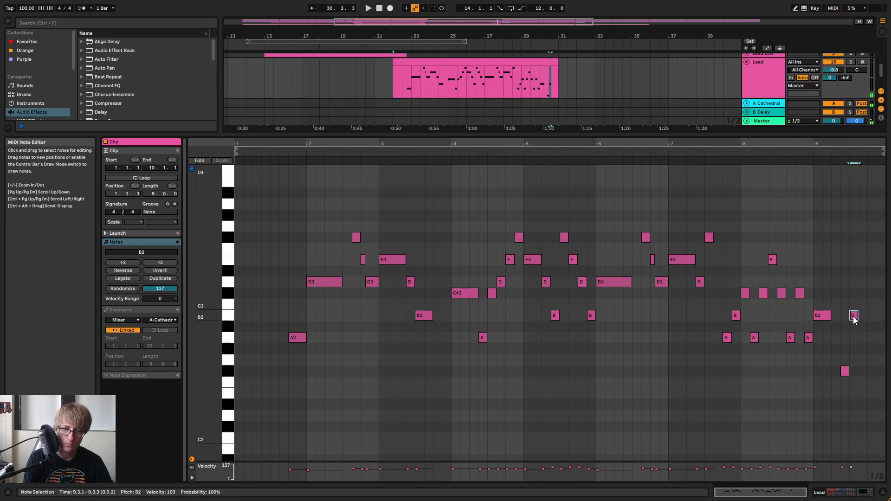
{"action": "double_click", "coordinate": [864, 372]}
{"action": "left_click", "coordinate": [800, 155]}
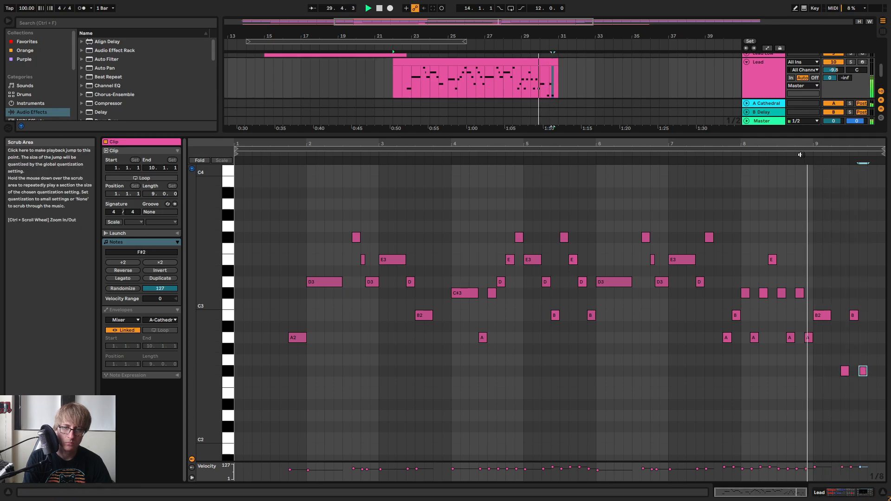
{"action": "left_click", "coordinate": [817, 156]}
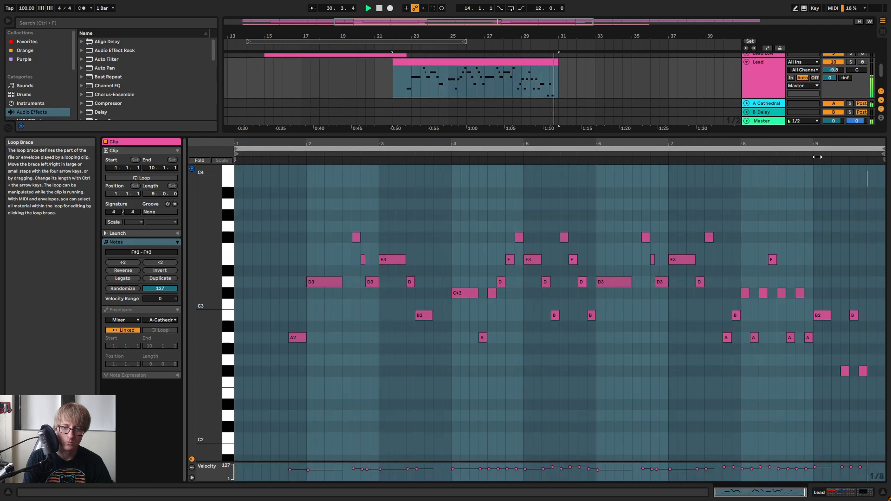
Trim the start of the first Lead track's clip from bar 30 so that it begins at bar 31
{"action": "left_click", "coordinate": [862, 261]}
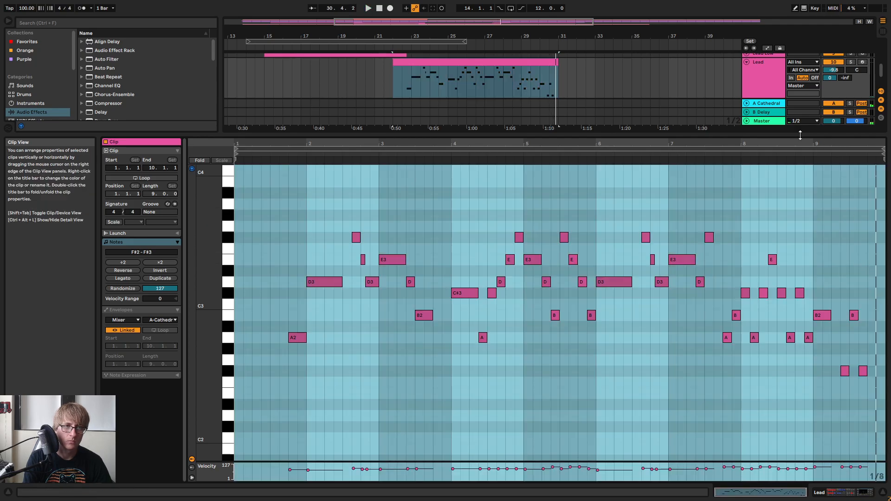
{"action": "key", "text": "space"}
{"action": "left_click", "coordinate": [577, 82]}
{"action": "scroll", "coordinate": [594, 88], "scroll_direction": "up", "scroll_amount": 2}
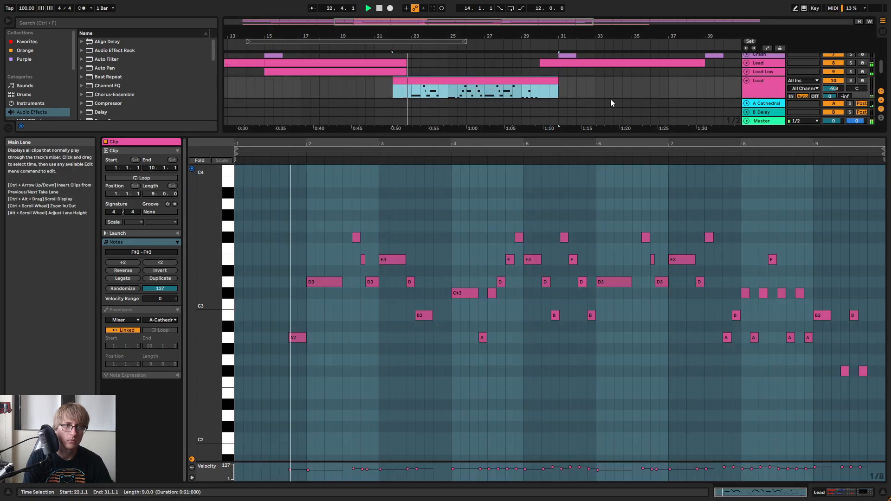
{"action": "left_click", "coordinate": [747, 62]}
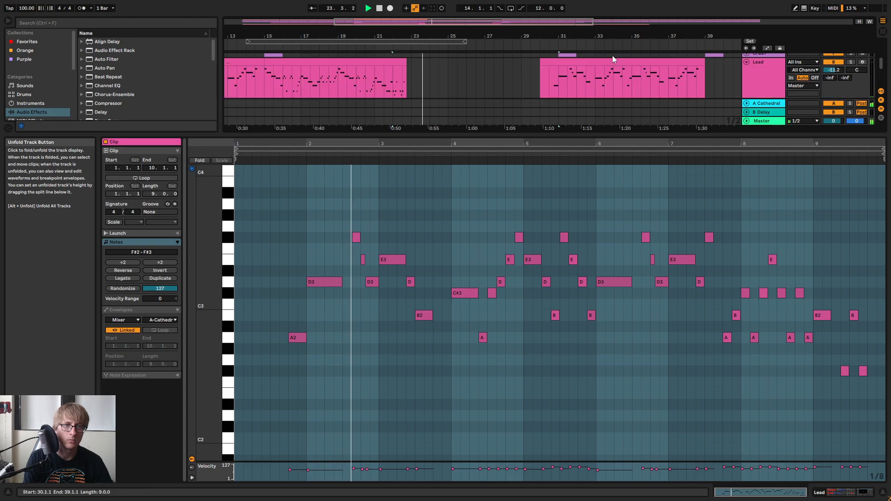
{"action": "left_click_drag", "start_coordinate": [541, 65], "coordinate": [559, 65]}
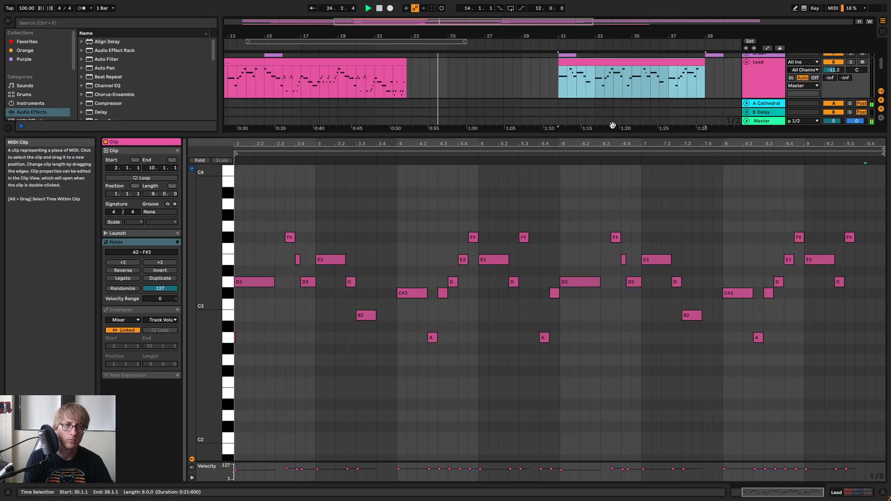
Reopen the second Lead's clip, replay its ending, change the F#2 at 9.3.3 to C#3 and add D3 at 9.4.1
{"action": "left_click_drag", "start_coordinate": [617, 134], "coordinate": [618, 250]}
{"action": "left_click", "coordinate": [586, 172]}
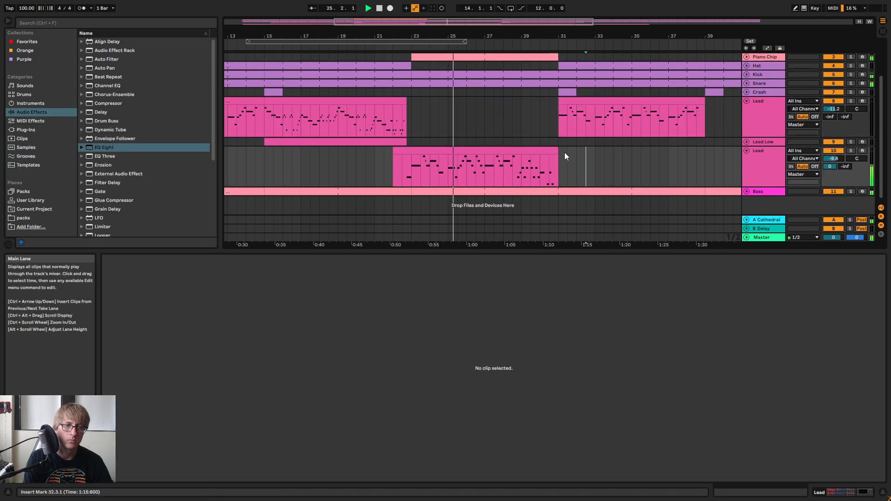
{"action": "double_click", "coordinate": [543, 151]}
{"action": "left_click", "coordinate": [839, 300]}
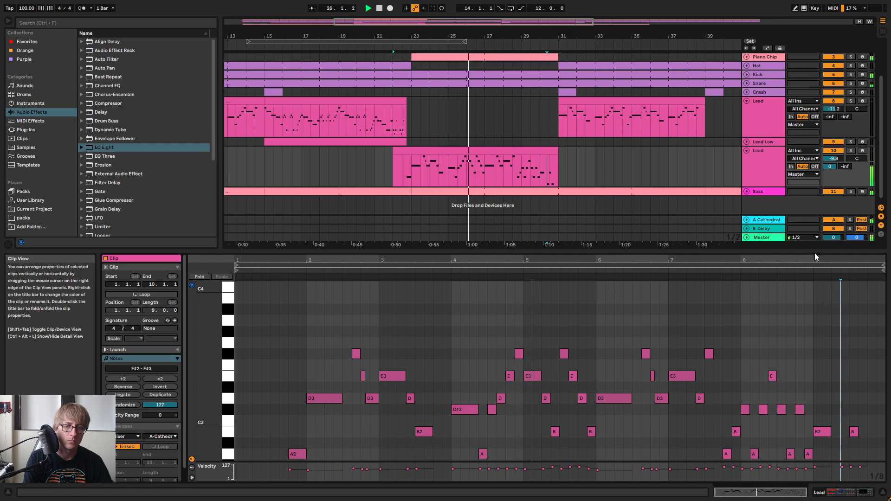
{"action": "left_click_drag", "start_coordinate": [815, 251], "coordinate": [808, 140]}
{"action": "left_click", "coordinate": [848, 261]}
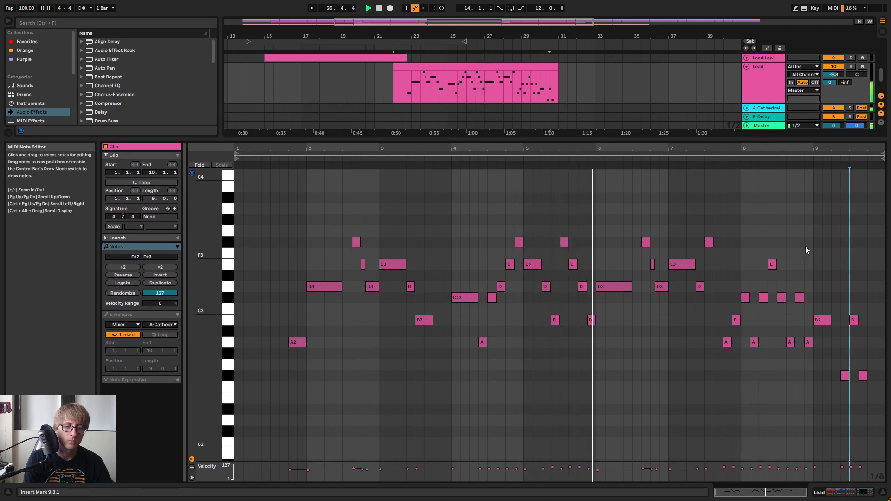
{"action": "left_click", "coordinate": [819, 238]}
{"action": "left_click_drag", "start_coordinate": [771, 148], "coordinate": [749, 162]}
{"action": "left_click", "coordinate": [834, 230]}
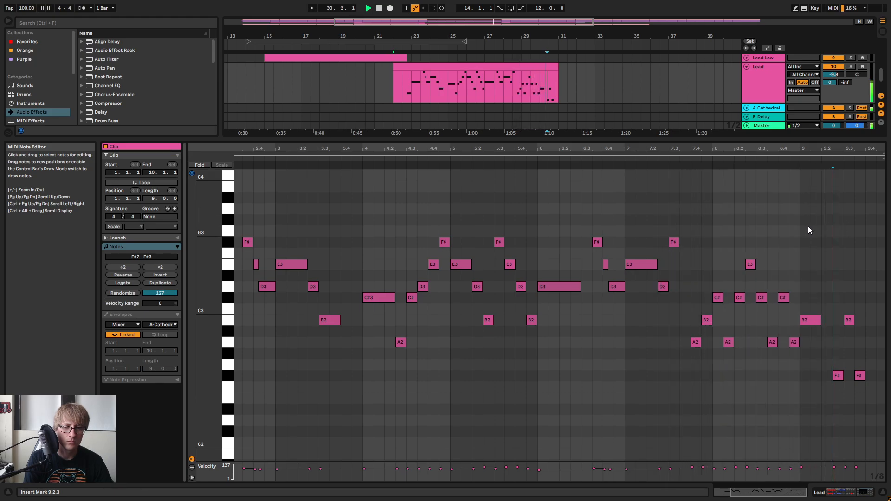
{"action": "key", "text": "space"}
{"action": "mouse_move", "coordinate": [836, 394]}
{"action": "left_mouse_down"}
{"action": "mouse_move", "coordinate": [832, 363]}
{"action": "mouse_move", "coordinate": [862, 310]}
{"action": "left_mouse_up"}
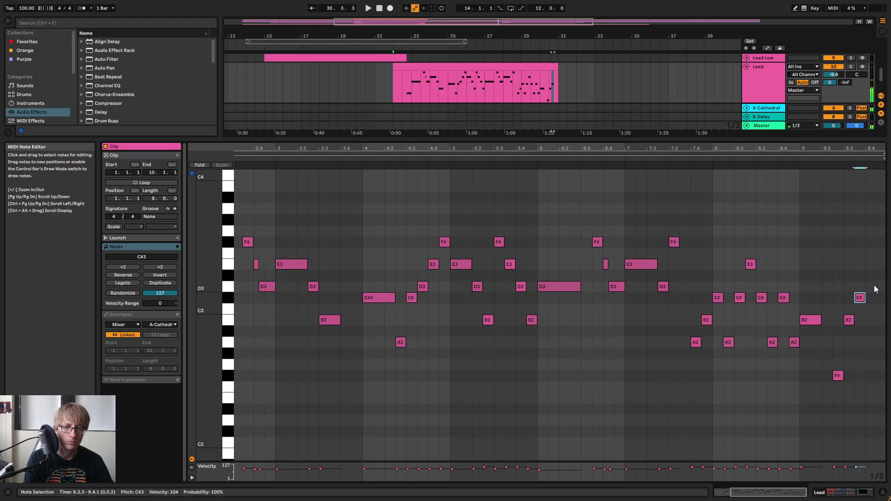
{"action": "double_click", "coordinate": [871, 286]}
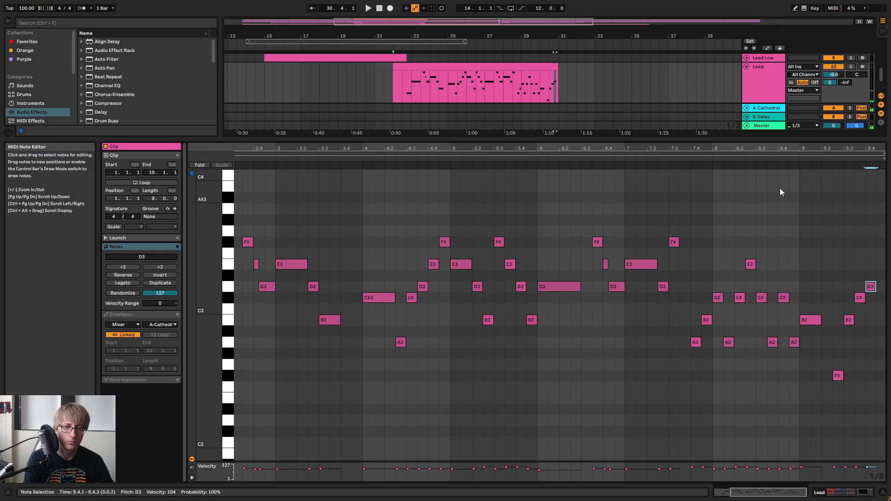
Add an E3 at 9.4.3 to finish the rising run, and play the transition into bar 31
{"action": "left_click", "coordinate": [769, 157]}
{"action": "mouse_move", "coordinate": [867, 146]}
{"action": "left_mouse_down"}
{"action": "mouse_move", "coordinate": [866, 163]}
{"action": "mouse_move", "coordinate": [866, 146]}
{"action": "left_mouse_up"}
{"action": "key", "text": "space"}
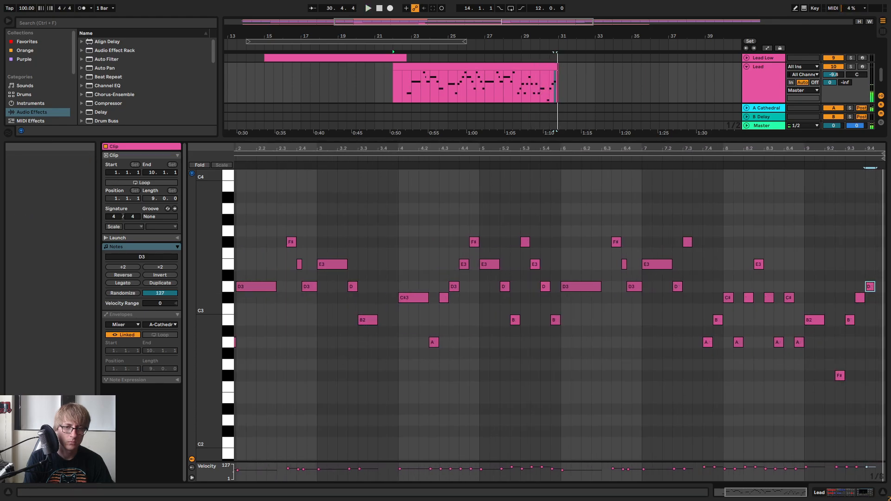
{"action": "double_click", "coordinate": [882, 265]}
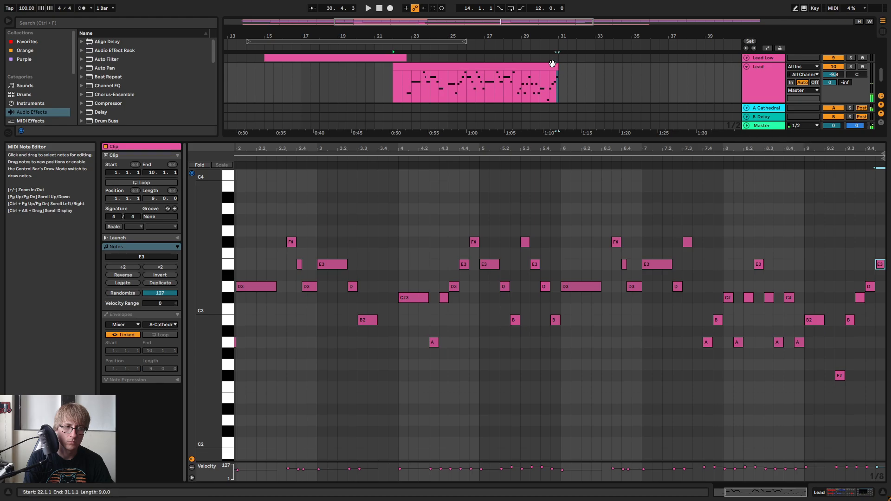
{"action": "scroll", "coordinate": [574, 67], "scroll_direction": "up", "scroll_amount": 2}
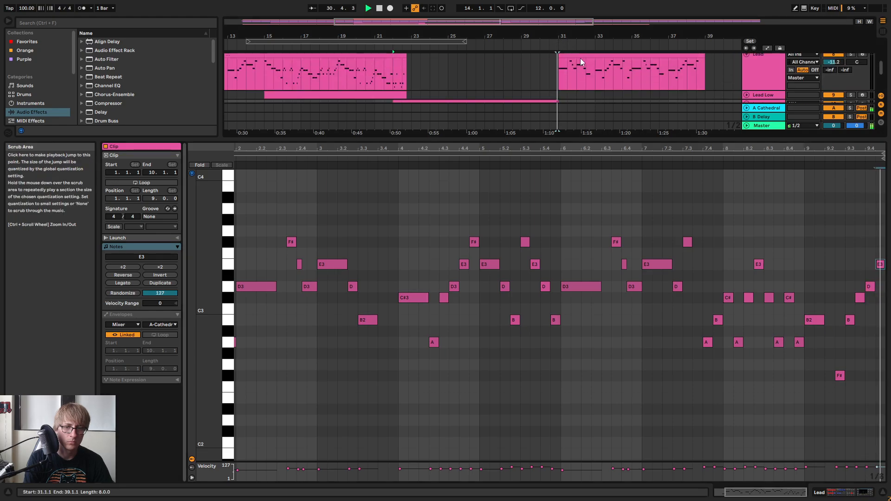
{"action": "scroll", "coordinate": [612, 74], "scroll_direction": "down", "scroll_amount": 2}
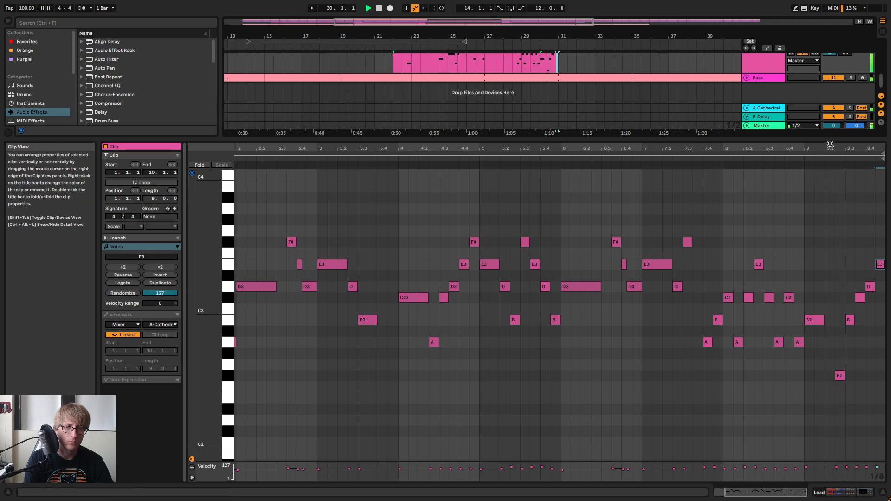
{"action": "left_click_drag", "start_coordinate": [832, 139], "coordinate": [842, 327]}
{"action": "key", "text": "space"}
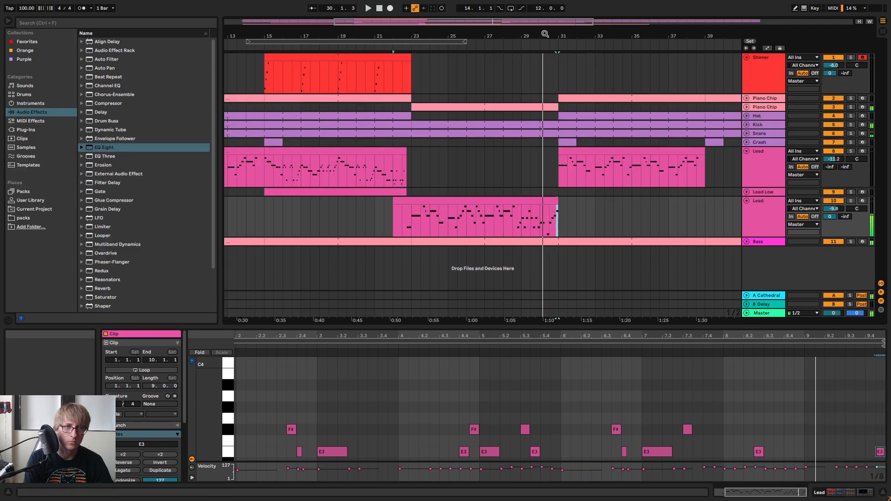
{"action": "left_click", "coordinate": [517, 47]}
{"action": "left_click_drag", "start_coordinate": [543, 35], "coordinate": [543, 70]}
{"action": "left_click", "coordinate": [766, 211]}
{"action": "double_click", "coordinate": [765, 207]}
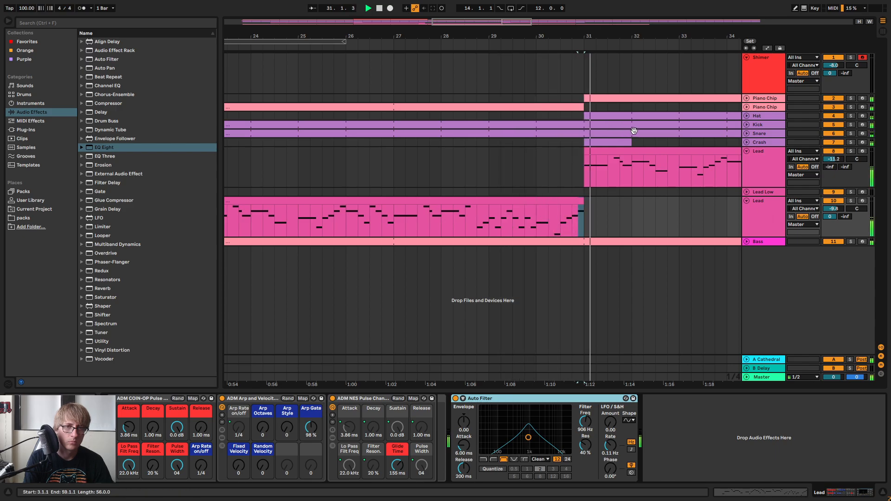
Copy the first Lead's bar 31–39 clip onto the Lead Low track at bar 31
{"action": "mouse_move", "coordinate": [573, 35]}
{"action": "left_mouse_down"}
{"action": "mouse_move", "coordinate": [618, 18]}
{"action": "mouse_move", "coordinate": [557, 4]}
{"action": "left_mouse_up"}
{"action": "left_click", "coordinate": [628, 208]}
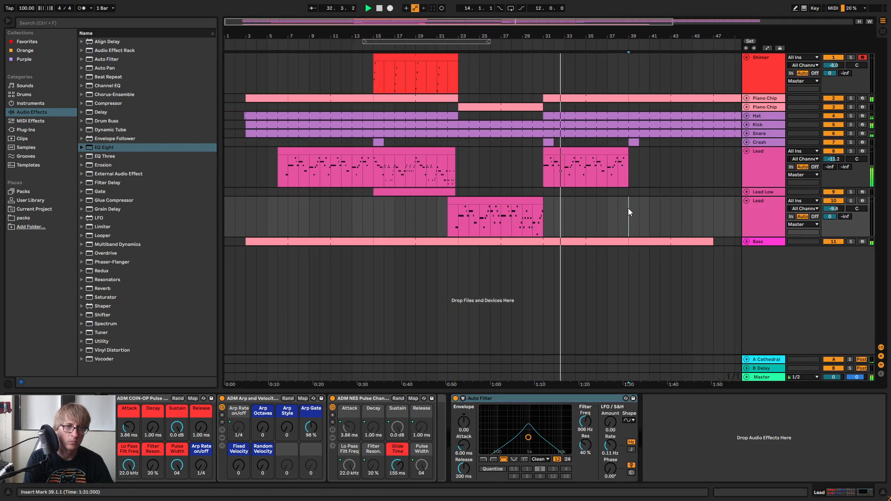
{"action": "left_click", "coordinate": [565, 151]}
{"action": "key", "text": "ctrl+c"}
{"action": "left_click", "coordinate": [545, 191]}
{"action": "key", "text": "ctrl+v"}
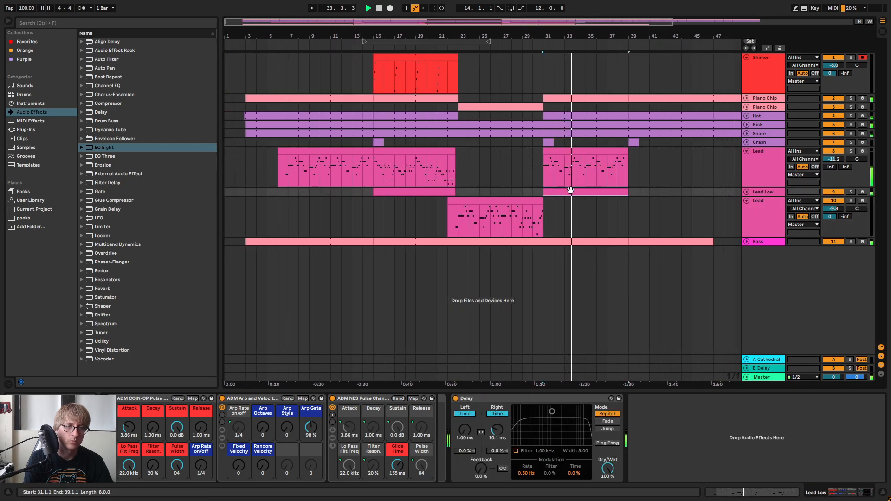
Transpose all notes in the new Lead Low clip down one octave and briefly check the track in solo
{"action": "double_click", "coordinate": [571, 191]}
{"action": "key", "text": "ctrl+a"}
{"action": "key", "text": "shift+Down"}
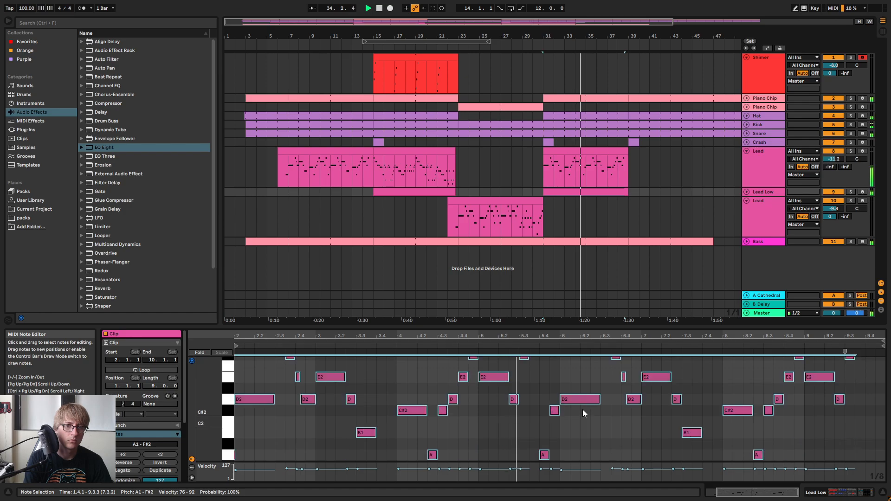
{"action": "left_click", "coordinate": [851, 192]}
{"action": "left_click", "coordinate": [850, 192]}
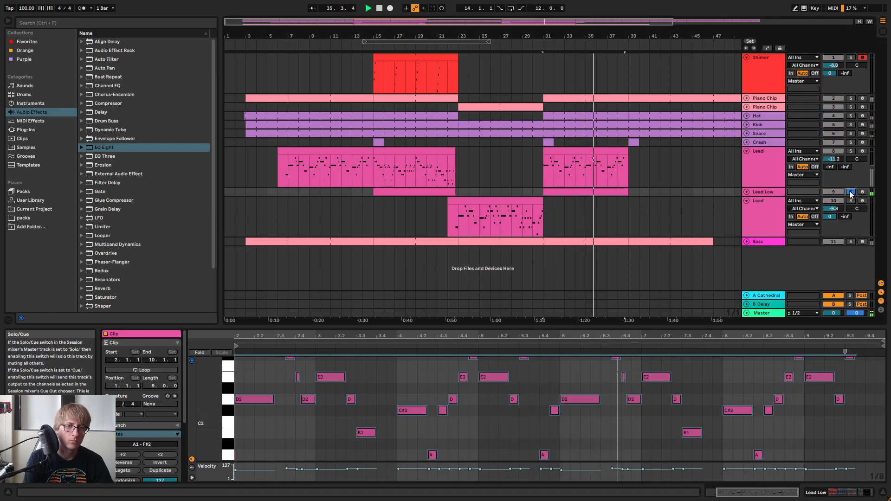
Unfold Lead Low and copy the bar 15–22 clips of Lead and Lead Low together to bar 39
{"action": "left_click", "coordinate": [661, 192]}
{"action": "left_click", "coordinate": [747, 192]}
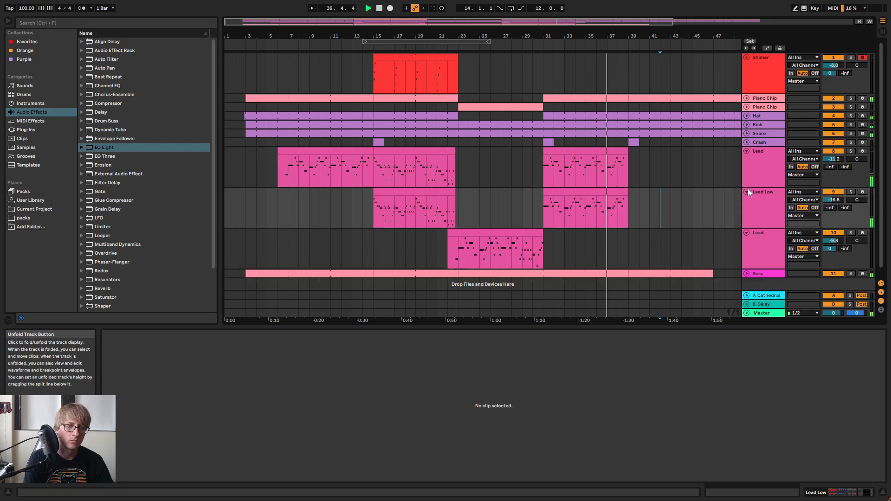
{"action": "left_click", "coordinate": [418, 167]}
{"action": "left_click", "coordinate": [419, 190], "text": "shift"}
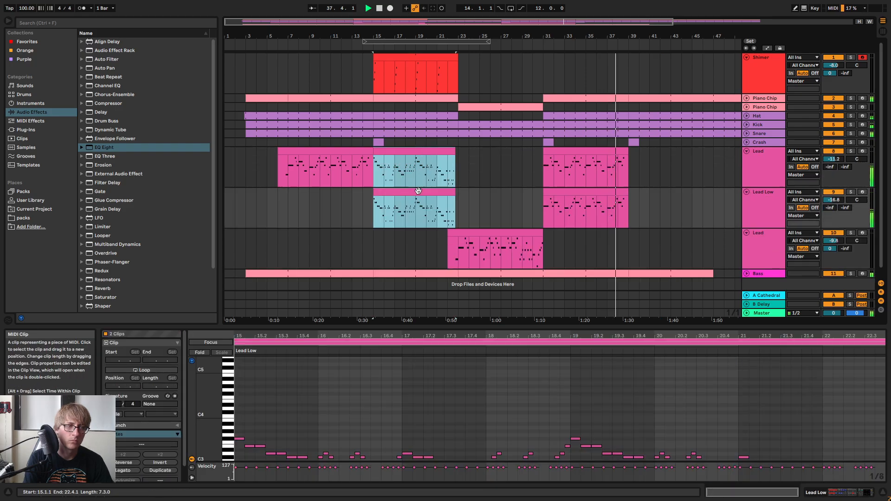
{"action": "key", "text": "ctrl+c"}
{"action": "left_click", "coordinate": [630, 160]}
{"action": "key", "text": "ctrl+v"}
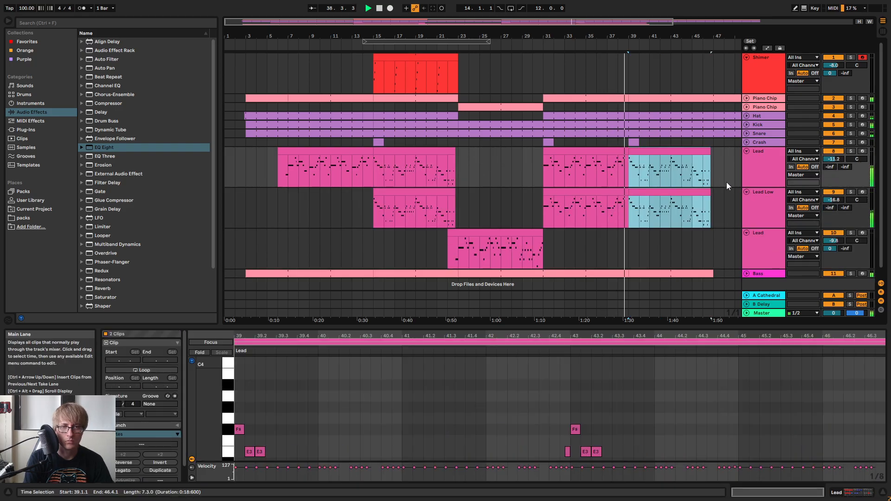
Extend the ends of both pasted Lead and Lead Low clips to bar 47
{"action": "left_click_drag", "start_coordinate": [665, 36], "coordinate": [665, 17]}
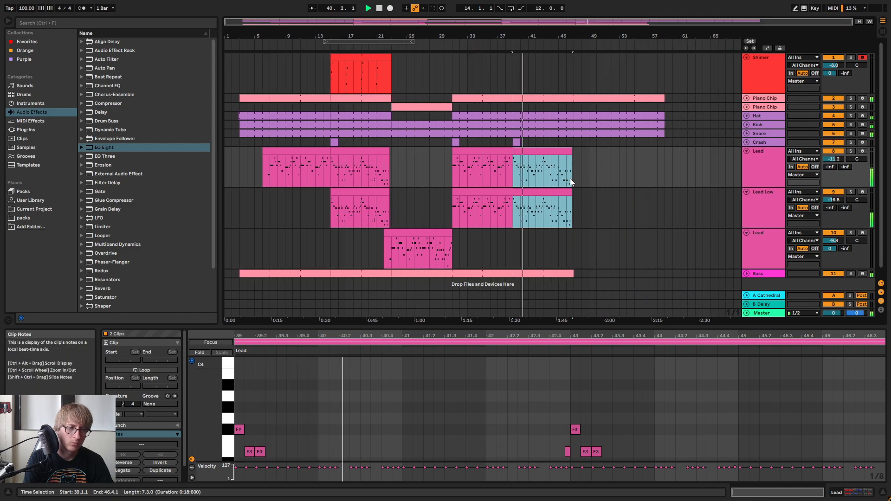
{"action": "left_click_drag", "start_coordinate": [572, 195], "coordinate": [575, 193]}
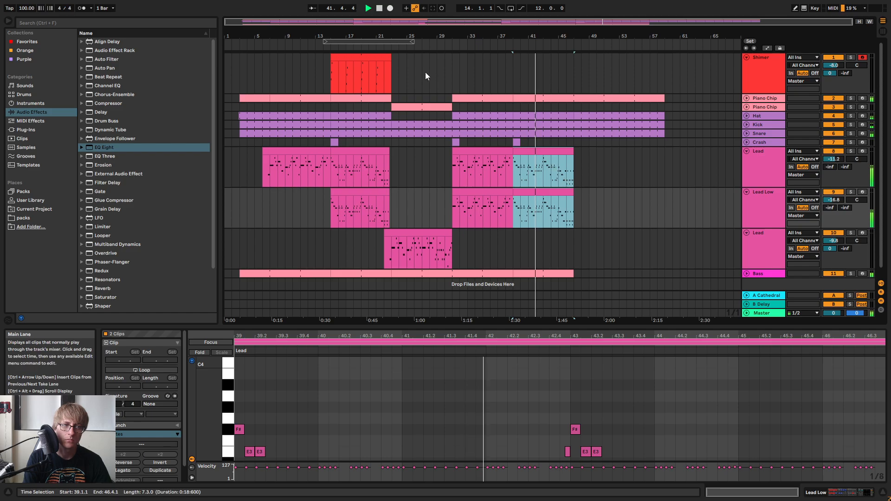
{"action": "left_click_drag", "start_coordinate": [389, 39], "coordinate": [287, 51]}
{"action": "left_click_drag", "start_coordinate": [576, 37], "coordinate": [575, 14]}
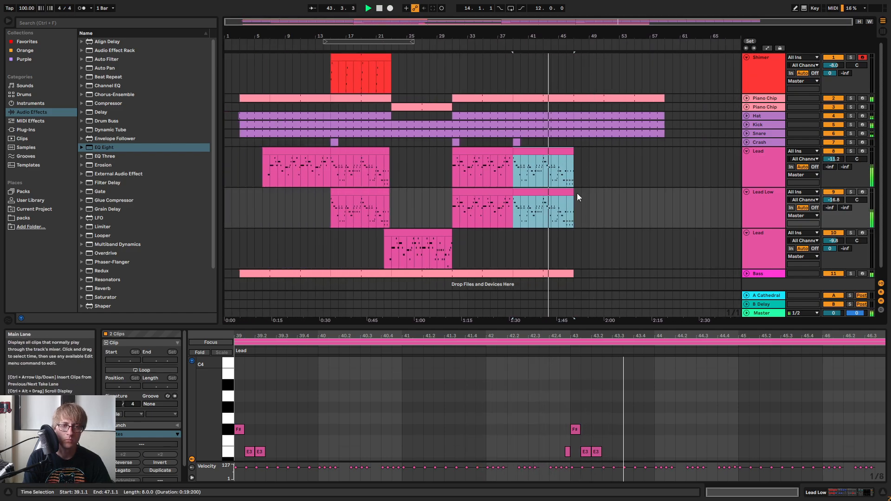
{"action": "mouse_move", "coordinate": [569, 188]}
{"action": "left_mouse_down"}
{"action": "mouse_move", "coordinate": [742, 190]}
{"action": "mouse_move", "coordinate": [570, 189]}
{"action": "left_mouse_up"}
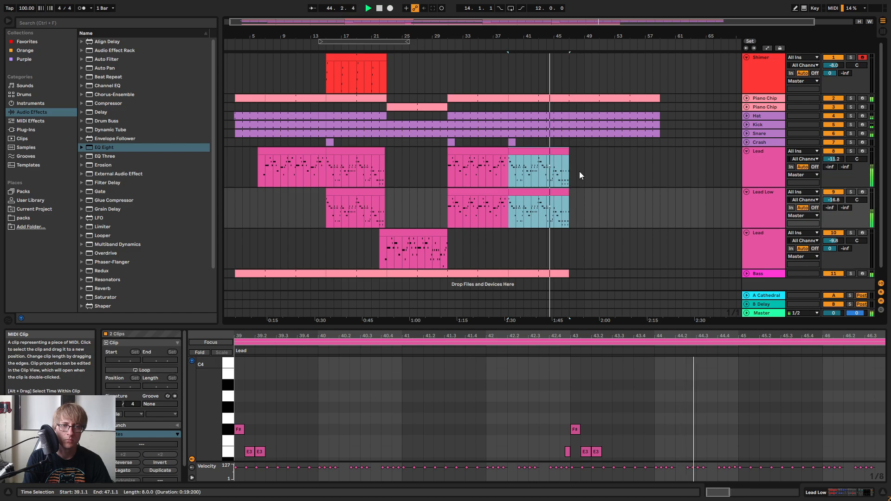
Try another copy of the Lead and Lead Low phrase at bar 47 with the Bass extended to bar 55
{"action": "left_click", "coordinate": [575, 164]}
{"action": "left_click", "coordinate": [572, 164]}
{"action": "key", "text": "ctrl+v"}
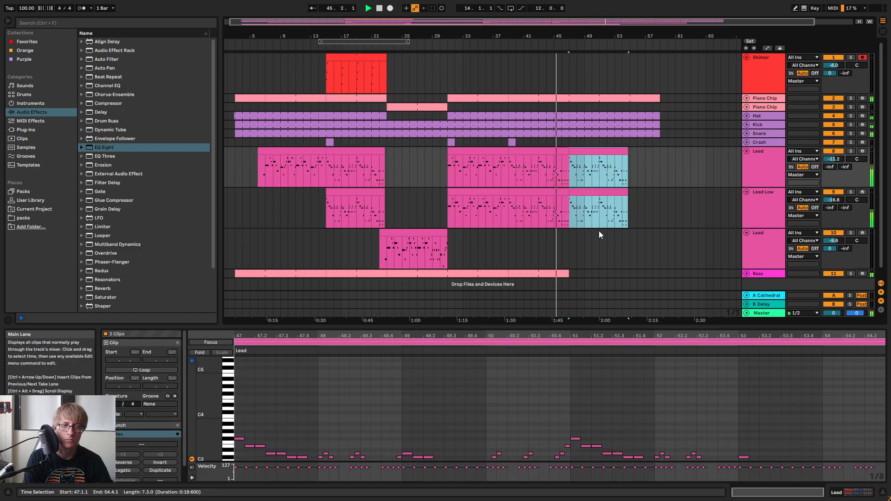
{"action": "left_click", "coordinate": [598, 233]}
{"action": "left_click_drag", "start_coordinate": [569, 273], "coordinate": [629, 274]}
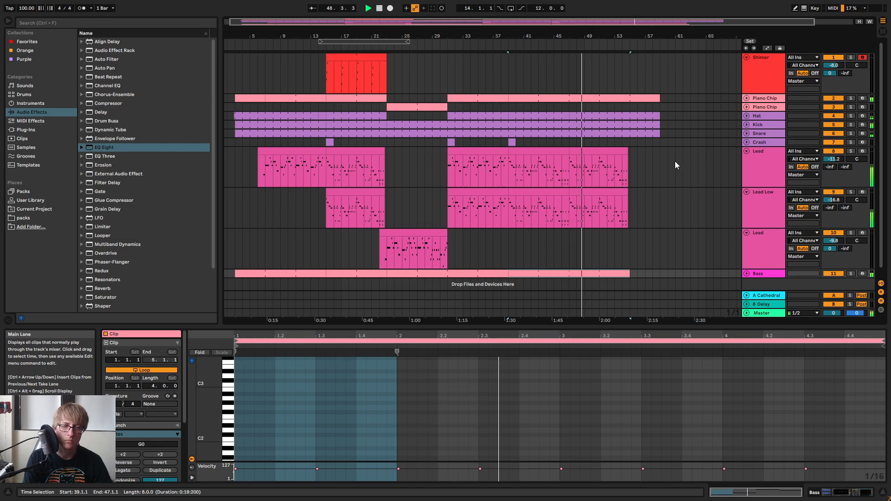
{"action": "key", "text": "Delete"}
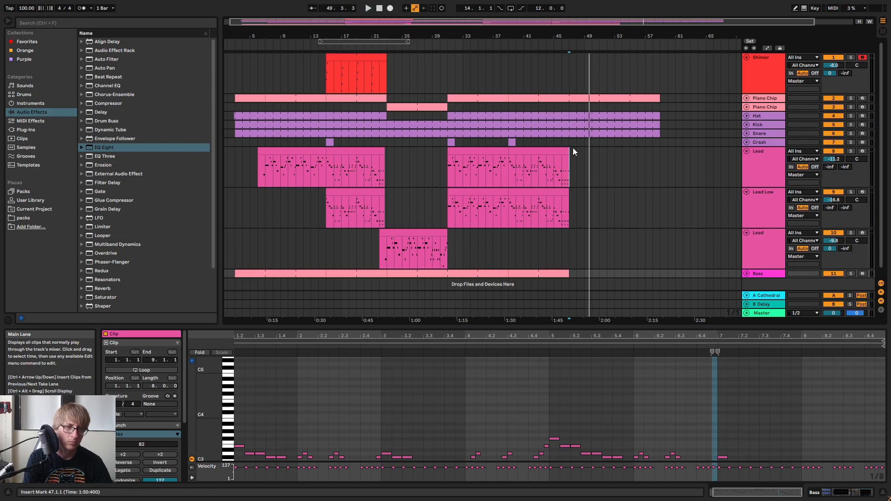
Delete the piano and drum material after bar 47, and play the whole arrangement from bar 1
{"action": "left_click_drag", "start_coordinate": [571, 152], "coordinate": [733, 77]}
{"action": "key", "text": "Delete"}
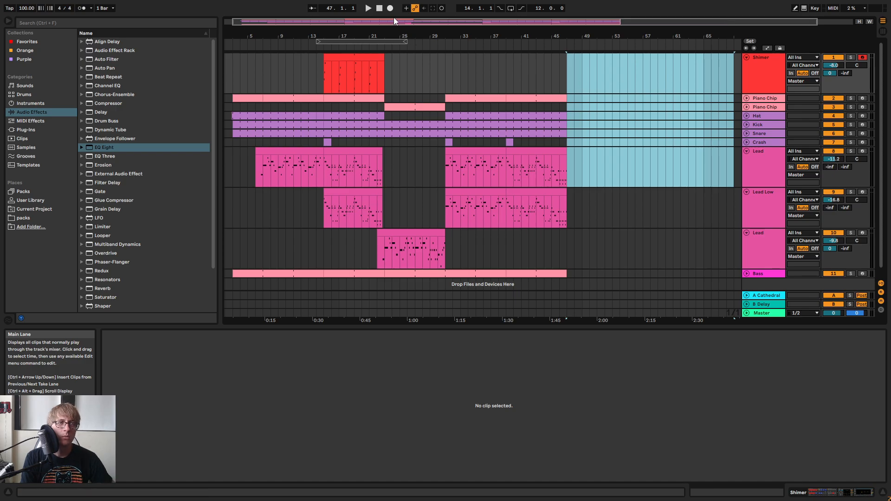
{"action": "left_click", "coordinate": [381, 11]}
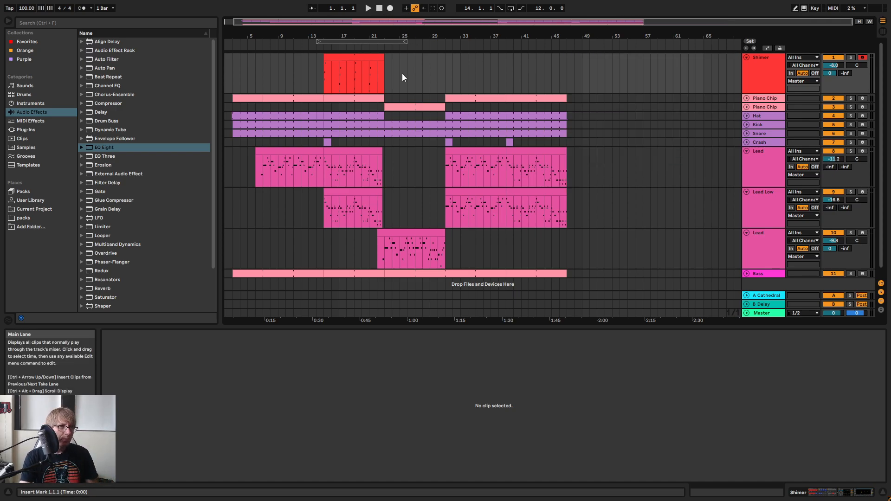
{"action": "left_click", "coordinate": [367, 8]}
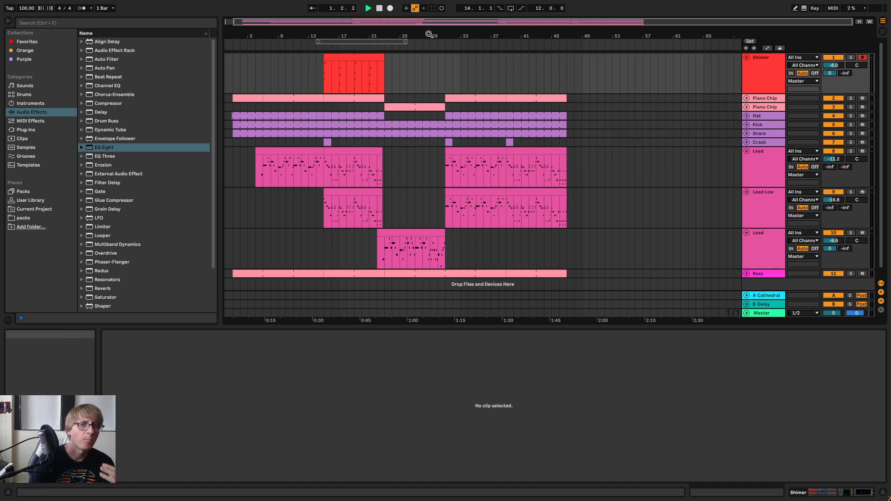
{"action": "left_click_drag", "start_coordinate": [418, 36], "coordinate": [489, 37]}
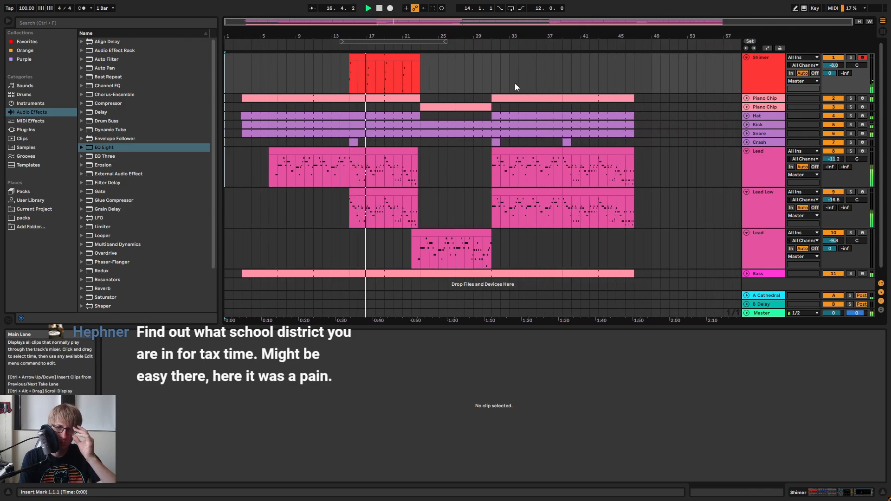
{"action": "left_click", "coordinate": [518, 63]}
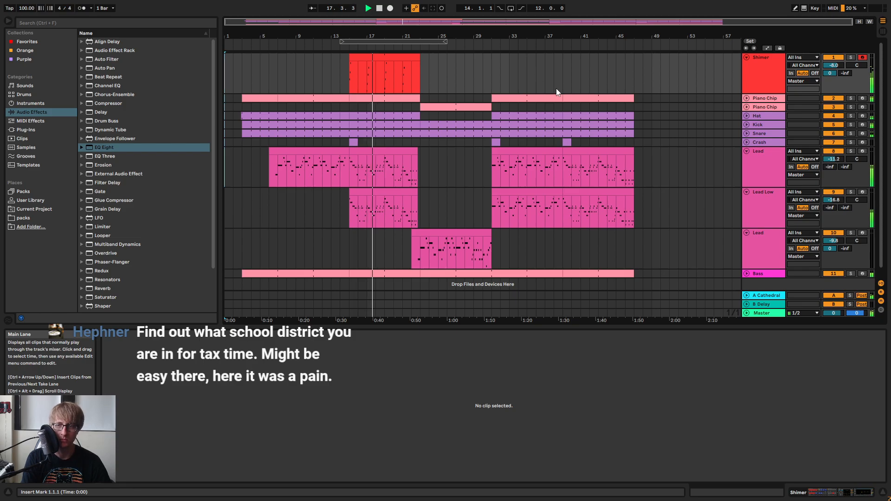
Copy the Shimer clip at bar 15 to bar 39
{"action": "left_click", "coordinate": [390, 54]}
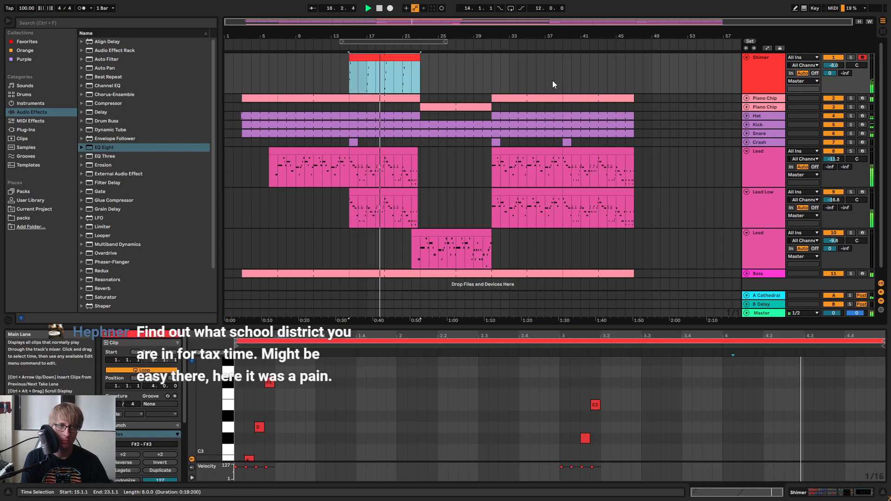
{"action": "left_click", "coordinate": [494, 68]}
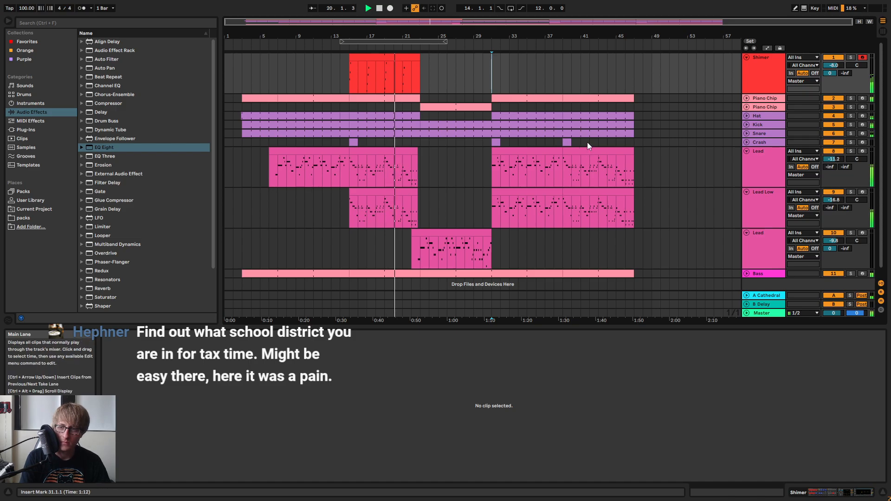
{"action": "key", "text": "ctrl+v"}
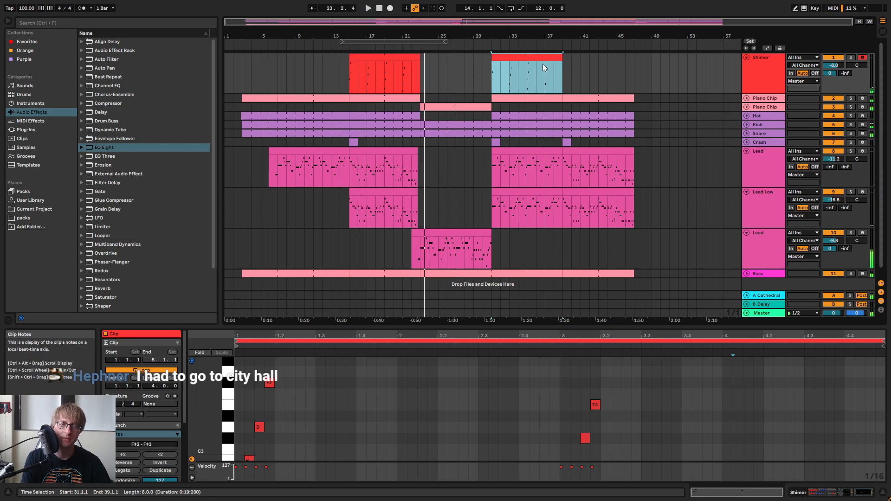
{"action": "left_click_drag", "start_coordinate": [542, 60], "coordinate": [620, 60]}
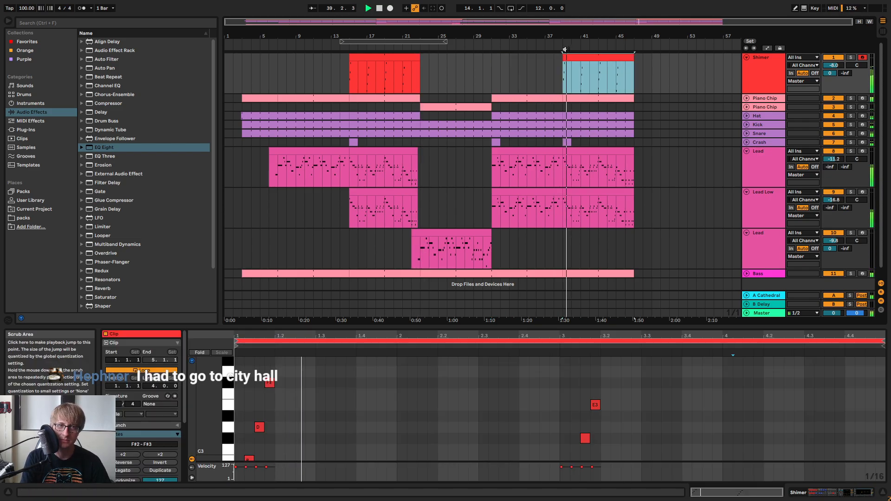
{"action": "left_click_drag", "start_coordinate": [529, 30], "coordinate": [531, 32]}
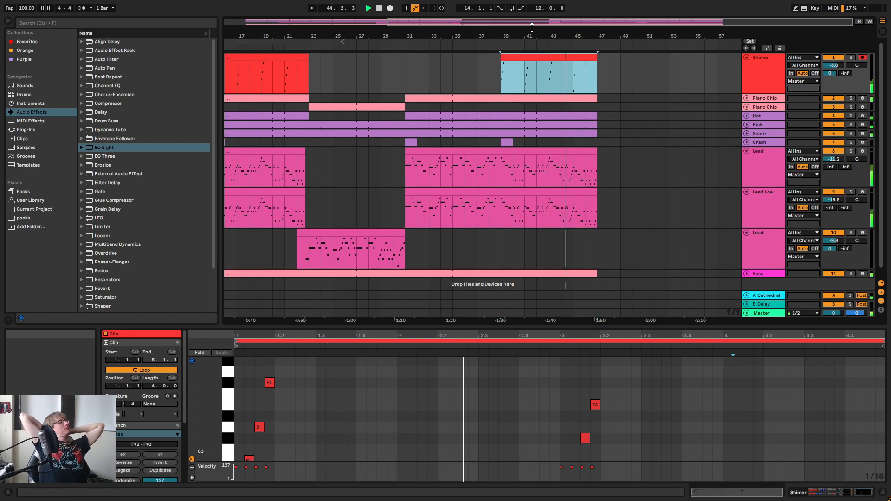
Copy the first Piano Chip track's bar 39–47 clip onto the second Piano Chip track at bar 47
{"action": "left_click", "coordinate": [632, 124]}
{"action": "mouse_move", "coordinate": [597, 98]}
{"action": "left_mouse_down"}
{"action": "mouse_move", "coordinate": [669, 98]}
{"action": "mouse_move", "coordinate": [592, 98]}
{"action": "left_mouse_up"}
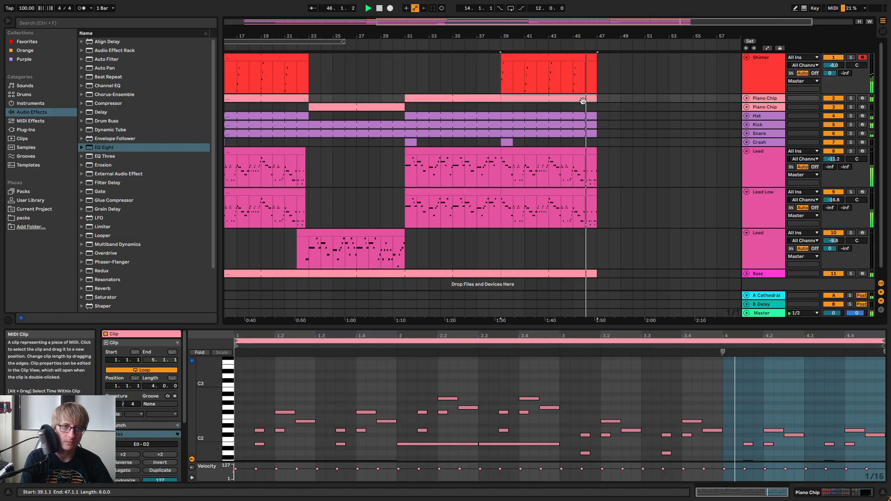
{"action": "left_click", "coordinate": [603, 108]}
{"action": "key", "text": "ctrl+v"}
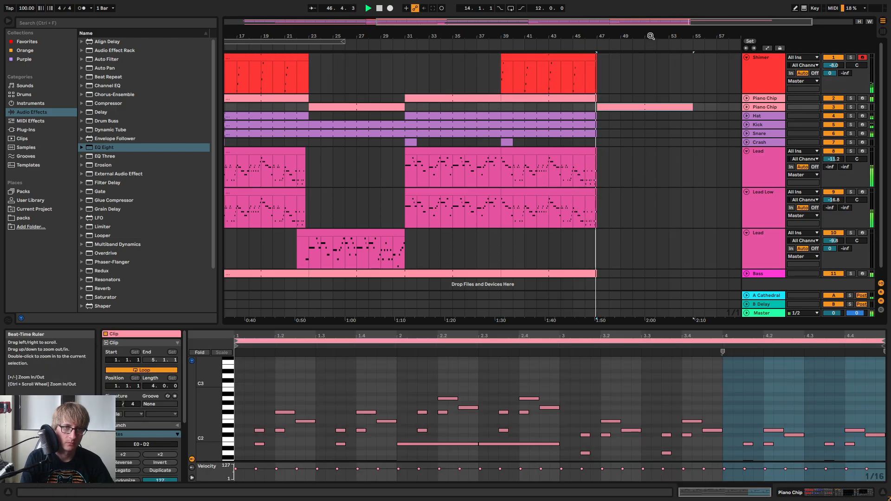
Copy the first Lead track's bar 39–47 clip onto the second Lead track at bar 47
{"action": "key", "text": "minus"}
{"action": "left_click", "coordinate": [561, 152]}
{"action": "key", "text": "ctrl+c"}
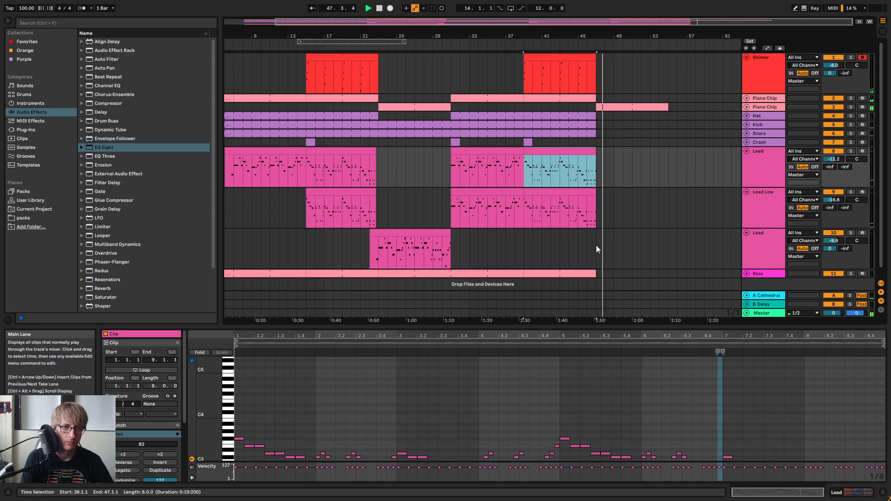
{"action": "left_click", "coordinate": [595, 246]}
{"action": "key", "text": "ctrl+v"}
{"action": "left_click", "coordinate": [705, 249]}
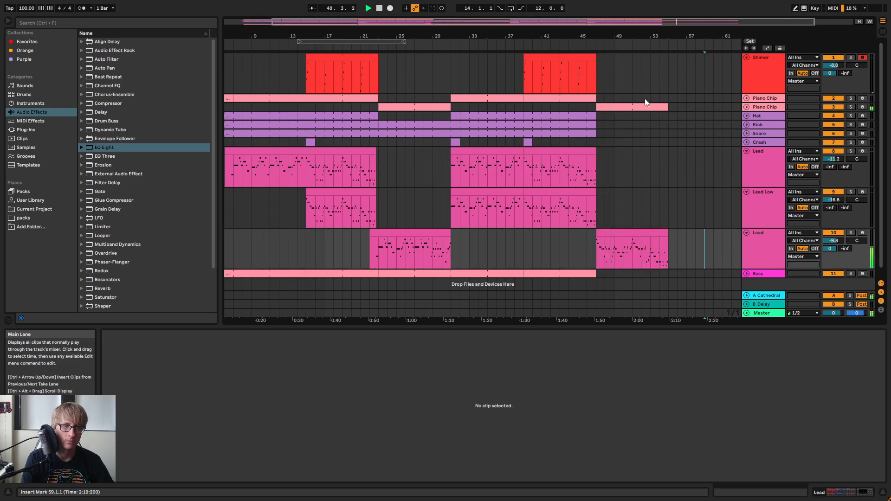
Extend the end of the Kick clip from bar 47 to bar 55
{"action": "left_click_drag", "start_coordinate": [687, 133], "coordinate": [687, 125]}
{"action": "left_click_drag", "start_coordinate": [640, 34], "coordinate": [613, 32]}
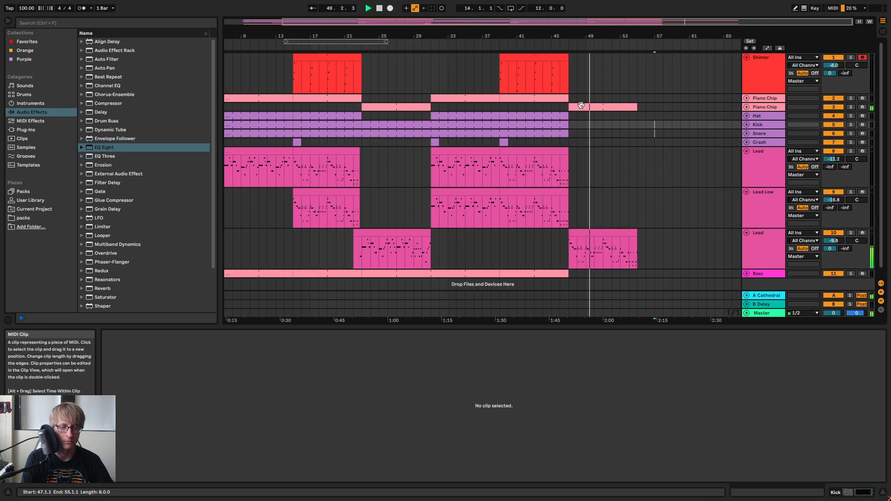
{"action": "left_click", "coordinate": [680, 237]}
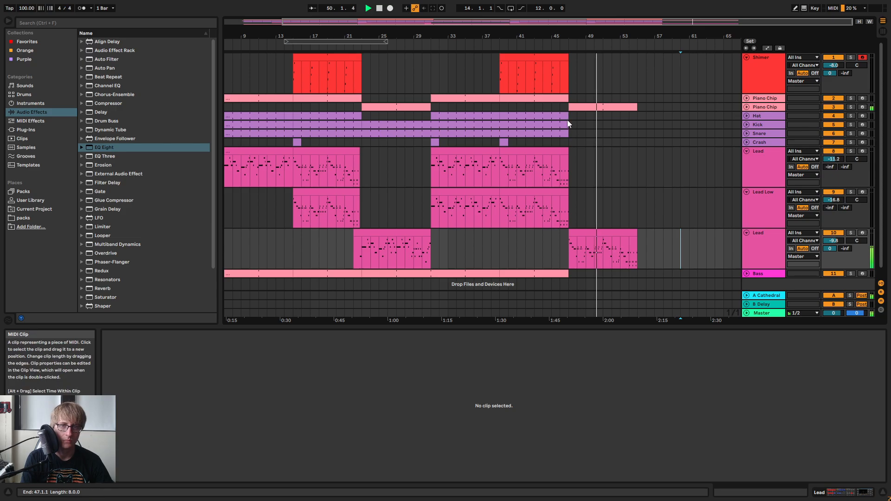
{"action": "left_click_drag", "start_coordinate": [568, 123], "coordinate": [637, 129]}
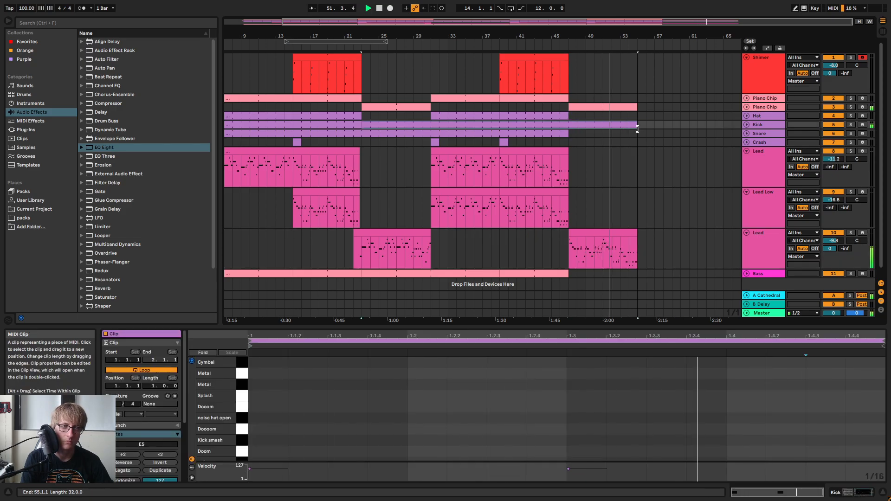
{"action": "left_click", "coordinate": [648, 149]}
Copy the Shimer clip at bar 39 to bar 55
{"action": "left_click", "coordinate": [529, 71]}
{"action": "key", "text": "ctrl+c"}
{"action": "left_click", "coordinate": [638, 82]}
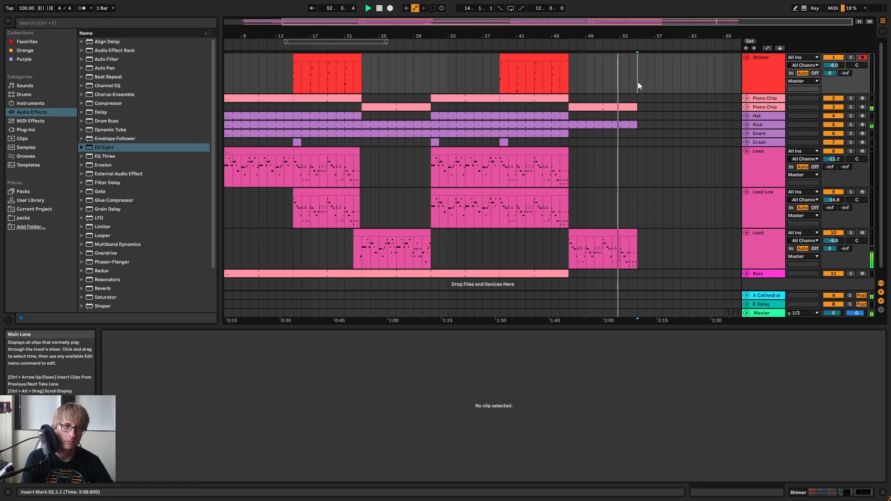
{"action": "key", "text": "ctrl+v"}
Copy the bar 39–47 clips of Lead and Lead Low together to bar 55
{"action": "left_click", "coordinate": [545, 166]}
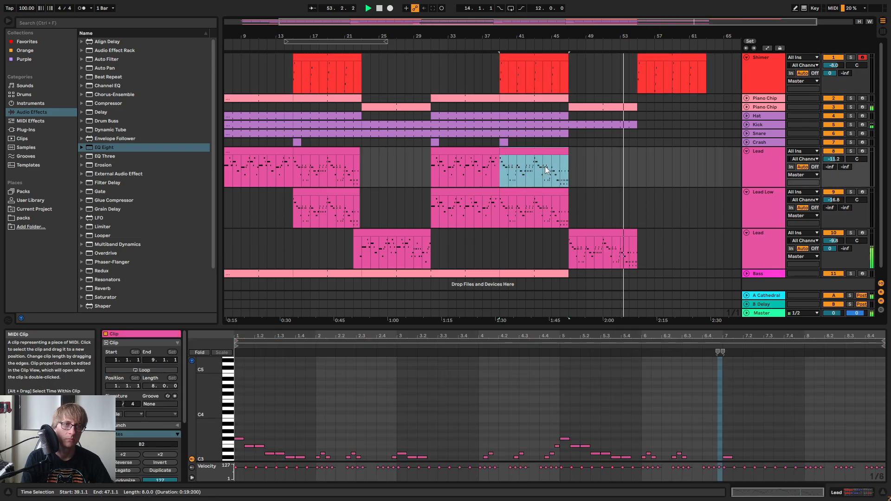
{"action": "left_click", "coordinate": [546, 205], "text": "shift"}
{"action": "left_click", "coordinate": [640, 161]}
{"action": "key", "text": "ctrl+v"}
{"action": "left_click", "coordinate": [611, 142]}
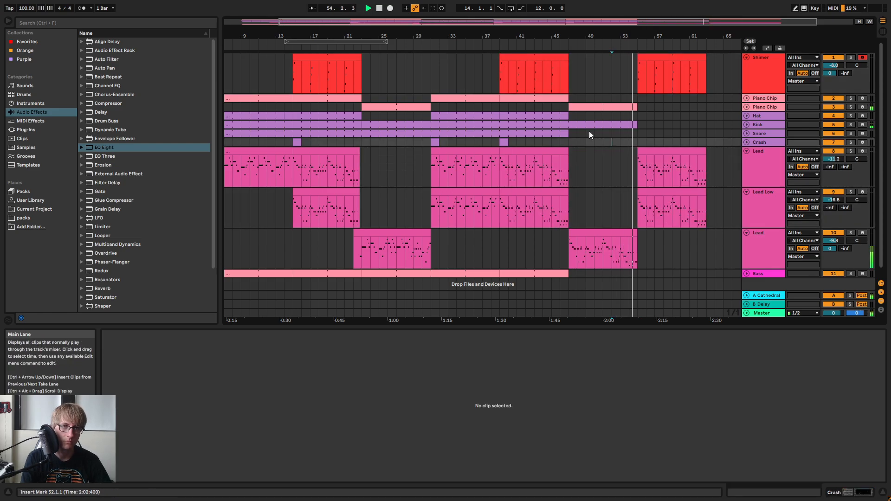
Copy the Hat clip ending at bar 47 to bar 55, checking it with the track unfolded and folding it again
{"action": "left_click", "coordinate": [559, 116]}
{"action": "key", "text": "ctrl+c"}
{"action": "left_click", "coordinate": [643, 115]}
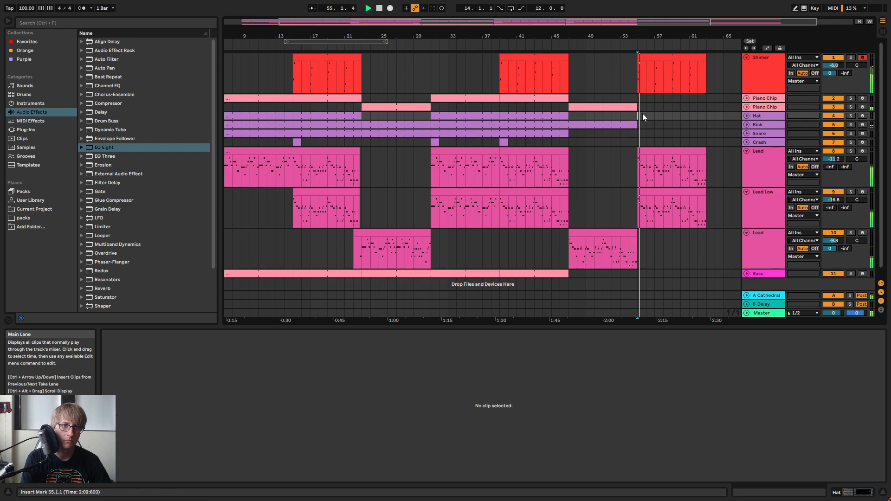
{"action": "key", "text": "ctrl+v"}
{"action": "left_click", "coordinate": [746, 116]}
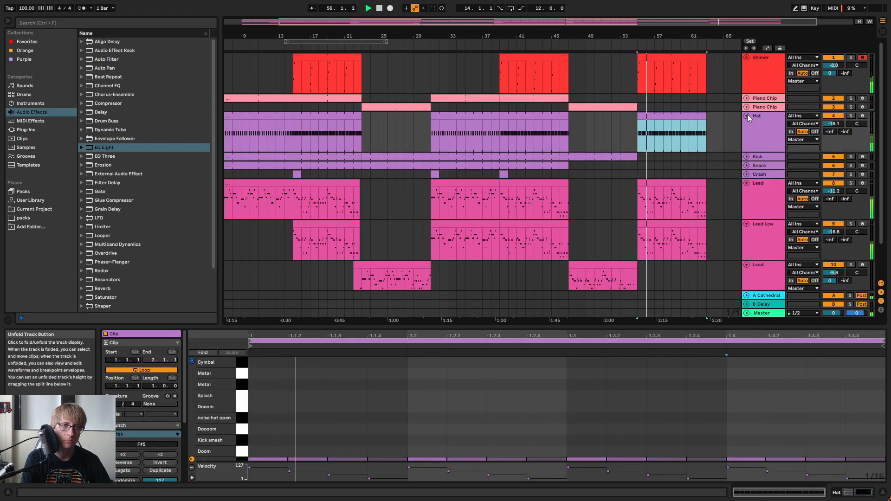
{"action": "left_click", "coordinate": [747, 116]}
Copy the long Snare clip ending at bar 47 to bar 55
{"action": "left_click", "coordinate": [569, 135]}
{"action": "left_click", "coordinate": [555, 134]}
{"action": "key", "text": "ctrl+c"}
{"action": "left_click", "coordinate": [642, 135]}
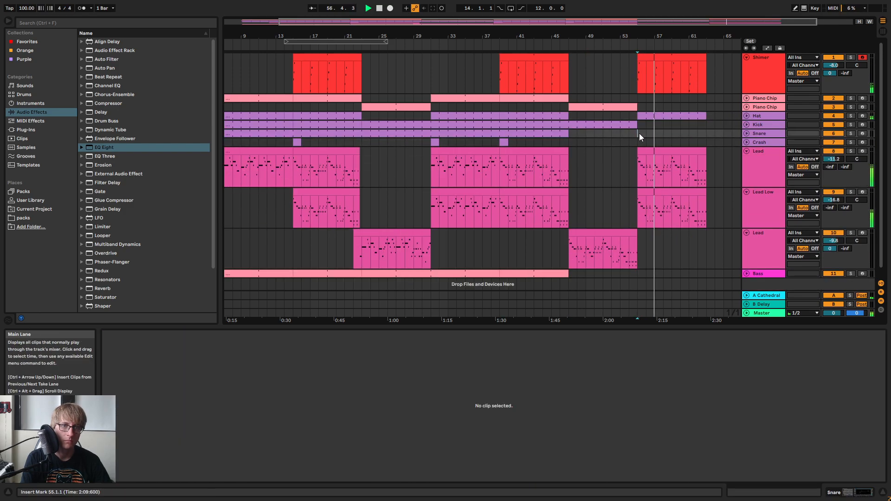
{"action": "key", "text": "ctrl+v"}
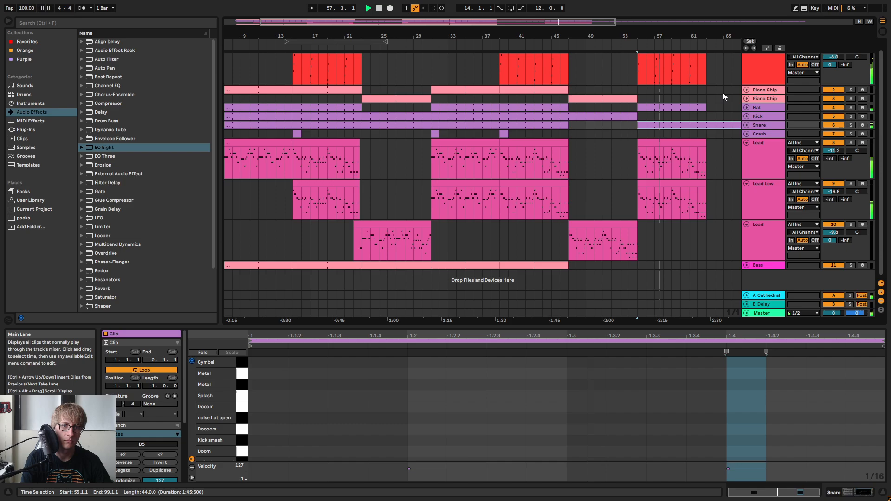
Extend the Kick clip to bar 63 and copy the bar 39–47 Bass clip to bar 55
{"action": "left_click", "coordinate": [636, 130]}
{"action": "left_click_drag", "start_coordinate": [638, 116], "coordinate": [703, 120]}
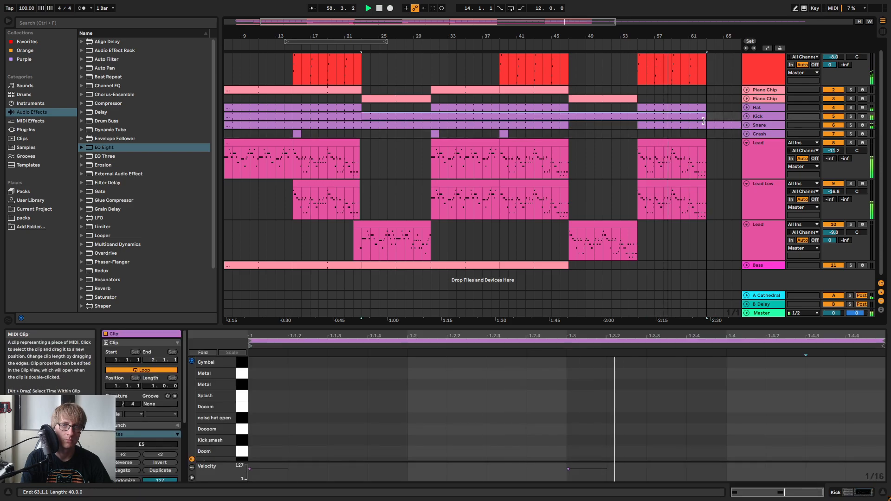
{"action": "left_click", "coordinate": [531, 264]}
{"action": "key", "text": "ctrl+c"}
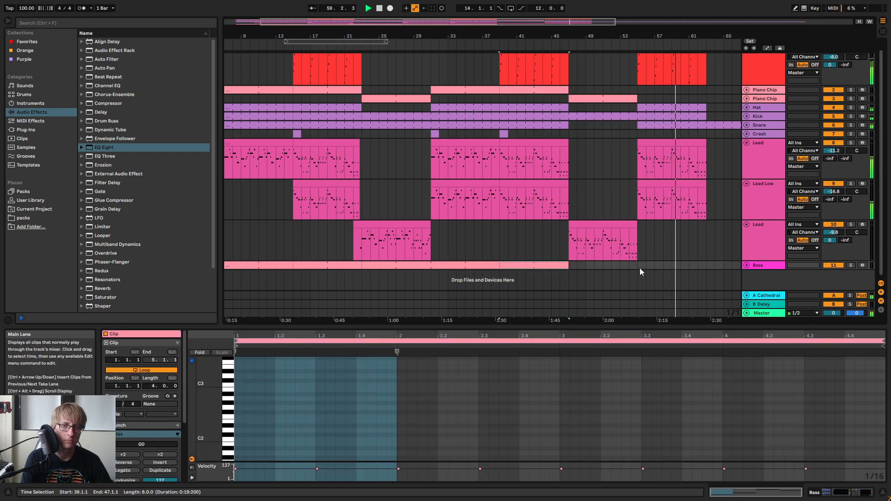
{"action": "left_click", "coordinate": [641, 266]}
{"action": "key", "text": "ctrl+v"}
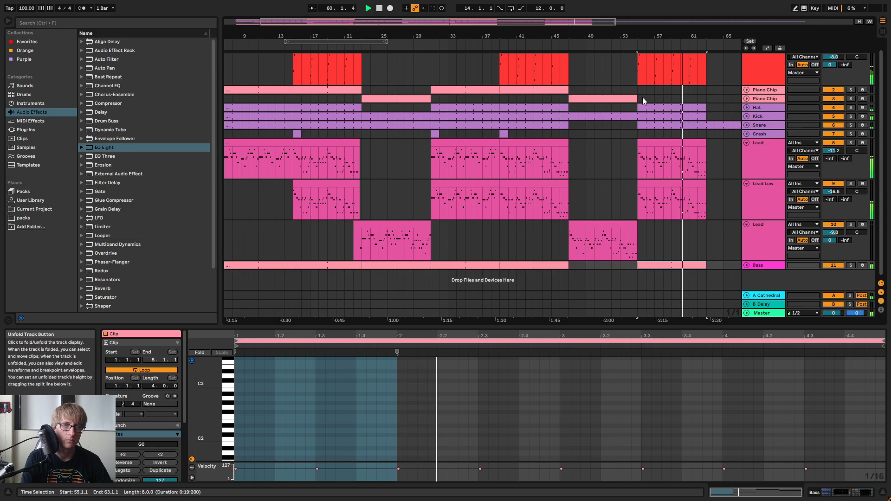
Copy the second Piano Chip track's bar 47 clip onto the first at bar 55, and shorten the pasted Snare clip to end at bar 63
{"action": "left_click", "coordinate": [613, 98]}
{"action": "key", "text": "ctrl+c"}
{"action": "left_click", "coordinate": [640, 91]}
{"action": "key", "text": "ctrl+v"}
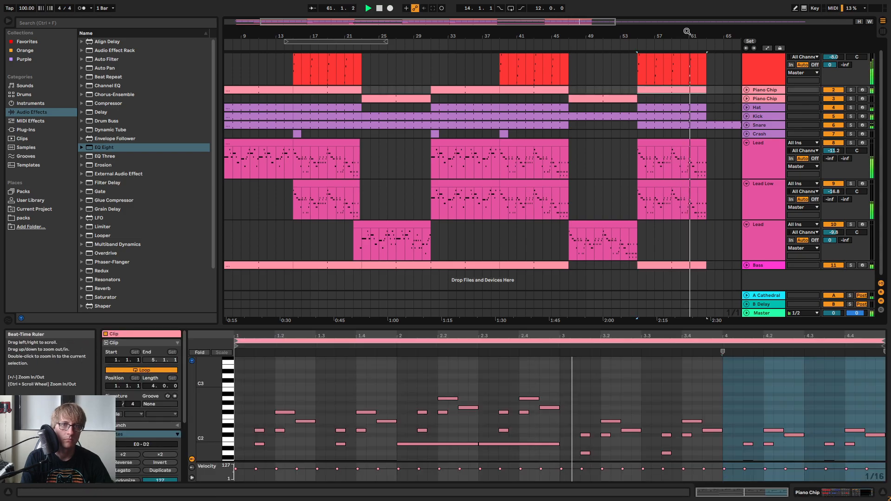
{"action": "key", "text": "w"}
{"action": "left_click", "coordinate": [693, 141]}
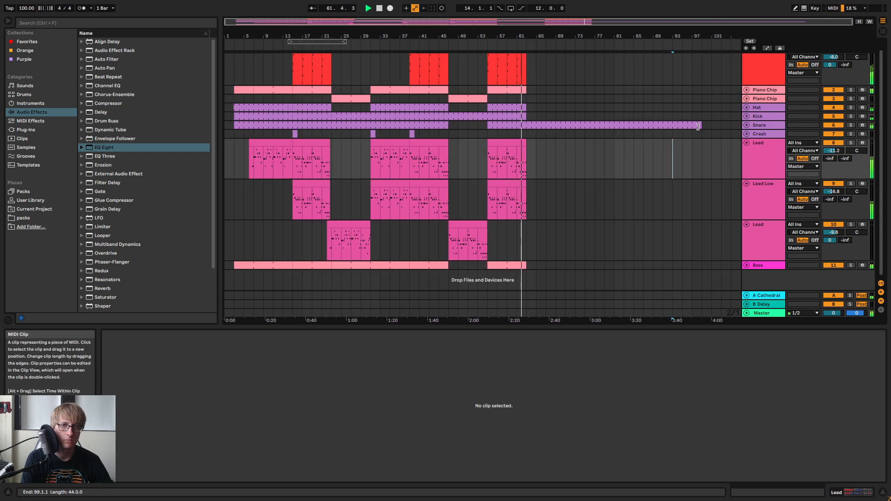
{"action": "left_click_drag", "start_coordinate": [701, 124], "coordinate": [526, 125]}
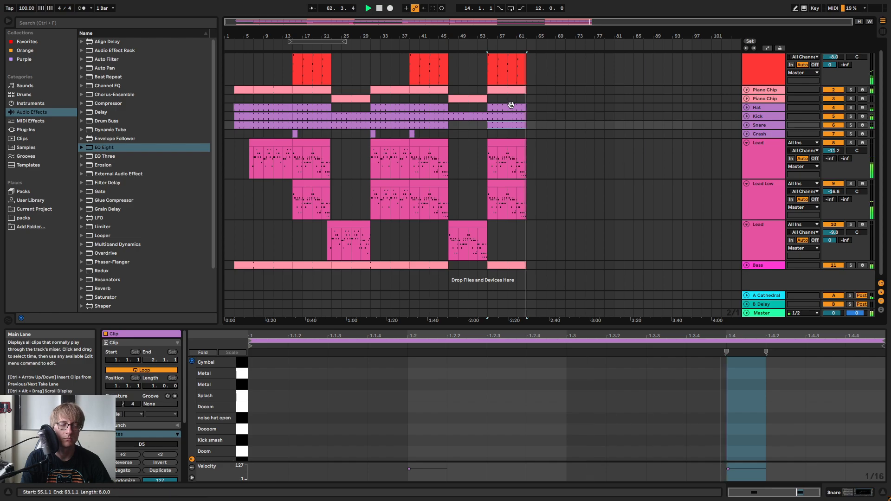
Play the song from around bar 53 and fold the Shimer, Lead, Lead Low and second Lead tracks
{"action": "key", "text": "space"}
{"action": "left_click", "coordinate": [481, 43]}
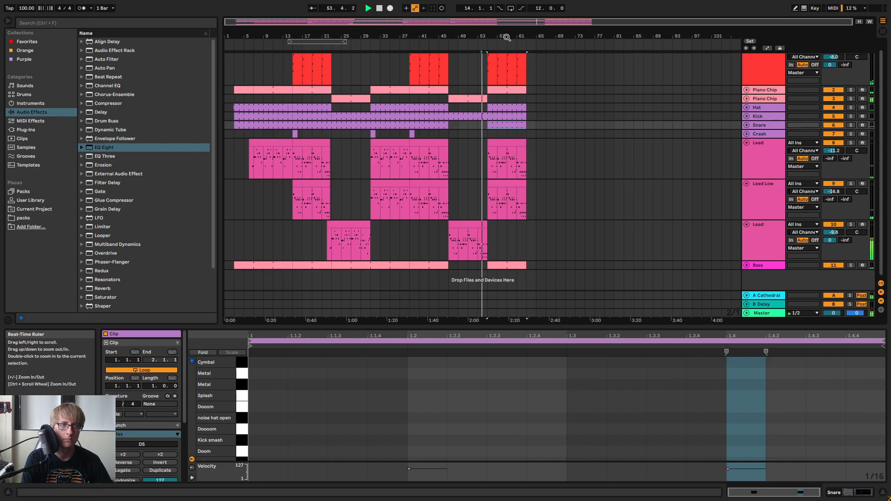
{"action": "left_click_drag", "start_coordinate": [508, 37], "coordinate": [557, 45]}
{"action": "scroll", "coordinate": [627, 70], "scroll_direction": "up", "scroll_amount": 1}
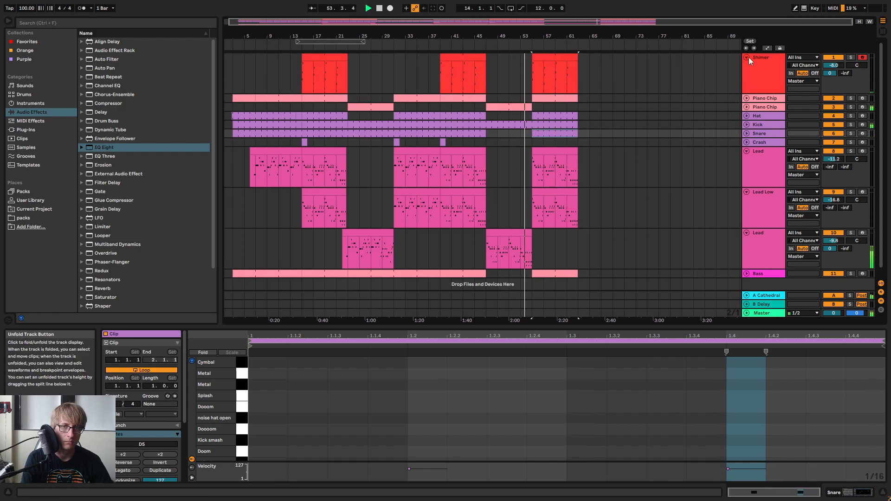
{"action": "left_click", "coordinate": [746, 57]}
{"action": "left_click", "coordinate": [746, 119]}
{"action": "left_click", "coordinate": [747, 169]}
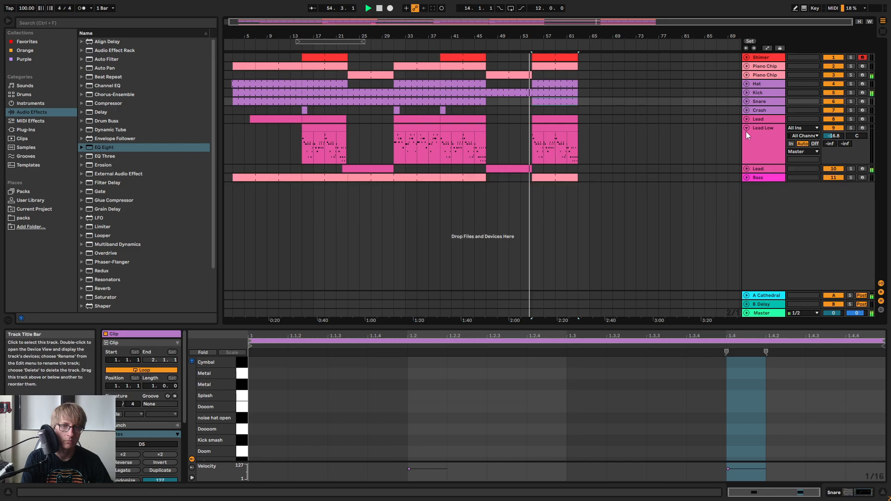
{"action": "left_click", "coordinate": [746, 127]}
Listen up to bar 47, unfold the Kick track and delete its section from 47.3.1 to 54.3.1
{"action": "left_click", "coordinate": [469, 46]}
{"action": "left_click_drag", "start_coordinate": [491, 37], "coordinate": [569, 44]}
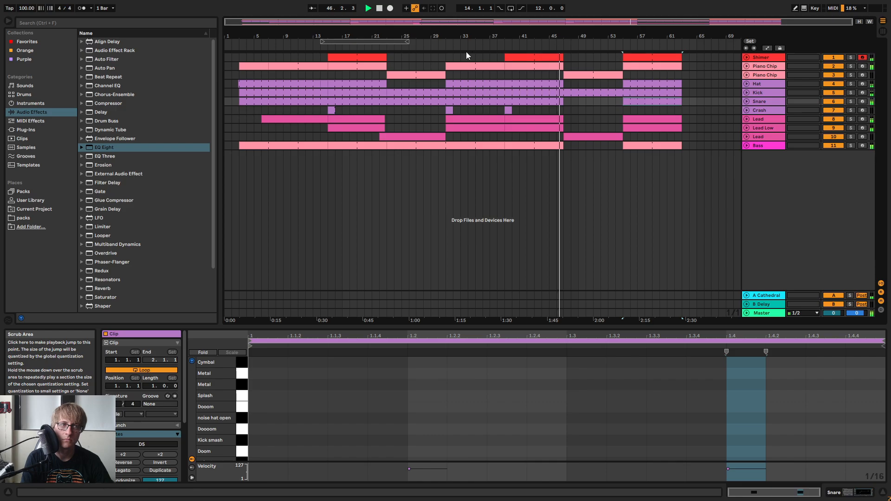
{"action": "left_click_drag", "start_coordinate": [392, 35], "coordinate": [603, 81]}
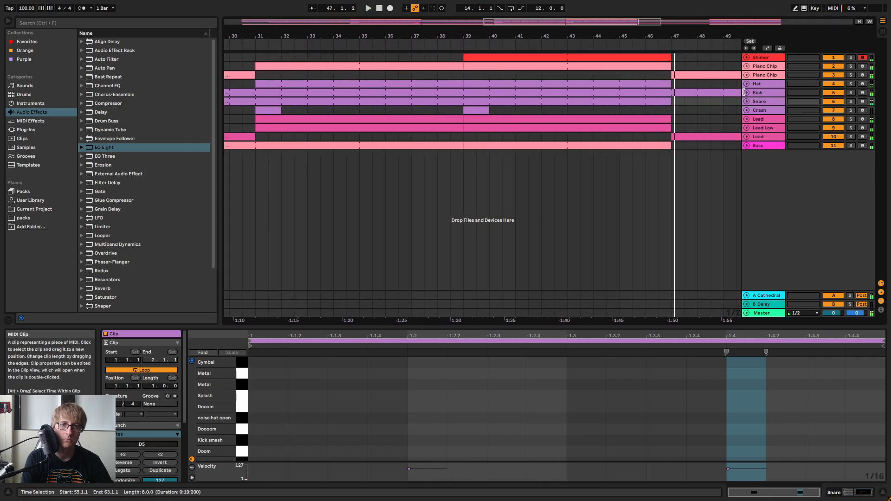
{"action": "left_click", "coordinate": [745, 94]}
{"action": "left_click_drag", "start_coordinate": [681, 36], "coordinate": [470, 35]}
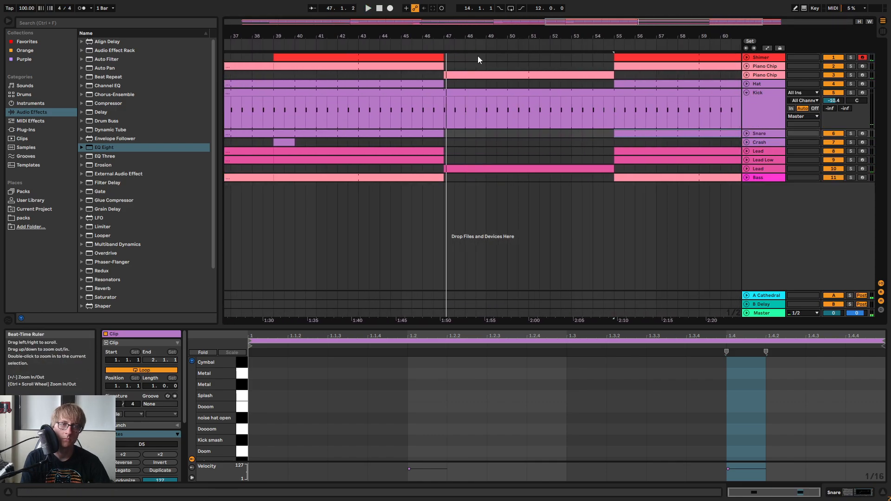
{"action": "left_click_drag", "start_coordinate": [452, 119], "coordinate": [583, 110]}
{"action": "key", "text": "Delete"}
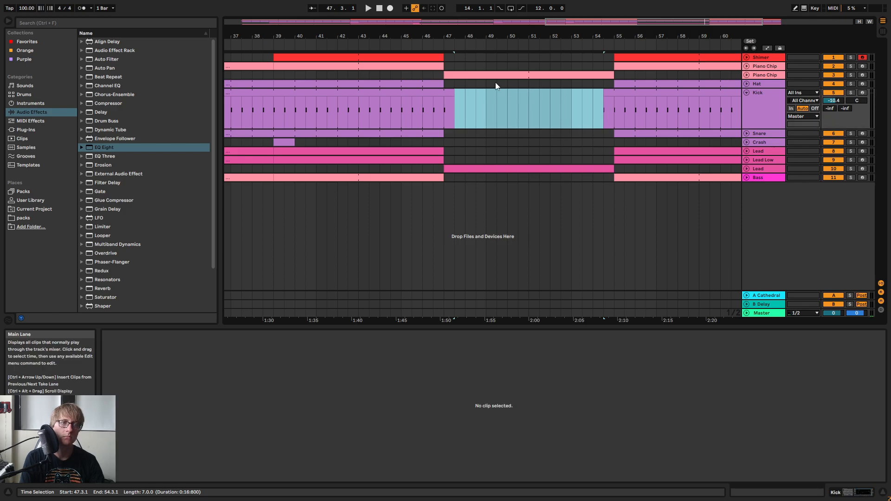
Play the transition from just before bar 47 to check the kick's new gap against the other tracks
{"action": "left_click", "coordinate": [420, 45]}
{"action": "left_click", "coordinate": [436, 45]}
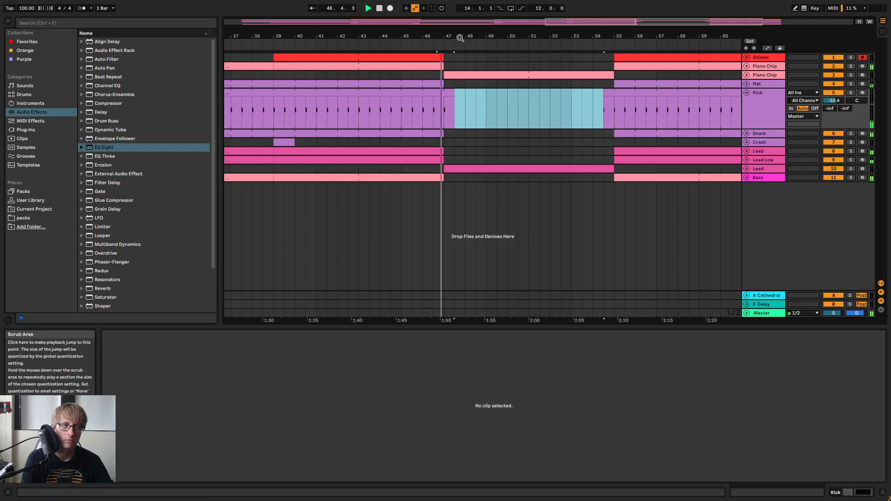
{"action": "left_click_drag", "start_coordinate": [459, 37], "coordinate": [469, 68]}
{"action": "left_click", "coordinate": [507, 118]}
{"action": "left_click", "coordinate": [493, 110]}
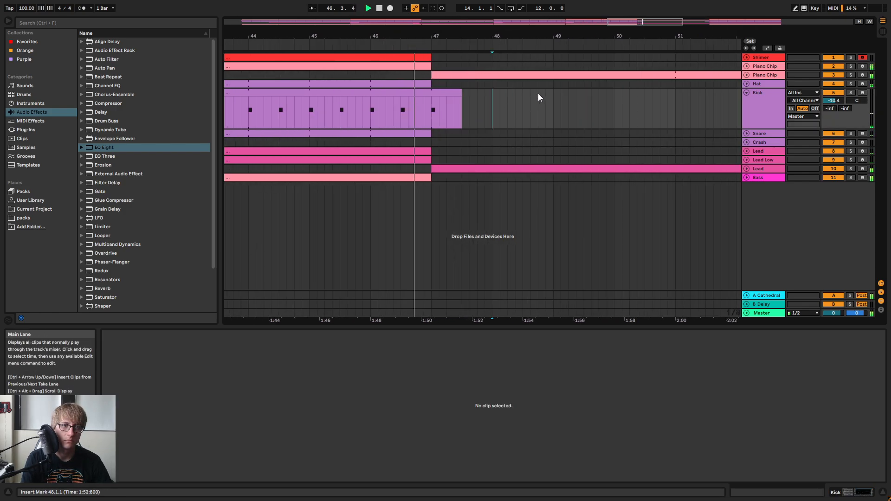
{"action": "left_click_drag", "start_coordinate": [527, 36], "coordinate": [516, 1]}
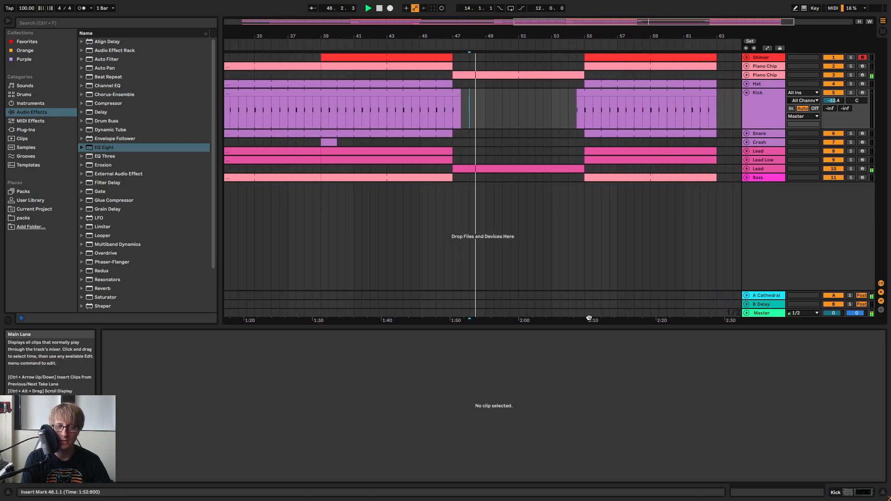
Play the end of the breakdown and its transition back into the full arrangement at bar 55, repeating it from just before that bar
{"action": "left_click_drag", "start_coordinate": [530, 36], "coordinate": [530, 21]}
{"action": "left_click_drag", "start_coordinate": [656, 33], "coordinate": [600, 33]}
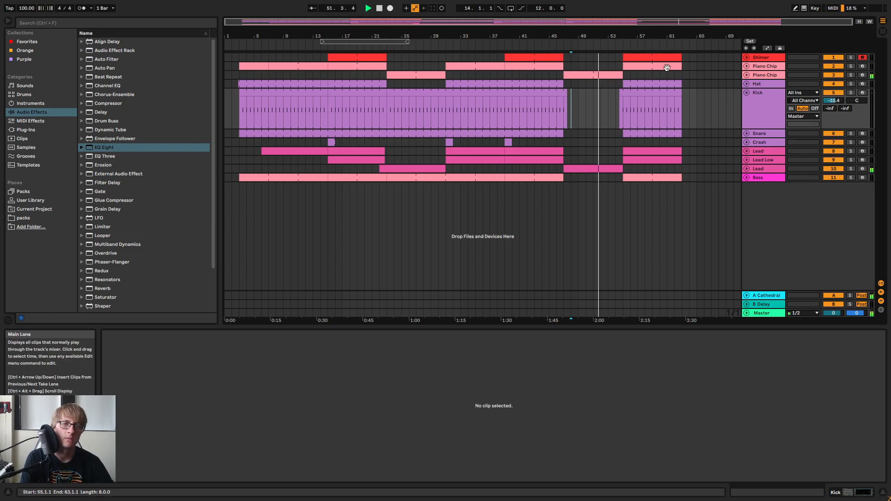
{"action": "left_click_drag", "start_coordinate": [622, 36], "coordinate": [609, 93]}
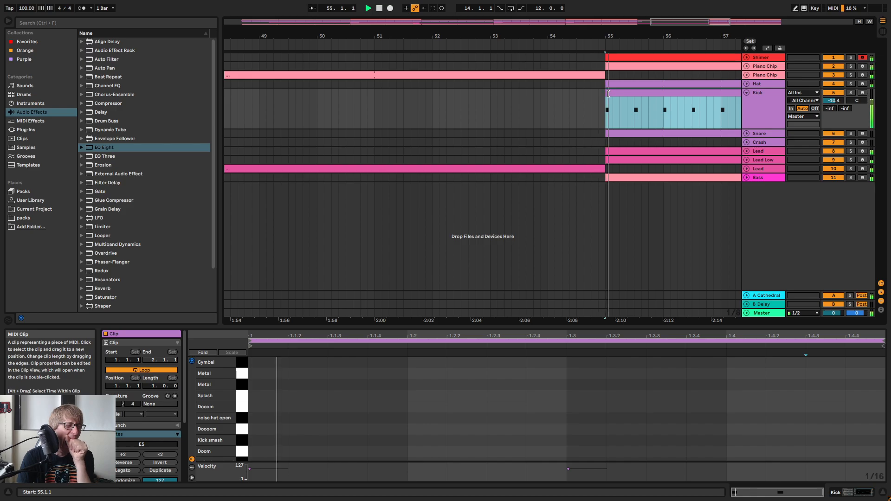
{"action": "key", "text": "space"}
{"action": "left_click_drag", "start_coordinate": [616, 36], "coordinate": [617, 25]}
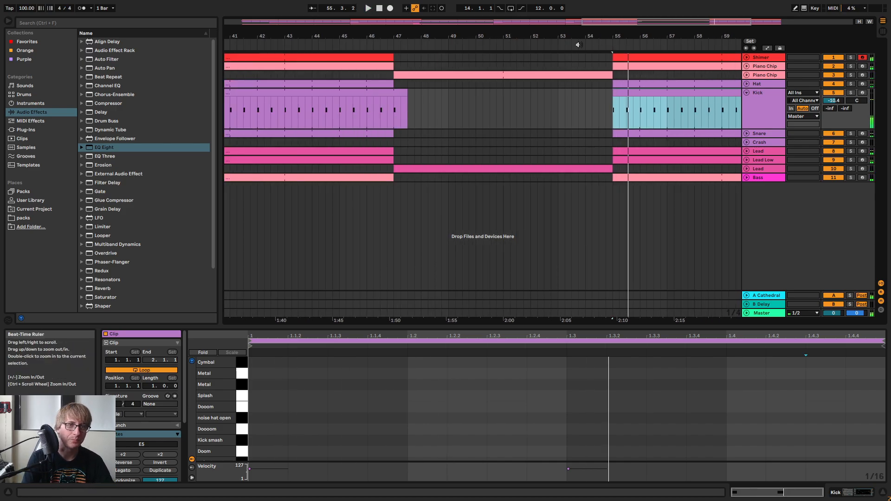
{"action": "left_click", "coordinate": [578, 44]}
{"action": "left_click", "coordinate": [762, 313]}
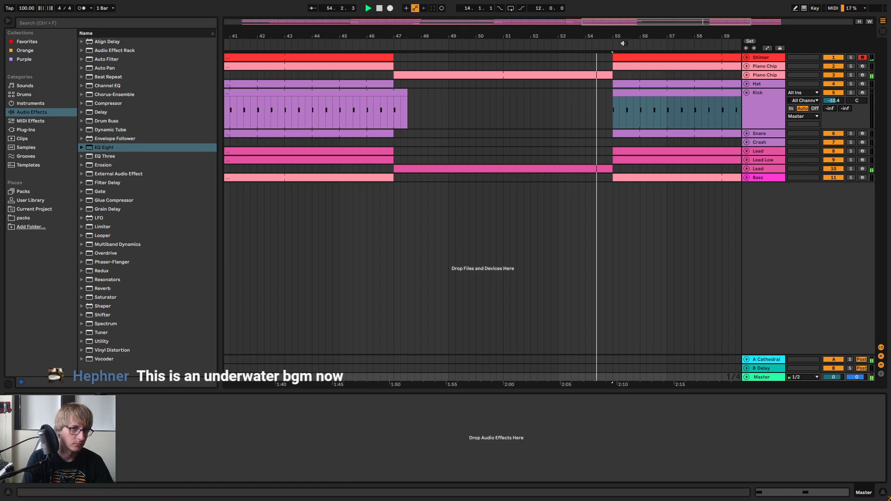
{"action": "left_click_drag", "start_coordinate": [622, 36], "coordinate": [625, 18]}
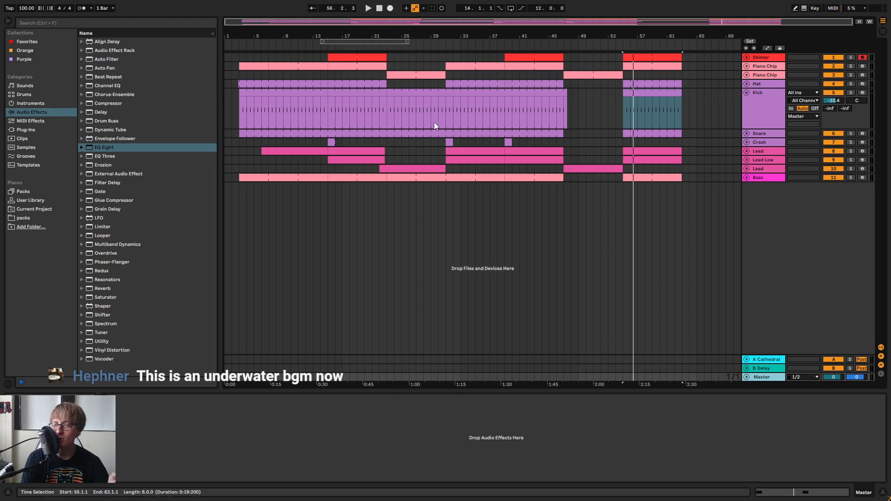
Play the earlier section change from around bar 21, and move the 12-bar loop region to start at bar 22
{"action": "left_click", "coordinate": [408, 160]}
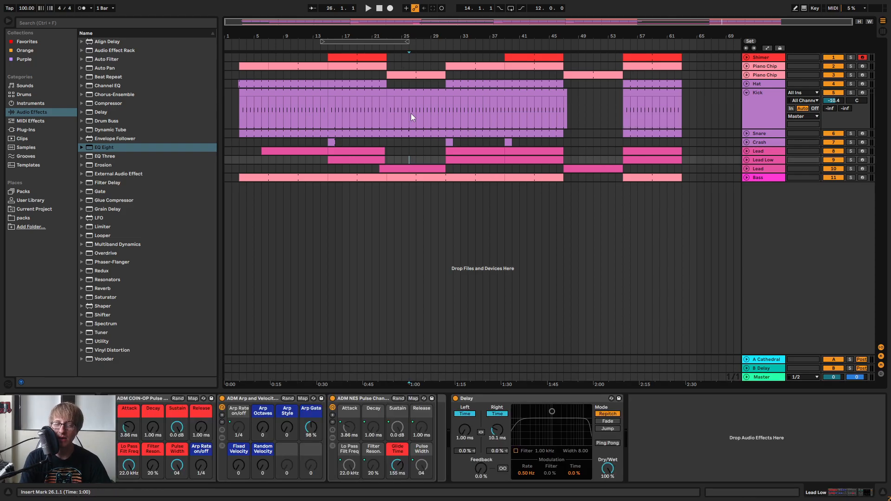
{"action": "left_click", "coordinate": [373, 46]}
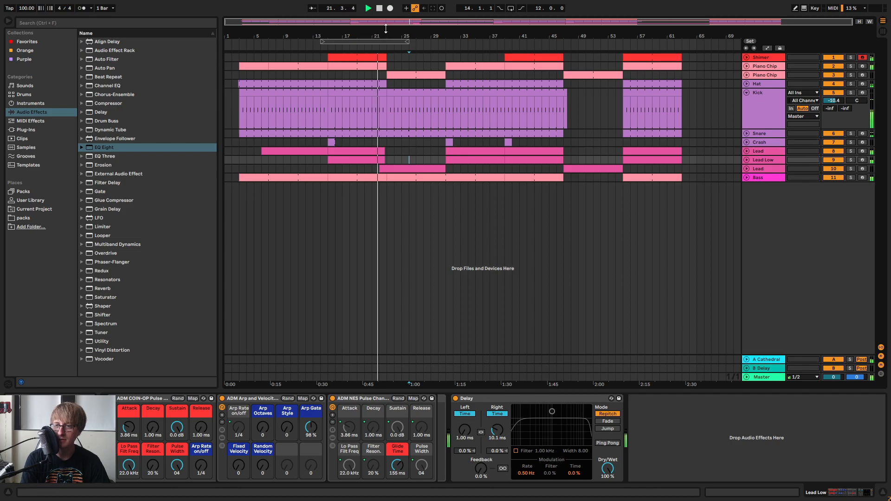
{"action": "mouse_move", "coordinate": [387, 37]}
{"action": "left_mouse_down"}
{"action": "mouse_move", "coordinate": [387, 71]}
{"action": "mouse_move", "coordinate": [390, 37]}
{"action": "left_mouse_up"}
{"action": "key", "text": "space"}
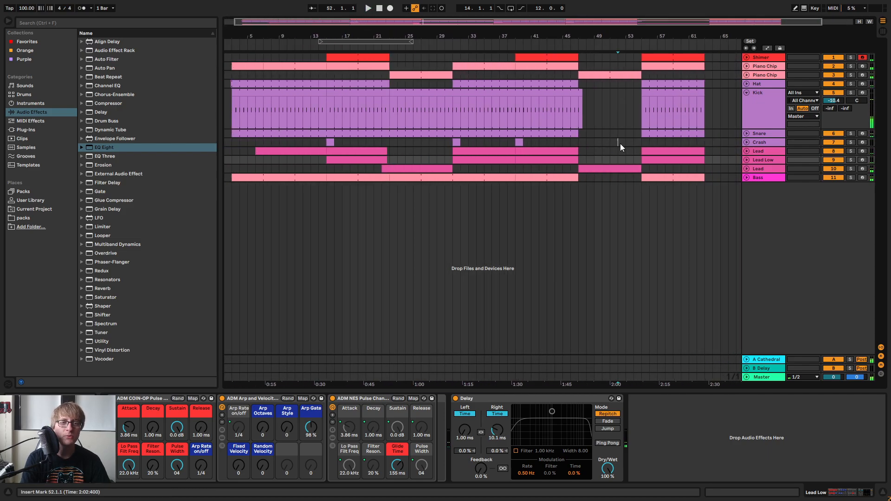
{"action": "left_click", "coordinate": [621, 142]}
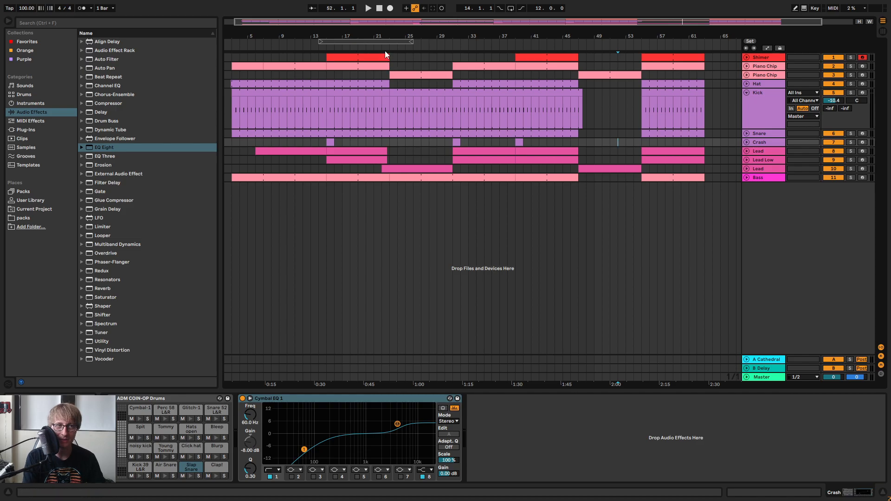
{"action": "left_click_drag", "start_coordinate": [385, 41], "coordinate": [449, 43]}
{"action": "key", "text": "space"}
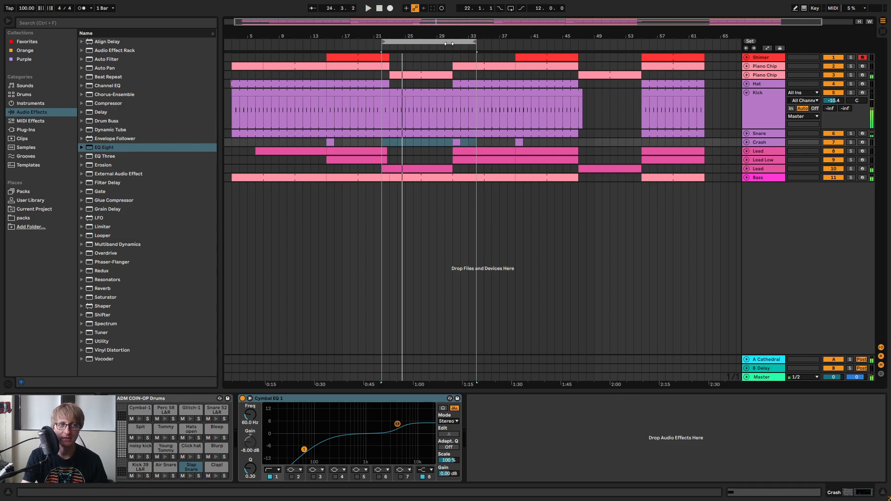
Play the arrangement from bar 45 into the breakdown, up to around bar 51
{"action": "left_click", "coordinate": [561, 253]}
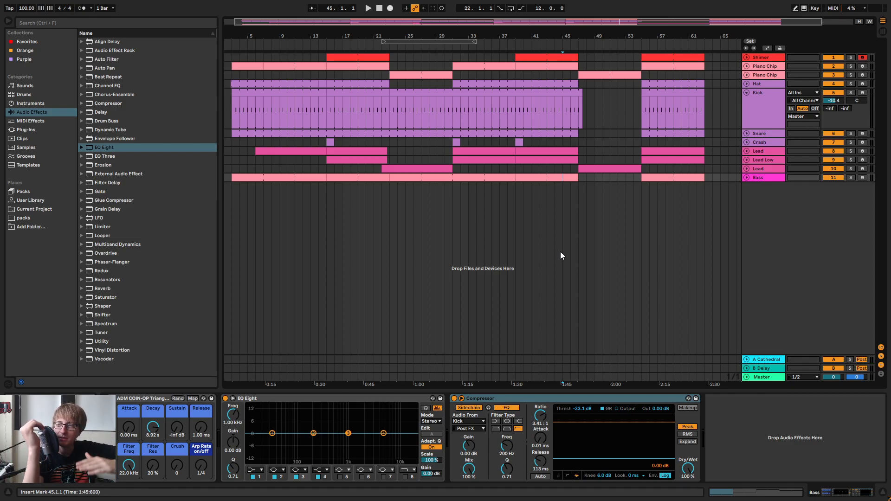
{"action": "key", "text": "space"}
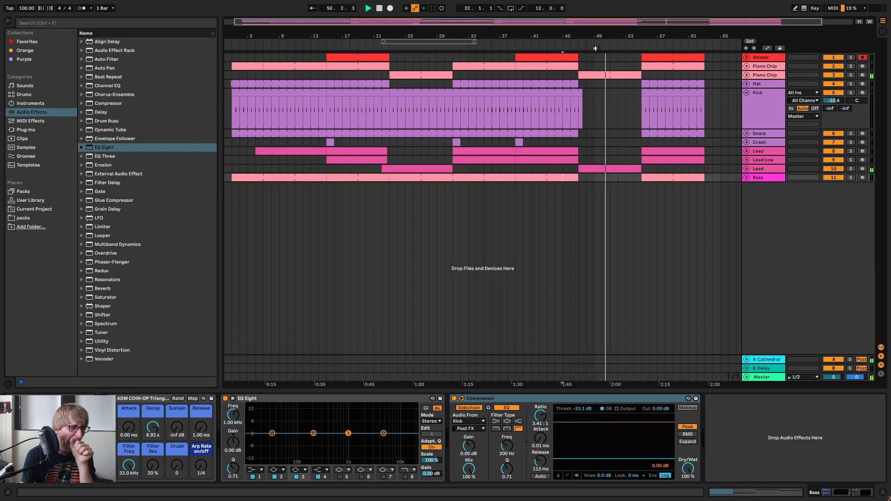
{"action": "left_click_drag", "start_coordinate": [595, 39], "coordinate": [580, 38]}
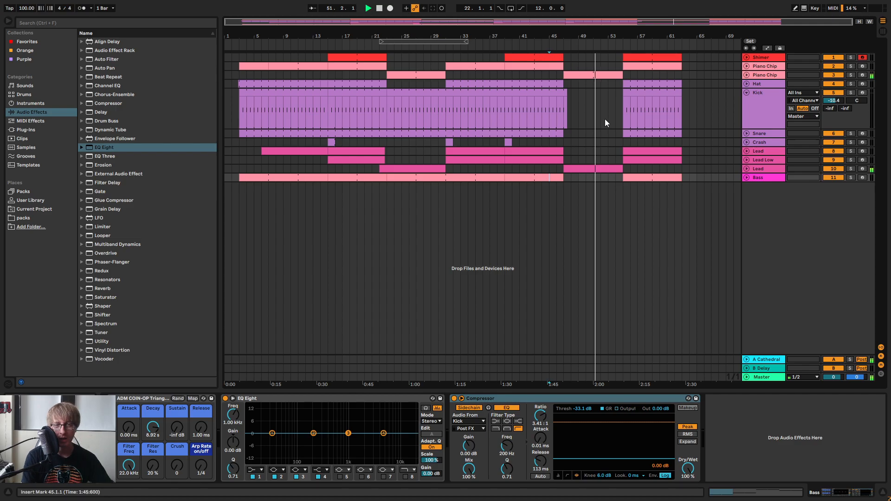
{"action": "left_click", "coordinate": [609, 191]}
{"action": "key", "text": "space"}
Open the second Lead track's bar 47 clip in an enlarged note editor and play it through to clip bar 5
{"action": "double_click", "coordinate": [588, 167]}
{"action": "key", "text": "space"}
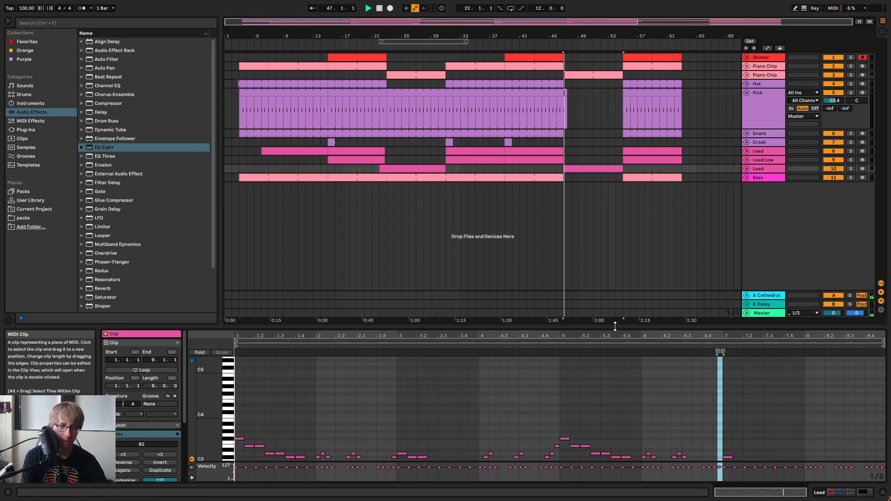
{"action": "left_click_drag", "start_coordinate": [615, 327], "coordinate": [622, 129]}
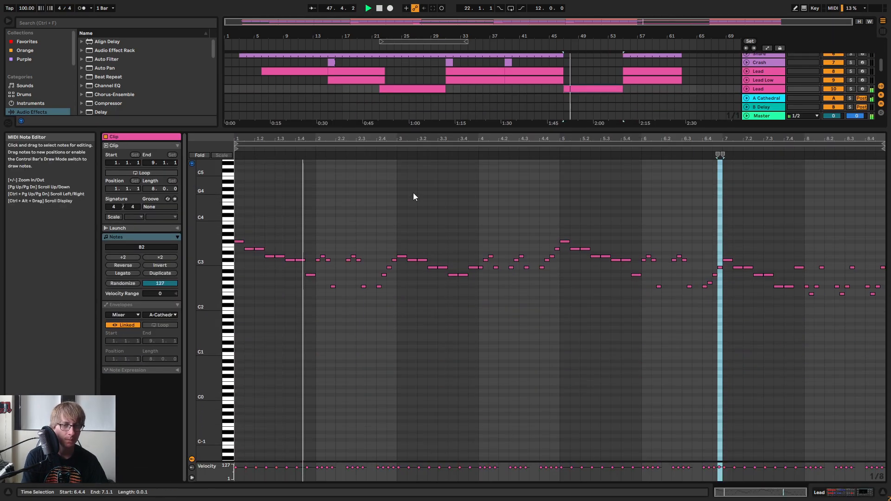
{"action": "mouse_move", "coordinate": [442, 138]}
{"action": "left_mouse_down"}
{"action": "mouse_move", "coordinate": [391, 154]}
{"action": "mouse_move", "coordinate": [382, 143]}
{"action": "mouse_move", "coordinate": [431, 139]}
{"action": "left_mouse_up"}
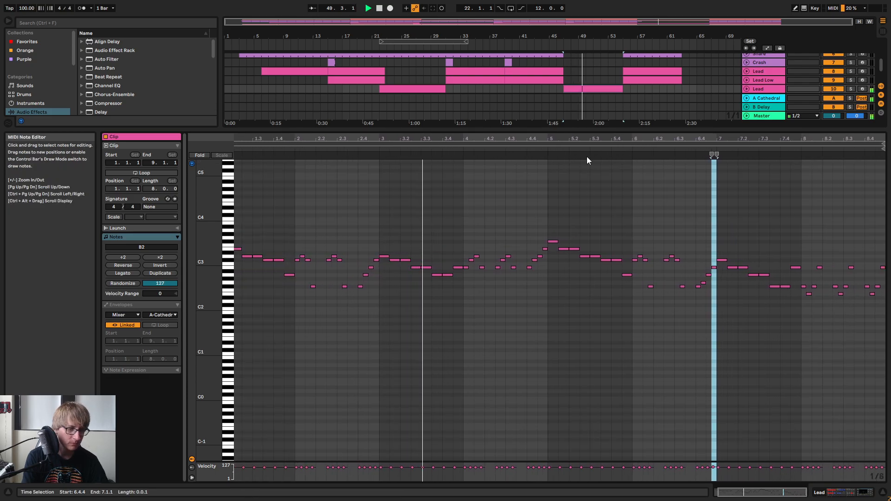
{"action": "left_click_drag", "start_coordinate": [209, 232], "coordinate": [218, 233]}
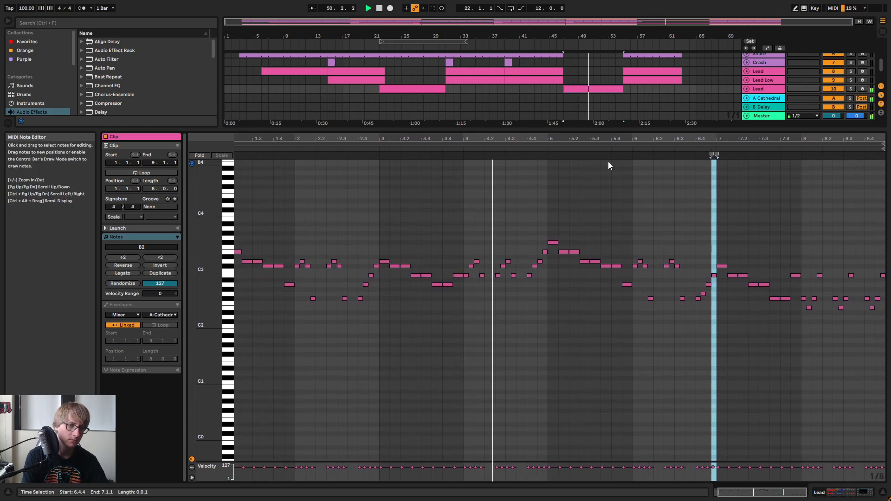
{"action": "left_click_drag", "start_coordinate": [584, 135], "coordinate": [579, 136]}
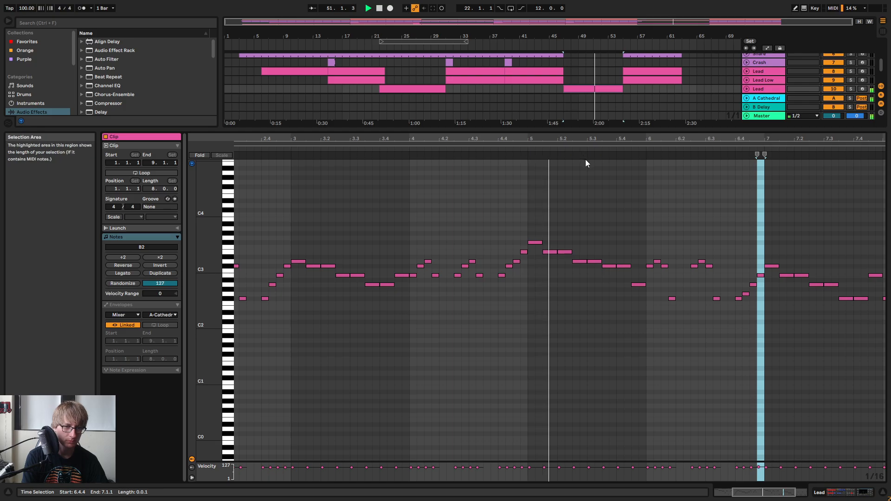
Raise the two Lead notes from 5.3.3 to 5.4.3 to A3
{"action": "left_click_drag", "start_coordinate": [616, 259], "coordinate": [621, 267]}
{"action": "key", "text": "Up"}
{"action": "key", "text": "Up"}
{"action": "key", "text": "Up"}
{"action": "key", "text": "Up"}
{"action": "key", "text": "Up"}
{"action": "key", "text": "Up"}
{"action": "key", "text": "Up"}
{"action": "key", "text": "Up"}
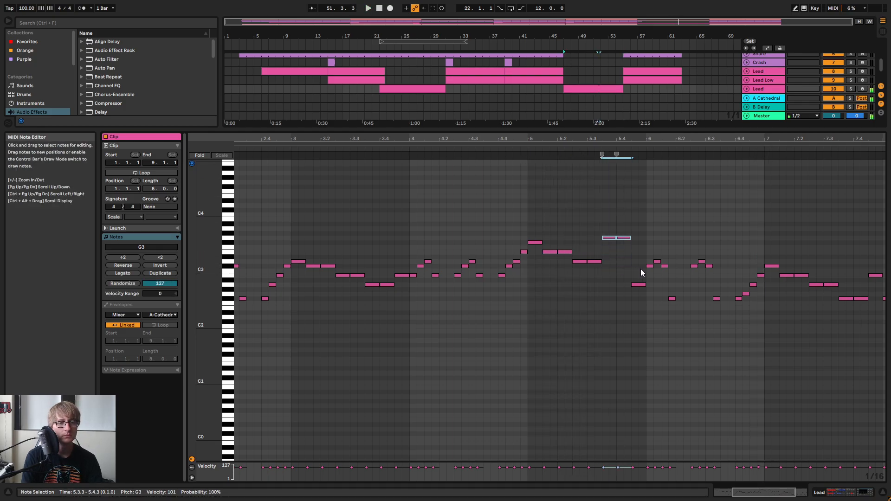
Raise the last note of clip bar 5, at 5.4.3, to B3
{"action": "left_click", "coordinate": [639, 285]}
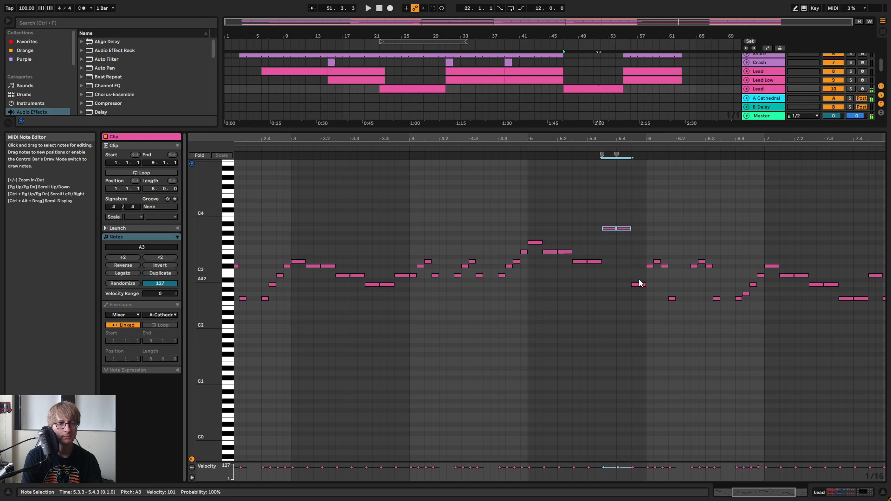
{"action": "key", "text": "Up"}
{"action": "key", "text": "Up"}
{"action": "key", "text": "Up"}
{"action": "key", "text": "Up"}
{"action": "key", "text": "Up"}
{"action": "key", "text": "Up"}
{"action": "key", "text": "Up"}
{"action": "key", "text": "Up"}
{"action": "key", "text": "Up"}
{"action": "key", "text": "Up"}
{"action": "key", "text": "Up"}
{"action": "key", "text": "Up"}
{"action": "key", "text": "Up"}
{"action": "key", "text": "Up"}
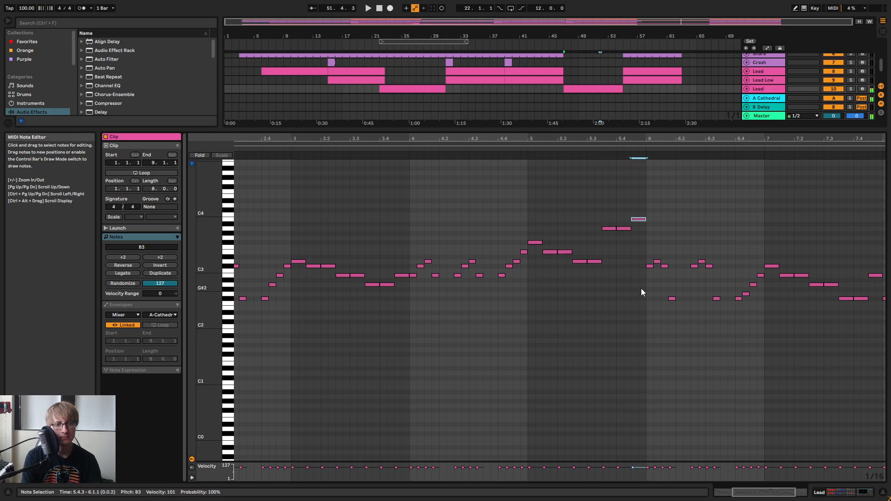
Play the phrase from clip bar 5, and raise the eight notes between 6.1.1 and 6.3.3 by one octave
{"action": "left_click", "coordinate": [522, 148]}
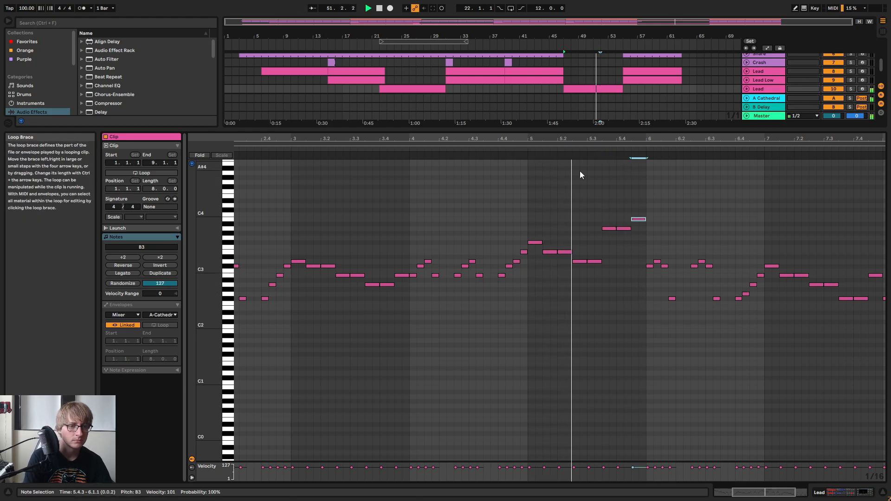
{"action": "key", "text": "space"}
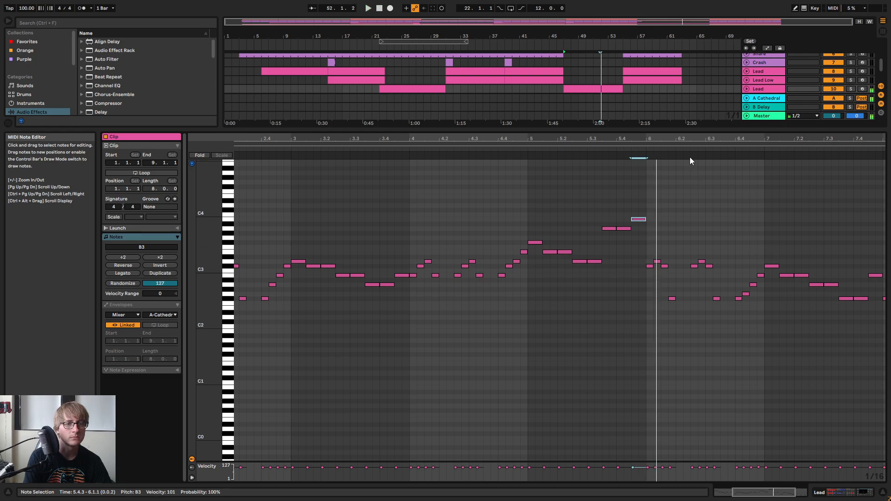
{"action": "left_click", "coordinate": [644, 262]}
{"action": "left_click_drag", "start_coordinate": [643, 269], "coordinate": [668, 243]}
{"action": "key", "text": "space"}
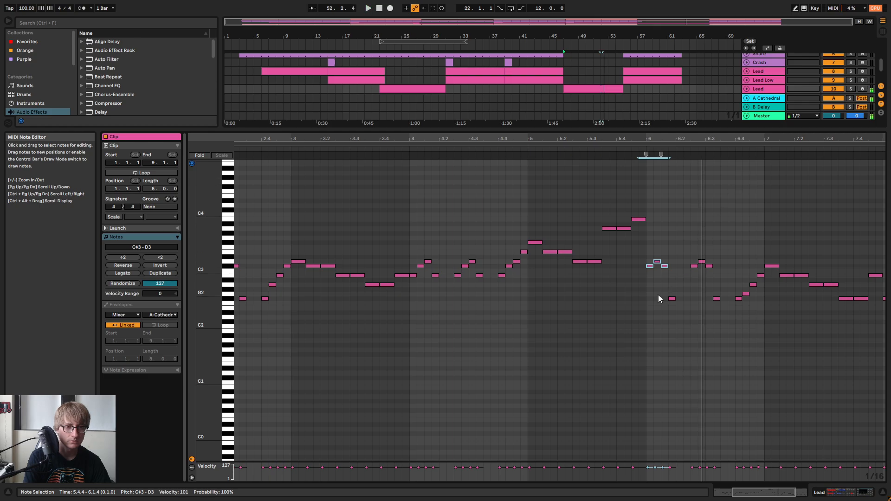
{"action": "key", "text": "space"}
{"action": "left_click_drag", "start_coordinate": [647, 318], "coordinate": [720, 243]}
{"action": "key", "text": "shift+Up"}
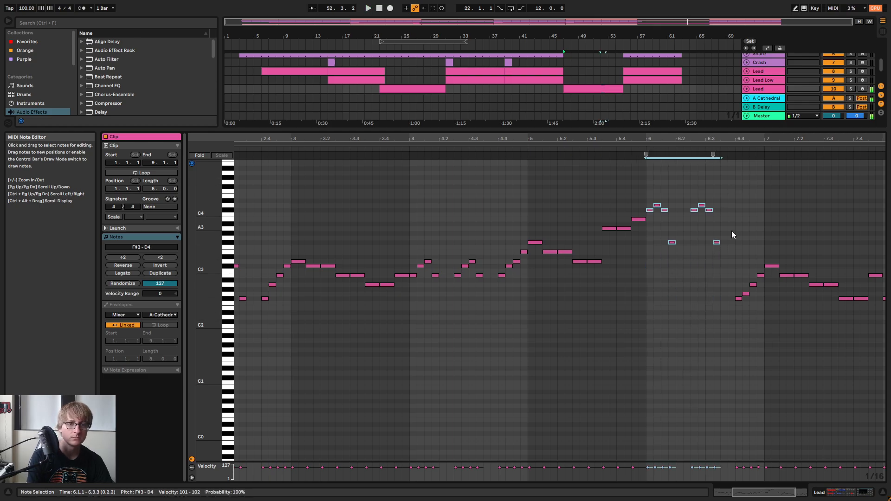
Play the raised Lead phrase from clip bars 5 and 6 to check how it leads into bar 7
{"action": "left_click", "coordinate": [517, 146]}
{"action": "left_click", "coordinate": [528, 154]}
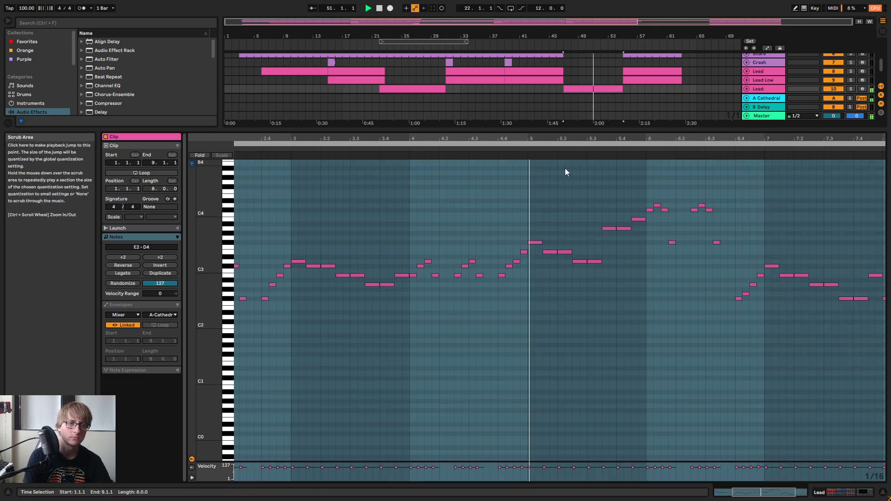
{"action": "left_click", "coordinate": [658, 265]}
{"action": "left_click", "coordinate": [814, 206]}
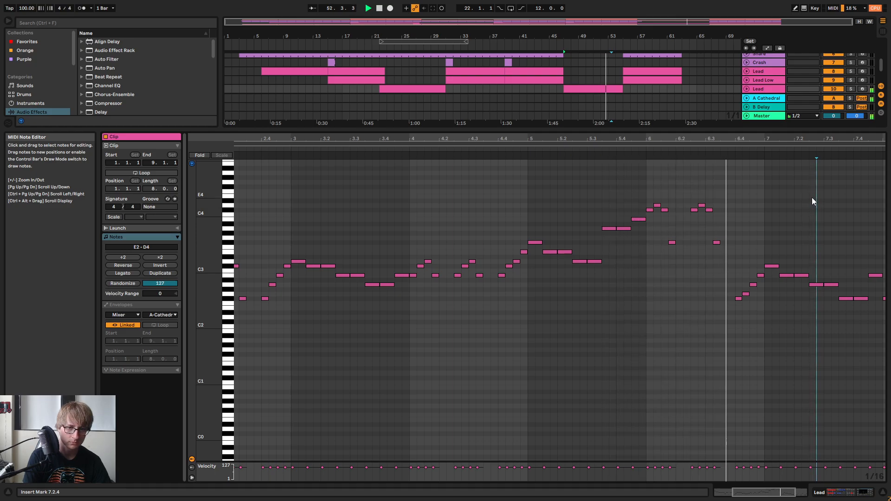
{"action": "left_click", "coordinate": [631, 154]}
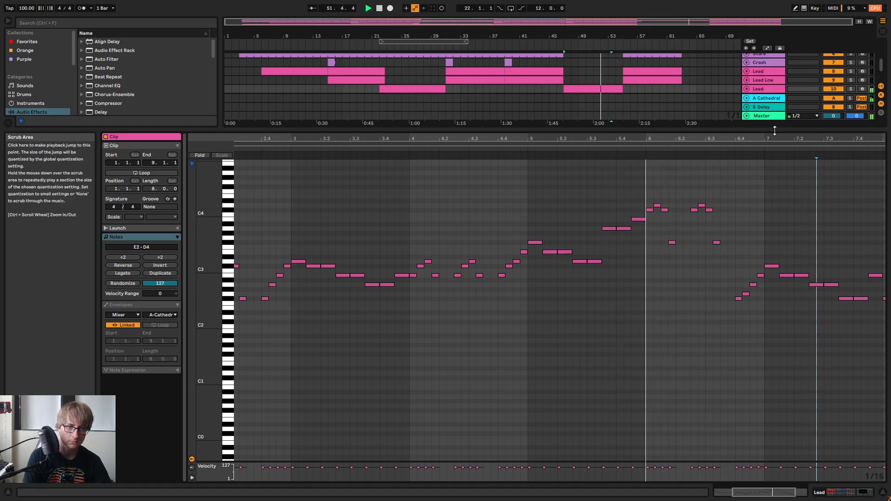
{"action": "left_click_drag", "start_coordinate": [778, 140], "coordinate": [706, 158]}
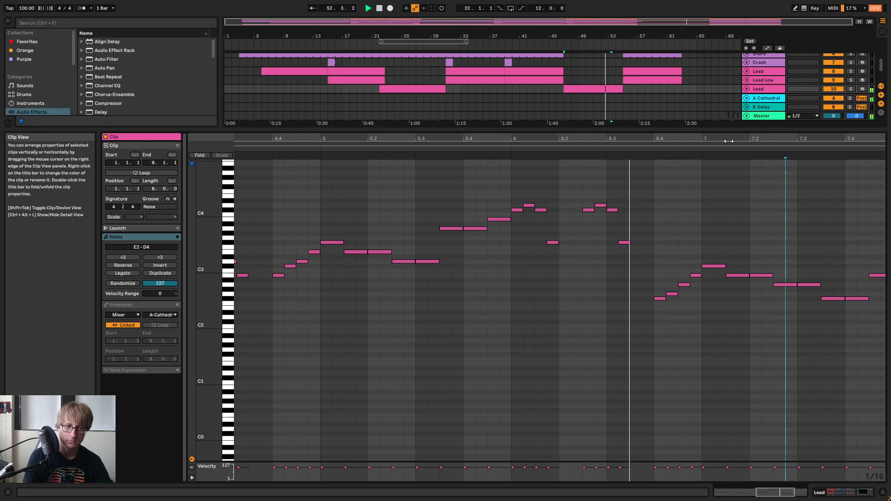
Raise the Lead note at 6.4.1 to C#4
{"action": "left_click", "coordinate": [657, 300]}
{"action": "key", "text": "Up"}
{"action": "key", "text": "Up"}
{"action": "key", "text": "Up"}
{"action": "key", "text": "Up"}
{"action": "key", "text": "Up"}
{"action": "key", "text": "Up"}
{"action": "key", "text": "Up"}
{"action": "key", "text": "Up"}
{"action": "key", "text": "Up"}
{"action": "key", "text": "Up"}
{"action": "key", "text": "Up"}
{"action": "key", "text": "Up"}
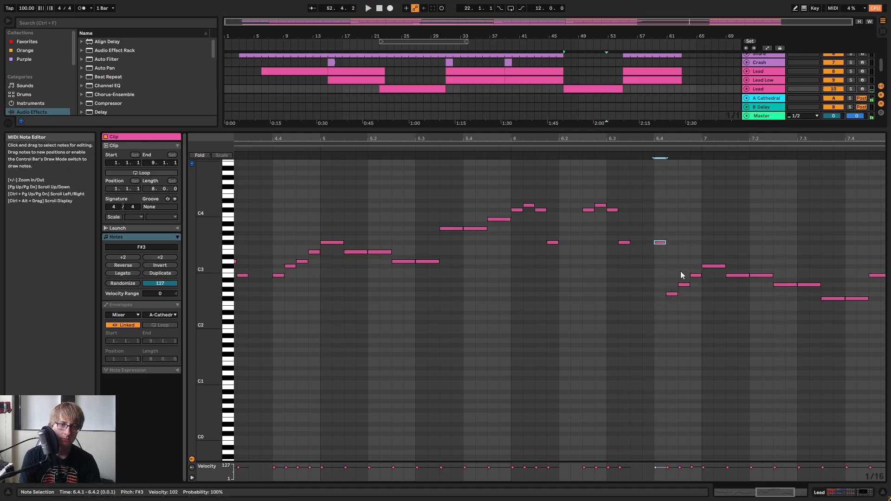
{"action": "key", "text": "Up"}
{"action": "key", "text": "Up"}
{"action": "key", "text": "Up"}
{"action": "key", "text": "Up"}
{"action": "key", "text": "Up"}
{"action": "key", "text": "Up"}
{"action": "key", "text": "Up"}
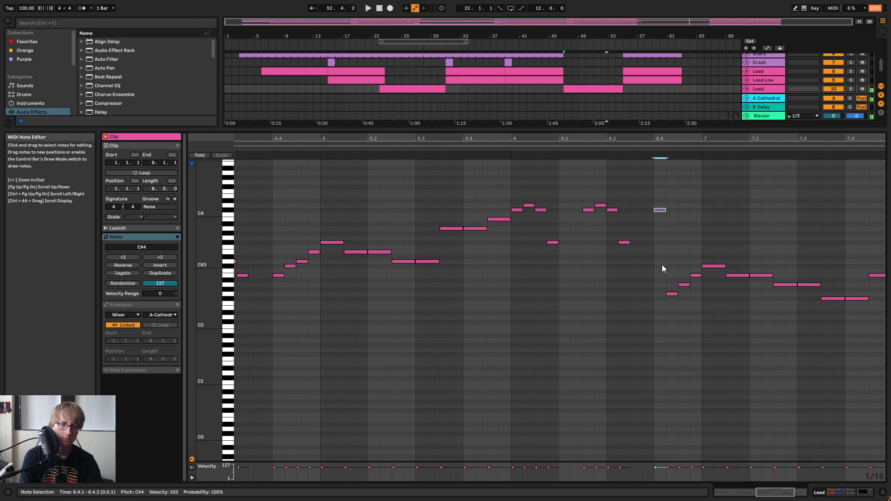
Raise the Lead note at 6.4.2 to B3
{"action": "left_click", "coordinate": [672, 294]}
{"action": "key", "text": "Up"}
{"action": "key", "text": "Up"}
{"action": "key", "text": "Up"}
{"action": "key", "text": "Up"}
{"action": "key", "text": "Up"}
{"action": "key", "text": "Up"}
{"action": "key", "text": "Up"}
{"action": "key", "text": "Up"}
{"action": "key", "text": "Up"}
{"action": "key", "text": "Up"}
{"action": "key", "text": "Up"}
{"action": "key", "text": "Up"}
{"action": "key", "text": "Up"}
{"action": "key", "text": "Up"}
{"action": "key", "text": "Up"}
{"action": "key", "text": "Up"}
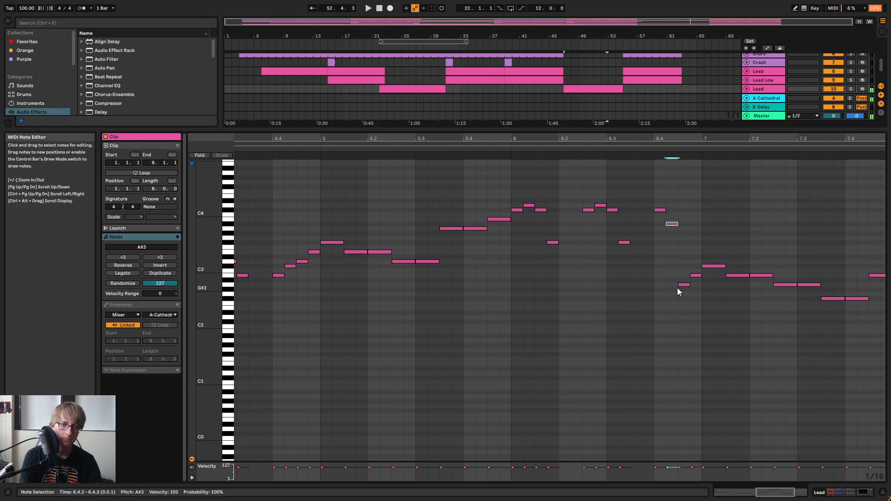
Raise the Lead note at 6.4.3 to G3
{"action": "left_click", "coordinate": [684, 285]}
{"action": "key", "text": "Up"}
{"action": "key", "text": "Up"}
{"action": "key", "text": "Up"}
{"action": "key", "text": "Up"}
{"action": "key", "text": "Up"}
{"action": "key", "text": "Up"}
{"action": "key", "text": "Up"}
{"action": "key", "text": "Up"}
{"action": "key", "text": "Up"}
{"action": "key", "text": "Up"}
{"action": "key", "text": "Up"}
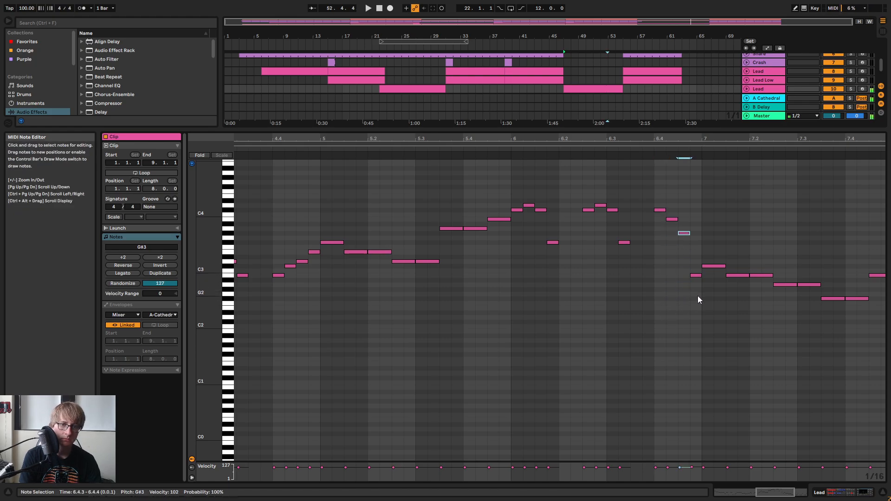
{"action": "key", "text": "Down"}
Raise the last note of clip bar 6, at 6.4.4, to E3
{"action": "left_click", "coordinate": [695, 273]}
{"action": "key", "text": "Up"}
{"action": "key", "text": "Up"}
{"action": "key", "text": "Up"}
{"action": "key", "text": "Up"}
{"action": "key", "text": "Up"}
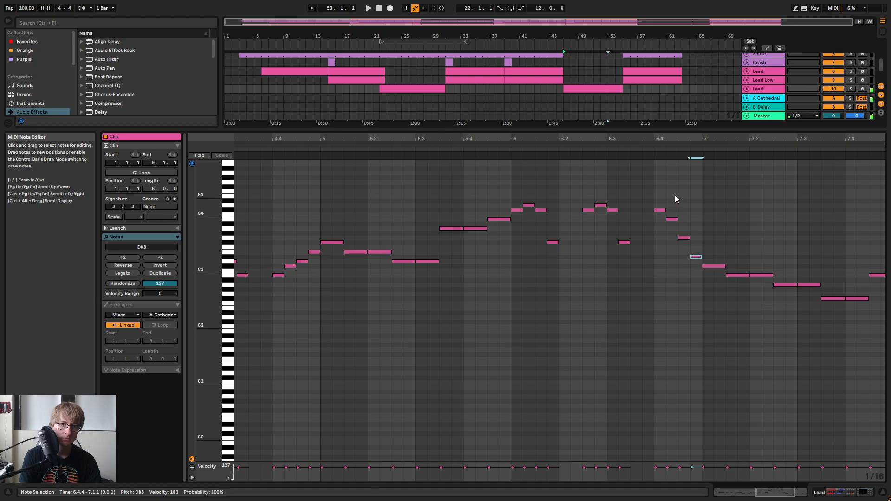
Select the four Lead notes at beat 6.4 and play the clip from shortly before them
{"action": "left_click", "coordinate": [657, 201]}
{"action": "mouse_move", "coordinate": [657, 201]}
{"action": "left_mouse_down"}
{"action": "mouse_move", "coordinate": [691, 259]}
{"action": "mouse_move", "coordinate": [665, 215]}
{"action": "left_mouse_up"}
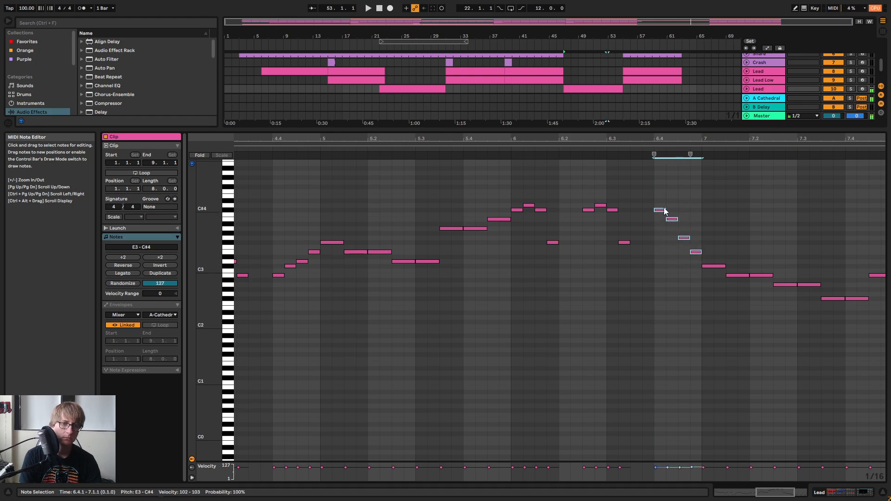
{"action": "left_click", "coordinate": [677, 216]}
{"action": "left_click", "coordinate": [622, 150]}
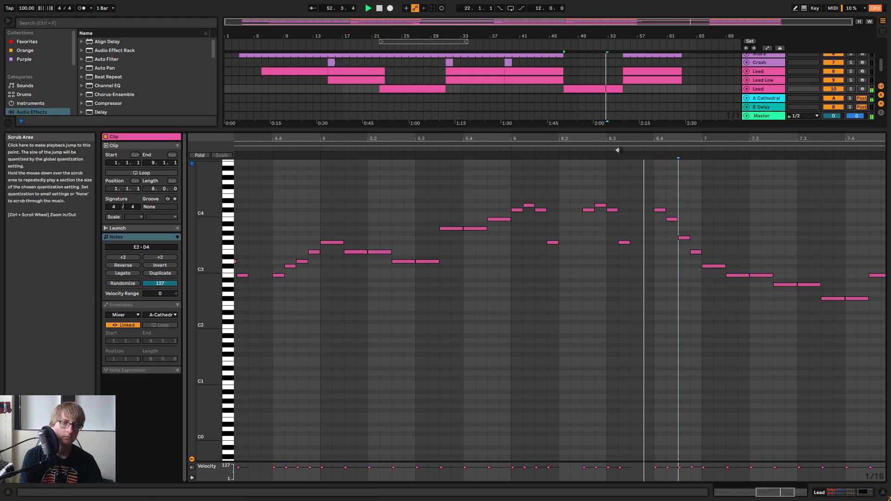
{"action": "key", "text": "space"}
Raise the Lead note at 6.4.3 to A3 and the one at 6.4.4 to F#3, and audition the run
{"action": "left_click_drag", "start_coordinate": [664, 227], "coordinate": [686, 234]}
{"action": "key", "text": "Up"}
{"action": "key", "text": "Up"}
{"action": "left_click_drag", "start_coordinate": [686, 264], "coordinate": [695, 247]}
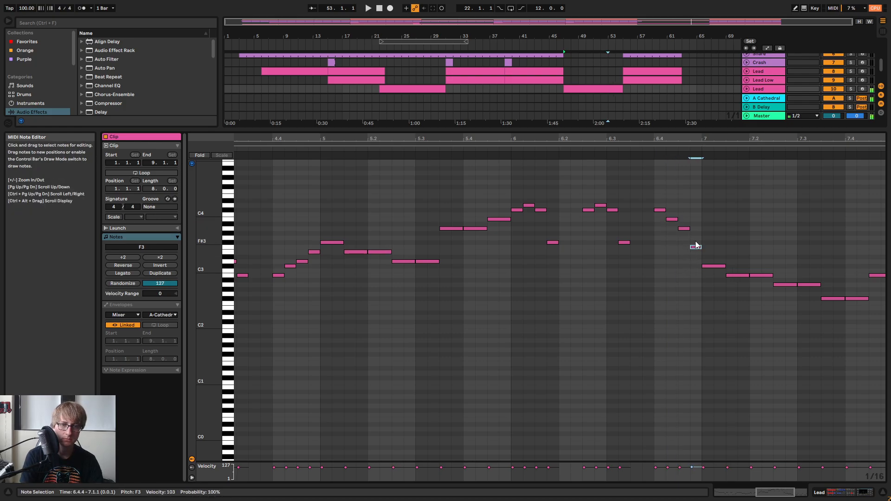
{"action": "key", "text": "Up"}
{"action": "key", "text": "Up"}
{"action": "left_click", "coordinate": [649, 149]}
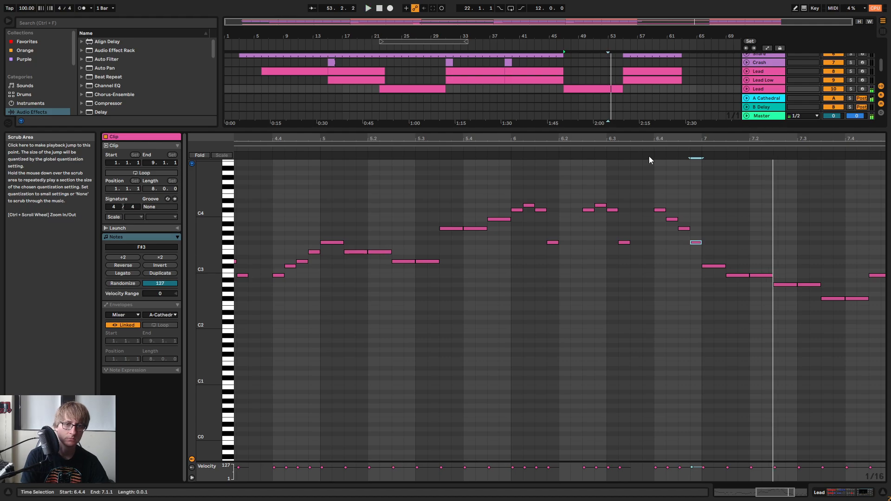
{"action": "key", "text": "space"}
Lower the Lead note at 6.4.4 to E3 and listen to the descending run
{"action": "key", "text": "Down"}
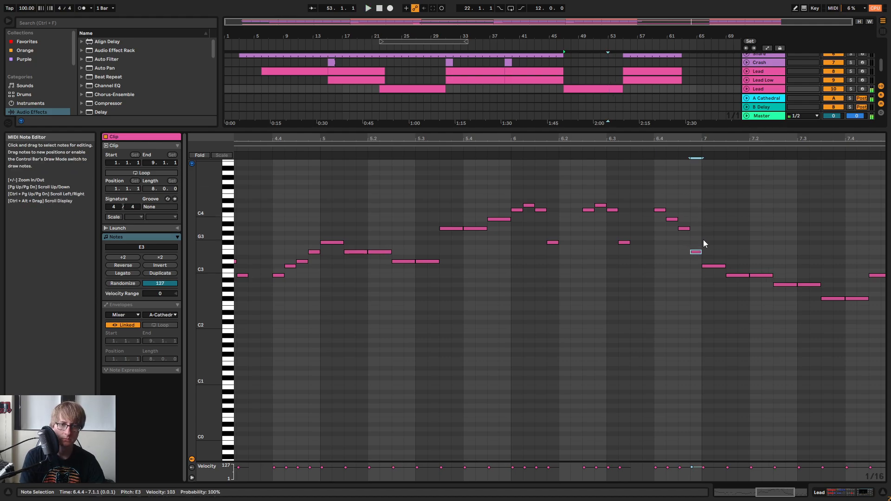
{"action": "key", "text": "space"}
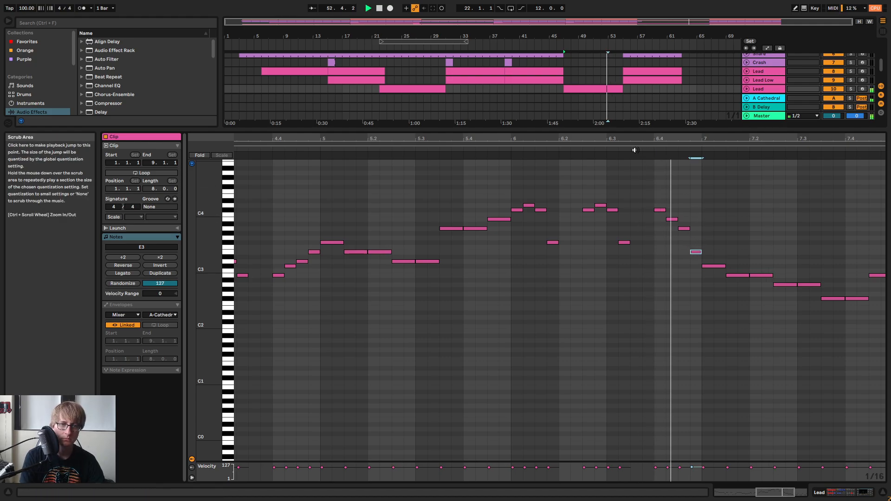
{"action": "key", "text": "space"}
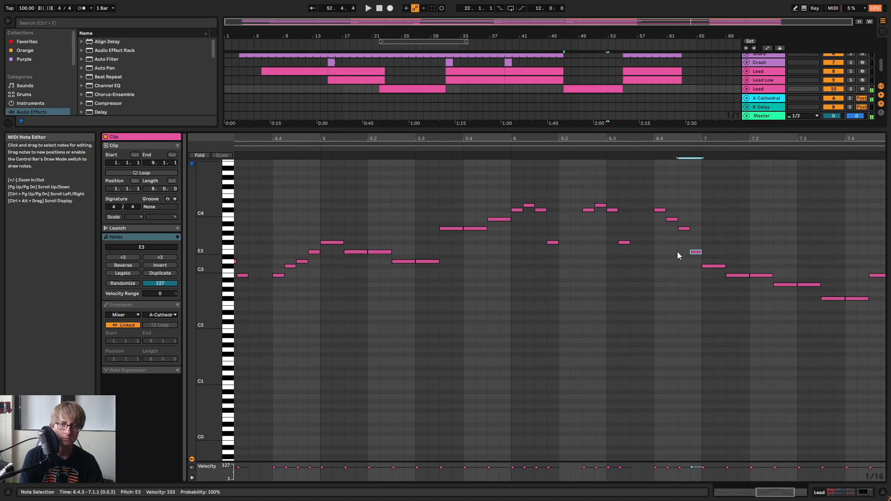
Lower the Lead notes at 6.4.2 and 6.4.3 to A3 and G3, and play the clip from bar 5
{"action": "left_click_drag", "start_coordinate": [673, 237], "coordinate": [687, 218]}
{"action": "key", "text": "Down"}
{"action": "key", "text": "Down"}
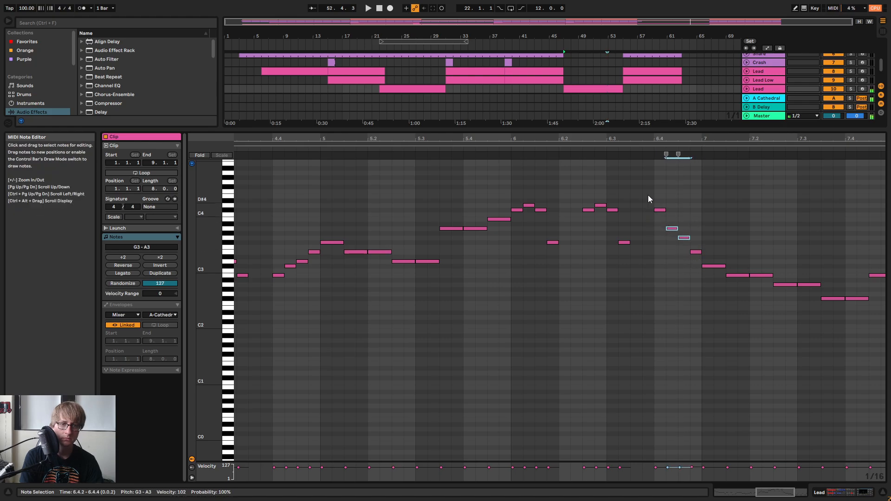
{"action": "key", "text": "space"}
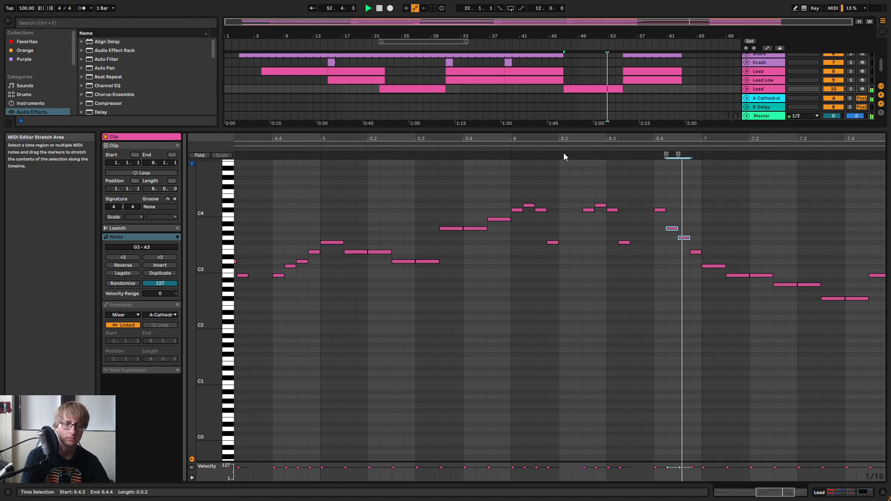
{"action": "left_click", "coordinate": [416, 157]}
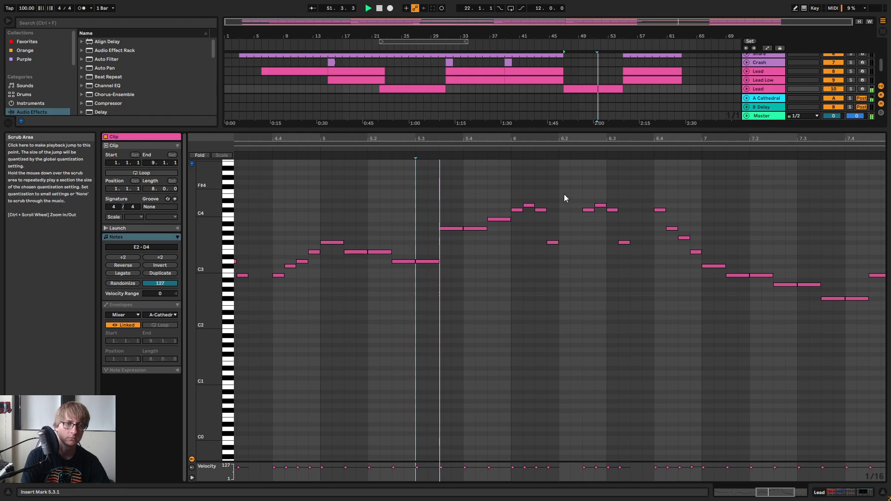
Lower the Lead note at 6.4.1 to B3 while the clip plays, and stop playback
{"action": "left_click_drag", "start_coordinate": [656, 216], "coordinate": [667, 202]}
{"action": "key", "text": "Down"}
{"action": "key", "text": "Down"}
{"action": "left_click", "coordinate": [717, 218]}
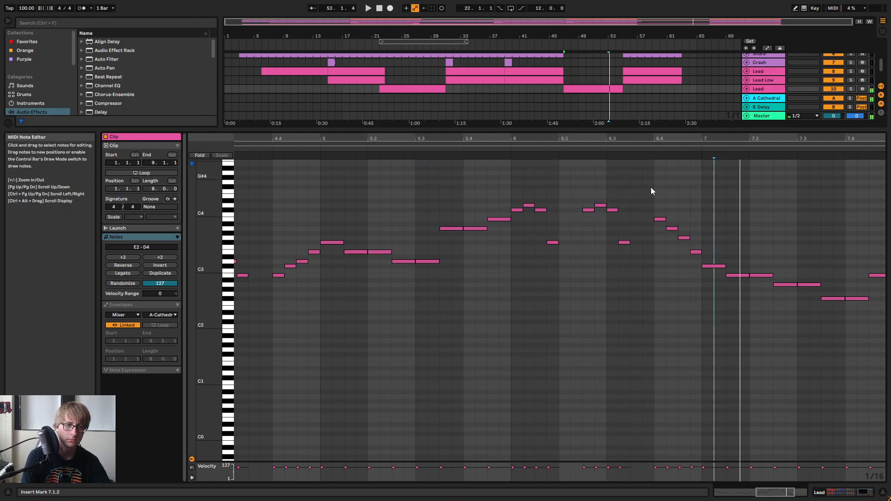
{"action": "key", "text": "space"}
Raise the Lead notes at 6.4.1, 6.4.2 and 6.4.3 to C#4, B3 and A3
{"action": "left_click", "coordinate": [661, 219]}
{"action": "key", "text": "Up"}
{"action": "key", "text": "Up"}
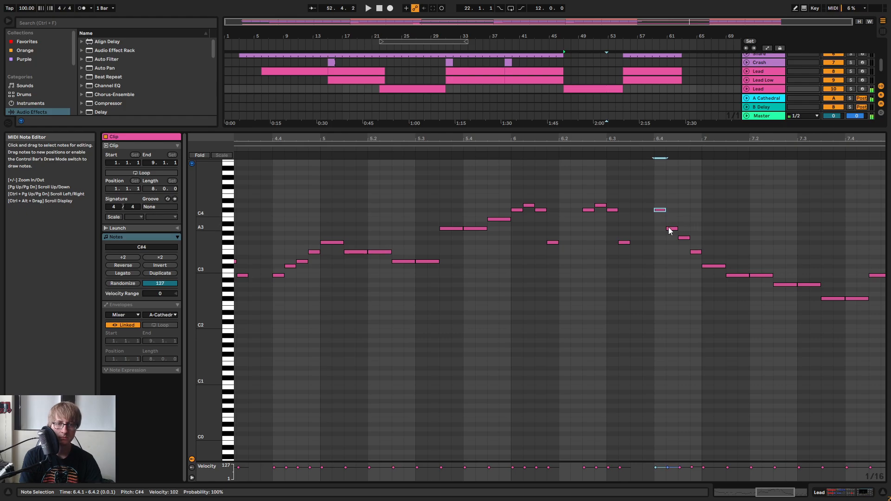
{"action": "left_click", "coordinate": [671, 229]}
{"action": "key", "text": "Up"}
{"action": "key", "text": "Up"}
{"action": "left_click", "coordinate": [685, 238]}
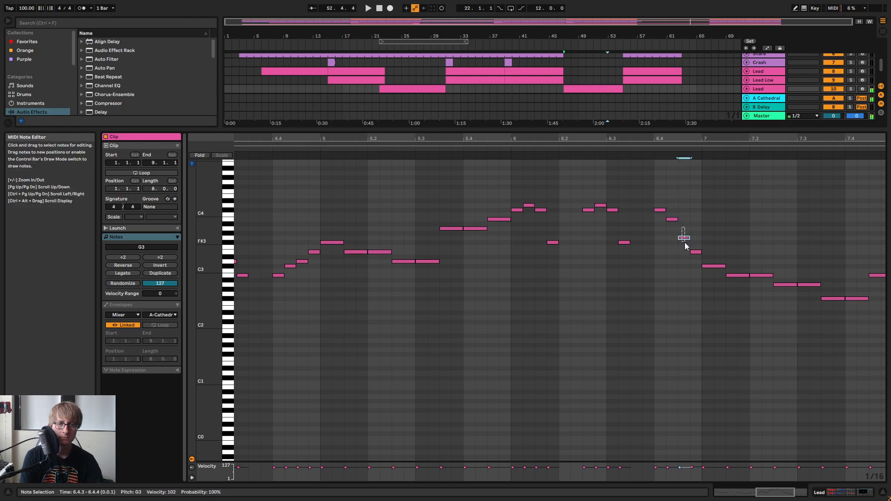
{"action": "key", "text": "Up"}
{"action": "key", "text": "Up"}
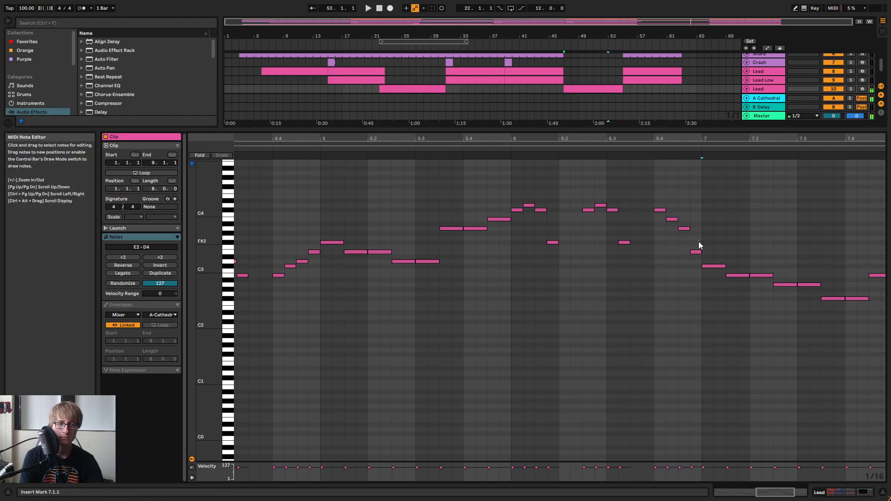
Raise the Lead note at 6.4.4 to G3 and play the melody back from bar 5
{"action": "left_click", "coordinate": [696, 253]}
{"action": "key", "text": "Up"}
{"action": "key", "text": "Up"}
{"action": "key", "text": "Up"}
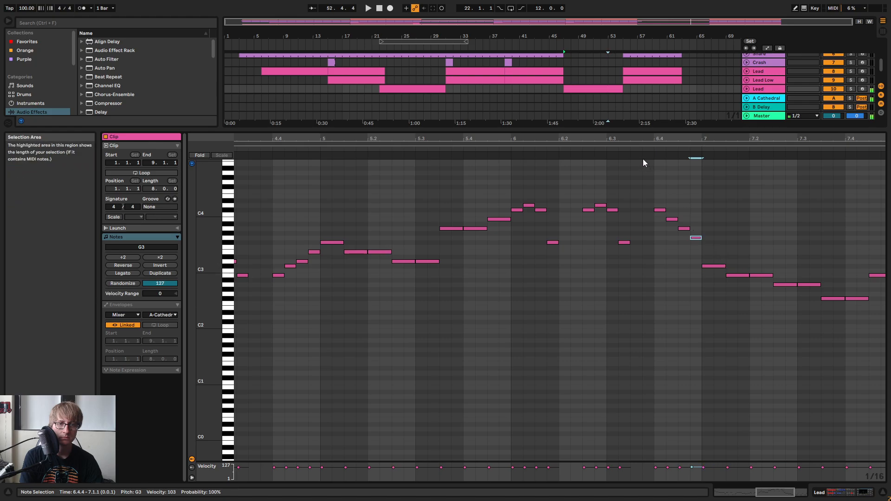
{"action": "left_click", "coordinate": [647, 149]}
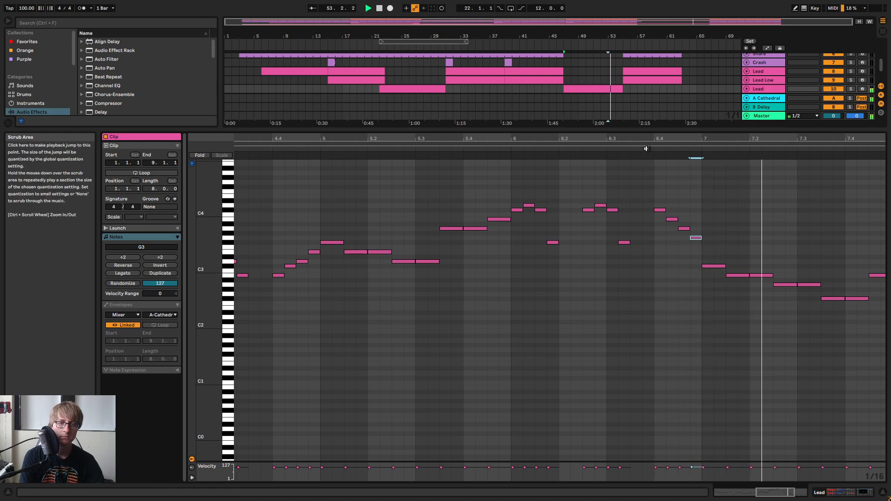
{"action": "key", "text": "space"}
{"action": "left_click", "coordinate": [363, 148]}
{"action": "left_click_drag", "start_coordinate": [523, 138], "coordinate": [523, 97]}
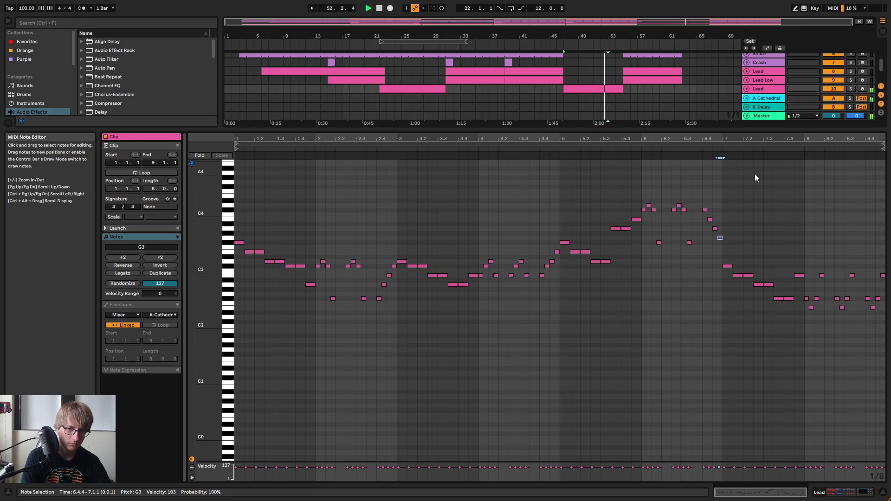
{"action": "key", "text": "space"}
Raise the Lead notes at 6.4.1 and 6.4.2 to E4 and D4
{"action": "left_click_drag", "start_coordinate": [699, 195], "coordinate": [706, 215]}
{"action": "key", "text": "Up"}
{"action": "key", "text": "Up"}
{"action": "key", "text": "Up"}
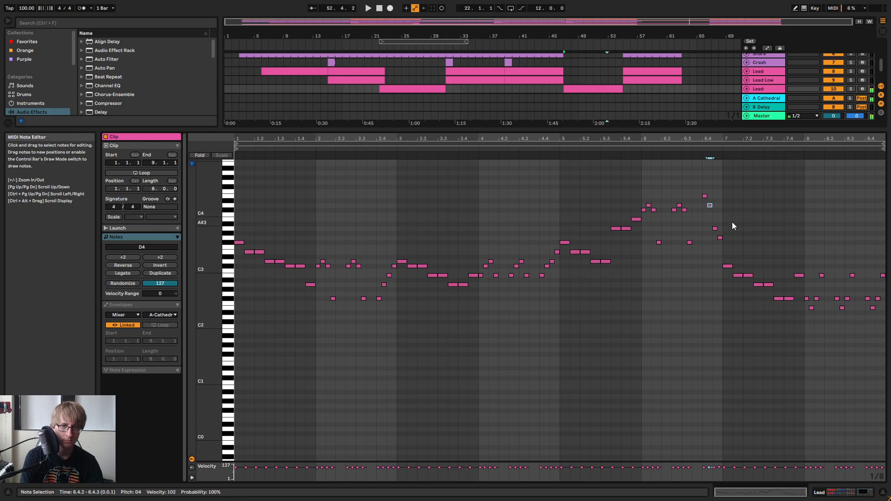
Raise the Lead note at 6.4.3 to C#4
{"action": "left_click", "coordinate": [716, 225]}
{"action": "left_click_drag", "start_coordinate": [716, 226], "coordinate": [716, 229]}
{"action": "key", "text": "Up"}
{"action": "key", "text": "Up"}
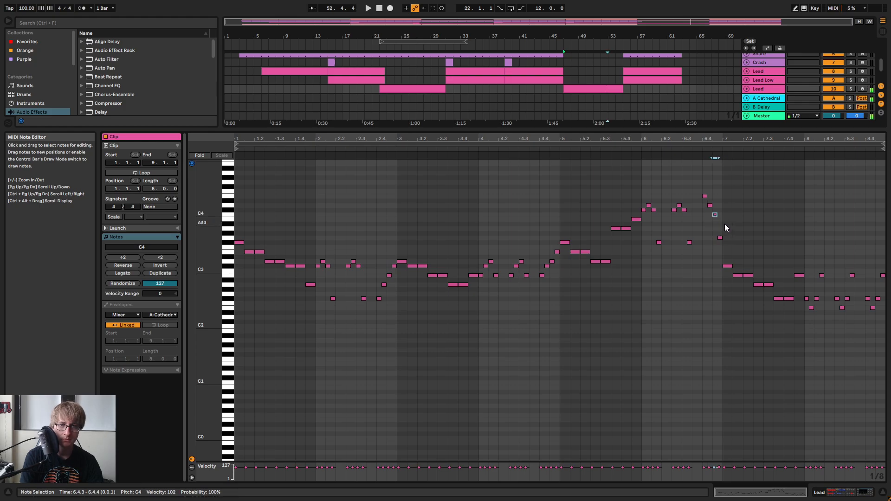
{"action": "key", "text": "Up"}
Raise the Lead note at 6.4.4 to B3 and audition the end of clip bar 6
{"action": "left_click", "coordinate": [726, 234]}
{"action": "left_click_drag", "start_coordinate": [725, 239], "coordinate": [717, 243]}
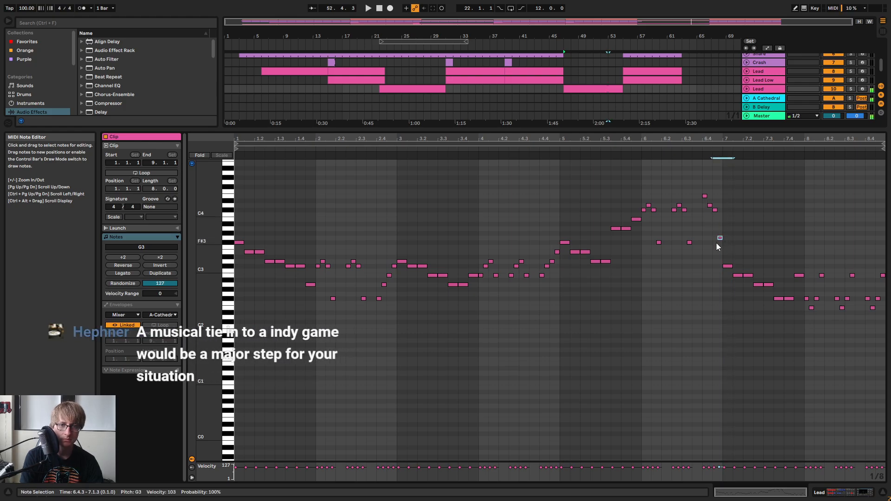
{"action": "key", "text": "Up"}
{"action": "key", "text": "Up"}
{"action": "key", "text": "Up"}
{"action": "key", "text": "Up"}
{"action": "left_click", "coordinate": [694, 148]}
{"action": "key", "text": "space"}
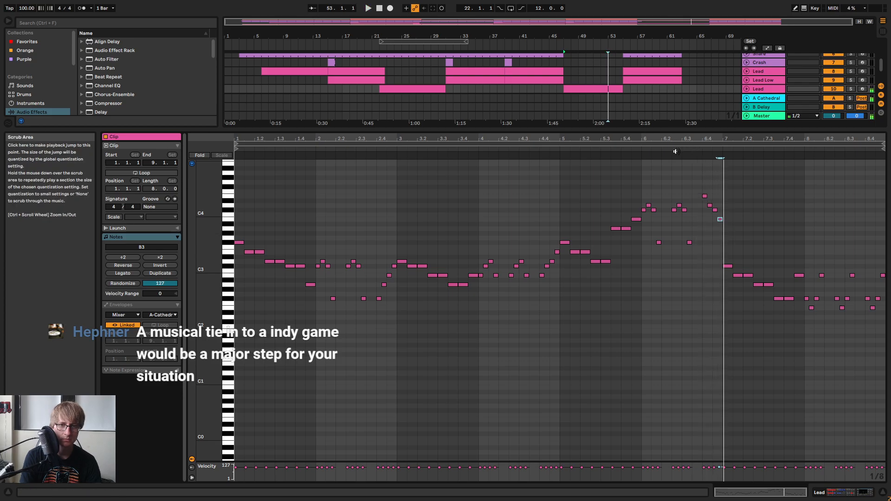
{"action": "left_click", "coordinate": [721, 241]}
{"action": "left_click", "coordinate": [704, 241]}
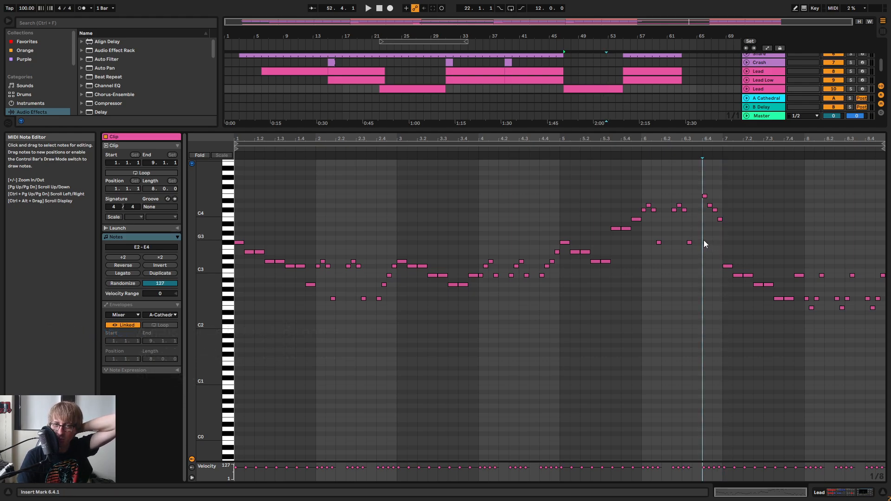
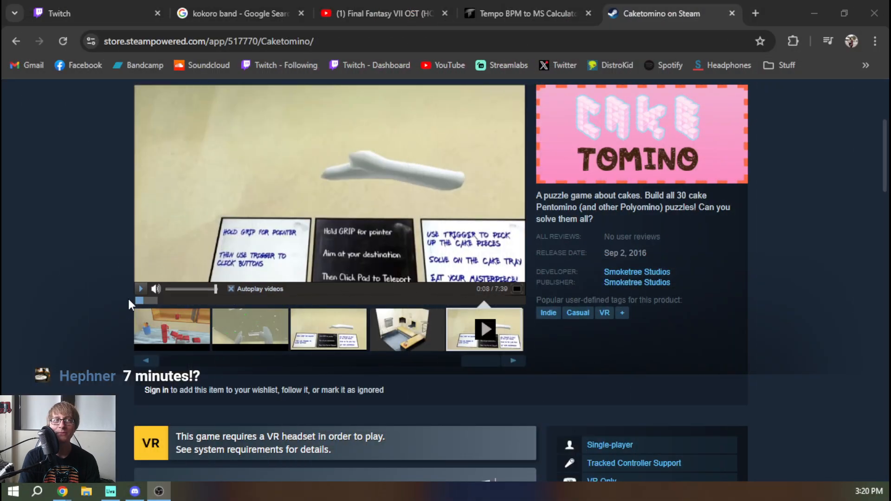
Skim through the Caketomino gameplay video on its Steam store page in the browser, and pause it
{"action": "left_click", "coordinate": [157, 300]}
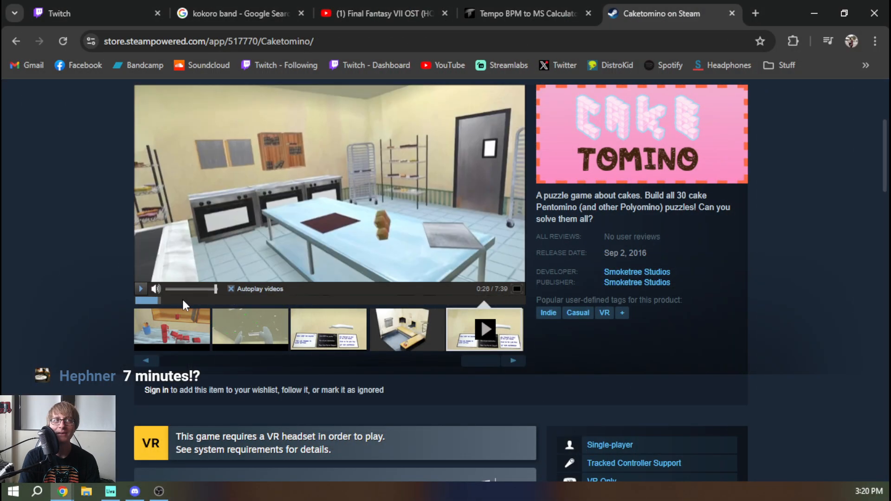
{"action": "left_click", "coordinate": [183, 300]}
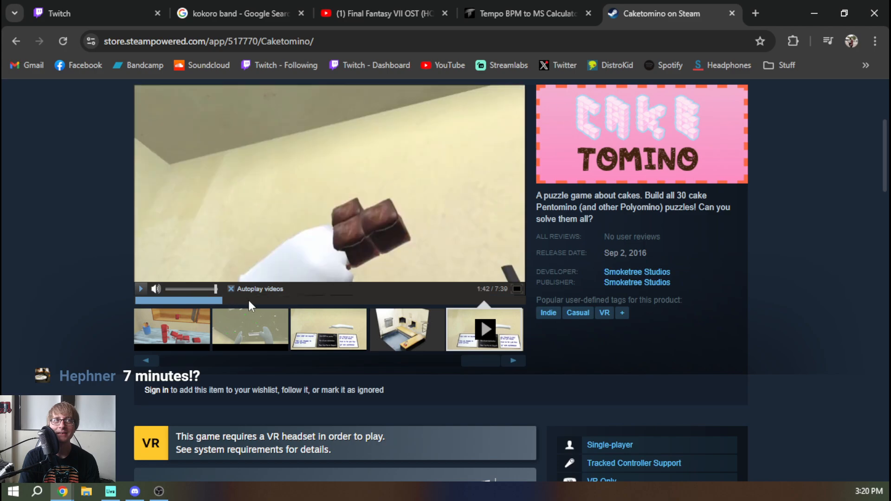
{"action": "left_click", "coordinate": [251, 300]}
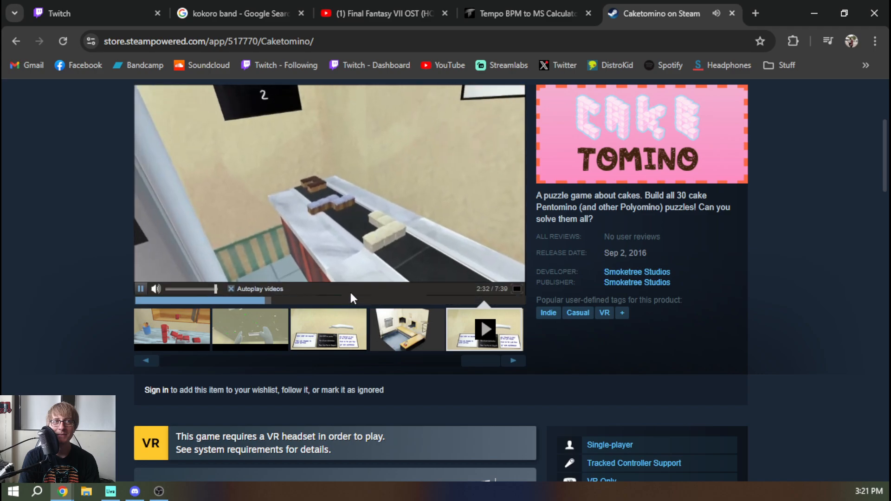
{"action": "left_click_drag", "start_coordinate": [316, 306], "coordinate": [176, 300]}
{"action": "left_click", "coordinate": [230, 301]}
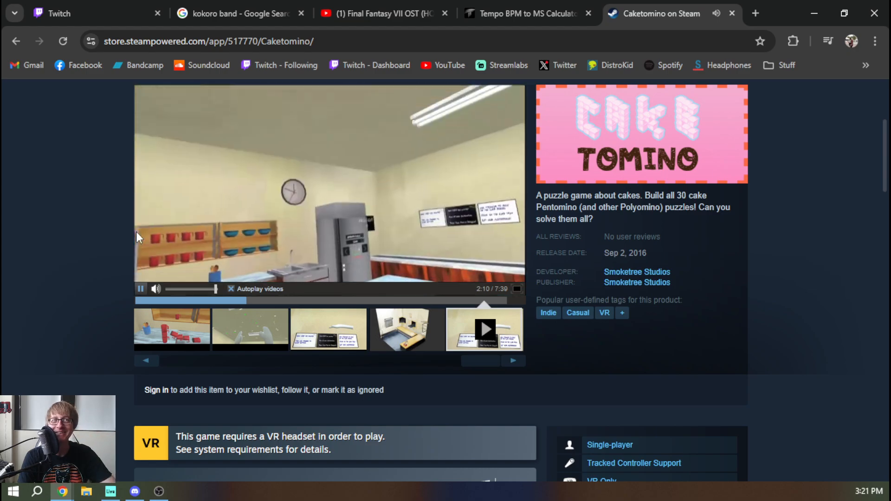
{"action": "left_click", "coordinate": [140, 289]}
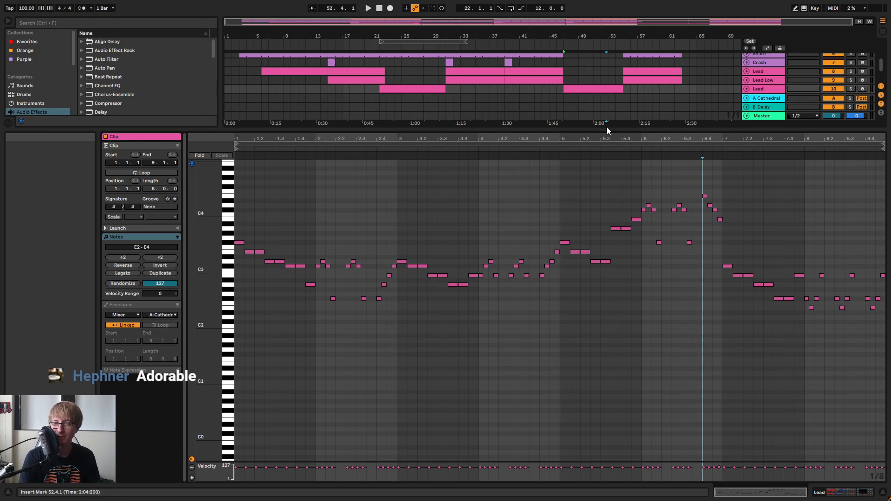
Play back the Lead melody in Ableton Live, replaying the transition from clip bar 5 into bar 7
{"action": "left_click", "coordinate": [719, 312]}
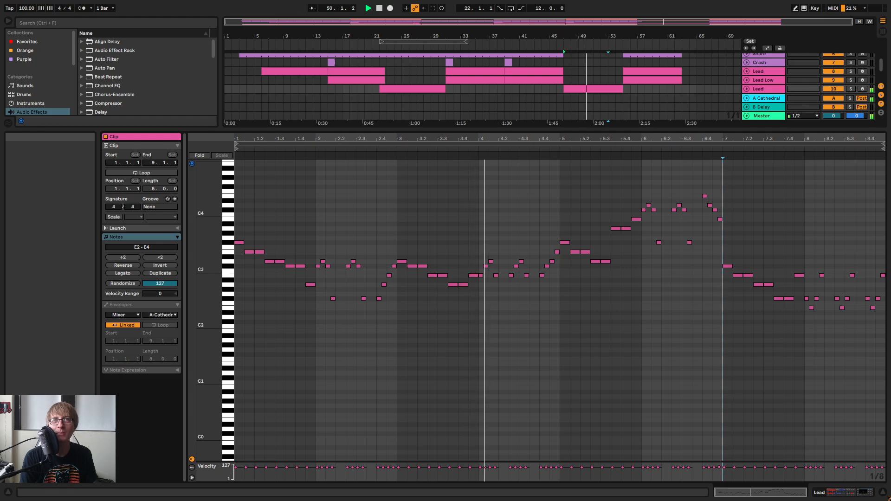
{"action": "left_click", "coordinate": [380, 10]}
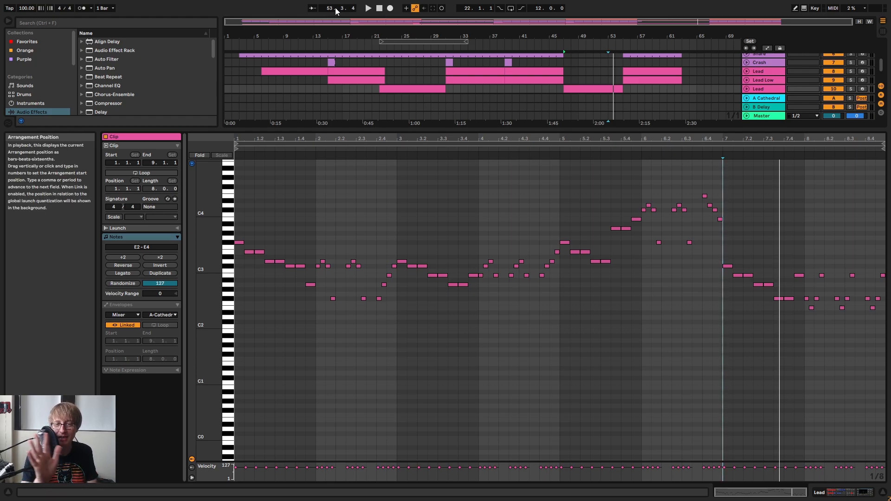
{"action": "left_click", "coordinate": [626, 149]}
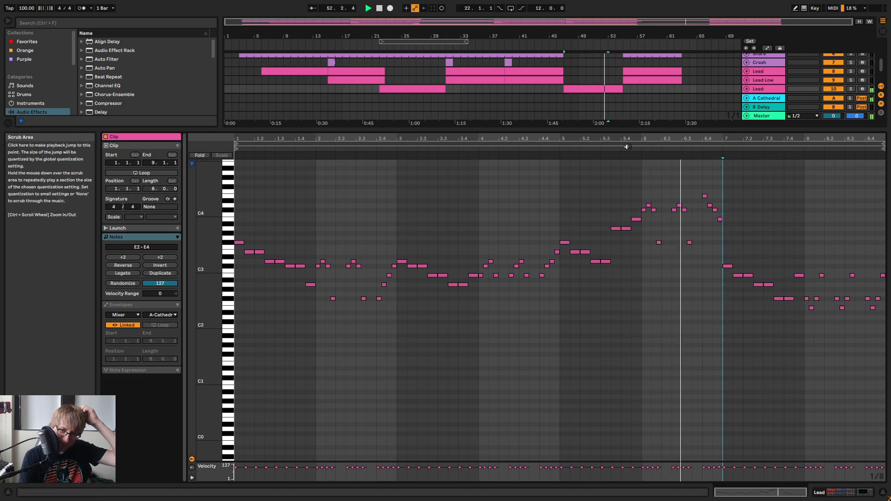
{"action": "key", "text": "space"}
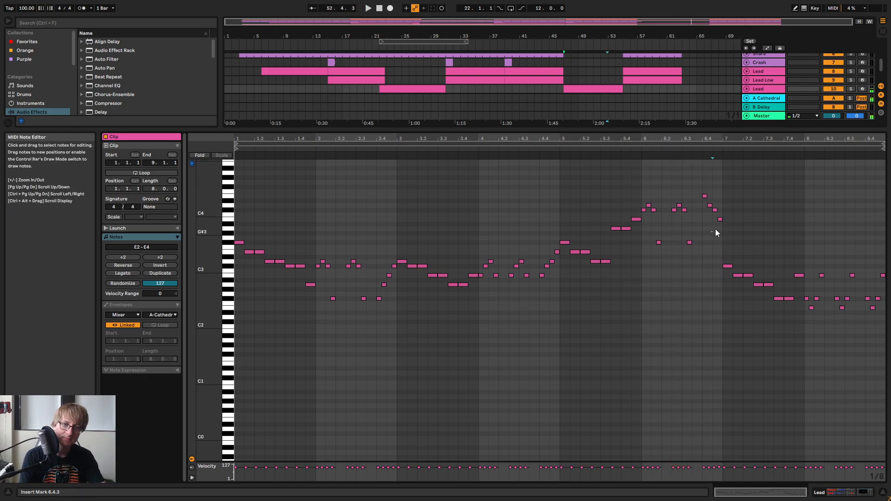
Raise all Lead notes in clip bar 7 by eight semitones to span D3–A3, and play the result
{"action": "double_click", "coordinate": [728, 233]}
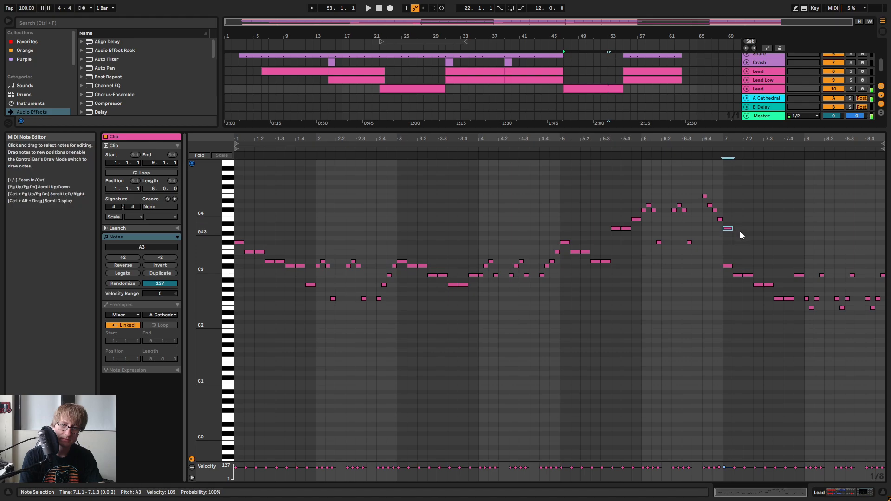
{"action": "key", "text": "ctrl+z"}
{"action": "left_click_drag", "start_coordinate": [712, 319], "coordinate": [796, 240]}
{"action": "key", "text": "Up"}
{"action": "key", "text": "Up"}
{"action": "key", "text": "Up"}
{"action": "key", "text": "Up"}
{"action": "key", "text": "Up"}
{"action": "key", "text": "Up"}
{"action": "key", "text": "Up"}
{"action": "key", "text": "Up"}
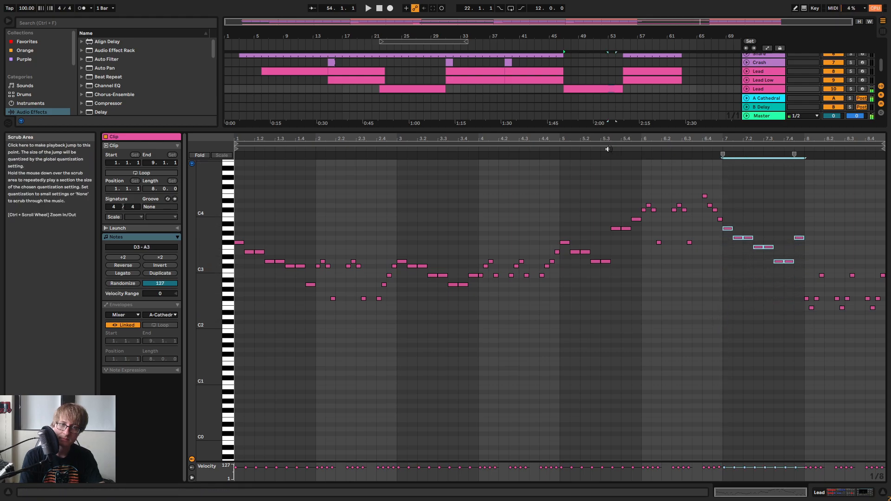
{"action": "key", "text": "space"}
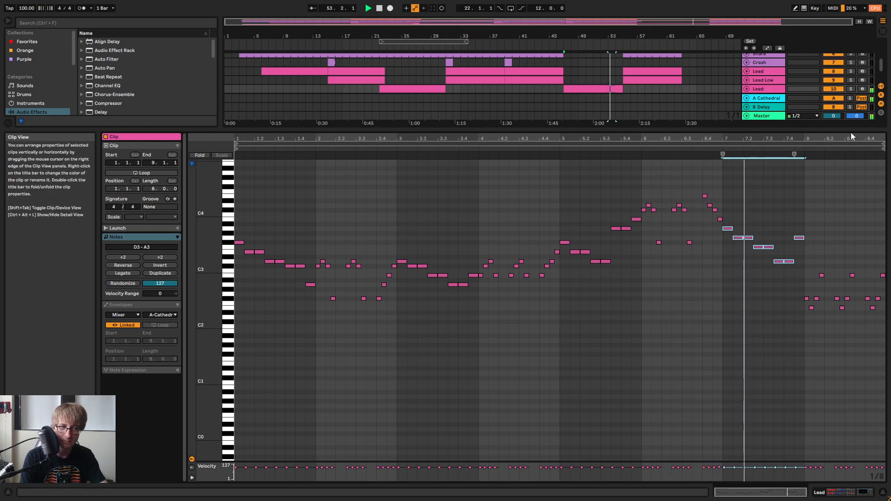
Raise the two Lead notes from 7.3.3 to 7.4.3 to E3 and play them back
{"action": "key", "text": "space"}
{"action": "left_click_drag", "start_coordinate": [730, 249], "coordinate": [773, 267]}
{"action": "key", "text": "Up"}
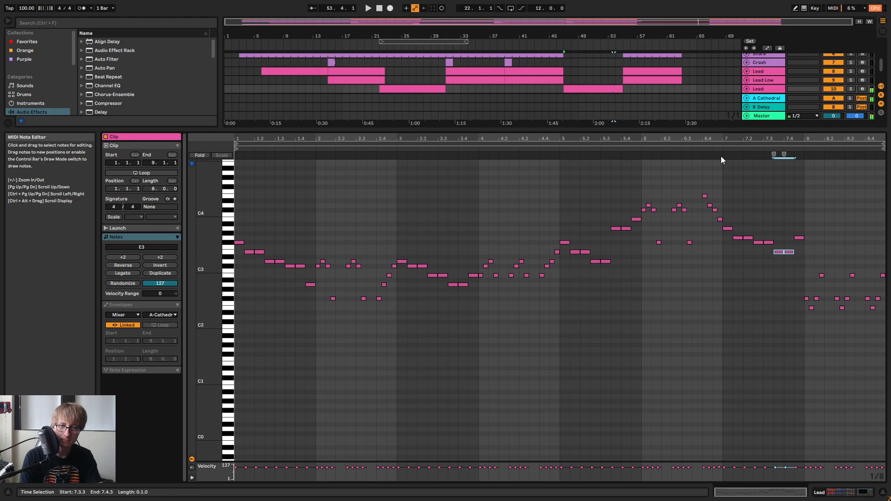
{"action": "left_click", "coordinate": [691, 155]}
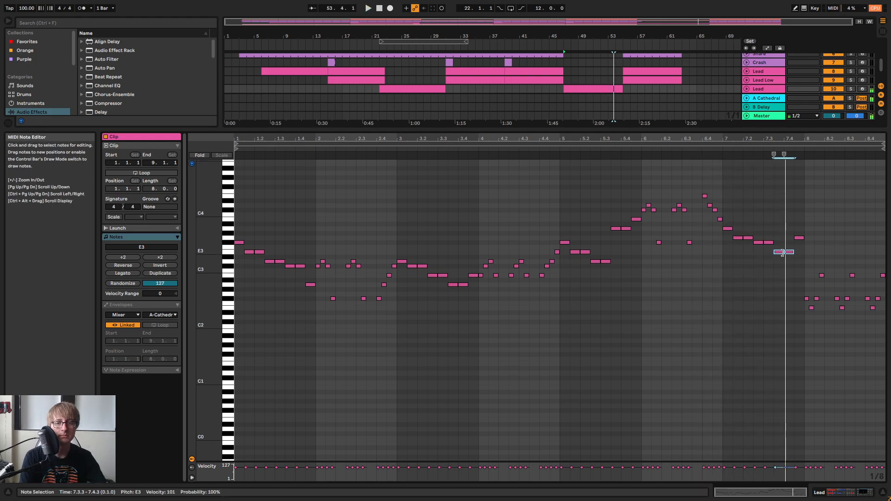
Lower the last Lead note in clip bar 7, at 7.4.3, to F#3 and audition the end of the bar
{"action": "left_click", "coordinate": [800, 247]}
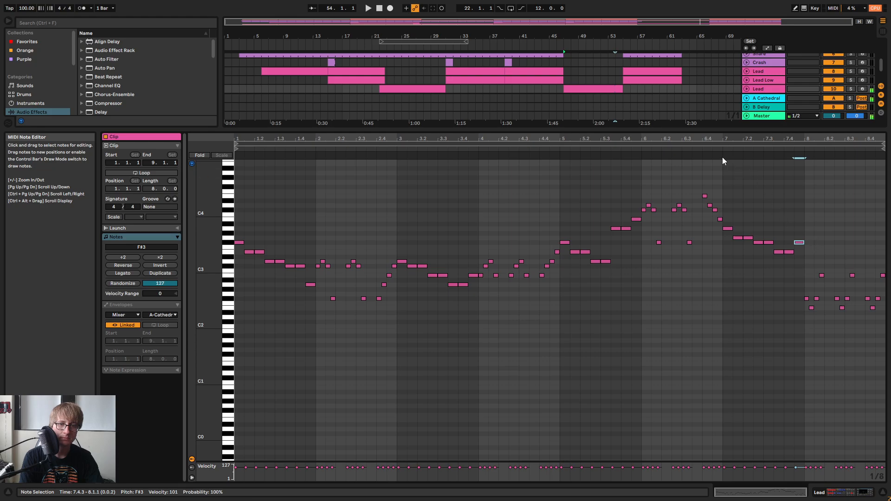
{"action": "key", "text": "space"}
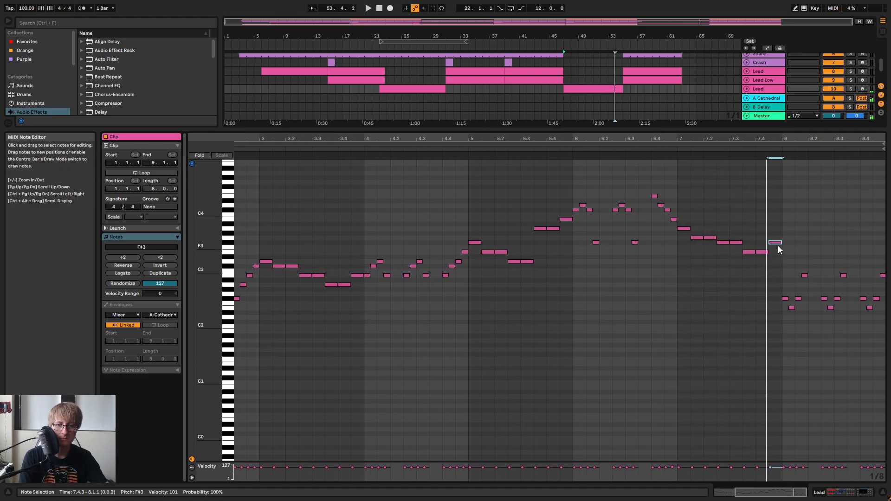
{"action": "double_click", "coordinate": [777, 261]}
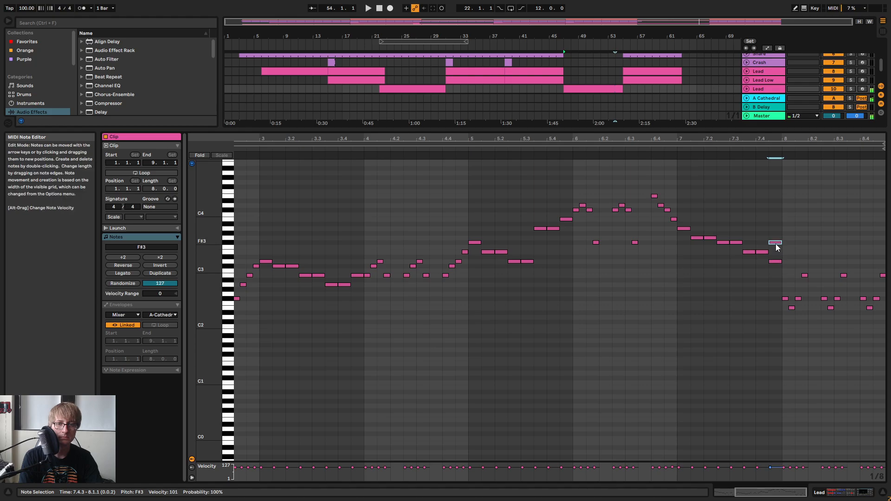
{"action": "key", "text": "space"}
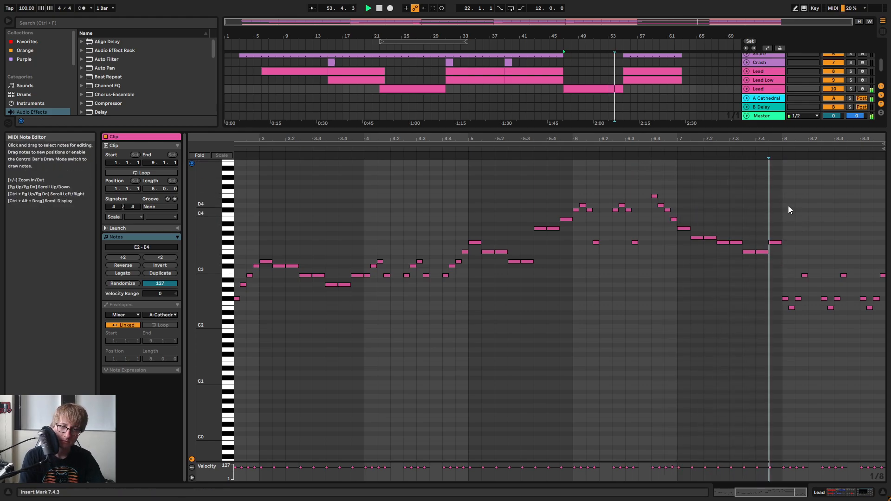
{"action": "key", "text": "space"}
Raise all Lead notes in clip bar 8 by an octave to span E3–B3, and play back the melody
{"action": "left_click_drag", "start_coordinate": [786, 318], "coordinate": [888, 263]}
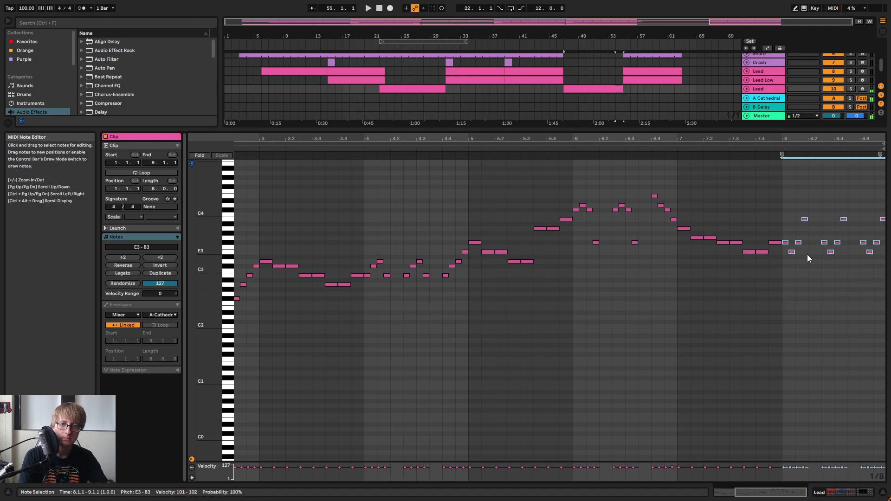
{"action": "key", "text": "space"}
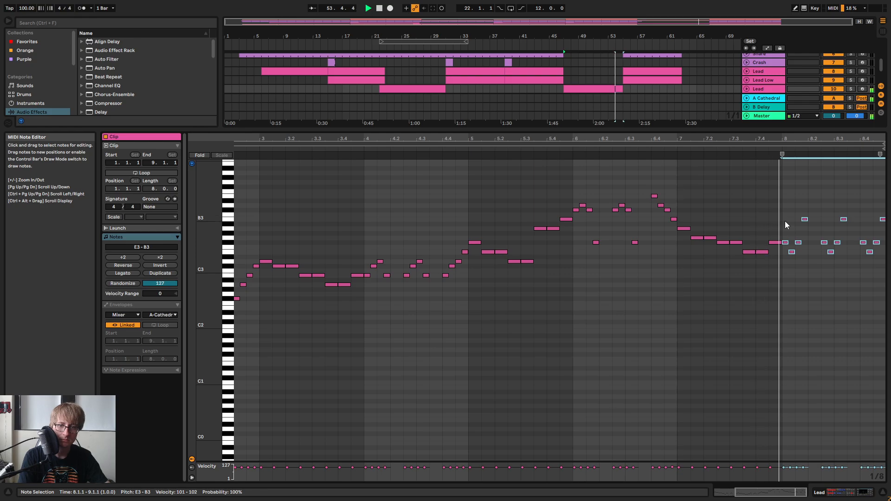
{"action": "key", "text": "space"}
{"action": "left_click_drag", "start_coordinate": [785, 221], "coordinate": [887, 203]}
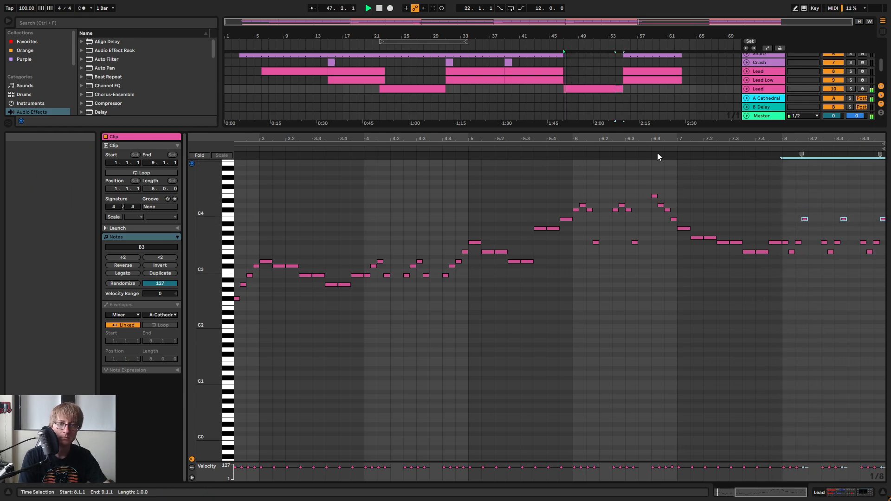
{"action": "left_click_drag", "start_coordinate": [673, 138], "coordinate": [718, 138]}
{"action": "left_click", "coordinate": [791, 208]}
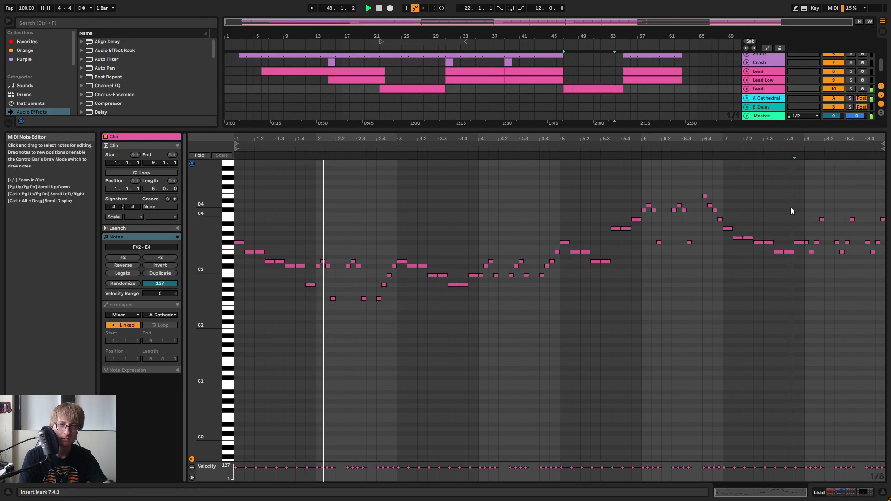
Replace the notes of the Lead clip at bars 55–63 with the varied melody copied from the breakdown's Lead clip
{"action": "left_click_drag", "start_coordinate": [676, 129], "coordinate": [696, 212]}
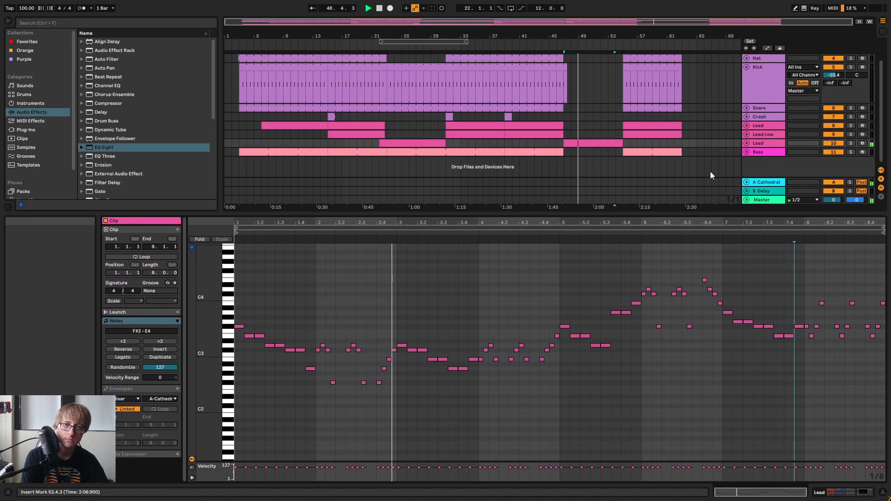
{"action": "left_click", "coordinate": [747, 134]}
{"action": "scroll", "coordinate": [684, 149], "scroll_direction": "down", "scroll_amount": 3}
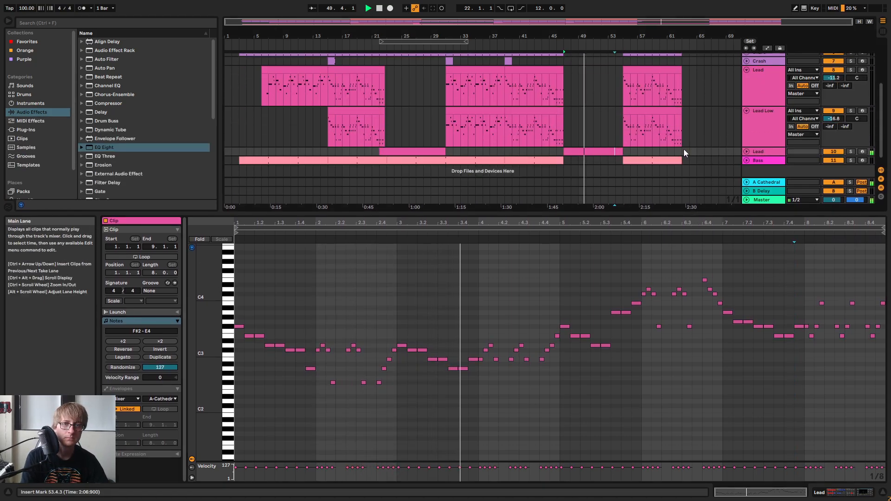
{"action": "left_click", "coordinate": [603, 143]}
{"action": "left_click", "coordinate": [629, 70]}
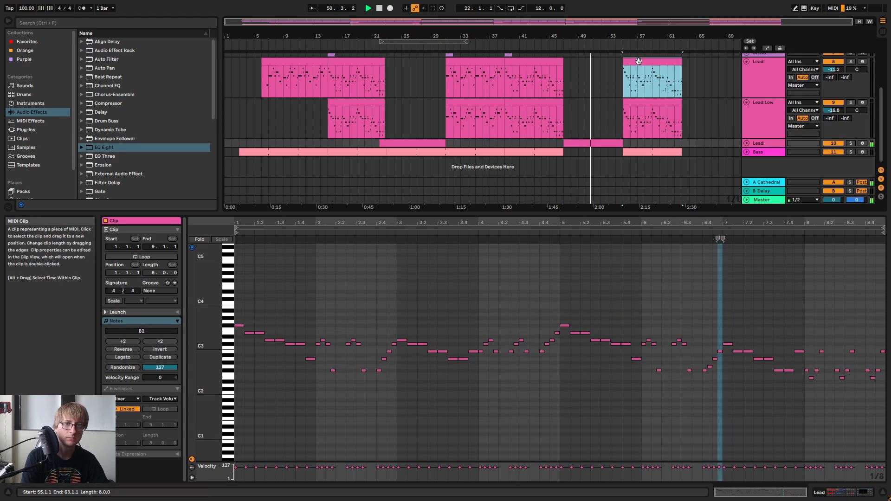
{"action": "left_click", "coordinate": [719, 126]}
Replace the notes of the Lead Low clip at bars 55–63 with the same melody, transposed down an octave to F#1–E3
{"action": "left_click", "coordinate": [662, 104]}
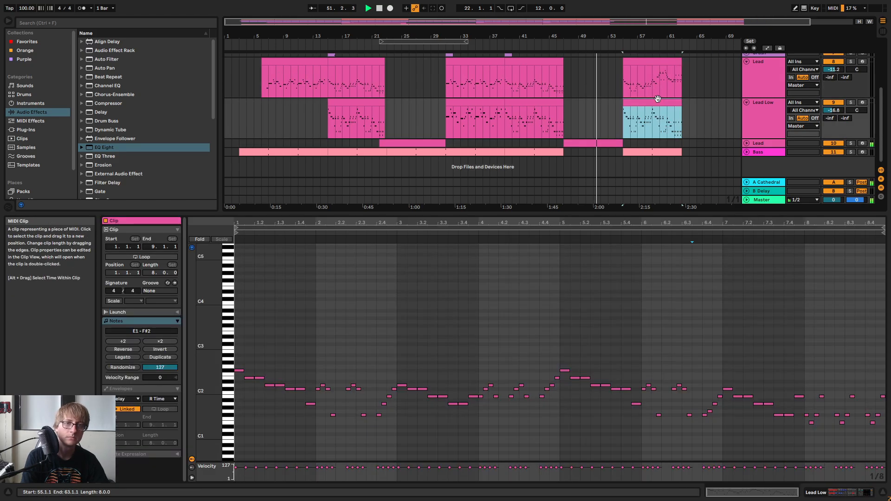
{"action": "left_click", "coordinate": [731, 390]}
{"action": "key", "text": "ctrl+a"}
{"action": "key", "text": "shift+Down"}
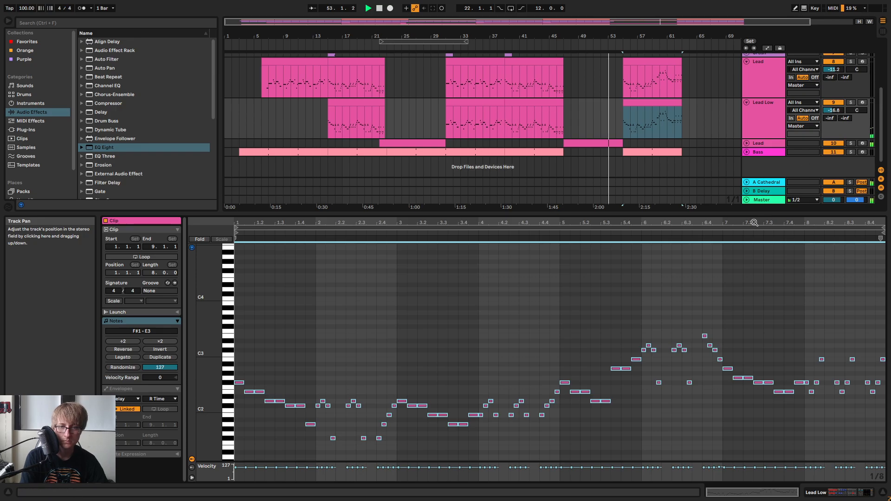
Listen to the transition into the final section in the arrangement, around bar 55
{"action": "left_click_drag", "start_coordinate": [758, 214], "coordinate": [747, 391]}
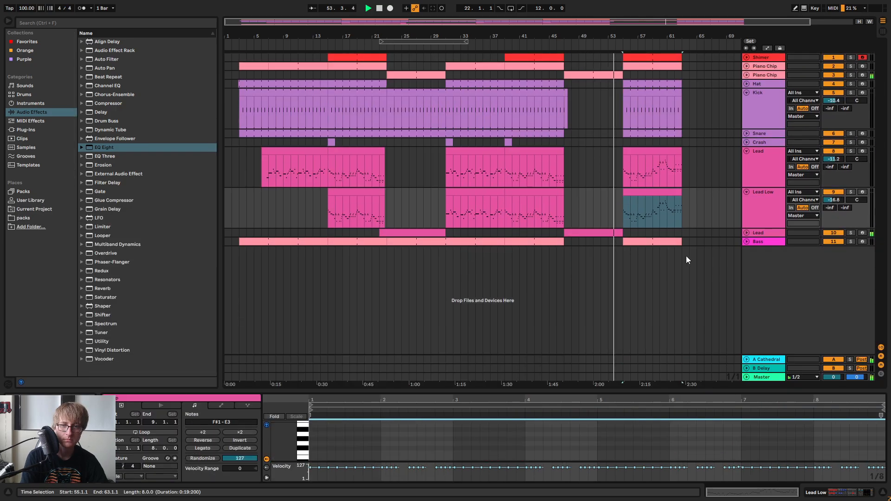
{"action": "left_click", "coordinate": [690, 164]}
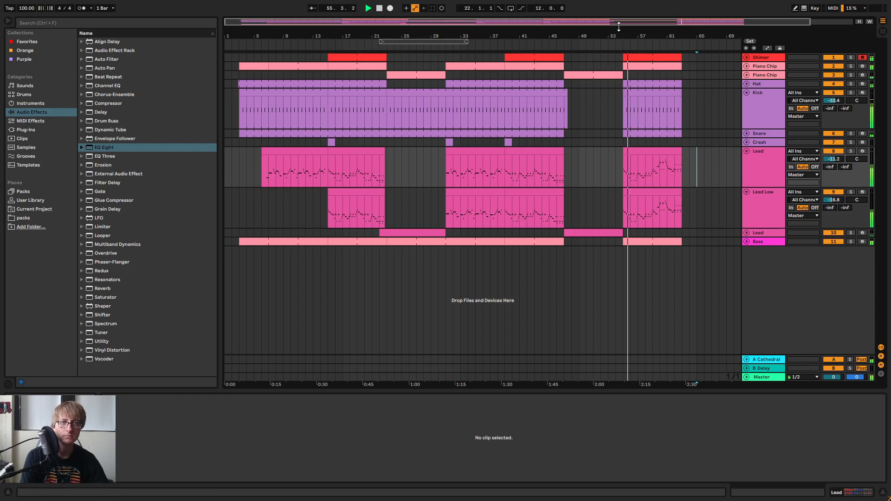
{"action": "left_click_drag", "start_coordinate": [619, 35], "coordinate": [619, 60]}
{"action": "left_click", "coordinate": [628, 242]}
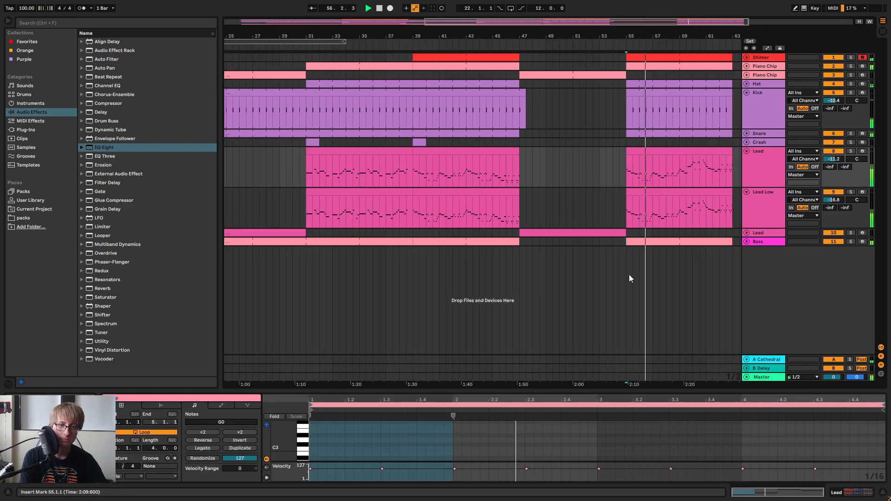
{"action": "key", "text": "space"}
Open the second Lead track's bar 47 clip in an enlarged note editor and play its ending
{"action": "left_click", "coordinate": [609, 233]}
{"action": "key", "text": "space"}
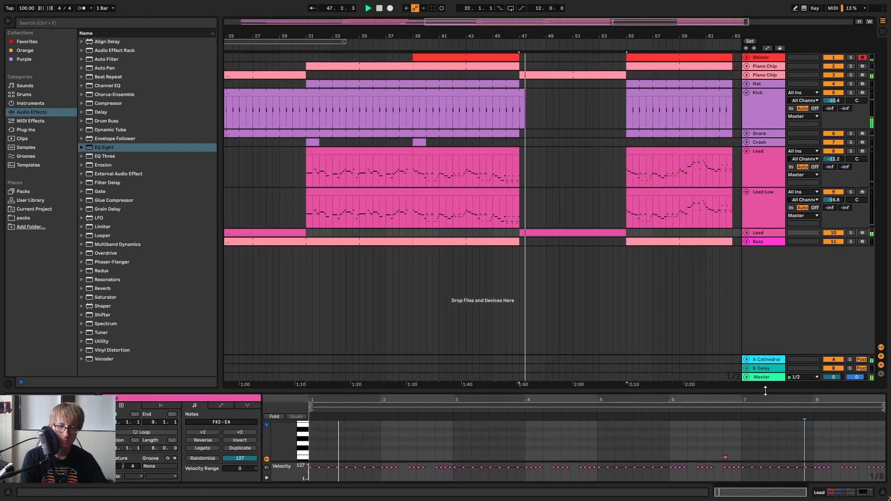
{"action": "left_click_drag", "start_coordinate": [766, 391], "coordinate": [724, 67]}
{"action": "scroll", "coordinate": [833, 130], "scroll_direction": "down", "scroll_amount": 1}
{"action": "scroll", "coordinate": [822, 144], "scroll_direction": "up", "scroll_amount": 3}
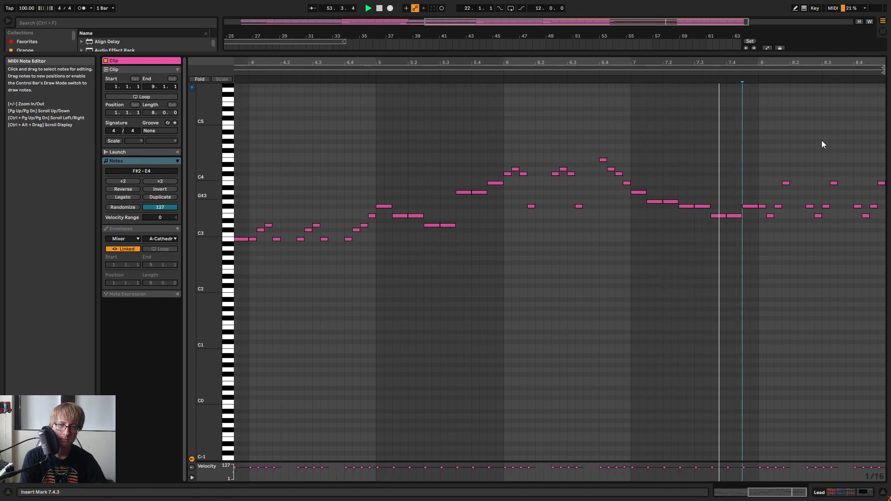
{"action": "key", "text": "space"}
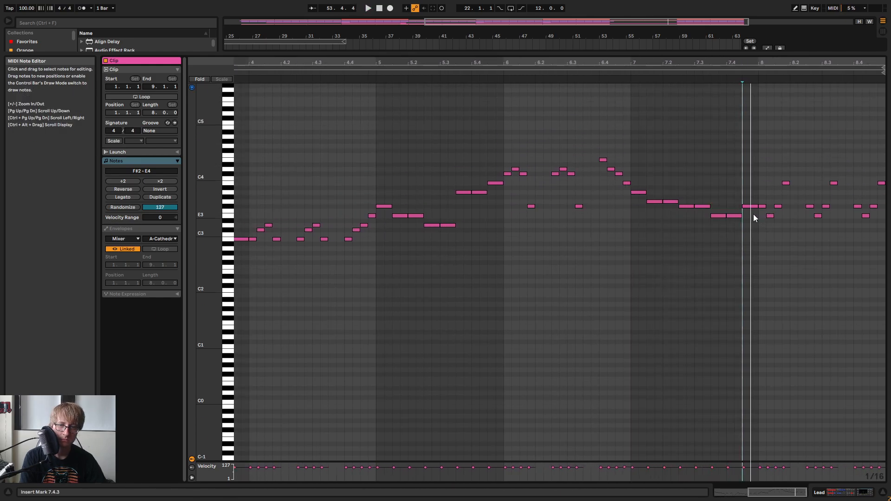
Try lowering the F#3 note at 7.4.3 to D3, restore its pitch, and audition both versions
{"action": "left_click_drag", "start_coordinate": [751, 207], "coordinate": [752, 221]}
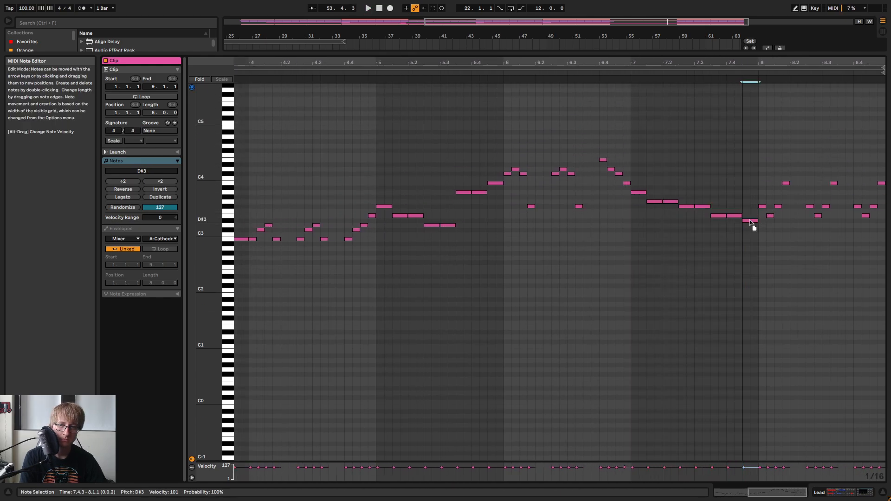
{"action": "left_click", "coordinate": [600, 75]}
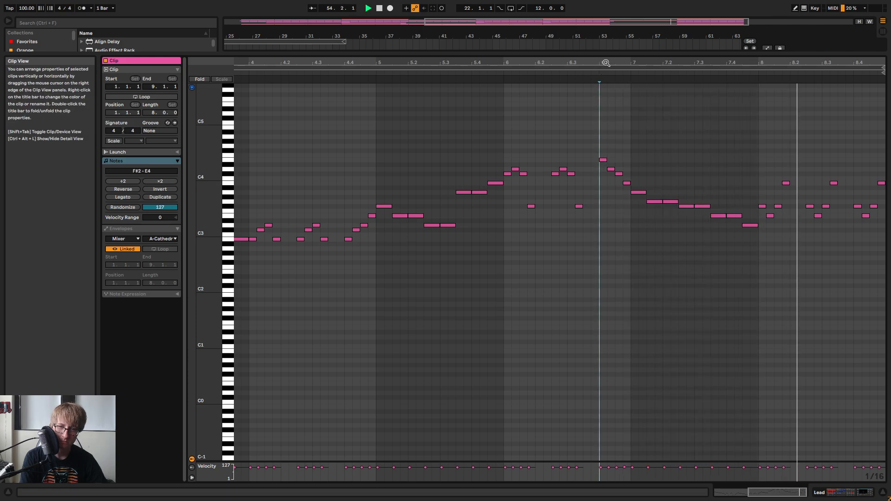
{"action": "key", "text": "space"}
{"action": "left_click_drag", "start_coordinate": [752, 226], "coordinate": [751, 220]}
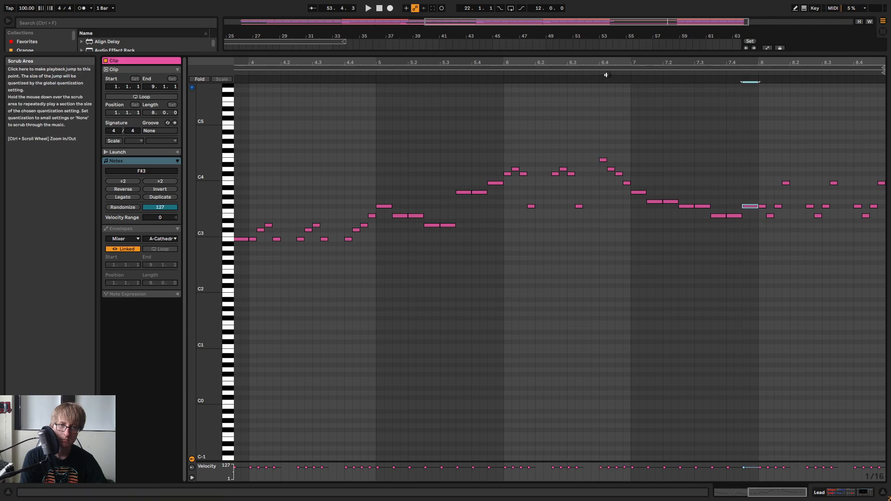
{"action": "key", "text": "space"}
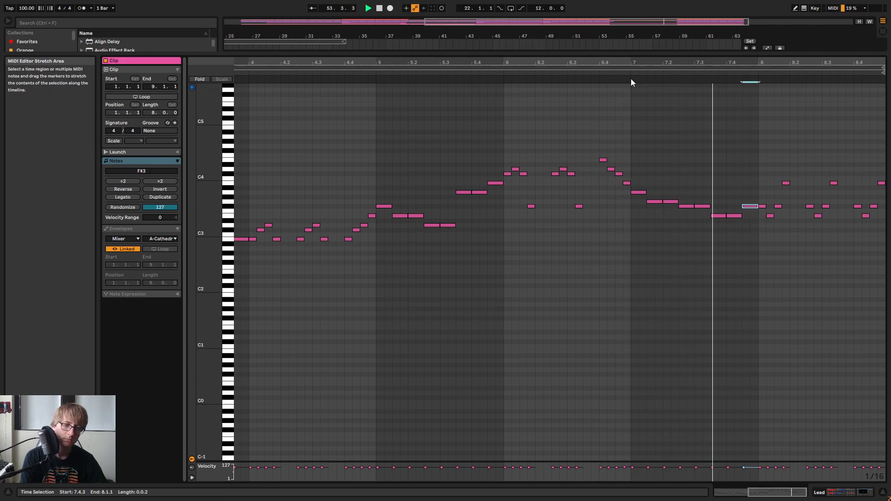
{"action": "key", "text": "space"}
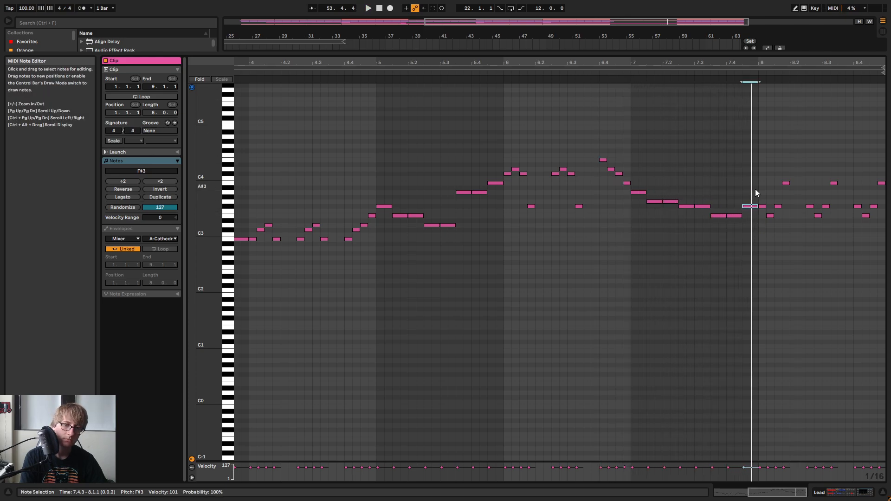
Replace the first four notes of bar 8 with C#3, D3, C#3 and B2, and play the phrase back
{"action": "double_click", "coordinate": [760, 227]}
{"action": "key", "text": "Down"}
{"action": "key", "text": "Down"}
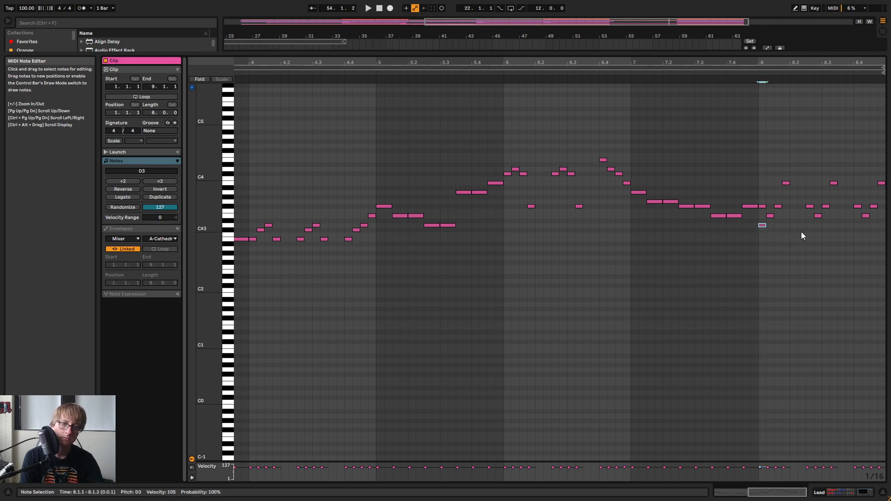
{"action": "left_click", "coordinate": [764, 208]}
{"action": "left_click_drag", "start_coordinate": [763, 208], "coordinate": [781, 230]}
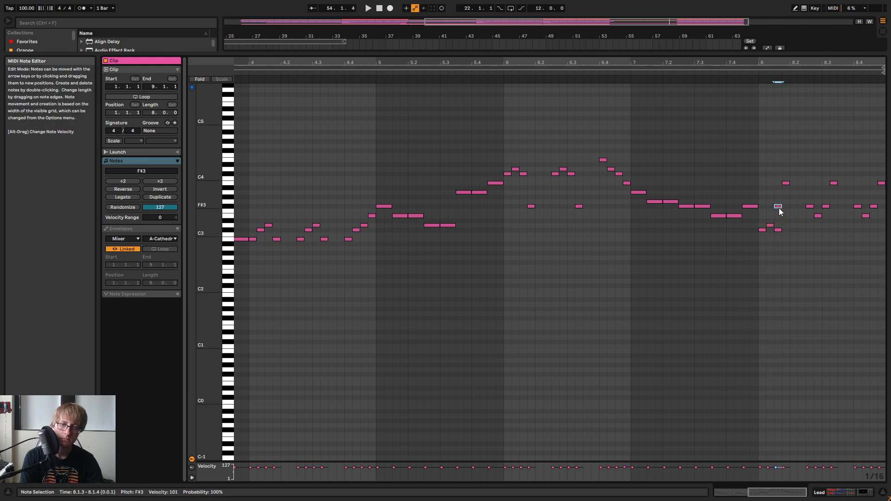
{"action": "double_click", "coordinate": [788, 235]}
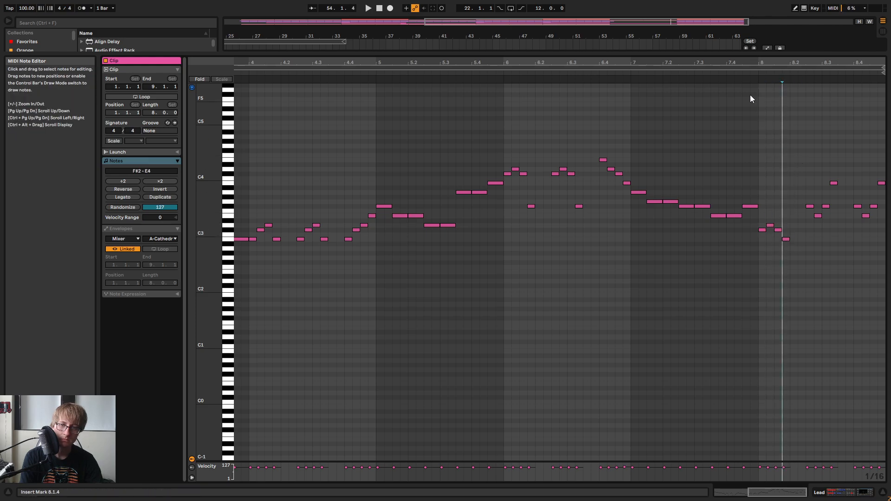
{"action": "left_click", "coordinate": [712, 74]}
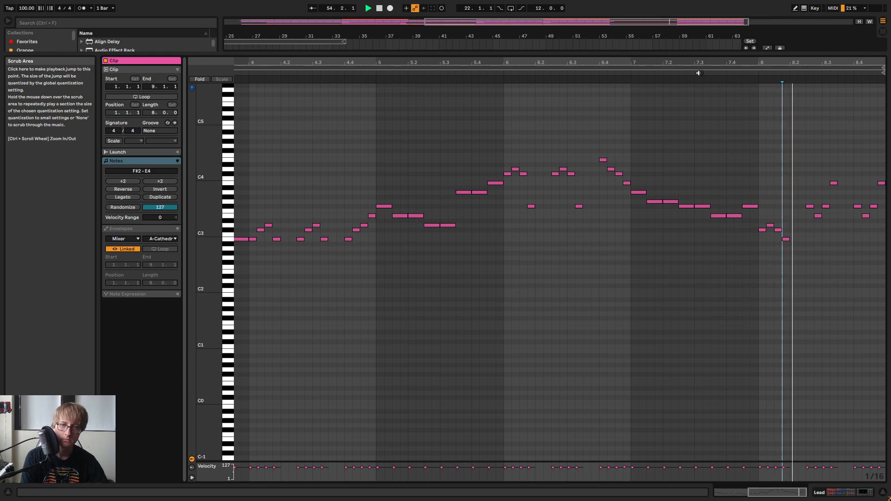
{"action": "left_click", "coordinate": [631, 74]}
Delete the old notes from 8.2.3 onward, duplicate the new four-note figure to 8.2.3, and audition it
{"action": "left_click_drag", "start_coordinate": [809, 237], "coordinate": [870, 163]}
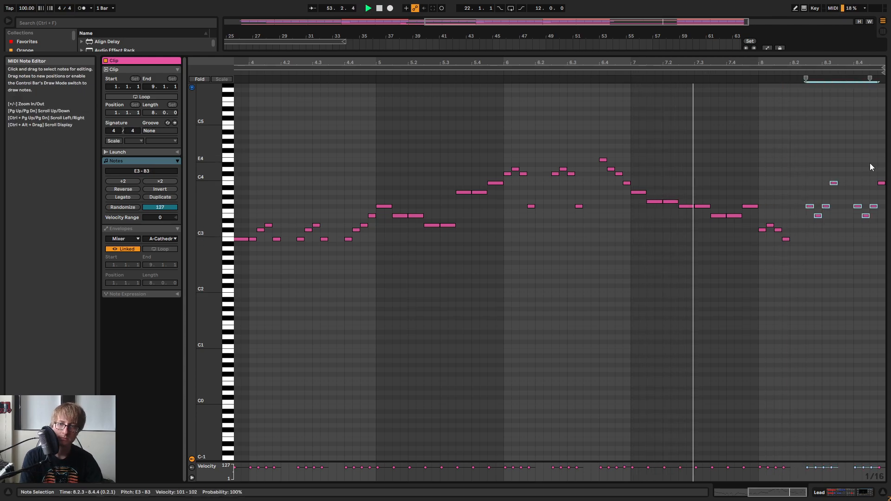
{"action": "key", "text": "Delete"}
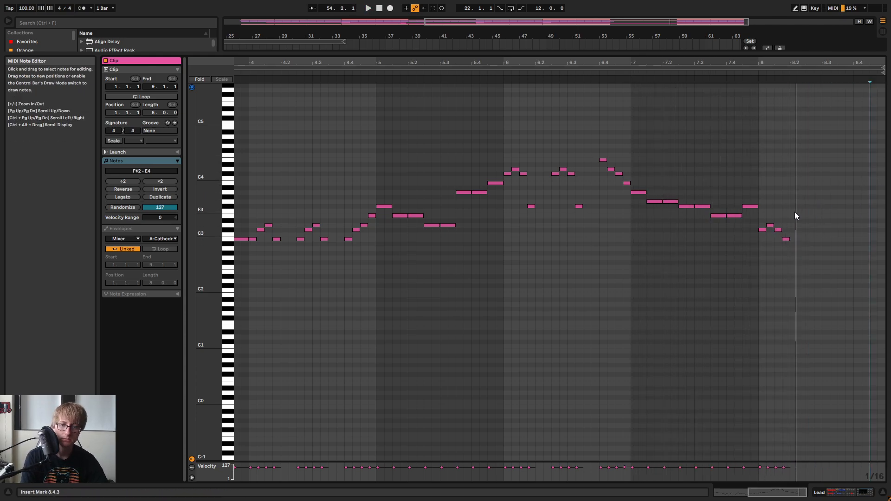
{"action": "key", "text": "space"}
{"action": "left_click_drag", "start_coordinate": [795, 211], "coordinate": [760, 251]}
{"action": "key", "text": "ctrl+d"}
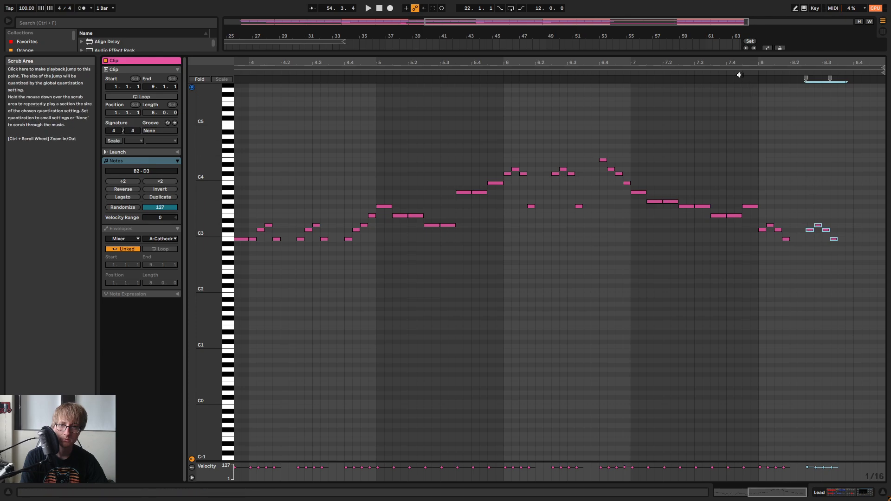
{"action": "key", "text": "space"}
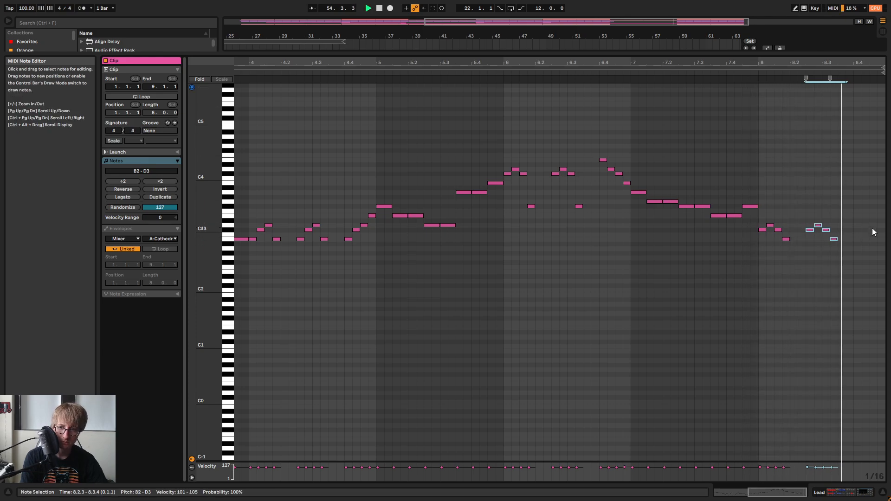
{"action": "key", "text": "space"}
Paste the figure at 8.4.1 and rework it into a rising run of A2, B2, C#3 and D3
{"action": "left_click", "coordinate": [853, 222]}
{"action": "key", "text": "ctrl+v"}
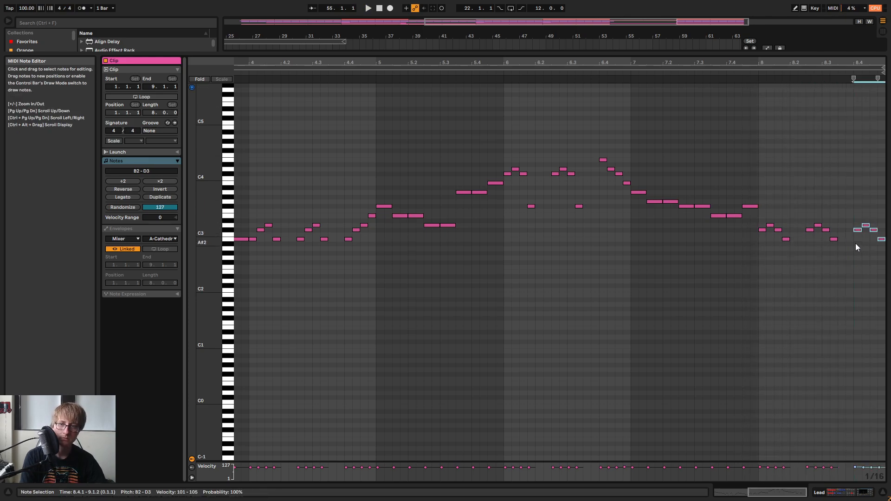
{"action": "left_click", "coordinate": [857, 241]}
{"action": "double_click", "coordinate": [858, 241]}
{"action": "key", "text": "Down"}
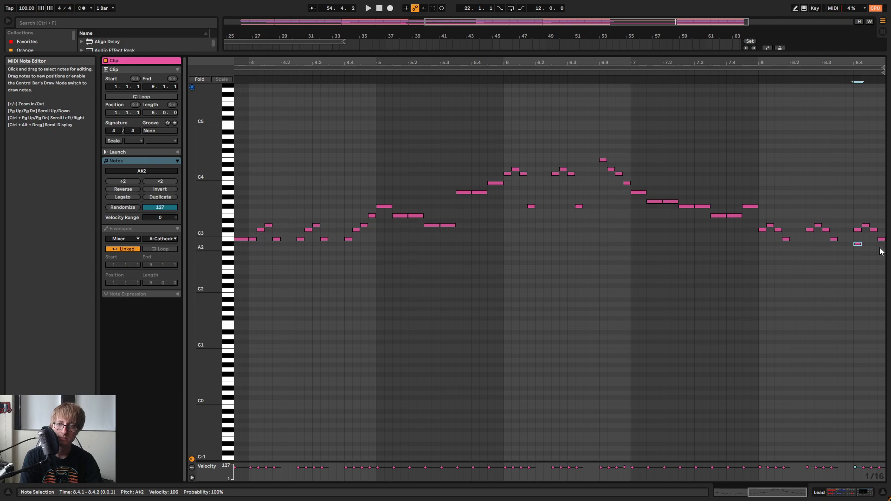
{"action": "double_click", "coordinate": [866, 239]}
{"action": "left_click", "coordinate": [873, 230]}
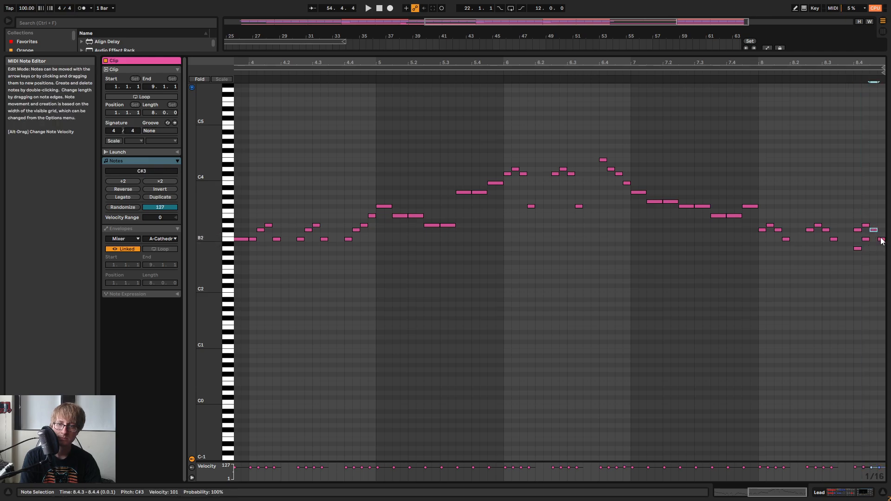
{"action": "mouse_move", "coordinate": [882, 241]}
{"action": "left_mouse_down"}
{"action": "mouse_move", "coordinate": [882, 230]}
{"action": "mouse_move", "coordinate": [856, 232]}
{"action": "left_mouse_up"}
{"action": "key", "text": "Delete"}
{"action": "left_click", "coordinate": [818, 73]}
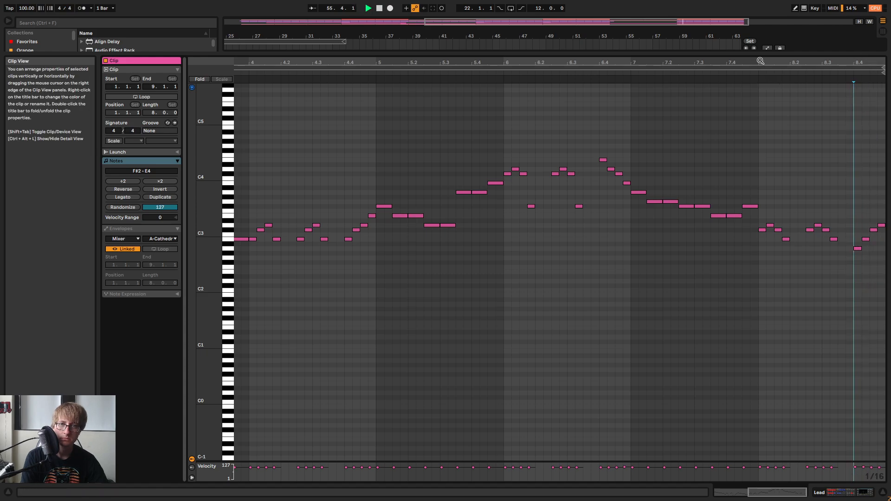
Copy the revised lead melody into the Lead and Lead Low tracks at bar 55, transposing the Lead Low notes down an octave
{"action": "left_click_drag", "start_coordinate": [767, 70], "coordinate": [765, 278]}
{"action": "left_click", "coordinate": [611, 203]}
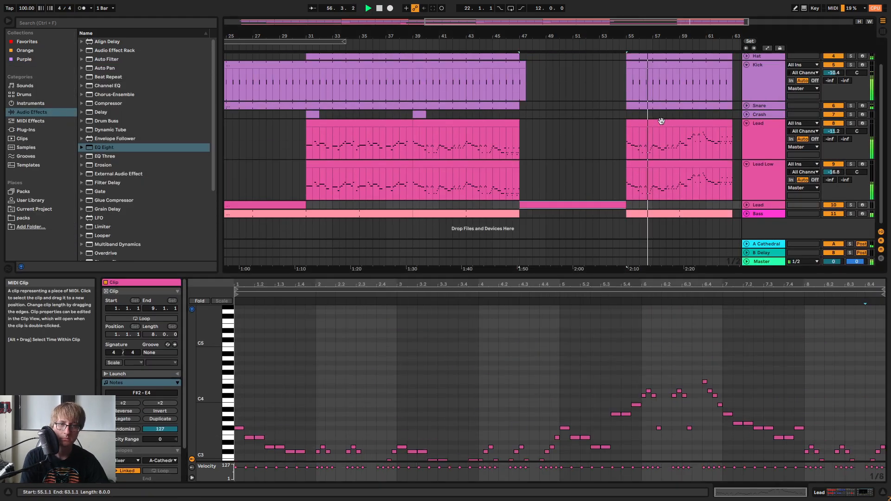
{"action": "left_click", "coordinate": [666, 123]}
{"action": "key", "text": "ctrl+c"}
{"action": "left_click", "coordinate": [697, 165]}
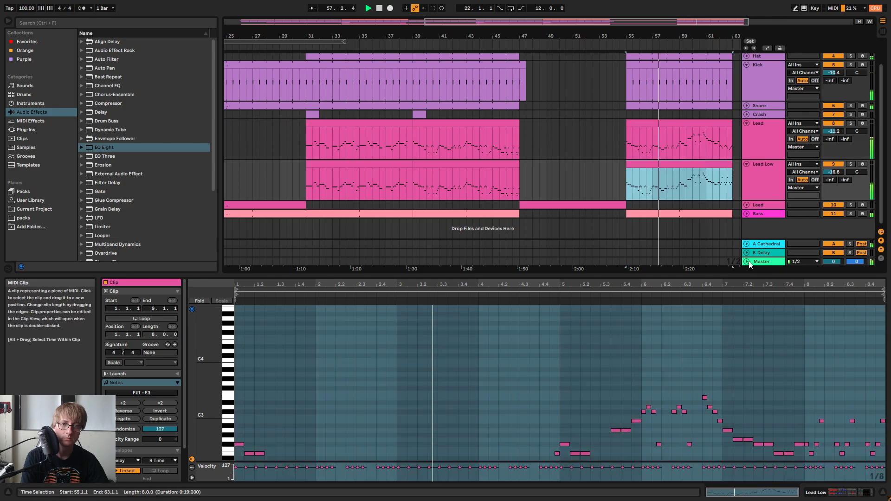
{"action": "key", "text": "ctrl+v"}
{"action": "key", "text": "ctrl+a"}
{"action": "key", "text": "shift+Down"}
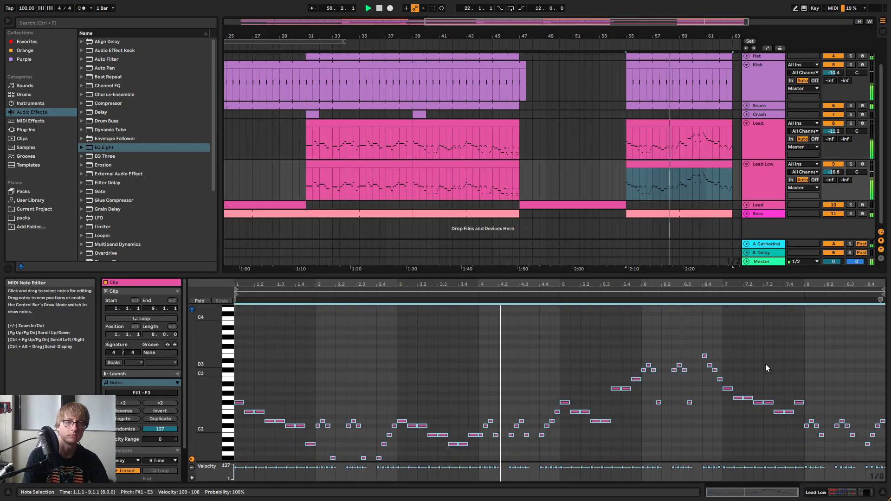
Hide the clip editor and check the revised lead parts by playing the final section between bars 55 and 63
{"action": "left_click_drag", "start_coordinate": [673, 35], "coordinate": [672, 9]}
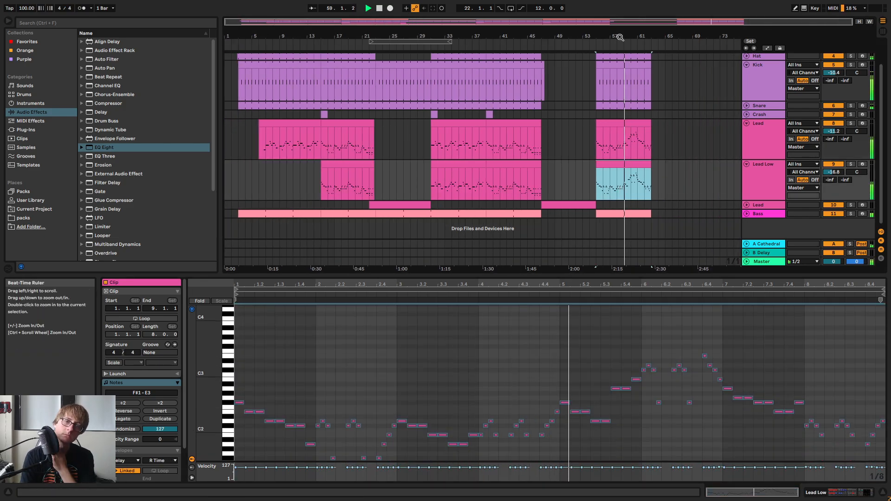
{"action": "left_click_drag", "start_coordinate": [654, 274], "coordinate": [647, 496]}
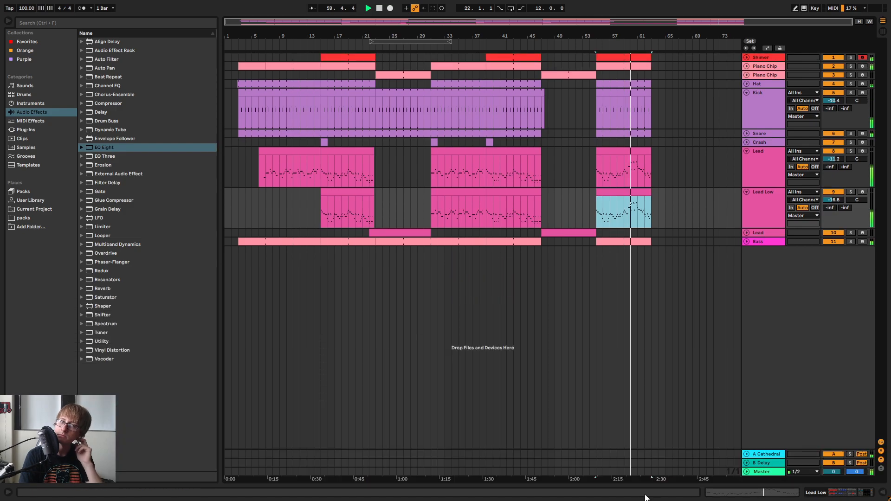
{"action": "left_click", "coordinate": [706, 205]}
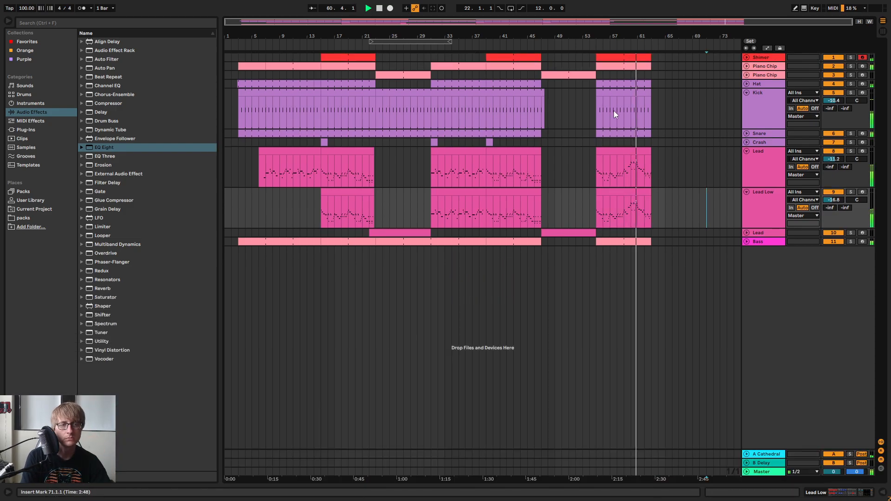
{"action": "mouse_move", "coordinate": [633, 36]}
{"action": "left_mouse_down"}
{"action": "mouse_move", "coordinate": [633, 58]}
{"action": "mouse_move", "coordinate": [633, 39]}
{"action": "left_mouse_up"}
{"action": "left_click", "coordinate": [673, 211]}
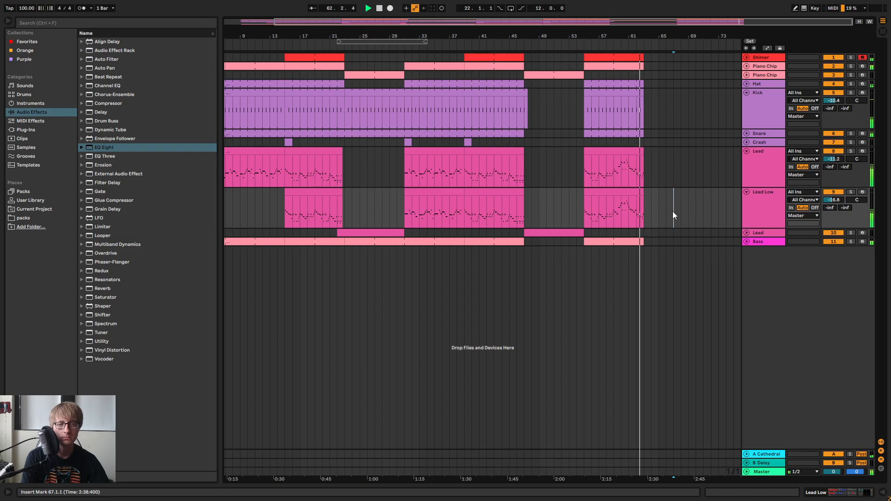
{"action": "left_click", "coordinate": [631, 43]}
{"action": "left_click_drag", "start_coordinate": [637, 36], "coordinate": [638, 79]}
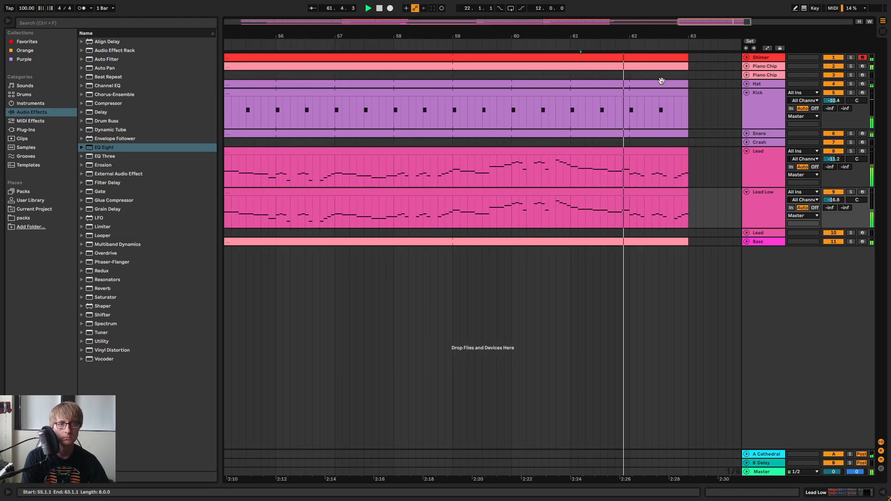
{"action": "left_click", "coordinate": [649, 44]}
{"action": "left_click_drag", "start_coordinate": [653, 37], "coordinate": [761, 5]}
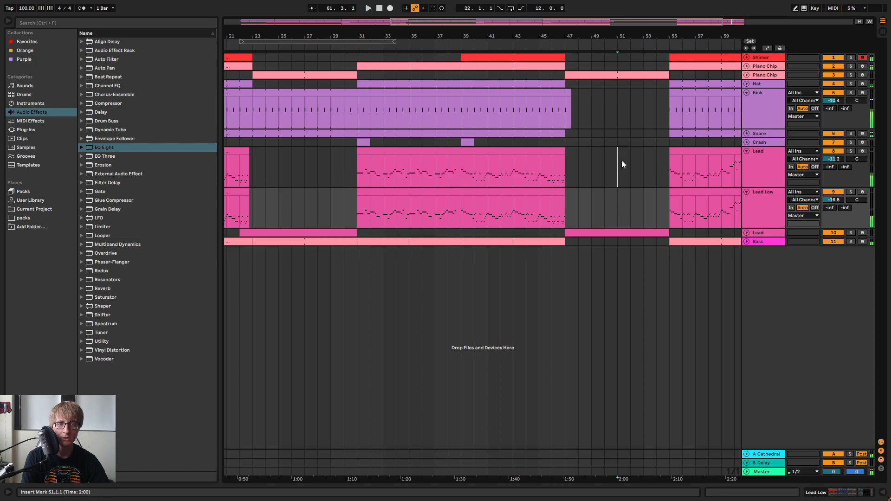
Copy the ending phrase in bar 22 of the Lead track to bar 54 of the second Lead track and extend it to bar 55
{"action": "left_click_drag", "start_coordinate": [581, 44], "coordinate": [581, 35]}
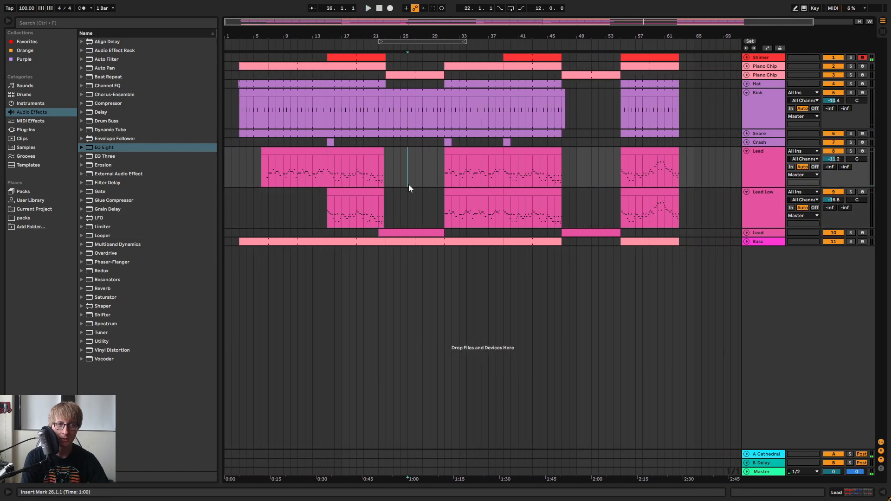
{"action": "left_click_drag", "start_coordinate": [386, 210], "coordinate": [386, 205]}
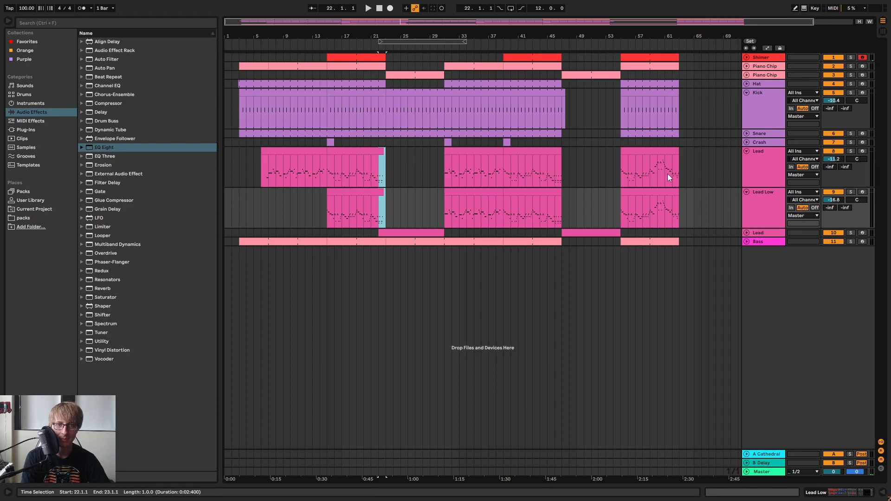
{"action": "left_click", "coordinate": [671, 171]}
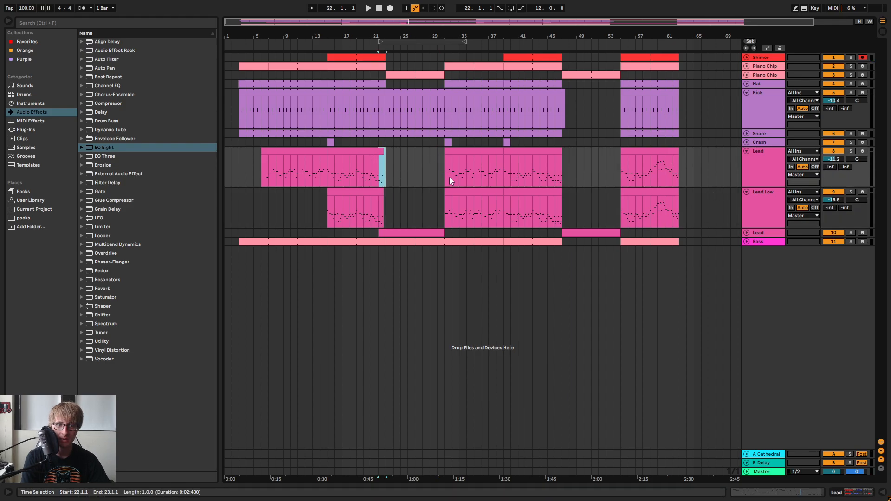
{"action": "left_click", "coordinate": [747, 233]}
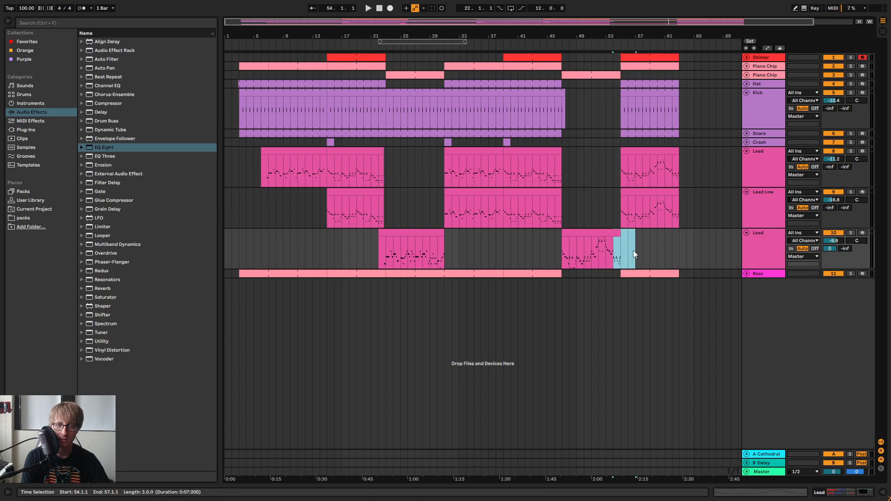
{"action": "left_click", "coordinate": [665, 248]}
{"action": "left_click_drag", "start_coordinate": [623, 40], "coordinate": [662, 245]}
{"action": "left_click_drag", "start_coordinate": [602, 233], "coordinate": [621, 235]}
Consolidate the second Lead track's adjoining clips before and after bar 54 into one clip and start playback
{"action": "left_click", "coordinate": [539, 235]}
{"action": "left_click", "coordinate": [556, 232], "text": "shift"}
{"action": "right_click", "coordinate": [556, 232]}
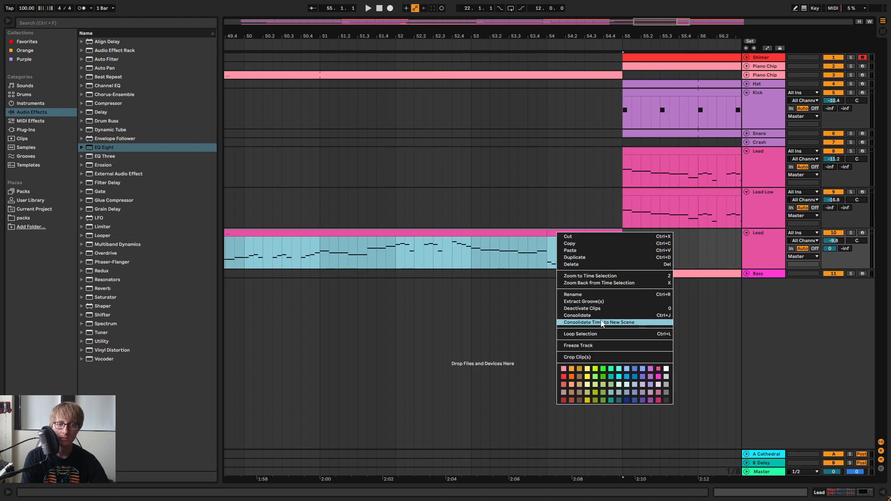
{"action": "left_click", "coordinate": [592, 316]}
{"action": "key", "text": "space"}
Transpose all notes in bar 8 of the consolidated clip up an octave and listen to the revised ending
{"action": "double_click", "coordinate": [575, 233]}
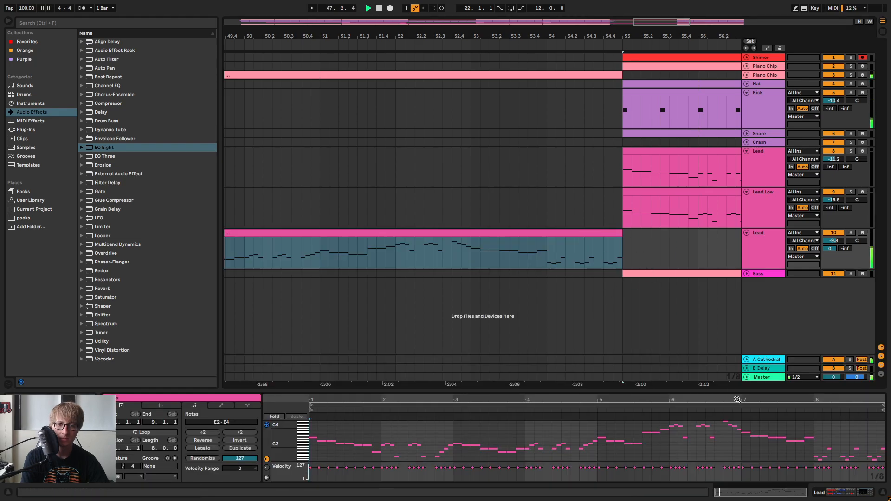
{"action": "left_click_drag", "start_coordinate": [740, 389], "coordinate": [658, 75]}
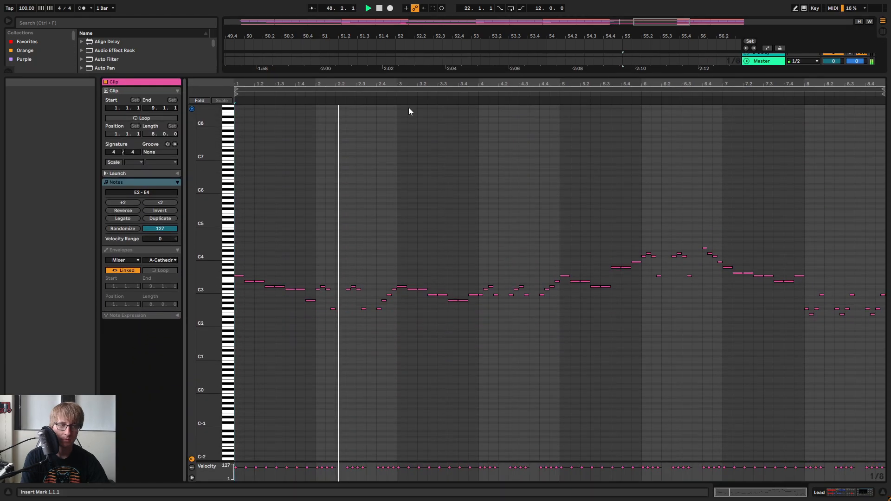
{"action": "left_click_drag", "start_coordinate": [802, 328], "coordinate": [882, 303]}
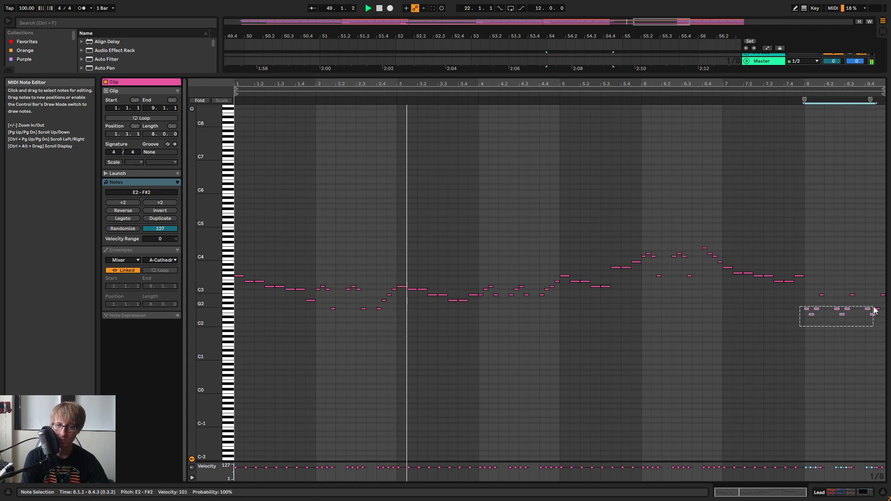
{"action": "key", "text": "shift+Up"}
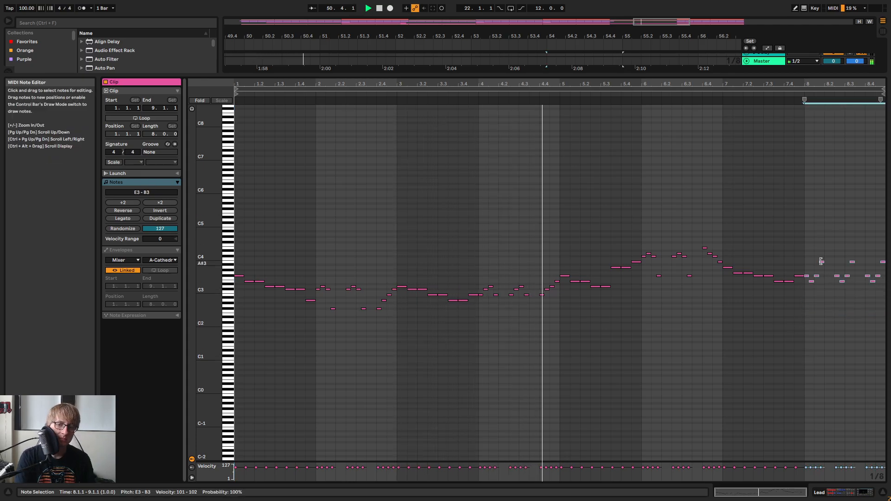
{"action": "mouse_move", "coordinate": [791, 84]}
{"action": "left_mouse_down"}
{"action": "mouse_move", "coordinate": [792, 101]}
{"action": "mouse_move", "coordinate": [762, 100]}
{"action": "mouse_move", "coordinate": [762, 118]}
{"action": "mouse_move", "coordinate": [694, 125]}
{"action": "mouse_move", "coordinate": [763, 100]}
{"action": "mouse_move", "coordinate": [776, 75]}
{"action": "left_mouse_up"}
{"action": "left_click", "coordinate": [704, 199]}
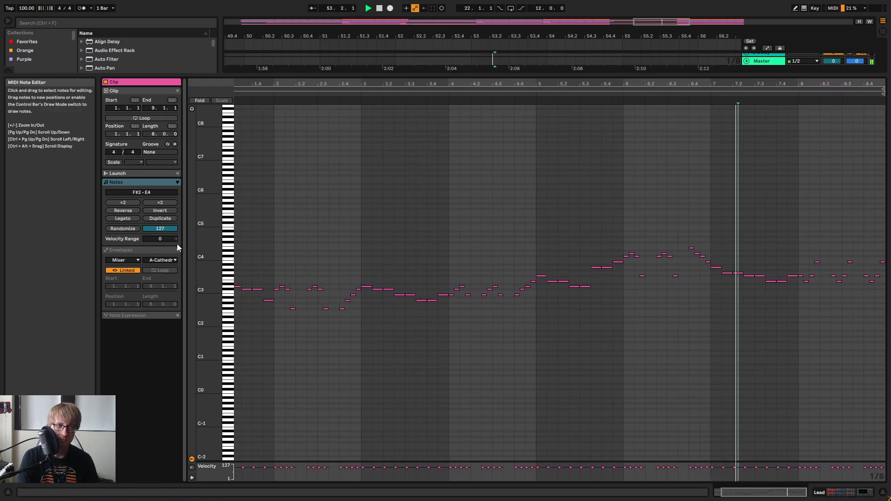
{"action": "left_click_drag", "start_coordinate": [204, 223], "coordinate": [228, 223]}
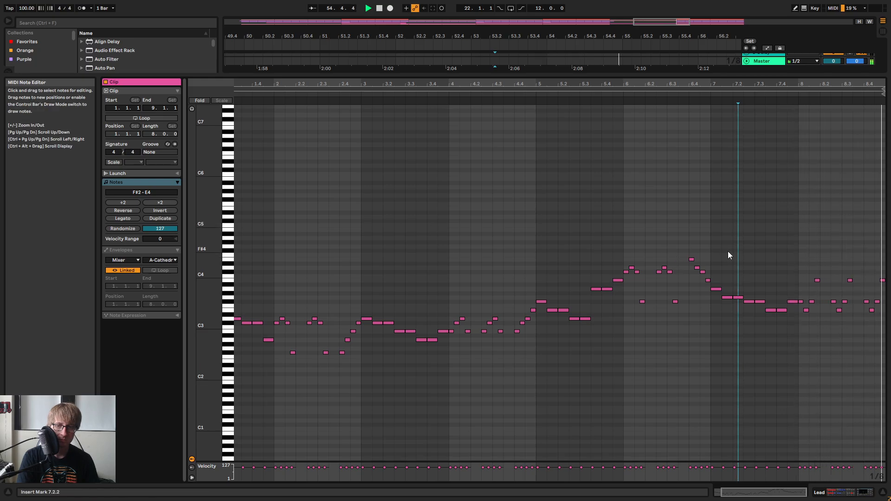
{"action": "left_click_drag", "start_coordinate": [776, 72], "coordinate": [776, 387]}
Copy the revised melody clip from the second Lead track over the Lead and Lead Low clips at bar 55
{"action": "left_click_drag", "start_coordinate": [634, 37], "coordinate": [531, 35]}
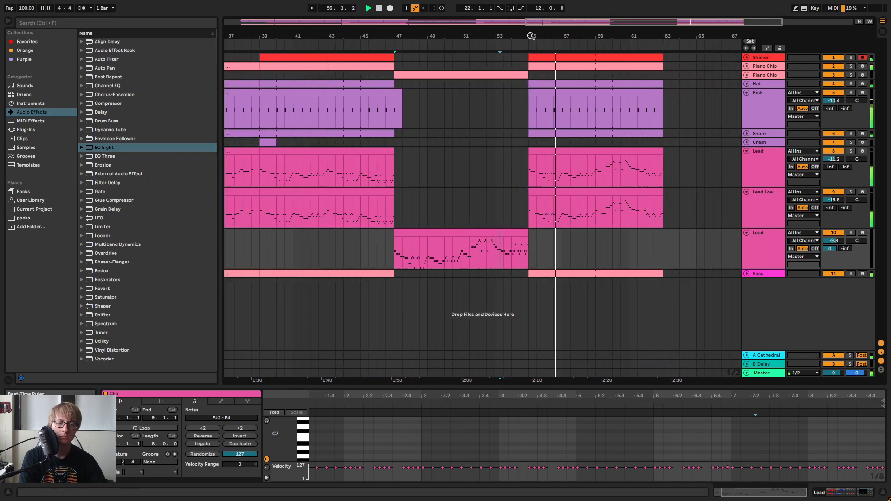
{"action": "left_click", "coordinate": [566, 259]}
{"action": "left_click", "coordinate": [497, 232]}
{"action": "left_click", "coordinate": [615, 148]}
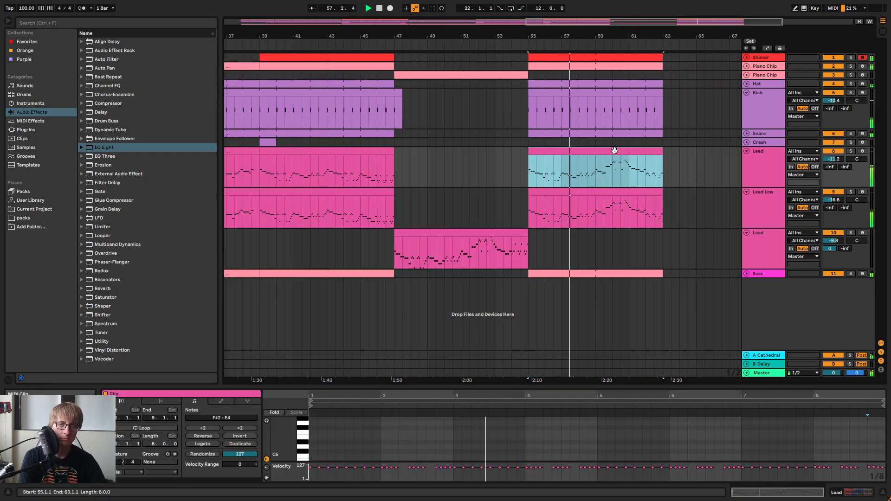
{"action": "left_click", "coordinate": [646, 211]}
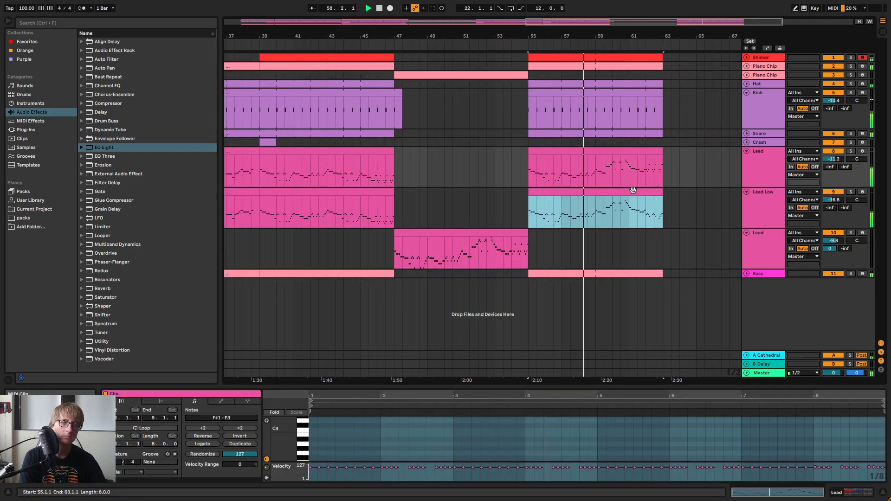
Transpose all notes of the Lead Low clip at bar 55 down an octave
{"action": "left_click", "coordinate": [655, 439]}
{"action": "key", "text": "ctrl+a"}
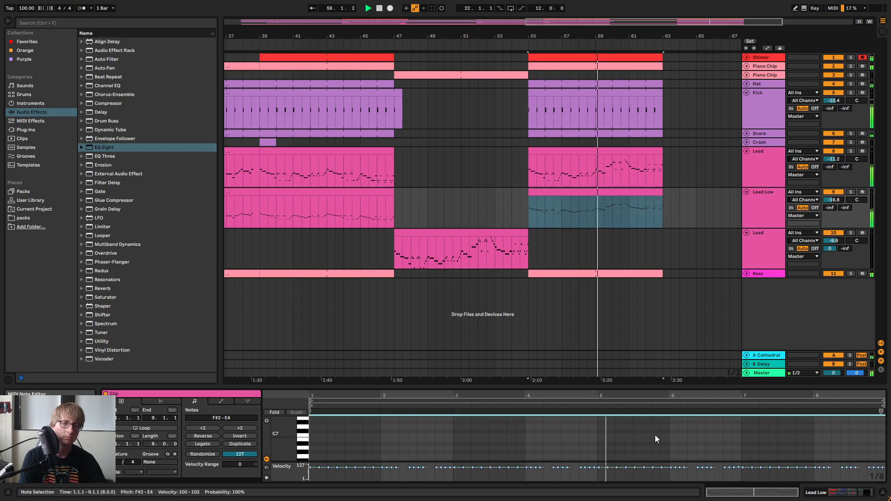
{"action": "key", "text": "shift+Down"}
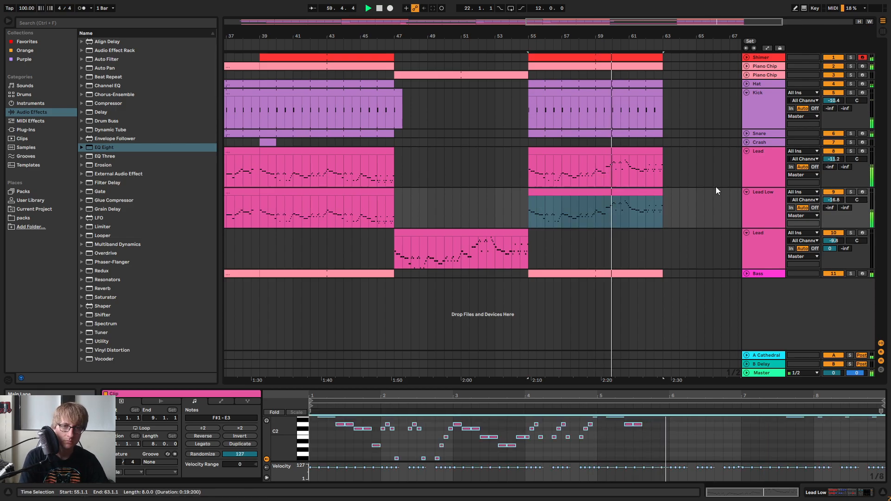
{"action": "left_click", "coordinate": [681, 210]}
Fold the Kick, first Lead and Lead Low tracks to make the arrangement compact
{"action": "mouse_move", "coordinate": [646, 36]}
{"action": "left_mouse_down"}
{"action": "mouse_move", "coordinate": [635, 18]}
{"action": "mouse_move", "coordinate": [646, 14]}
{"action": "left_mouse_up"}
{"action": "left_click", "coordinate": [727, 204]}
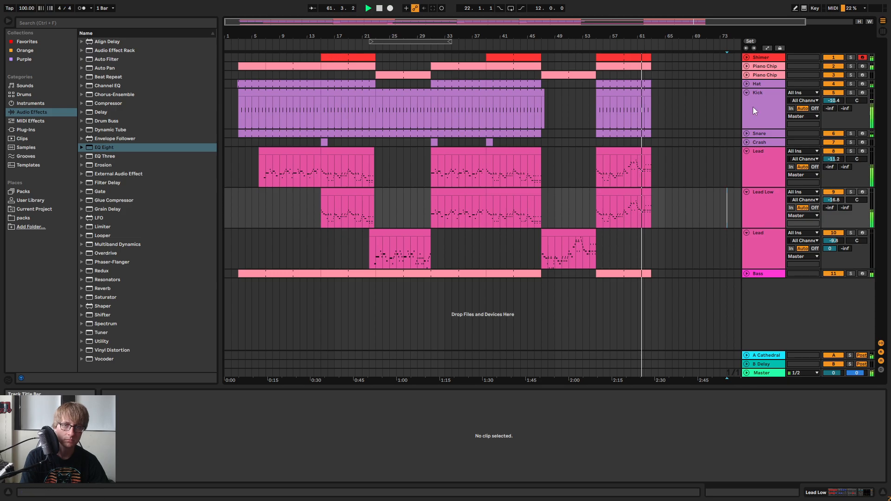
{"action": "left_click", "coordinate": [747, 92]}
{"action": "left_click", "coordinate": [690, 110]}
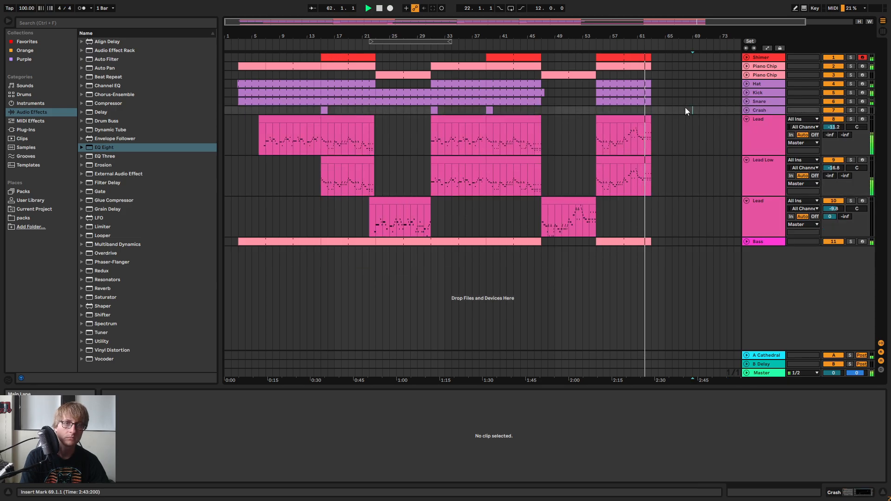
{"action": "left_click", "coordinate": [748, 119]}
{"action": "left_click", "coordinate": [747, 128]}
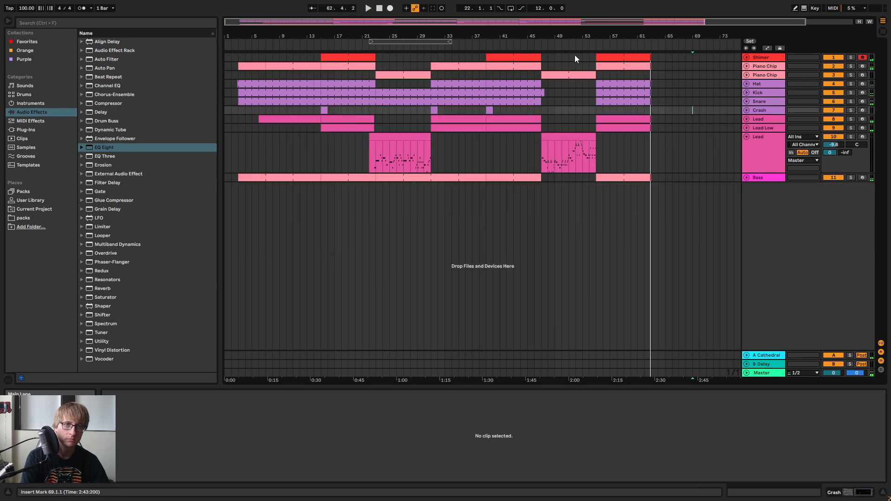
Extend the final section's clips on all tracks from bar 63 to bar 71 and briefly audition the section
{"action": "left_click", "coordinate": [613, 56]}
{"action": "left_click", "coordinate": [649, 178], "text": "shift"}
{"action": "left_click_drag", "start_coordinate": [652, 180], "coordinate": [708, 182]}
{"action": "key", "text": "space"}
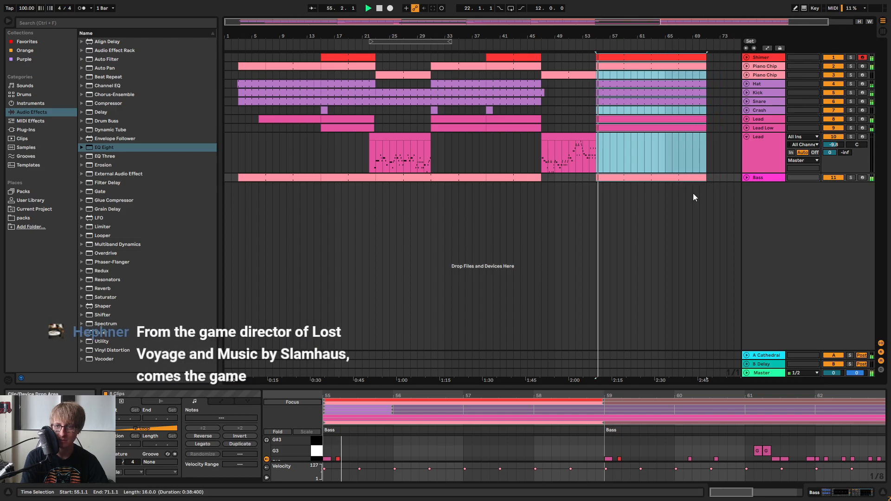
{"action": "left_click", "coordinate": [678, 192]}
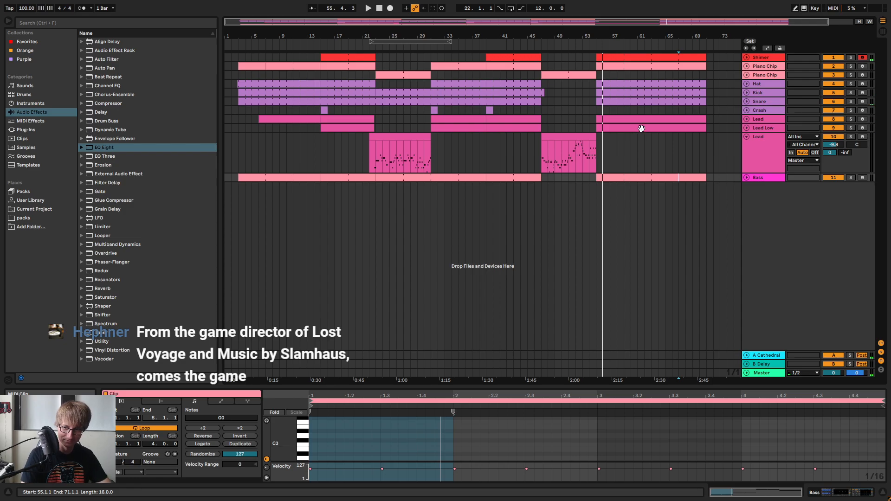
Play the whole arrangement from bar 1 with the second Lead track folded
{"action": "left_click", "coordinate": [655, 139]}
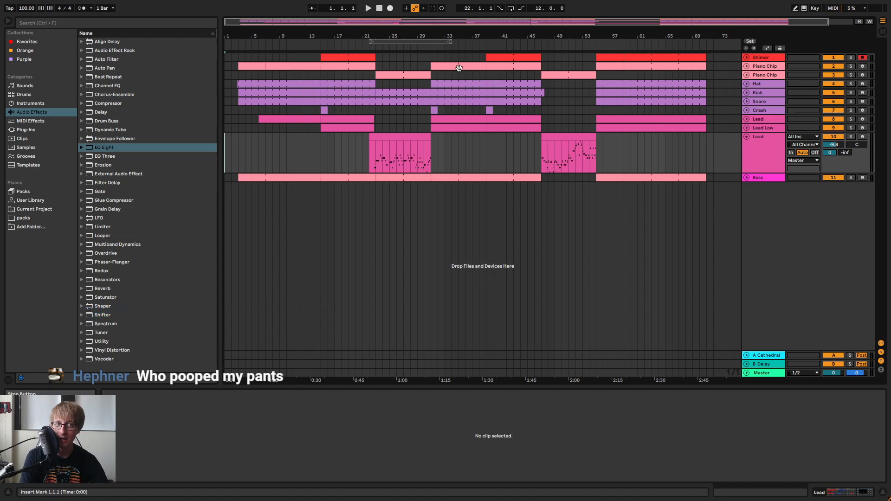
{"action": "left_click_drag", "start_coordinate": [457, 38], "coordinate": [457, 21]}
{"action": "key", "text": "space"}
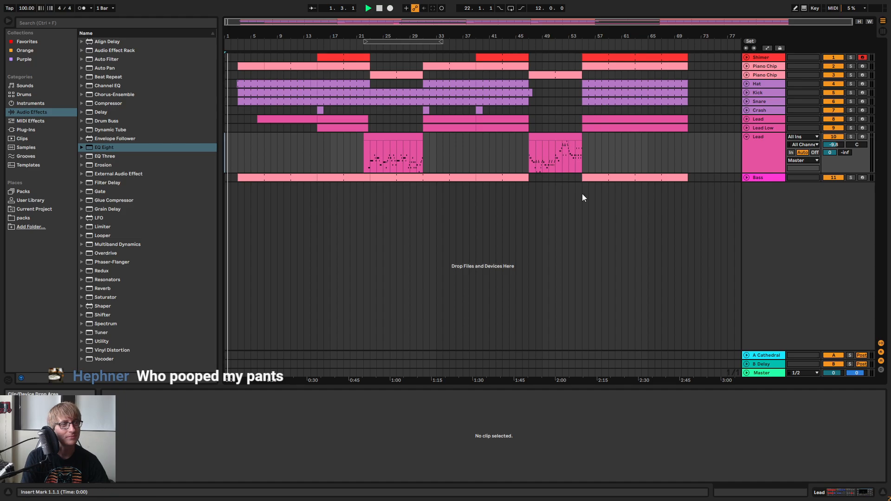
{"action": "left_click", "coordinate": [746, 138]}
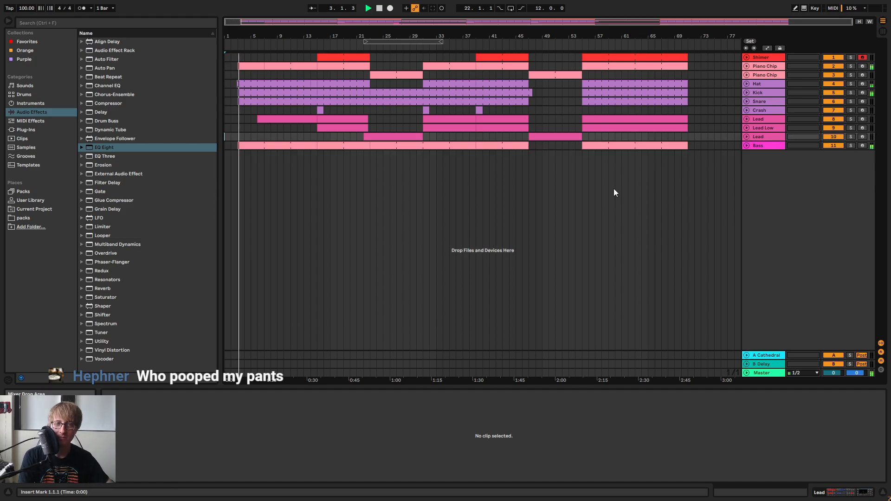
{"action": "left_click", "coordinate": [443, 145]}
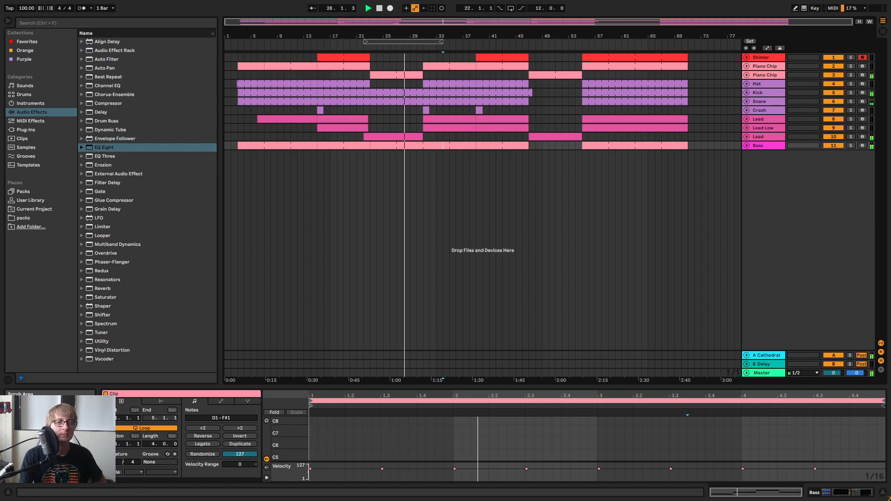
Unfold the Lead, Lead Low and second Lead tracks and review their melodies around bars 22 to 34 during playback
{"action": "left_click", "coordinate": [746, 137]}
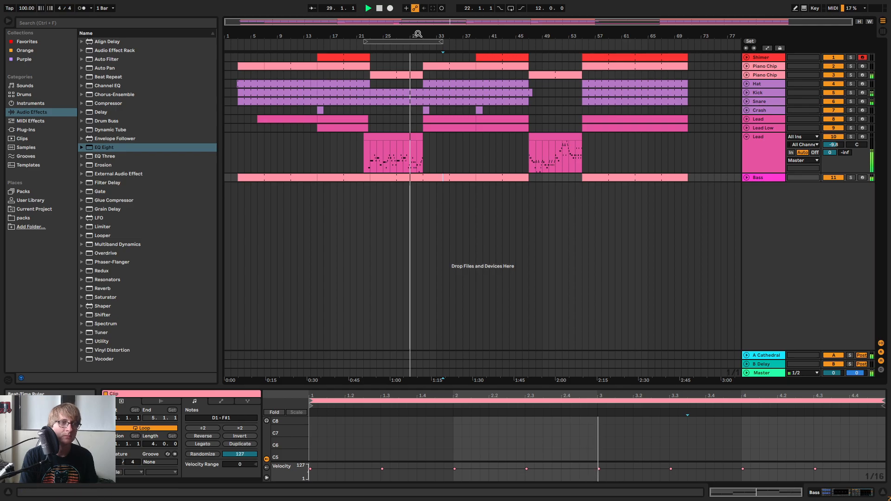
{"action": "left_click_drag", "start_coordinate": [418, 34], "coordinate": [419, 54]}
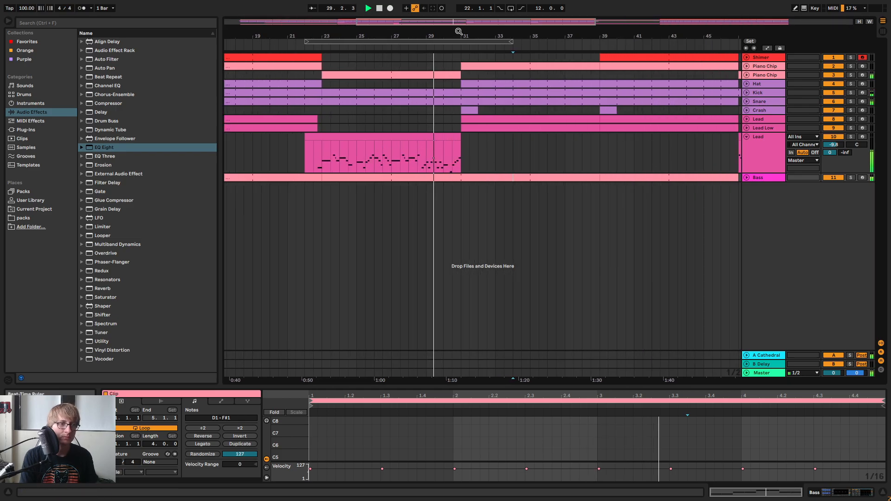
{"action": "left_click", "coordinate": [746, 128]}
{"action": "left_click", "coordinate": [747, 119]}
{"action": "mouse_move", "coordinate": [725, 37]}
{"action": "left_mouse_down"}
{"action": "mouse_move", "coordinate": [724, 17]}
{"action": "mouse_move", "coordinate": [719, 35]}
{"action": "left_mouse_up"}
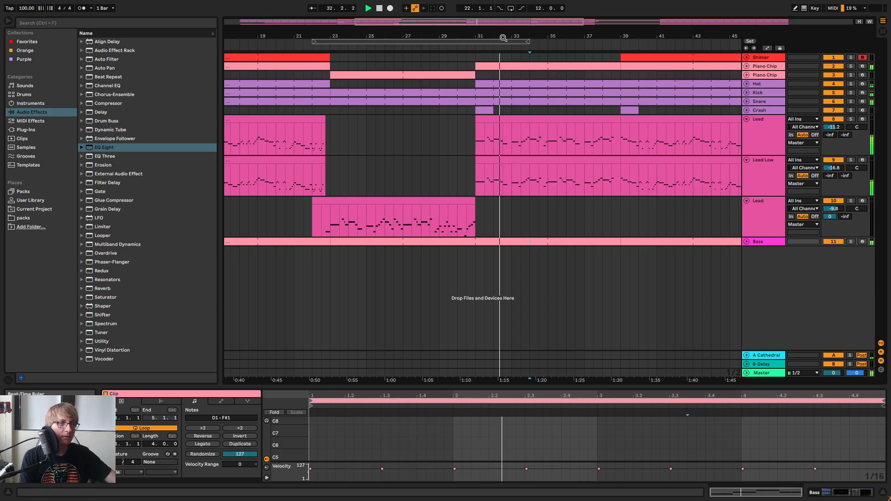
{"action": "left_click_drag", "start_coordinate": [503, 37], "coordinate": [485, 35]}
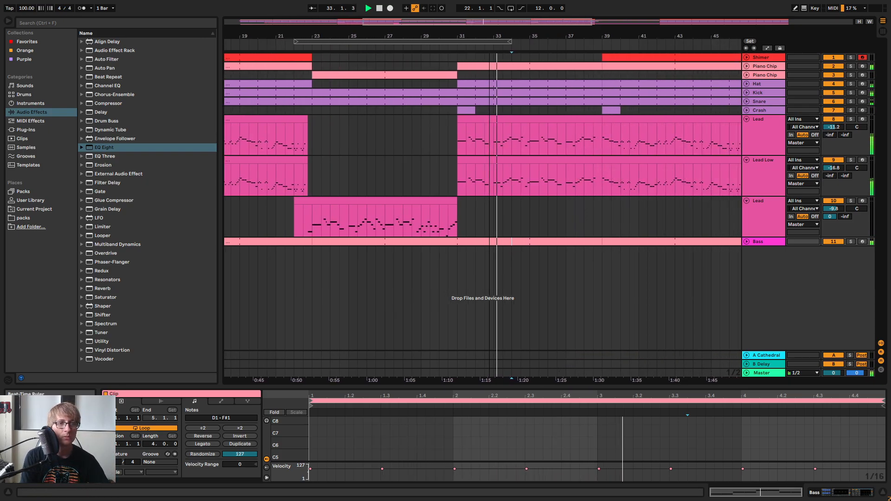
Stop playback, fold the Lead Low track and delete its clip between bars 31 and 39
{"action": "key", "text": "space"}
{"action": "left_click", "coordinate": [746, 161]}
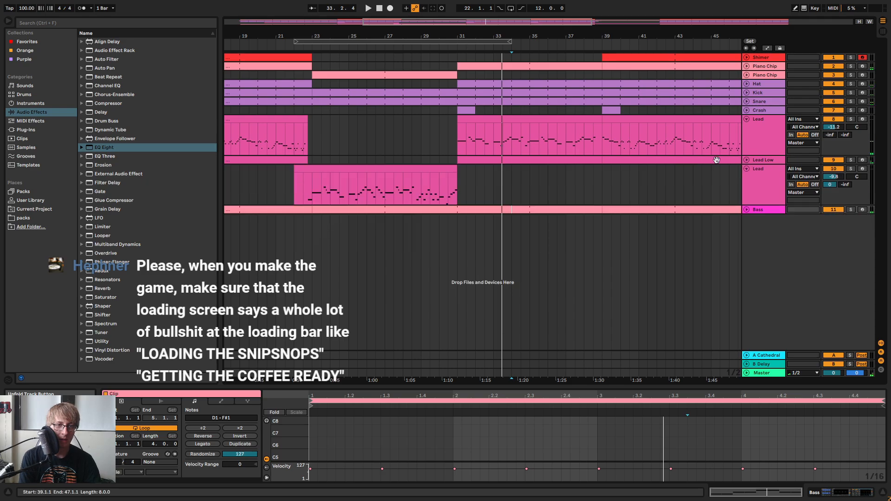
{"action": "left_click", "coordinate": [583, 160]}
Open the Lead clip spanning bars 31 to 39 in an enlarged note editor and audition its opening
{"action": "left_click", "coordinate": [574, 117]}
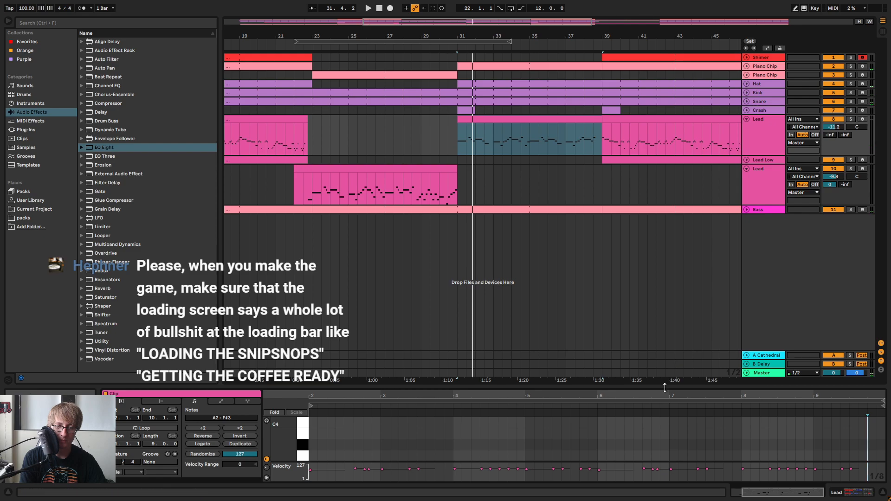
{"action": "left_click_drag", "start_coordinate": [665, 387], "coordinate": [655, 200]}
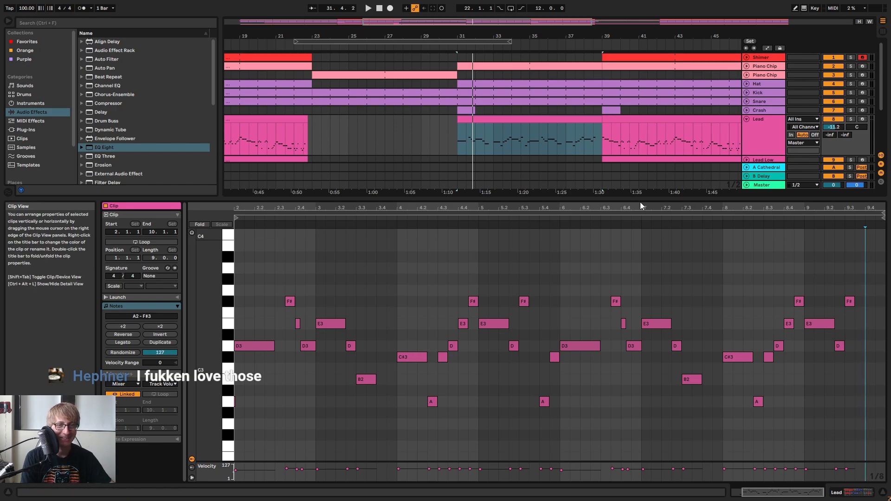
{"action": "left_click_drag", "start_coordinate": [645, 199], "coordinate": [656, 263]}
{"action": "left_click", "coordinate": [509, 176]}
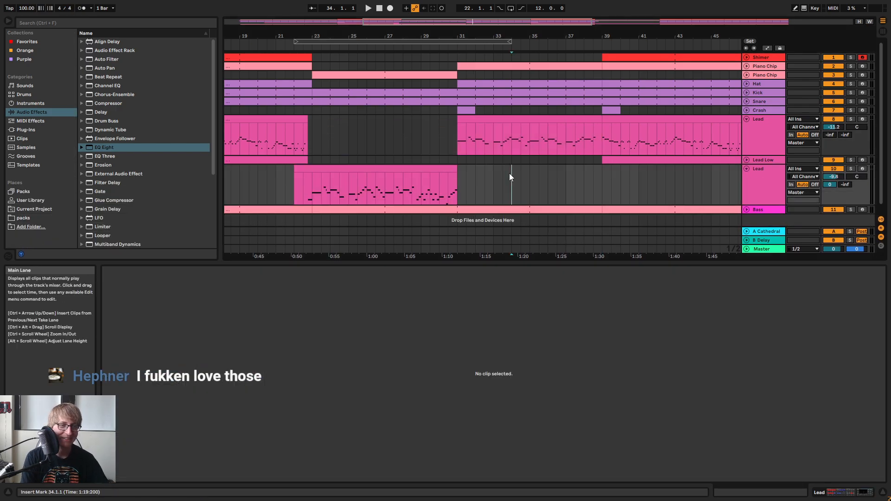
{"action": "left_click", "coordinate": [528, 117]}
{"action": "key", "text": "space"}
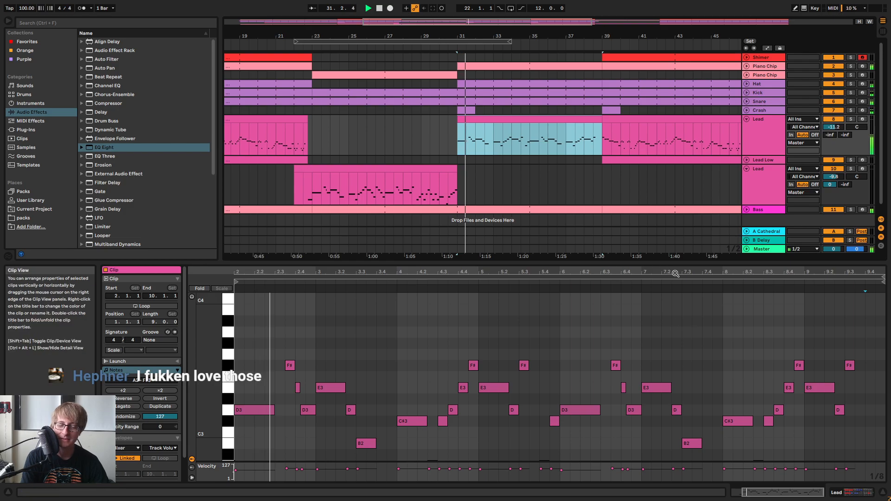
{"action": "left_click_drag", "start_coordinate": [678, 262], "coordinate": [682, 121]}
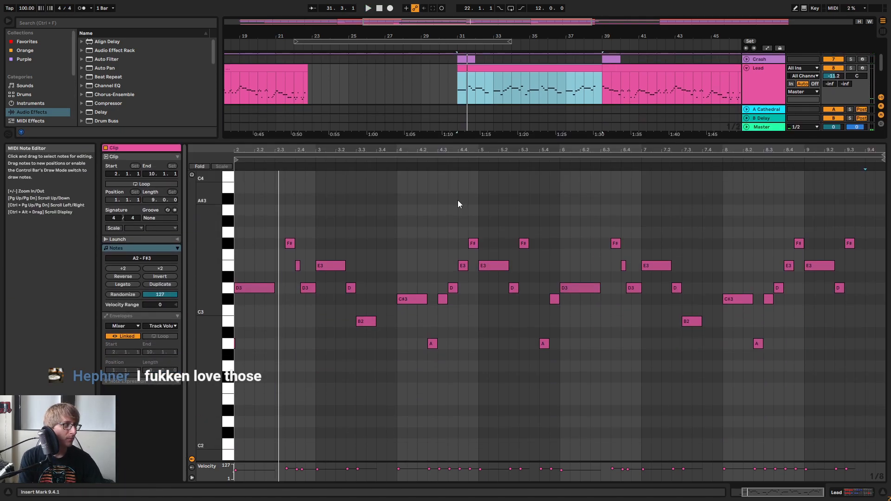
Audition the lead-in from about bar 29 into the Lead clip's opening and examine its notes up to position 3.2
{"action": "key", "text": "space"}
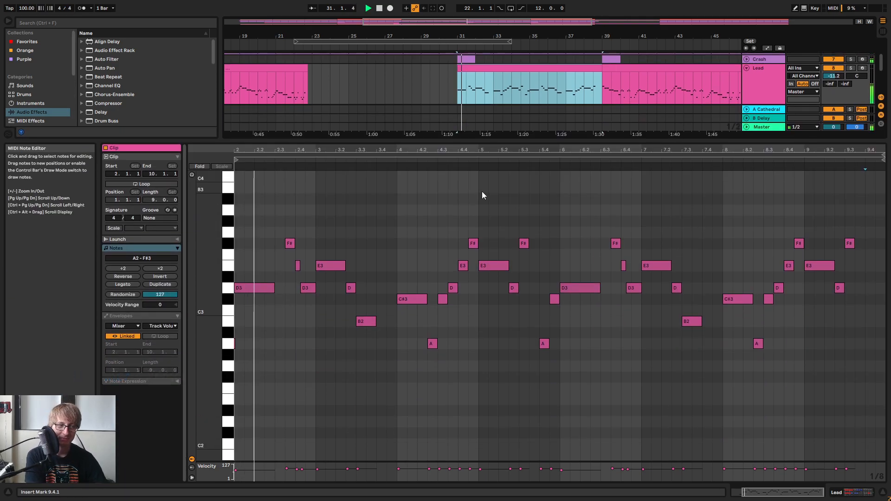
{"action": "key", "text": "space"}
{"action": "left_click", "coordinate": [428, 49]}
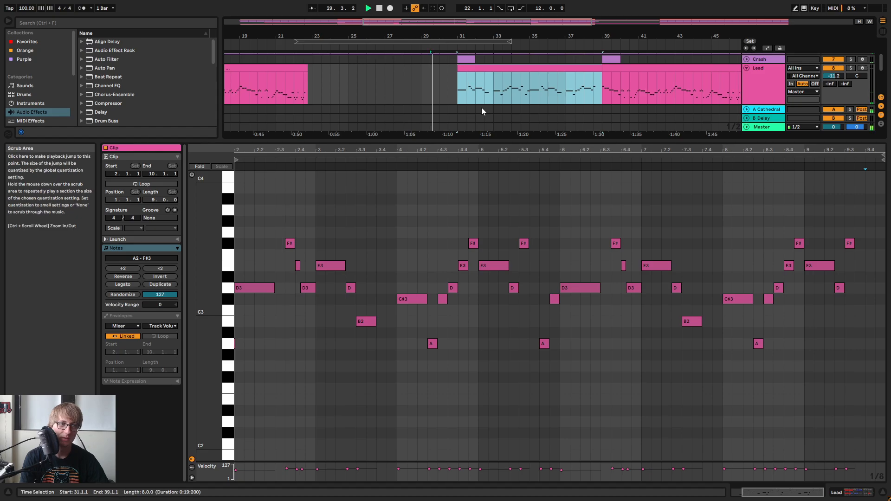
{"action": "left_click_drag", "start_coordinate": [491, 143], "coordinate": [488, 226]}
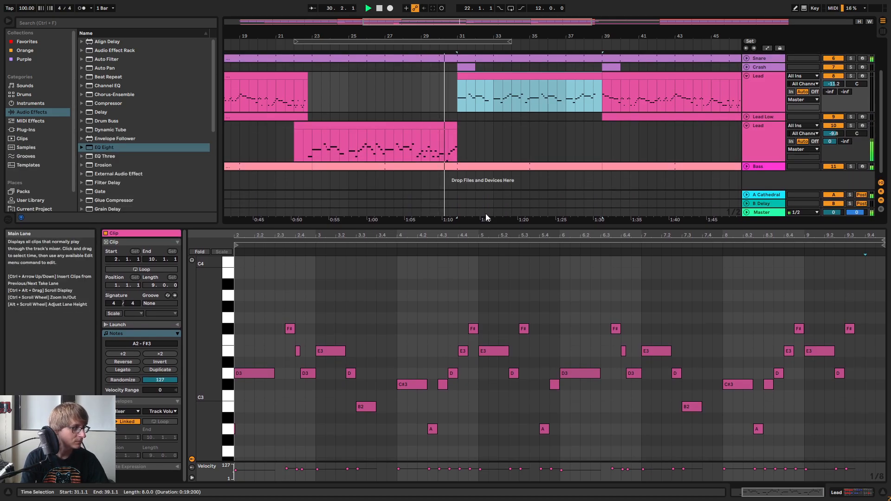
{"action": "left_click_drag", "start_coordinate": [483, 224], "coordinate": [484, 142]}
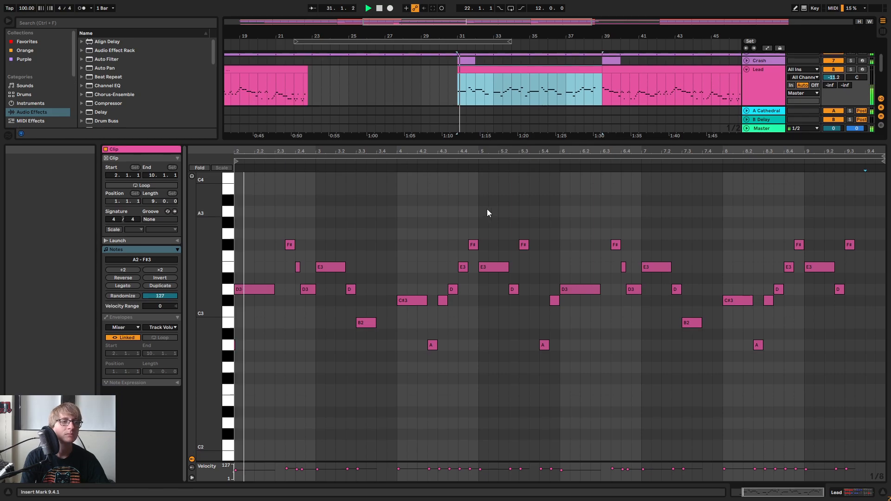
{"action": "left_click_drag", "start_coordinate": [306, 150], "coordinate": [390, 163]}
{"action": "key", "text": "space"}
{"action": "left_click_drag", "start_coordinate": [508, 152], "coordinate": [511, 177]}
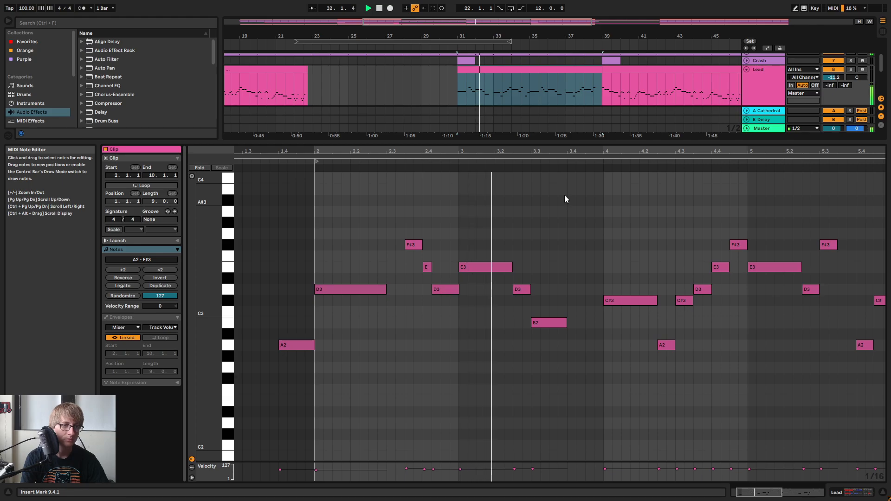
{"action": "left_click", "coordinate": [493, 325]}
{"action": "key", "text": "space"}
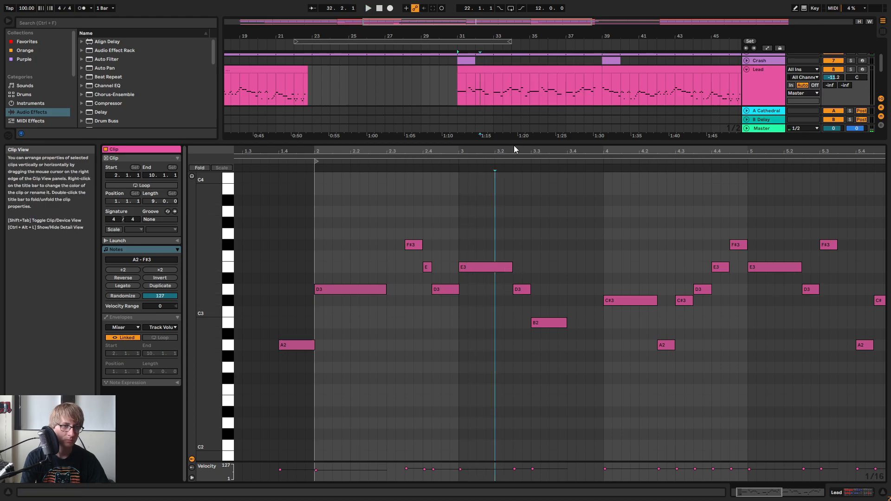
Shorten the E3 note at 3.1 to end at 3.2, then duplicate it directly after and lower the copy to E2
{"action": "left_click_drag", "start_coordinate": [514, 149], "coordinate": [459, 139]}
{"action": "key", "text": "space"}
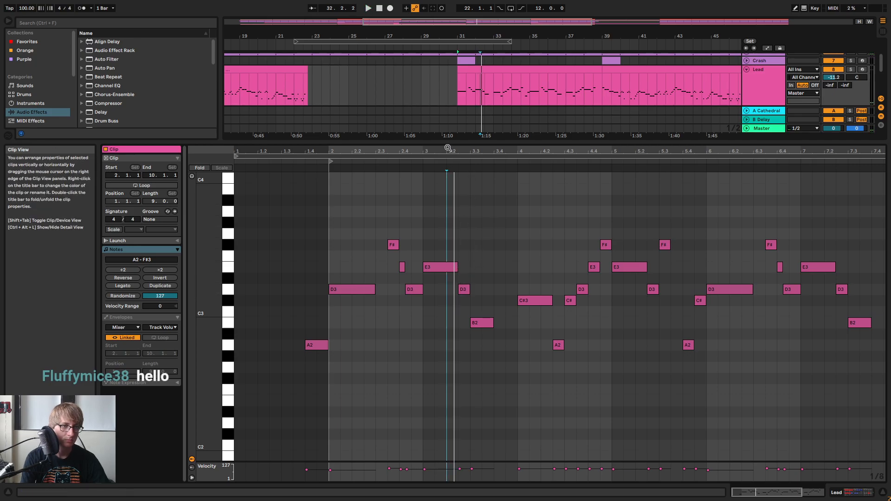
{"action": "left_click_drag", "start_coordinate": [448, 148], "coordinate": [450, 164]}
{"action": "left_click_drag", "start_coordinate": [465, 267], "coordinate": [447, 269]}
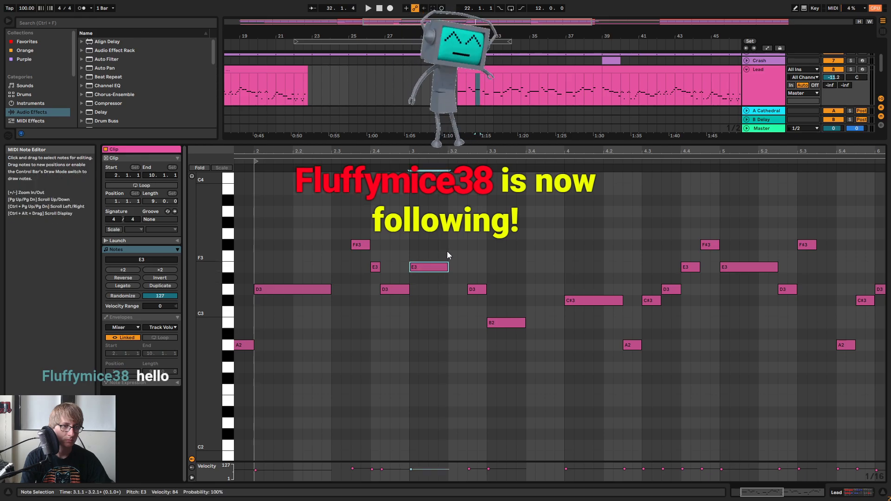
{"action": "key", "text": "ctrl+d"}
{"action": "key", "text": "shift+Down"}
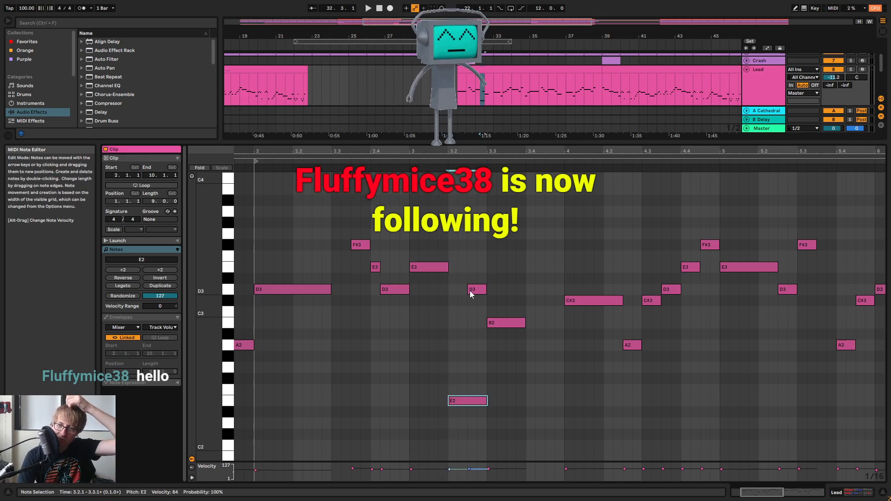
Audition the new low note and delete the neighbouring D3 note at 3.2.3 and B2 note at 3.3
{"action": "key", "text": "space"}
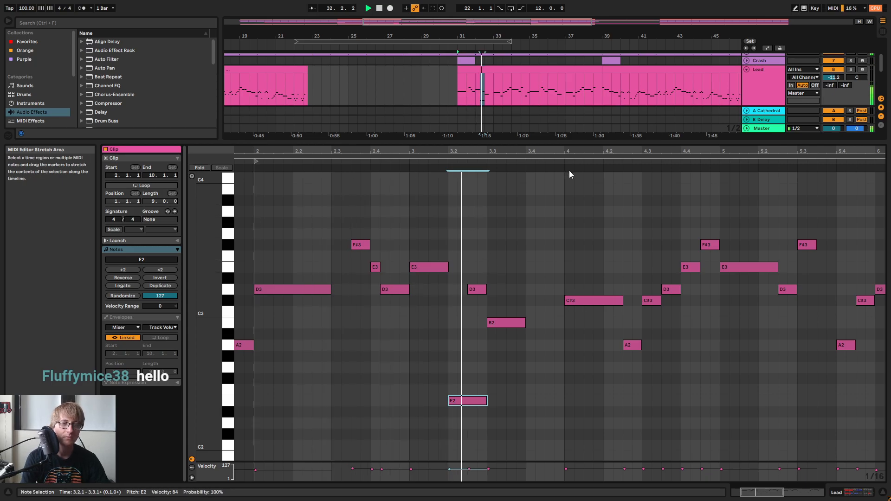
{"action": "key", "text": "space"}
{"action": "left_click", "coordinate": [513, 375]}
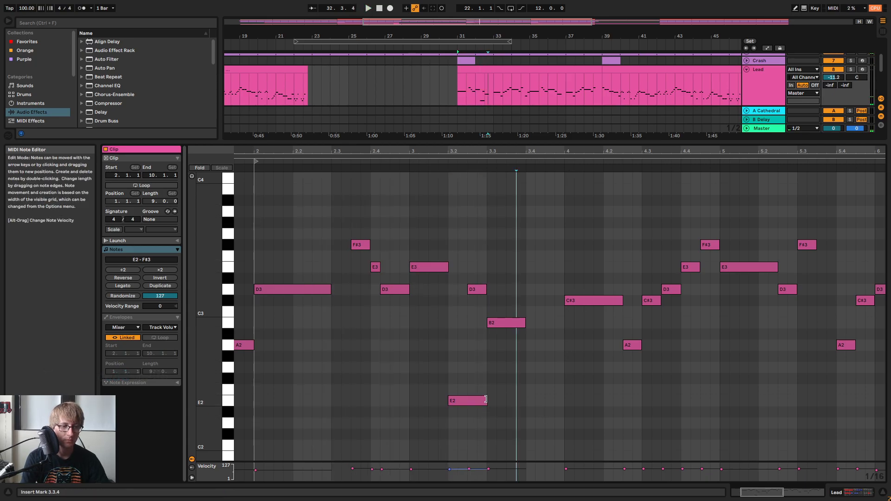
{"action": "left_click", "coordinate": [478, 402]}
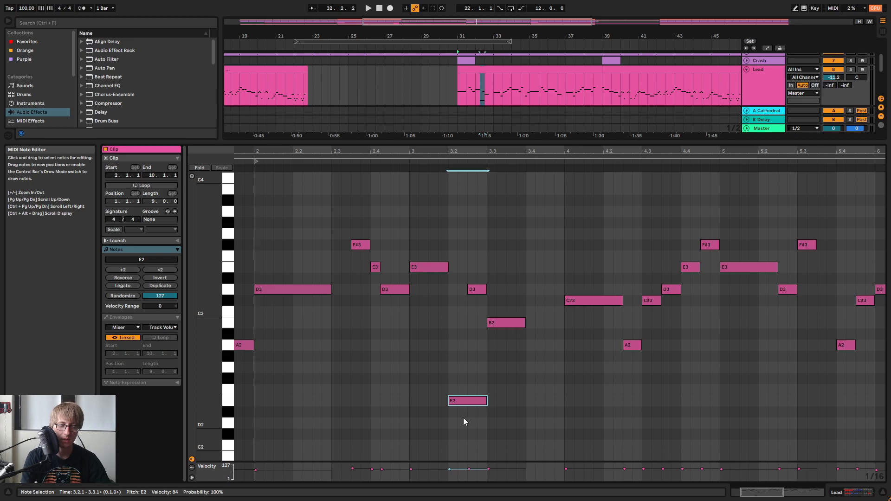
{"action": "left_click", "coordinate": [467, 312]}
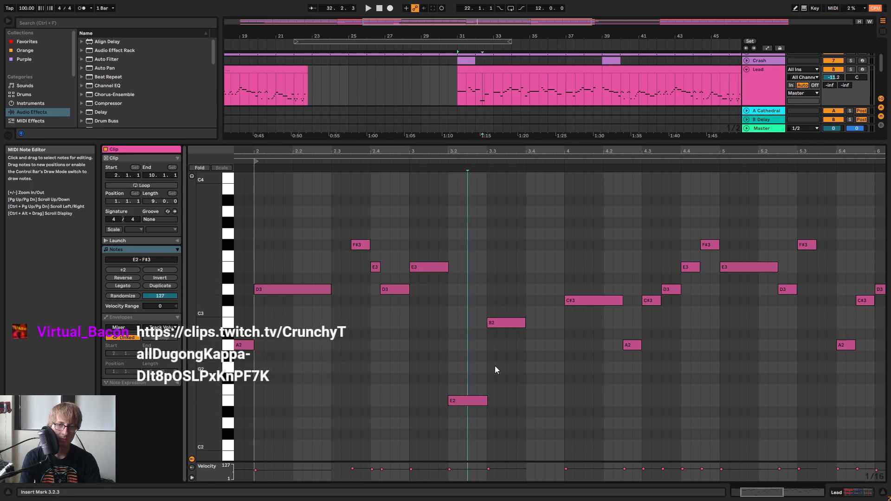
{"action": "left_click_drag", "start_coordinate": [485, 344], "coordinate": [488, 418]}
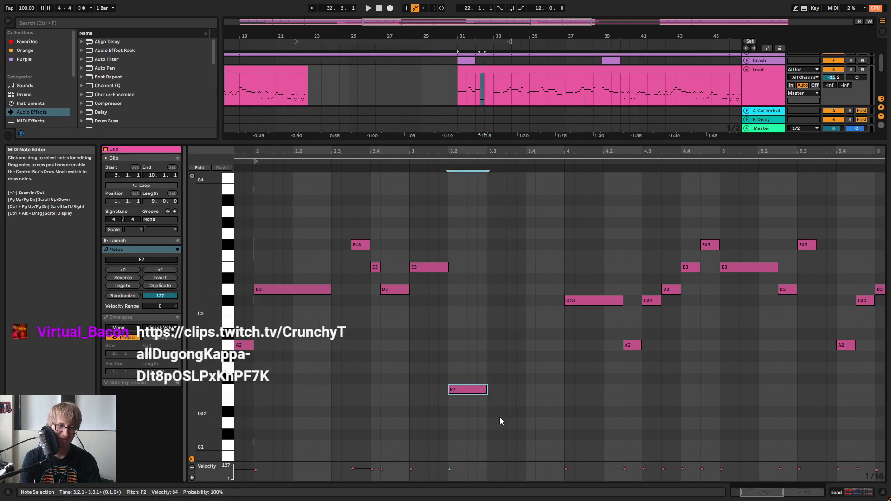
Raise the low note at 3.2 up to B2 and audition the phrase
{"action": "key", "text": "Up"}
{"action": "key", "text": "Up"}
{"action": "key", "text": "Up"}
{"action": "key", "text": "Up"}
{"action": "key", "text": "Up"}
{"action": "key", "text": "Up"}
{"action": "key", "text": "space"}
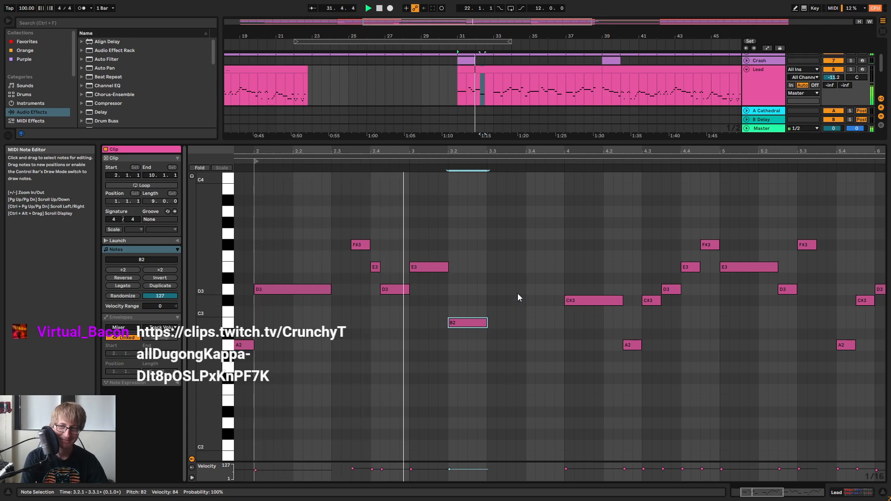
{"action": "key", "text": "space"}
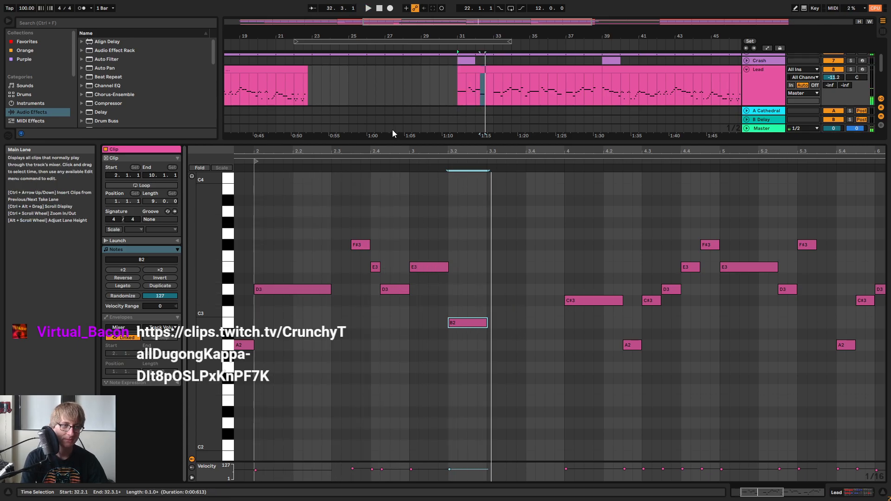
{"action": "key", "text": "space"}
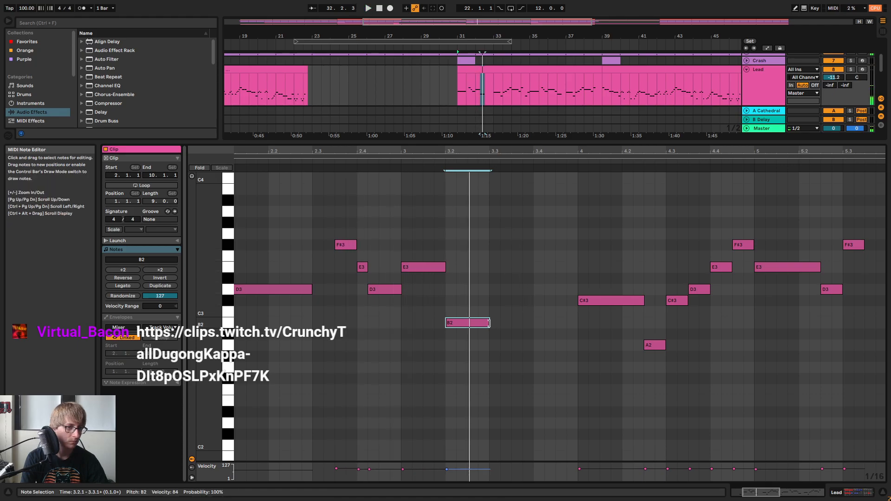
Shorten the B2 note to end at 3.2.3, add an A2 at 3.2.3 and a B2 at 3.2.4, and audition them
{"action": "left_click_drag", "start_coordinate": [489, 322], "coordinate": [467, 322]}
{"action": "double_click", "coordinate": [473, 345]}
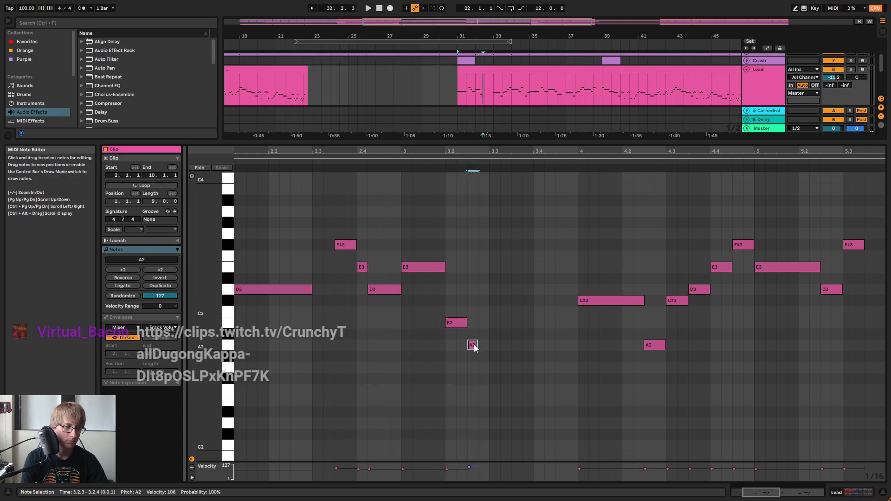
{"action": "left_click", "coordinate": [398, 169]}
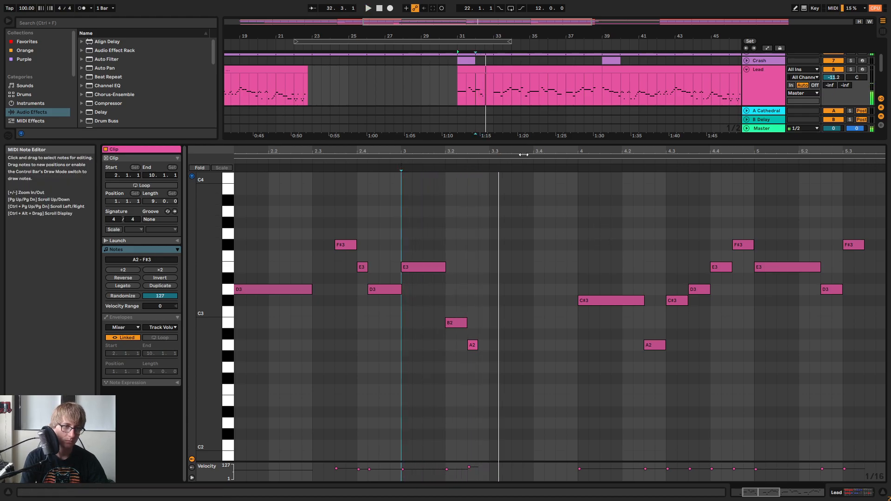
{"action": "left_click_drag", "start_coordinate": [523, 154], "coordinate": [499, 157]}
{"action": "double_click", "coordinate": [483, 324]}
{"action": "left_click", "coordinate": [381, 161]}
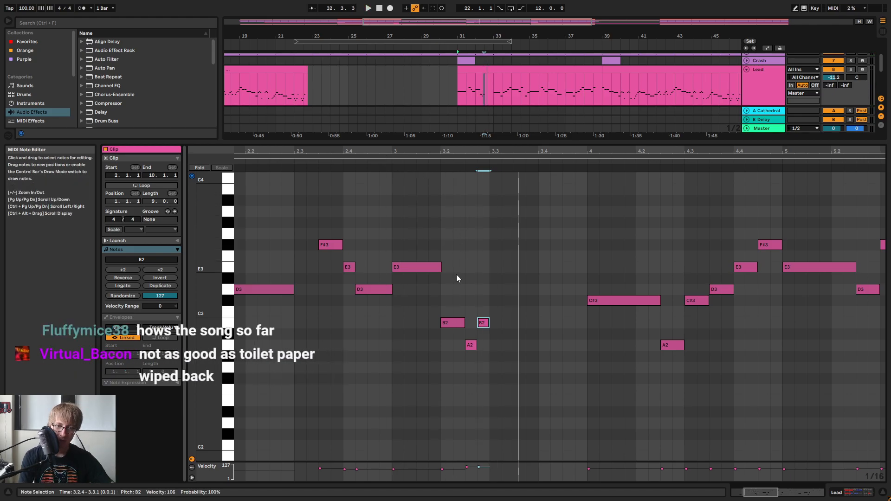
{"action": "key", "text": "space"}
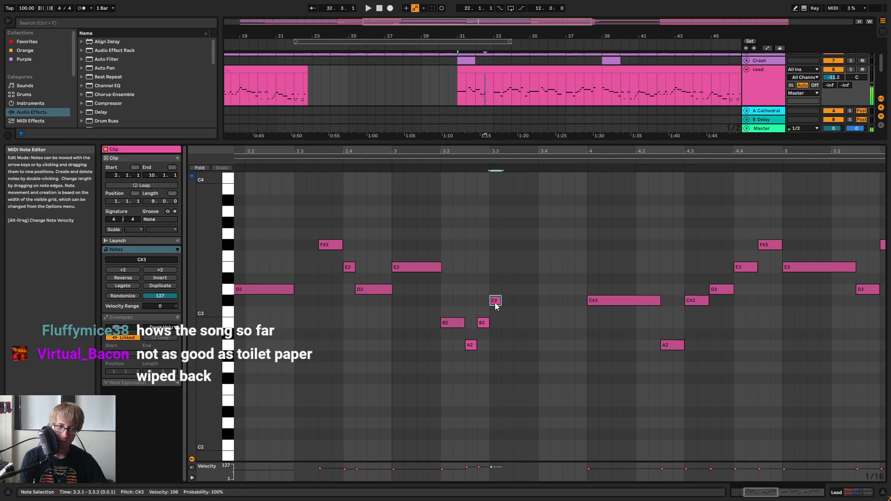
Add a D3 note at 3.3.1, copy the A2, B2 and D3 run to 3.3.3 and play it back
{"action": "double_click", "coordinate": [495, 289]}
{"action": "left_click_drag", "start_coordinate": [475, 355], "coordinate": [502, 270]}
{"action": "key", "text": "ctrl+c"}
{"action": "left_click", "coordinate": [517, 307]}
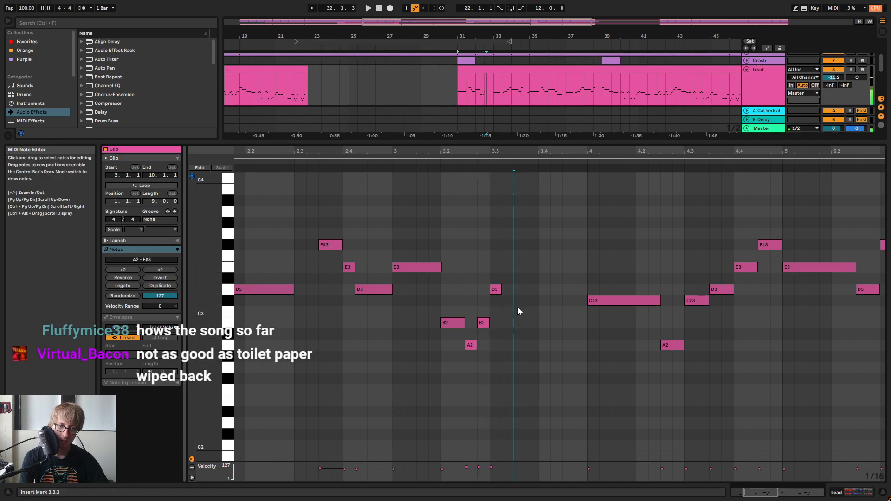
{"action": "key", "text": "ctrl+v"}
{"action": "left_click", "coordinate": [416, 161]}
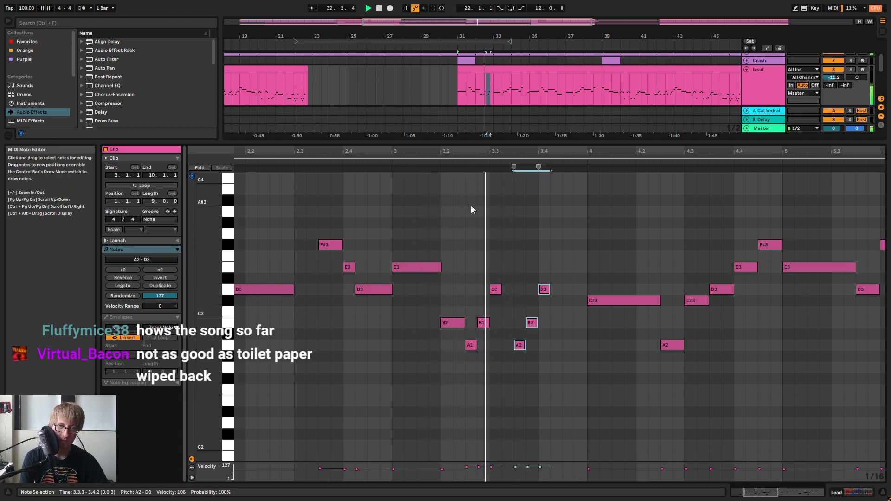
Copy the A2 and B2 notes from 3.3.3 to 3.4.3 to complete the run leading into bar 4
{"action": "left_click_drag", "start_coordinate": [517, 364], "coordinate": [545, 319]}
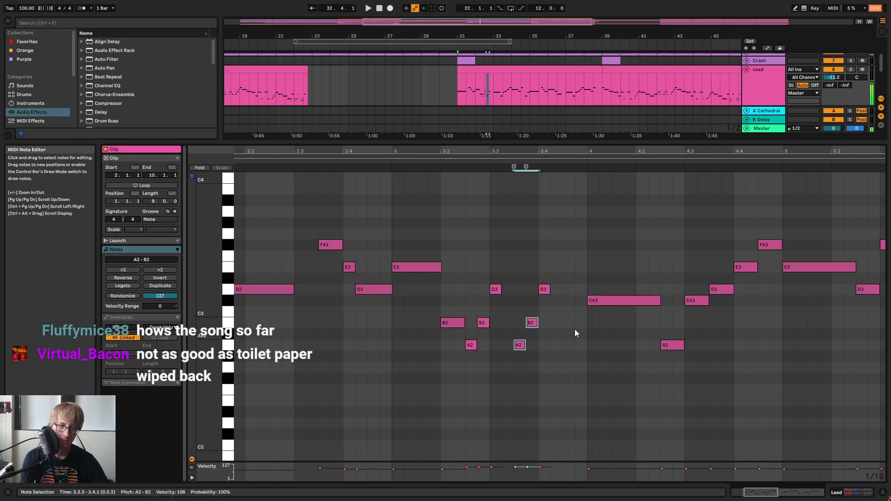
{"action": "left_click_drag", "start_coordinate": [586, 152], "coordinate": [492, 286]}
{"action": "left_click_drag", "start_coordinate": [493, 36], "coordinate": [508, 9]}
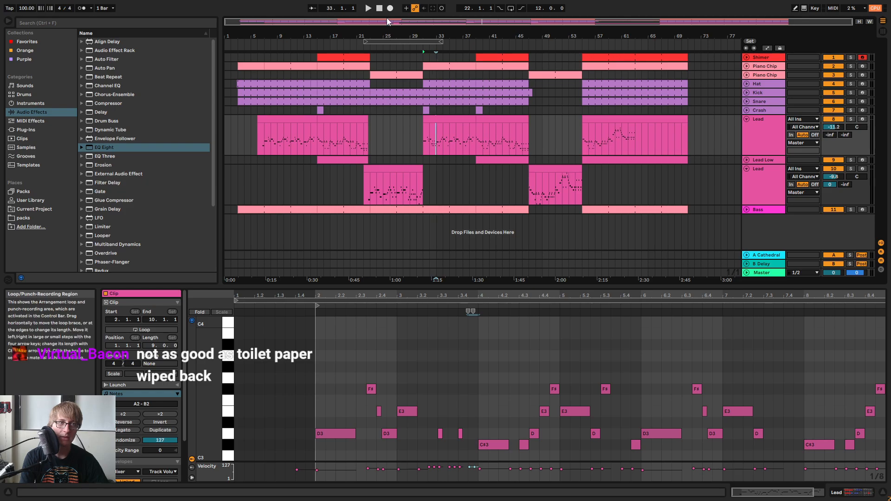
Reopen the Lead clip spanning bars 31 to 39 in an enlarged note editor and audition its opening bars
{"action": "left_click", "coordinate": [378, 8]}
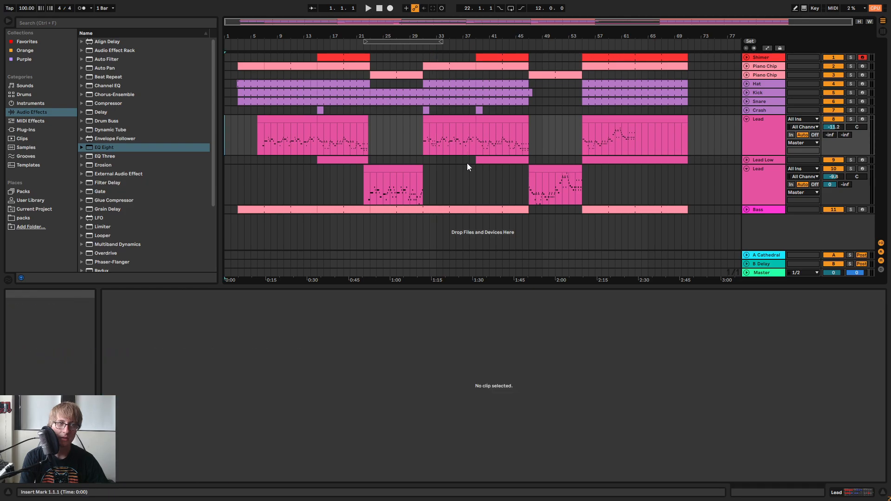
{"action": "left_click", "coordinate": [444, 127]}
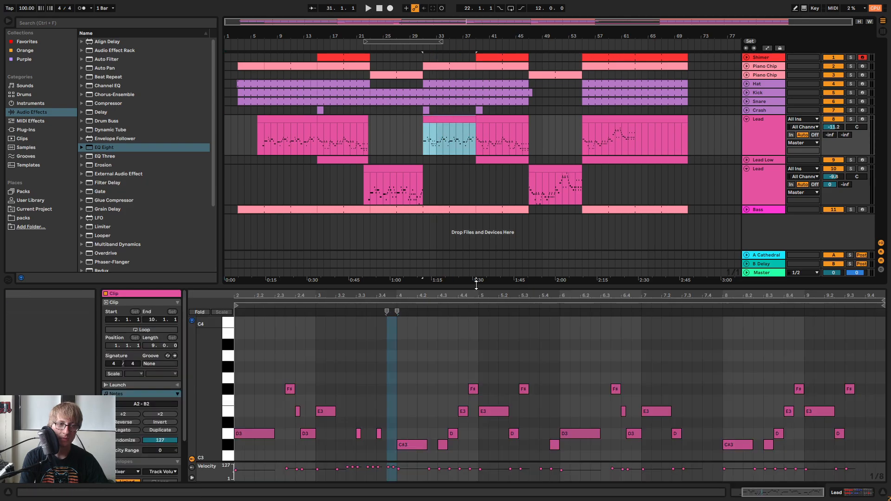
{"action": "left_click_drag", "start_coordinate": [478, 286], "coordinate": [484, 156]}
{"action": "left_click", "coordinate": [394, 176]}
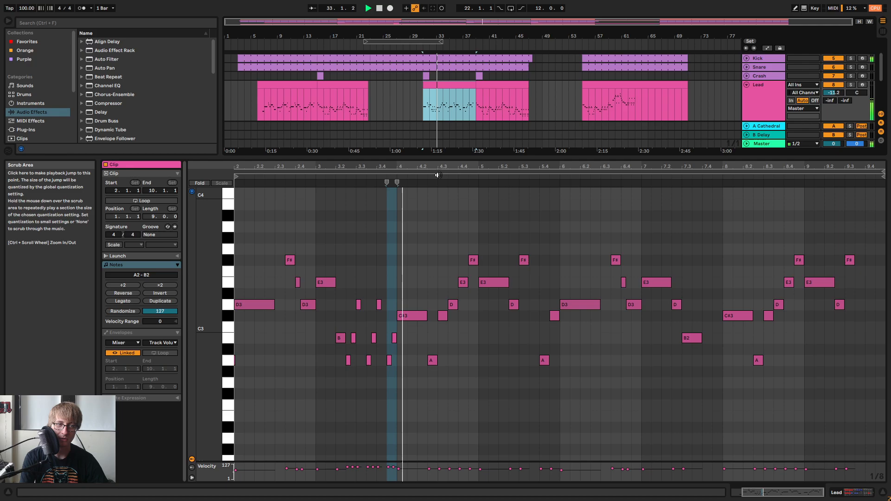
{"action": "left_click", "coordinate": [532, 239]}
{"action": "key", "text": "space"}
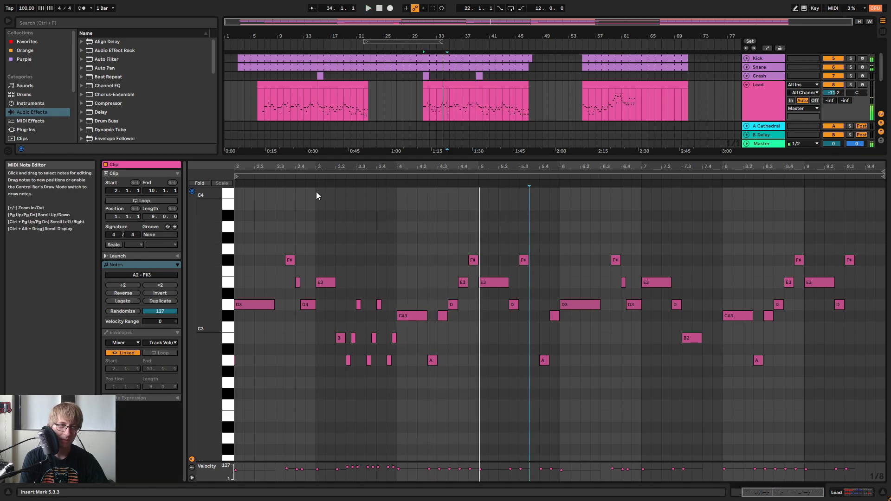
Play the clip's new run from bar 3 and the following phrase in bar 4 in a close view
{"action": "left_click", "coordinate": [315, 181]}
{"action": "left_click_drag", "start_coordinate": [315, 165], "coordinate": [360, 201]}
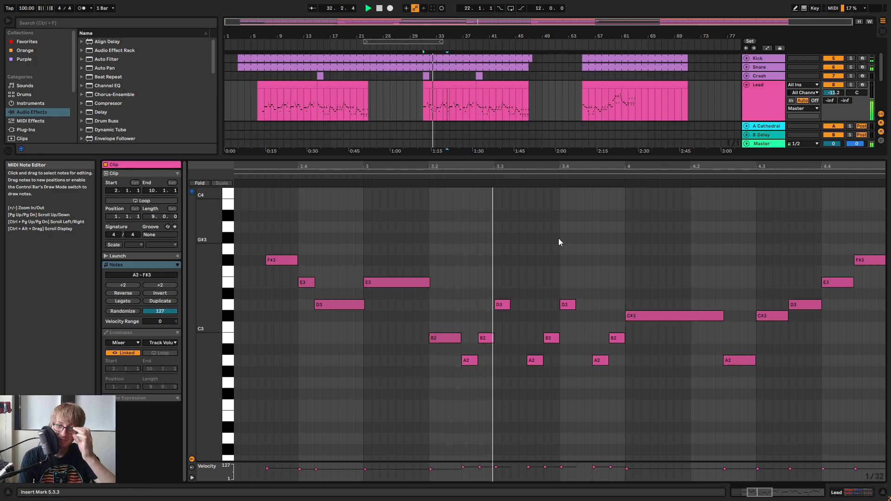
{"action": "left_click", "coordinate": [651, 234]}
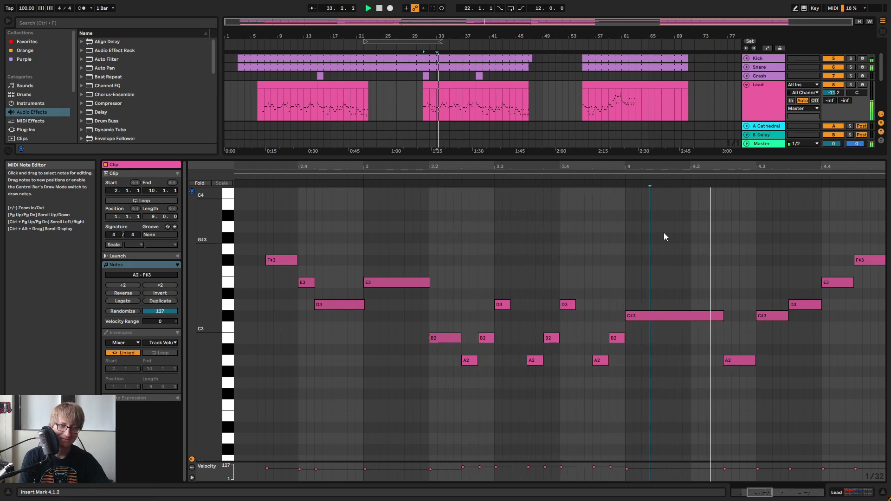
{"action": "key", "text": "space"}
{"action": "mouse_move", "coordinate": [726, 169]}
{"action": "left_mouse_down"}
{"action": "mouse_move", "coordinate": [513, 171]}
{"action": "mouse_move", "coordinate": [513, 161]}
{"action": "left_mouse_up"}
{"action": "key", "text": "space"}
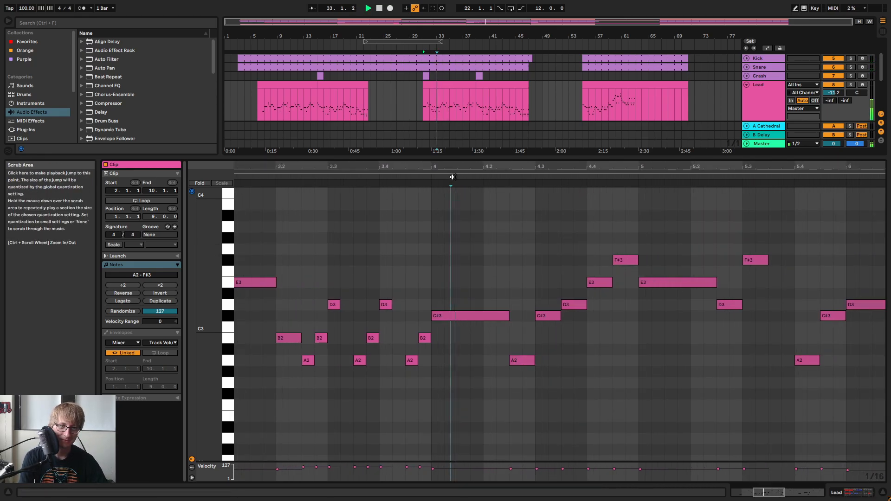
{"action": "left_click", "coordinate": [599, 364]}
{"action": "key", "text": "space"}
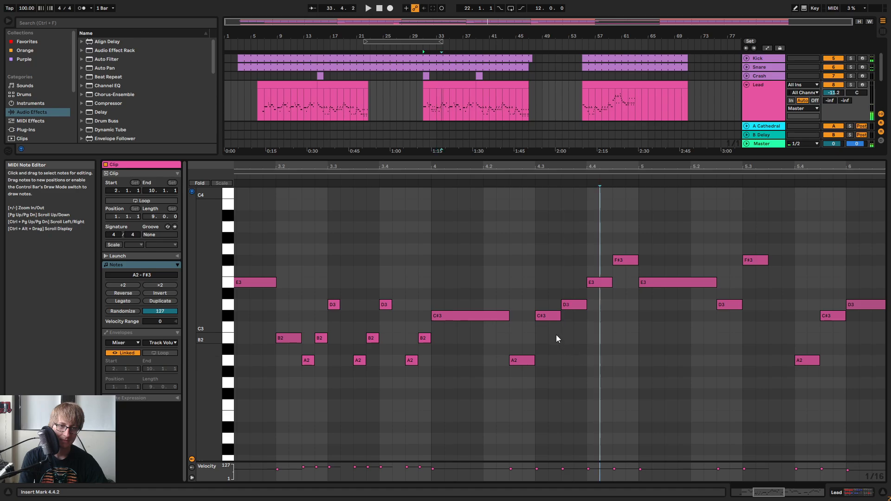
Copy the A2 note from 4.2.3 to 4.3.3, beneath the D3 note
{"action": "left_click_drag", "start_coordinate": [519, 377], "coordinate": [530, 350]}
{"action": "key", "text": "ctrl+c"}
{"action": "left_click", "coordinate": [564, 348]}
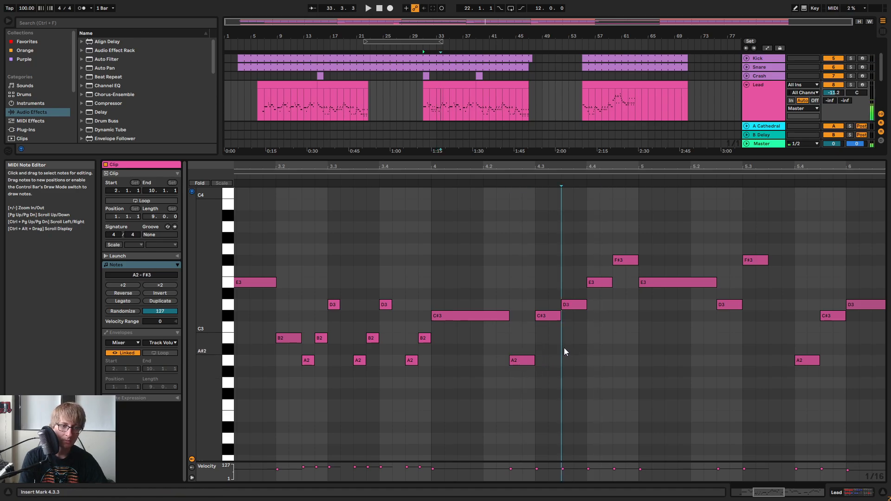
{"action": "key", "text": "ctrl+v"}
{"action": "left_click_drag", "start_coordinate": [568, 165], "coordinate": [568, 174]}
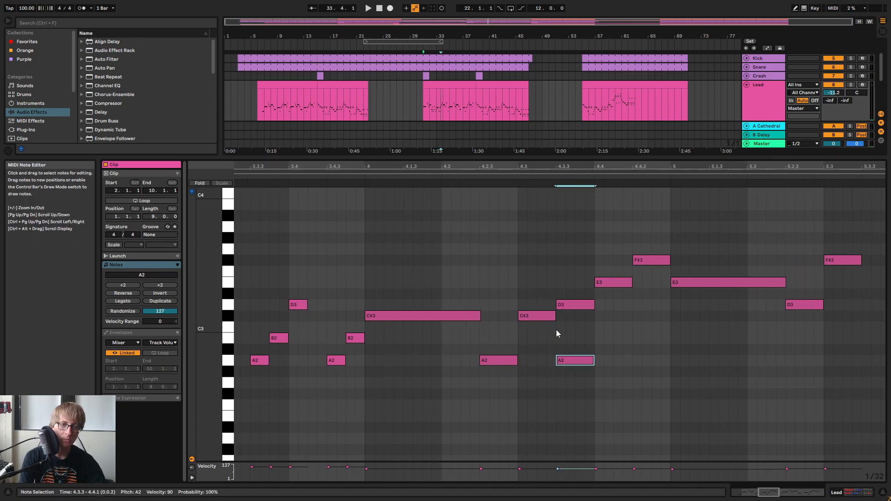
Delete the D3 note above the A2 at 4.3.3 and play the phrase from bar 4
{"action": "left_click", "coordinate": [573, 304]}
{"action": "key", "text": "Delete"}
{"action": "left_click", "coordinate": [555, 316]}
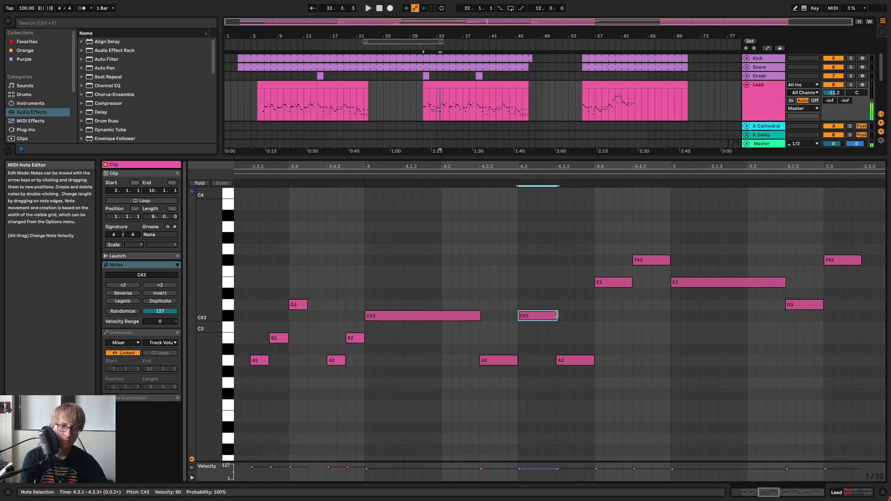
{"action": "left_click", "coordinate": [363, 177]}
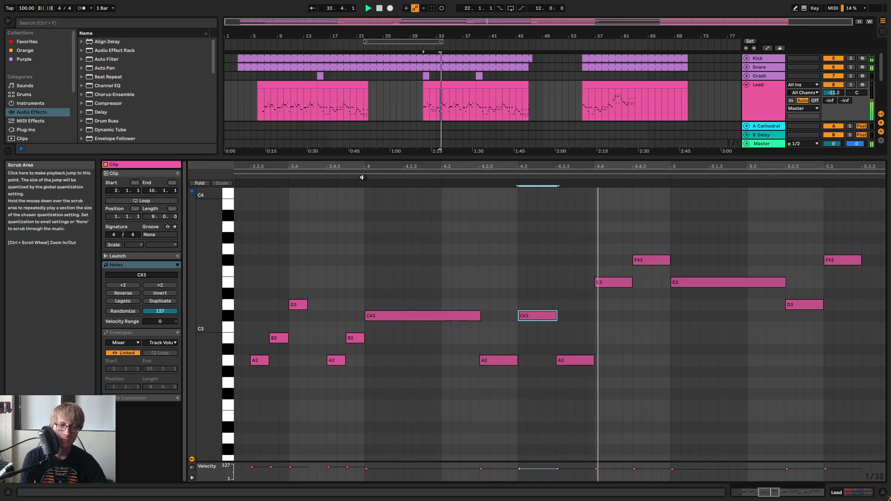
{"action": "key", "text": "space"}
Lower the E3 note at 4.4.1 to C#3 and play the phrase around bar 4
{"action": "left_click_drag", "start_coordinate": [609, 280], "coordinate": [610, 320]}
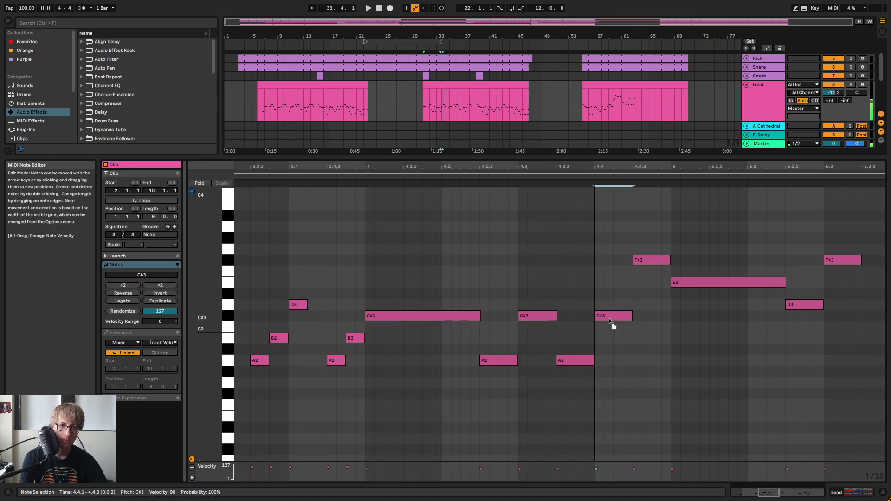
{"action": "left_click", "coordinate": [355, 178]}
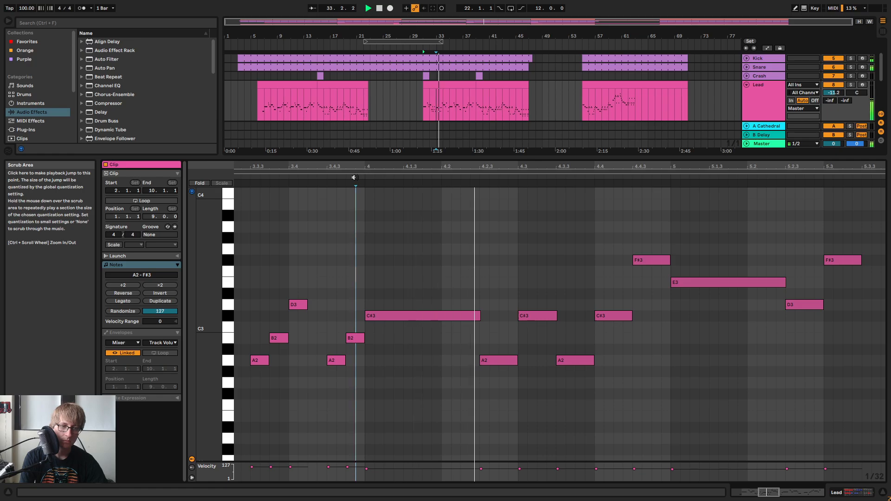
{"action": "key", "text": "space"}
Replace the two notes from 4.4.1 with a rising sixteenth-note run of C#3, D3, E3 and F#3, and audition it from bar 4
{"action": "left_click_drag", "start_coordinate": [616, 167], "coordinate": [615, 148]}
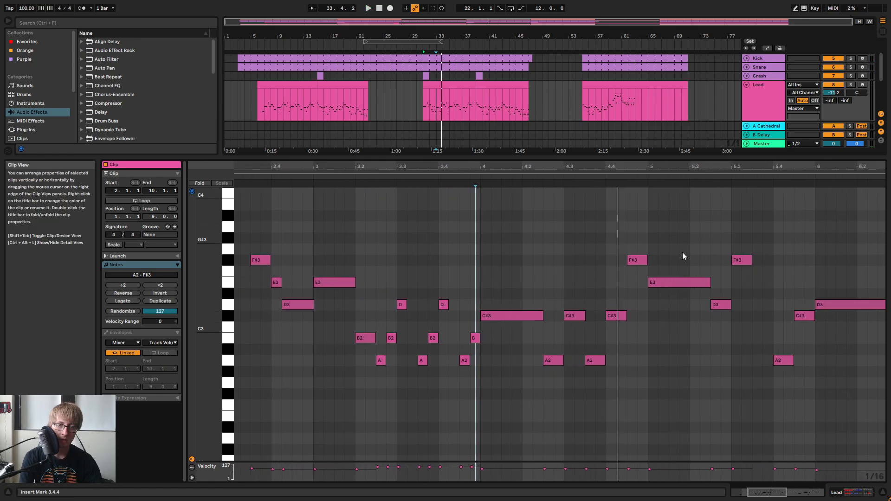
{"action": "left_click", "coordinate": [625, 326]}
{"action": "double_click", "coordinate": [611, 314]}
{"action": "double_click", "coordinate": [611, 315]}
{"action": "double_click", "coordinate": [623, 304]}
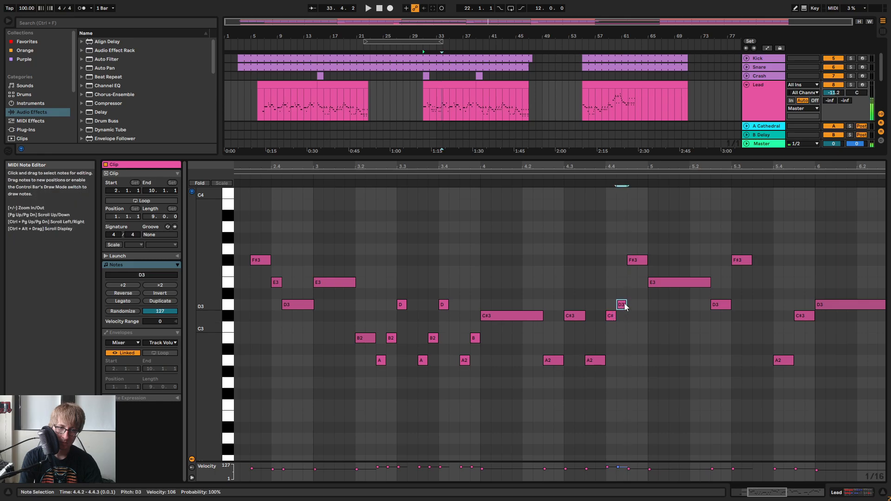
{"action": "double_click", "coordinate": [633, 282]}
{"action": "double_click", "coordinate": [643, 260]}
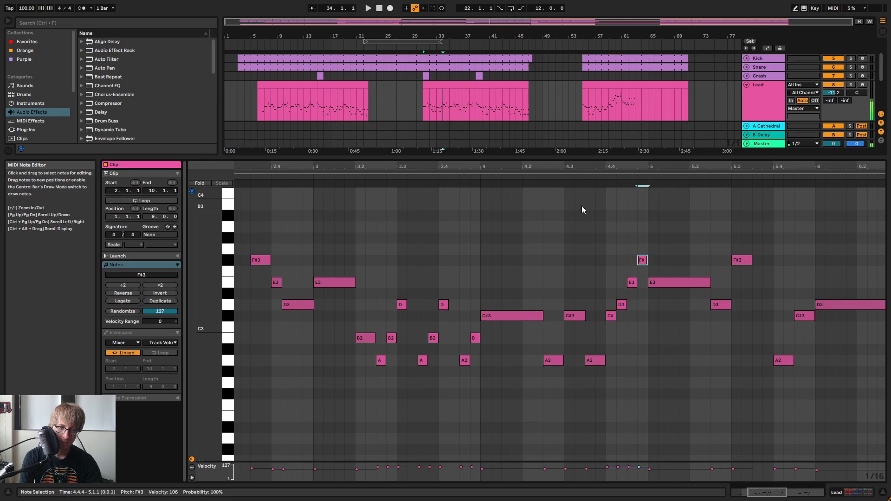
{"action": "left_click", "coordinate": [492, 176]}
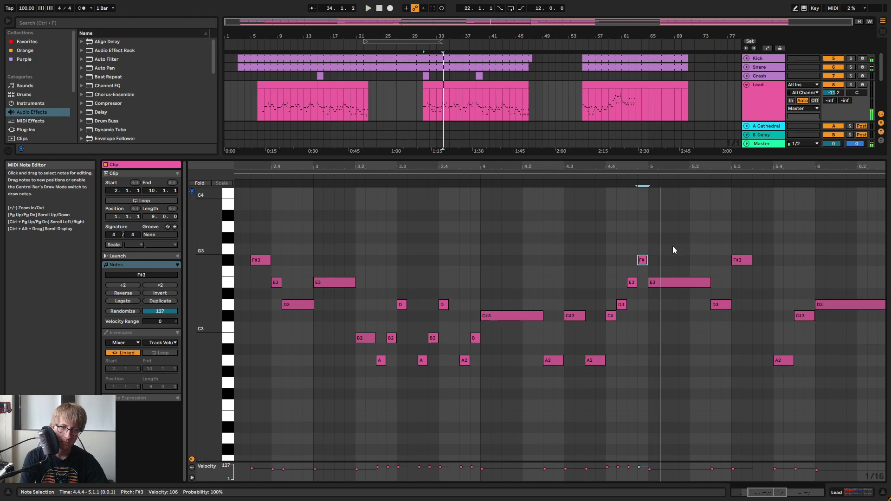
{"action": "key", "text": "space"}
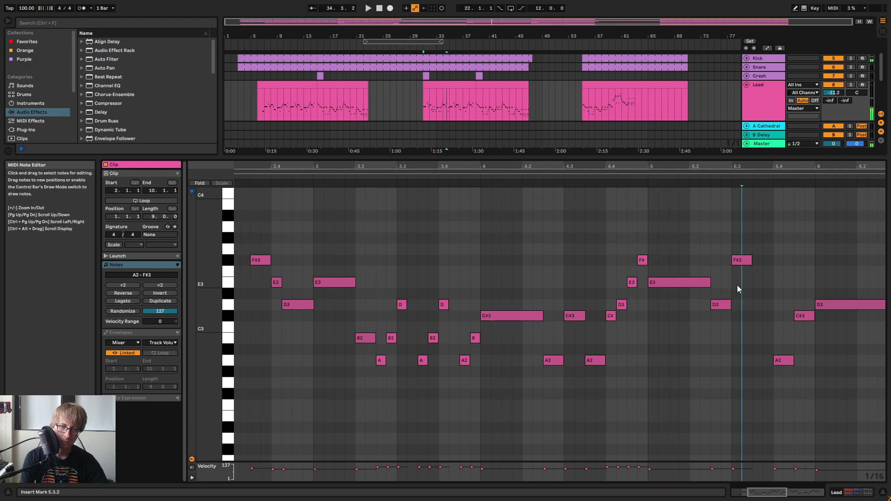
Shorten the long E3 note at 5.1.1 to end at 5.1.3 and play the transition into bar 5
{"action": "left_click", "coordinate": [737, 286]}
{"action": "left_click_drag", "start_coordinate": [710, 283], "coordinate": [667, 284]}
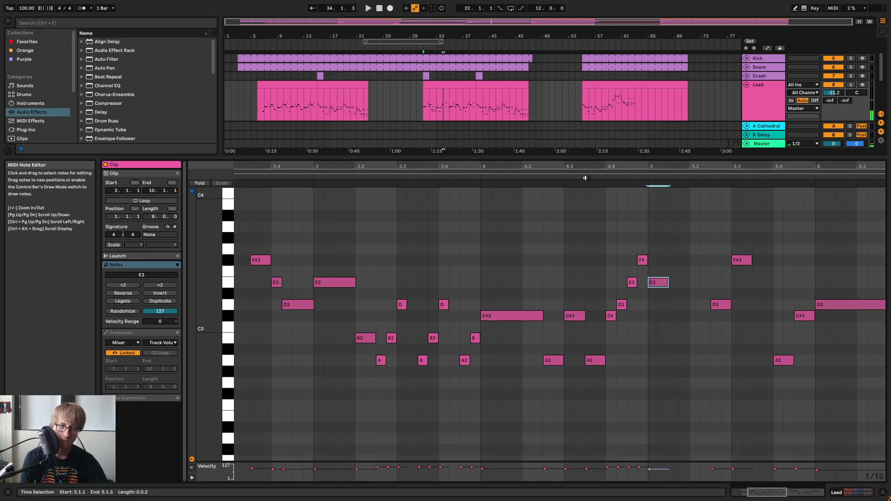
{"action": "left_click", "coordinate": [571, 170]}
{"action": "key", "text": "space"}
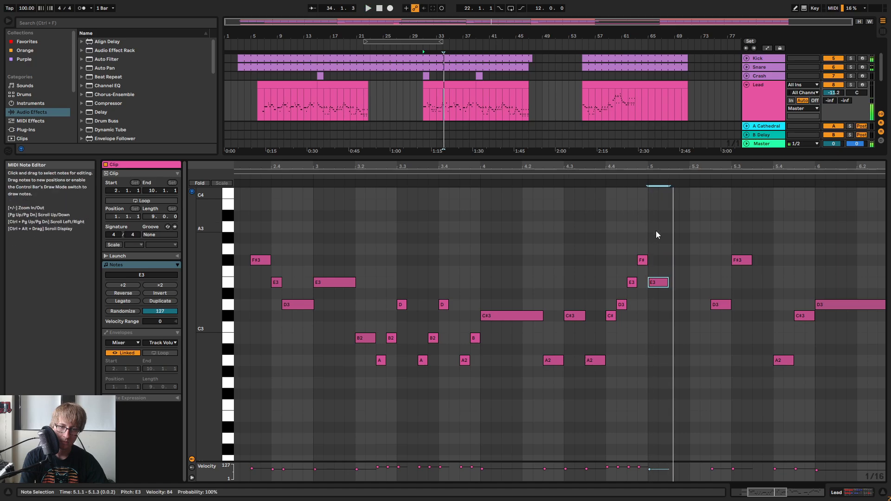
Add a sixteenth D3 note at 5.1.3, right after the shortened E3, and audition it
{"action": "left_click_drag", "start_coordinate": [686, 169], "coordinate": [685, 150]}
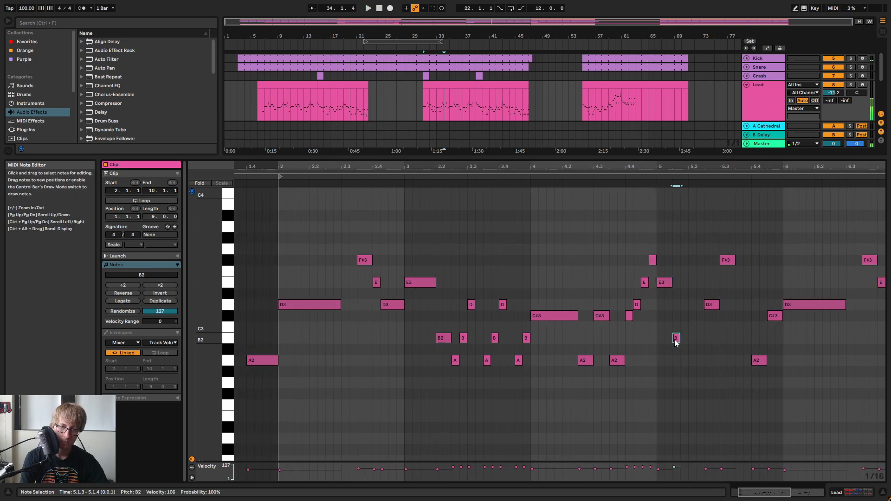
{"action": "key", "text": "Up"}
{"action": "key", "text": "Up"}
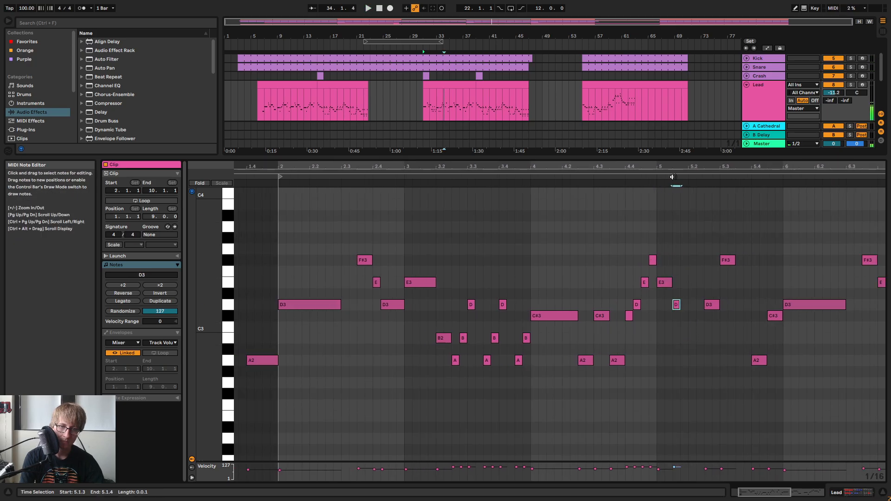
{"action": "left_click", "coordinate": [642, 172]}
{"action": "left_click", "coordinate": [640, 176]}
{"action": "key", "text": "space"}
{"action": "left_click_drag", "start_coordinate": [698, 167], "coordinate": [647, 163]}
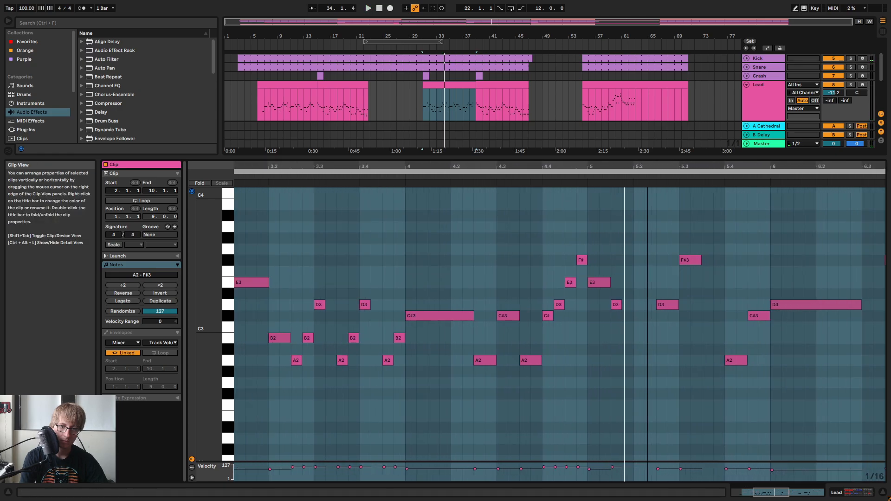
Add a sixteenth B2 note at 5.1.4 after the D3
{"action": "left_click", "coordinate": [626, 338]}
{"action": "double_click", "coordinate": [627, 338]}
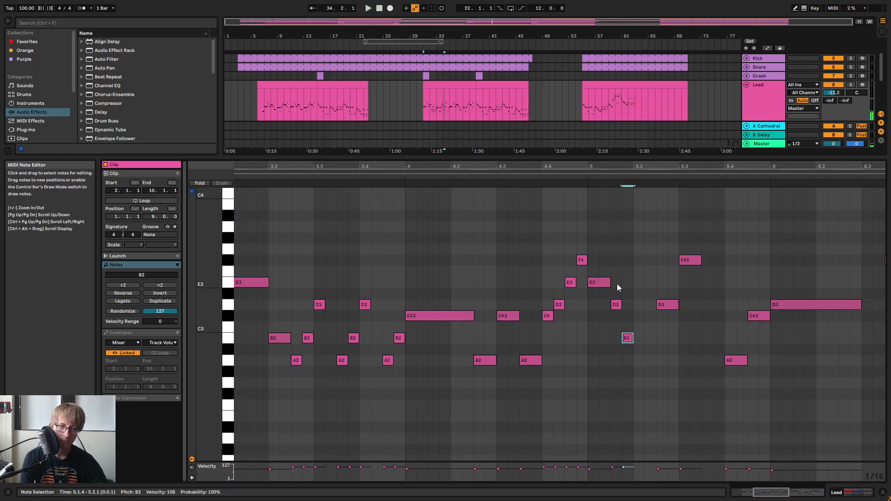
Check the end of the E3 note at 5.1.1 up close and play the phrase from bar 4 into bar 5
{"action": "left_click", "coordinate": [601, 283]}
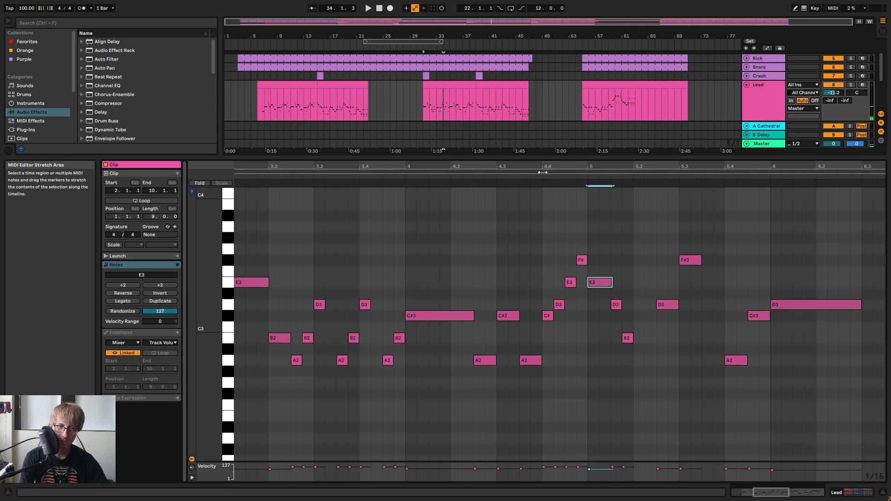
{"action": "left_click_drag", "start_coordinate": [606, 167], "coordinate": [608, 197]}
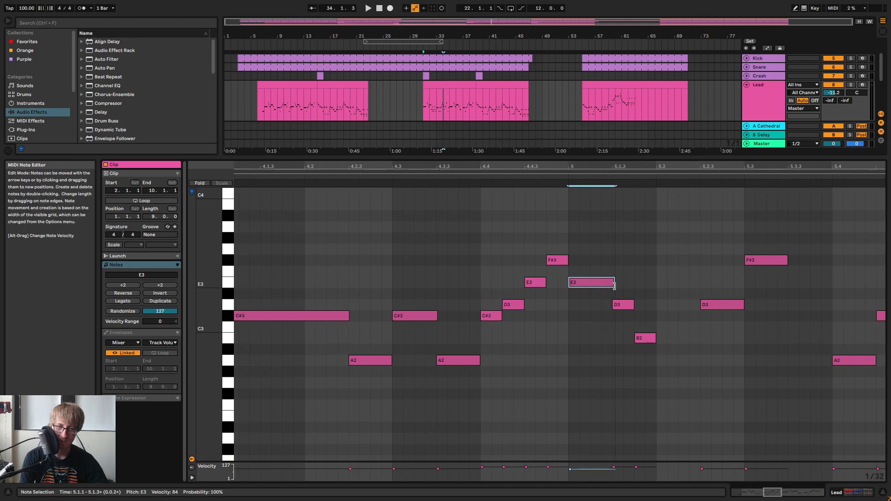
{"action": "left_click_drag", "start_coordinate": [605, 167], "coordinate": [606, 138]}
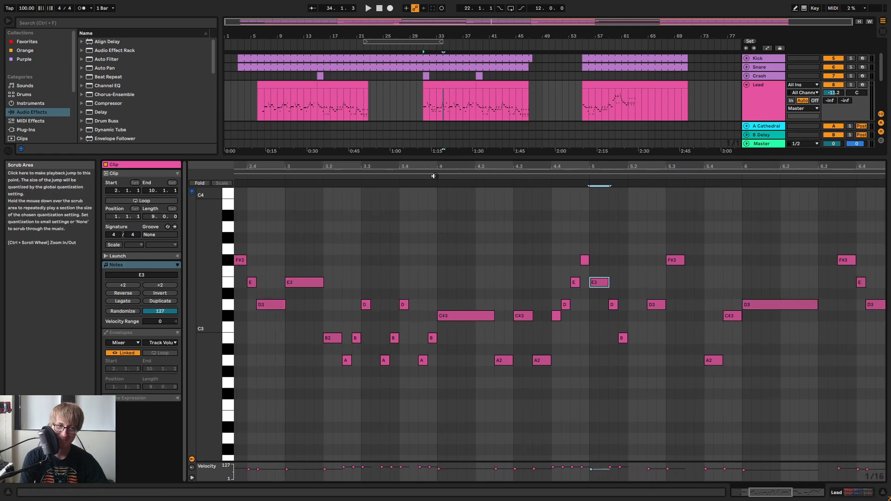
{"action": "left_click", "coordinate": [436, 177]}
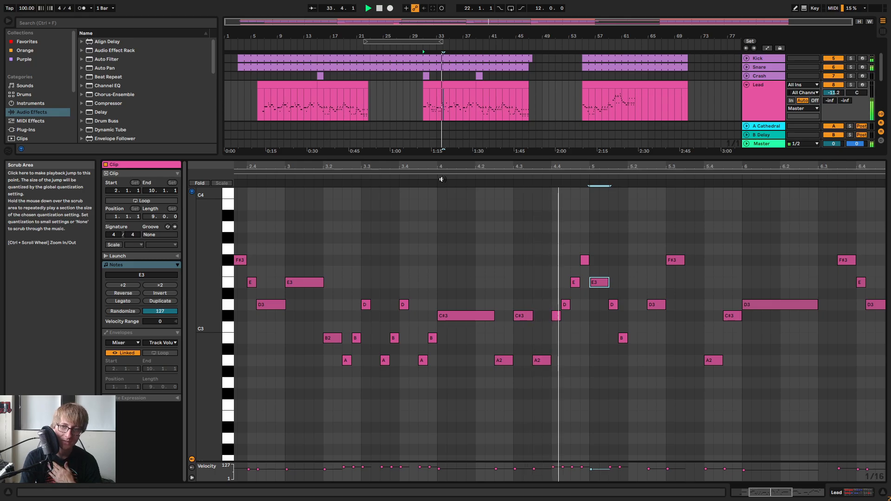
{"action": "key", "text": "space"}
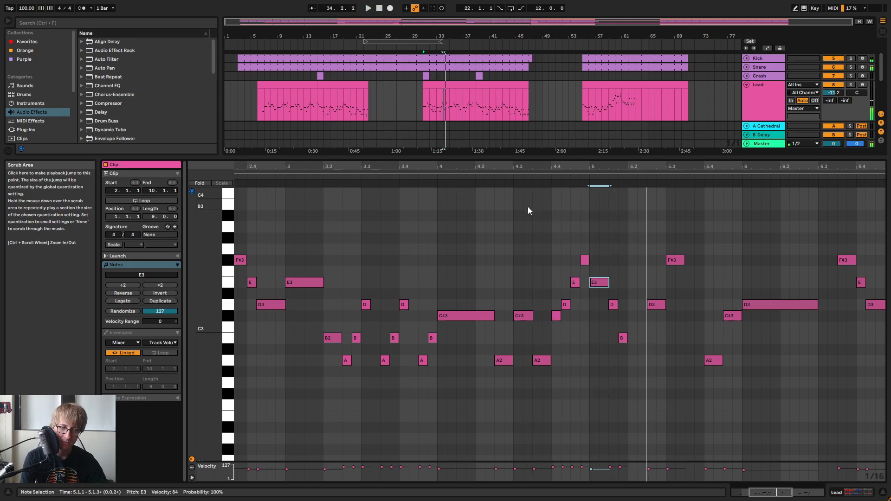
{"action": "left_click", "coordinate": [581, 181]}
{"action": "key", "text": "space"}
{"action": "key", "text": "space"}
{"action": "left_click_drag", "start_coordinate": [628, 167], "coordinate": [625, 208]}
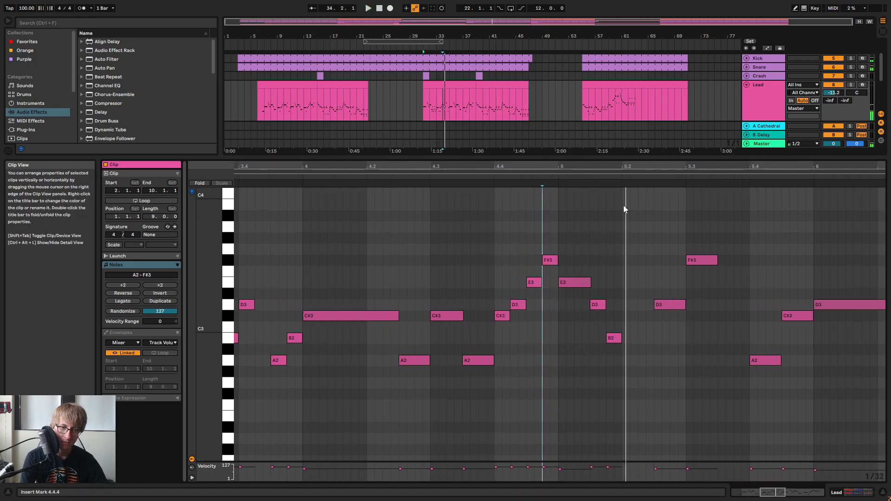
{"action": "left_click_drag", "start_coordinate": [627, 168], "coordinate": [631, 133]}
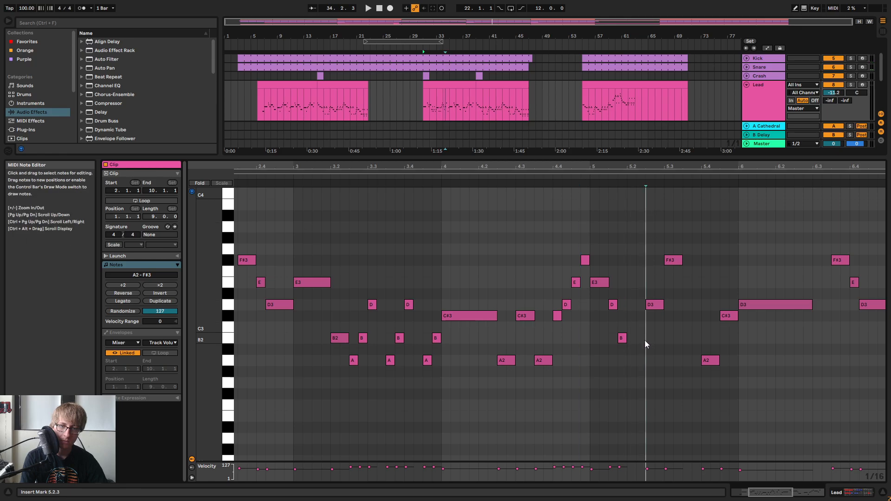
Move the D3 note from 5.2.3 to F#3 at 5.2.1 and play the start of bar 5
{"action": "double_click", "coordinate": [634, 283]}
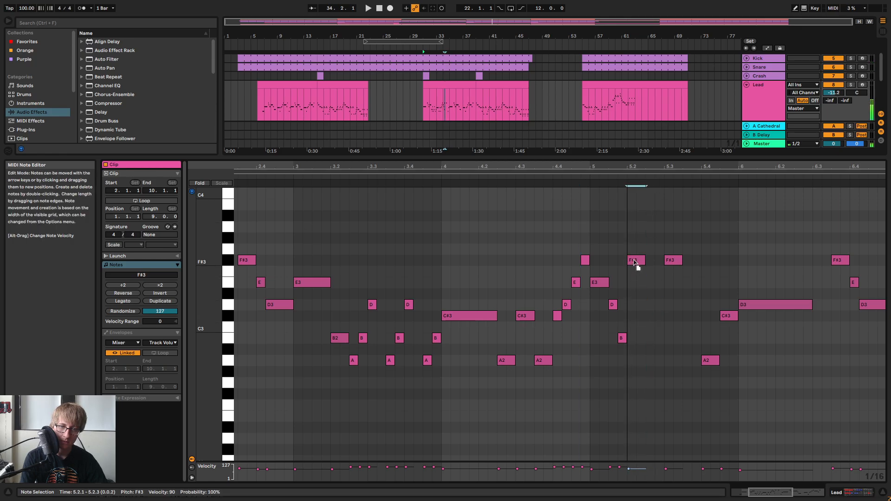
{"action": "left_click", "coordinate": [582, 179]}
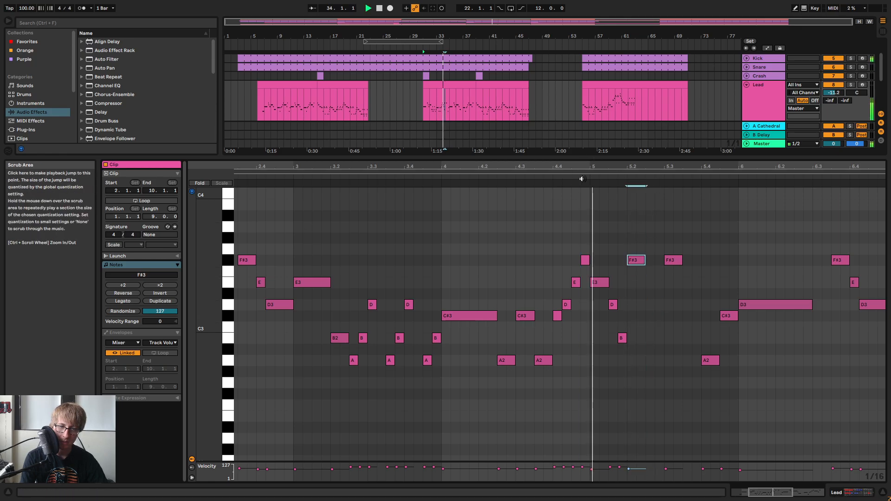
{"action": "key", "text": "space"}
Delete the F#3 notes at 5.3.1 and 5.2.1
{"action": "left_click", "coordinate": [663, 294]}
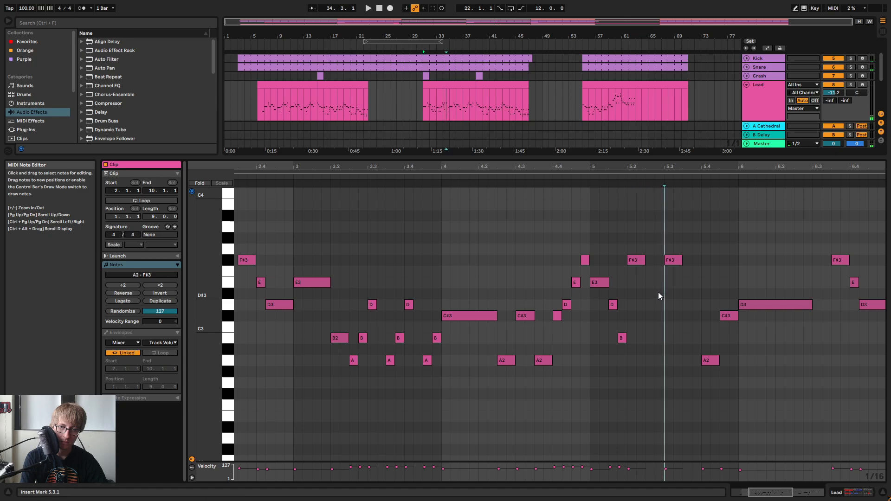
{"action": "left_click", "coordinate": [673, 260]}
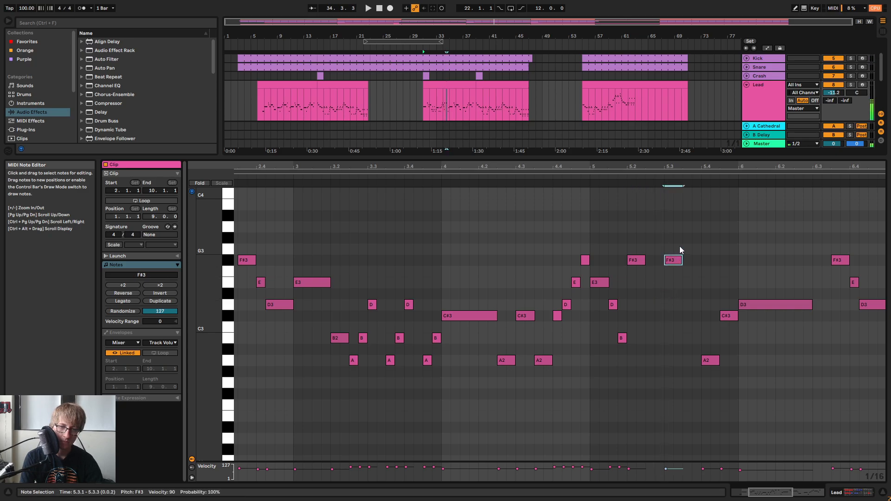
{"action": "key", "text": "Delete"}
{"action": "left_click", "coordinate": [637, 260]}
{"action": "key", "text": "Delete"}
Copy the E3, D3 and B2 group from 5.1.1 to 5.2.1 and raise the copy's first note to F#3
{"action": "mouse_move", "coordinate": [656, 253]}
{"action": "left_mouse_down"}
{"action": "mouse_move", "coordinate": [635, 366]}
{"action": "mouse_move", "coordinate": [598, 372]}
{"action": "left_mouse_up"}
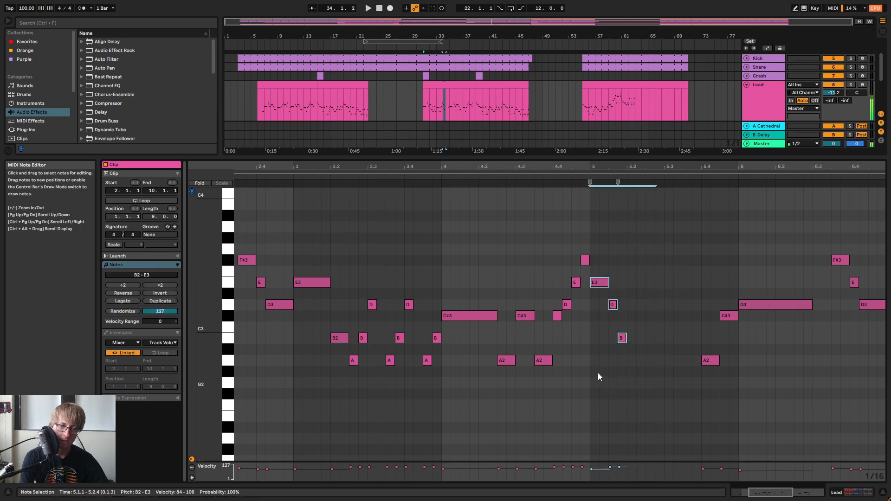
{"action": "key", "text": "ctrl+c"}
{"action": "left_click", "coordinate": [628, 286]}
{"action": "key", "text": "ctrl+v"}
{"action": "left_click", "coordinate": [635, 282]}
{"action": "left_click_drag", "start_coordinate": [635, 283], "coordinate": [638, 260]}
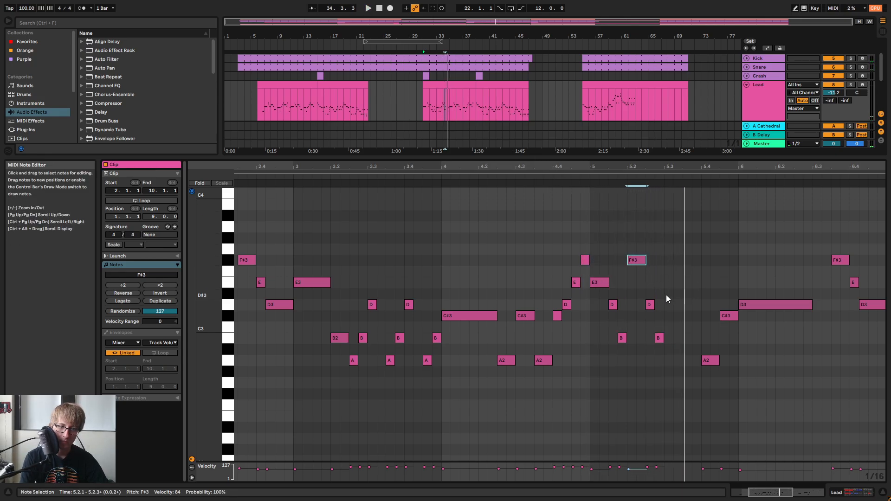
Remove the A2 and C#3 notes at the end of bar 5, duplicate the six-note phrase to 5.3.1, and audition it
{"action": "left_click", "coordinate": [708, 382]}
{"action": "left_click_drag", "start_coordinate": [694, 250], "coordinate": [590, 378]}
{"action": "left_click_drag", "start_coordinate": [690, 244], "coordinate": [597, 370]}
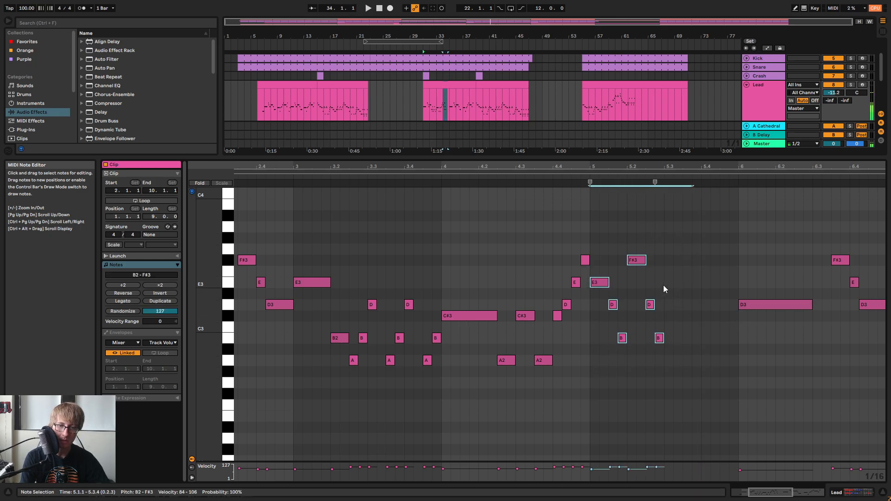
{"action": "key", "text": "ctrl+d"}
{"action": "key", "text": "space"}
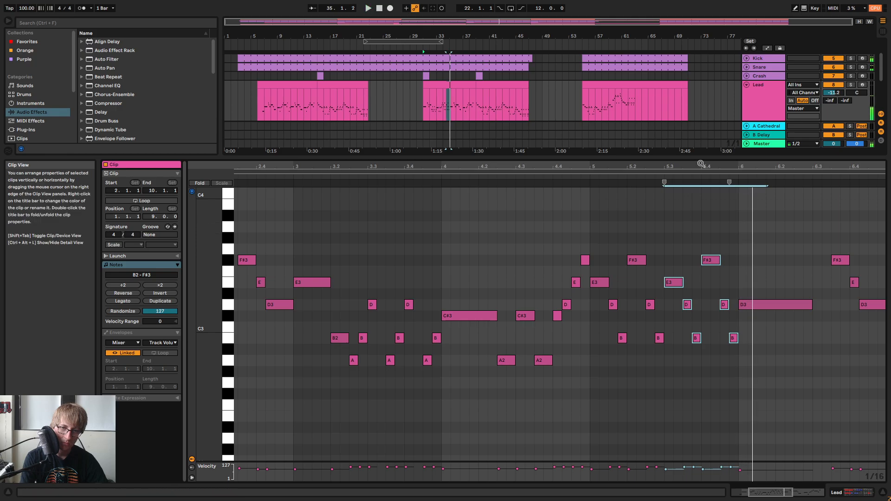
Play the Lead clip from its beginning through the new runs in bars 3 to 5
{"action": "left_click_drag", "start_coordinate": [701, 164], "coordinate": [577, 156]}
{"action": "key", "text": "space"}
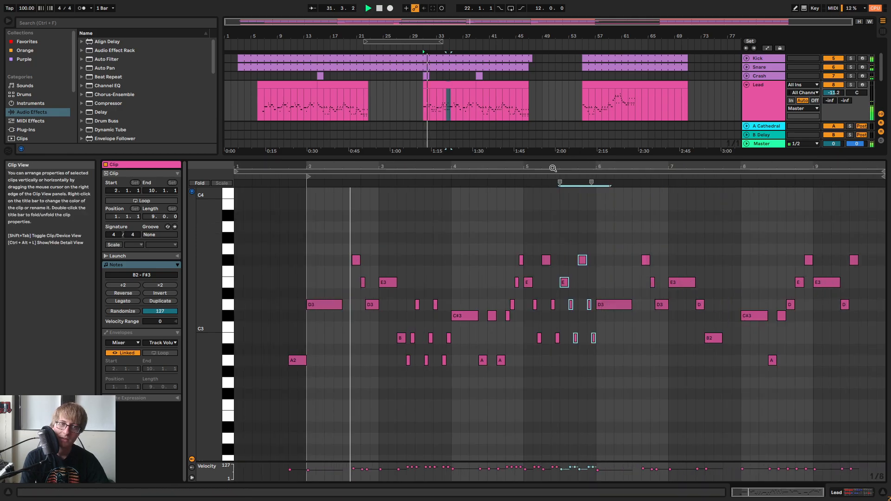
{"action": "left_click_drag", "start_coordinate": [553, 168], "coordinate": [633, 233]}
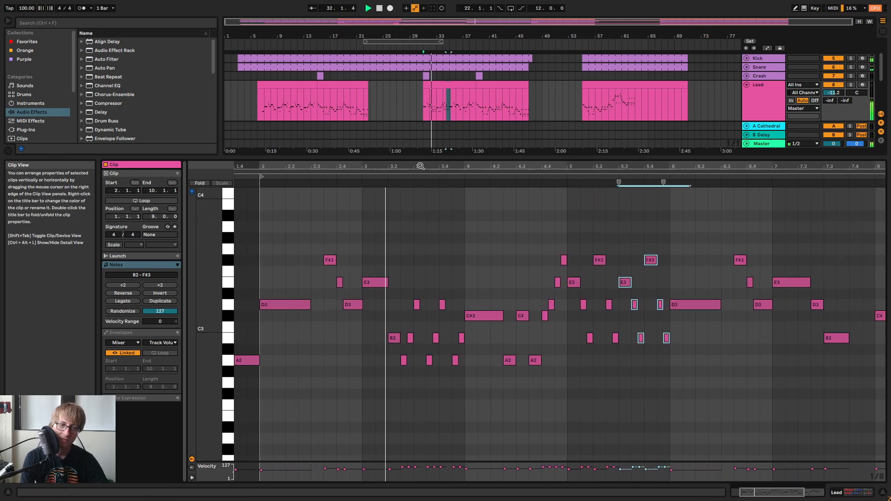
{"action": "left_click", "coordinate": [632, 232]}
Raise the E3 note at 5.3.1 to A3 and play the phrase from bar 5
{"action": "left_click_drag", "start_coordinate": [620, 166], "coordinate": [620, 183]}
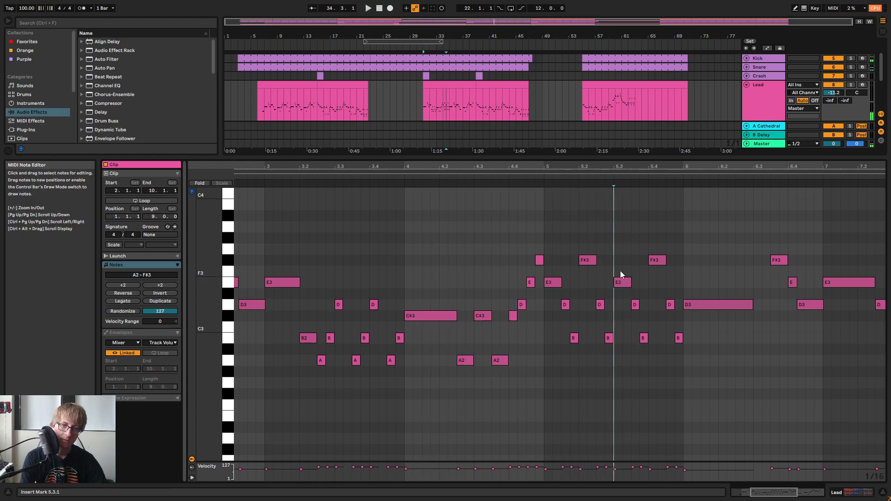
{"action": "left_click", "coordinate": [622, 282]}
{"action": "key", "text": "Up"}
{"action": "key", "text": "Up"}
{"action": "key", "text": "Up"}
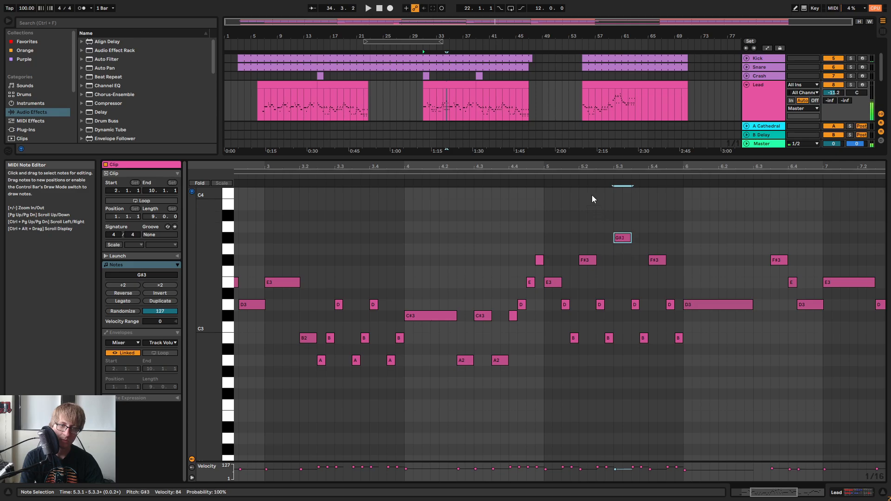
{"action": "key", "text": "Up"}
{"action": "key", "text": "Up"}
{"action": "left_click", "coordinate": [543, 175]}
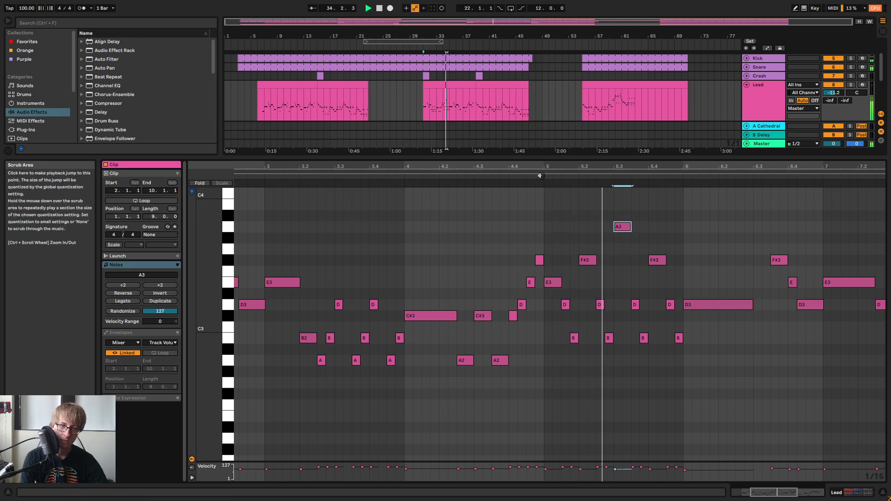
Try G3 for the F#3 note at 5.4.1, lower the A3 at 5.3.1 to G3, and audition the phrase from bar 5
{"action": "left_click", "coordinate": [655, 259]}
{"action": "key", "text": "Up"}
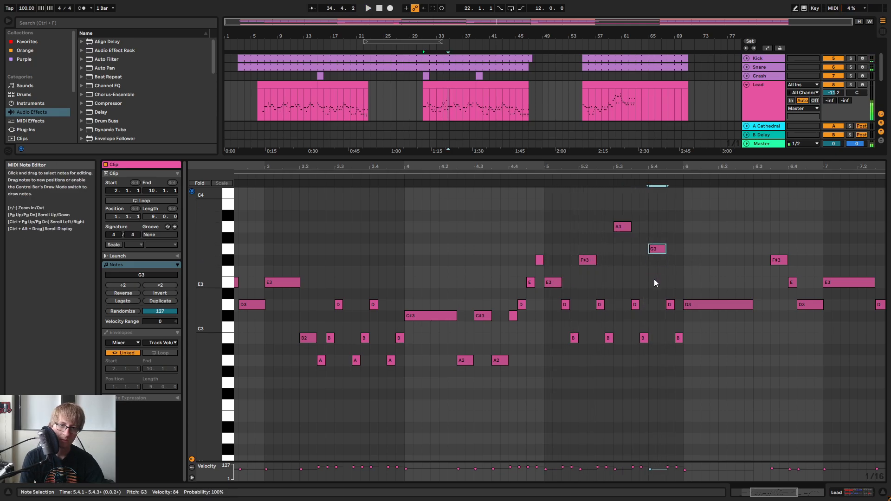
{"action": "left_click", "coordinate": [538, 177]}
{"action": "left_click", "coordinate": [541, 179]}
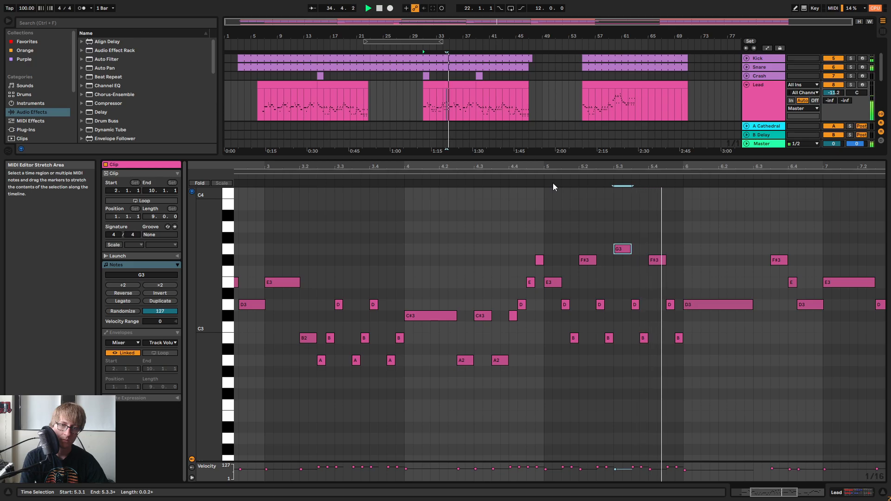
{"action": "left_click", "coordinate": [539, 180]}
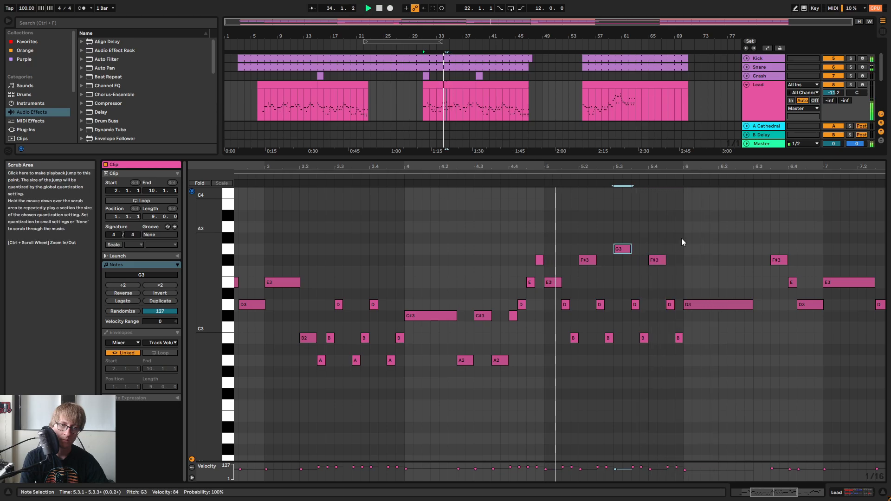
Lower the F#3 note at 5.4.1 to E3 and audition the run, including a pass from the clip's beginning
{"action": "left_click_drag", "start_coordinate": [659, 264], "coordinate": [662, 285]}
{"action": "key", "text": "space"}
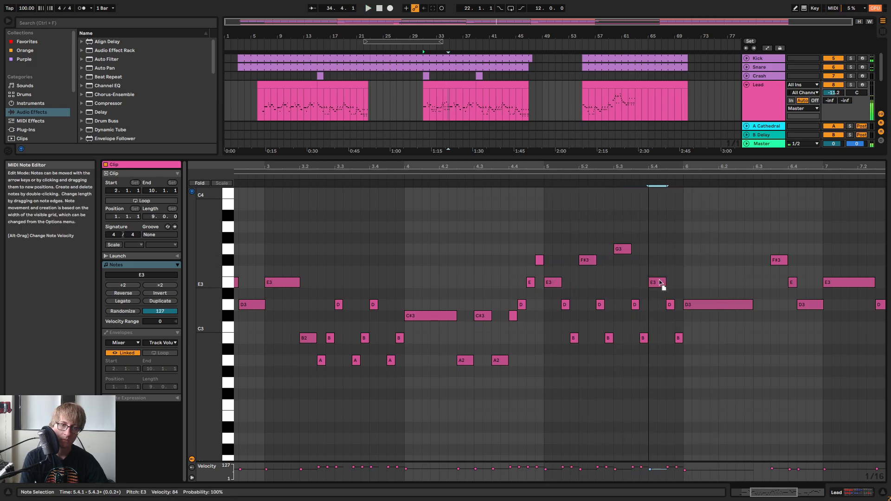
{"action": "left_click", "coordinate": [583, 175]}
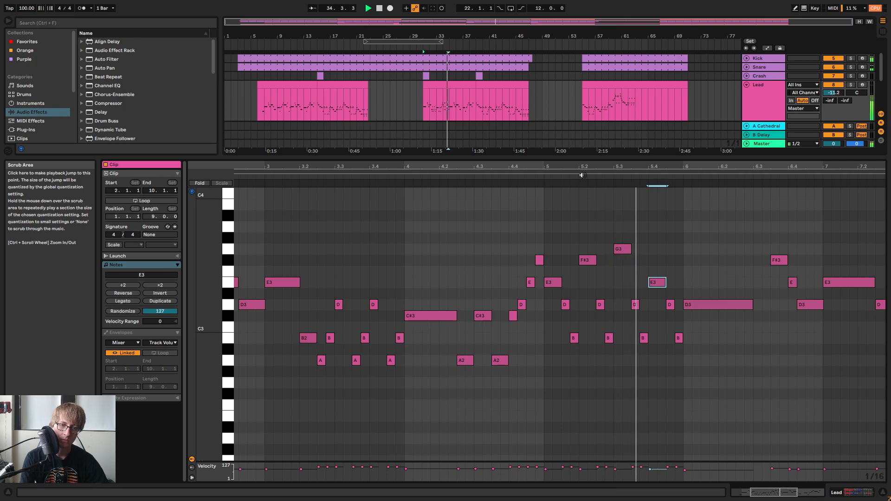
{"action": "left_click", "coordinate": [525, 175]}
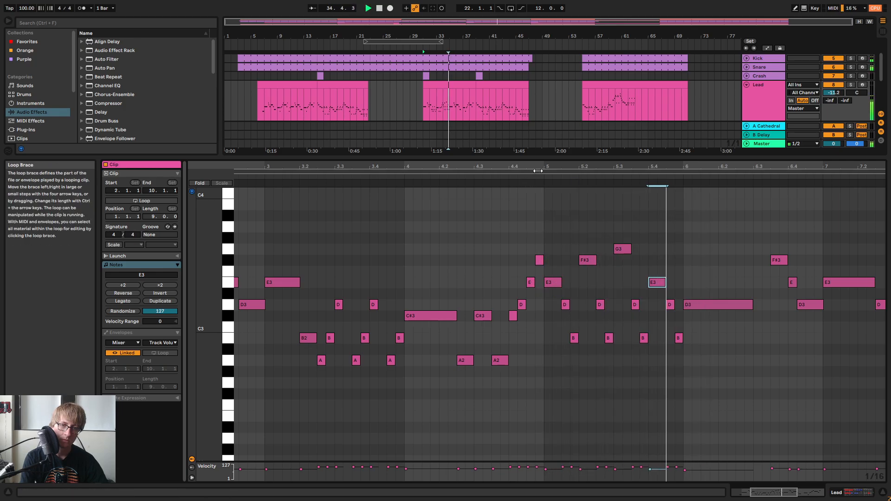
{"action": "left_click_drag", "start_coordinate": [580, 167], "coordinate": [583, 135]}
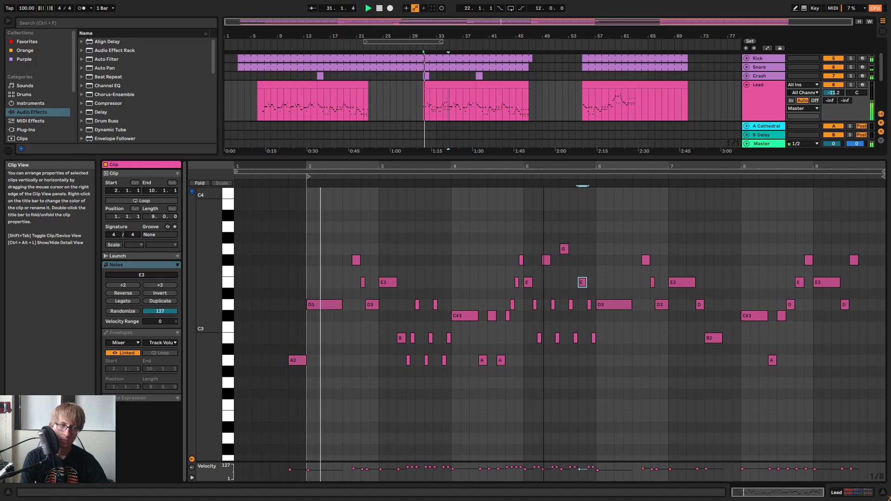
{"action": "left_click_drag", "start_coordinate": [545, 165], "coordinate": [545, 168]}
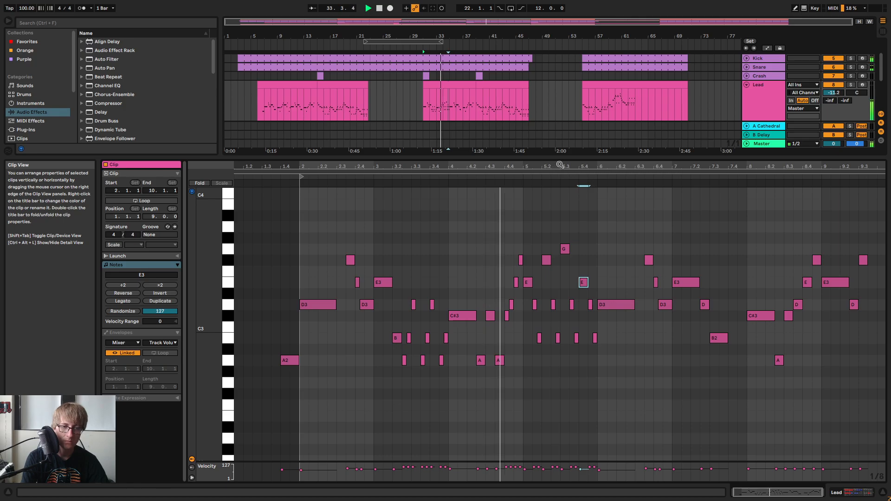
{"action": "left_click_drag", "start_coordinate": [560, 166], "coordinate": [554, 190]}
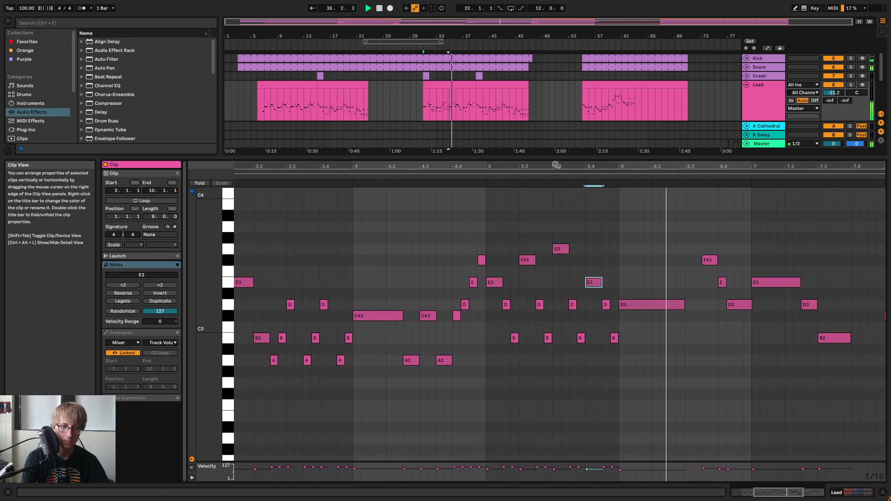
Raise the E3 note at 5.4.1 to A3 and play the clip from its beginning
{"action": "left_click_drag", "start_coordinate": [595, 287], "coordinate": [596, 228]}
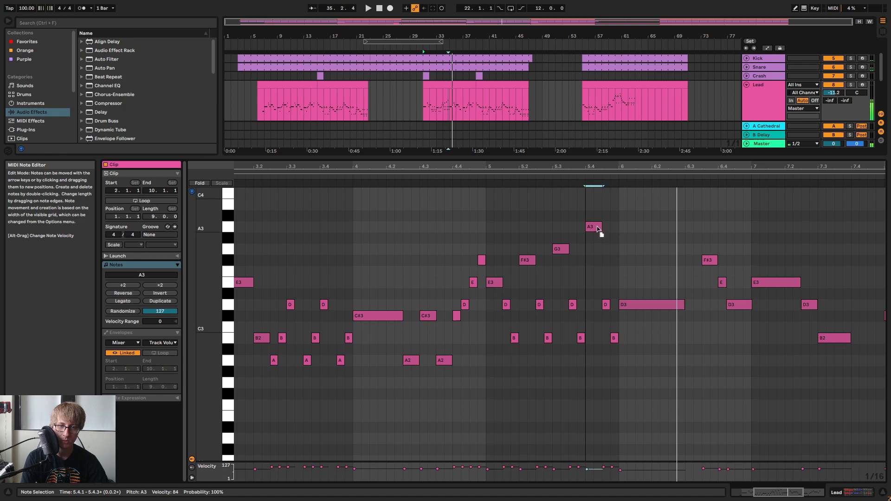
{"action": "left_click", "coordinate": [476, 176]}
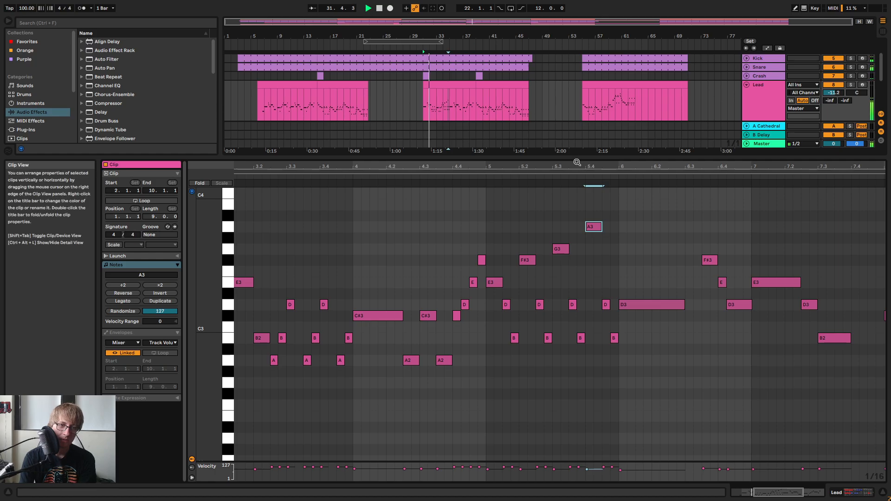
{"action": "left_click_drag", "start_coordinate": [577, 162], "coordinate": [577, 151]}
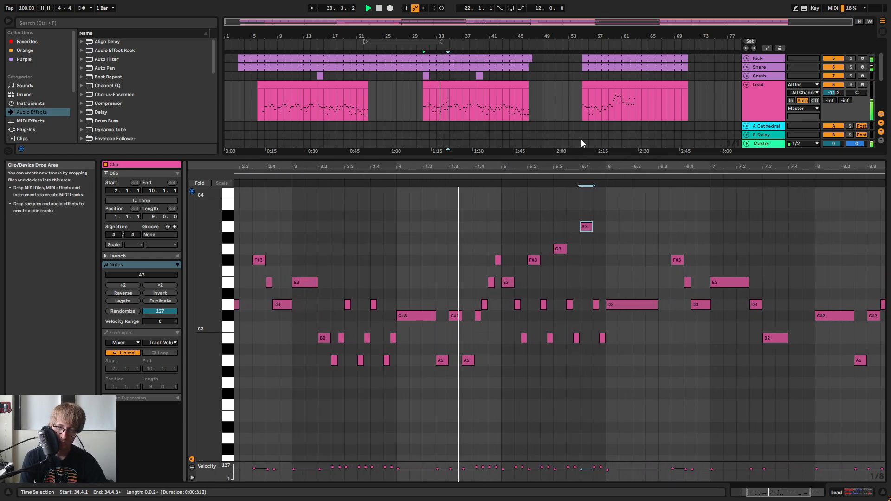
Audition bar 6 from its start up to the F#3 note at 6.3.3
{"action": "left_click", "coordinate": [657, 220]}
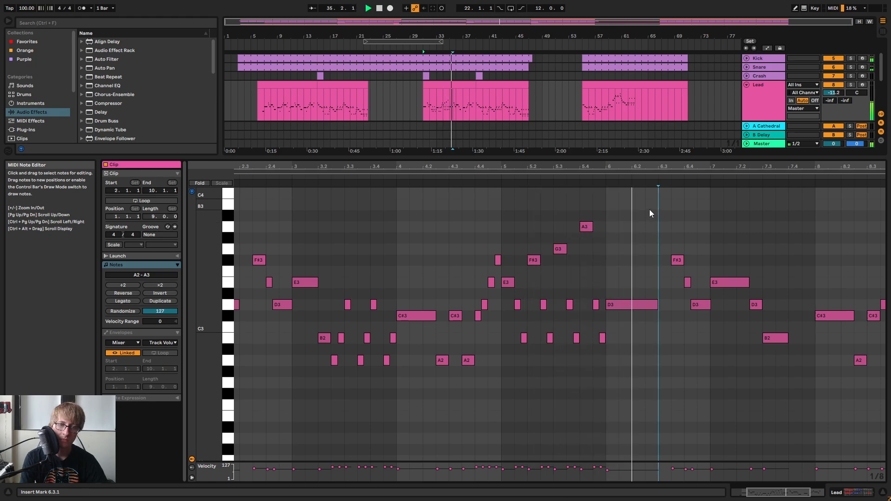
{"action": "scroll", "coordinate": [602, 179], "scroll_direction": "down", "scroll_amount": 2, "text": "ctrl"}
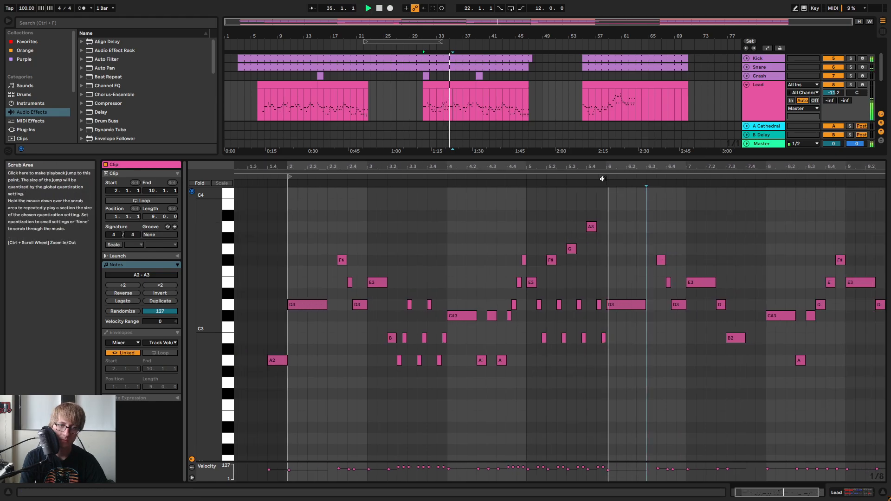
{"action": "scroll", "coordinate": [655, 165], "scroll_direction": "up", "scroll_amount": 2, "text": "ctrl"}
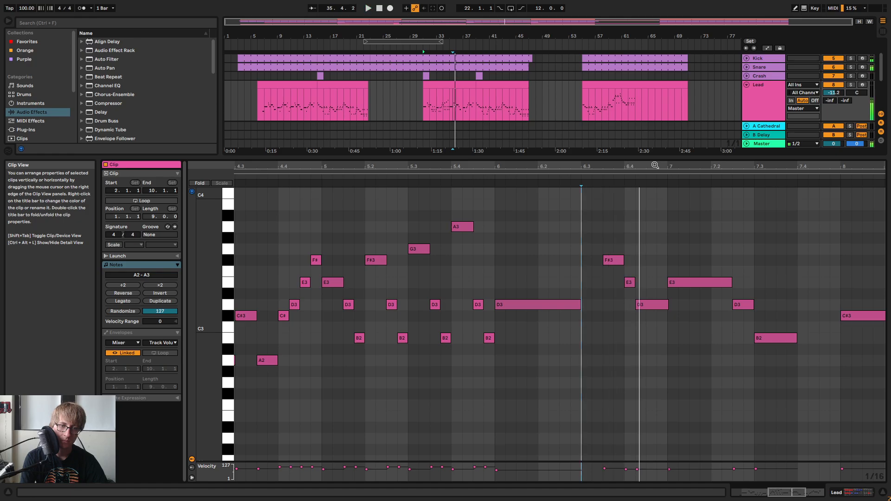
{"action": "left_click", "coordinate": [605, 294]}
{"action": "left_click", "coordinate": [522, 187]}
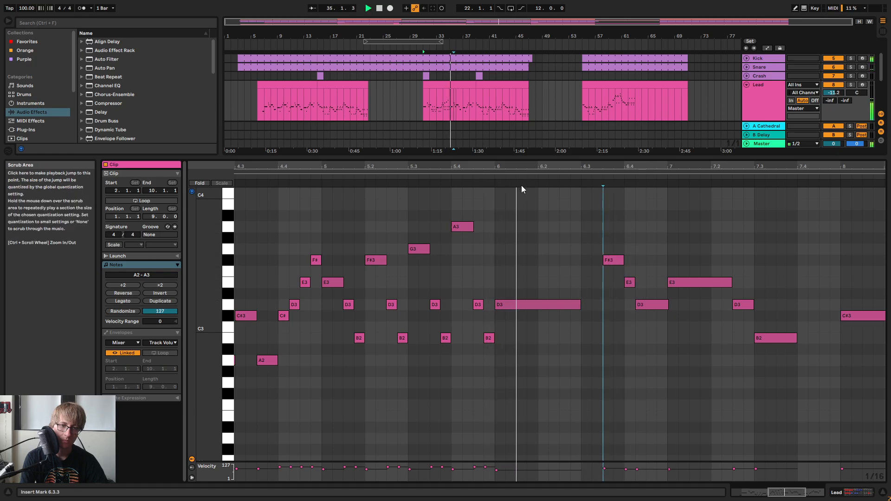
{"action": "key", "text": "space"}
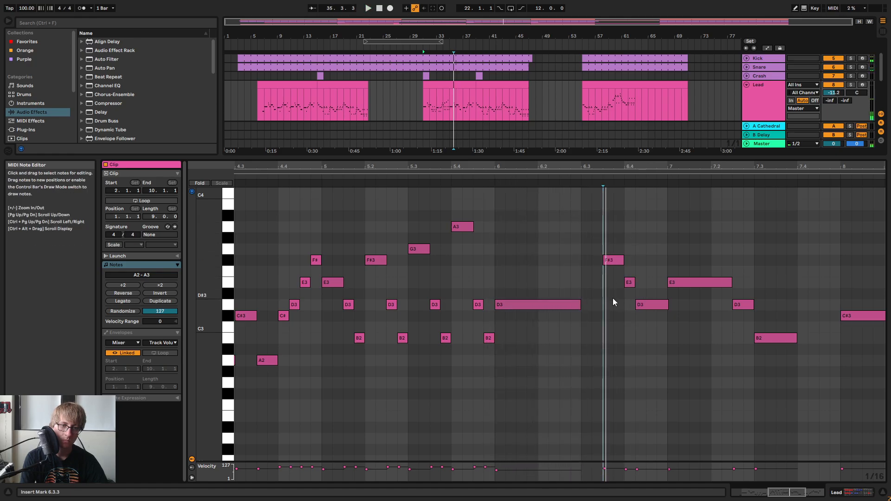
Add a very short D3 grace note at 6.3.3 and start the F#3 note above it slightly later
{"action": "left_click_drag", "start_coordinate": [600, 165], "coordinate": [577, 183]}
{"action": "double_click", "coordinate": [592, 304]}
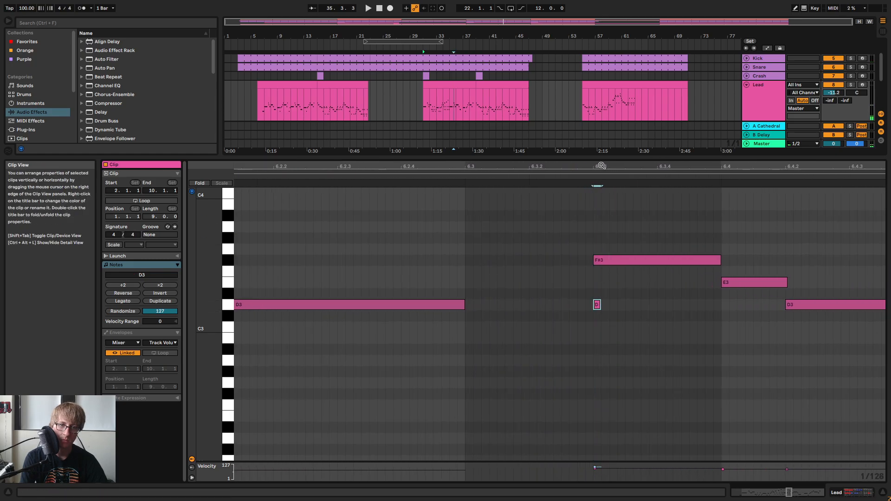
{"action": "left_click_drag", "start_coordinate": [600, 166], "coordinate": [600, 185]}
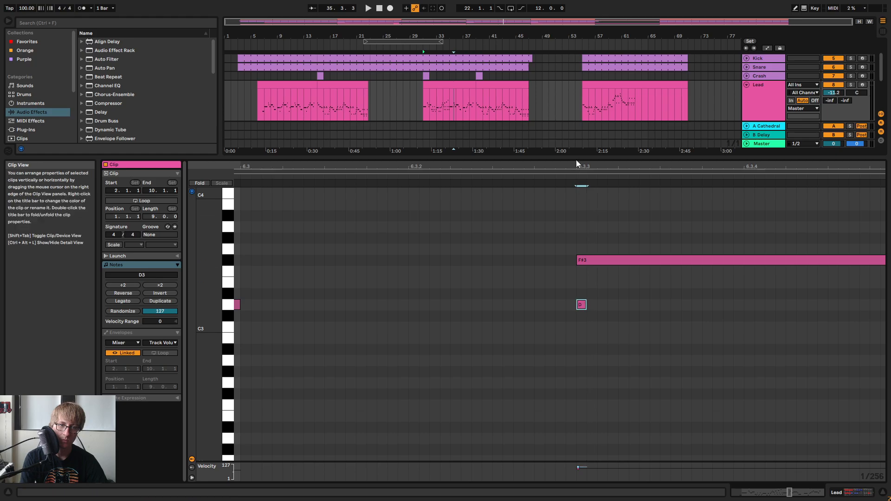
{"action": "left_click", "coordinate": [580, 260]}
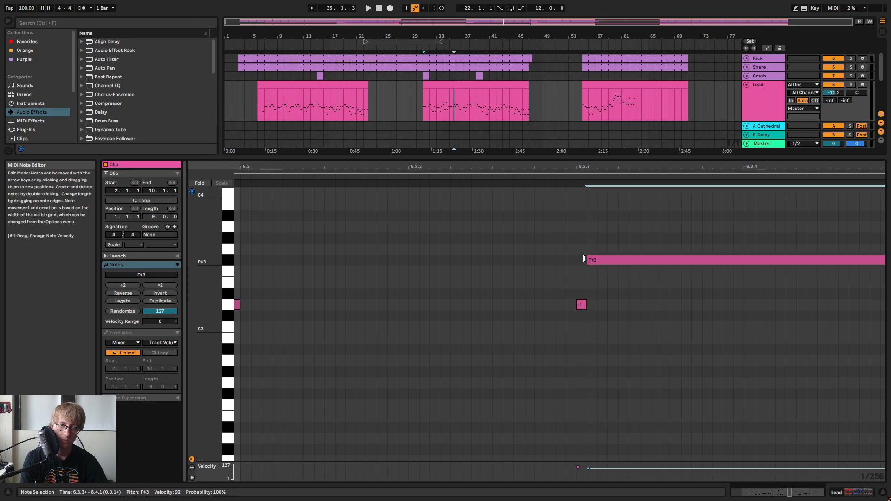
{"action": "left_click_drag", "start_coordinate": [588, 260], "coordinate": [584, 261]}
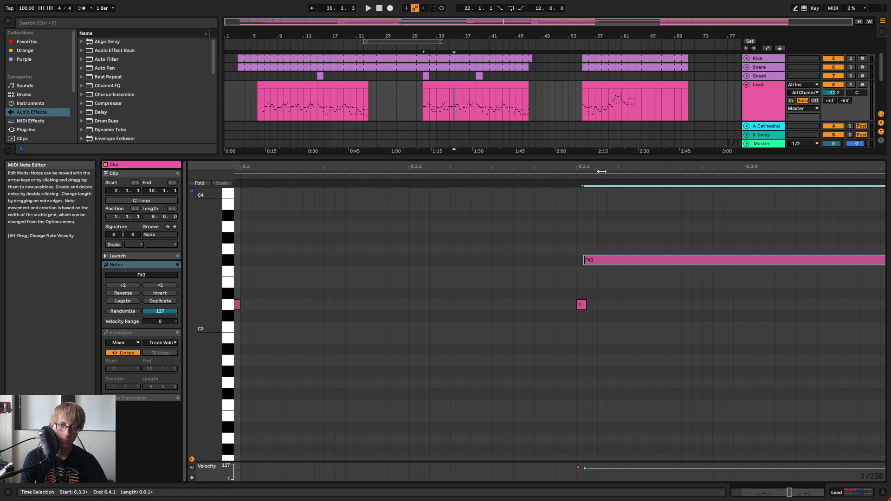
Audition the grace note at 6.3.3 from bar 6 and play the clip from its beginning
{"action": "left_click_drag", "start_coordinate": [602, 171], "coordinate": [601, 156]}
{"action": "left_click", "coordinate": [432, 179]}
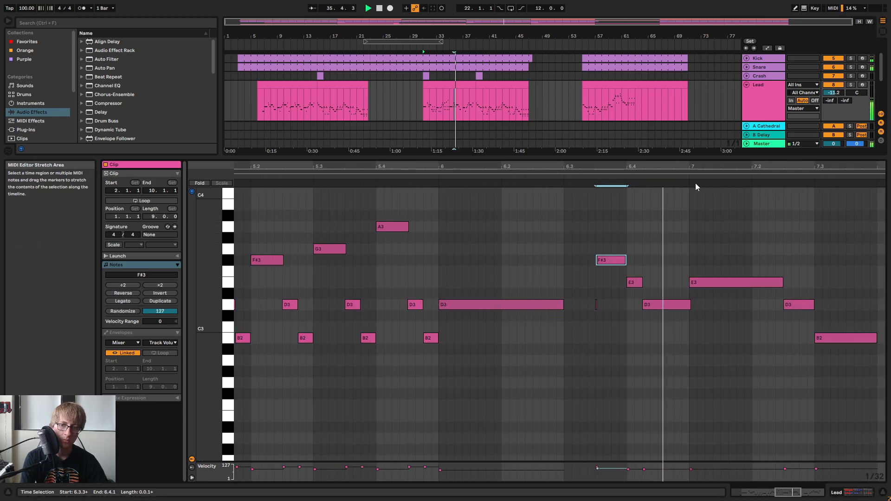
{"action": "key", "text": "space"}
{"action": "left_click_drag", "start_coordinate": [622, 163], "coordinate": [704, 143]}
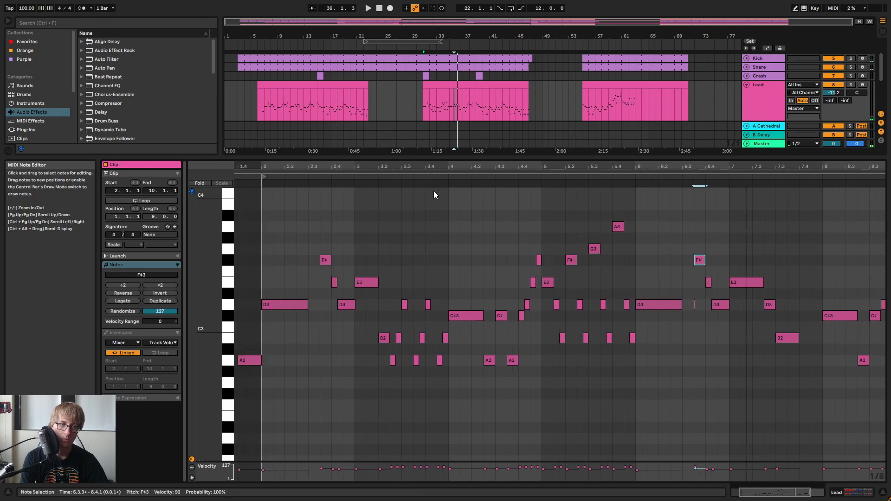
{"action": "key", "text": "space"}
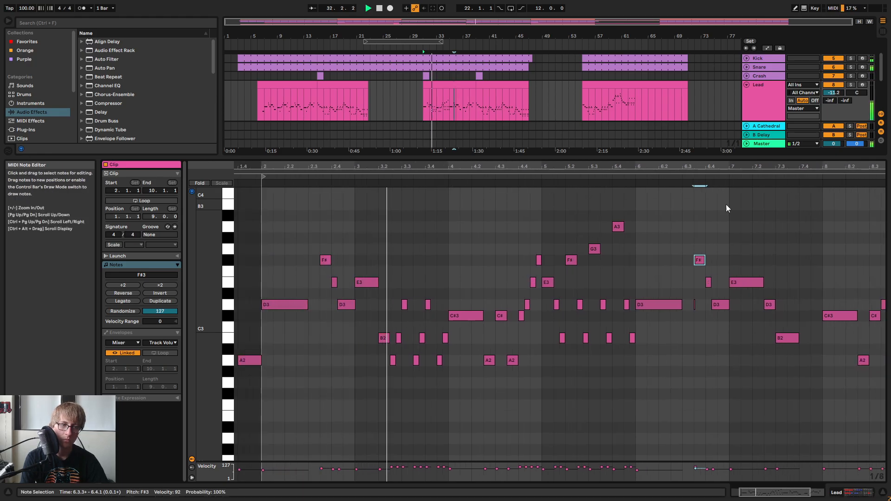
Raise the short E3 note at 6.4.1 to A3 and audition it
{"action": "left_click_drag", "start_coordinate": [687, 166], "coordinate": [678, 177]}
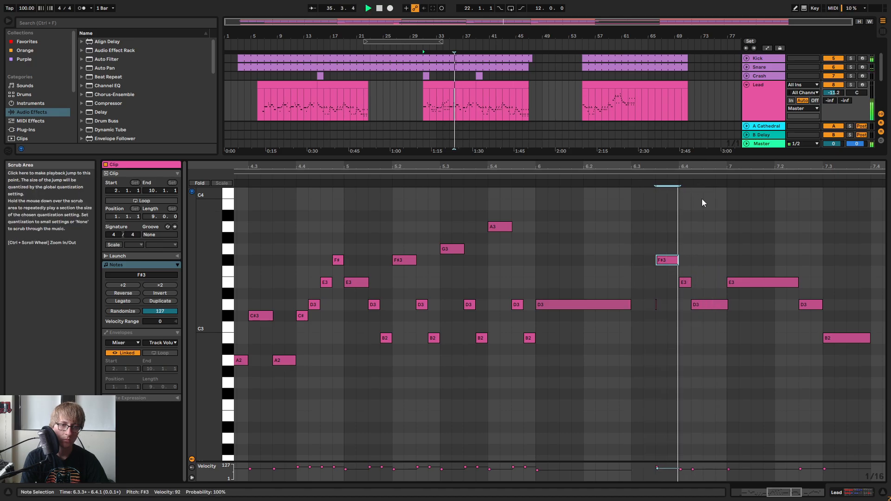
{"action": "left_click", "coordinate": [685, 282]}
{"action": "key", "text": "Up"}
{"action": "key", "text": "Up"}
{"action": "key", "text": "Up"}
{"action": "key", "text": "Up"}
{"action": "key", "text": "Up"}
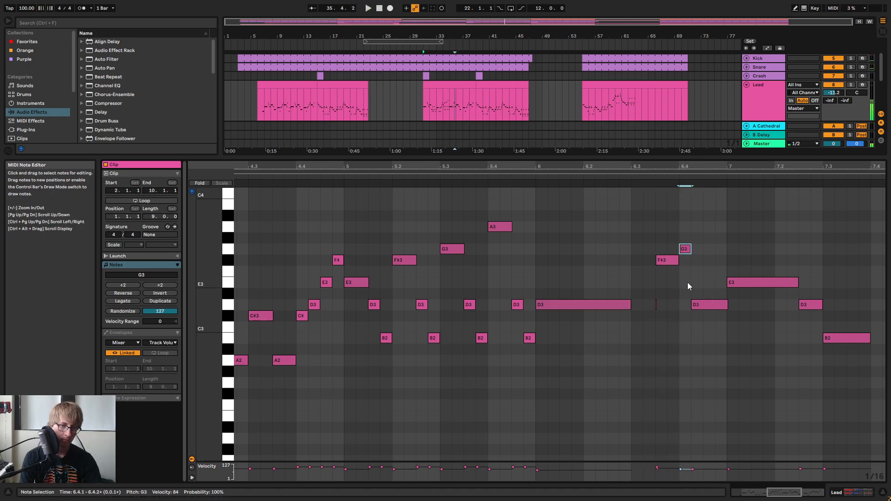
{"action": "left_click", "coordinate": [611, 177]}
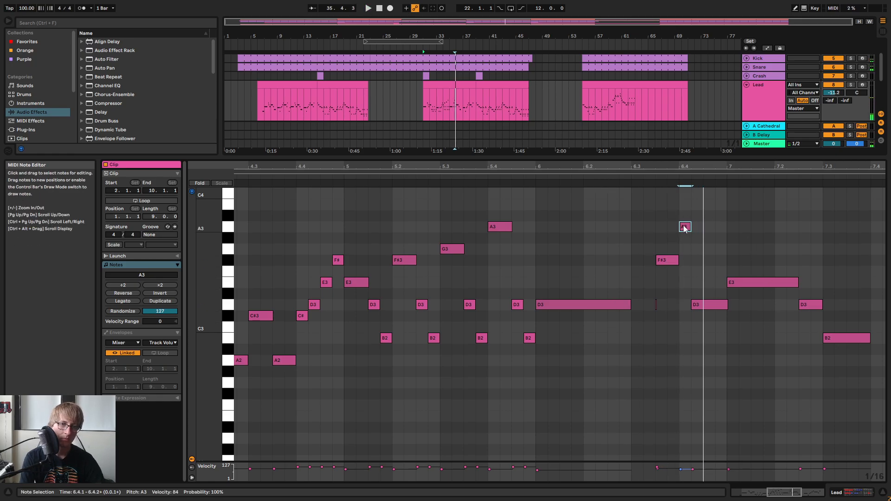
Raise the D3 note at 6.4.2 up an octave to D4 and play the phrase from bar 6
{"action": "left_click", "coordinate": [703, 304]}
{"action": "key", "text": "Up"}
{"action": "key", "text": "Up"}
{"action": "key", "text": "Up"}
{"action": "key", "text": "Up"}
{"action": "key", "text": "Up"}
{"action": "key", "text": "Up"}
{"action": "key", "text": "Up"}
{"action": "key", "text": "Up"}
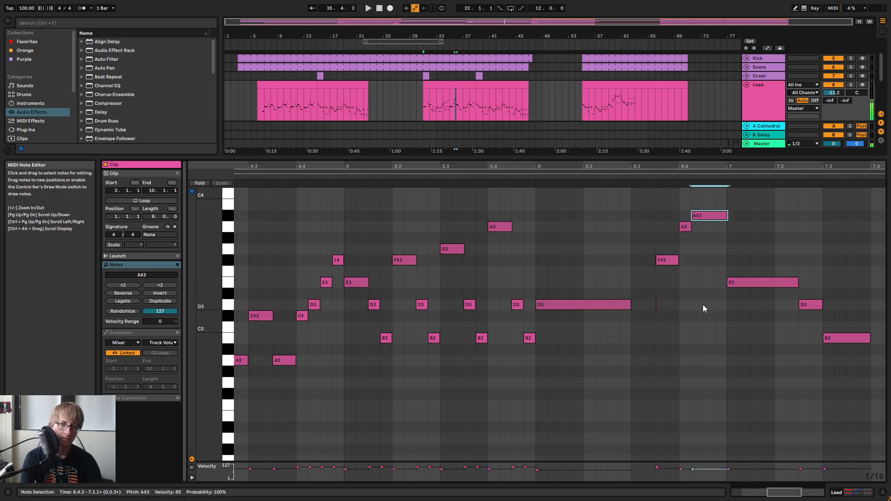
{"action": "key", "text": "Up"}
{"action": "key", "text": "Up"}
{"action": "key", "text": "Up"}
{"action": "key", "text": "Up"}
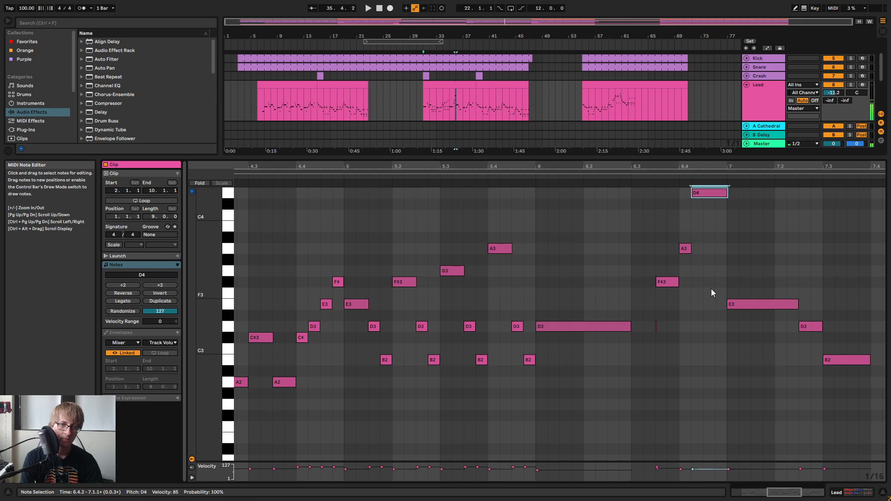
{"action": "left_click", "coordinate": [521, 180]}
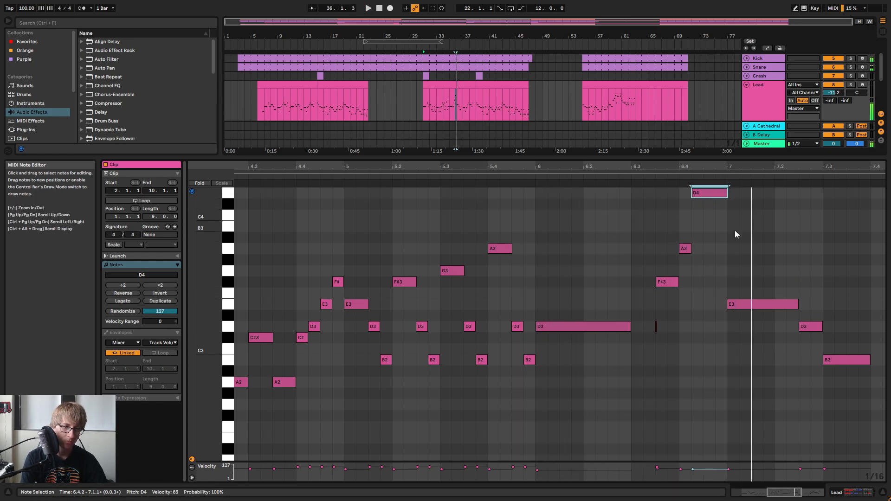
{"action": "key", "text": "space"}
Trim the A3 note at 6.4.1 to end exactly at 6.4.2 and audition the end of bar 6
{"action": "left_click", "coordinate": [686, 249]}
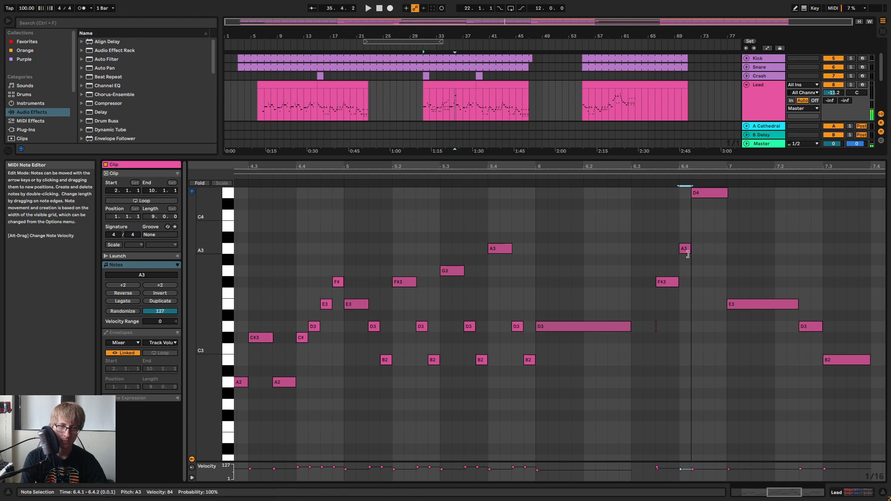
{"action": "left_click_drag", "start_coordinate": [689, 250], "coordinate": [713, 251]}
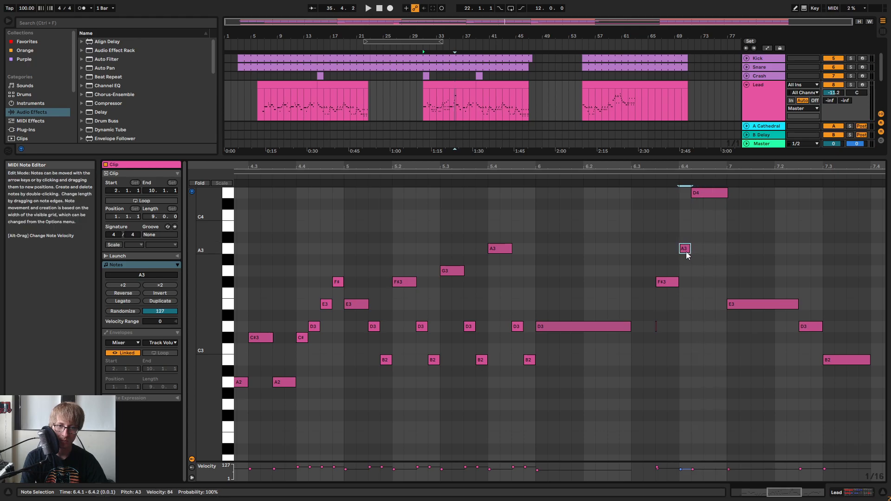
{"action": "right_click", "coordinate": [686, 249]}
{"action": "left_click", "coordinate": [592, 198]}
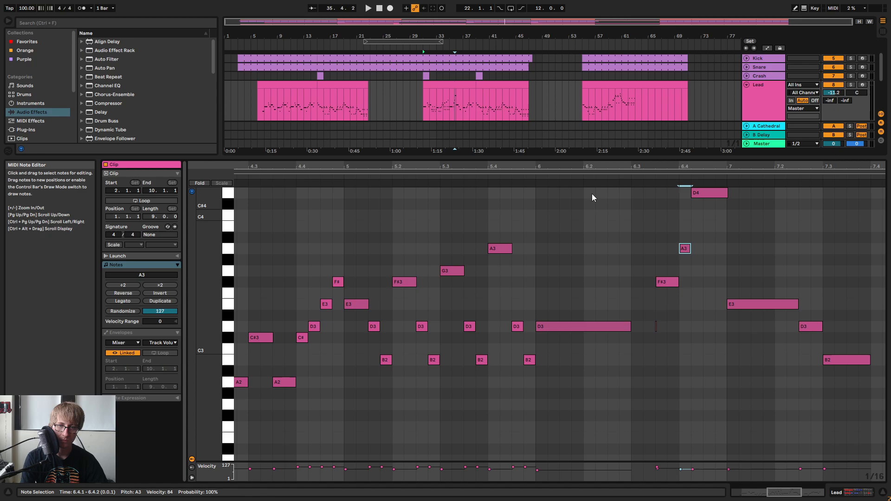
{"action": "left_click", "coordinate": [520, 180]}
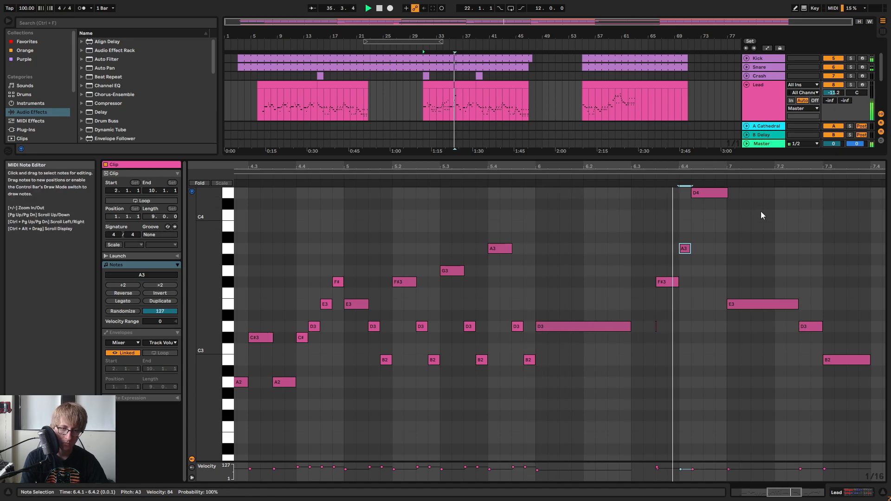
{"action": "key", "text": "space"}
{"action": "left_click", "coordinate": [703, 228]}
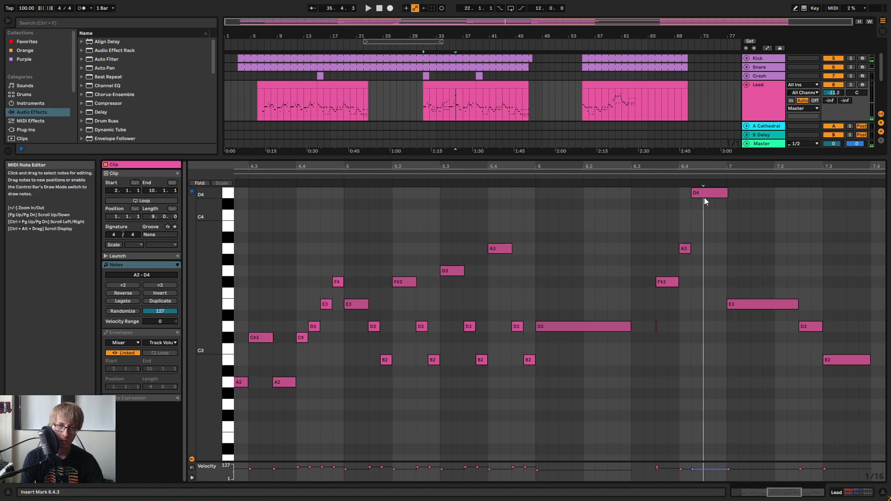
Trim the D4 note to span 6.4.3 to 7.1.1, extend the A3 note at 6.4.1 to 6.4.3, and audition bar 6
{"action": "mouse_move", "coordinate": [704, 197]}
{"action": "left_mouse_down"}
{"action": "mouse_move", "coordinate": [724, 201]}
{"action": "mouse_move", "coordinate": [716, 201]}
{"action": "left_mouse_up"}
{"action": "left_click_drag", "start_coordinate": [689, 248], "coordinate": [702, 248]}
{"action": "left_click_drag", "start_coordinate": [738, 194], "coordinate": [727, 194]}
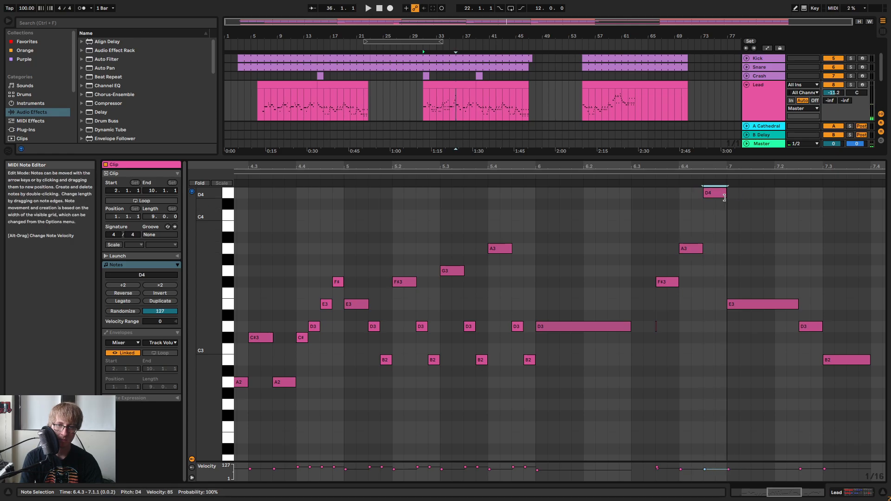
{"action": "left_click", "coordinate": [529, 183]}
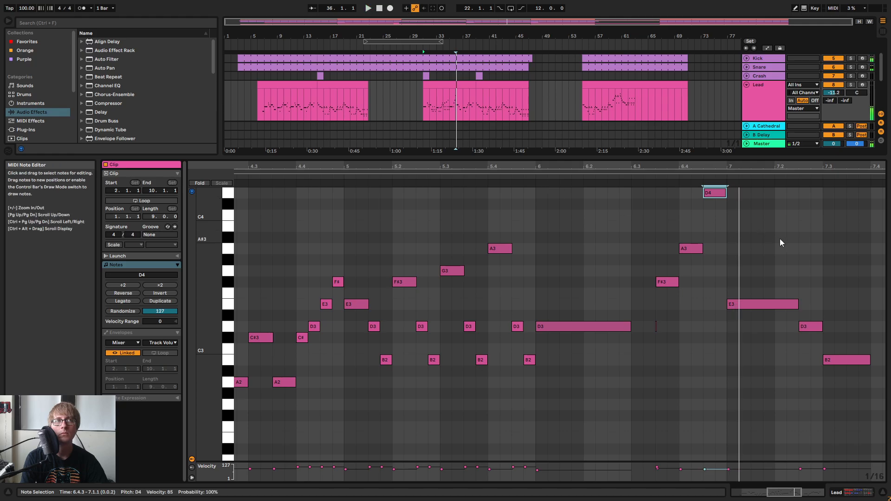
{"action": "key", "text": "space"}
Lower the D4 note at 6.4.3 to C#4 and on to B3, auditioning the phrase from bar 6
{"action": "left_click_drag", "start_coordinate": [715, 194], "coordinate": [715, 206]}
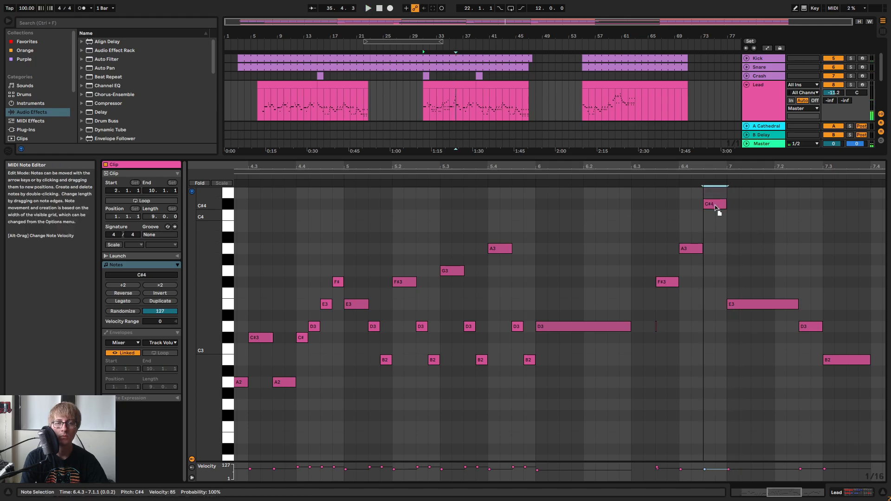
{"action": "left_click", "coordinate": [535, 174]}
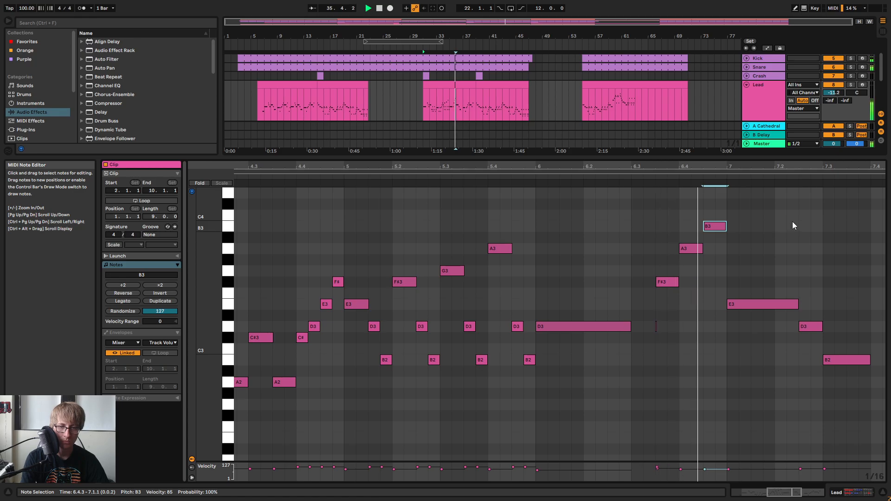
{"action": "key", "text": "space"}
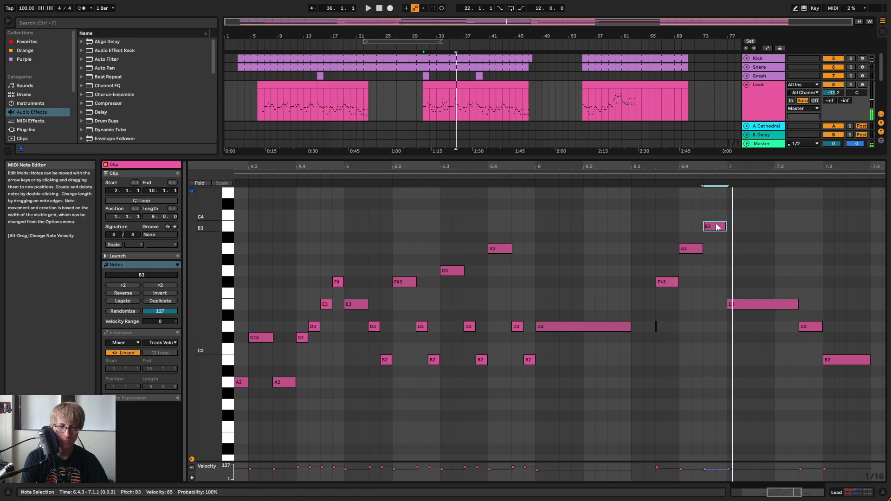
{"action": "mouse_move", "coordinate": [715, 222]}
{"action": "left_mouse_down"}
{"action": "mouse_move", "coordinate": [715, 211]}
{"action": "mouse_move", "coordinate": [716, 225]}
{"action": "left_mouse_up"}
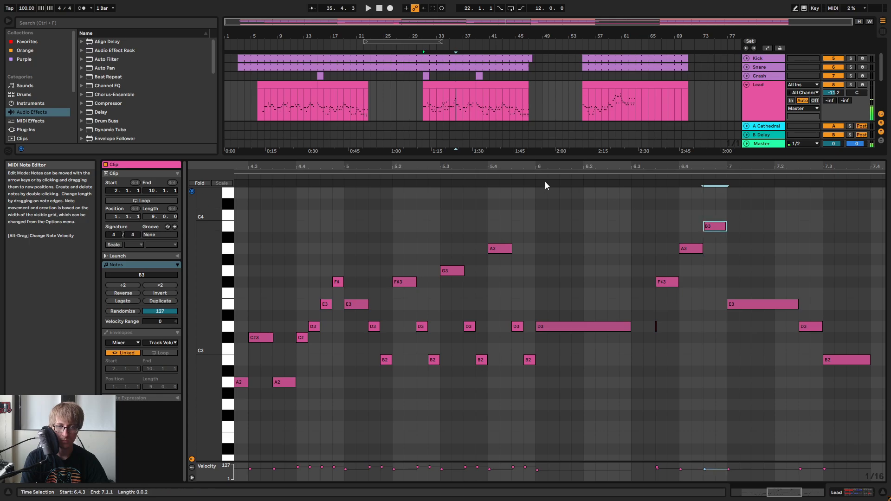
{"action": "left_click", "coordinate": [529, 180]}
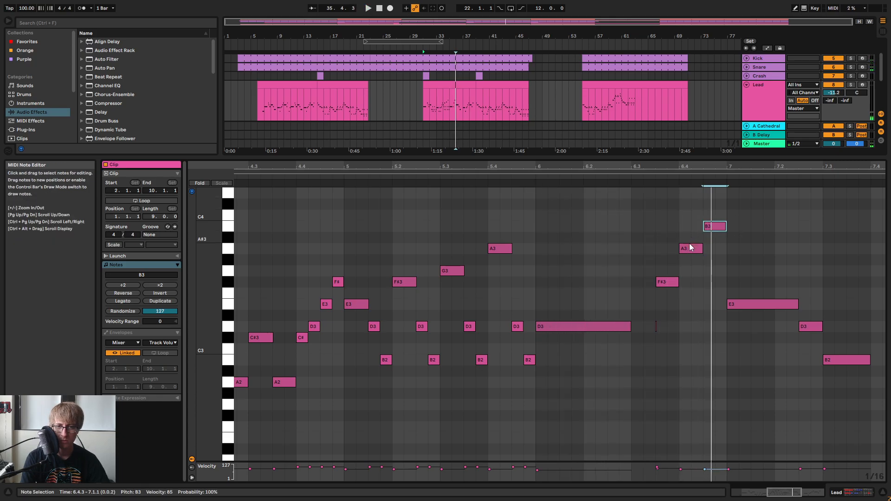
Compare the pitches of the notes in bars 6 and 7, then try G3 for the note at 6.4.3 and play it
{"action": "left_click_drag", "start_coordinate": [640, 341], "coordinate": [669, 268]}
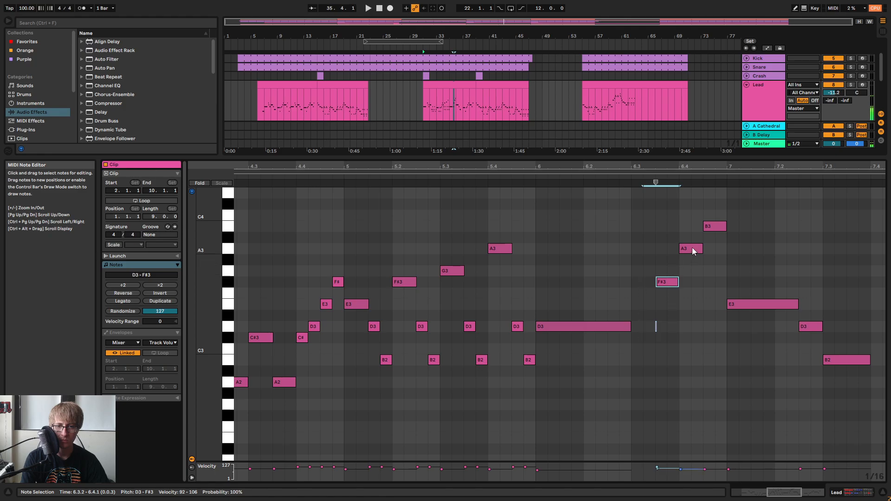
{"action": "left_click", "coordinate": [622, 325]}
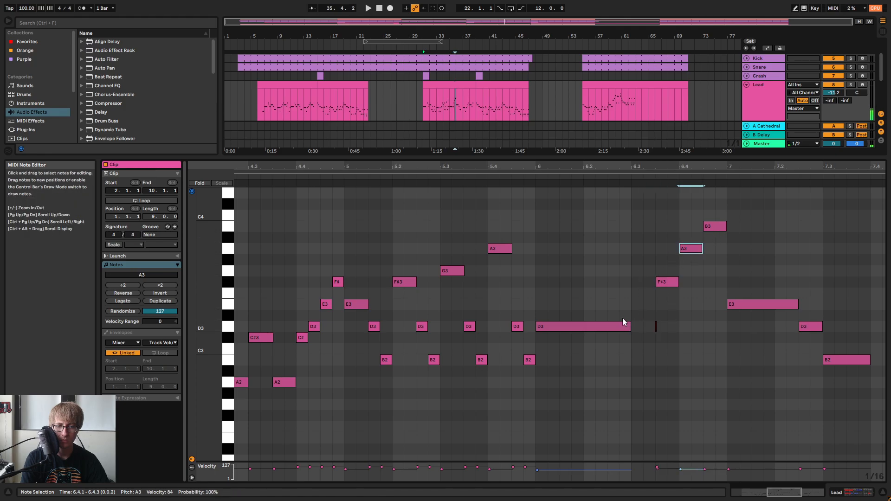
{"action": "left_click", "coordinate": [749, 307]}
{"action": "left_click_drag", "start_coordinate": [714, 227], "coordinate": [714, 265]}
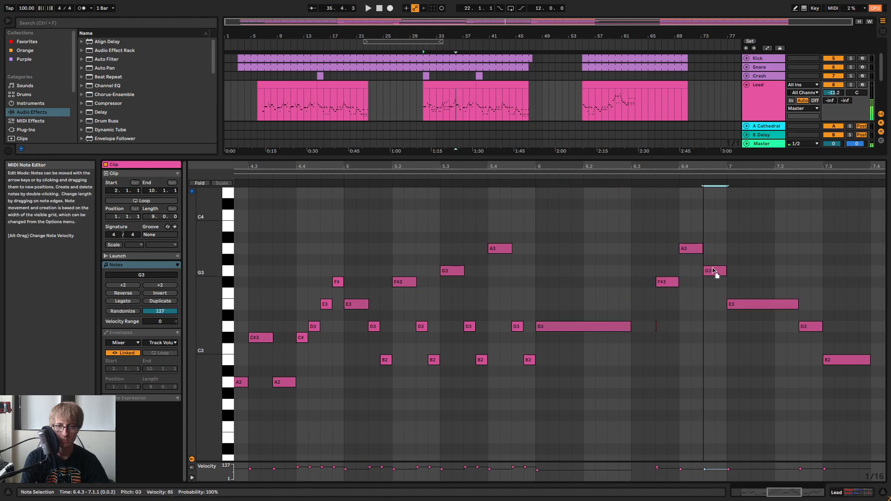
{"action": "key", "text": "space"}
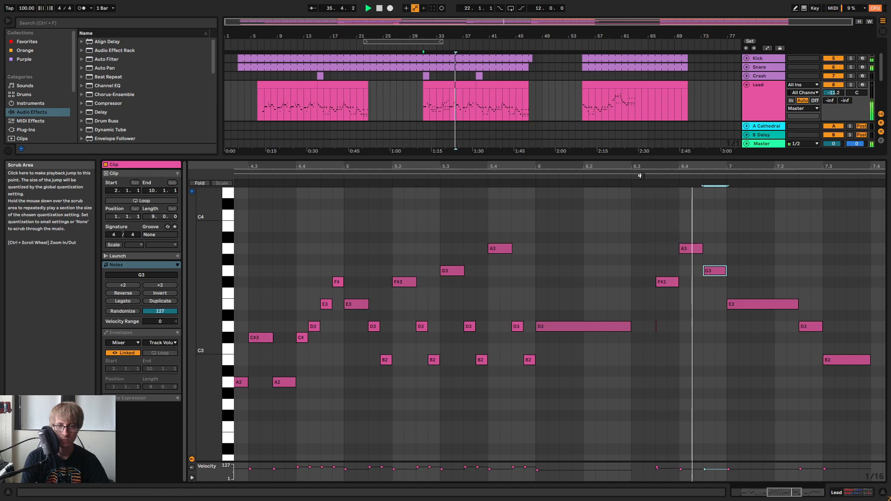
Try lowering the note at 6.4.3 to F#3 and audition the end of bar 6
{"action": "left_click_drag", "start_coordinate": [715, 271], "coordinate": [715, 282]}
{"action": "key", "text": "space"}
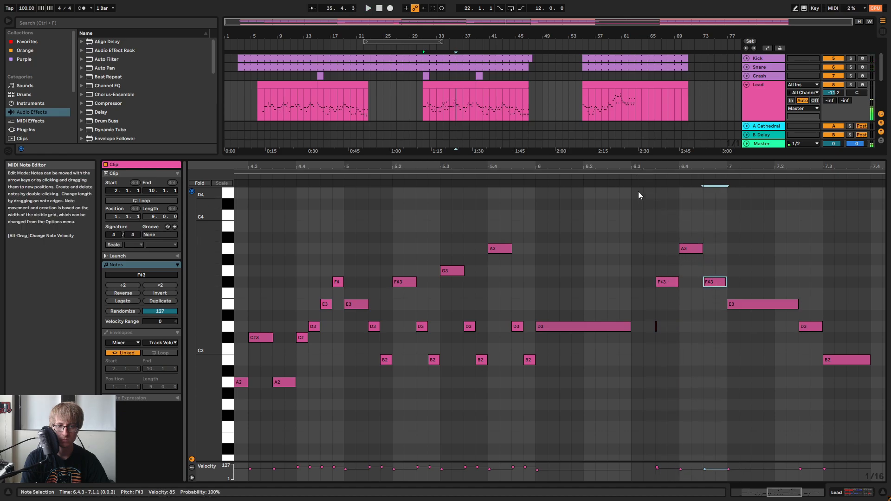
{"action": "left_click", "coordinate": [632, 175]}
{"action": "key", "text": "space"}
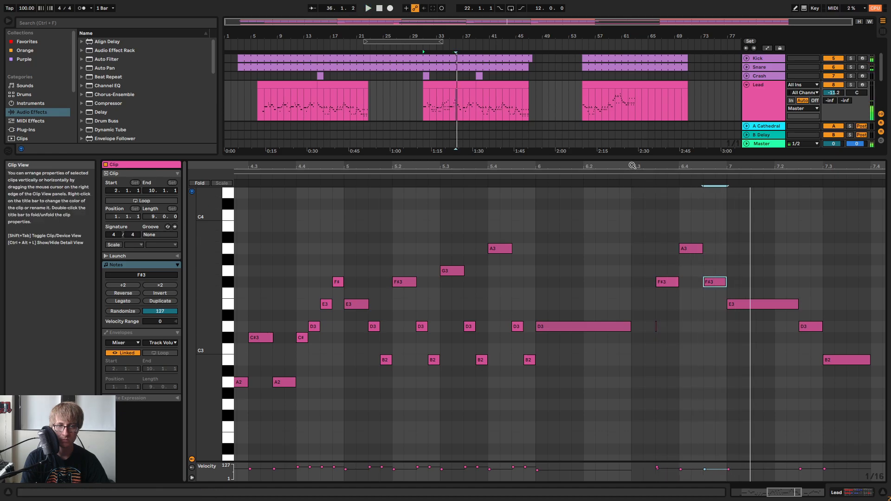
Play the clip from its beginning into bar 7, then replay the end of bar 6
{"action": "left_click_drag", "start_coordinate": [633, 165], "coordinate": [633, 120]}
{"action": "key", "text": "space"}
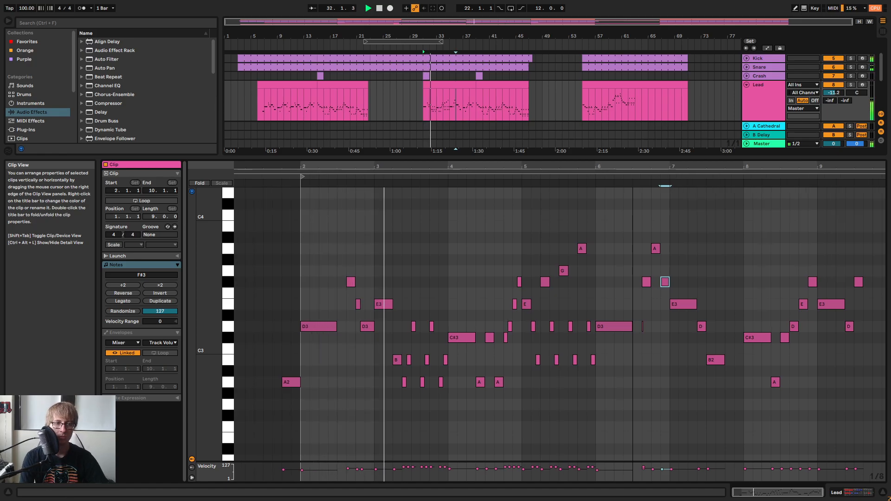
{"action": "left_click_drag", "start_coordinate": [636, 165], "coordinate": [595, 205]}
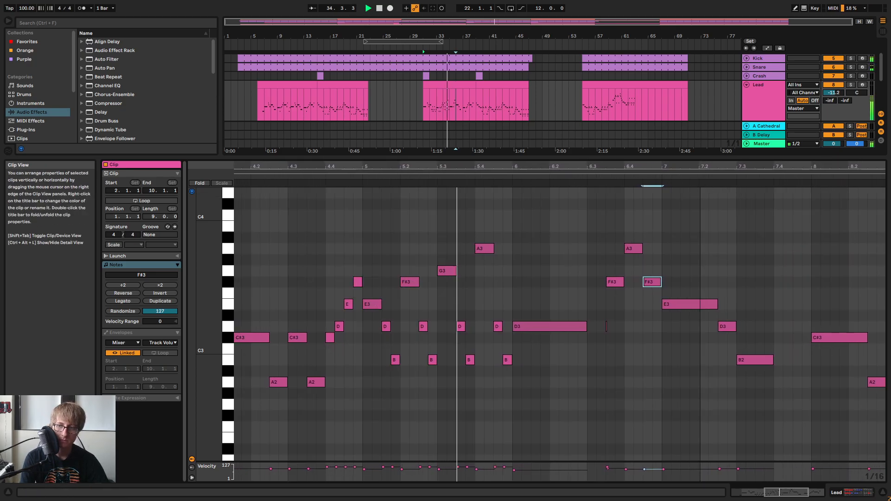
{"action": "left_click_drag", "start_coordinate": [702, 167], "coordinate": [646, 166]}
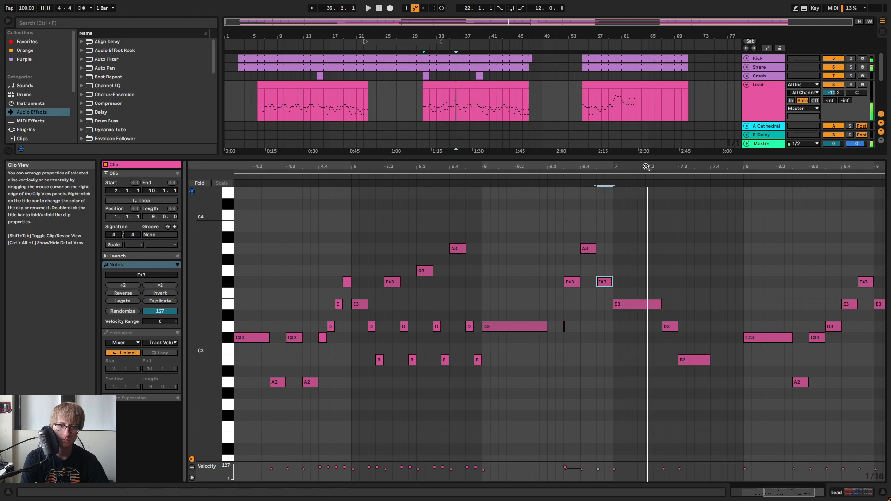
{"action": "key", "text": "space"}
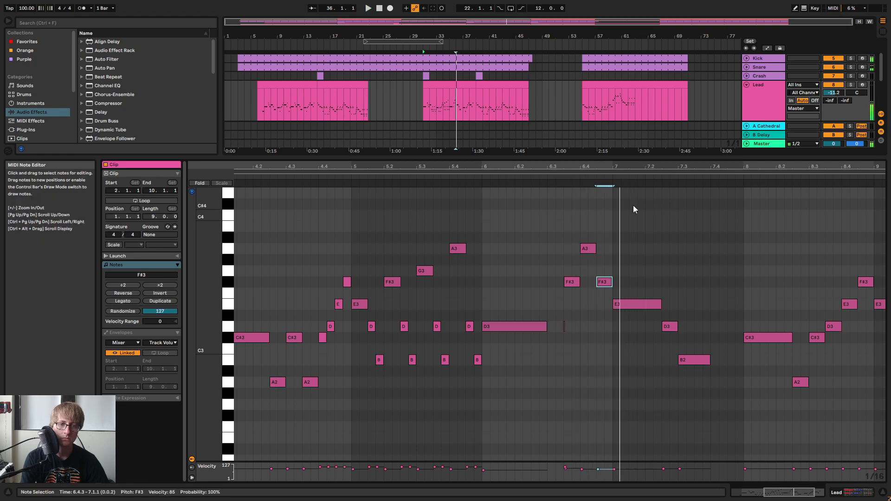
{"action": "left_click", "coordinate": [546, 176]}
{"action": "key", "text": "space"}
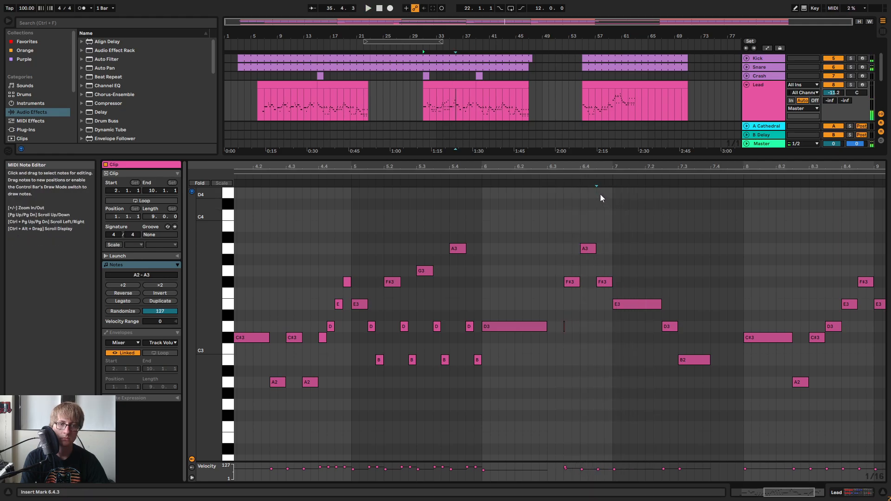
Try an extra short D4 note at 6.4.3, lower it to B3 and delete it
{"action": "double_click", "coordinate": [600, 193]}
{"action": "left_click_drag", "start_coordinate": [602, 200], "coordinate": [604, 219]}
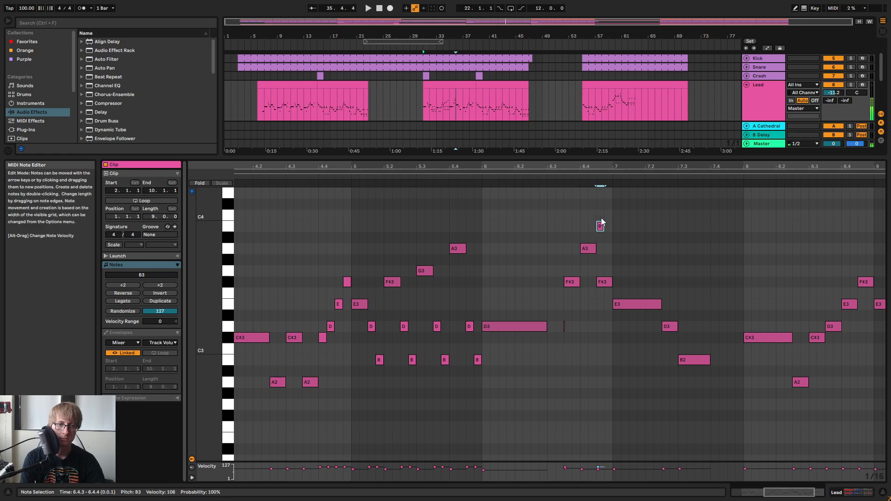
{"action": "key", "text": "Delete"}
Raise the F#3 note at 6.4.3 to B3 and play the phrase repeatedly from the end of bar 5 into bar 7
{"action": "left_click", "coordinate": [541, 177]}
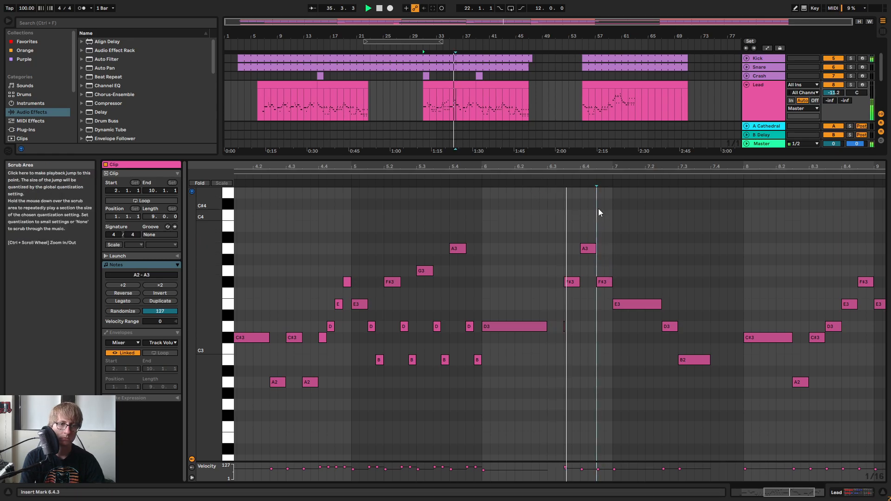
{"action": "left_click_drag", "start_coordinate": [603, 282], "coordinate": [604, 230]}
{"action": "key", "text": "space"}
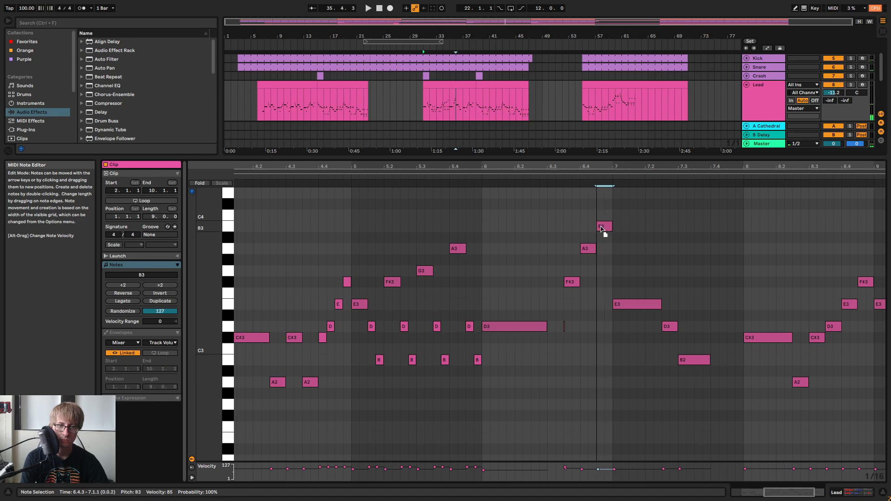
{"action": "left_click", "coordinate": [473, 175]}
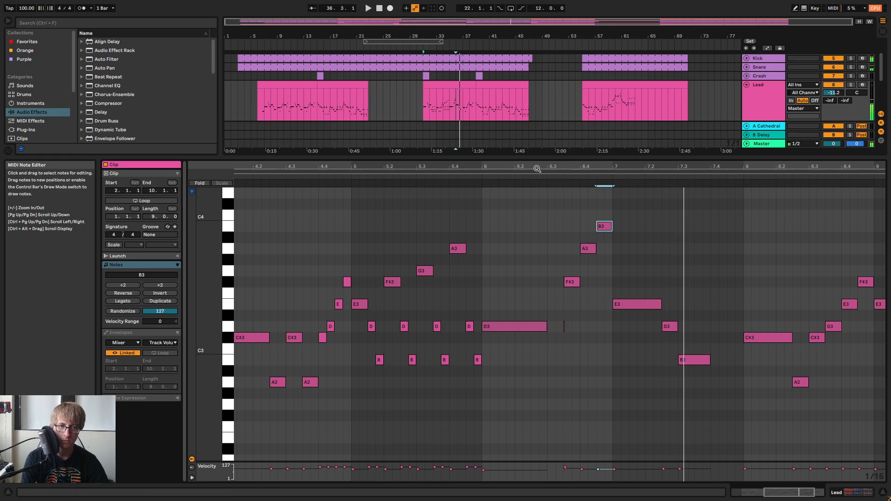
{"action": "left_click", "coordinate": [473, 175]}
{"action": "scroll", "coordinate": [705, 175], "scroll_direction": "up", "scroll_amount": 2}
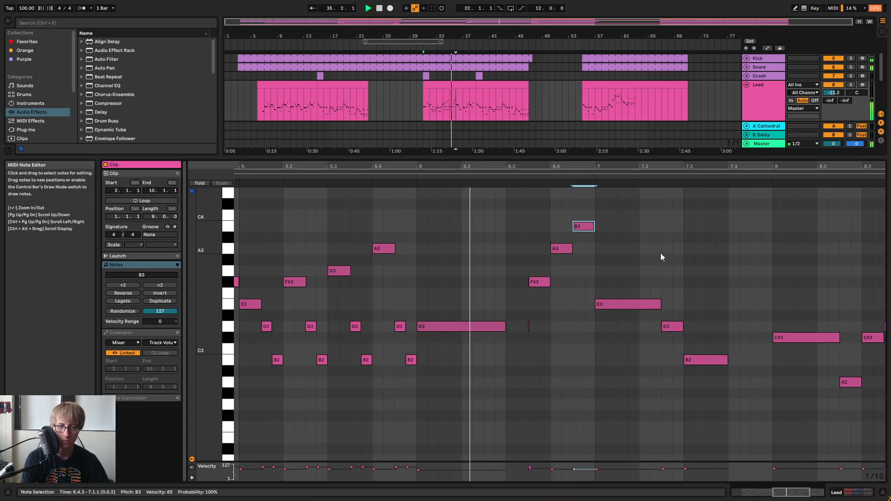
{"action": "left_click_drag", "start_coordinate": [605, 169], "coordinate": [587, 175]}
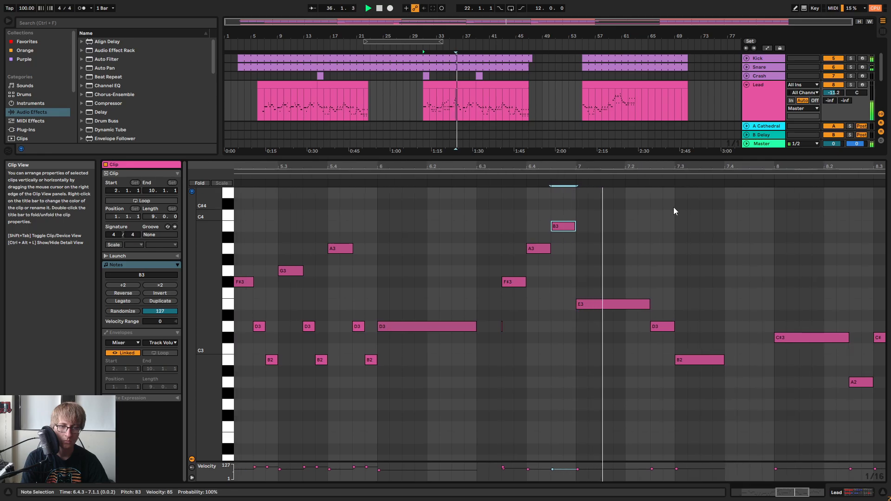
{"action": "key", "text": "space"}
Shorten the E3 note at 7.1.1 to end at 7.2.1 and audition it
{"action": "left_click", "coordinate": [690, 282]}
{"action": "left_click_drag", "start_coordinate": [650, 304], "coordinate": [625, 304]}
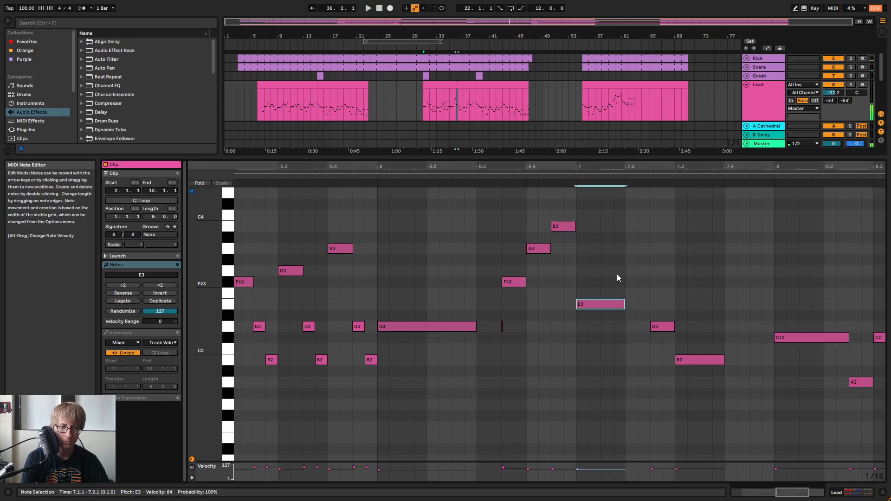
{"action": "key", "text": "space"}
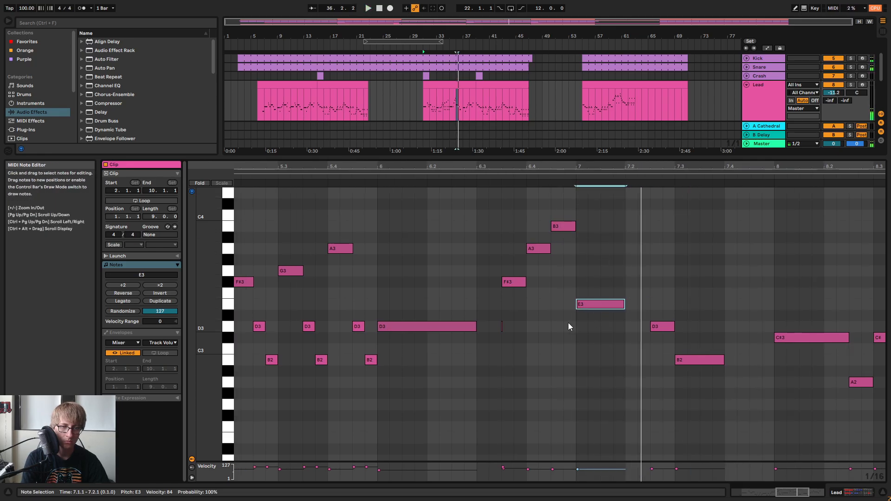
Copy the F#3 note from bar 6 to 7.2.1 and audition the transition from bar 6 into bar 7
{"action": "left_click", "coordinate": [513, 282]}
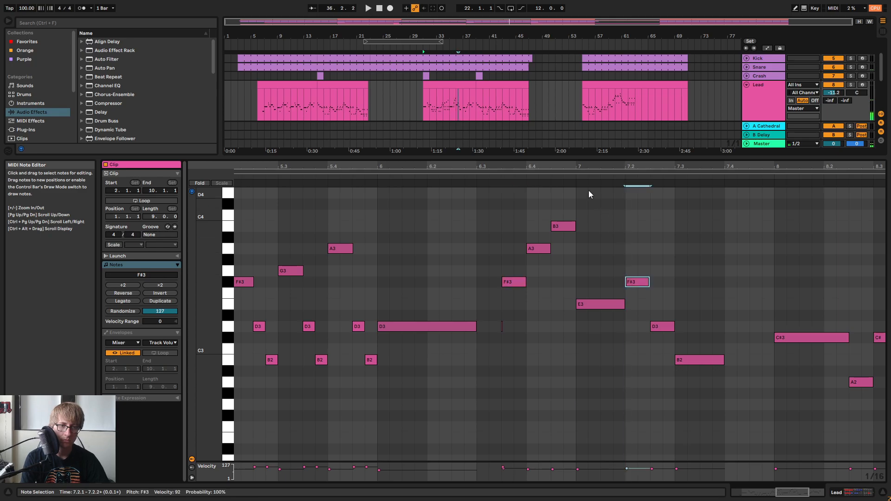
{"action": "left_click", "coordinate": [564, 177]}
{"action": "key", "text": "space"}
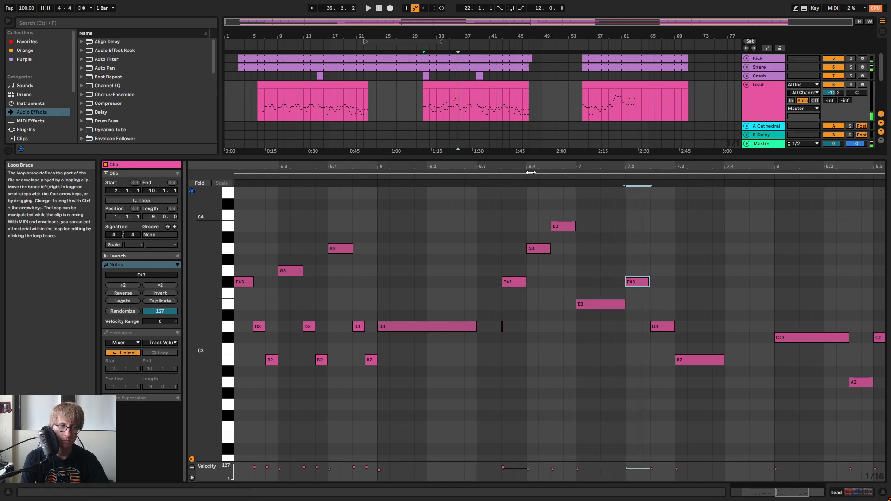
{"action": "left_click", "coordinate": [487, 181]}
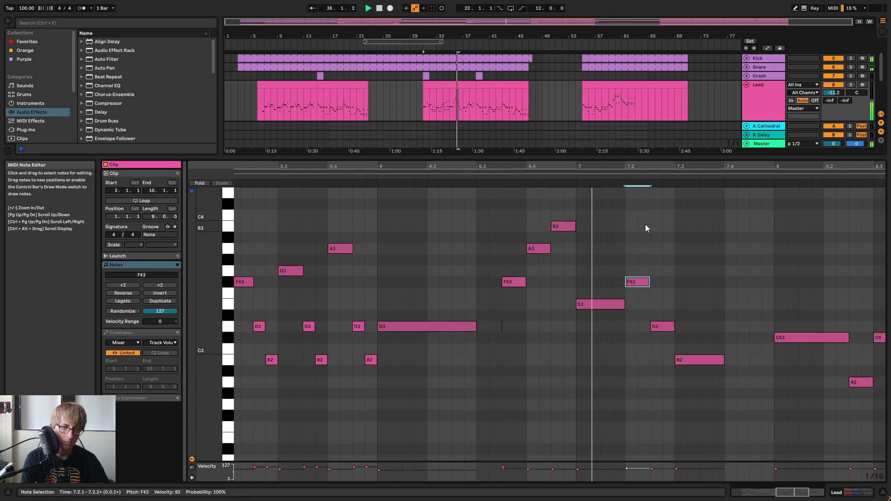
Move the F#3 note to 7.1.3, trim the E3 before it, and fill beat 7.2 with sixteenth notes E3, D3, B2 and D3
{"action": "left_click_drag", "start_coordinate": [635, 281], "coordinate": [601, 305]}
{"action": "left_click", "coordinate": [635, 307]}
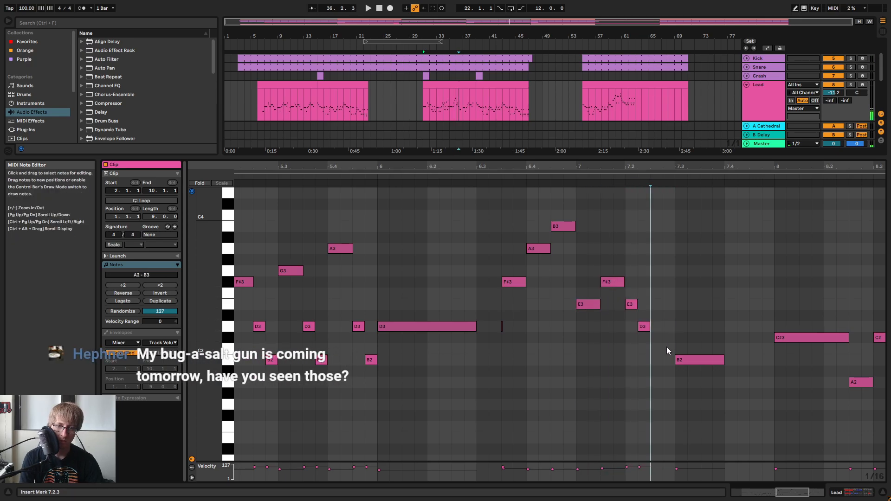
{"action": "key", "text": "shift+Left"}
{"action": "key", "text": "Down"}
{"action": "key", "text": "Down"}
{"action": "key", "text": "Down"}
{"action": "double_click", "coordinate": [669, 328]}
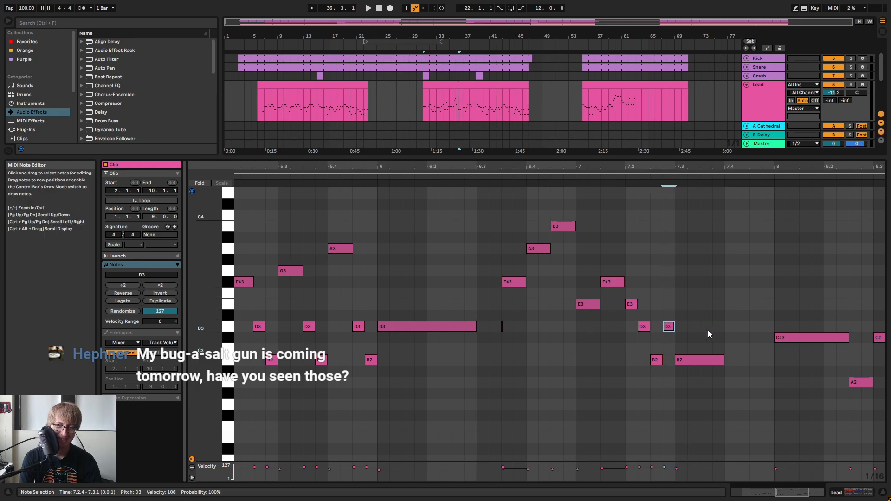
Play the clip from its beginning to check the new run in bar 7
{"action": "left_click_drag", "start_coordinate": [653, 166], "coordinate": [652, 165]}
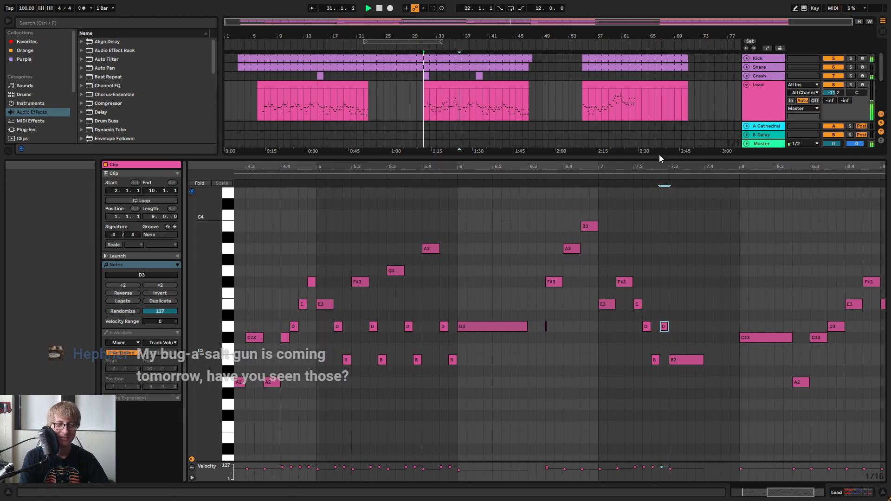
{"action": "left_click", "coordinate": [713, 261]}
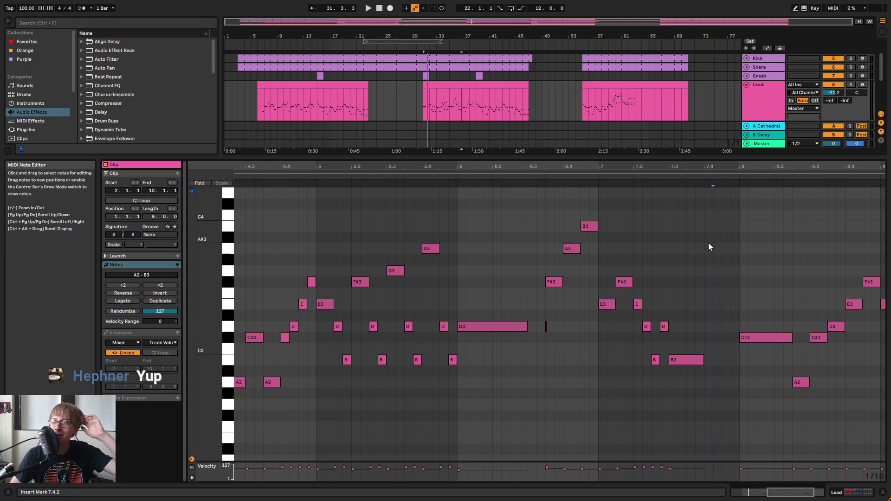
{"action": "key", "text": "space"}
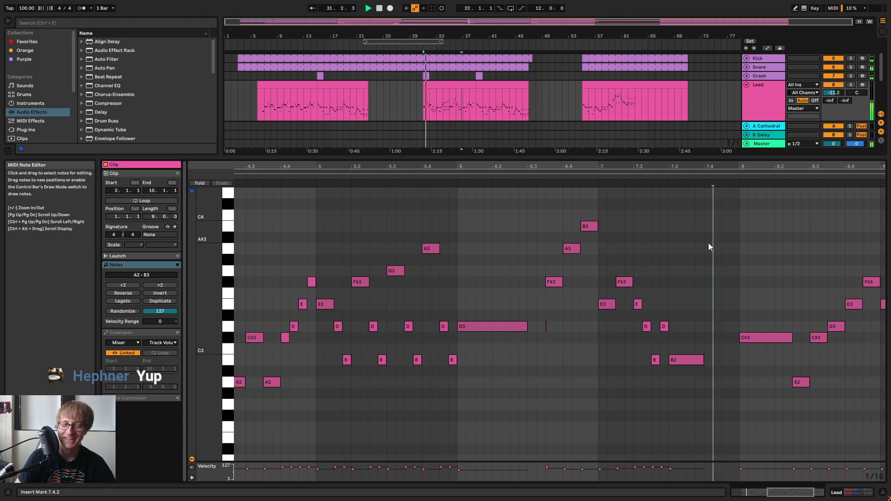
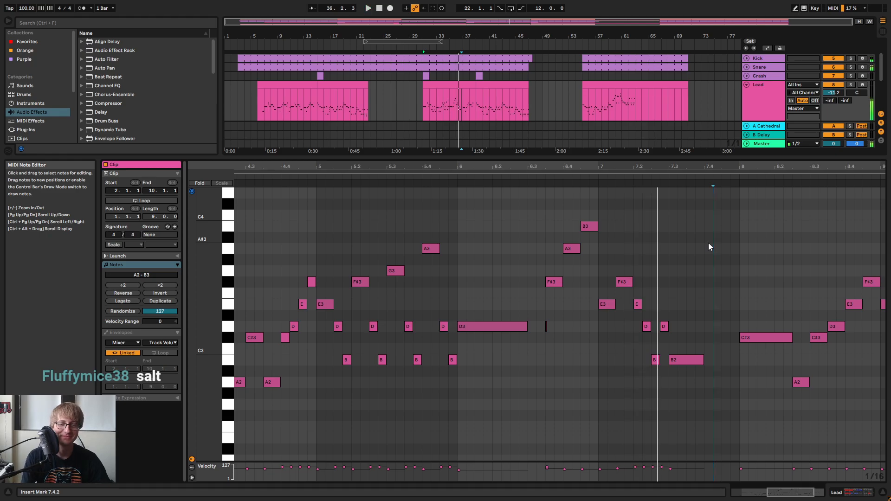
Replay the passage from the end of bar 6 through the run in bar 7
{"action": "key", "text": "space"}
{"action": "left_click", "coordinate": [592, 177]}
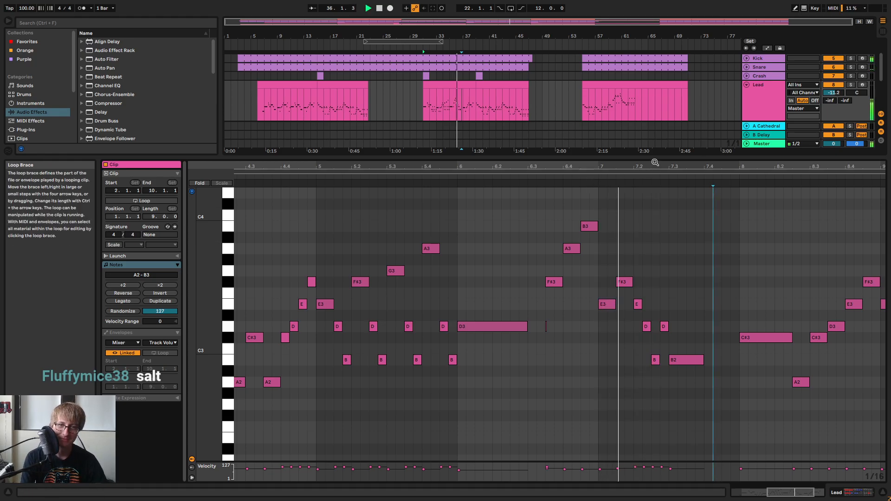
{"action": "key", "text": "space"}
{"action": "left_click_drag", "start_coordinate": [644, 169], "coordinate": [625, 176]}
{"action": "left_click", "coordinate": [537, 177]}
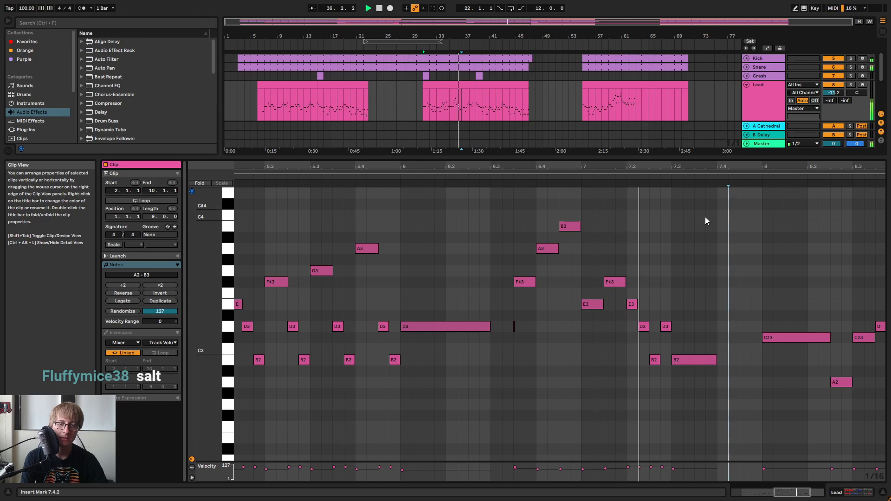
{"action": "key", "text": "space"}
Move the D3 note at 7.2.4 to E3 at 7.3.1, delete the long B2 beneath it, and audition the run
{"action": "left_click", "coordinate": [654, 363]}
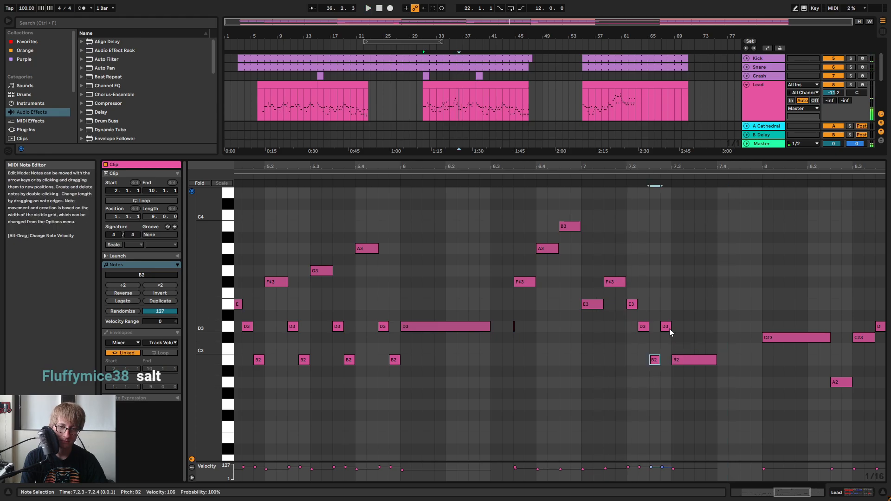
{"action": "left_click_drag", "start_coordinate": [673, 326], "coordinate": [683, 304]}
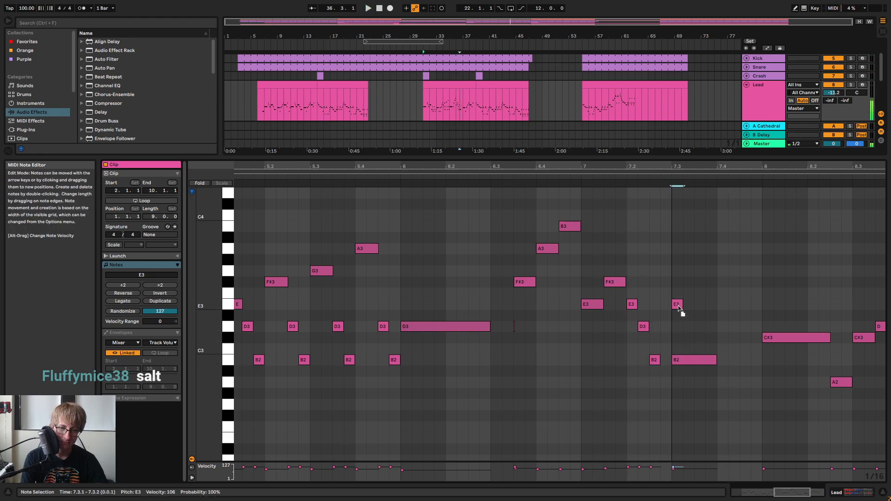
{"action": "left_click", "coordinate": [690, 361]}
{"action": "key", "text": "Delete"}
{"action": "key", "text": "space"}
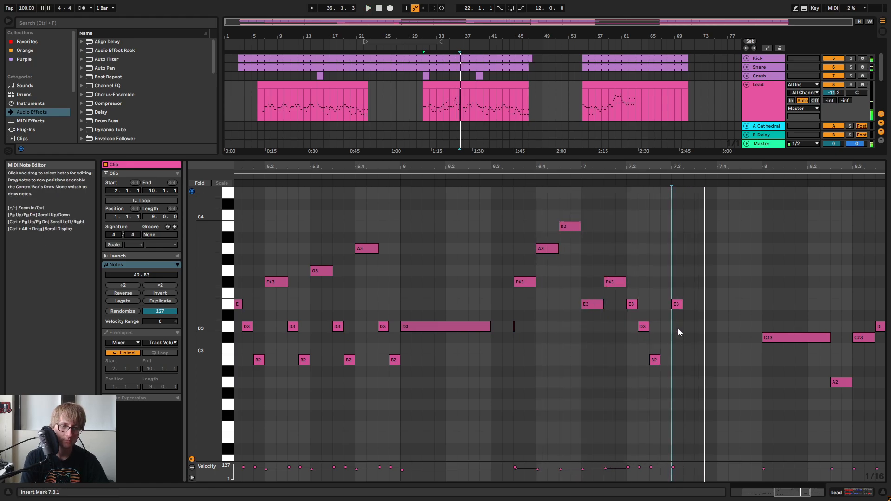
{"action": "key", "text": "space"}
Try lengthening the B2 note at 7.2.3 to end at 7.3.1 and audition it
{"action": "left_click", "coordinate": [662, 361]}
{"action": "left_click_drag", "start_coordinate": [663, 362], "coordinate": [673, 362]}
{"action": "key", "text": "space"}
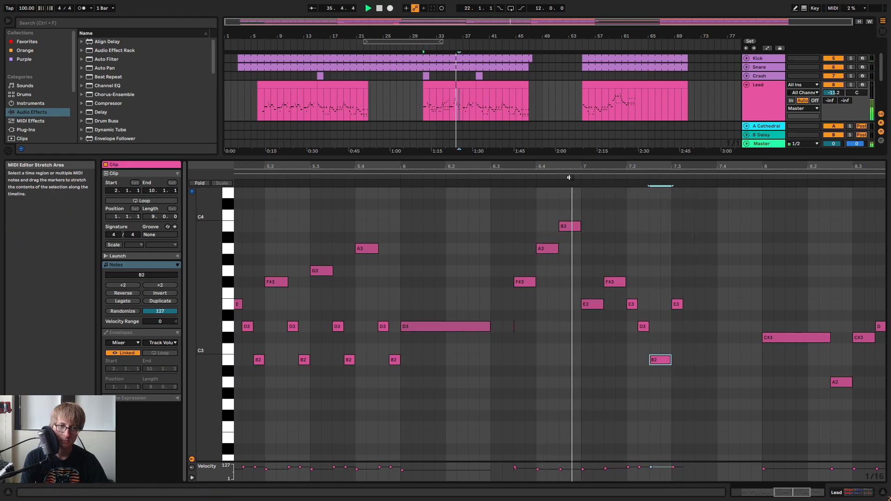
{"action": "key", "text": "space"}
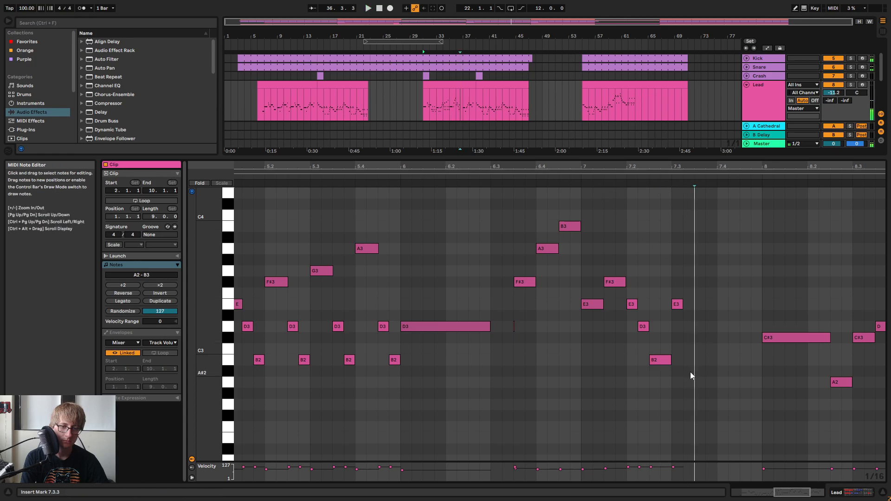
Shorten the B2 to a sixteenth, try the E3 from 7.2.4 to 7.3.2 as an eighth note, and audition the run
{"action": "left_click_drag", "start_coordinate": [670, 362], "coordinate": [660, 362]}
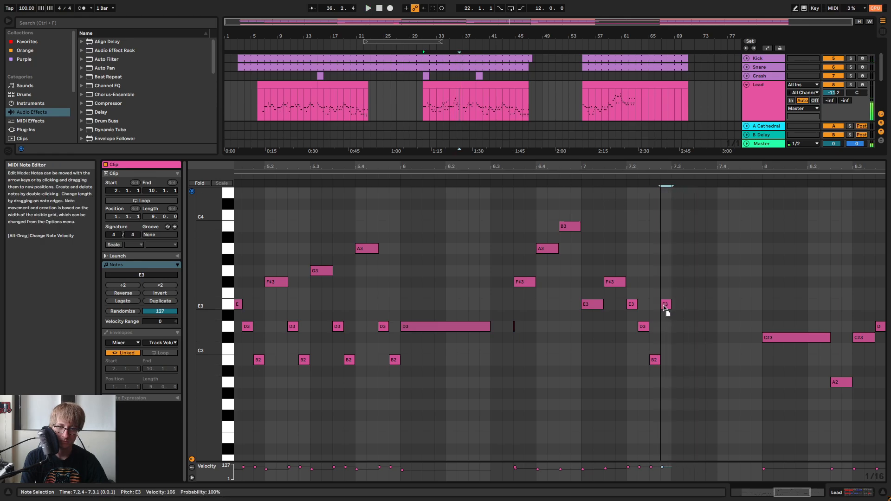
{"action": "left_click", "coordinate": [575, 177]}
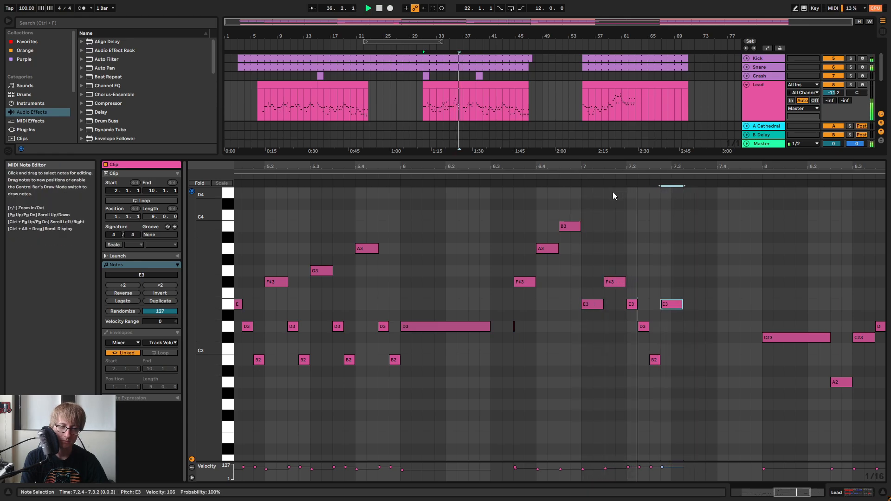
{"action": "key", "text": "space"}
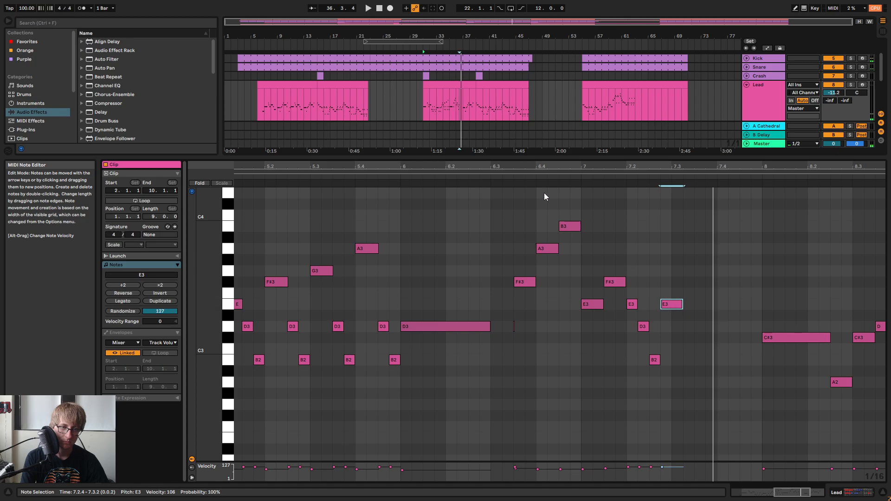
{"action": "key", "text": "space"}
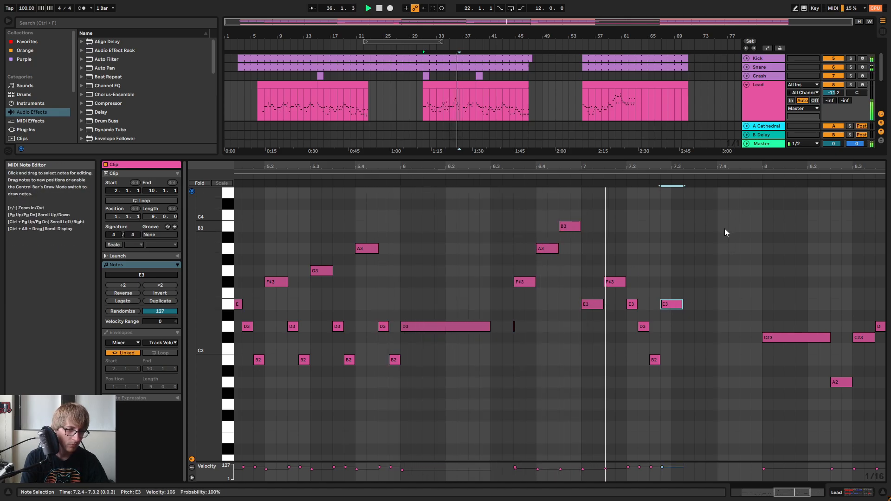
Inspect where the E3 at 7.1.1 and the F#3 at 7.1.3 end while auditioning the start of bar 7
{"action": "scroll", "coordinate": [633, 224], "scroll_direction": "up", "scroll_amount": 4}
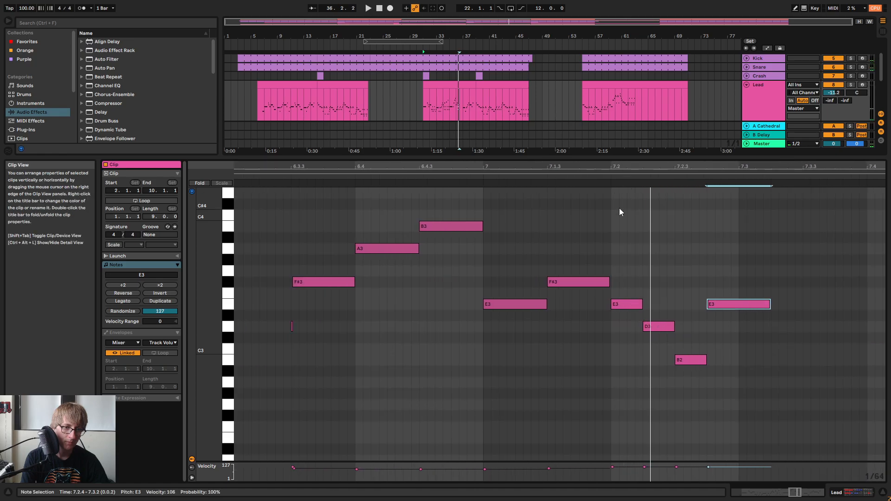
{"action": "left_click", "coordinate": [610, 282]}
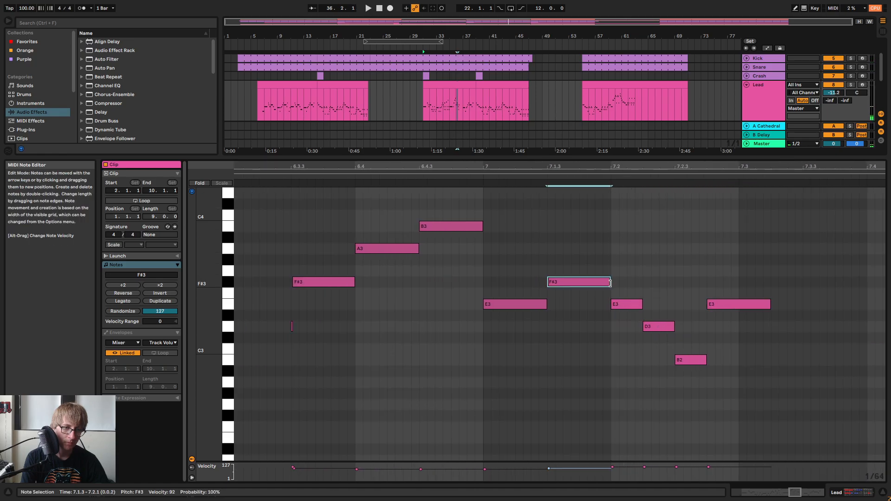
{"action": "left_click", "coordinate": [533, 171]}
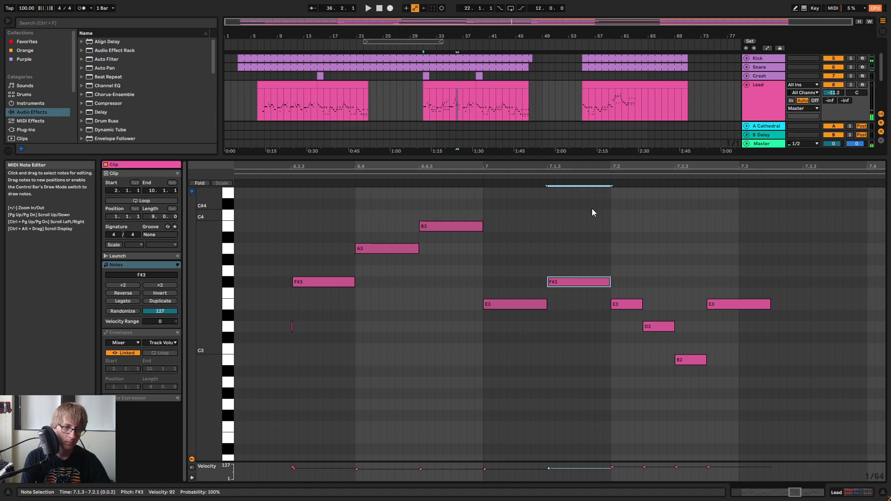
{"action": "left_click", "coordinate": [625, 251]}
{"action": "left_click", "coordinate": [463, 175]}
{"action": "key", "text": "space"}
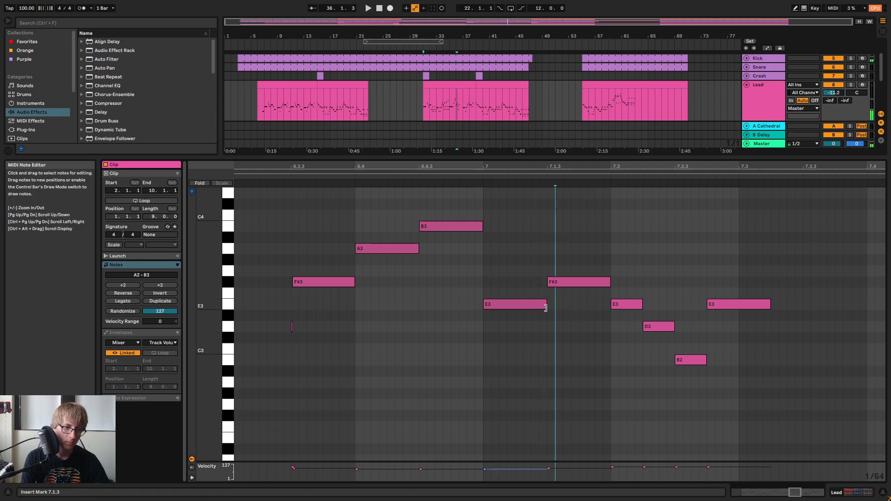
{"action": "left_click", "coordinate": [547, 304]}
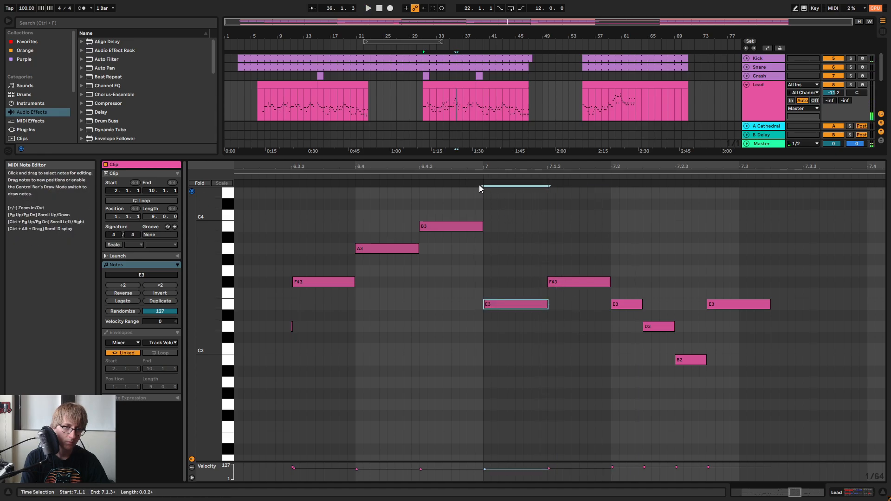
{"action": "left_click", "coordinate": [540, 167]}
{"action": "left_click_drag", "start_coordinate": [540, 165], "coordinate": [536, 165]}
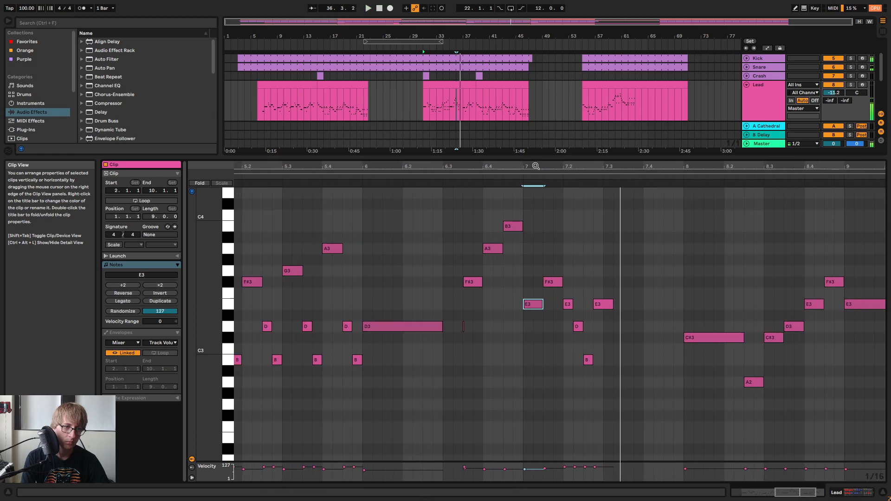
Replace the E3 note at 7.2.4 with a sixteenth-note D3 and audition the run
{"action": "left_click", "coordinate": [434, 175]}
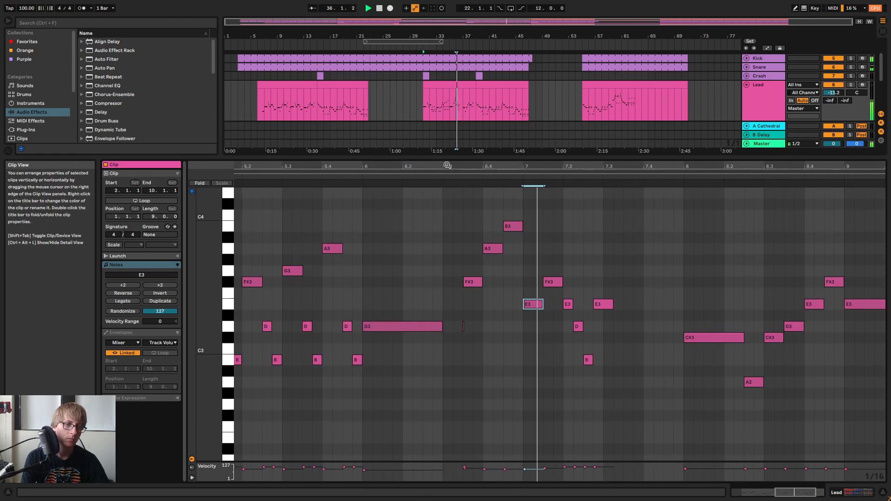
{"action": "left_click", "coordinate": [578, 326]}
{"action": "key", "text": "space"}
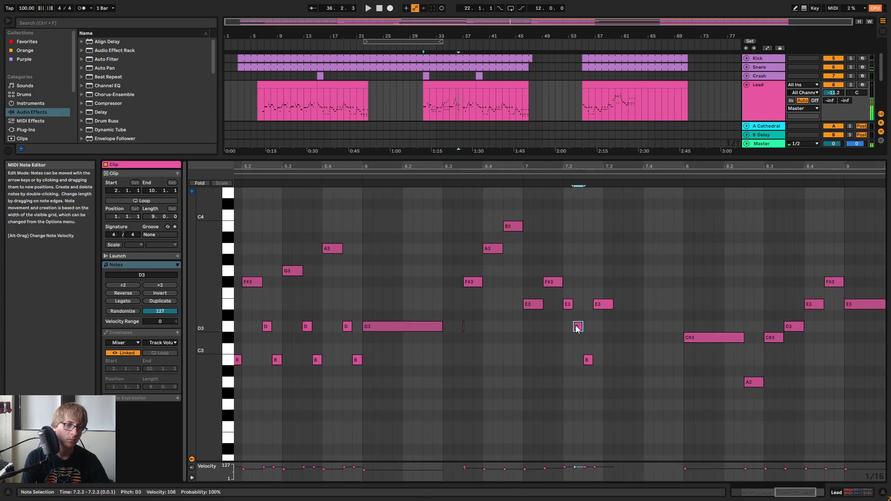
{"action": "left_click", "coordinate": [588, 361]}
{"action": "double_click", "coordinate": [598, 328]}
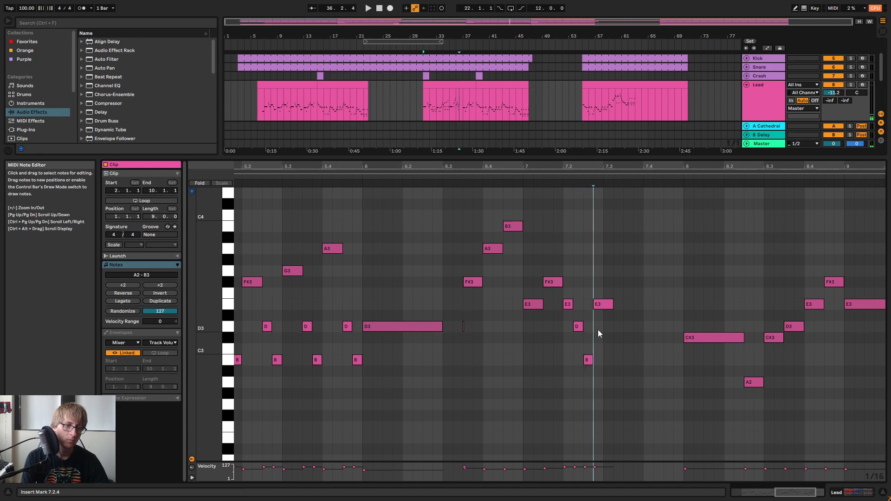
{"action": "double_click", "coordinate": [604, 305]}
{"action": "key", "text": "space"}
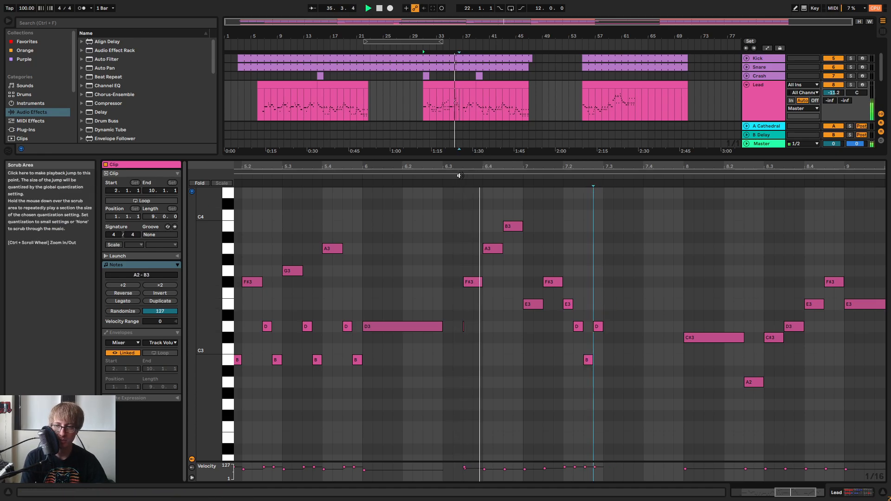
{"action": "key", "text": "space"}
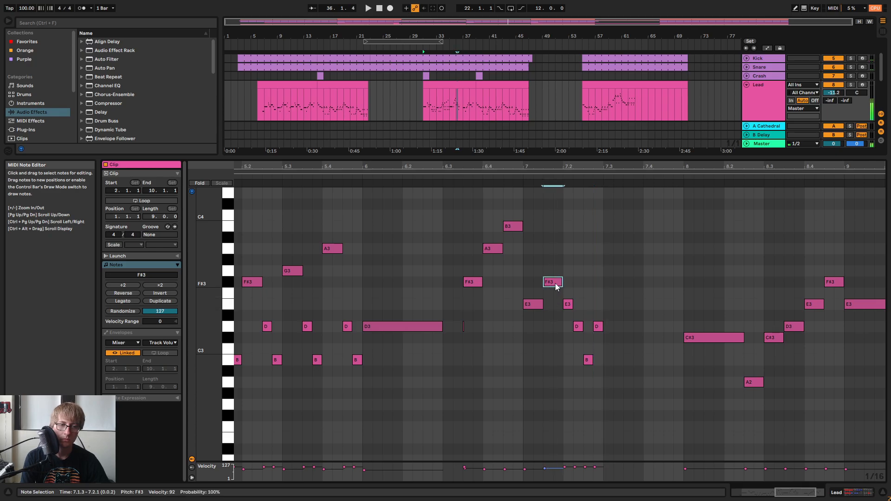
Duplicate the run in the first half of bar 7 to 7.3.1 and audition the full bar
{"action": "left_click_drag", "start_coordinate": [534, 371], "coordinate": [603, 286]}
{"action": "key", "text": "ctrl+d"}
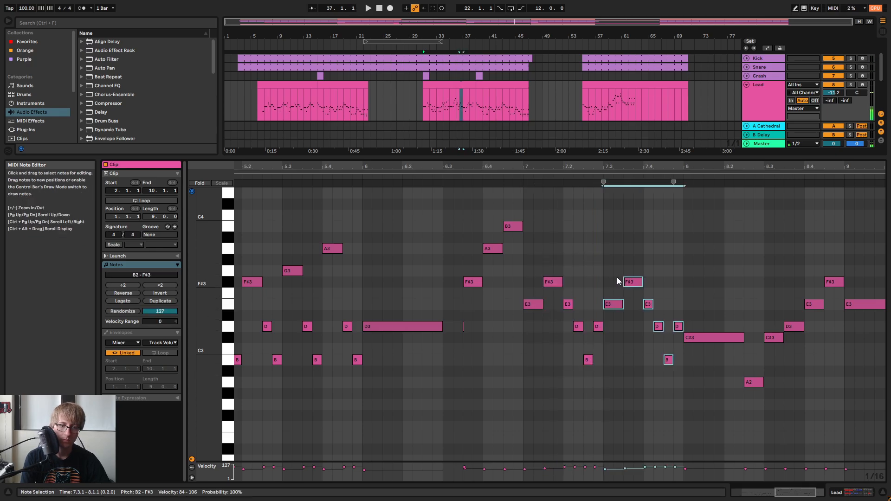
{"action": "key", "text": "space"}
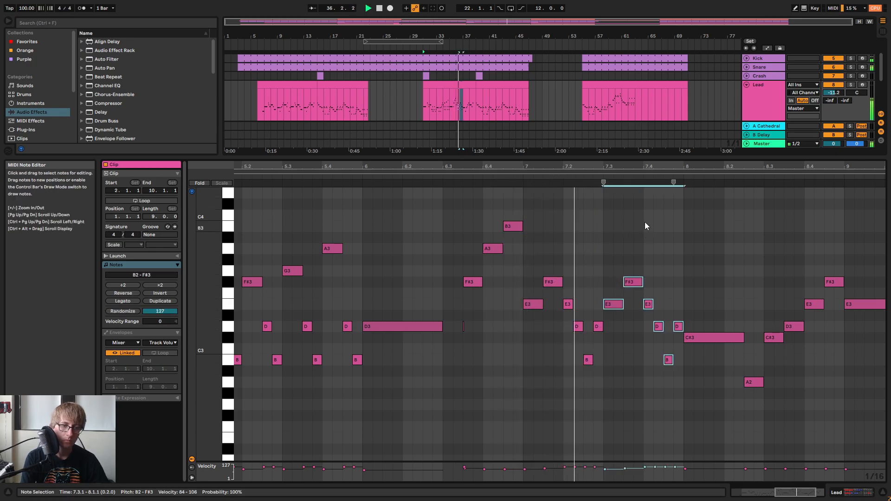
{"action": "key", "text": "space"}
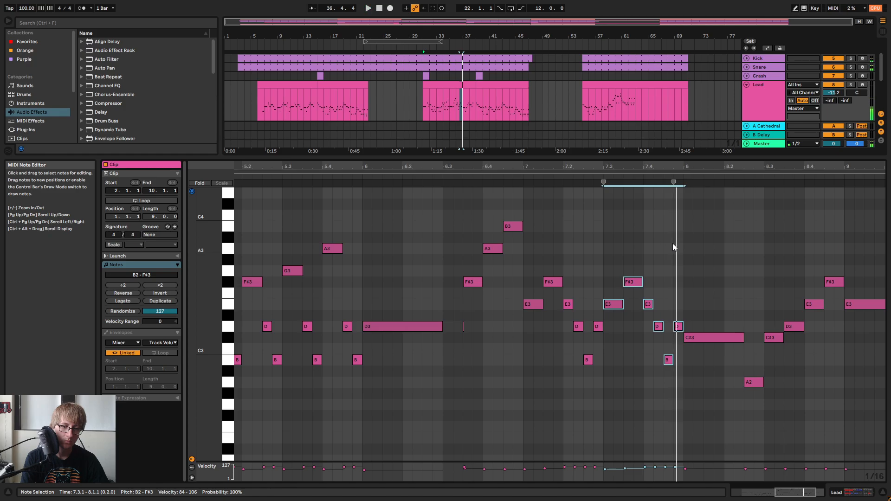
Play the clip from its beginning, and replay the bar 7 run leading into bar 8
{"action": "left_click", "coordinate": [678, 339]}
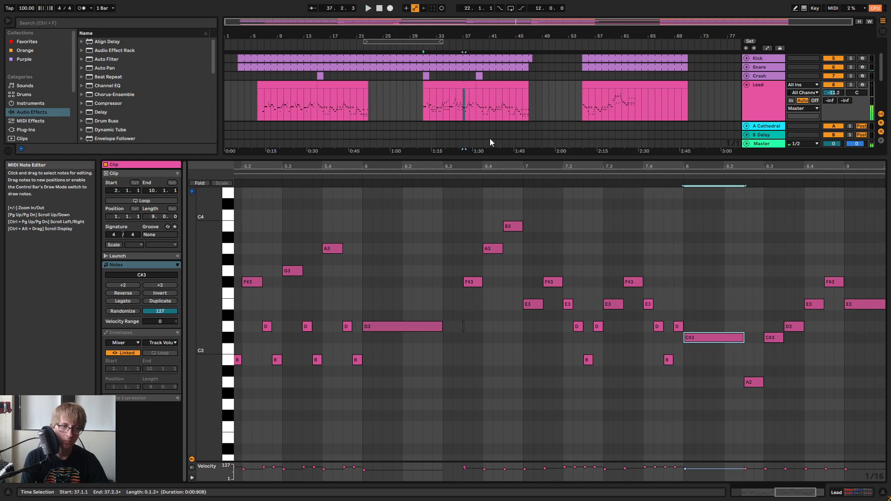
{"action": "left_click_drag", "start_coordinate": [501, 166], "coordinate": [659, 165]}
{"action": "key", "text": "space"}
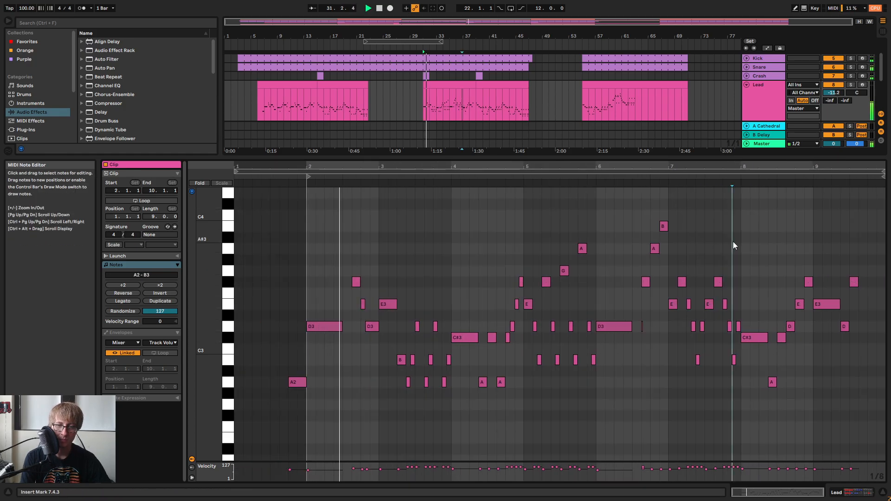
{"action": "left_click", "coordinate": [732, 242]}
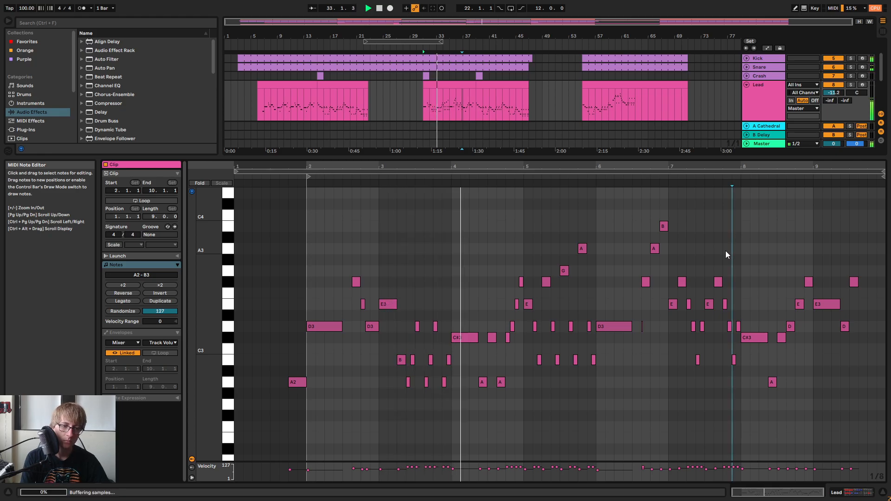
{"action": "left_click", "coordinate": [762, 263]}
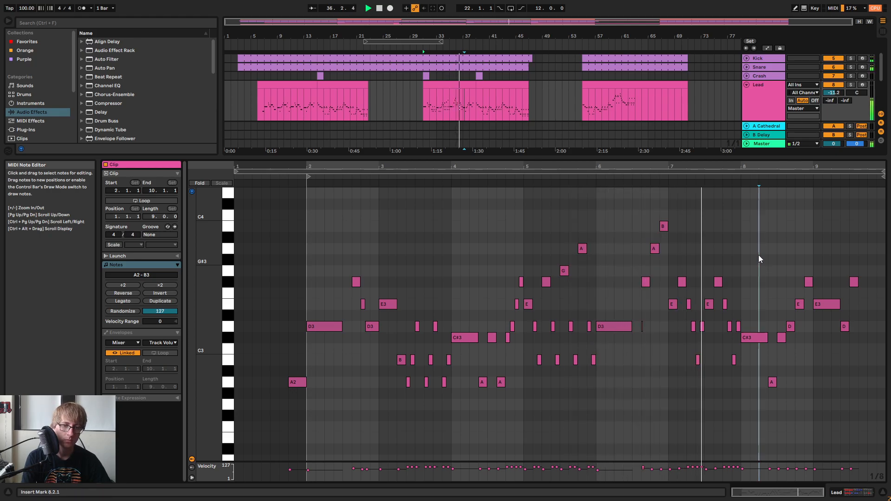
{"action": "left_click_drag", "start_coordinate": [752, 170], "coordinate": [656, 173]}
{"action": "left_click", "coordinate": [619, 176]}
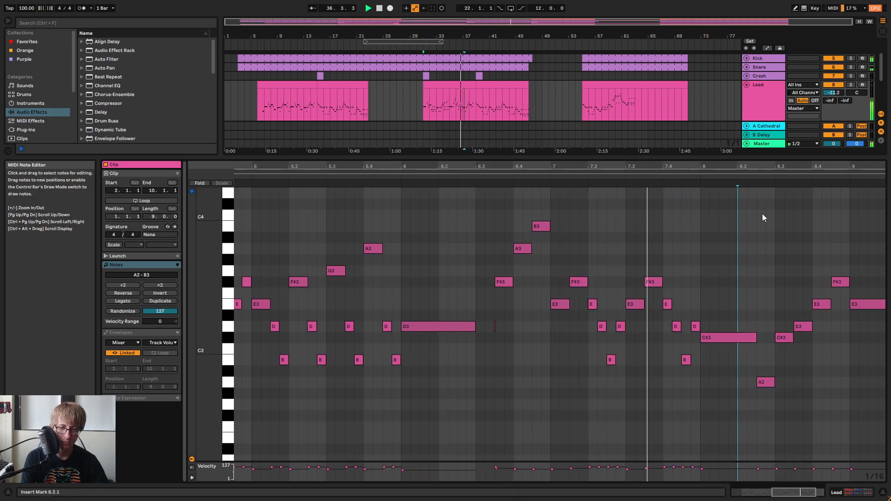
{"action": "key", "text": "space"}
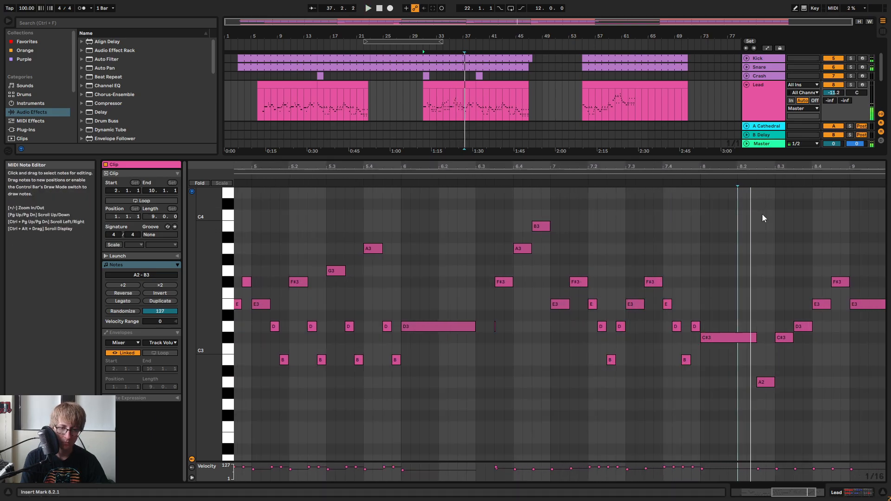
Audition the opening of bar 8 repeatedly and place the insert mark at 8.4.3
{"action": "left_click", "coordinate": [702, 179]}
{"action": "left_click_drag", "start_coordinate": [780, 168], "coordinate": [664, 179]}
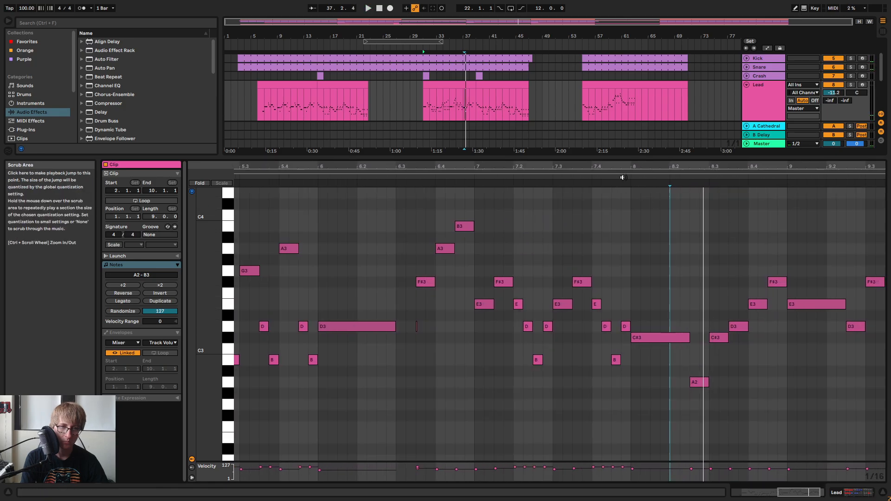
{"action": "key", "text": "space"}
{"action": "key", "text": "space"}
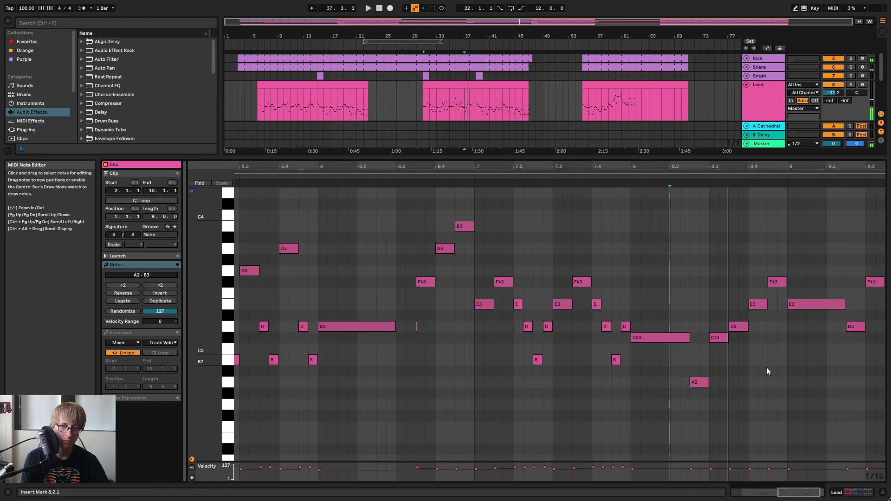
{"action": "left_click", "coordinate": [767, 367]}
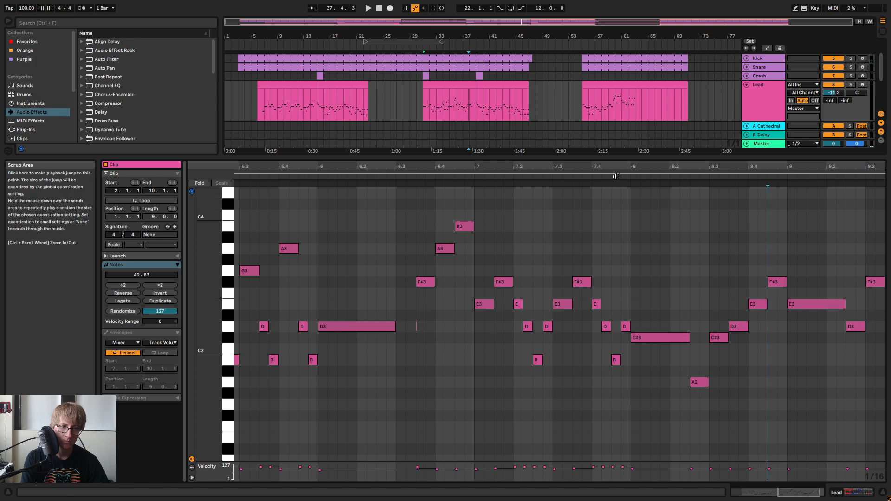
{"action": "key", "text": "space"}
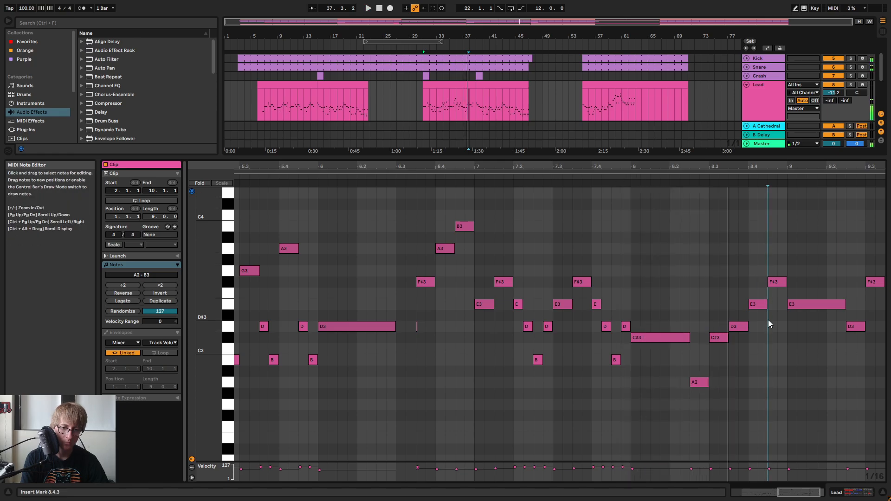
Replace the D3 note at 8.3.3 with a sixteenth-note E3 followed by a sixteenth-note D3 and audition the change
{"action": "double_click", "coordinate": [732, 304]}
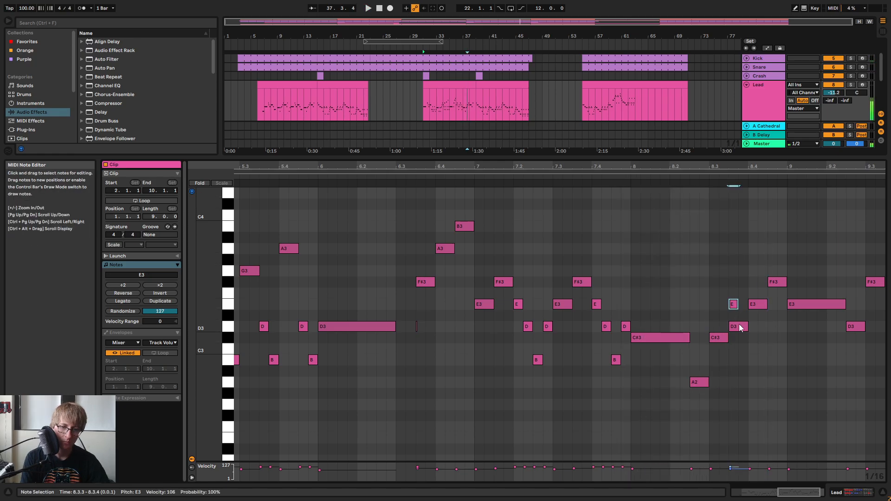
{"action": "double_click", "coordinate": [741, 327]}
{"action": "double_click", "coordinate": [743, 327]}
{"action": "key", "text": "space"}
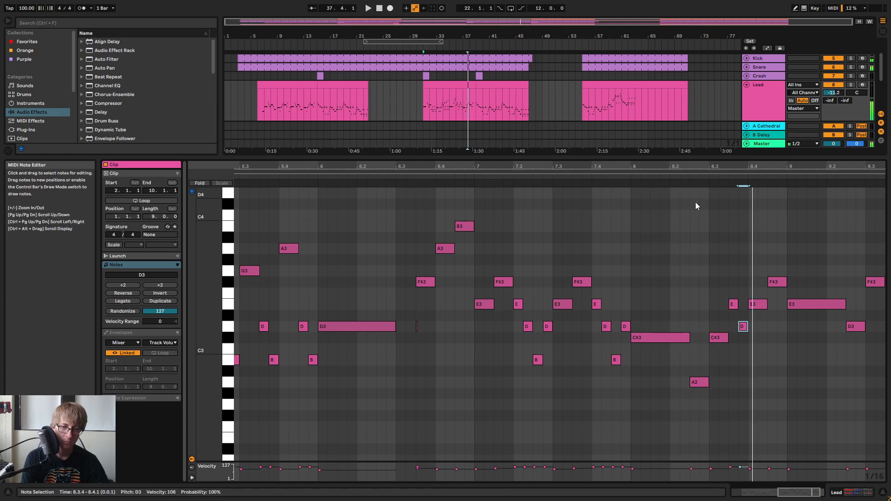
Lower the E3 note at 8.4.1 to C#3, delete the notes from 8.4.3 onward, and audition the result
{"action": "key", "text": "space"}
{"action": "left_click_drag", "start_coordinate": [756, 303], "coordinate": [753, 342]}
{"action": "left_click", "coordinate": [783, 281]}
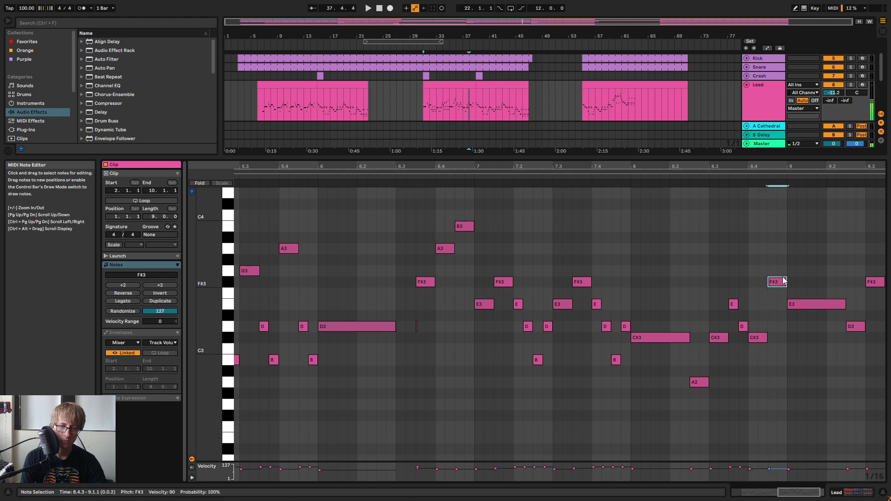
{"action": "key", "text": "Delete"}
{"action": "key", "text": "space"}
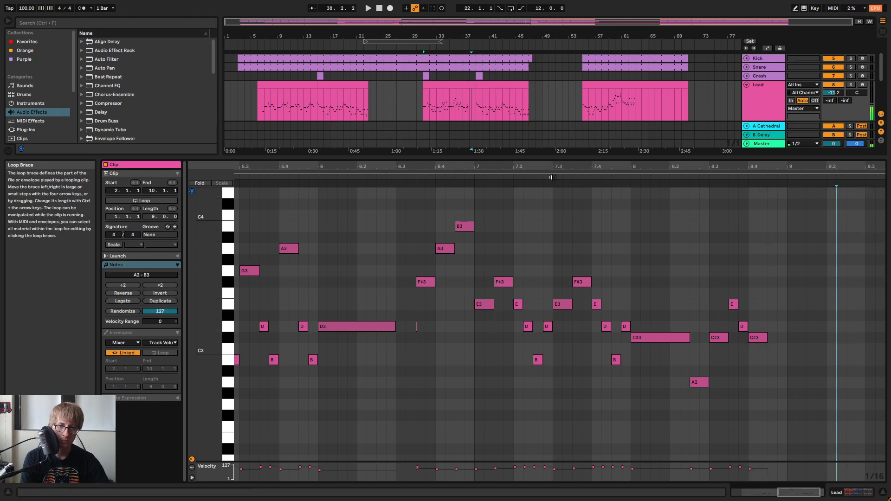
Audition the end of bar 8 and duplicate the E3 and D3 sixteenth pair from 8.3.3 to 8.4.3
{"action": "key", "text": "minus"}
{"action": "mouse_move", "coordinate": [697, 167]}
{"action": "left_mouse_down"}
{"action": "mouse_move", "coordinate": [698, 195]}
{"action": "mouse_move", "coordinate": [697, 167]}
{"action": "left_mouse_up"}
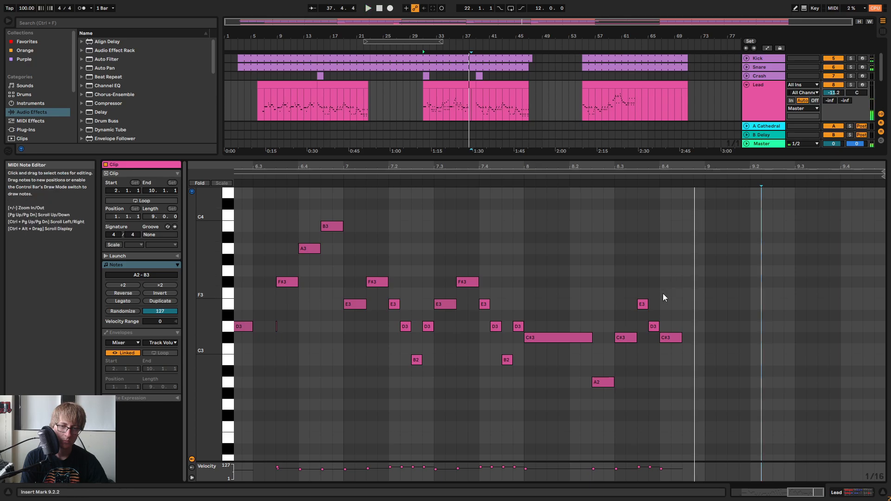
{"action": "key", "text": "space"}
{"action": "left_click_drag", "start_coordinate": [638, 330], "coordinate": [646, 303]}
{"action": "key", "text": "ctrl+d"}
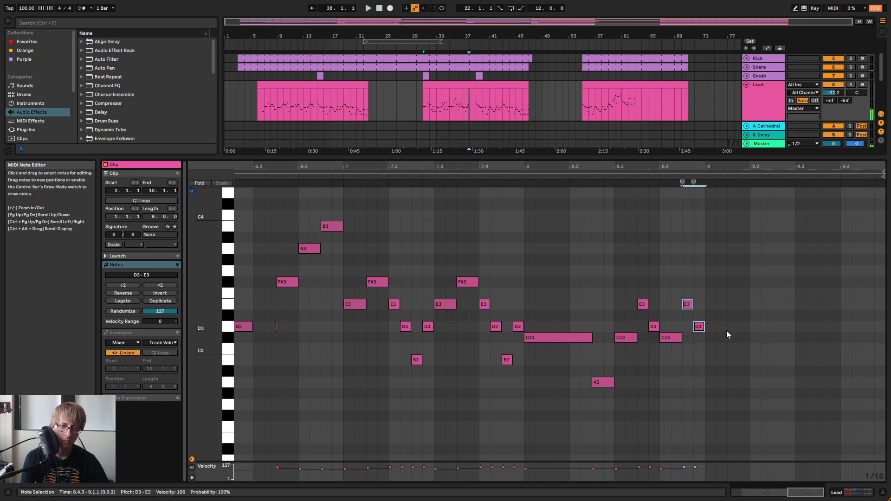
Add a one-beat B2 note at 9.1.1 and audition bar 8 leading into it
{"action": "double_click", "coordinate": [710, 360]}
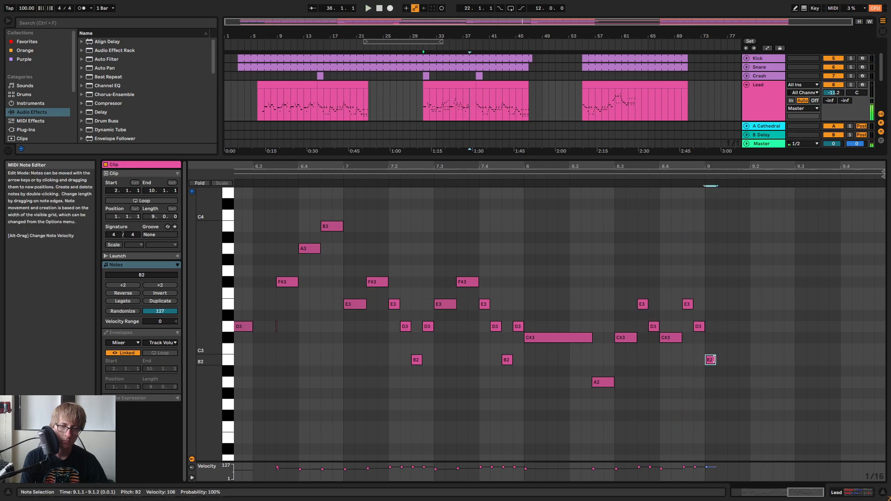
{"action": "left_click_drag", "start_coordinate": [715, 360], "coordinate": [750, 360]}
{"action": "key", "text": "space"}
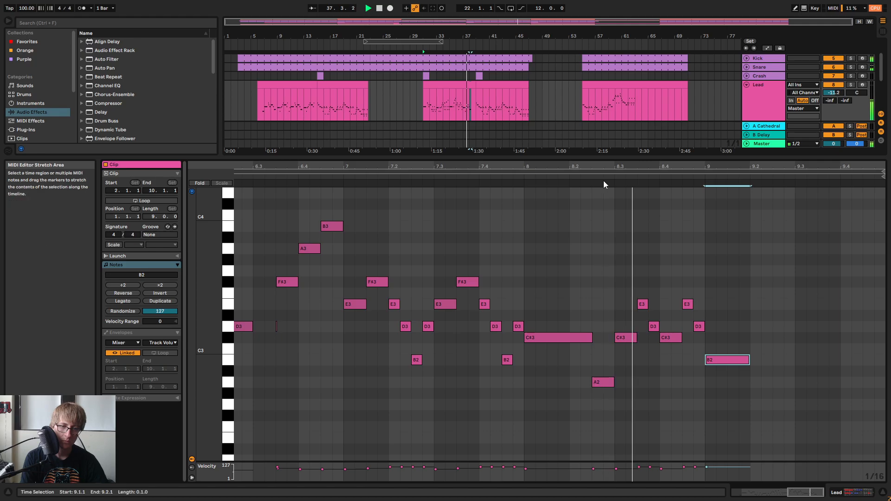
{"action": "key", "text": "space"}
{"action": "double_click", "coordinate": [780, 167]}
{"action": "left_click", "coordinate": [748, 177]}
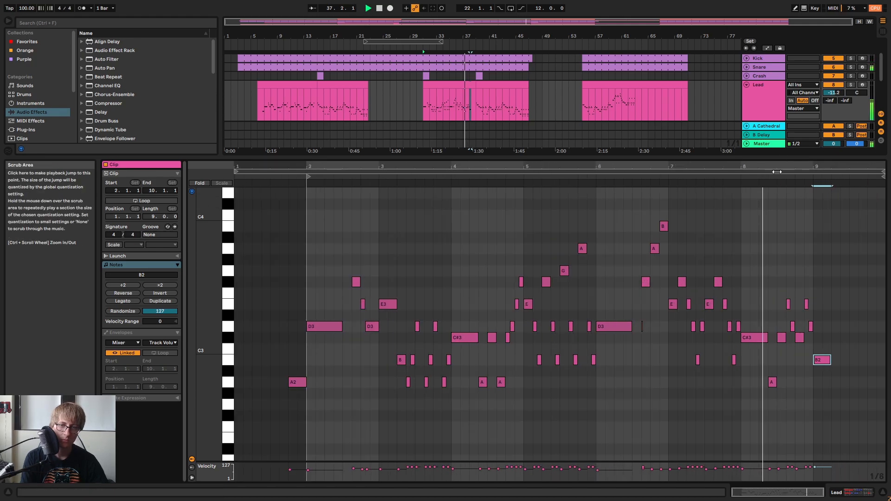
{"action": "left_click_drag", "start_coordinate": [789, 167], "coordinate": [726, 189]}
{"action": "key", "text": "space"}
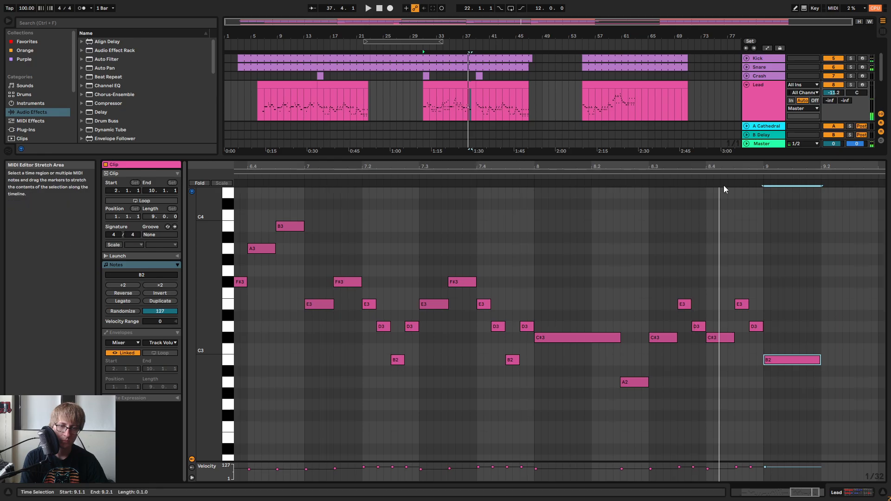
Lengthen the C#3 notes at 8.3.1 and 8.4.1 slightly and replay the phrase from bar 7
{"action": "left_click", "coordinate": [686, 347]}
{"action": "left_click_drag", "start_coordinate": [667, 356], "coordinate": [731, 342]}
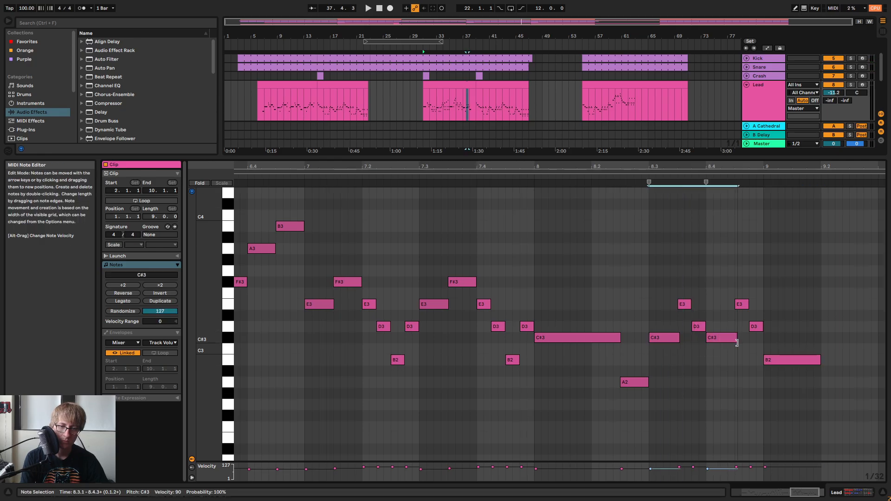
{"action": "left_click", "coordinate": [503, 177]}
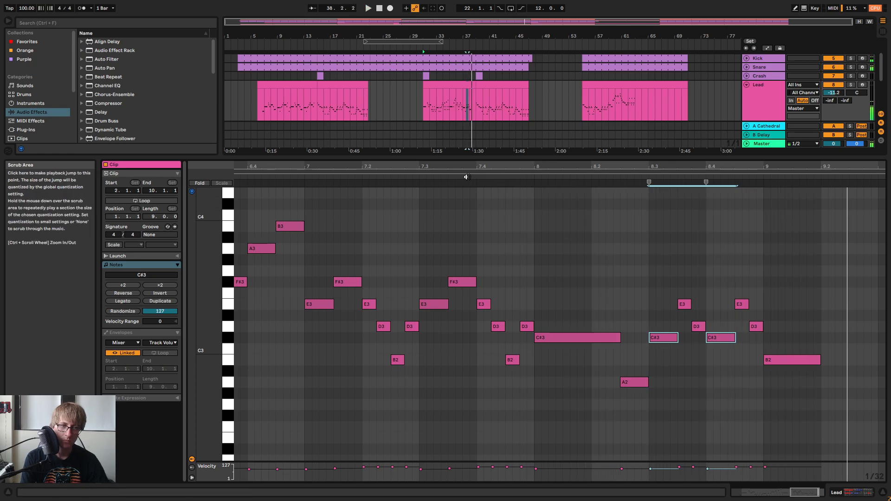
{"action": "left_click", "coordinate": [307, 178]}
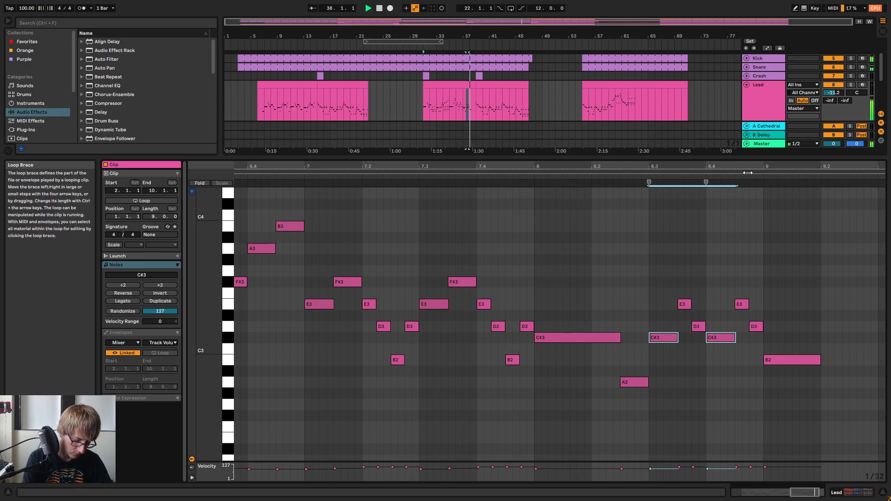
{"action": "key", "text": "space"}
Add a sixteenth-note A2 at 9.2.3 and audition the pickup
{"action": "mouse_move", "coordinate": [768, 164]}
{"action": "left_mouse_down"}
{"action": "mouse_move", "coordinate": [810, 132]}
{"action": "mouse_move", "coordinate": [776, 149]}
{"action": "mouse_move", "coordinate": [836, 167]}
{"action": "mouse_move", "coordinate": [810, 179]}
{"action": "mouse_move", "coordinate": [784, 158]}
{"action": "left_mouse_up"}
{"action": "key", "text": "space"}
{"action": "key", "text": "space"}
{"action": "double_click", "coordinate": [782, 382]}
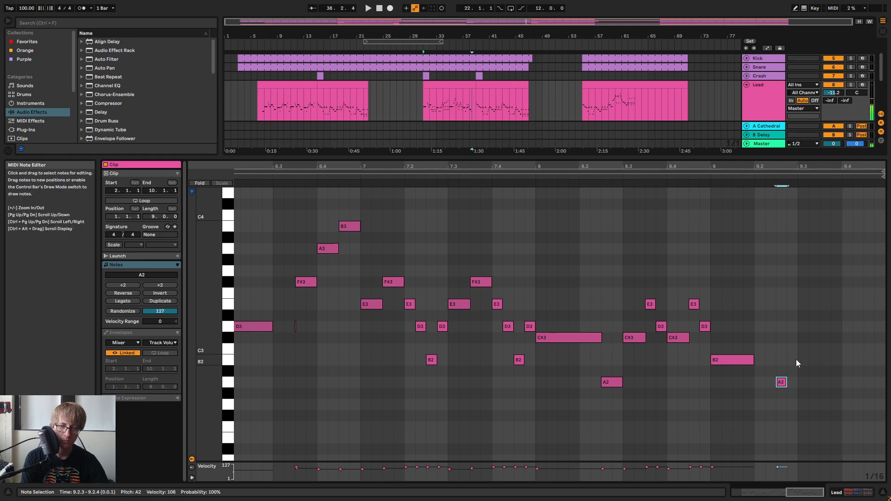
{"action": "key", "text": "Up"}
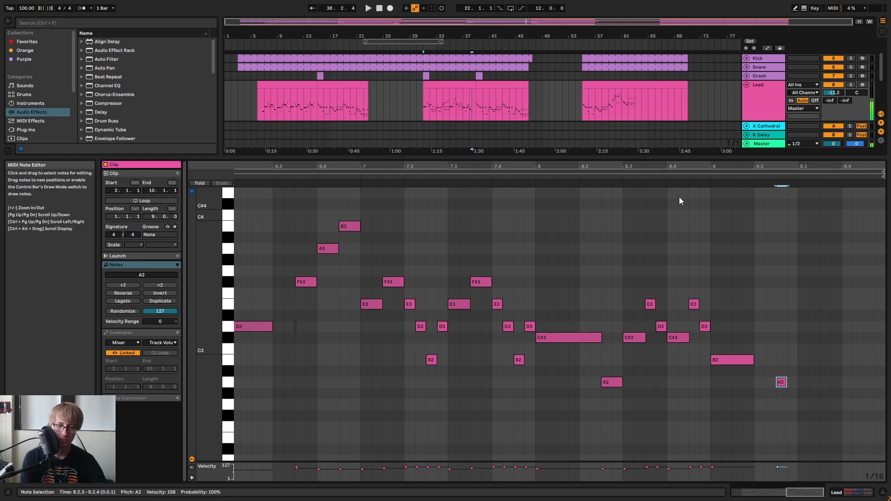
{"action": "key", "text": "space"}
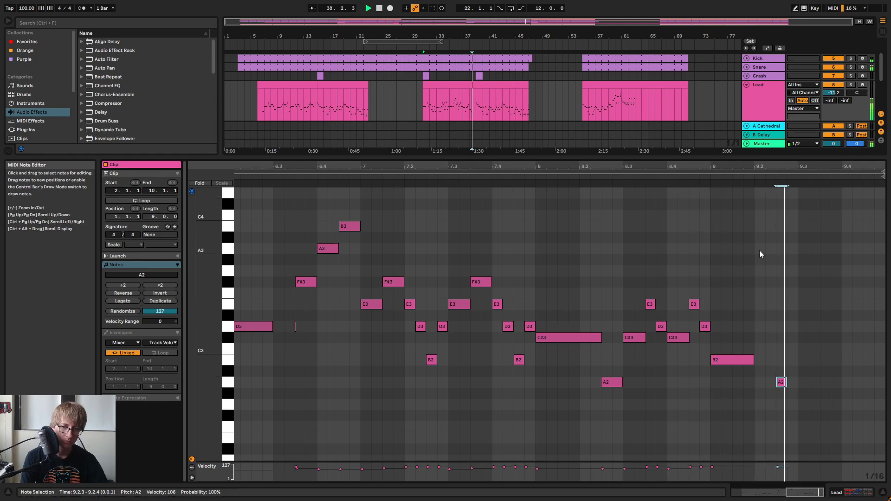
{"action": "key", "text": "space"}
Continue the ascending run with sixteenth-note B2 at 9.2.4 and C#3 at 9.3.1, and audition it
{"action": "left_click", "coordinate": [790, 361]}
{"action": "double_click", "coordinate": [791, 361]}
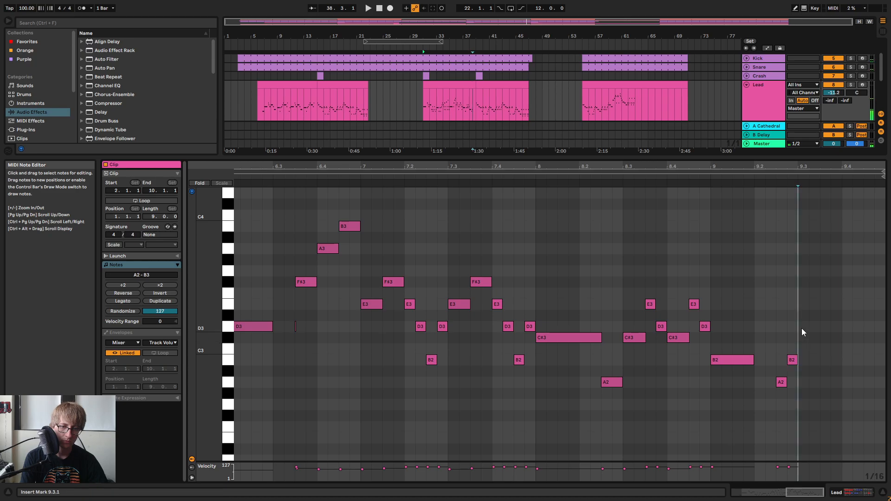
{"action": "double_click", "coordinate": [802, 327]}
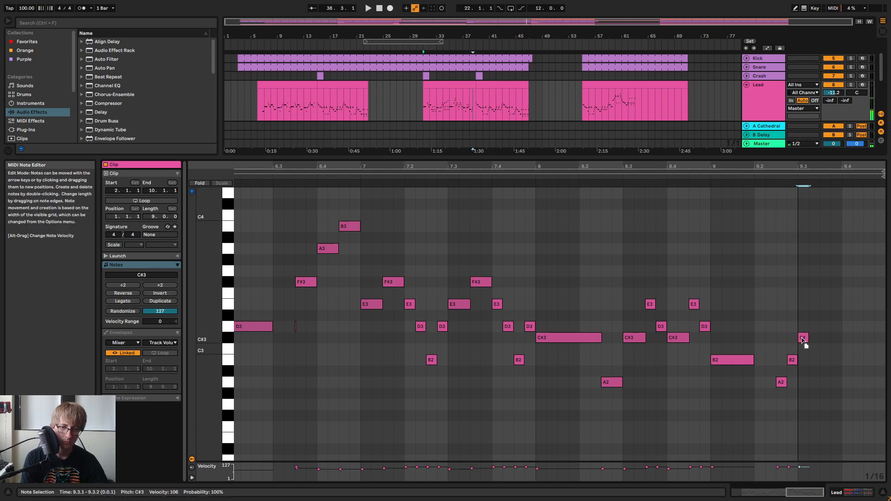
{"action": "left_click", "coordinate": [691, 176]}
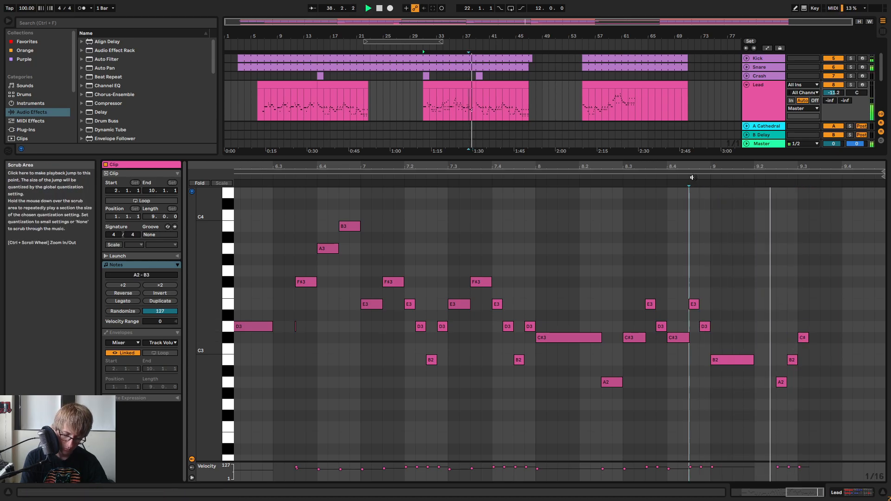
{"action": "key", "text": "space"}
Add sixteenth-note D3 at 9.3.2 and E3 at 9.3.3 to the run and play it back
{"action": "double_click", "coordinate": [813, 327]}
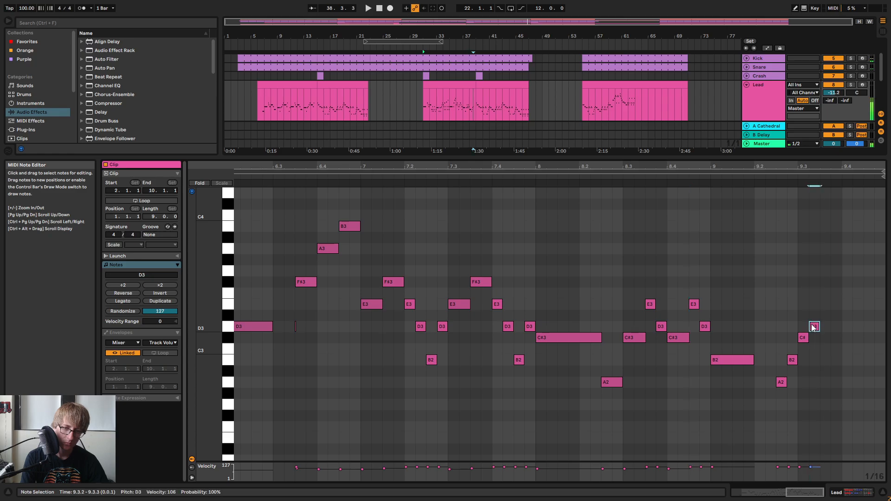
{"action": "double_click", "coordinate": [824, 305]}
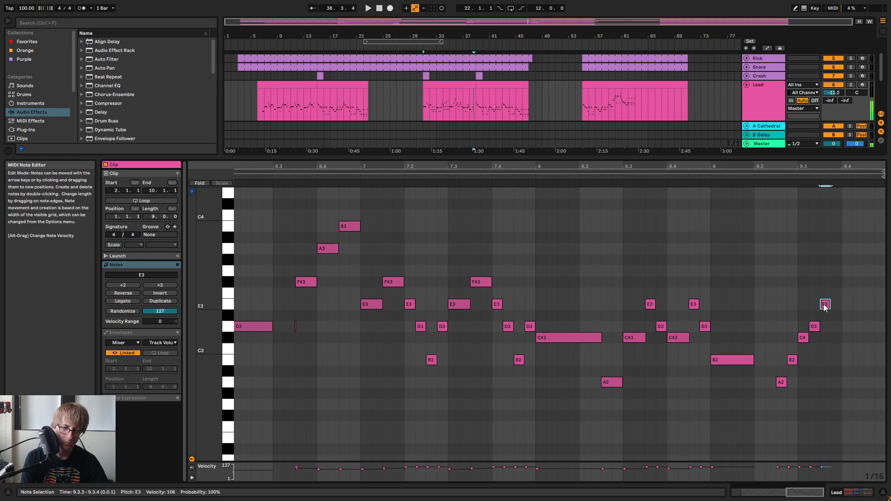
{"action": "left_click", "coordinate": [703, 177]}
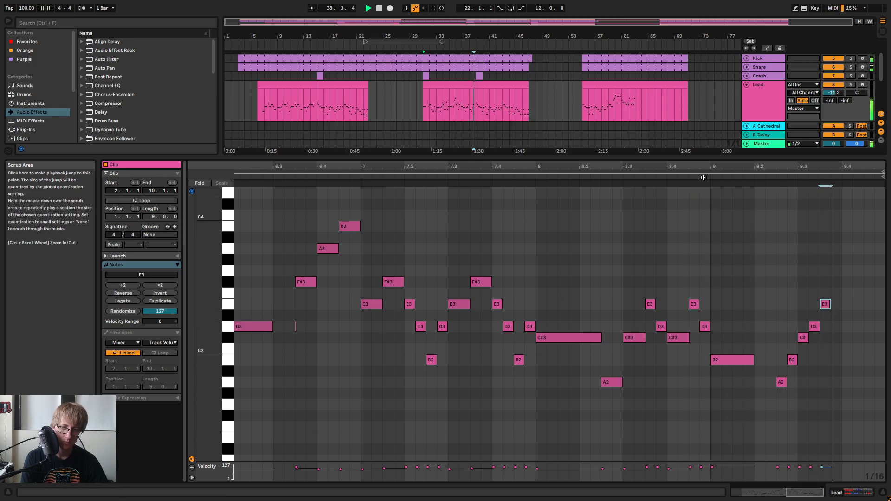
{"action": "key", "text": "space"}
Extend the run from 9.3.4 to the clip's end with sixteenth-note F#3, G3, A3, B3 and C#4, and audition it
{"action": "double_click", "coordinate": [837, 282]}
{"action": "double_click", "coordinate": [848, 270]}
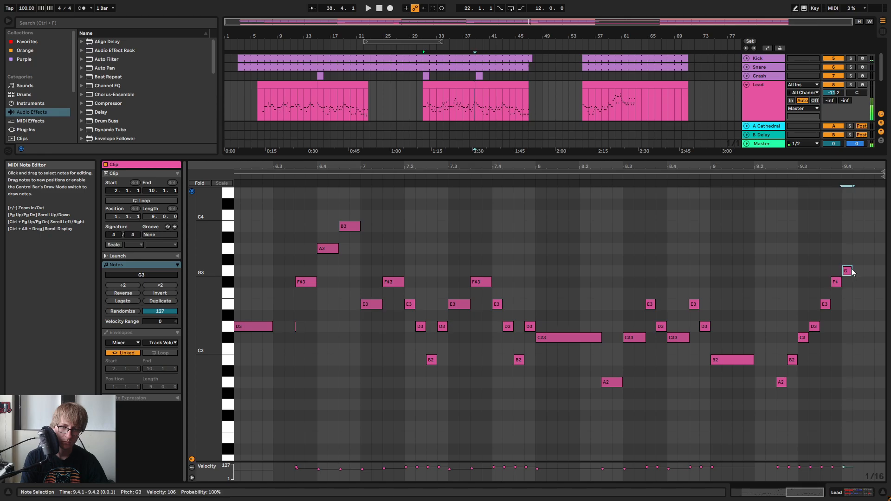
{"action": "double_click", "coordinate": [858, 248]}
{"action": "double_click", "coordinate": [869, 226]}
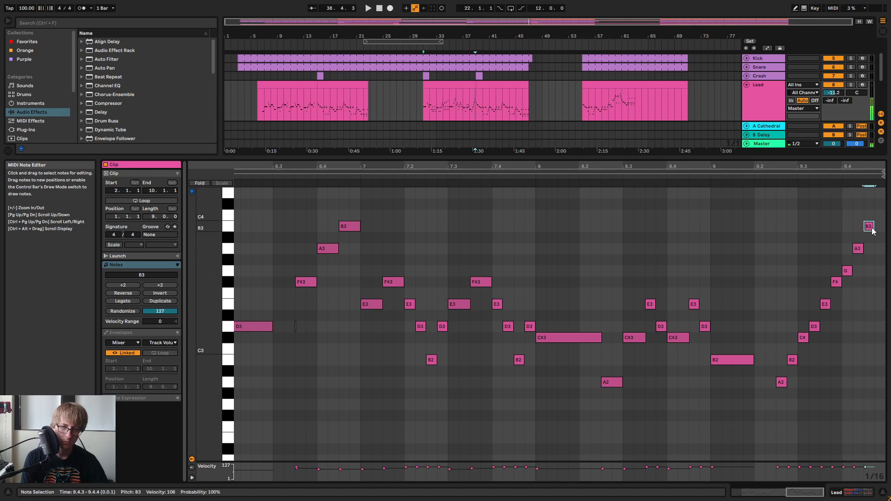
{"action": "double_click", "coordinate": [879, 204]}
{"action": "left_click", "coordinate": [786, 176]}
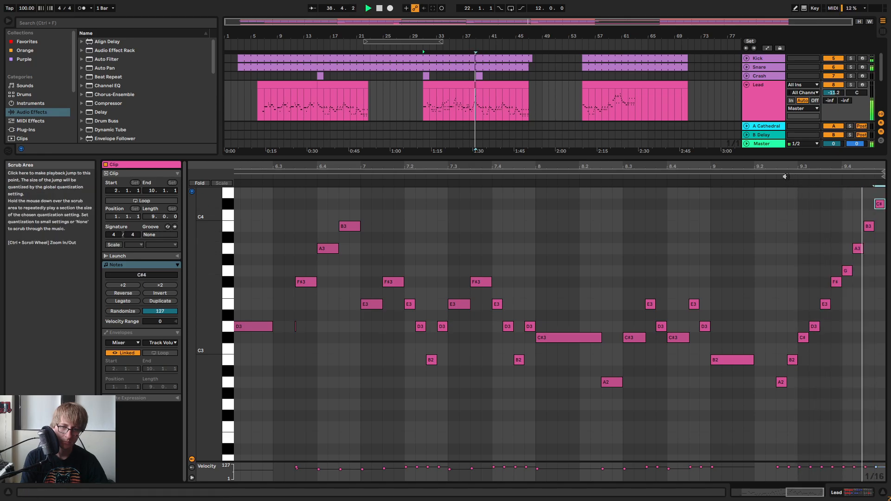
{"action": "left_click", "coordinate": [737, 178]}
Check the start of the following Lead clip, and lower the run's final note at 9.4.4 to A3
{"action": "scroll", "coordinate": [804, 249], "scroll_direction": "up", "scroll_amount": 3}
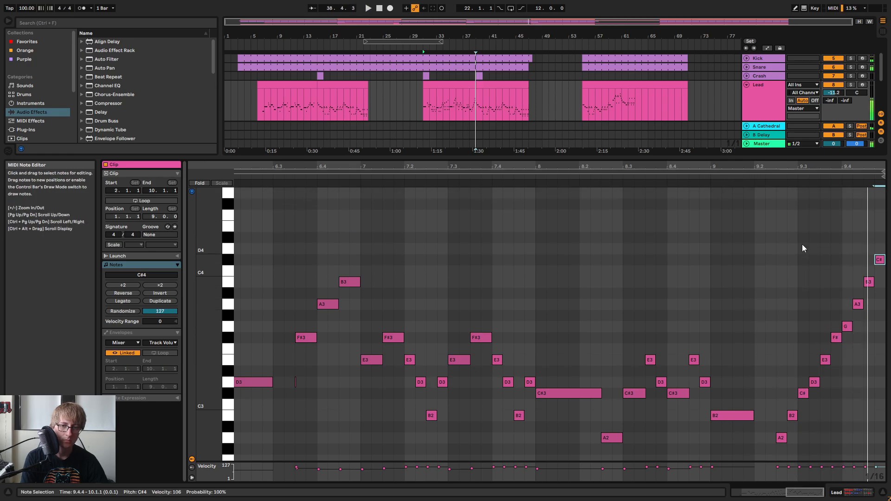
{"action": "left_click", "coordinate": [511, 84]}
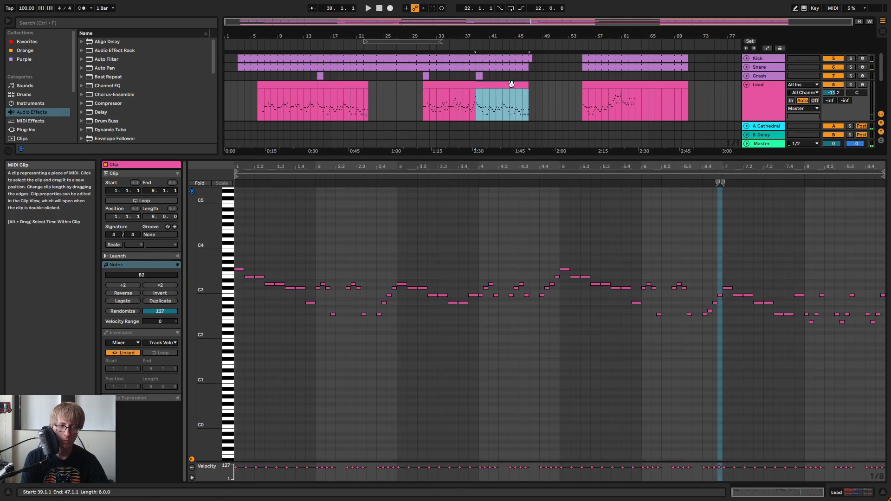
{"action": "left_click", "coordinate": [448, 83]}
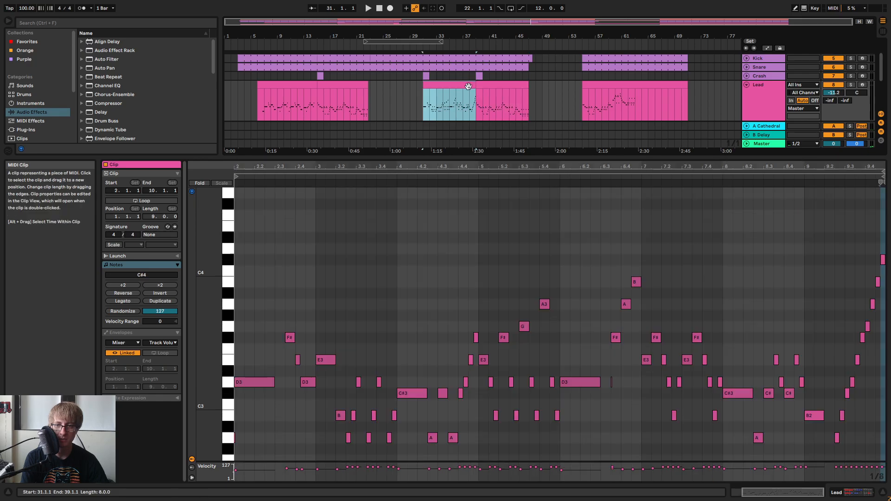
{"action": "scroll", "coordinate": [865, 252], "scroll_direction": "down", "scroll_amount": 2}
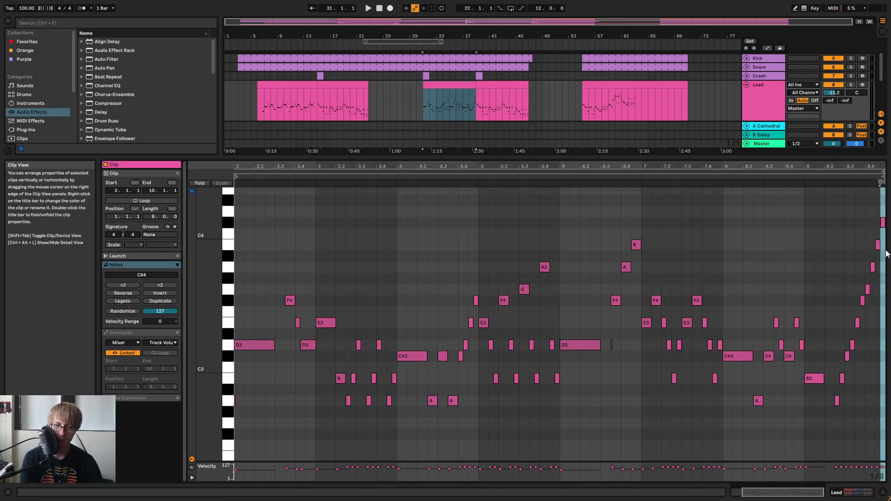
{"action": "left_click", "coordinate": [885, 252]}
{"action": "left_click_drag", "start_coordinate": [886, 217], "coordinate": [882, 262]}
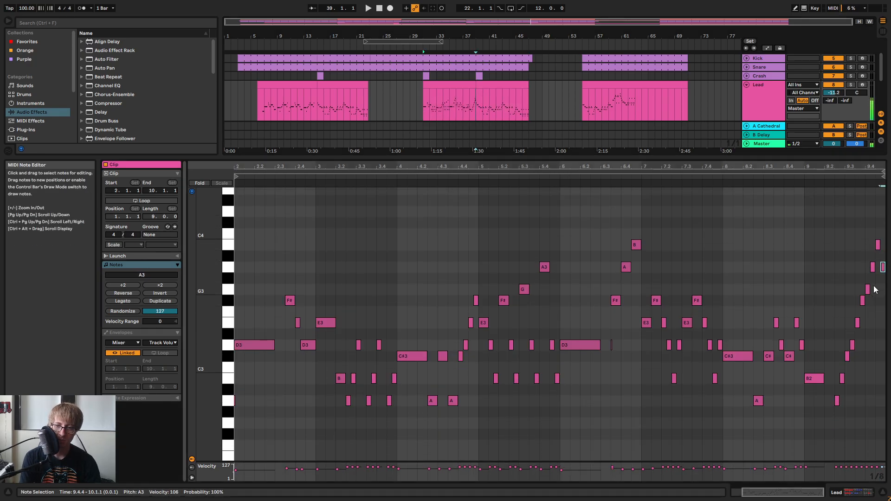
Rework the run's upper notes to E3 at 9.3.4, F#3 at 9.4.1, G3 at 9.4.2, A3 at 9.4.3 and G3 at 9.4.4
{"action": "left_click_drag", "start_coordinate": [885, 166], "coordinate": [885, 203]}
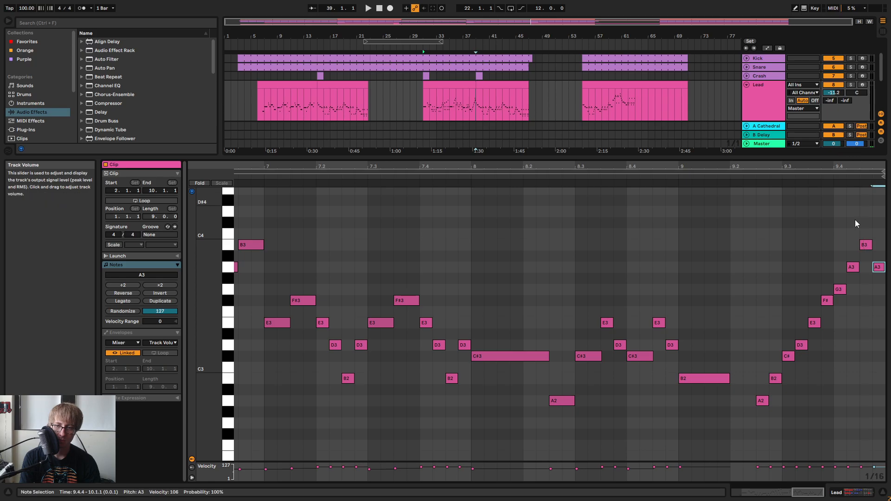
{"action": "double_click", "coordinate": [866, 256]}
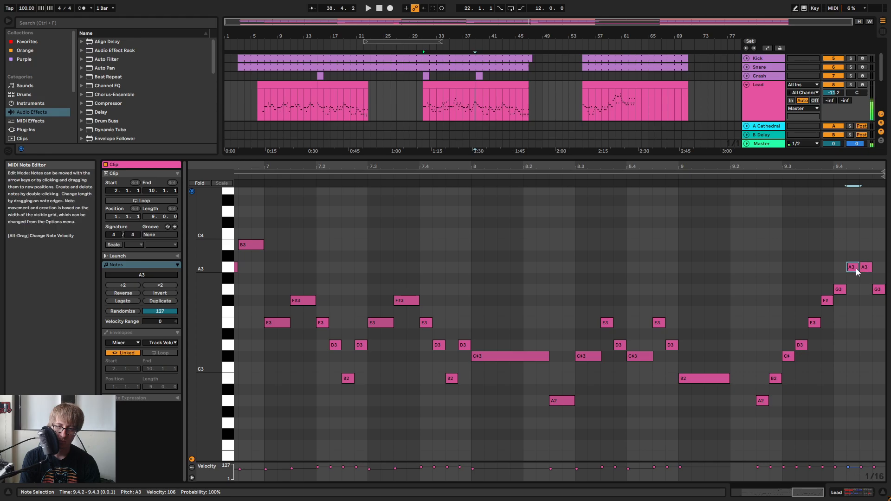
{"action": "key", "text": "Down"}
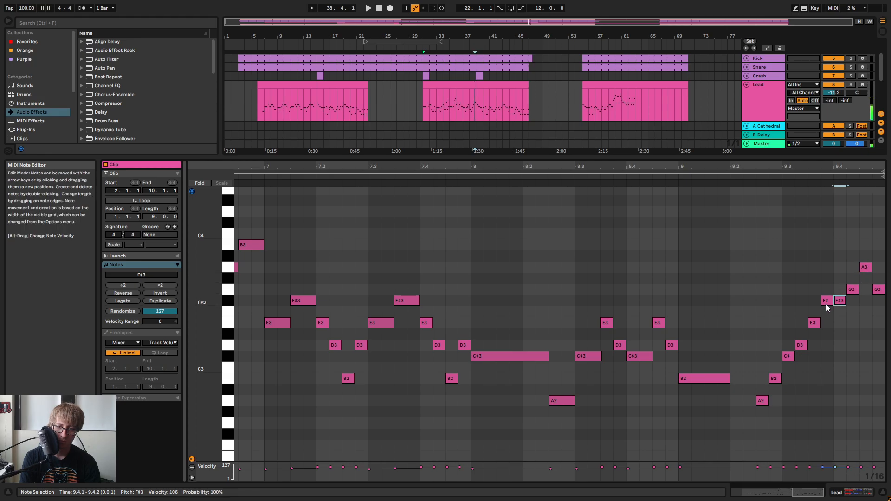
{"action": "left_click", "coordinate": [825, 302]}
{"action": "key", "text": "Down"}
{"action": "key", "text": "Down"}
Lower the run's first five notes to G2, A2, B2, C#3 and D3 from 9.2.3 to 9.3.3, and play it back
{"action": "left_click", "coordinate": [815, 322]}
{"action": "key", "text": "Down"}
{"action": "key", "text": "Down"}
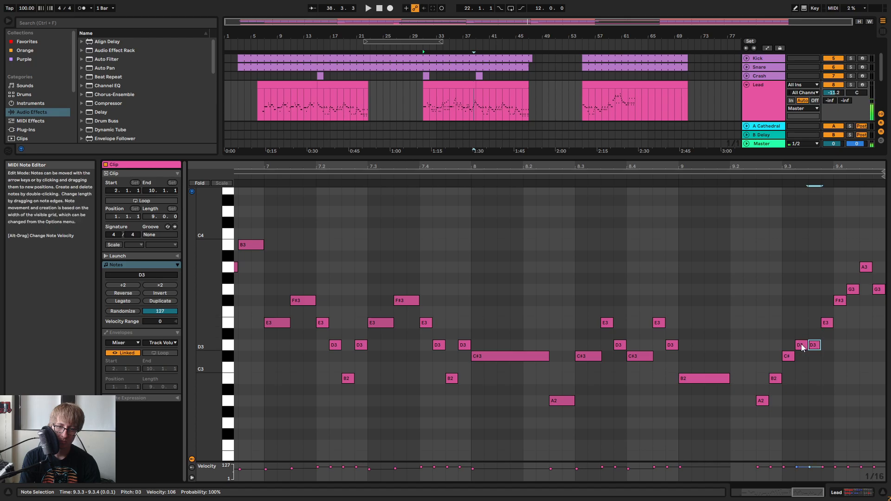
{"action": "left_click", "coordinate": [786, 357]}
{"action": "key", "text": "Down"}
{"action": "key", "text": "Down"}
{"action": "left_click", "coordinate": [779, 378]}
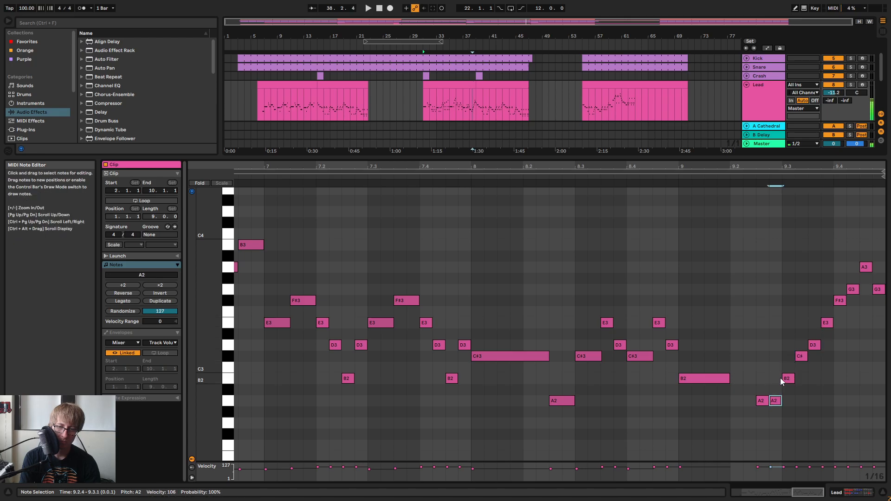
{"action": "key", "text": "Down"}
{"action": "key", "text": "Down"}
{"action": "left_click", "coordinate": [762, 402]}
{"action": "key", "text": "Down"}
{"action": "key", "text": "Down"}
{"action": "left_click", "coordinate": [539, 175]}
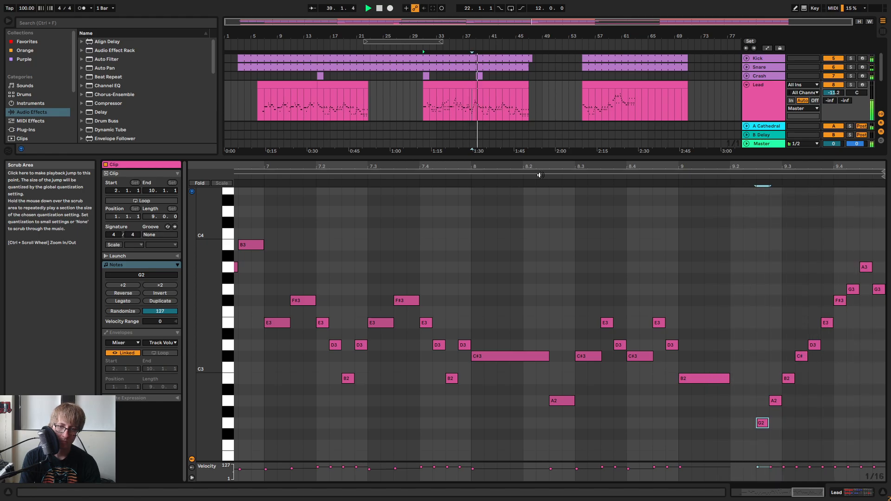
{"action": "key", "text": "space"}
Move the run's eight notes from G2 up to G3 two sixteenths later, starting at 9.3.1
{"action": "left_click", "coordinate": [872, 306]}
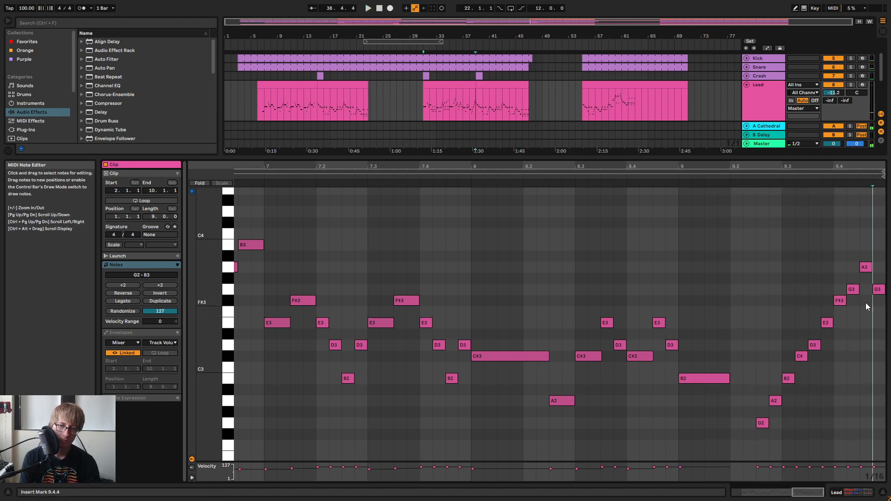
{"action": "left_click_drag", "start_coordinate": [756, 427], "coordinate": [853, 284]}
{"action": "key", "text": "Right"}
{"action": "key", "text": "Right"}
Try transposing the moved run down three semitones, and return it to its G2–G3 pitches
{"action": "key", "text": "Down"}
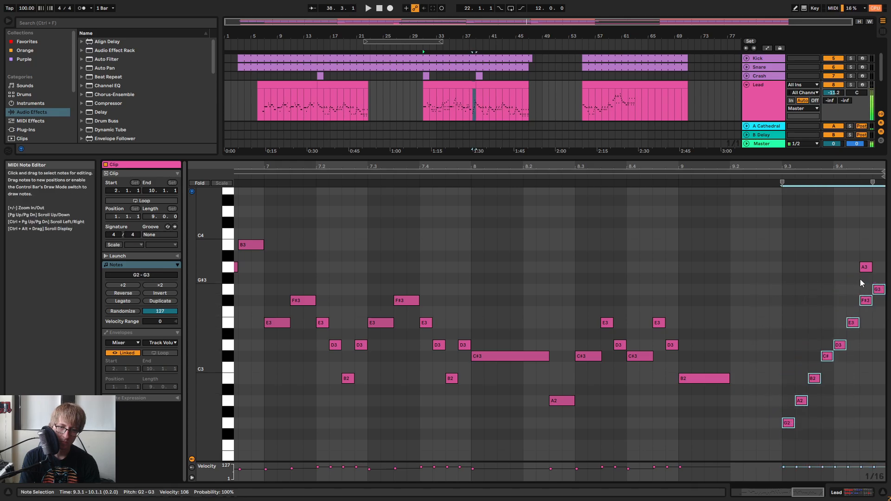
{"action": "key", "text": "Down"}
{"action": "key", "text": "Down"}
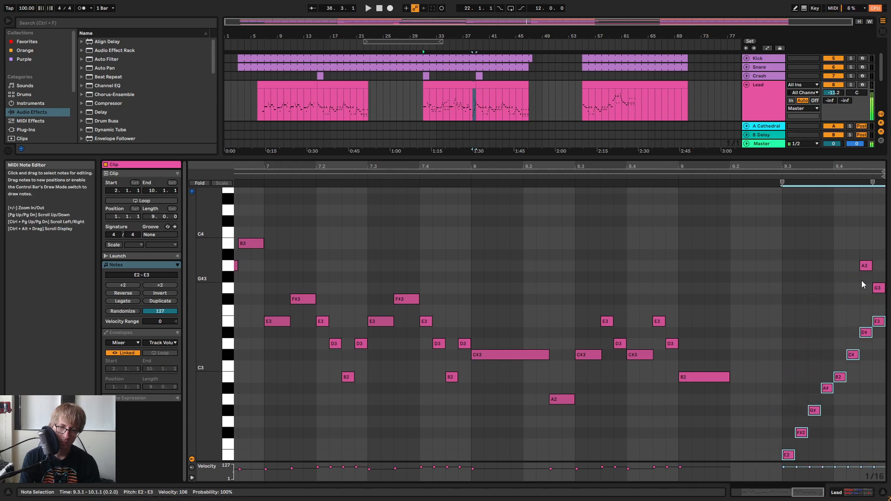
{"action": "key", "text": "Up"}
{"action": "key", "text": "Up"}
{"action": "key", "text": "Up"}
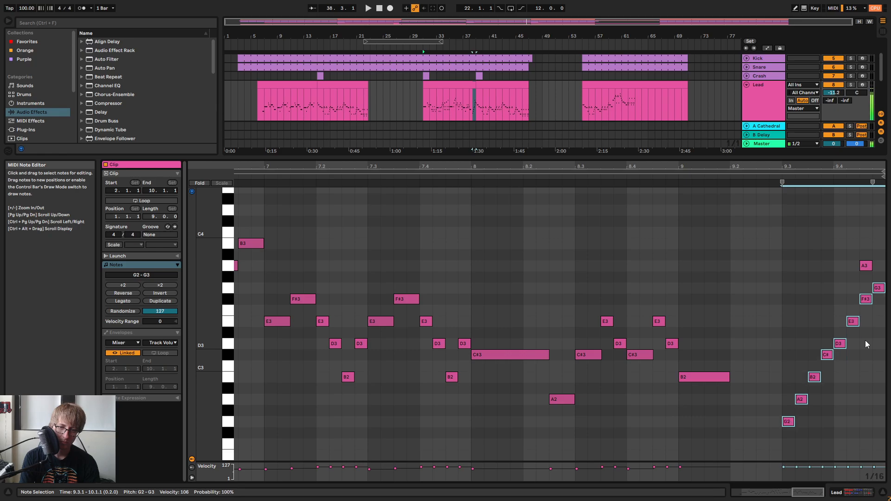
Delete the notes at 9.4.3 and 9.4.4, and move the remaining G2–E3 run two sixteenths later to start at 9.3.3
{"action": "left_click_drag", "start_coordinate": [865, 310], "coordinate": [877, 265]}
{"action": "key", "text": "Delete"}
{"action": "left_click_drag", "start_coordinate": [789, 430], "coordinate": [852, 302]}
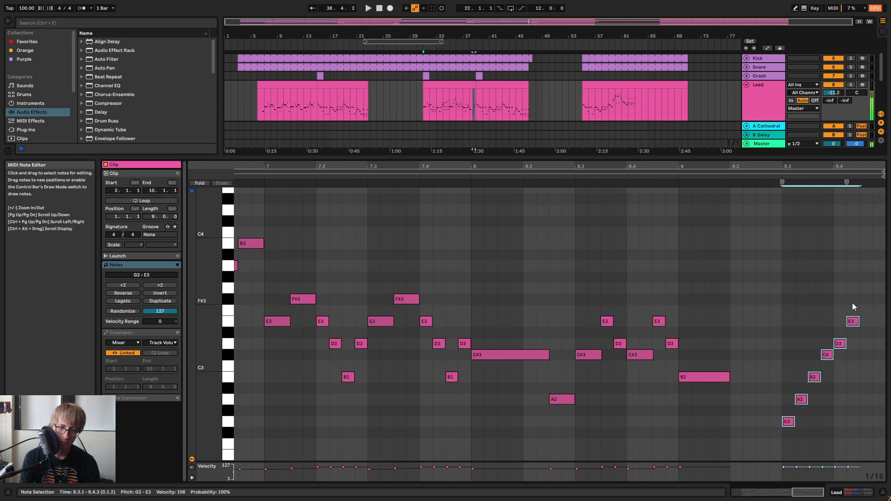
{"action": "key", "text": "Right"}
{"action": "key", "text": "Right"}
Play back the end of the clip to check the shortened G2–E3 run
{"action": "left_click", "coordinate": [721, 180]}
{"action": "left_click", "coordinate": [728, 173]}
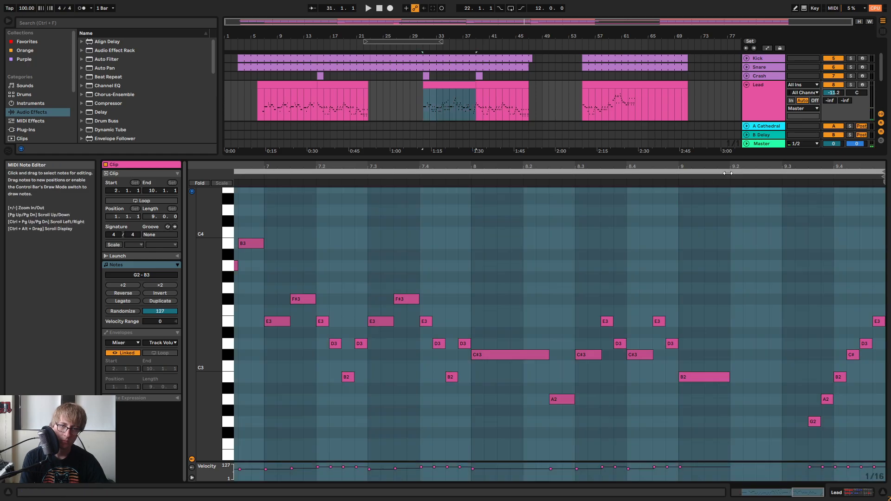
{"action": "key", "text": "space"}
{"action": "left_click", "coordinate": [872, 282]}
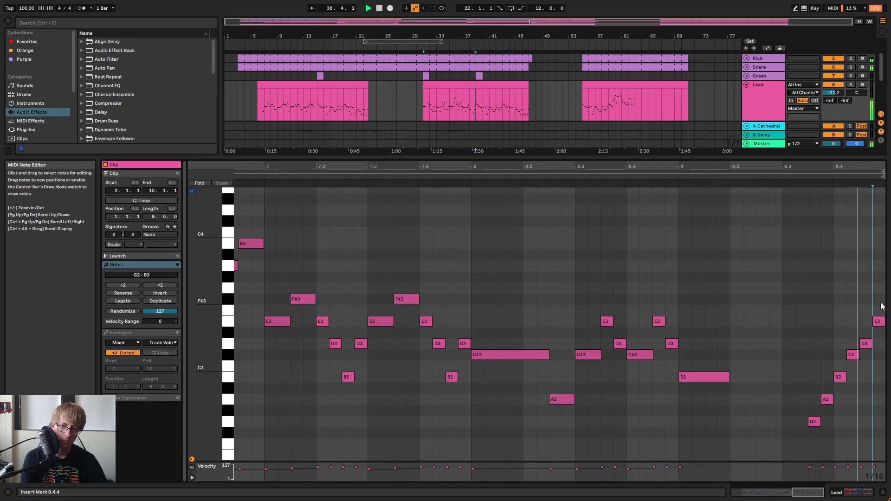
{"action": "key", "text": "space"}
{"action": "left_click_drag", "start_coordinate": [881, 302], "coordinate": [865, 361]}
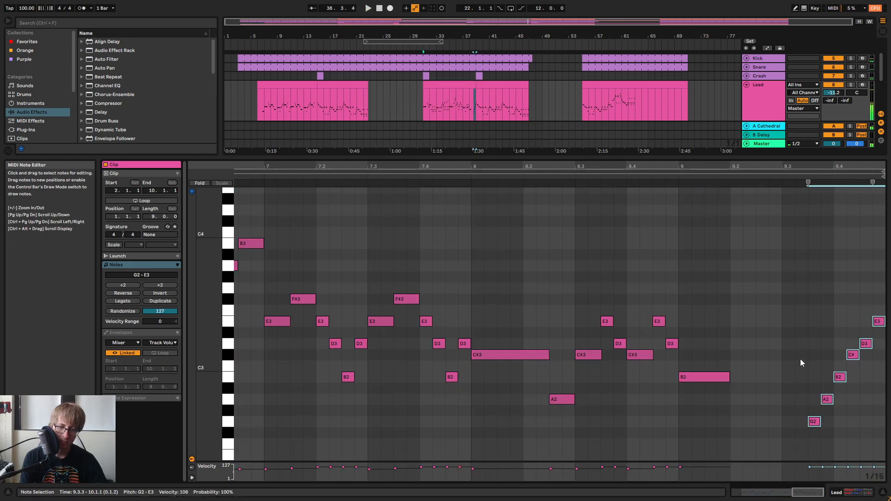
{"action": "scroll", "coordinate": [800, 359], "scroll_direction": "down", "scroll_amount": 3}
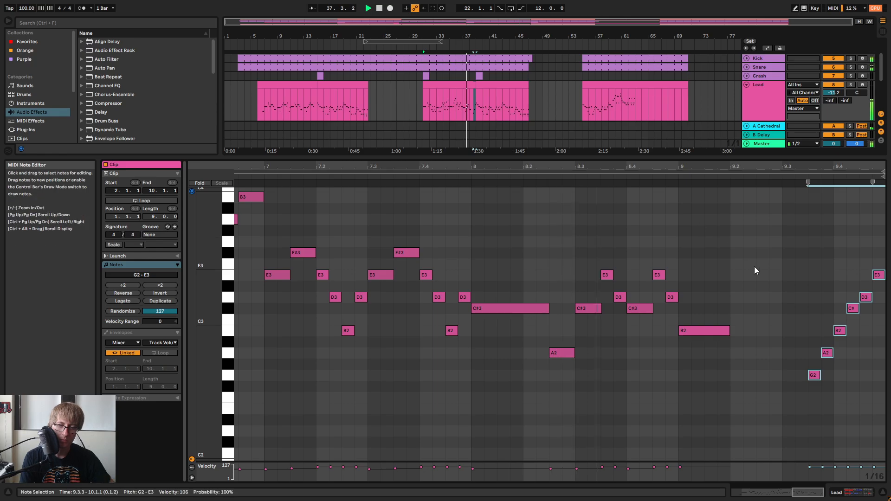
{"action": "scroll", "coordinate": [754, 267], "scroll_direction": "down", "scroll_amount": 2}
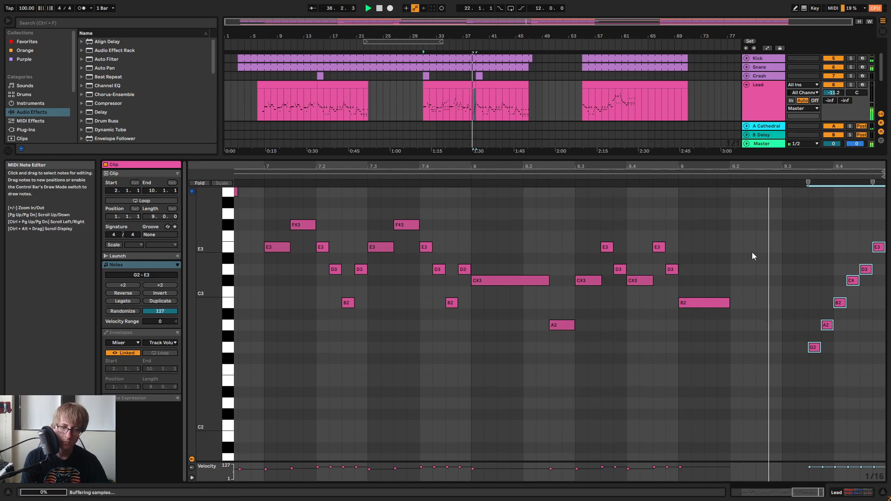
{"action": "key", "text": "space"}
Add descending sixteenth notes F#3, E3, D3, C#3, B2 and A2 from 9.2.1 to 9.3.2 before the run, and play it back
{"action": "double_click", "coordinate": [760, 302]}
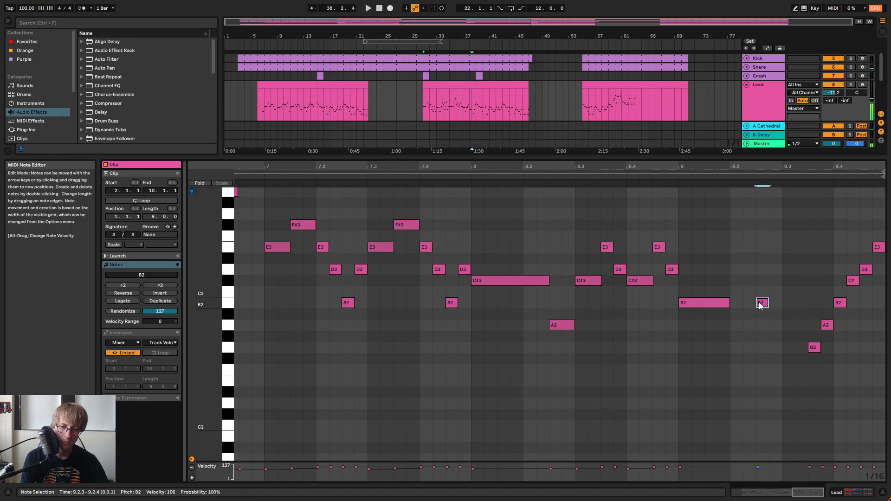
{"action": "double_click", "coordinate": [800, 325]}
{"action": "double_click", "coordinate": [786, 304]}
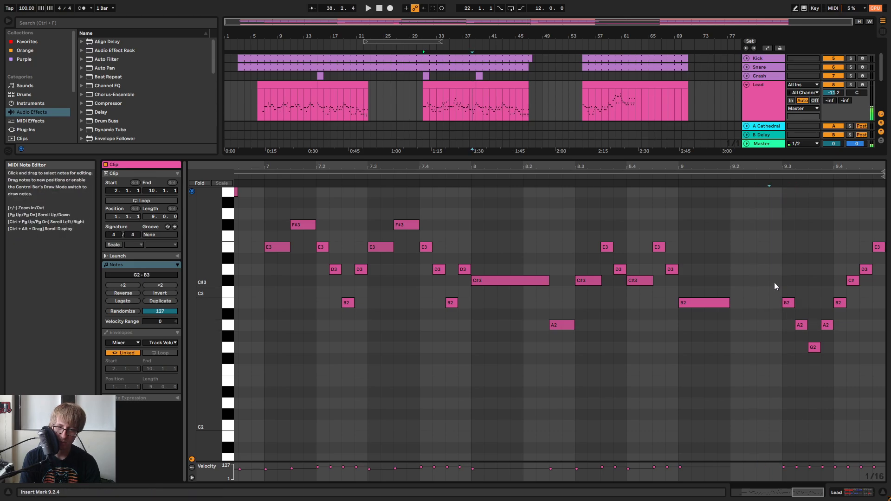
{"action": "double_click", "coordinate": [774, 281]}
{"action": "double_click", "coordinate": [760, 269]}
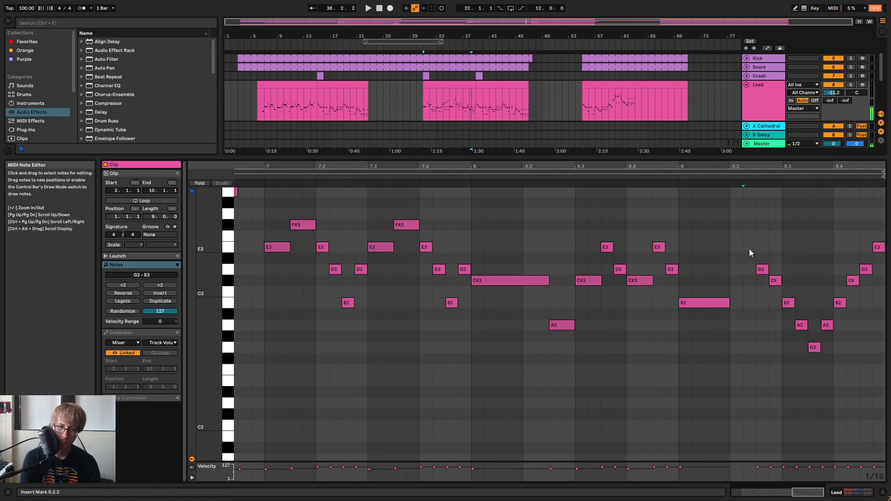
{"action": "double_click", "coordinate": [749, 248]}
{"action": "double_click", "coordinate": [737, 227]}
{"action": "left_click", "coordinate": [676, 178]}
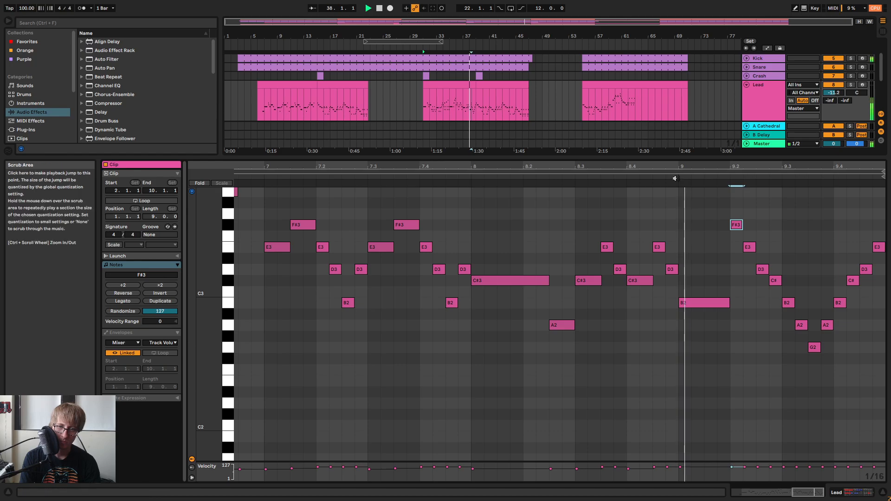
{"action": "scroll", "coordinate": [796, 256], "scroll_direction": "up", "scroll_amount": 2}
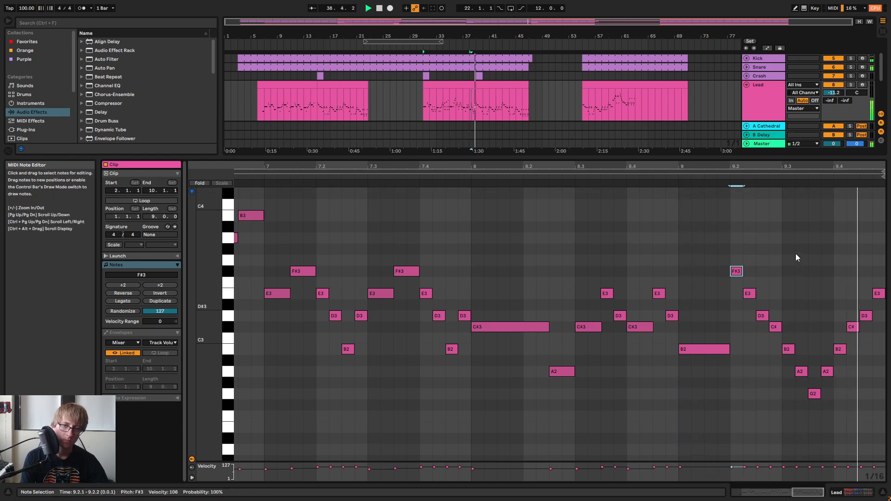
{"action": "key", "text": "space"}
Delete the F#3 at 9.2.1 and the E3 at 9.2.2, and audition the phrase leading into the next clip
{"action": "double_click", "coordinate": [736, 271]}
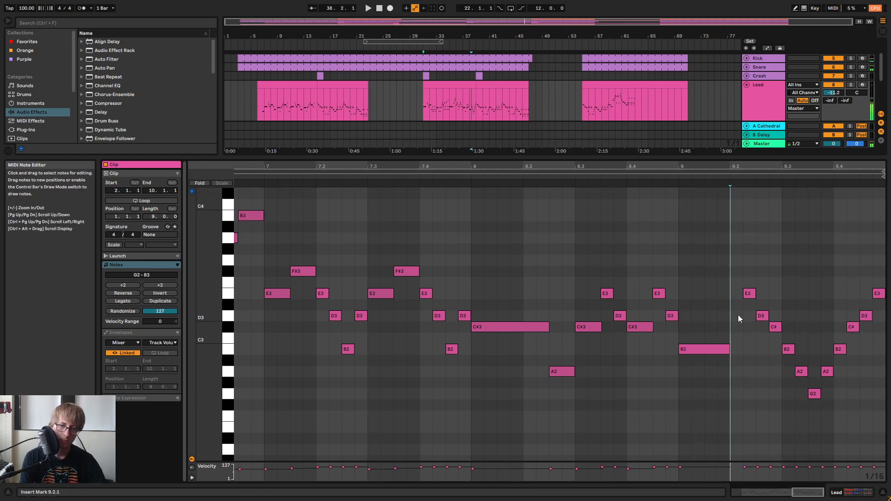
{"action": "double_click", "coordinate": [748, 294]}
{"action": "left_click", "coordinate": [655, 179]}
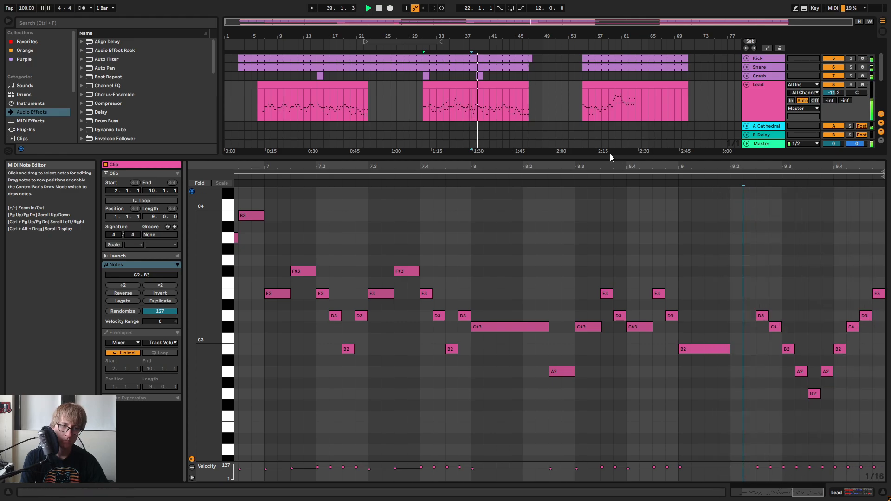
{"action": "left_click", "coordinate": [422, 178]}
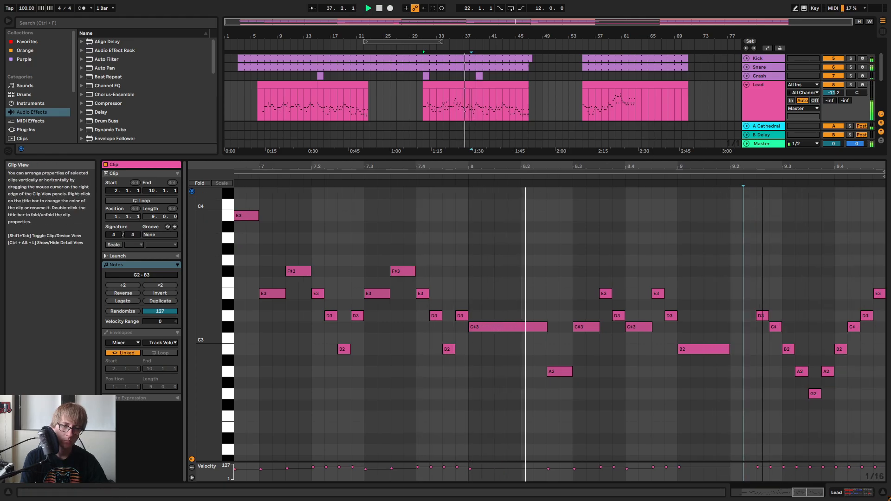
{"action": "scroll", "coordinate": [792, 230], "scroll_direction": "up", "scroll_amount": 2}
{"action": "scroll", "coordinate": [793, 231], "scroll_direction": "down", "scroll_amount": 3}
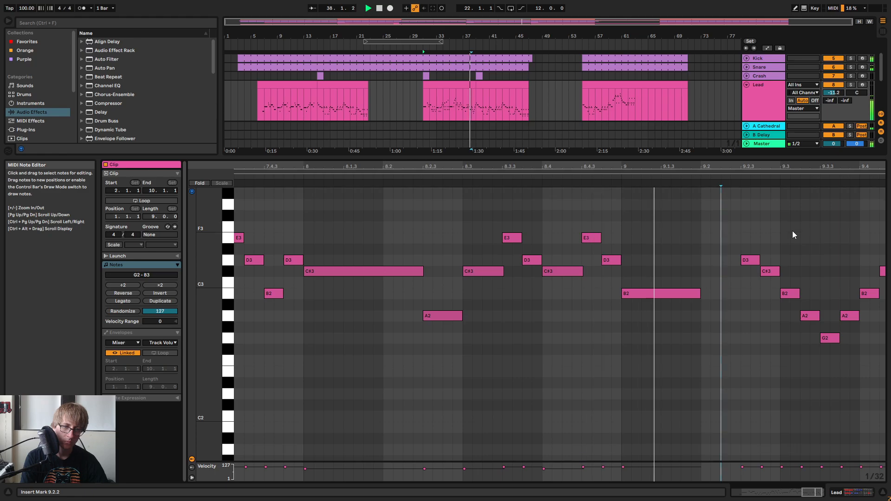
{"action": "key", "text": "space"}
{"action": "left_click", "coordinate": [749, 172]}
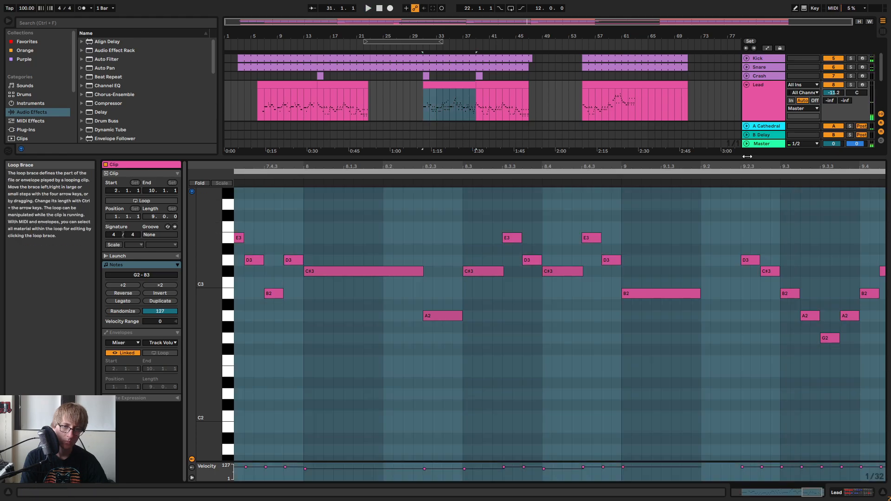
{"action": "left_click", "coordinate": [751, 230]}
{"action": "left_click_drag", "start_coordinate": [758, 167], "coordinate": [784, 133]}
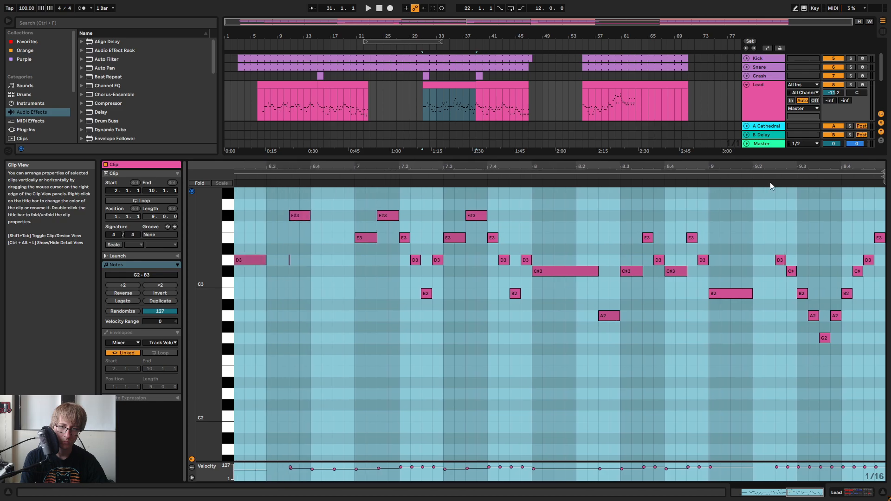
{"action": "left_click", "coordinate": [731, 177]}
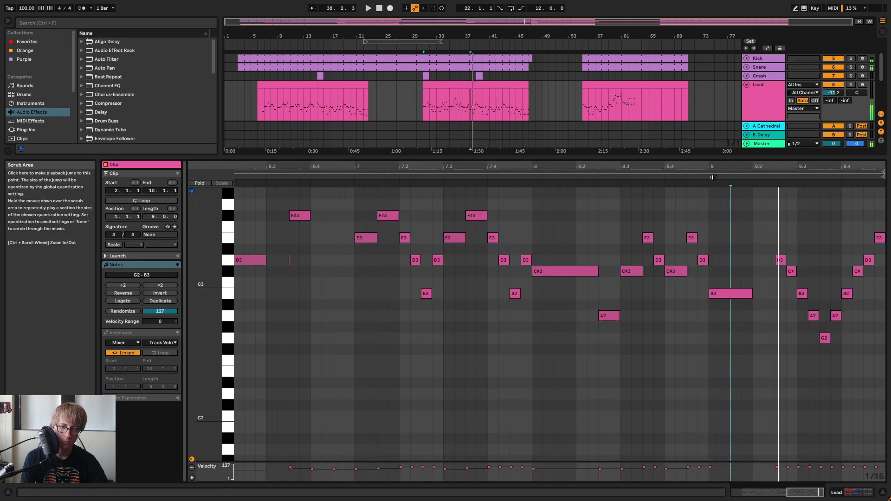
Copy the sixteenth-note E3 at 8.4.3 to 9.2.2, ahead of the descending notes
{"action": "left_click", "coordinate": [764, 273]}
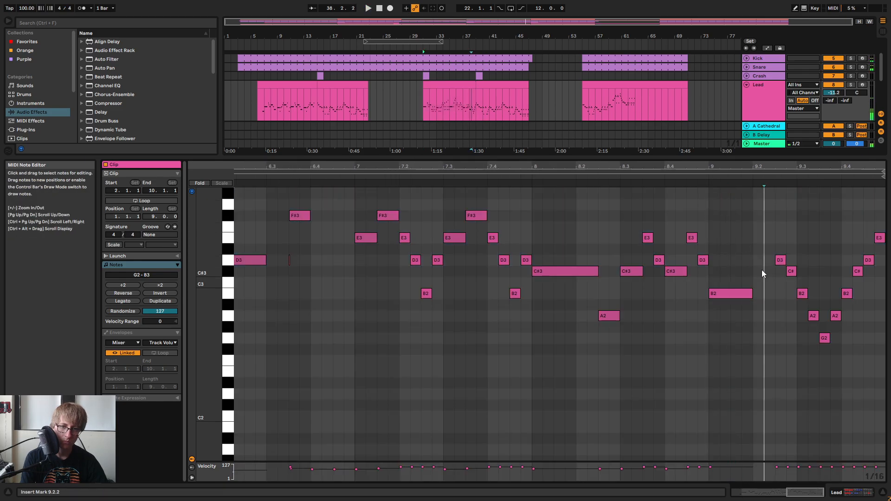
{"action": "left_click", "coordinate": [693, 238]}
{"action": "key", "text": "ctrl+c"}
{"action": "key", "text": "ctrl+v"}
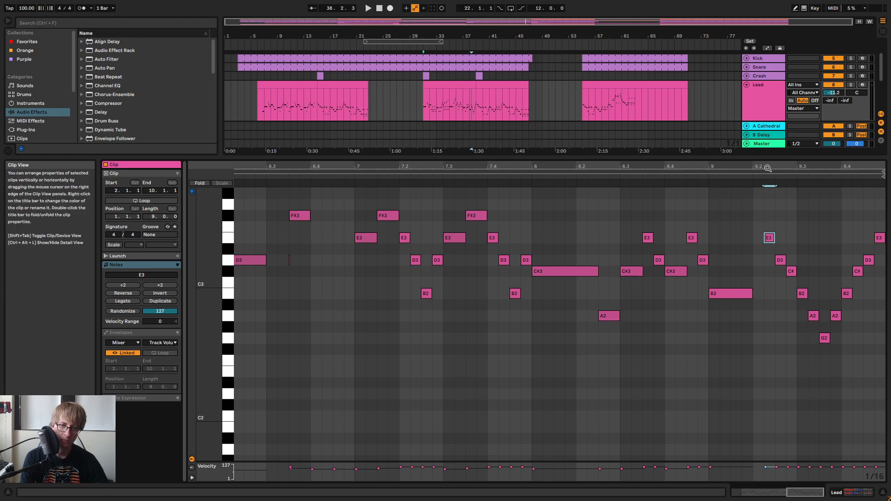
Add a C#3 below the E3 at 9.2.2 and shorten it to a tiny grace note
{"action": "double_click", "coordinate": [768, 271]}
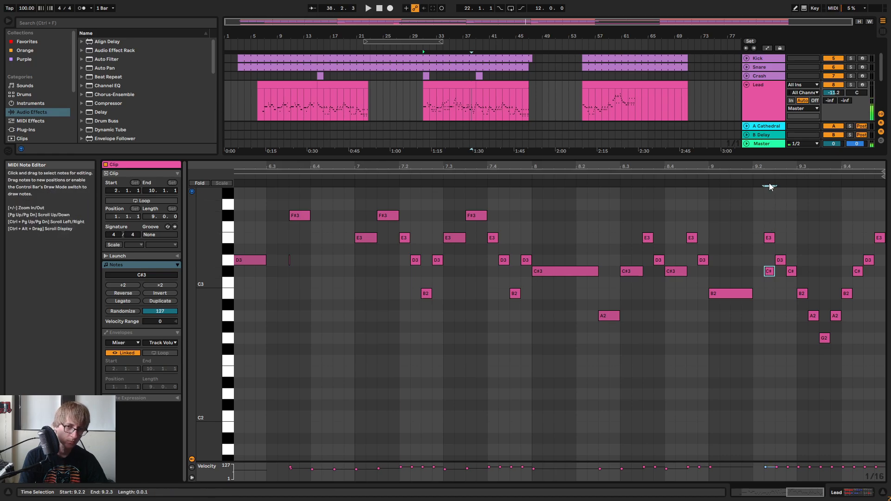
{"action": "left_click_drag", "start_coordinate": [766, 167], "coordinate": [625, 189]}
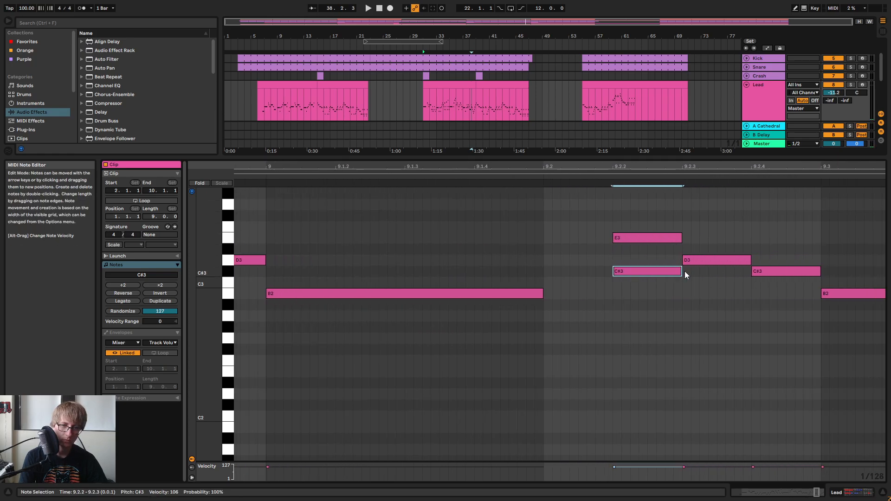
{"action": "left_click_drag", "start_coordinate": [682, 271], "coordinate": [621, 271]}
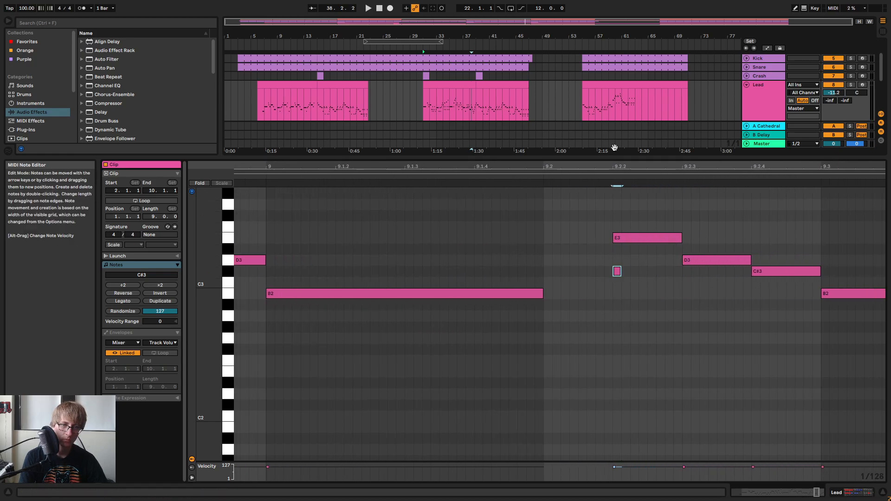
{"action": "left_click_drag", "start_coordinate": [617, 168], "coordinate": [634, 195]}
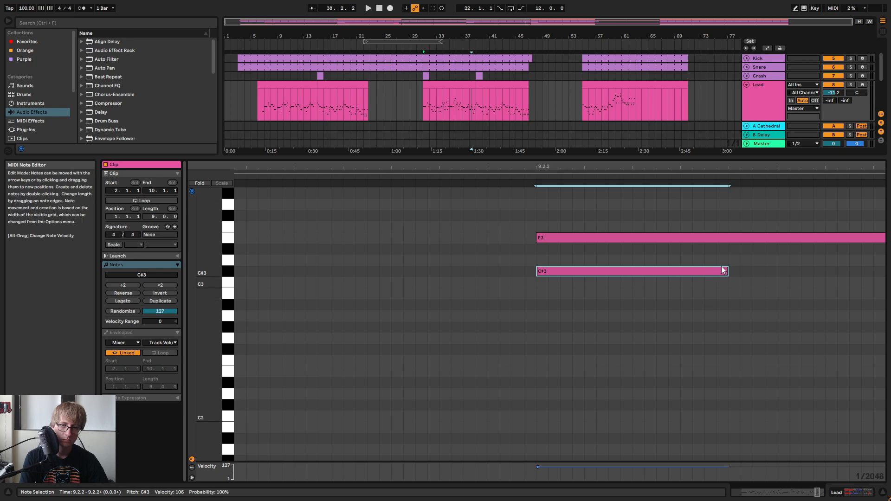
{"action": "left_click_drag", "start_coordinate": [723, 271], "coordinate": [528, 274]}
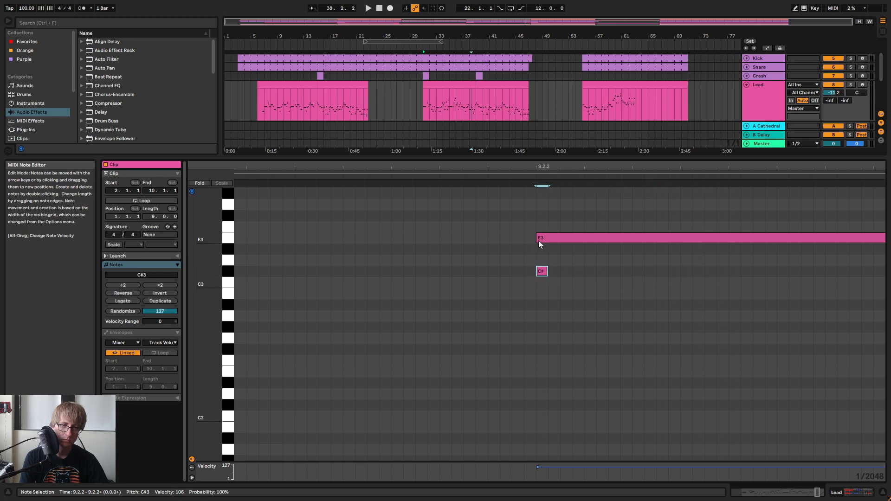
Trim the start of the E3 at 9.2.2 slightly later than the C#3 grace note, and play back the clip's ending
{"action": "left_click_drag", "start_coordinate": [538, 240], "coordinate": [542, 240]}
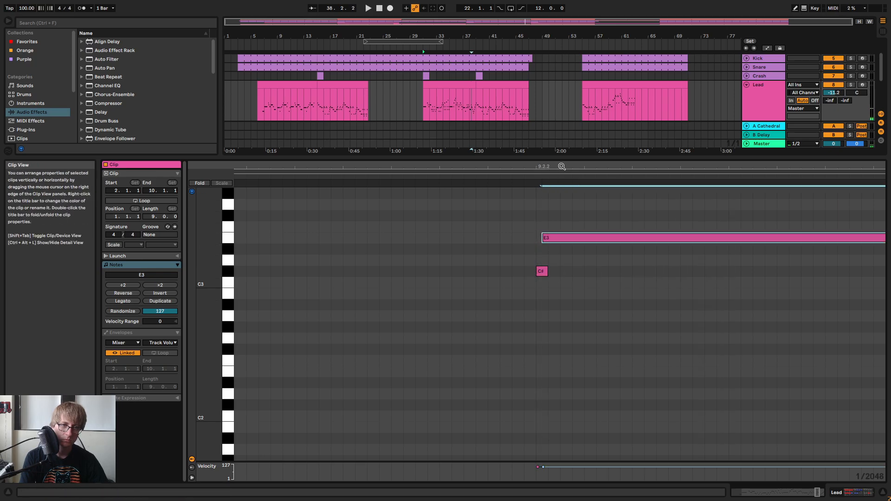
{"action": "scroll", "coordinate": [667, 176], "scroll_direction": "down", "scroll_amount": 10}
{"action": "left_click", "coordinate": [666, 177]}
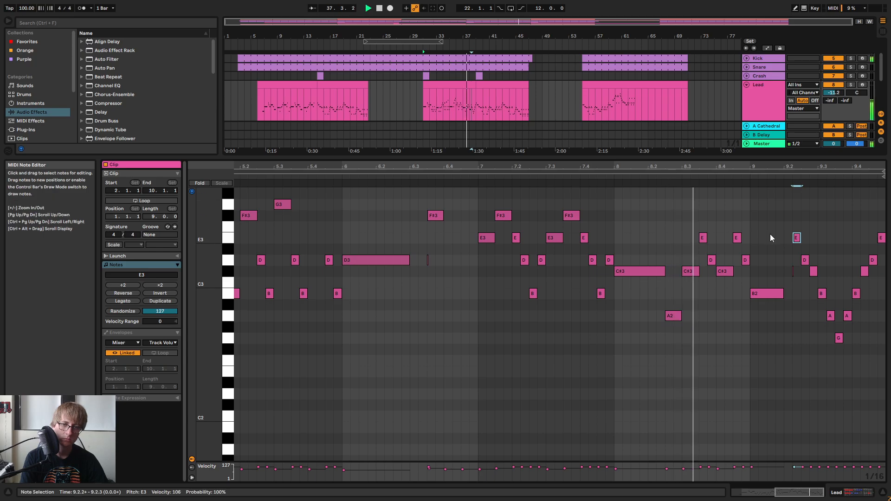
{"action": "left_click_drag", "start_coordinate": [847, 166], "coordinate": [682, 171]}
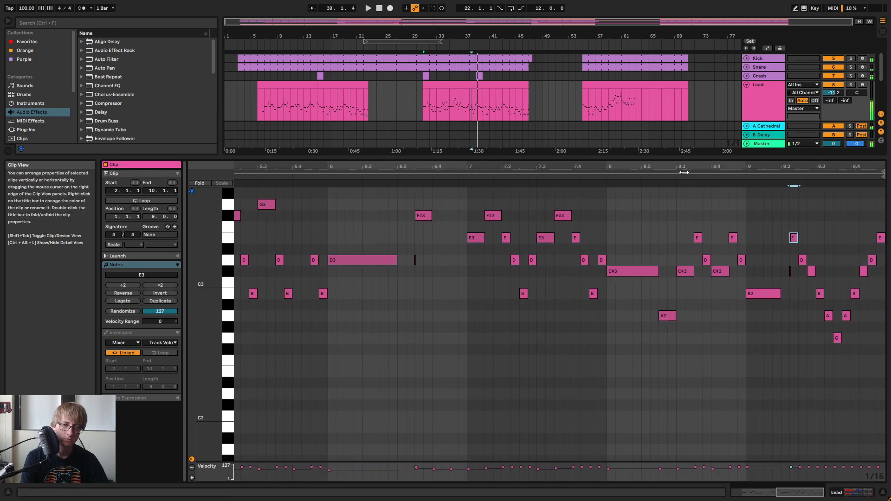
Audition bars 7 to 9 of the Lead clip repeatedly, checking how the closing run leads out of the phrase
{"action": "left_click", "coordinate": [625, 177]}
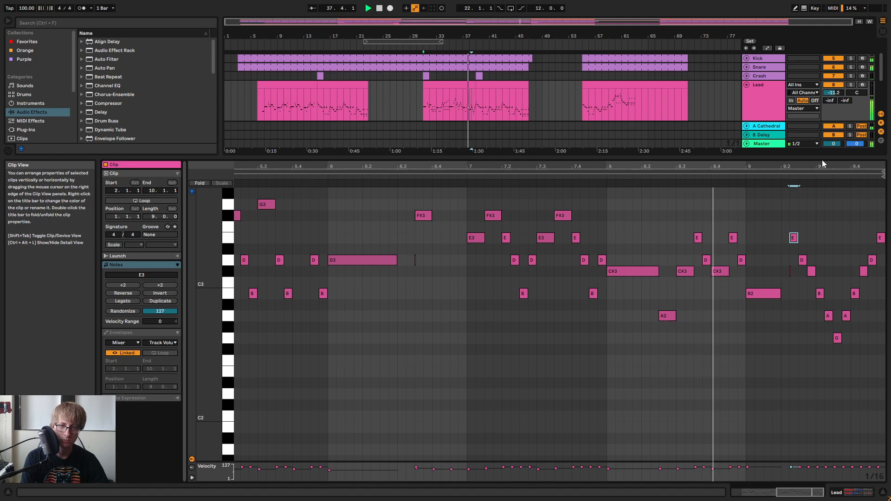
{"action": "left_click_drag", "start_coordinate": [821, 166], "coordinate": [805, 180]}
{"action": "key", "text": "space"}
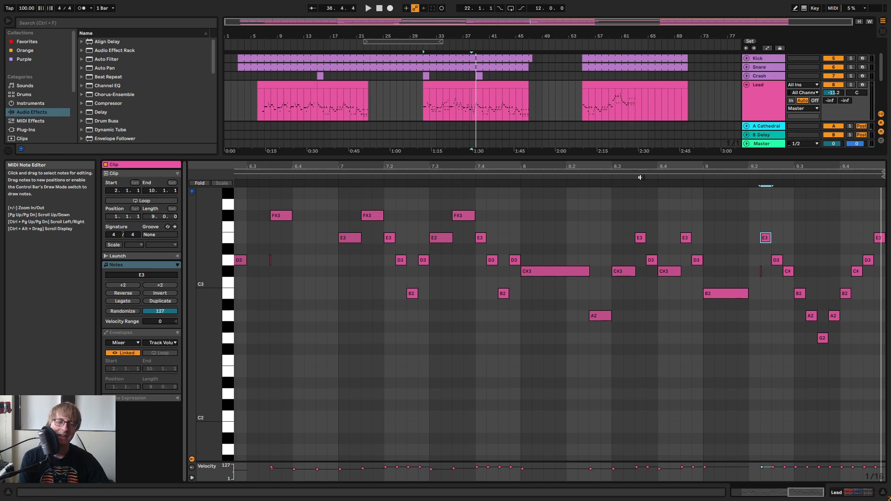
{"action": "left_click", "coordinate": [565, 180]}
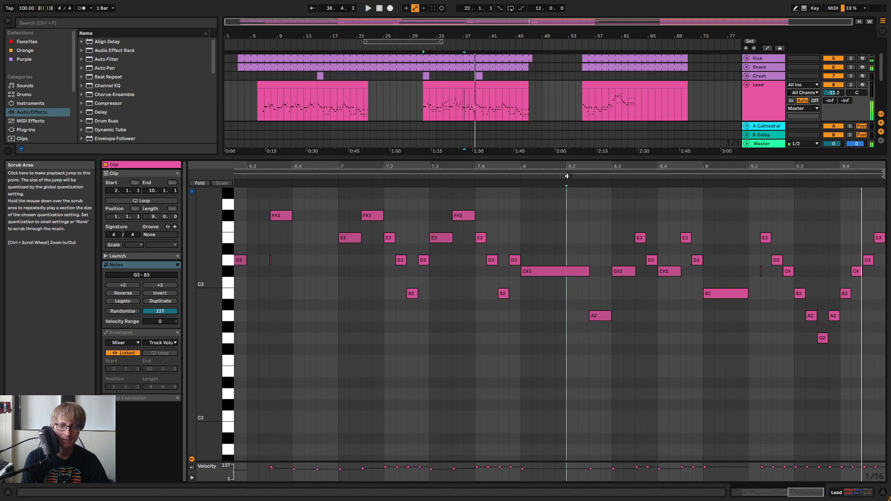
{"action": "left_click", "coordinate": [695, 176]}
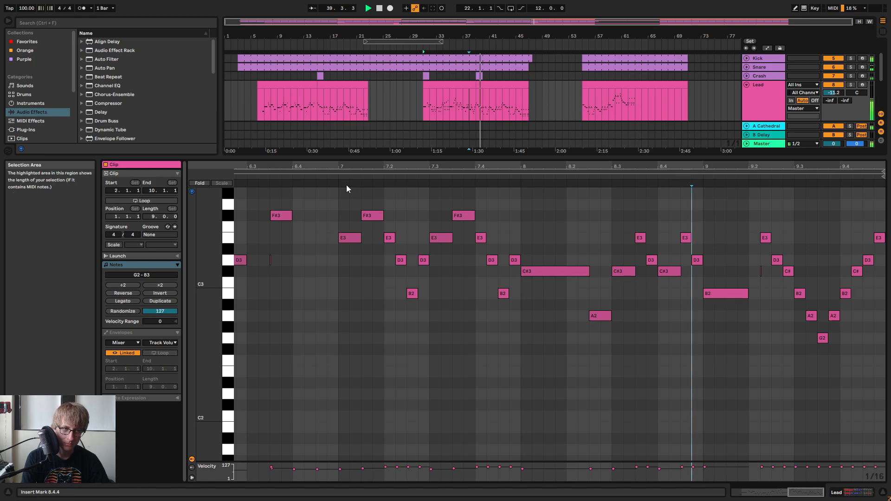
{"action": "left_click", "coordinate": [335, 178]}
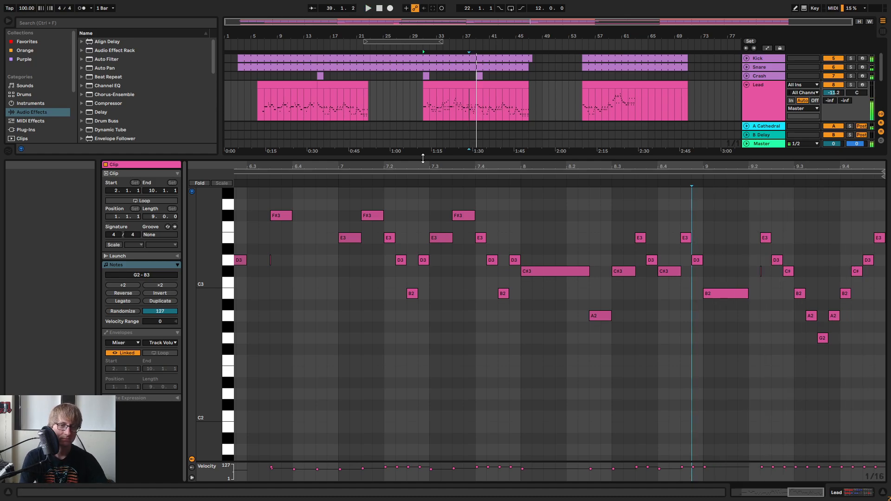
{"action": "left_click", "coordinate": [587, 177]}
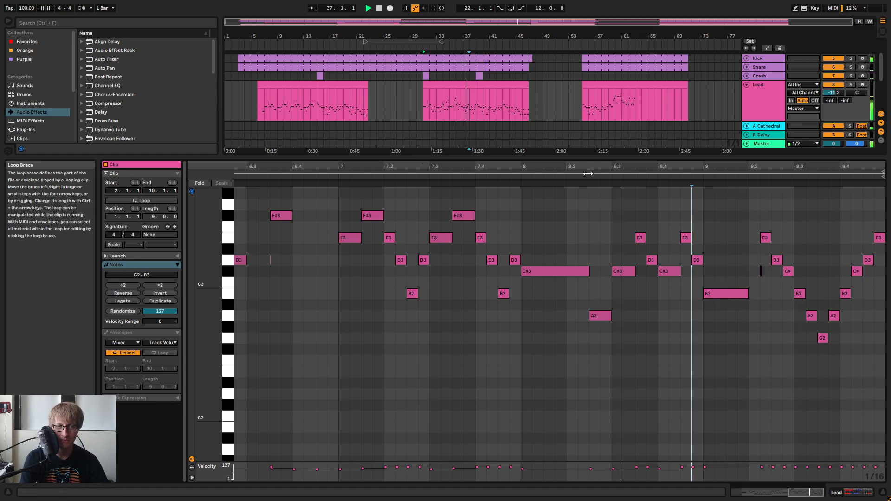
{"action": "key", "text": "space"}
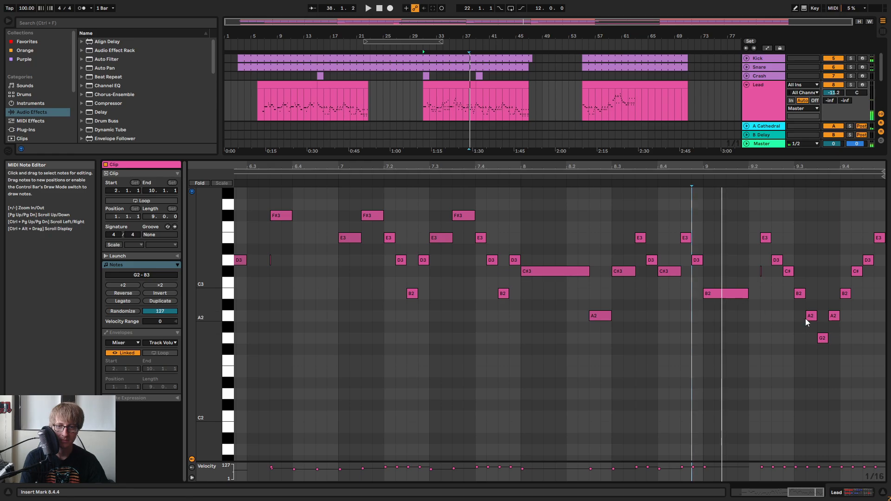
Try shifting the closing run that starts at 9.2.2 one sixteenth later, play it back, and return it to 9.2.2
{"action": "left_click_drag", "start_coordinate": [761, 350], "coordinate": [882, 211]}
{"action": "key", "text": "Right"}
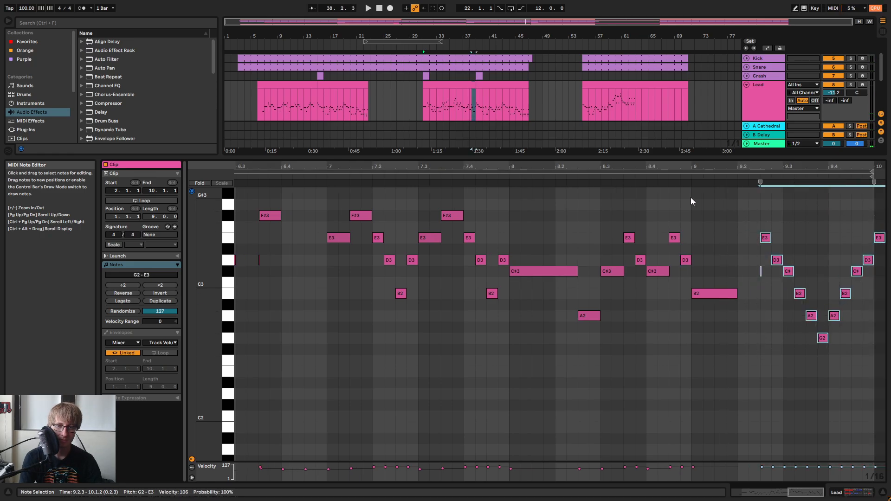
{"action": "left_click", "coordinate": [675, 180]}
{"action": "mouse_move", "coordinate": [767, 167]}
{"action": "left_mouse_down"}
{"action": "mouse_move", "coordinate": [768, 213]}
{"action": "mouse_move", "coordinate": [768, 155]}
{"action": "mouse_move", "coordinate": [761, 166]}
{"action": "left_mouse_up"}
{"action": "key", "text": "space"}
{"action": "key", "text": "Left"}
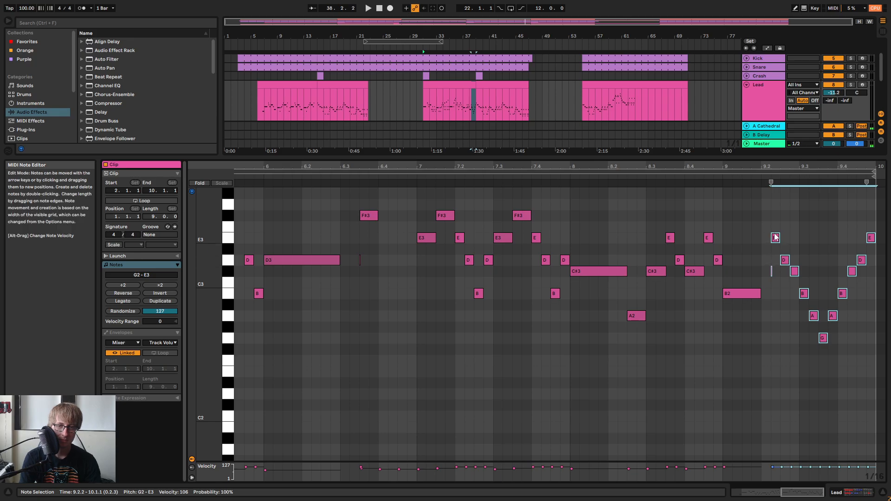
Replay the phrase from bar 8 through the closing run and into the next clip several times
{"action": "left_click", "coordinate": [658, 180]}
{"action": "left_click", "coordinate": [838, 215]}
{"action": "left_click_drag", "start_coordinate": [791, 166], "coordinate": [780, 200]}
{"action": "key", "text": "space"}
{"action": "left_click", "coordinate": [664, 173]}
{"action": "left_click", "coordinate": [627, 180]}
{"action": "key", "text": "ctrl+a"}
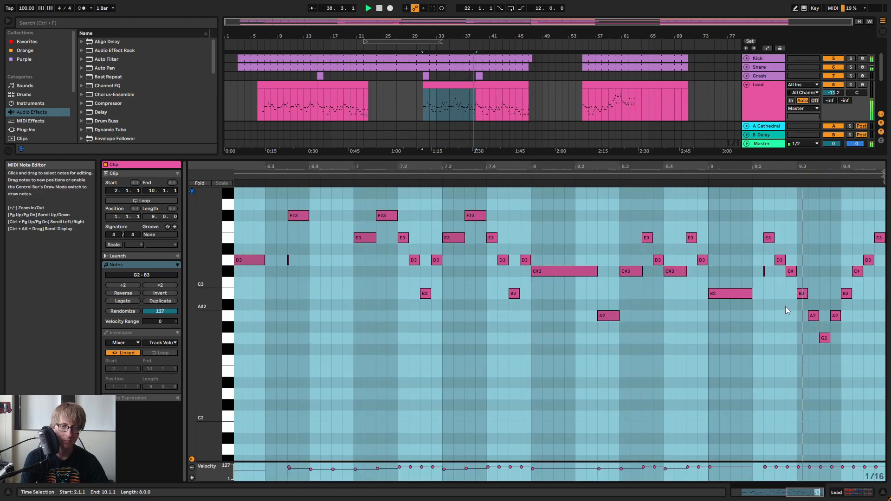
{"action": "left_click", "coordinate": [785, 307]}
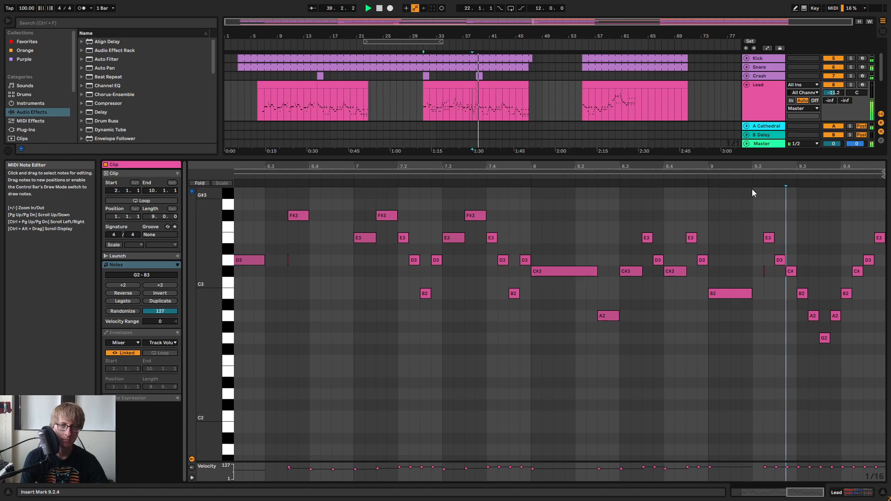
{"action": "key", "text": "space"}
{"action": "left_click", "coordinate": [506, 179]}
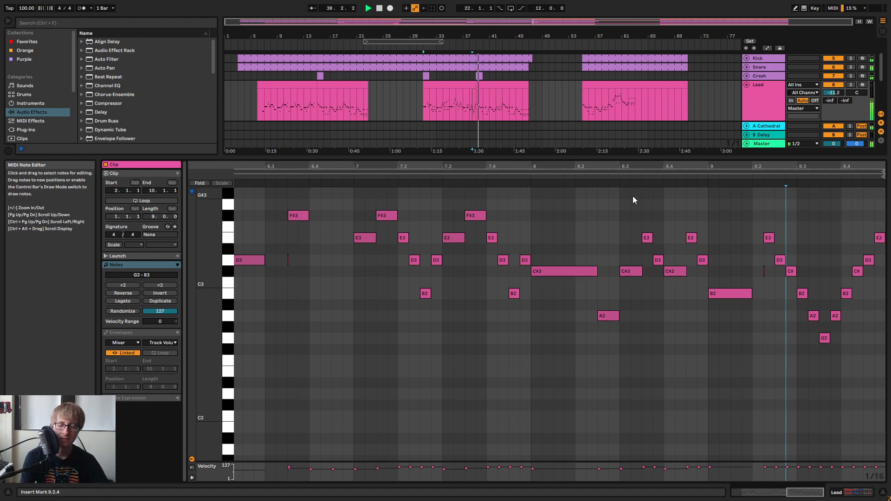
Enlarge the arrangement area, fold both Lead tracks, and play the song from bar 1
{"action": "left_click_drag", "start_coordinate": [630, 162], "coordinate": [629, 302]}
{"action": "left_click", "coordinate": [746, 120]}
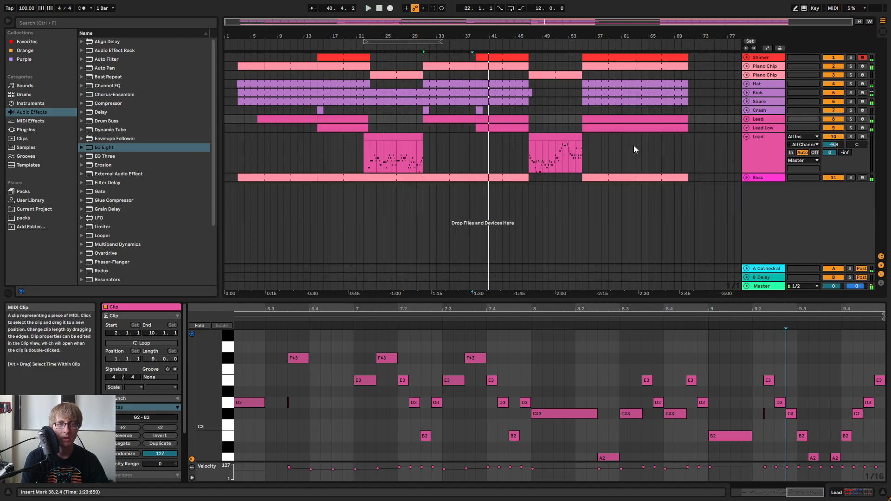
{"action": "left_click", "coordinate": [641, 148]}
{"action": "double_click", "coordinate": [378, 8]}
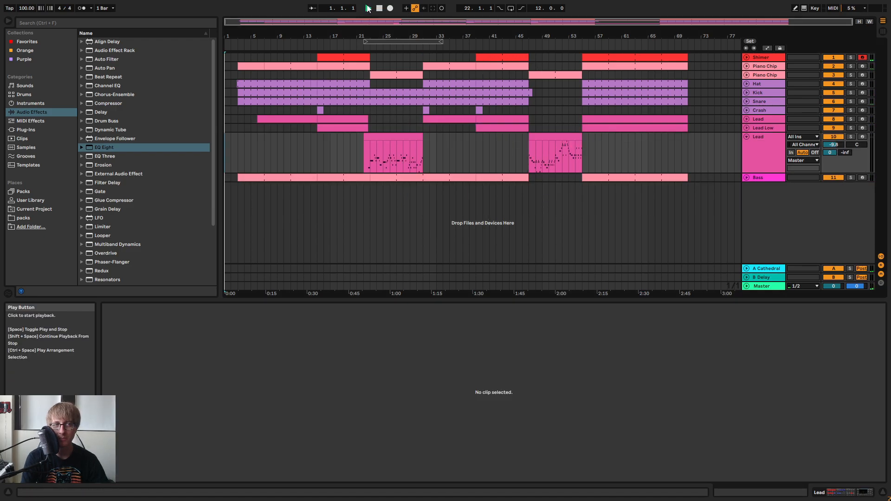
{"action": "left_click", "coordinate": [368, 8]}
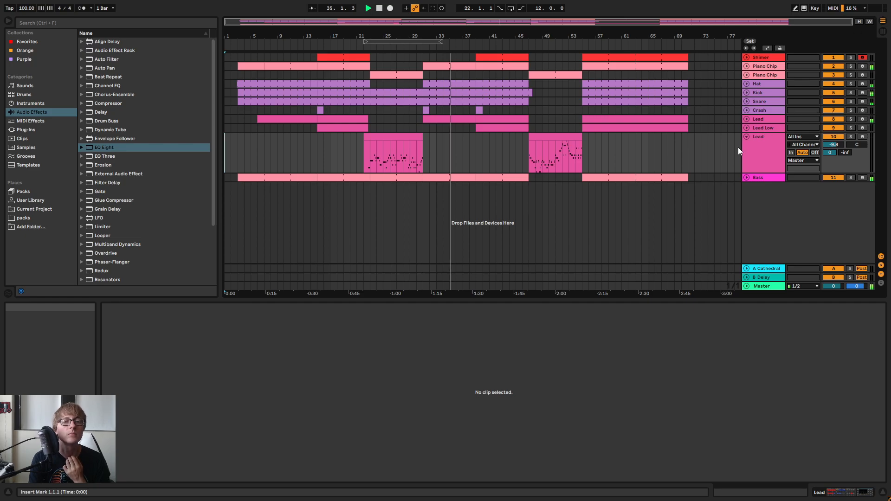
{"action": "left_click", "coordinate": [747, 137]}
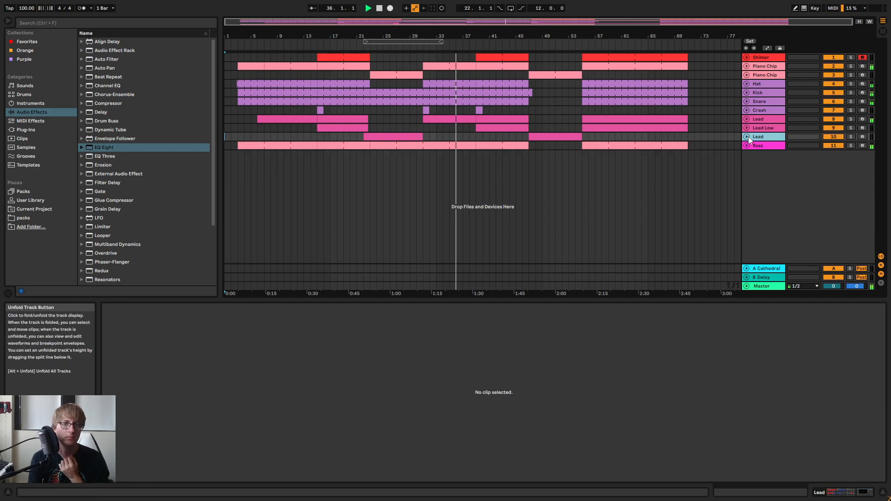
Move the loop brace to bar 38 and listen to the arrangement through the section from bar 38 onward
{"action": "left_click", "coordinate": [561, 110]}
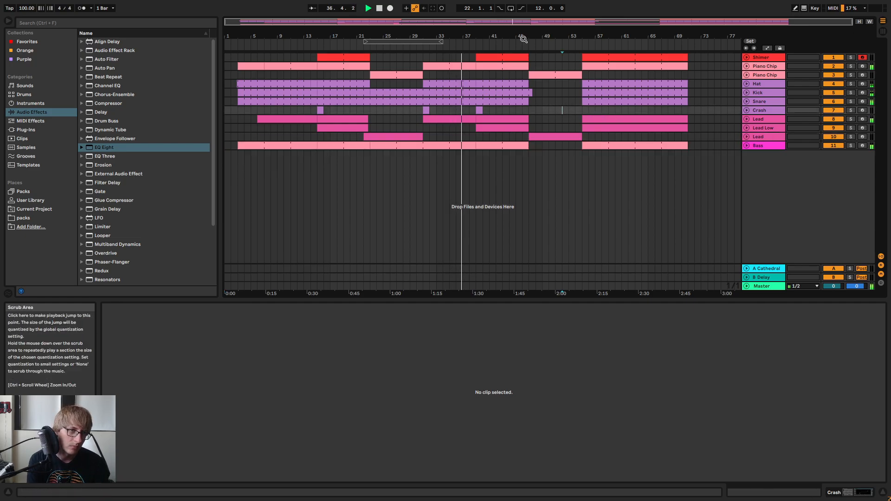
{"action": "mouse_move", "coordinate": [522, 35]}
{"action": "left_mouse_down"}
{"action": "mouse_move", "coordinate": [519, 58]}
{"action": "mouse_move", "coordinate": [536, 48]}
{"action": "mouse_move", "coordinate": [519, 35]}
{"action": "left_mouse_up"}
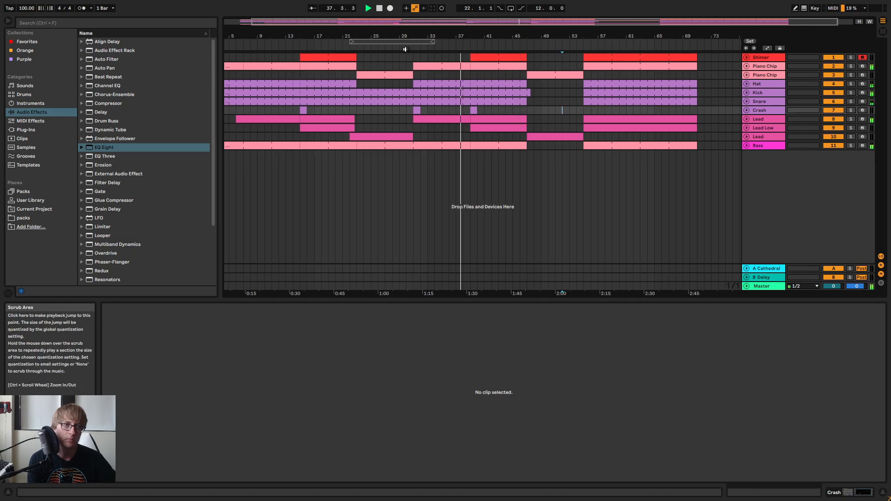
{"action": "left_click_drag", "start_coordinate": [413, 39], "coordinate": [509, 33]}
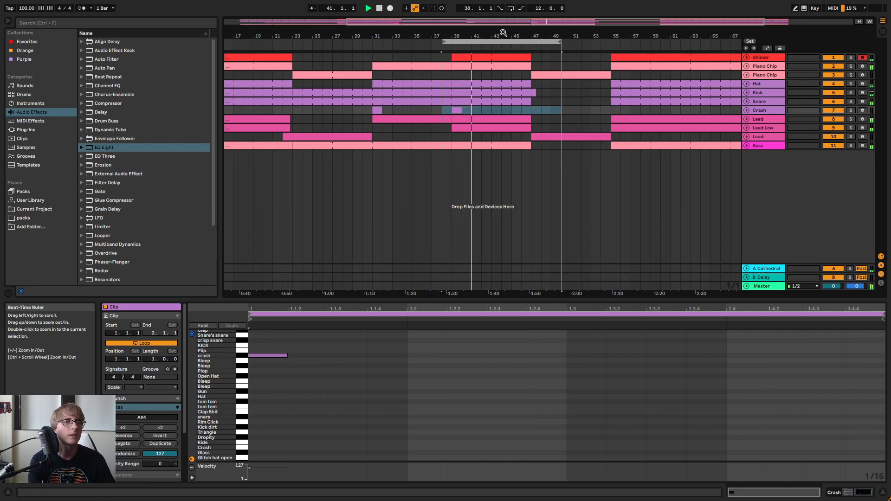
{"action": "left_click_drag", "start_coordinate": [504, 32], "coordinate": [542, 33]}
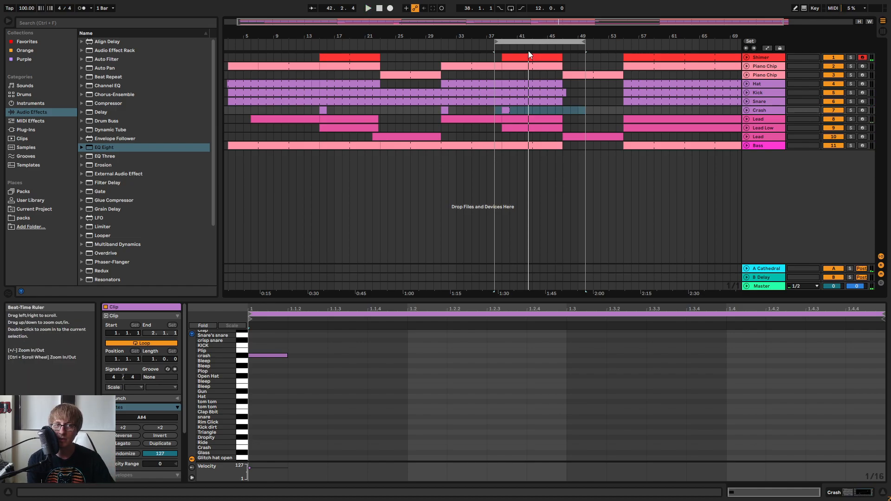
{"action": "left_click_drag", "start_coordinate": [532, 37], "coordinate": [536, 102]}
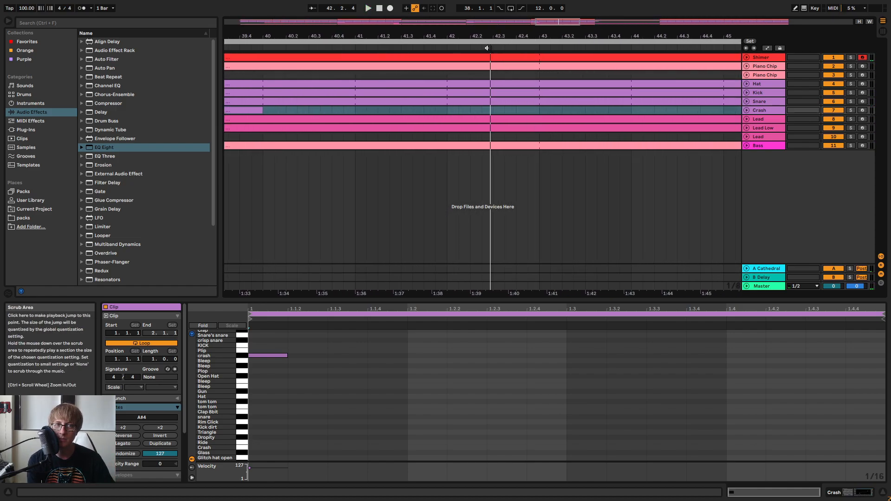
{"action": "left_click", "coordinate": [489, 47]}
{"action": "left_click_drag", "start_coordinate": [503, 36], "coordinate": [503, 1]}
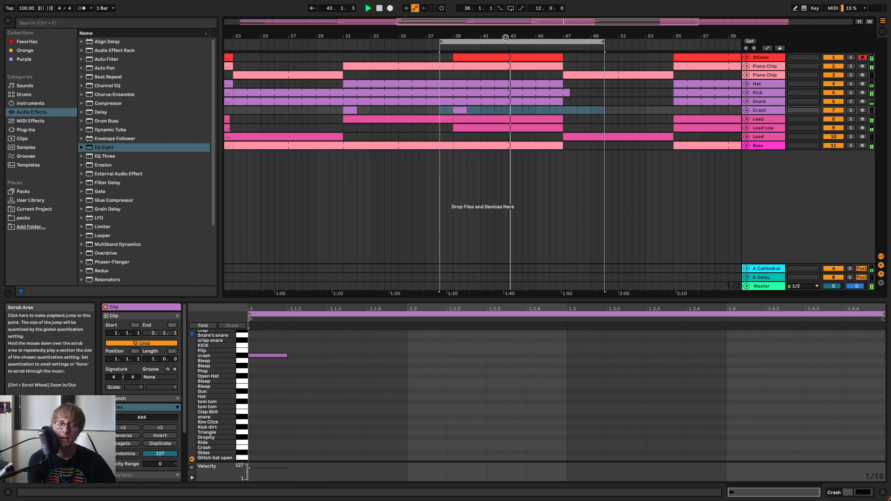
{"action": "left_click_drag", "start_coordinate": [507, 36], "coordinate": [501, 4]}
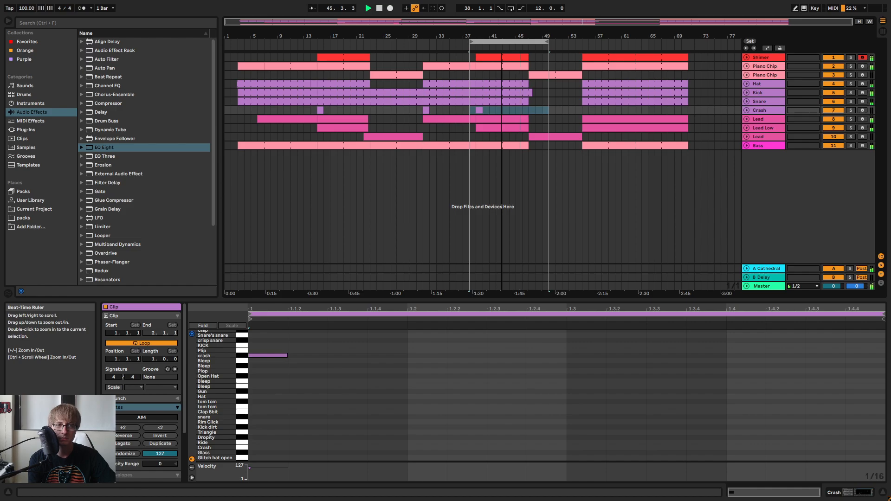
Unfold the second Piano Chip track and select its clip at bars 47 to 55
{"action": "left_click", "coordinate": [551, 146]}
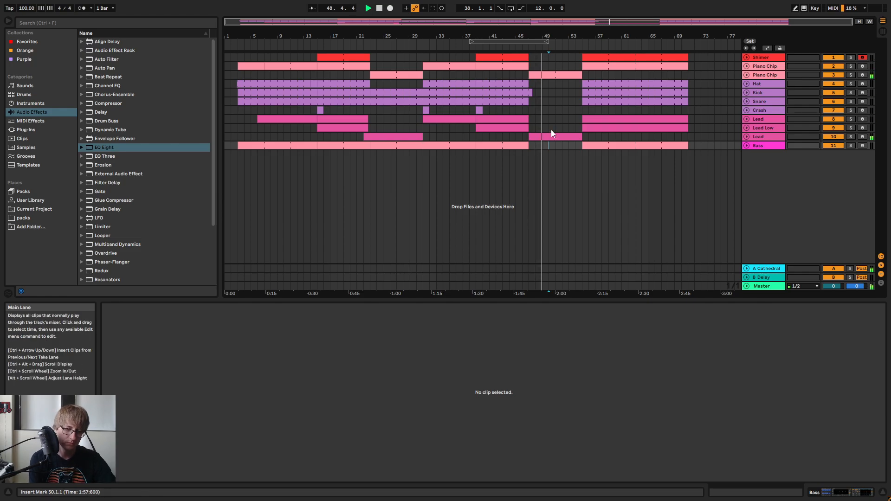
{"action": "left_click", "coordinate": [747, 75]}
{"action": "left_click", "coordinate": [562, 75]}
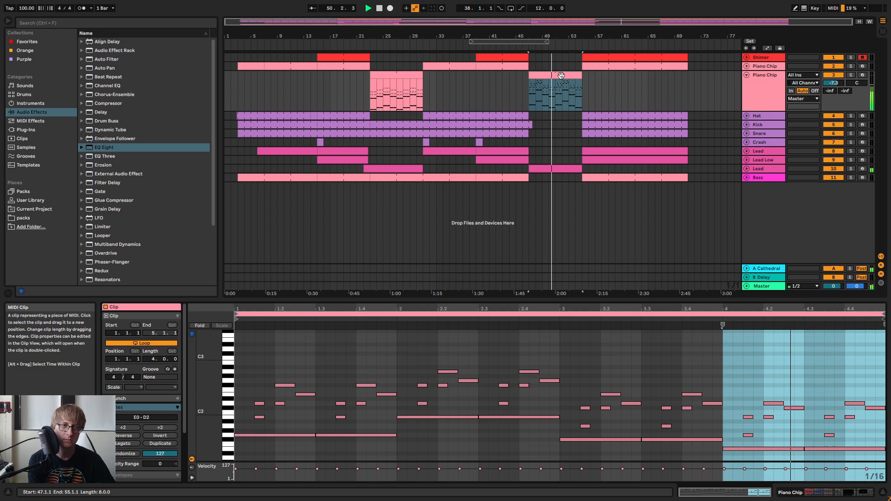
Try replacing the Piano Chip clip at bars 47 to 55 with a copy of the clip at bars 23 to 31
{"action": "left_click", "coordinate": [407, 75]}
{"action": "key", "text": "ctrl+c"}
{"action": "left_click", "coordinate": [544, 74]}
{"action": "key", "text": "ctrl+v"}
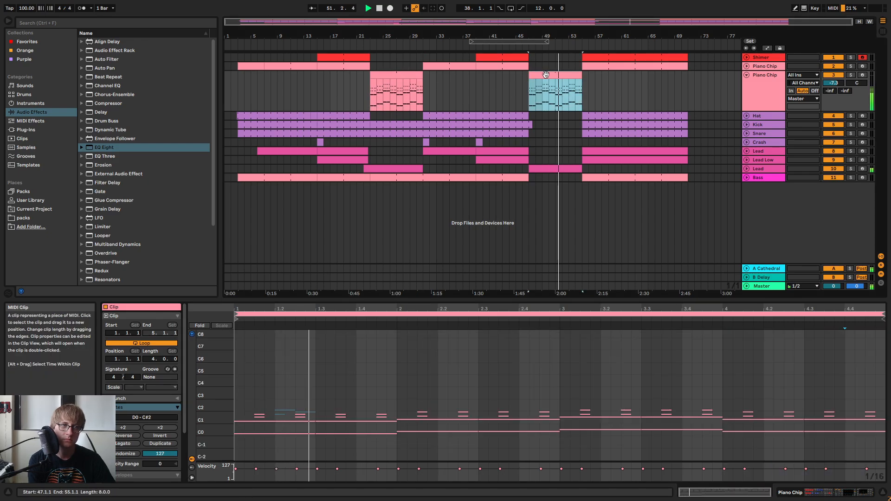
{"action": "left_click", "coordinate": [637, 97]}
{"action": "key", "text": "ctrl+z"}
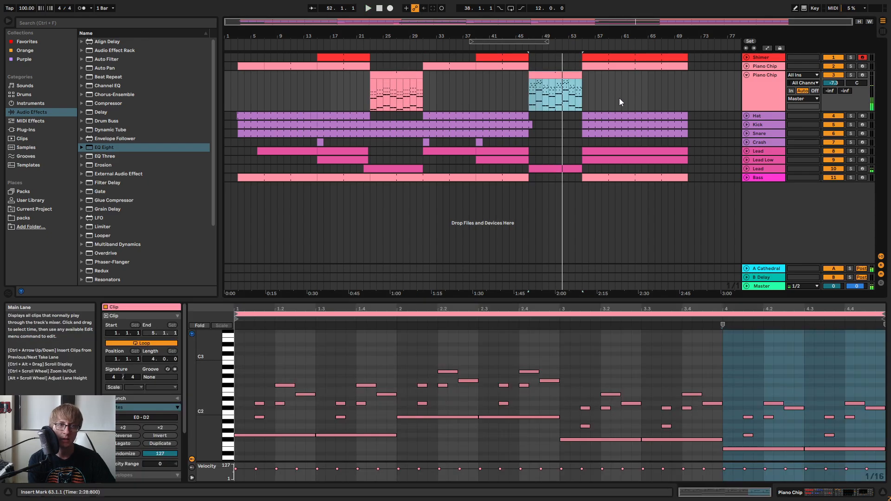
Open the Piano Chip clip at bars 47 to 55 in an enlarged note editor and delete the melody notes on beat 1.2
{"action": "left_click", "coordinate": [620, 99]}
{"action": "key", "text": "space"}
{"action": "double_click", "coordinate": [549, 76]}
{"action": "left_click_drag", "start_coordinate": [495, 306], "coordinate": [495, 202]}
{"action": "left_click", "coordinate": [275, 321]}
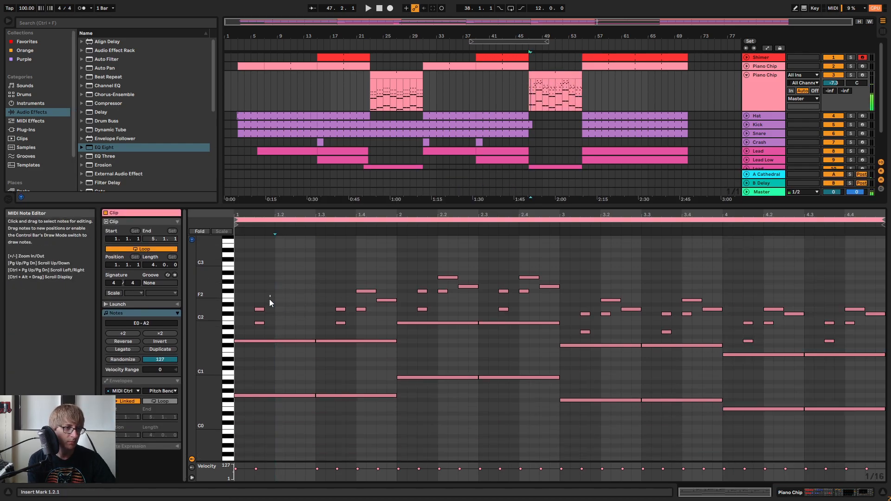
Copy the short B1 and D2 chord from 1.1.3 to 1.2.3 and play the start of the clip
{"action": "key", "text": "ctrl+c"}
{"action": "left_click", "coordinate": [299, 317]}
{"action": "key", "text": "ctrl+v"}
{"action": "key", "text": "space"}
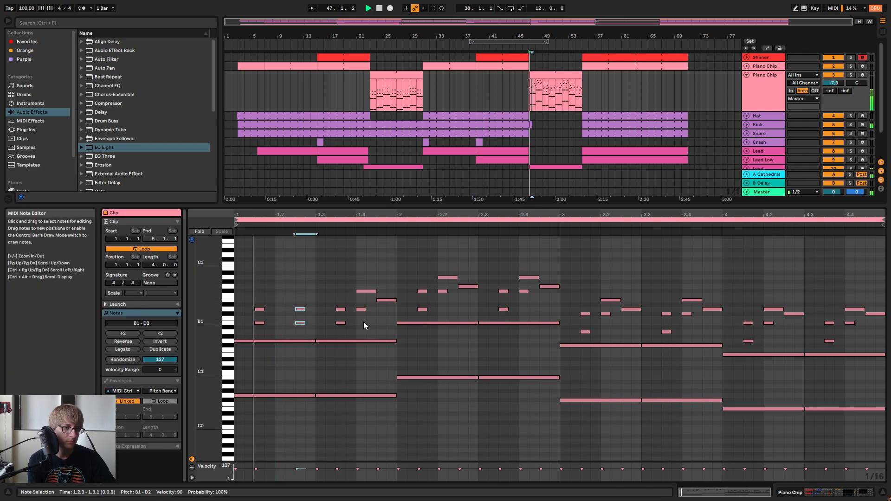
{"action": "key", "text": "space"}
Replace the melody notes on beat 1.4 with a copy of the short B1 and D2 chord at 1.4.3
{"action": "left_click", "coordinate": [336, 318]}
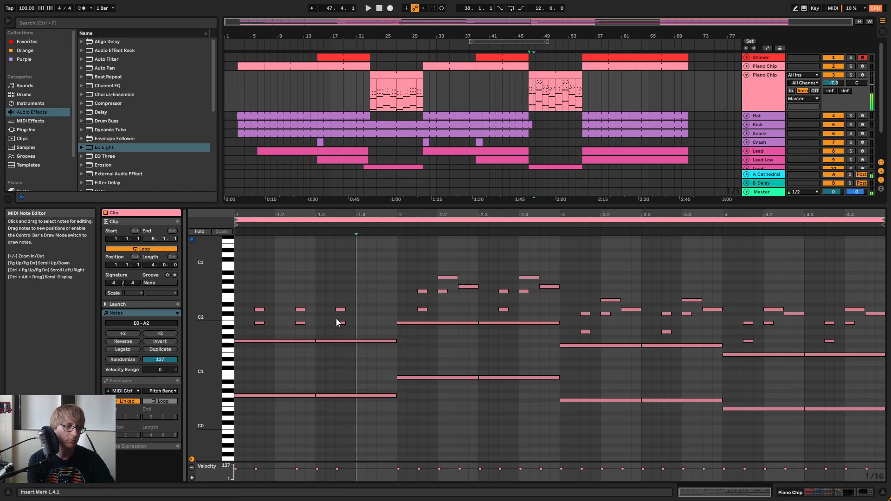
{"action": "key", "text": "ctrl+v"}
{"action": "left_click", "coordinate": [376, 324]}
{"action": "key", "text": "ctrl+v"}
Delete the melody notes on beats 2 and 4 of bar 2, keeping the held low notes
{"action": "left_click_drag", "start_coordinate": [438, 306], "coordinate": [477, 264]}
{"action": "key", "text": "Delete"}
{"action": "left_click_drag", "start_coordinate": [516, 300], "coordinate": [567, 258]}
{"action": "key", "text": "Delete"}
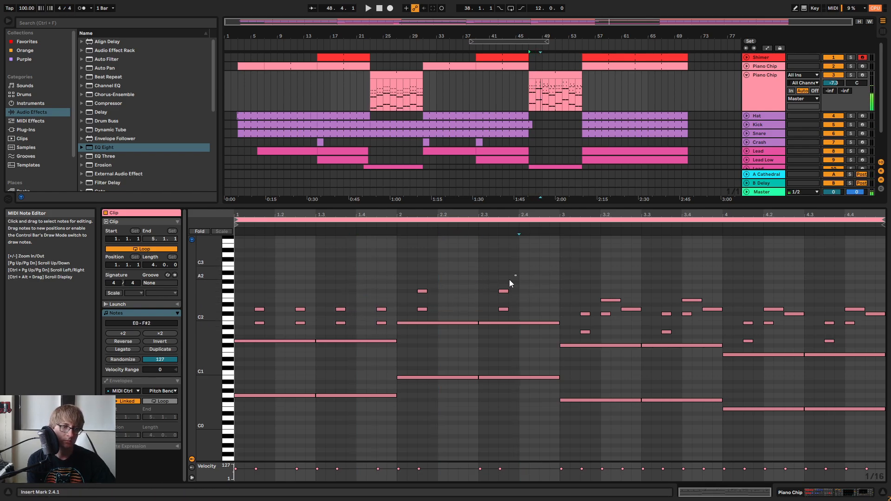
Copy the short D2 and F#2 chords within bar 2 and nudge the copies to 2.2.3 and 2.4.3 during playback
{"action": "left_click_drag", "start_coordinate": [516, 275], "coordinate": [412, 325]}
{"action": "left_click", "coordinate": [457, 310]}
{"action": "key", "text": "ctrl+v"}
{"action": "key", "text": "space"}
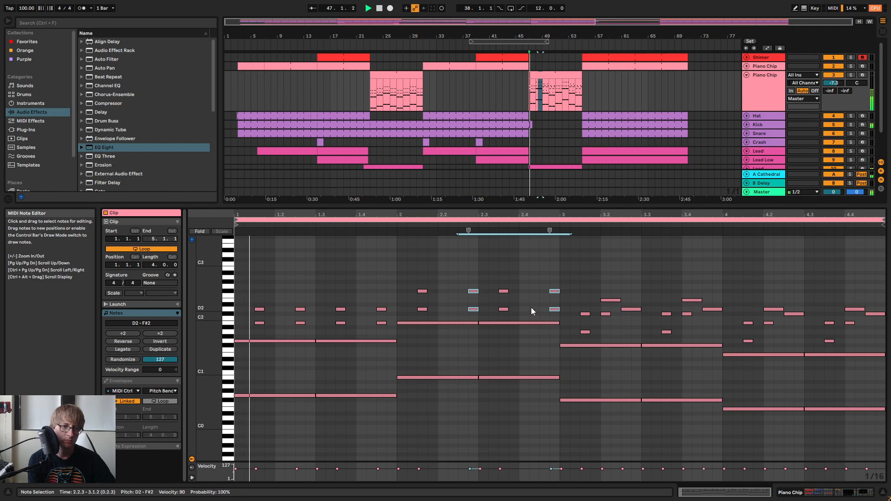
{"action": "left_click_drag", "start_coordinate": [550, 312], "coordinate": [566, 280]}
{"action": "key", "text": "Left"}
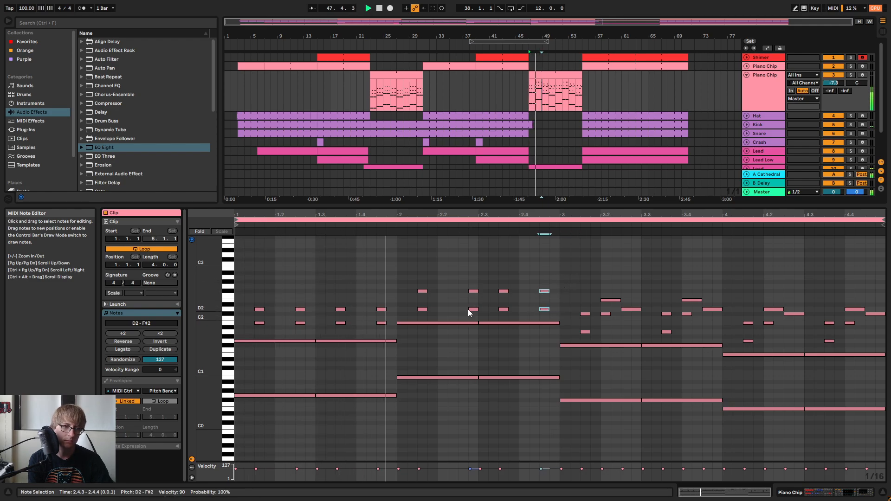
{"action": "left_click_drag", "start_coordinate": [469, 314], "coordinate": [483, 285]}
{"action": "key", "text": "Left"}
Delete the melody notes on beats 2 and 4 of bar 3, keeping the short chords at 3.1.3 and 3.3.3
{"action": "left_click_drag", "start_coordinate": [620, 311], "coordinate": [643, 289]}
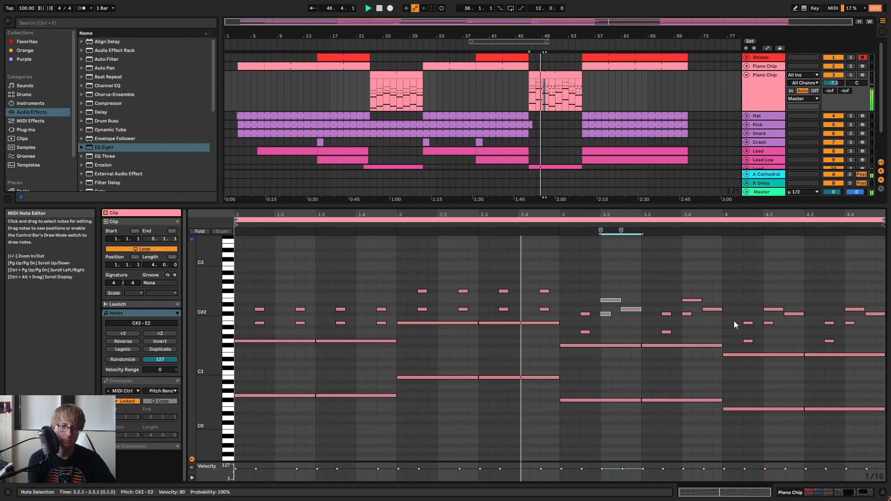
{"action": "key", "text": "Delete"}
{"action": "left_click_drag", "start_coordinate": [688, 325], "coordinate": [717, 286]}
{"action": "key", "text": "Delete"}
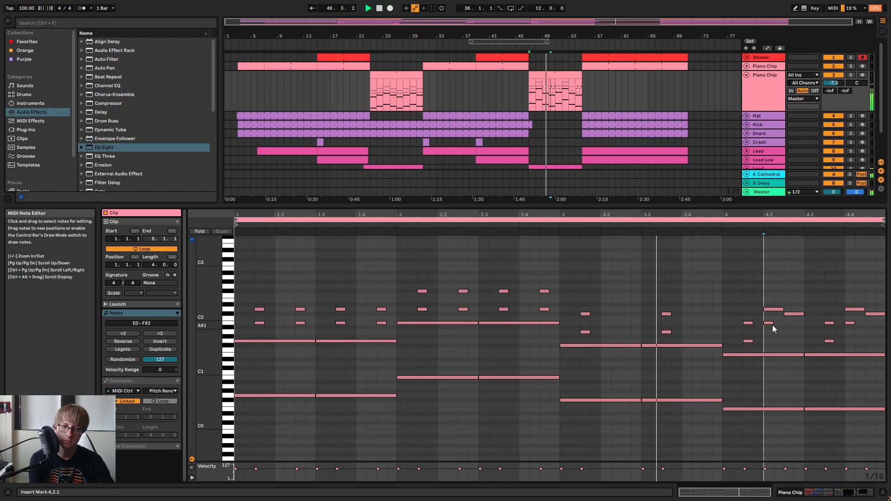
Delete the melody notes on beats 2 and 4 of bar 4, keeping the short chords at 4.1.3 and 4.3.3
{"action": "left_click_drag", "start_coordinate": [772, 325], "coordinate": [806, 304]}
{"action": "key", "text": "Delete"}
{"action": "left_click_drag", "start_coordinate": [844, 327], "coordinate": [745, 352]}
{"action": "key", "text": "Delete"}
Copy the short chords in bars 3 and 4 to 3.2.3, 3.4.3, 4.2.3 and 4.4.3 and play the clip
{"action": "left_click_drag", "start_coordinate": [685, 302], "coordinate": [587, 341]}
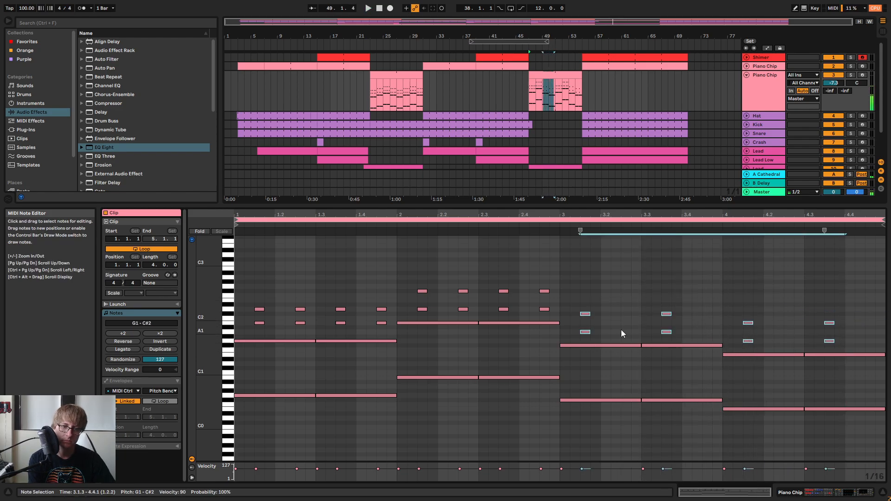
{"action": "key", "text": "ctrl+d"}
{"action": "key", "text": "space"}
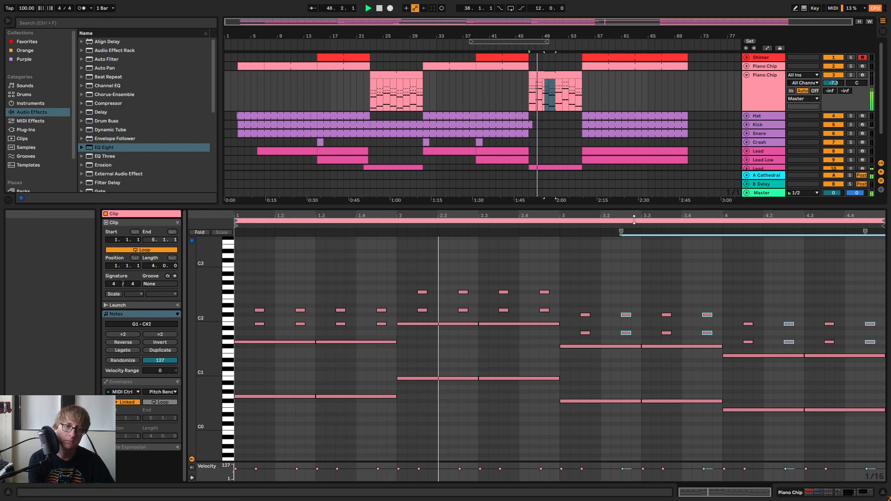
Try extending the Bass clip that ends at bar 47 through to bar 55
{"action": "left_click_drag", "start_coordinate": [635, 219], "coordinate": [598, 229]}
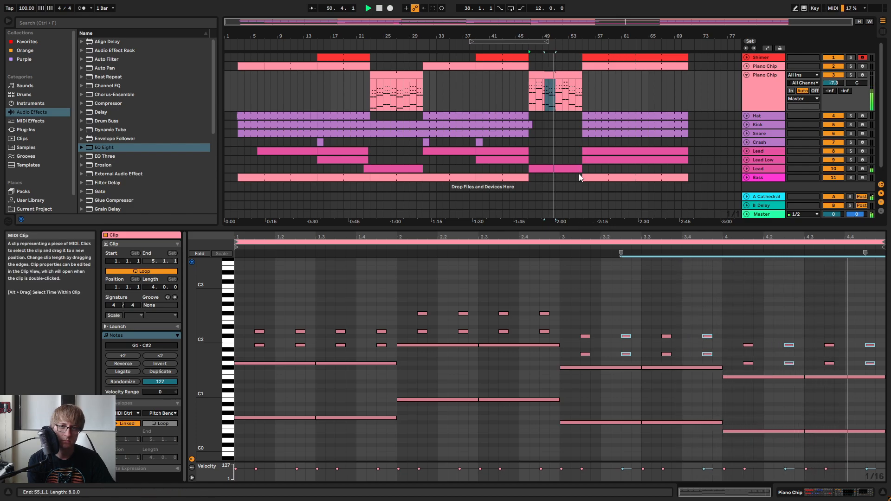
{"action": "left_click", "coordinate": [473, 188]}
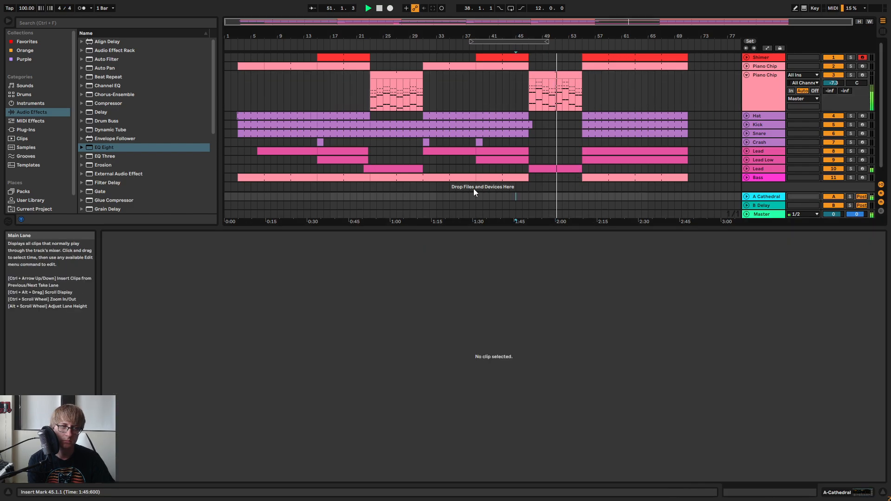
{"action": "left_click", "coordinate": [529, 177]}
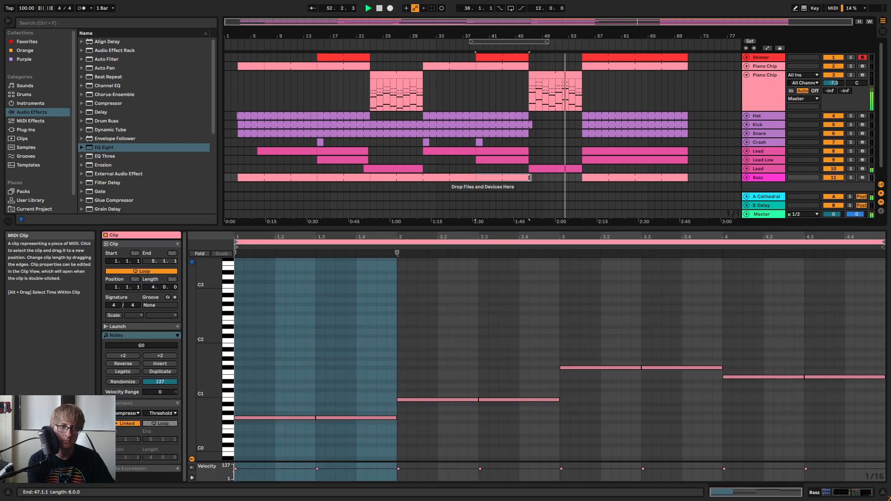
{"action": "left_click_drag", "start_coordinate": [530, 177], "coordinate": [581, 180]}
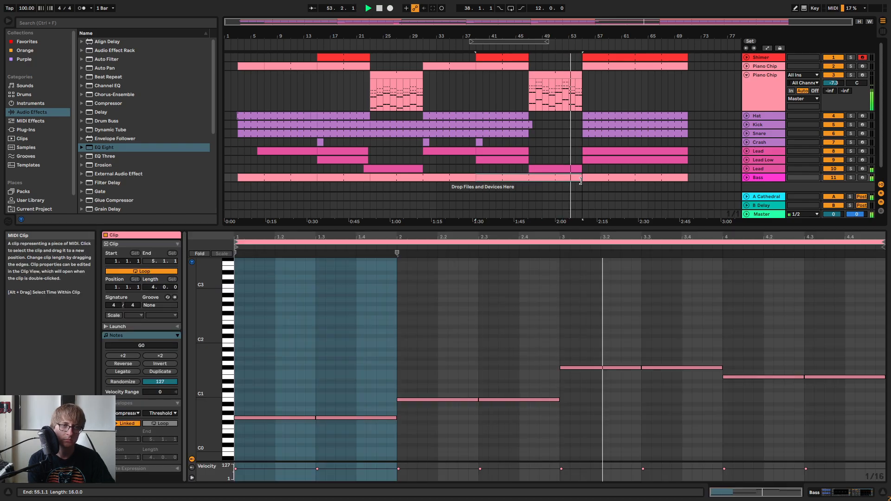
{"action": "left_click_drag", "start_coordinate": [580, 181], "coordinate": [525, 184]}
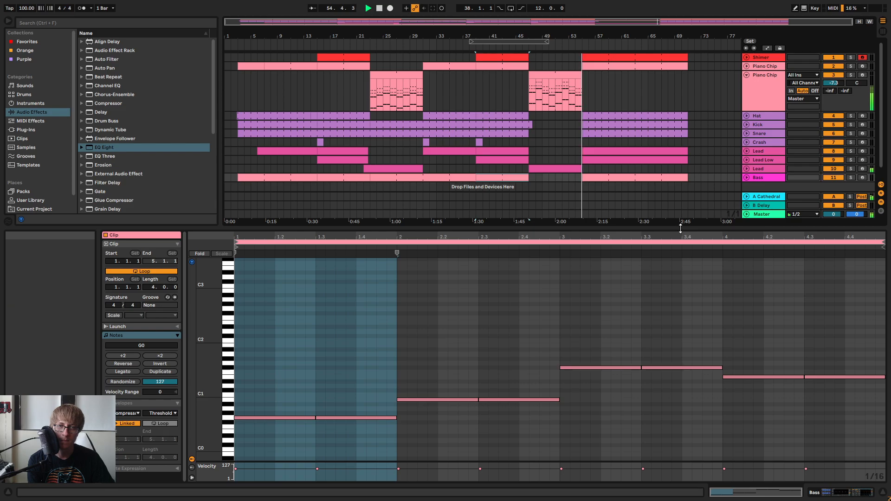
Enlarge the arrangement, fold the second Piano Chip track and listen to the transition into bar 55
{"action": "left_click_drag", "start_coordinate": [673, 229], "coordinate": [667, 406]}
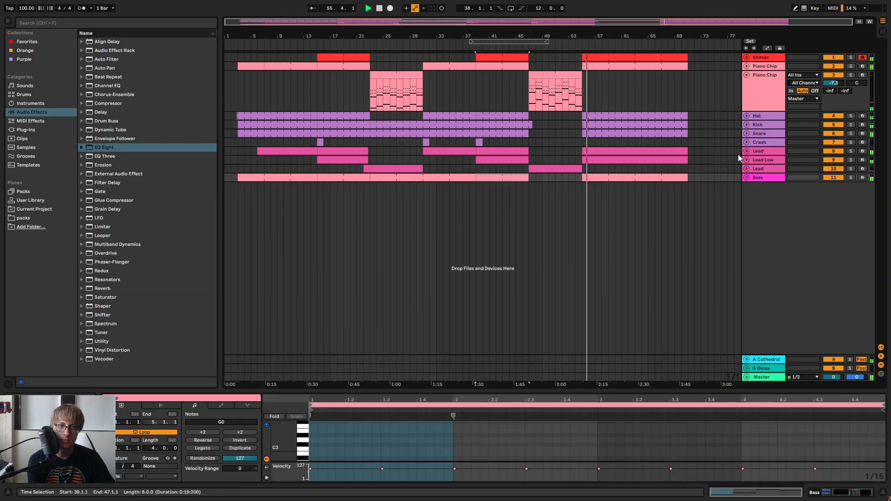
{"action": "key", "text": "space"}
{"action": "left_click", "coordinate": [747, 76]}
{"action": "left_click", "coordinate": [578, 49]}
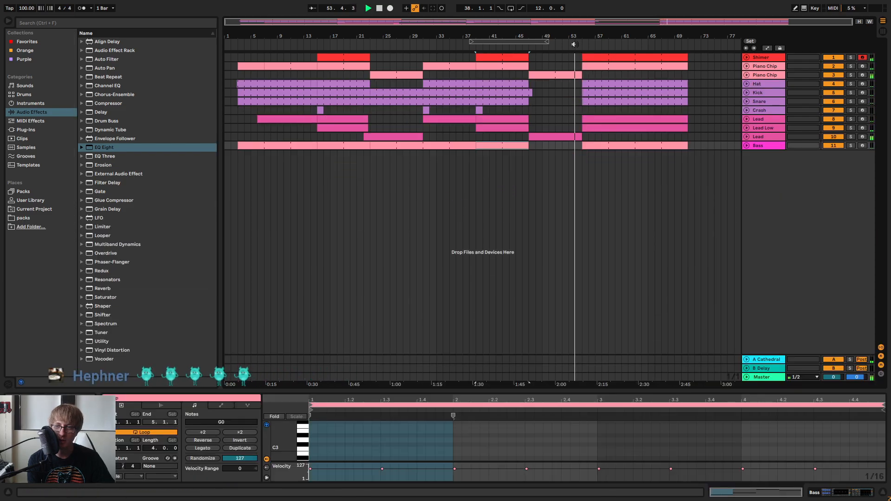
{"action": "left_click", "coordinate": [648, 169]}
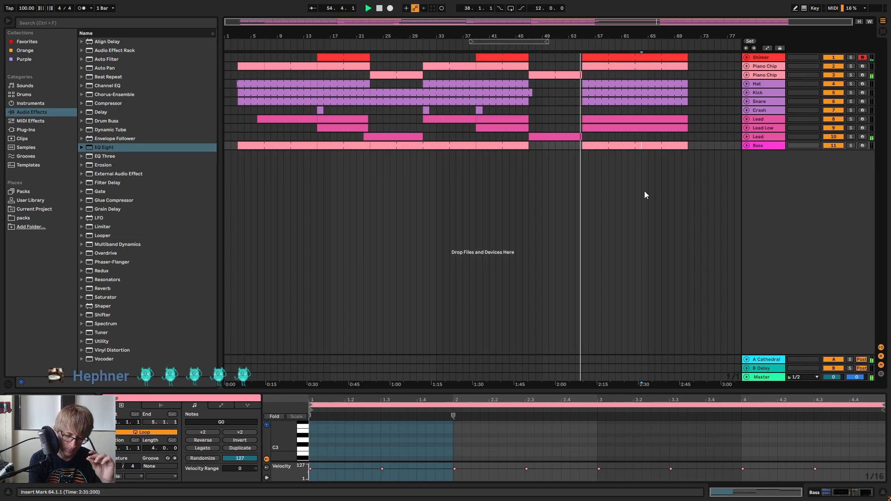
{"action": "left_click", "coordinate": [561, 49]}
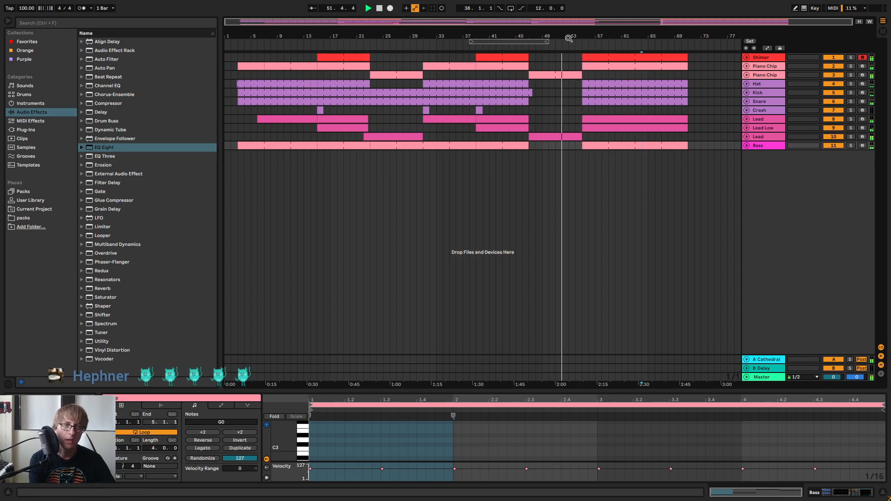
Unfold the Snare track and extend the start of its clip at bar 55 back to 54.3.4
{"action": "left_click_drag", "start_coordinate": [571, 38], "coordinate": [579, 40]}
{"action": "left_click", "coordinate": [747, 101]}
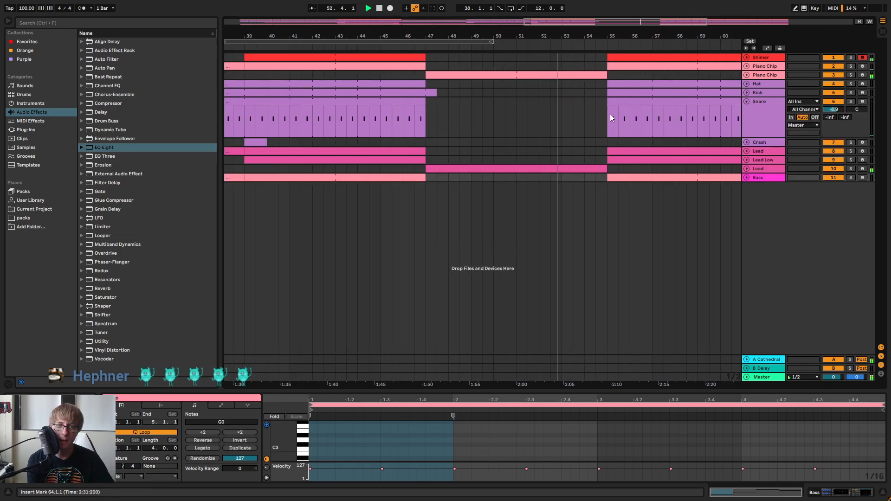
{"action": "left_click", "coordinate": [599, 109]}
{"action": "mouse_move", "coordinate": [608, 102]}
{"action": "left_mouse_down"}
{"action": "mouse_move", "coordinate": [586, 101]}
{"action": "mouse_move", "coordinate": [600, 101]}
{"action": "left_mouse_up"}
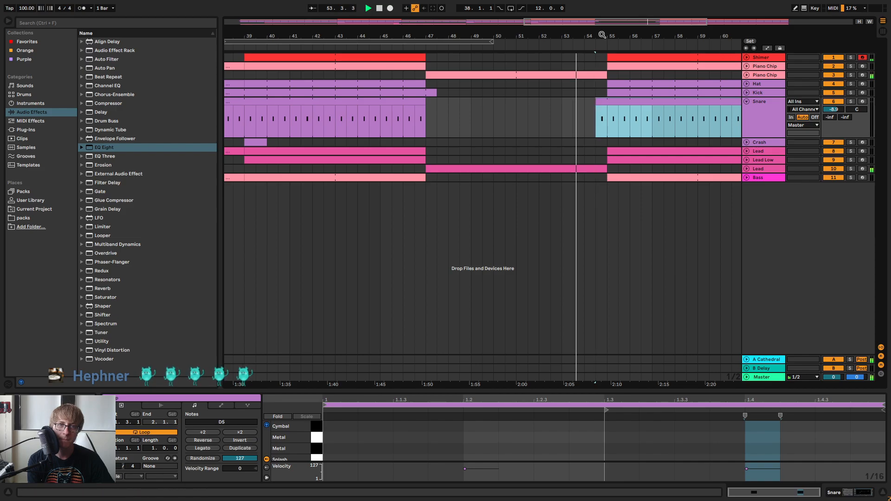
{"action": "left_click_drag", "start_coordinate": [602, 36], "coordinate": [602, 76]}
{"action": "left_click_drag", "start_coordinate": [537, 101], "coordinate": [592, 101]}
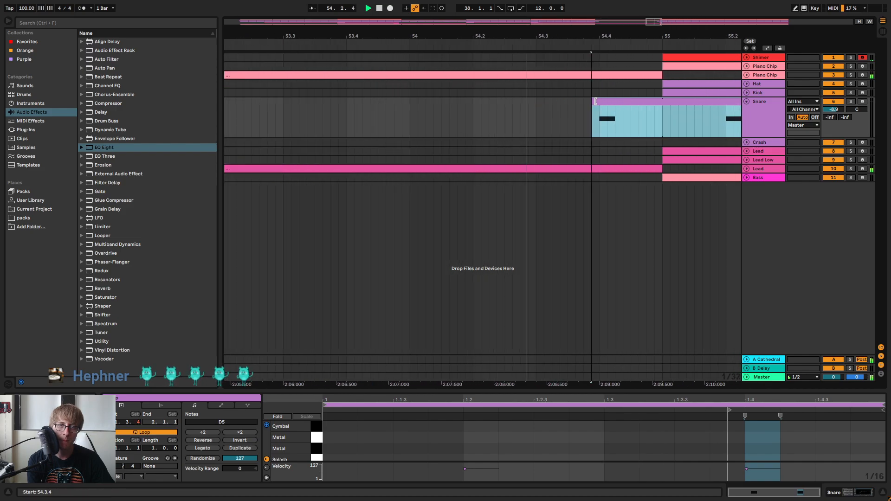
Shorten the second Piano Chip track's clip to end at 54.4.1 and align the Snare clip's start to 54.4.1
{"action": "left_click", "coordinate": [747, 76]}
{"action": "left_click_drag", "start_coordinate": [660, 73], "coordinate": [600, 73]}
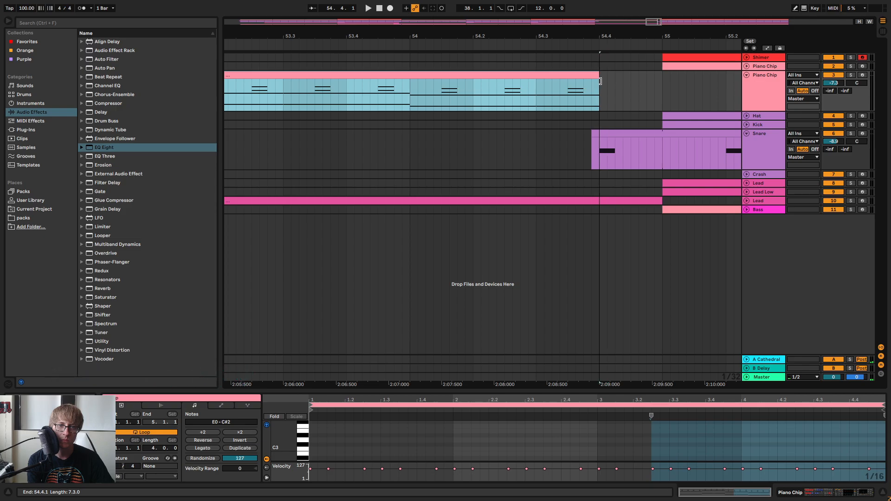
{"action": "left_click_drag", "start_coordinate": [593, 133], "coordinate": [599, 132]}
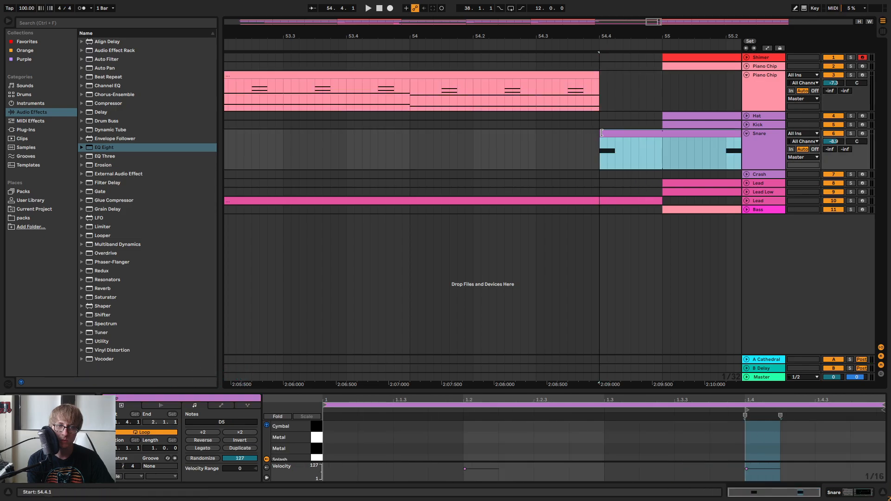
Shorten the clip on the Lead track above Bass to end at 54.4.1 and play the transition into bar 55
{"action": "left_click", "coordinate": [747, 200]}
{"action": "left_click_drag", "start_coordinate": [663, 200], "coordinate": [600, 204]}
{"action": "left_click_drag", "start_coordinate": [592, 39], "coordinate": [592, 19]}
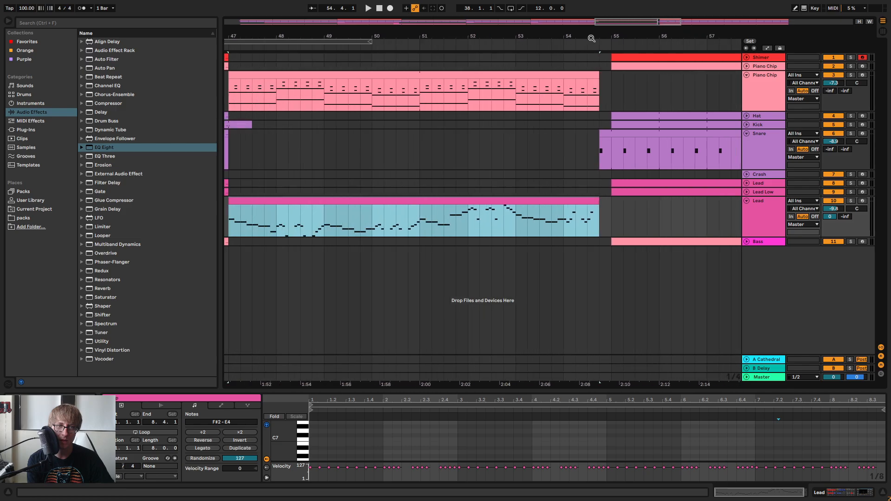
{"action": "left_click", "coordinate": [470, 44]}
Add a Utility effect to the end of the second Piano Chip track's device chain with its gain at -inf dB
{"action": "left_click", "coordinate": [758, 79]}
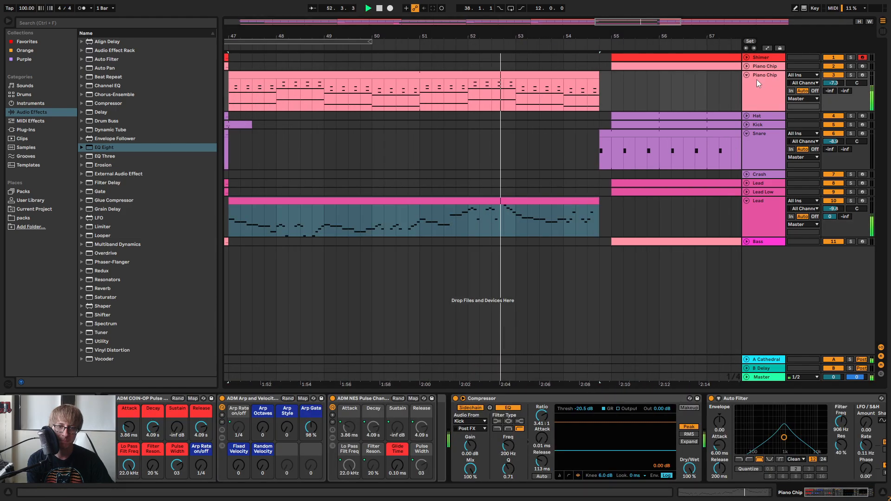
{"action": "key", "text": "Tab"}
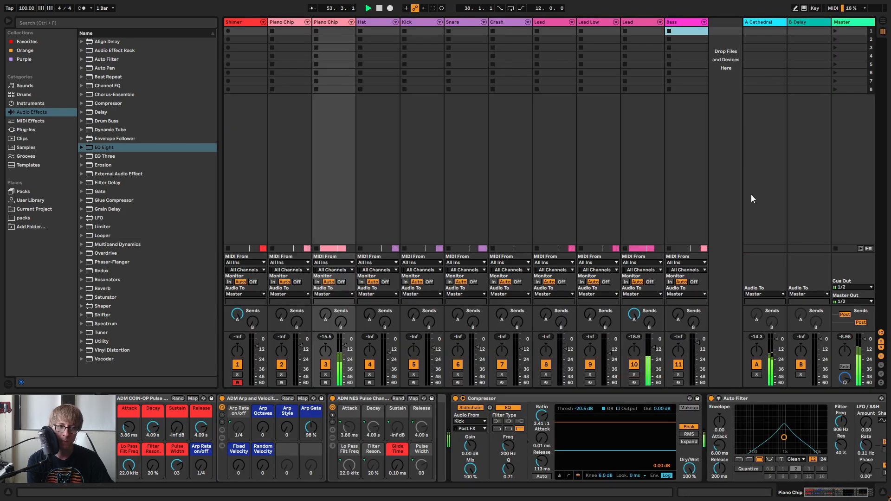
{"action": "key", "text": "Tab"}
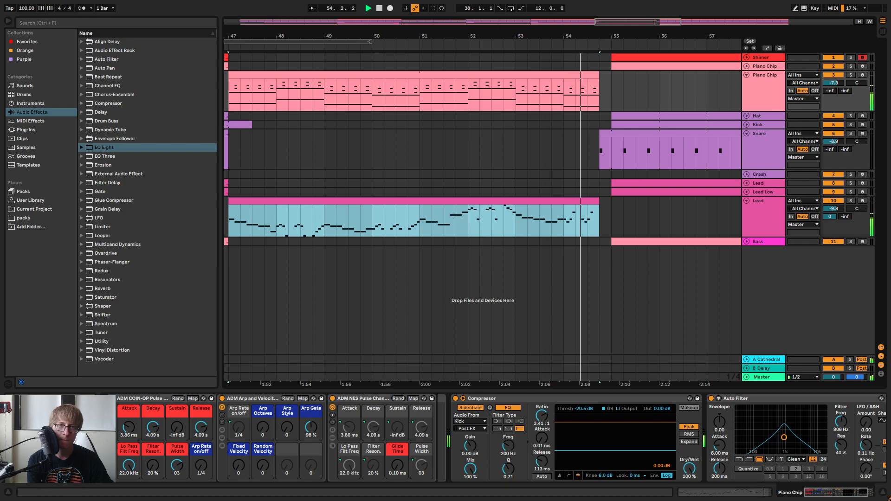
{"action": "left_click_drag", "start_coordinate": [600, 38], "coordinate": [567, 38]}
{"action": "key", "text": "space"}
{"action": "left_click", "coordinate": [769, 94]}
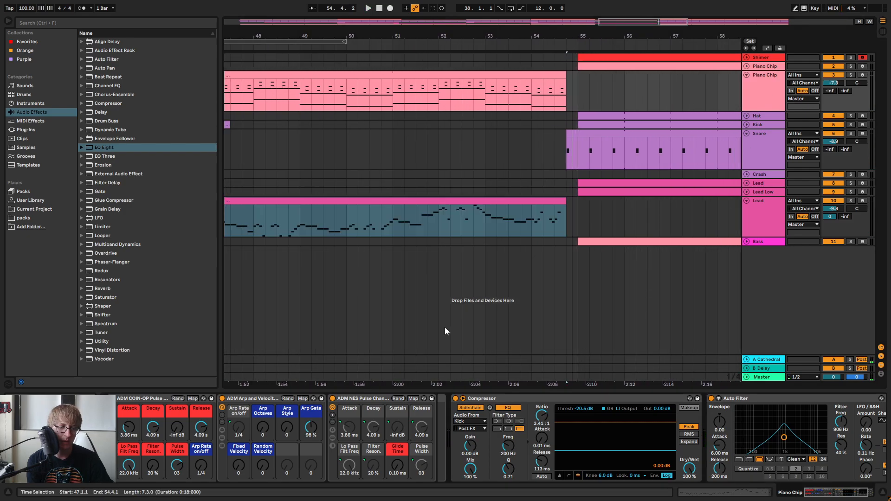
{"action": "scroll", "coordinate": [565, 407], "scroll_direction": "down", "scroll_amount": 2}
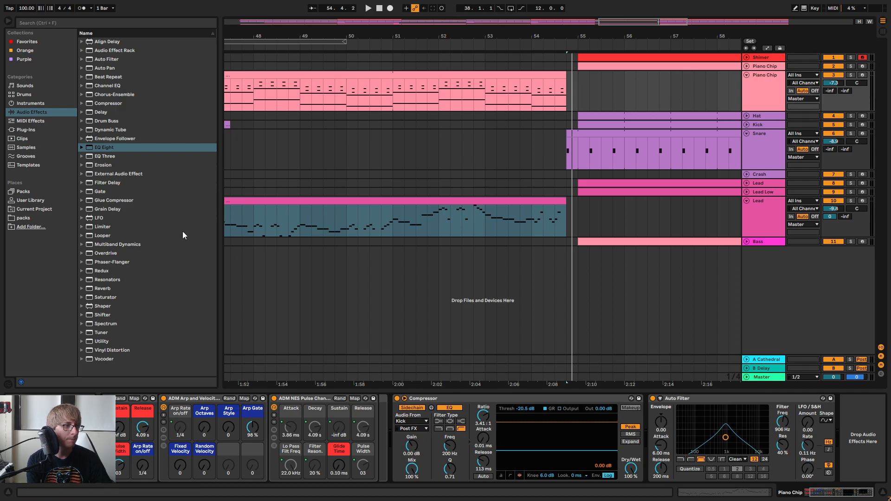
{"action": "left_click", "coordinate": [121, 343]}
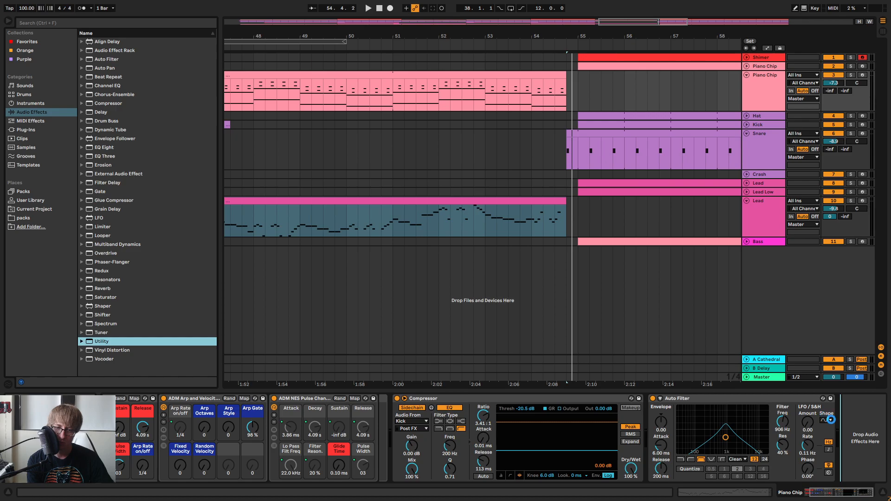
{"action": "left_click_drag", "start_coordinate": [831, 420], "coordinate": [833, 423]}
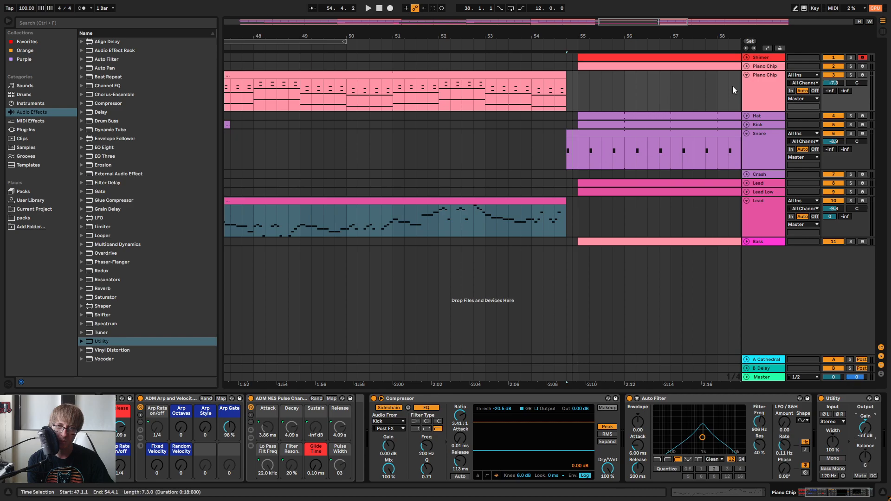
Automate the Utility's Device On on the second Piano Chip track, switching it on only between 54.4.1 and 55.1.1
{"action": "left_click", "coordinate": [768, 48]}
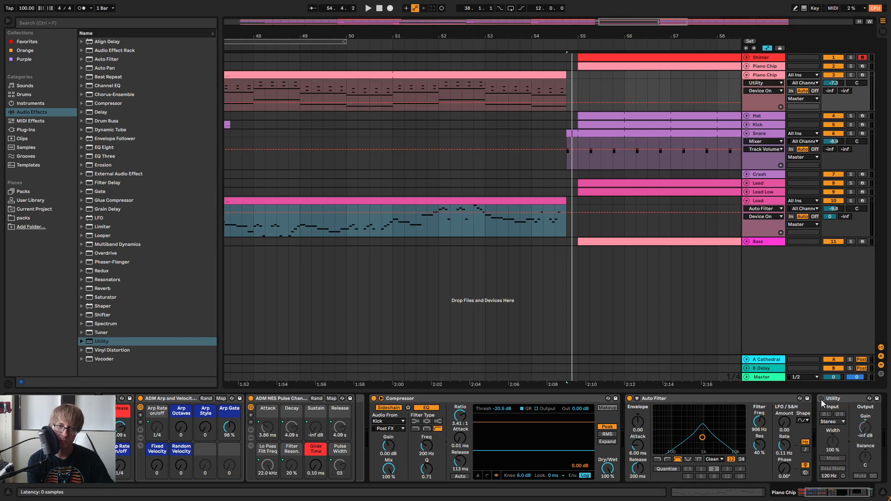
{"action": "left_click", "coordinate": [566, 104]}
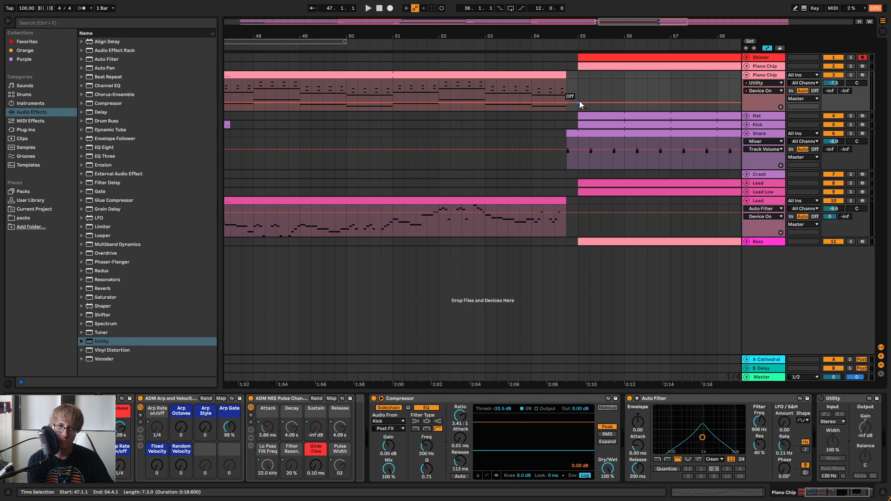
{"action": "left_click_drag", "start_coordinate": [579, 102], "coordinate": [566, 86]}
{"action": "key", "text": "space"}
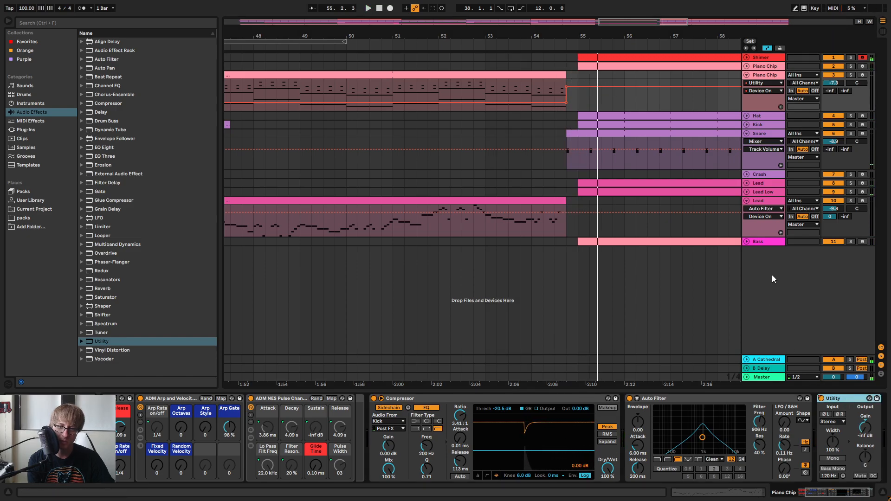
{"action": "left_click", "coordinate": [576, 88]}
{"action": "key", "text": "space"}
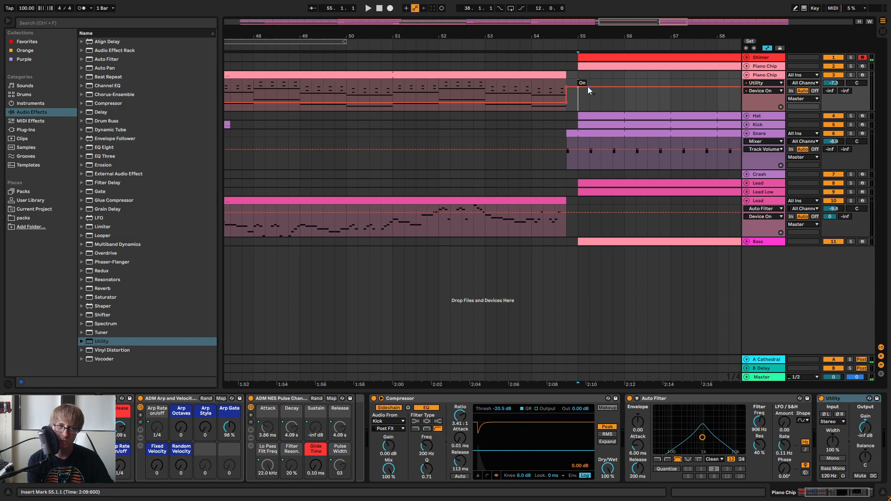
{"action": "left_click_drag", "start_coordinate": [588, 86], "coordinate": [587, 102]}
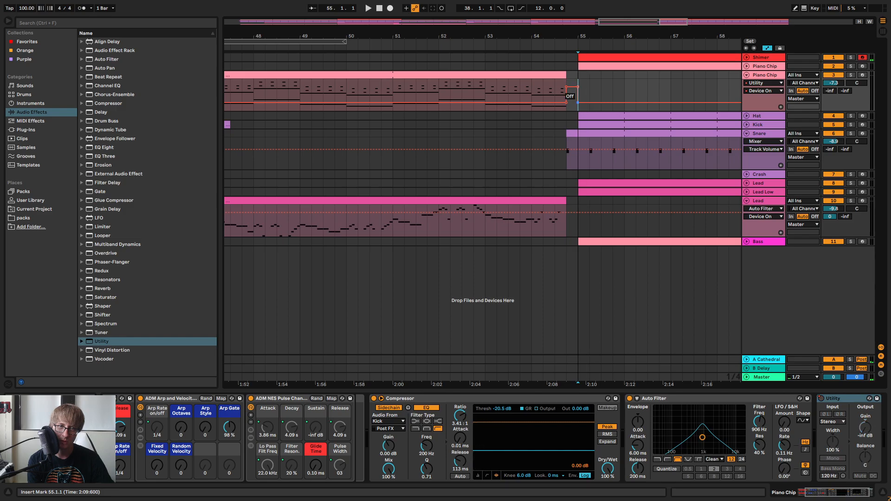
Copy the Utility from the second Piano Chip track to the A Cathedral return track, after the reverb
{"action": "left_click", "coordinate": [856, 400]}
{"action": "left_click", "coordinate": [765, 243]}
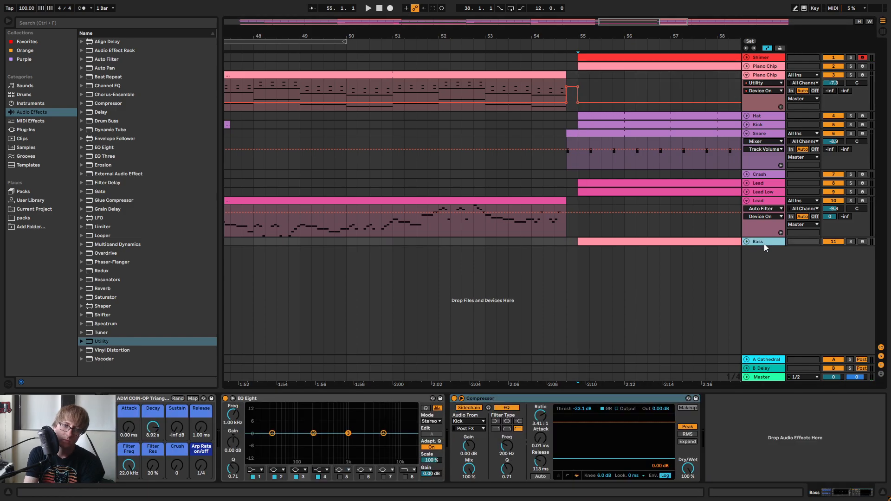
{"action": "left_click", "coordinate": [766, 359]}
{"action": "left_click", "coordinate": [673, 442]}
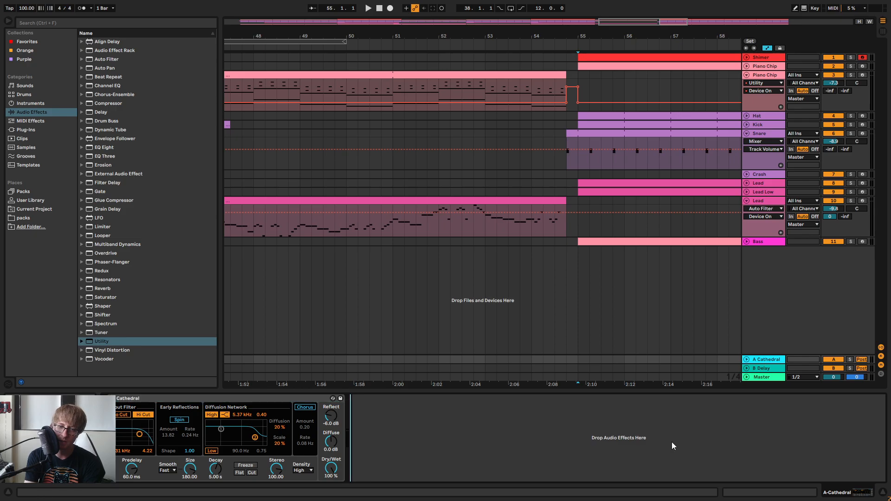
{"action": "right_click", "coordinate": [672, 443]}
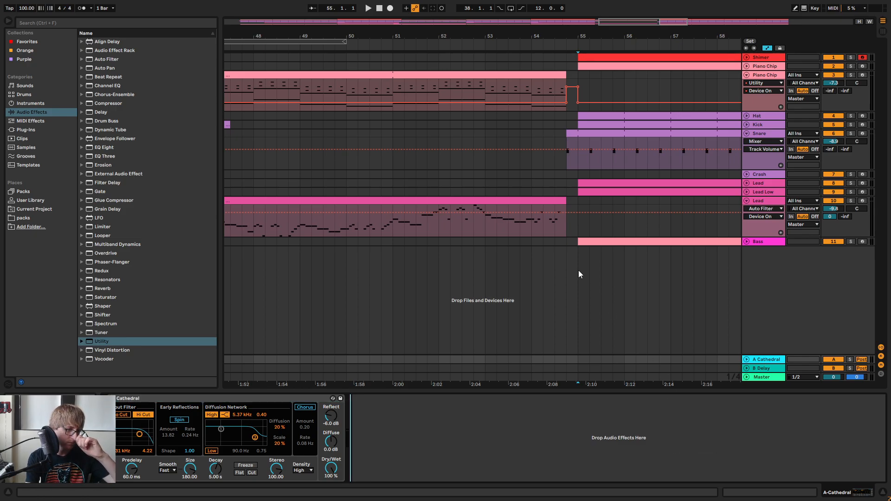
{"action": "key", "text": "ctrl+v"}
Listen to the end of the second break and how the muted beat leads into bar 55
{"action": "left_click", "coordinate": [526, 48]}
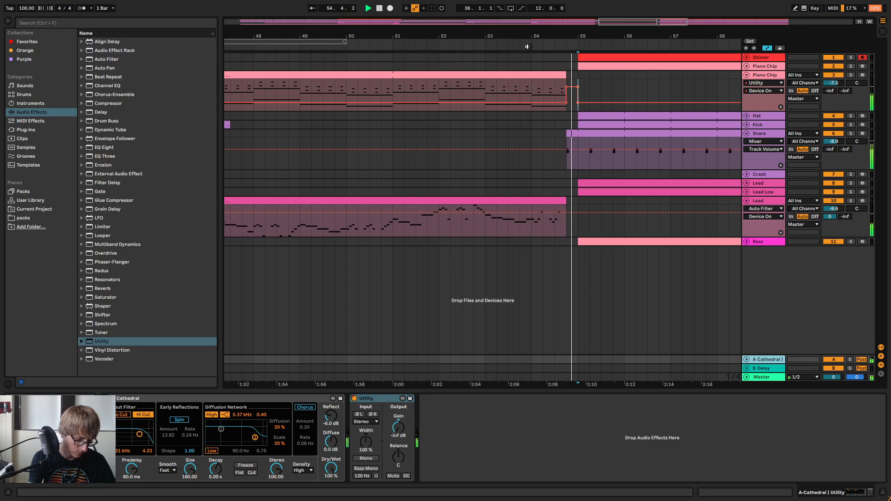
{"action": "left_click", "coordinate": [423, 43]}
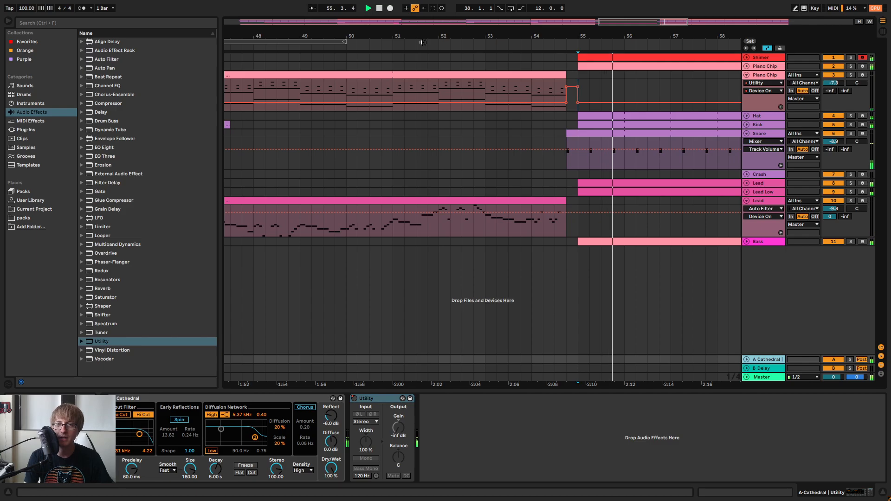
{"action": "left_click_drag", "start_coordinate": [535, 36], "coordinate": [535, 19]}
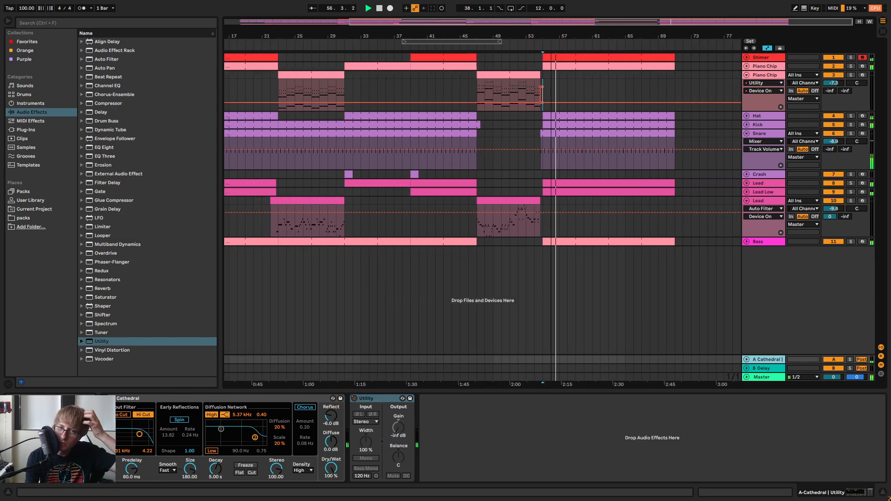
Stop playback, hide the automation lanes, and fold the second Piano Chip track and the break's Lead track
{"action": "left_click", "coordinate": [747, 75]}
{"action": "key", "text": "space"}
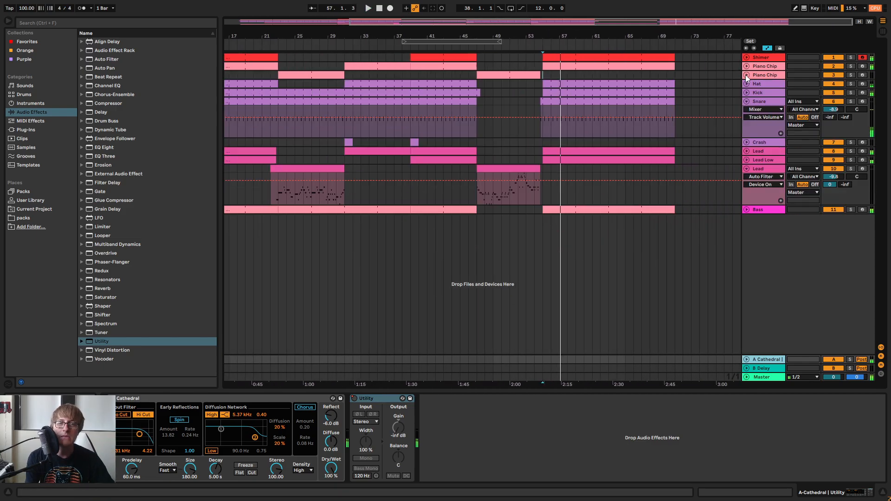
{"action": "left_click", "coordinate": [768, 48]}
{"action": "left_click", "coordinate": [746, 168]}
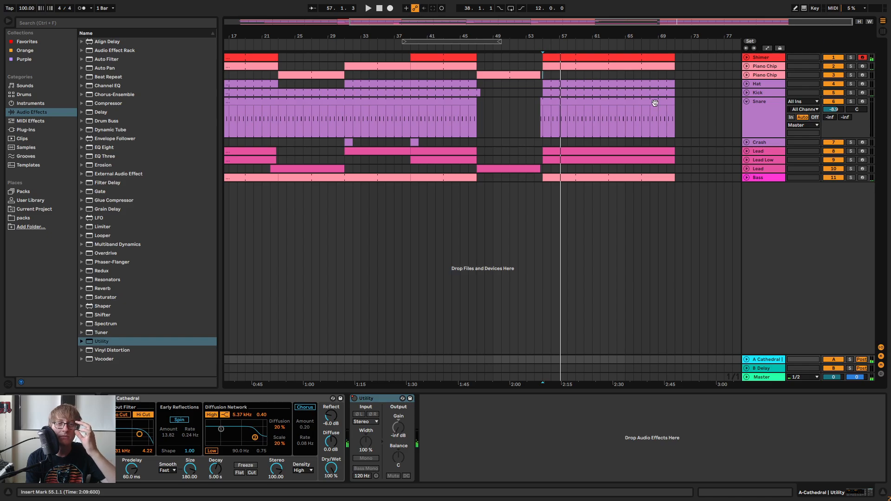
Unfold the Lead Low track and the Lead track above it to show their melodies after bar 55
{"action": "left_click_drag", "start_coordinate": [551, 169], "coordinate": [673, 60]}
{"action": "left_click", "coordinate": [690, 169]}
{"action": "left_click", "coordinate": [766, 159]}
{"action": "left_click", "coordinate": [747, 160]}
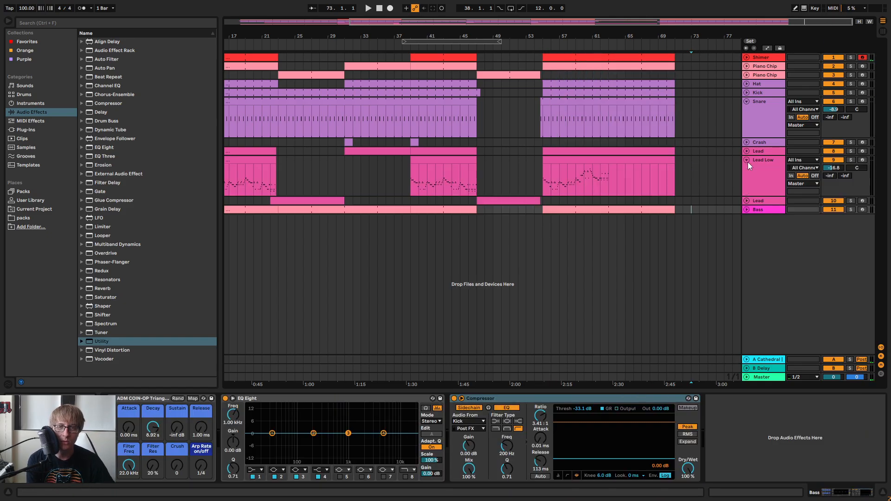
{"action": "left_click", "coordinate": [746, 151]}
{"action": "left_click", "coordinate": [628, 207]}
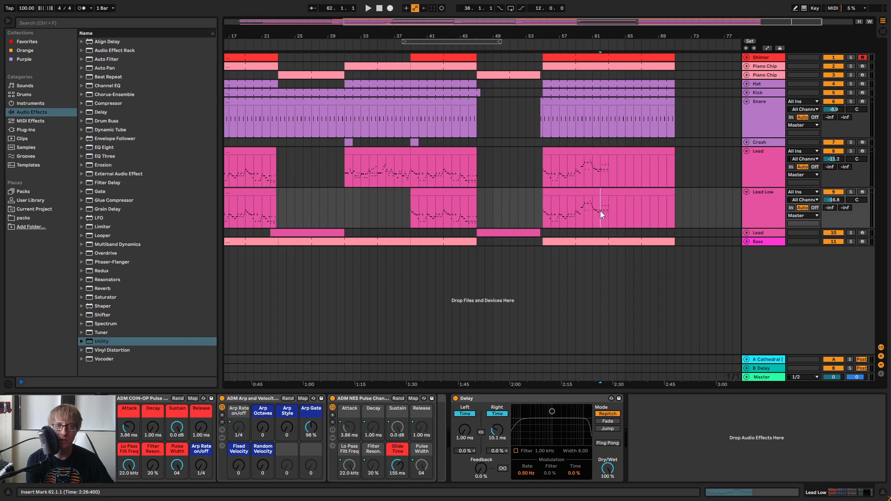
Copy the upper Lead track's melody from bars 55 to 63 and paste it at bar 63, filling up to bar 71
{"action": "left_click_drag", "start_coordinate": [600, 211], "coordinate": [707, 150]}
{"action": "left_click", "coordinate": [707, 151]}
{"action": "left_click", "coordinate": [604, 184]}
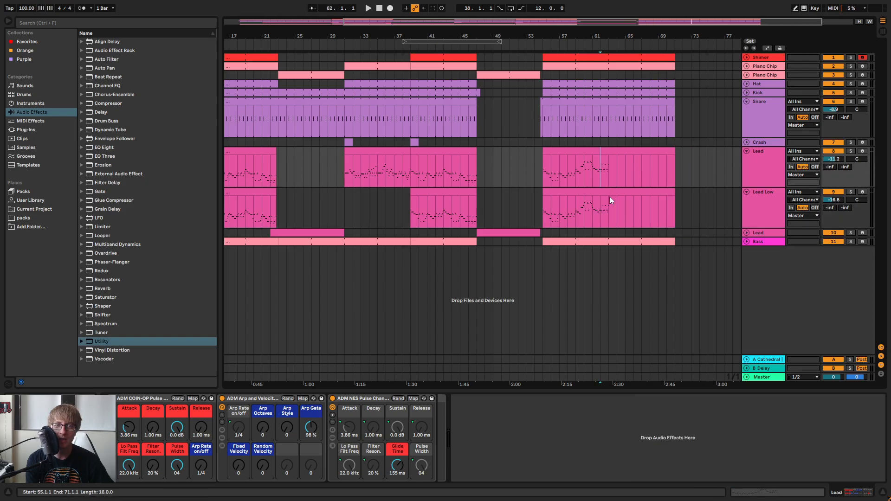
{"action": "left_click_drag", "start_coordinate": [610, 216], "coordinate": [548, 158]}
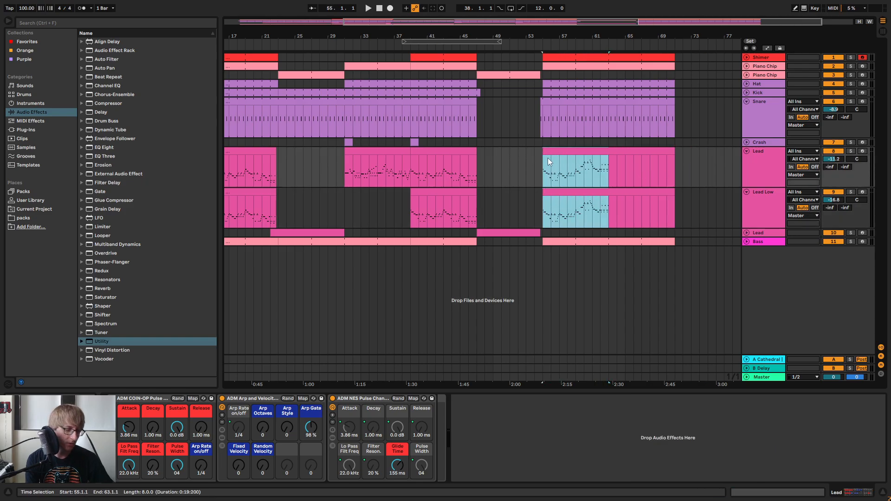
{"action": "left_click", "coordinate": [687, 183]}
{"action": "left_click_drag", "start_coordinate": [606, 182], "coordinate": [542, 161]}
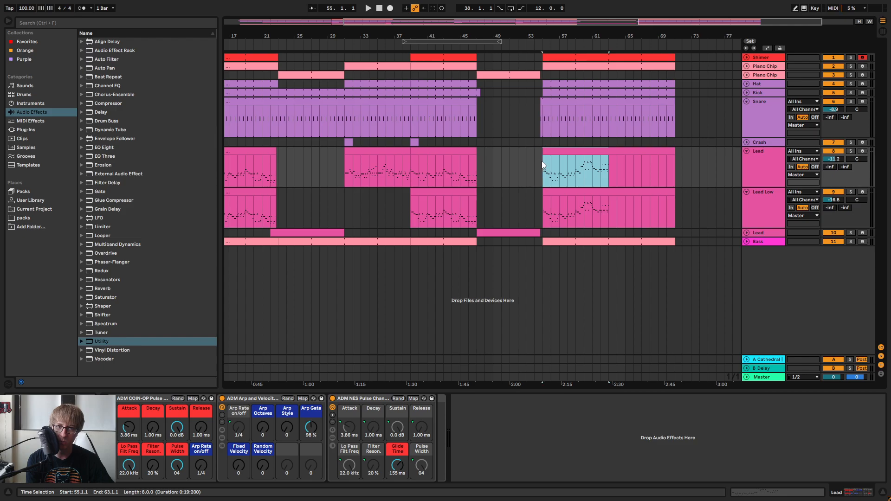
{"action": "left_click", "coordinate": [608, 167]}
{"action": "key", "text": "ctrl+v"}
{"action": "left_click_drag", "start_coordinate": [740, 174], "coordinate": [734, 170]}
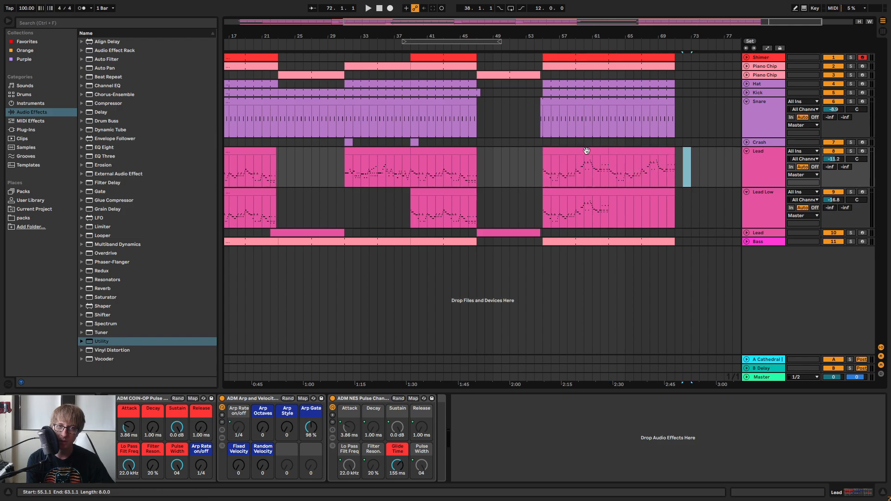
Examine the upper Lead track's original clip at bar 55 and its copy at bar 63
{"action": "left_click", "coordinate": [586, 152]}
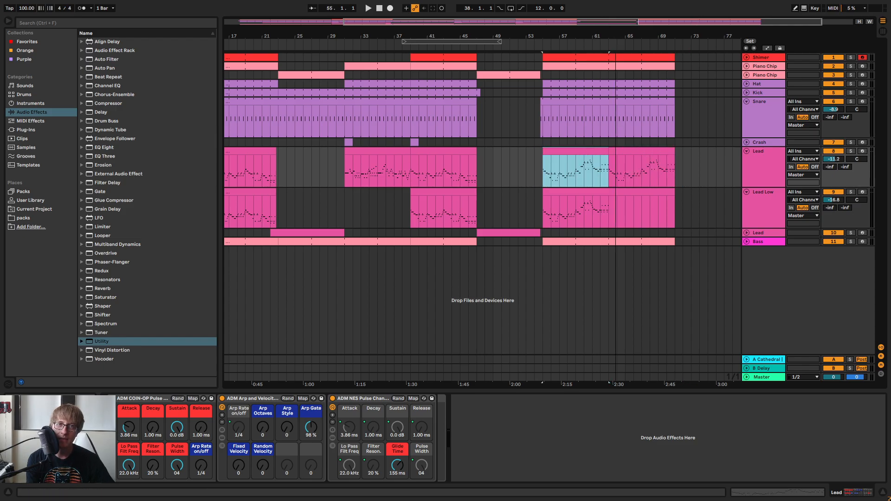
{"action": "left_click_drag", "start_coordinate": [616, 36], "coordinate": [622, 52]}
{"action": "left_click", "coordinate": [682, 193]}
{"action": "left_click", "coordinate": [675, 150]}
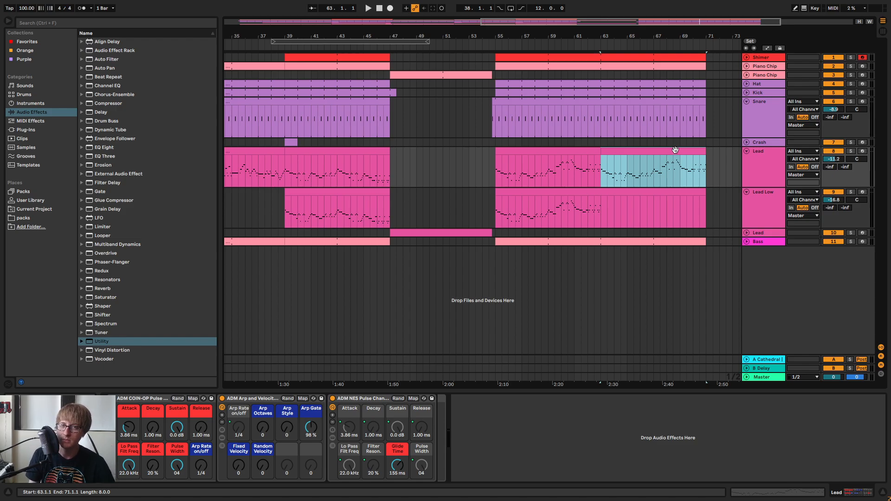
{"action": "left_click", "coordinate": [726, 118]}
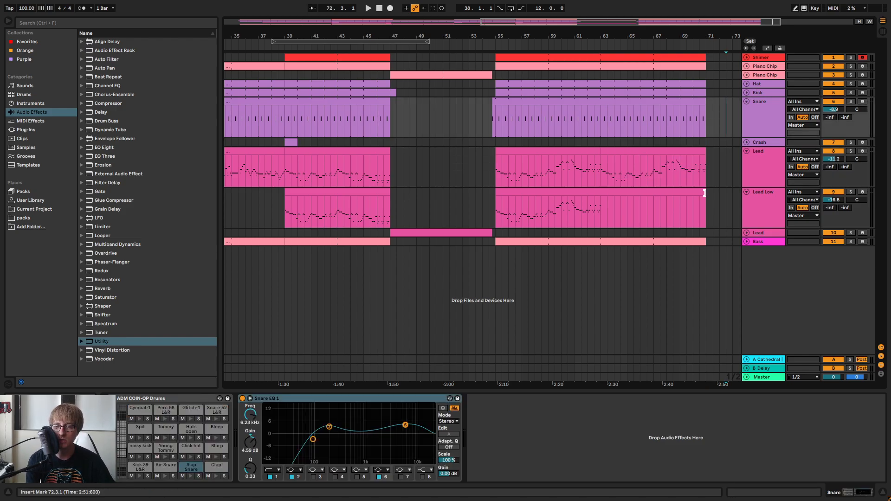
Select bars 47 to 55 across all tracks and listen to the start of the second break
{"action": "left_click_drag", "start_coordinate": [703, 39], "coordinate": [608, 91]}
{"action": "left_click_drag", "start_coordinate": [515, 246], "coordinate": [520, 88]}
{"action": "key", "text": "space"}
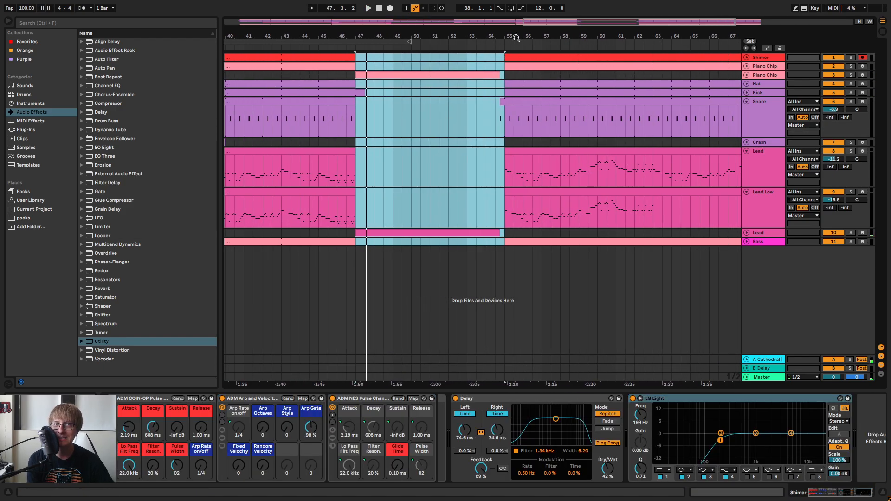
{"action": "left_click_drag", "start_coordinate": [678, 34], "coordinate": [619, 32]}
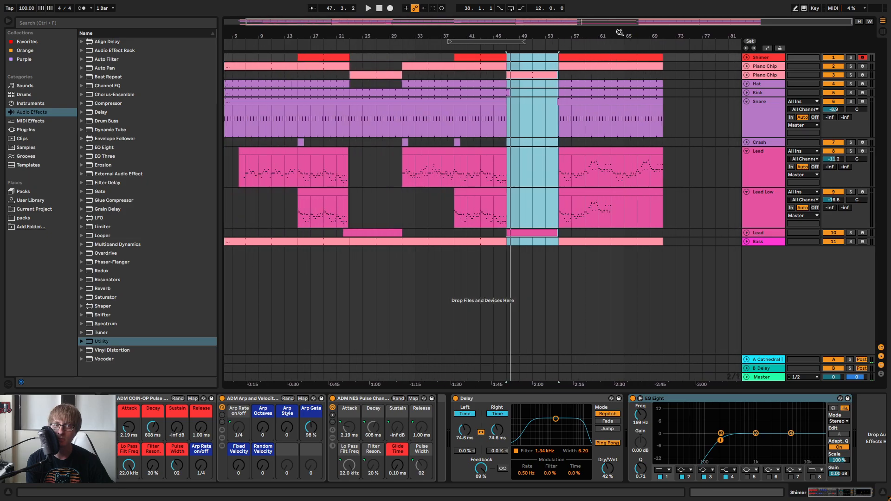
{"action": "key", "text": "space"}
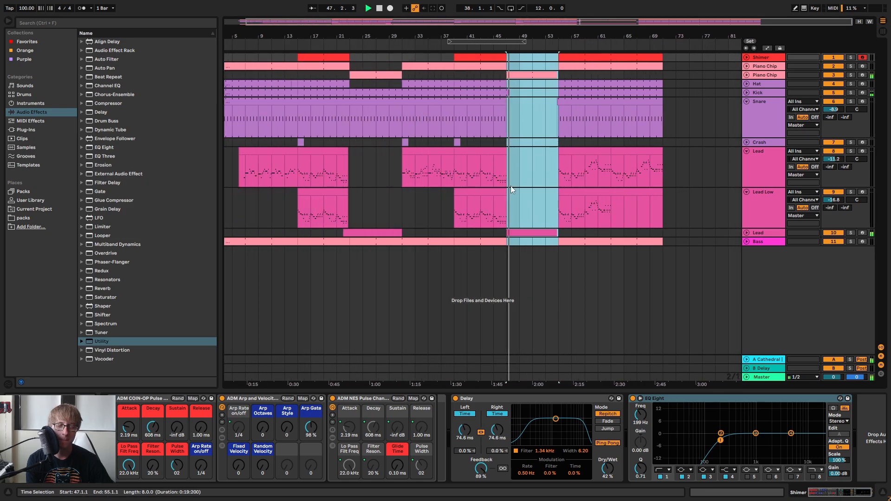
Fold the upper Lead, Lead Low and Snare tracks to get a compact overview of the arrangement
{"action": "left_click", "coordinate": [746, 151]}
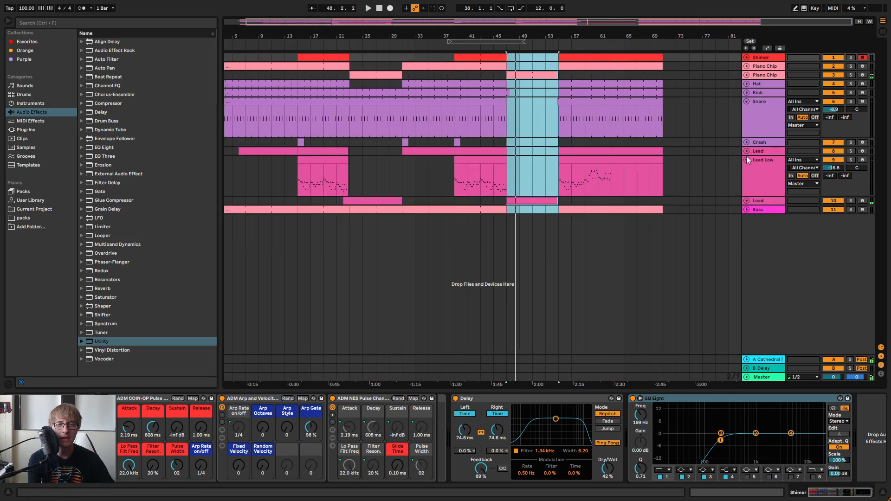
{"action": "left_click", "coordinate": [747, 160]}
{"action": "left_click", "coordinate": [747, 102]}
{"action": "left_click", "coordinate": [448, 135]}
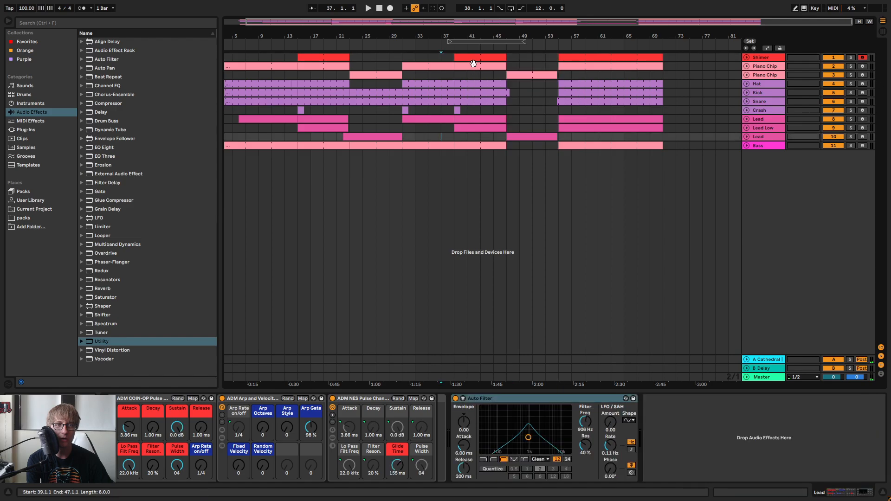
Play back the arrangement from bar 38 into the section starting at bar 39
{"action": "left_click_drag", "start_coordinate": [475, 40], "coordinate": [514, 90]}
{"action": "key", "text": "space"}
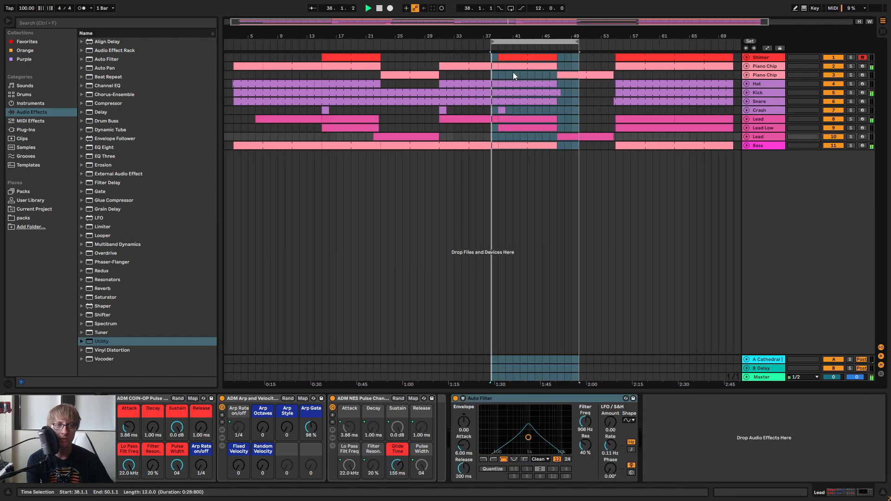
{"action": "left_click", "coordinate": [587, 232]}
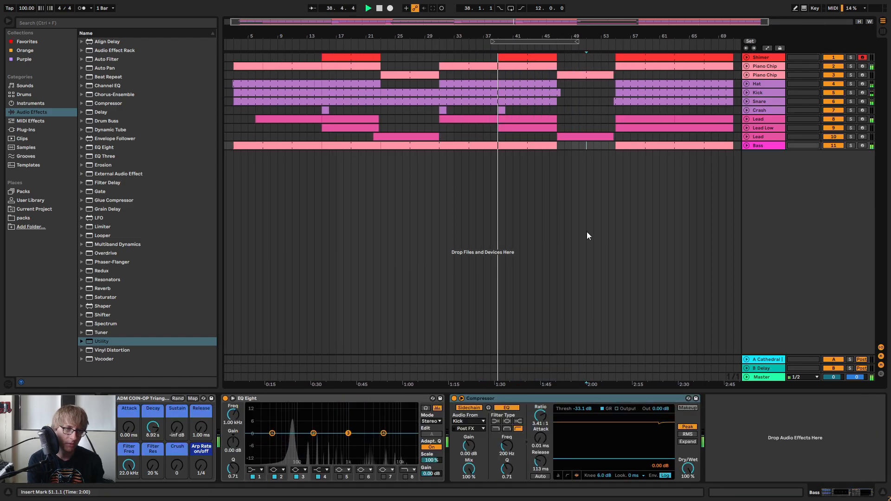
{"action": "left_click_drag", "start_coordinate": [499, 40], "coordinate": [507, 43]}
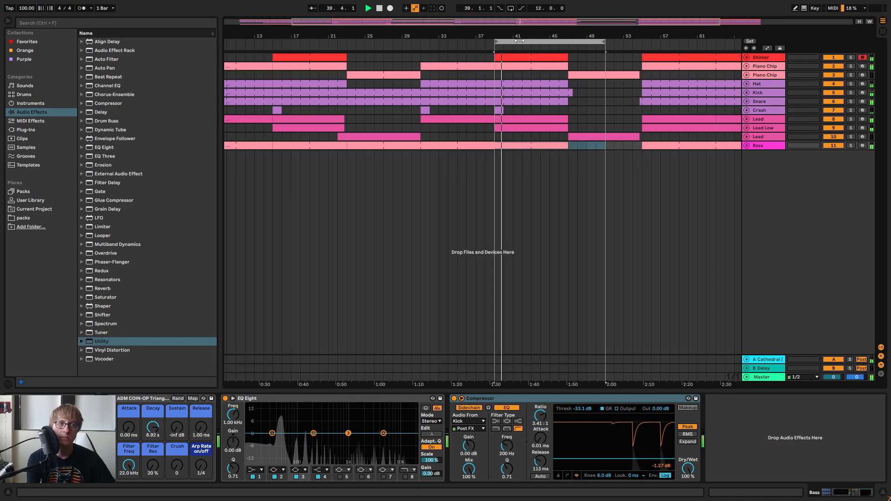
Open the Lead clip spanning bars 39 to 47 in an enlarged note editor and examine its melody during playback
{"action": "left_click", "coordinate": [747, 119]}
{"action": "left_click", "coordinate": [553, 127]}
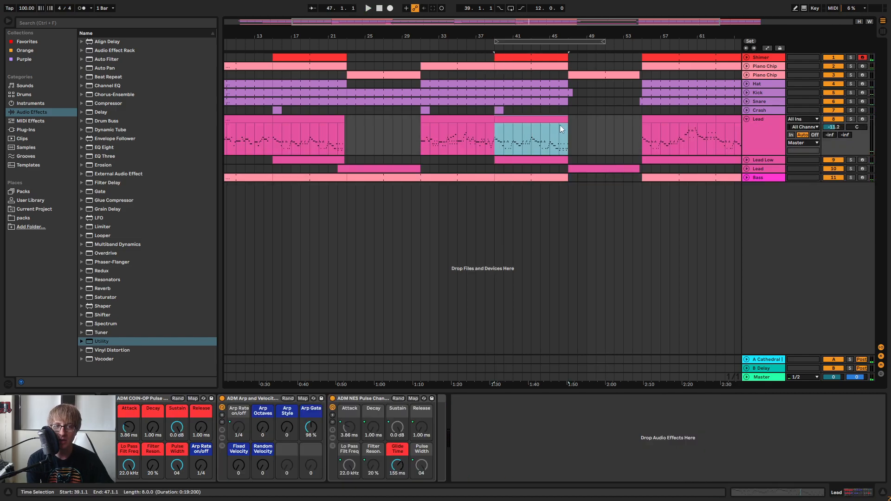
{"action": "double_click", "coordinate": [563, 119]}
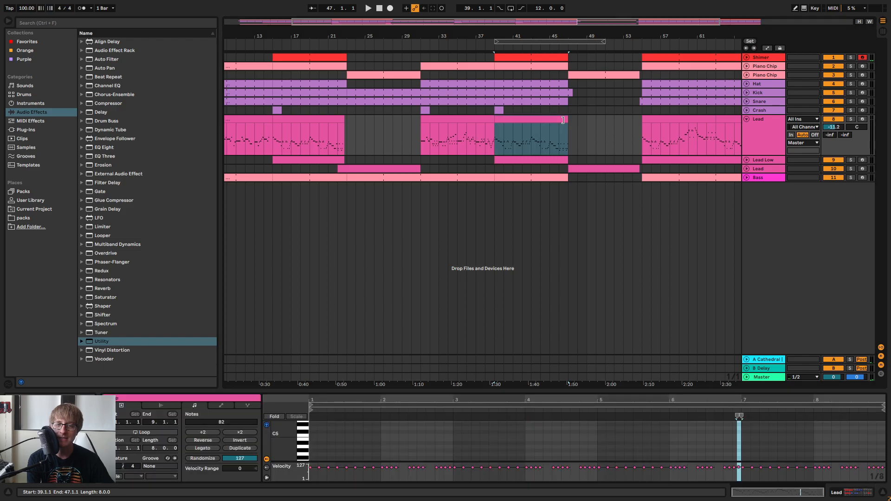
{"action": "left_click_drag", "start_coordinate": [706, 391], "coordinate": [716, 212]}
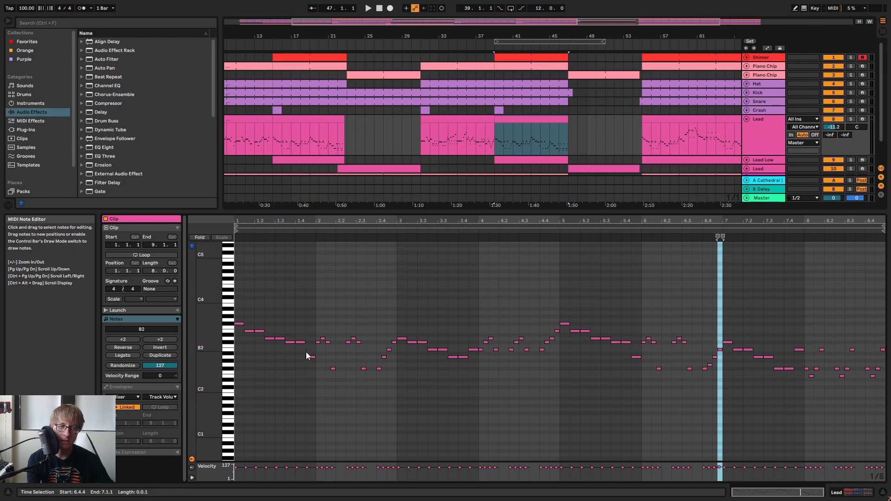
{"action": "left_click", "coordinate": [640, 278]}
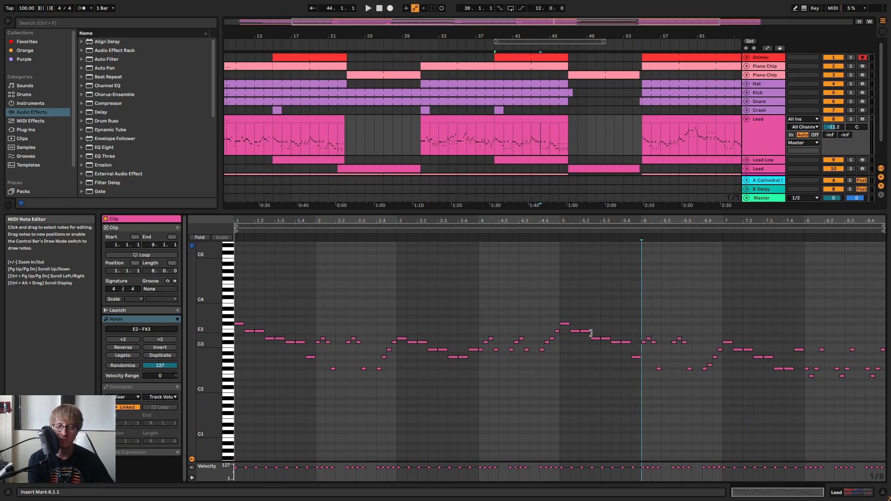
{"action": "left_click_drag", "start_coordinate": [570, 300], "coordinate": [635, 370]}
{"action": "left_click", "coordinate": [626, 326]}
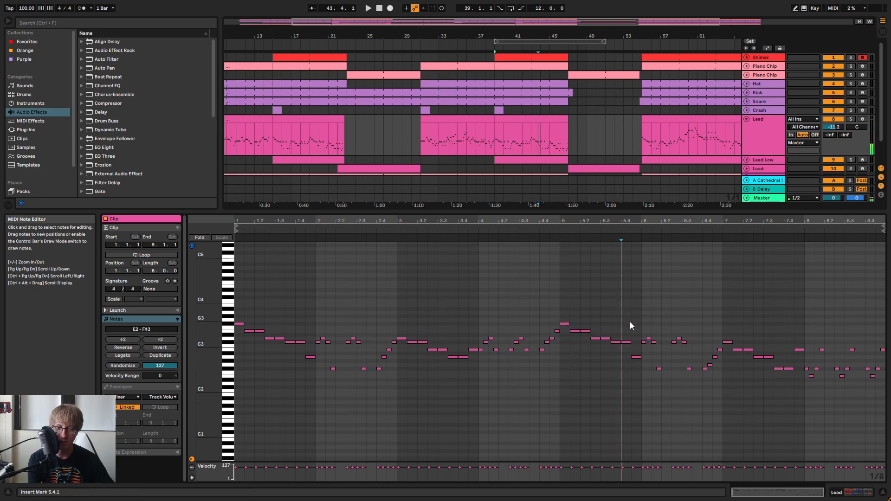
{"action": "key", "text": "space"}
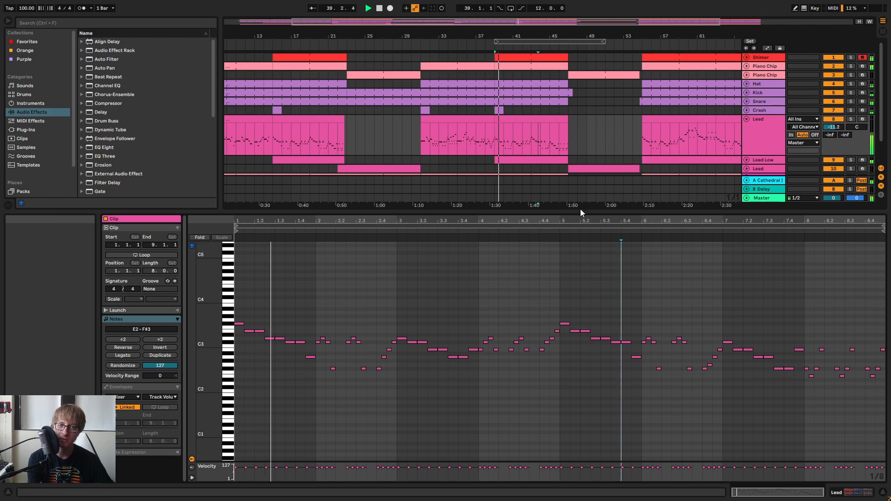
Shrink the note editor to reveal the full arrangement and fold the Lead track
{"action": "left_click_drag", "start_coordinate": [580, 209], "coordinate": [552, 389]}
{"action": "left_click", "coordinate": [614, 161]}
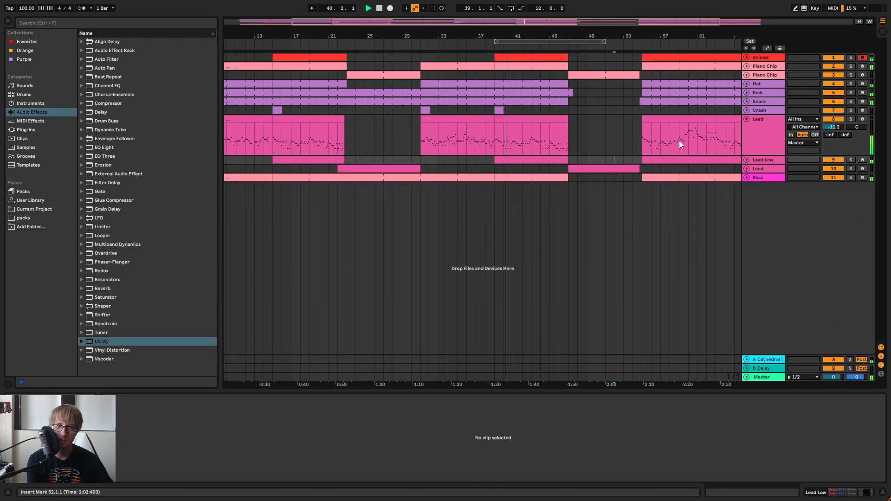
{"action": "left_click", "coordinate": [746, 118]}
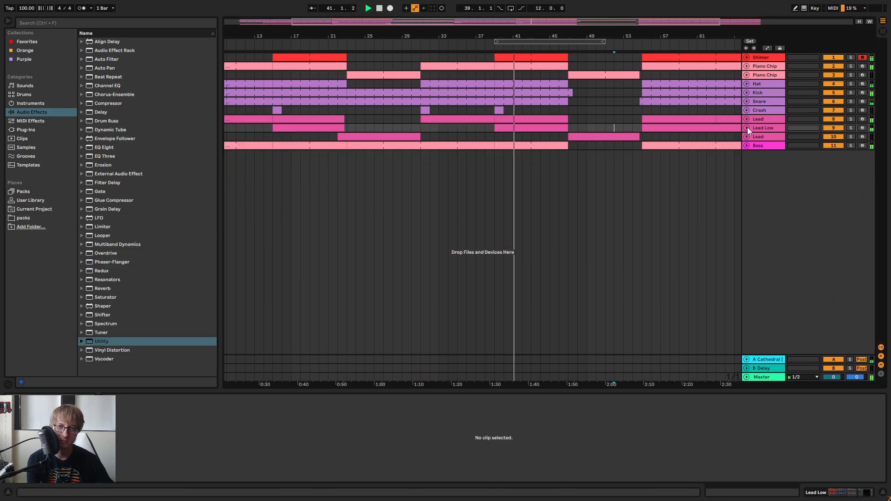
{"action": "left_click", "coordinate": [747, 127]}
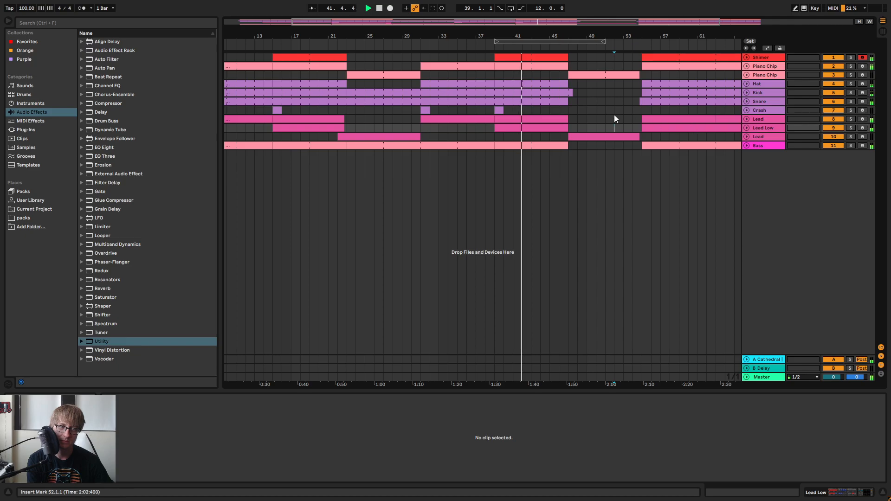
Replay the song from just before bar 39 and add the ADM COIN-OP Noise.adg preset from the User Library as a new MIDI track
{"action": "key", "text": "space"}
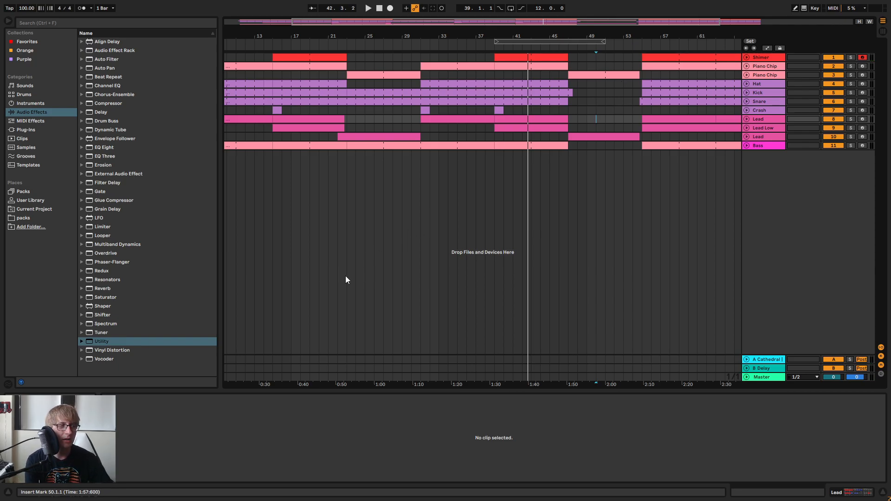
{"action": "left_click", "coordinate": [347, 146]}
{"action": "left_click", "coordinate": [484, 44]}
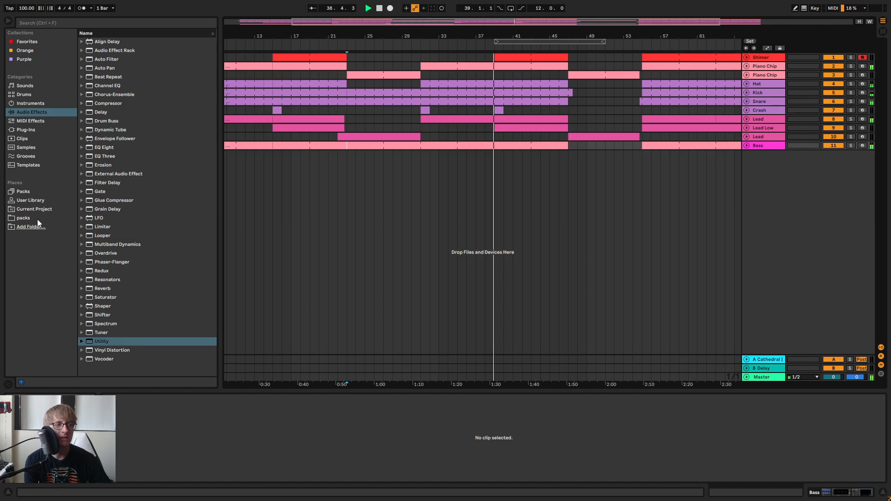
{"action": "left_click", "coordinate": [39, 200]}
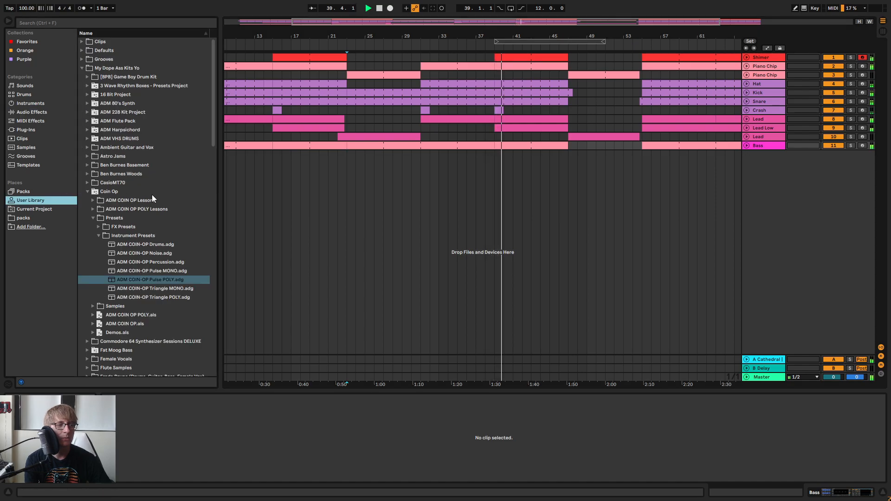
{"action": "left_click_drag", "start_coordinate": [159, 254], "coordinate": [803, 231]}
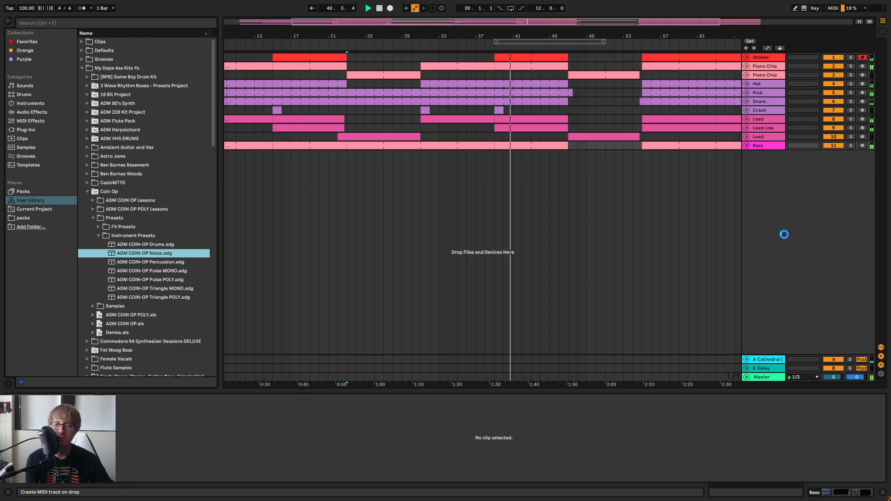
{"action": "left_click_drag", "start_coordinate": [785, 235], "coordinate": [658, 223]}
Raise the new noise track's send A in the mixer and set its Console Chooser to 01
{"action": "key", "text": "space"}
{"action": "key", "text": "Tab"}
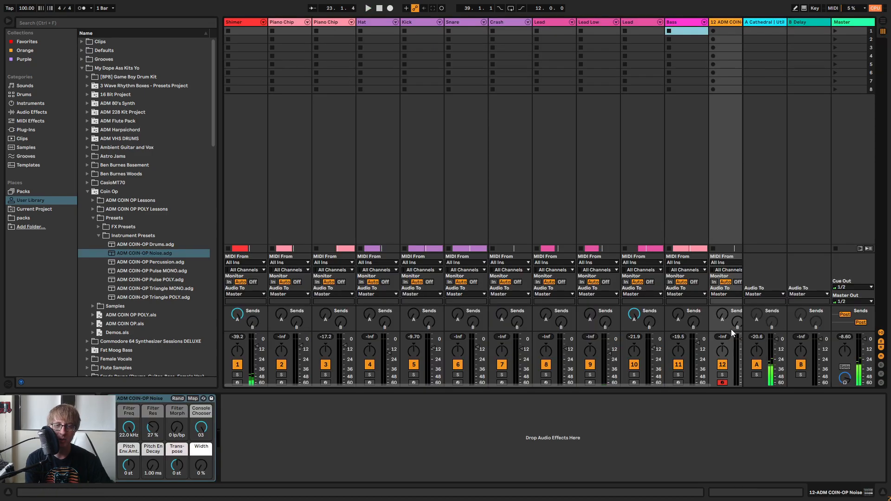
{"action": "left_click_drag", "start_coordinate": [695, 384], "coordinate": [744, 383]}
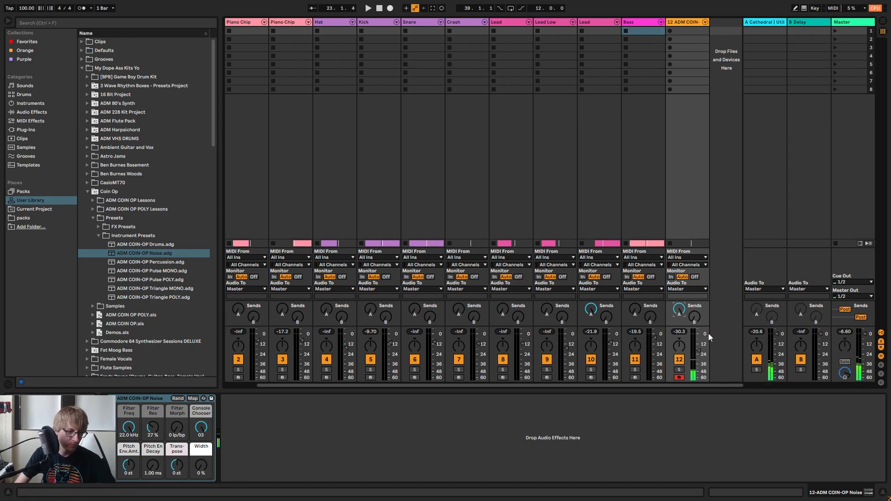
{"action": "left_click", "coordinate": [201, 465]}
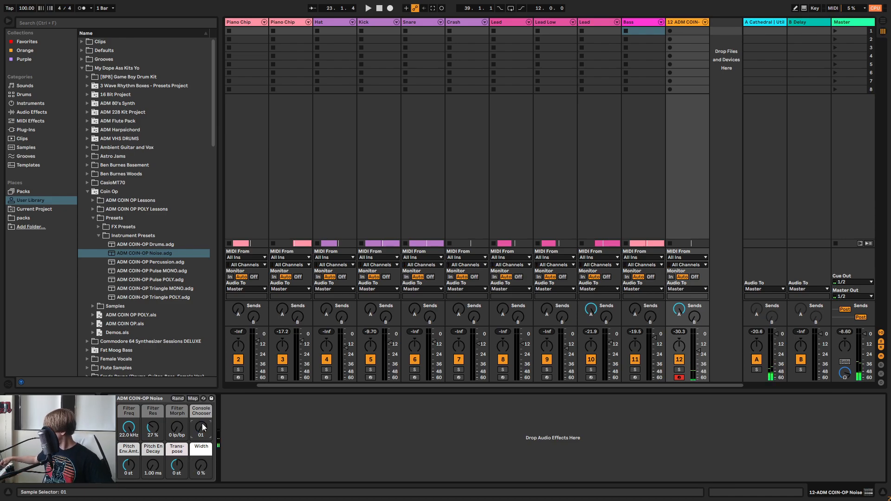
{"action": "key", "text": "Tab"}
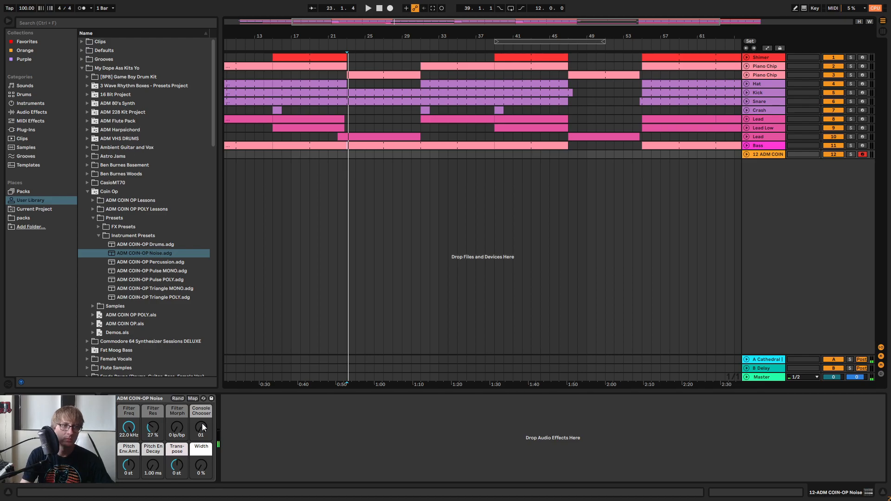
Create an empty MIDI clip on the noise track at bar 39 and extend it to bar 47
{"action": "mouse_move", "coordinate": [351, 33]}
{"action": "left_mouse_down"}
{"action": "mouse_move", "coordinate": [413, 139]}
{"action": "mouse_move", "coordinate": [415, 178]}
{"action": "left_mouse_up"}
{"action": "left_click_drag", "start_coordinate": [574, 37], "coordinate": [381, 18]}
{"action": "double_click", "coordinate": [447, 154]}
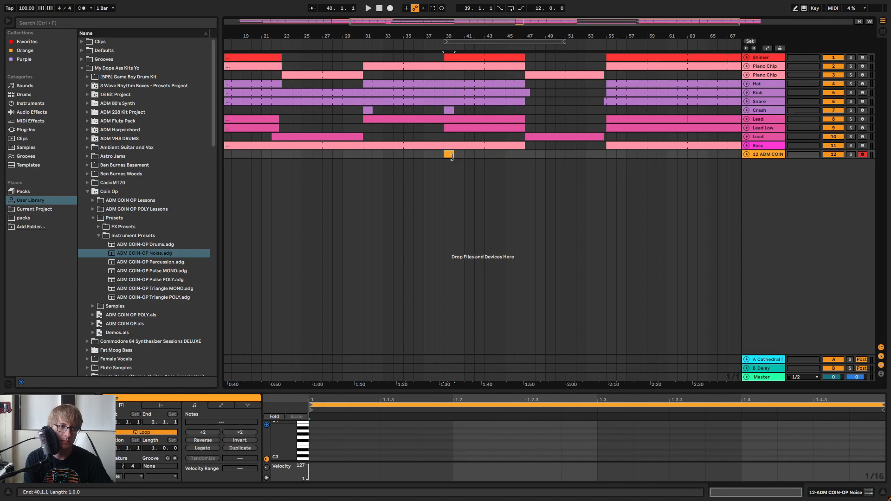
{"action": "left_click_drag", "start_coordinate": [455, 154], "coordinate": [528, 164]}
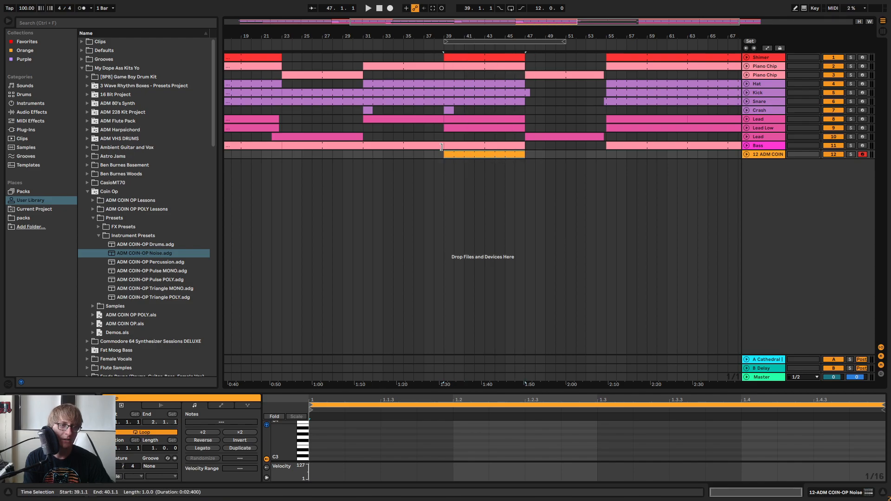
Extend the noise clip's start back to bar 38 and consolidate it into a single nine-bar clip
{"action": "left_click", "coordinate": [402, 42]}
{"action": "scroll", "coordinate": [402, 42], "scroll_direction": "up", "scroll_amount": 3}
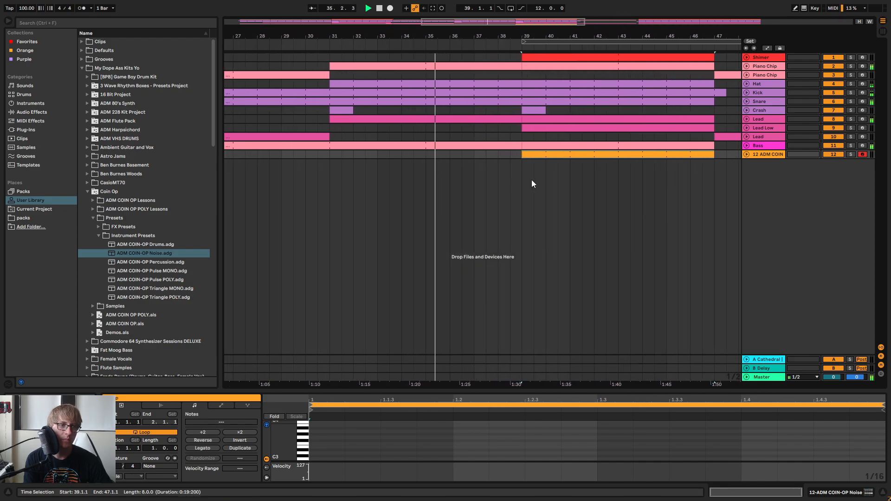
{"action": "left_click_drag", "start_coordinate": [524, 155], "coordinate": [498, 154]}
{"action": "right_click", "coordinate": [519, 155]}
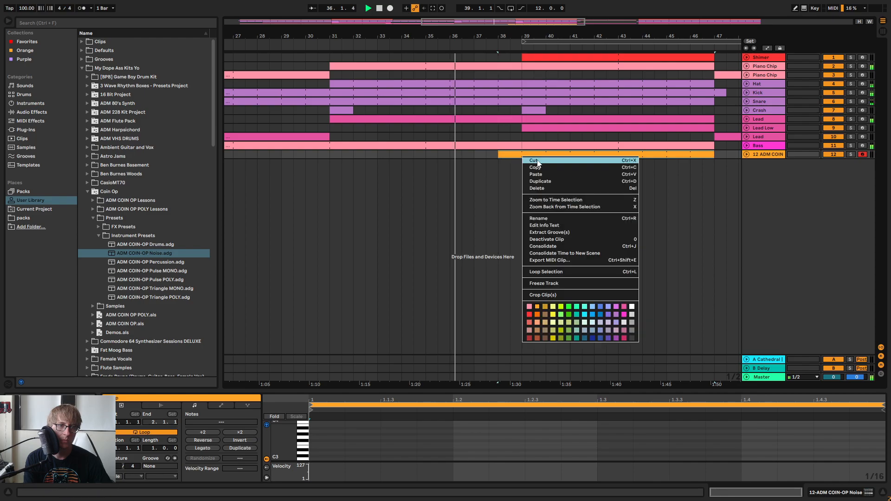
{"action": "left_click", "coordinate": [553, 249]}
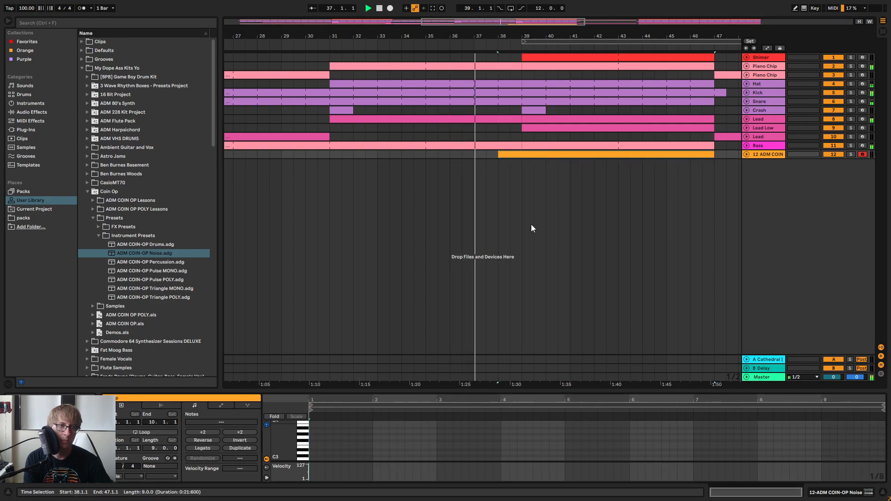
Enlarge the note editor and draw one D3 note spanning the full nine bars of the noise clip
{"action": "left_click_drag", "start_coordinate": [472, 391], "coordinate": [472, 201]}
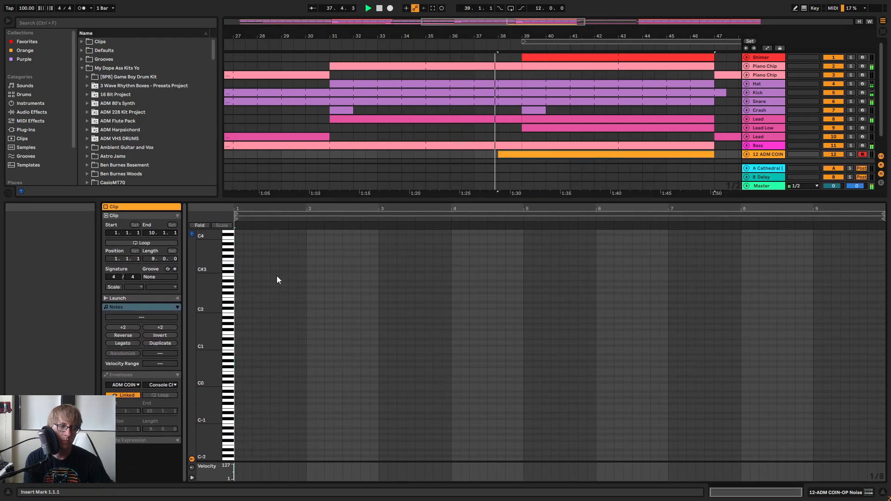
{"action": "double_click", "coordinate": [238, 270]}
{"action": "left_click_drag", "start_coordinate": [242, 269], "coordinate": [745, 295]}
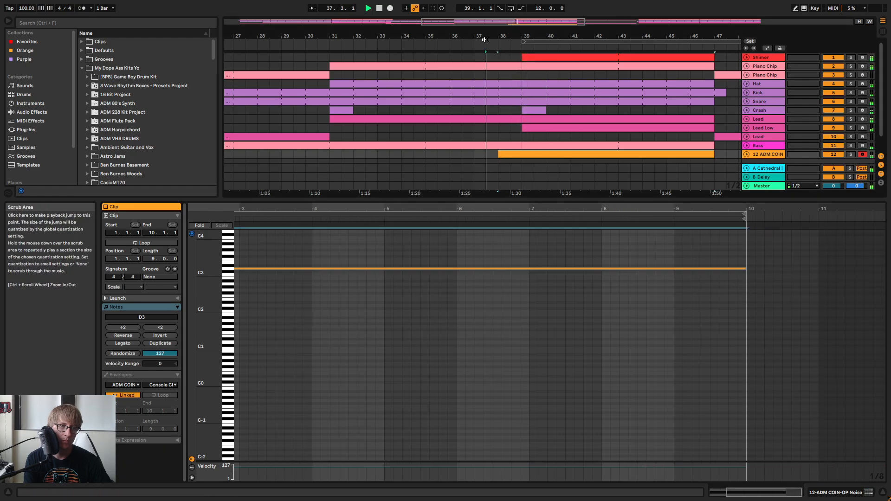
Set the noise instrument's Filter Res to 43 % and audition Filter Freq sweeps during playback
{"action": "left_click", "coordinate": [760, 154]}
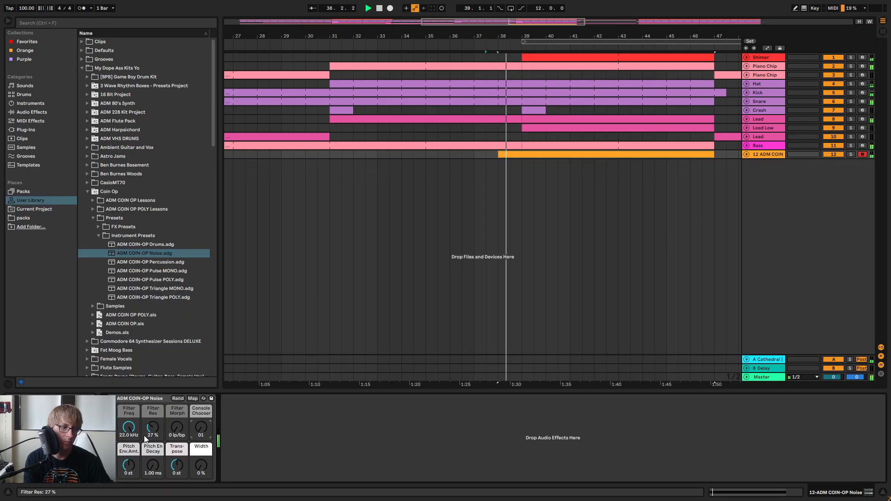
{"action": "left_click_drag", "start_coordinate": [153, 427], "coordinate": [130, 447]}
{"action": "key", "text": "Tab"}
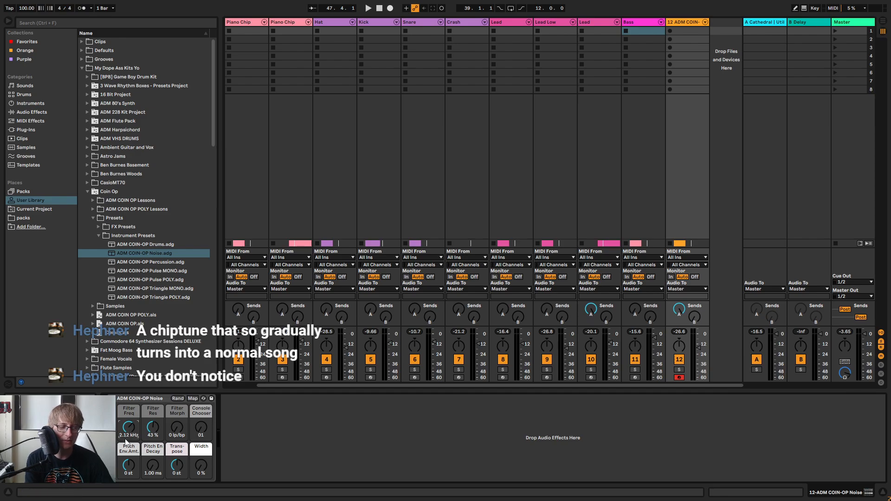
{"action": "key", "text": "Tab"}
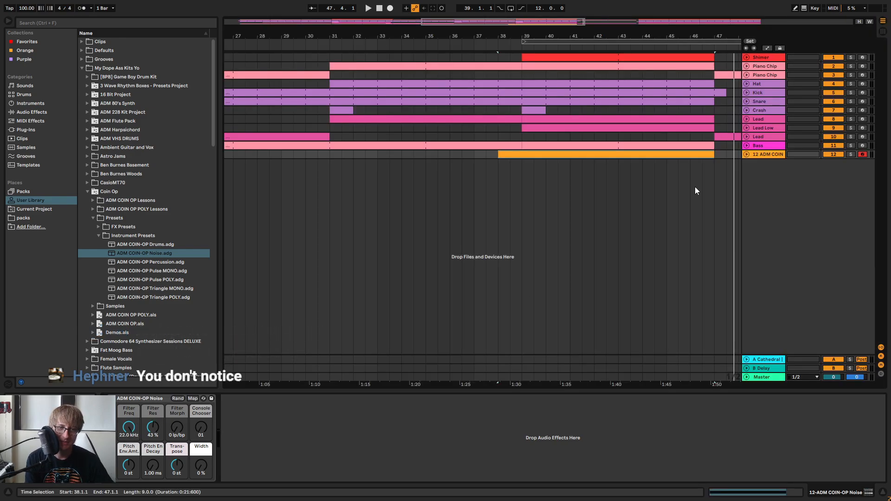
Unfold the noise track and select its clip from bar 38 to bar 47
{"action": "left_click", "coordinate": [746, 154]}
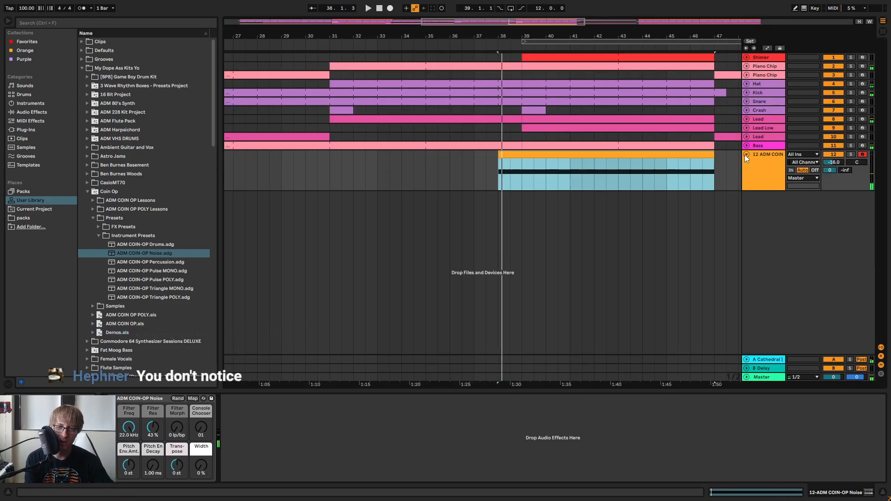
{"action": "left_click_drag", "start_coordinate": [608, 35], "coordinate": [472, 20]}
{"action": "left_click", "coordinate": [564, 182]}
{"action": "left_click", "coordinate": [498, 153]}
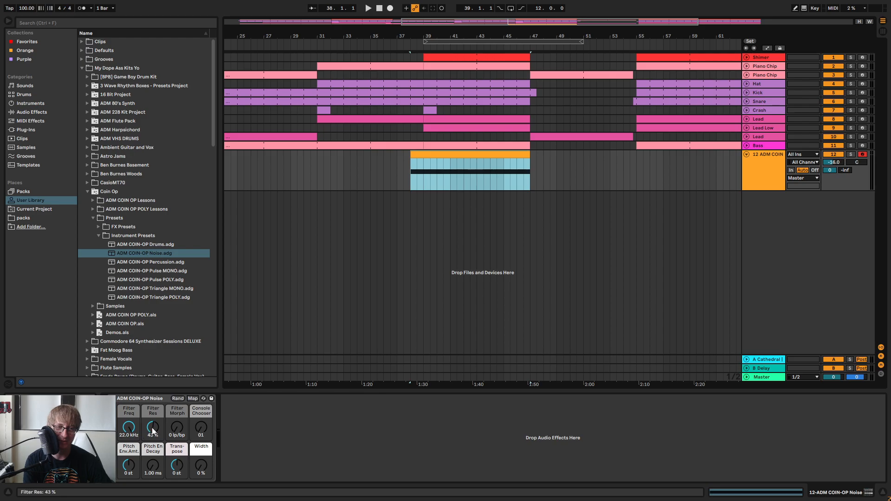
Set the noise instrument's Filter Freq to 13.8 kHz while auditioning from bar 38, and show the track automation
{"action": "key", "text": "space"}
{"action": "mouse_move", "coordinate": [129, 427]}
{"action": "left_mouse_down"}
{"action": "mouse_move", "coordinate": [129, 469]}
{"action": "mouse_move", "coordinate": [129, 434]}
{"action": "left_mouse_up"}
{"action": "key", "text": "space"}
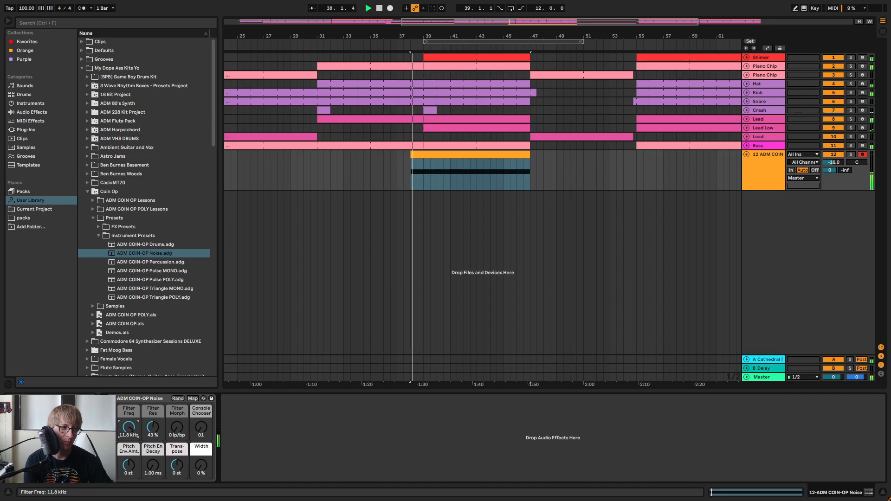
{"action": "key", "text": "space"}
{"action": "key", "text": "space"}
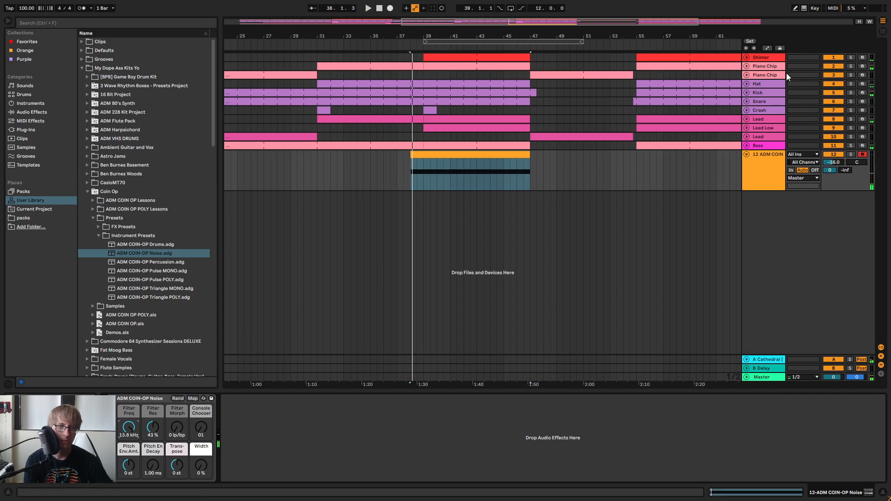
{"action": "left_click", "coordinate": [768, 48]}
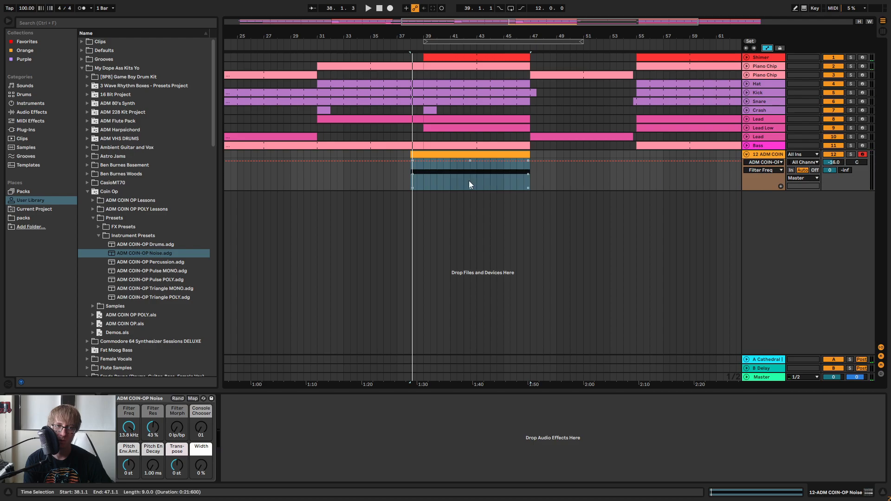
Automate the noise track's Filter Freq as a curved rise from 30.0 Hz at bar 38 to 13.8 kHz at bar 39, adding a point at bar 43
{"action": "left_click", "coordinate": [424, 162]}
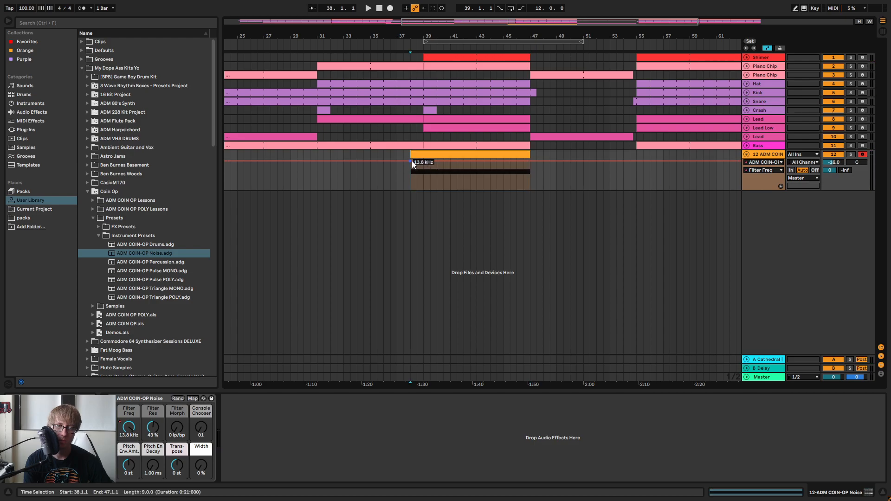
{"action": "left_click_drag", "start_coordinate": [411, 162], "coordinate": [411, 189]}
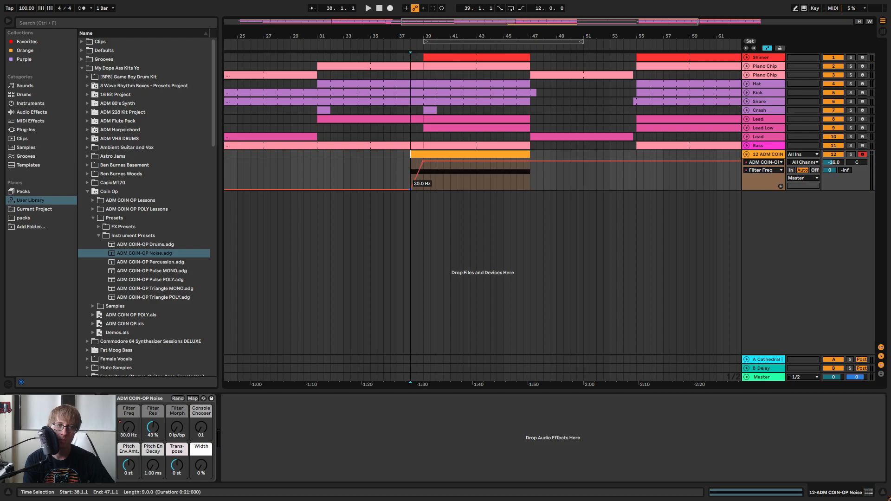
{"action": "left_click", "coordinate": [477, 163]}
{"action": "left_click", "coordinate": [406, 48]}
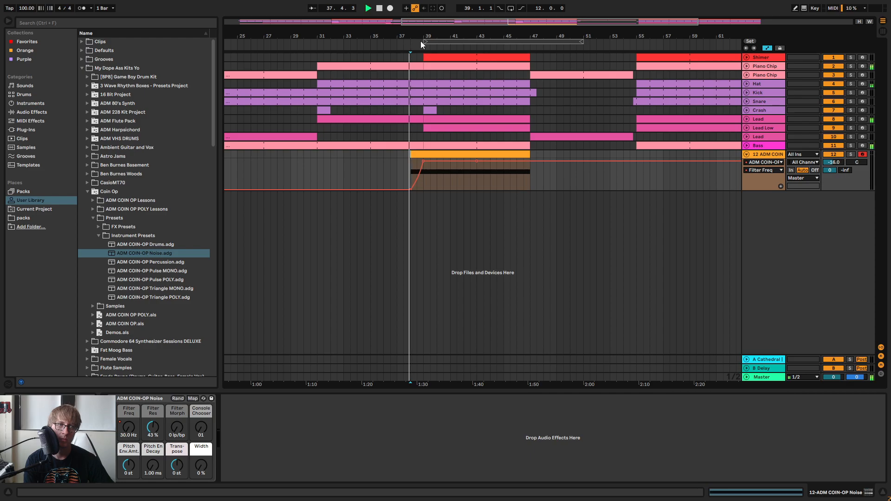
{"action": "left_click_drag", "start_coordinate": [431, 35], "coordinate": [446, 56]}
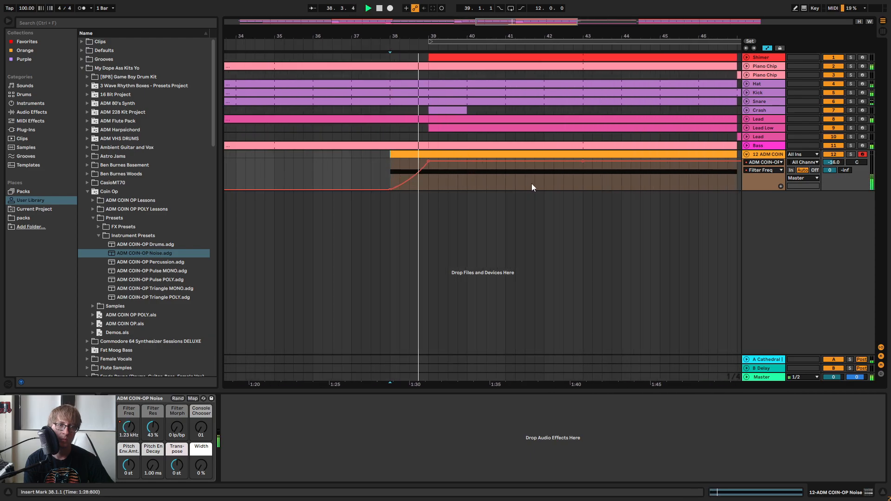
Raise the sweep's starting point at bar 38 to 522 Hz and add a 2.61 kHz dip at bar 41, auditioning the result
{"action": "left_click_drag", "start_coordinate": [390, 188], "coordinate": [390, 176]}
{"action": "left_click", "coordinate": [376, 46]}
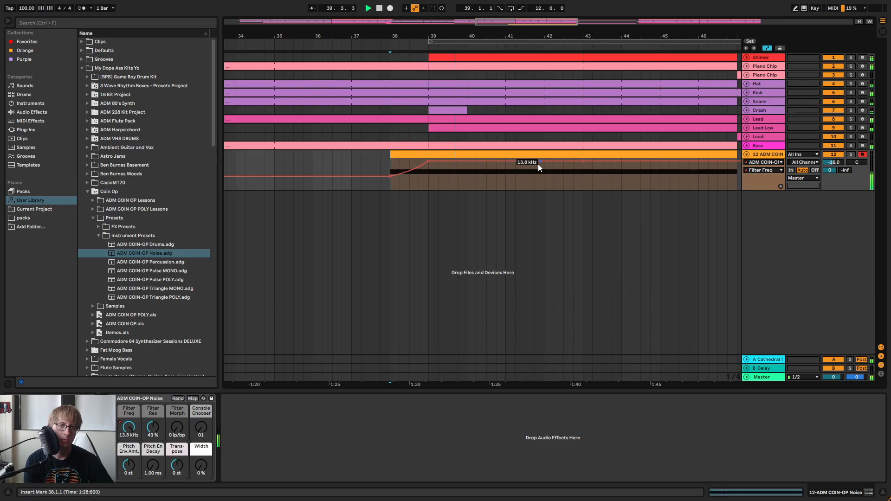
{"action": "left_click_drag", "start_coordinate": [506, 163], "coordinate": [506, 169]}
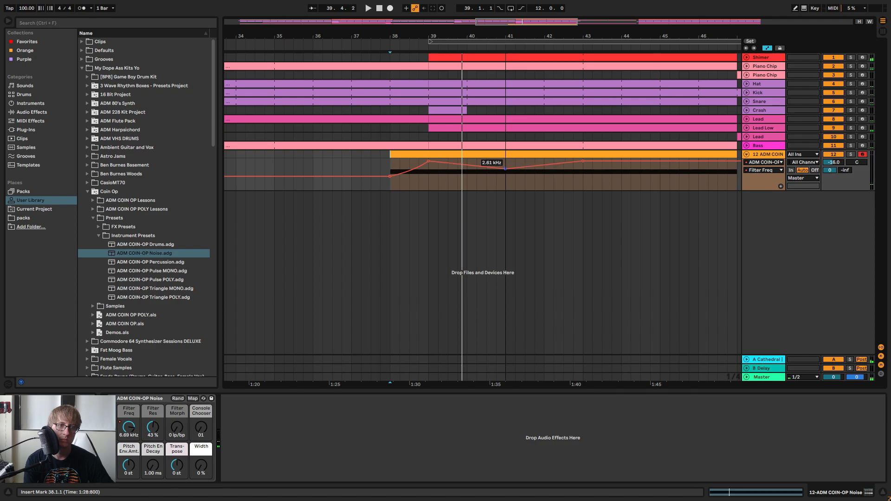
{"action": "left_click", "coordinate": [412, 44]}
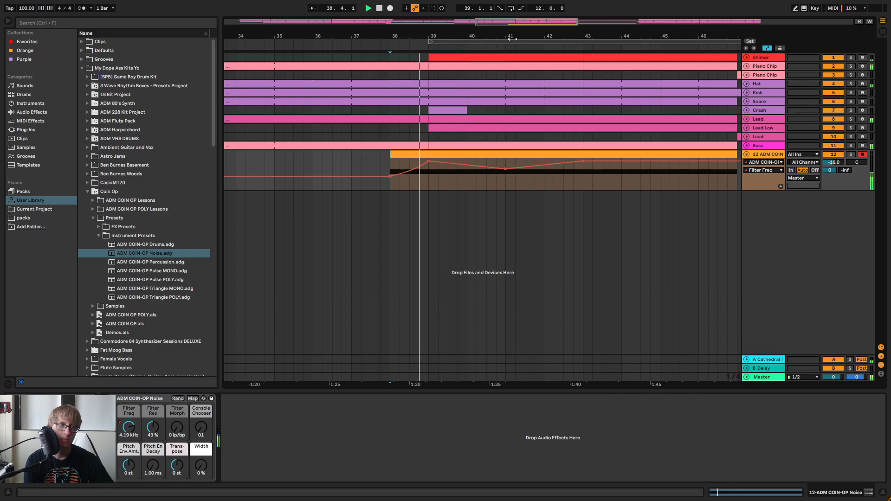
{"action": "left_click_drag", "start_coordinate": [511, 38], "coordinate": [440, 36]}
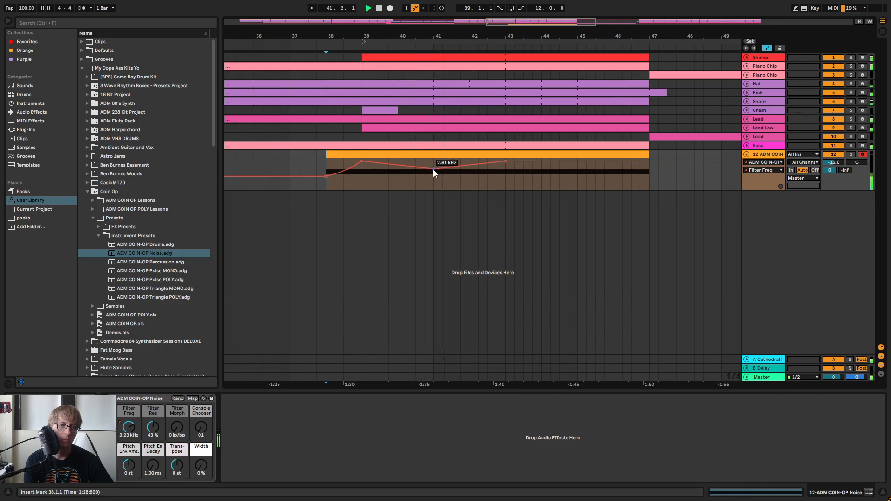
Lower the Filter Freq dip at bar 41 to 1.14 kHz and audition the sweep
{"action": "left_click_drag", "start_coordinate": [433, 169], "coordinate": [434, 174]}
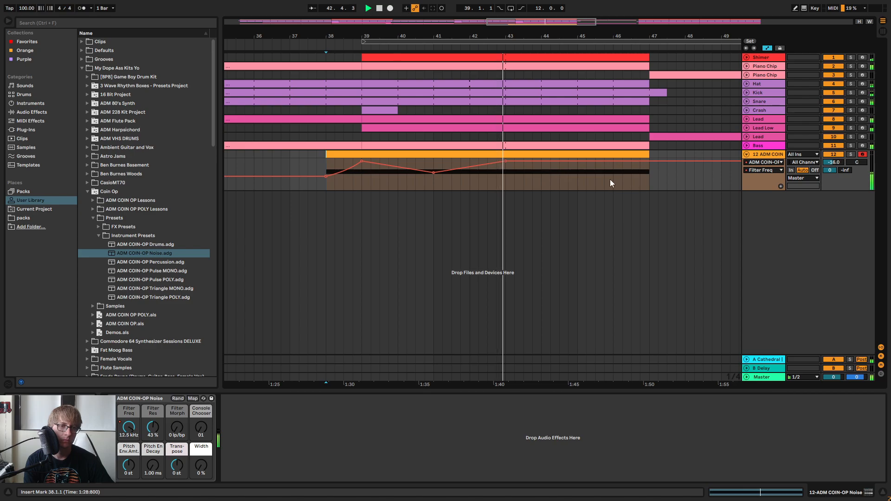
{"action": "key", "text": "space"}
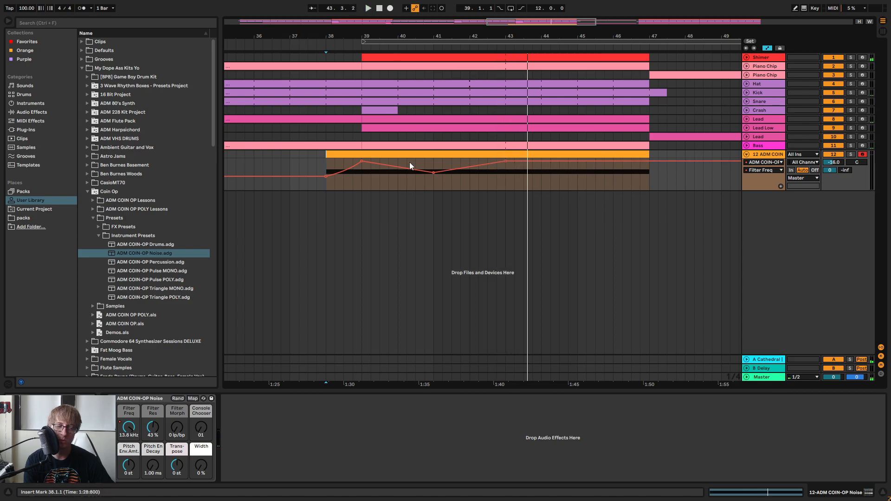
{"action": "key", "text": "space"}
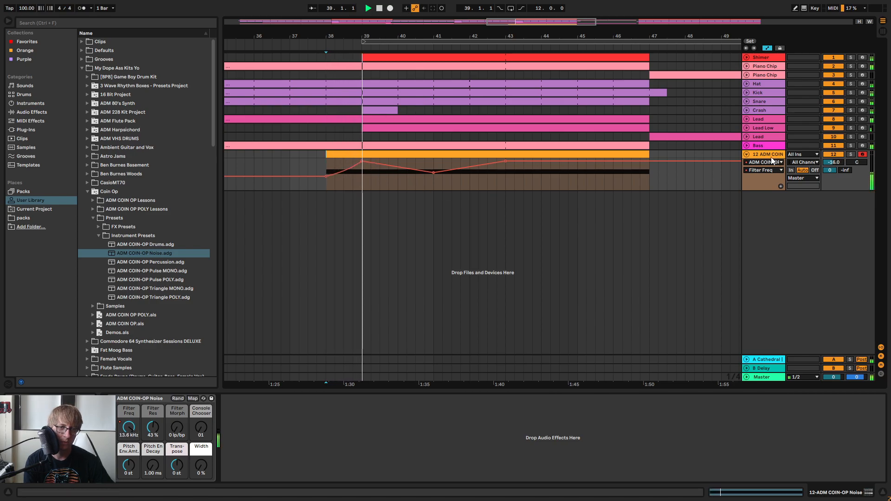
Rename the ADM COIN-OP noise track as Noise
{"action": "right_click", "coordinate": [770, 156]}
{"action": "left_click", "coordinate": [784, 203]}
{"action": "type", "text": "Noise"}
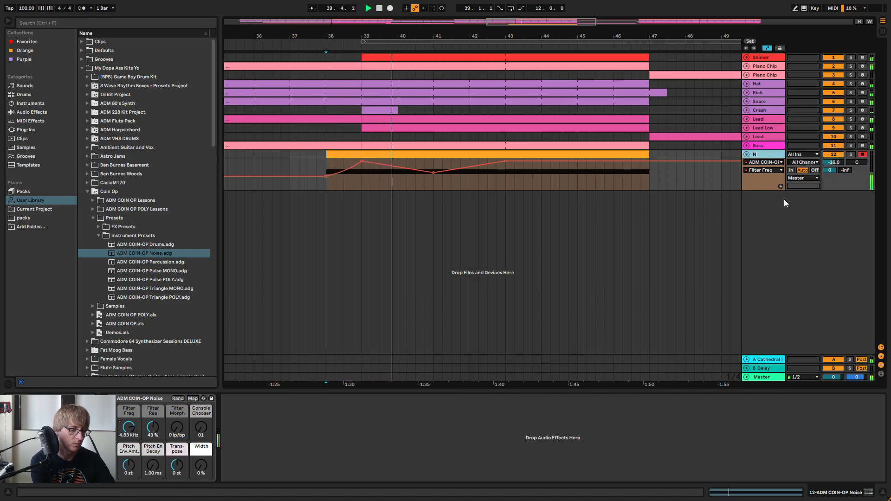
{"action": "key", "text": "Return"}
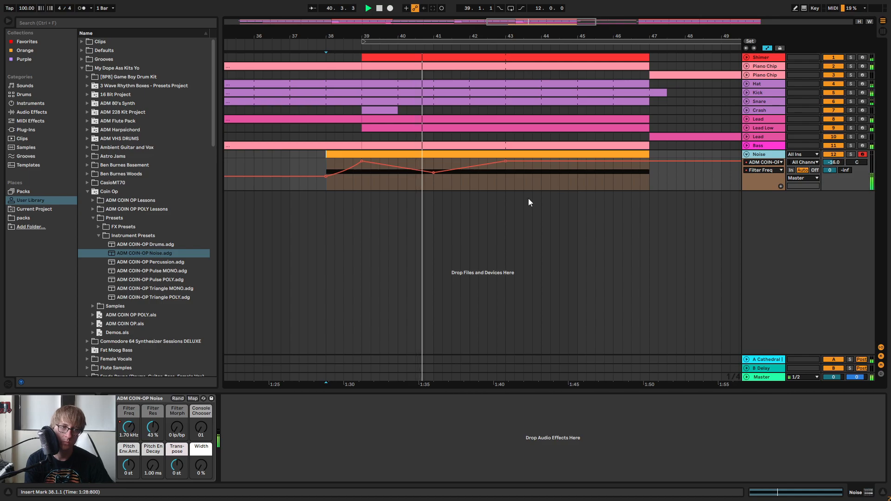
Stop playback and bend the Filter Freq rise between bars 41 and 43 into a slow-starting curve
{"action": "left_click", "coordinate": [472, 244]}
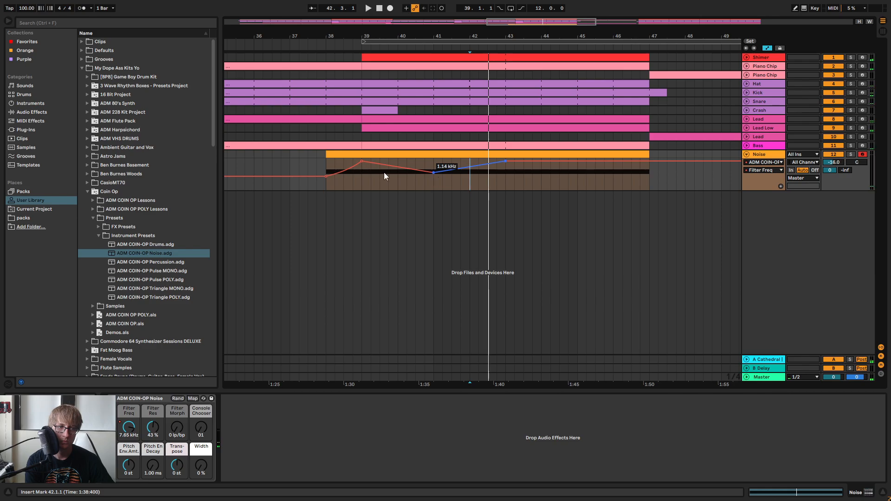
{"action": "key", "text": "space"}
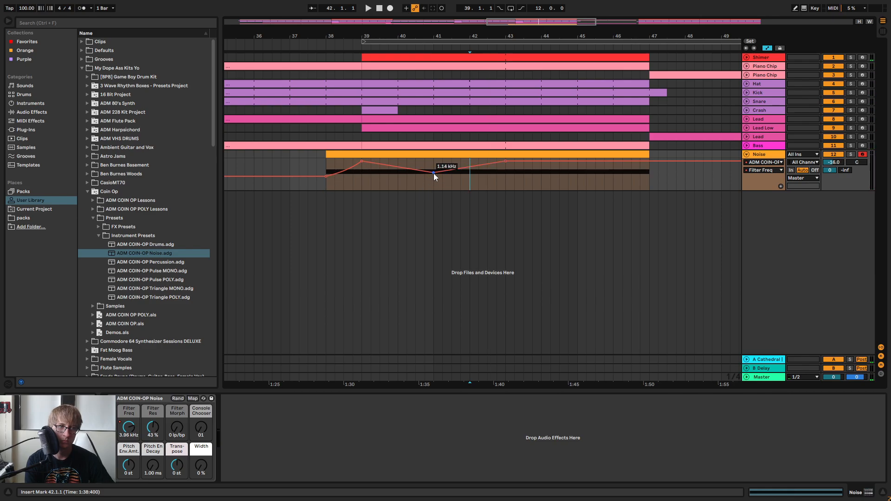
{"action": "left_click", "coordinate": [434, 173]}
{"action": "left_click_drag", "start_coordinate": [433, 173], "coordinate": [435, 175]}
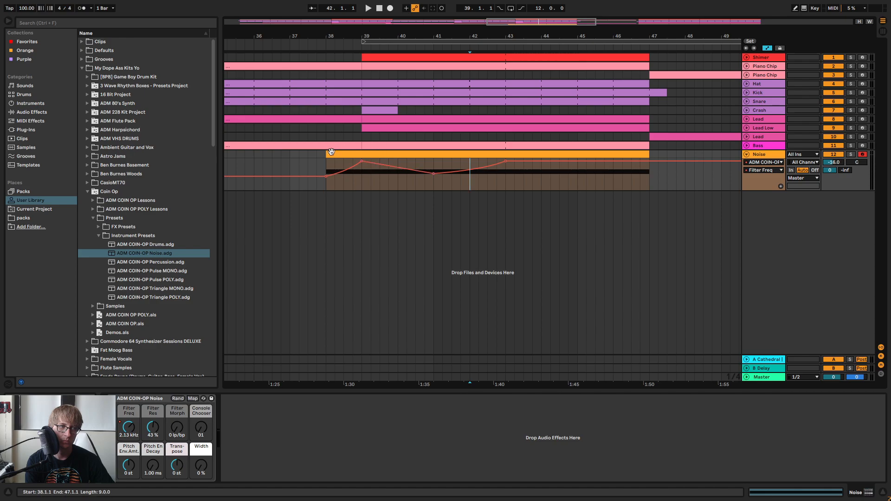
Extend the noise clip's start back to bar 37 and move the sweep's first automation point there at about 1.14 kHz
{"action": "left_click_drag", "start_coordinate": [329, 157], "coordinate": [290, 157]}
{"action": "left_click", "coordinate": [318, 225]}
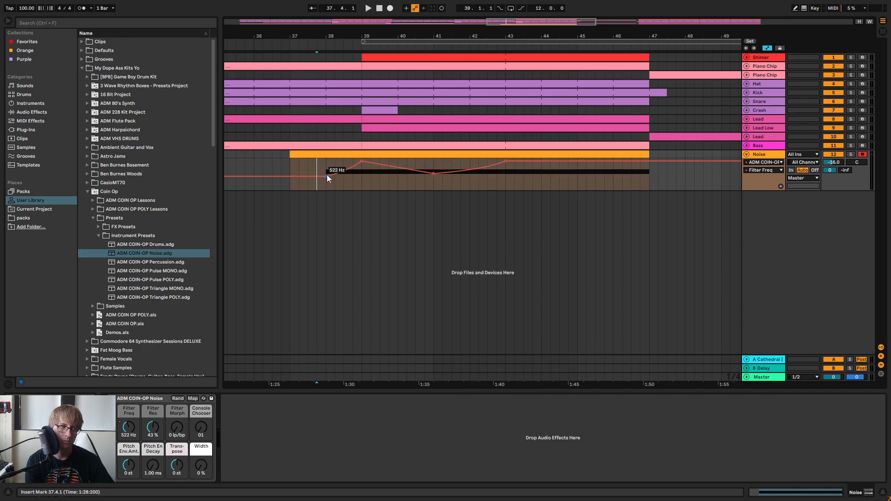
{"action": "left_click_drag", "start_coordinate": [326, 175], "coordinate": [289, 176]}
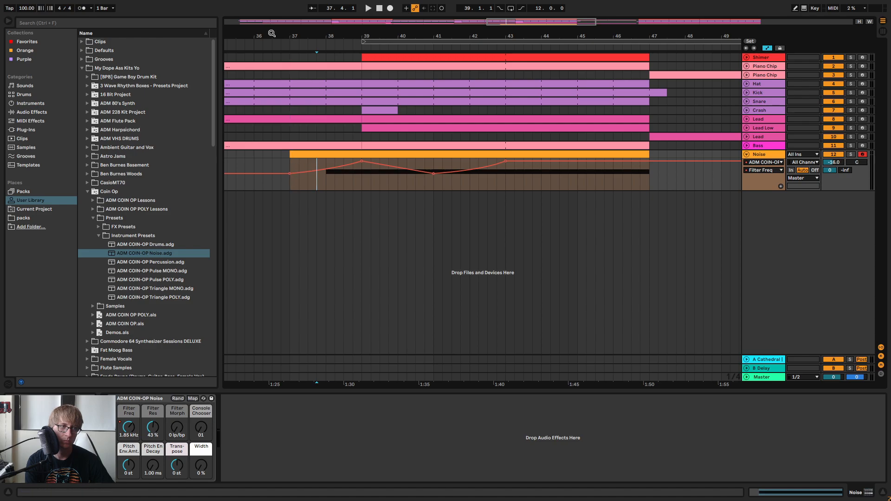
{"action": "key", "text": "space"}
Open the noise clip's notes and extend the start of the D3 note back to the clip's beginning at bar 37
{"action": "double_click", "coordinate": [341, 170]}
{"action": "left_click", "coordinate": [296, 282]}
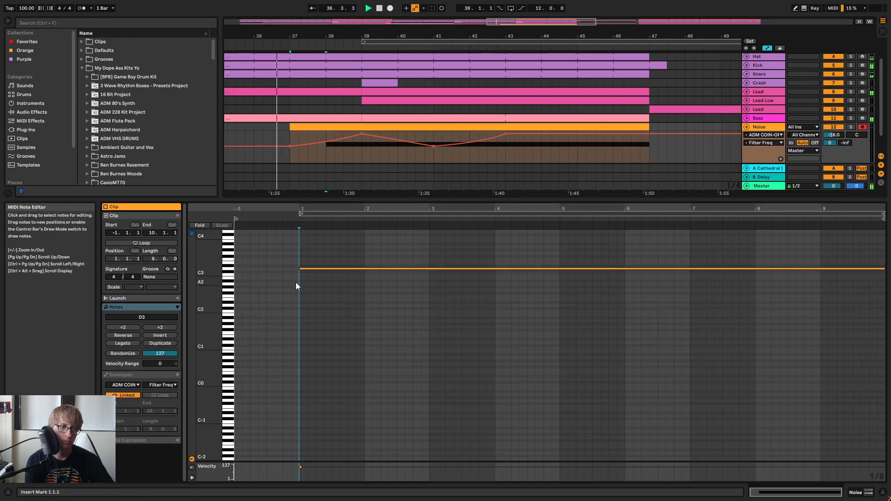
{"action": "left_click_drag", "start_coordinate": [300, 269], "coordinate": [355, 277]}
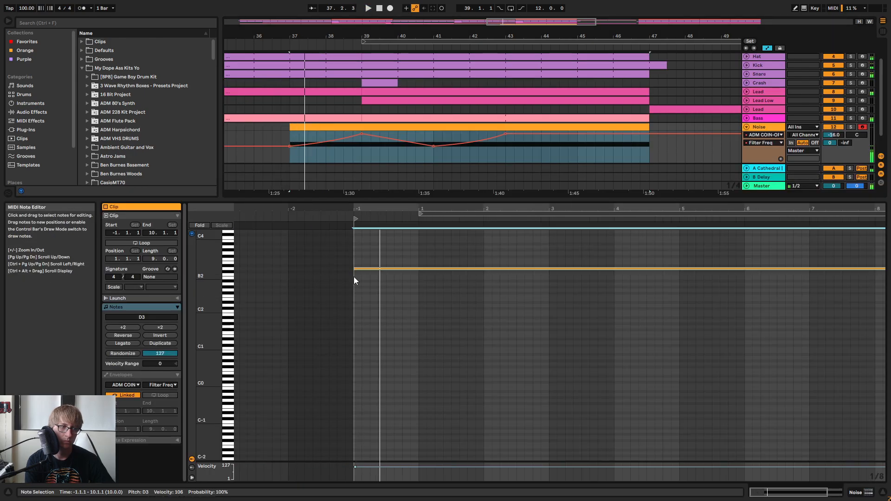
Move the sweep's first Filter Freq point to just before bar 37 near the bottom of its range, and audition it
{"action": "left_click", "coordinate": [272, 156]}
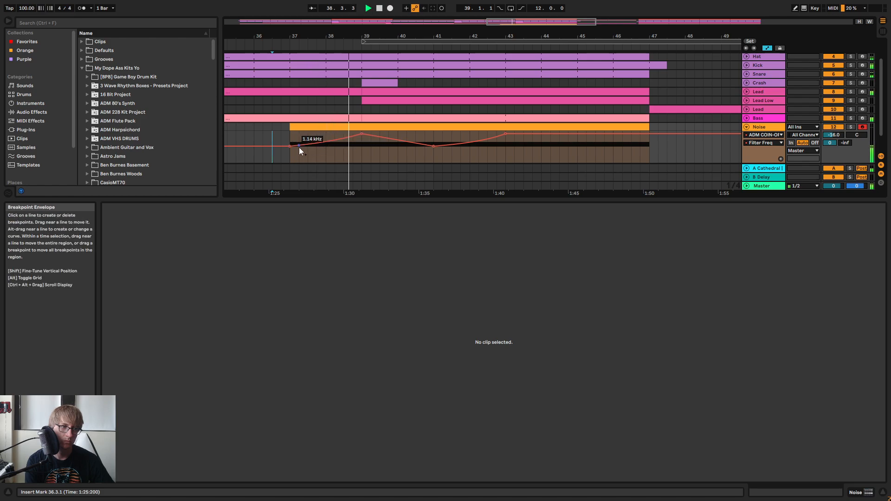
{"action": "left_click_drag", "start_coordinate": [291, 147], "coordinate": [282, 161]}
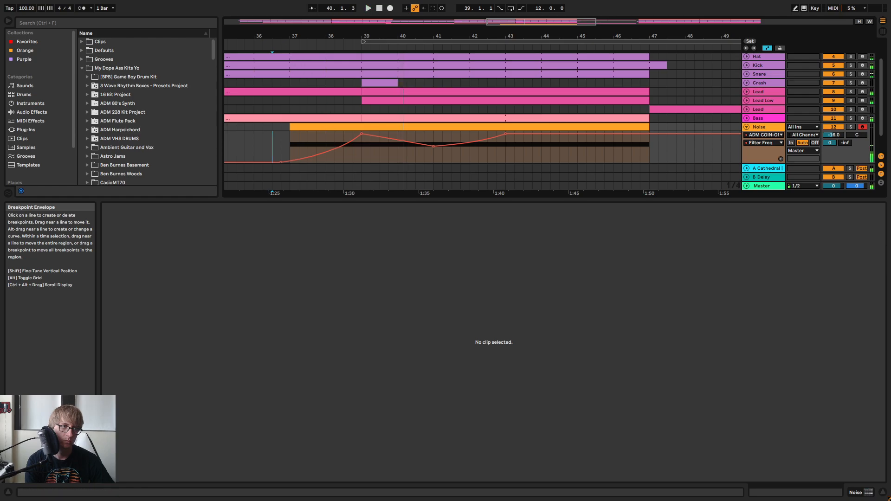
{"action": "key", "text": "space"}
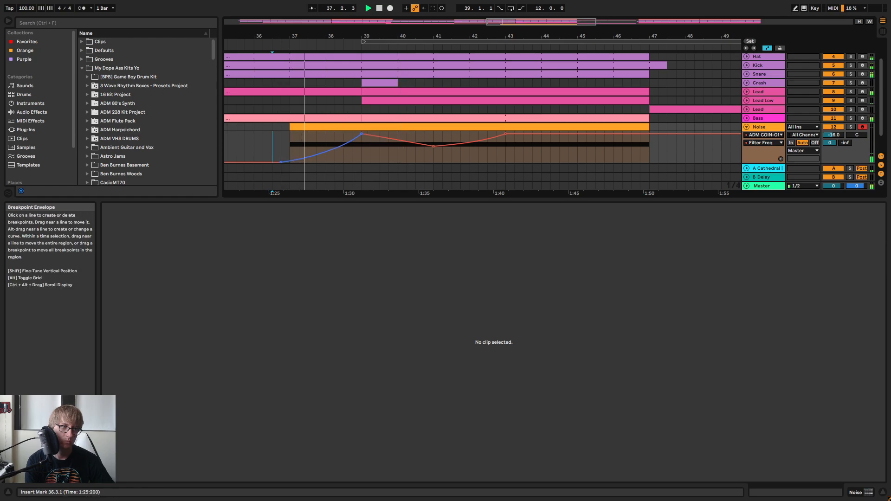
Set the Noise track's volume to -11.9 dB in the mixer while the sweep plays
{"action": "left_click_drag", "start_coordinate": [408, 199], "coordinate": [406, 282]}
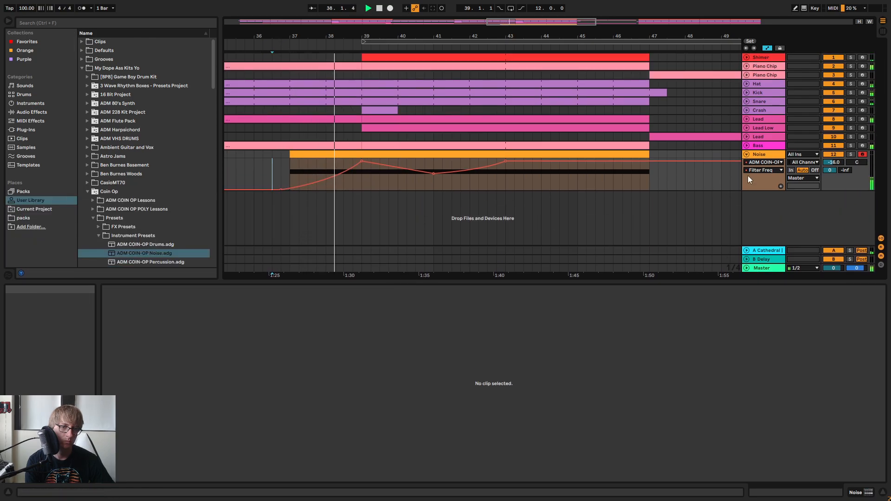
{"action": "left_click", "coordinate": [763, 155]}
{"action": "key", "text": "Tab"}
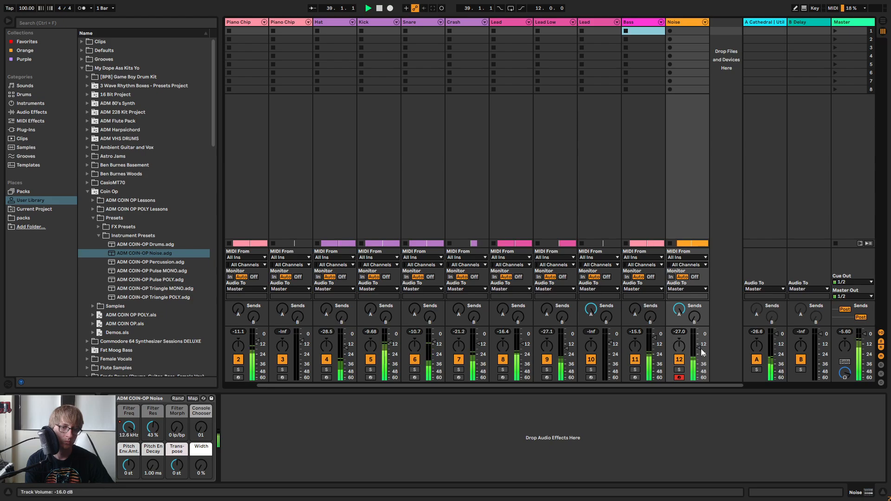
{"action": "left_click_drag", "start_coordinate": [701, 349], "coordinate": [700, 348]}
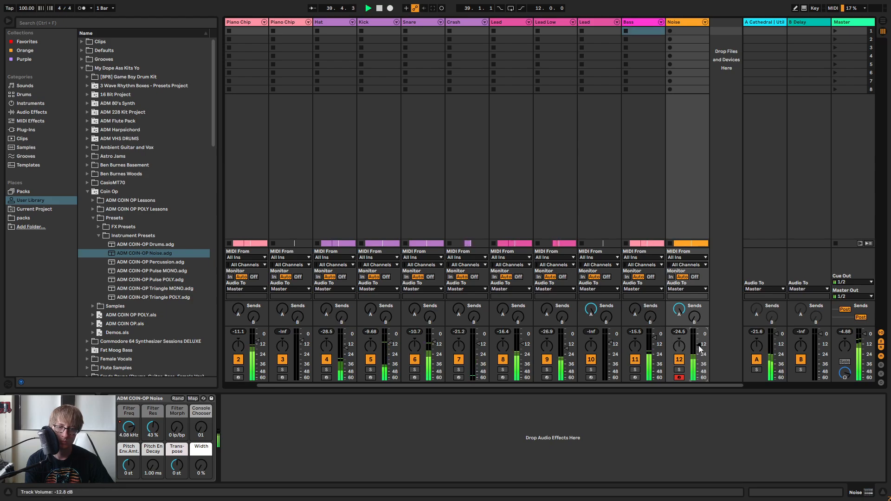
{"action": "key", "text": "Tab"}
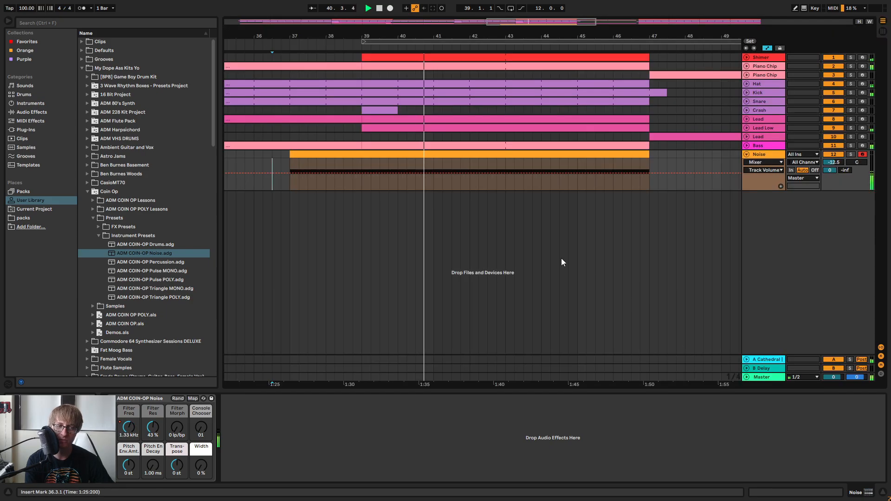
{"action": "key", "text": "space"}
{"action": "key", "text": "Tab"}
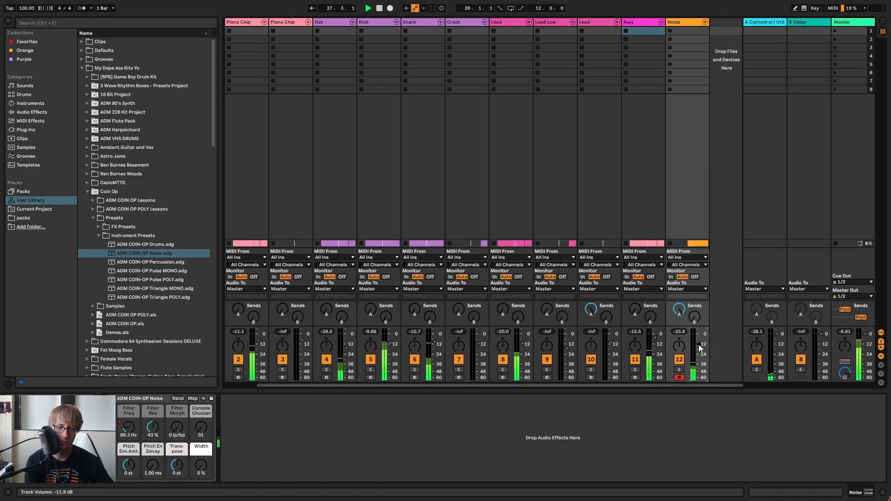
{"action": "key", "text": "Tab"}
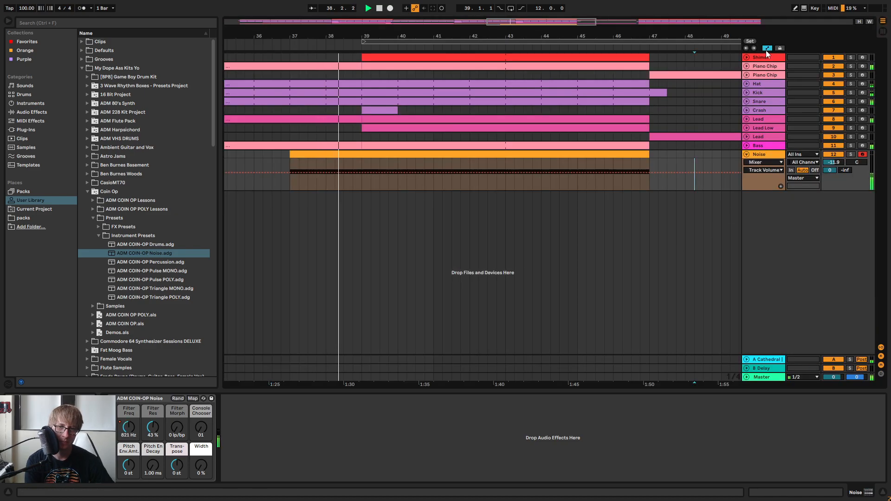
Show the Noise track's Filter Freq automation again and duplicate its bars 39 to 43 onto bars 43 to 47
{"action": "double_click", "coordinate": [555, 156]}
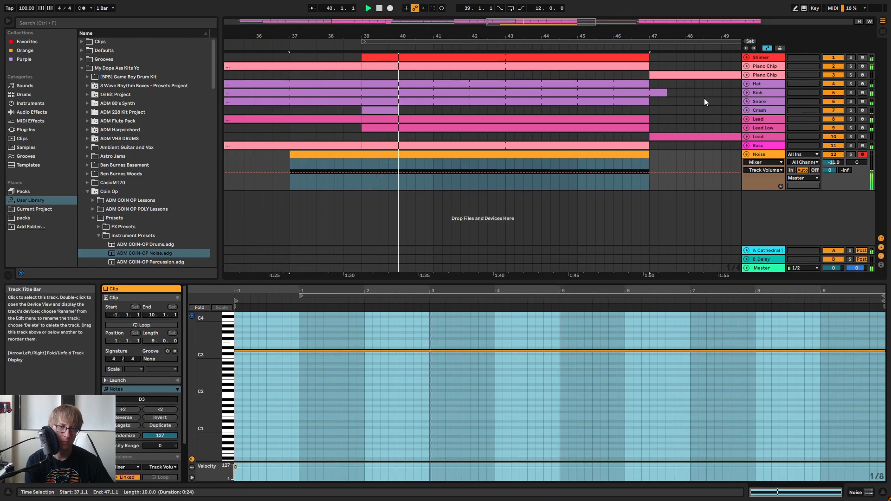
{"action": "left_click", "coordinate": [766, 49]}
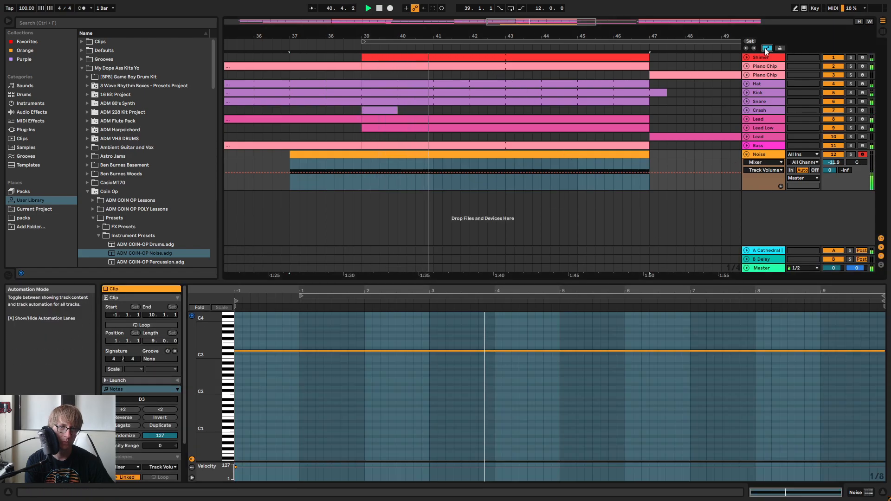
{"action": "left_click", "coordinate": [767, 48]}
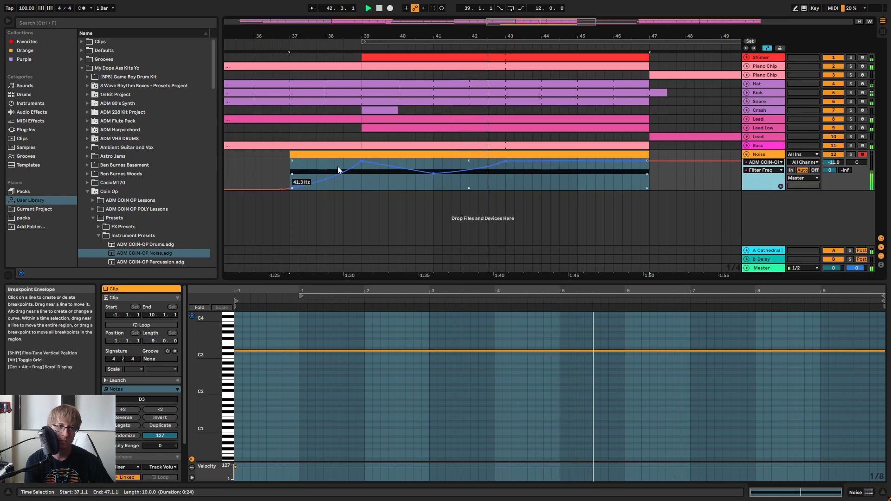
{"action": "left_click_drag", "start_coordinate": [363, 179], "coordinate": [507, 182]}
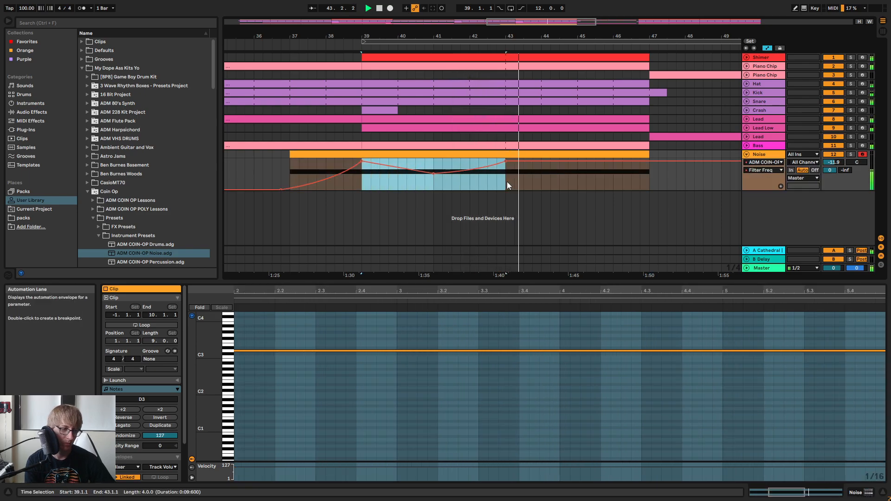
{"action": "key", "text": "ctrl+d"}
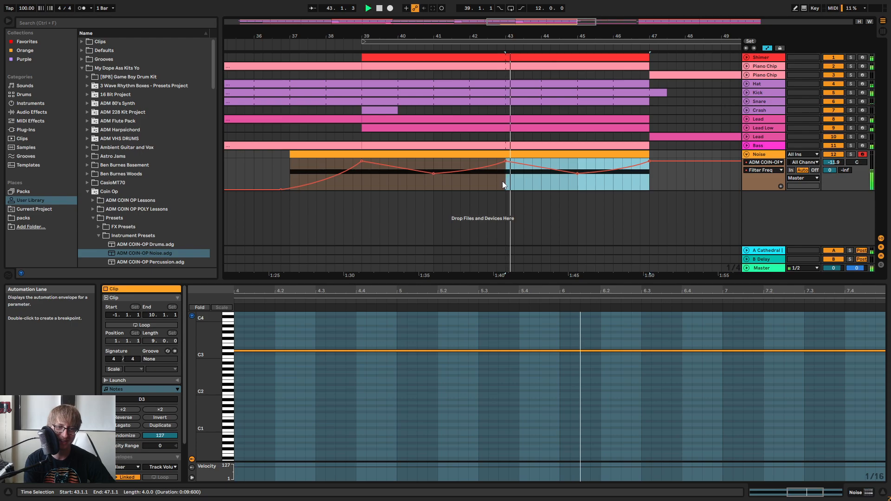
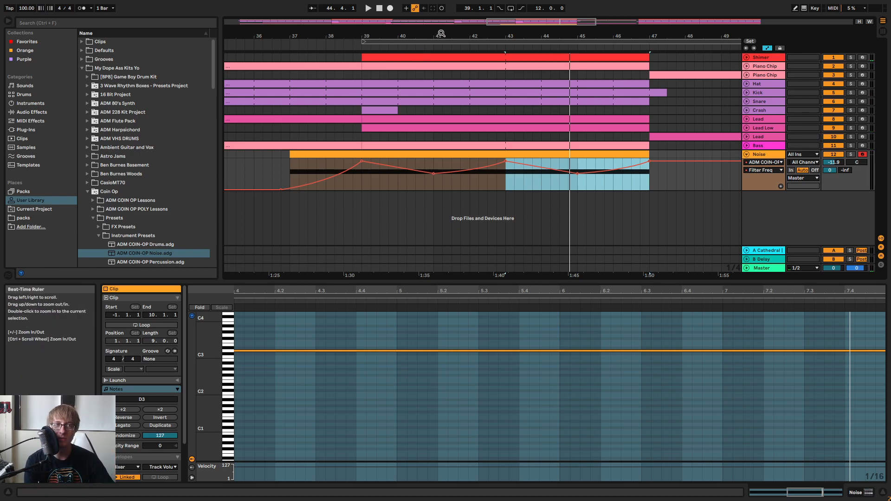
Copy the noise clip at bars 37 to 47 and paste it on the Noise track at bar 53
{"action": "left_click_drag", "start_coordinate": [442, 34], "coordinate": [478, 20]}
{"action": "left_click_drag", "start_coordinate": [366, 36], "coordinate": [710, 32]}
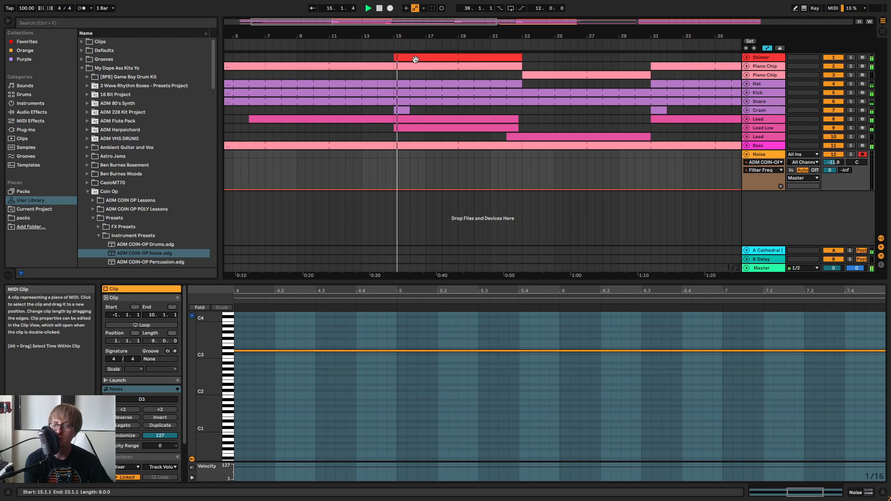
{"action": "left_click_drag", "start_coordinate": [354, 36], "coordinate": [354, 27]}
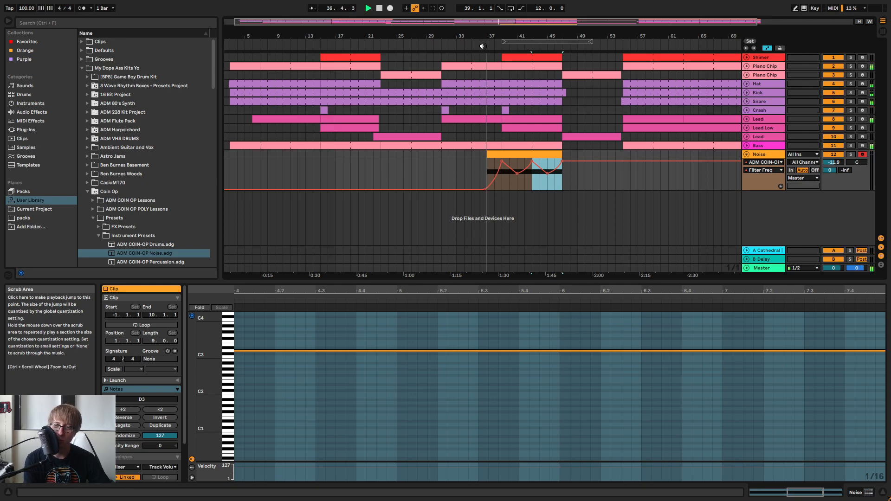
{"action": "left_click_drag", "start_coordinate": [525, 38], "coordinate": [503, 37]}
{"action": "left_click", "coordinate": [464, 174]}
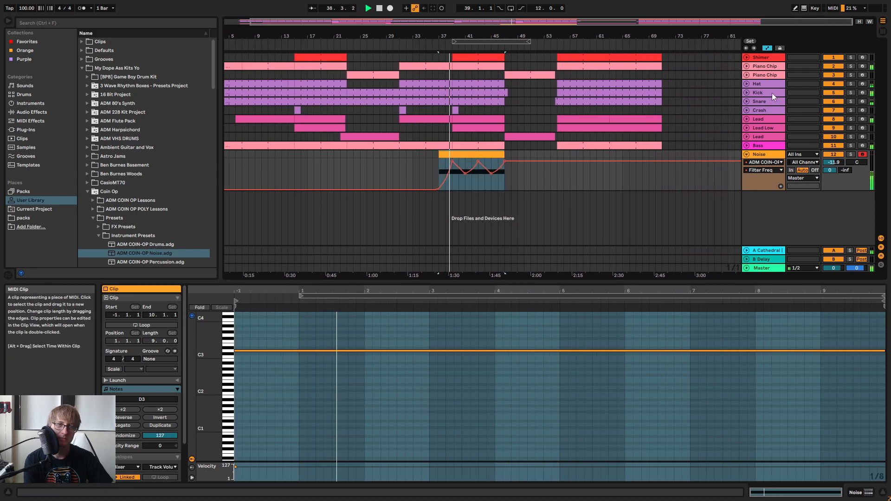
{"action": "left_click", "coordinate": [766, 48]}
{"action": "left_click", "coordinate": [544, 171]}
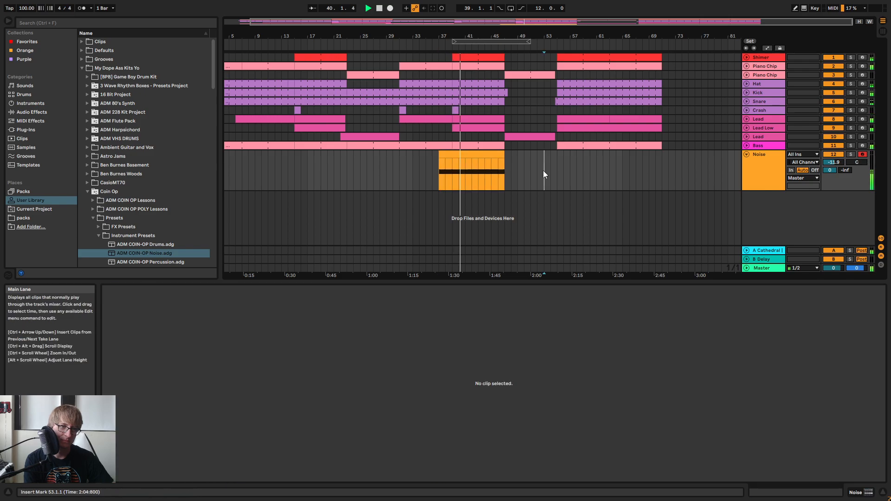
{"action": "key", "text": "ctrl+v"}
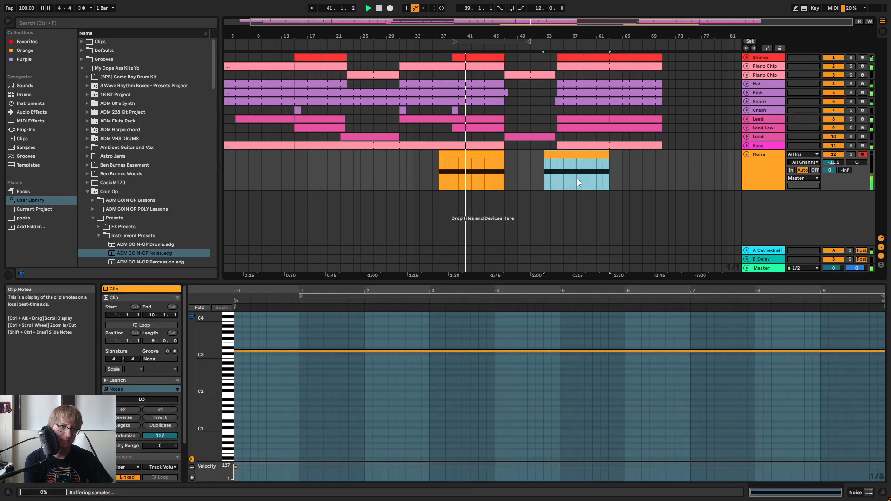
Show the Noise track's Filter Freq automation to check the pasted sweep at bars 53 to 63, and hide it again
{"action": "left_click", "coordinate": [747, 155]}
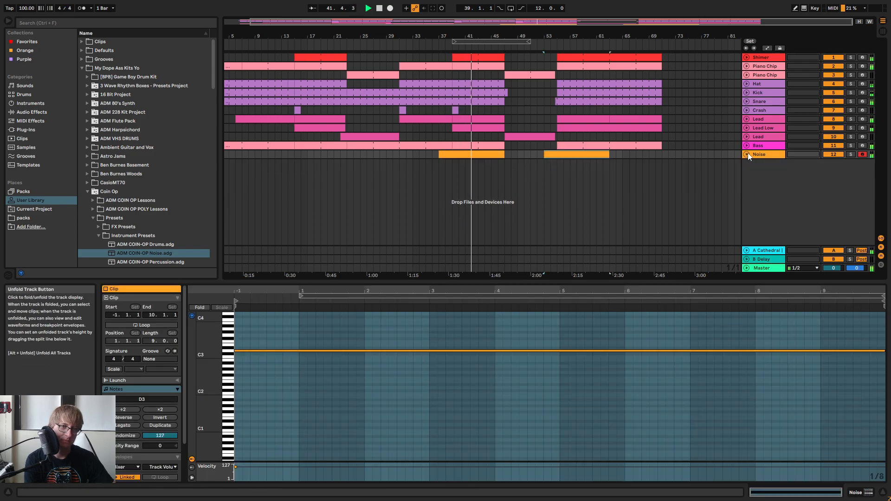
{"action": "left_click", "coordinate": [747, 155]}
{"action": "left_click", "coordinate": [767, 48]}
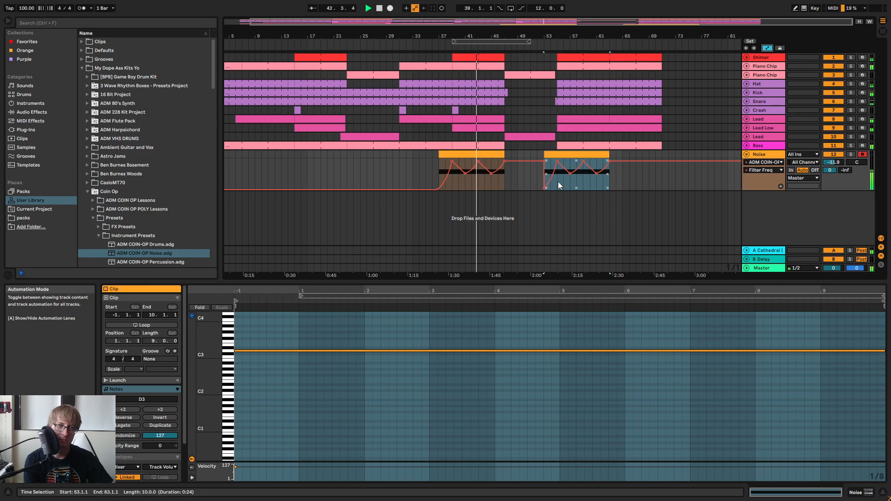
{"action": "left_click", "coordinate": [767, 49]}
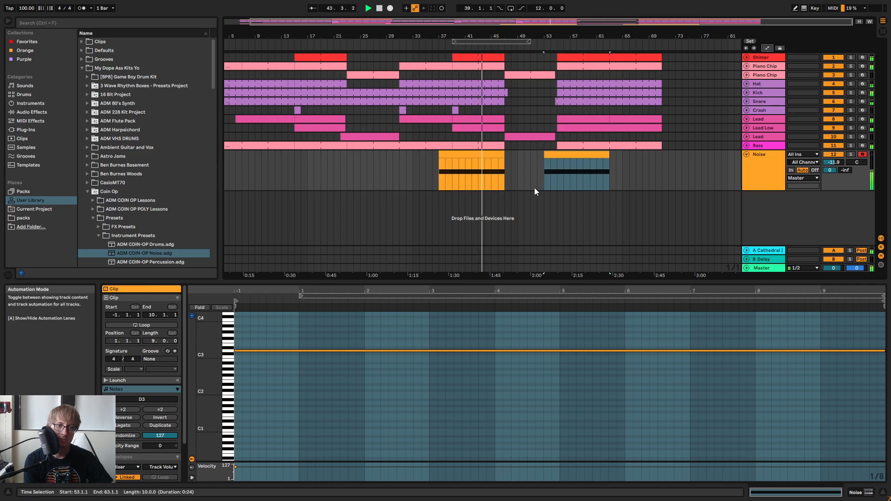
Delete bars 53 to 55 of the pasted noise clip and crop the remaining clip to bars 55 to 63
{"action": "left_click", "coordinate": [550, 181]}
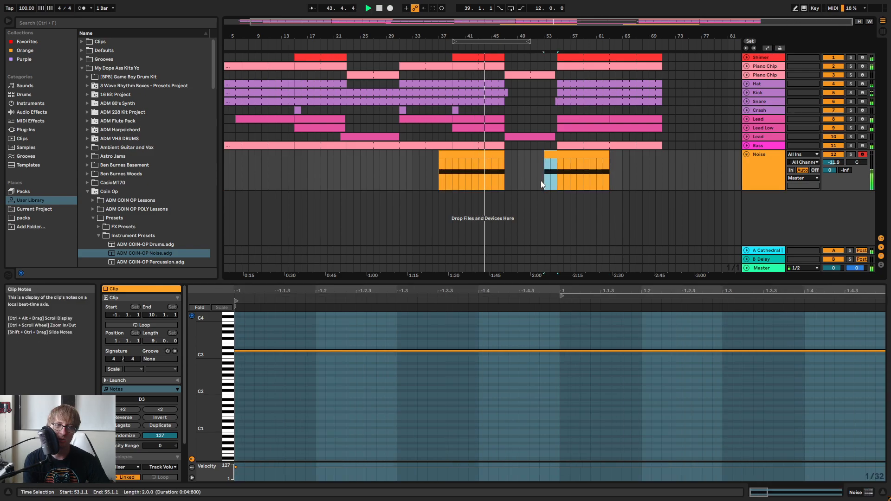
{"action": "left_click", "coordinate": [603, 158]}
{"action": "right_click", "coordinate": [601, 156]}
{"action": "left_click", "coordinate": [623, 244]}
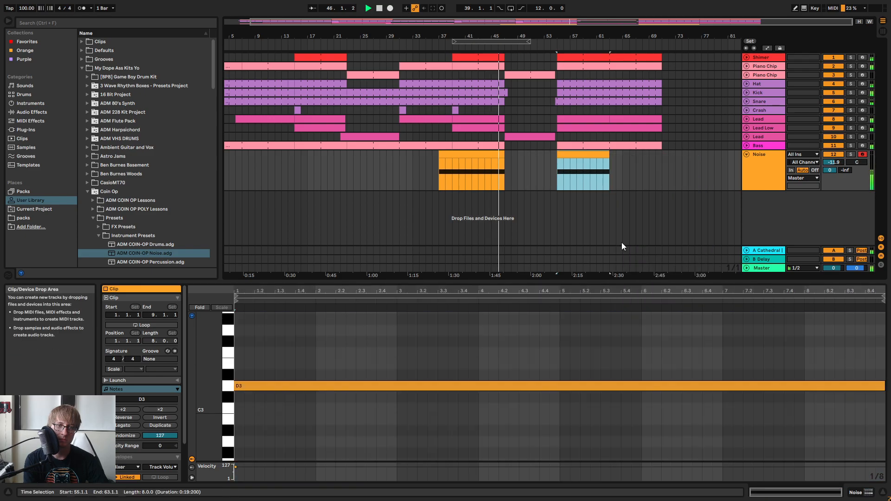
{"action": "left_click", "coordinate": [336, 386]}
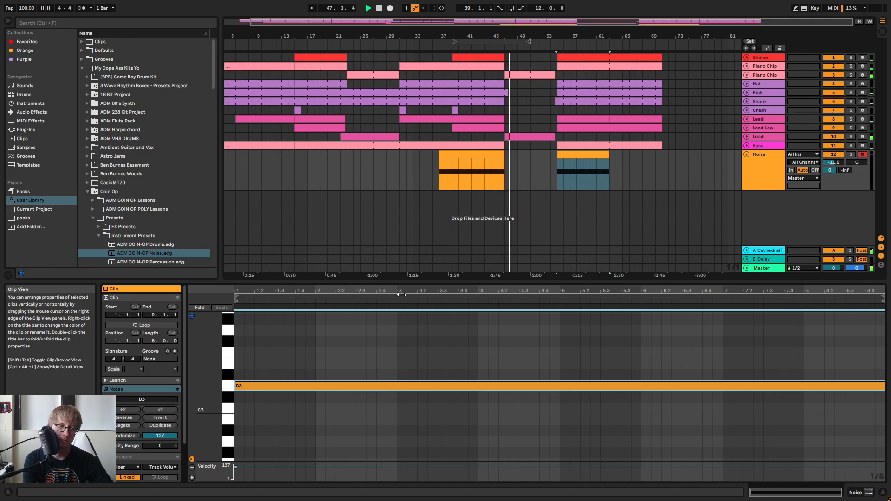
{"action": "left_click", "coordinate": [370, 332]}
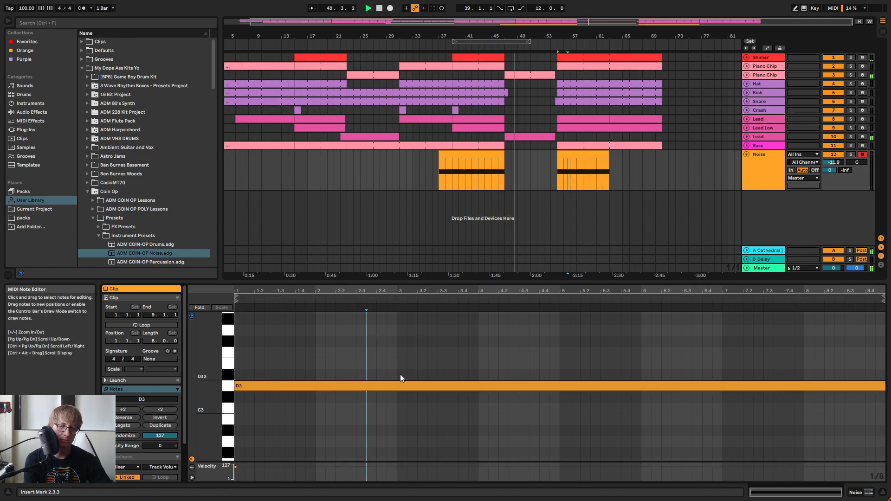
Duplicate the noise clip and its Filter Freq automation from bars 55 to 63 onto bars 63 to 71
{"action": "left_click", "coordinate": [635, 176]}
{"action": "left_click", "coordinate": [591, 158]}
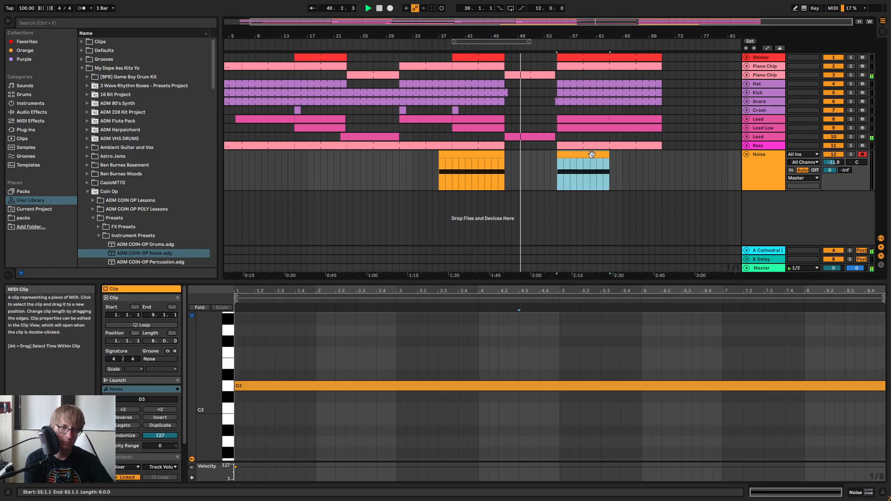
{"action": "left_click", "coordinate": [766, 47]}
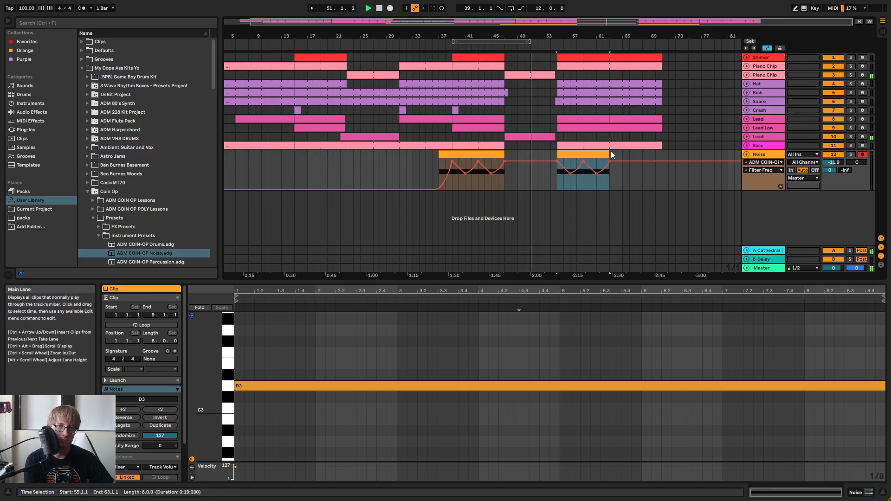
{"action": "key", "text": "ctrl+d"}
{"action": "left_click", "coordinate": [768, 48]}
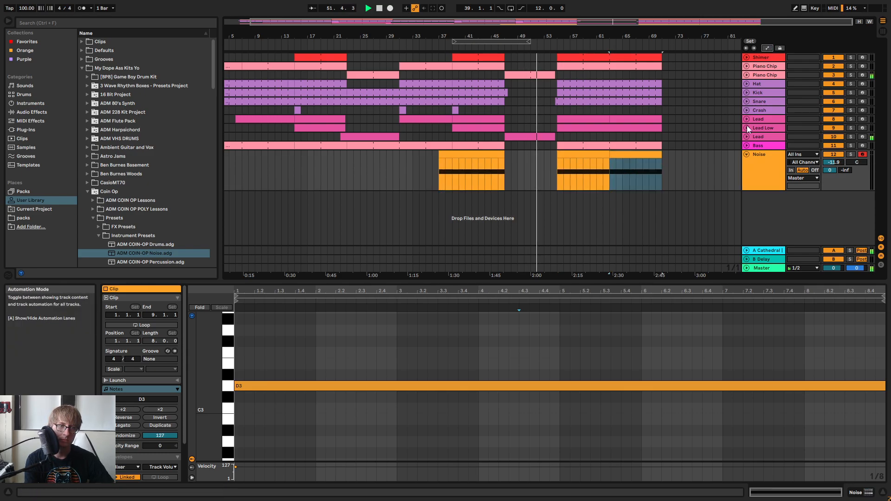
{"action": "left_click", "coordinate": [712, 128]}
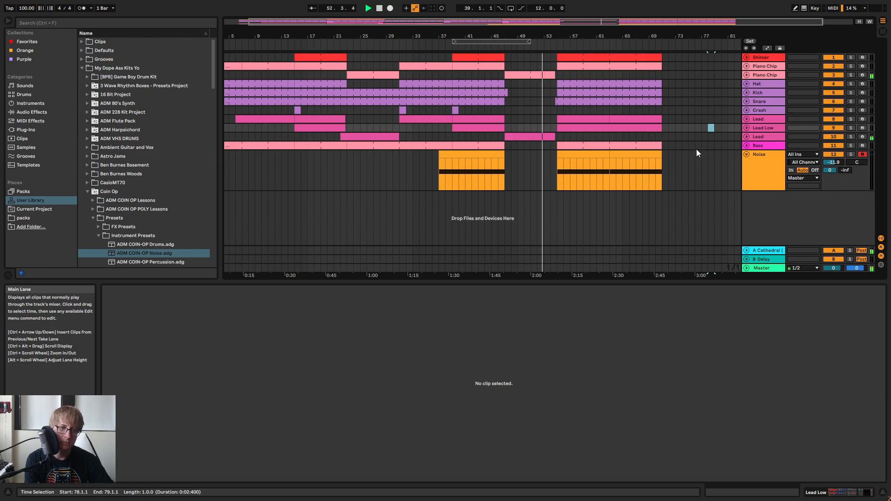
{"action": "left_click_drag", "start_coordinate": [647, 36], "coordinate": [619, 34]}
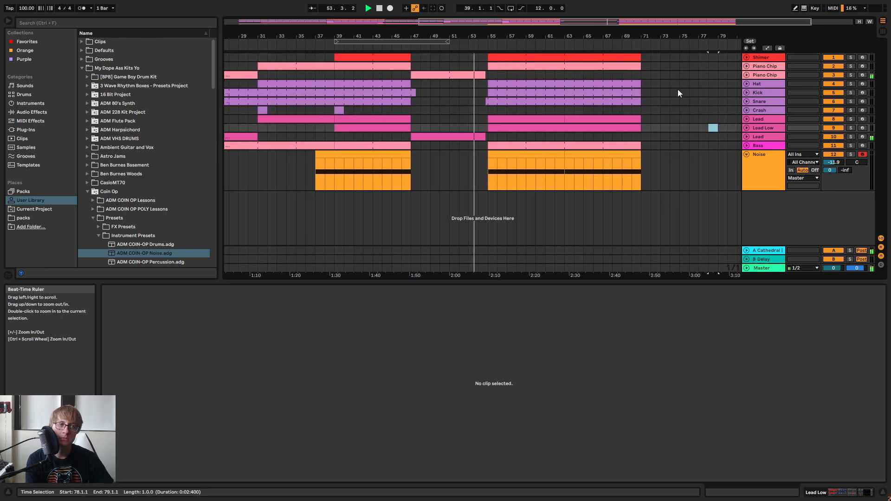
{"action": "left_click", "coordinate": [746, 155]}
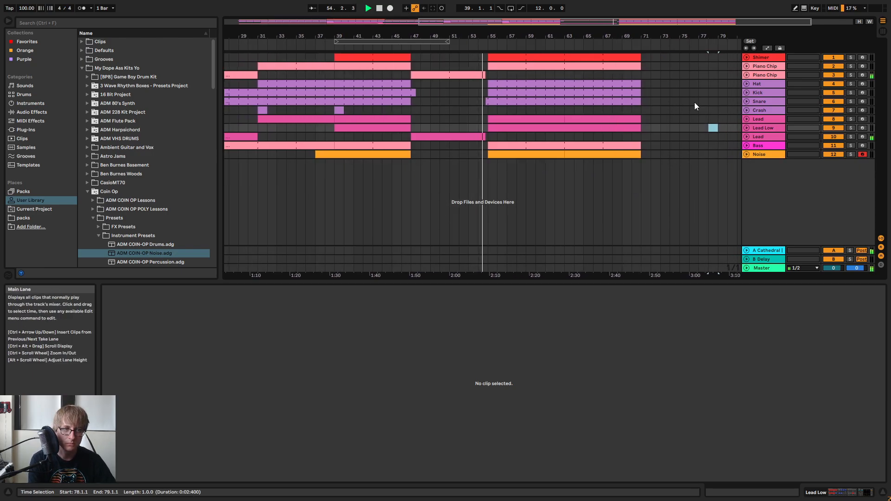
{"action": "left_click", "coordinate": [694, 102]}
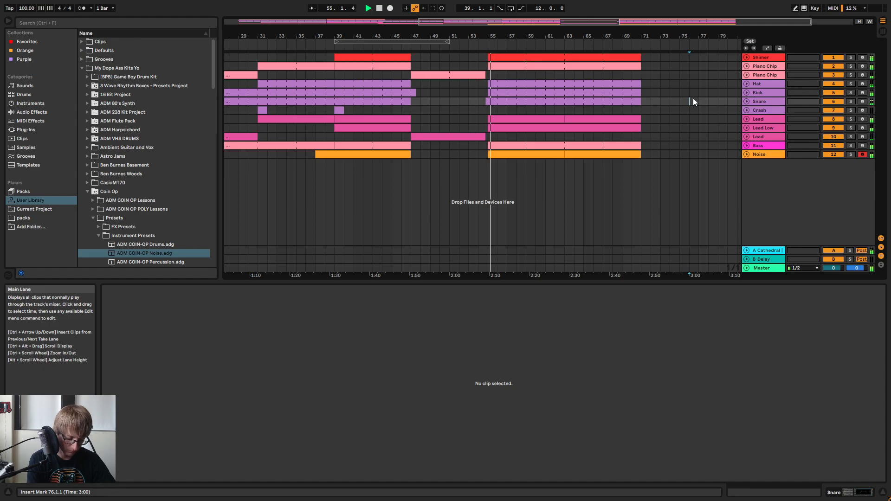
{"action": "left_click", "coordinate": [746, 154]}
{"action": "left_click", "coordinate": [747, 155]}
{"action": "left_click", "coordinate": [746, 154]}
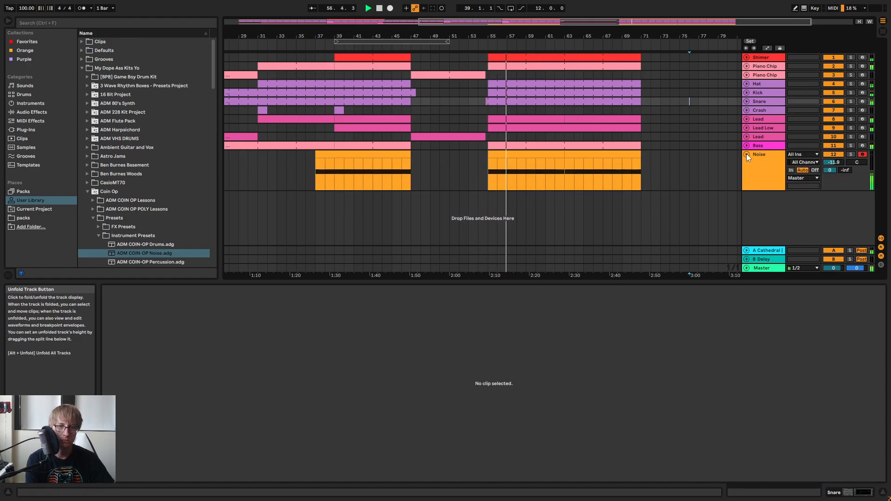
Show the Noise track's Filter Freq automation and audition the sweep around bar 39
{"action": "left_click", "coordinate": [767, 48]}
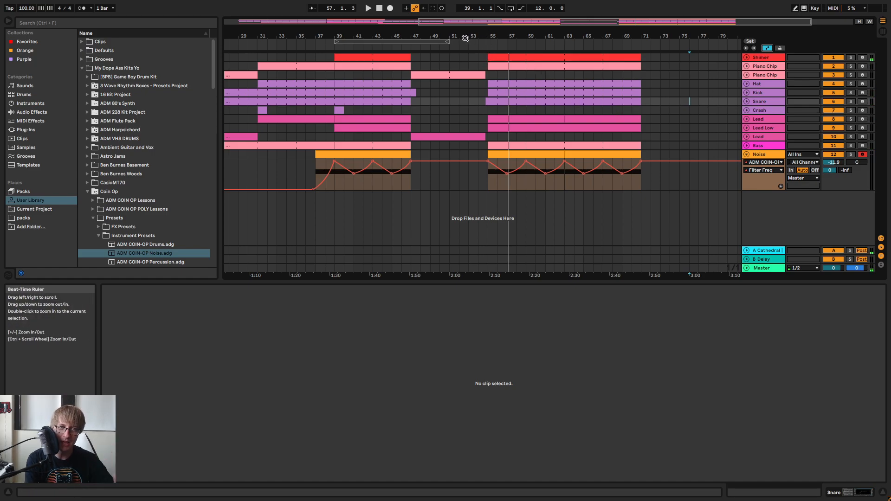
{"action": "left_click_drag", "start_coordinate": [461, 36], "coordinate": [684, 61]}
{"action": "key", "text": "space"}
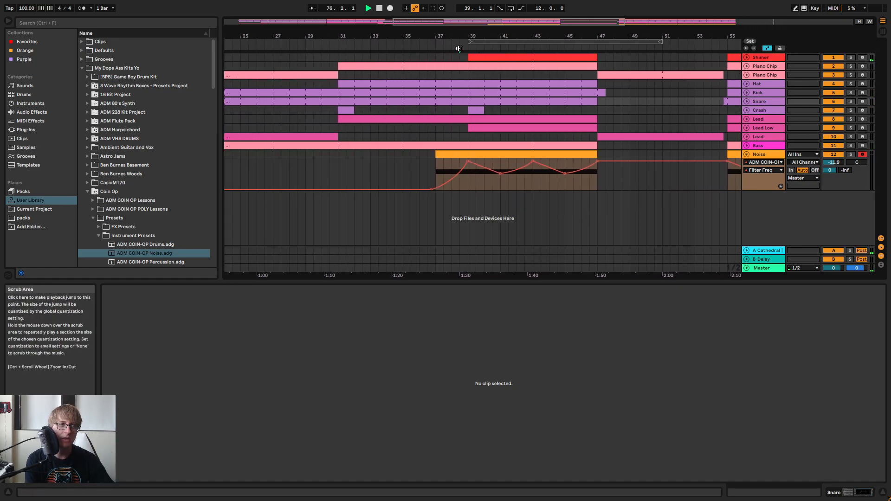
{"action": "left_click", "coordinate": [459, 48]}
{"action": "left_click_drag", "start_coordinate": [478, 35], "coordinate": [485, 92]}
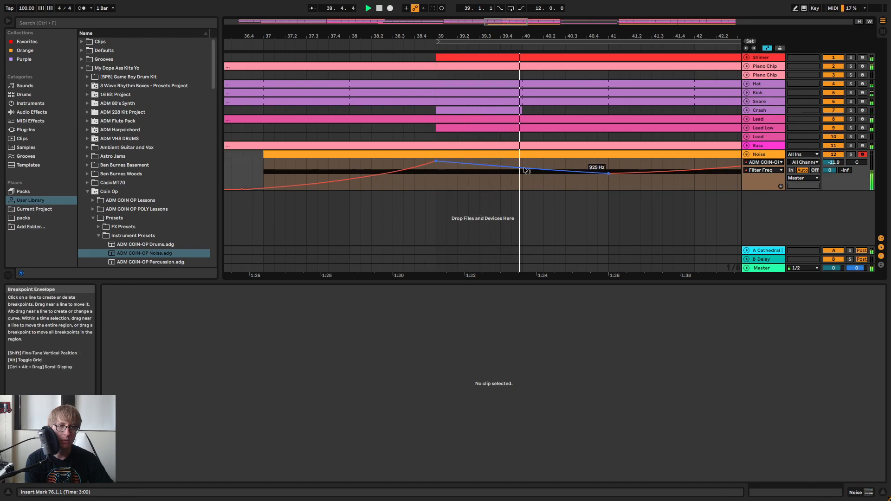
{"action": "left_click", "coordinate": [416, 41]}
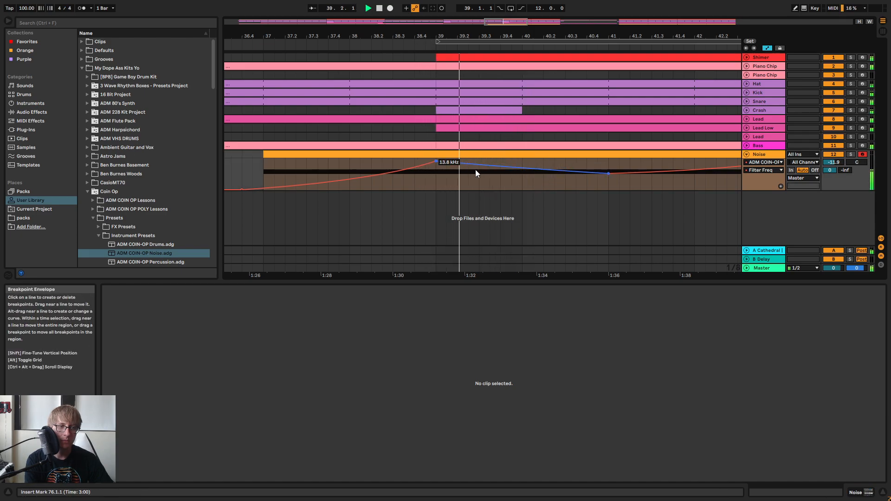
{"action": "left_click_drag", "start_coordinate": [601, 36], "coordinate": [517, 110]}
Examine the falling sections of the Filter Freq sweep between bars 39 and 69 during playback
{"action": "left_click_drag", "start_coordinate": [511, 189], "coordinate": [471, 184]}
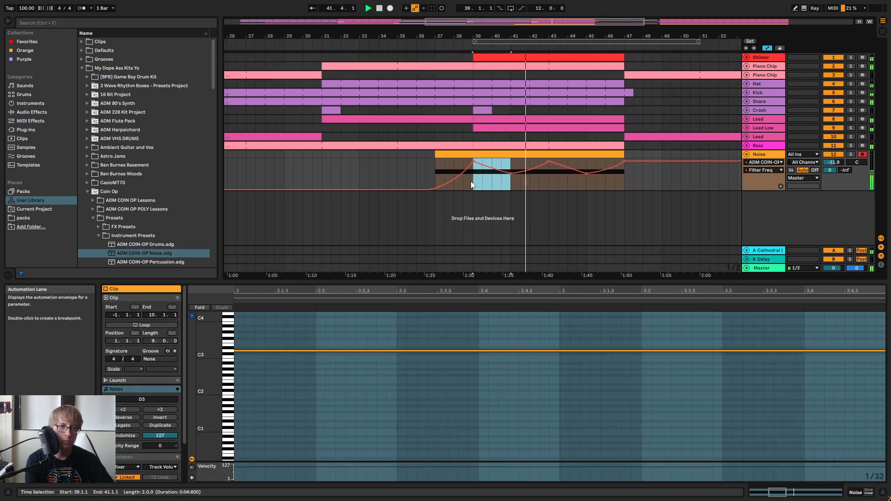
{"action": "left_click_drag", "start_coordinate": [550, 183], "coordinate": [586, 183]}
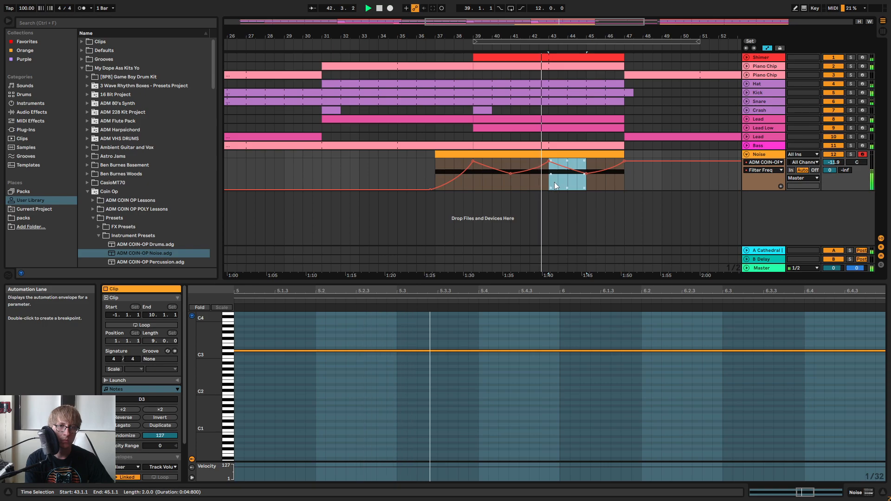
{"action": "left_click_drag", "start_coordinate": [591, 36], "coordinate": [393, 15]}
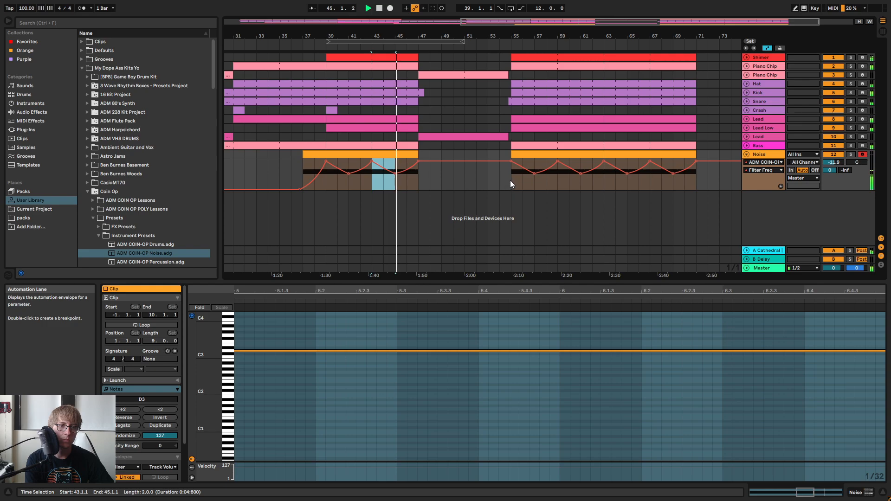
{"action": "left_click_drag", "start_coordinate": [510, 180], "coordinate": [534, 184]}
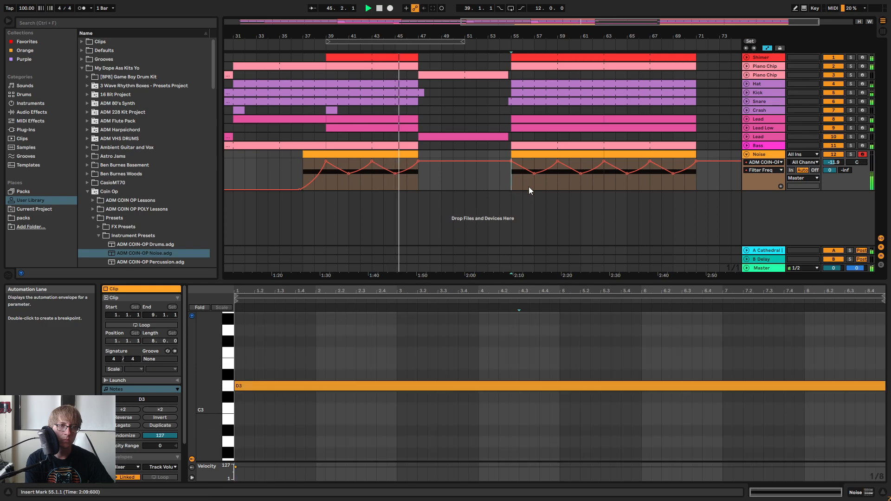
{"action": "left_click", "coordinate": [557, 177]}
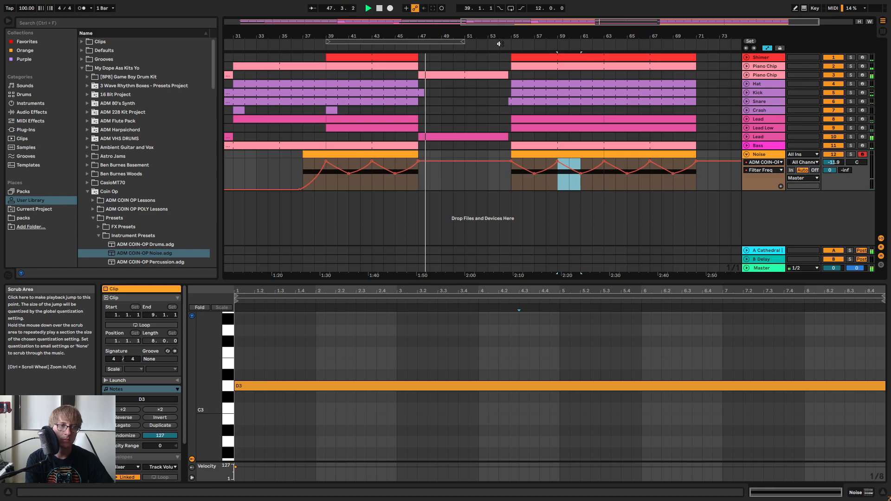
{"action": "left_click", "coordinate": [500, 43]}
{"action": "left_click", "coordinate": [605, 191]}
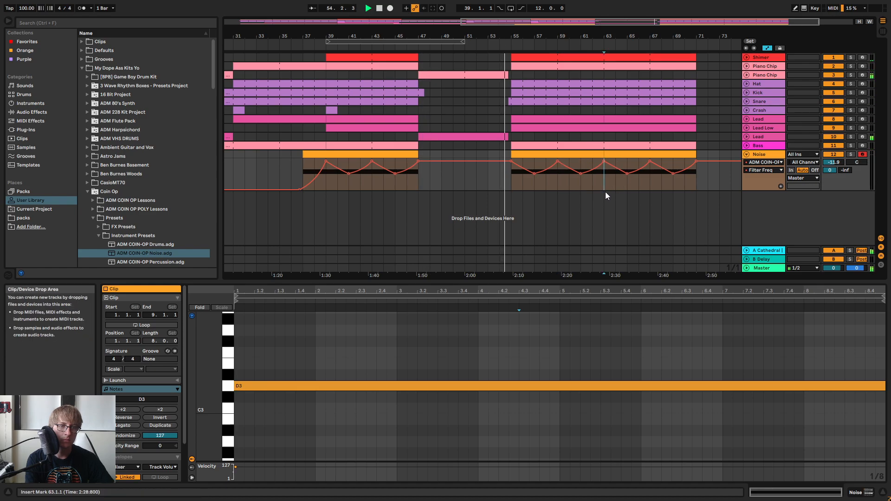
{"action": "left_click", "coordinate": [650, 182]}
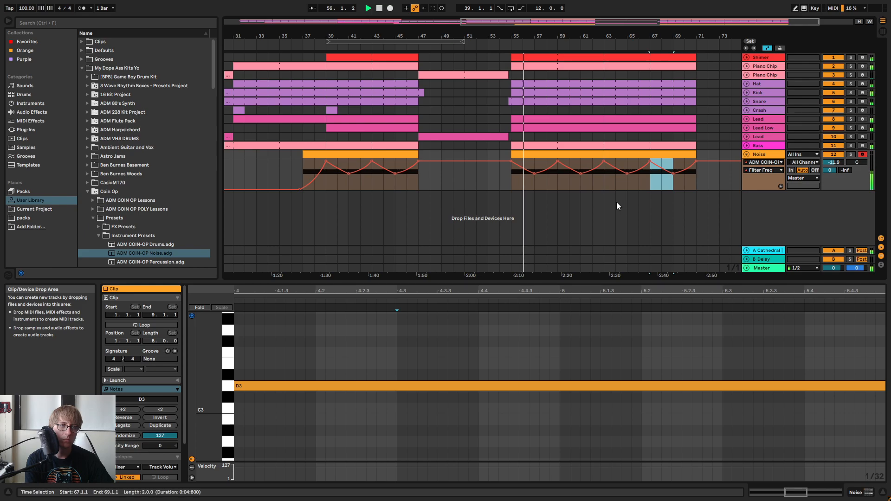
Copy the Crash clip at bar 39 to bar 55 on the Crash track and play that section
{"action": "left_click", "coordinate": [332, 110]}
{"action": "key", "text": "ctrl+c"}
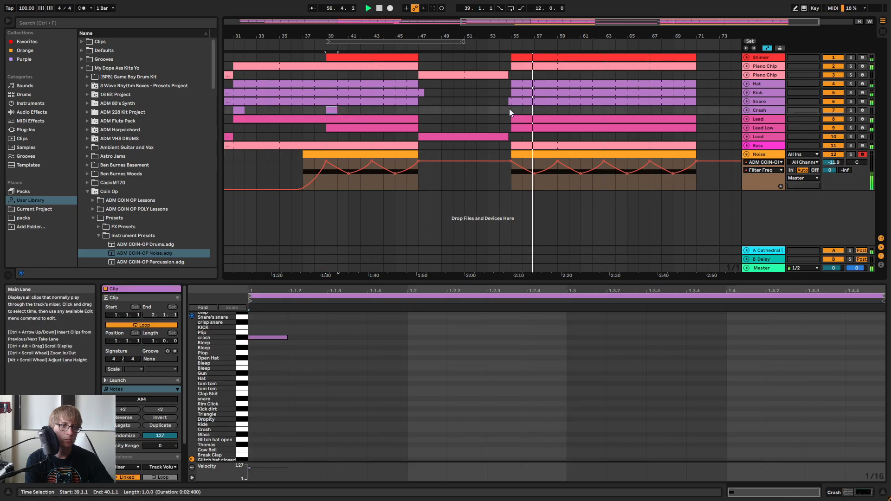
{"action": "left_click", "coordinate": [509, 109]}
{"action": "key", "text": "ctrl+v"}
{"action": "left_click", "coordinate": [505, 49]}
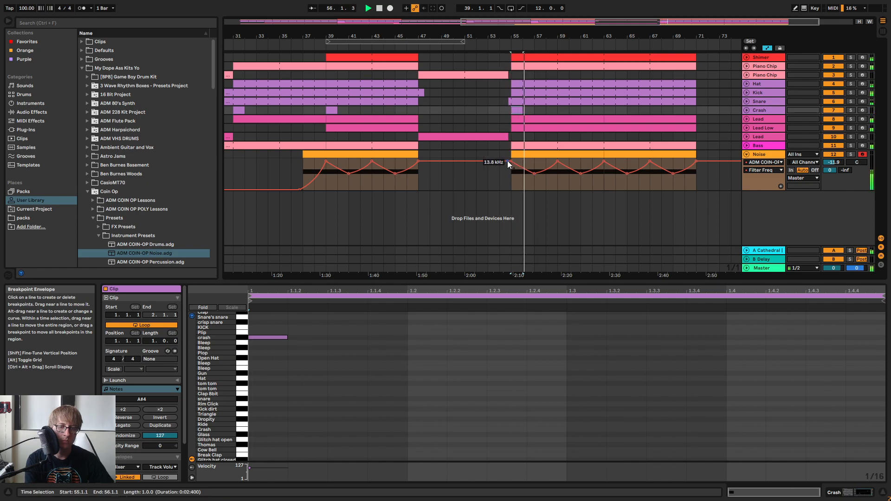
Lower the Noise track's volume to -14.5 dB in the mixer while the song plays
{"action": "left_click", "coordinate": [747, 84]}
{"action": "left_click", "coordinate": [747, 84]}
{"action": "key", "text": "Tab"}
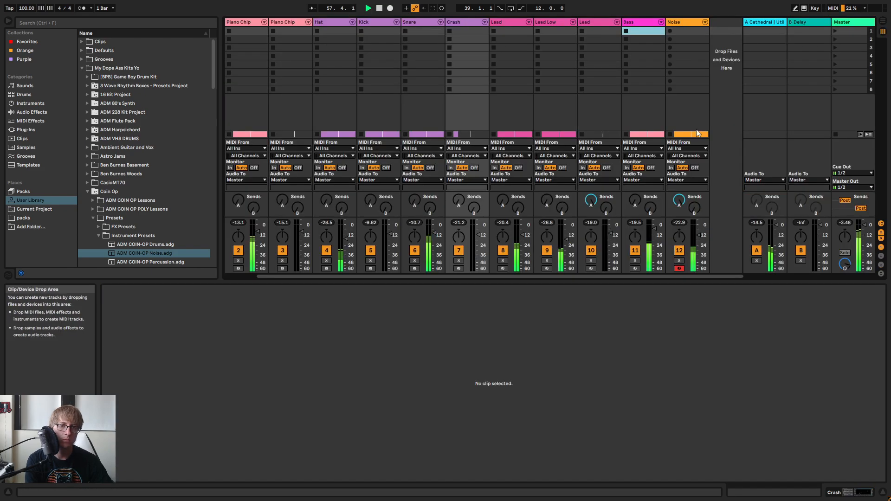
{"action": "left_click_drag", "start_coordinate": [701, 238], "coordinate": [701, 239]}
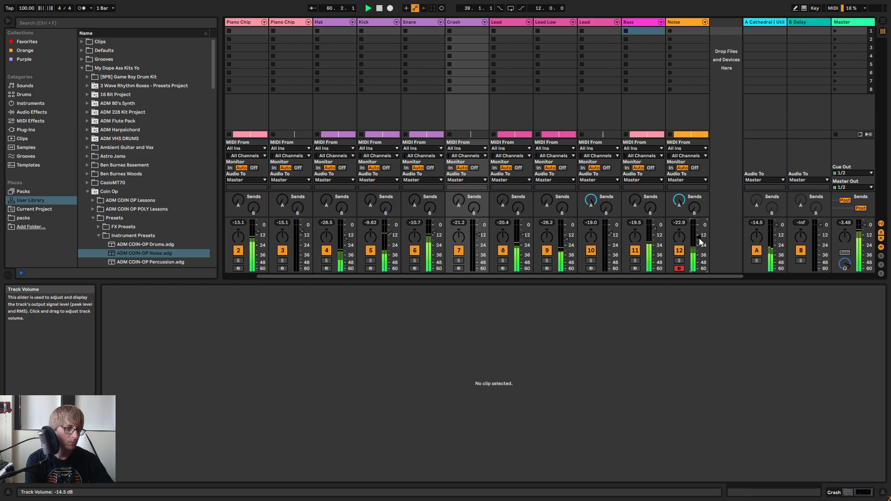
Return to the arrangement, fold the Noise track and save the Live Set
{"action": "key", "text": "Tab"}
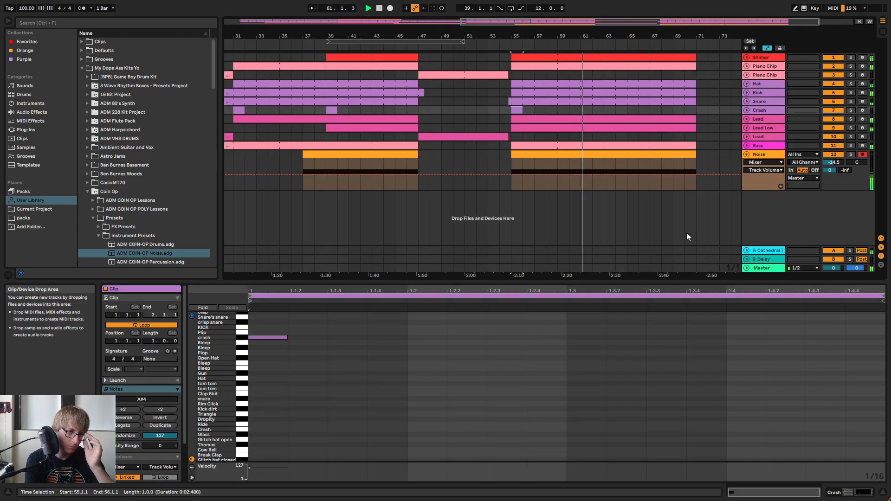
{"action": "left_click", "coordinate": [747, 156]}
{"action": "left_click", "coordinate": [712, 149]}
{"action": "key", "text": "ctrl+s"}
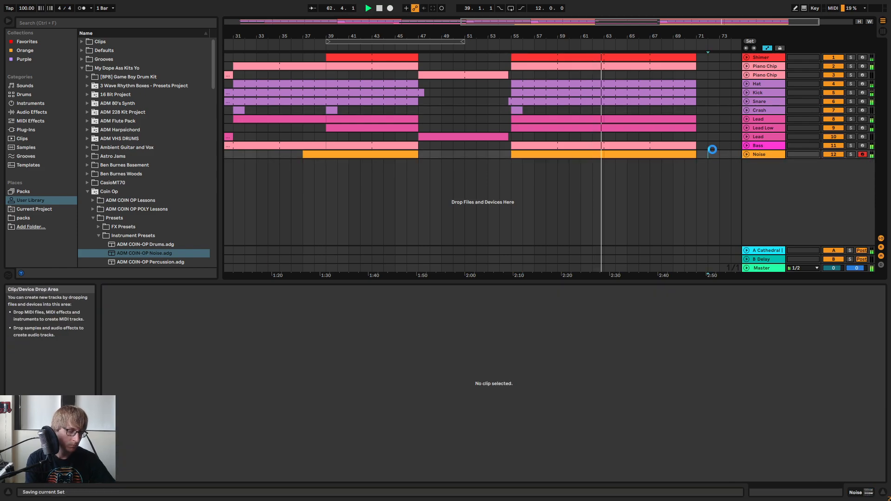
Copy the Crash clip at bar 55 to bar 63 on the Crash track and play that section
{"action": "left_click", "coordinate": [517, 109]}
{"action": "key", "text": "ctrl+c"}
{"action": "left_click", "coordinate": [605, 110]}
{"action": "key", "text": "ctrl+v"}
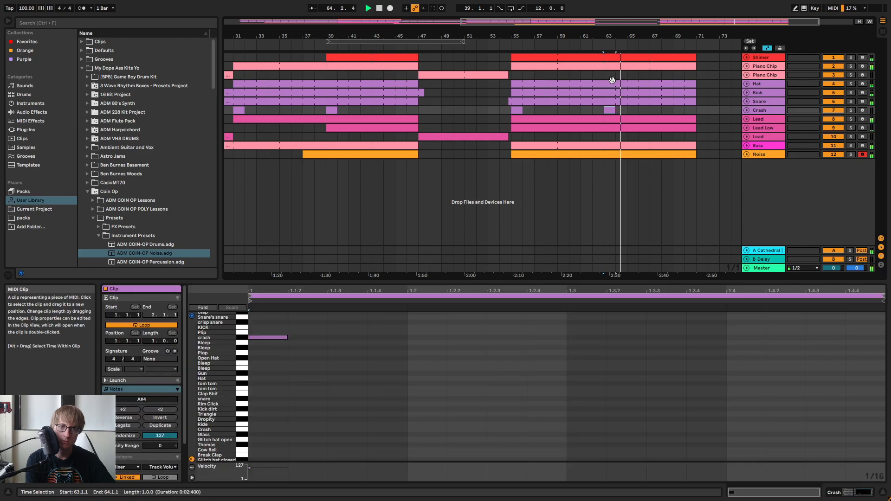
{"action": "left_click", "coordinate": [597, 52]}
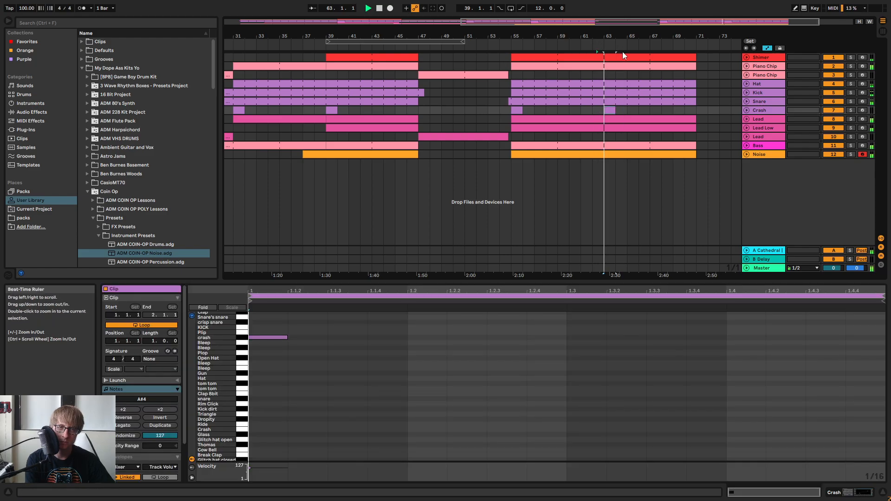
{"action": "left_click_drag", "start_coordinate": [629, 35], "coordinate": [650, 34]}
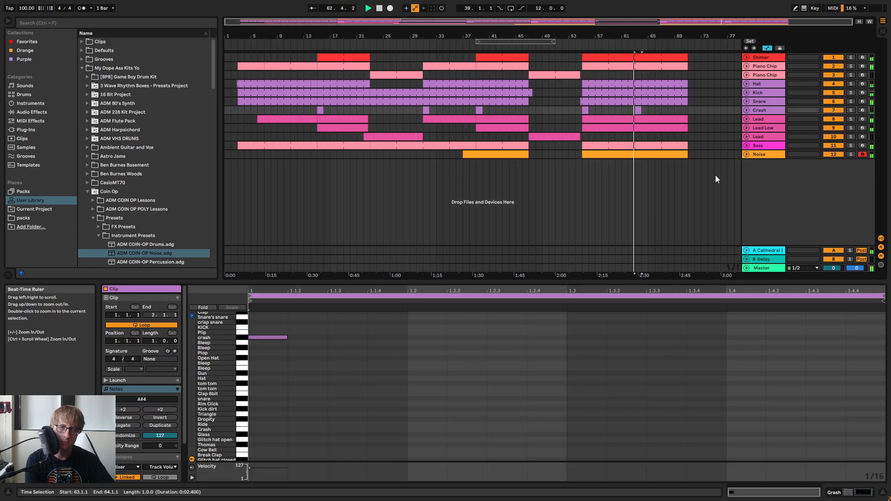
Unfold the Lead and Lead Low tracks, and open the Lead clip at bar 63 in an enlarged note editor
{"action": "left_click", "coordinate": [715, 155]}
{"action": "left_click", "coordinate": [747, 128]}
{"action": "left_click", "coordinate": [747, 118]}
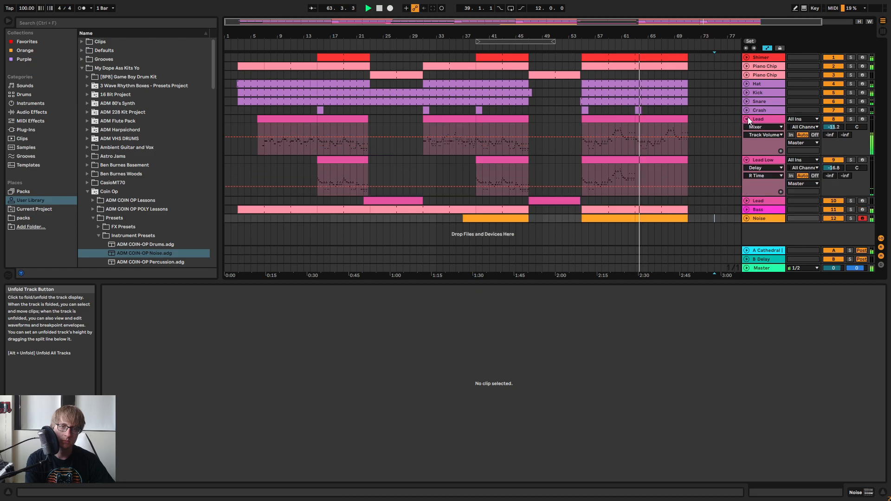
{"action": "left_click", "coordinate": [707, 110]}
{"action": "key", "text": "space"}
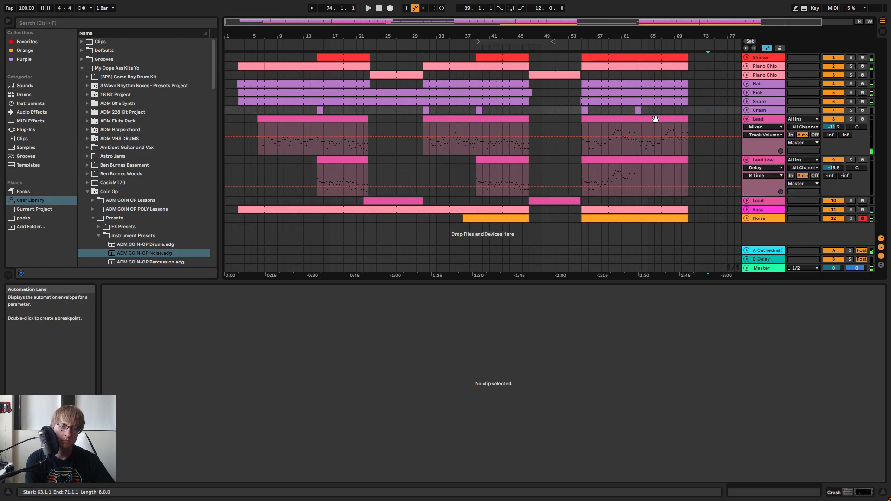
{"action": "left_click", "coordinate": [656, 119]}
{"action": "left_click_drag", "start_coordinate": [576, 282], "coordinate": [599, 100]}
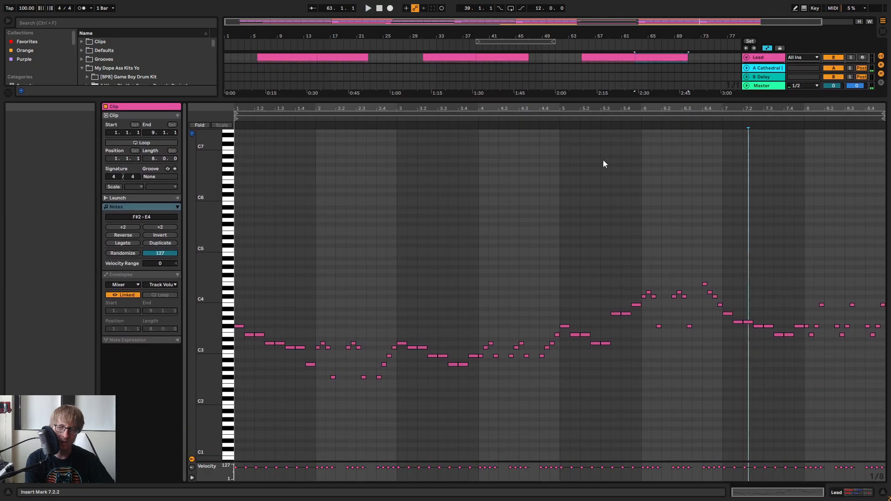
Play the opening of the Lead clip, and raise the low note at 2.1.4 to E3
{"action": "left_click", "coordinate": [551, 193]}
{"action": "scroll", "coordinate": [409, 278], "scroll_direction": "down", "scroll_amount": 3}
{"action": "key", "text": "space"}
{"action": "mouse_move", "coordinate": [295, 110]}
{"action": "left_mouse_down"}
{"action": "mouse_move", "coordinate": [345, 134]}
{"action": "mouse_move", "coordinate": [315, 117]}
{"action": "left_mouse_up"}
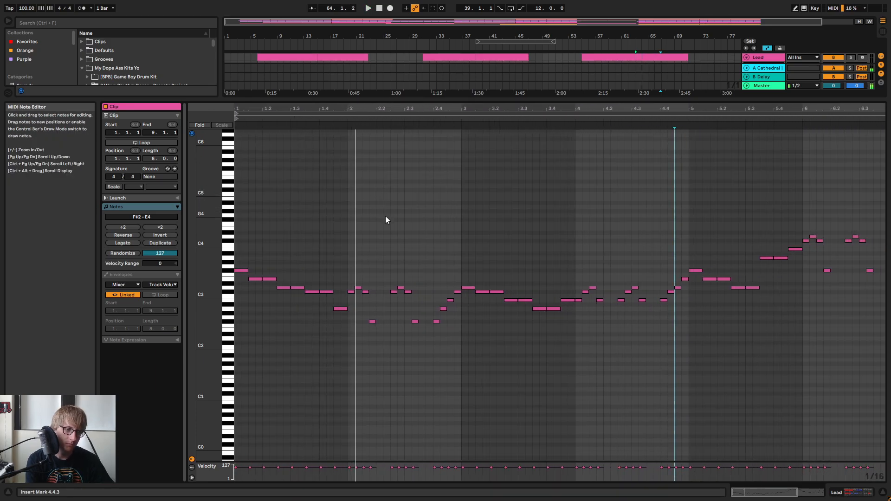
{"action": "scroll", "coordinate": [385, 219], "scroll_direction": "up", "scroll_amount": 2}
{"action": "left_click_drag", "start_coordinate": [348, 320], "coordinate": [371, 348]}
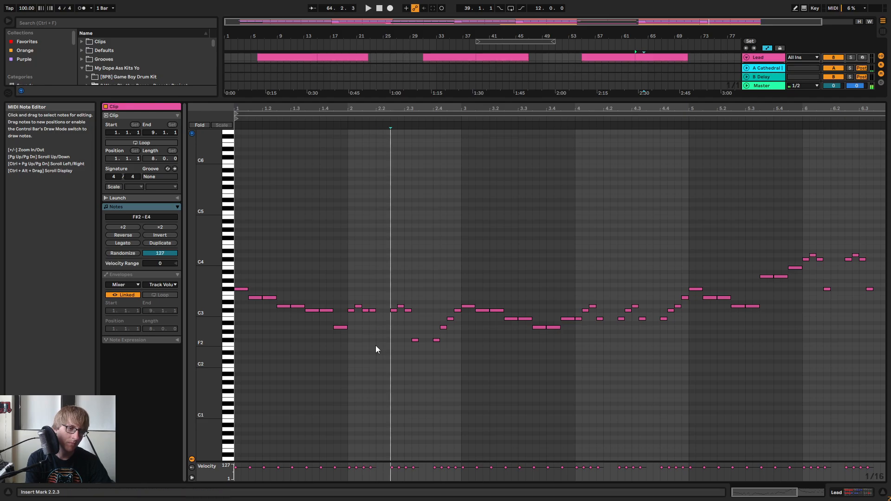
{"action": "key", "text": "Up"}
{"action": "key", "text": "Up"}
{"action": "key", "text": "Up"}
{"action": "key", "text": "Up"}
{"action": "key", "text": "Up"}
{"action": "key", "text": "Up"}
{"action": "key", "text": "Up"}
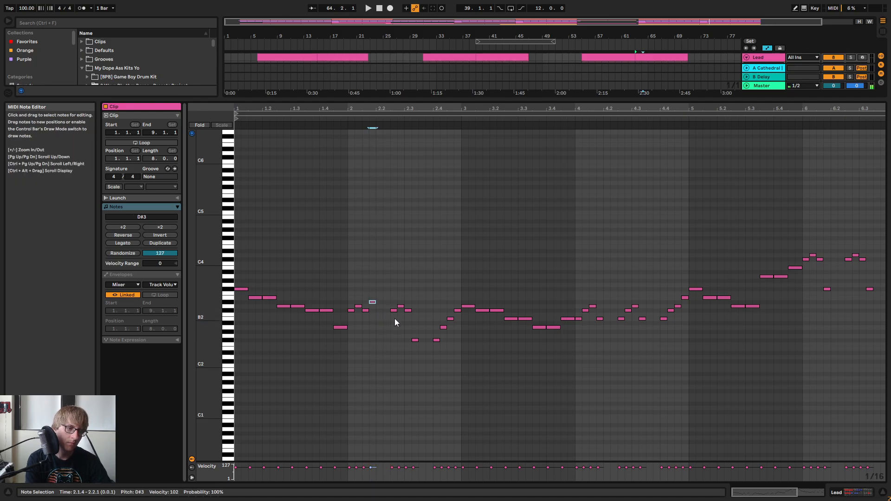
{"action": "key", "text": "space"}
{"action": "left_click_drag", "start_coordinate": [364, 125], "coordinate": [466, 139]}
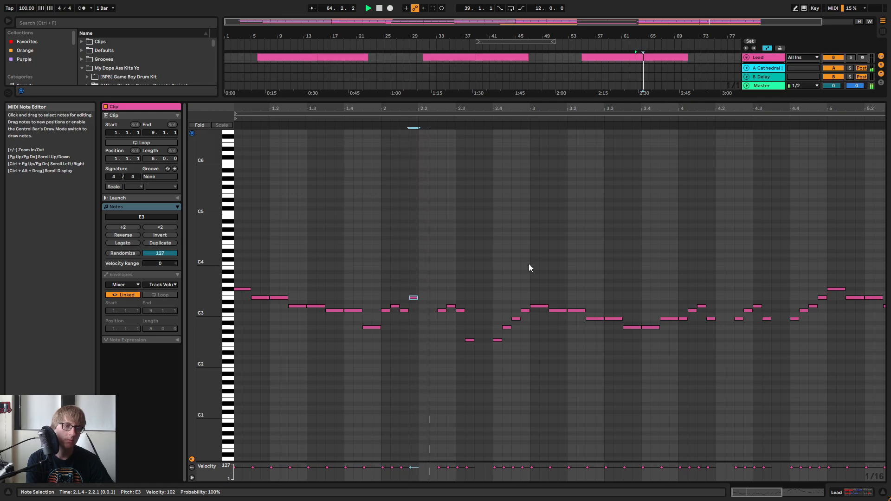
{"action": "key", "text": "space"}
Raise the low note at 2.3.2 in the Lead clip to E3
{"action": "left_click", "coordinate": [470, 340]}
{"action": "key", "text": "Up"}
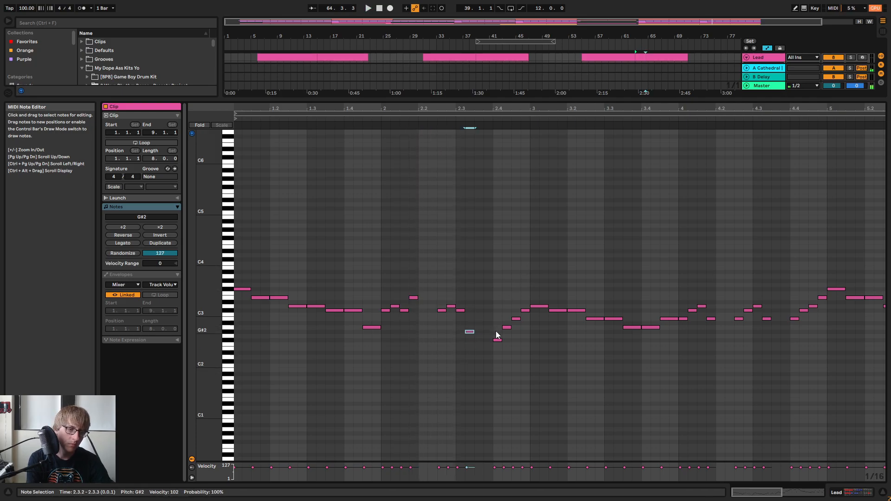
{"action": "key", "text": "Up"}
{"action": "key", "text": "Up"}
{"action": "key", "text": "Up"}
{"action": "key", "text": "Up"}
{"action": "key", "text": "Up"}
{"action": "key", "text": "Up"}
{"action": "key", "text": "Up"}
{"action": "key", "text": "Up"}
Raise the low note at 2.4.1 in the Lead clip to F#3
{"action": "key", "text": "Up"}
{"action": "key", "text": "Up"}
{"action": "key", "text": "Up"}
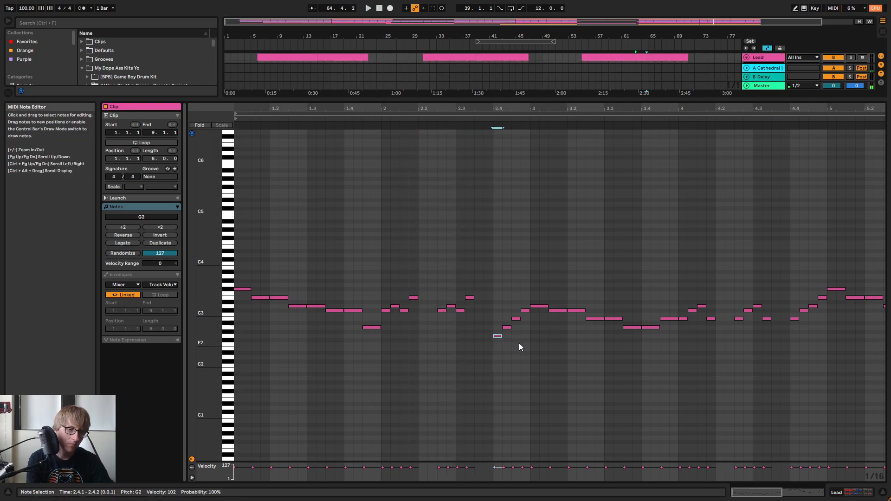
{"action": "key", "text": "Down"}
{"action": "key", "text": "Up"}
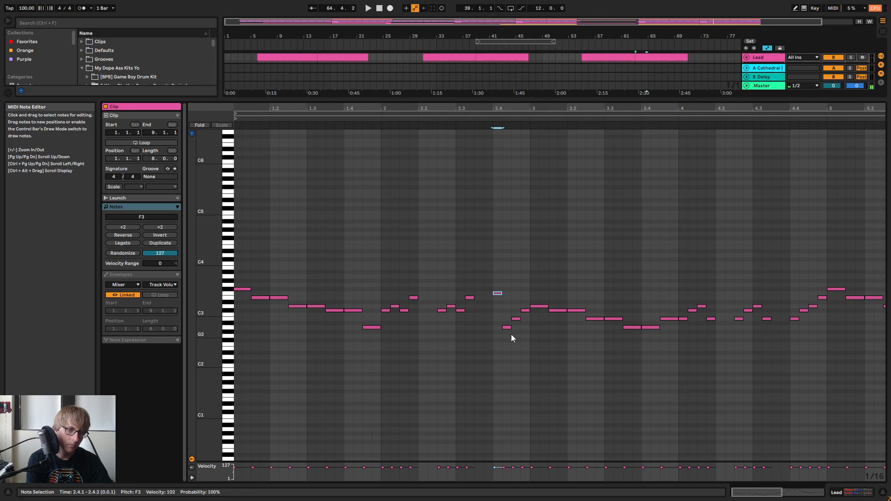
{"action": "key", "text": "Up"}
Raise the note at 2.4.2 to C#3 and the note at 2.4.3 to D3, and play the phrase
{"action": "left_click", "coordinate": [508, 329]}
{"action": "key", "text": "Up"}
{"action": "key", "text": "Up"}
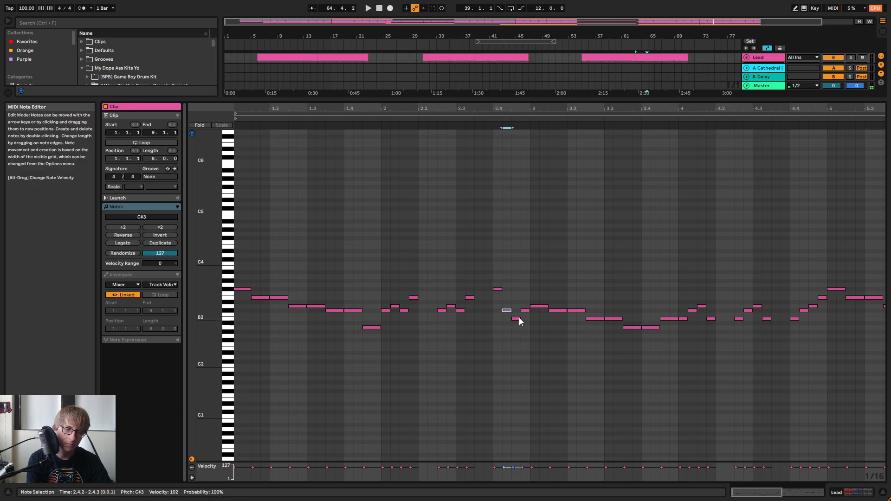
{"action": "key", "text": "Up"}
{"action": "key", "text": "Up"}
{"action": "key", "text": "space"}
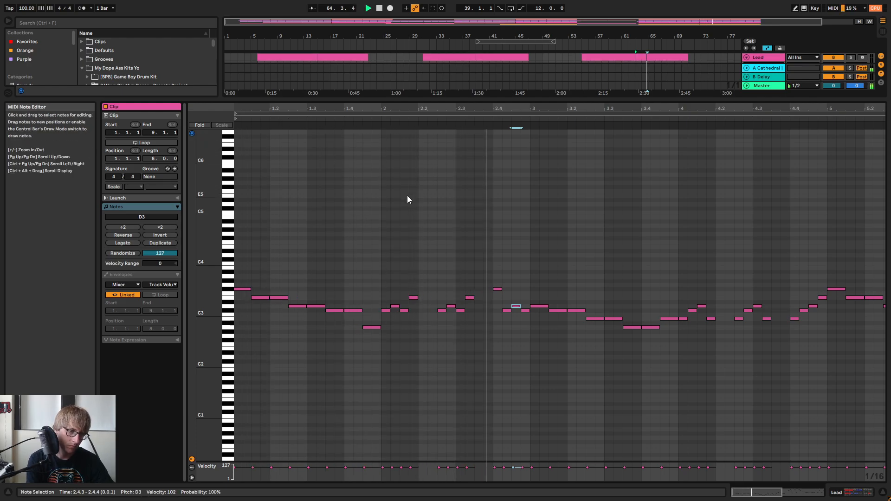
{"action": "left_click", "coordinate": [403, 116]}
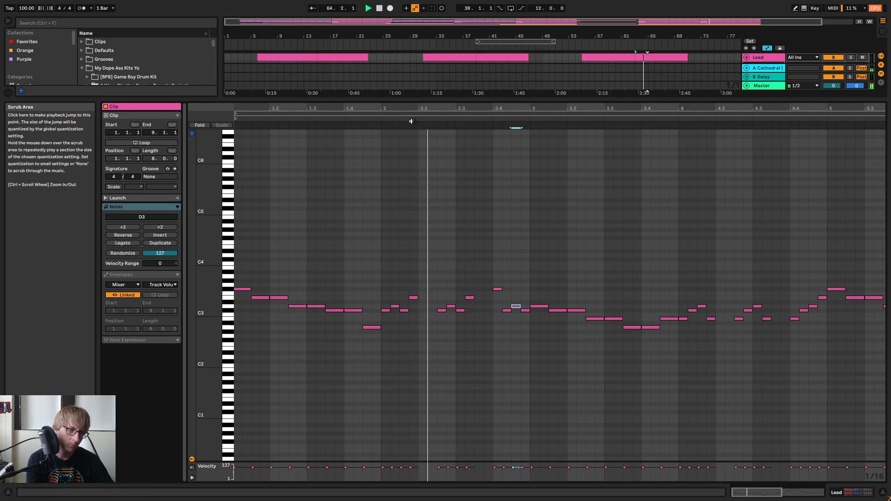
Move the F#3 note one sixteenth earlier to 2.3.4, add an E3 note at 2.4.1, and play the clip from its start
{"action": "left_click", "coordinate": [498, 289]}
{"action": "key", "text": "Left"}
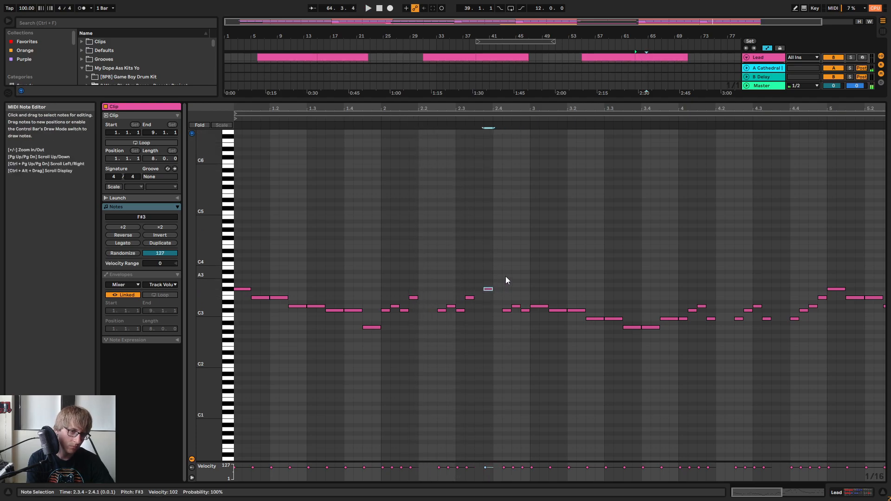
{"action": "double_click", "coordinate": [500, 298]}
{"action": "left_click", "coordinate": [507, 310]}
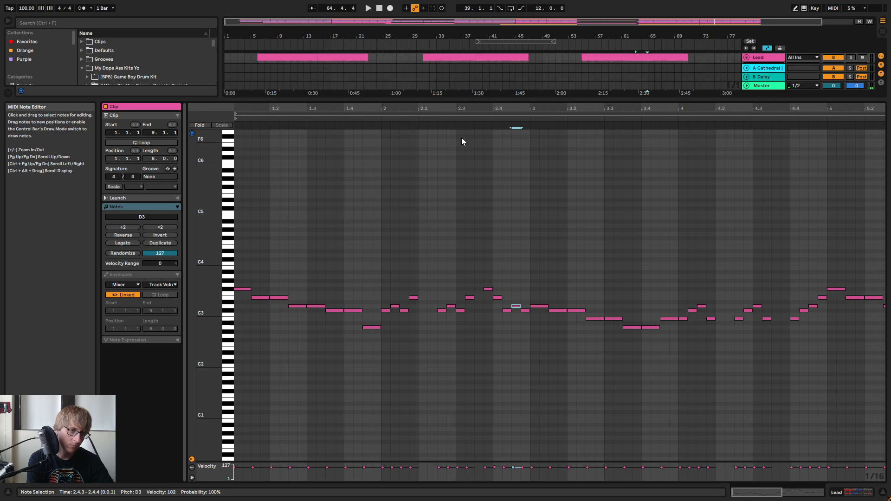
{"action": "left_click", "coordinate": [438, 122]}
{"action": "key", "text": "ctrl+a"}
{"action": "key", "text": "space"}
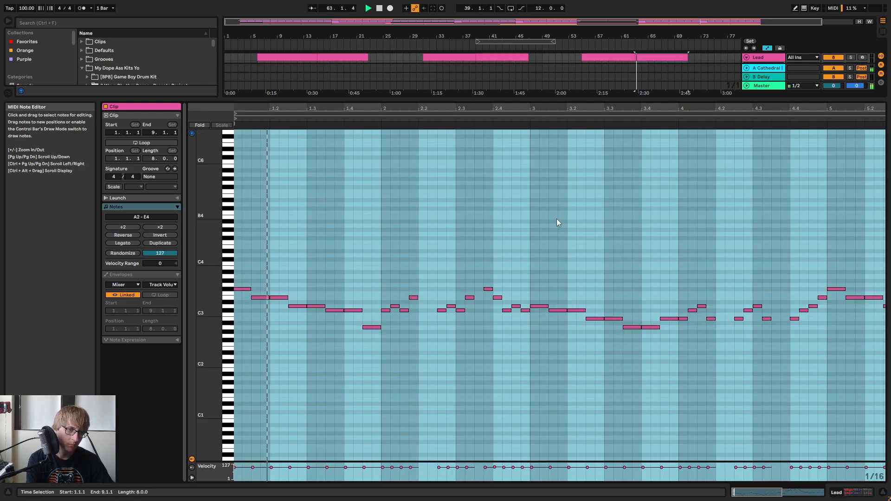
{"action": "left_click", "coordinate": [557, 221]}
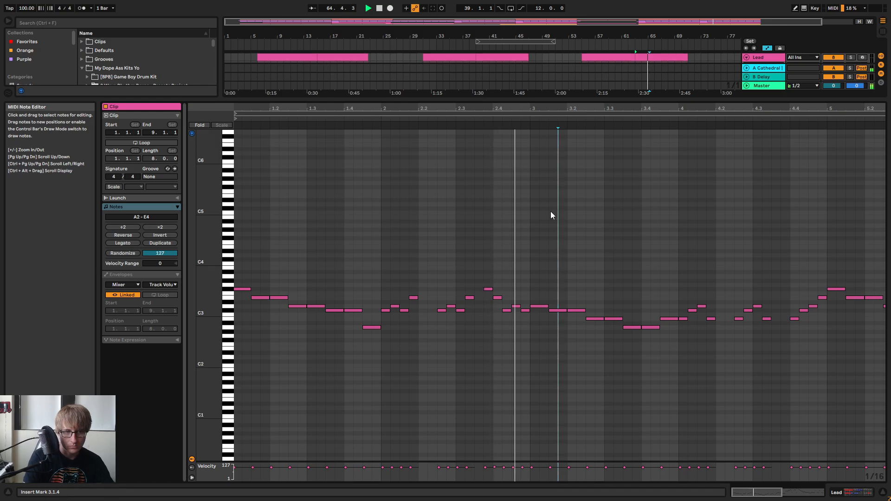
{"action": "key", "text": "space"}
Lower the note at 2.4.3 to B2 and the note at 2.4.4 to A2, and play the descending run
{"action": "mouse_move", "coordinate": [482, 279]}
{"action": "left_mouse_down"}
{"action": "mouse_move", "coordinate": [489, 296]}
{"action": "mouse_move", "coordinate": [515, 310]}
{"action": "left_mouse_up"}
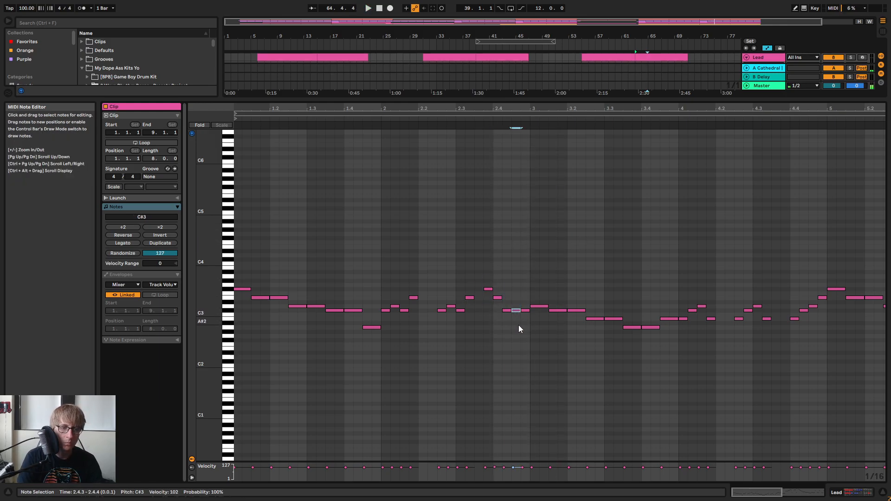
{"action": "key", "text": "Down"}
{"action": "key", "text": "Down"}
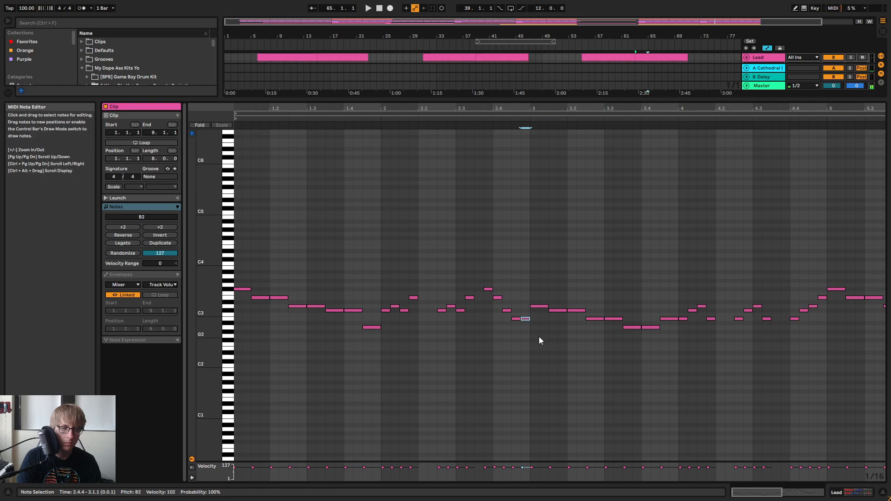
{"action": "key", "text": "space"}
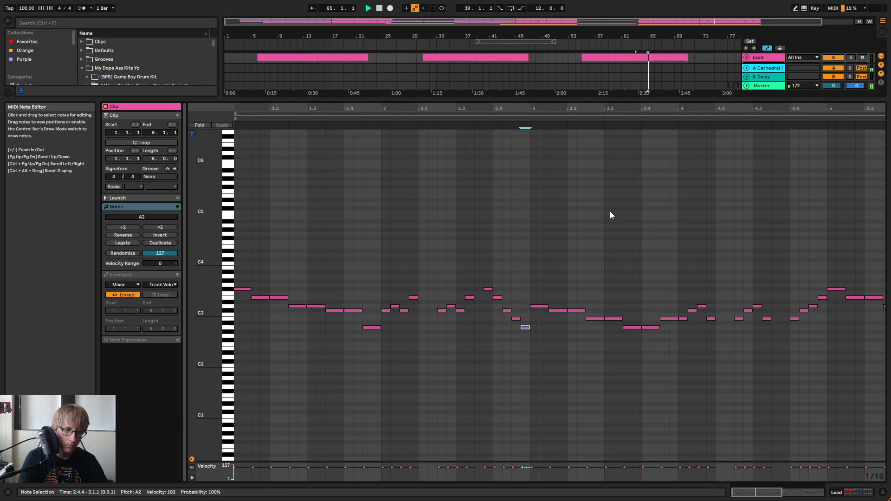
{"action": "key", "text": "space"}
{"action": "left_click", "coordinate": [485, 117]}
{"action": "key", "text": "space"}
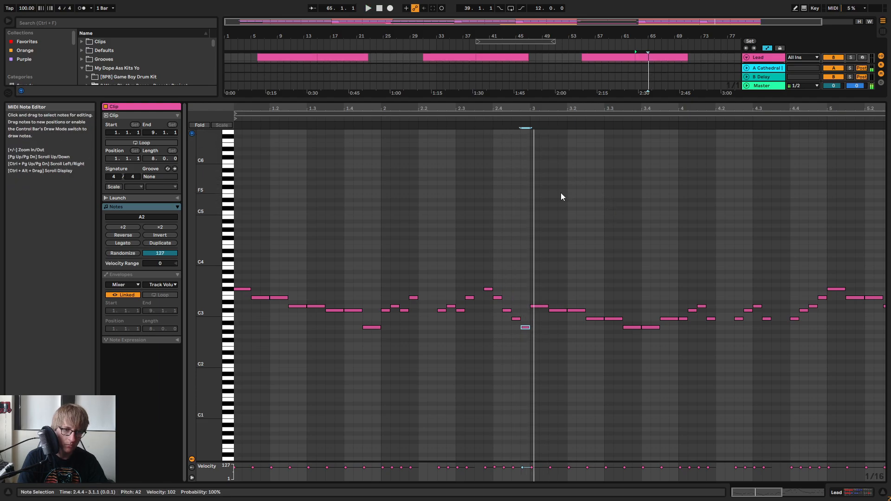
Try G2 for the note at 3.1.1, settle its pitch on B2, and play the phrase
{"action": "key", "text": "Down"}
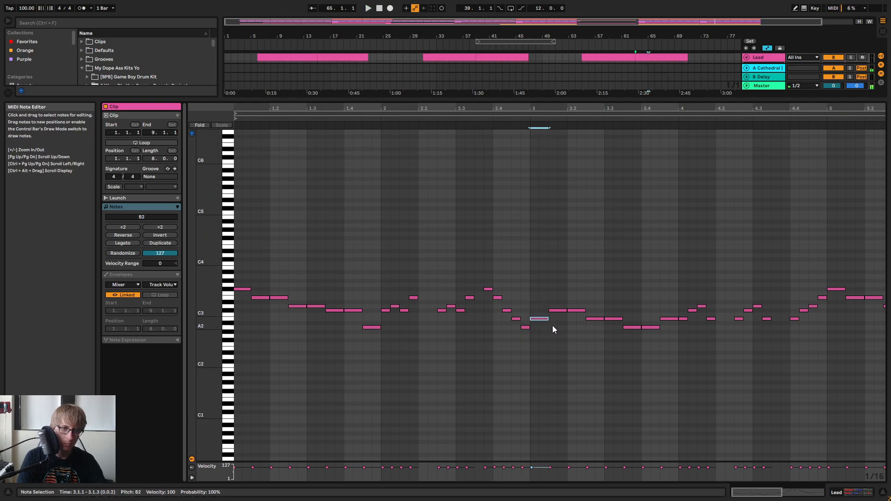
{"action": "left_click", "coordinate": [526, 328]}
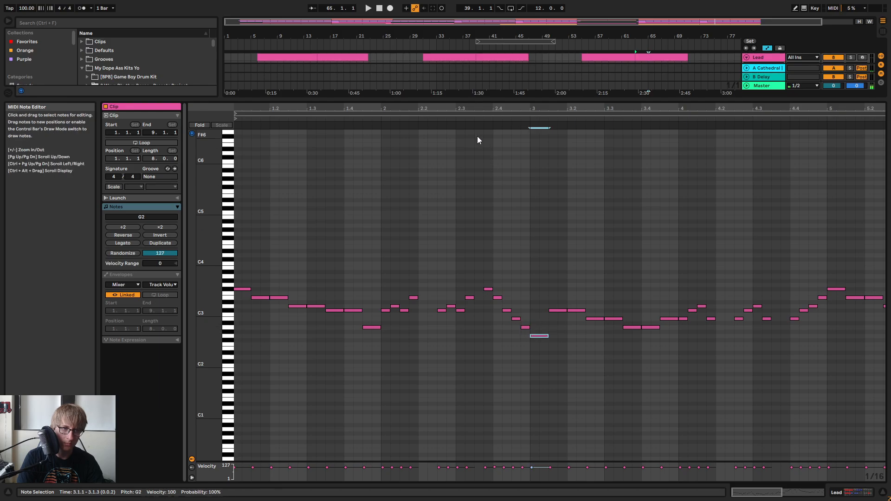
{"action": "left_click", "coordinate": [454, 119]}
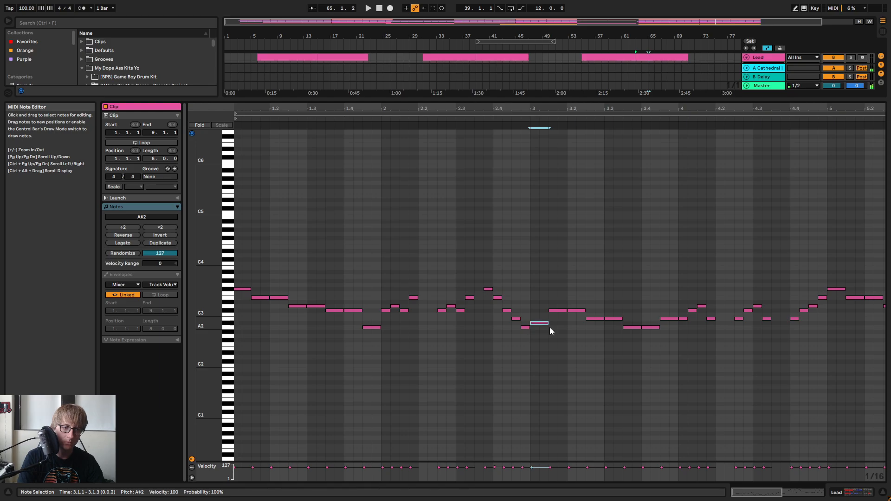
{"action": "left_click", "coordinate": [447, 119]}
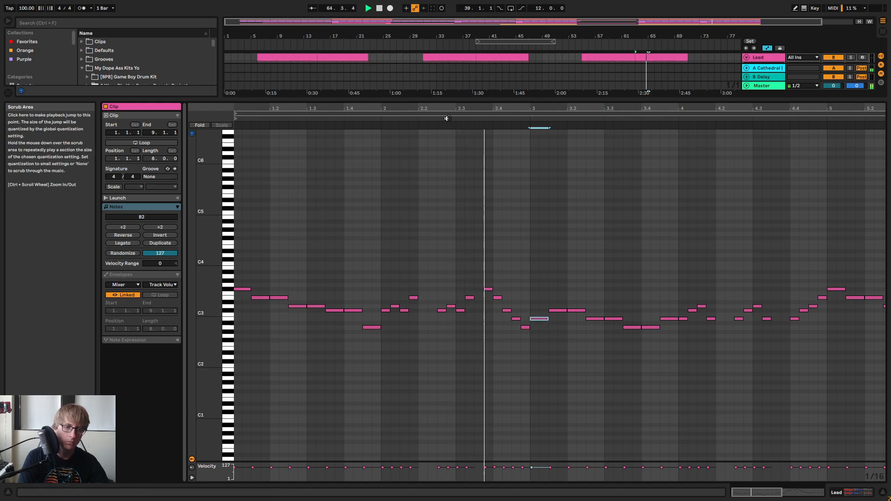
{"action": "key", "text": "space"}
Raise the two notes from 3.2.3 to D3 and the two notes from 3.3.3 to E3, and play bar 3
{"action": "left_click_drag", "start_coordinate": [559, 327], "coordinate": [659, 325]}
{"action": "key", "text": "Up"}
{"action": "key", "text": "Up"}
{"action": "key", "text": "Up"}
{"action": "key", "text": "Up"}
{"action": "key", "text": "Up"}
{"action": "key", "text": "Up"}
{"action": "key", "text": "Up"}
{"action": "key", "text": "Up"}
{"action": "key", "text": "Up"}
{"action": "key", "text": "Up"}
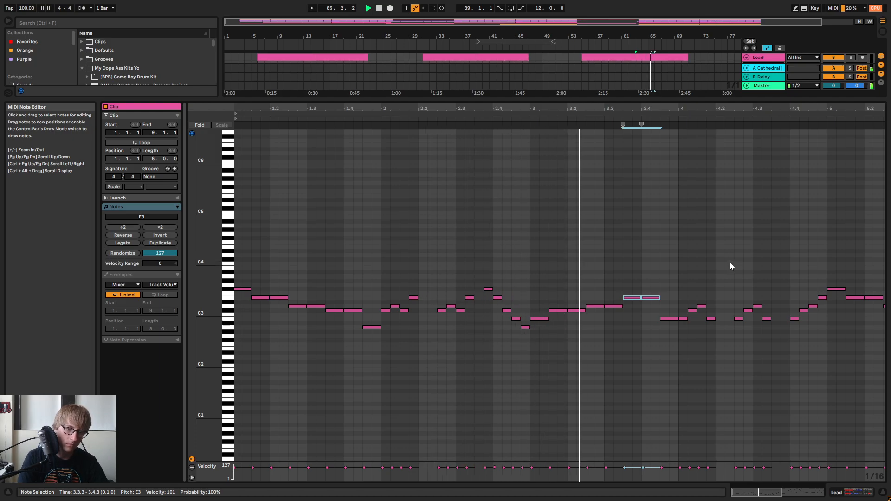
{"action": "key", "text": "space"}
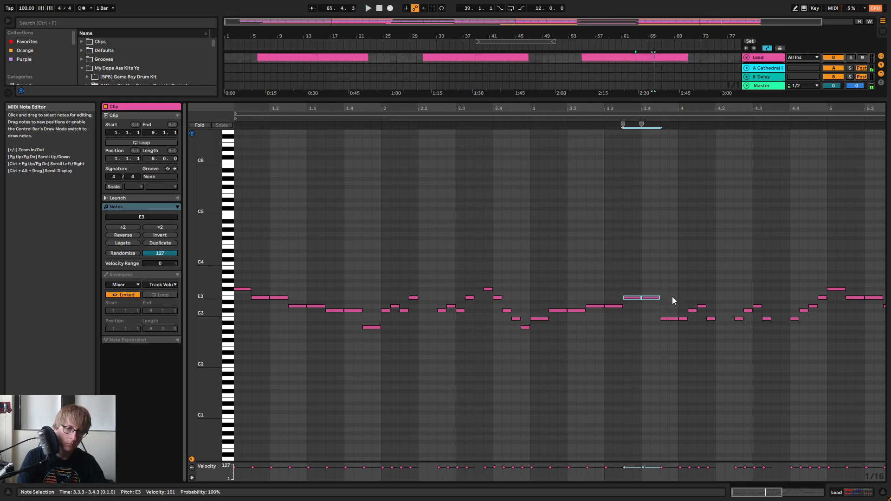
Raise the note at 3.4.3 to F#3 and the note at 4.1.1 to D3, and play the transition into bar 4
{"action": "left_click", "coordinate": [668, 319]}
{"action": "key", "text": "Up"}
{"action": "key", "text": "Up"}
{"action": "key", "text": "Up"}
{"action": "key", "text": "Up"}
{"action": "key", "text": "Up"}
{"action": "key", "text": "Up"}
{"action": "key", "text": "Up"}
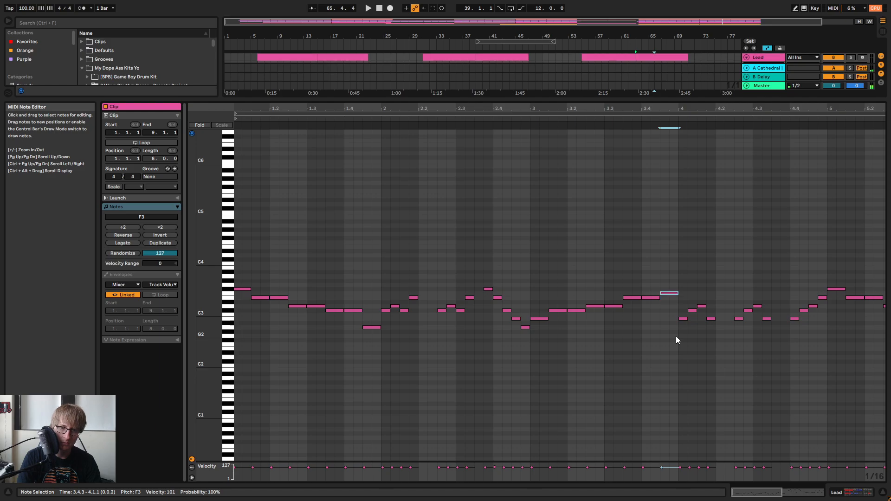
{"action": "left_click", "coordinate": [682, 319]}
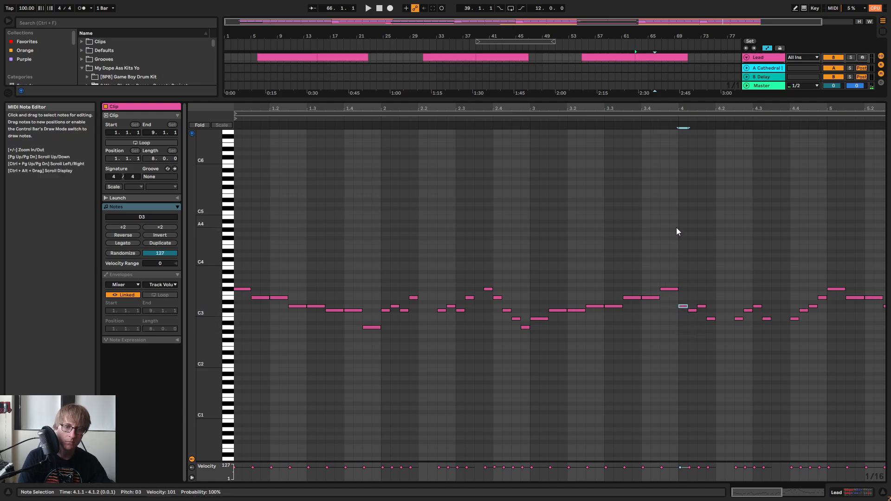
{"action": "left_click", "coordinate": [647, 119]}
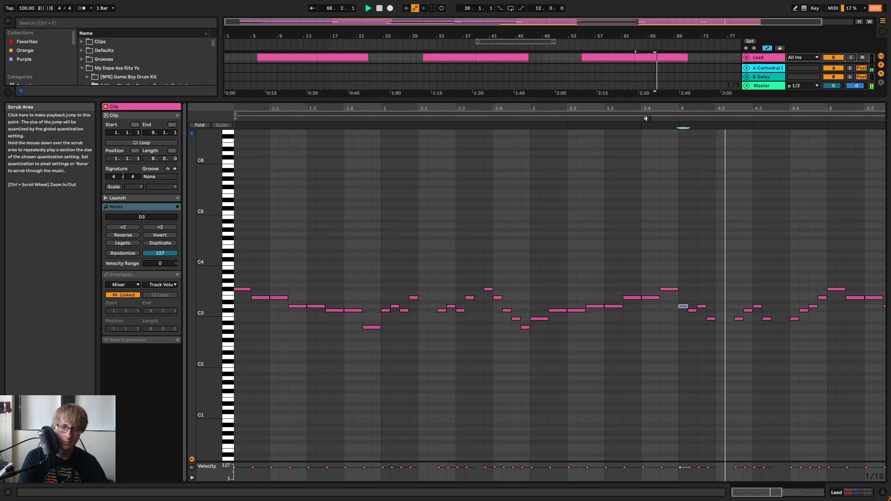
Raise the note at 4.2.3 to D3 and play the melody through bar 4
{"action": "left_click", "coordinate": [739, 318]}
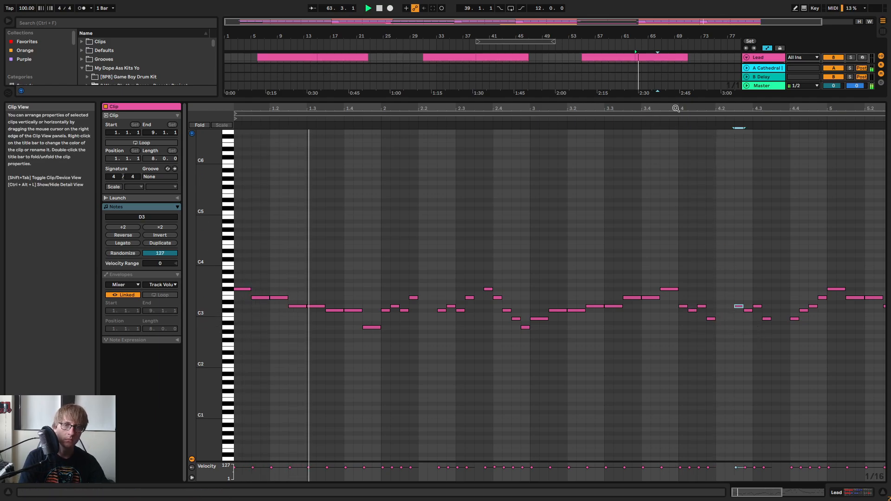
{"action": "left_click_drag", "start_coordinate": [677, 108], "coordinate": [676, 73]}
{"action": "left_click_drag", "start_coordinate": [476, 73], "coordinate": [446, 110]}
{"action": "key", "text": "space"}
{"action": "left_click", "coordinate": [583, 319]}
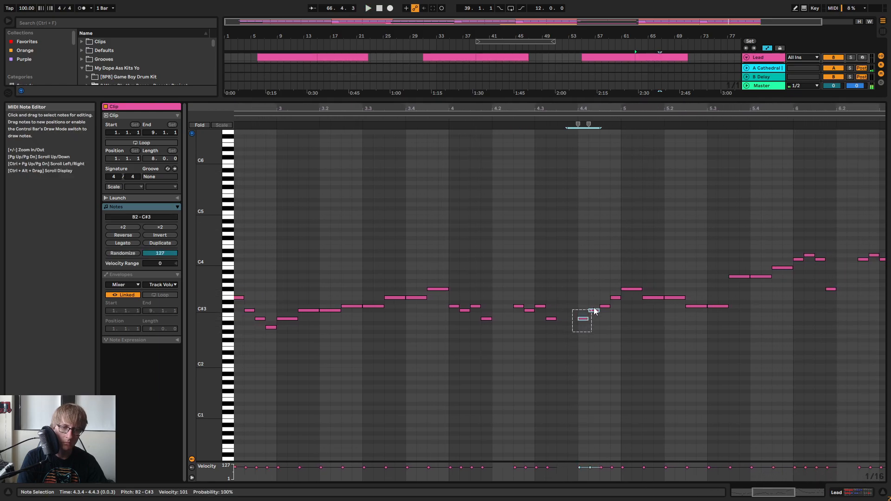
{"action": "left_click", "coordinate": [530, 113]}
{"action": "left_click", "coordinate": [543, 119]}
{"action": "left_click_drag", "start_coordinate": [635, 110], "coordinate": [541, 103]}
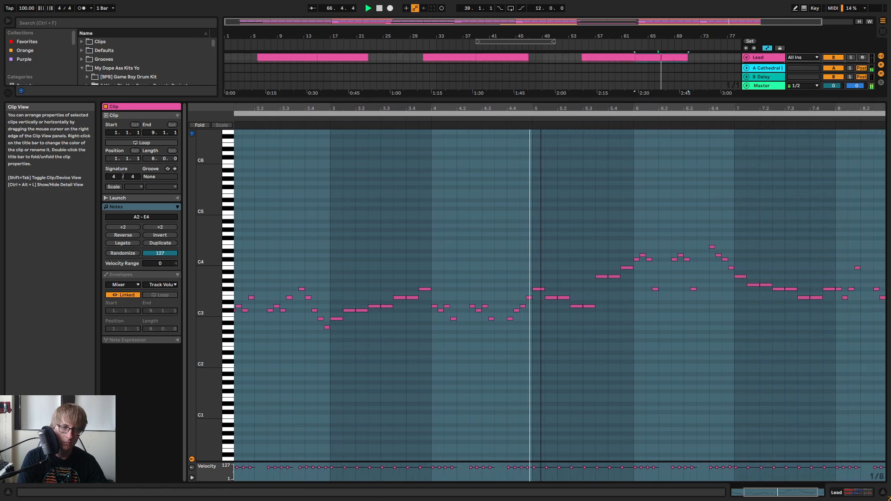
{"action": "key", "text": "space"}
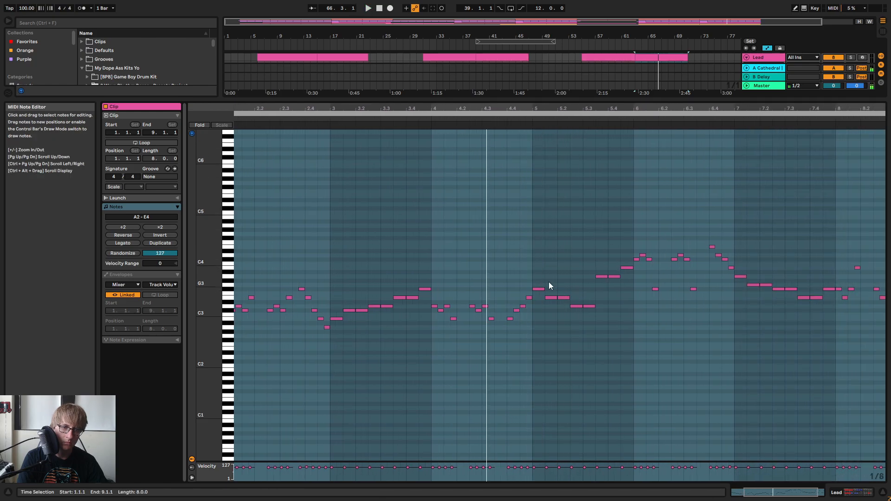
Select the notes from 4.4.2 into bar 5 and play the passage up to beat 5.3
{"action": "left_click_drag", "start_coordinate": [491, 340], "coordinate": [512, 320]}
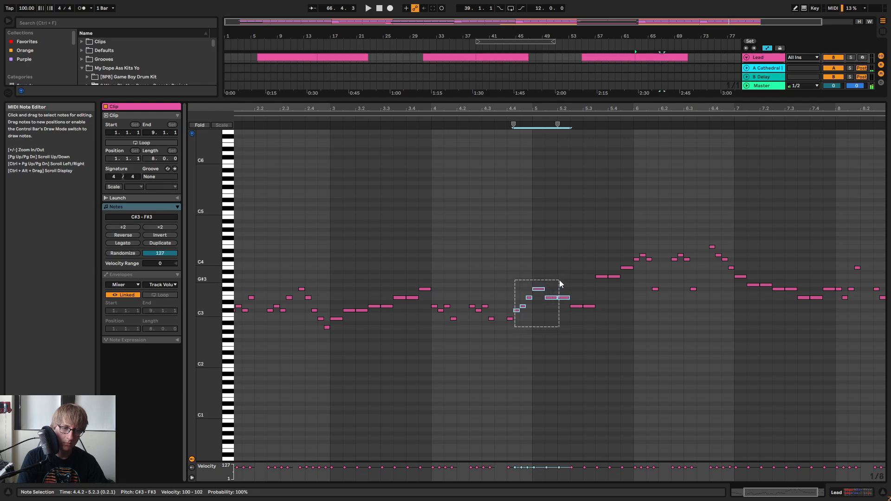
{"action": "left_click_drag", "start_coordinate": [559, 280], "coordinate": [581, 279]}
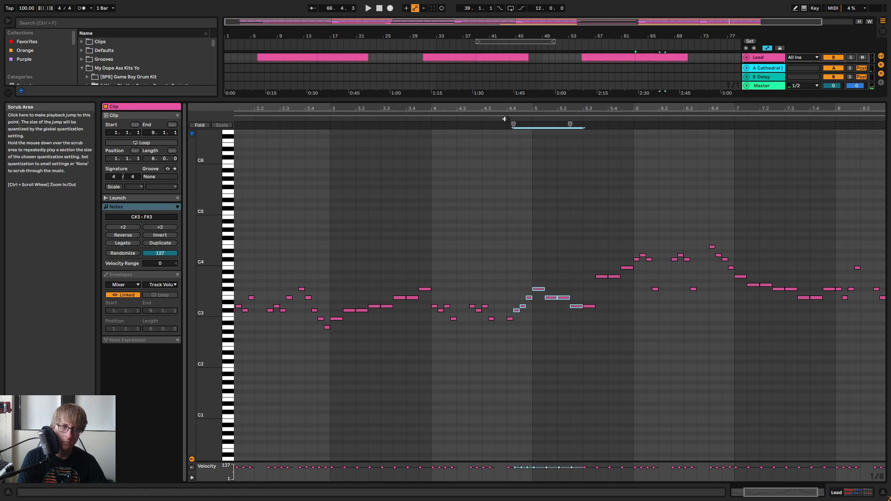
{"action": "left_click", "coordinate": [505, 119]}
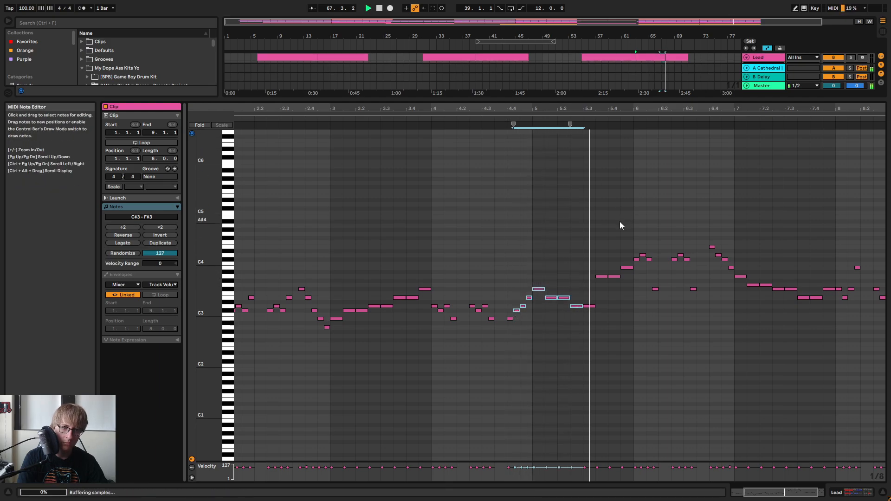
{"action": "key", "text": "space"}
Try C3 and C#3 for the two notes from 5.3.3, and play the phrase
{"action": "left_click_drag", "start_coordinate": [602, 291], "coordinate": [622, 276]}
{"action": "key", "text": "Down"}
{"action": "key", "text": "Down"}
{"action": "key", "text": "Down"}
{"action": "key", "text": "Down"}
{"action": "key", "text": "Down"}
{"action": "key", "text": "Down"}
{"action": "key", "text": "Down"}
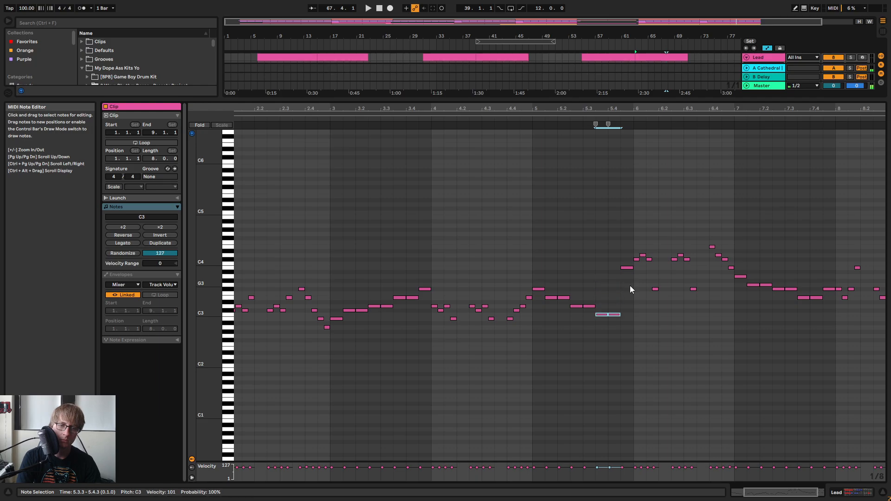
{"action": "key", "text": "space"}
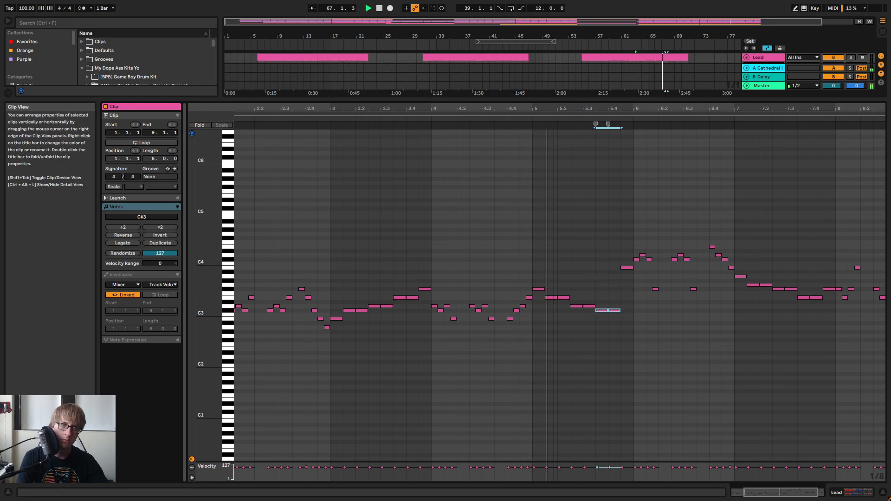
{"action": "left_click_drag", "start_coordinate": [612, 110], "coordinate": [612, 122]}
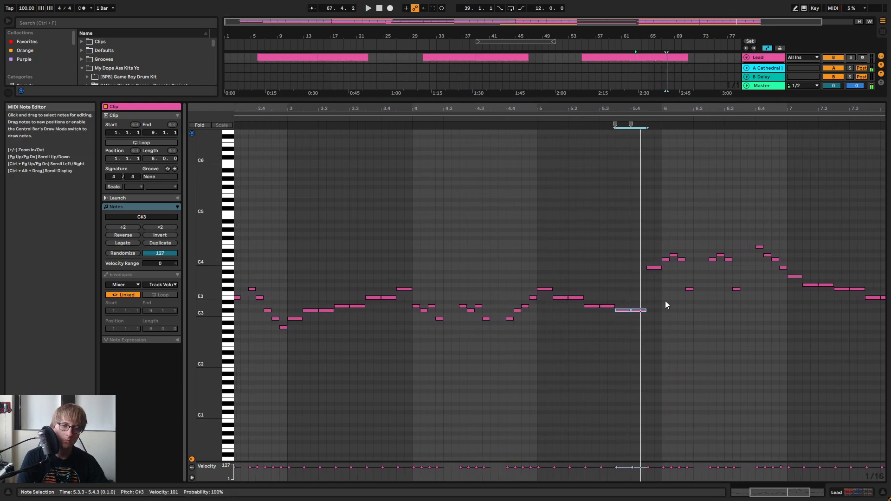
Lower the note at 5.4.3 to D3 and play the end of bar 5
{"action": "key", "text": "space"}
{"action": "left_click_drag", "start_coordinate": [649, 283], "coordinate": [659, 269]}
{"action": "key", "text": "Down"}
{"action": "key", "text": "Down"}
{"action": "key", "text": "Down"}
{"action": "key", "text": "Down"}
{"action": "key", "text": "Down"}
{"action": "key", "text": "Down"}
{"action": "key", "text": "Down"}
{"action": "key", "text": "Down"}
{"action": "key", "text": "Down"}
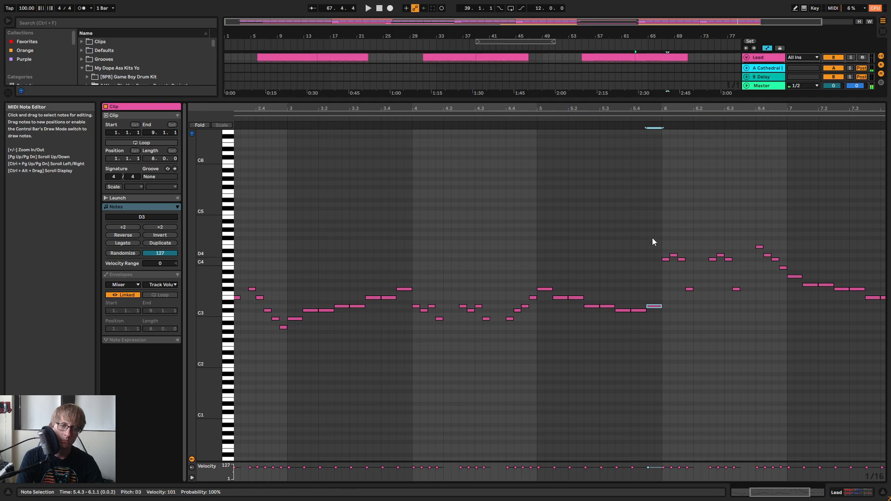
{"action": "left_click_drag", "start_coordinate": [633, 109], "coordinate": [633, 93]}
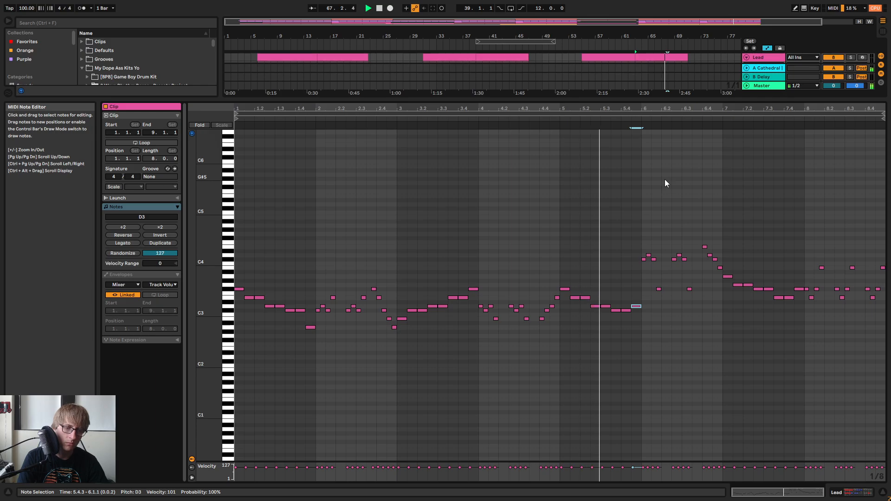
Raise the two notes from 5.3.3 to E3 and play them in context
{"action": "left_click", "coordinate": [617, 316]}
{"action": "left_click_drag", "start_coordinate": [618, 316], "coordinate": [624, 313]}
{"action": "key", "text": "Up"}
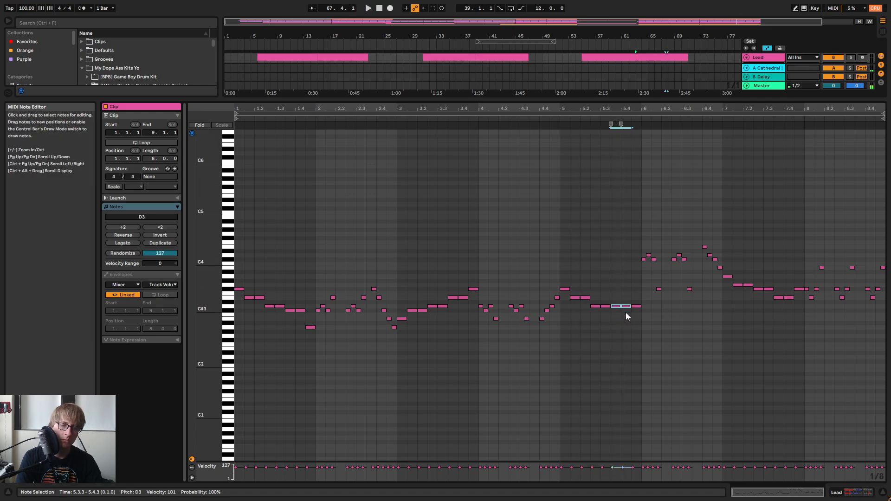
{"action": "left_click", "coordinate": [530, 119]}
{"action": "left_click_drag", "start_coordinate": [619, 109], "coordinate": [603, 110]}
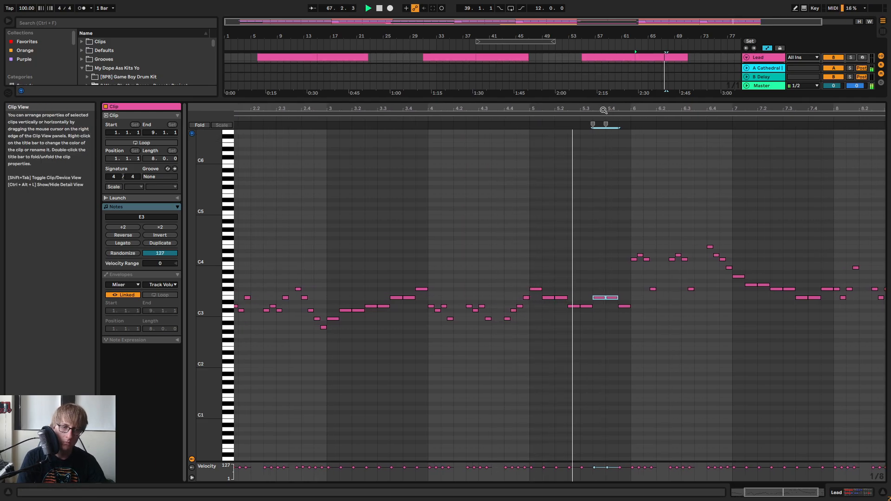
{"action": "key", "text": "space"}
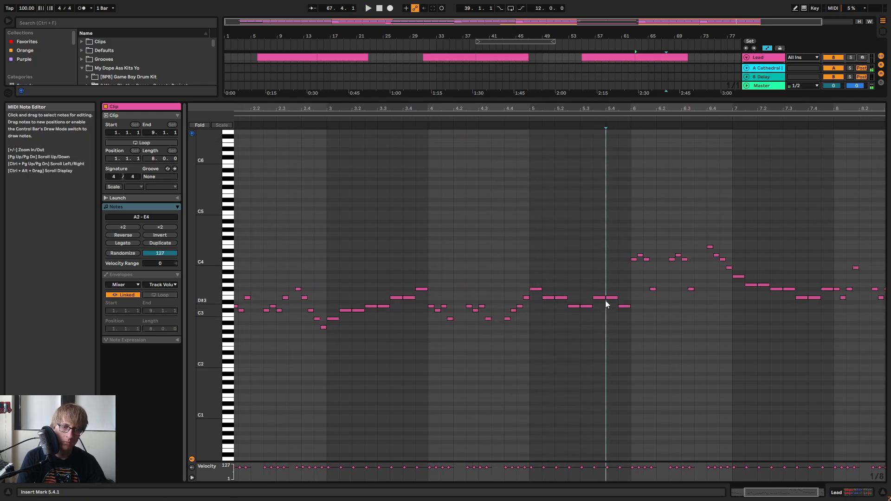
Replace the notes from 5.4.1 with four sixteenth notes: B2, D3, E3 and D3
{"action": "left_click", "coordinate": [602, 298]}
{"action": "left_click_drag", "start_coordinate": [611, 109], "coordinate": [612, 118]}
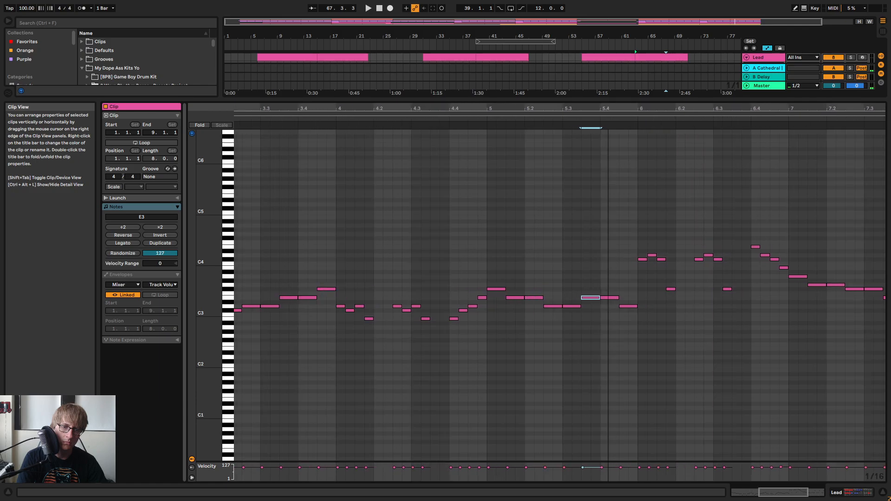
{"action": "left_click", "coordinate": [604, 311]}
{"action": "double_click", "coordinate": [604, 319]}
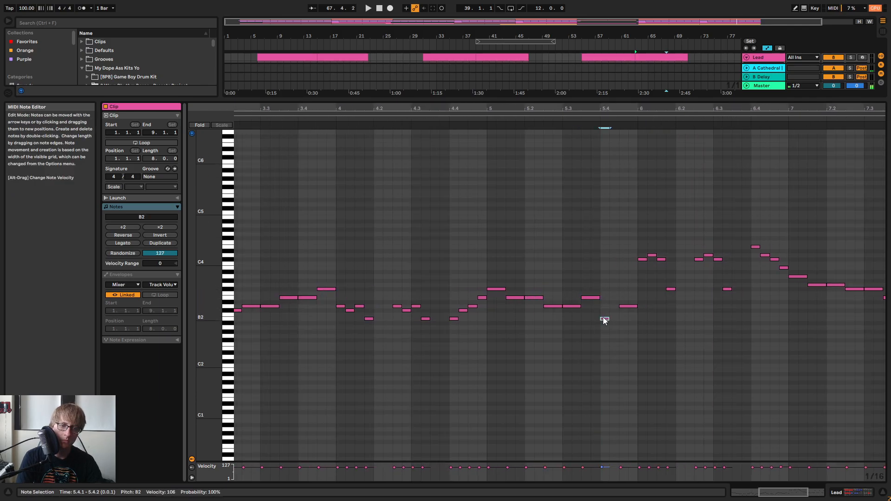
{"action": "double_click", "coordinate": [614, 306]}
{"action": "key", "text": "Up"}
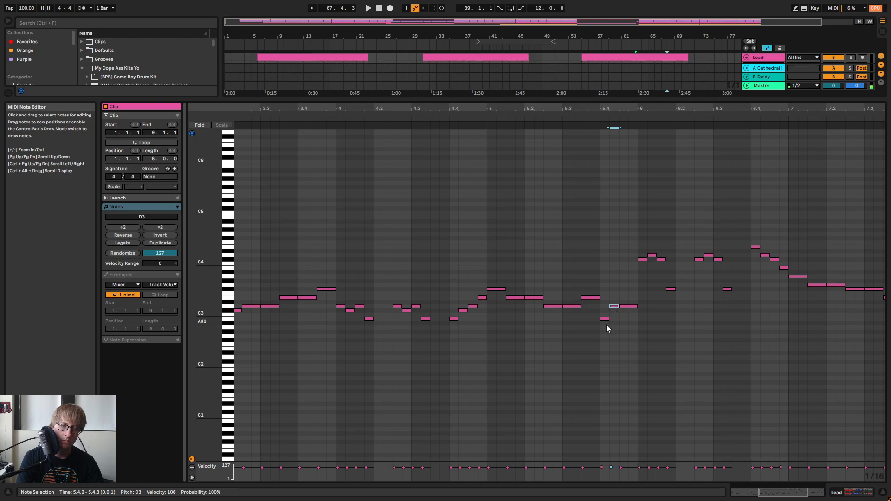
{"action": "left_click_drag", "start_coordinate": [614, 306], "coordinate": [624, 296]}
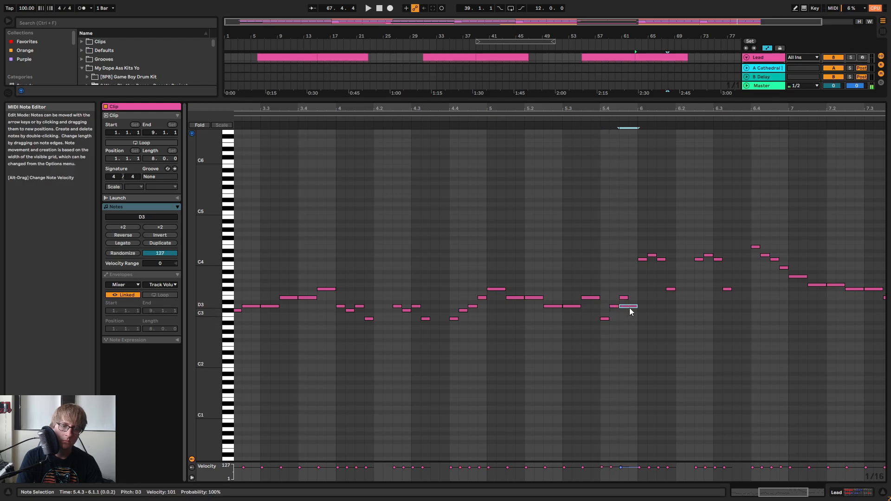
{"action": "double_click", "coordinate": [635, 306]}
Play the passage from beat 4.4 through bar 5 with the new sixteenth notes
{"action": "left_click", "coordinate": [424, 124]}
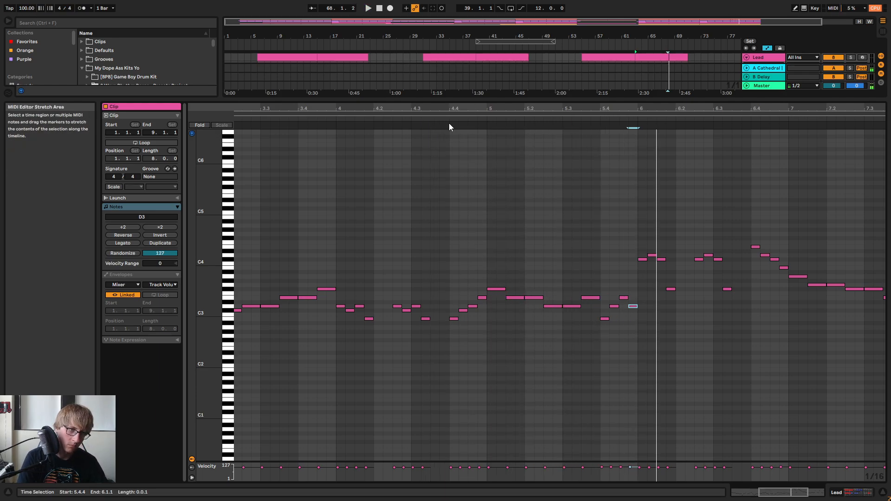
{"action": "left_click", "coordinate": [451, 118]}
{"action": "left_click_drag", "start_coordinate": [489, 109], "coordinate": [562, 105]}
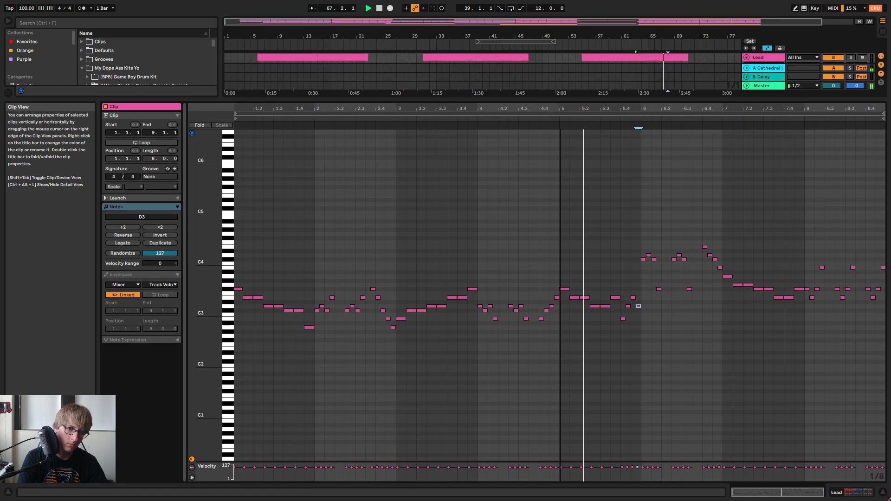
{"action": "key", "text": "space"}
{"action": "key", "text": "space"}
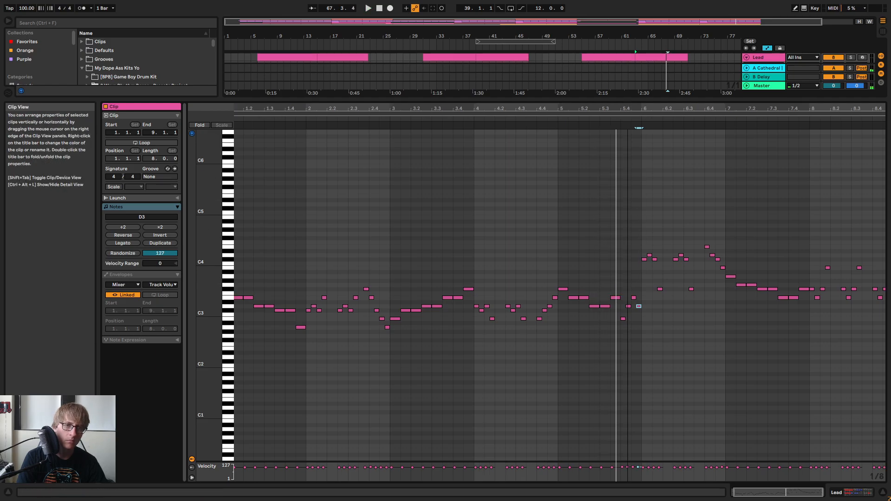
Replace the held E3 at 5.3.3 with sixteenth notes F#3 at 5.3.3 and E3 at 5.3.4, and play them
{"action": "left_click_drag", "start_coordinate": [625, 114], "coordinate": [581, 275]}
{"action": "scroll", "coordinate": [620, 133], "scroll_direction": "down", "scroll_amount": 3}
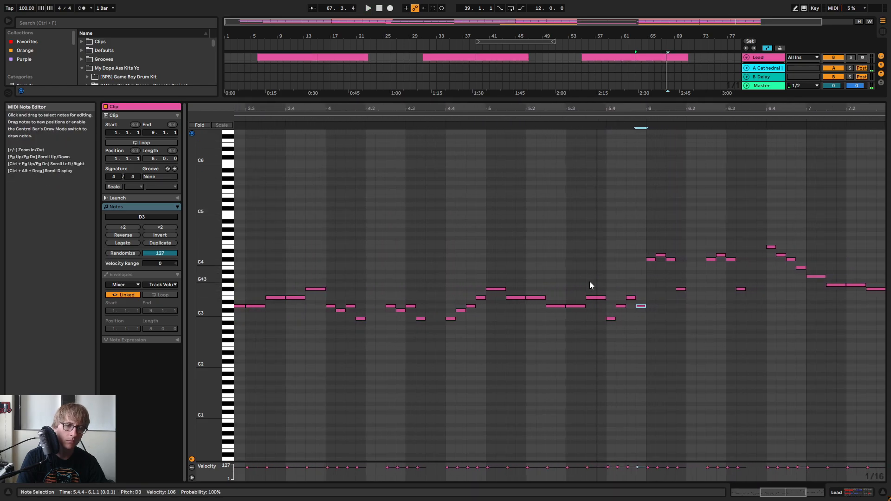
{"action": "left_click", "coordinate": [596, 298]}
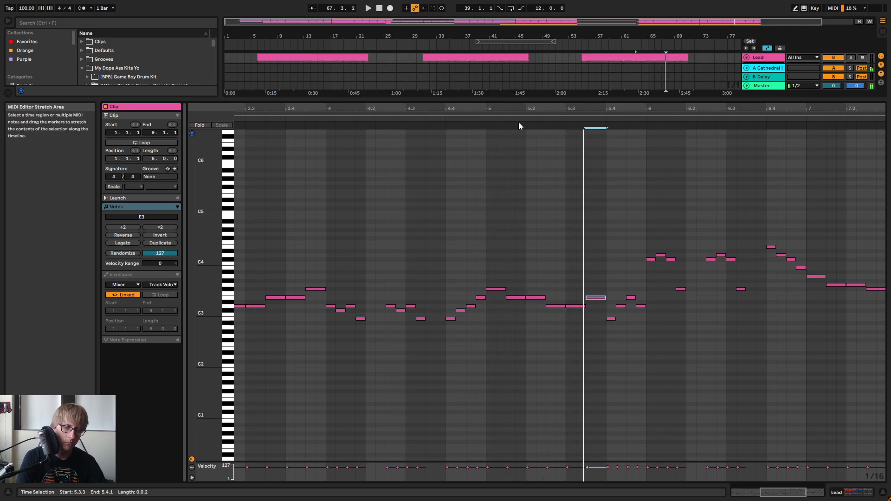
{"action": "double_click", "coordinate": [594, 289]}
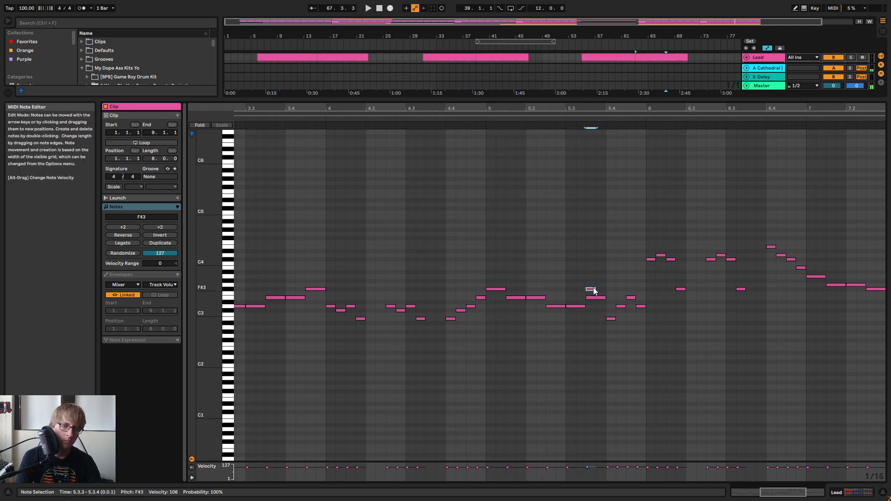
{"action": "double_click", "coordinate": [600, 300]}
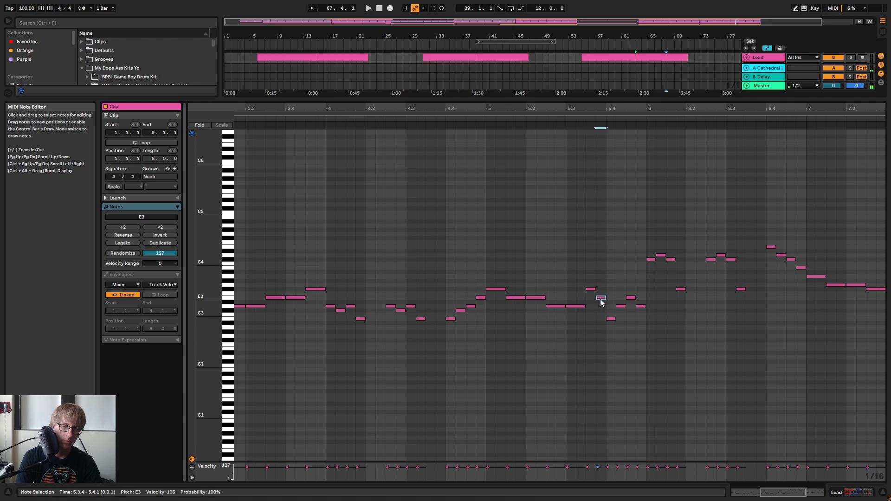
{"action": "key", "text": "space"}
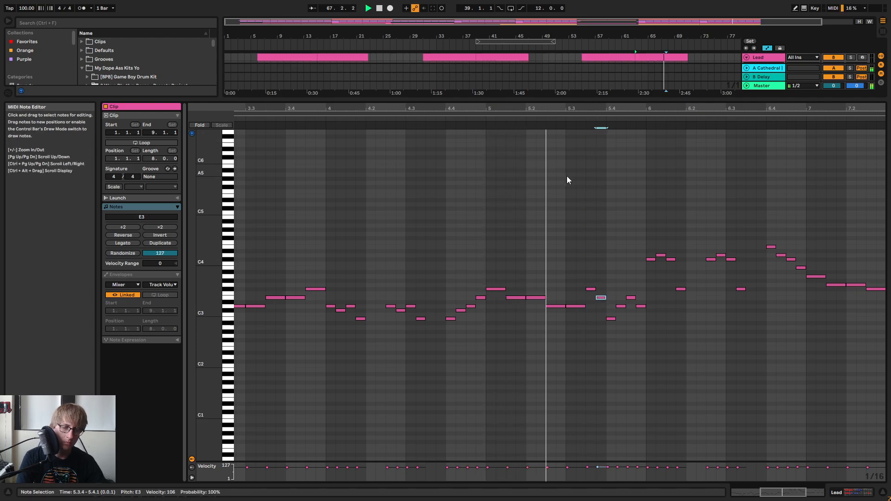
{"action": "key", "text": "space"}
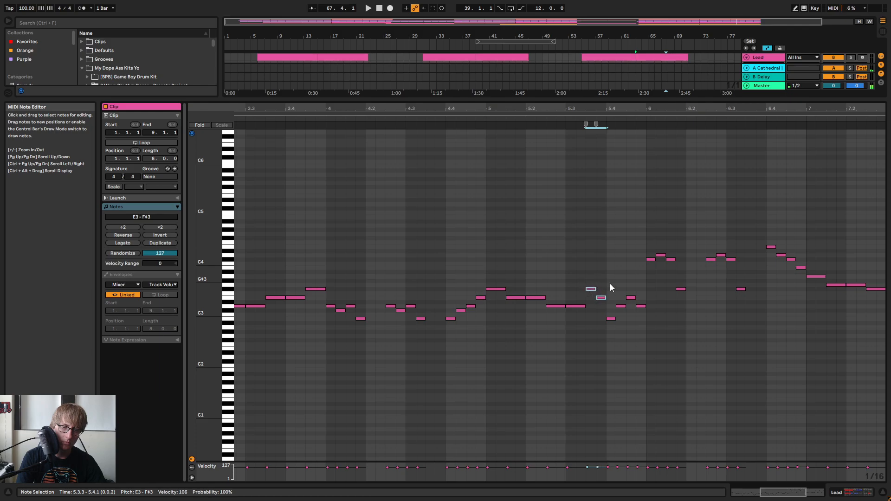
Replace the sixteenths in beat 5.4 with a descending run of F#3, E3, D3 and C#3, and play bar 5
{"action": "left_click", "coordinate": [612, 287]}
{"action": "double_click", "coordinate": [613, 290]}
{"action": "double_click", "coordinate": [620, 298]}
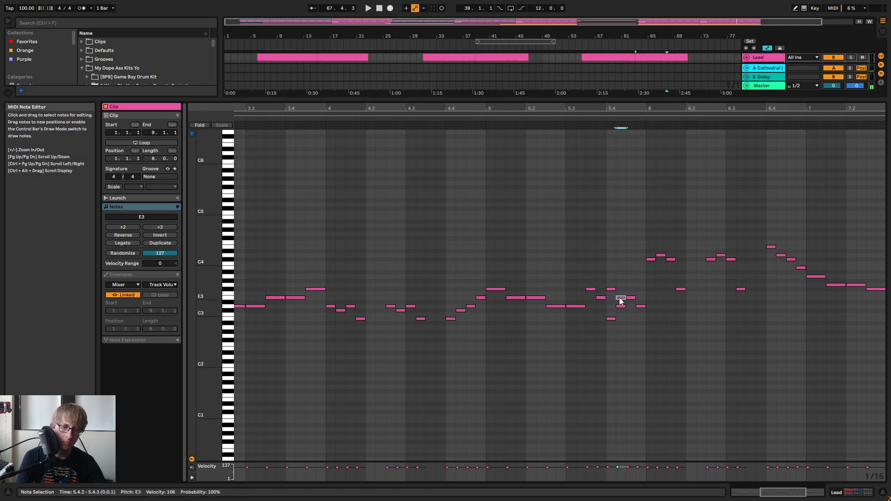
{"action": "double_click", "coordinate": [631, 307]}
{"action": "double_click", "coordinate": [643, 311]}
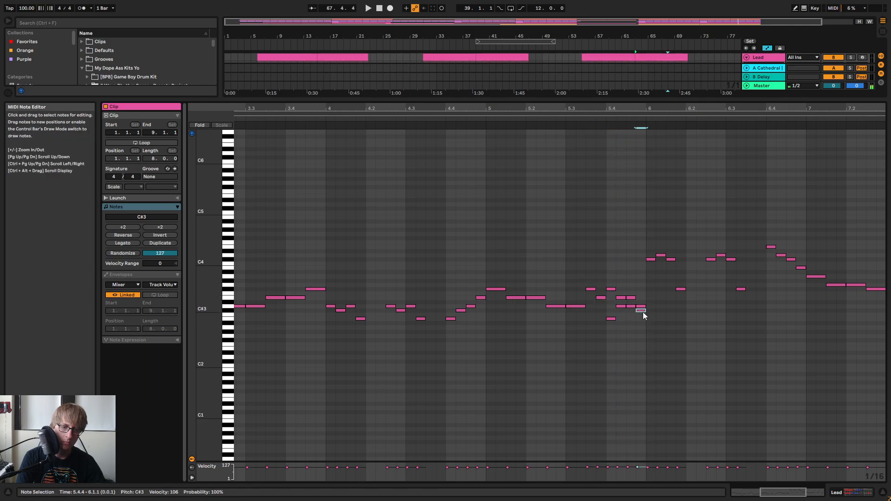
{"action": "double_click", "coordinate": [641, 307]}
{"action": "double_click", "coordinate": [630, 298]}
{"action": "double_click", "coordinate": [622, 306]}
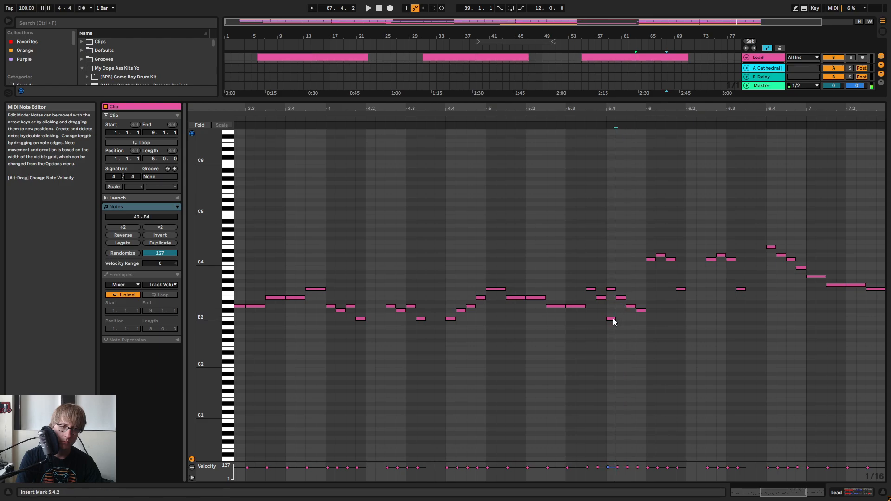
{"action": "double_click", "coordinate": [613, 319]}
{"action": "left_click", "coordinate": [449, 133]}
{"action": "key", "text": "space"}
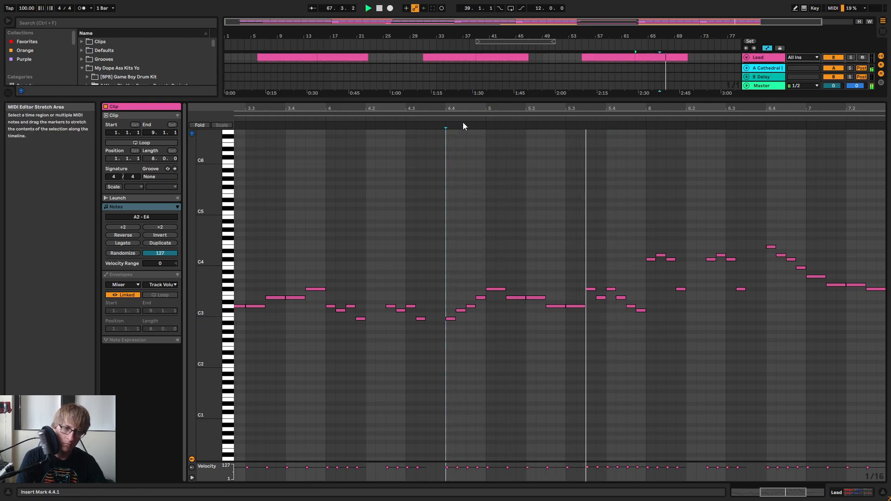
{"action": "key", "text": "space"}
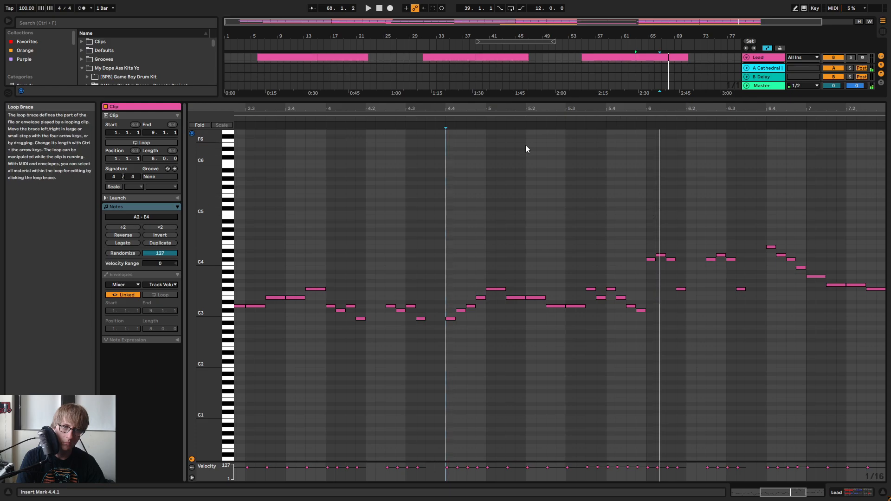
Lower all the notes from 6.1.1 to 6.3.3 by one octave
{"action": "left_click", "coordinate": [654, 294]}
{"action": "left_click_drag", "start_coordinate": [647, 300], "coordinate": [742, 223]}
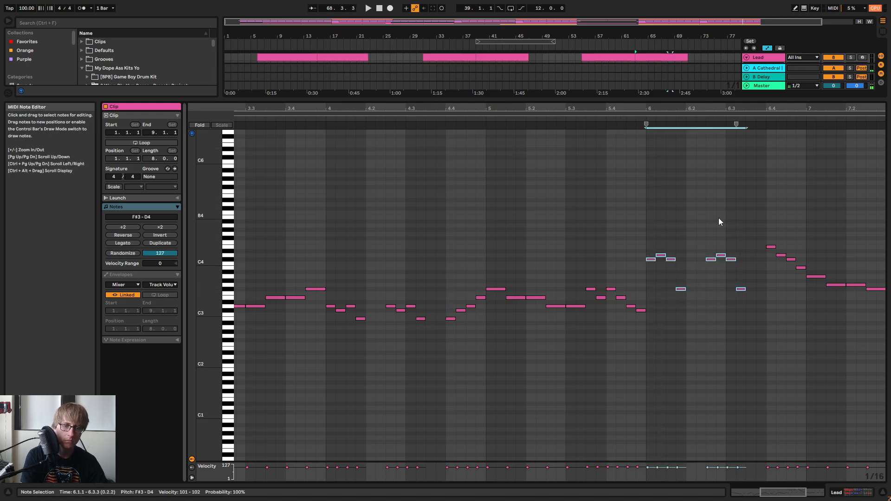
{"action": "key", "text": "shift+Down"}
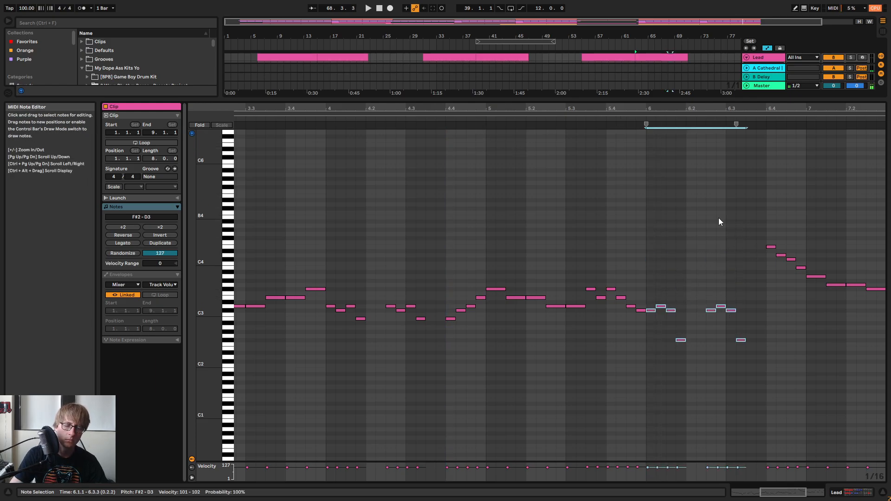
Play the melody from bar 5 into bar 6 to check the notes lowered by an octave
{"action": "left_click", "coordinate": [456, 116]}
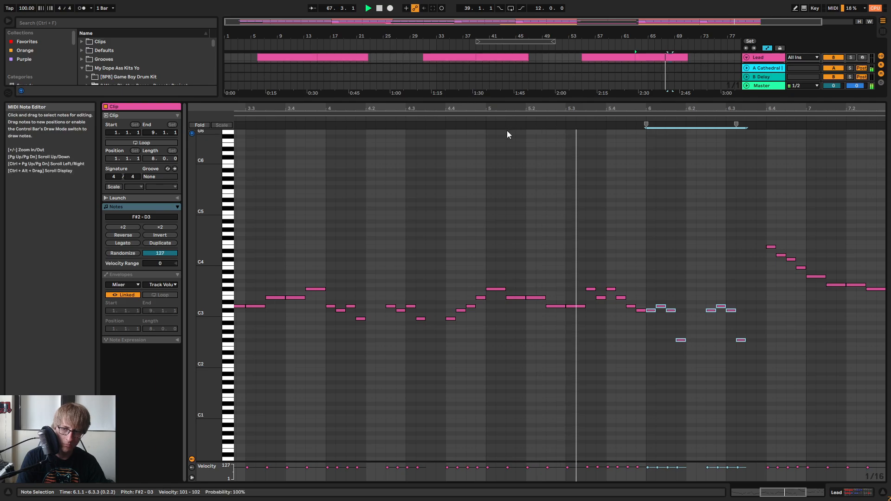
{"action": "key", "text": "space"}
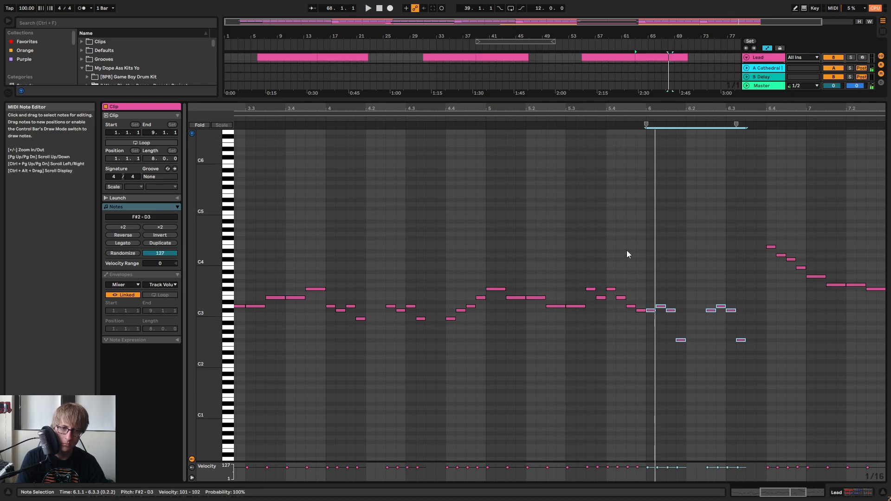
{"action": "left_click", "coordinate": [546, 114]}
{"action": "left_click", "coordinate": [543, 118]}
{"action": "left_click", "coordinate": [691, 219]}
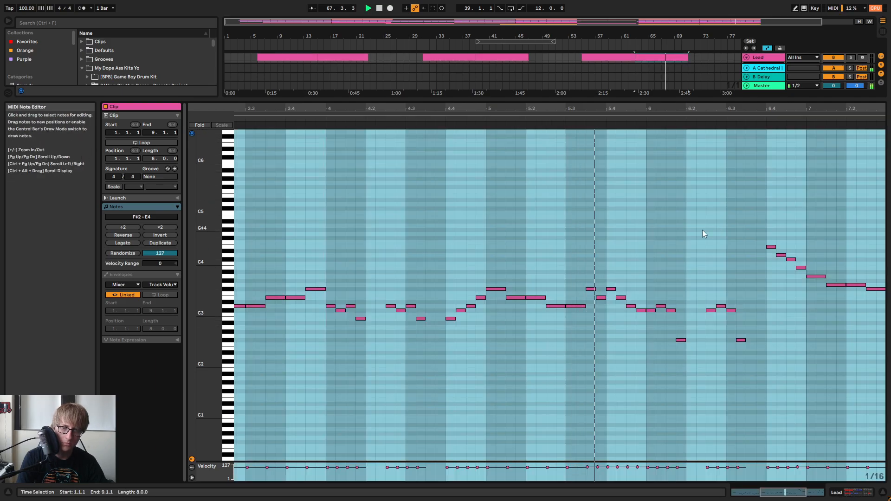
{"action": "key", "text": "space"}
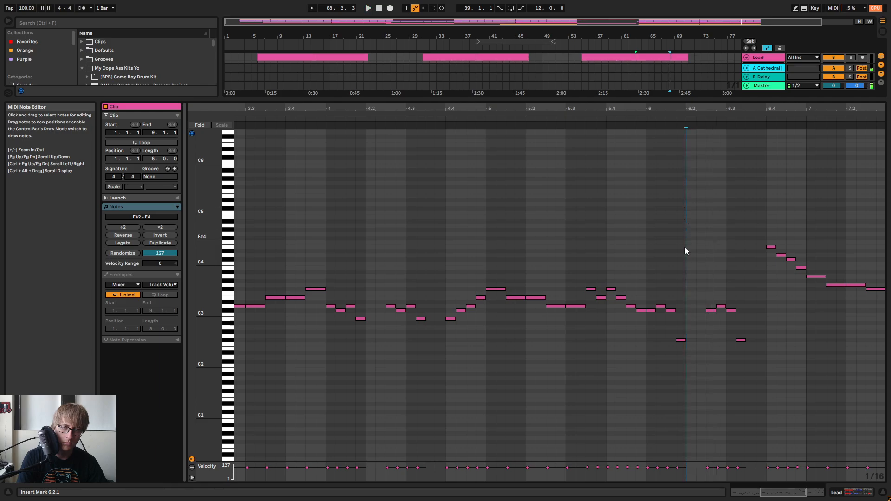
Change the four sixteenths in beat 6.1 to B2, C#3, B2 and D3, and play them
{"action": "left_click", "coordinate": [650, 310]}
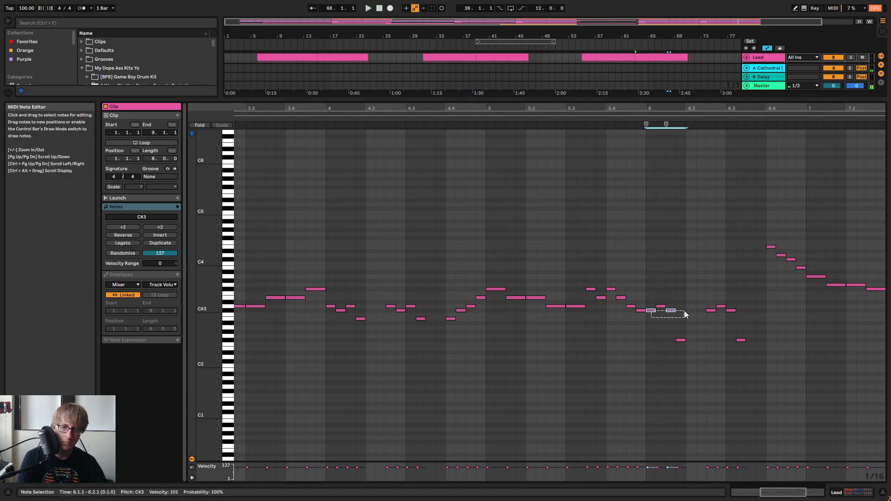
{"action": "left_click_drag", "start_coordinate": [684, 314], "coordinate": [684, 310]}
{"action": "key", "text": "Down"}
{"action": "key", "text": "Down"}
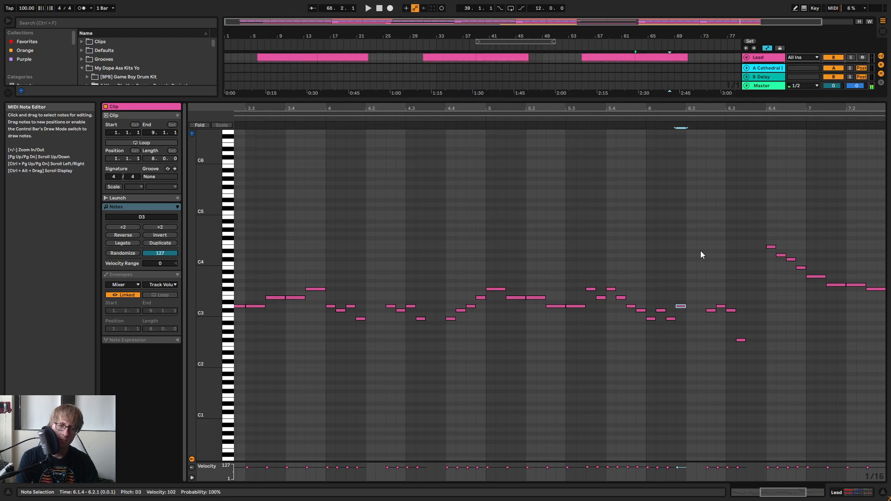
{"action": "left_click", "coordinate": [592, 123]}
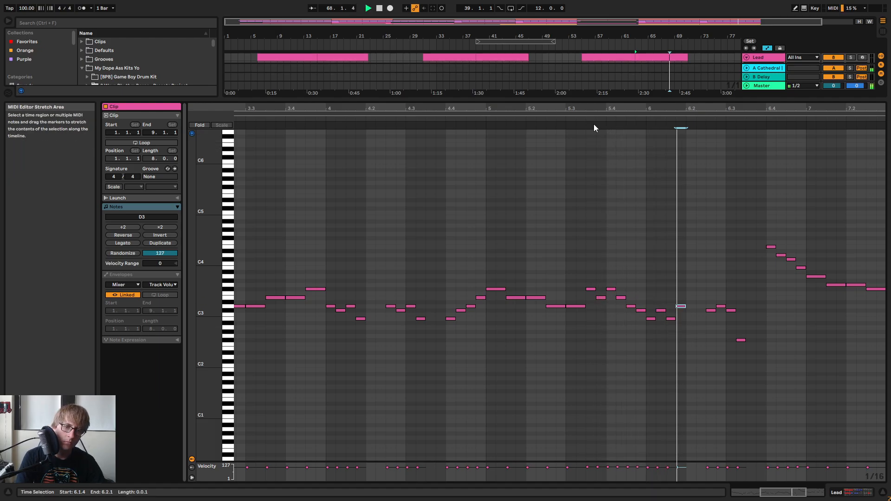
Replace the notes from 6.2.3 to 6.3.3 with a copy of beat 6.1's B2, C#3, B2, D3 pattern, starting at 6.2.3
{"action": "left_click", "coordinate": [735, 358]}
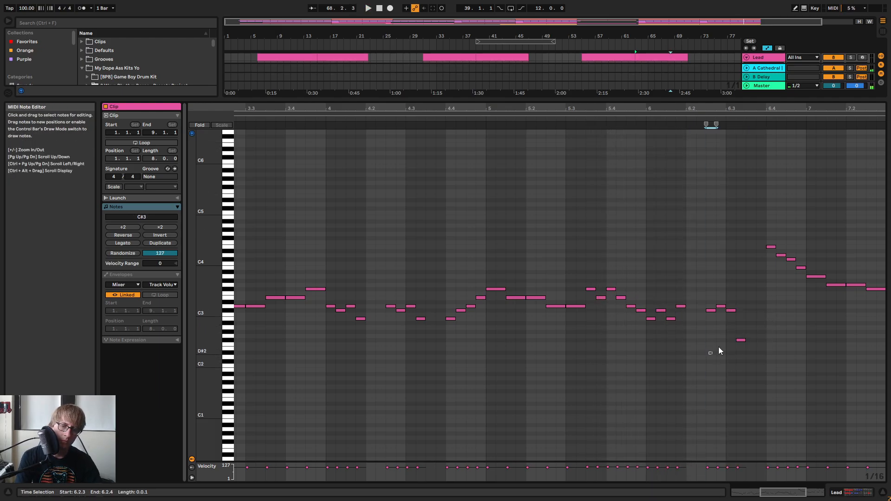
{"action": "left_click_drag", "start_coordinate": [718, 346], "coordinate": [769, 298]}
{"action": "key", "text": "Delete"}
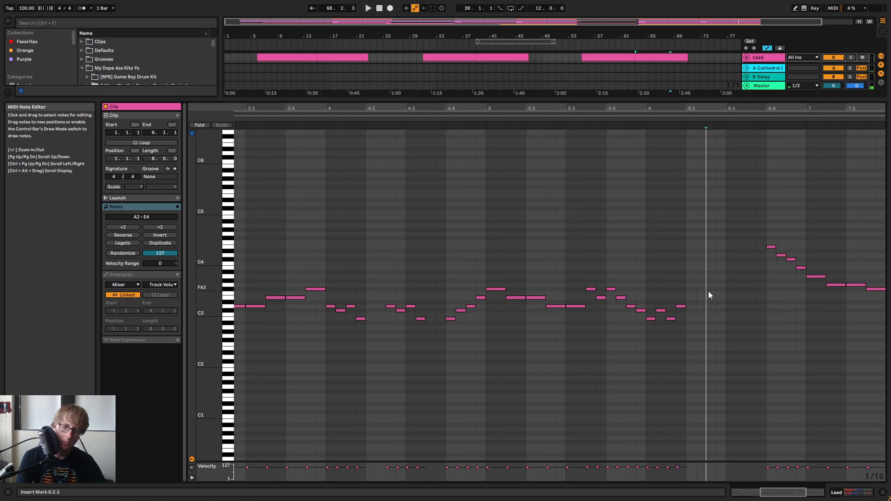
{"action": "left_click_drag", "start_coordinate": [643, 123], "coordinate": [625, 119]}
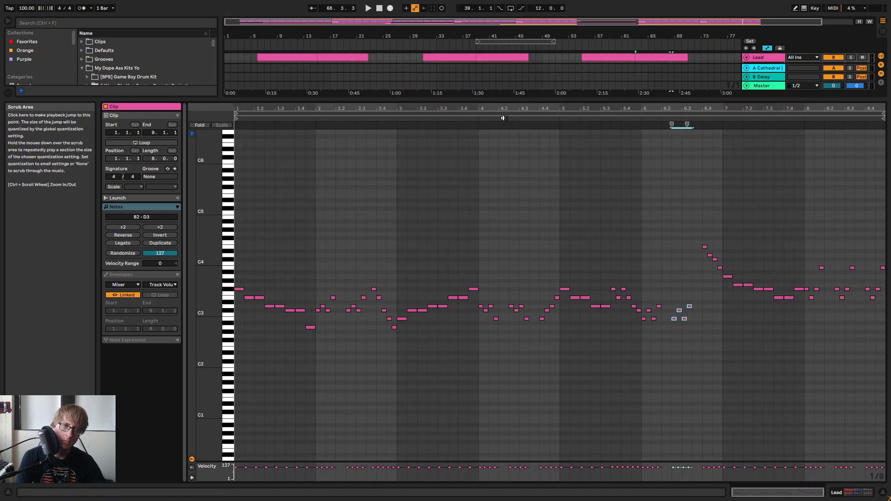
Play bars 5 and 6 with the repeated four-note pattern
{"action": "key", "text": "space"}
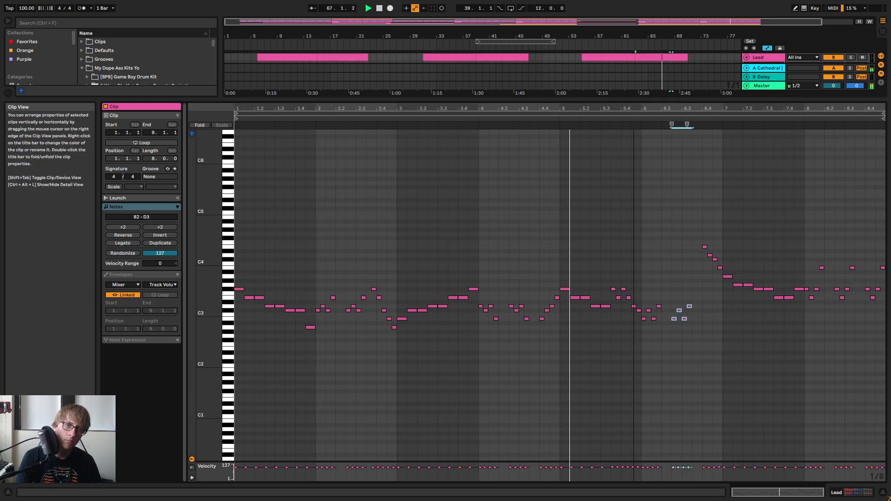
{"action": "mouse_move", "coordinate": [659, 100]}
{"action": "left_mouse_down"}
{"action": "mouse_move", "coordinate": [644, 163]}
{"action": "mouse_move", "coordinate": [648, 98]}
{"action": "left_mouse_up"}
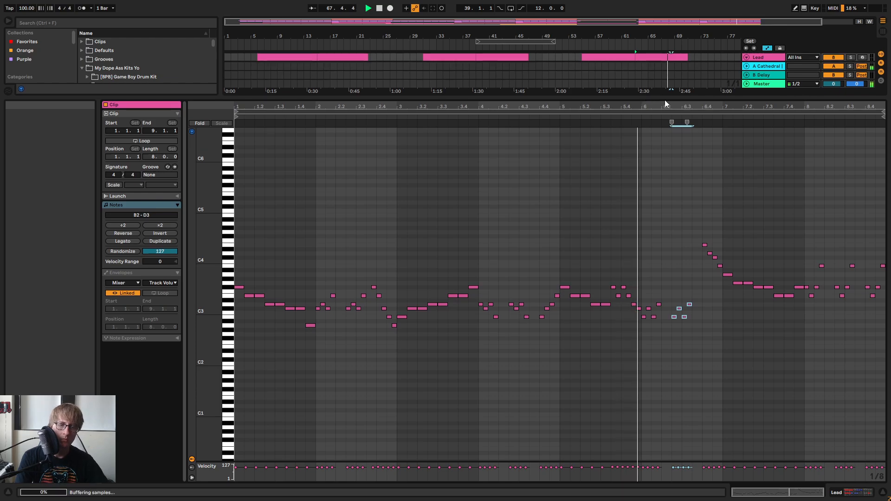
{"action": "key", "text": "space"}
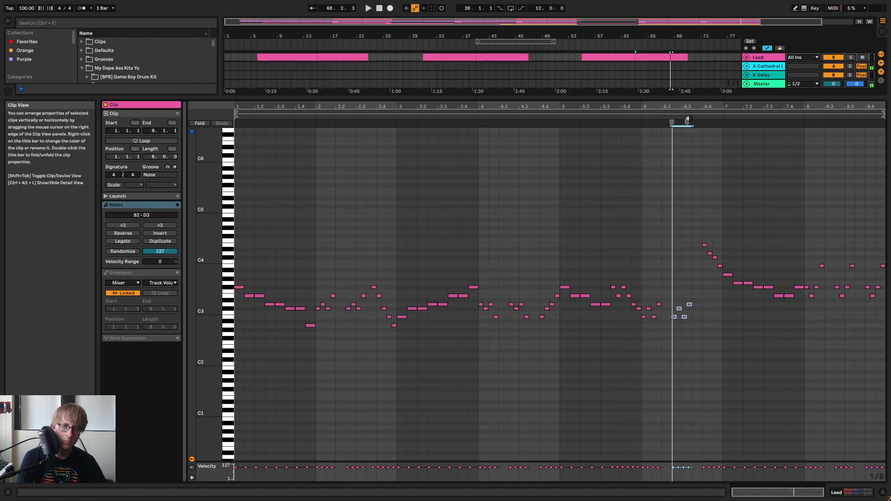
{"action": "left_click", "coordinate": [663, 120]}
{"action": "left_click_drag", "start_coordinate": [702, 105], "coordinate": [689, 130]}
{"action": "key", "text": "space"}
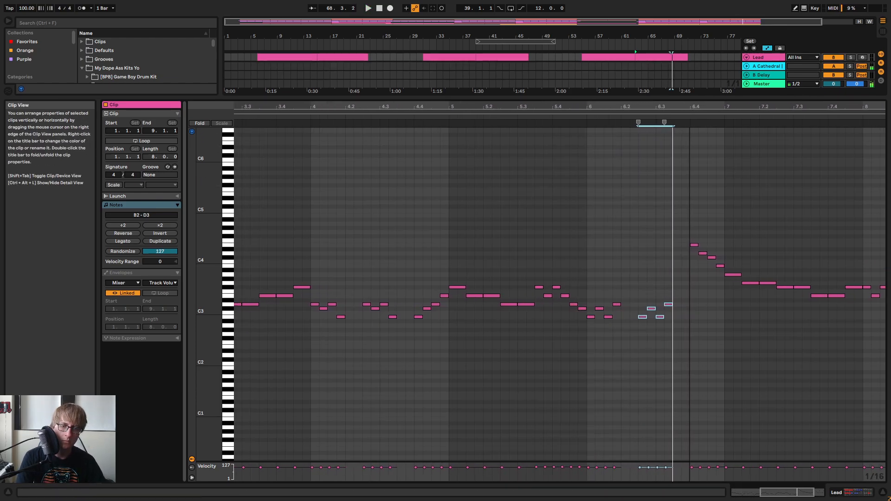
Raise the last note of the repeated pattern, at 6.3.2, to E3 and play bar 6
{"action": "left_click", "coordinate": [669, 304]}
{"action": "key", "text": "Up"}
{"action": "key", "text": "Up"}
{"action": "left_click", "coordinate": [501, 121]}
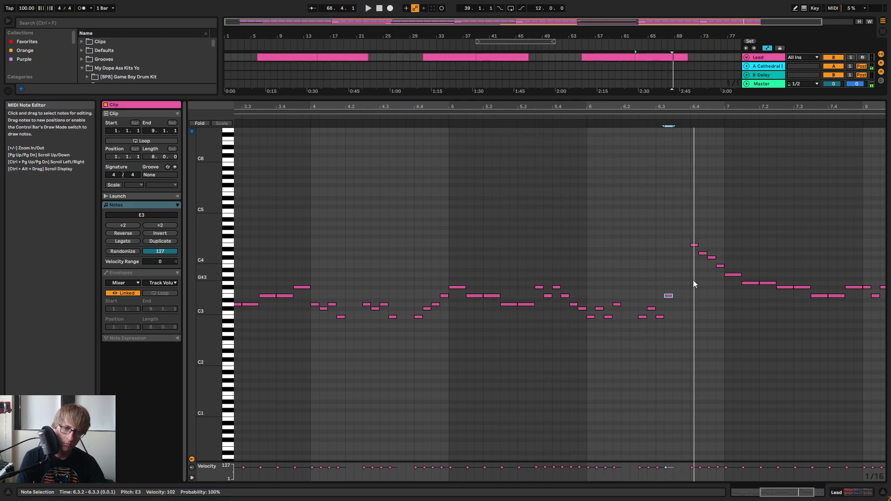
Lower the descending run in beat 6.4 by one octave and play bar 6
{"action": "mouse_move", "coordinate": [735, 232]}
{"action": "left_mouse_down"}
{"action": "mouse_move", "coordinate": [715, 220]}
{"action": "mouse_move", "coordinate": [731, 215]}
{"action": "mouse_move", "coordinate": [718, 238]}
{"action": "left_mouse_up"}
{"action": "key", "text": "shift+Down"}
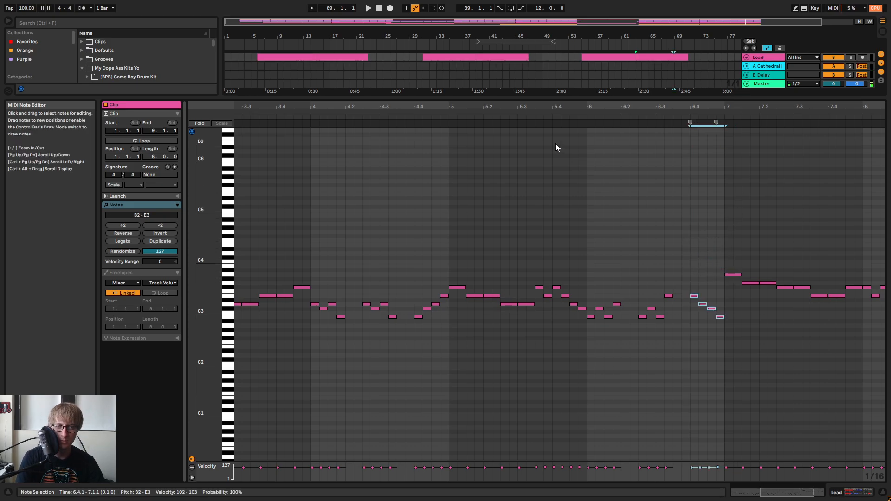
{"action": "left_click", "coordinate": [525, 123]}
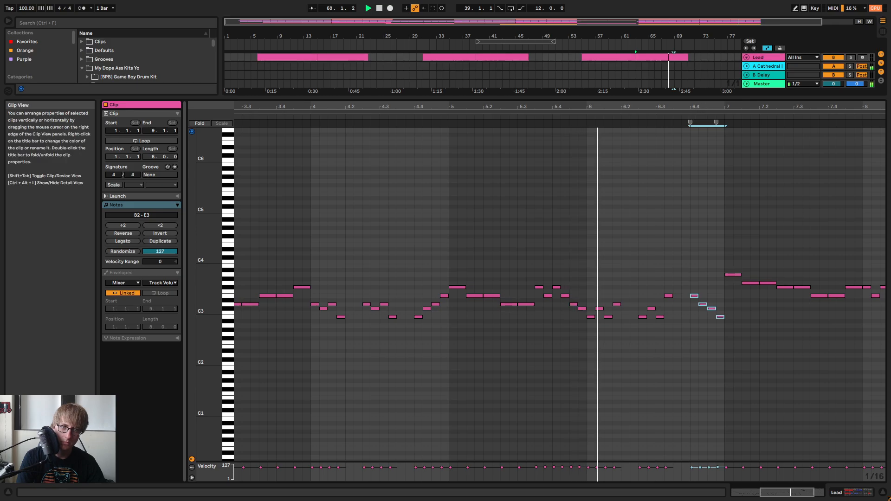
{"action": "left_click_drag", "start_coordinate": [525, 107], "coordinate": [332, 115]}
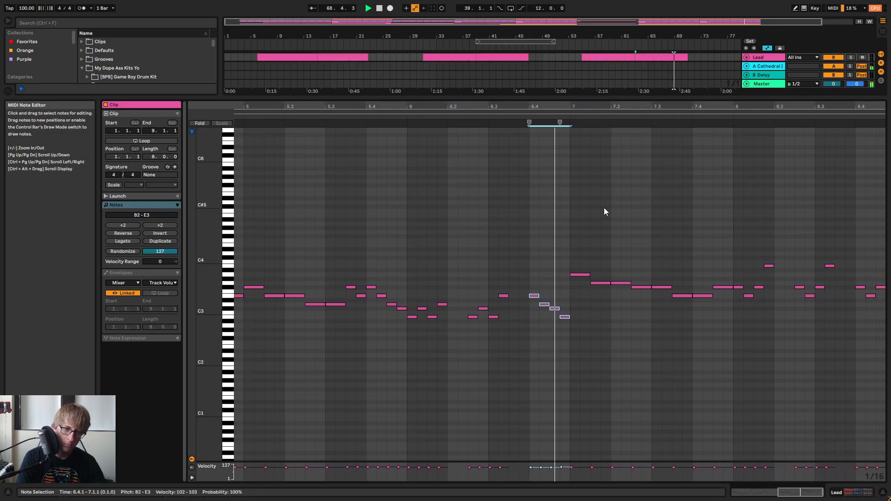
Lower the held note at 7.1.1 and the notes from 7.1.3 to 8.1.2 by one octave, and play the passage leading into them
{"action": "left_click", "coordinate": [579, 275]}
{"action": "key", "text": "space"}
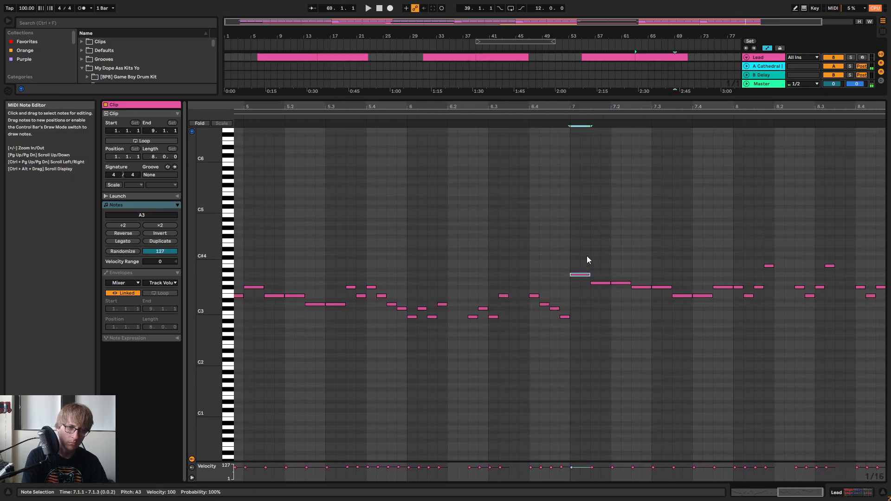
{"action": "key", "text": "shift+Down"}
{"action": "left_click_drag", "start_coordinate": [596, 308], "coordinate": [718, 243]}
{"action": "key", "text": "shift+Down"}
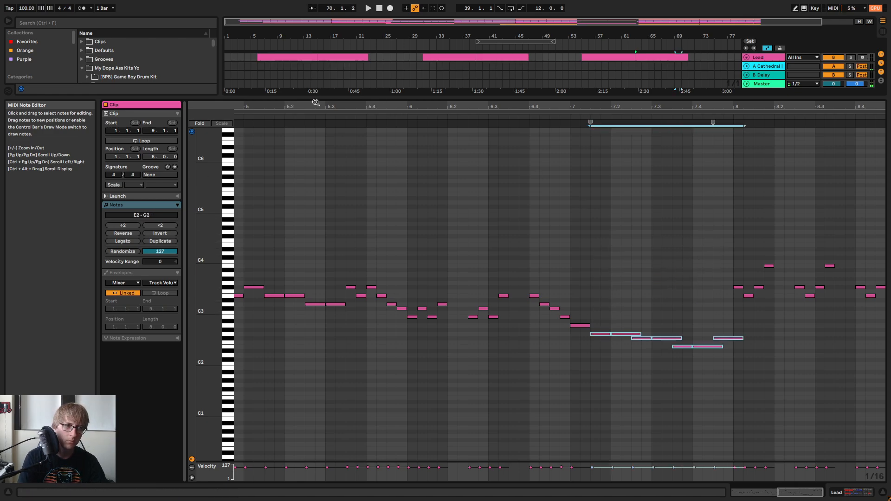
{"action": "left_click", "coordinate": [312, 117]}
{"action": "left_click_drag", "start_coordinate": [478, 103], "coordinate": [529, 97]}
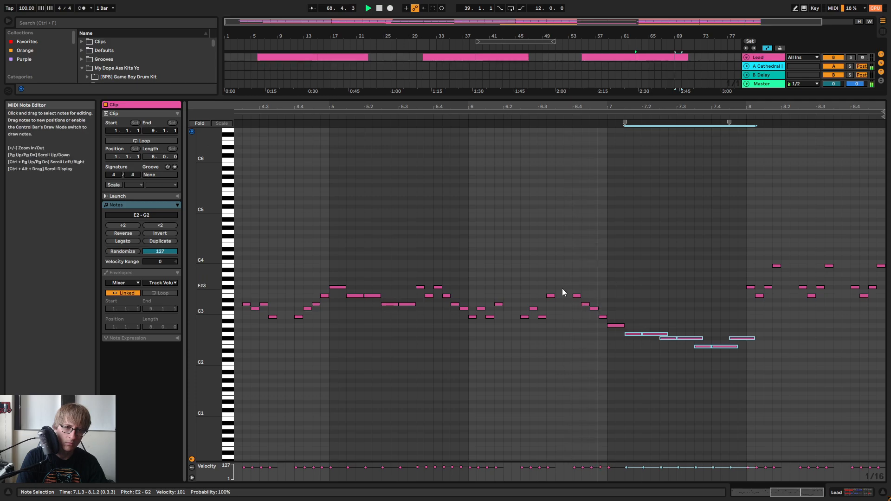
Lower the note at 6.3.2 to D3 and play bar 6
{"action": "left_click", "coordinate": [547, 305]}
{"action": "key", "text": "space"}
{"action": "key", "text": "Down"}
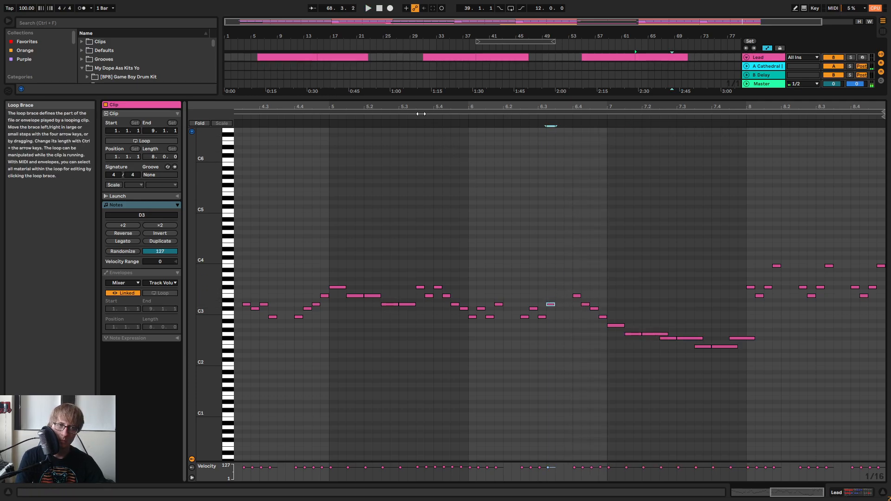
{"action": "key", "text": "space"}
{"action": "left_click", "coordinate": [661, 196]}
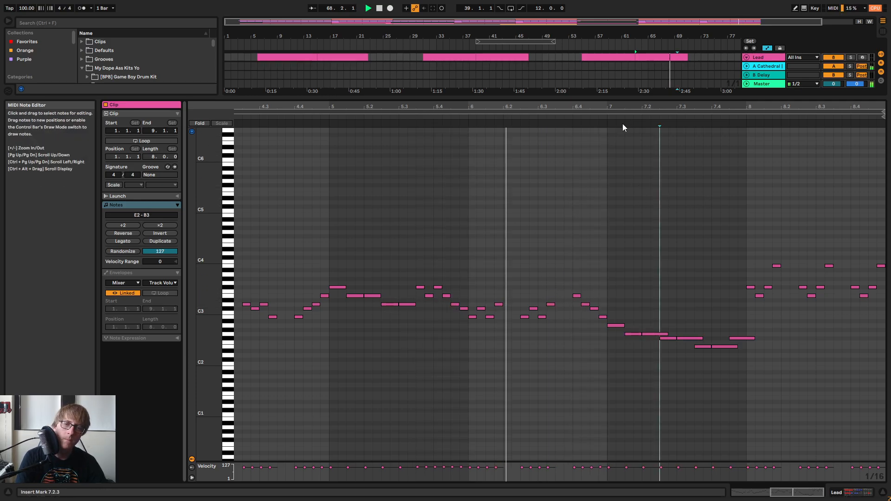
{"action": "left_click_drag", "start_coordinate": [647, 109], "coordinate": [649, 108]}
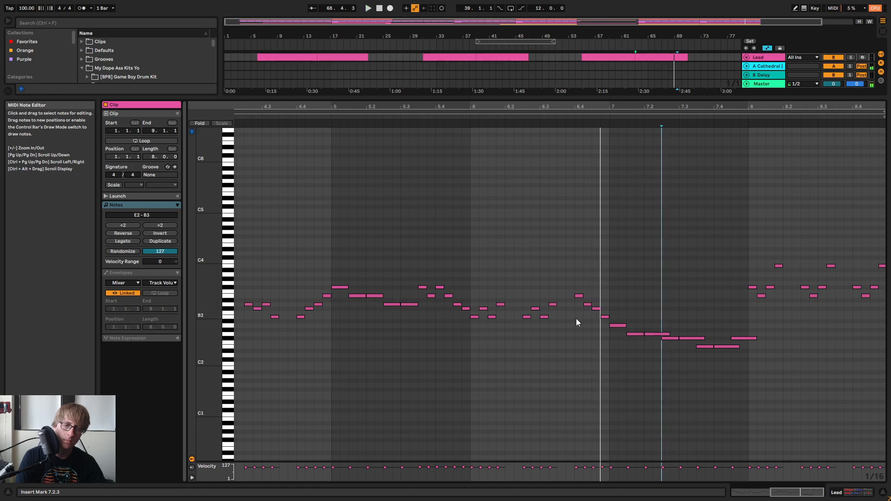
{"action": "key", "text": "space"}
Replace the descending run in beat 6.4 with B2, C#3 and B2 on its first three sixteenths, and play bar 6
{"action": "left_click_drag", "start_coordinate": [576, 319], "coordinate": [580, 294]}
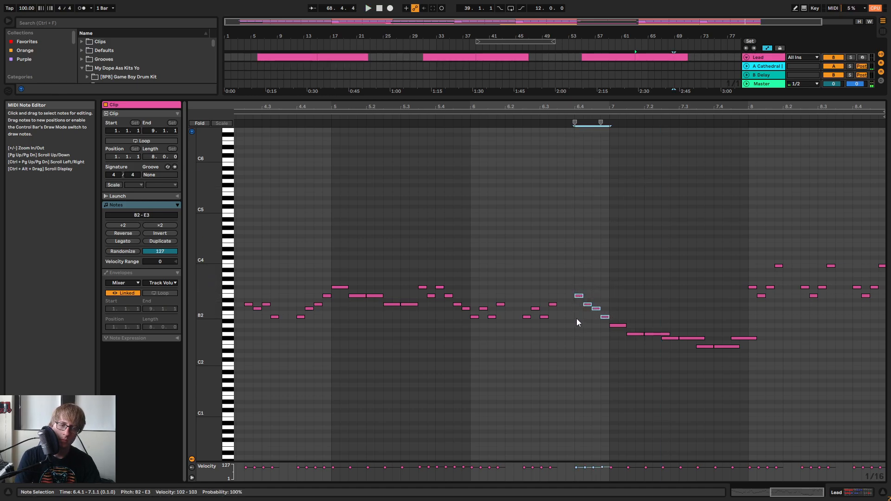
{"action": "double_click", "coordinate": [577, 317]}
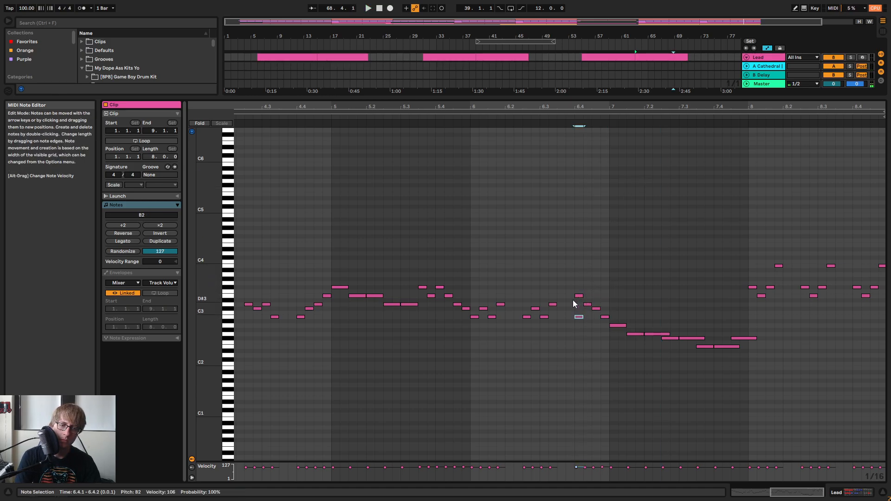
{"action": "double_click", "coordinate": [580, 295]}
{"action": "double_click", "coordinate": [589, 309]}
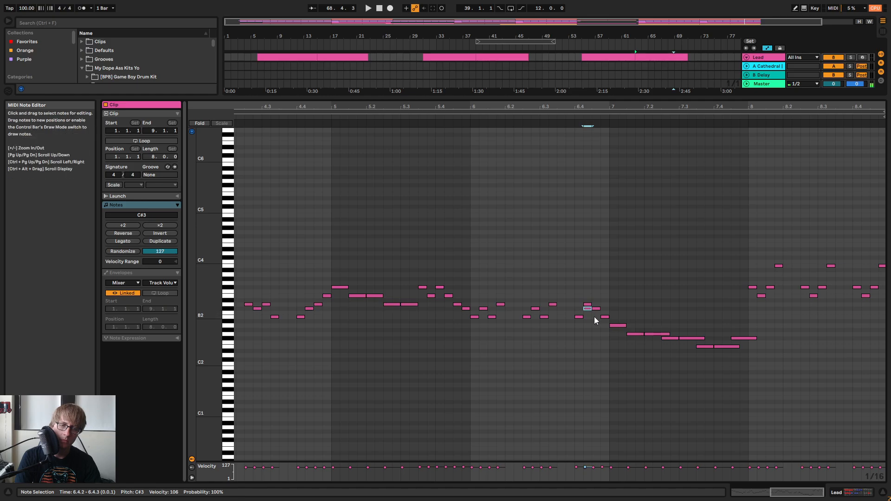
{"action": "double_click", "coordinate": [594, 317]}
{"action": "double_click", "coordinate": [606, 318]}
{"action": "double_click", "coordinate": [596, 308]}
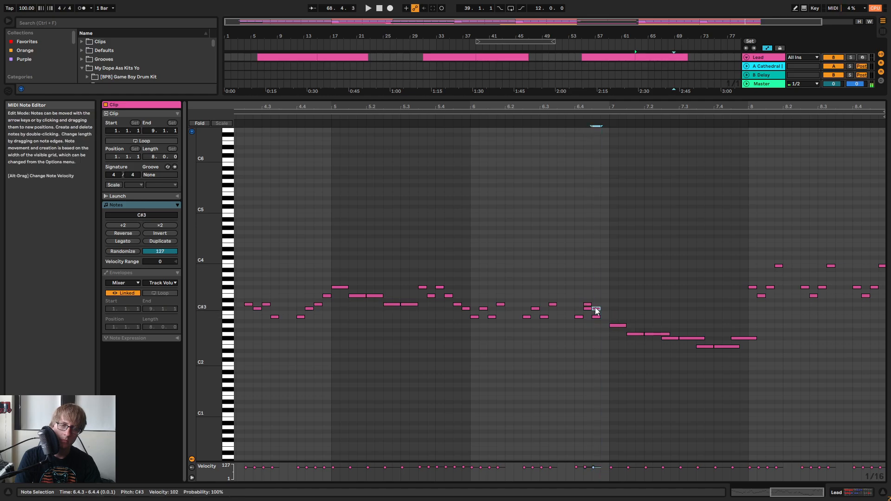
{"action": "double_click", "coordinate": [588, 305]}
{"action": "key", "text": "space"}
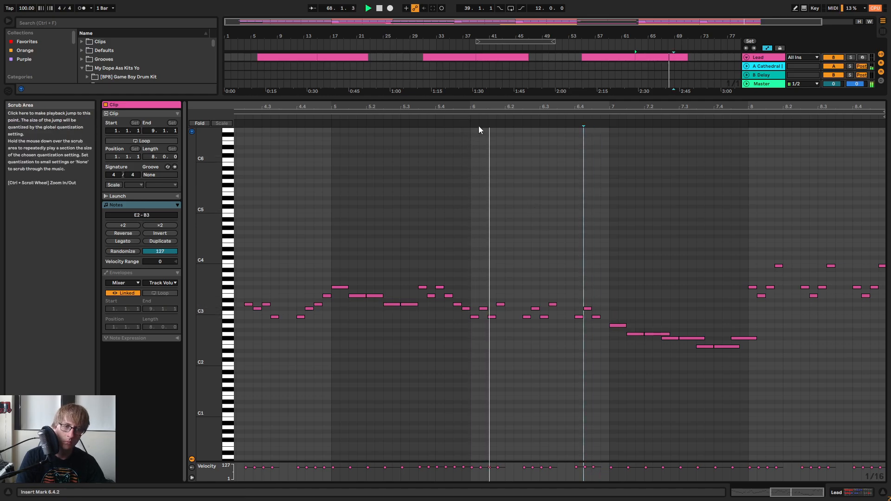
{"action": "key", "text": "space"}
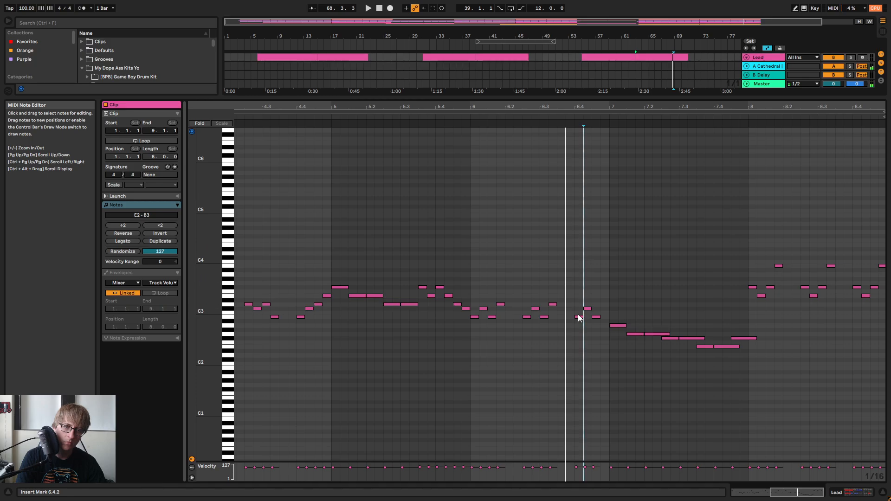
Turn beat 6.4 into a descending run by placing E3 at 6.3.4, D3 at 6.4.1 and A2 at 6.4.4, and play it
{"action": "left_click", "coordinate": [579, 313]}
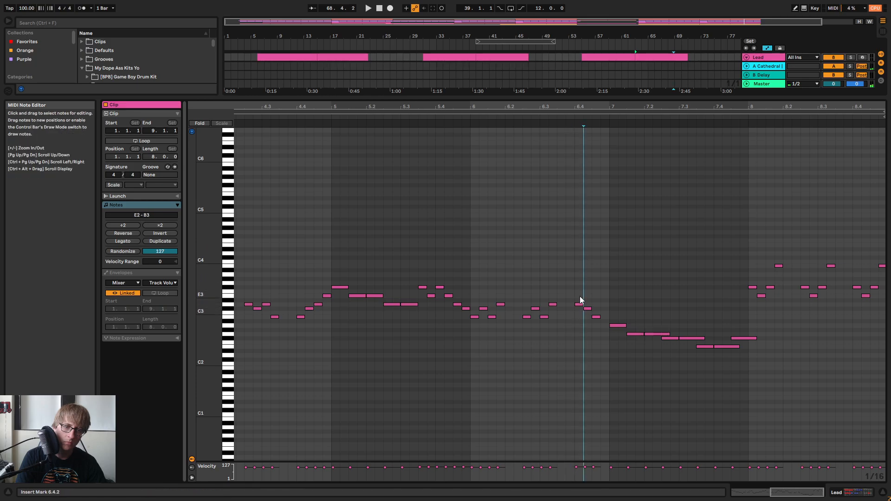
{"action": "double_click", "coordinate": [580, 296]}
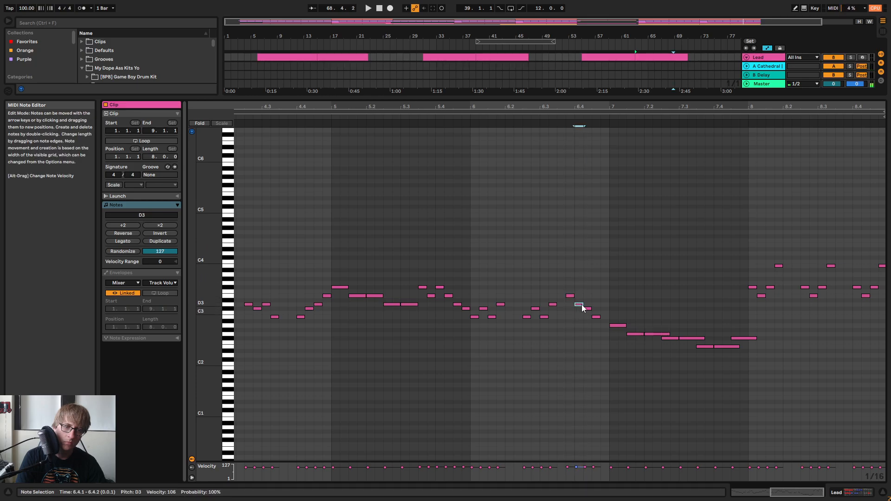
{"action": "double_click", "coordinate": [604, 325]}
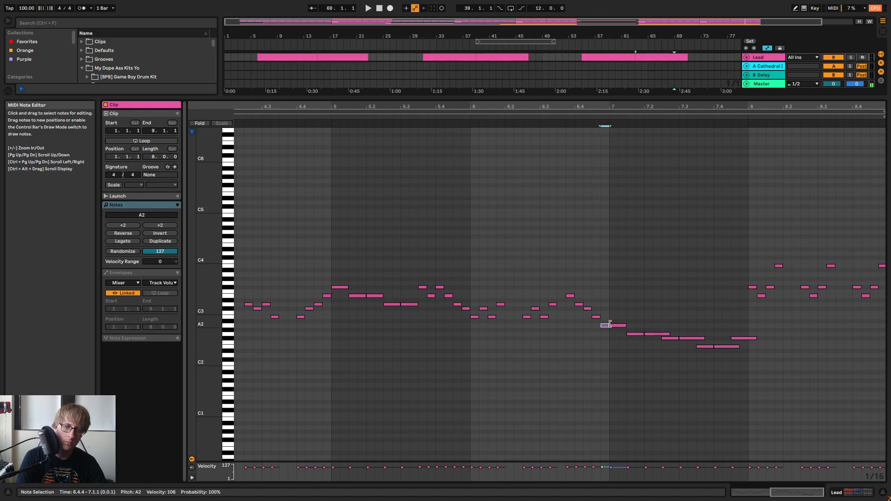
{"action": "left_click", "coordinate": [467, 117]}
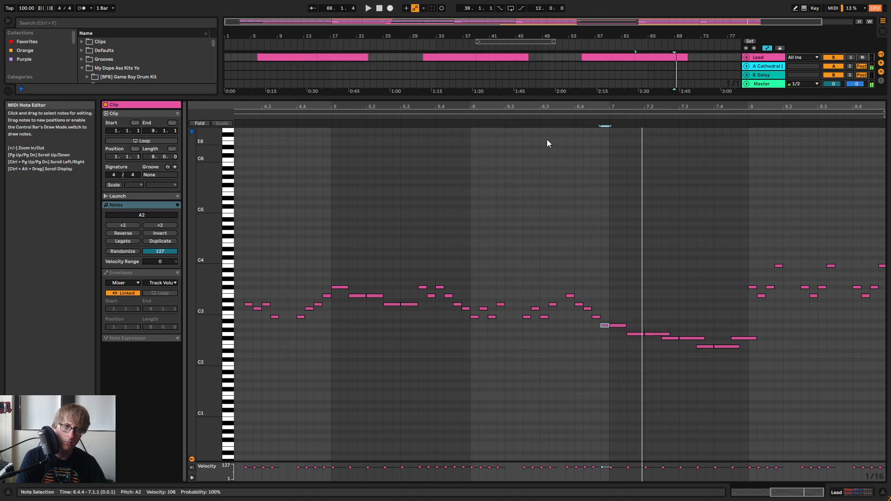
{"action": "left_click", "coordinate": [467, 115]}
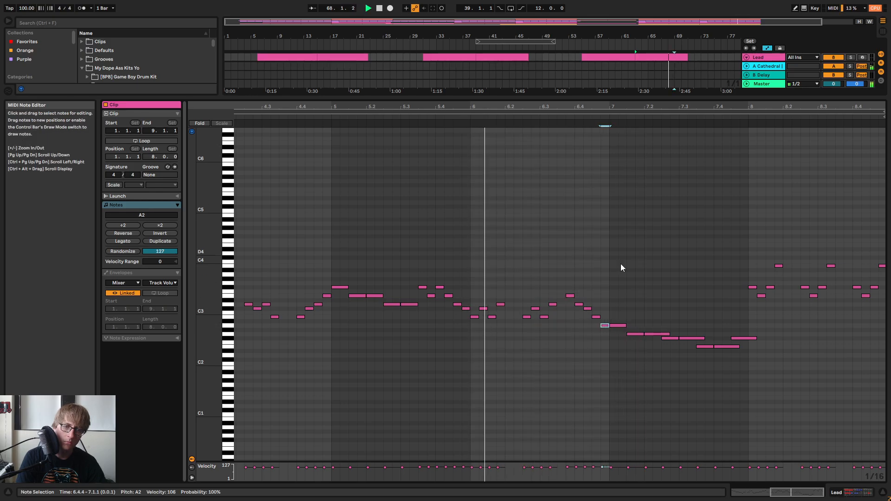
Lower the note at 7.1.1 to G2 and the two notes from 7.1.3 to 7.2.4 to F#2
{"action": "key", "text": "space"}
{"action": "left_click", "coordinate": [622, 326]}
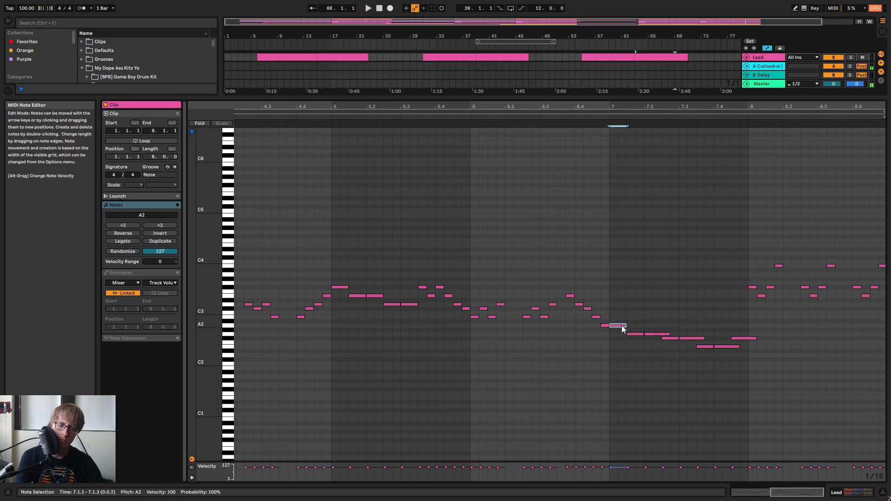
{"action": "key", "text": "Down"}
{"action": "left_click_drag", "start_coordinate": [638, 345], "coordinate": [646, 332]}
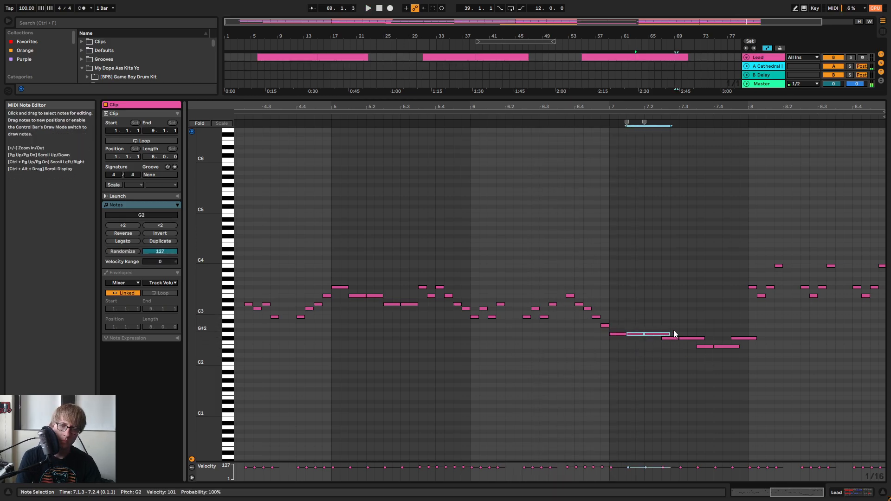
{"action": "key", "text": "Down"}
{"action": "key", "text": "Up"}
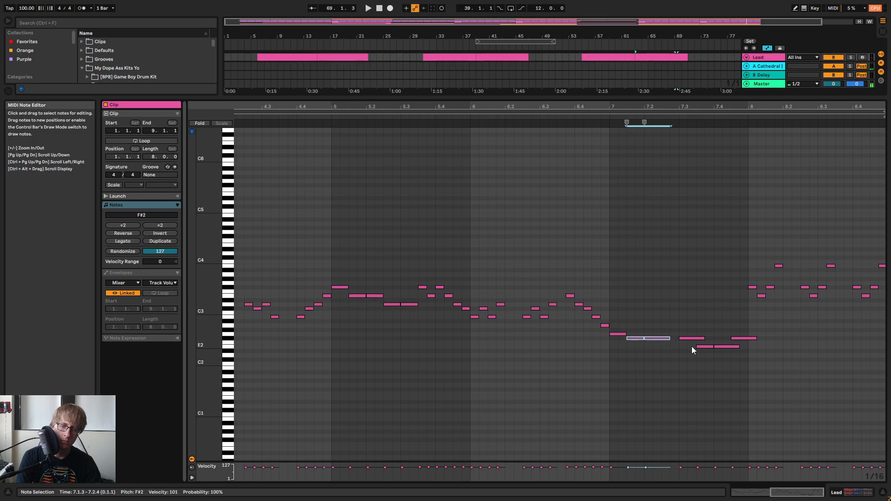
Delete the longer F#2 note at 7.2.1 and play the passage leading into bar 7
{"action": "left_click", "coordinate": [678, 343]}
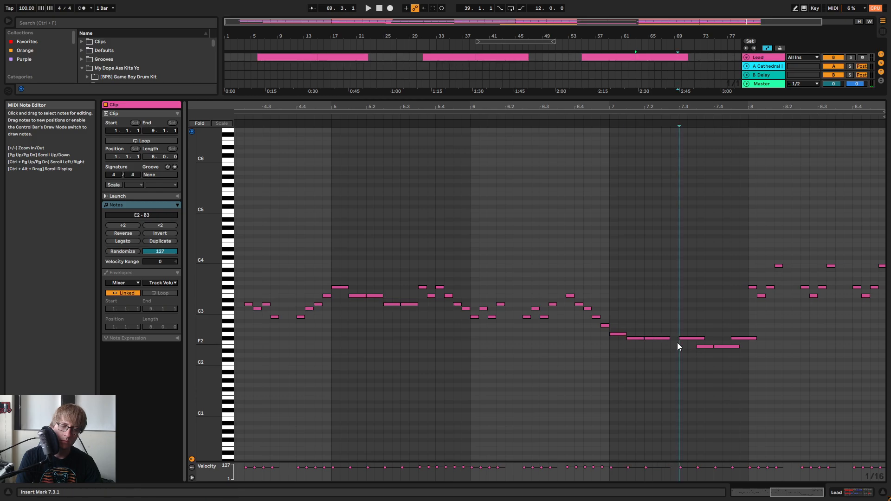
{"action": "left_click", "coordinate": [661, 330]}
{"action": "double_click", "coordinate": [663, 340]}
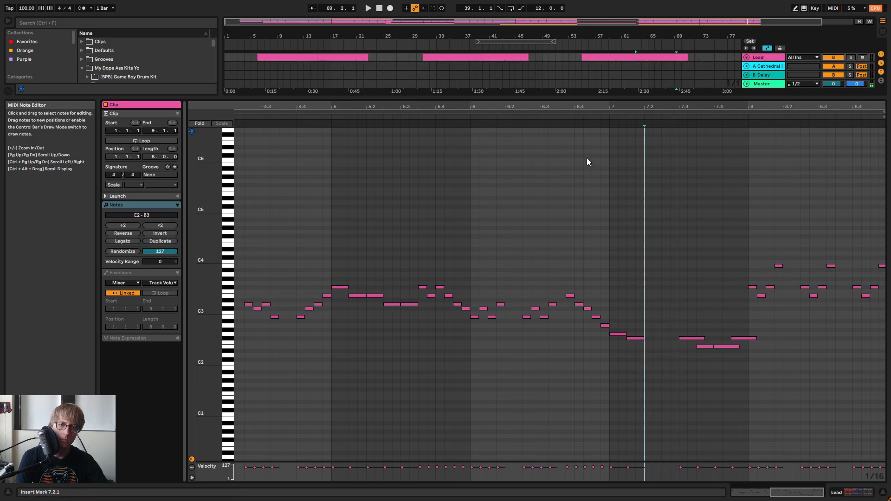
{"action": "left_click", "coordinate": [549, 114]}
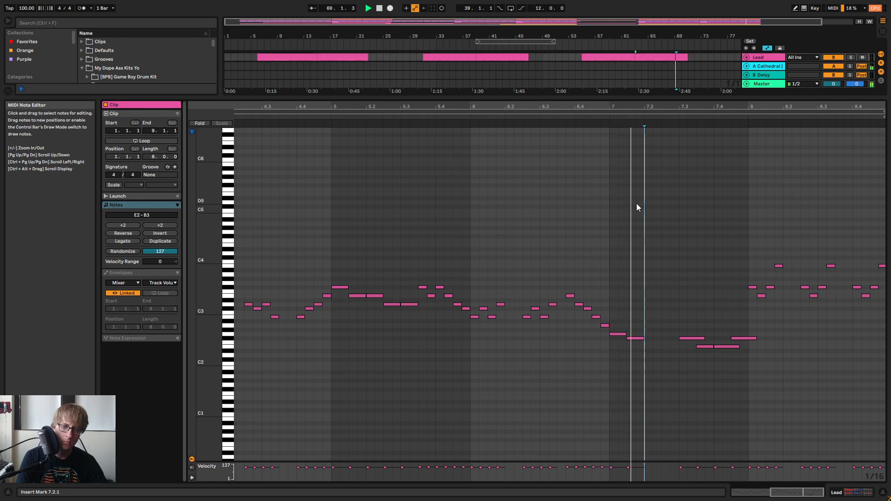
{"action": "key", "text": "space"}
Duplicate the F#2 note to 7.2.1, then fill 7.2.3 to 7.3.3 with a duplicated pair lowered to E2
{"action": "left_click", "coordinate": [638, 338]}
{"action": "key", "text": "ctrl+d"}
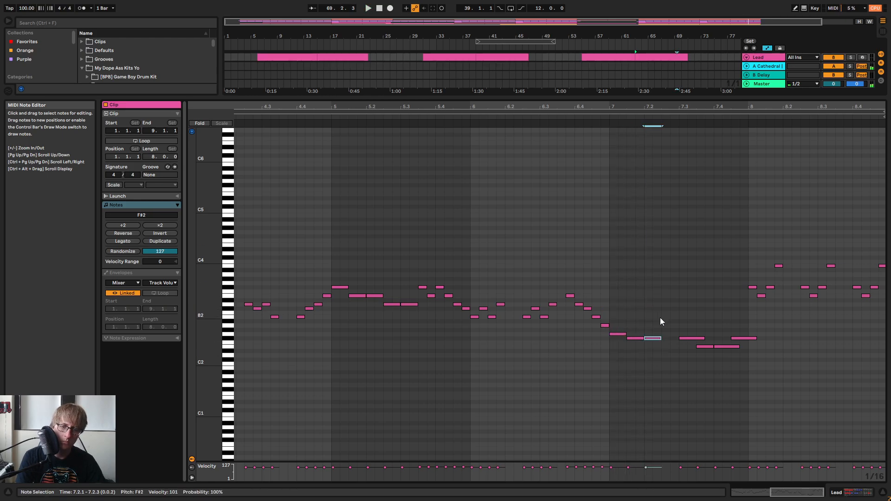
{"action": "key", "text": "ctrl+d"}
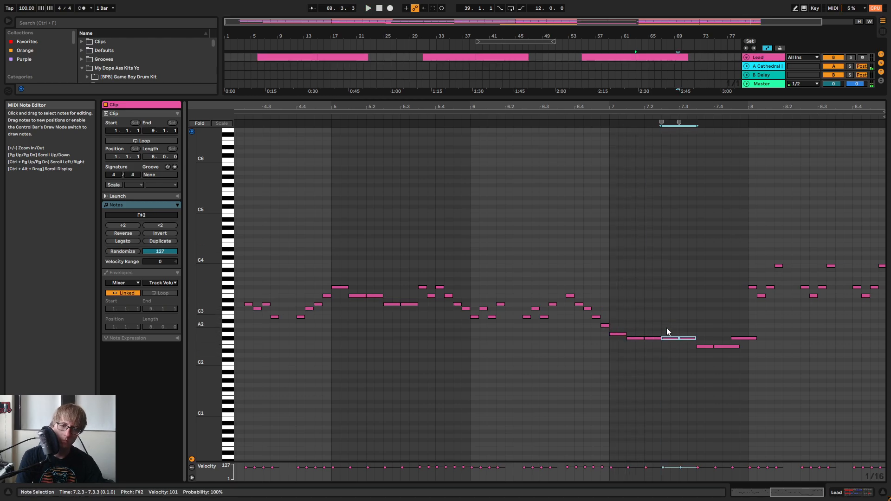
{"action": "key", "text": "Down"}
{"action": "key", "text": "Down"}
Delete the old low notes from 7.3.3 into the start of bar 8, and play the descending line
{"action": "left_click", "coordinate": [692, 342]}
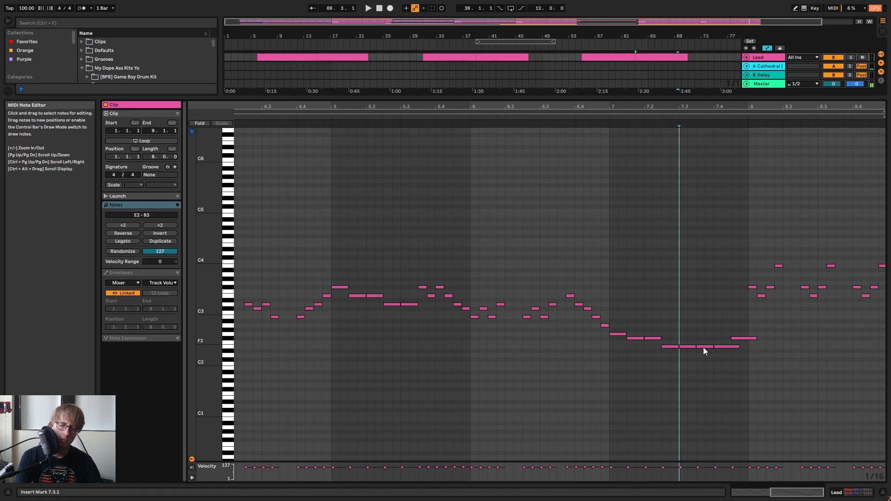
{"action": "left_click_drag", "start_coordinate": [708, 360], "coordinate": [730, 343]}
{"action": "key", "text": "Delete"}
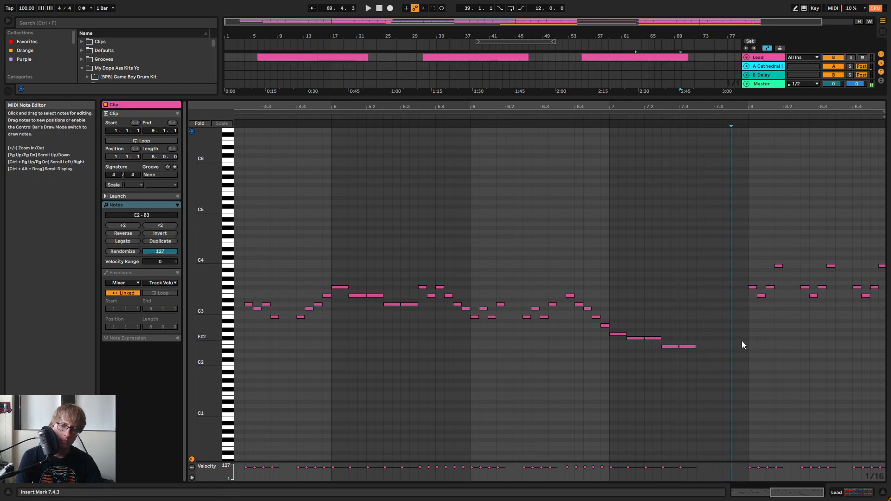
{"action": "left_click_drag", "start_coordinate": [677, 351], "coordinate": [679, 344]}
{"action": "key", "text": "space"}
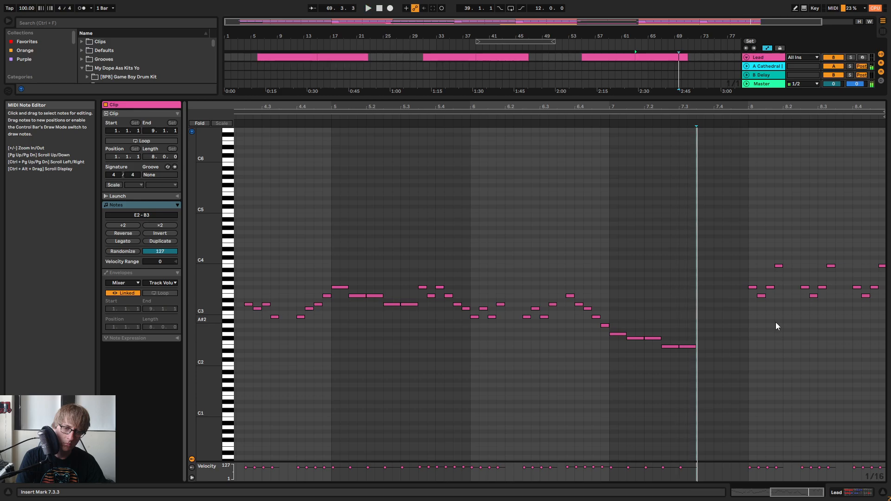
Duplicate the E2 pair to 7.3.3, lower the copies to D2, and play bar 7
{"action": "key", "text": "space"}
{"action": "key", "text": "ctrl+d"}
{"action": "key", "text": "Down"}
{"action": "key", "text": "Down"}
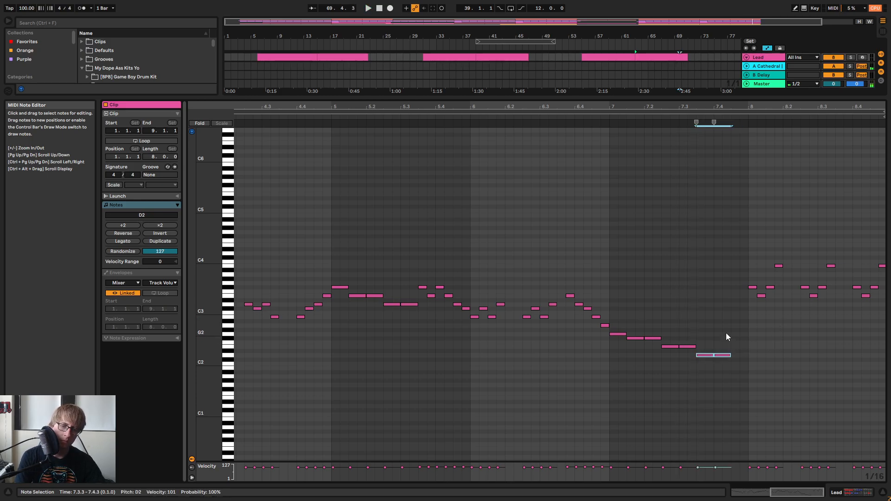
{"action": "left_click", "coordinate": [603, 112]}
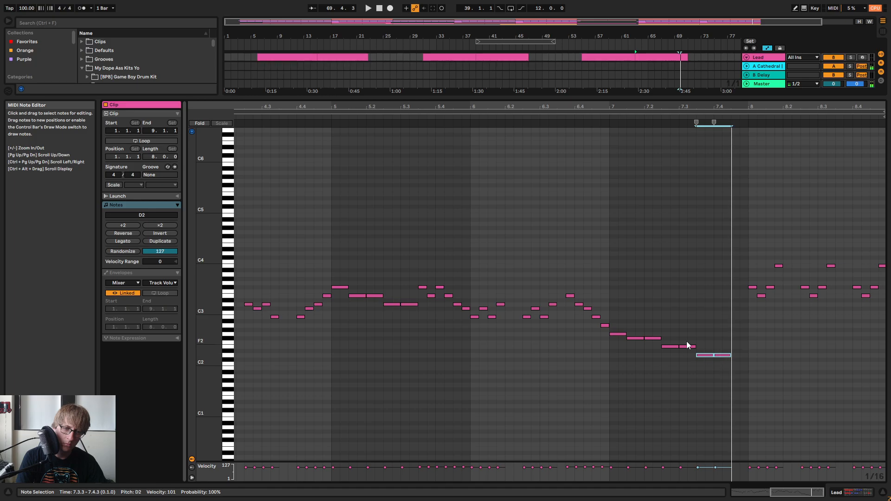
Try a copy of the F#2 pair at 7.4.3, play it into bar 8, and delete it
{"action": "left_click", "coordinate": [643, 339]}
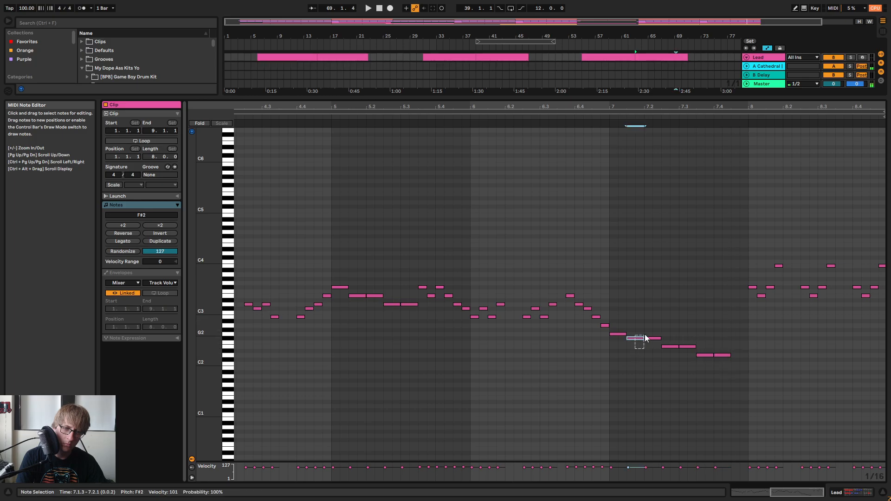
{"action": "left_click", "coordinate": [731, 322]}
{"action": "key", "text": "ctrl+v"}
{"action": "left_click", "coordinate": [603, 112]}
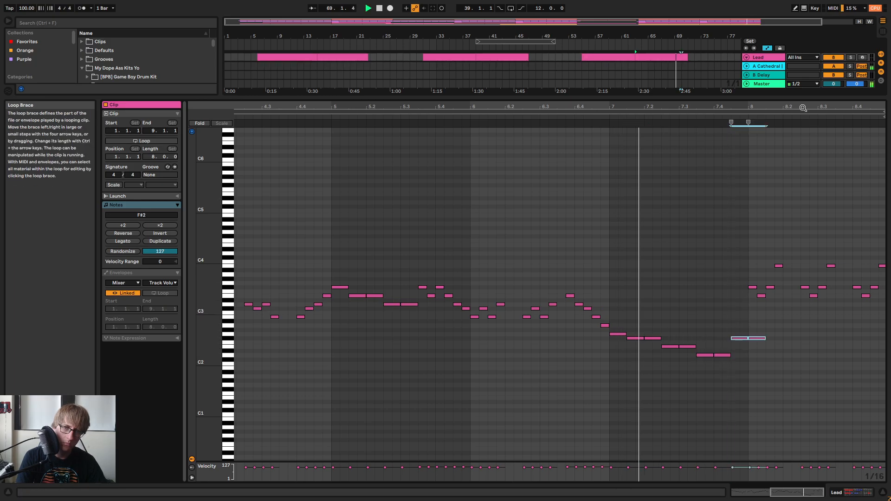
{"action": "left_click_drag", "start_coordinate": [803, 108], "coordinate": [816, 104]}
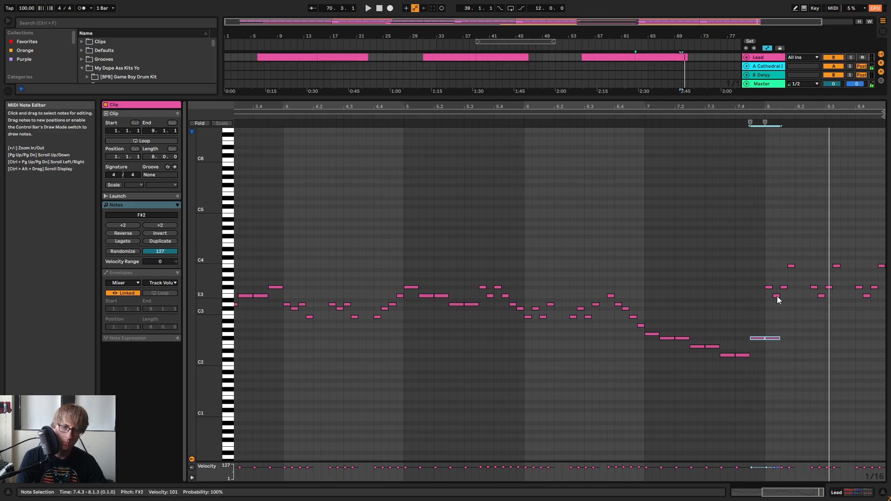
{"action": "key", "text": "Delete"}
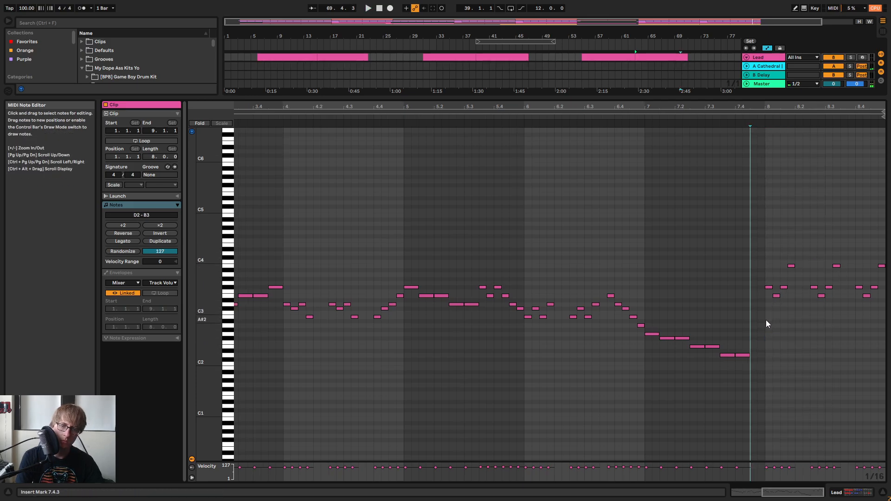
Lower all the notes of bar 8 by one octave and play from bar 7
{"action": "left_click_drag", "start_coordinate": [766, 319], "coordinate": [885, 248]}
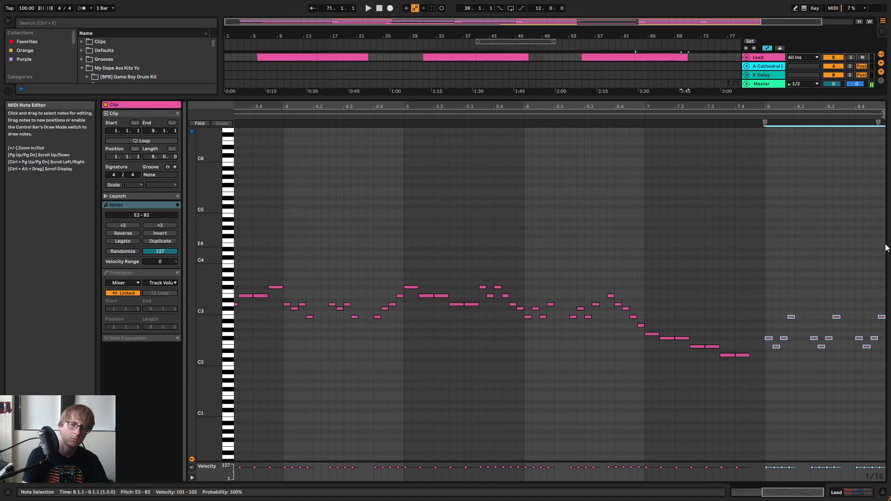
{"action": "left_click", "coordinate": [650, 126]}
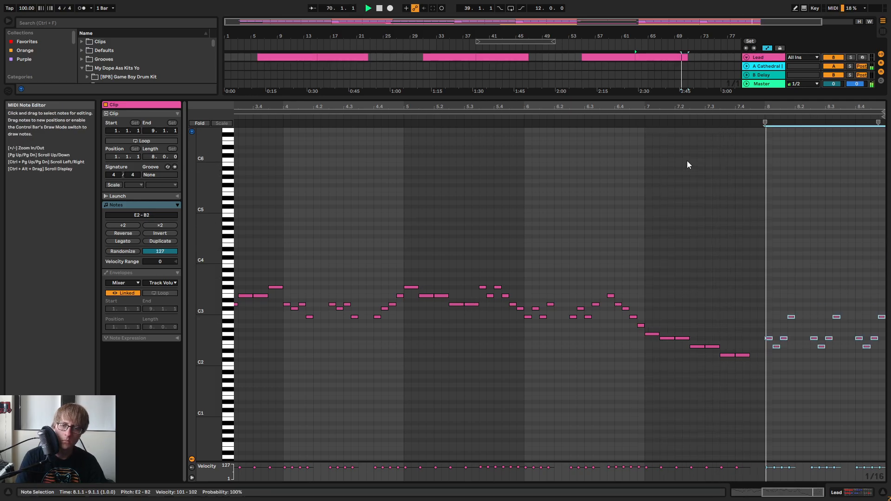
{"action": "key", "text": "space"}
Duplicate the last D2 note to 7.4.3, raise the copy to F#2, and play from bar 7 into bar 8
{"action": "left_click", "coordinate": [743, 361]}
{"action": "left_click", "coordinate": [713, 346]}
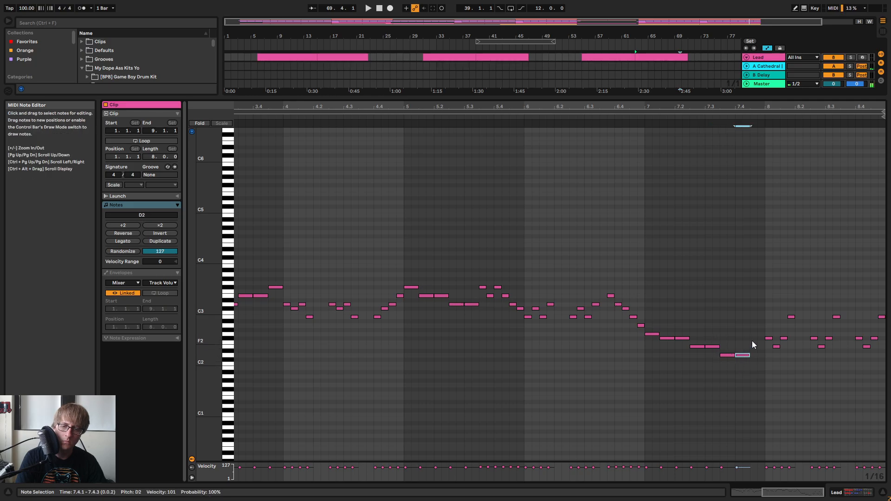
{"action": "key", "text": "ctrl+d"}
{"action": "key", "text": "Up"}
{"action": "key", "text": "Up"}
{"action": "key", "text": "Up"}
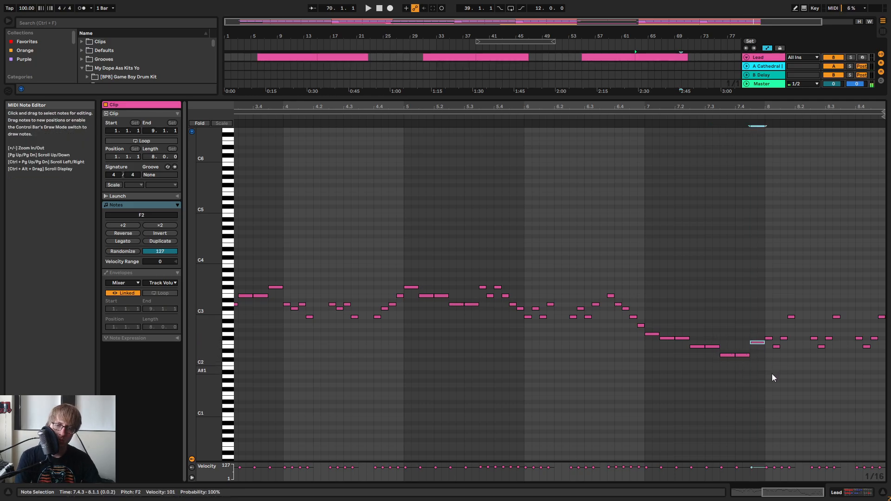
{"action": "key", "text": "Up"}
{"action": "left_click", "coordinate": [640, 119]}
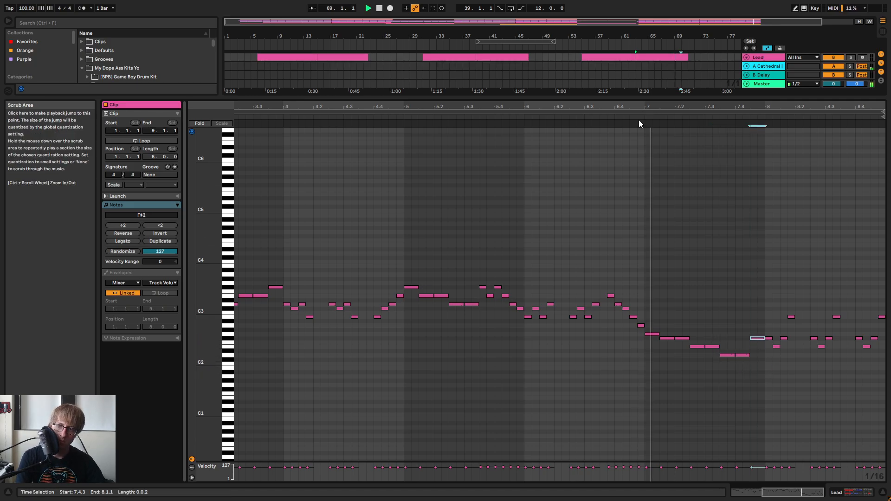
{"action": "left_click", "coordinate": [832, 229]}
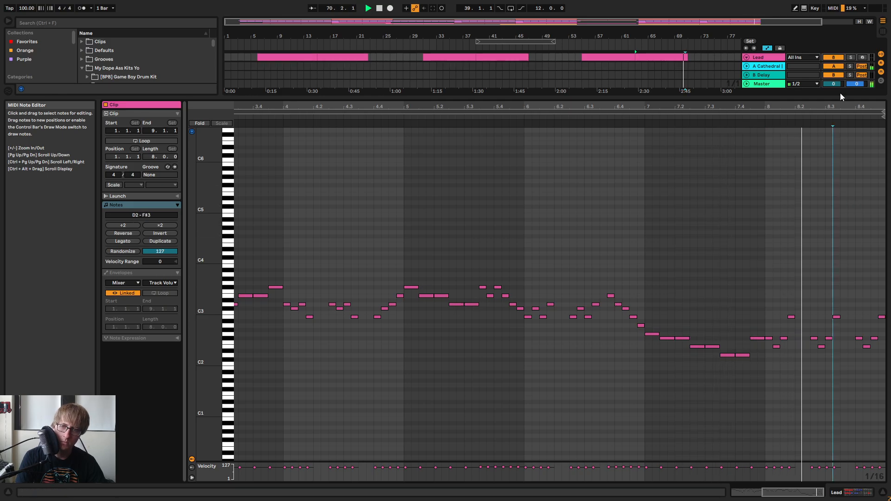
Return to the full arrangement, hide the automation, and extend the Kick clip's end past bar 71 to include one more kick
{"action": "left_click_drag", "start_coordinate": [846, 106], "coordinate": [831, 358]}
{"action": "key", "text": "space"}
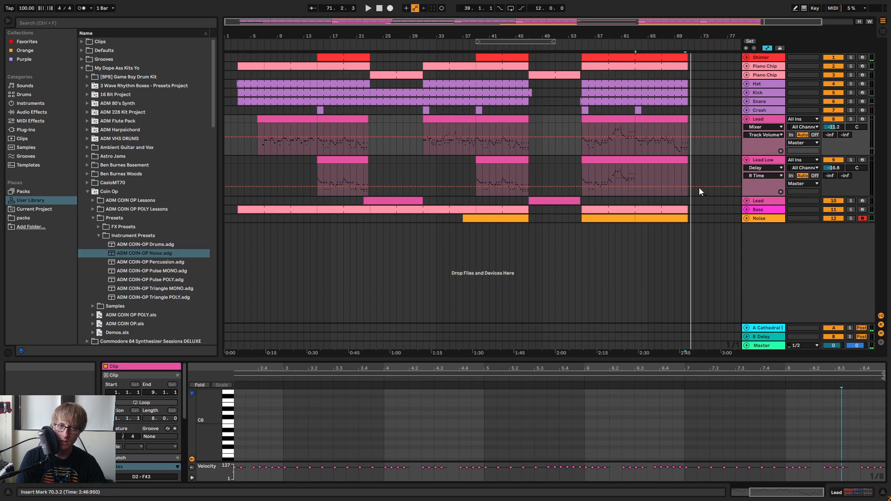
{"action": "left_click", "coordinate": [671, 48]}
{"action": "left_click_drag", "start_coordinate": [695, 34], "coordinate": [704, 38]}
{"action": "left_click", "coordinate": [746, 93]}
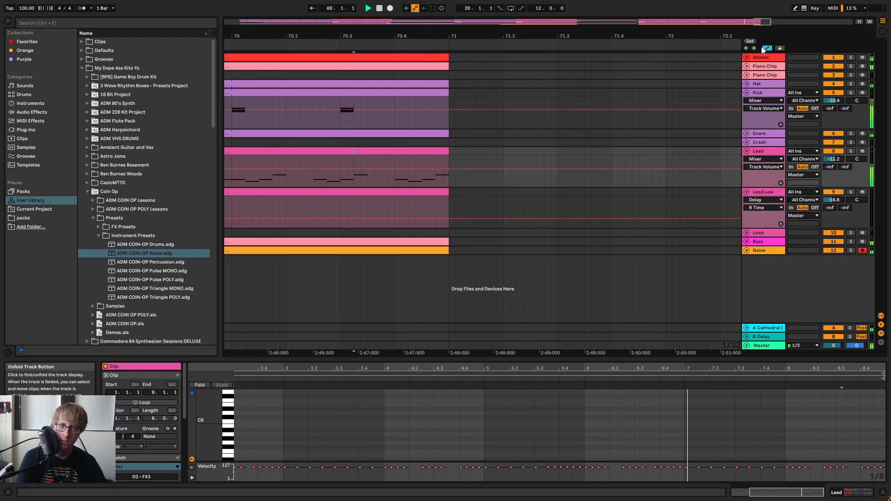
{"action": "left_click", "coordinate": [767, 49]}
{"action": "left_click", "coordinate": [535, 111]}
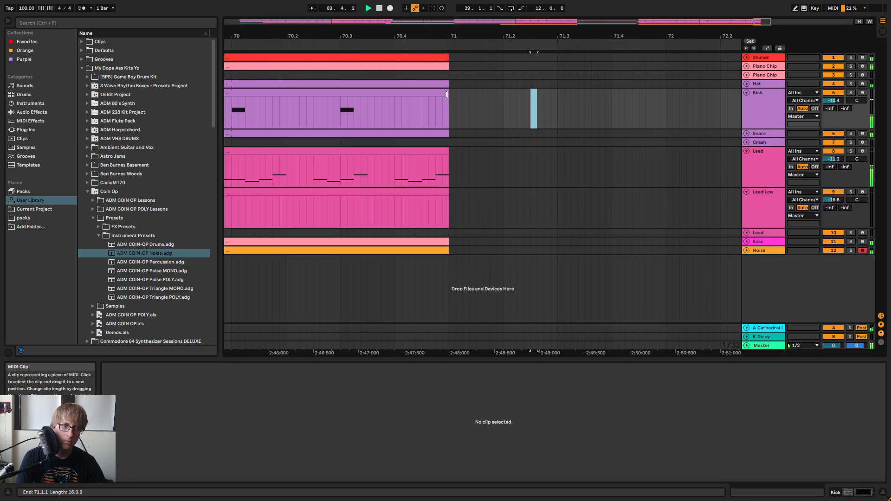
{"action": "left_click_drag", "start_coordinate": [446, 95], "coordinate": [472, 102]}
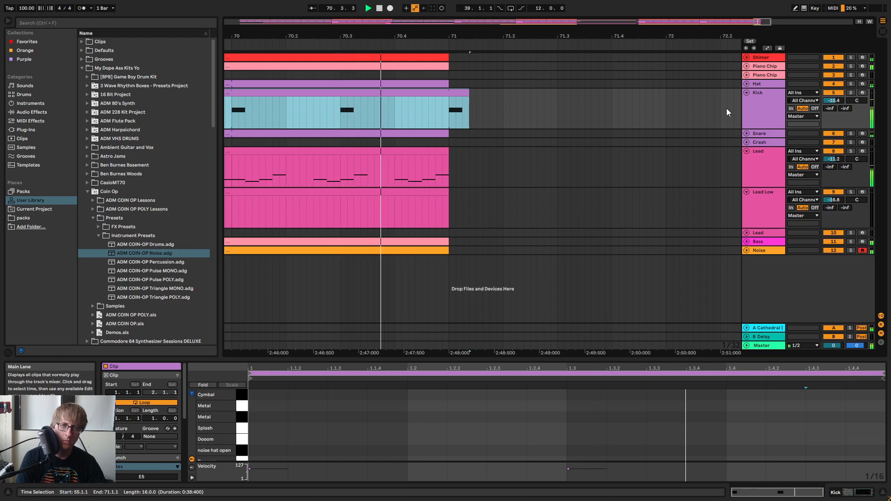
Show the whole last section and play it from bar 61
{"action": "left_click", "coordinate": [747, 75]}
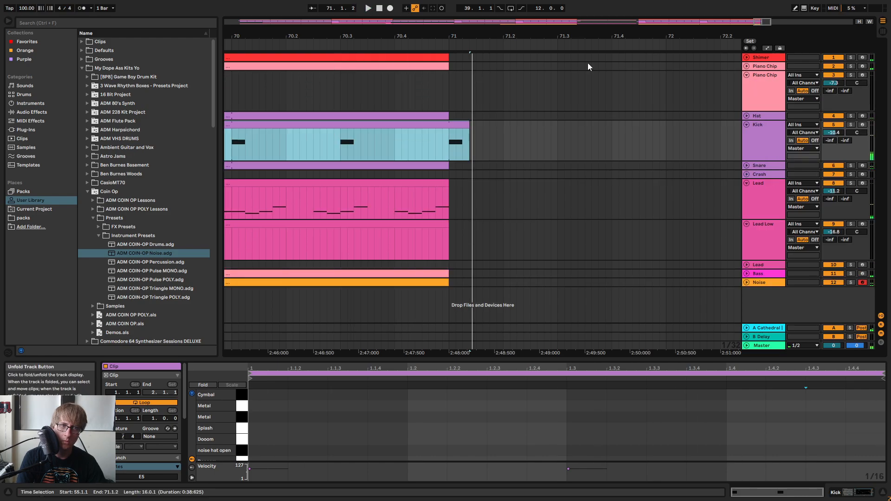
{"action": "key", "text": "z"}
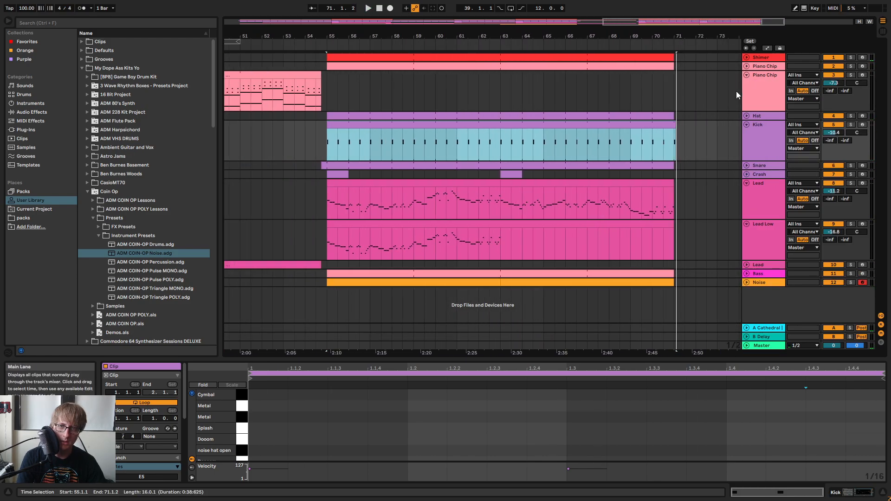
{"action": "left_click", "coordinate": [747, 76]}
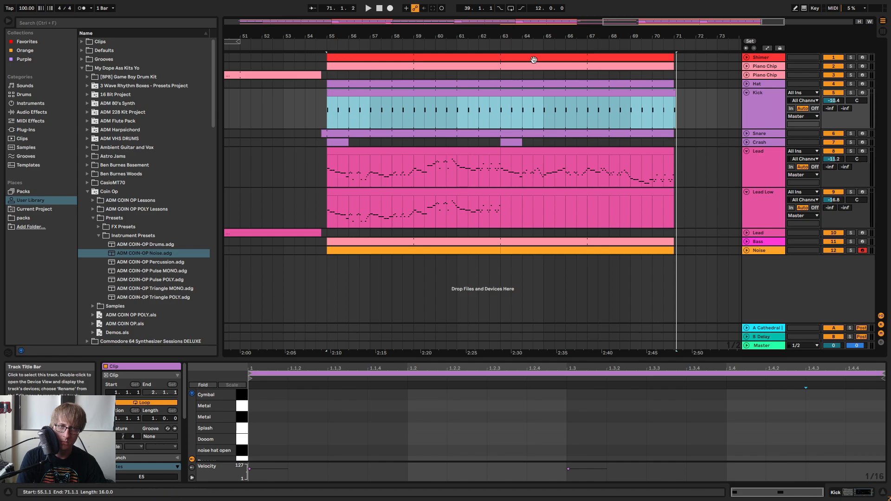
{"action": "left_click", "coordinate": [462, 43]}
{"action": "left_click", "coordinate": [718, 188]}
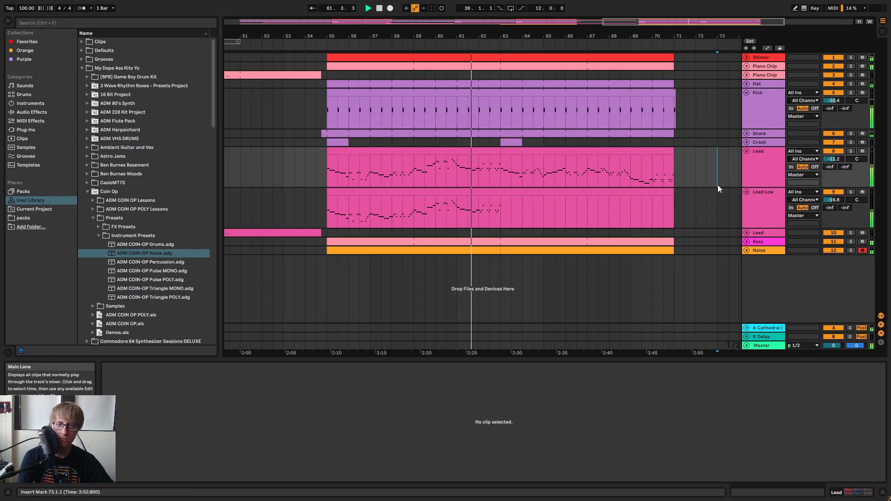
{"action": "left_click", "coordinate": [529, 153]}
{"action": "key", "text": "ctrl+c"}
{"action": "left_click", "coordinate": [518, 192]}
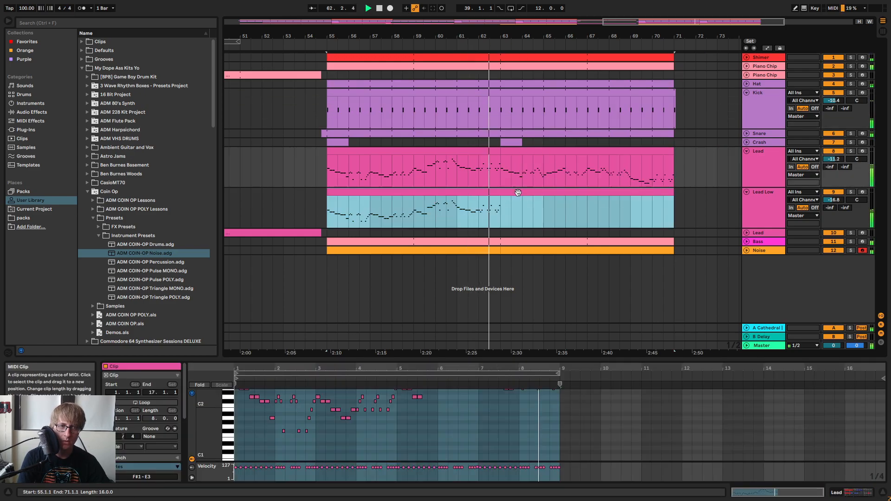
{"action": "key", "text": "ctrl+v"}
{"action": "key", "text": "ctrl+z"}
{"action": "left_click", "coordinate": [695, 172]}
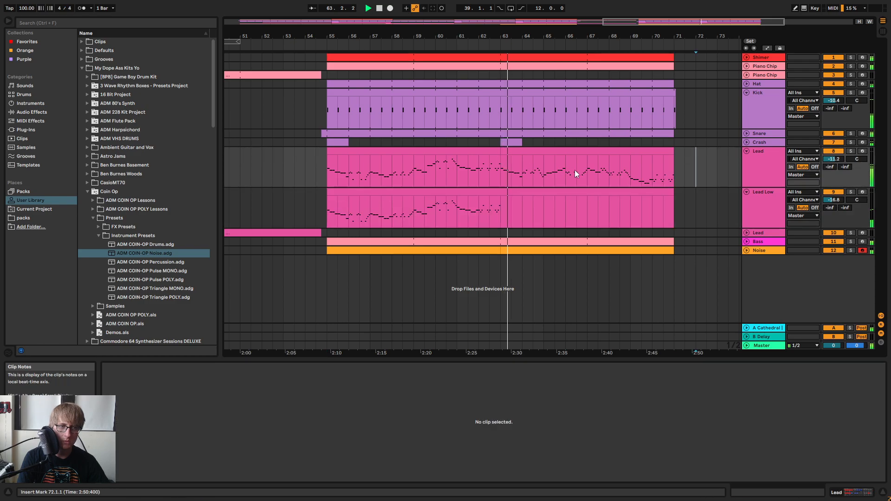
Paste the Lead clip from bar 63 onto the Lead Low track at bar 63 and lower all its notes by one octave
{"action": "left_click", "coordinate": [519, 152]}
{"action": "left_click", "coordinate": [502, 207]}
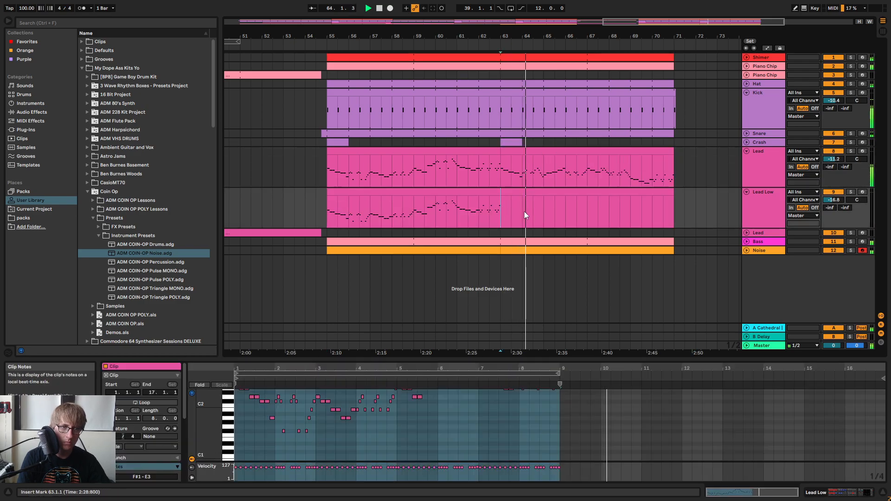
{"action": "key", "text": "ctrl+v"}
{"action": "left_click", "coordinate": [508, 440]}
{"action": "key", "text": "ctrl+a"}
{"action": "key", "text": "shift+Down"}
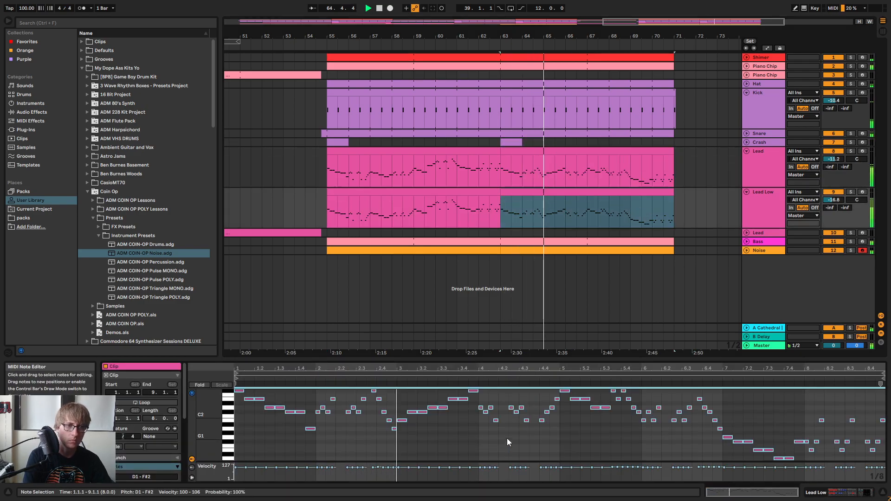
Unfold the first Piano Chip track and copy the last four bars of its clip to bar 71
{"action": "left_click", "coordinate": [707, 198]}
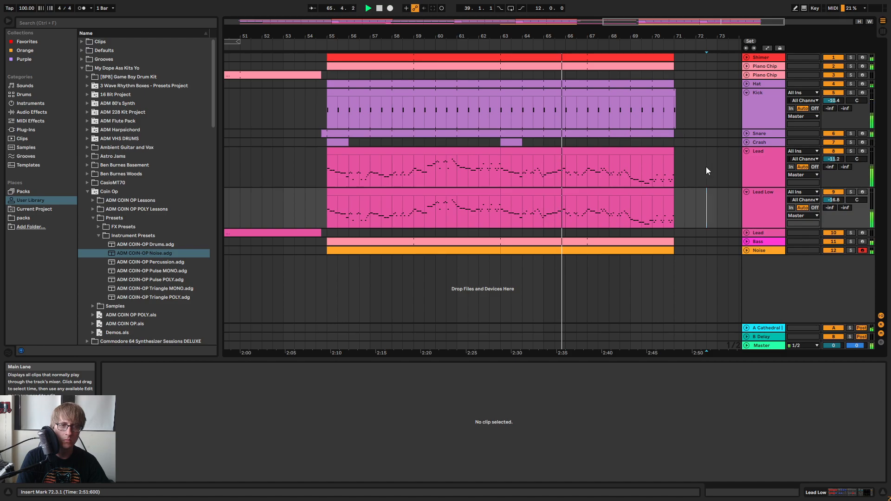
{"action": "left_click", "coordinate": [747, 66]}
{"action": "left_click", "coordinate": [690, 89]}
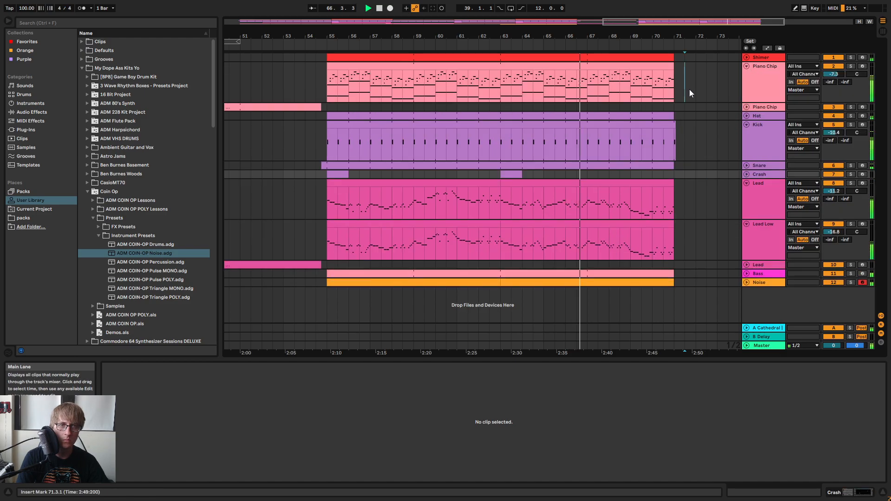
{"action": "left_click_drag", "start_coordinate": [591, 79], "coordinate": [673, 76]}
{"action": "left_click", "coordinate": [675, 75]}
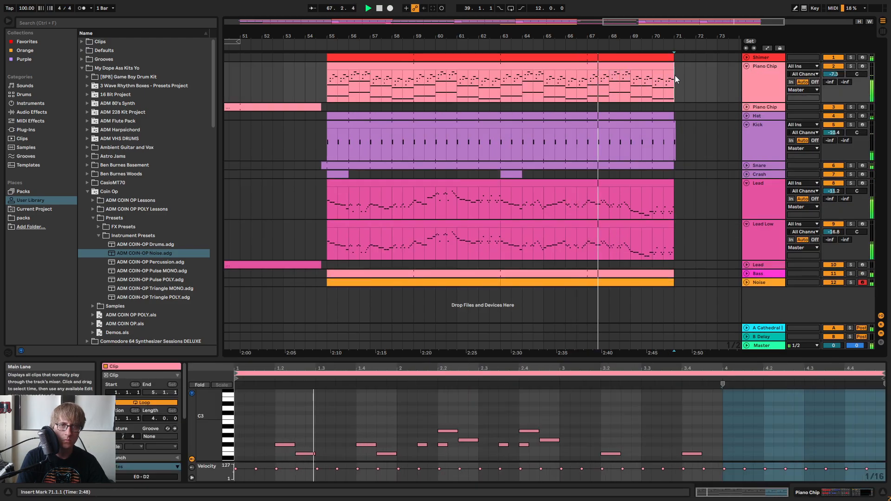
{"action": "key", "text": "ctrl+v"}
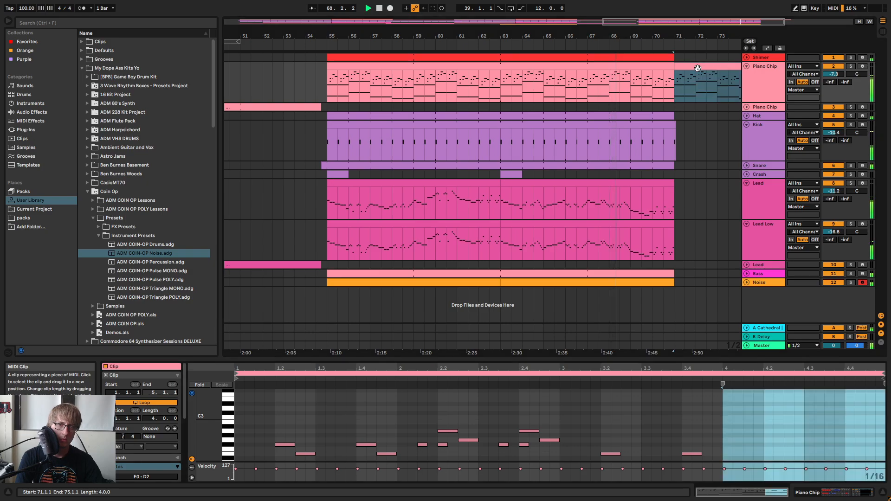
Enlarge the note editor and delete every note in the new Piano Chip clip except the opening G0 and G1 notes
{"action": "left_click_drag", "start_coordinate": [738, 359], "coordinate": [696, 261]}
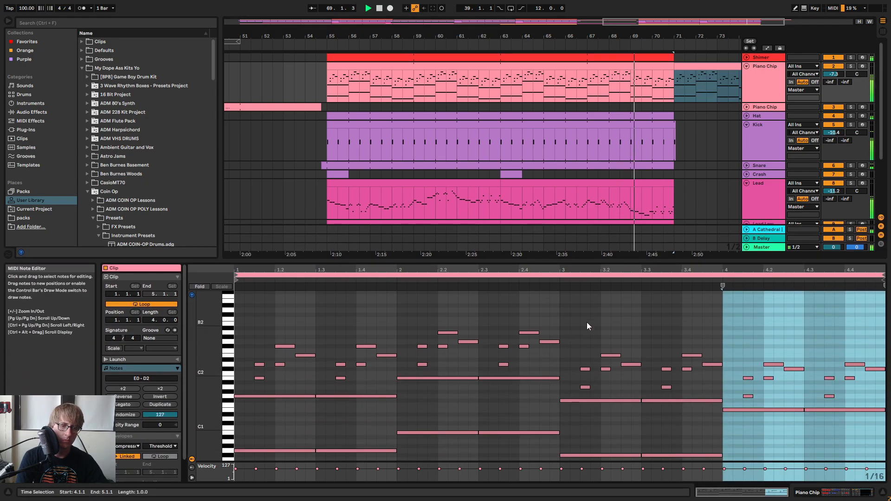
{"action": "left_click", "coordinate": [587, 323]}
{"action": "key", "text": "ctrl+a"}
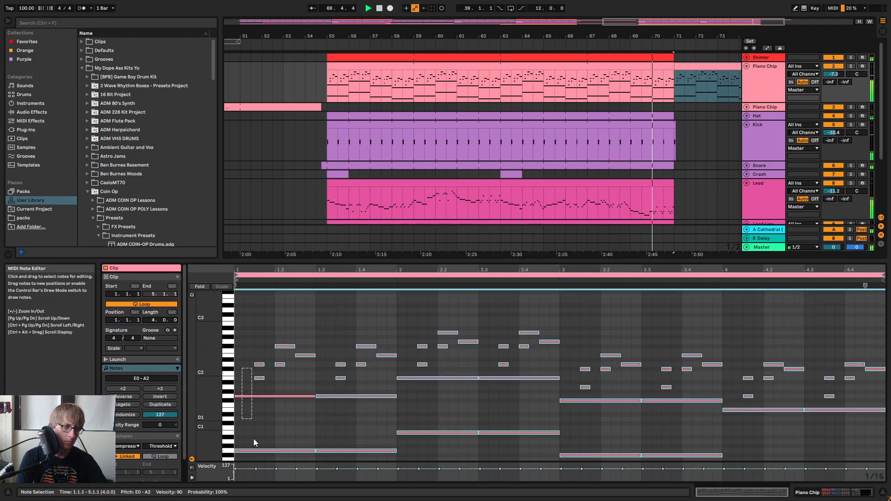
{"action": "left_click_drag", "start_coordinate": [254, 438], "coordinate": [251, 490]}
{"action": "key", "text": "Delete"}
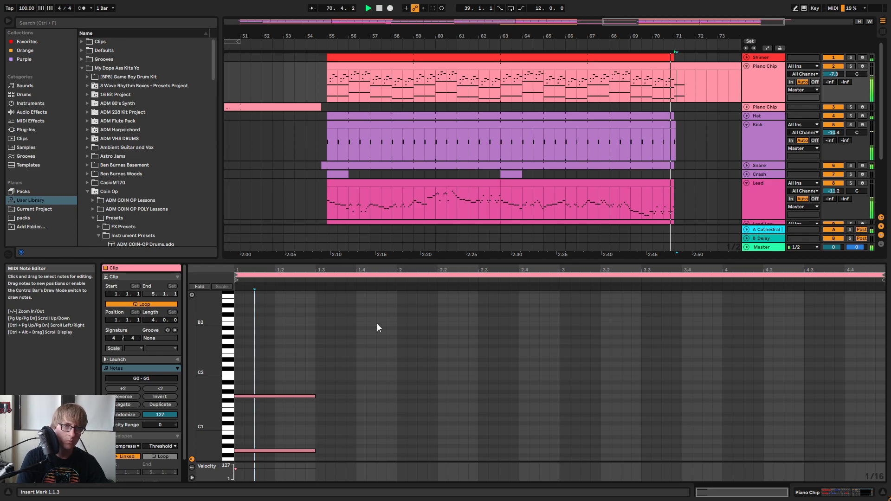
Lower the two remaining Piano Chip notes at bar 71 to B-1 and B0, previewing each pitch
{"action": "scroll", "coordinate": [377, 328], "scroll_direction": "down", "scroll_amount": 2}
{"action": "left_click_drag", "start_coordinate": [276, 404], "coordinate": [298, 303]}
{"action": "key", "text": "space"}
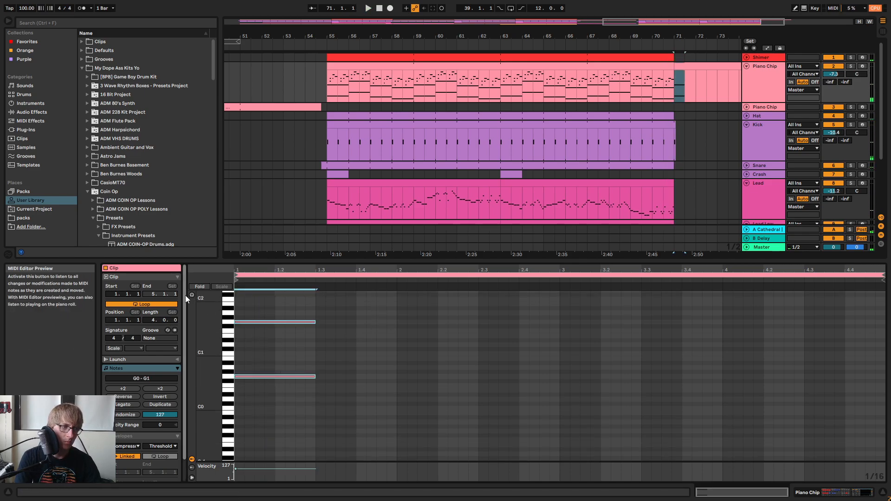
{"action": "key", "text": "Down"}
{"action": "key", "text": "Down"}
{"action": "key", "text": "Down"}
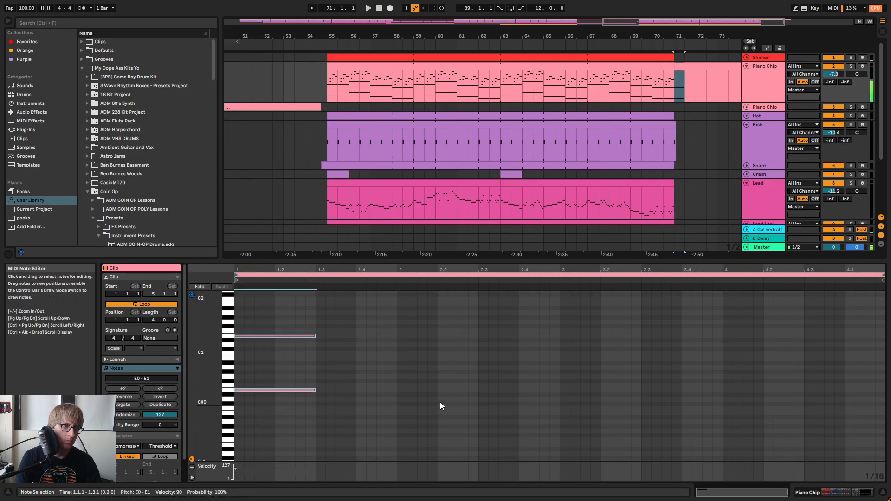
{"action": "key", "text": "Down"}
{"action": "key", "text": "Down"}
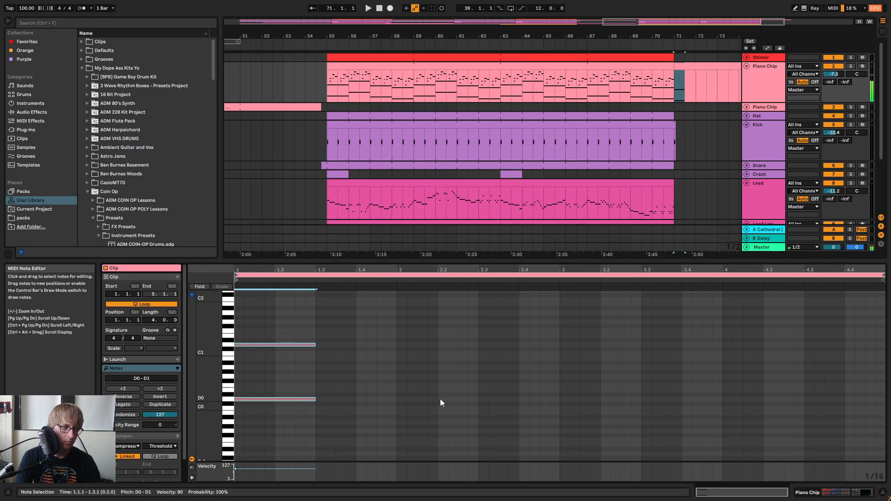
{"action": "key", "text": "Down"}
{"action": "key", "text": "Down"}
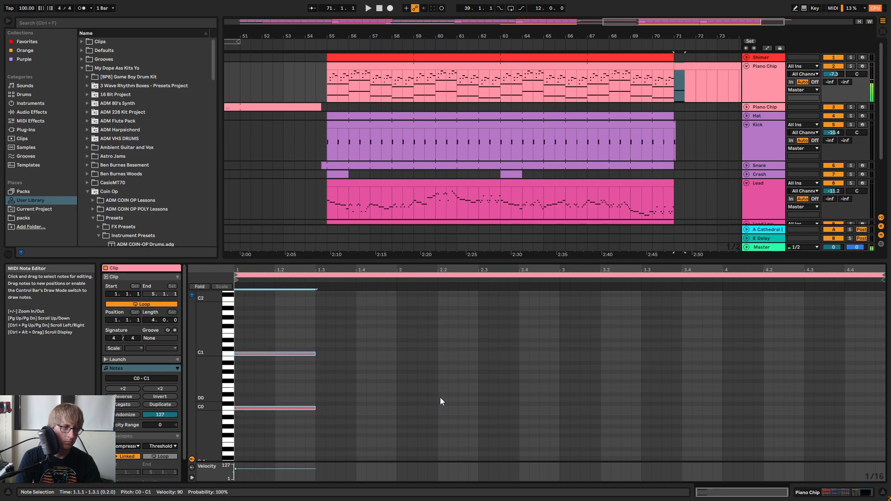
{"action": "key", "text": "Down"}
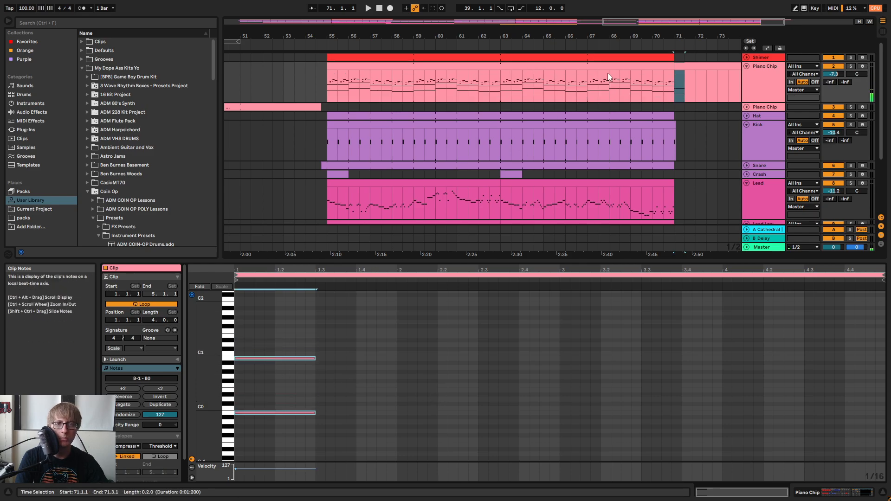
Play the transition into bar 71 twice and inspect the notes of the long Piano Chip clip
{"action": "left_click", "coordinate": [655, 44]}
{"action": "scroll", "coordinate": [687, 44], "scroll_direction": "up", "scroll_amount": 5}
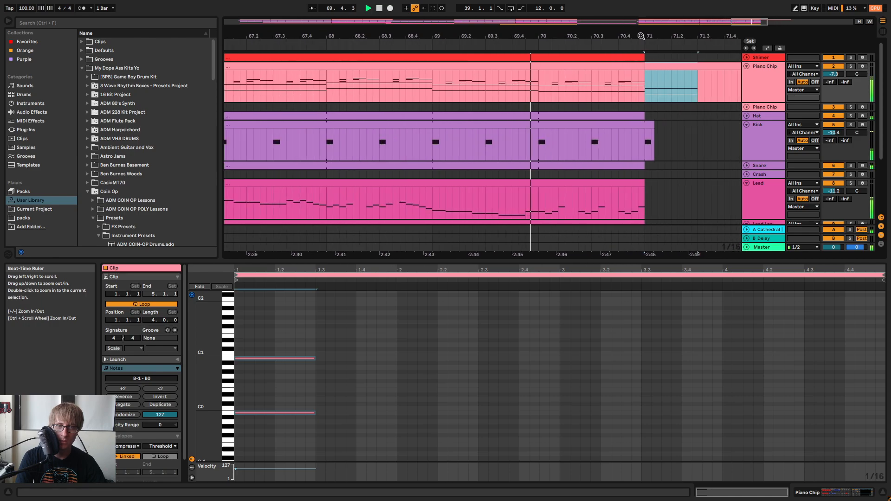
{"action": "left_click", "coordinate": [615, 68]}
{"action": "double_click", "coordinate": [615, 68]}
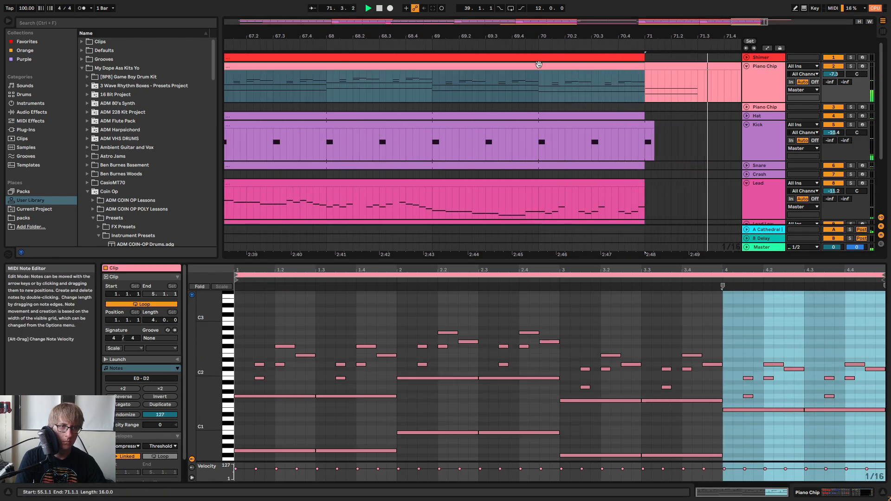
{"action": "key", "text": "space"}
{"action": "left_click_drag", "start_coordinate": [534, 36], "coordinate": [518, 9]}
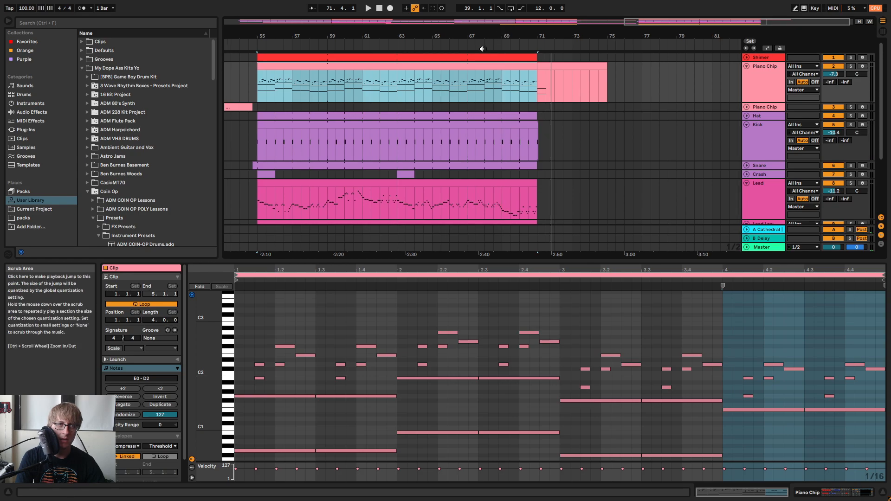
{"action": "key", "text": "space"}
{"action": "left_click", "coordinate": [589, 116]}
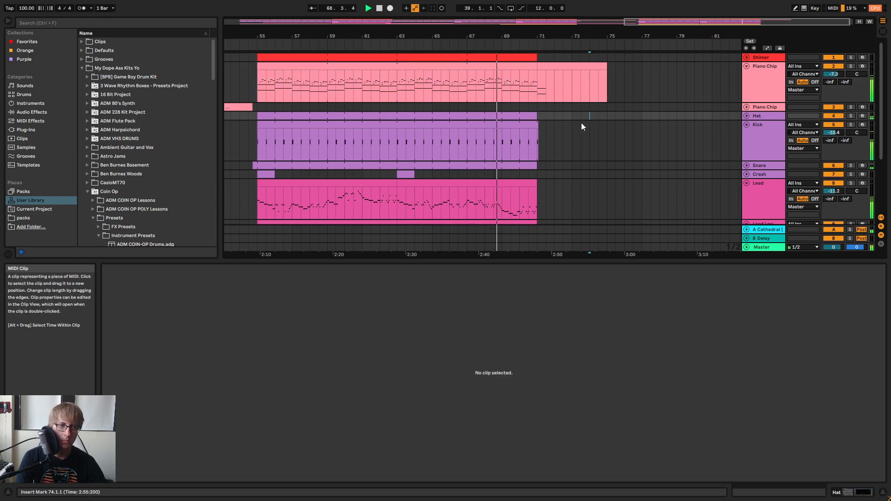
{"action": "scroll", "coordinate": [576, 169], "scroll_direction": "down", "scroll_amount": 6}
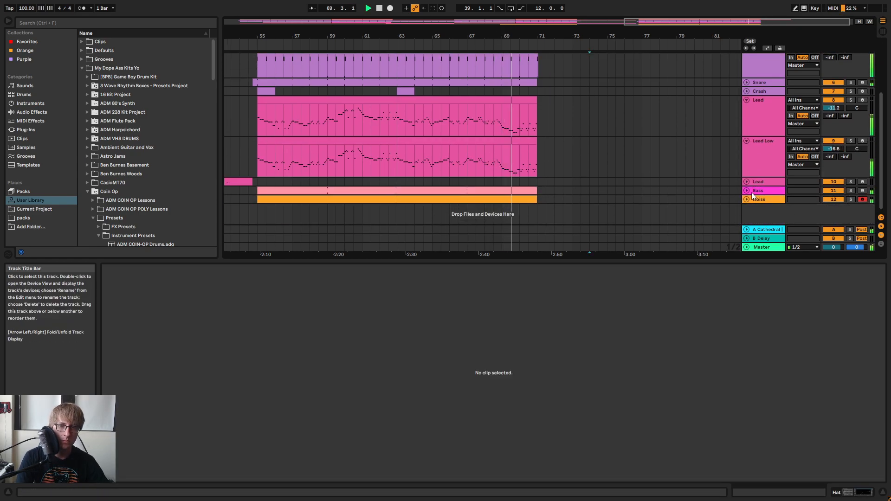
Unfold the Bass track, copy the last four bars of its clip to bar 71, and open the copy
{"action": "left_click", "coordinate": [747, 193]}
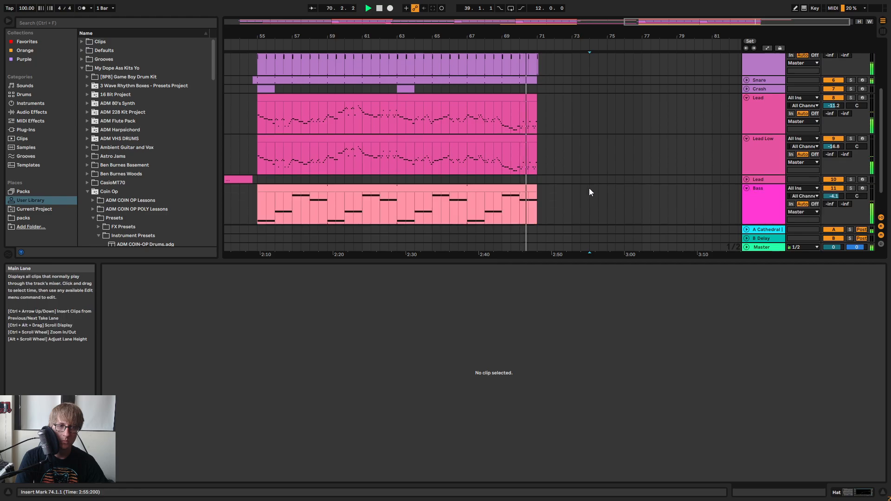
{"action": "left_click", "coordinate": [533, 190]}
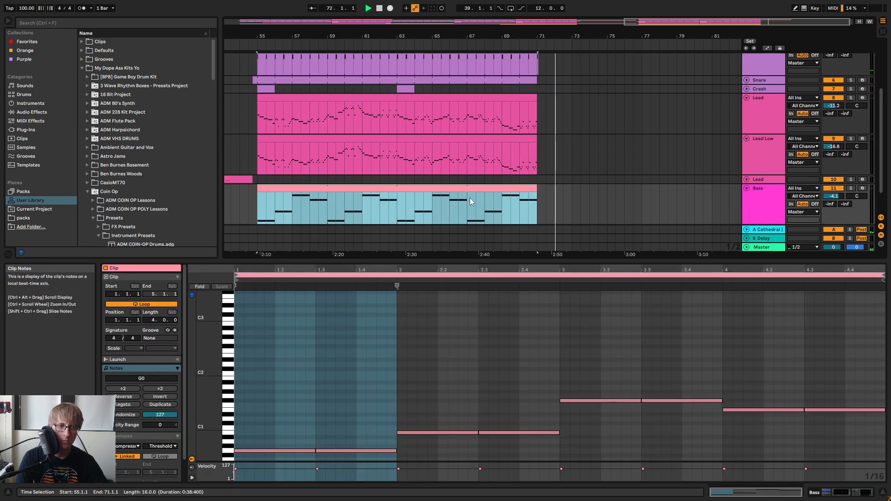
{"action": "left_click_drag", "start_coordinate": [469, 198], "coordinate": [539, 200]}
{"action": "key", "text": "ctrl+d"}
{"action": "double_click", "coordinate": [555, 186]}
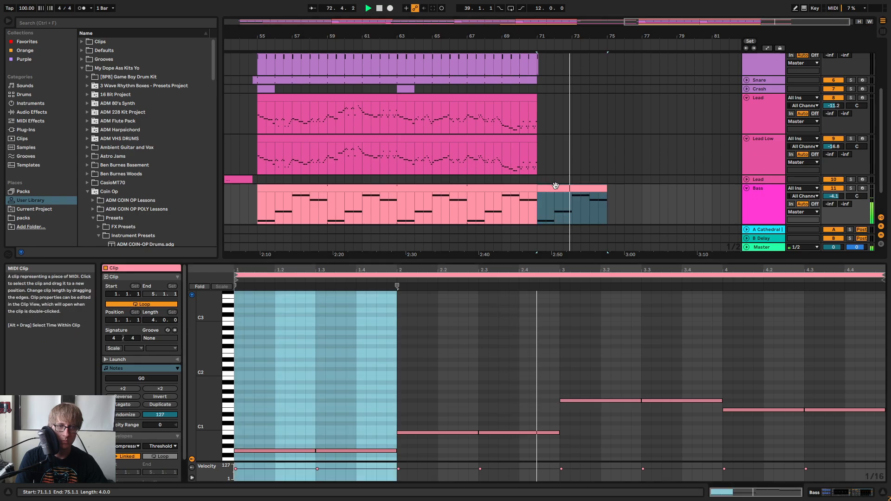
Raise the first note of the new Bass clip to B0 and delete all the other notes in it
{"action": "left_click", "coordinate": [244, 449]}
{"action": "scroll", "coordinate": [279, 419], "scroll_direction": "down", "scroll_amount": 3}
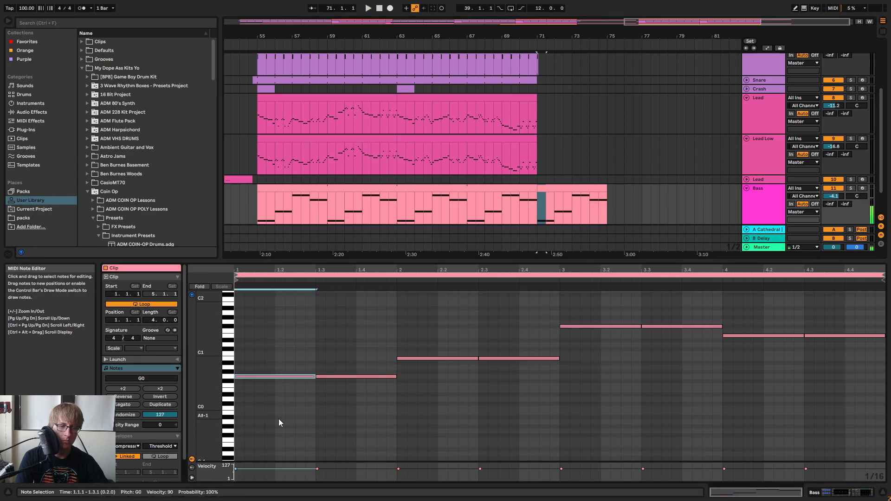
{"action": "key", "text": "Up"}
{"action": "key", "text": "Up"}
{"action": "key", "text": "Up"}
{"action": "key", "text": "Up"}
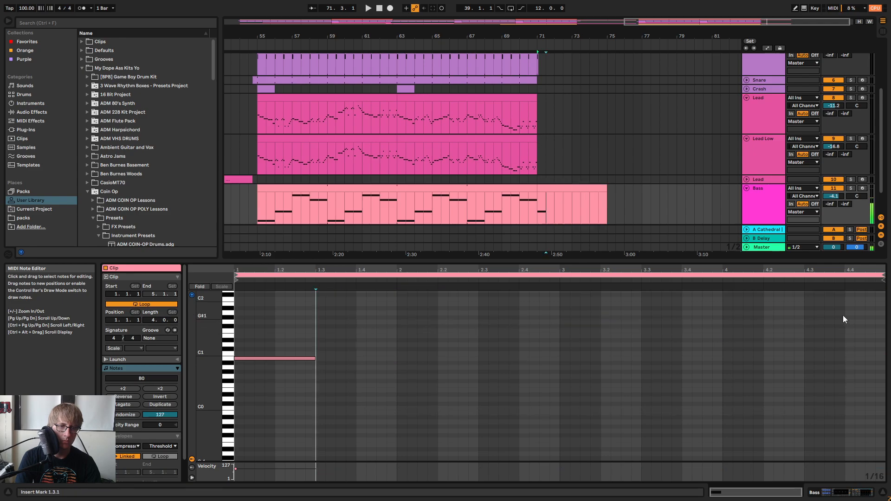
Lengthen the B0 bass note to two bars, play it, and crop the Bass clip to end at bar 73
{"action": "left_click", "coordinate": [646, 197]}
{"action": "left_click_drag", "start_coordinate": [606, 204], "coordinate": [539, 204]}
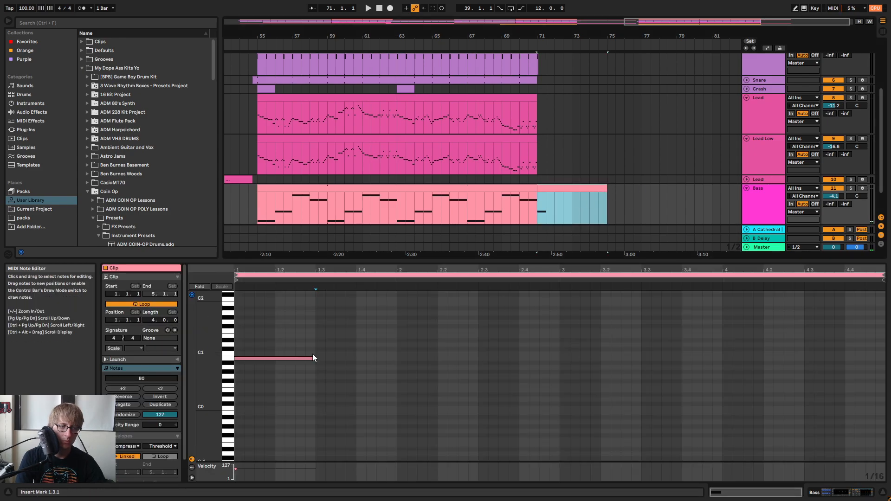
{"action": "left_click_drag", "start_coordinate": [314, 358], "coordinate": [558, 358]}
{"action": "key", "text": "space"}
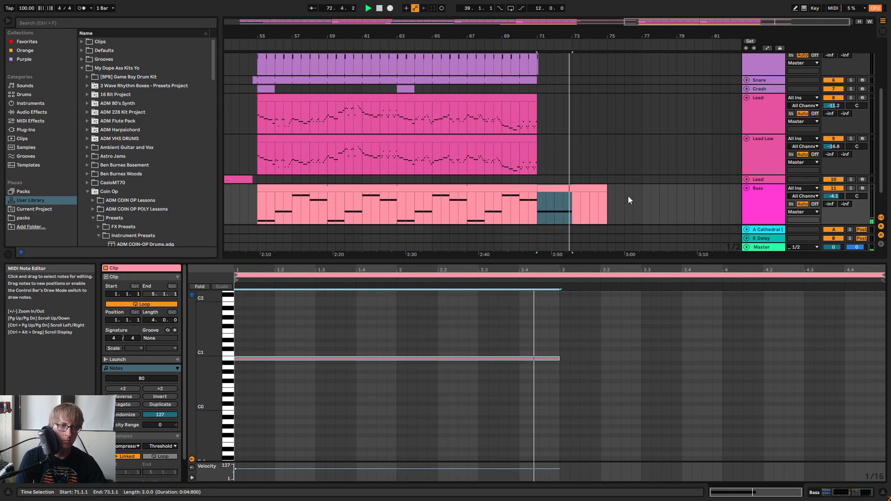
{"action": "key", "text": "ctrl+shift+j"}
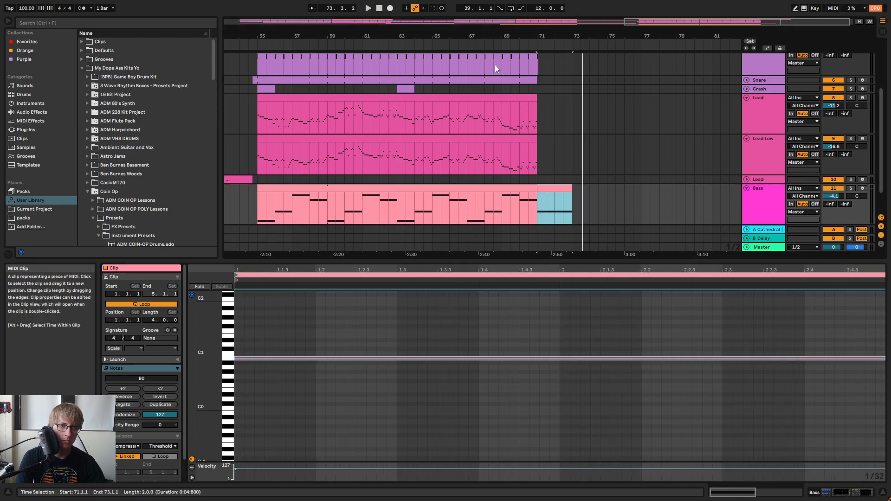
Copy the short D2 and F#2 notes from bar 2 of the long Piano Chip clip to the start of the bar 71 clip
{"action": "left_click", "coordinate": [466, 39]}
{"action": "scroll", "coordinate": [579, 106], "scroll_direction": "up", "scroll_amount": 5}
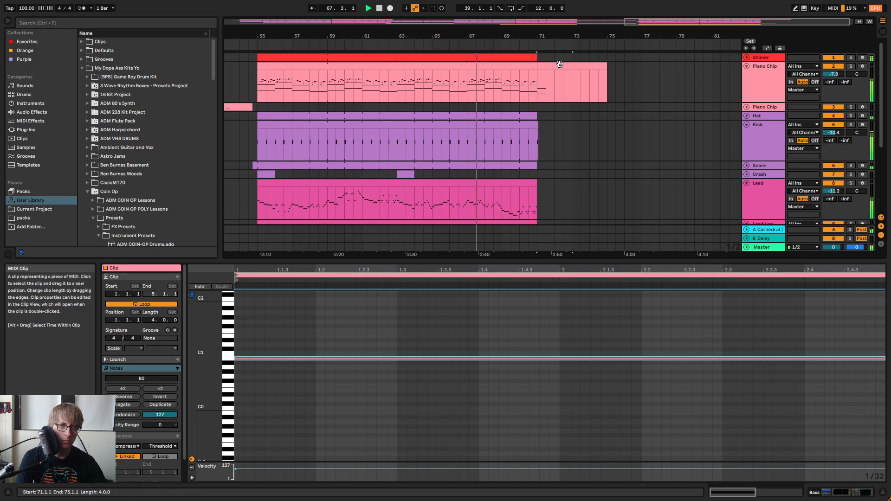
{"action": "left_click", "coordinate": [572, 89]}
{"action": "left_click", "coordinate": [528, 65]}
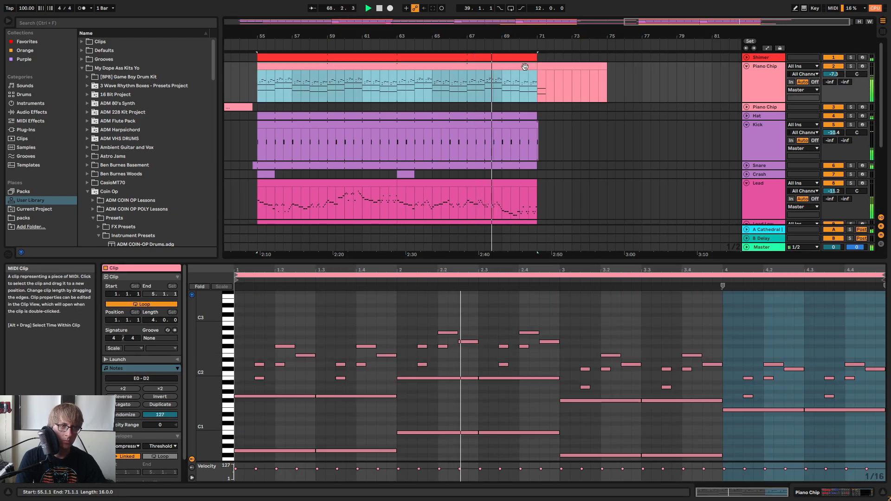
{"action": "left_click", "coordinate": [420, 330]}
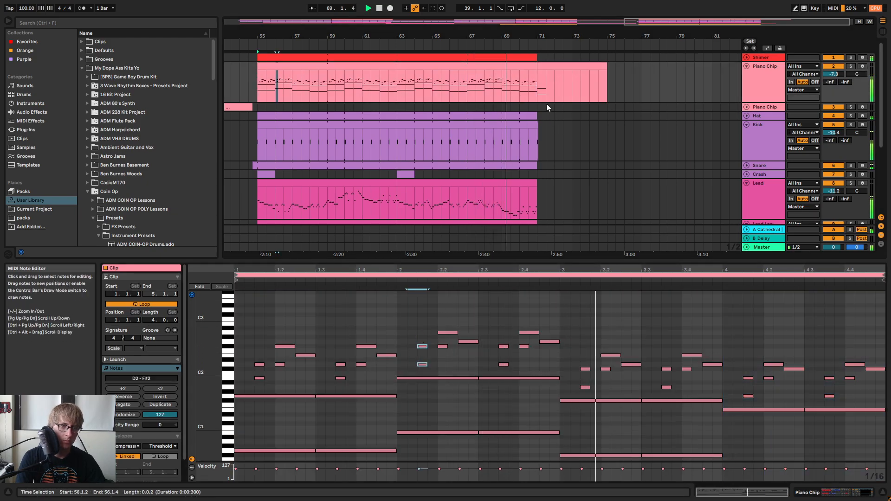
{"action": "left_click", "coordinate": [553, 69]}
{"action": "left_click", "coordinate": [252, 319]}
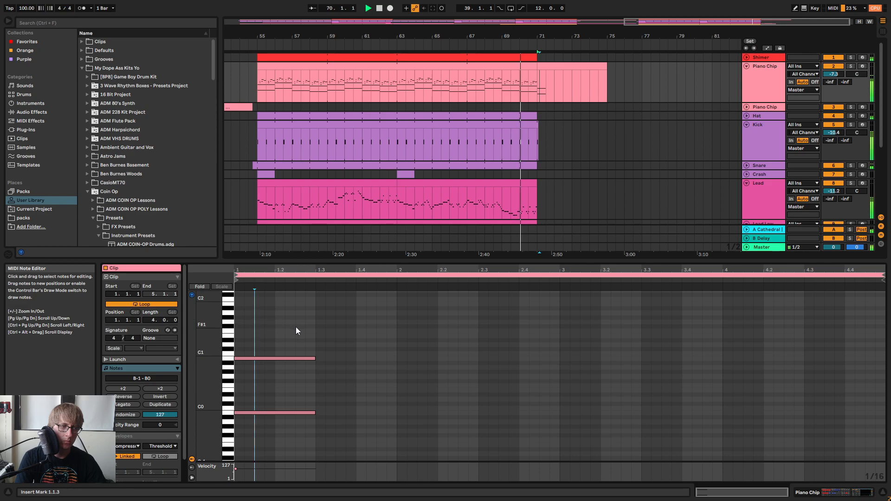
{"action": "key", "text": "ctrl+v"}
{"action": "key", "text": "Left"}
{"action": "key", "text": "Left"}
{"action": "key", "text": "Left"}
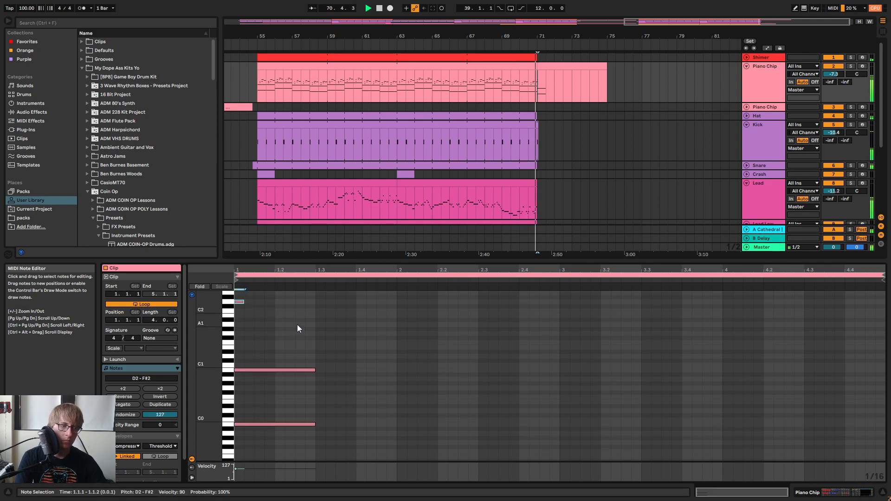
Lengthen the pasted notes to two beats and lower them one octave to D1 and F#1
{"action": "key", "text": "space"}
{"action": "left_click_drag", "start_coordinate": [243, 302], "coordinate": [318, 311]}
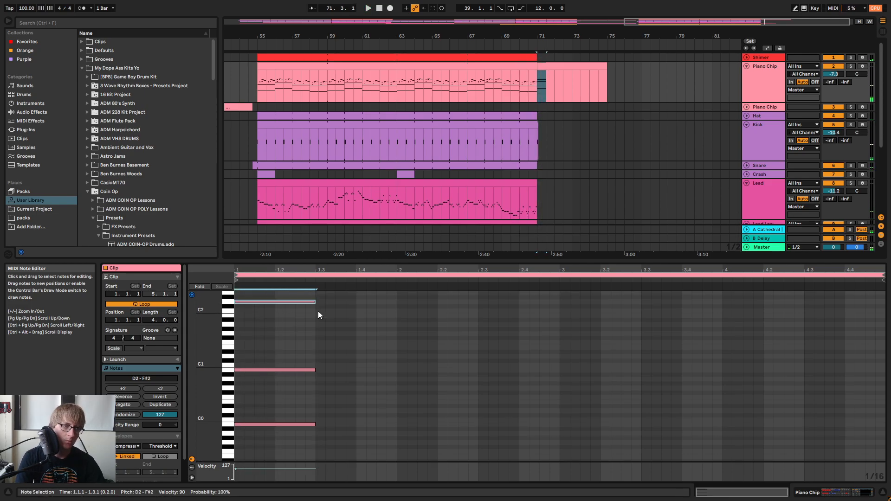
{"action": "key", "text": "Down"}
{"action": "key", "text": "Down"}
{"action": "key", "text": "Down"}
{"action": "key", "text": "Down"}
{"action": "key", "text": "Down"}
{"action": "key", "text": "Down"}
{"action": "key", "text": "Down"}
{"action": "key", "text": "Down"}
{"action": "key", "text": "Down"}
{"action": "key", "text": "Down"}
{"action": "key", "text": "Down"}
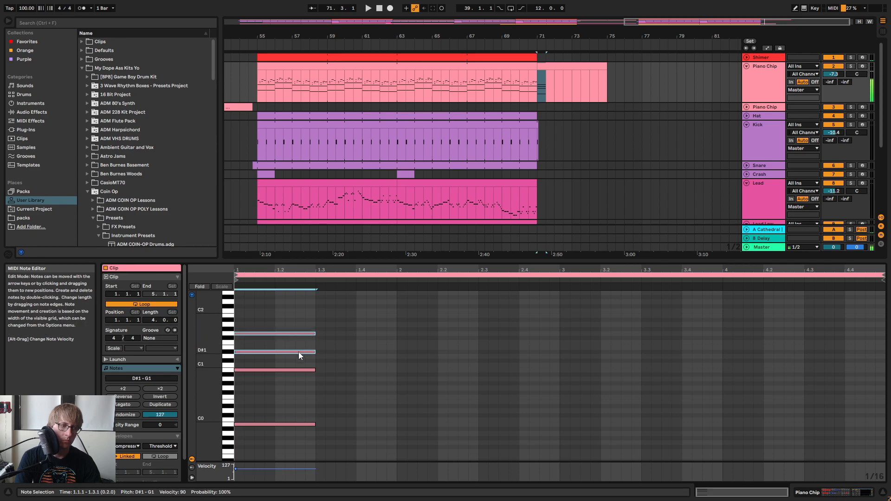
{"action": "key", "text": "Down"}
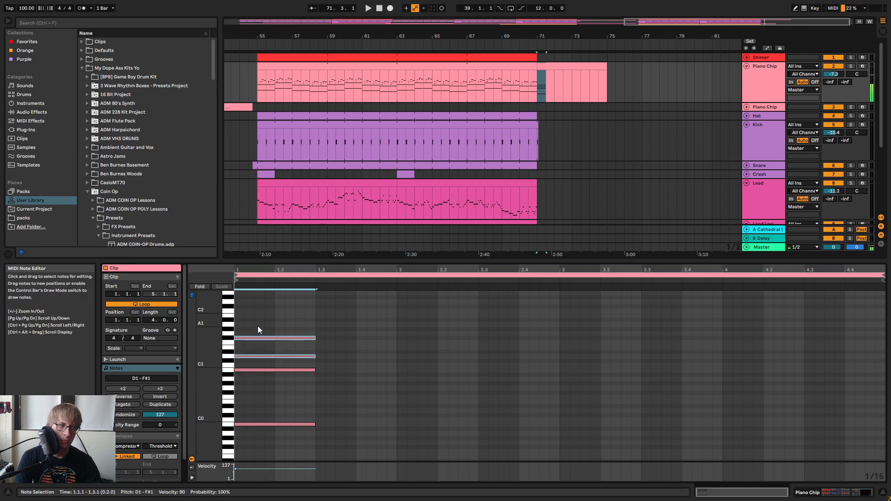
Play the final chord at bar 71, first directly and again from bar 70
{"action": "key", "text": "space"}
{"action": "key", "text": "space"}
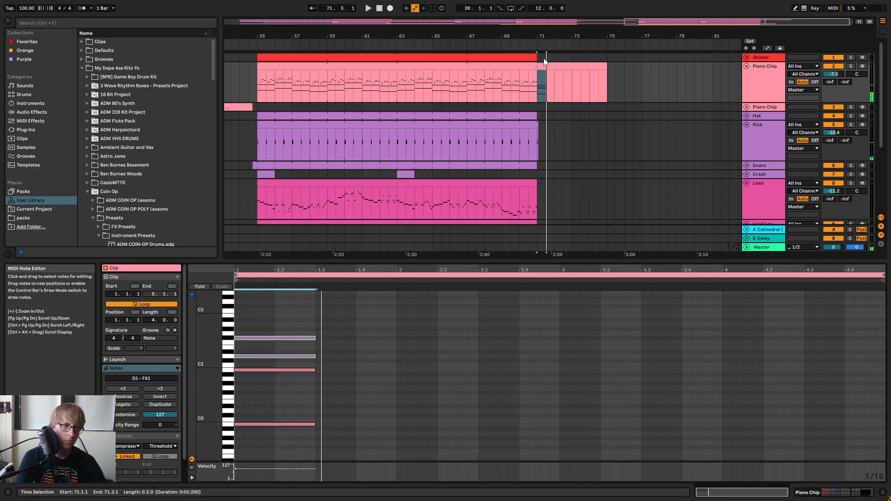
{"action": "left_click", "coordinate": [529, 42]}
{"action": "left_click_drag", "start_coordinate": [534, 37], "coordinate": [566, 36]}
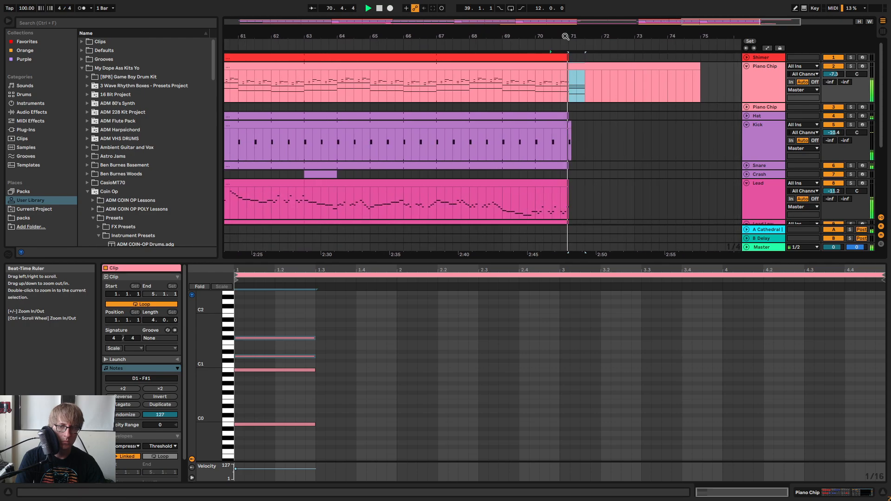
Raise the D1 note of the closing chord in the bar 71 Piano Chip clip one octave to D2
{"action": "key", "text": "space"}
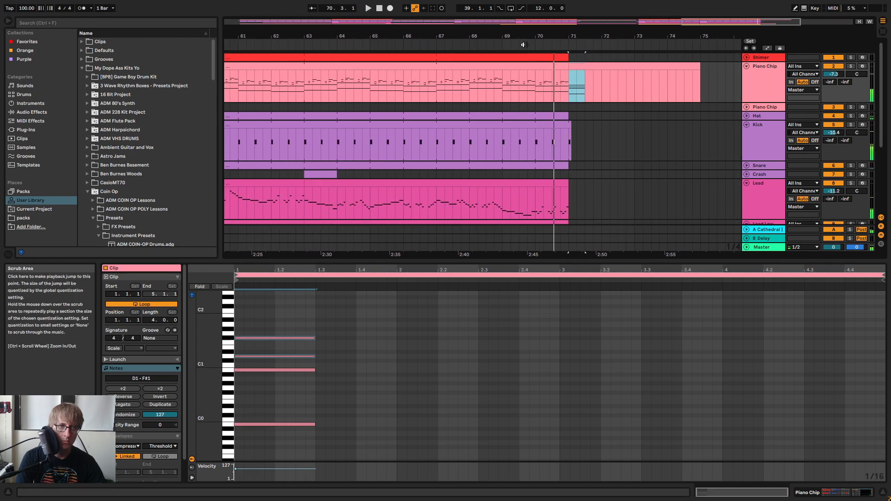
{"action": "left_click", "coordinate": [637, 153]}
{"action": "left_click", "coordinate": [587, 66]}
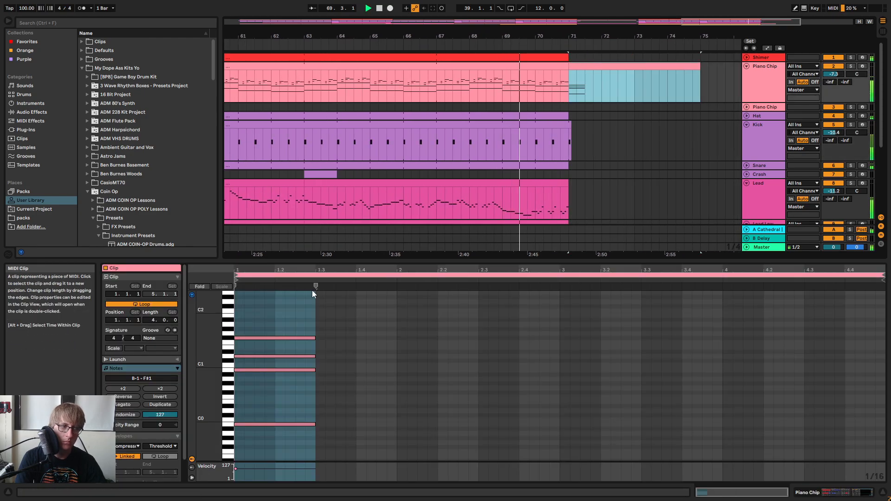
{"action": "left_click", "coordinate": [275, 356]}
{"action": "key", "text": "shift+Up"}
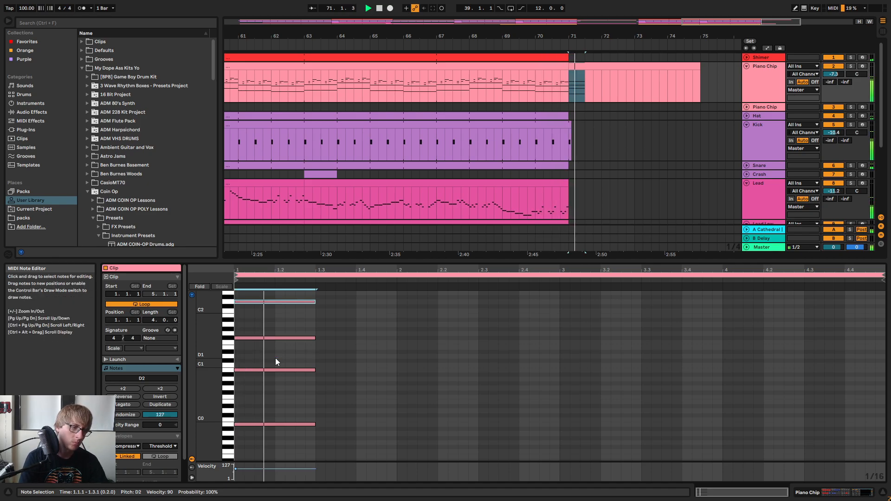
Try the chord's F#1 note one octave higher at F#2, play the chord, and move the note back to F#1
{"action": "left_click", "coordinate": [280, 338]}
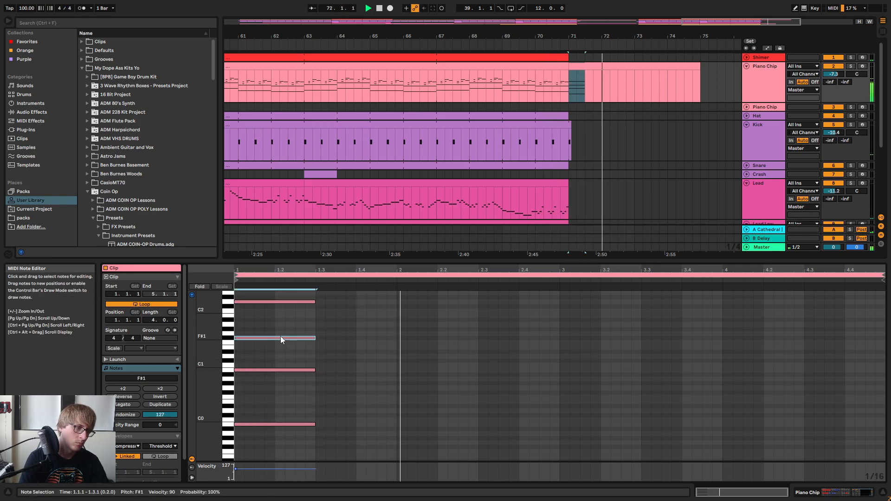
{"action": "key", "text": "shift+Up"}
{"action": "key", "text": "space"}
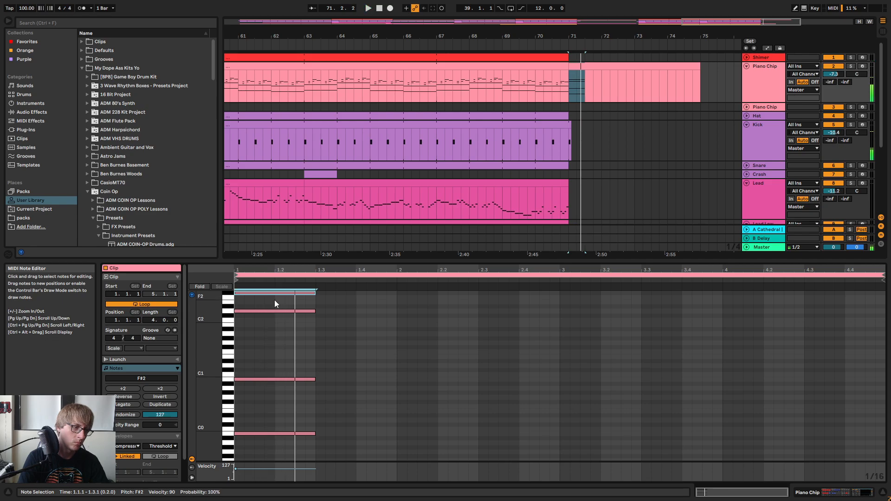
{"action": "key", "text": "space"}
{"action": "key", "text": "space"}
{"action": "key", "text": "shift+Down"}
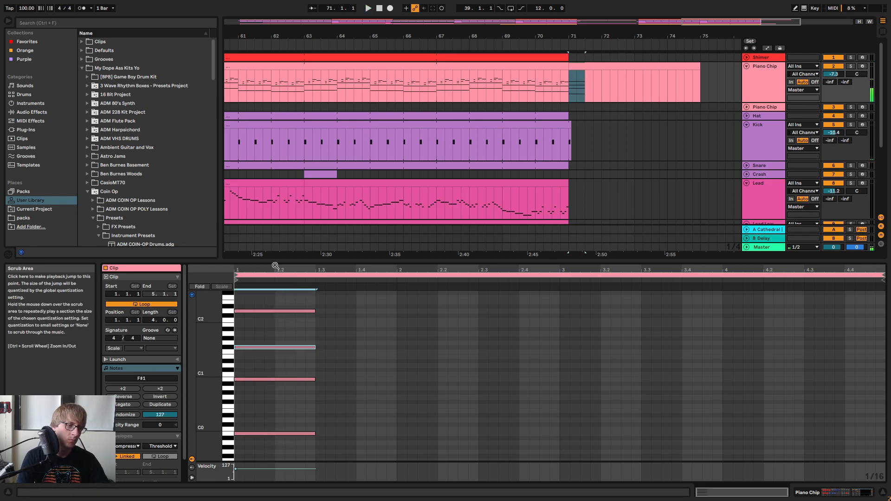
Add a two-beat B1 note at the start of the closing chord and play the ending from around bar 68
{"action": "double_click", "coordinate": [235, 325]}
{"action": "mouse_move", "coordinate": [316, 325]}
{"action": "left_mouse_down"}
{"action": "mouse_move", "coordinate": [324, 325]}
{"action": "mouse_move", "coordinate": [307, 329]}
{"action": "mouse_move", "coordinate": [316, 325]}
{"action": "left_mouse_up"}
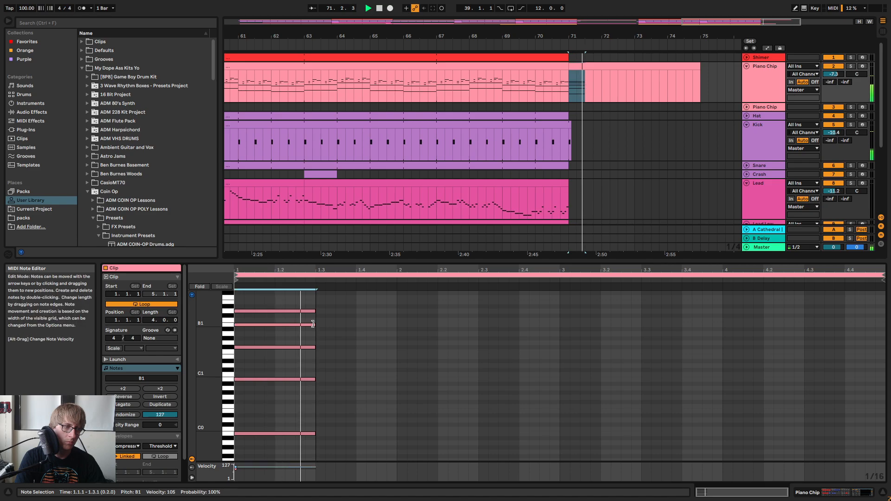
{"action": "left_click", "coordinate": [482, 44]}
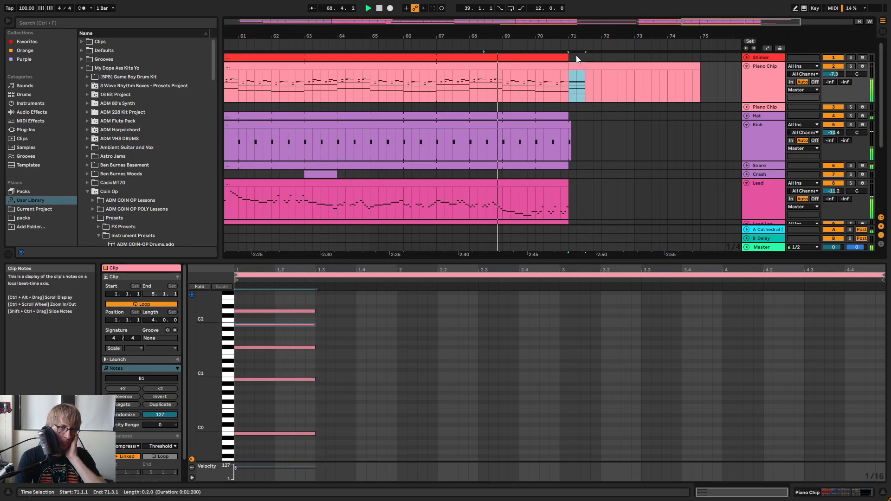
View the long Piano Chip clip together with the bar 71 clip to compare the notes leading into the final chord
{"action": "left_click", "coordinate": [516, 67]}
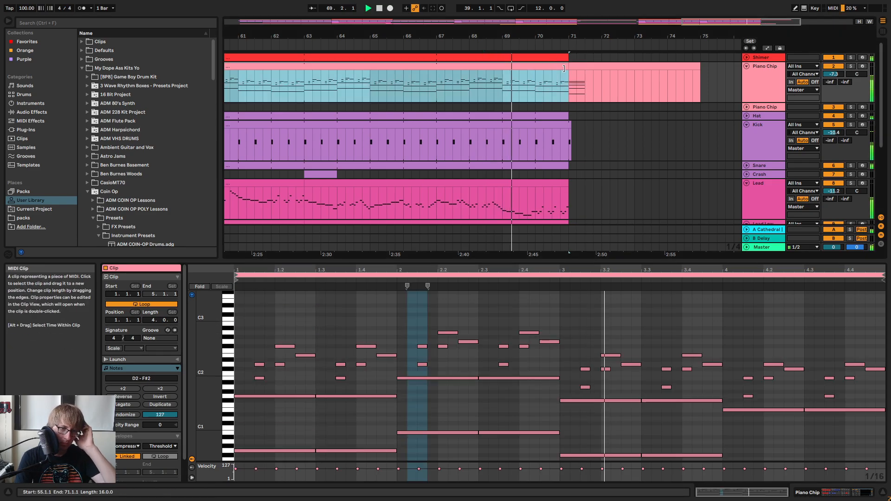
{"action": "left_click", "coordinate": [596, 69], "text": "shift"}
{"action": "left_click_drag", "start_coordinate": [758, 270], "coordinate": [708, 268]}
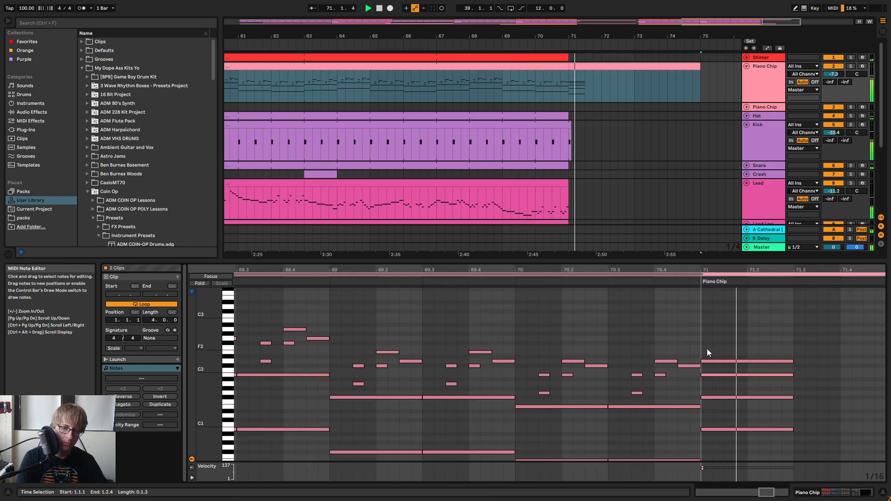
{"action": "left_click", "coordinate": [631, 140]}
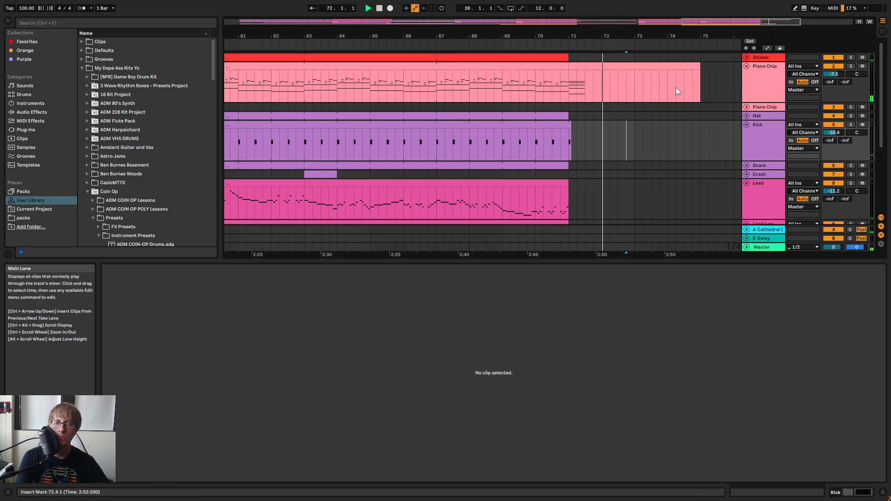
Reopen the bar 71 Piano Chip clip on its own and play its closing chord
{"action": "left_click", "coordinate": [706, 73]}
{"action": "double_click", "coordinate": [625, 66]}
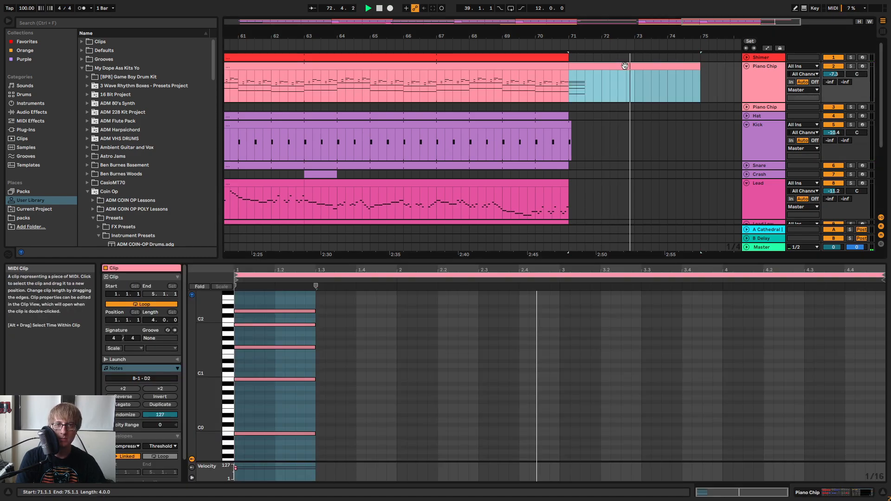
{"action": "key", "text": "space"}
{"action": "left_click_drag", "start_coordinate": [274, 448], "coordinate": [313, 316]}
{"action": "key", "text": "space"}
{"action": "left_click", "coordinate": [692, 135]}
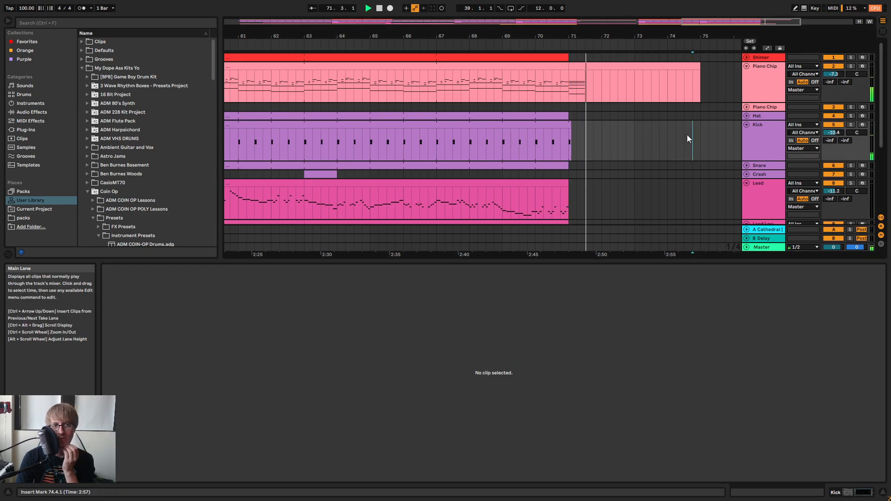
{"action": "left_click_drag", "start_coordinate": [571, 83], "coordinate": [701, 83]}
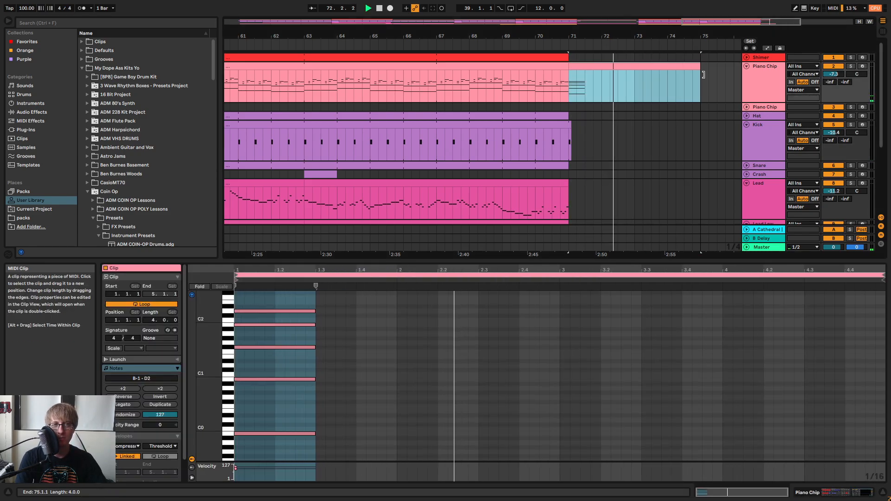
Show the whole arrangement and play its last section from around bar 54
{"action": "left_click_drag", "start_coordinate": [660, 32], "coordinate": [603, 17]}
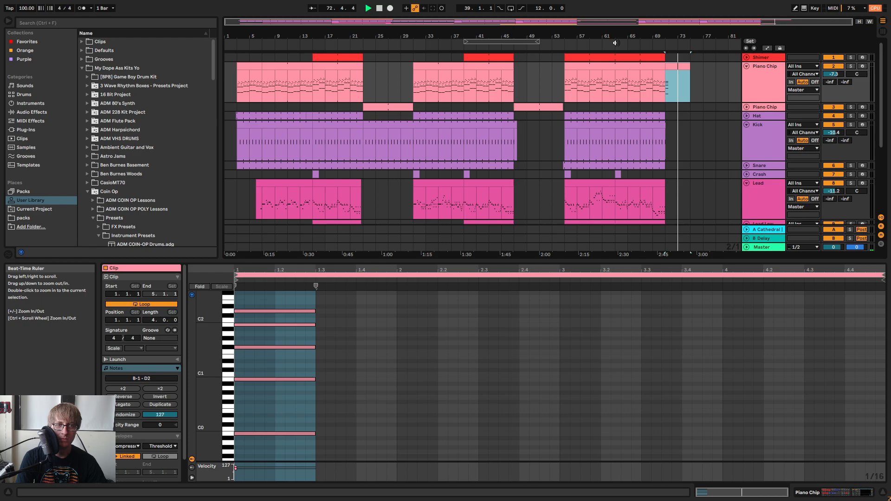
{"action": "left_click", "coordinate": [558, 47]}
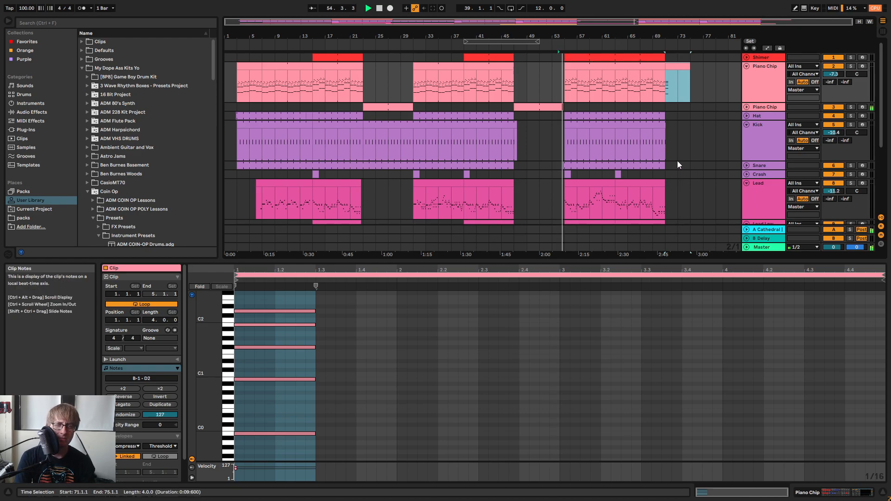
{"action": "left_click", "coordinate": [717, 147]}
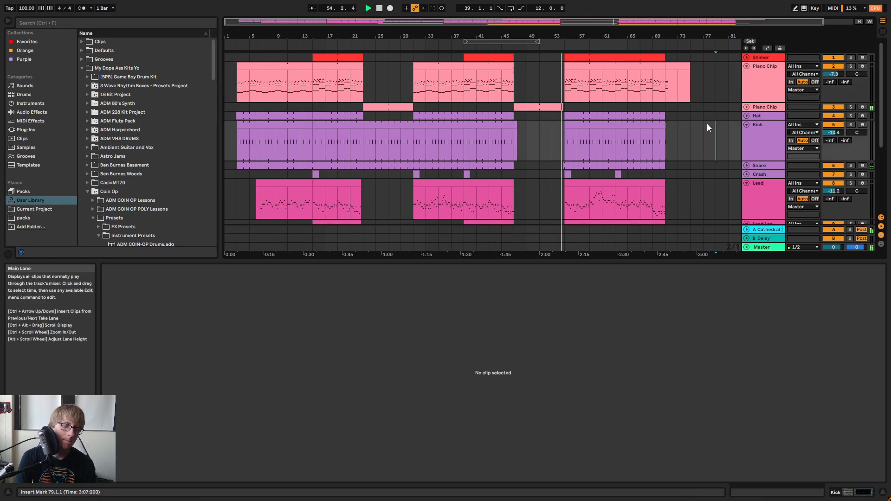
Fold the first Piano Chip track and the Kick track, leaving the Lead and Lead Low tracks expanded
{"action": "left_click", "coordinate": [746, 65]}
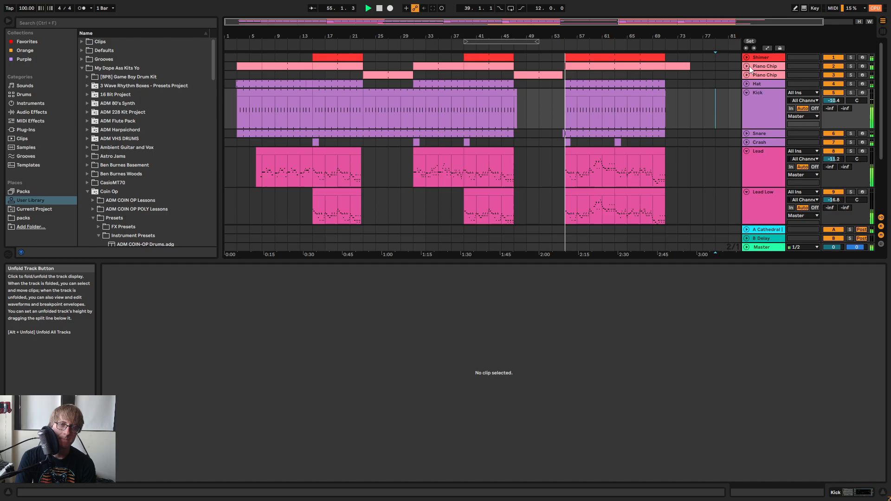
{"action": "left_click", "coordinate": [746, 151]}
{"action": "left_click", "coordinate": [747, 93]}
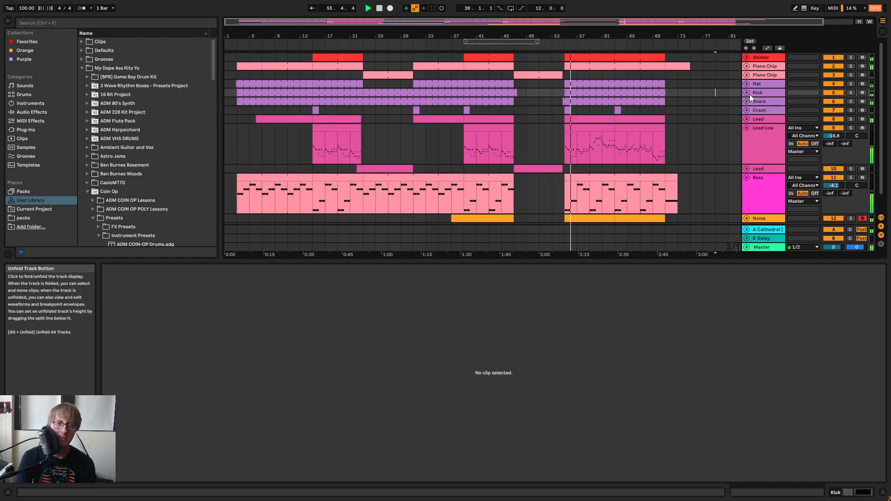
{"action": "left_click", "coordinate": [747, 128]}
{"action": "left_click", "coordinate": [745, 119]}
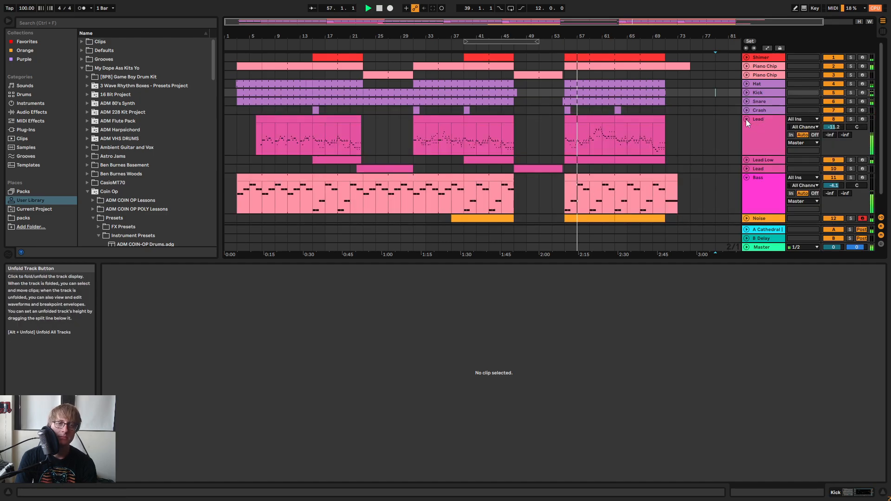
{"action": "left_click", "coordinate": [746, 160]}
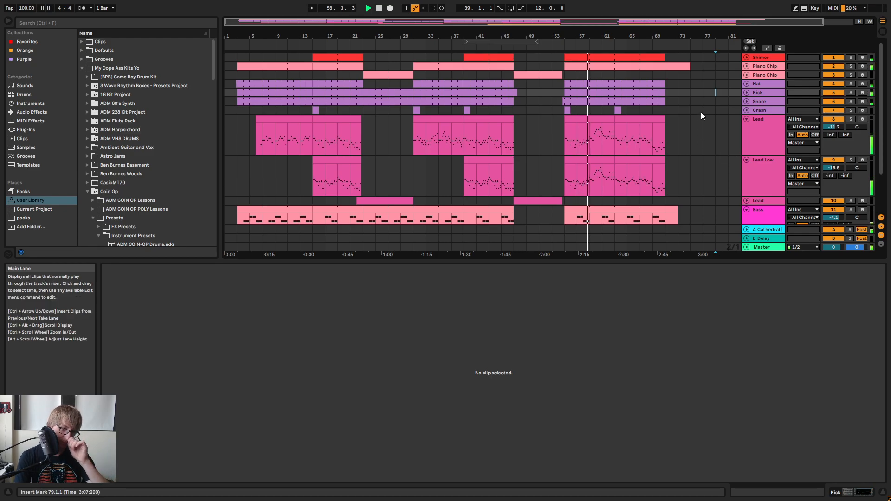
Open all the Lead clips together in an enlarged note editor, examine the melody, and shrink the editor again
{"action": "left_click", "coordinate": [274, 119]}
{"action": "left_click", "coordinate": [659, 120], "text": "shift"}
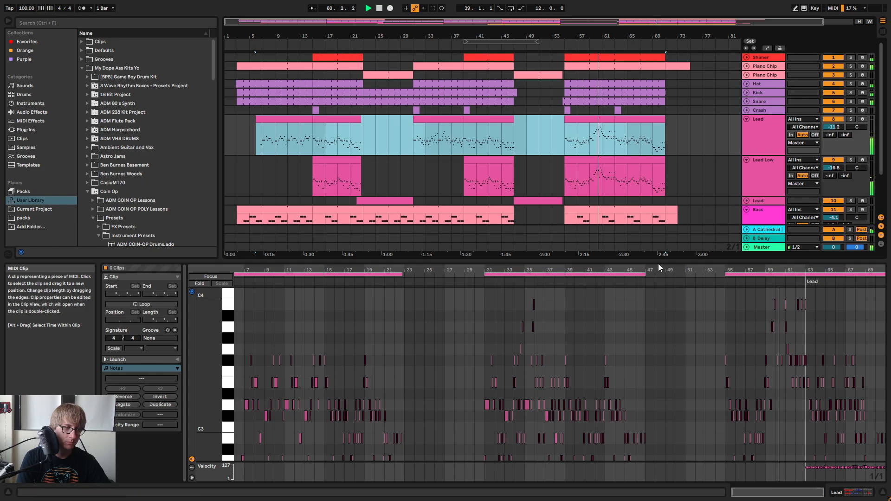
{"action": "left_click_drag", "start_coordinate": [659, 262], "coordinate": [659, 93]}
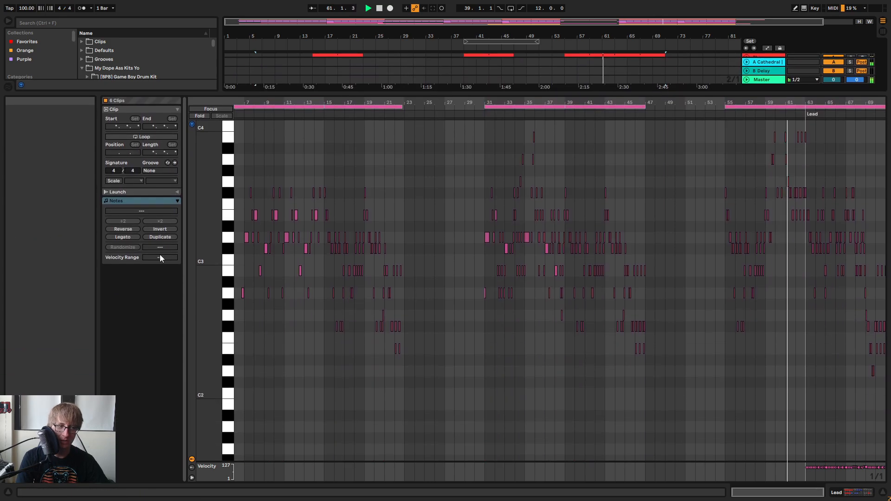
{"action": "left_click_drag", "start_coordinate": [217, 238], "coordinate": [168, 238]}
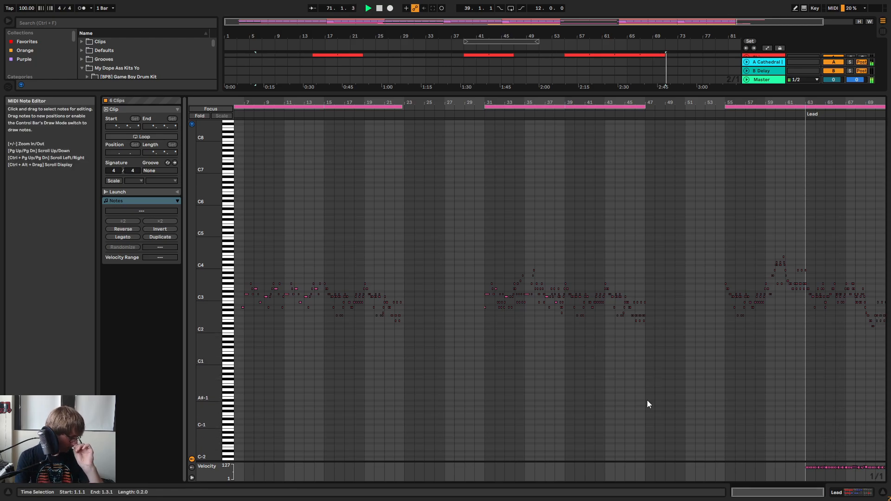
{"action": "left_click_drag", "start_coordinate": [658, 93], "coordinate": [648, 369]}
Raise the Lead track's send to the A Cathedral return to -30.0 dB in the mixer while playing the song
{"action": "left_click", "coordinate": [564, 42]}
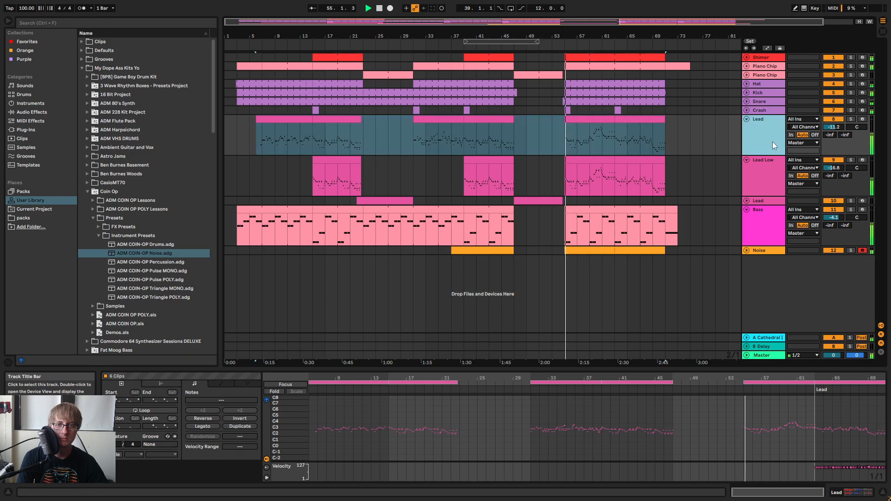
{"action": "key", "text": "Tab"}
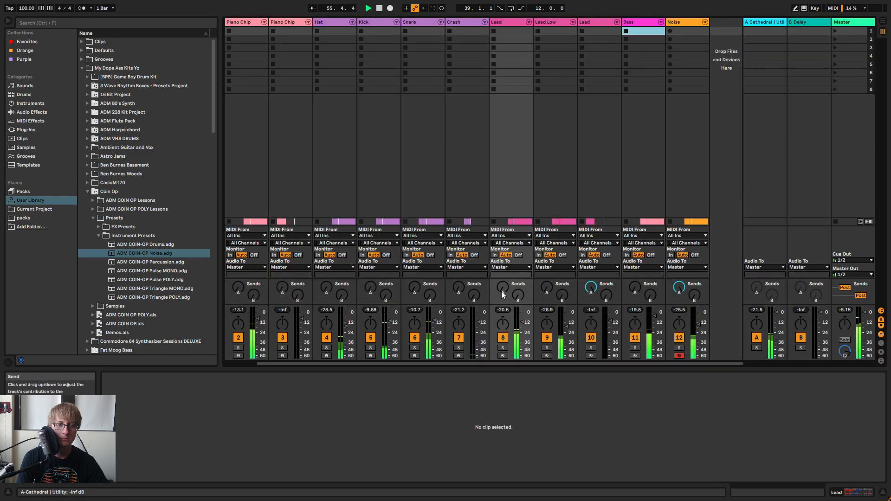
{"action": "key", "text": "Tab"}
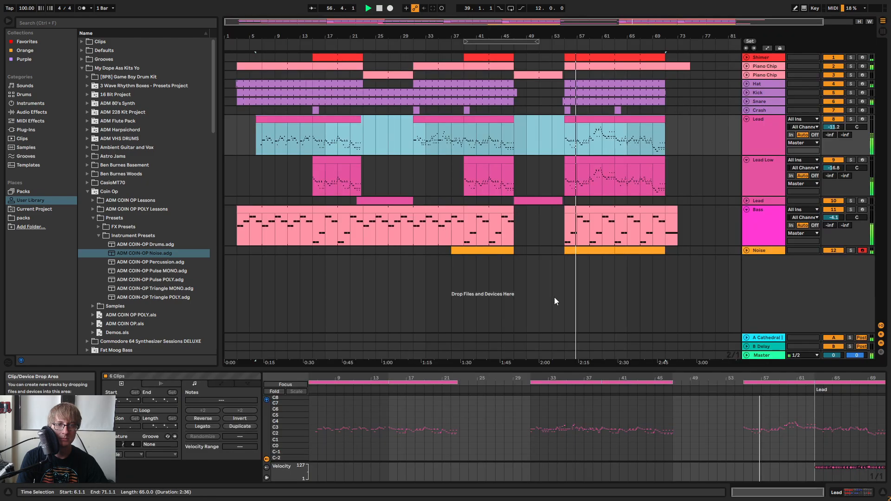
{"action": "left_click", "coordinate": [759, 137]}
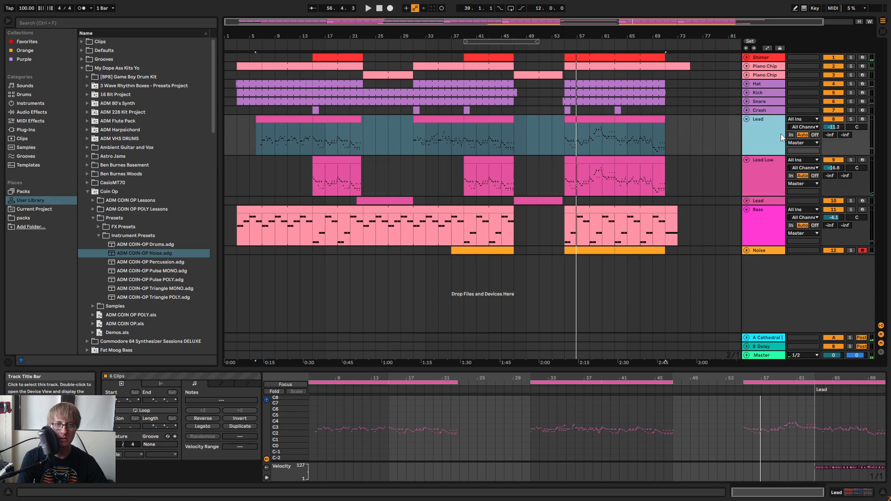
{"action": "key", "text": "Tab"}
{"action": "key", "text": "space"}
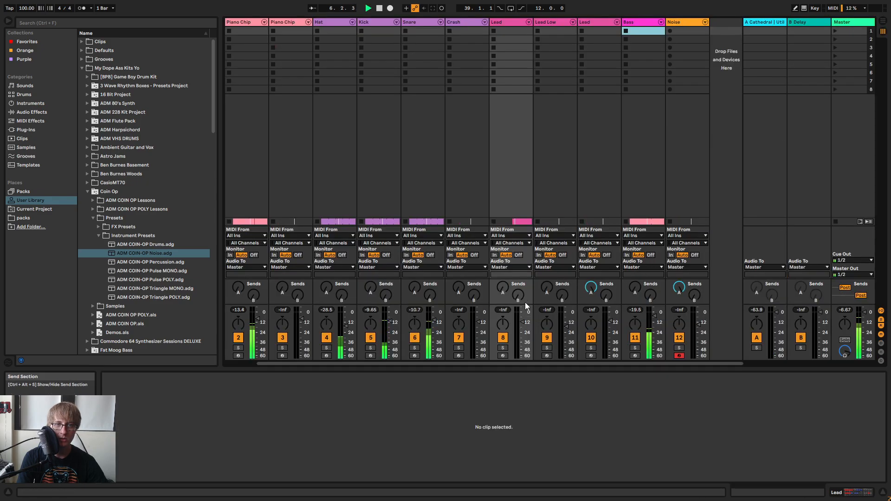
{"action": "left_click_drag", "start_coordinate": [502, 295], "coordinate": [502, 281]}
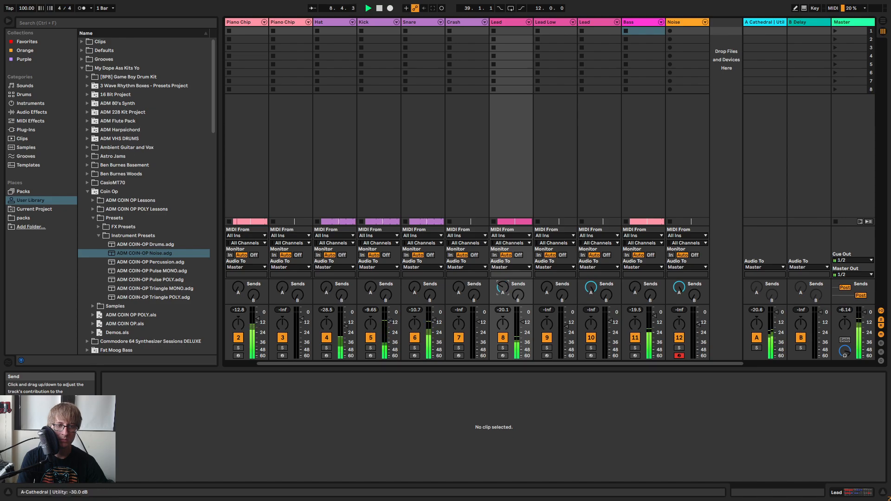
{"action": "key", "text": "Tab"}
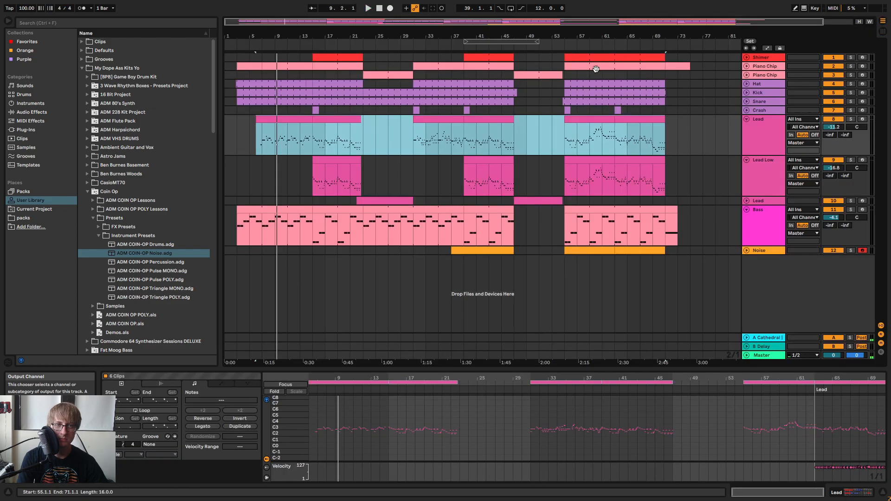
Play the song from around bar 59 and display the devices on the A Cathedral return track
{"action": "left_click", "coordinate": [591, 43]}
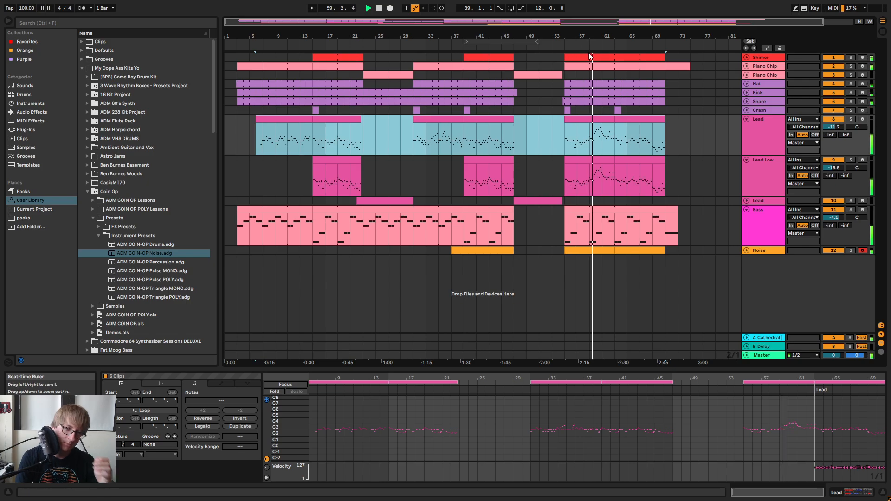
{"action": "key", "text": "Tab"}
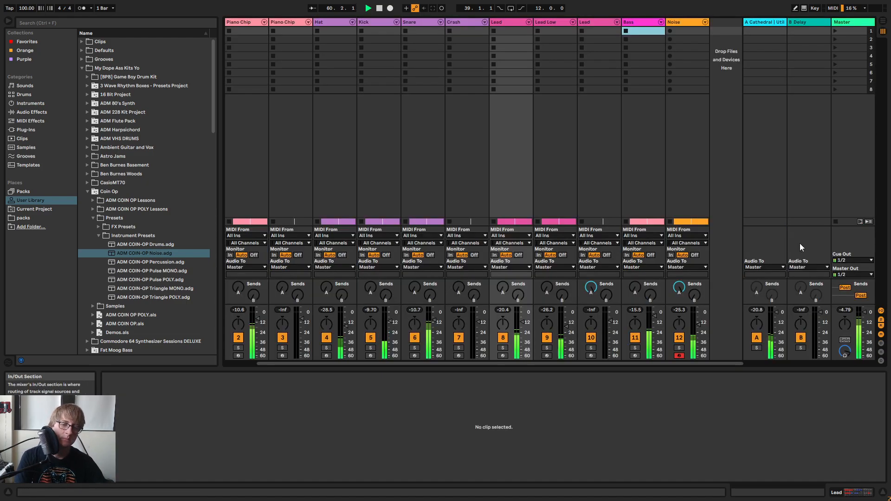
{"action": "left_click", "coordinate": [767, 23]}
{"action": "key", "text": "Tab"}
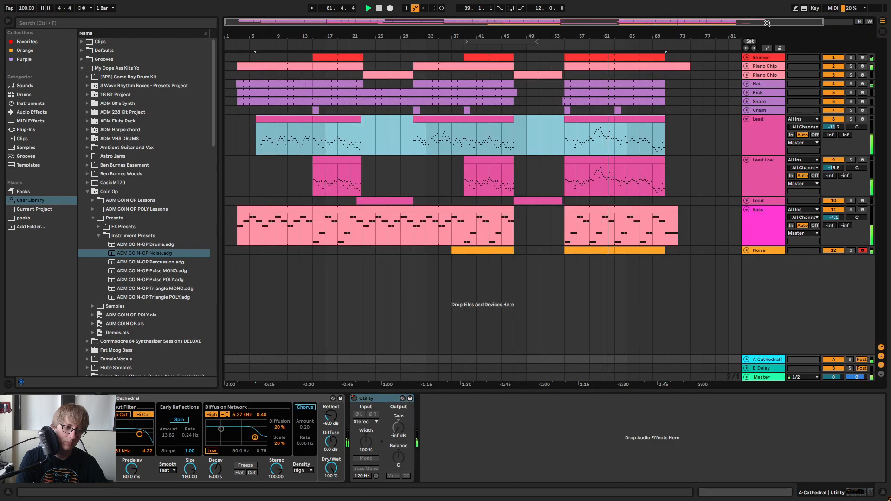
Clear the clip selection and fold the upper Lead track in the arrangement
{"action": "left_click", "coordinate": [729, 162]}
{"action": "left_click", "coordinate": [750, 123]}
{"action": "left_click", "coordinate": [746, 119]}
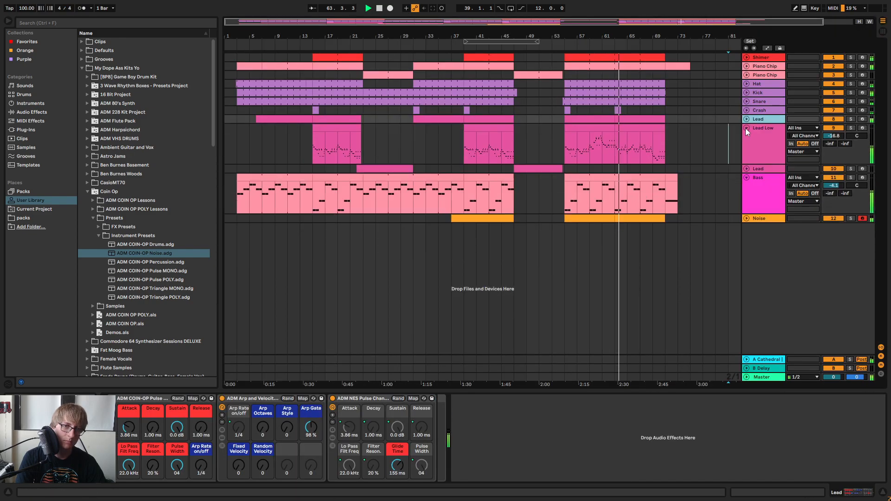
Lower the Lead and Lead Low volumes together to -12.0 dB and -17.6 dB in the mixer, and display the Noise track's device
{"action": "key", "text": "Tab"}
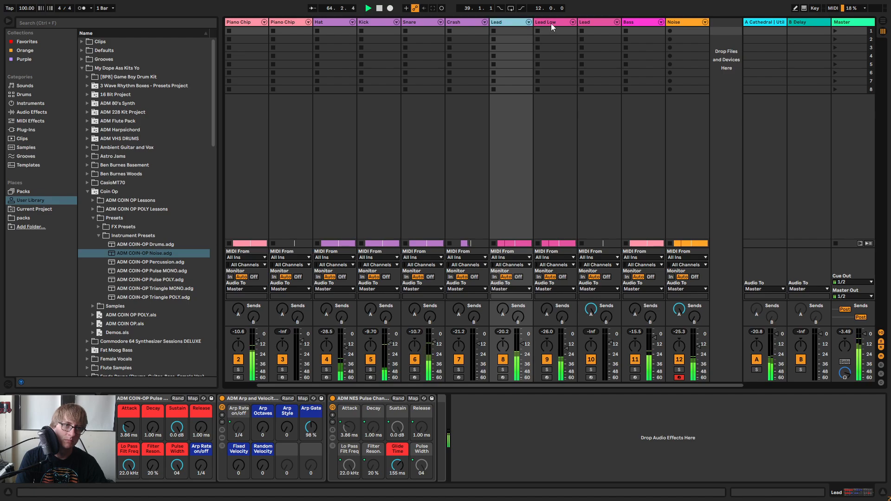
{"action": "left_click", "coordinate": [552, 24]}
{"action": "left_click_drag", "start_coordinate": [523, 346], "coordinate": [523, 347]}
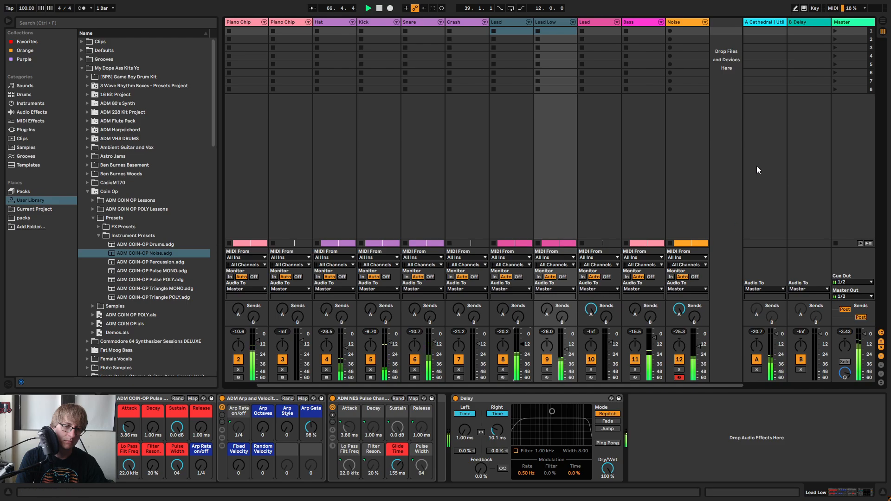
{"action": "left_click", "coordinate": [686, 24]}
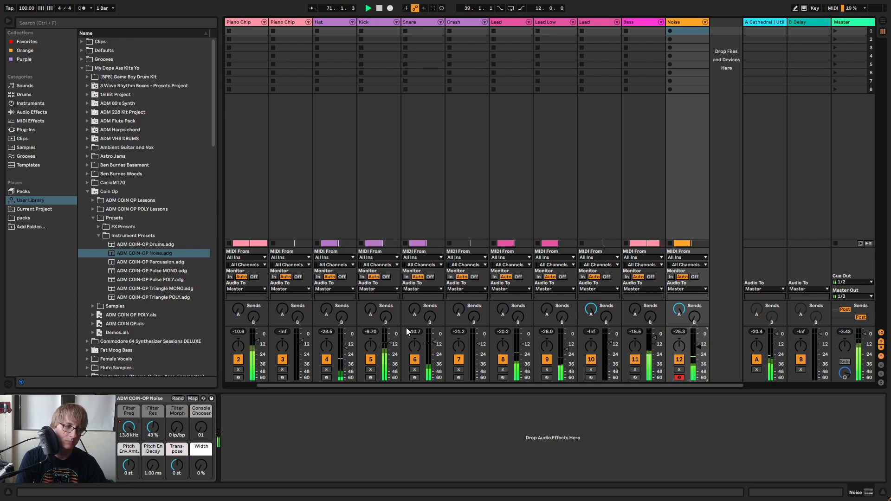
{"action": "key", "text": "Tab"}
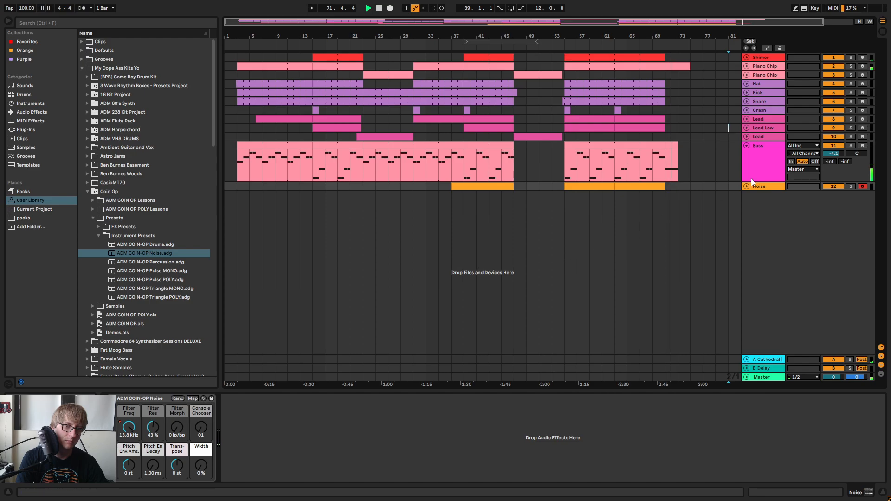
Stop playback and shorten the upper Piano Chip track's last clip to end at bar 73, level with the Bass clip
{"action": "left_click", "coordinate": [713, 155]}
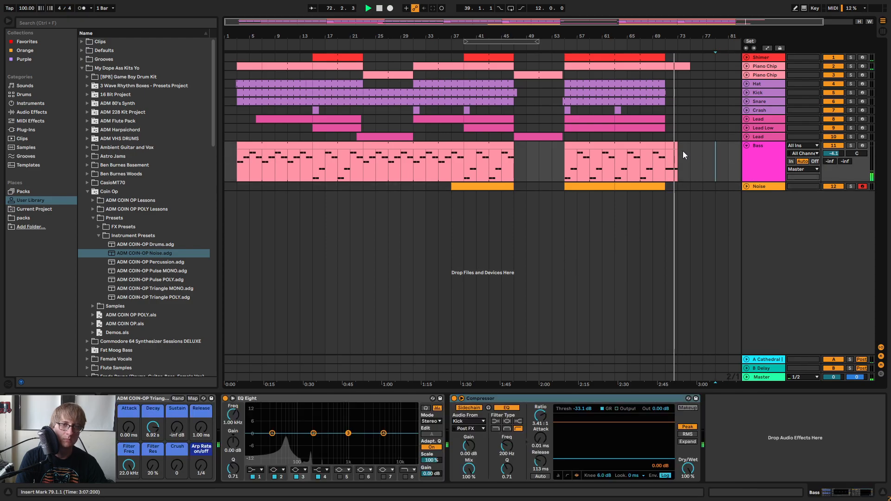
{"action": "key", "text": "space"}
{"action": "left_click", "coordinate": [694, 102]}
{"action": "left_click_drag", "start_coordinate": [689, 66], "coordinate": [677, 67]}
{"action": "left_click", "coordinate": [691, 110]}
{"action": "left_click_drag", "start_coordinate": [588, 34], "coordinate": [588, 29]}
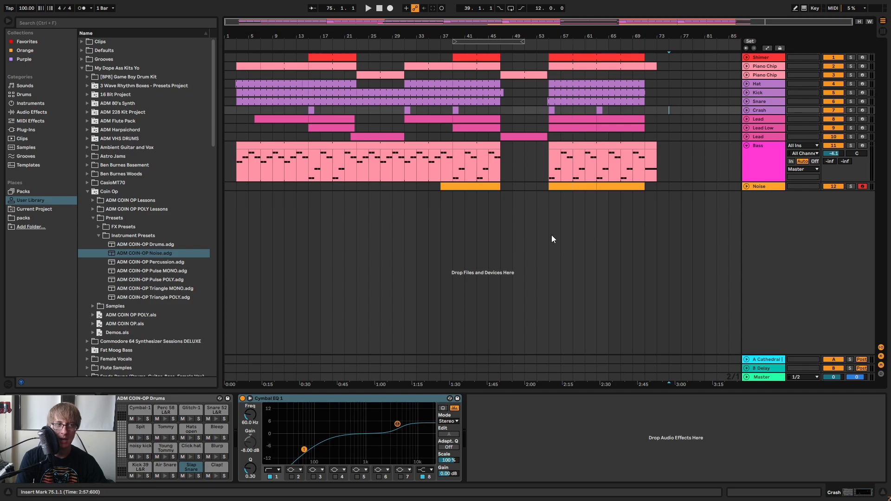
Play the song from around bar 38 and audition the Noise track in solo before turning its solo off
{"action": "left_click", "coordinate": [559, 186]}
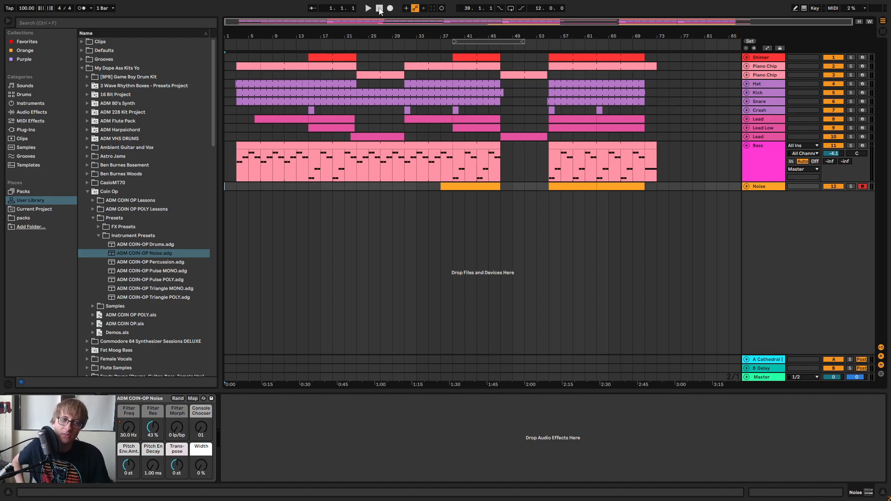
{"action": "left_click", "coordinate": [448, 46]}
{"action": "left_click", "coordinate": [851, 186]}
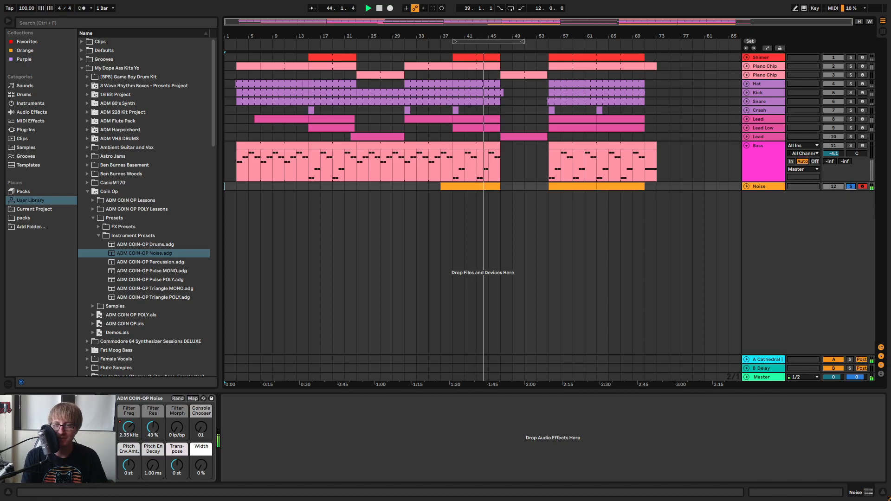
{"action": "left_click", "coordinate": [851, 187]}
Fold the Bass track in the arrangement while the song plays
{"action": "left_click", "coordinate": [523, 174]}
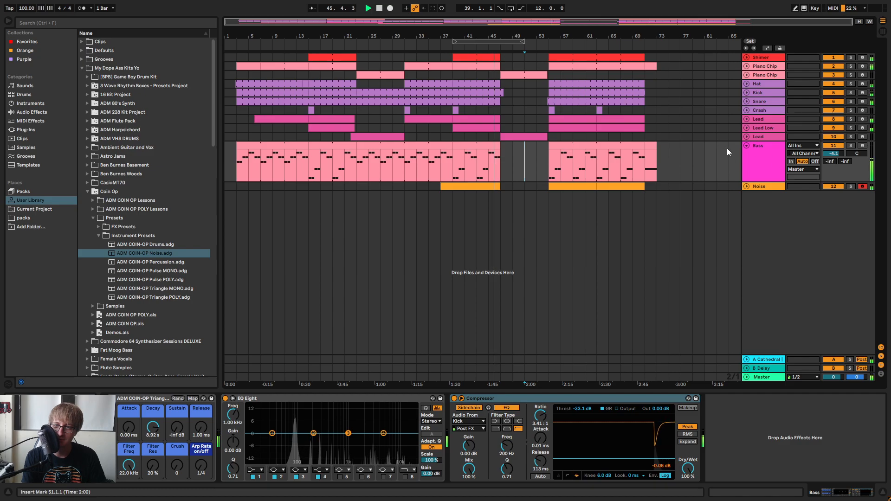
{"action": "left_click", "coordinate": [745, 145]}
{"action": "left_click", "coordinate": [542, 147]}
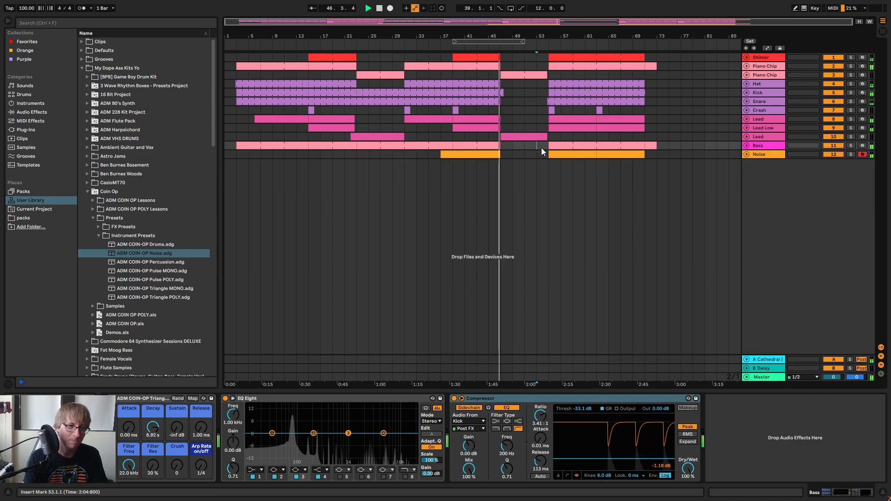
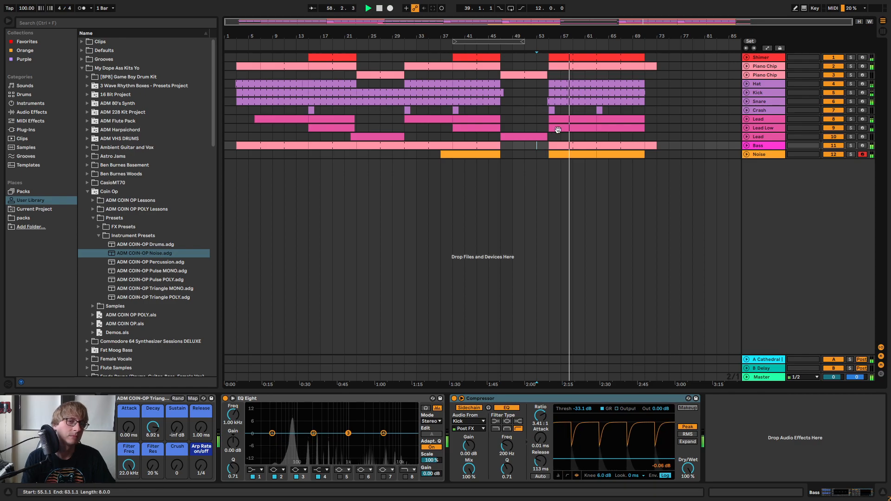
Select both Piano Chip tracks in the mixer, check their levels during playback, and return to the arrangement
{"action": "key", "text": "Tab"}
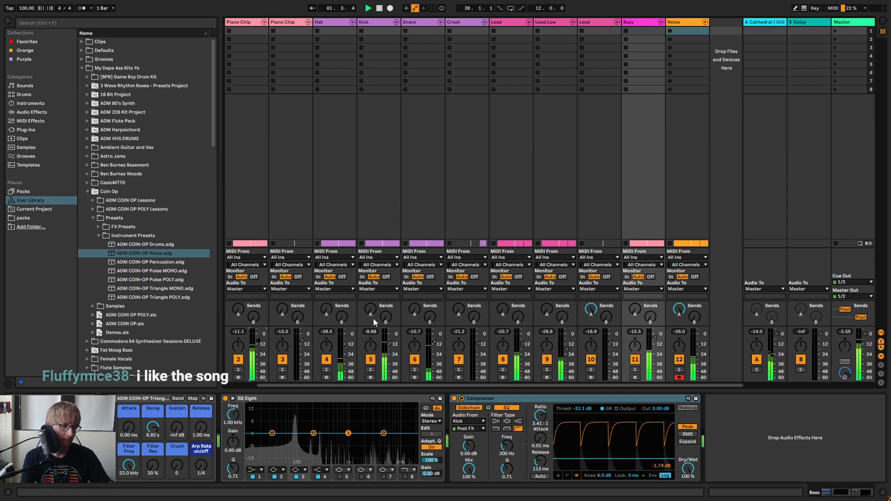
{"action": "key", "text": "Left"}
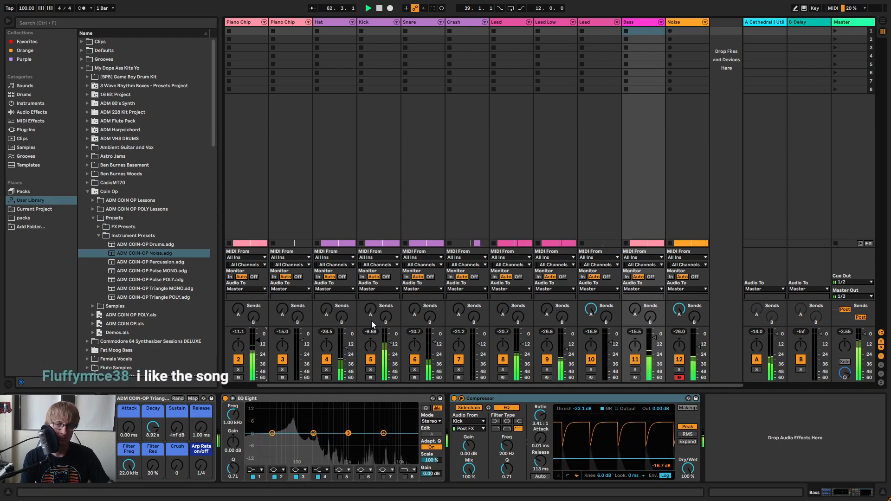
{"action": "left_click", "coordinate": [288, 162]}
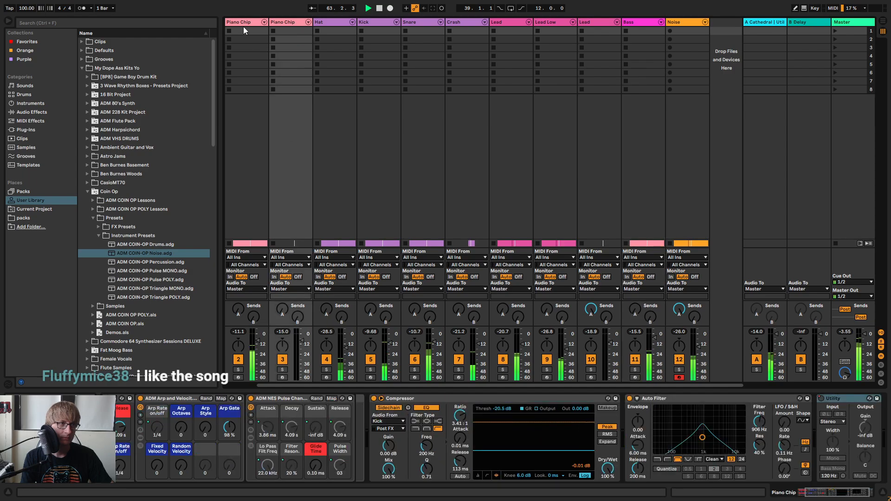
{"action": "left_click", "coordinate": [246, 23]}
{"action": "left_click", "coordinate": [310, 155]}
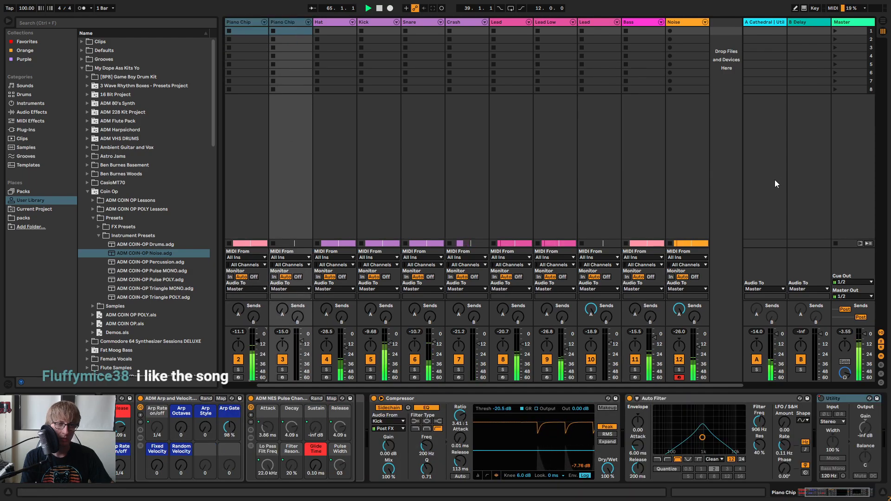
{"action": "key", "text": "Tab"}
Stop playback and unfold the Lead and Lead Low tracks around bars 55 to 66
{"action": "left_click", "coordinate": [657, 128]}
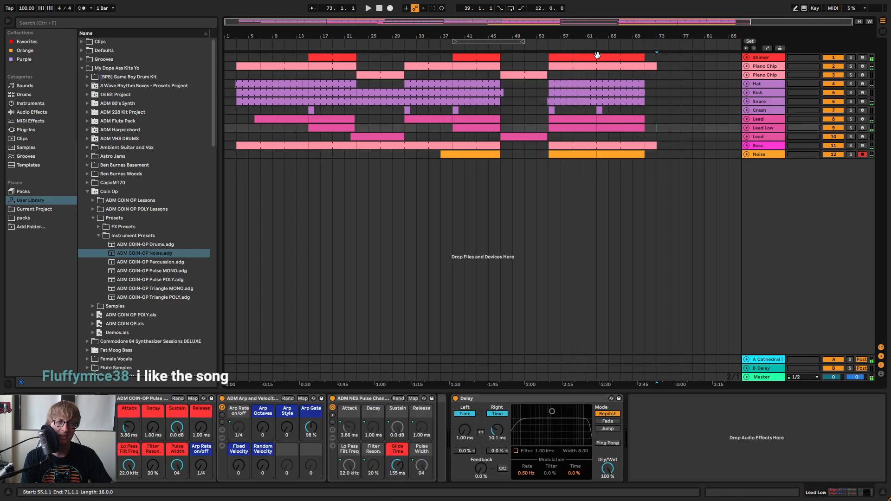
{"action": "scroll", "coordinate": [598, 123], "scroll_direction": "up", "scroll_amount": 5}
{"action": "left_click", "coordinate": [612, 147]}
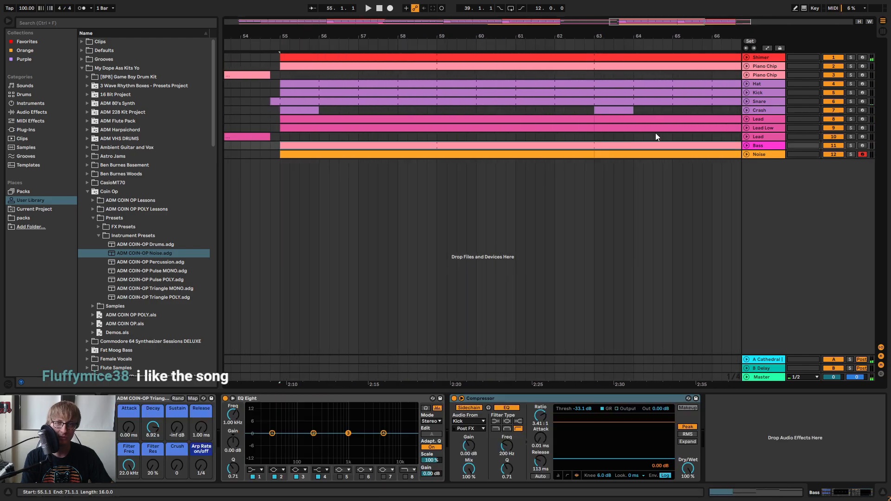
{"action": "left_click", "coordinate": [746, 128]}
{"action": "left_click", "coordinate": [747, 119]}
{"action": "left_click", "coordinate": [604, 159]}
Select the two adjoining upper Lead clips from bar 55 to bar 71 and open them together in an enlarged note editor
{"action": "left_click", "coordinate": [583, 119]}
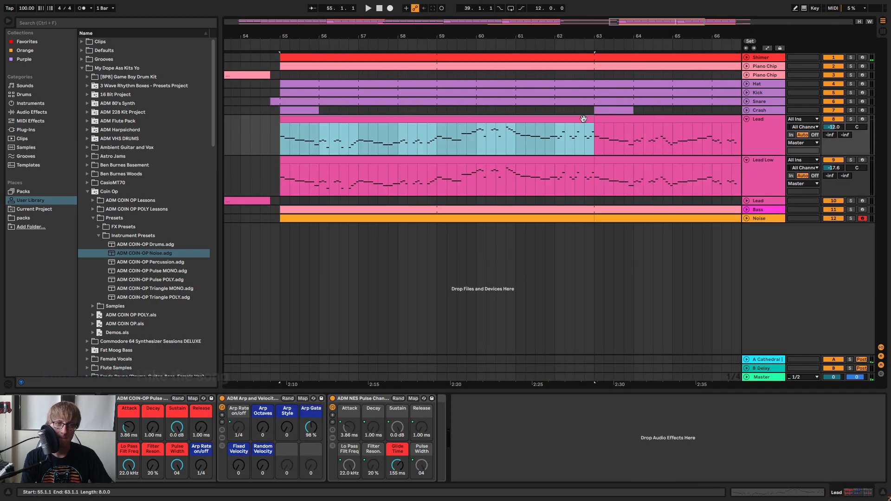
{"action": "left_click", "coordinate": [580, 159], "text": "shift"}
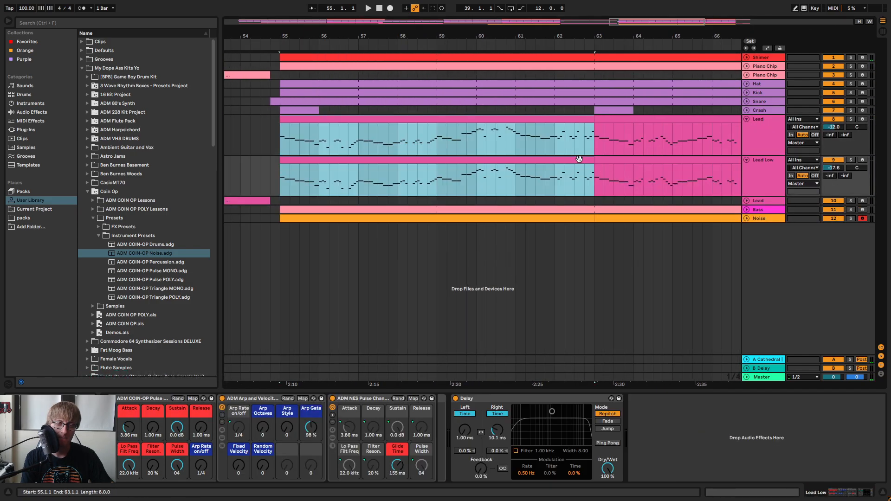
{"action": "left_click", "coordinate": [631, 133]}
{"action": "left_click", "coordinate": [582, 119]}
{"action": "left_click", "coordinate": [606, 119], "text": "shift"}
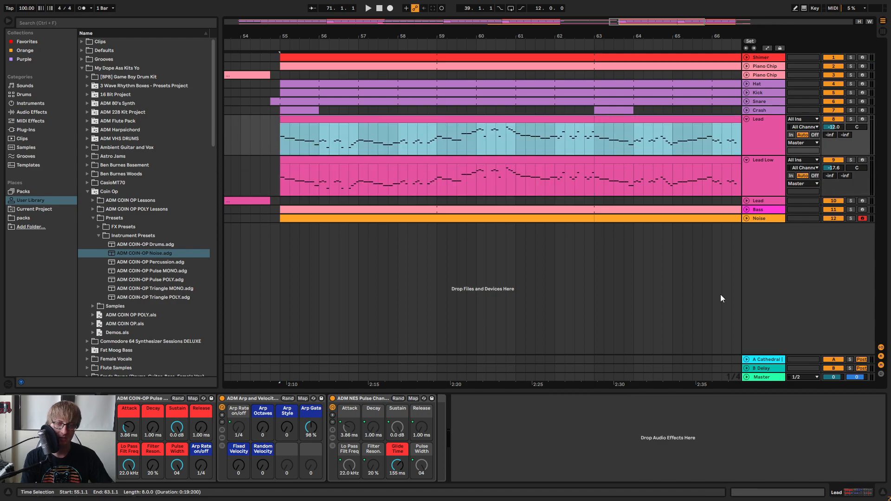
{"action": "left_click", "coordinate": [589, 135]}
{"action": "left_click", "coordinate": [582, 119]}
{"action": "left_click", "coordinate": [608, 119], "text": "shift"}
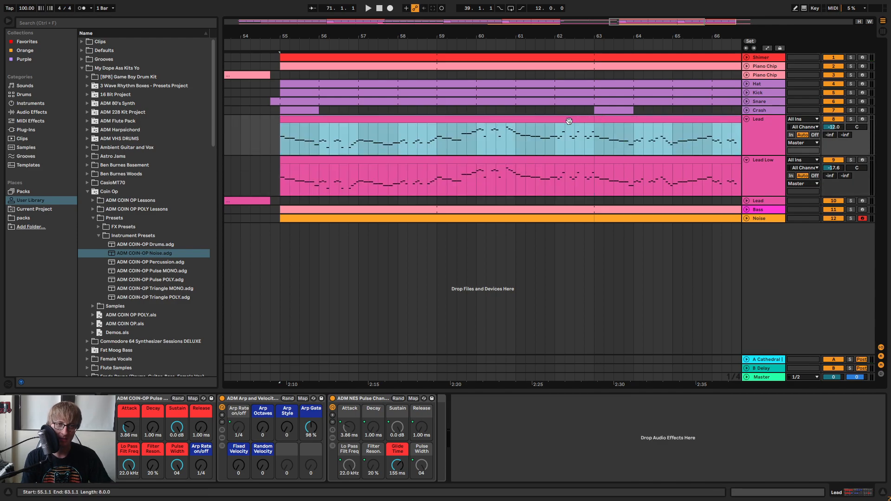
{"action": "double_click", "coordinate": [569, 121]}
{"action": "left_click", "coordinate": [606, 119], "text": "shift"}
{"action": "left_click_drag", "start_coordinate": [596, 370], "coordinate": [572, 114]}
Play the Lead melody from around bar 60 and examine the notes in bar 62 closely
{"action": "left_click", "coordinate": [402, 103]}
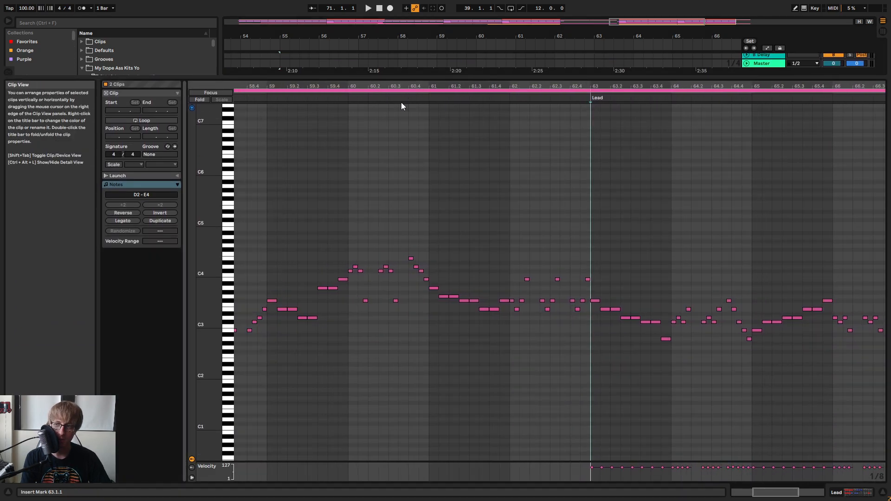
{"action": "left_click", "coordinate": [400, 98]}
{"action": "left_click", "coordinate": [530, 179]}
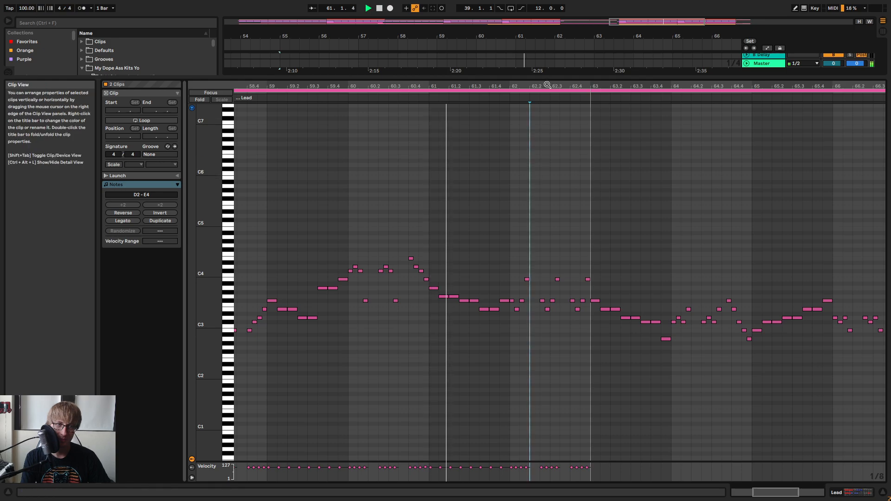
{"action": "left_click_drag", "start_coordinate": [548, 85], "coordinate": [531, 137]}
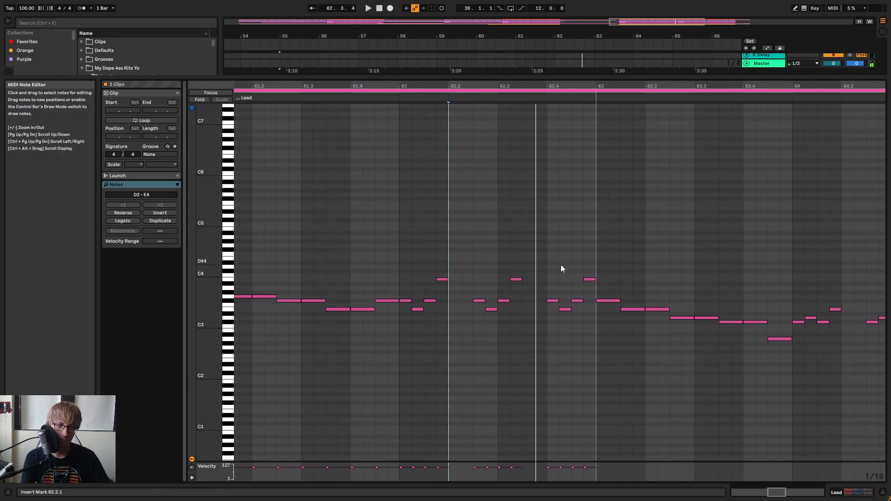
Raise the Lead note at 62.4.1 to B3 and the note at 62.4.2 to G#3
{"action": "left_click", "coordinate": [553, 301]}
{"action": "key", "text": "Up"}
{"action": "key", "text": "Up"}
{"action": "key", "text": "Up"}
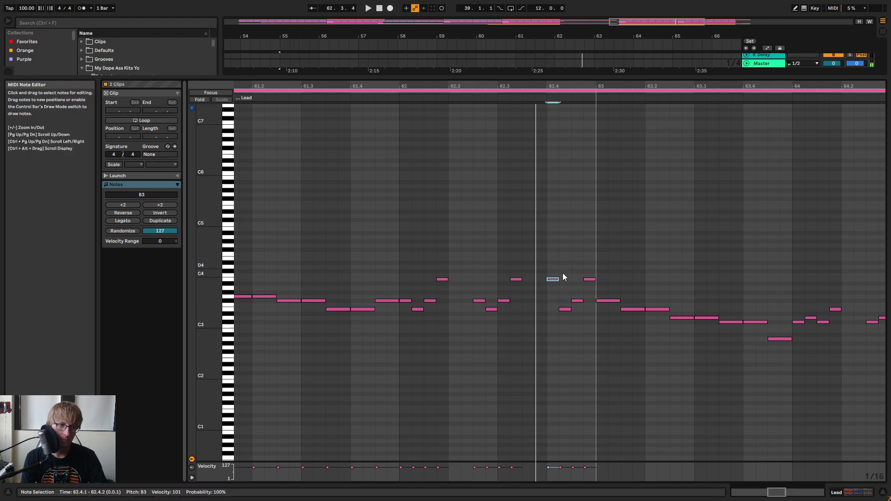
{"action": "left_click", "coordinate": [565, 309]}
{"action": "key", "text": "Up"}
{"action": "key", "text": "Up"}
{"action": "key", "text": "Up"}
{"action": "left_click", "coordinate": [558, 298]}
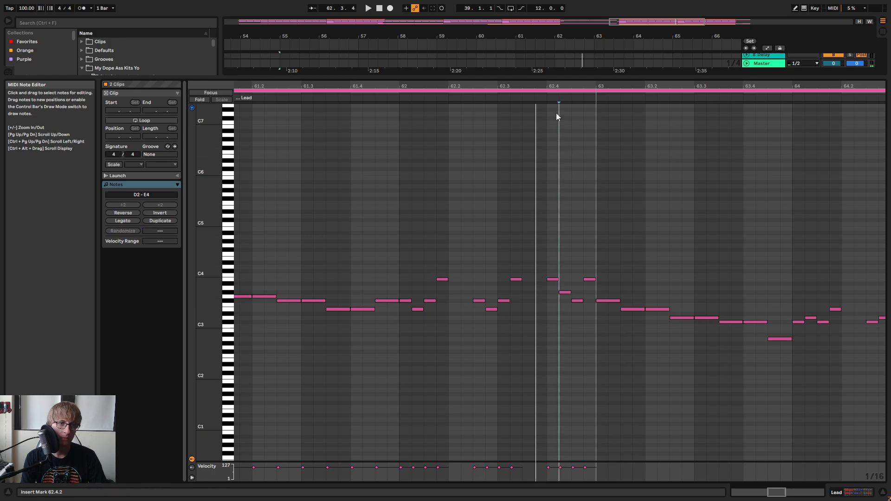
Shrink the note editor and open only the Lead clip at bar 55, focusing on its closing notes
{"action": "left_click_drag", "start_coordinate": [527, 78], "coordinate": [527, 214]}
{"action": "left_click", "coordinate": [572, 100]}
{"action": "left_click", "coordinate": [577, 119]}
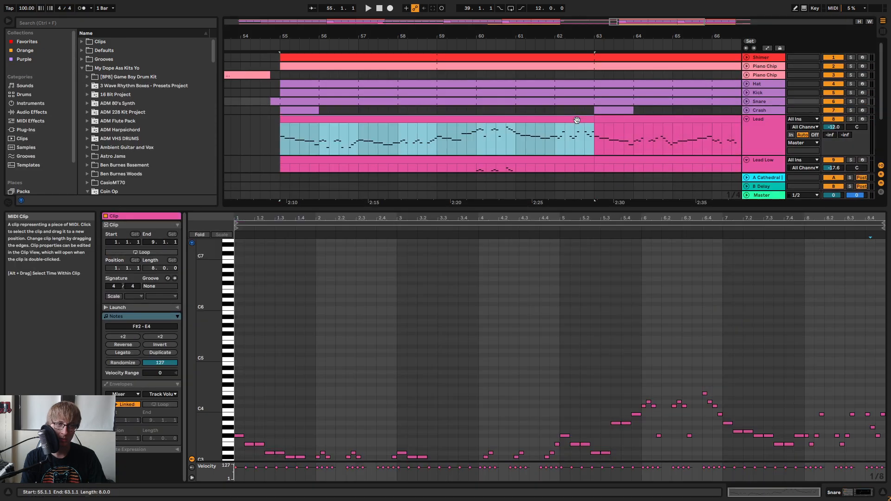
{"action": "left_click_drag", "start_coordinate": [870, 231], "coordinate": [869, 377]}
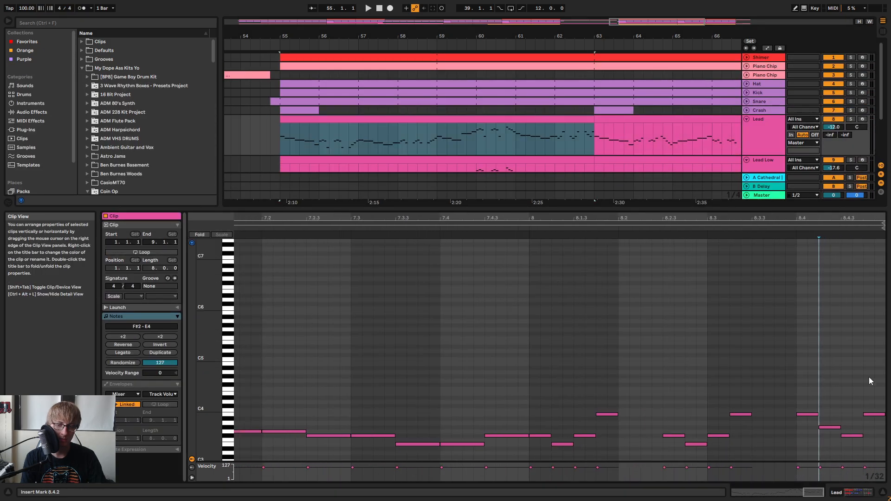
Set the Lead clip's closing notes to a descending run: A3 at 8.4.2, G3 at 8.4.3 and E3 at 8.4.4
{"action": "left_click", "coordinate": [807, 414]}
{"action": "left_click", "coordinate": [832, 427]}
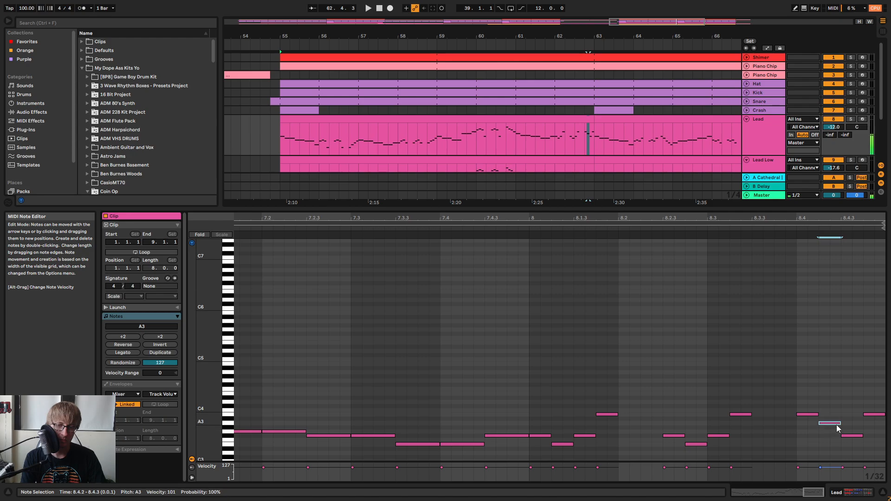
{"action": "left_click_drag", "start_coordinate": [858, 435], "coordinate": [859, 431]}
{"action": "left_click", "coordinate": [877, 414]}
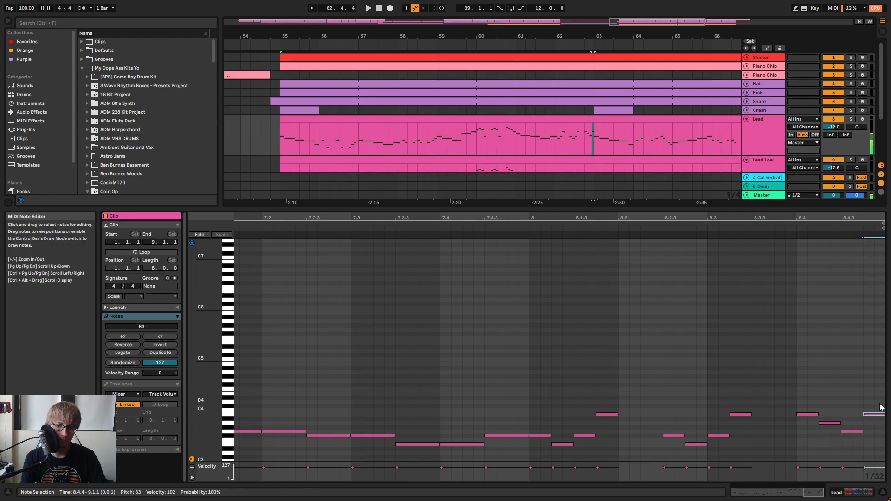
{"action": "key", "text": "Down"}
{"action": "key", "text": "Down"}
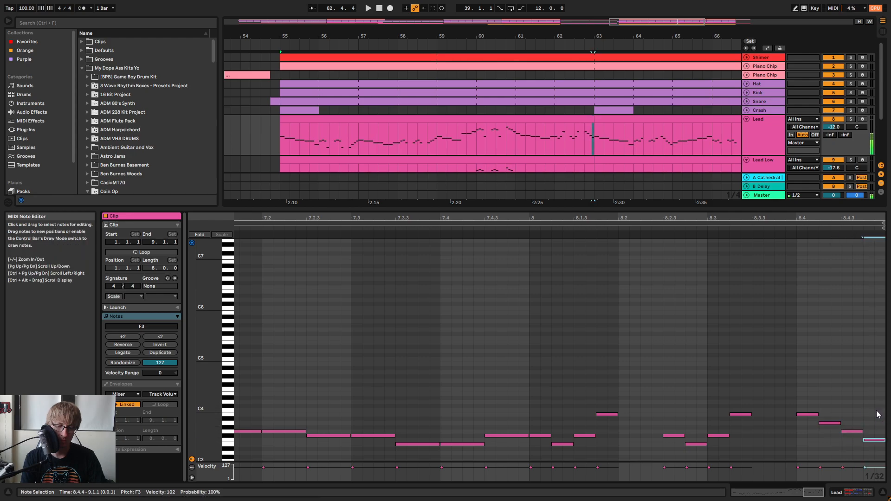
Play the edited run from bar 62 in an enlarged note editor, shrink the editor, and select the Lead clip at bar 63
{"action": "key", "text": "space"}
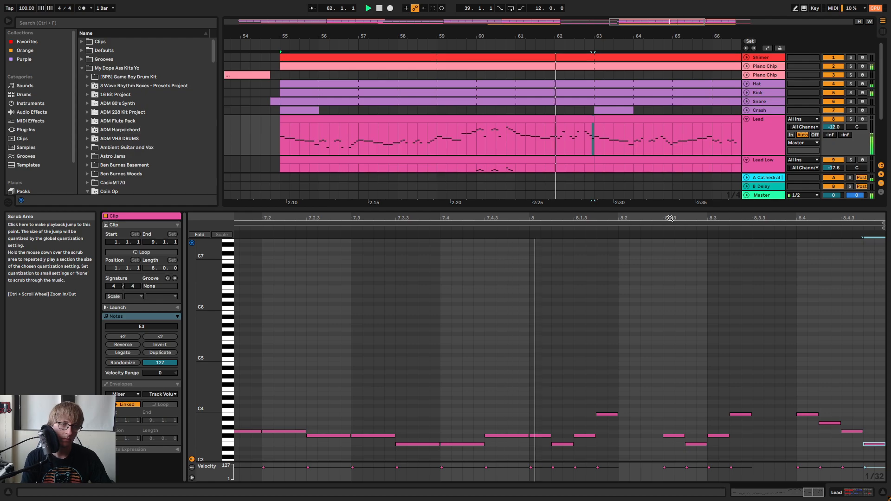
{"action": "left_click_drag", "start_coordinate": [691, 209], "coordinate": [691, 48]}
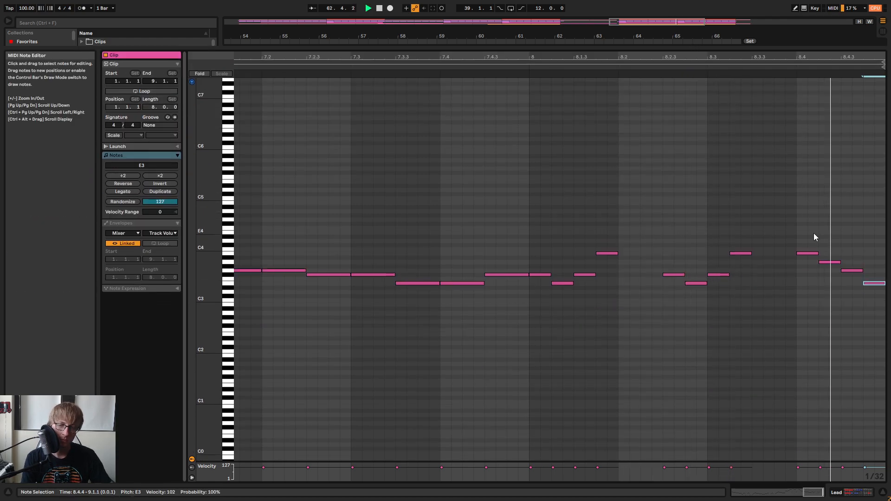
{"action": "key", "text": "space"}
{"action": "left_click_drag", "start_coordinate": [752, 45], "coordinate": [700, 269]}
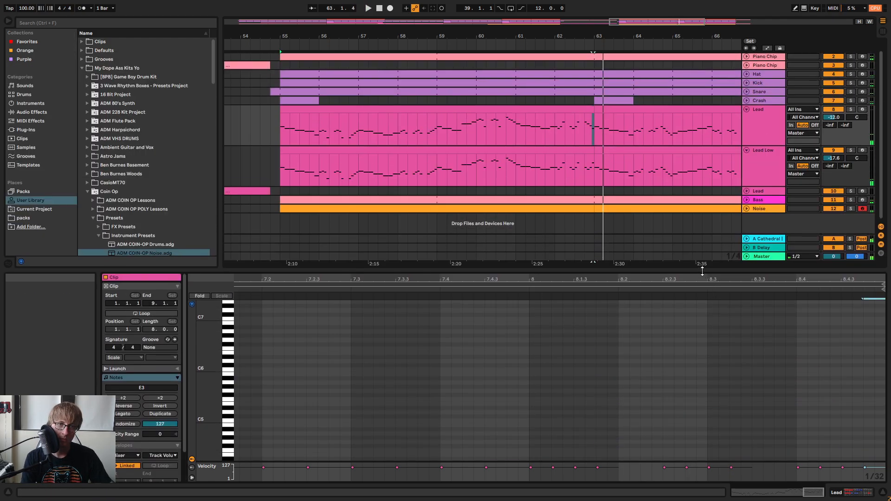
{"action": "left_click", "coordinate": [604, 111]}
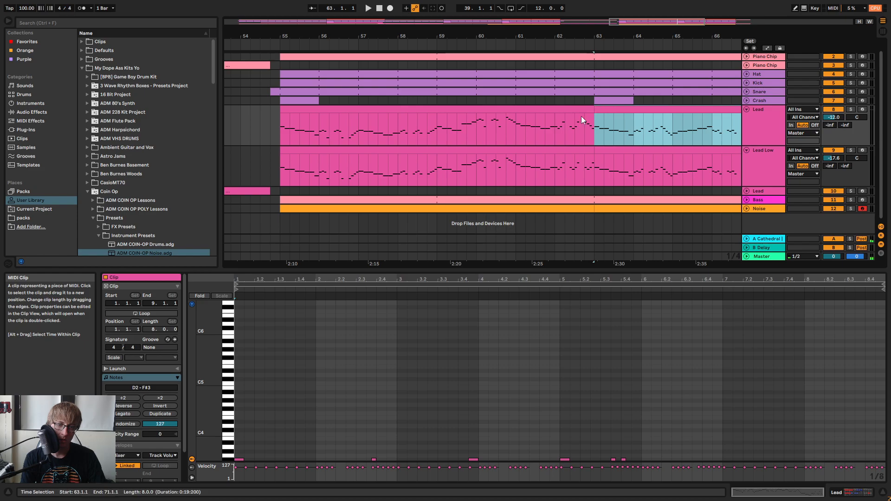
Open the Lead clip at bar 55 in an enlarged note editor and raise its final note at 8.4.4 to F#3
{"action": "left_click_drag", "start_coordinate": [476, 458], "coordinate": [475, 394]}
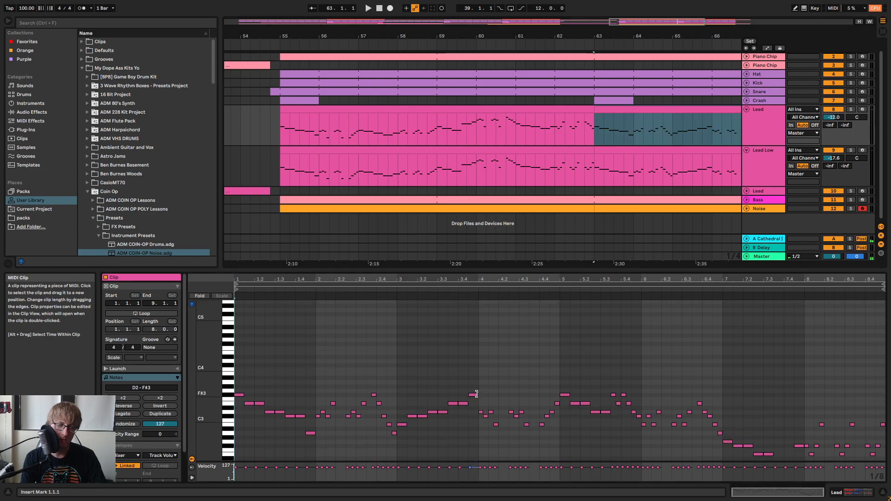
{"action": "left_click", "coordinate": [590, 126]}
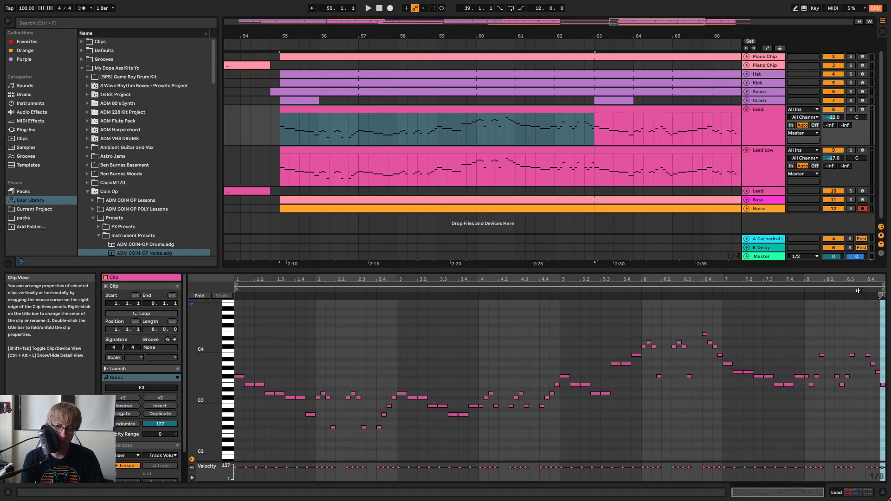
{"action": "left_click_drag", "start_coordinate": [864, 270], "coordinate": [846, 167]}
{"action": "left_click_drag", "start_coordinate": [872, 284], "coordinate": [887, 267]}
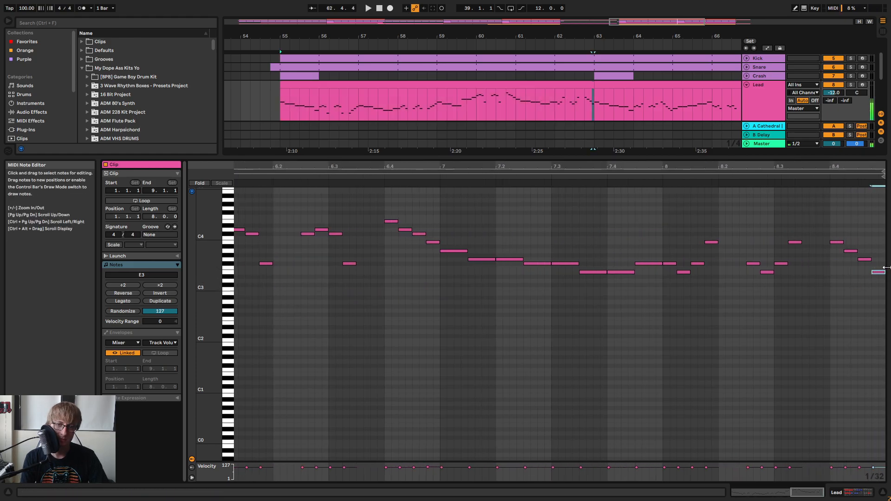
{"action": "key", "text": "Up"}
{"action": "key", "text": "Up"}
Play the Lead clip's closing run around bar 62 twice, with the B3 note at 8.4.1 selected for comparison
{"action": "left_click", "coordinate": [791, 176]}
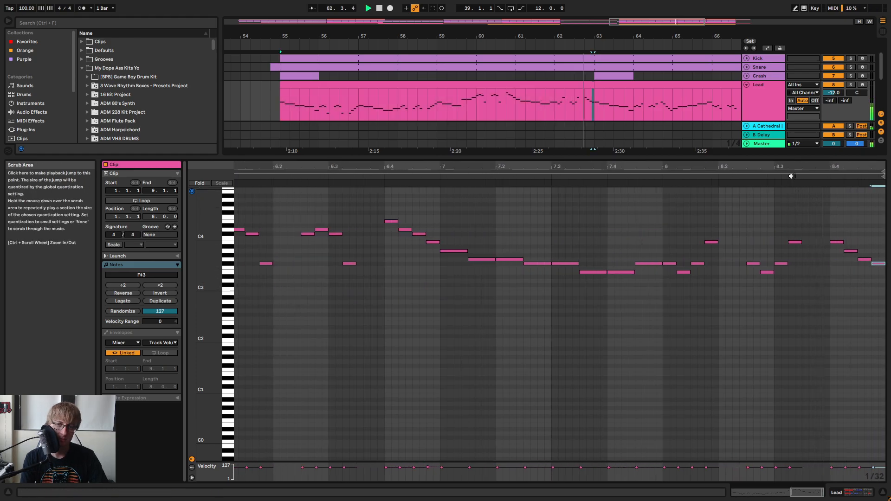
{"action": "key", "text": "space"}
{"action": "left_click", "coordinate": [829, 253]}
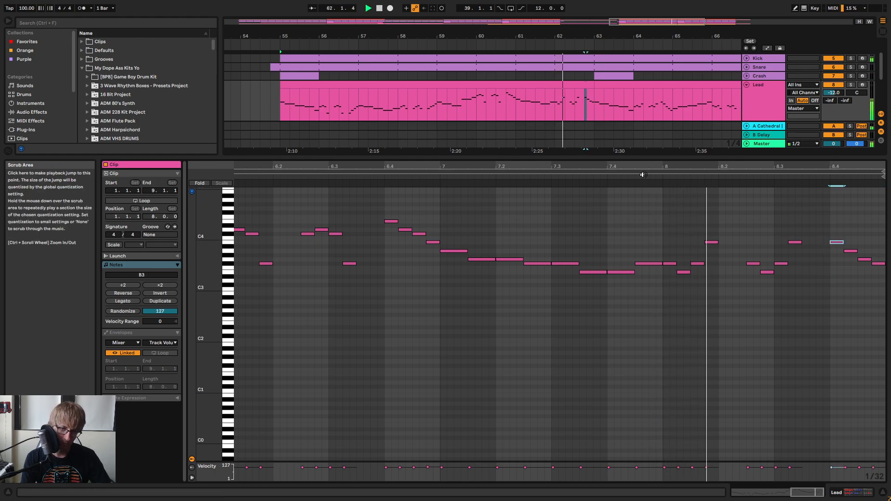
{"action": "key", "text": "space"}
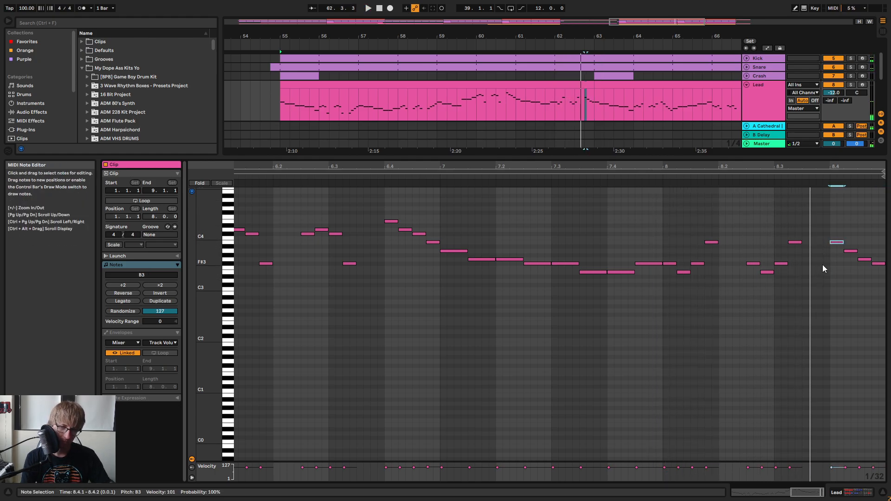
Add Lead notes B2 at 8.3.4, E3 at 8.4.1 and F#3 at 8.4.2, and play the passage
{"action": "left_click_drag", "start_coordinate": [823, 165], "coordinate": [823, 155]}
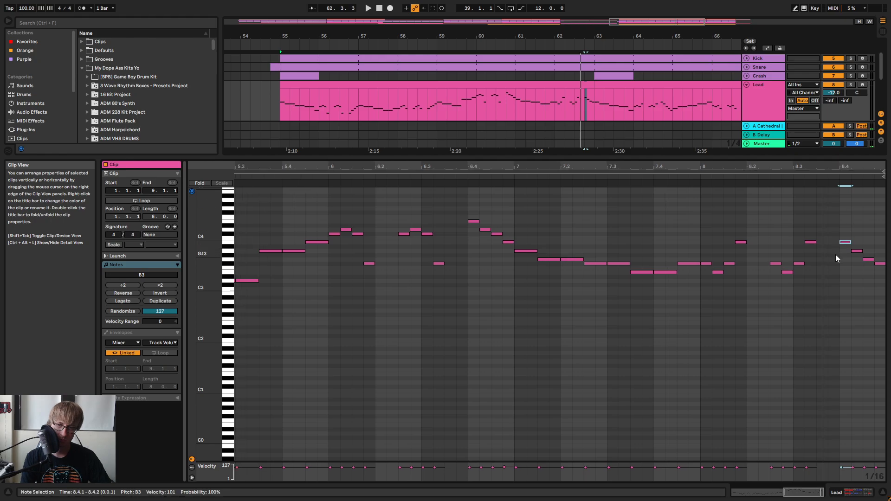
{"action": "double_click", "coordinate": [834, 273]}
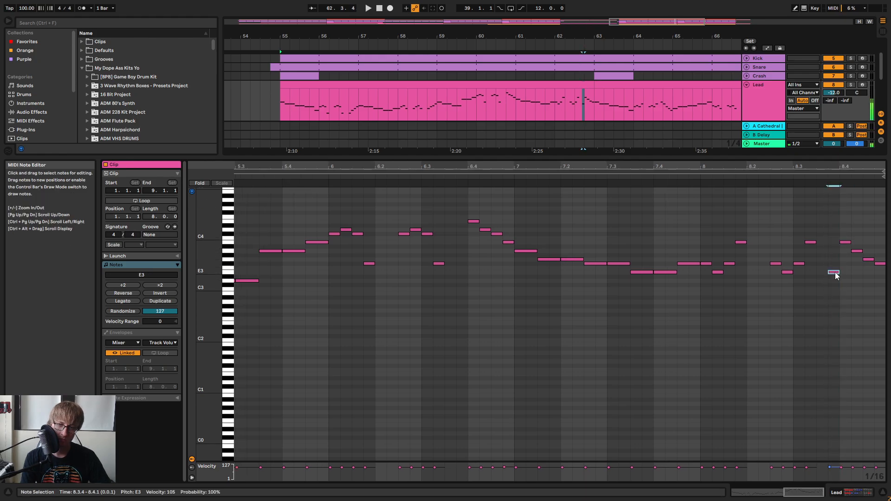
{"action": "left_click_drag", "start_coordinate": [836, 275], "coordinate": [838, 295]}
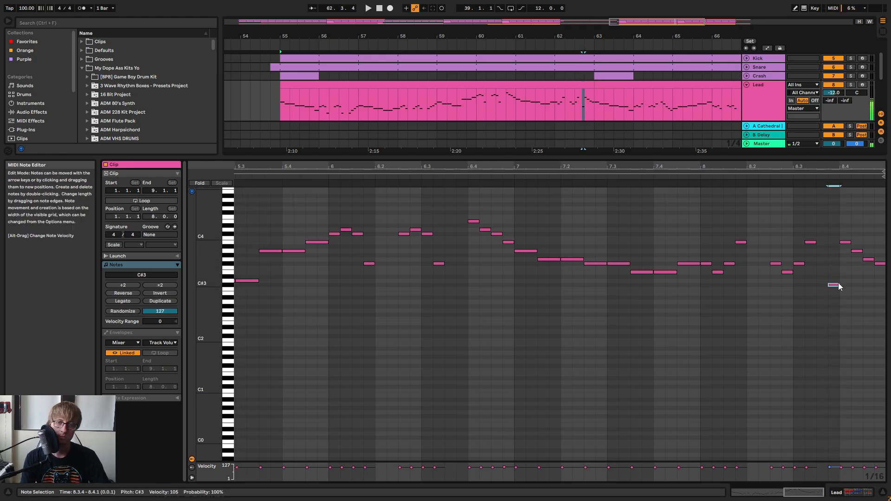
{"action": "double_click", "coordinate": [845, 272]}
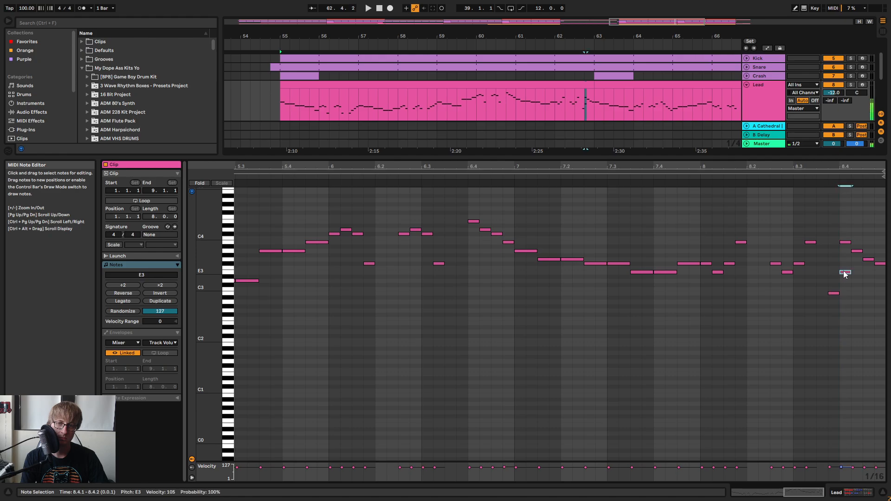
{"action": "double_click", "coordinate": [857, 264]}
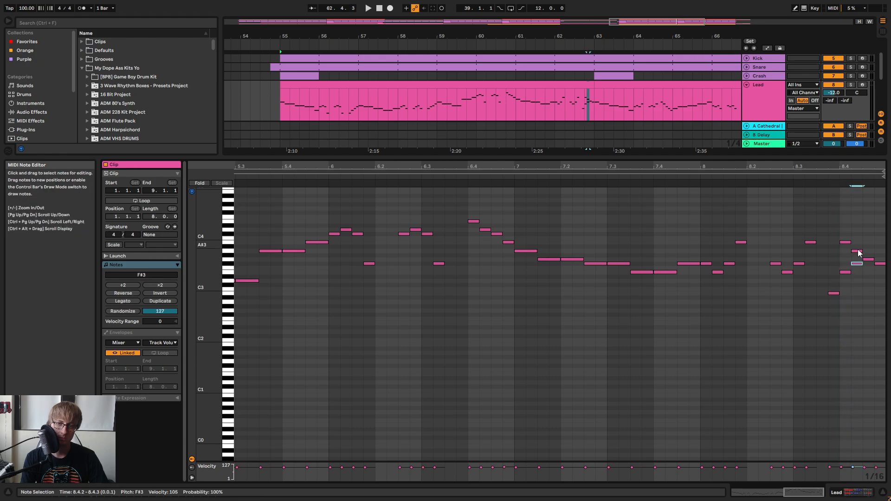
{"action": "left_click", "coordinate": [694, 179]}
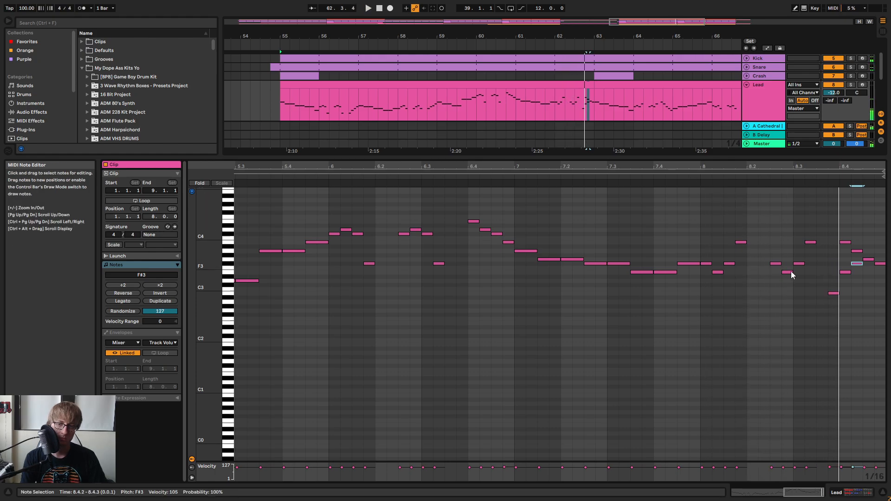
Clear the old B3 at 8.4.1 and A3 at 8.4.2, finish the rising run with A3 at 8.4.3 and B3 at 8.4.4, and play it
{"action": "left_click", "coordinate": [849, 273]}
{"action": "left_click", "coordinate": [868, 260]}
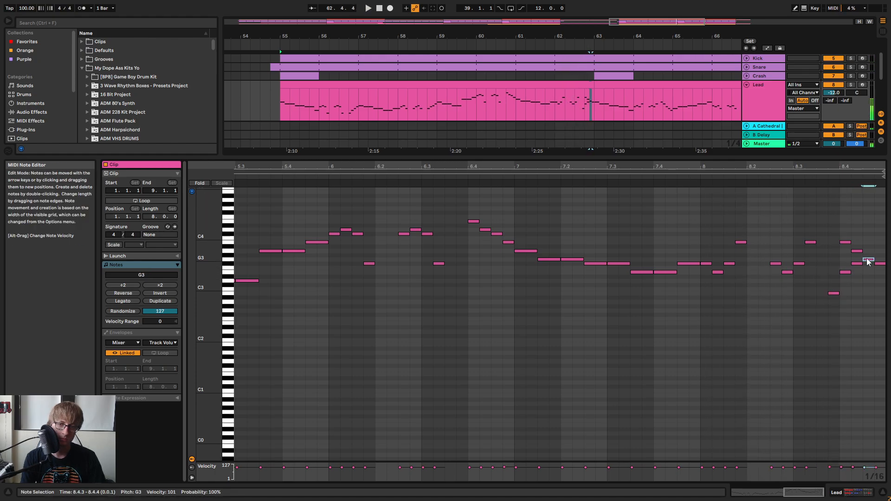
{"action": "key", "text": "Up"}
{"action": "key", "text": "Up"}
{"action": "left_click", "coordinate": [880, 263]}
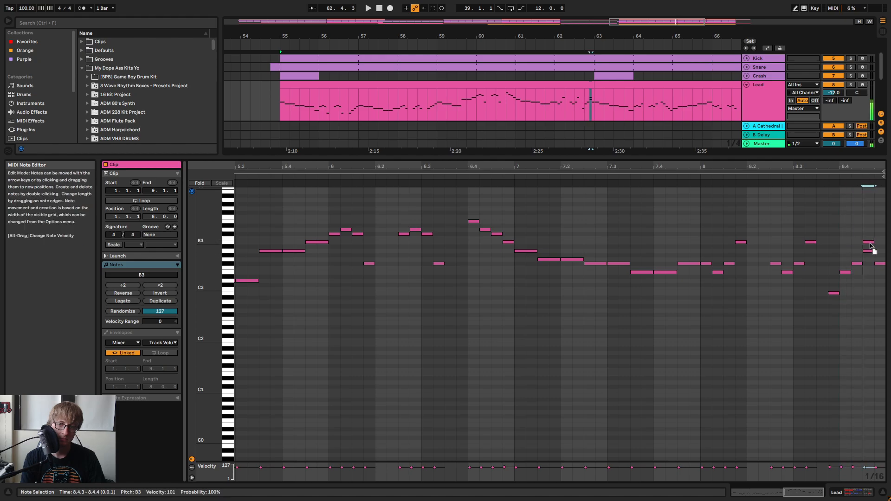
{"action": "key", "text": "Up"}
{"action": "key", "text": "Up"}
{"action": "key", "text": "Up"}
{"action": "key", "text": "Up"}
{"action": "key", "text": "Up"}
{"action": "left_click", "coordinate": [673, 175]}
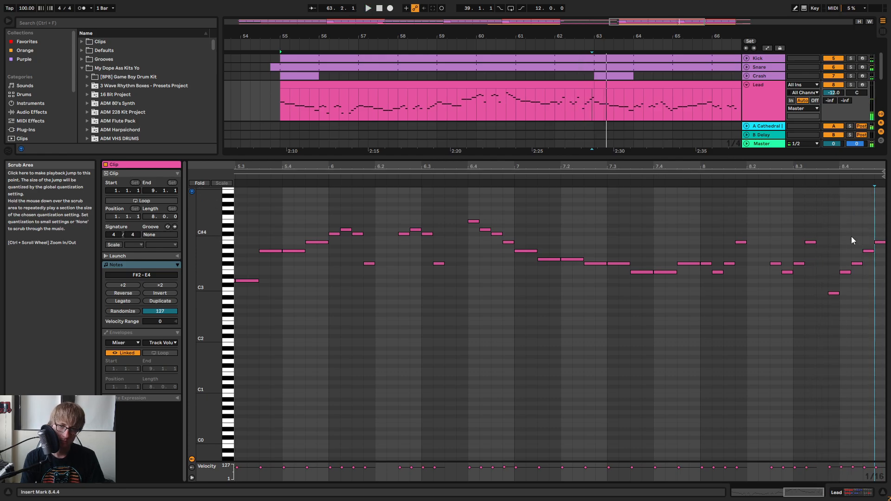
Try A3, E3 and F3 for the Lead's closing note at 8.4.4, return it to B3, and play the run
{"action": "left_click_drag", "start_coordinate": [829, 303], "coordinate": [861, 258]}
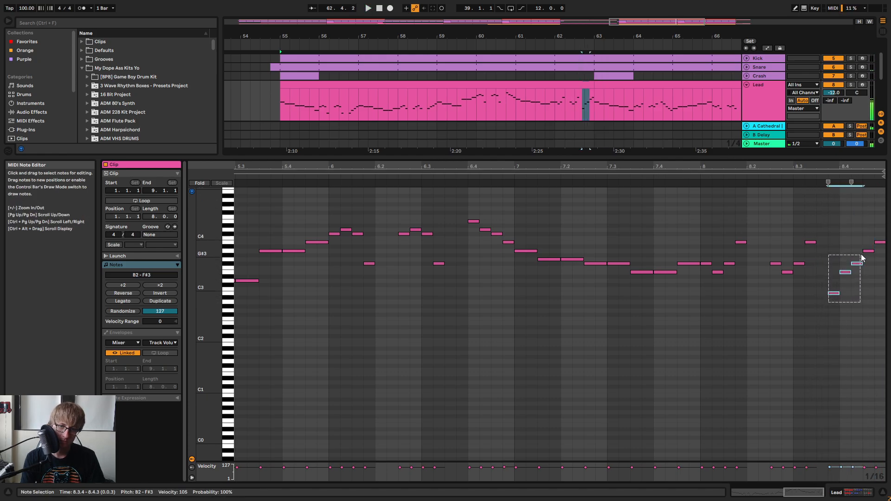
{"action": "left_click", "coordinate": [880, 251]}
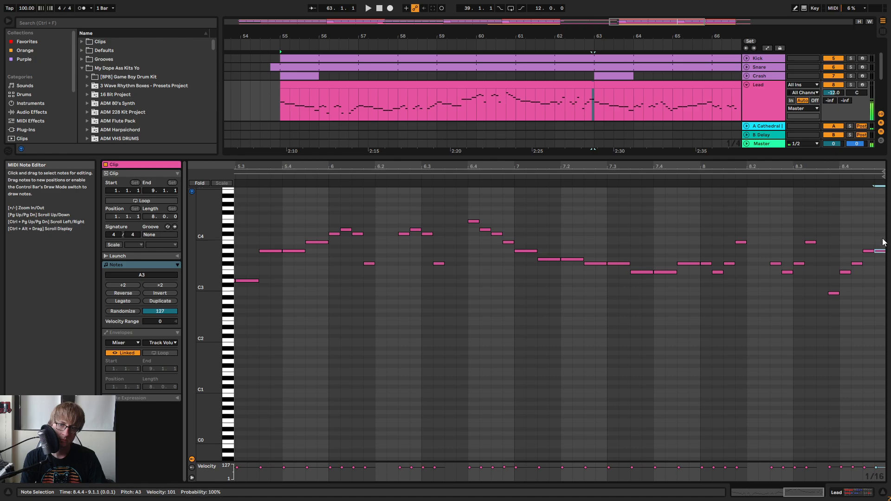
{"action": "left_click", "coordinate": [821, 179]}
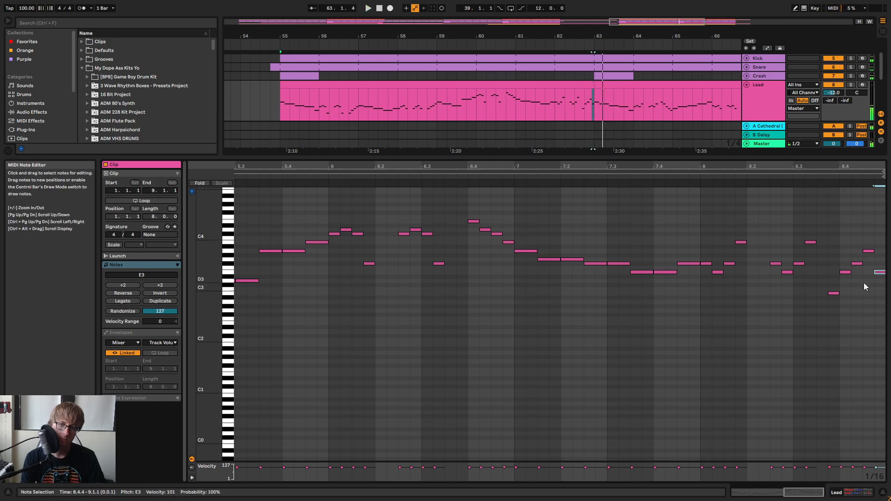
{"action": "key", "text": "space"}
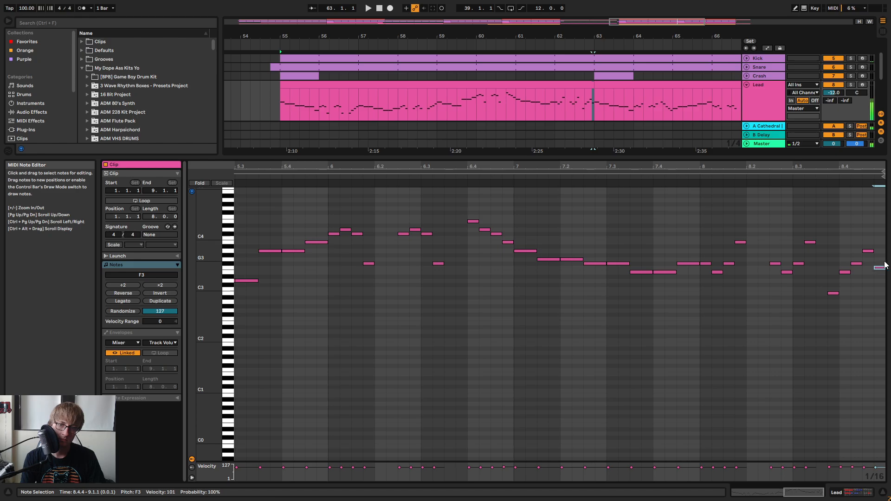
{"action": "left_click", "coordinate": [550, 177]}
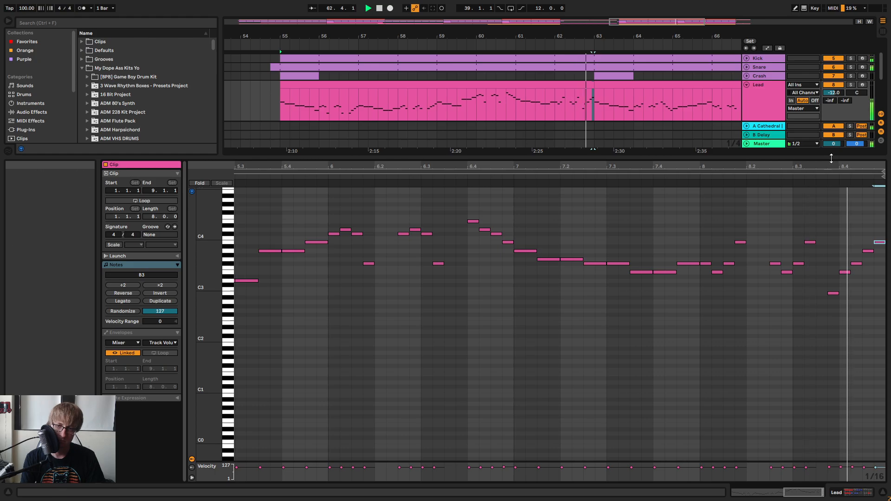
{"action": "key", "text": "space"}
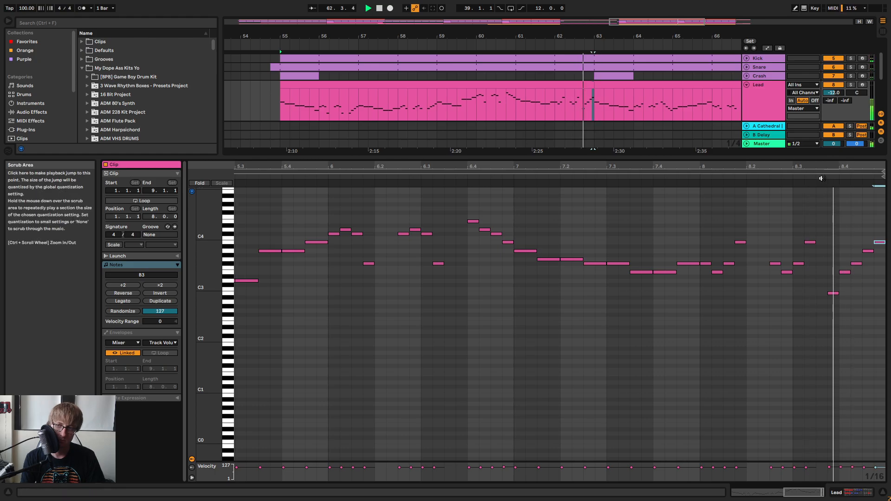
Open the Lead clips at bars 55 and 63 together and audition the notes and playback across their boundary
{"action": "left_click", "coordinate": [605, 86]}
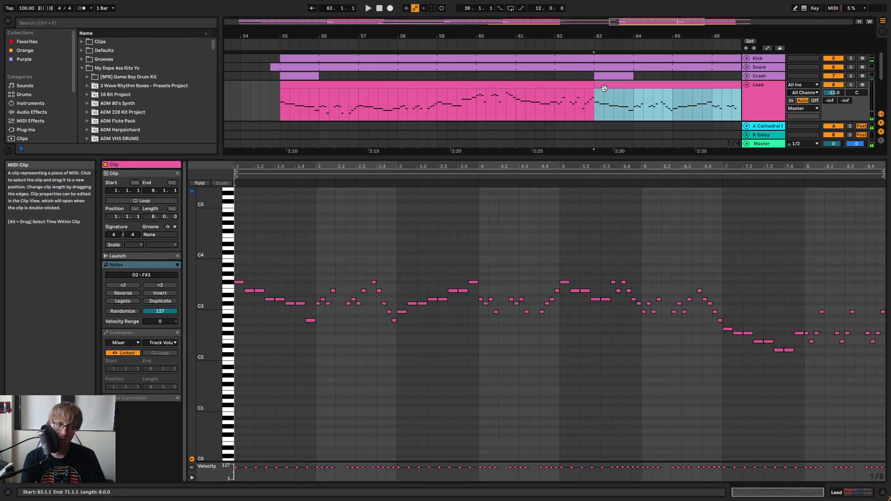
{"action": "left_click", "coordinate": [584, 86], "text": "shift"}
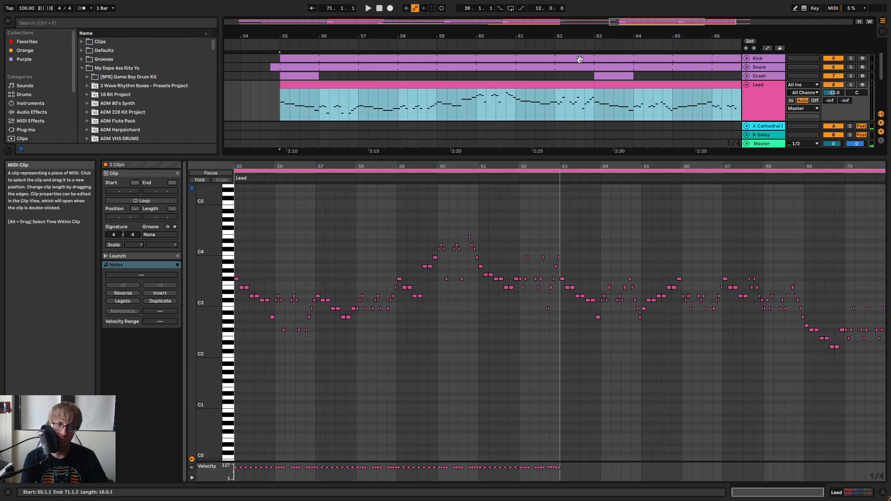
{"action": "key", "text": "space"}
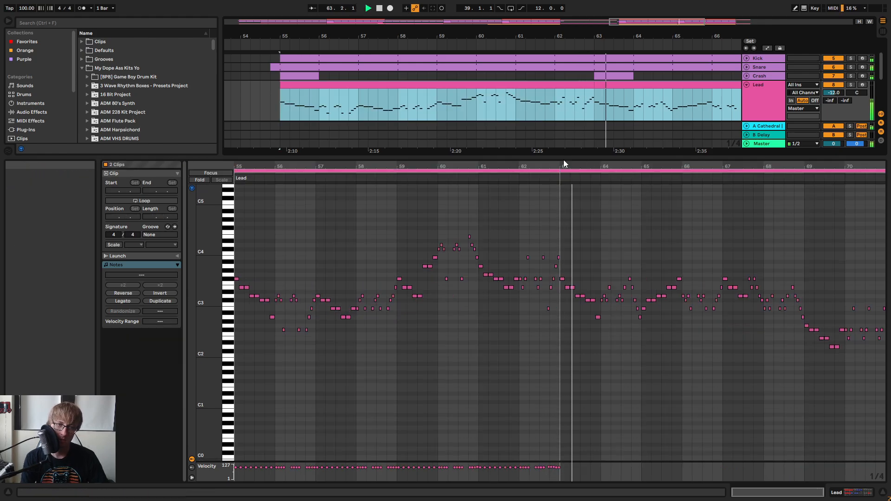
{"action": "left_click_drag", "start_coordinate": [564, 163], "coordinate": [564, 196]}
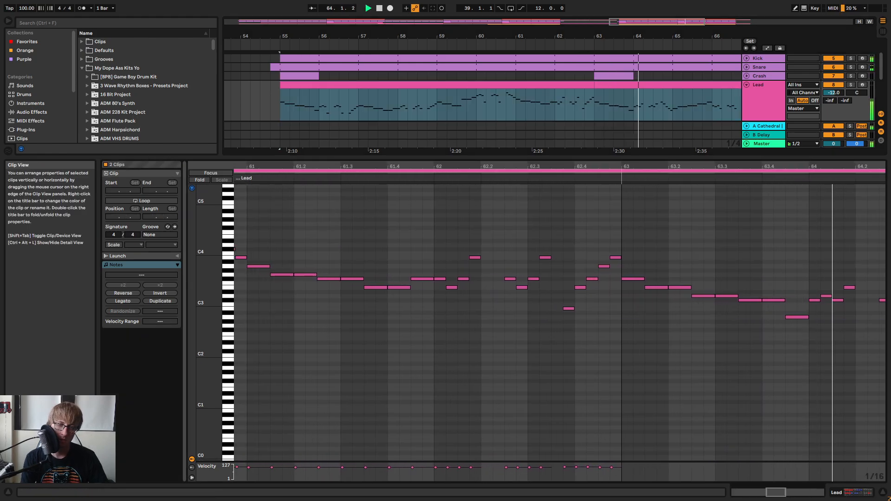
{"action": "left_click", "coordinate": [631, 266]}
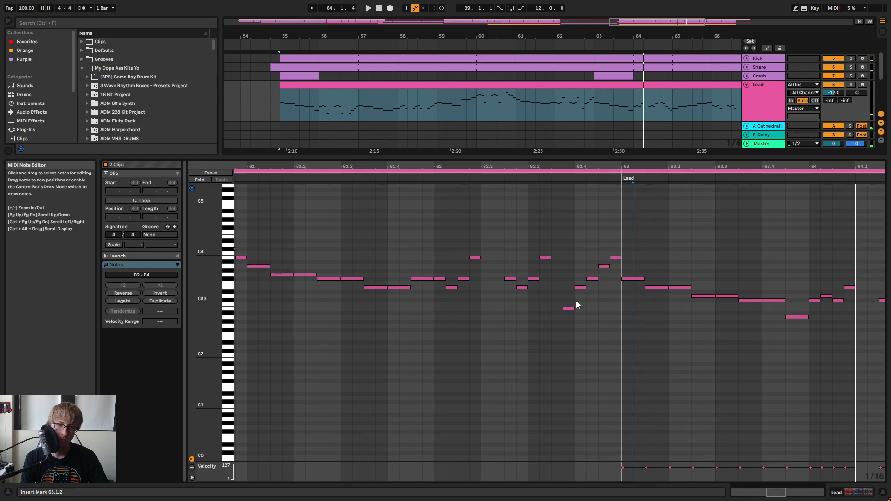
{"action": "left_click_drag", "start_coordinate": [563, 318], "coordinate": [612, 259]}
{"action": "left_click", "coordinate": [632, 279]}
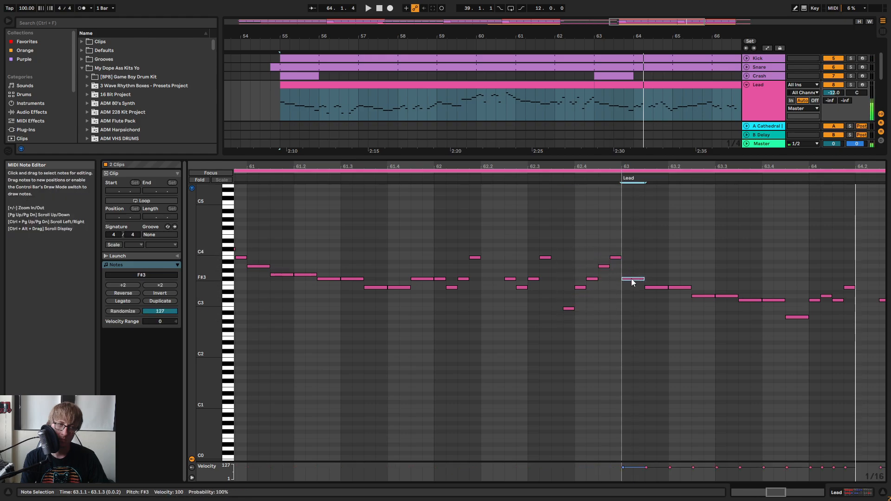
{"action": "left_click", "coordinate": [597, 176]}
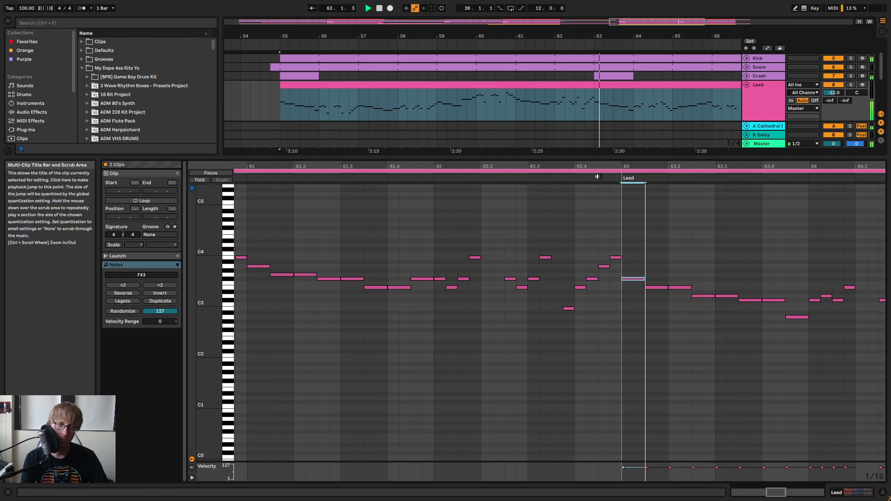
Shrink the note editor to show all tracks and play the arrangement from bar 62
{"action": "left_click_drag", "start_coordinate": [639, 157], "coordinate": [636, 329]}
{"action": "key", "text": "space"}
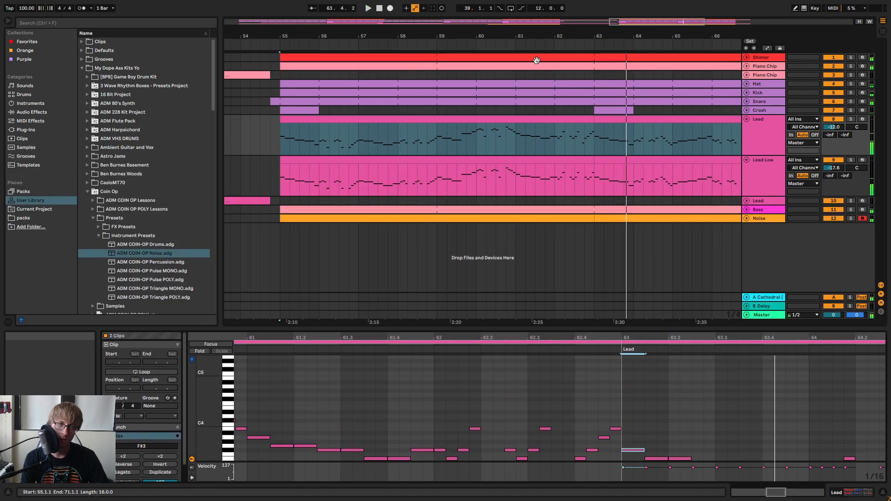
{"action": "left_click", "coordinate": [537, 60]}
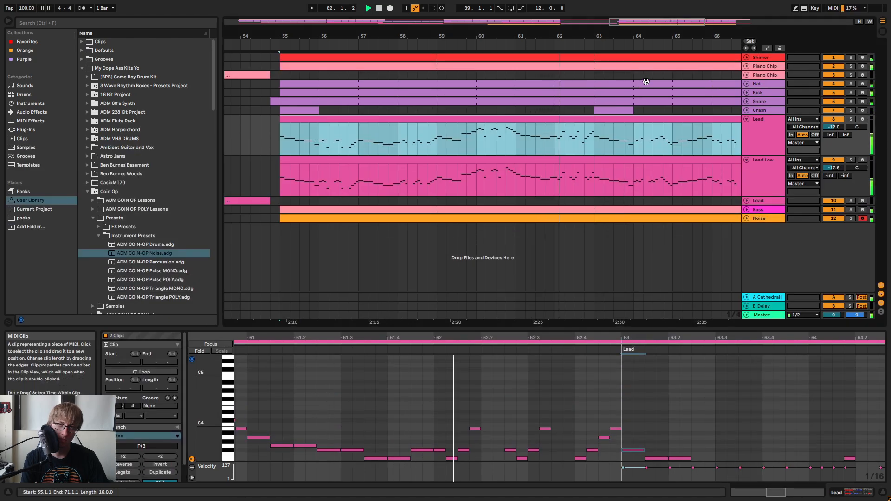
Copy the Lead clip at bar 55 over the matching Lead Low clip and transpose all its notes down one octave
{"action": "left_click", "coordinate": [567, 124]}
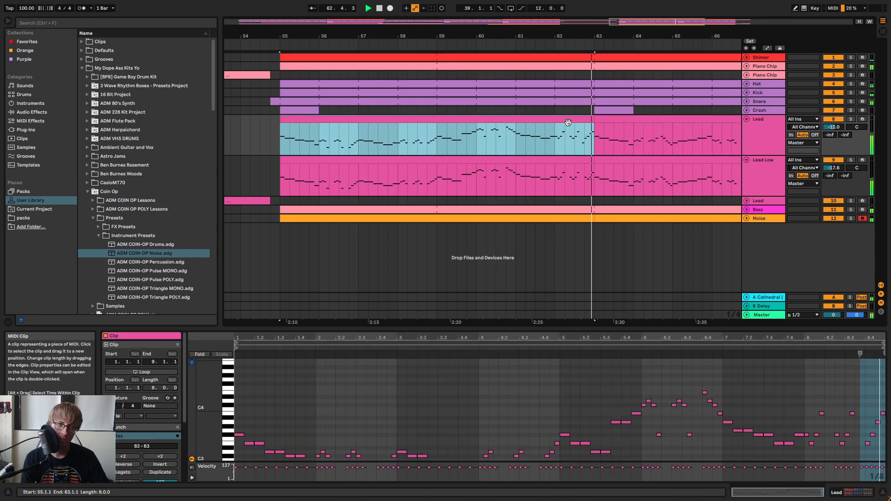
{"action": "key", "text": "space"}
{"action": "left_click", "coordinate": [568, 158]}
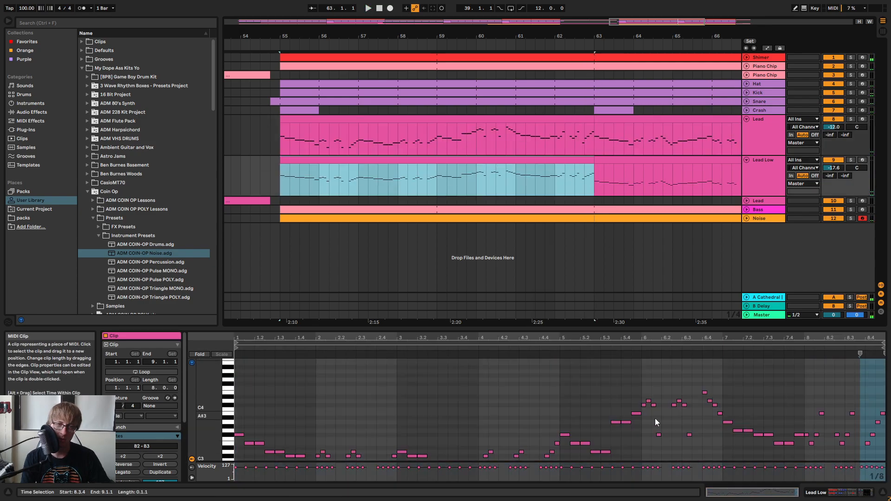
{"action": "left_click", "coordinate": [630, 380]}
{"action": "key", "text": "ctrl+a"}
{"action": "key", "text": "shift+Down"}
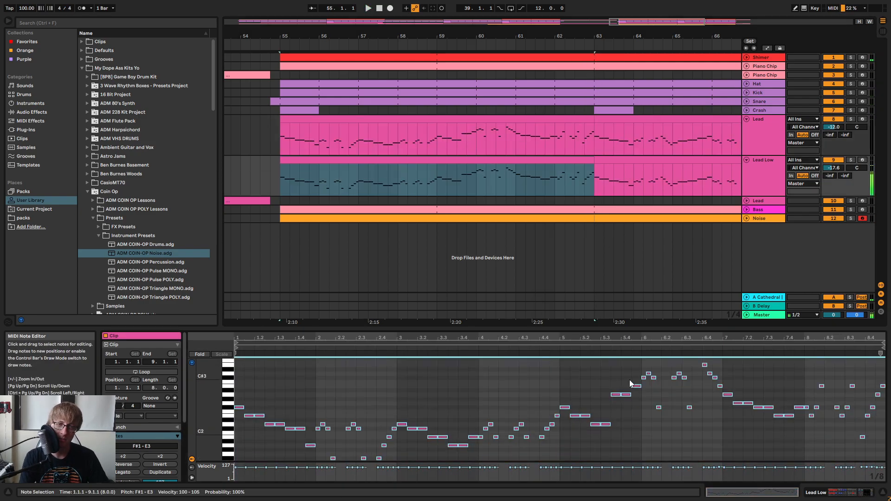
Play the transition into bar 63 with the updated Lead Low part and show a wider span of the arrangement
{"action": "left_click", "coordinate": [545, 51]}
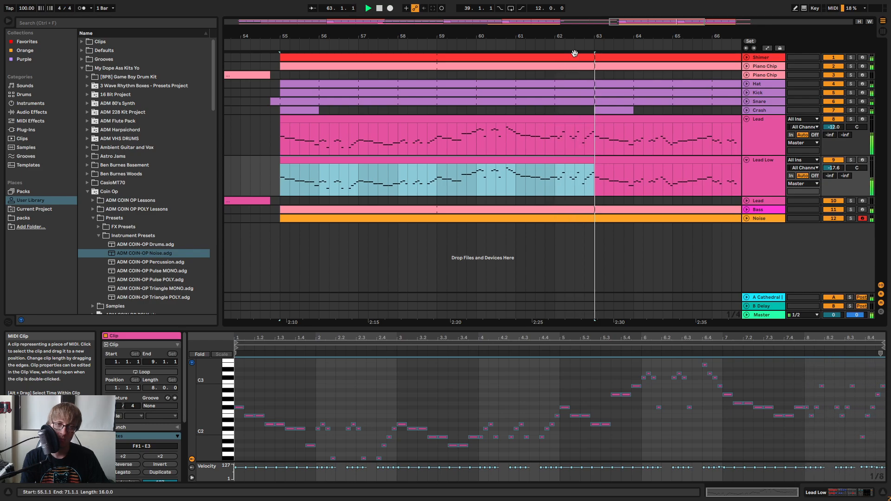
{"action": "left_click_drag", "start_coordinate": [611, 39], "coordinate": [610, 37]}
{"action": "left_click", "coordinate": [586, 45]}
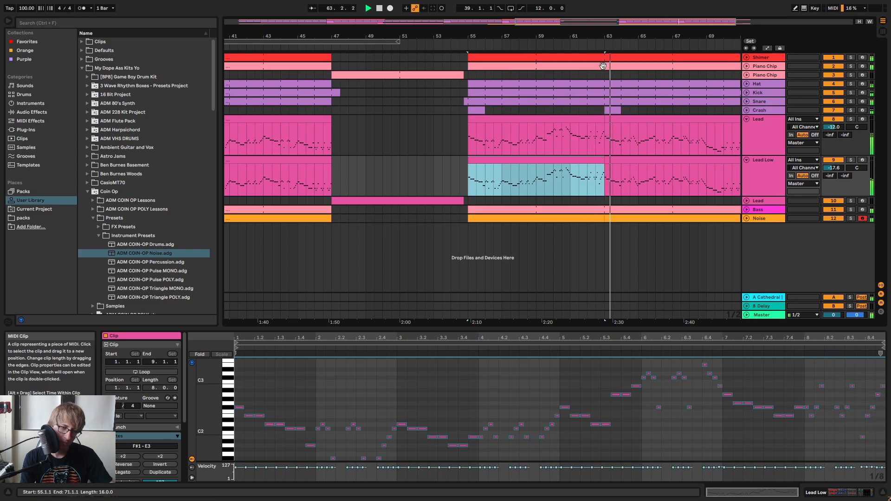
Play the arrangement from bar 54 through the transition into bar 63, stop playback, and show the entire song
{"action": "left_click", "coordinate": [622, 200]}
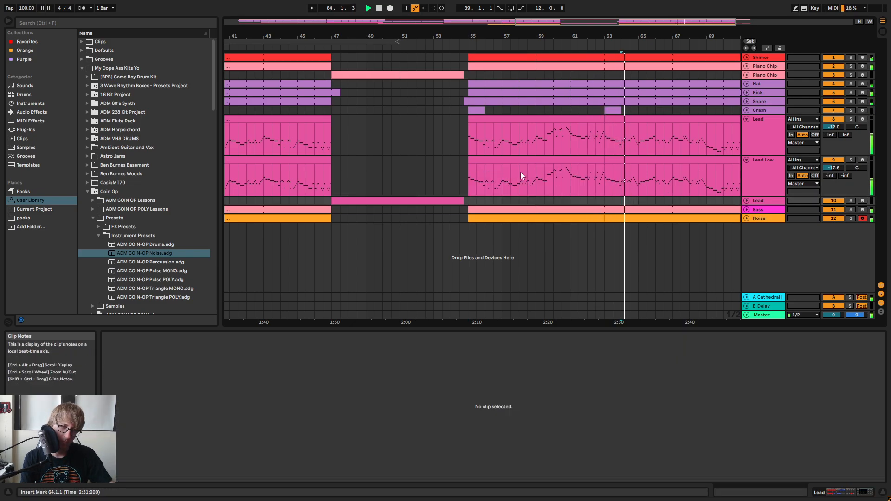
{"action": "left_click", "coordinate": [455, 157]}
{"action": "left_click_drag", "start_coordinate": [532, 36], "coordinate": [560, 15]}
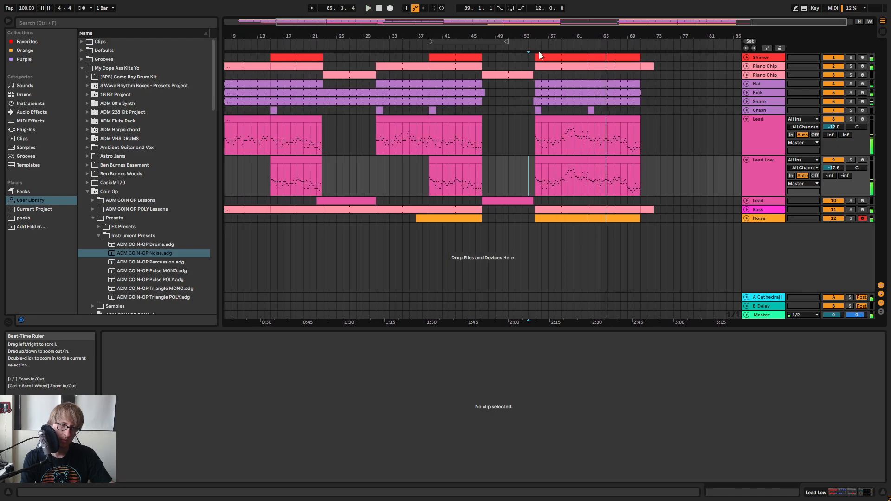
{"action": "left_click", "coordinate": [483, 47]}
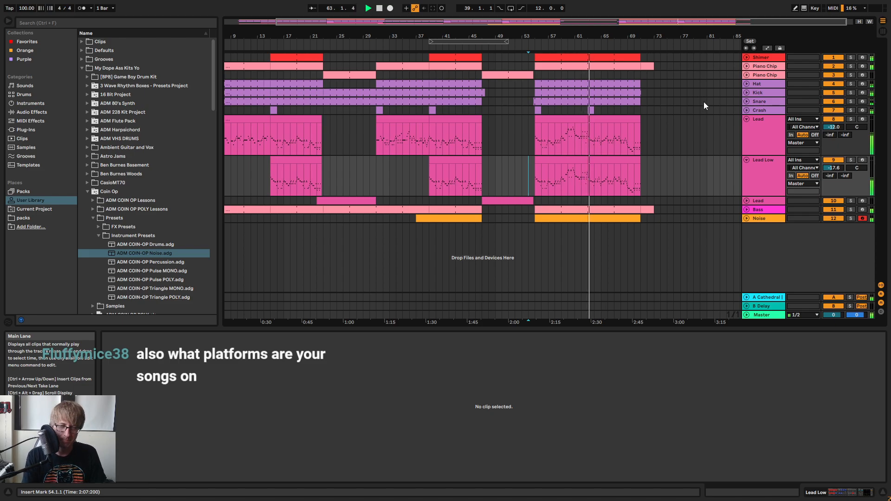
{"action": "left_click", "coordinate": [379, 9]}
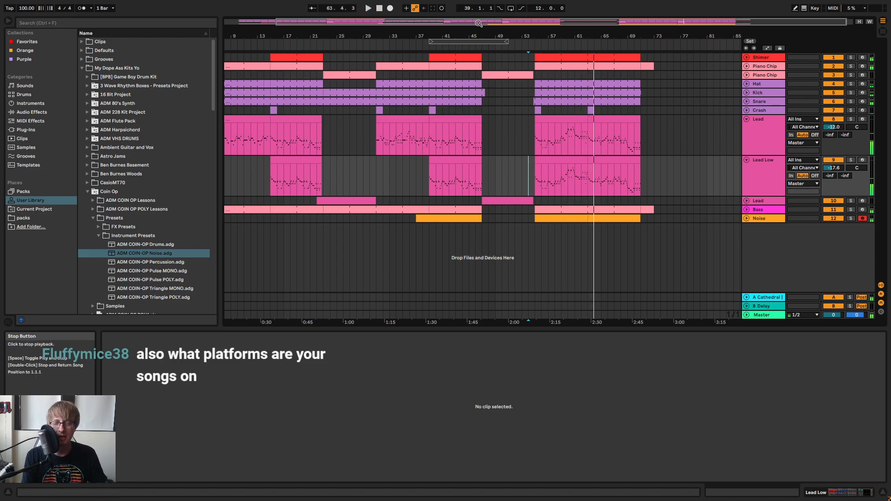
{"action": "left_click_drag", "start_coordinate": [624, 37], "coordinate": [632, 36]}
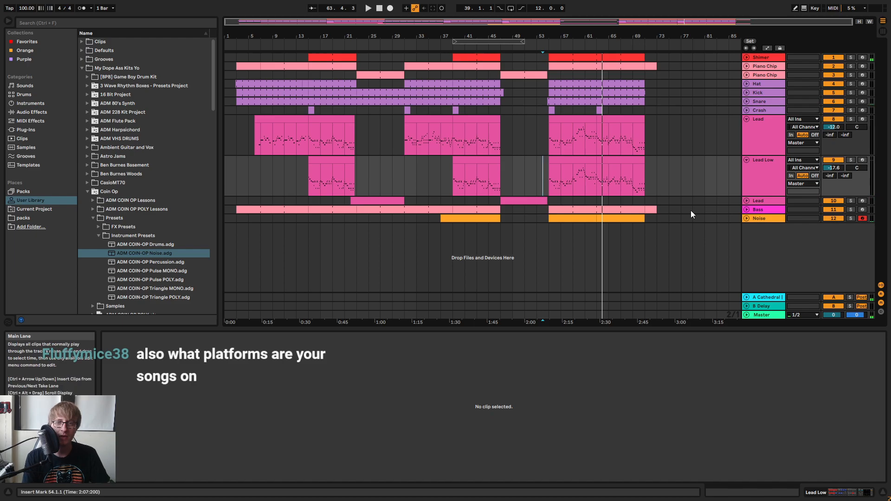
Collapse the expanded Lead and Lead Low tracks to compact rows in the arrangement
{"action": "left_click", "coordinate": [705, 184]}
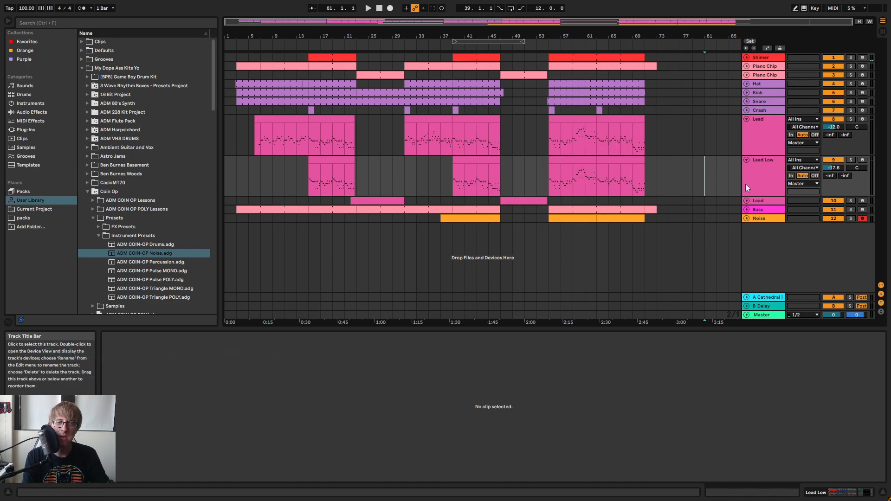
{"action": "left_click", "coordinate": [746, 160]}
{"action": "left_click", "coordinate": [747, 120]}
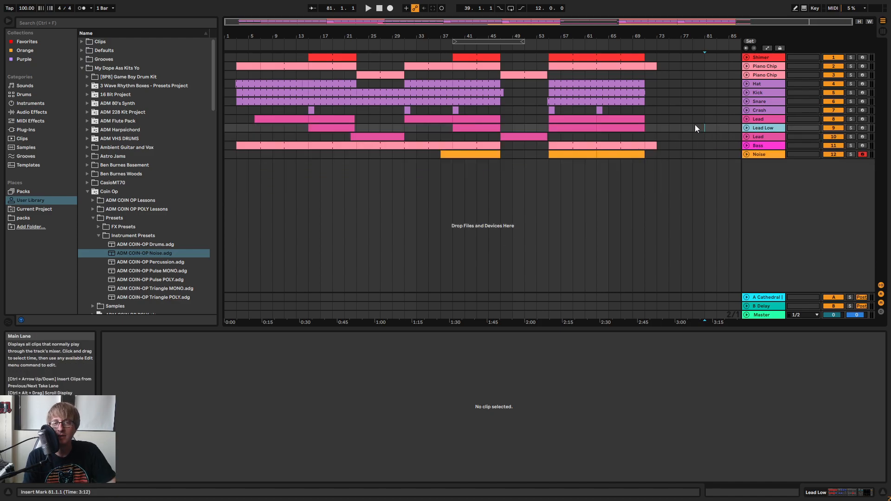
Return the song position to 1.1.1 and play the full arrangement from the beginning
{"action": "left_click", "coordinate": [680, 119]}
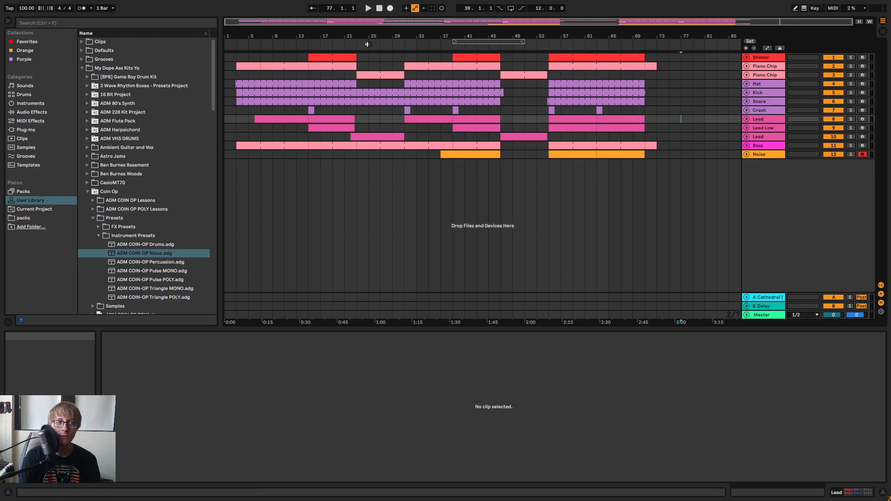
{"action": "left_click", "coordinate": [380, 8]}
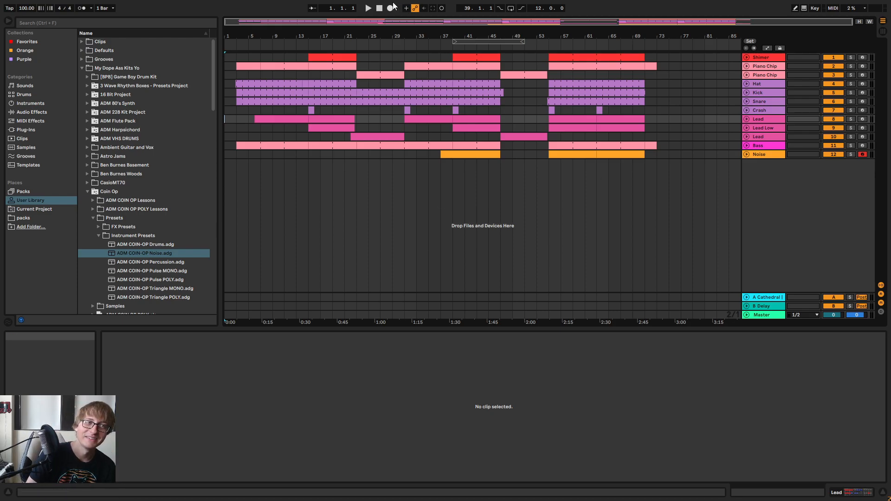
{"action": "left_click", "coordinate": [369, 9]}
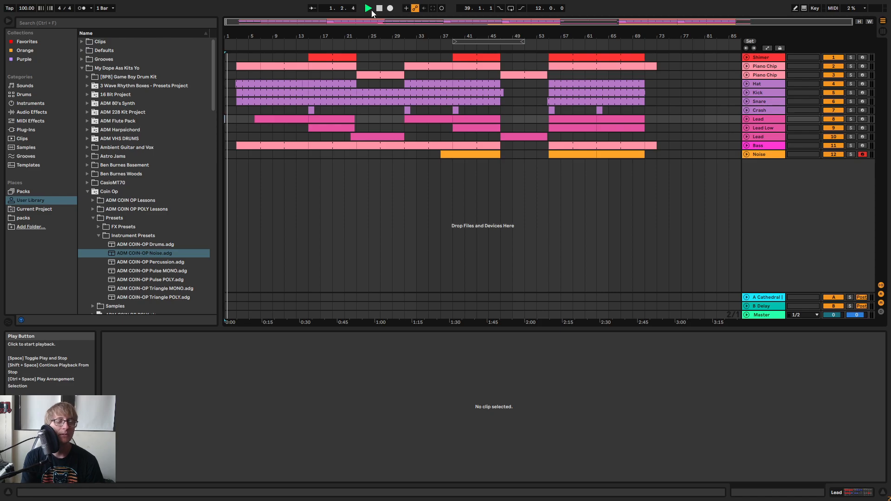